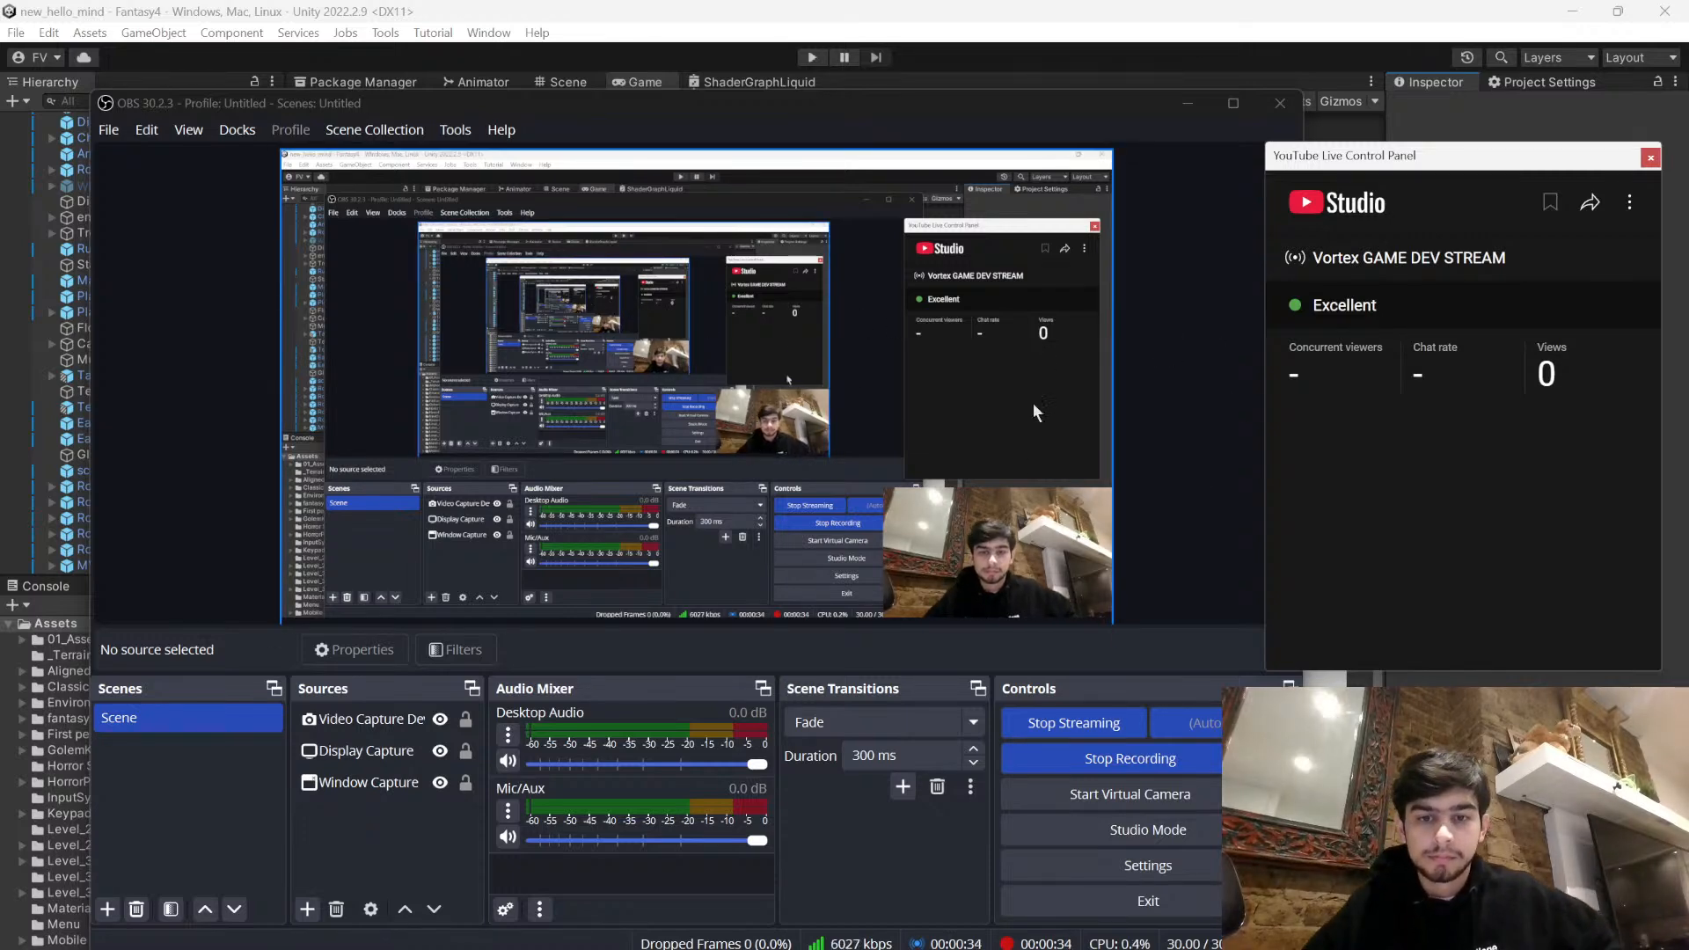
- Move the OBS and YouTube Live Control Panel windows aside and bring the Unity editor to the front
mouse_move(437, 104)
left_mouse_down()
mouse_move(510, 151)
mouse_move(725, 223)
mouse_move(1029, 304)
mouse_move(441, 122)
left_mouse_up()
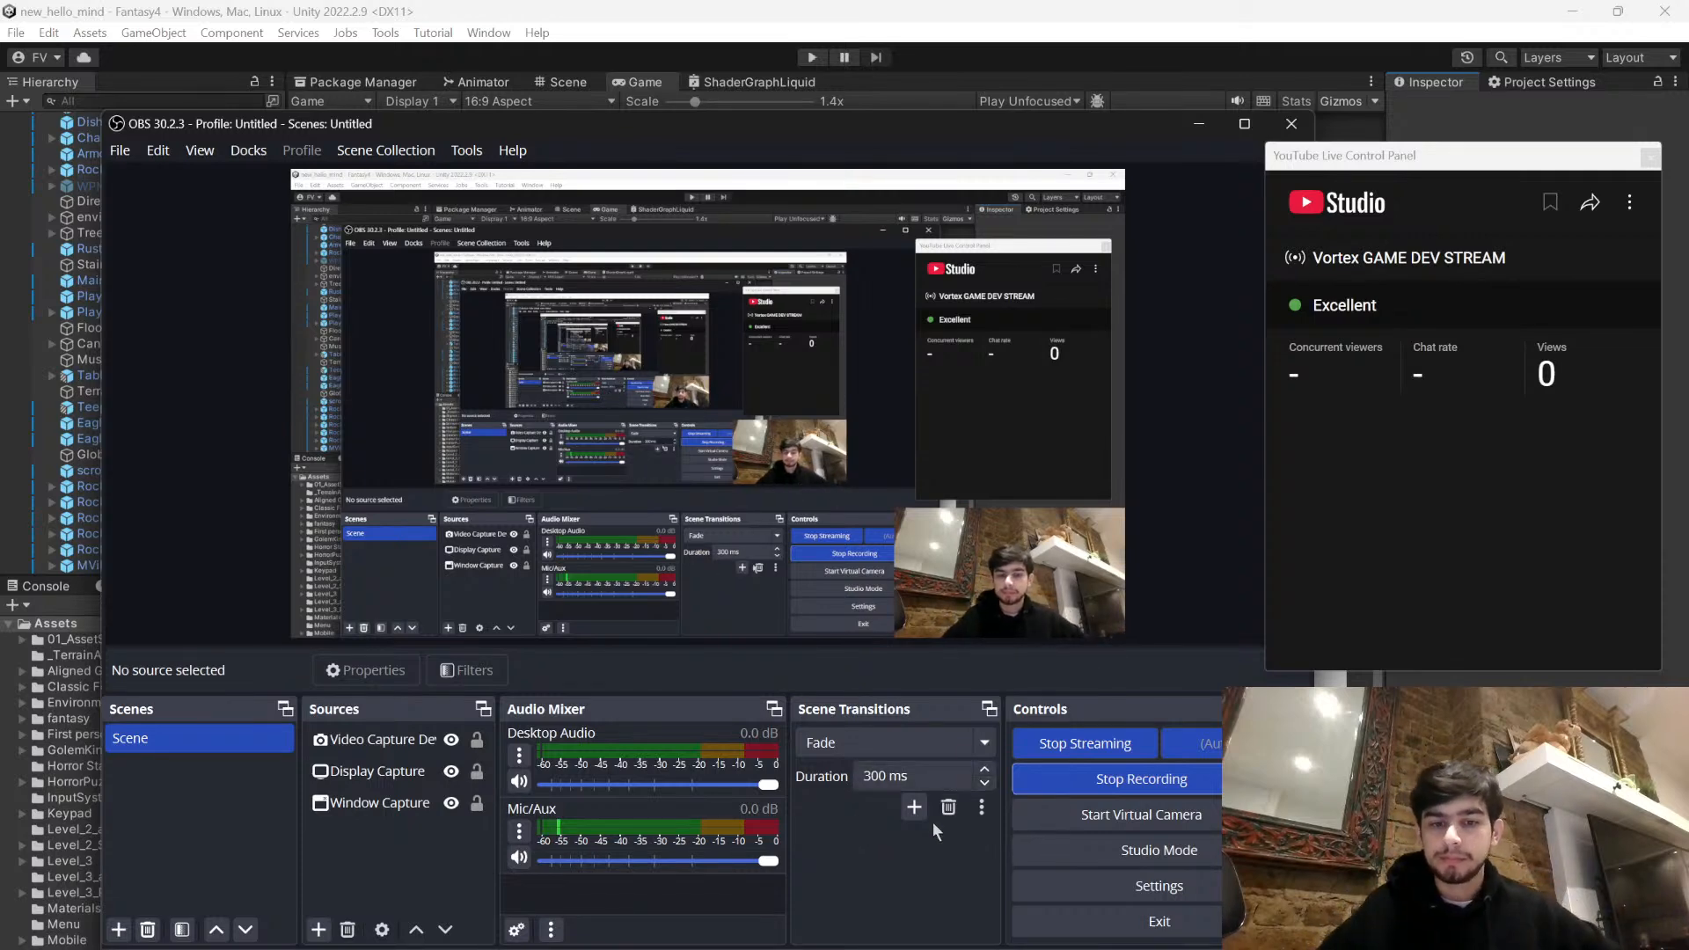
left_click_drag(814, 135, 998, 142)
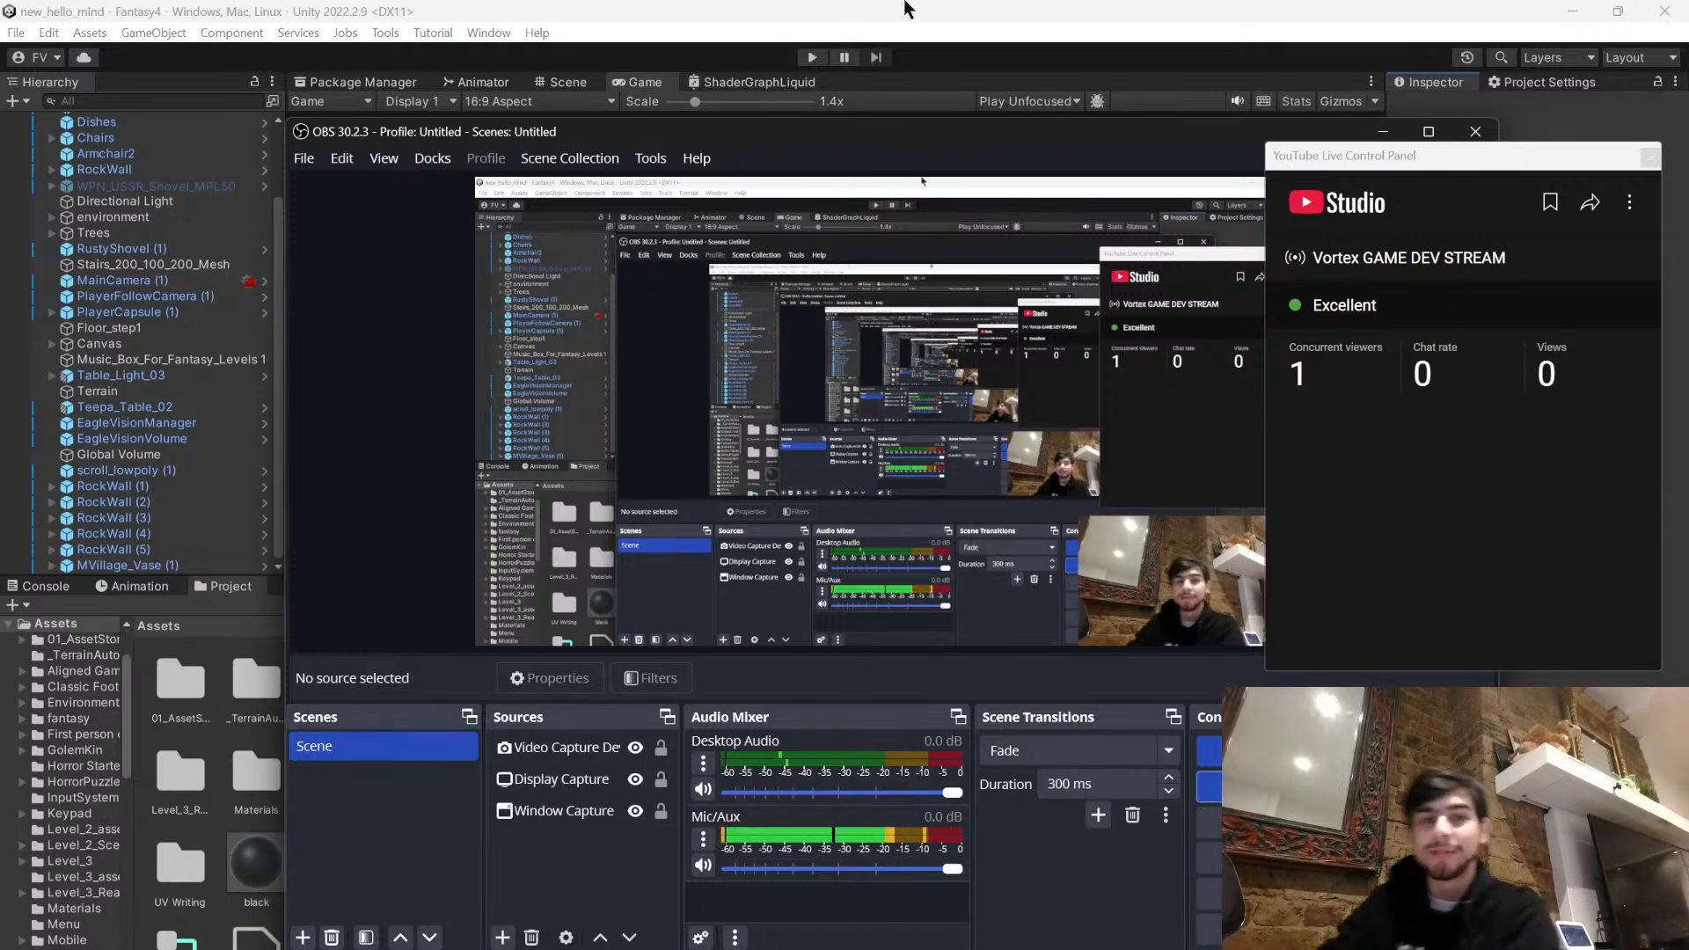
left_click_drag(1449, 155, 1199, 306)
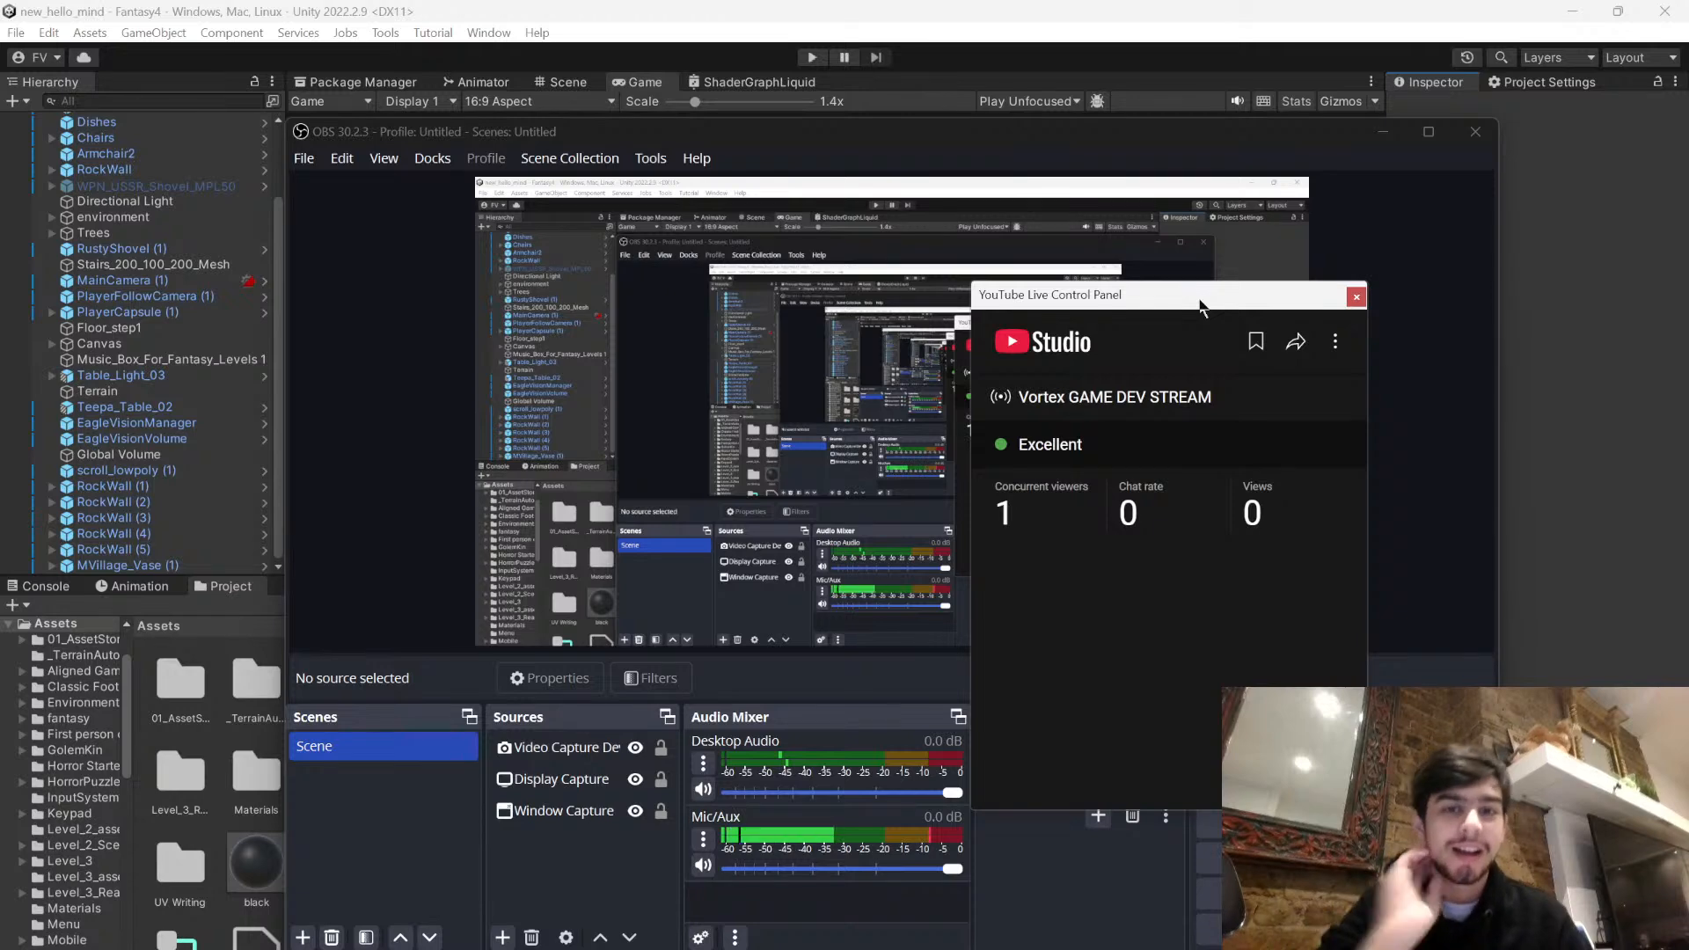
left_click_drag(1047, 134, 910, 141)
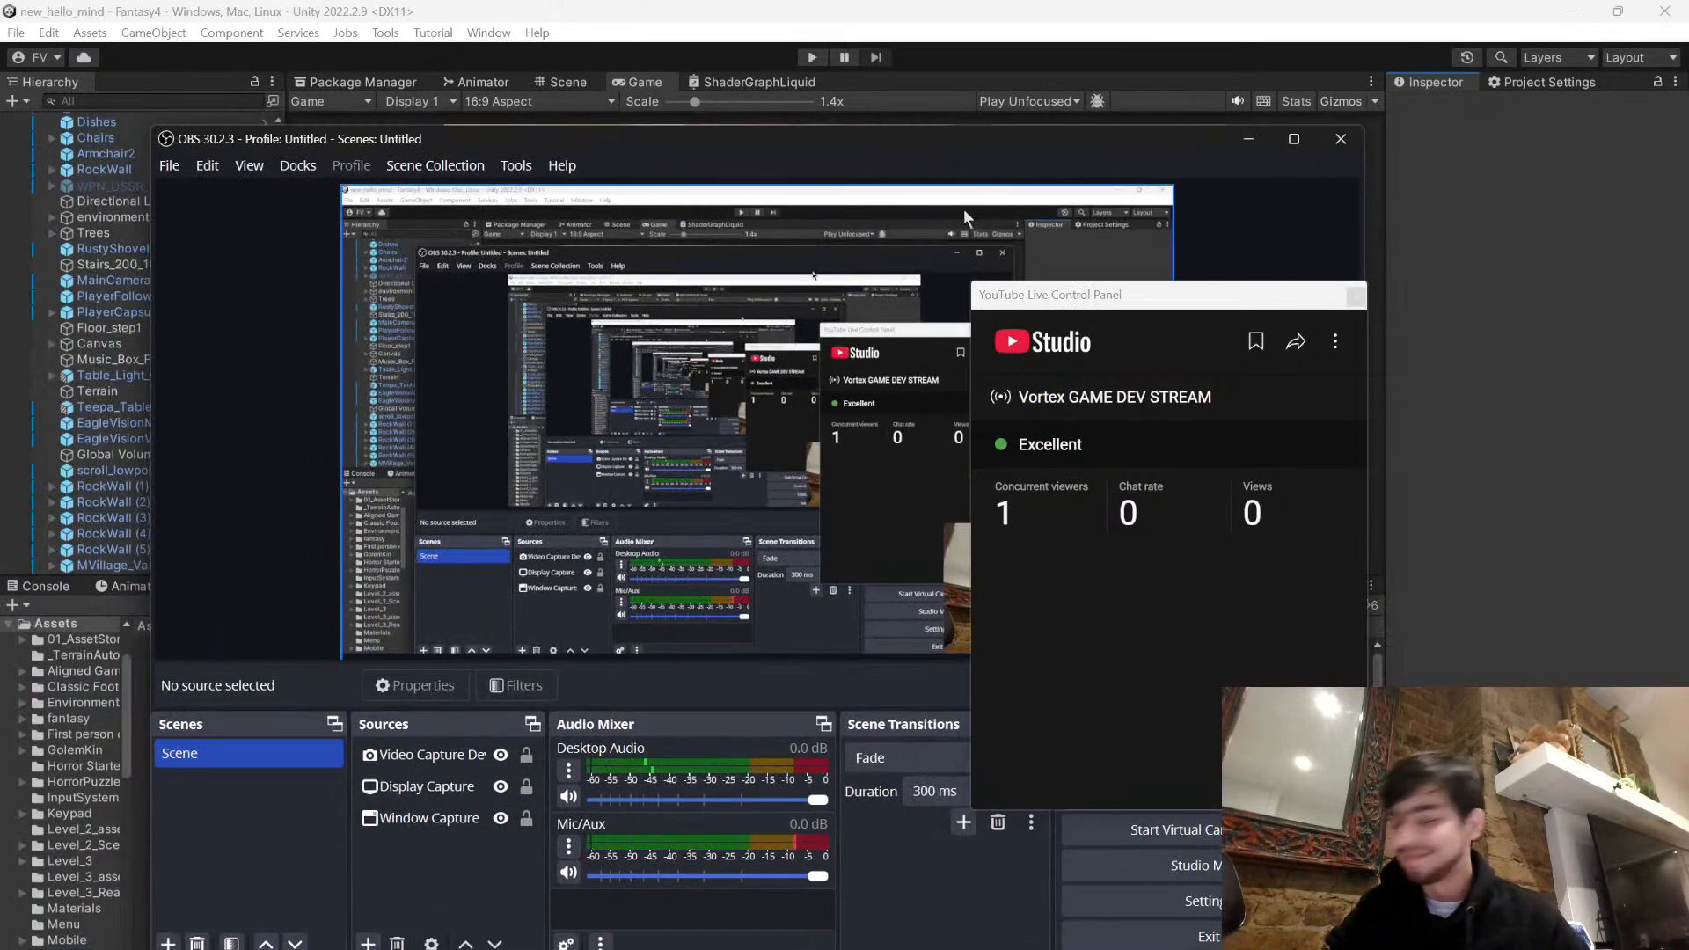
left_click_drag(1047, 296, 1390, 375)
left_click_drag(659, 133, 928, 176)
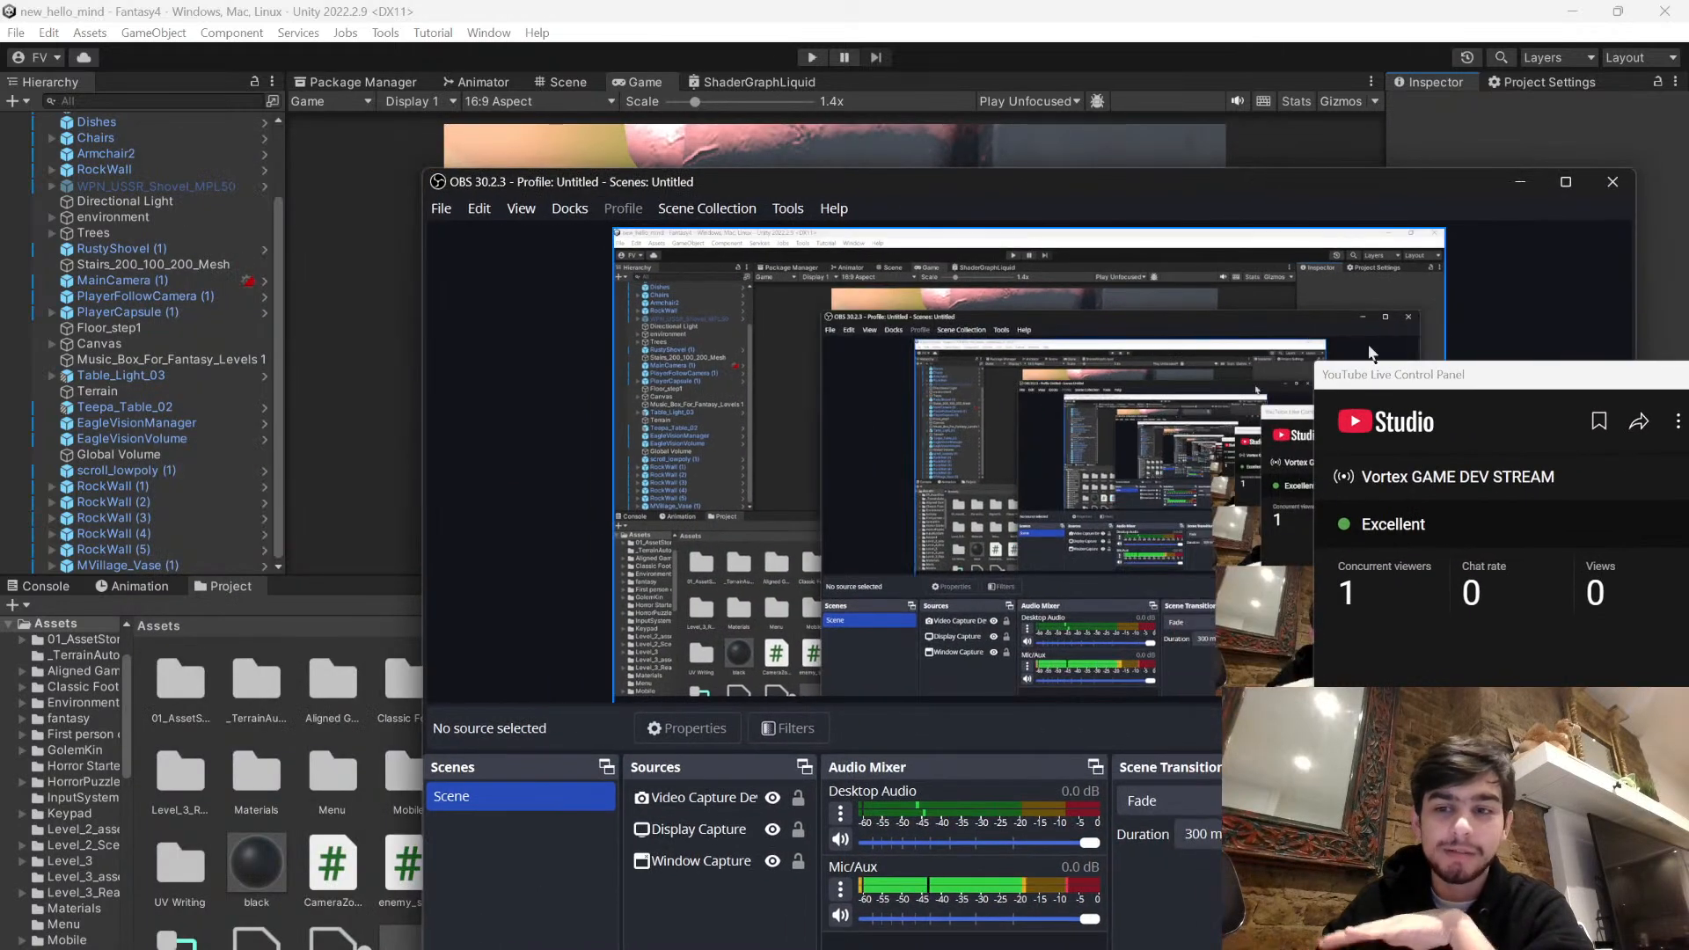
left_click_drag(1415, 388, 856, 228)
left_click_drag(948, 187, 1079, 319)
left_click(1494, 274)
left_click(827, 412)
- Switch to the Scene view and examine the stone-walled maze of the Fantasy4 level from above
left_click(566, 86)
scroll(887, 351, "down", 8)
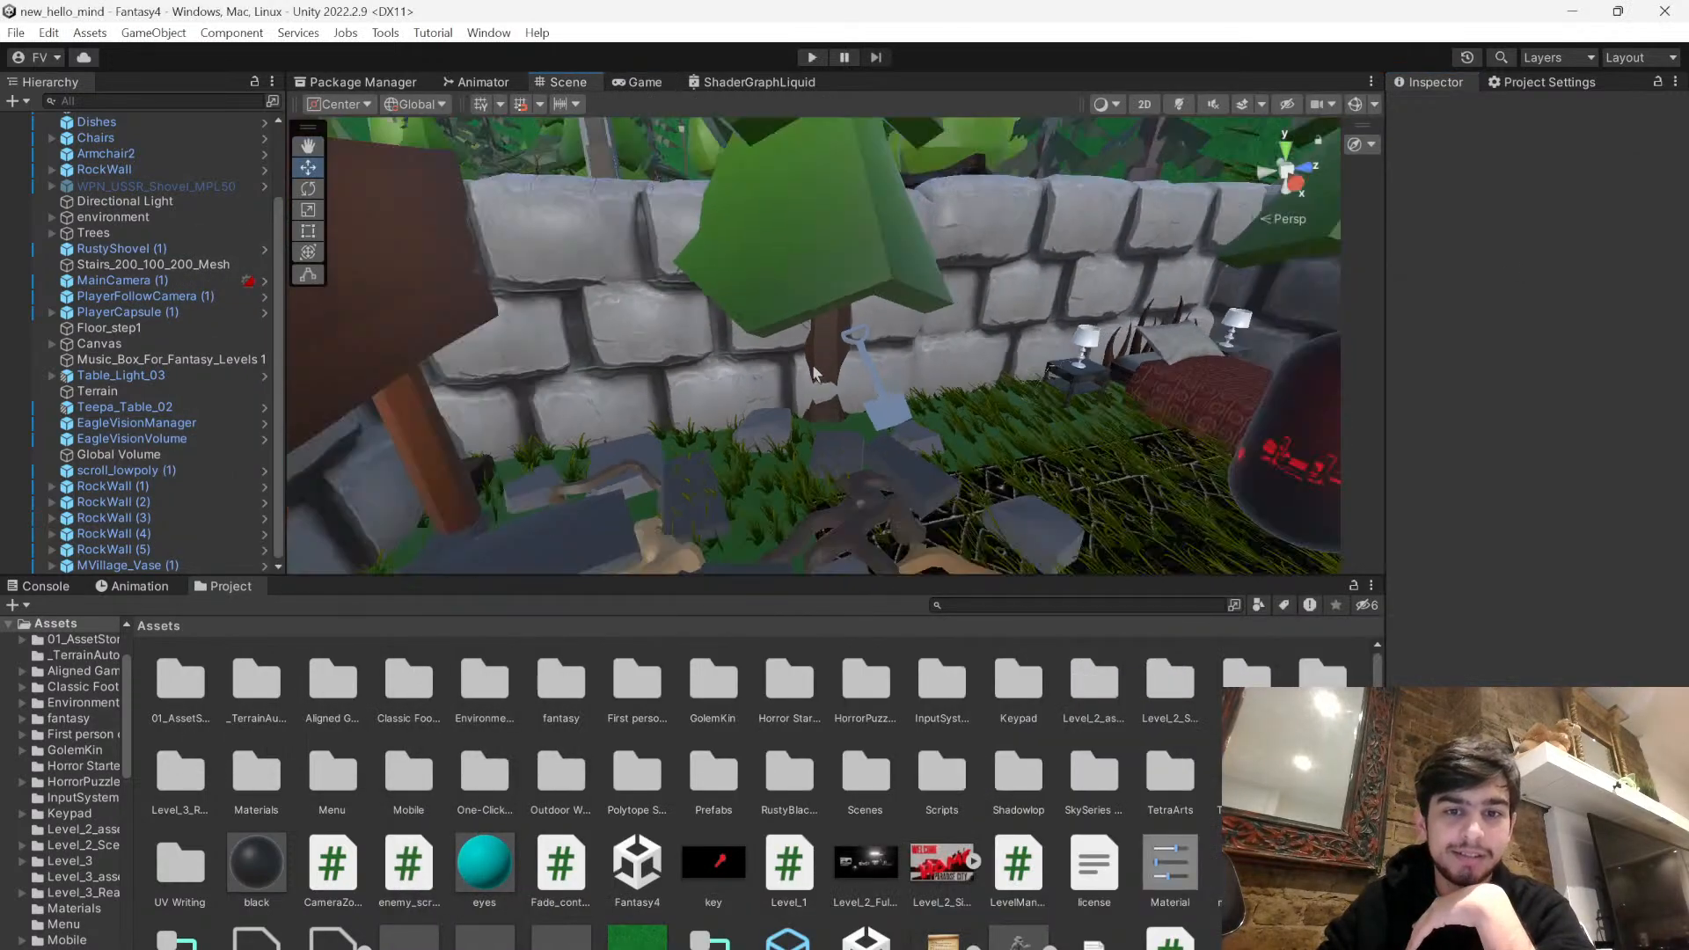
scroll(812, 383, "down", 5)
right_click_drag(811, 384, 841, 423)
middle_click_drag(842, 423, 1010, 543)
middle_click_drag(792, 378, 975, 366)
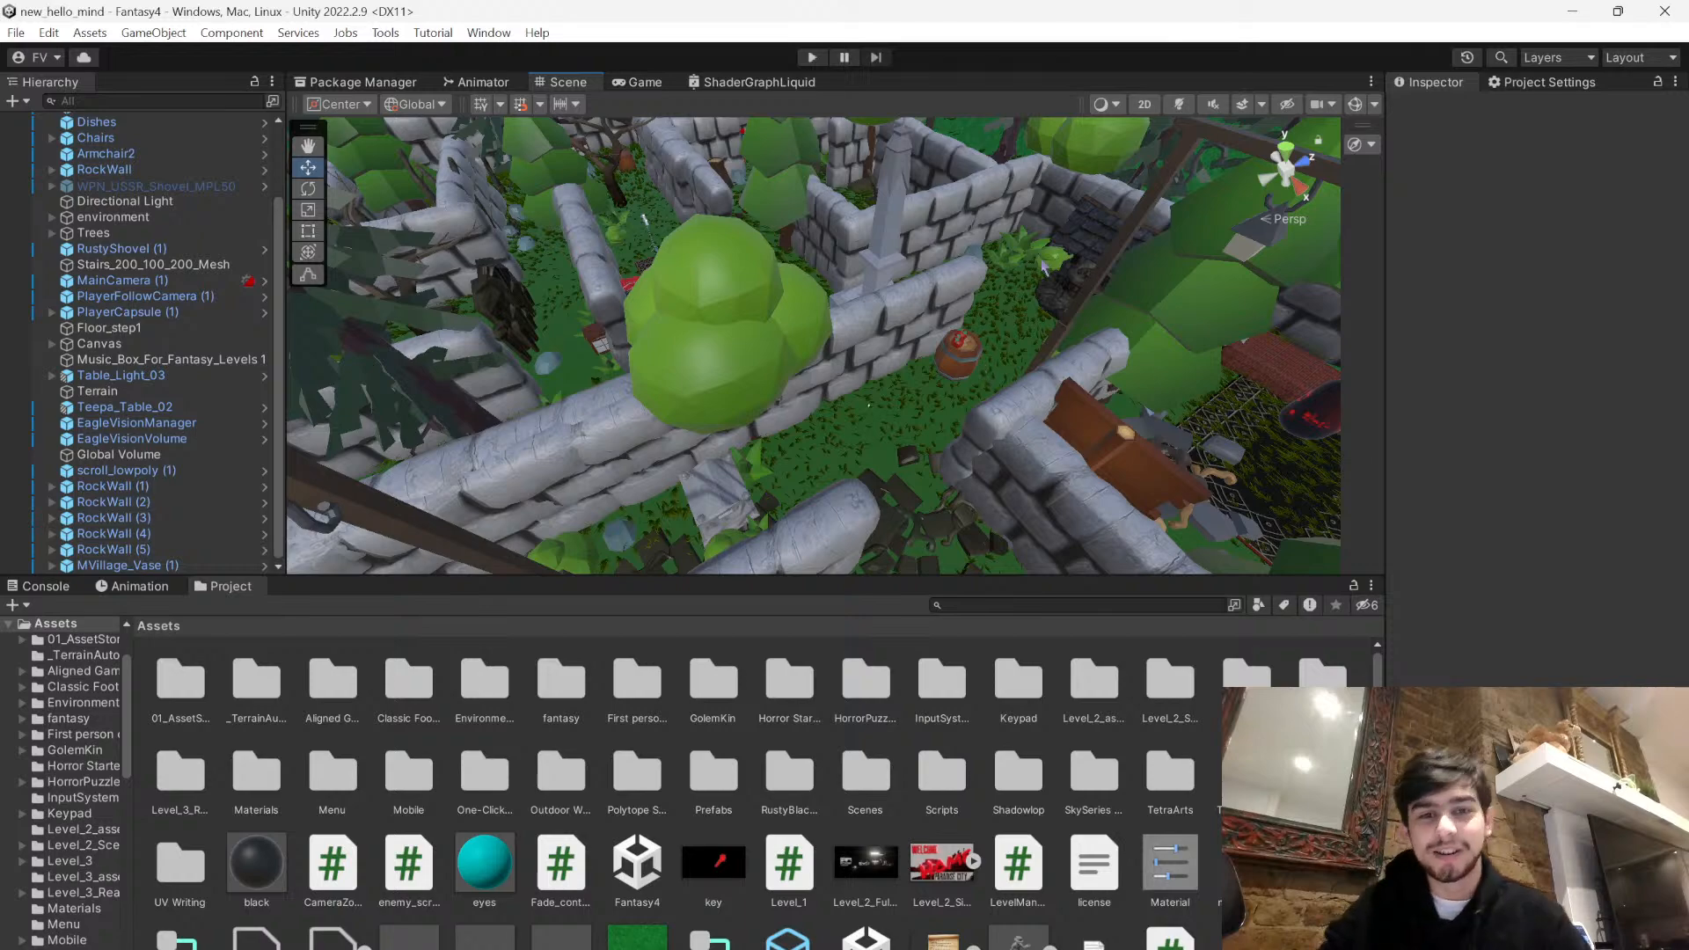
right_click_drag(1031, 261, 898, 294)
middle_click_drag(842, 294, 705, 483)
right_click_drag(707, 482, 786, 355)
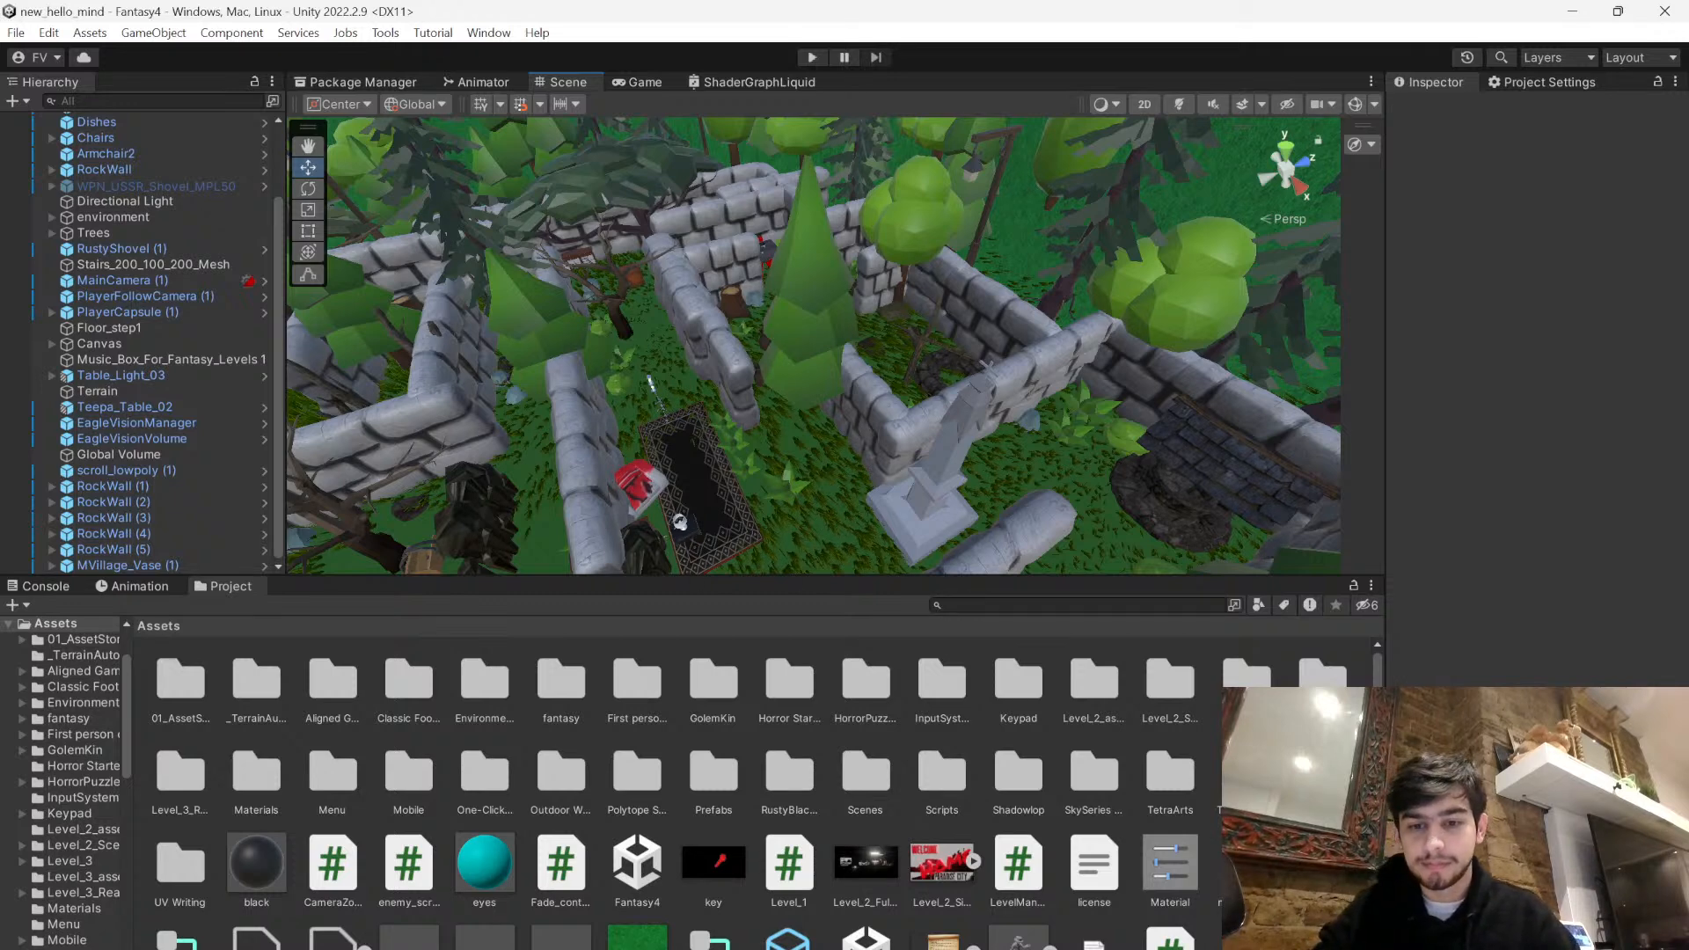
mouse_move(1121, 949)
left_click(1451, 757)
scroll(1091, 486, "down", 3)
scroll(1087, 486, "up", 3)
scroll(1087, 485, "up", 1)
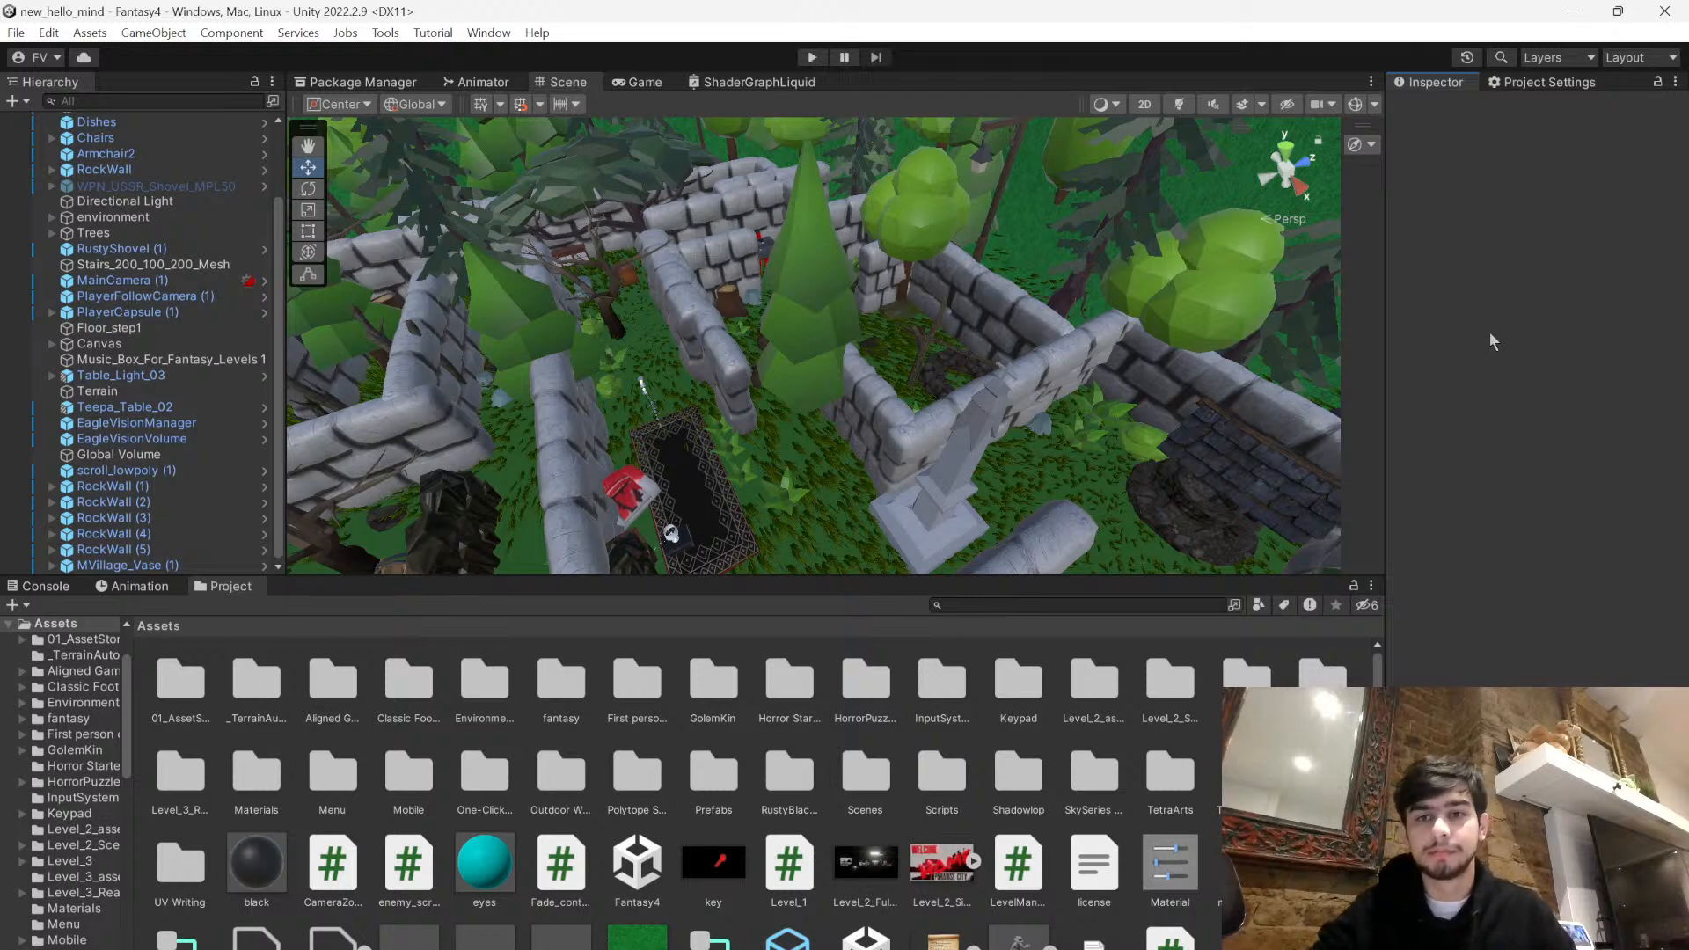
scroll(775, 708, "down", 2)
scroll(783, 717, "up", 2)
scroll(792, 723, "down", 2)
scroll(796, 722, "up", 2)
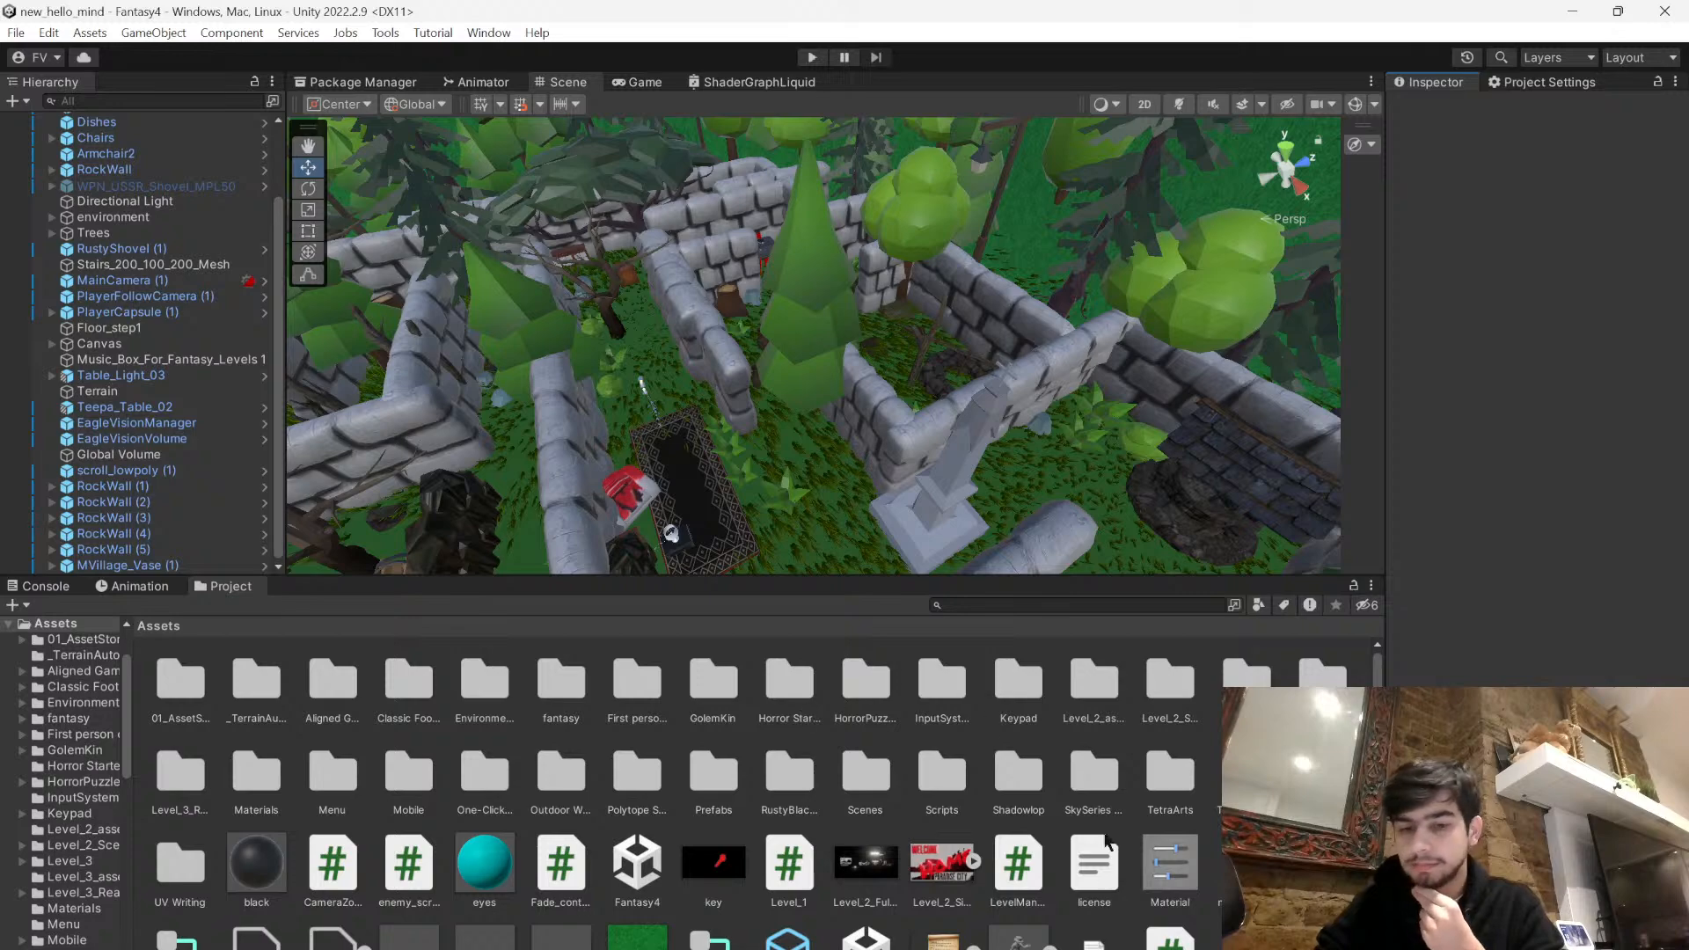
left_click(1122, 948)
left_click_drag(1037, 319, 904, 202)
left_click_drag(690, 883, 708, 828)
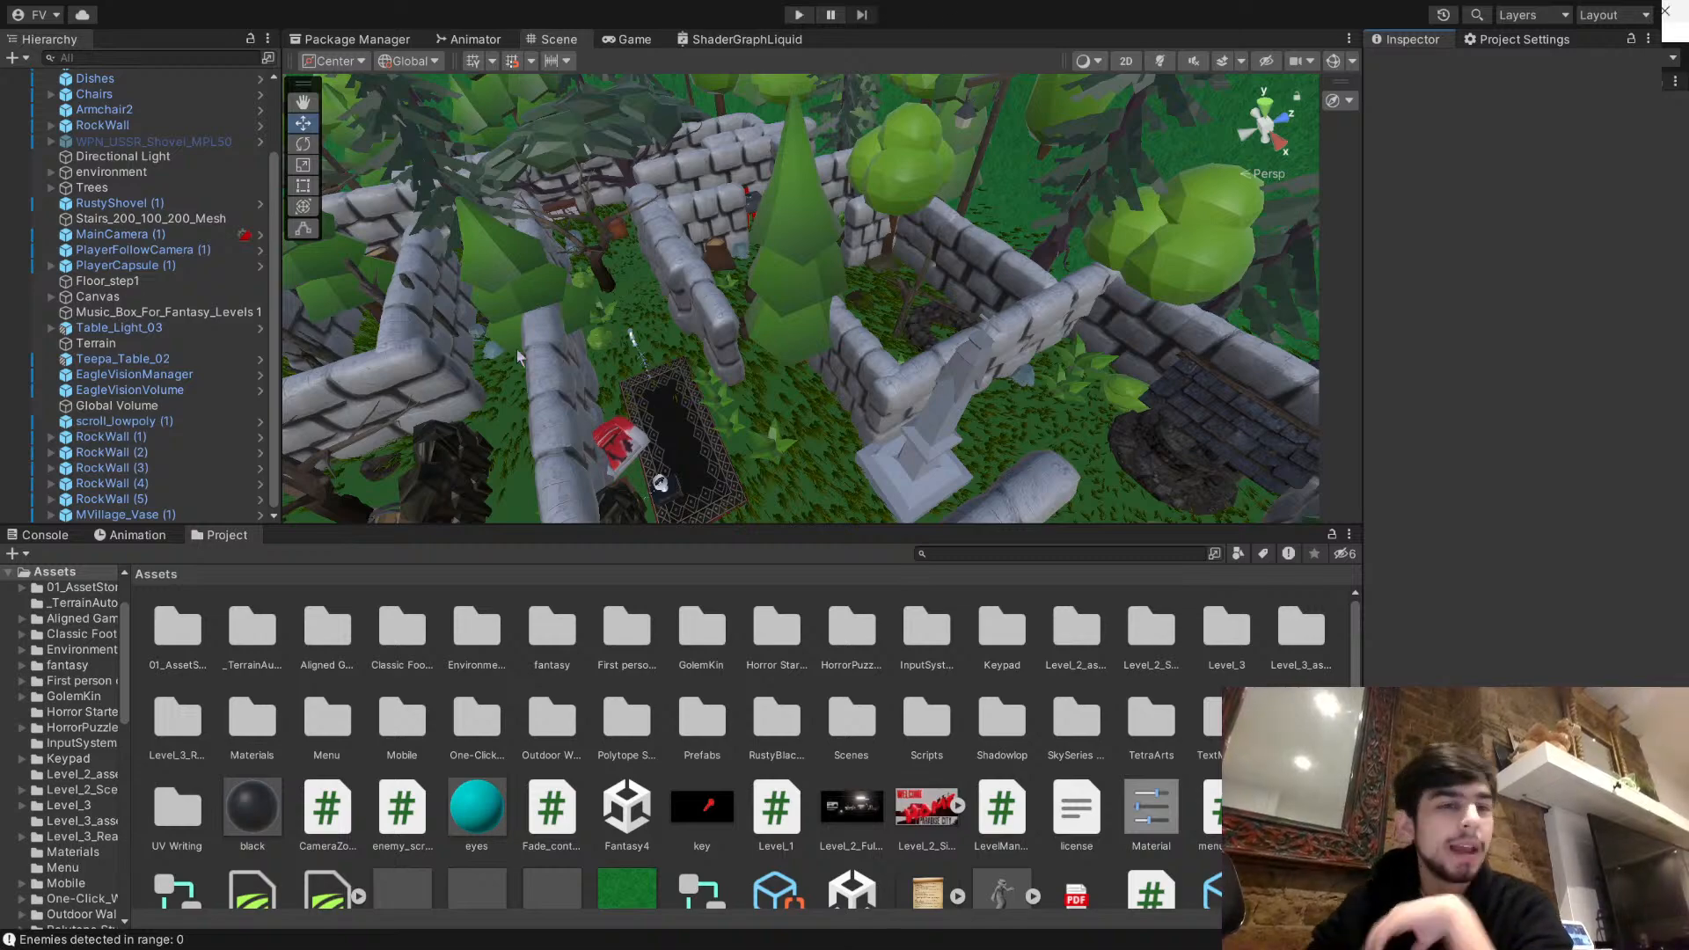
scroll(514, 365, "down", 10)
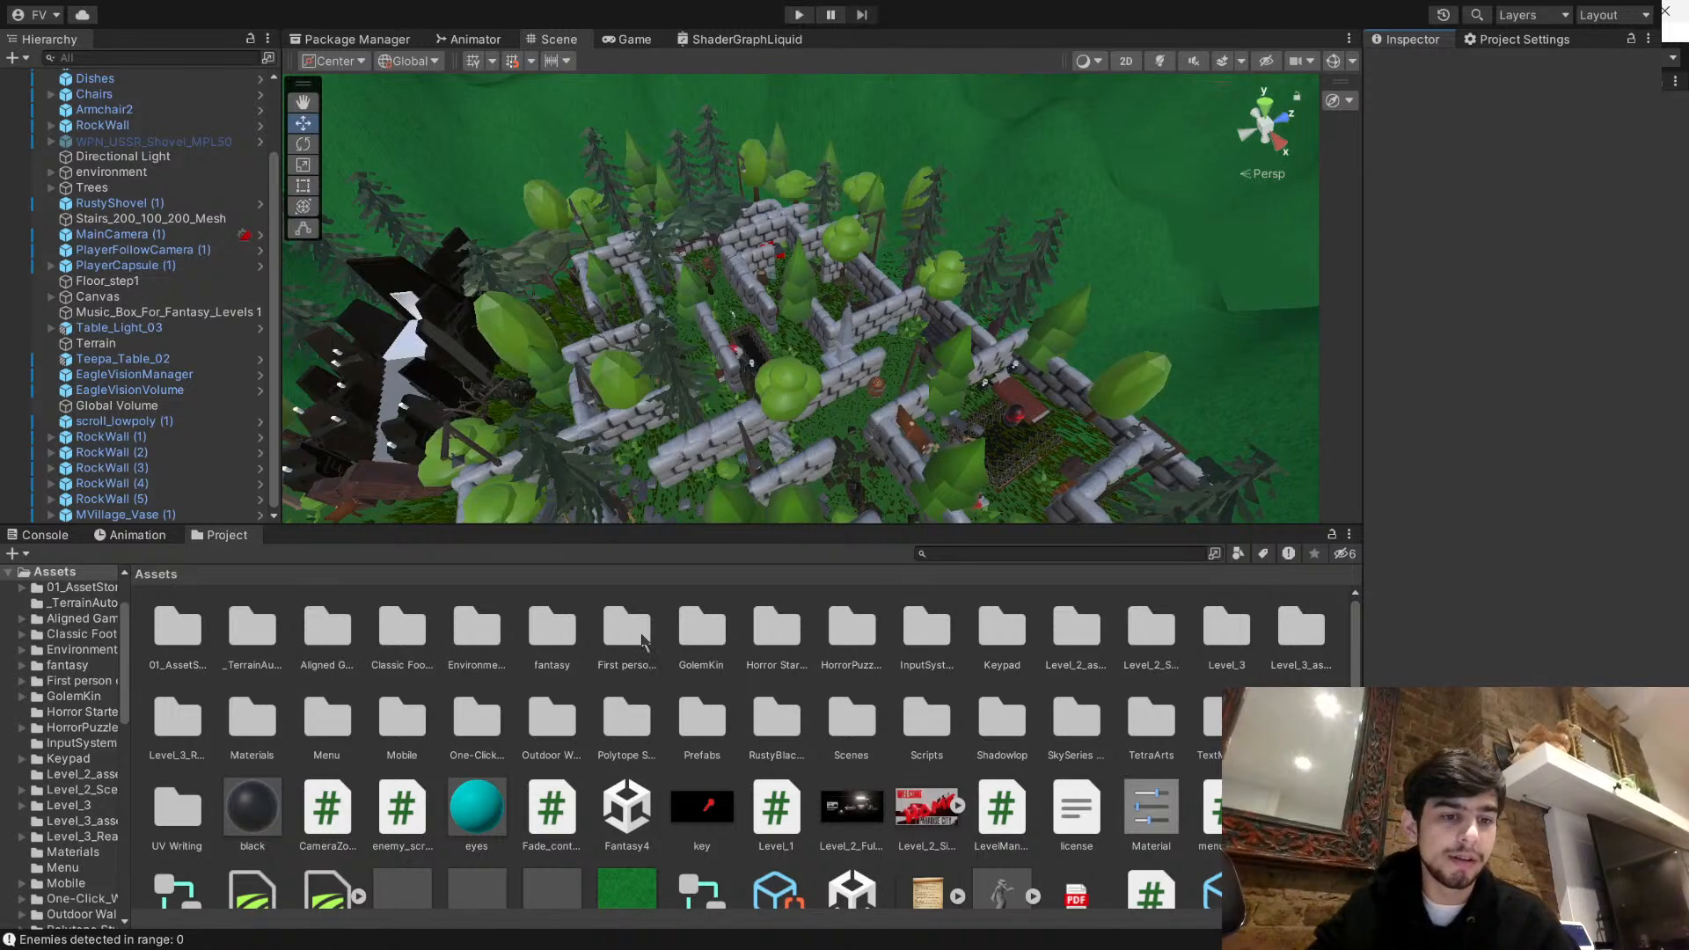
scroll(775, 695, "down", 3)
scroll(717, 713, "up", 3)
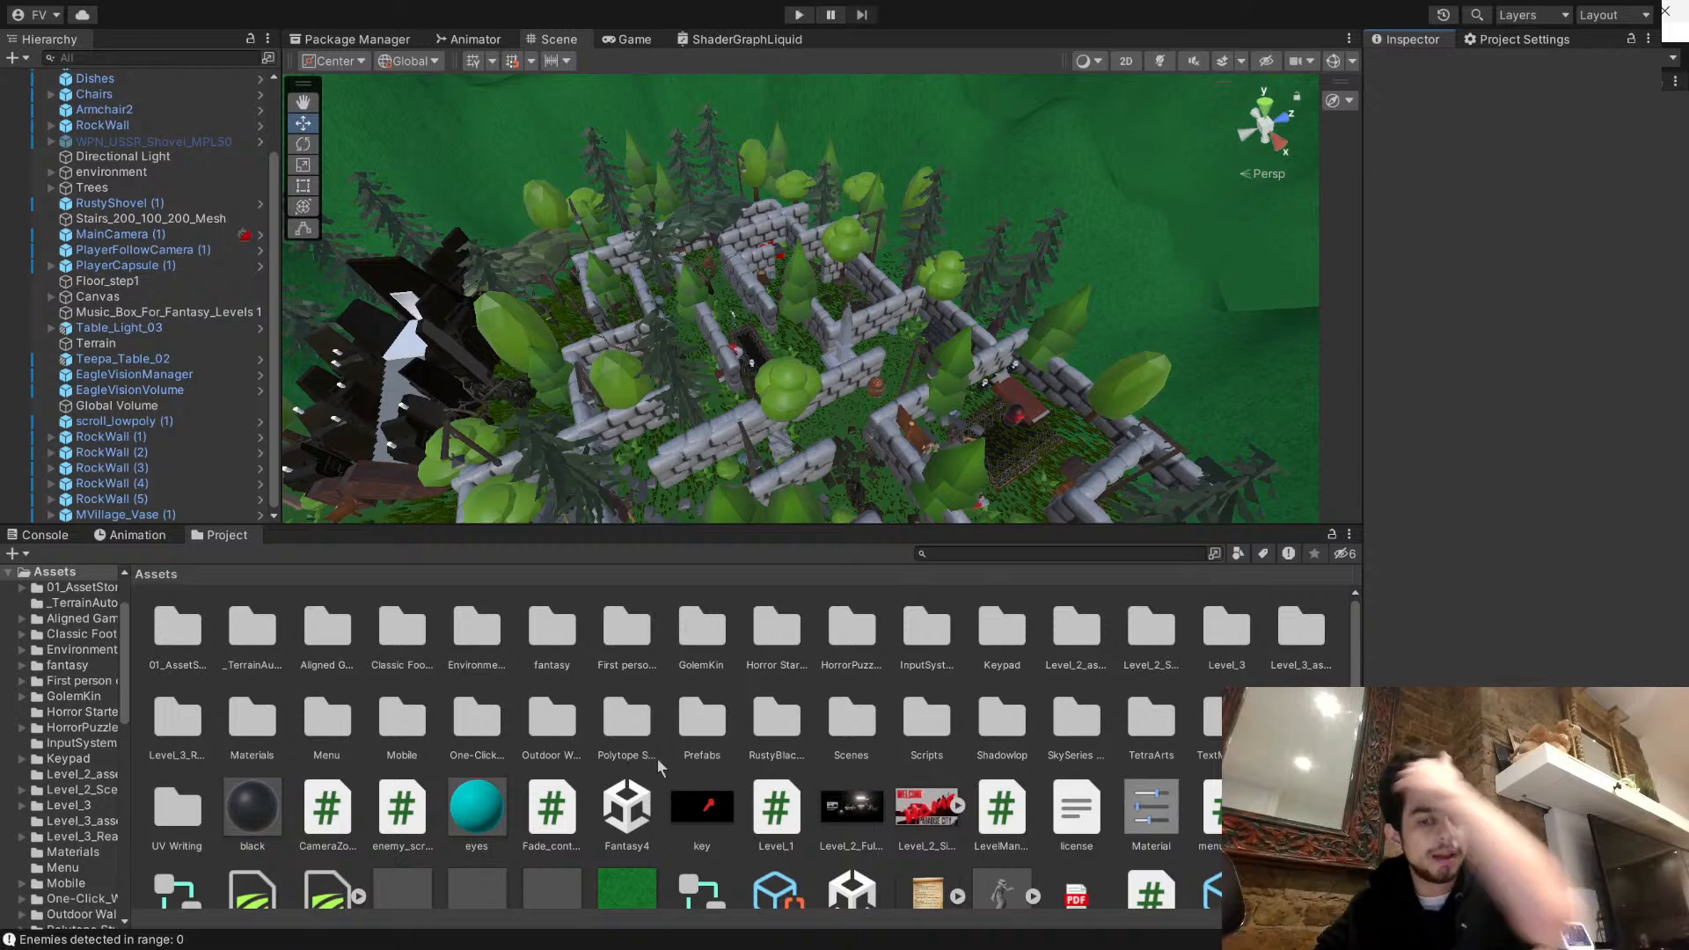
scroll(1106, 720, "down", 3)
scroll(1144, 695, "up", 3)
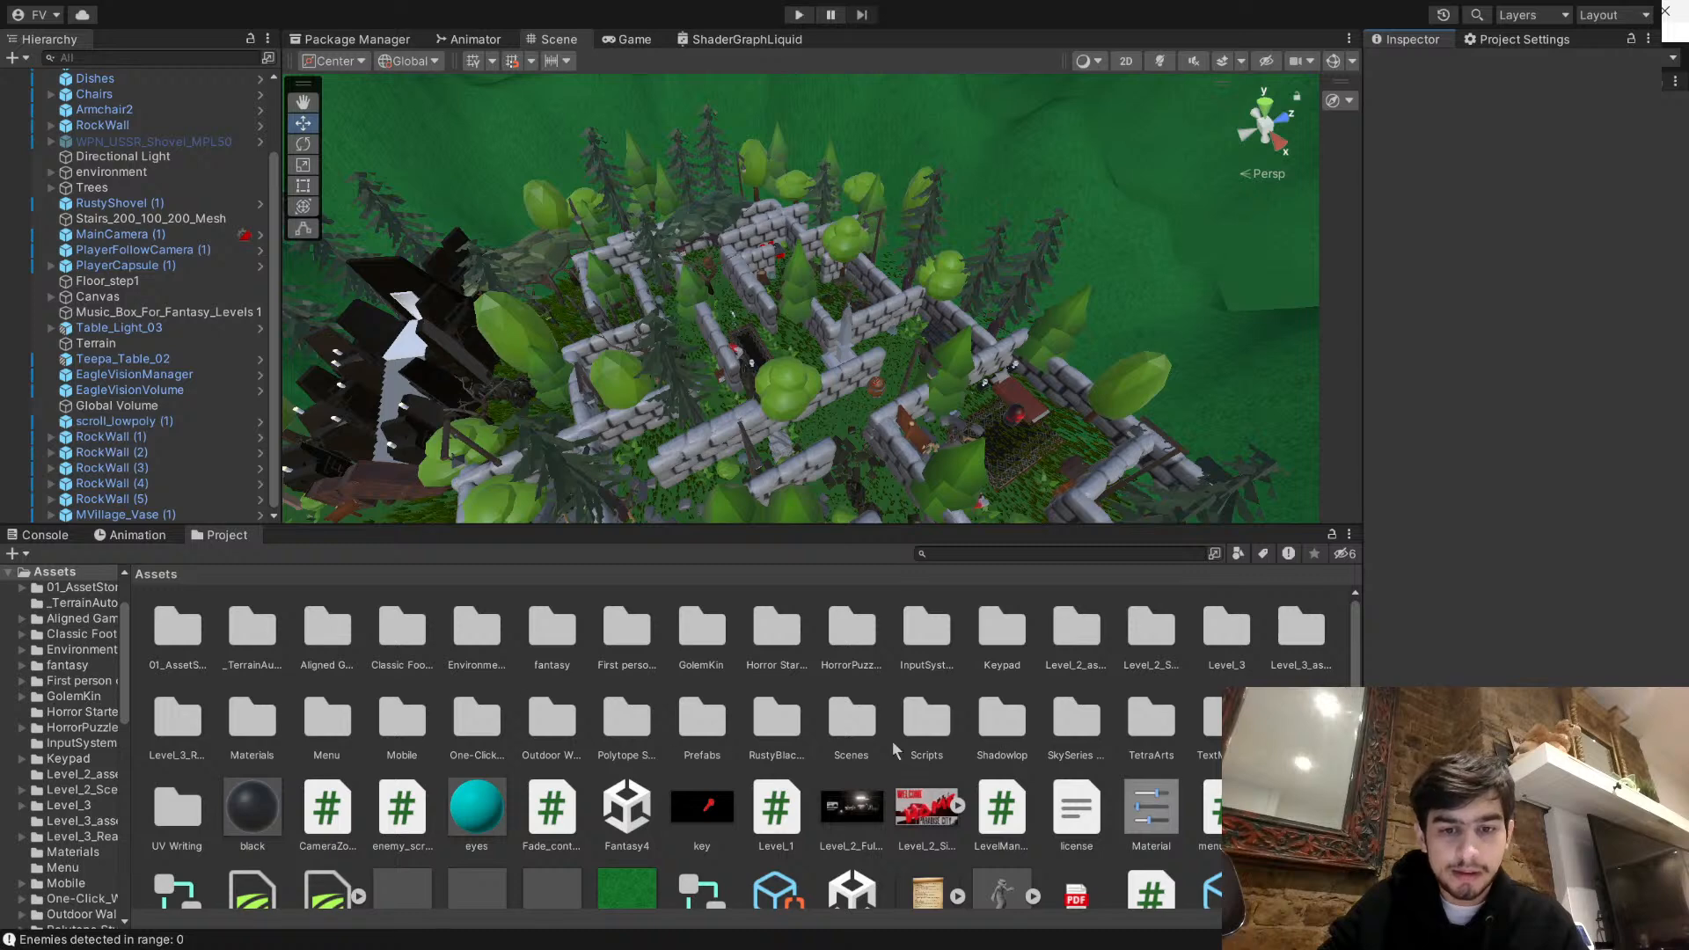
- Open the Playground scene from the Scenes folder and examine the area around its player capsule
double_click(851, 717)
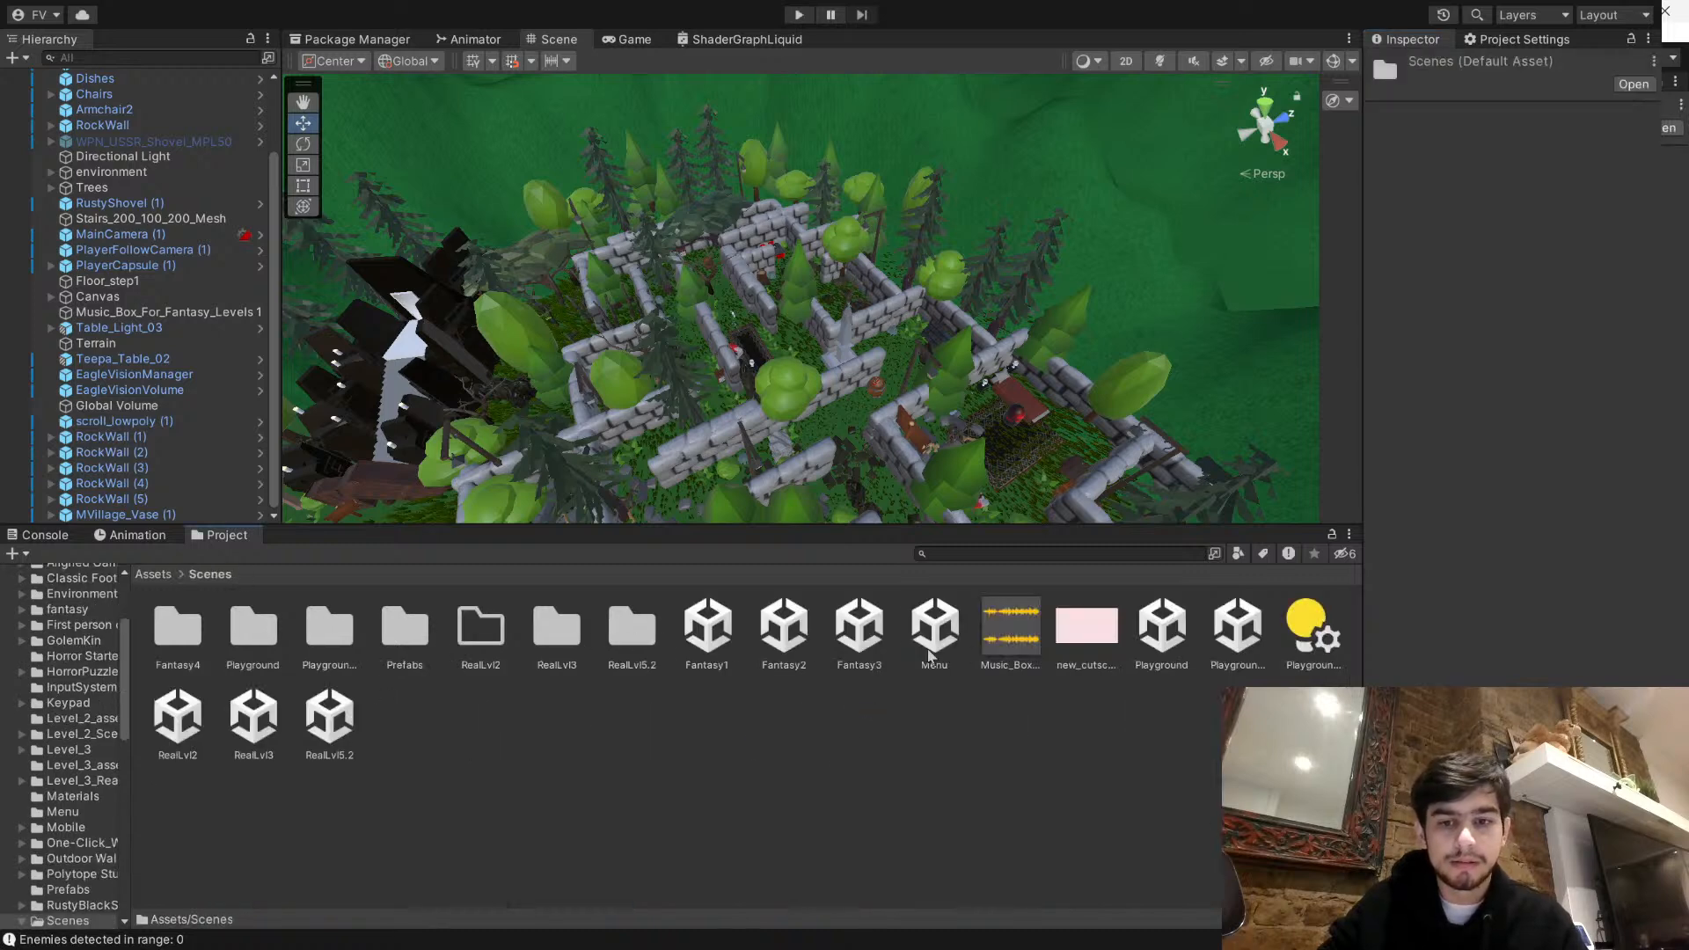
left_click(1156, 626)
double_click(1156, 626)
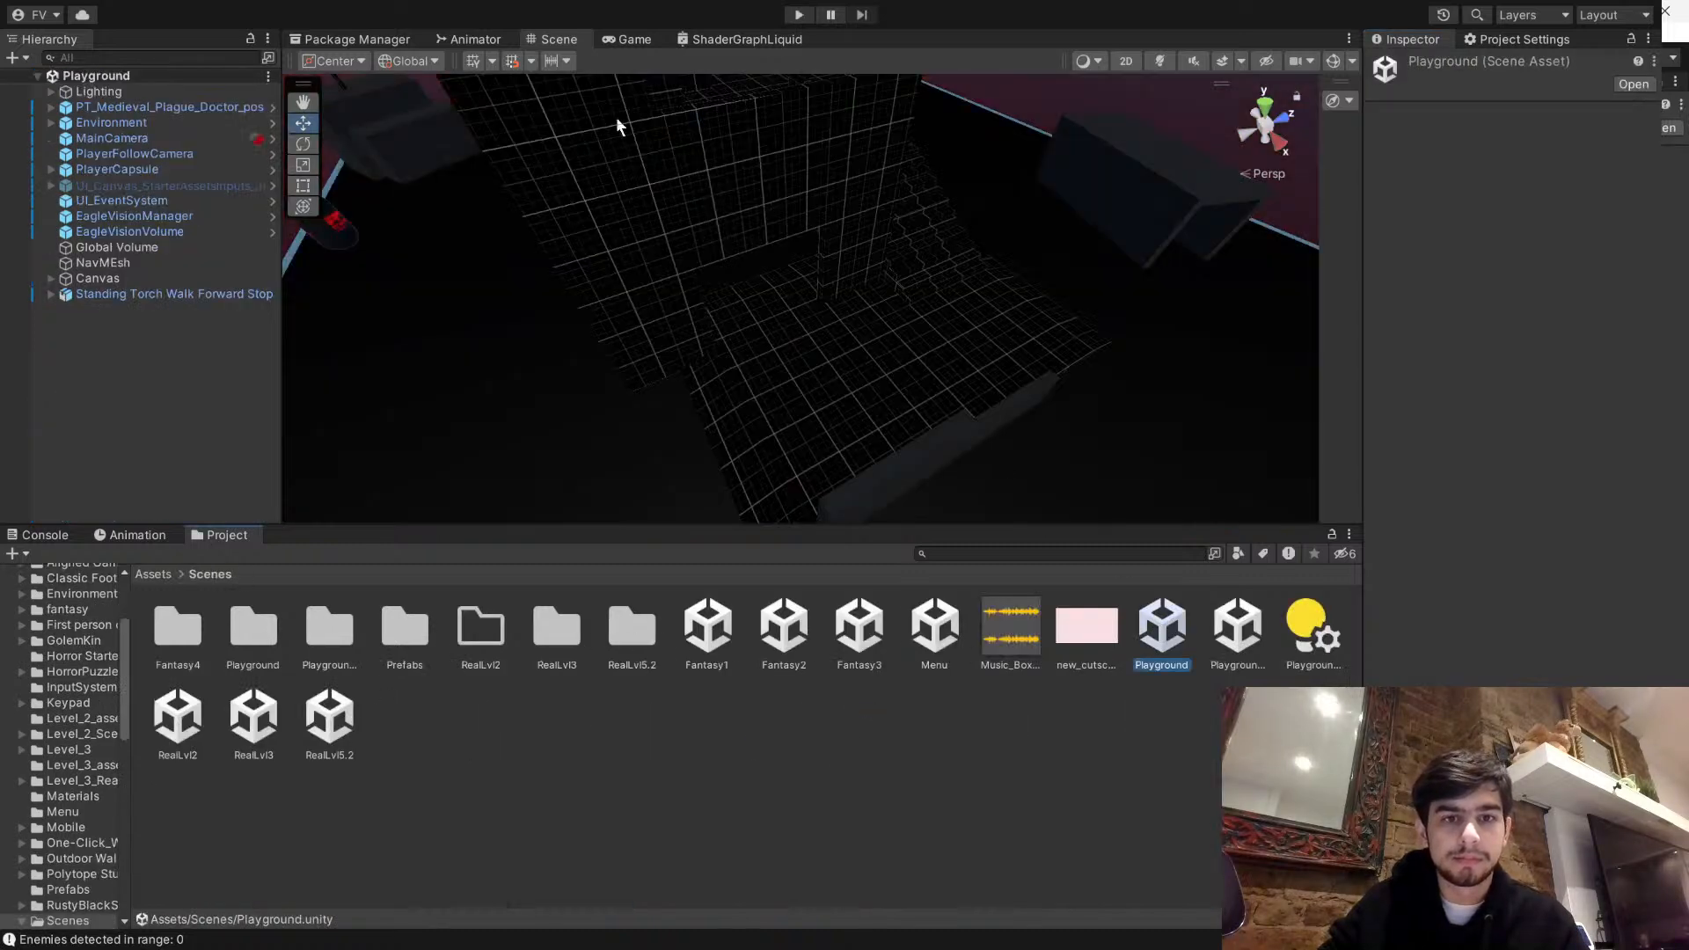
middle_click_drag(795, 148, 583, 267)
scroll(583, 268, "up", 3)
right_click_drag(583, 267, 630, 258)
middle_click_drag(630, 257, 991, 266)
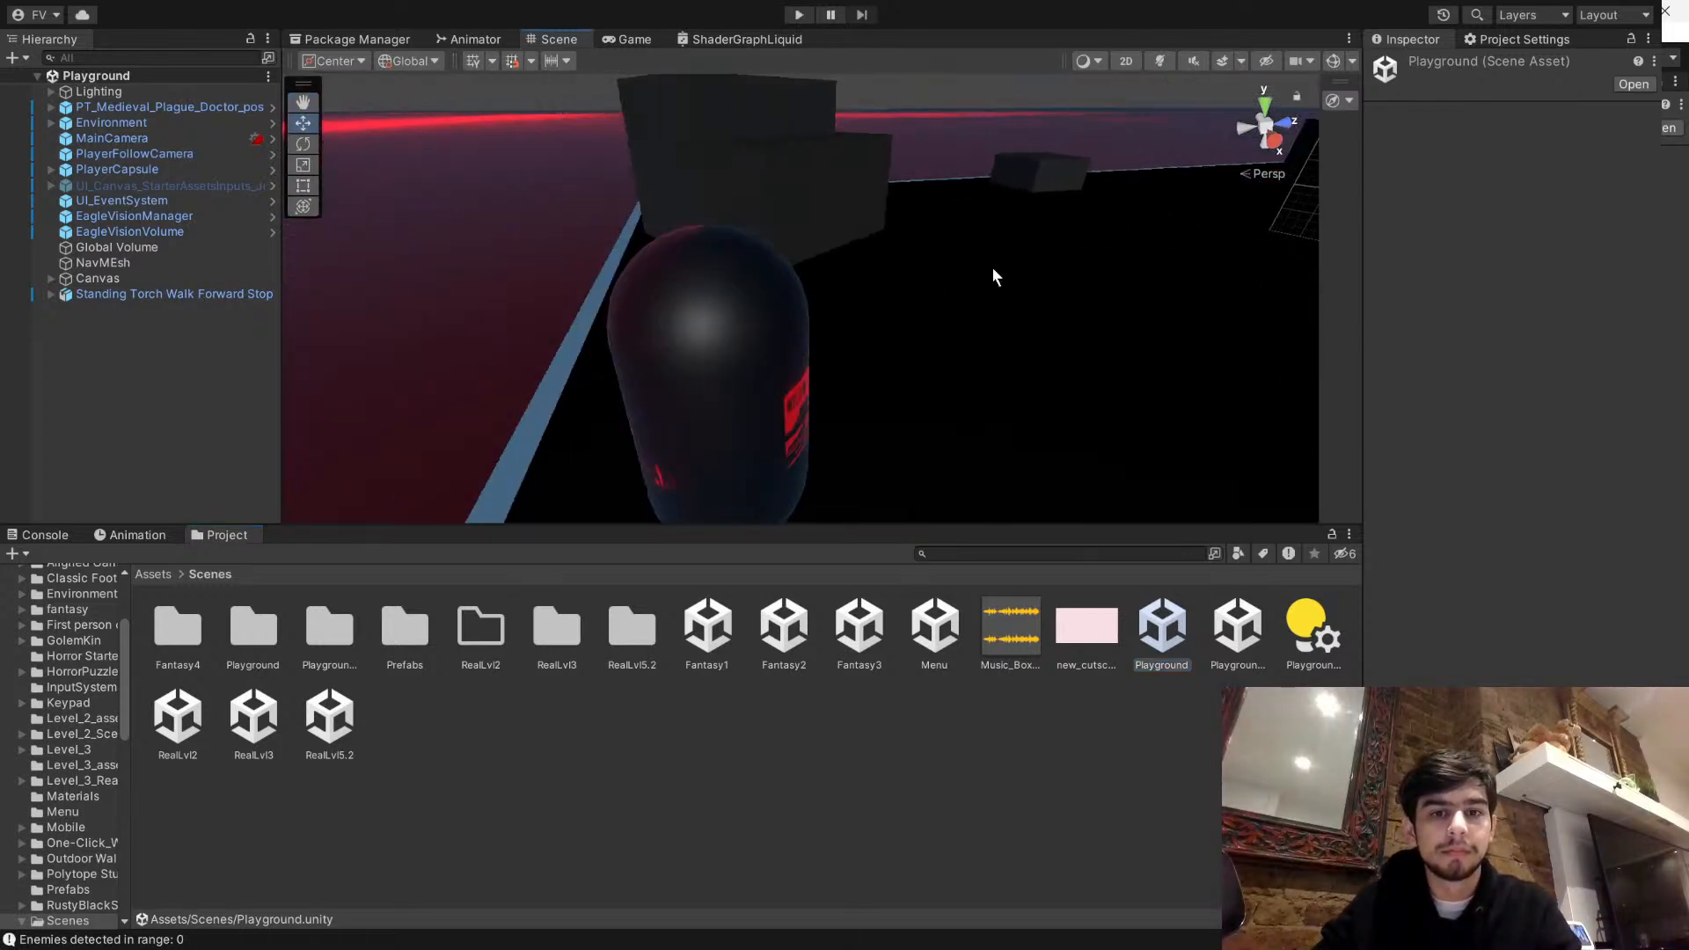
- Open the Playground 2 scene and look around its room in the Scene view
double_click(1250, 637)
middle_click_drag(590, 339, 994, 260)
middle_click_drag(331, 376, 739, 384)
scroll(586, 344, "down", 4)
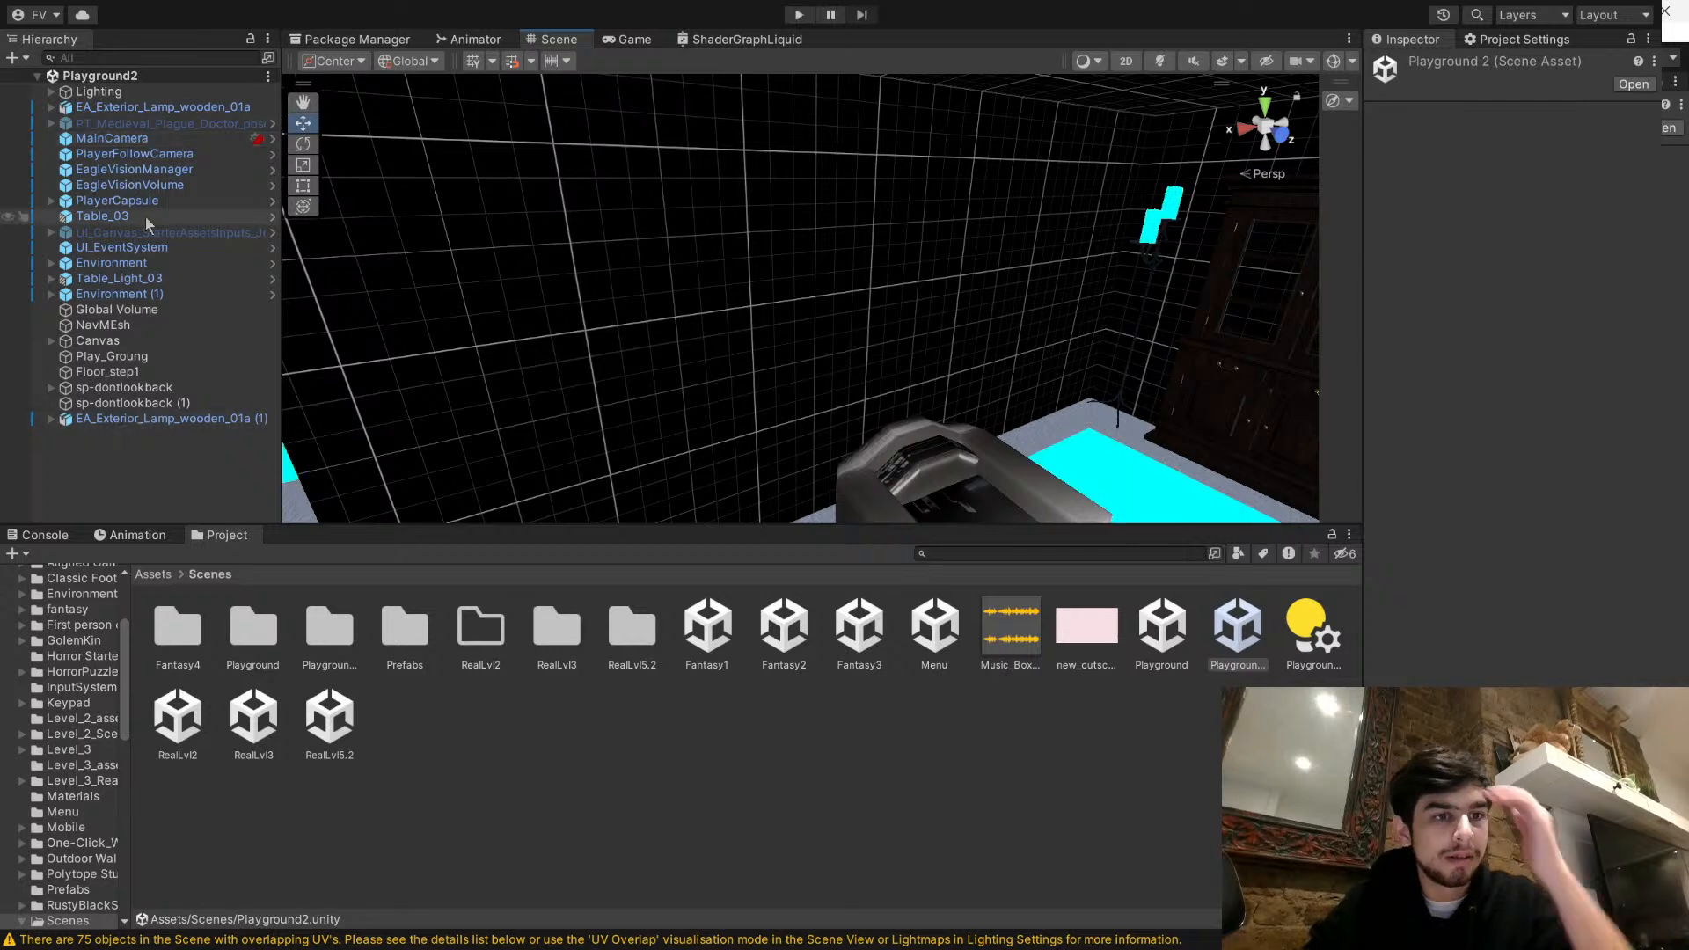
- Select PlayerFollowCamera and frame it in the Scene view to find the player's position
left_click(134, 154)
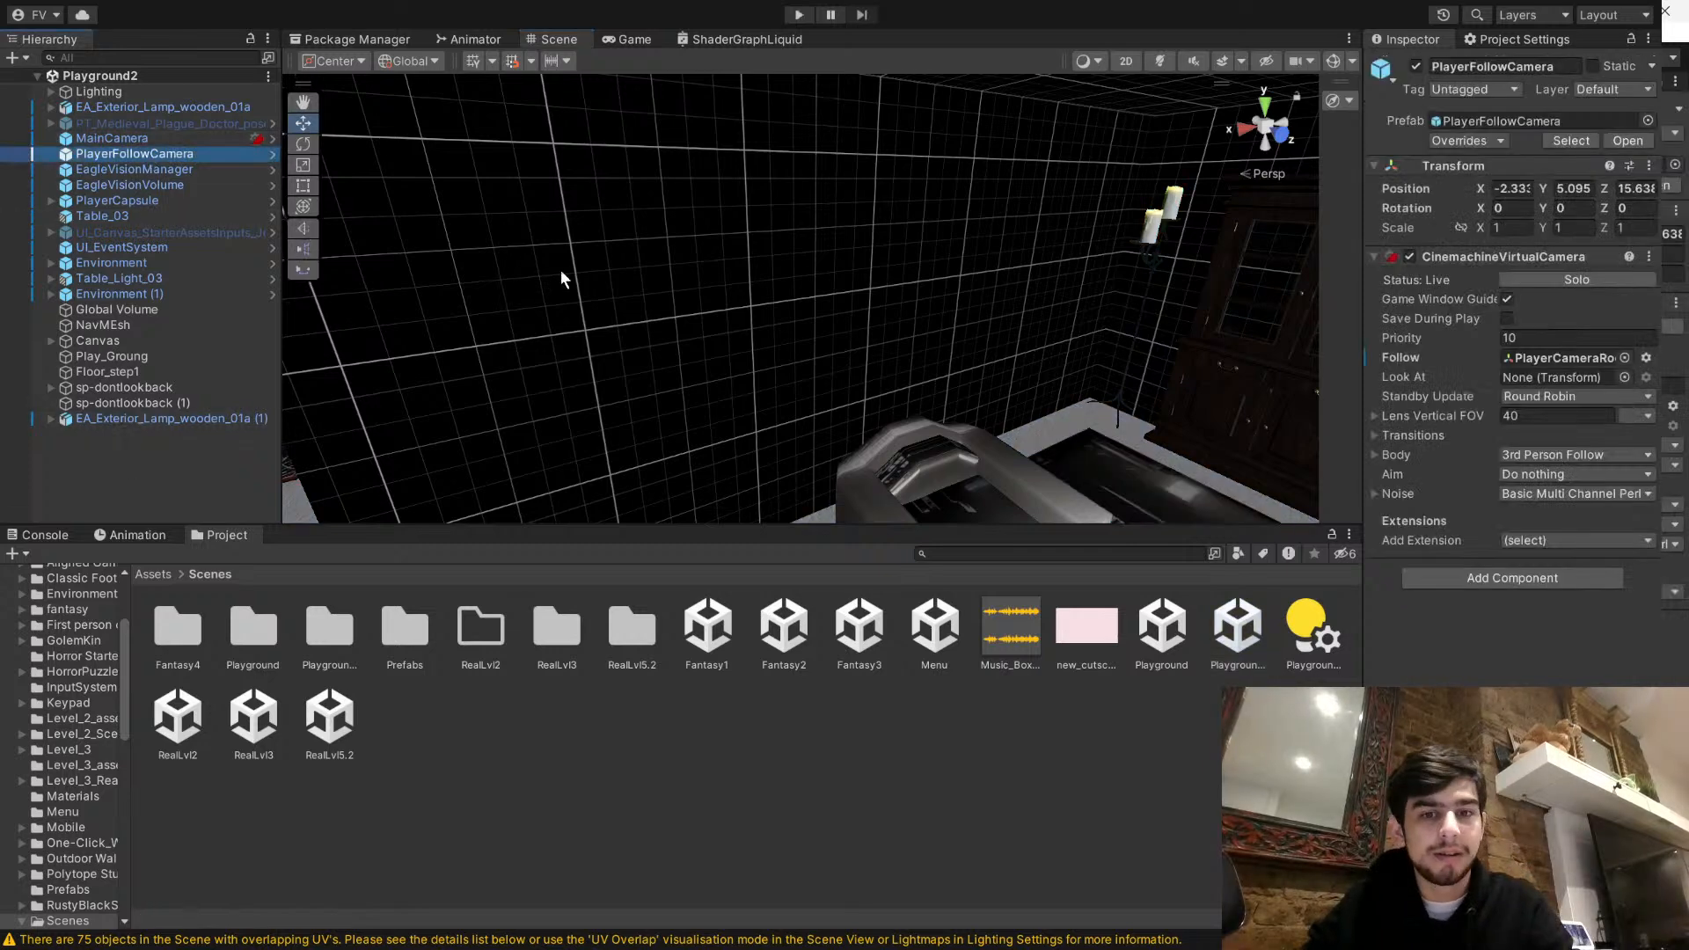
key("f")
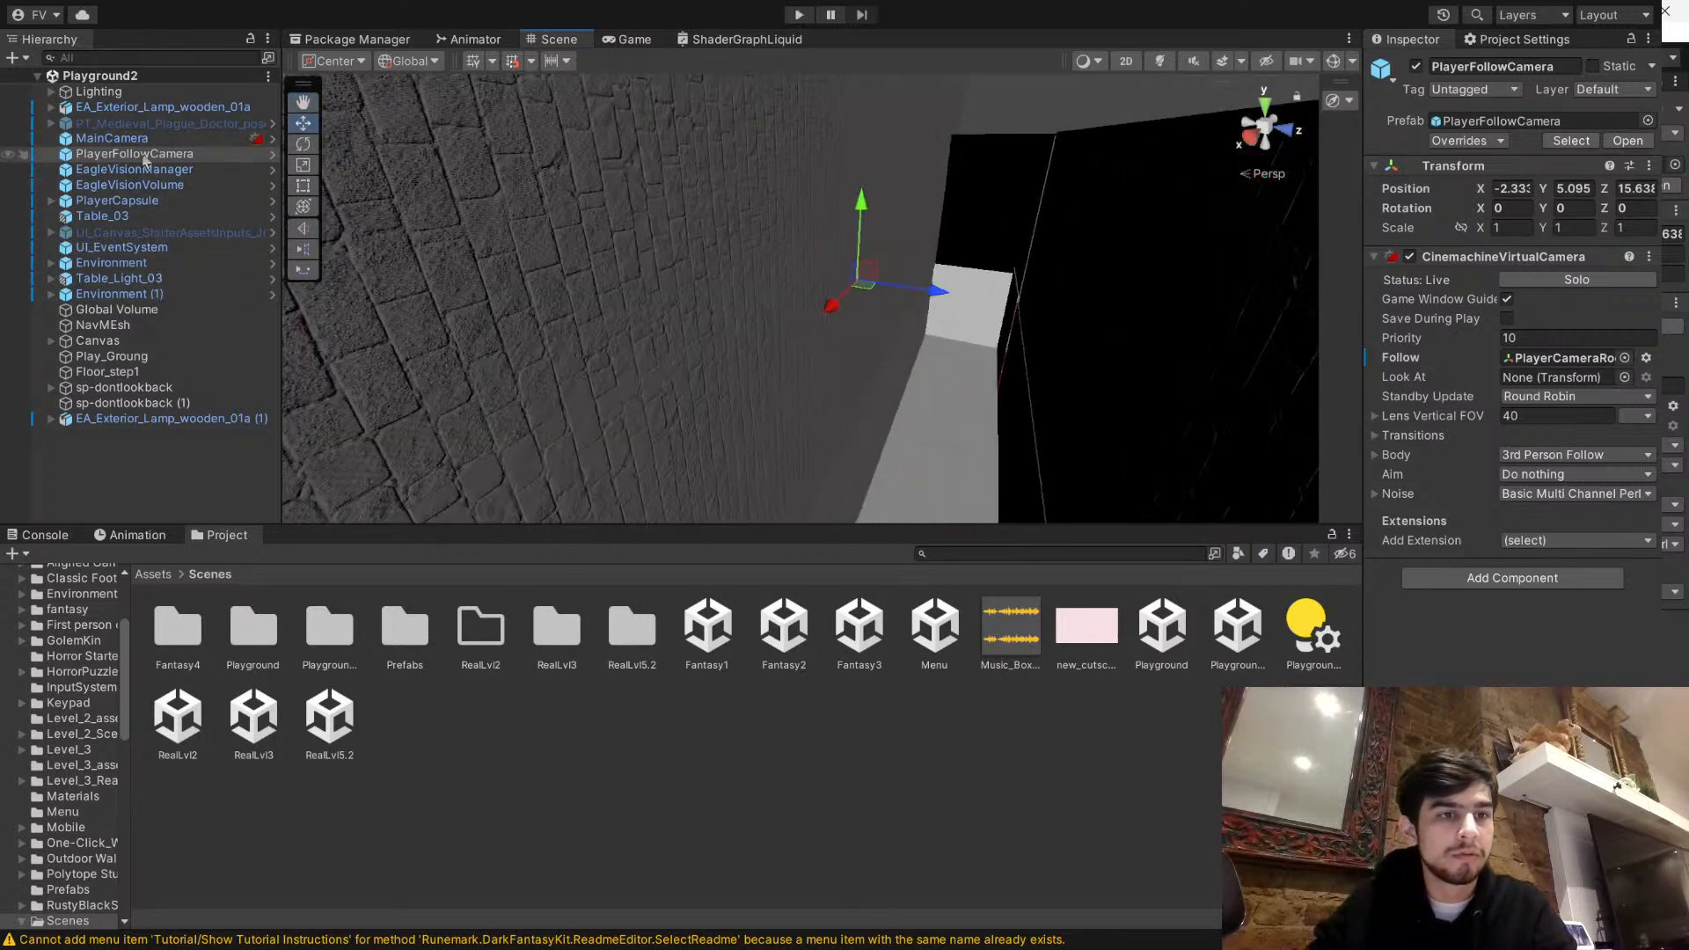
right_click_drag(493, 312, 956, 292)
key("f")
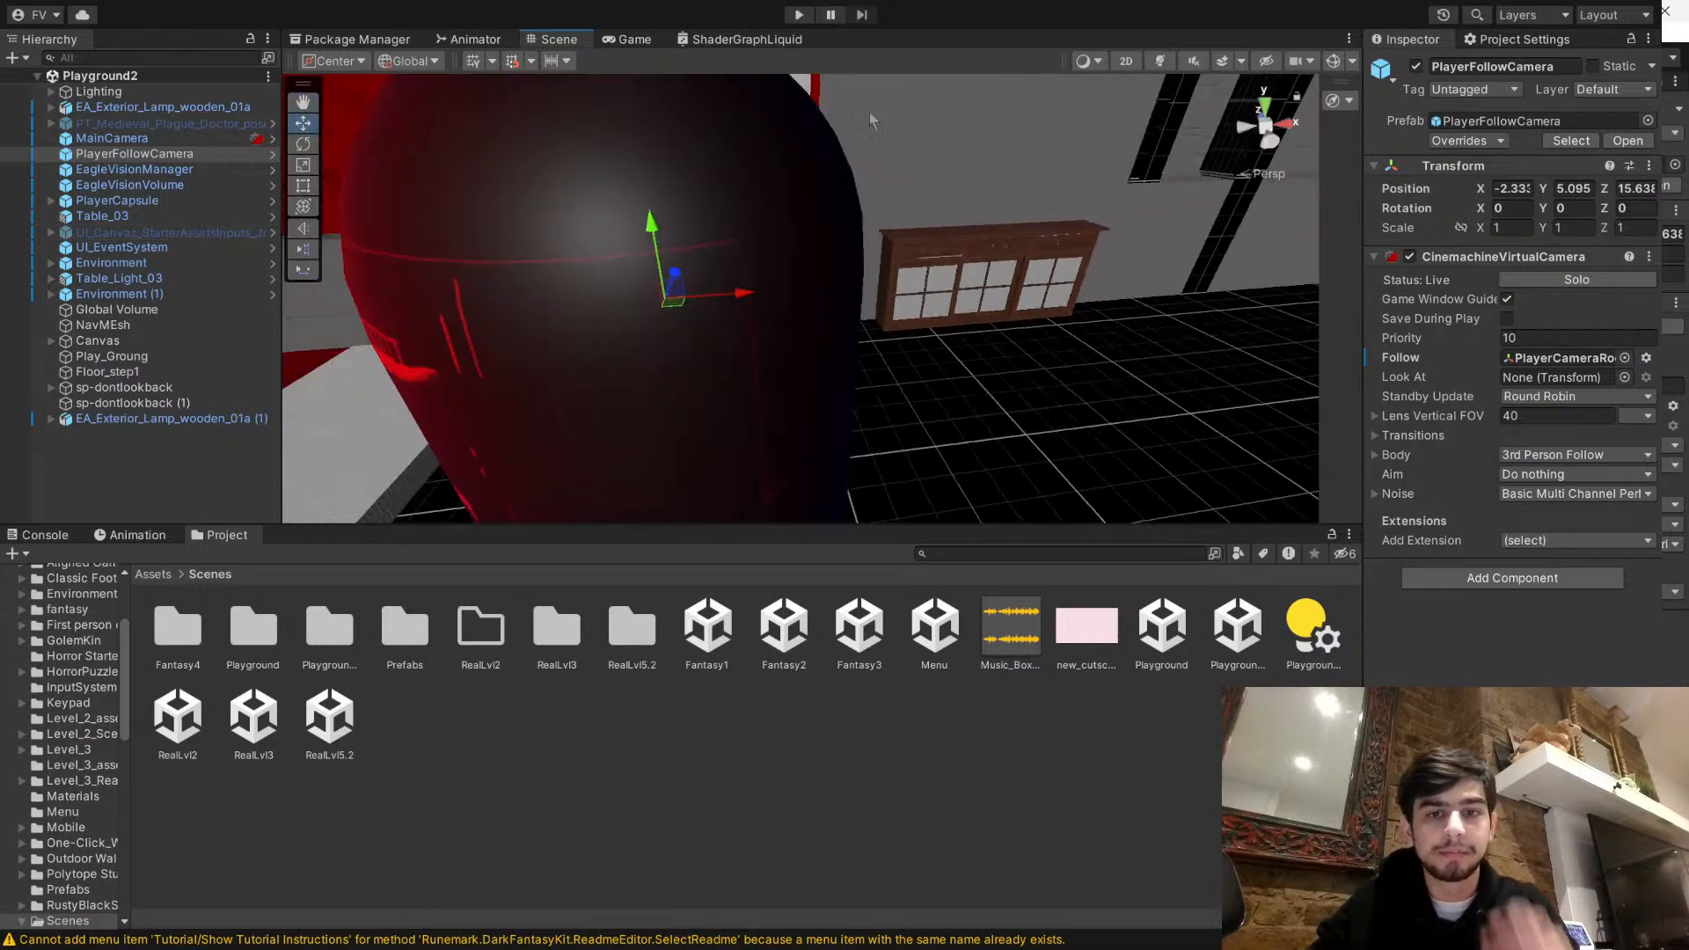
- Clear the selection and view the furnished room beyond the player capsule in the Scene view
left_click(883, 783)
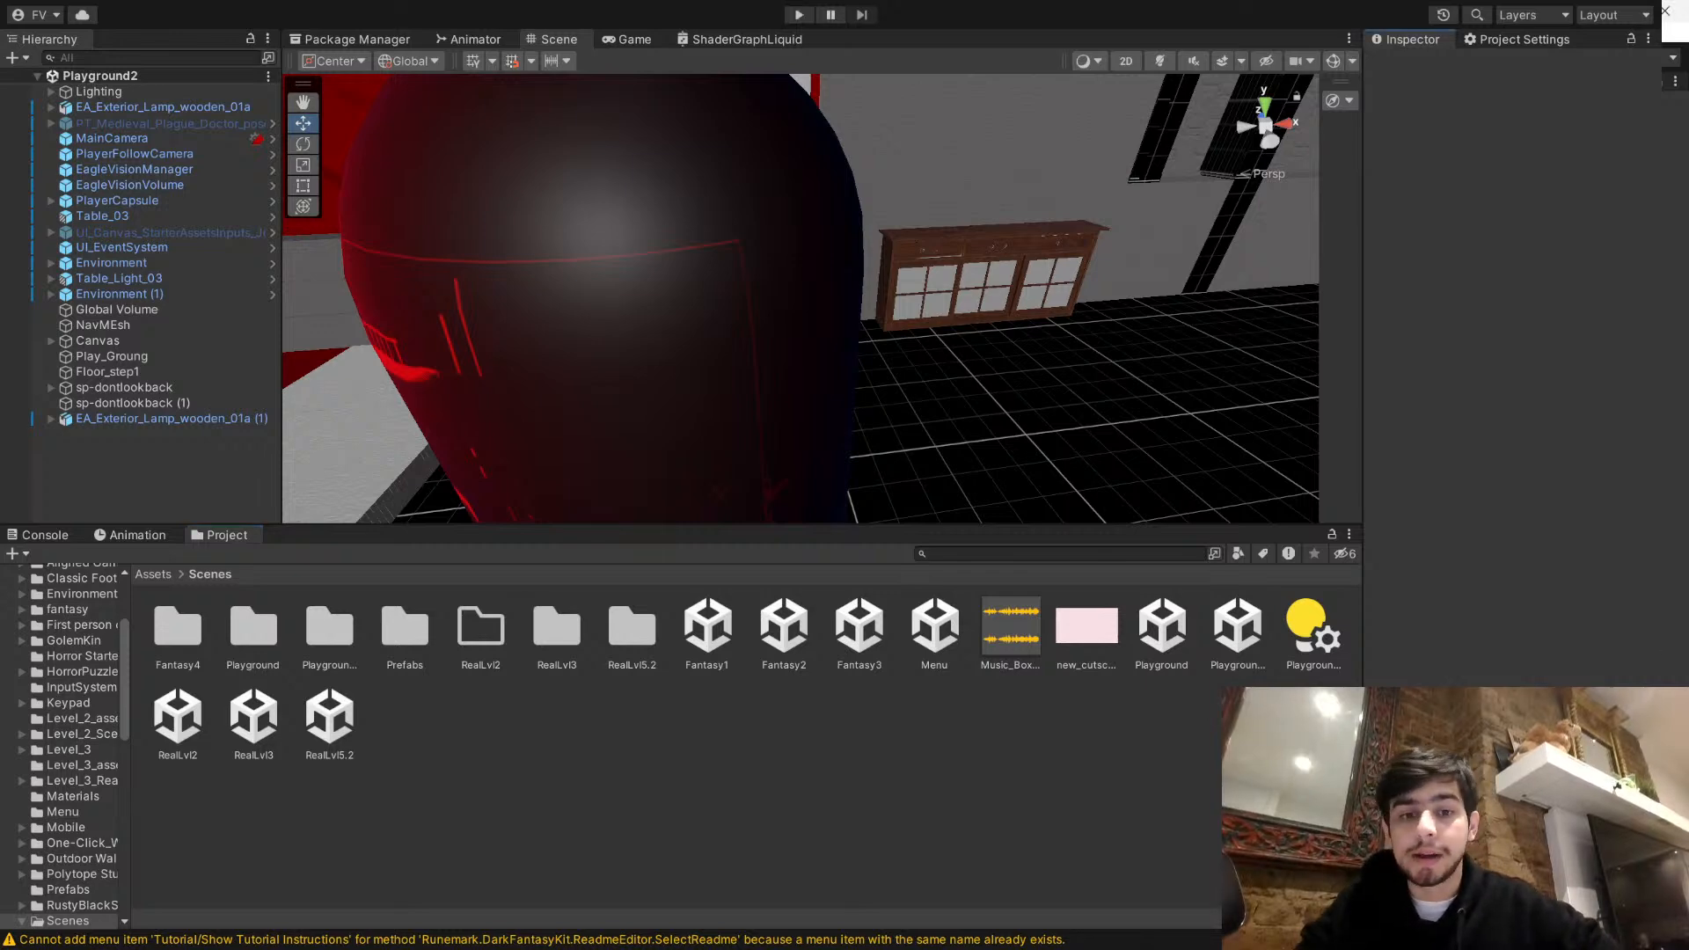
right_click_drag(370, 377, 494, 372)
middle_click_drag(495, 372, 556, 401)
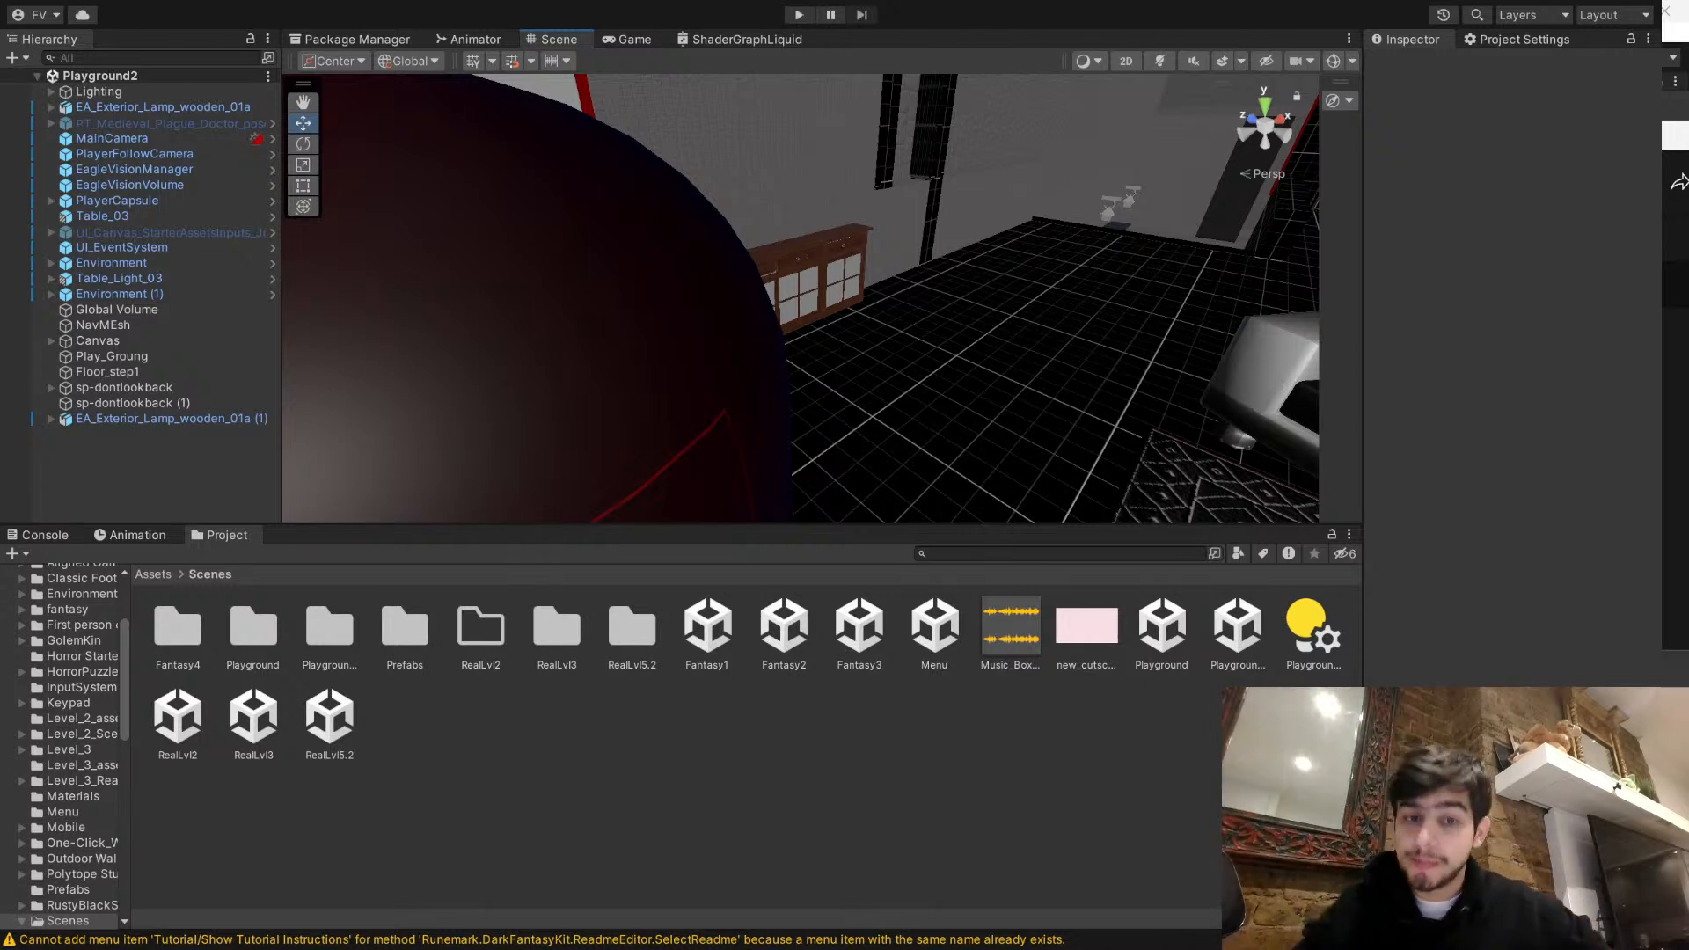
left_click(1443, 734)
mouse_move(757, 326)
right_mouse_down()
mouse_move(853, 334)
mouse_move(768, 322)
right_mouse_up()
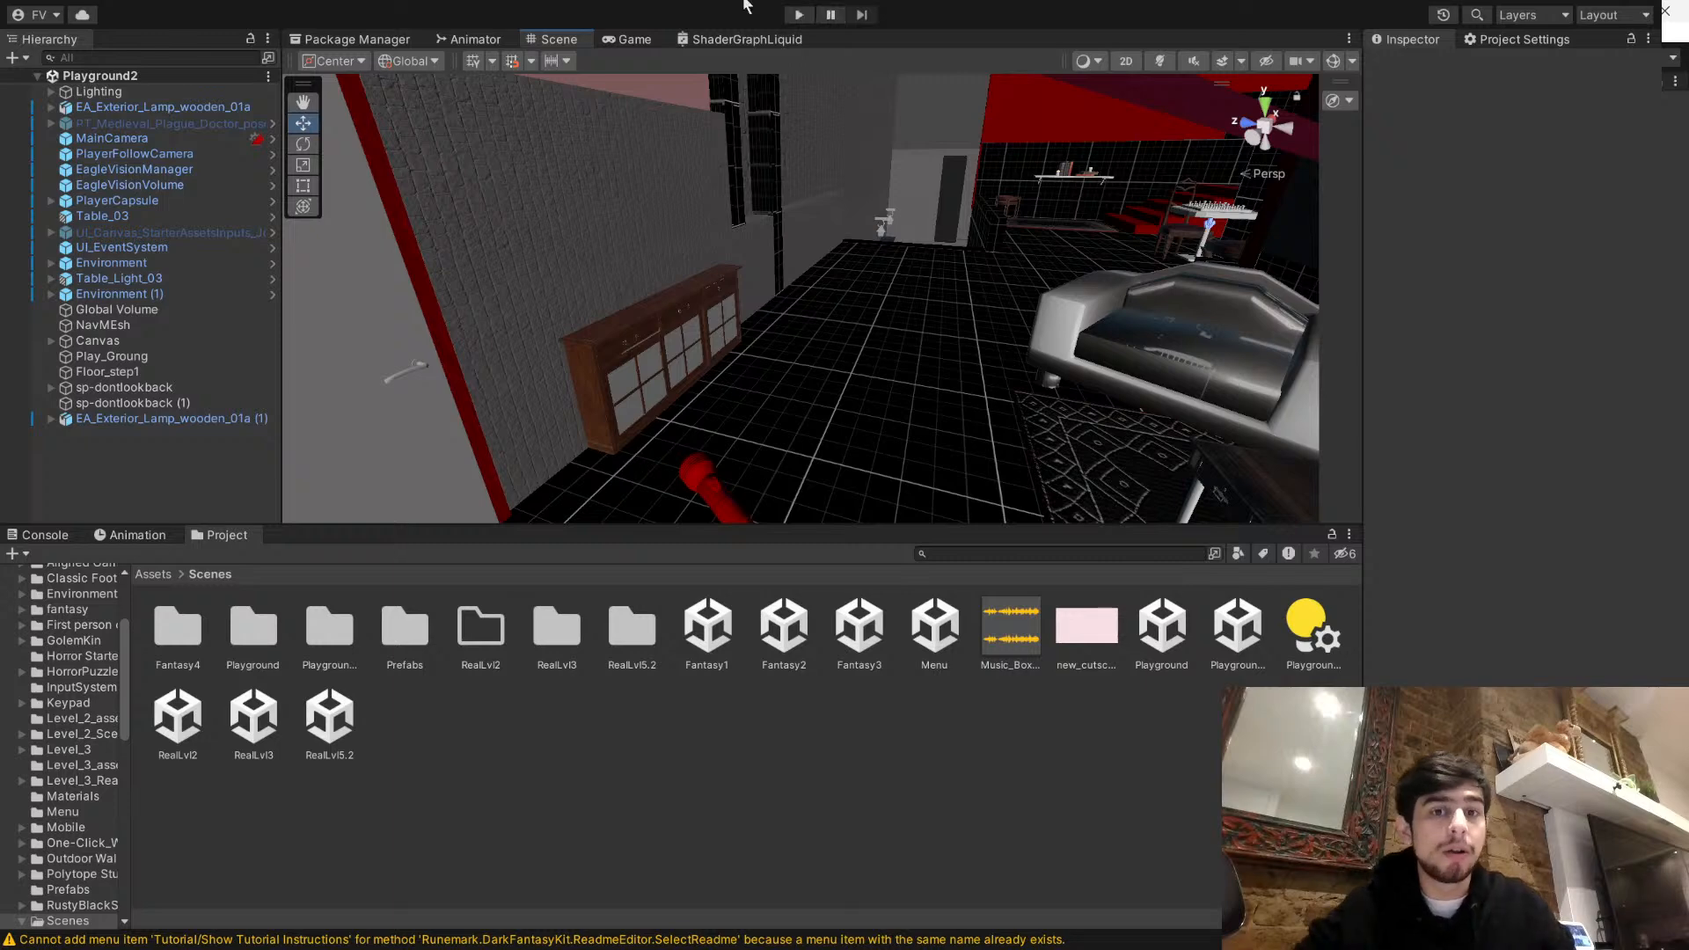
- Start a playtest of the Playground 2 scene in the Game view and walk the player through to the bedroom
left_click(800, 16)
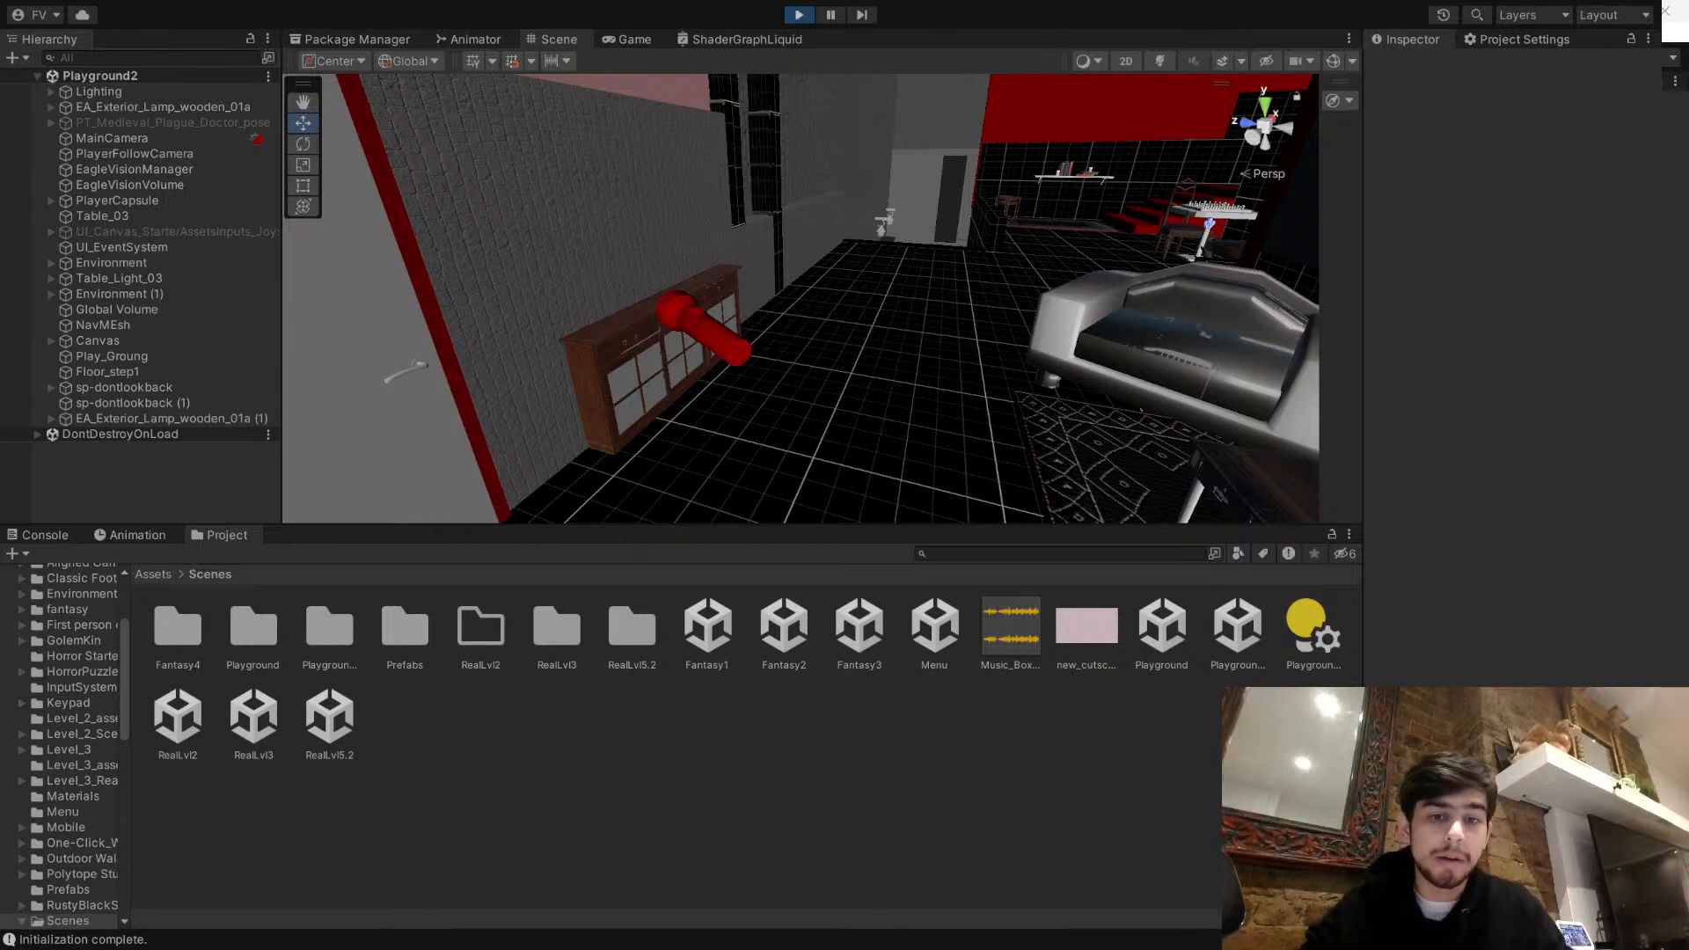
left_click(623, 40)
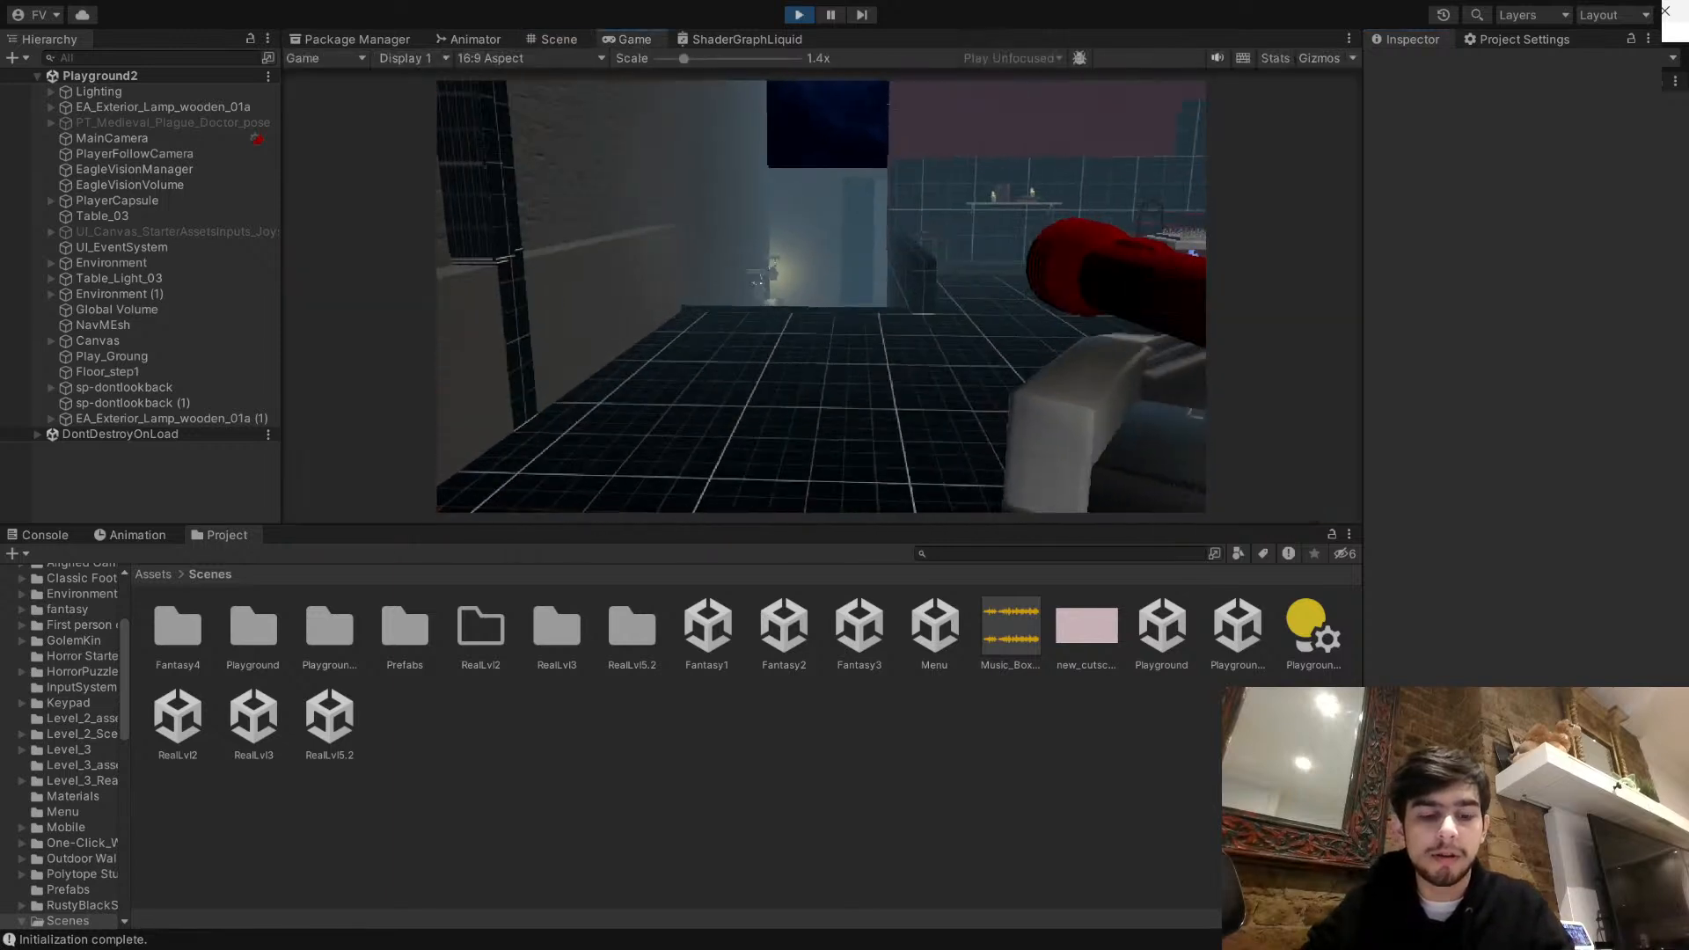
key("w")
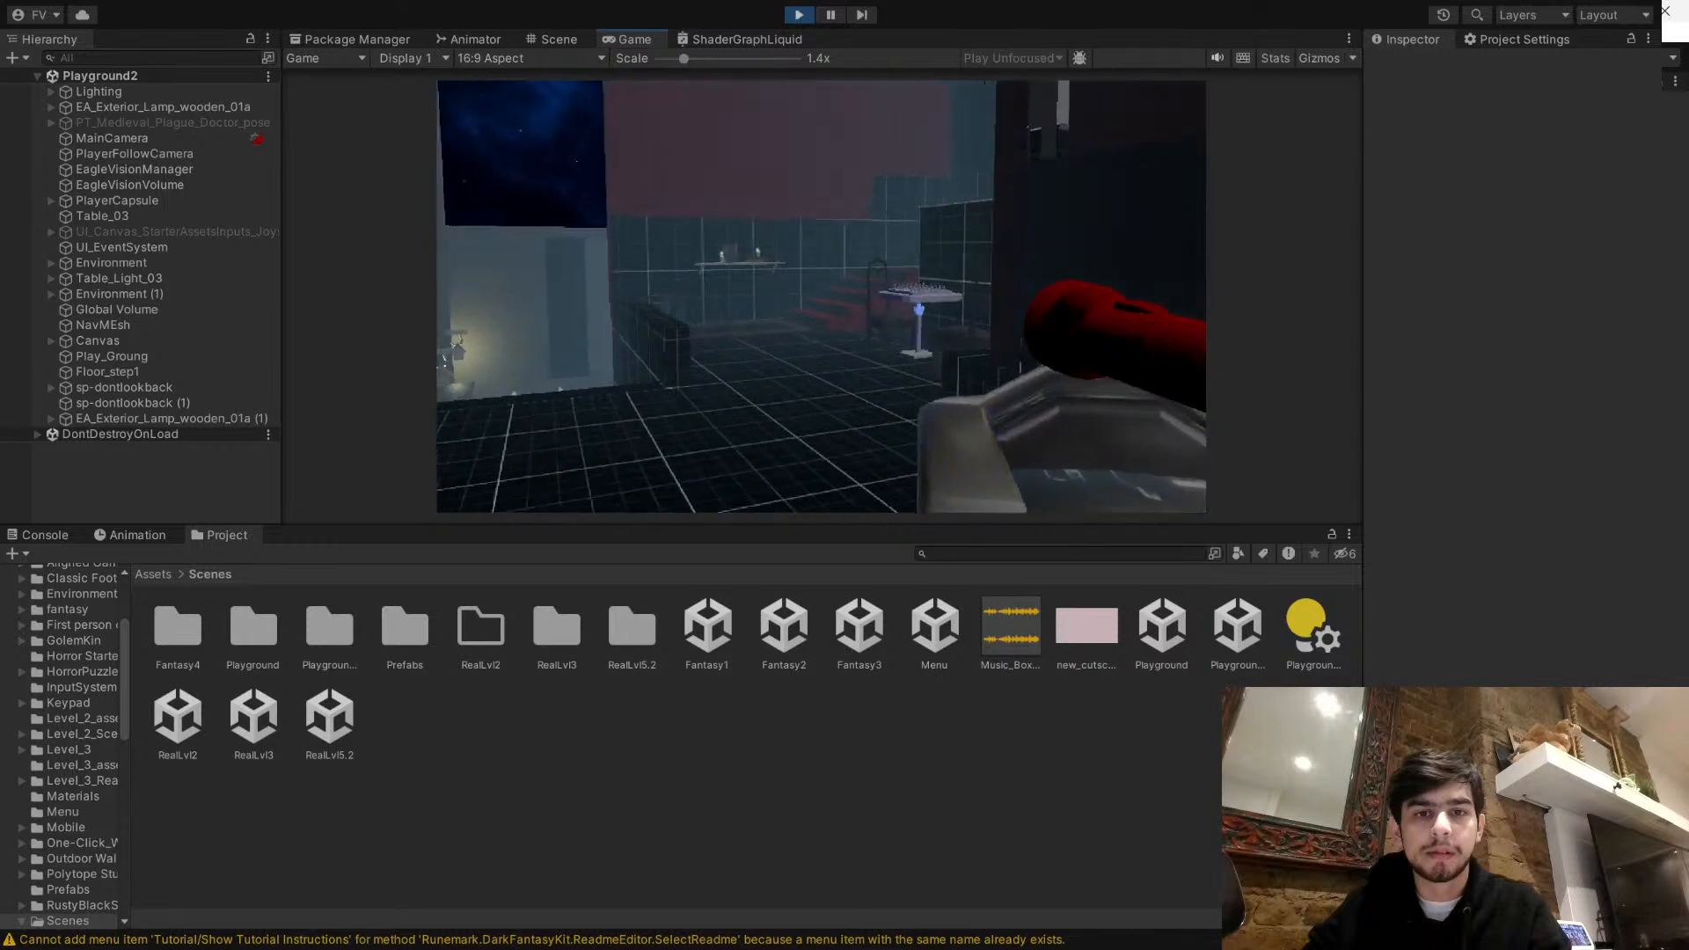
key("w")
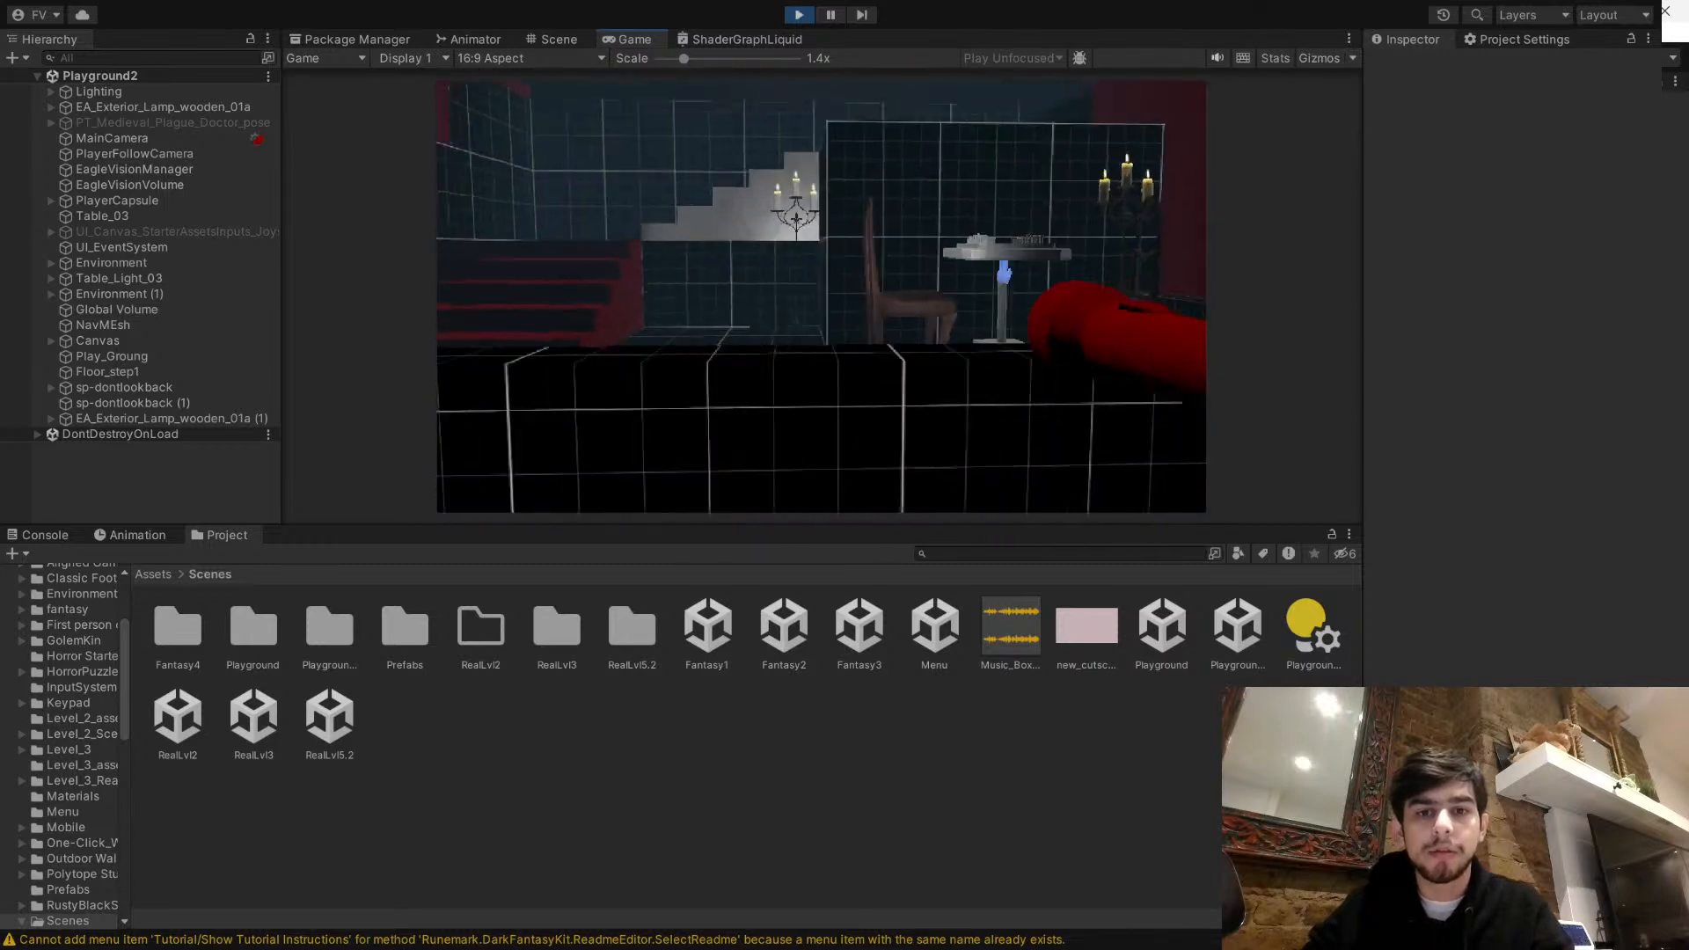
key("w")
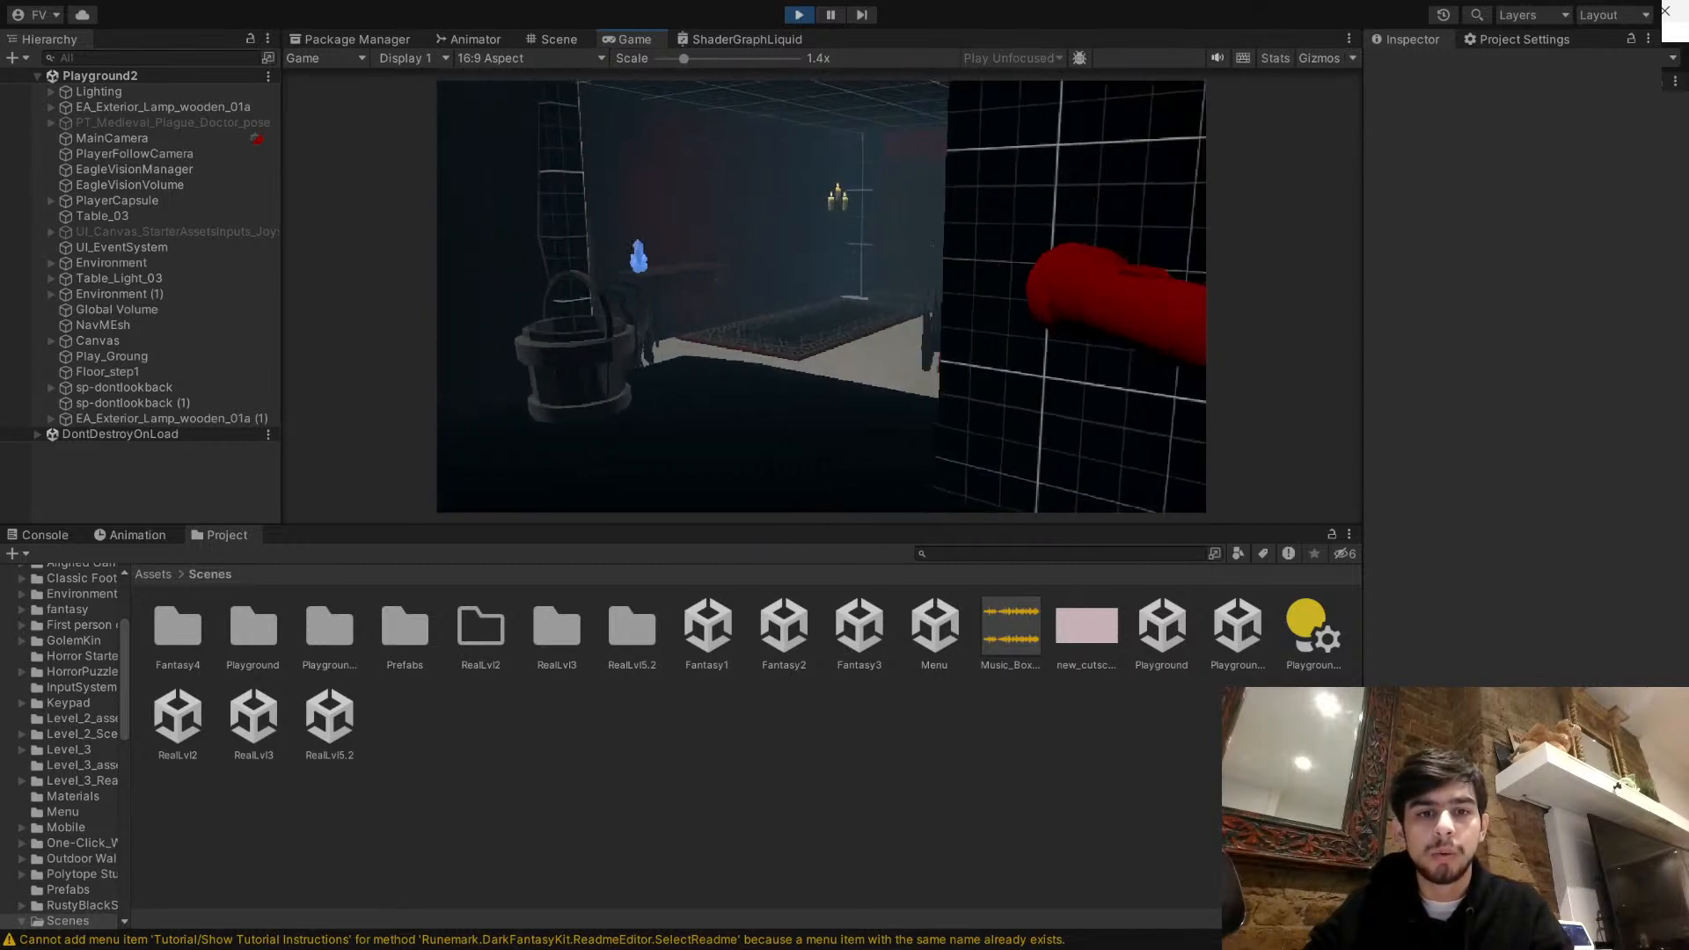
key("w")
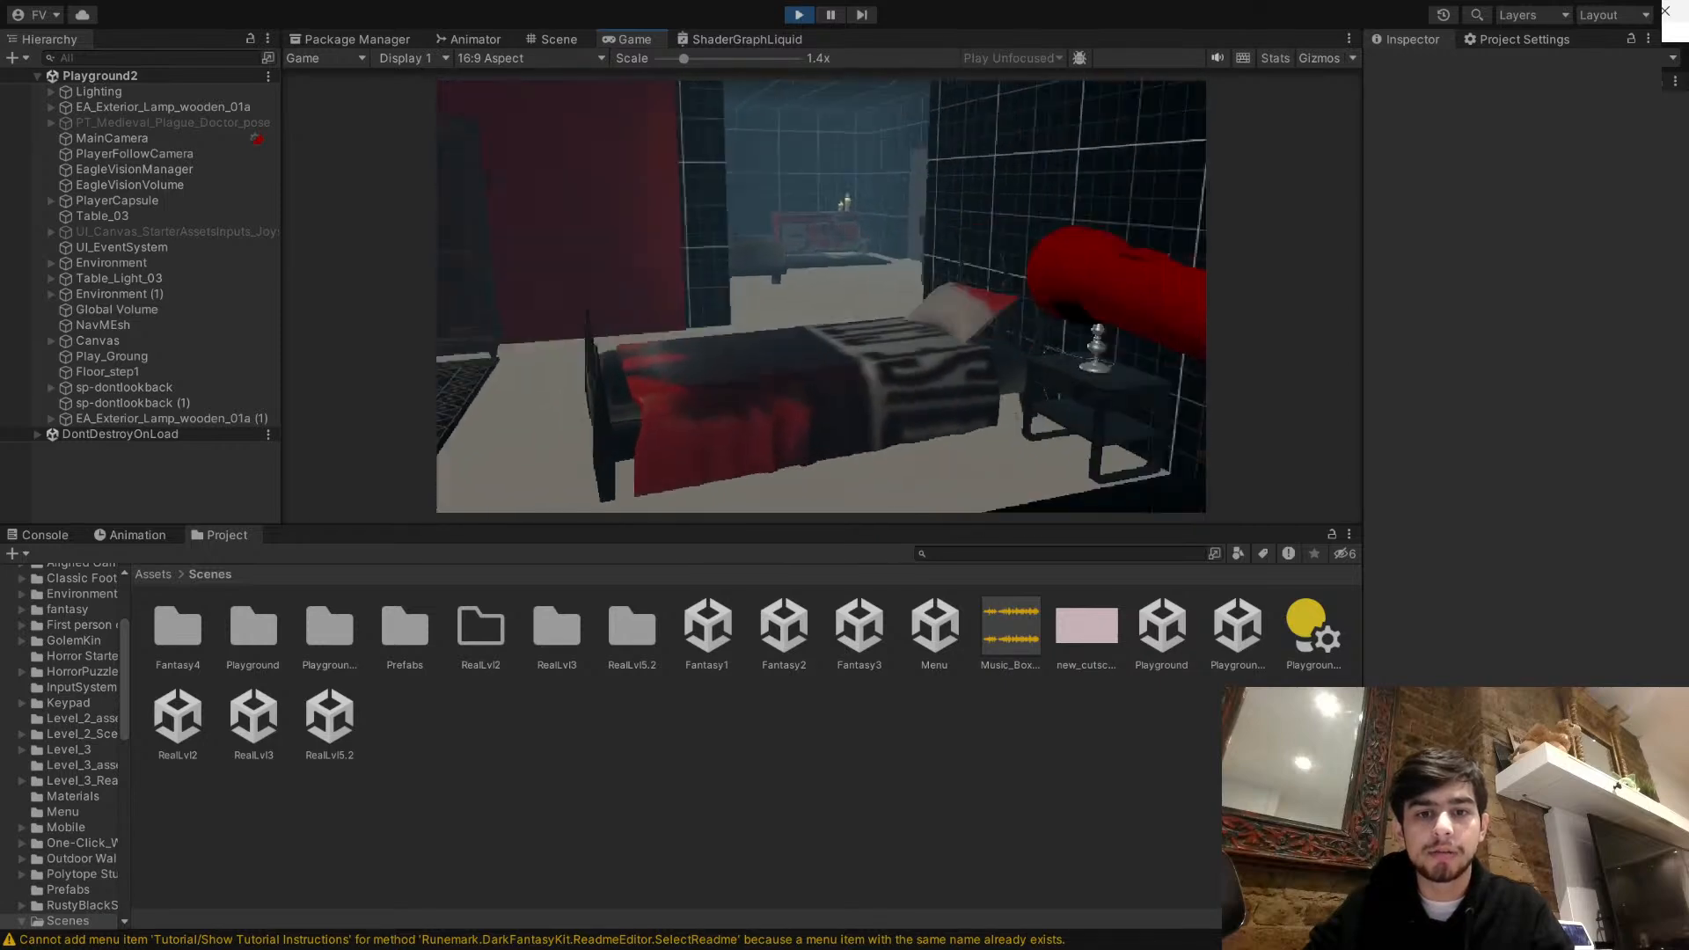
- Walk the player past the staircase into the brick-walled corridor and collect the red key
key("w")
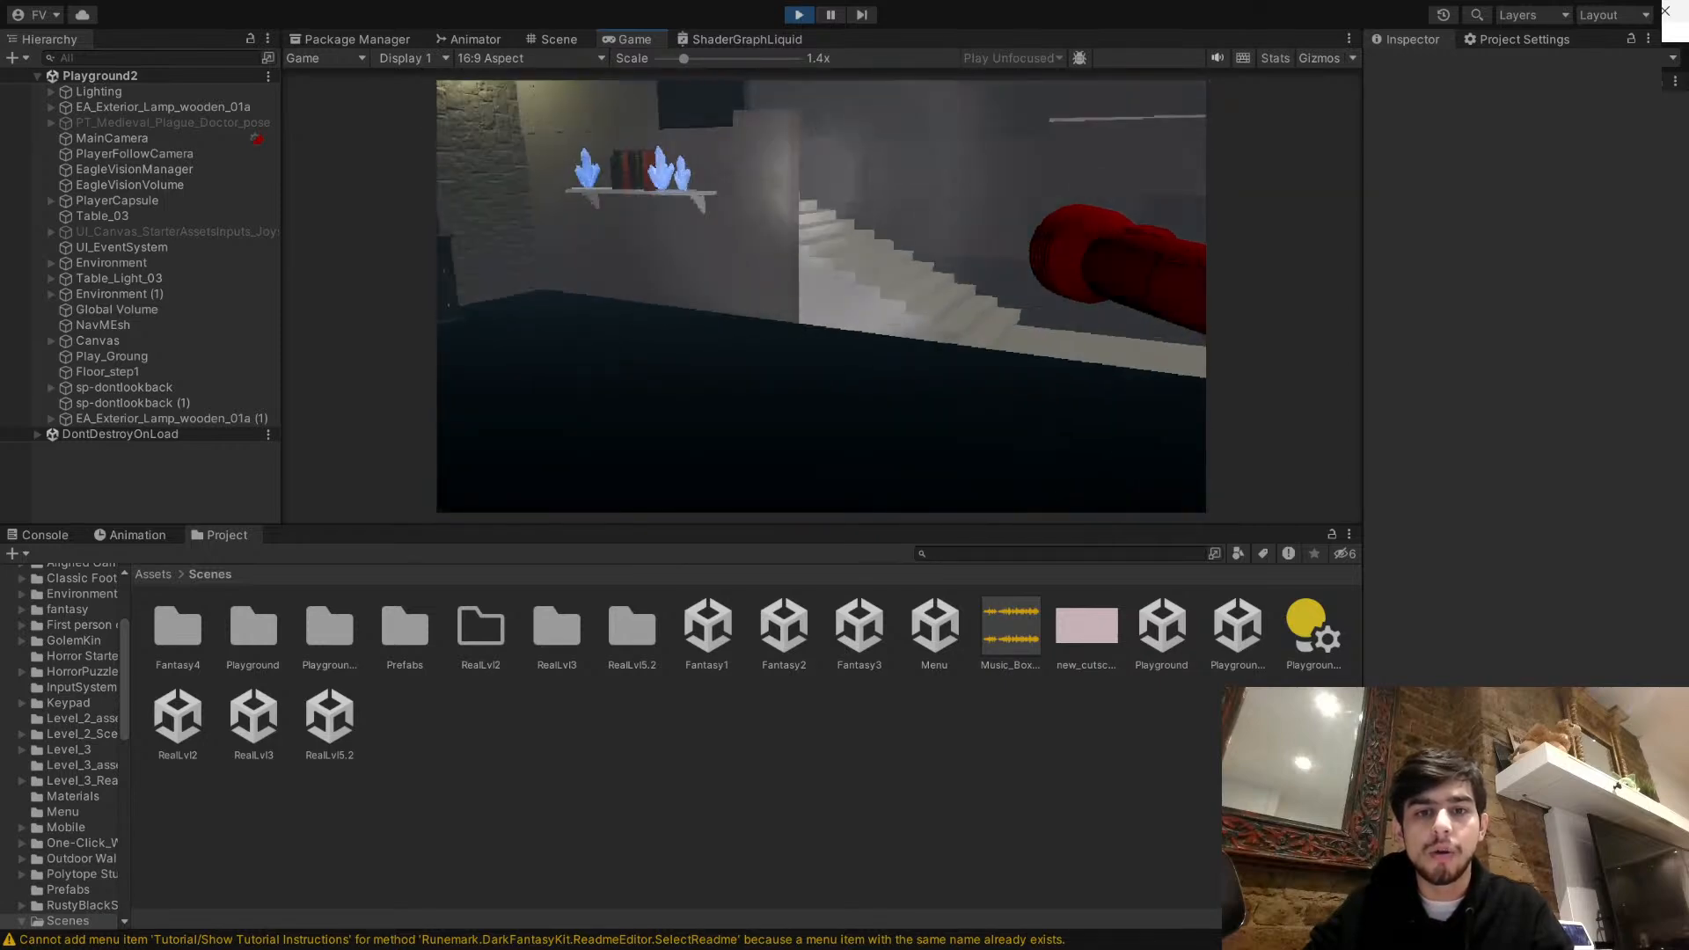
key("w")
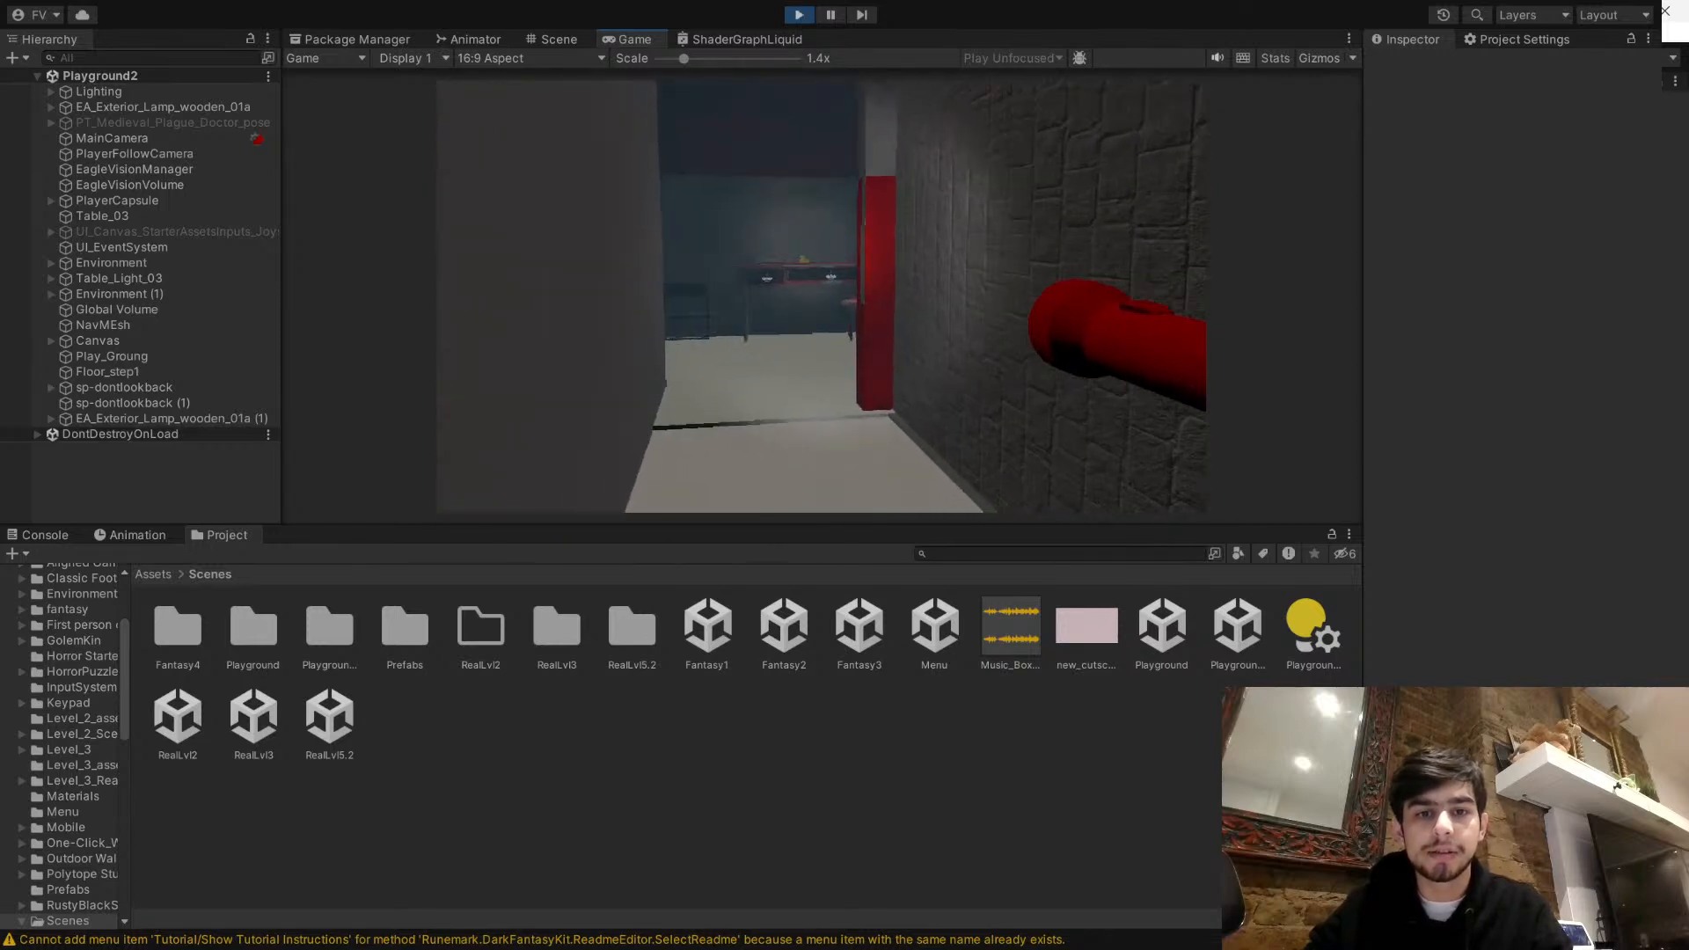
key("s")
left_click(821, 297)
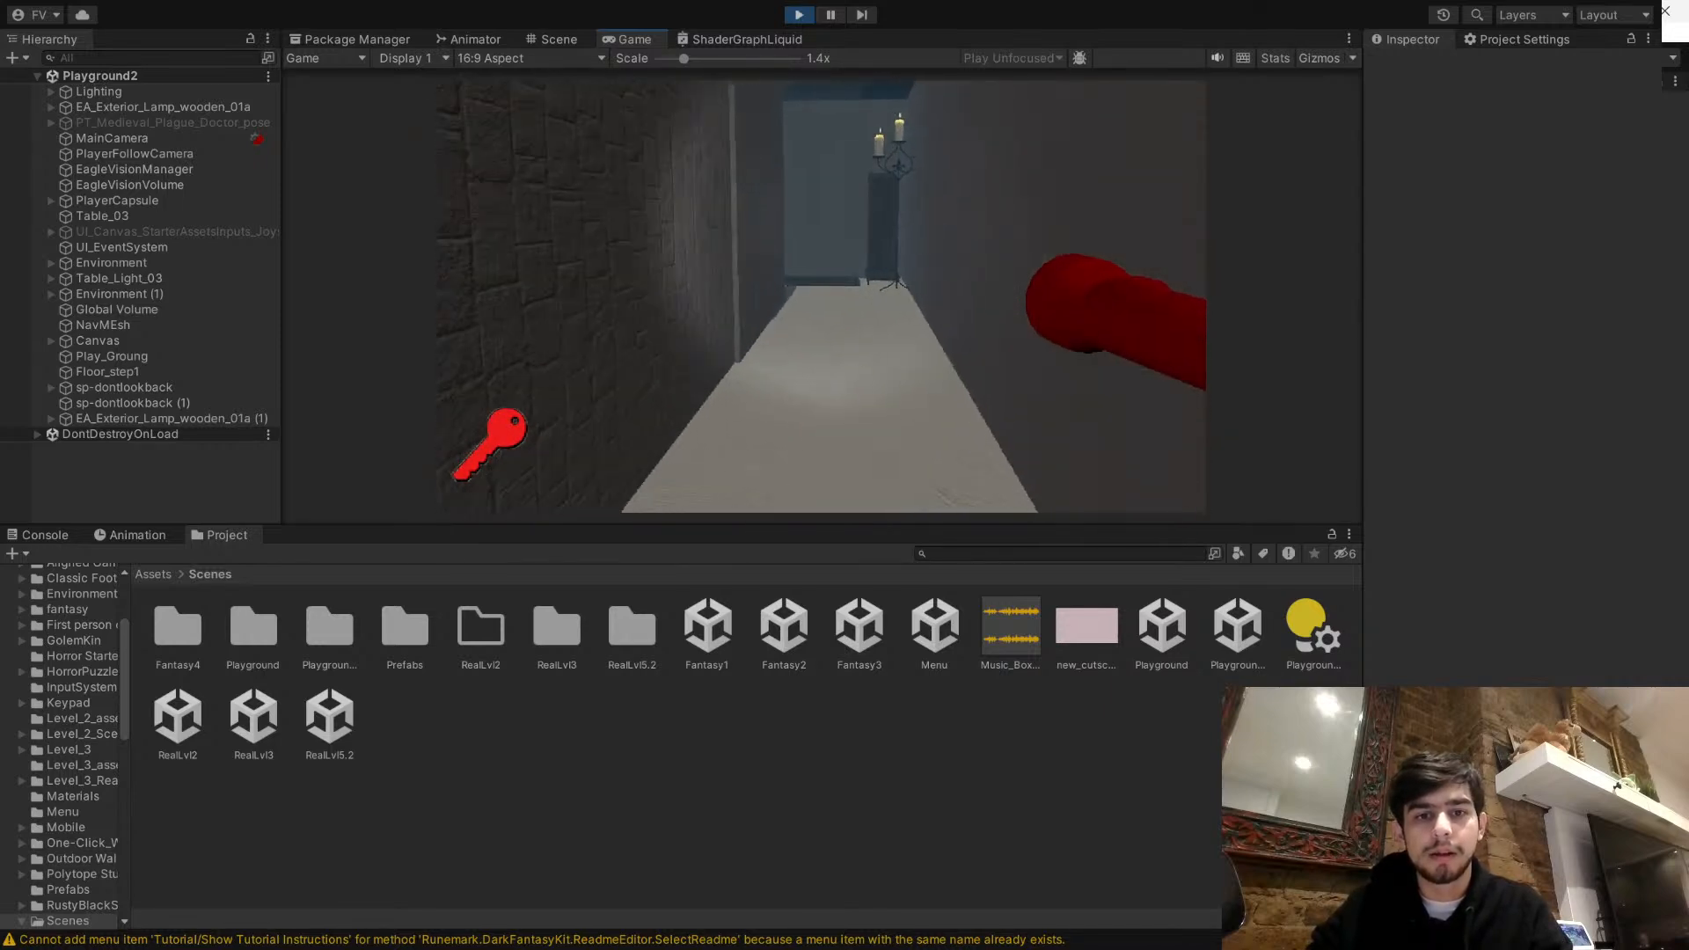
- Walk the player out of the corridor and through the bedroom to the candle-lit chess table beside the red wall
key("w")
key("w")
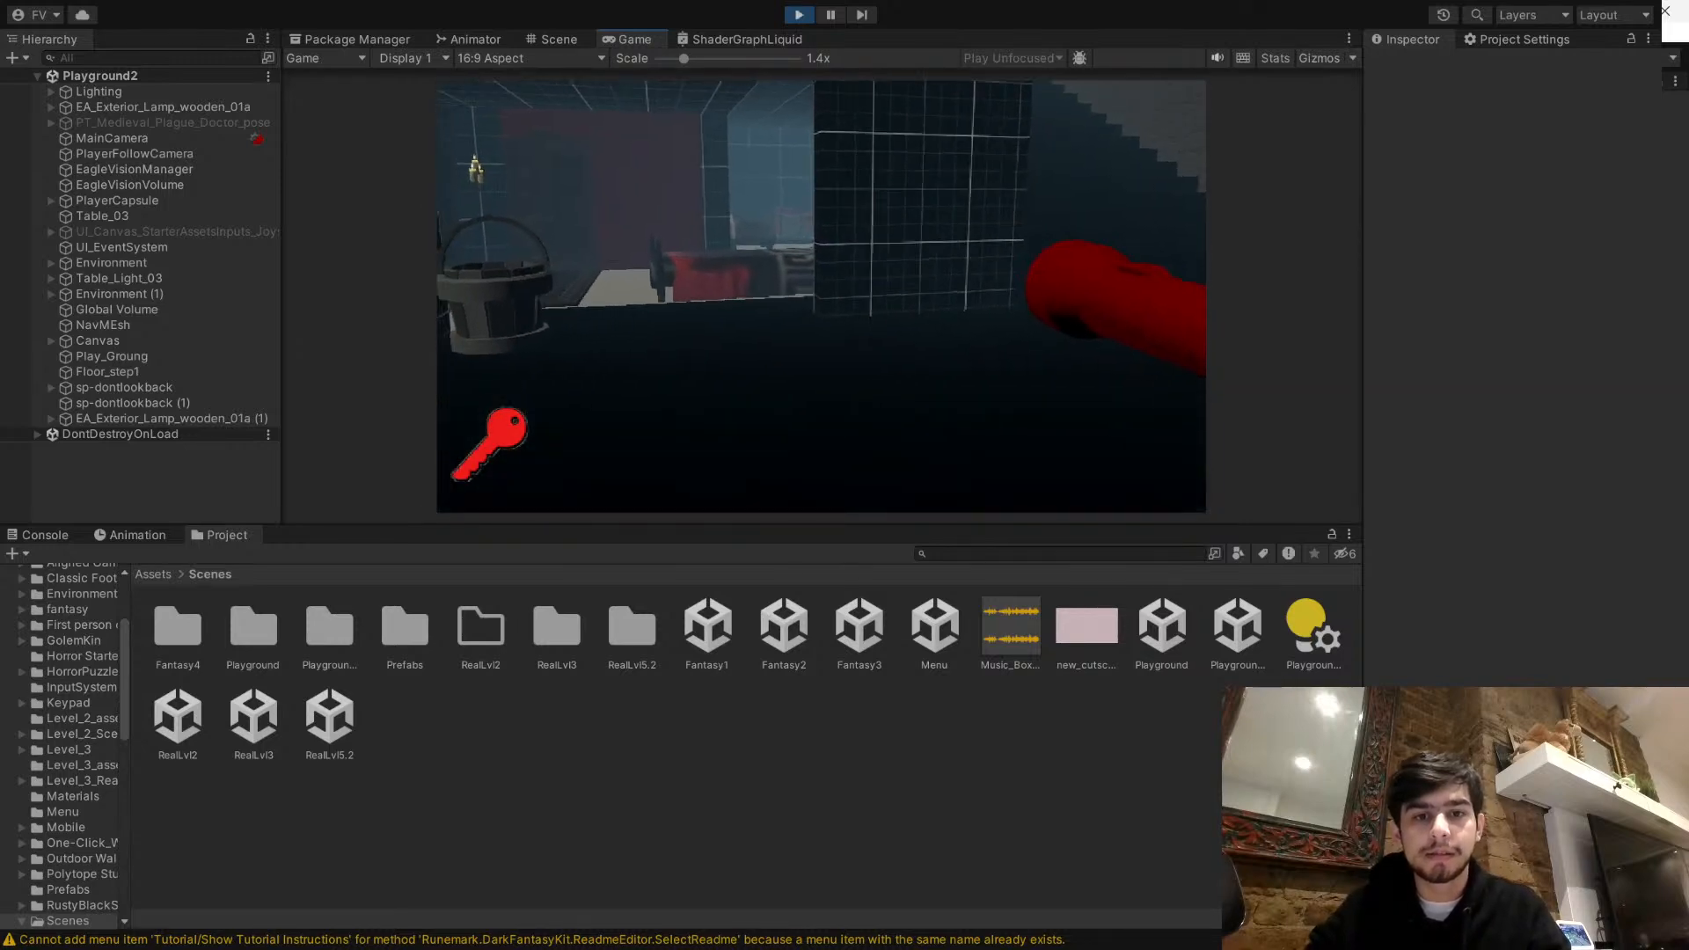
key("w")
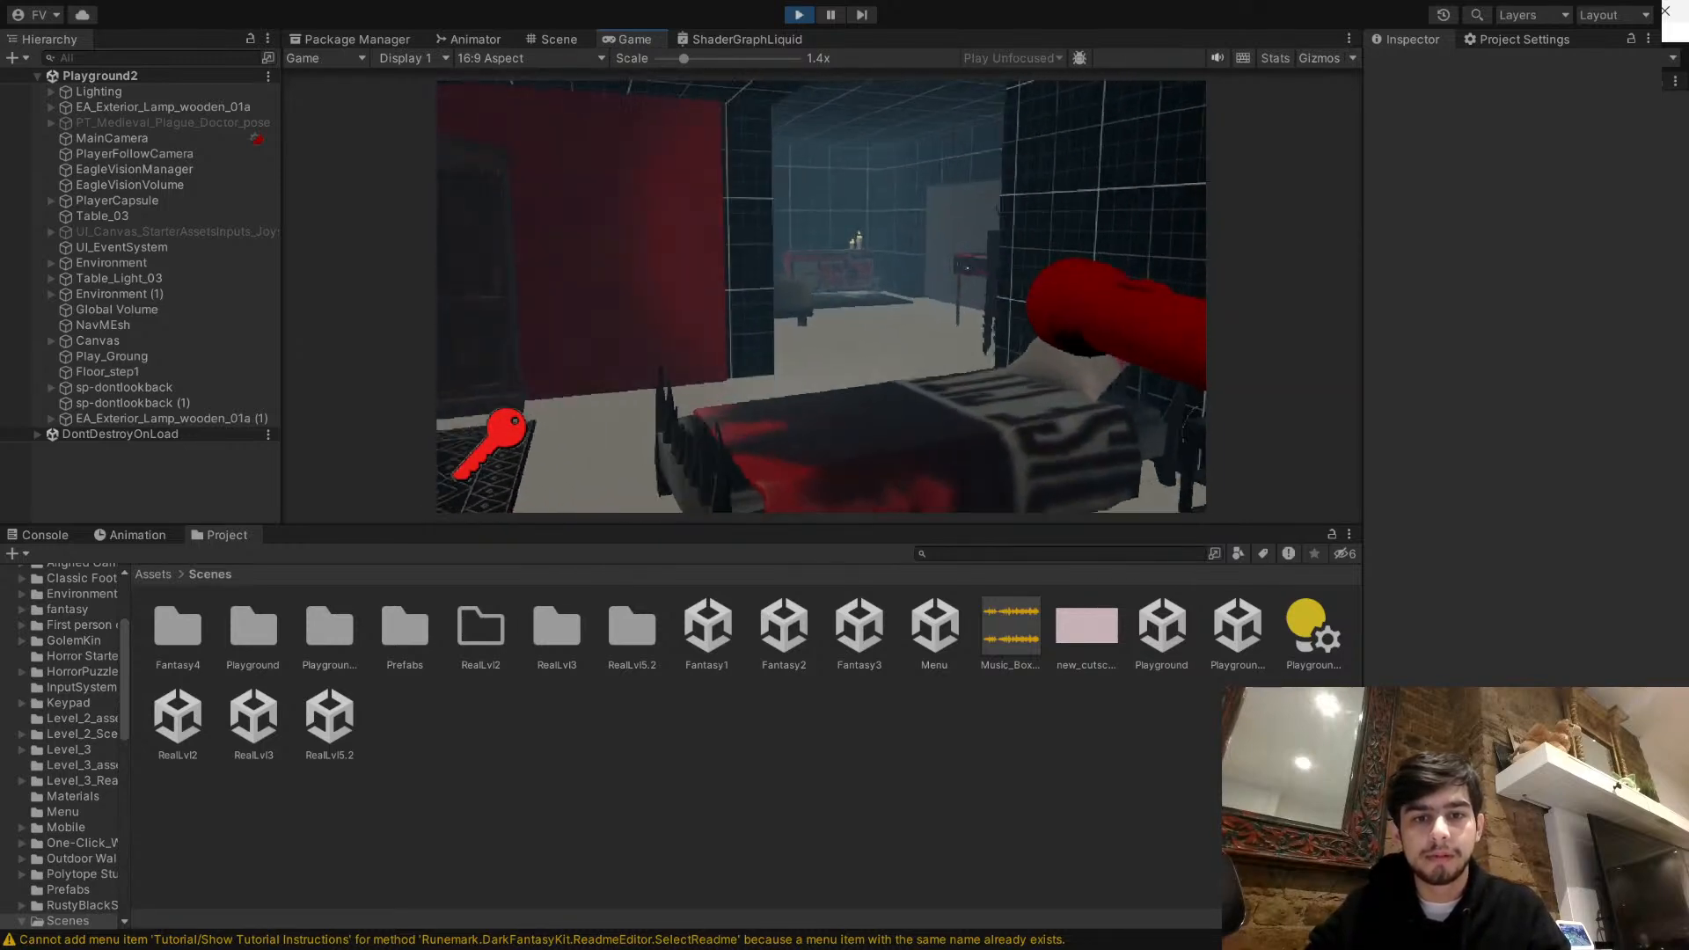
key("w")
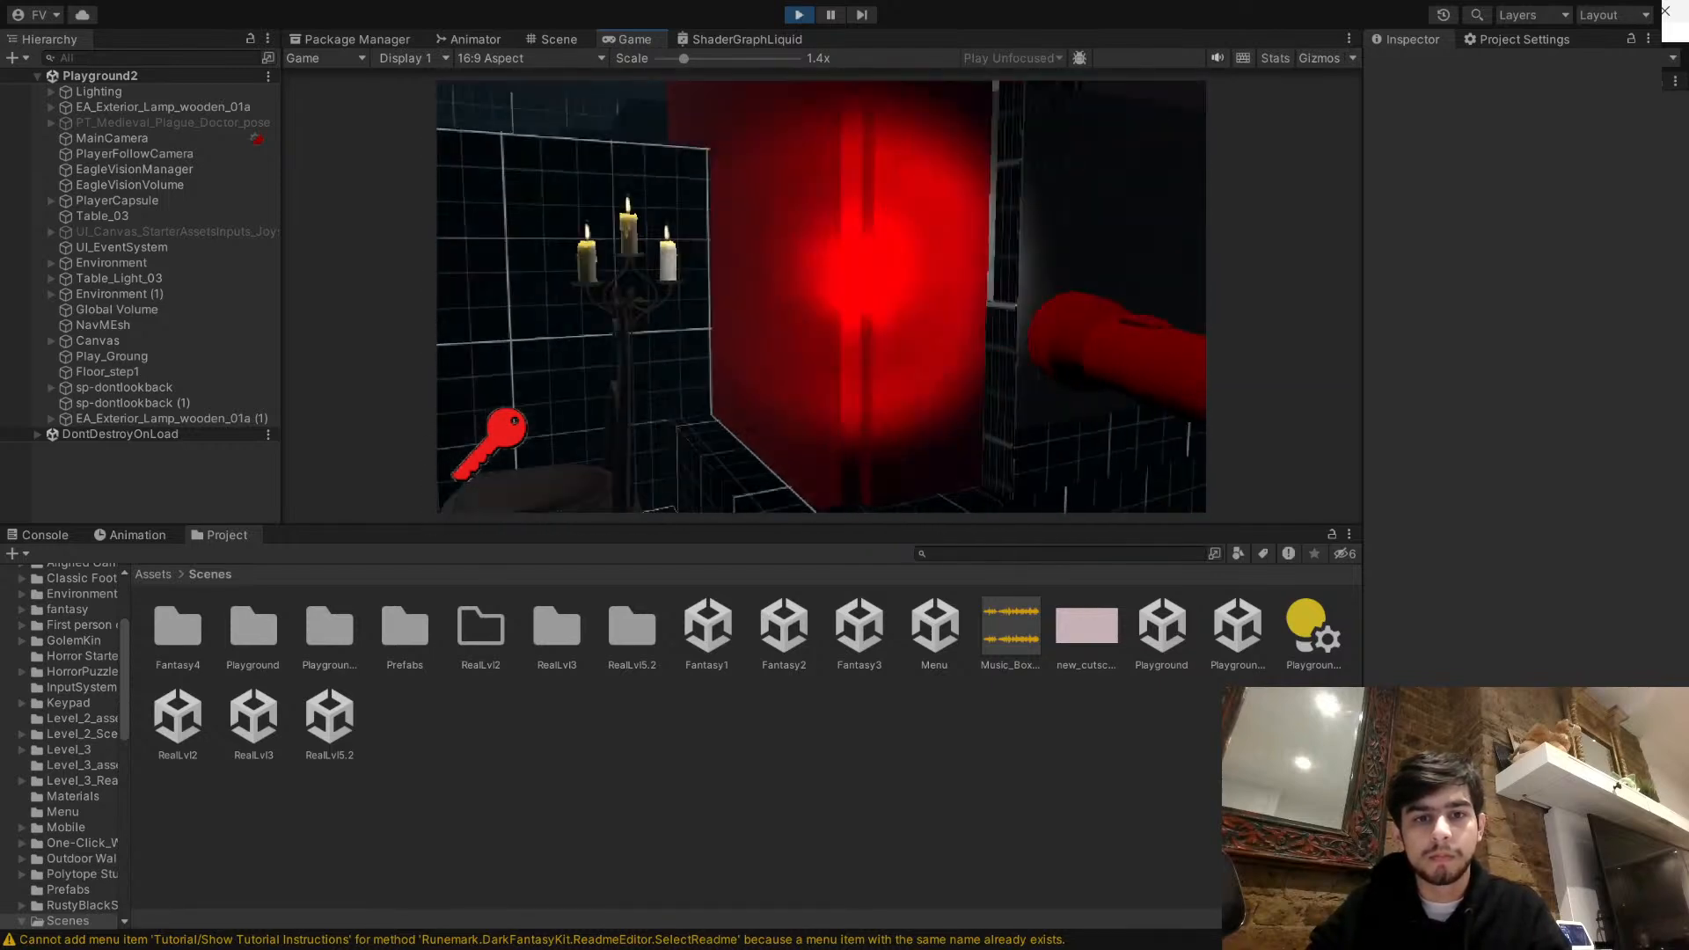
key("w")
key("space")
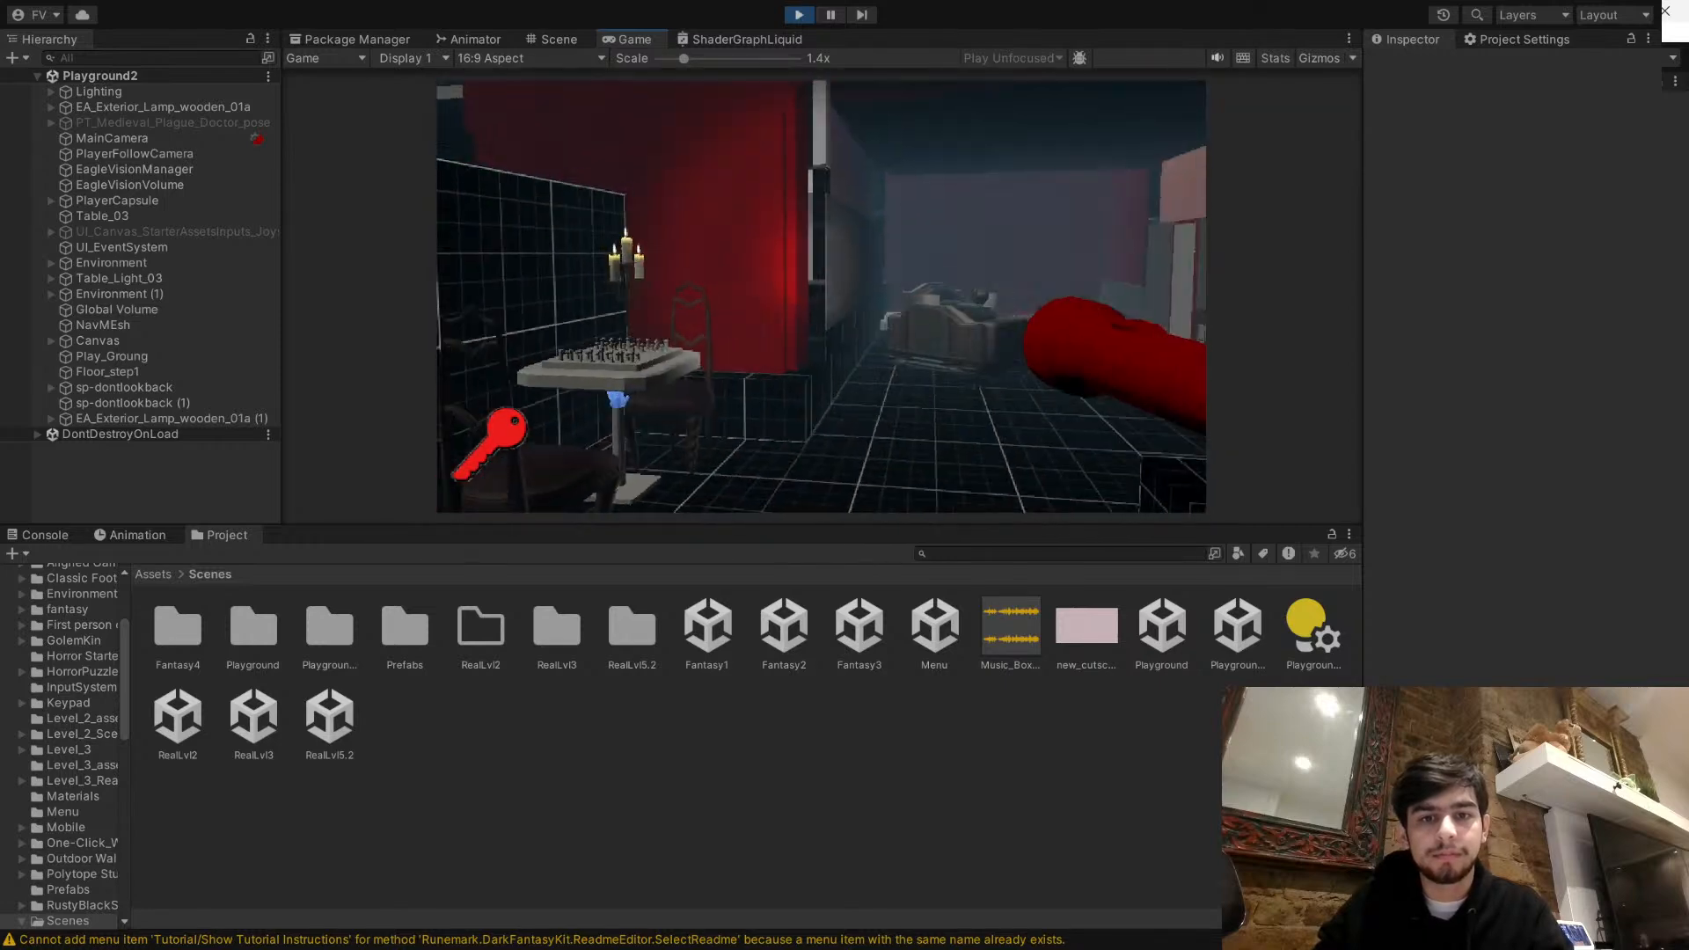
- Walk the player around the living room, inspect the red-framed door, and return to the chess table
key("w")
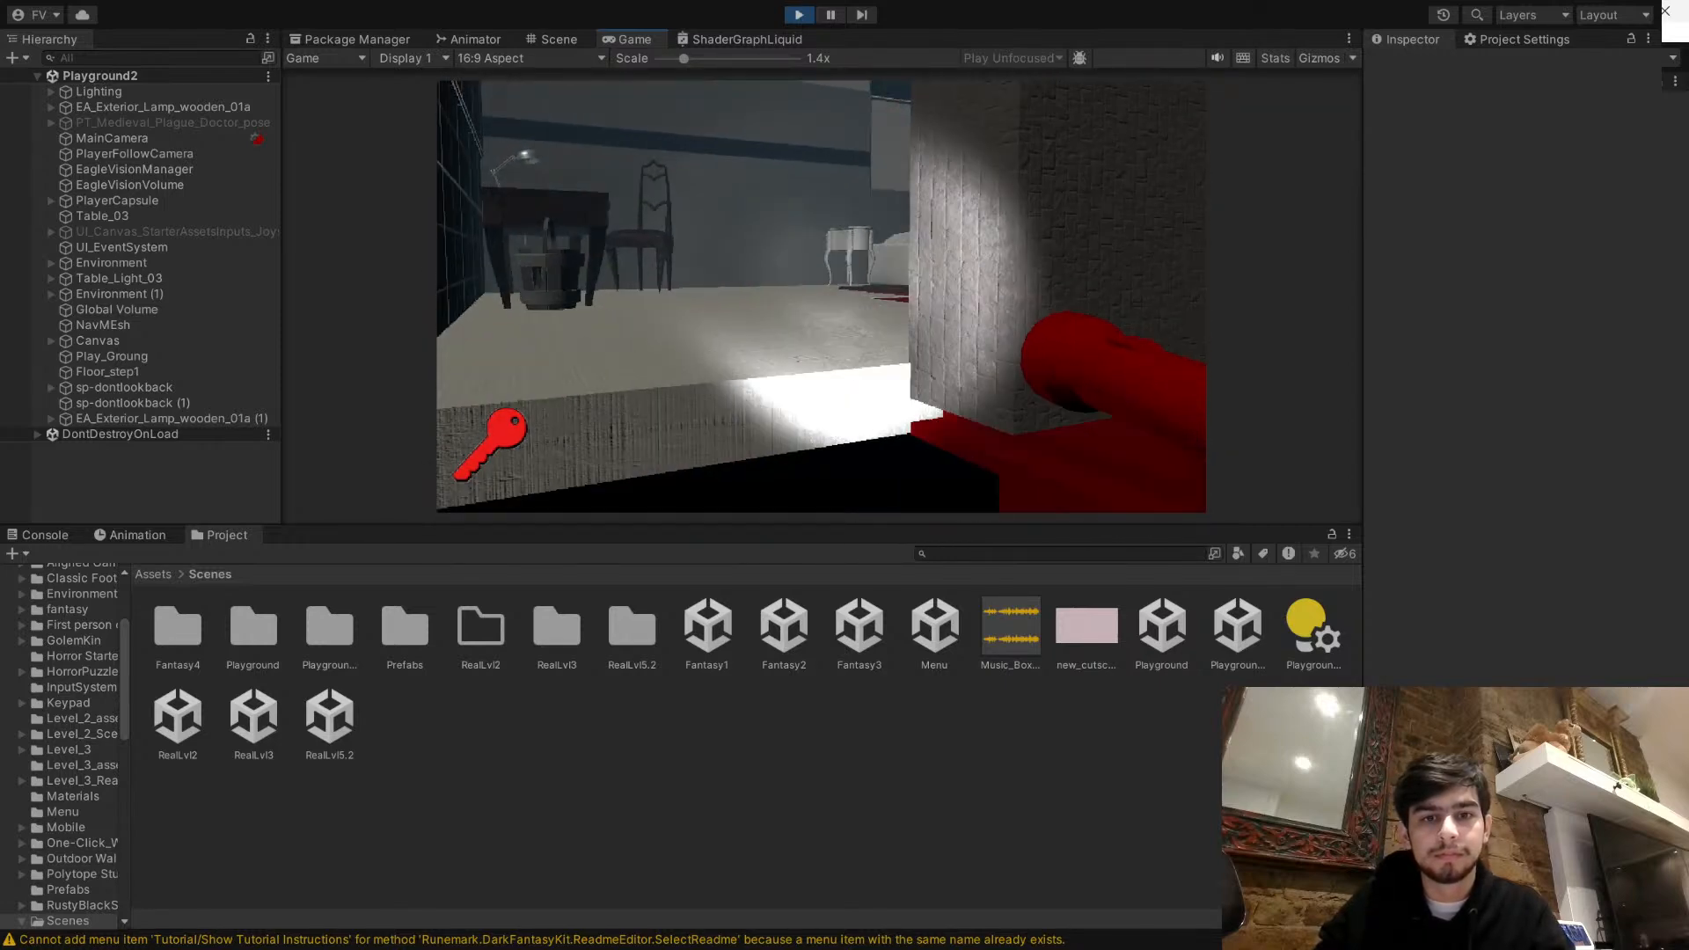
key("w")
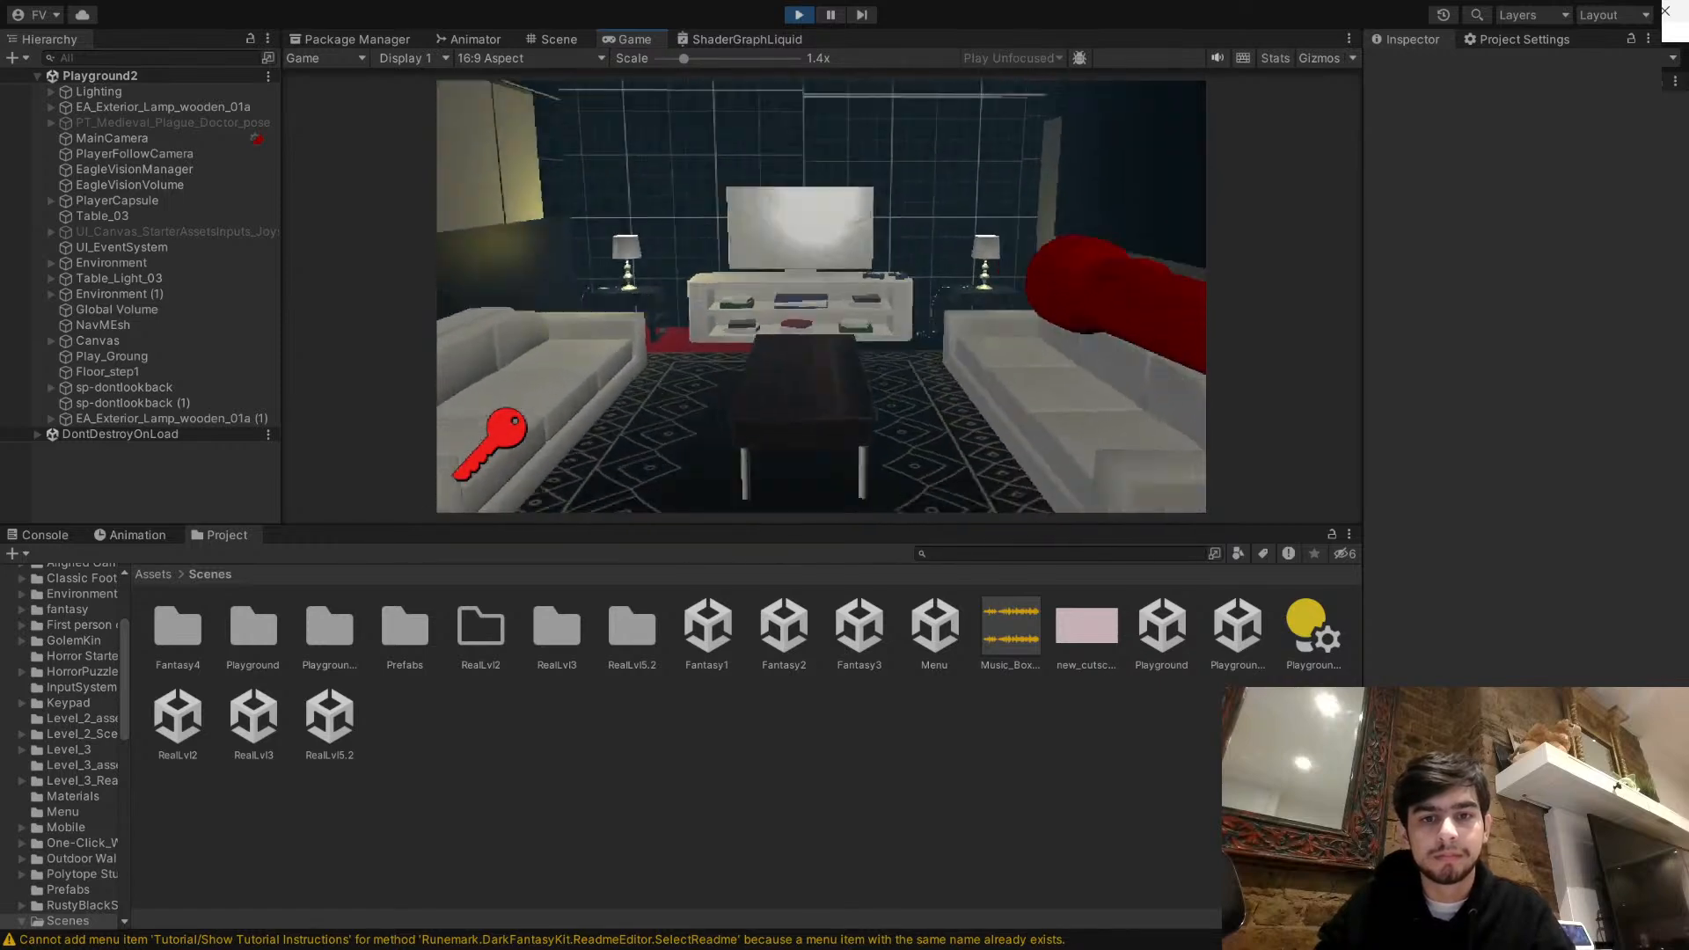
key("w")
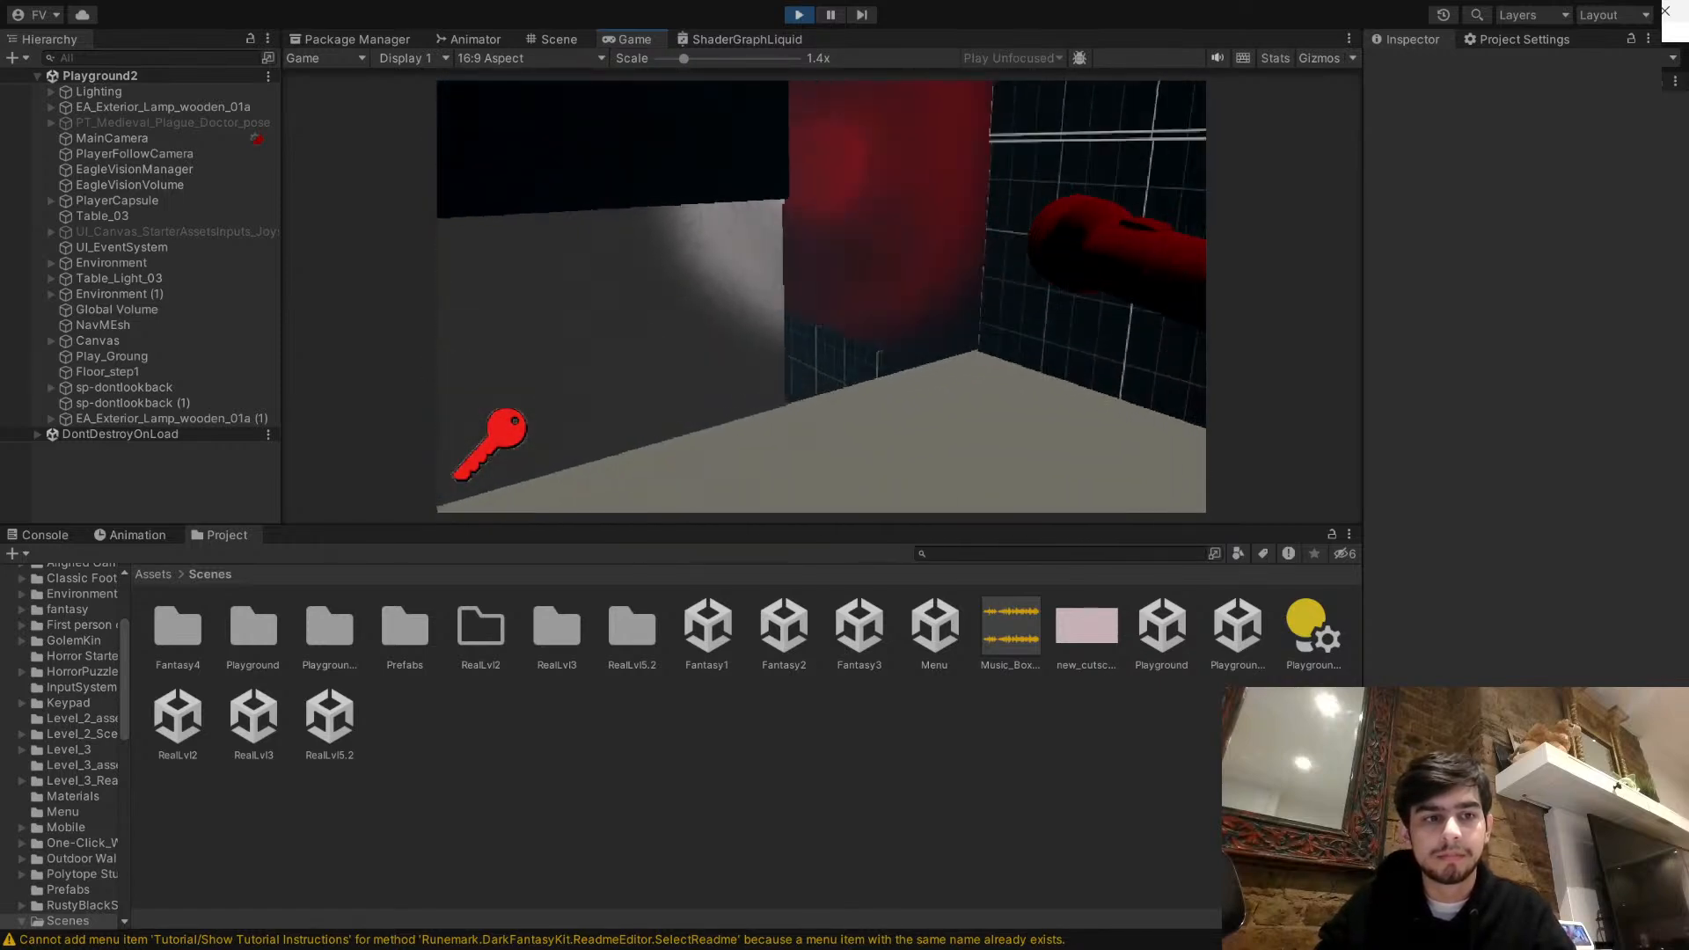
key("w")
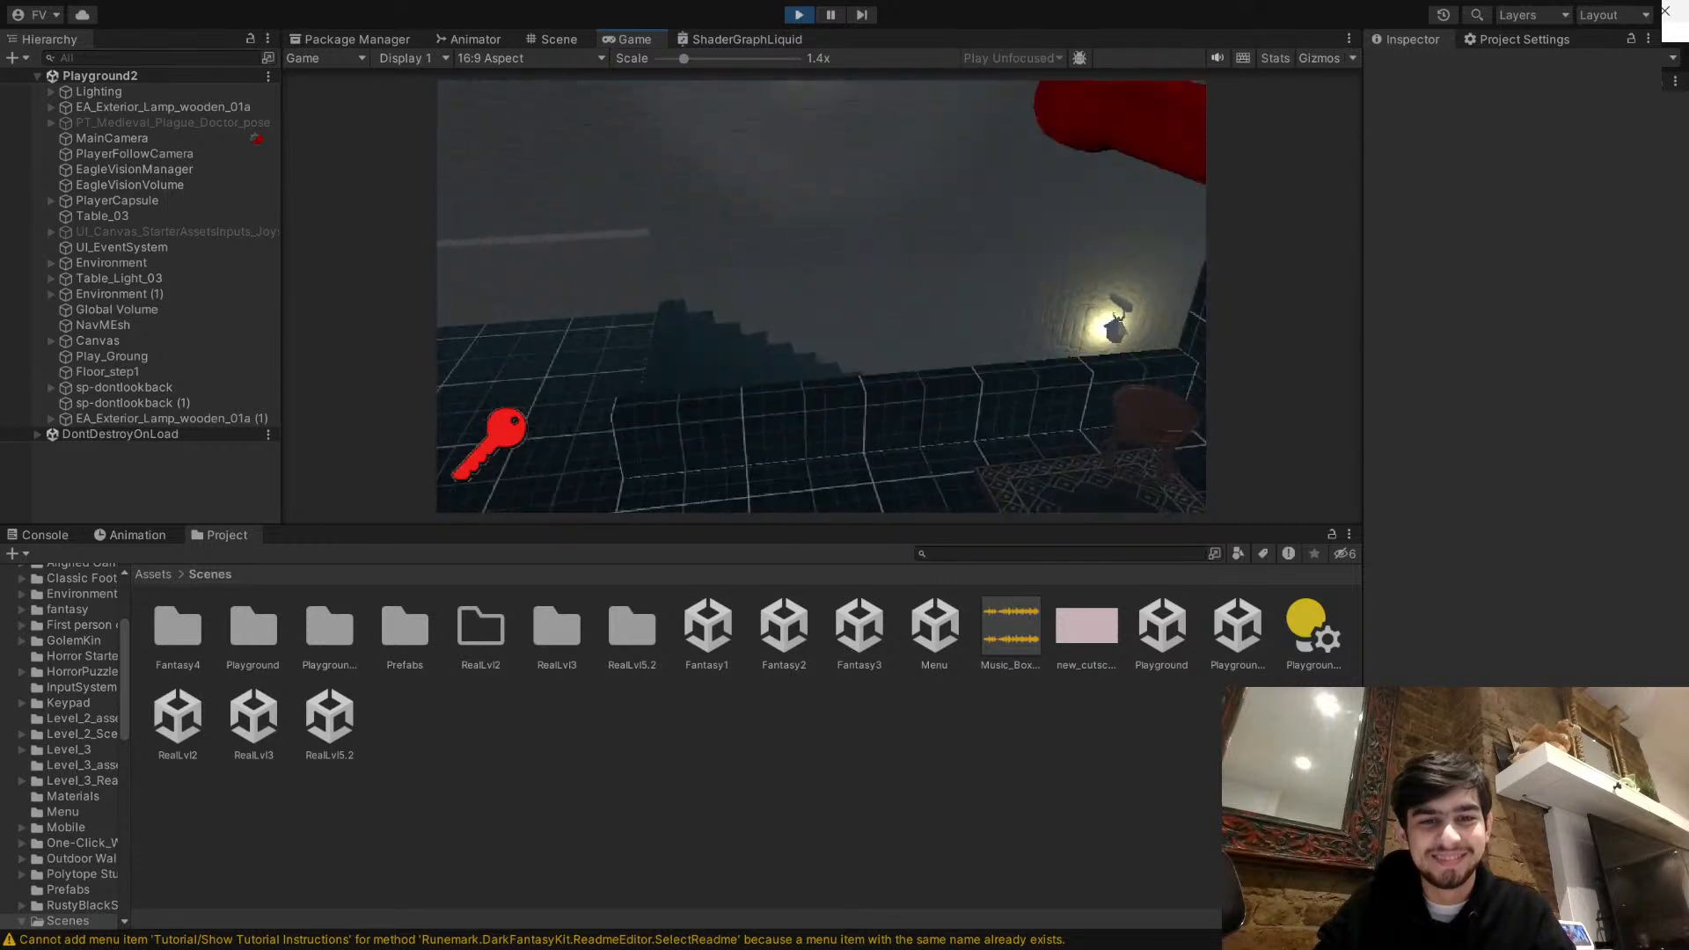
key("w")
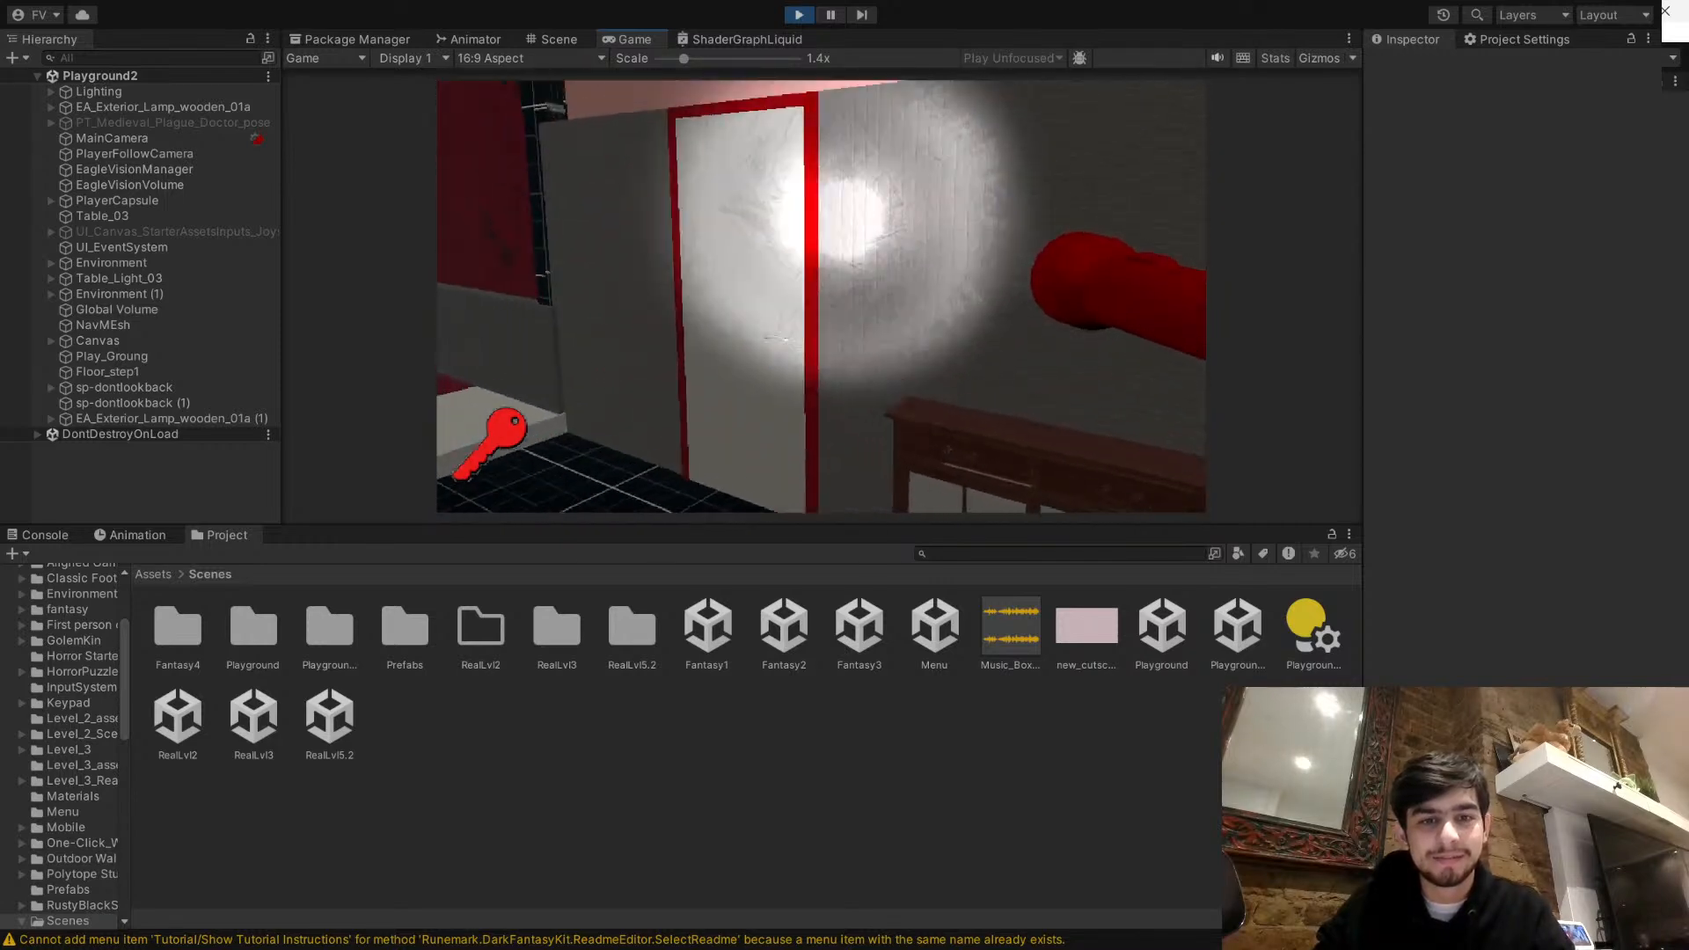
key("s")
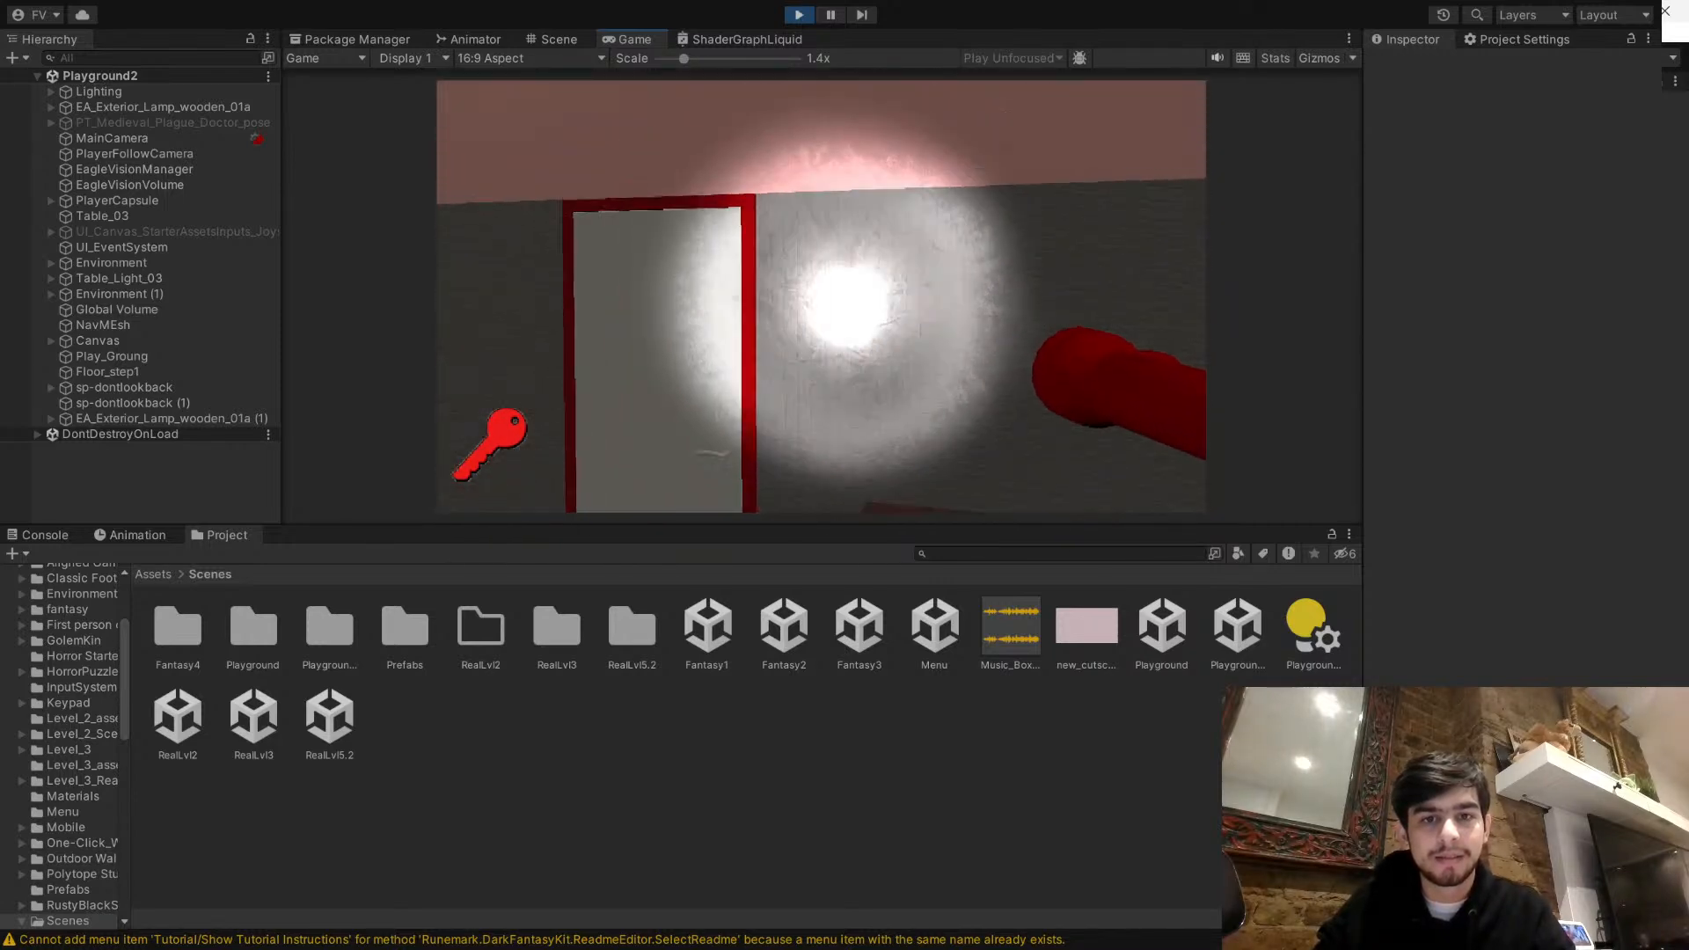
key("w")
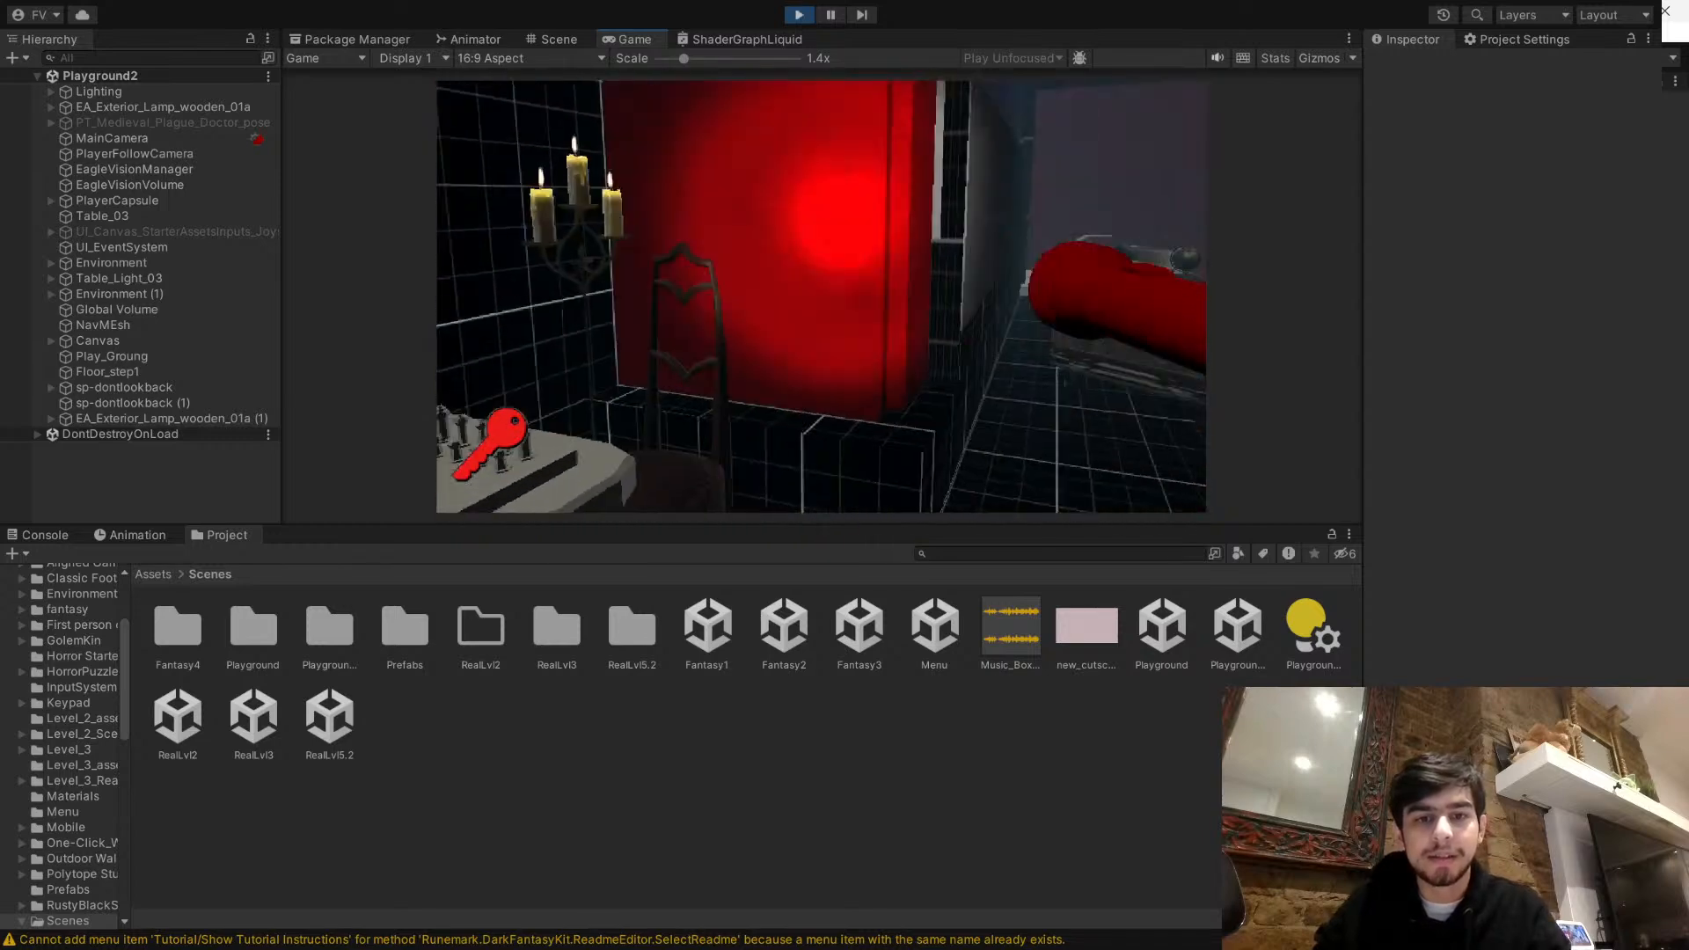
- Restart the playtest and walk the player past the red-framed door toward the shelf with blue crystals
key("Escape")
left_click(788, 17)
left_click(795, 15)
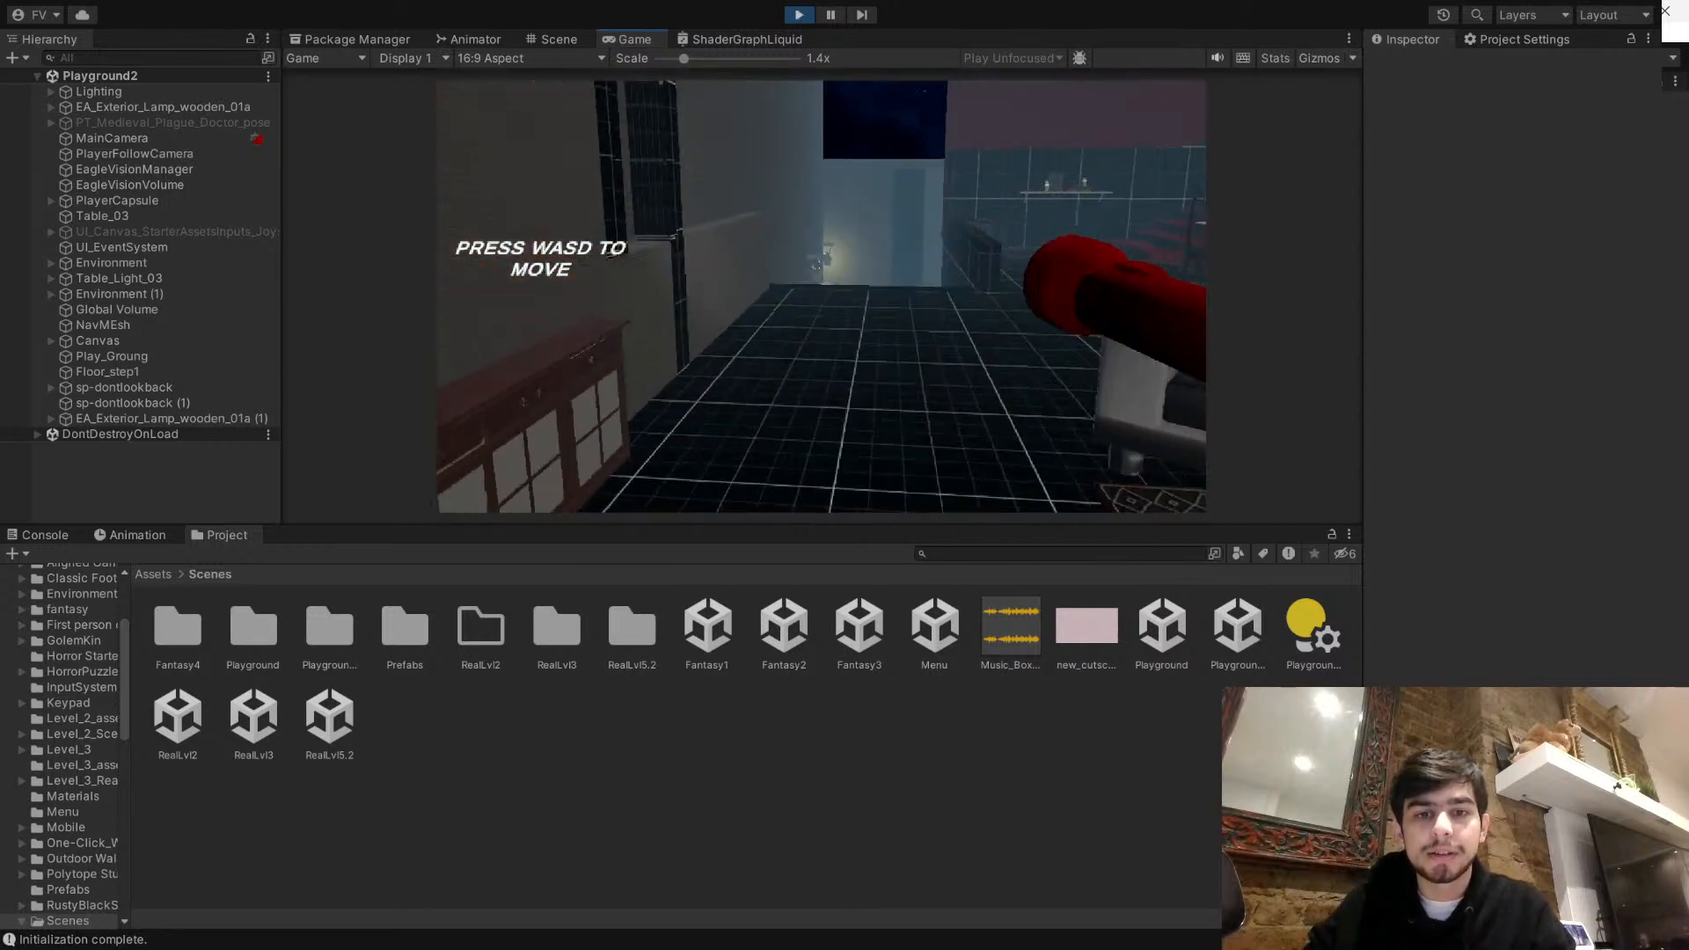
key("w")
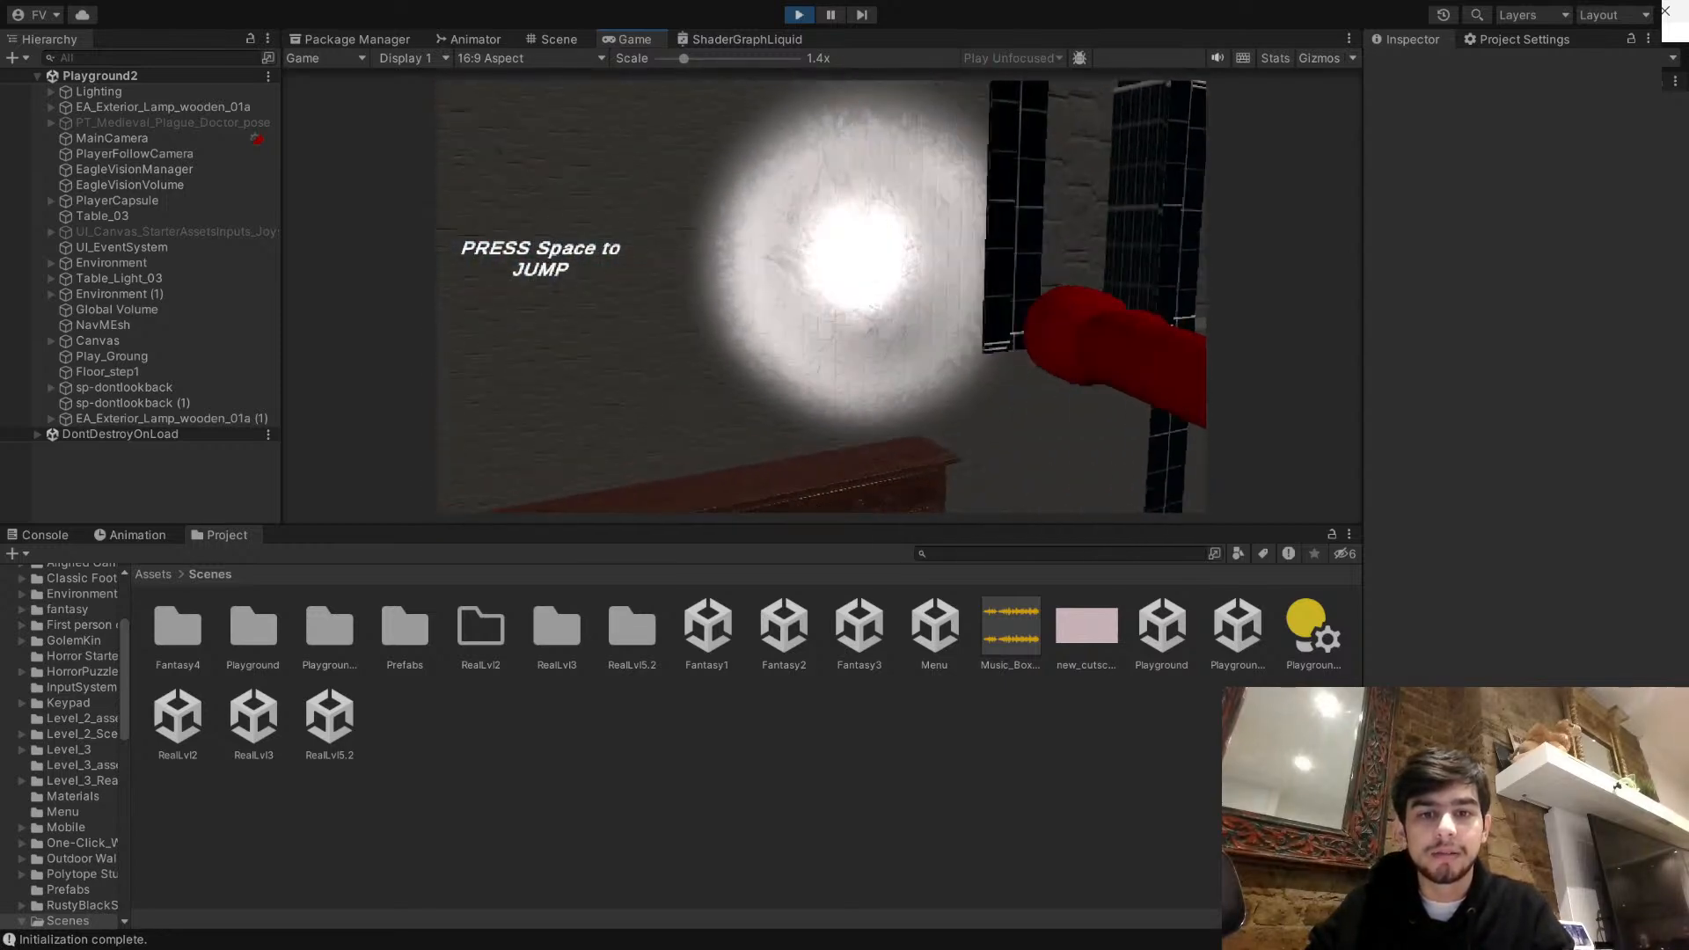
key("w")
key("s")
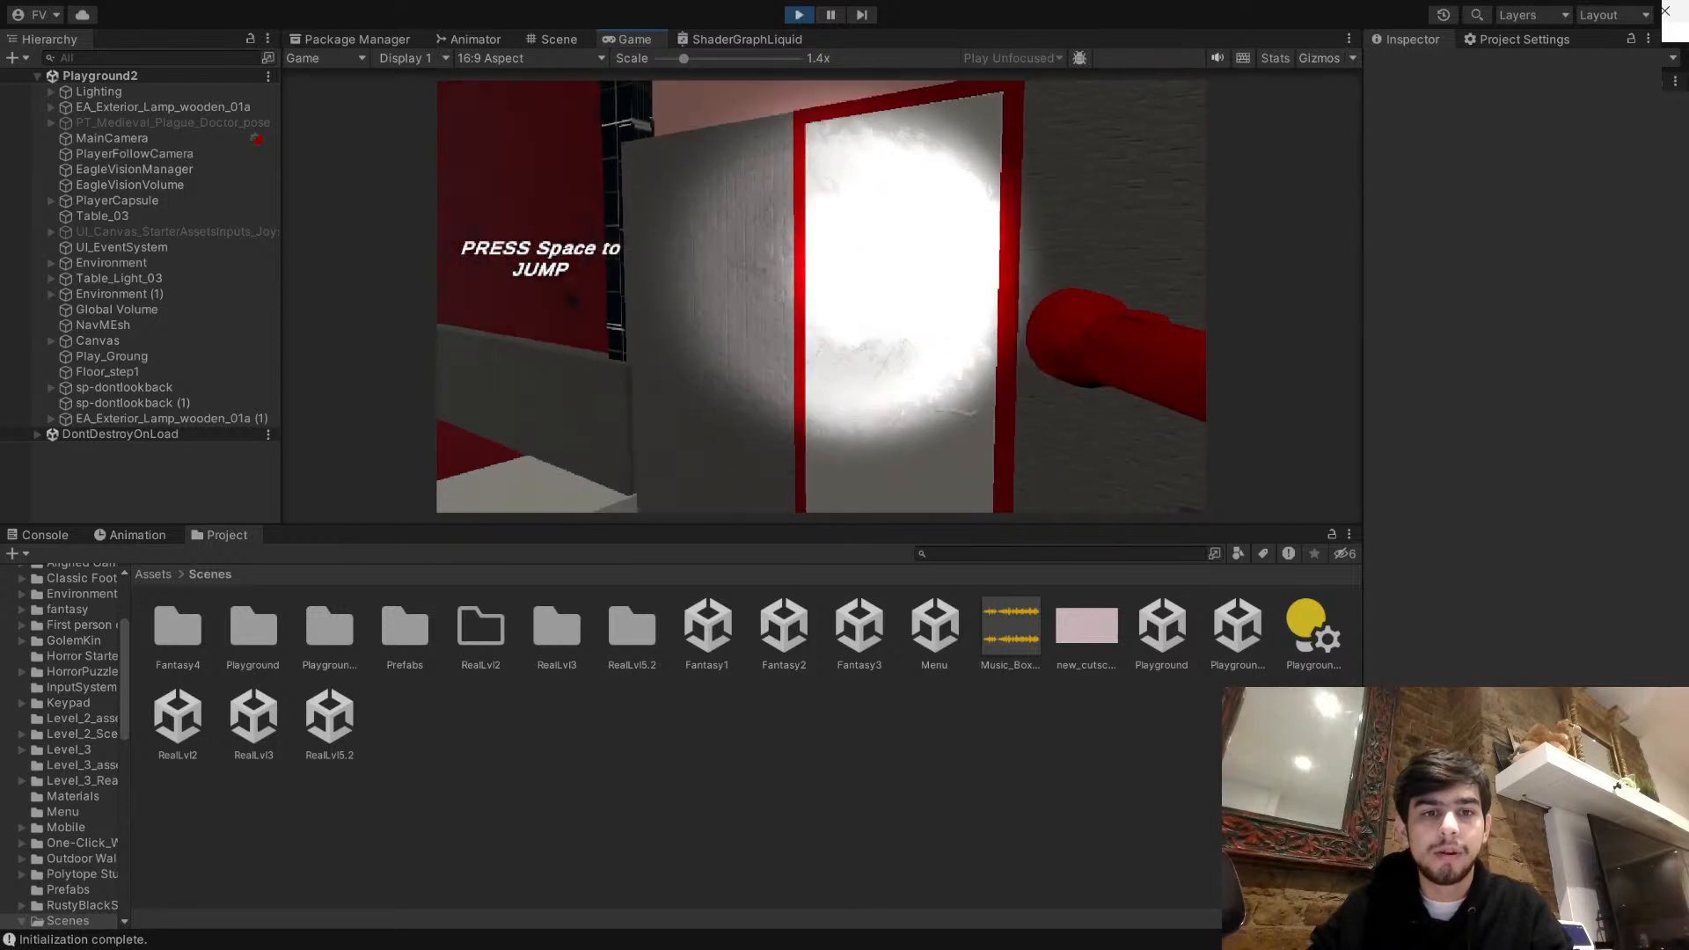
key("w")
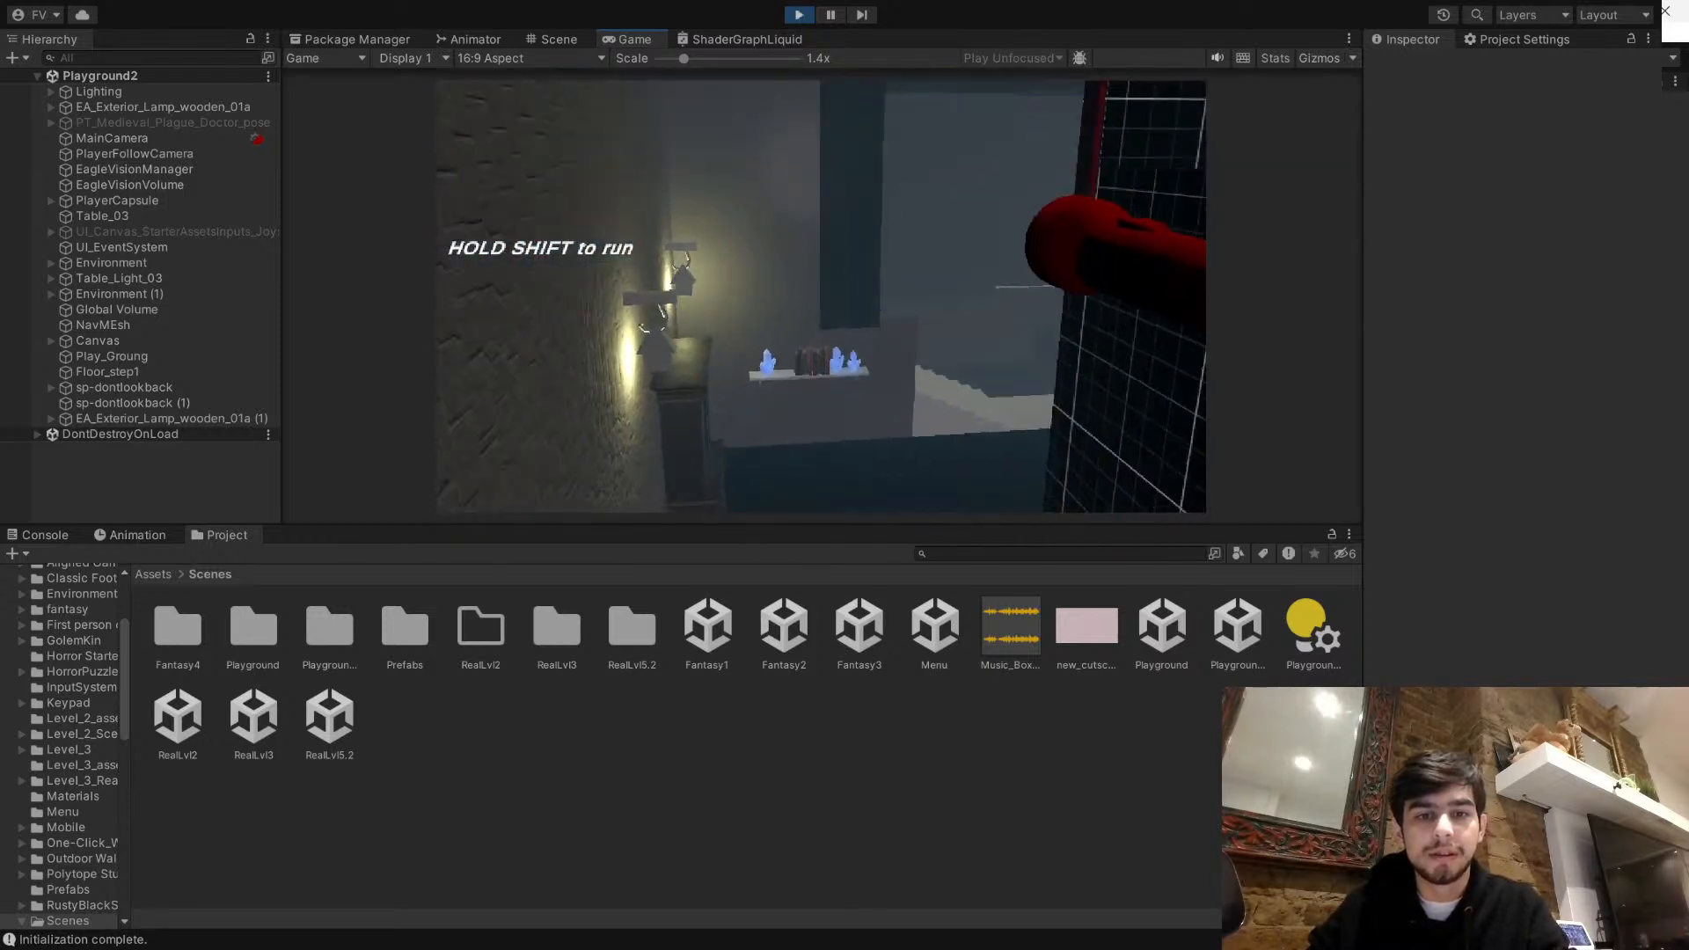
- Walk the player up the stairs to the brick wall, then back past the wardrobe toward the red-framed door
key("w")
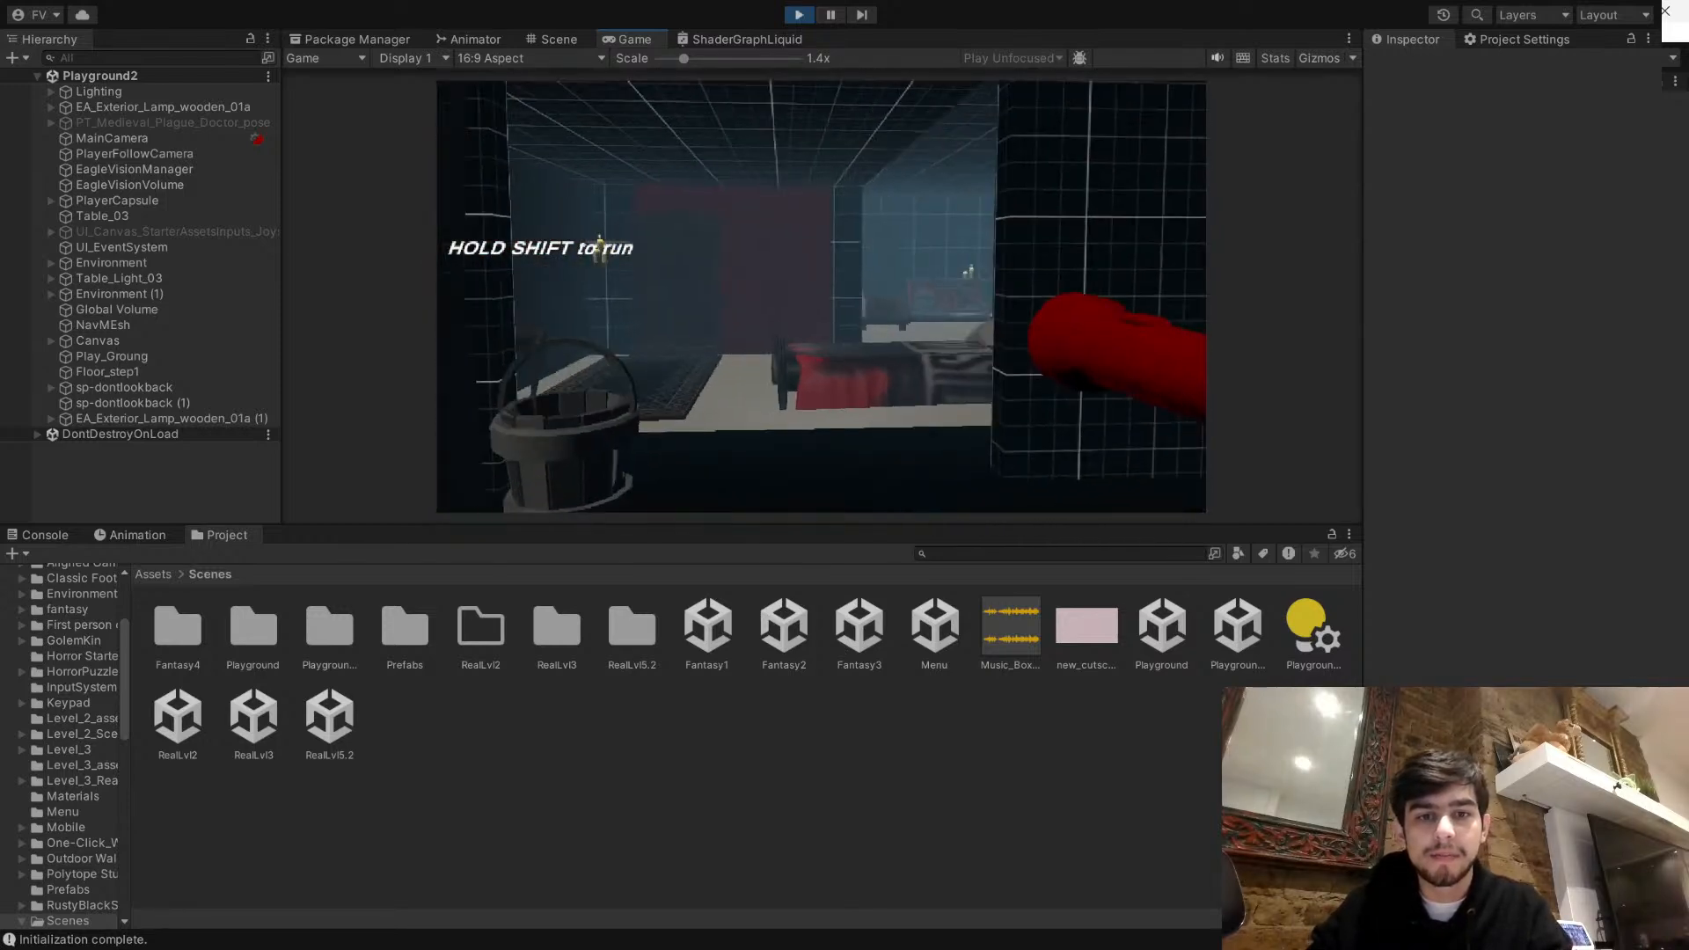
key("w")
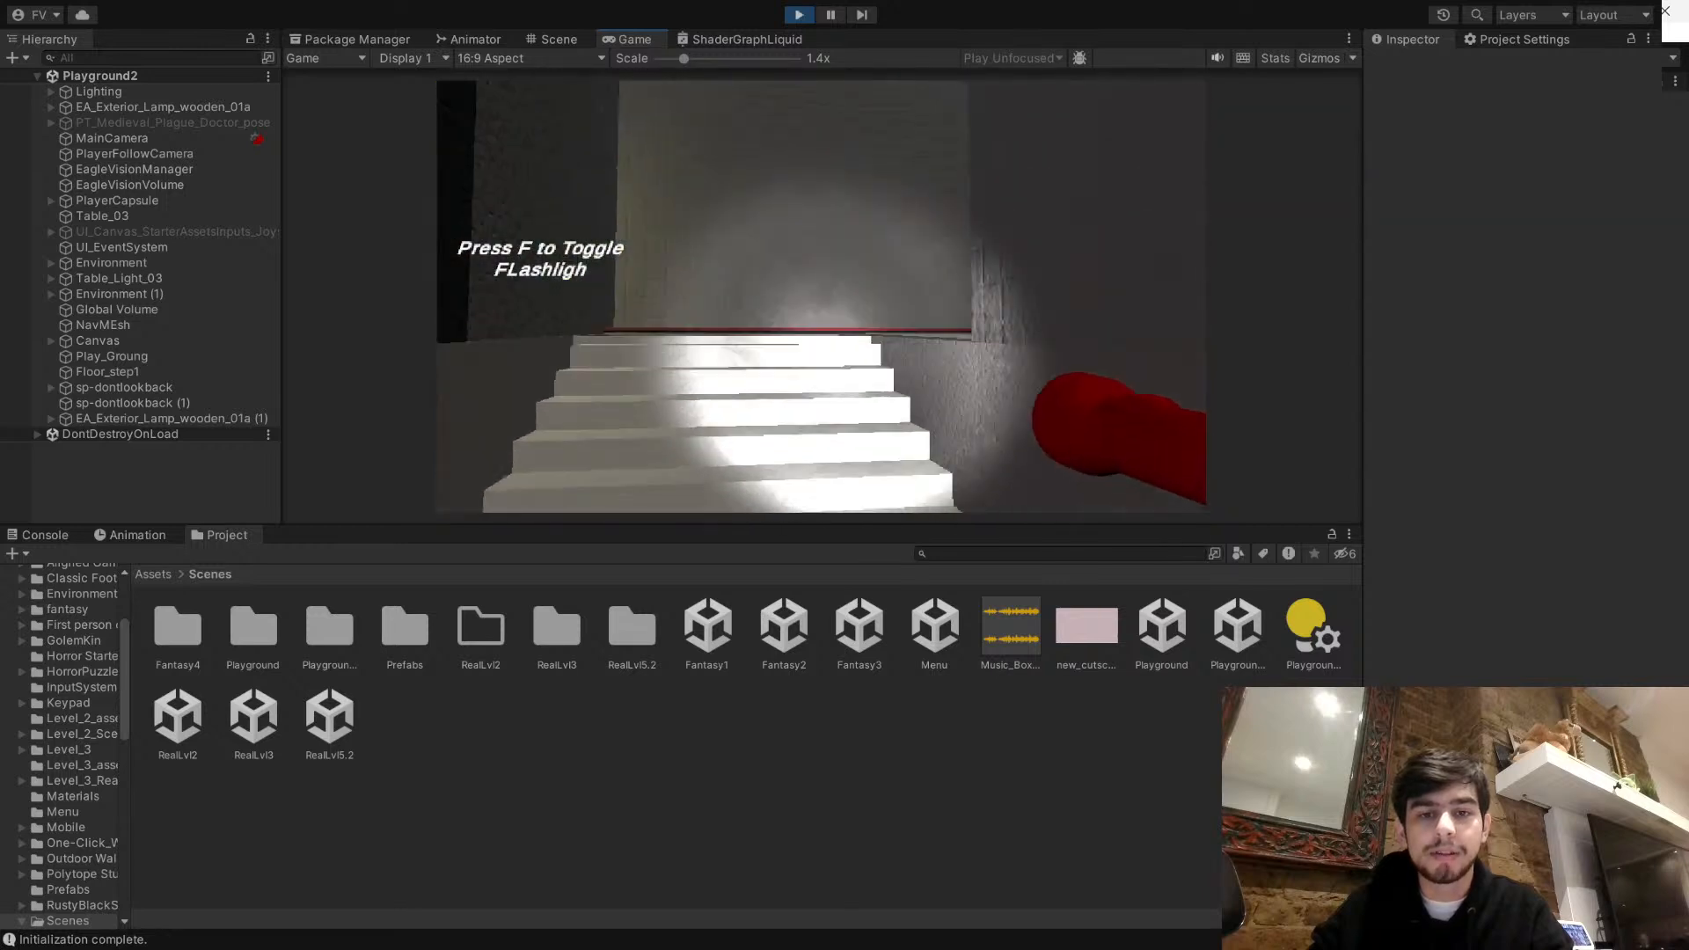
key("w")
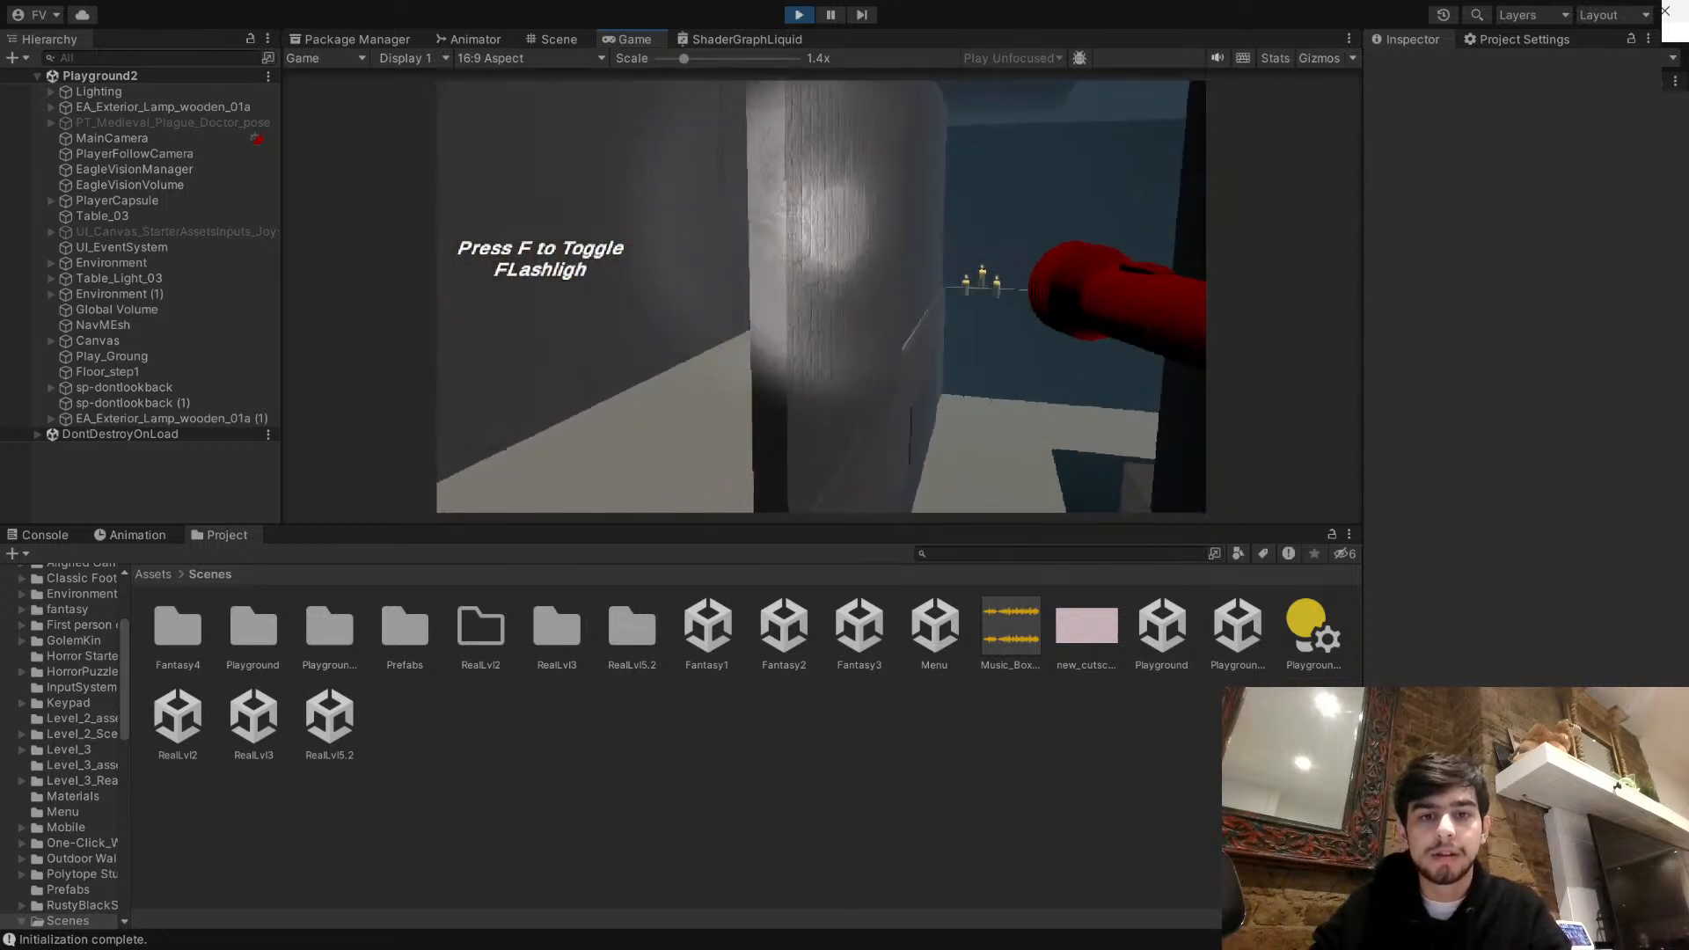
key("w")
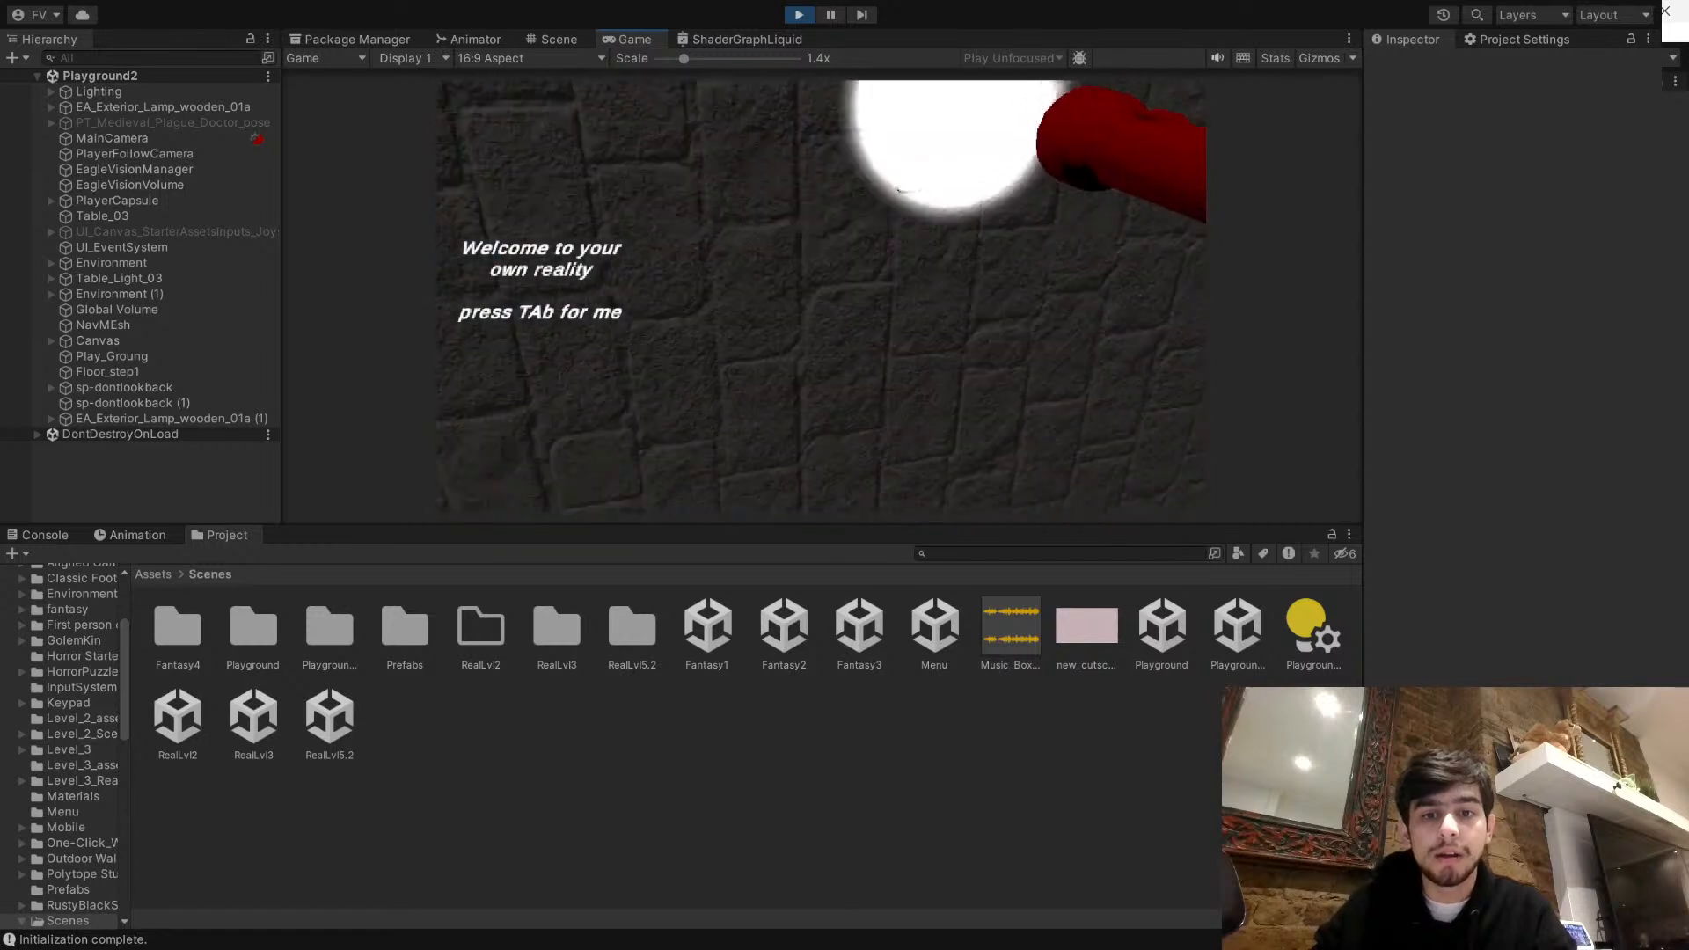
key("w")
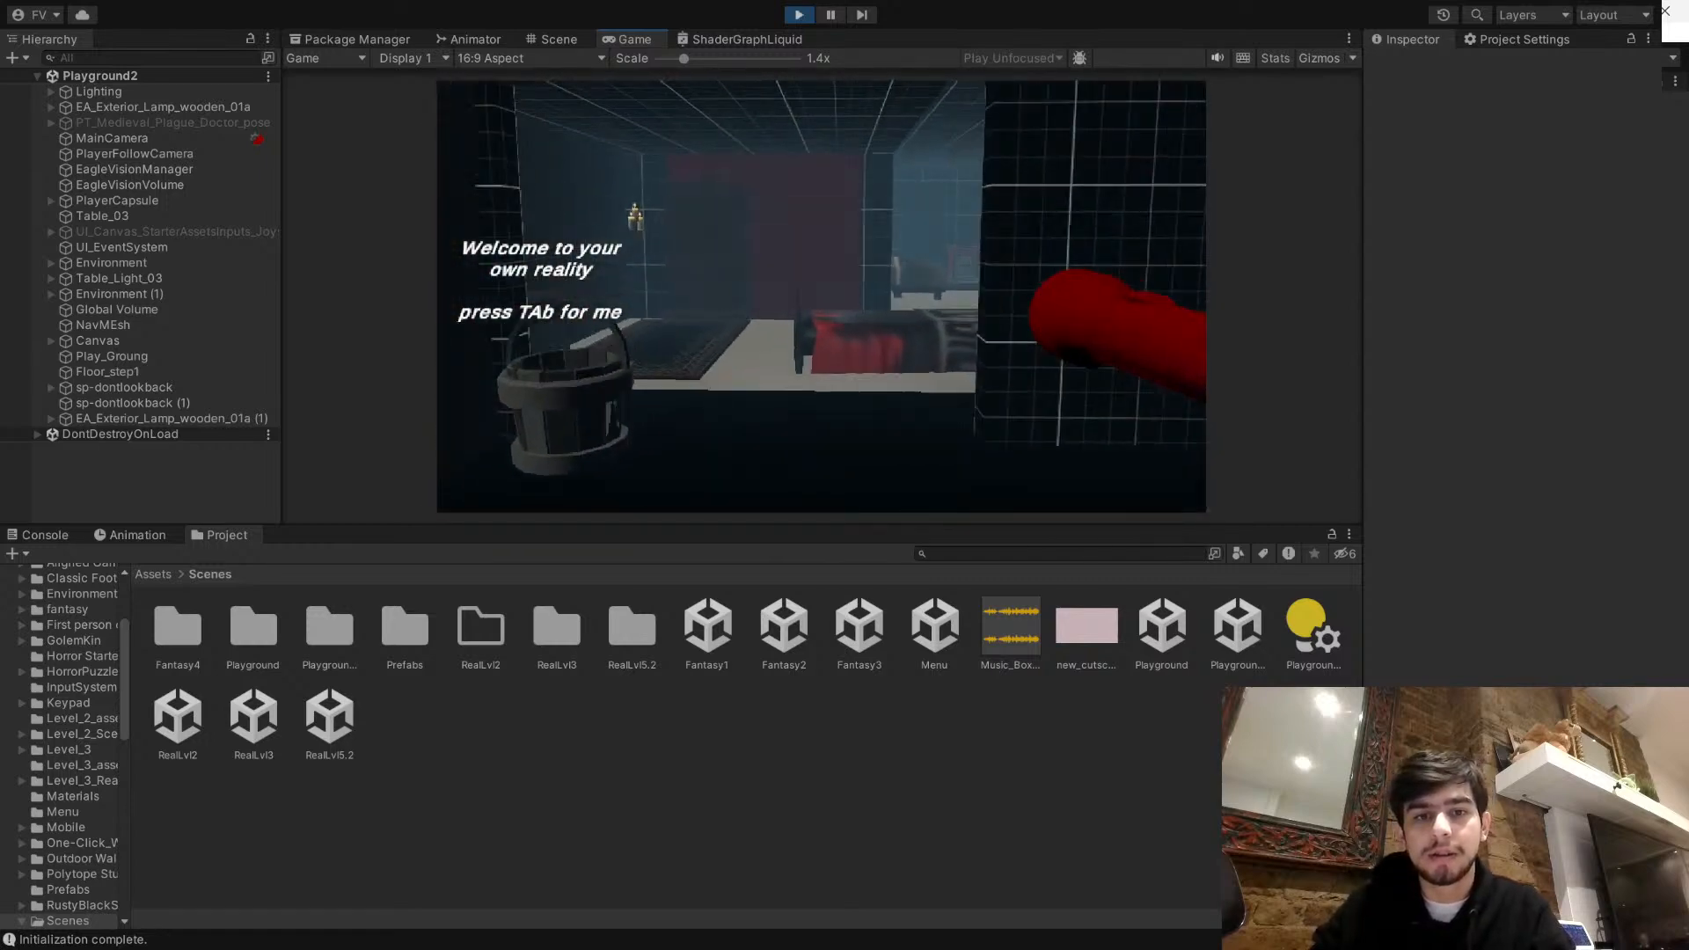
key("w")
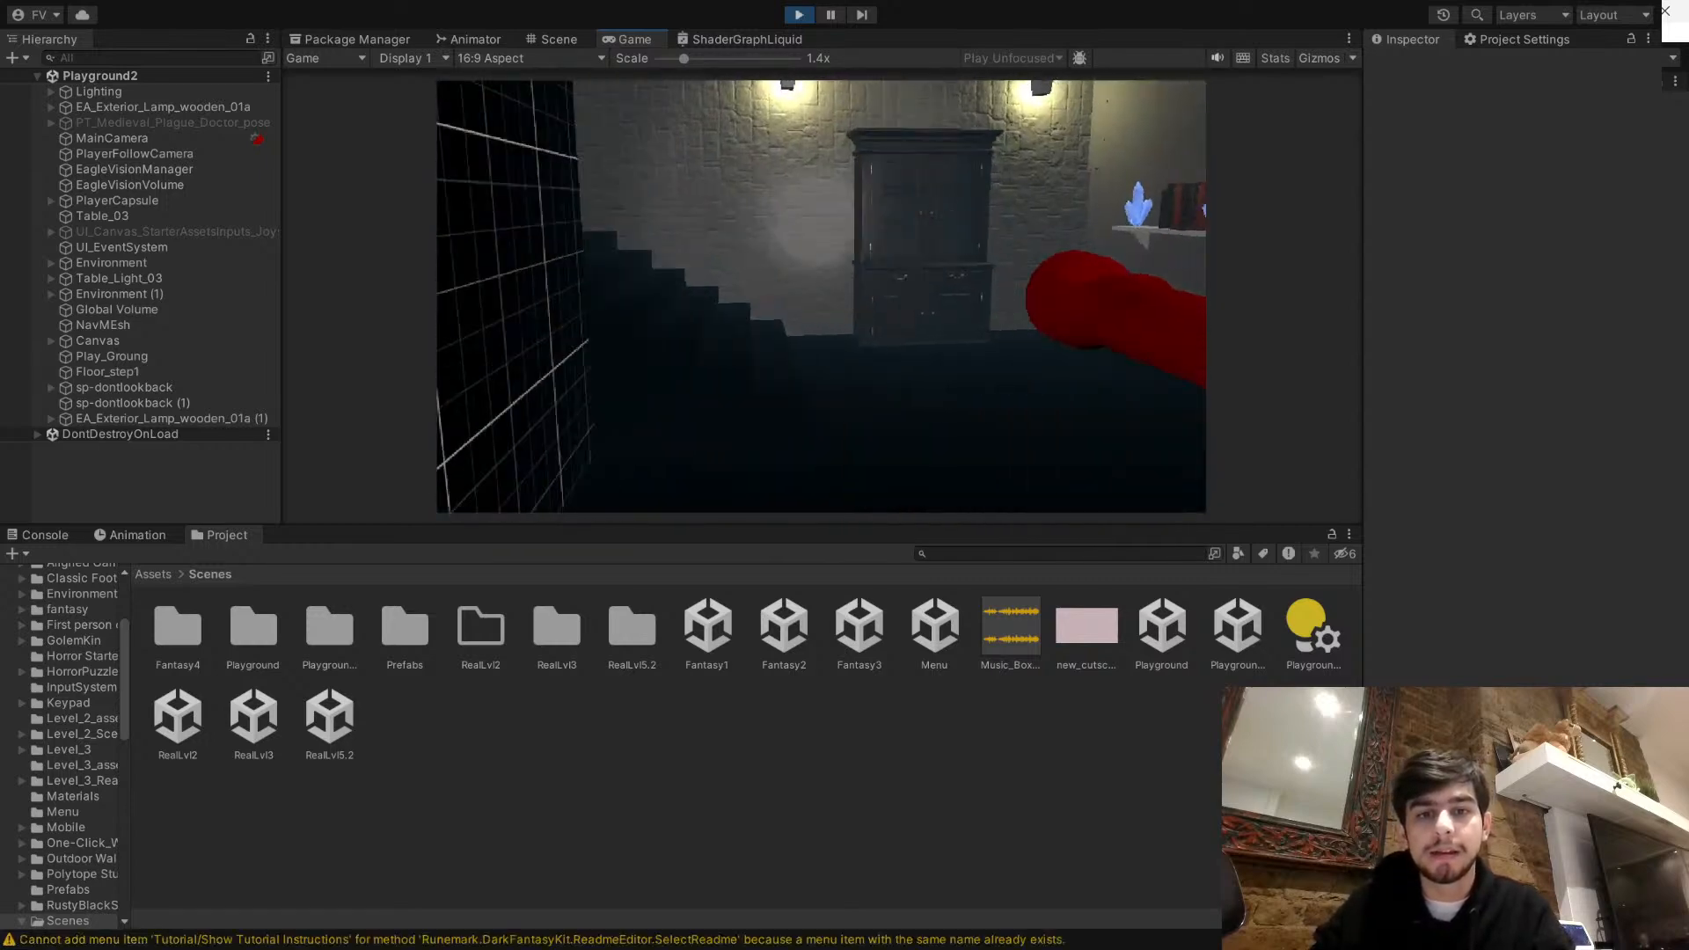
key("w")
key("w")
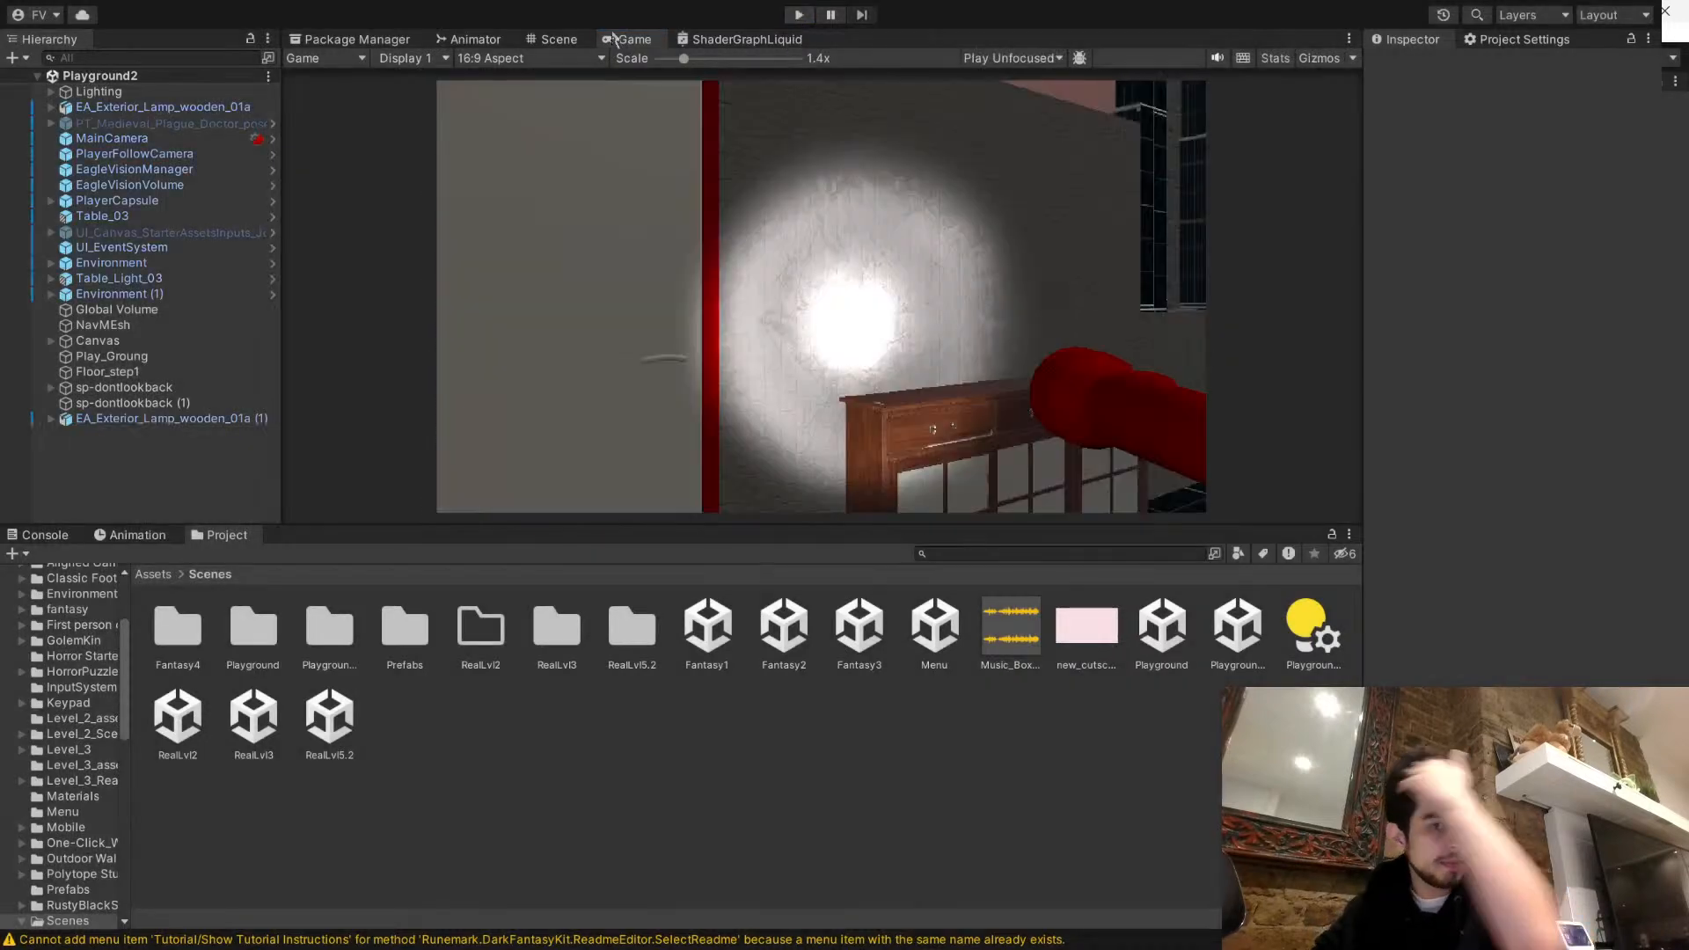
- End the playtest and examine the bedroom's cabinets, rug and stone wall in the Scene view
left_click(567, 41)
right_click_drag(919, 303, 522, 220)
key("w")
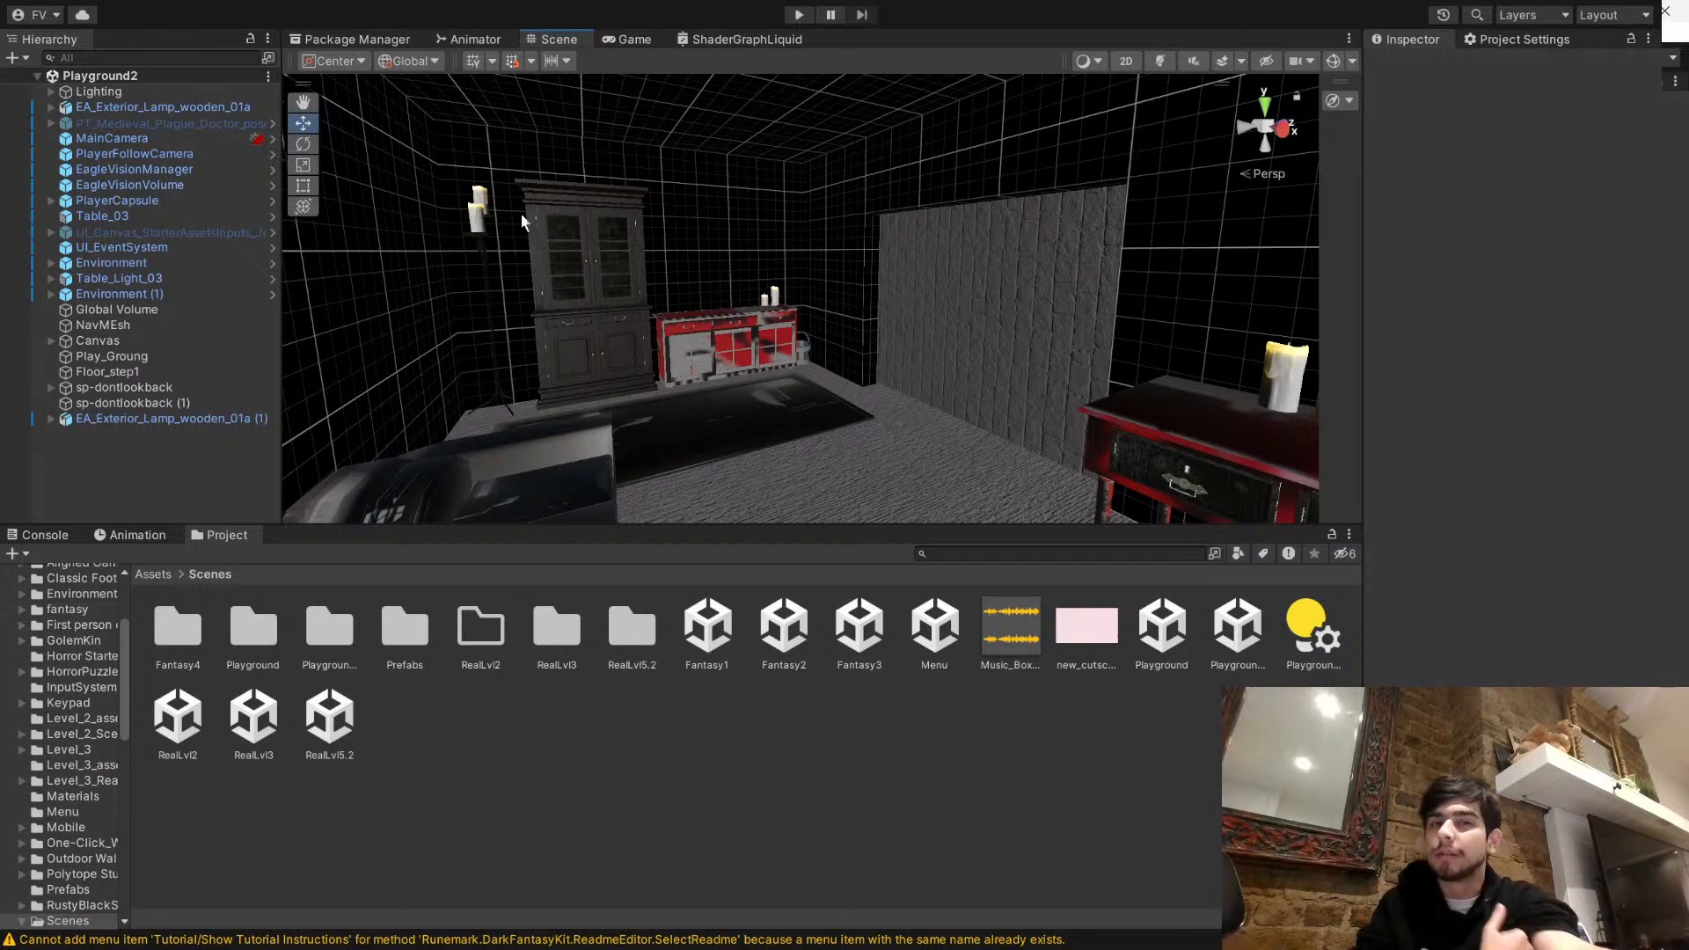
right_click_drag(574, 230, 662, 308)
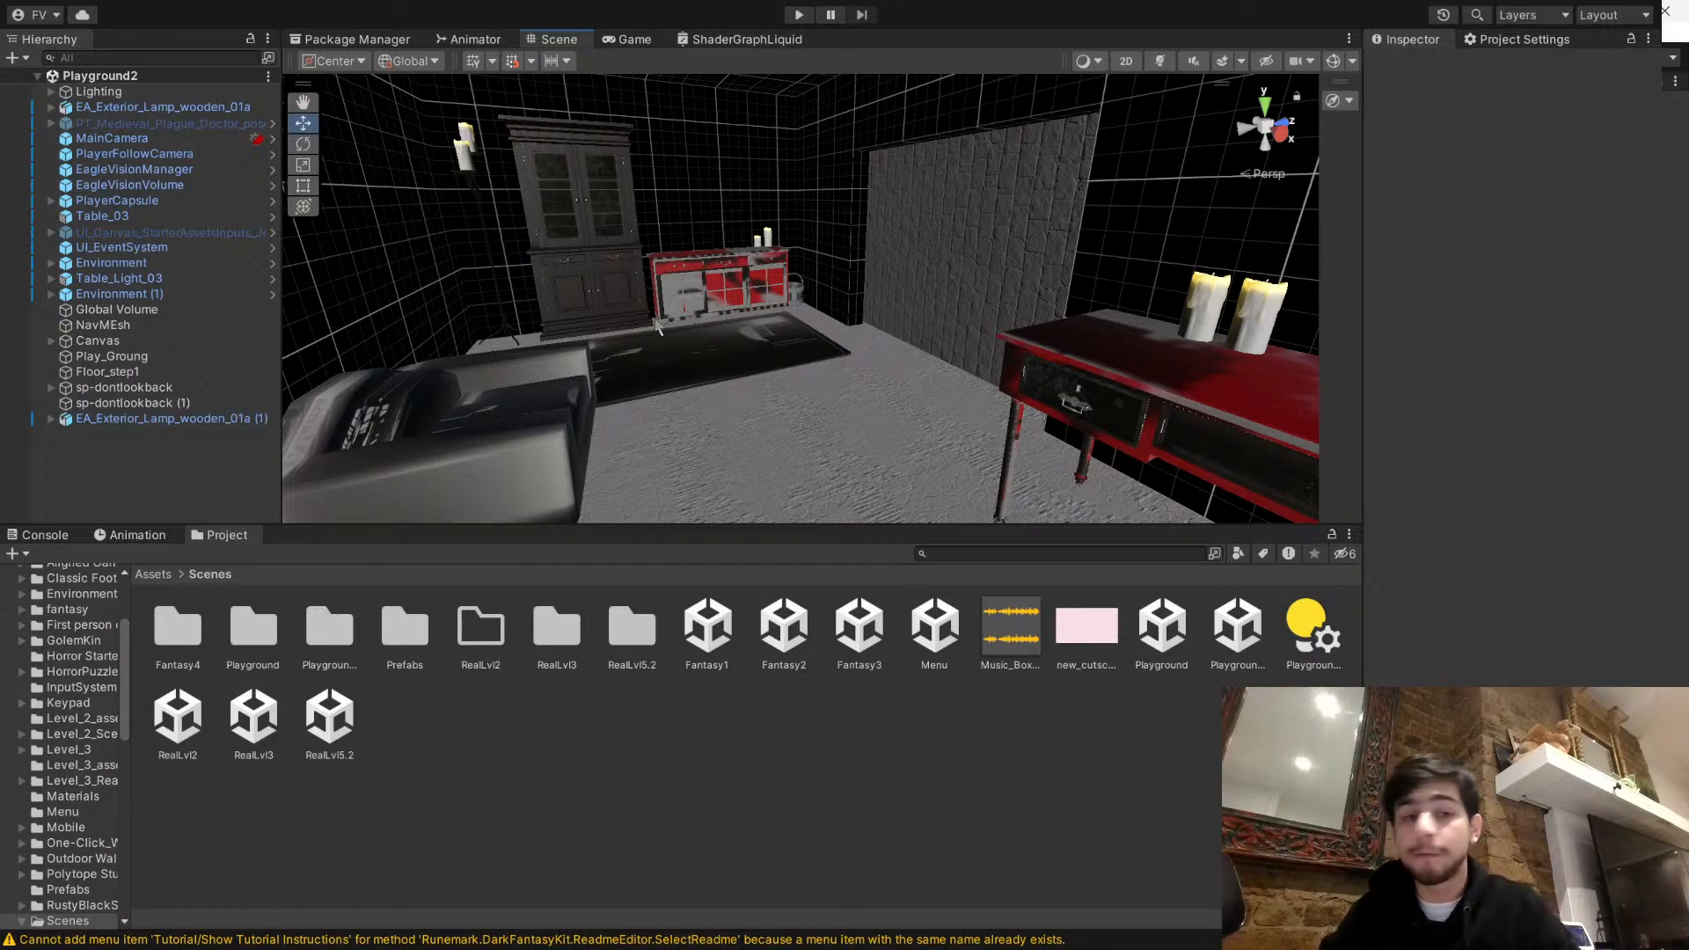
right_click_drag(528, 275, 676, 315)
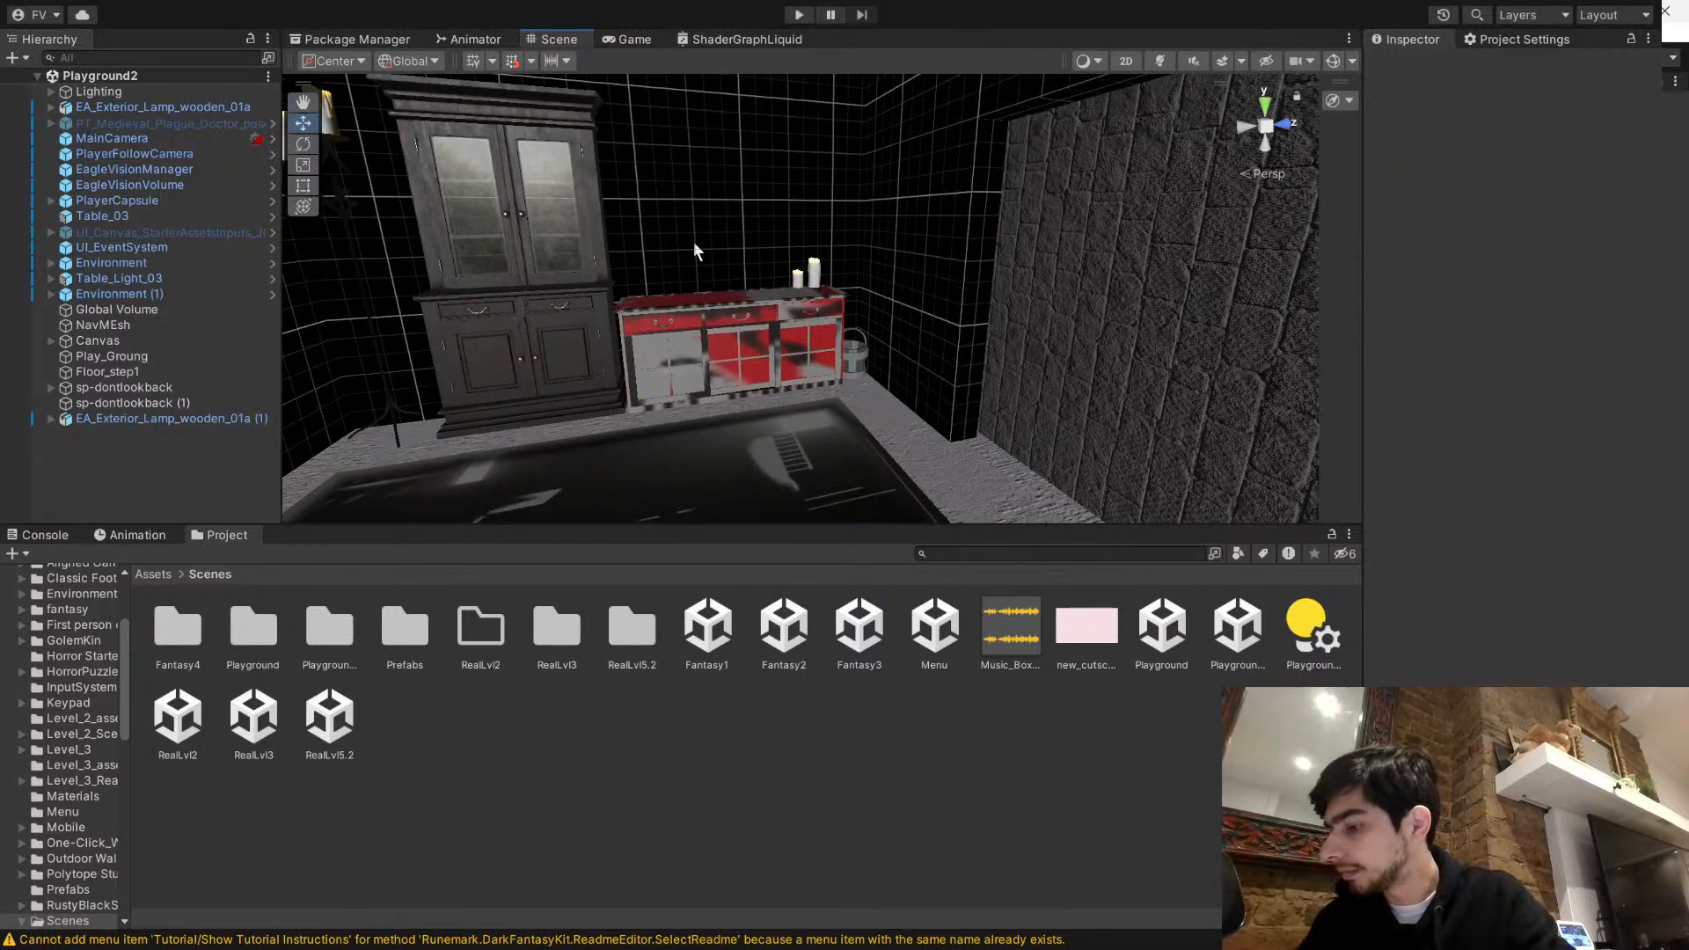
right_click_drag(694, 253, 717, 189)
right_click_drag(676, 334, 739, 352)
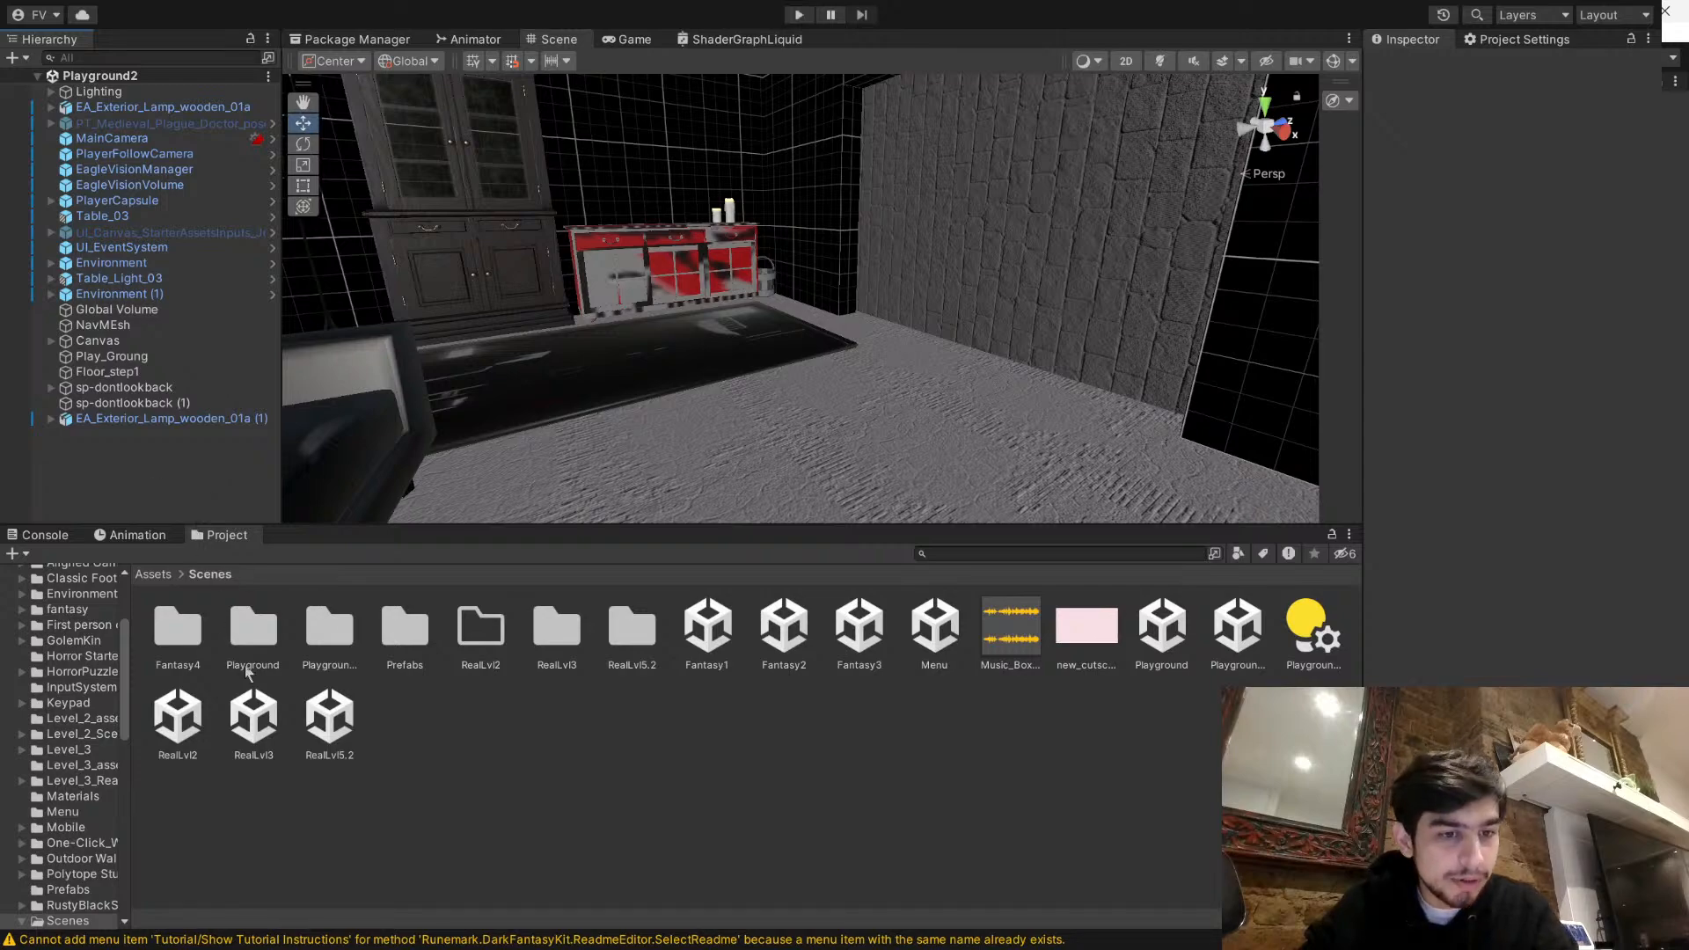
- Add a cube to the bedroom floor in front of the red cabinet and scale it into a thin upright panel, about 0.327 high and 0.224 wide
left_click(464, 674)
right_click_drag(690, 498, 302, 165)
key("r")
right_click_drag(1038, 251, 923, 263)
left_click_drag(863, 245, 887, 238)
right_click_drag(1104, 208, 819, 174)
left_click_drag(737, 313, 796, 306)
left_click_drag(819, 236, 820, 283)
left_click_drag(837, 348, 824, 333)
right_click_drag(825, 334, 1066, 358)
left_click_drag(1061, 255, 1065, 244)
left_click_drag(1039, 329, 1017, 334)
right_click_drag(1017, 334, 1105, 304)
left_click(968, 379)
left_click(862, 318)
right_click_drag(758, 446, 819, 400)
key("w")
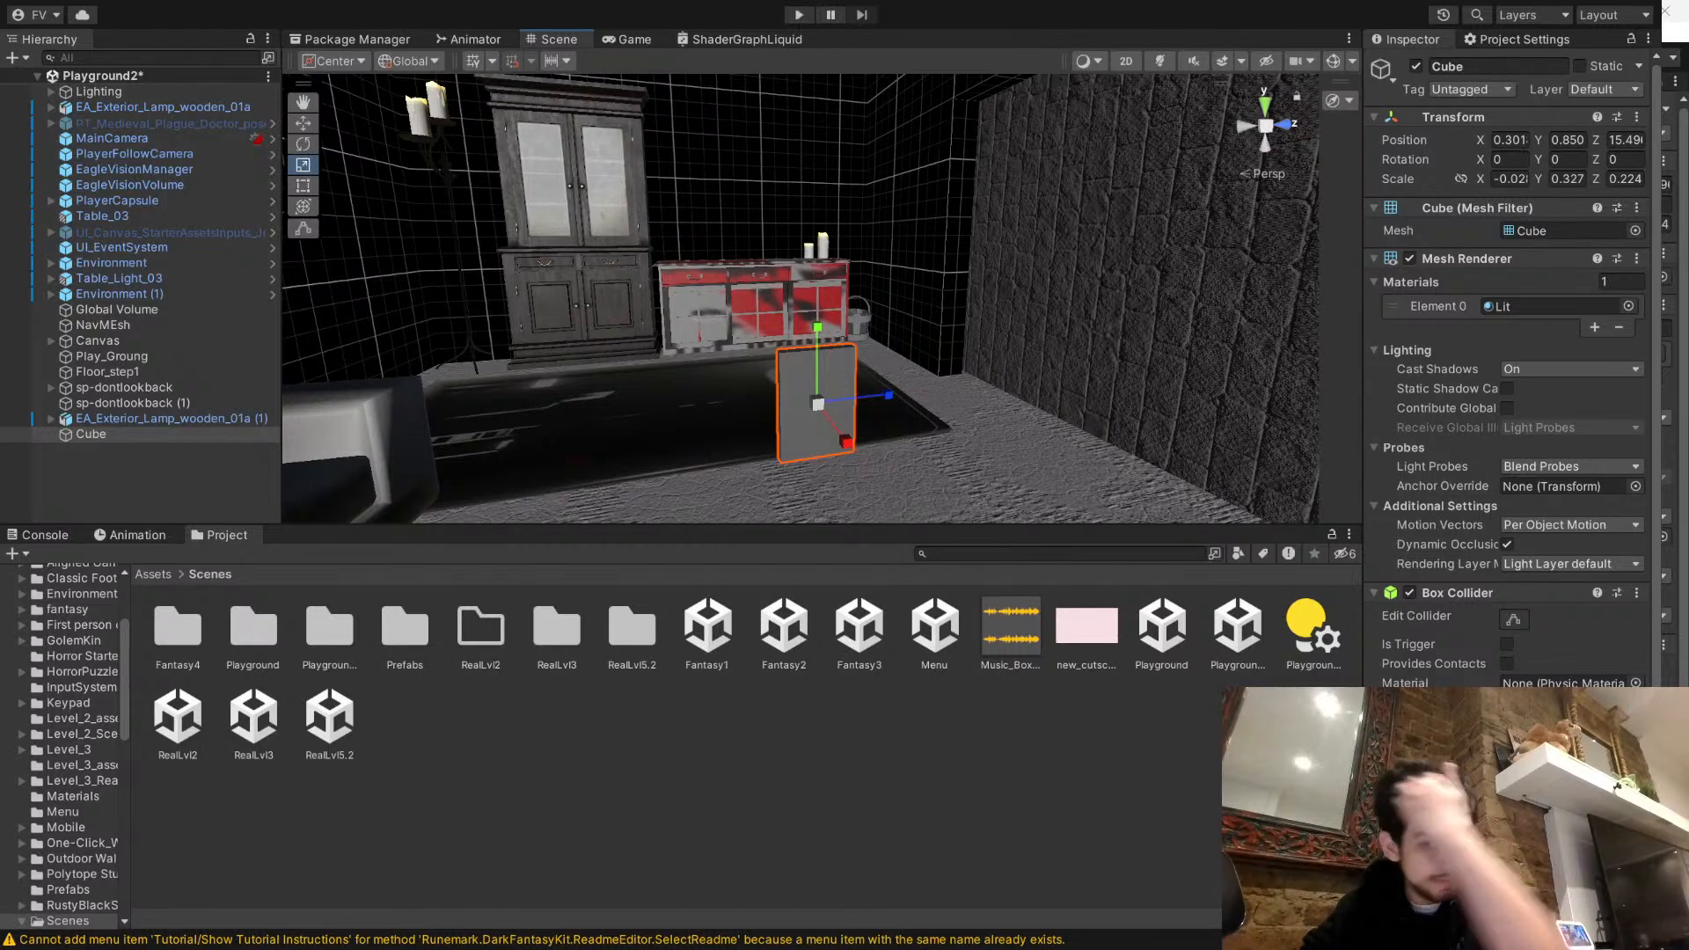
left_click(713, 737)
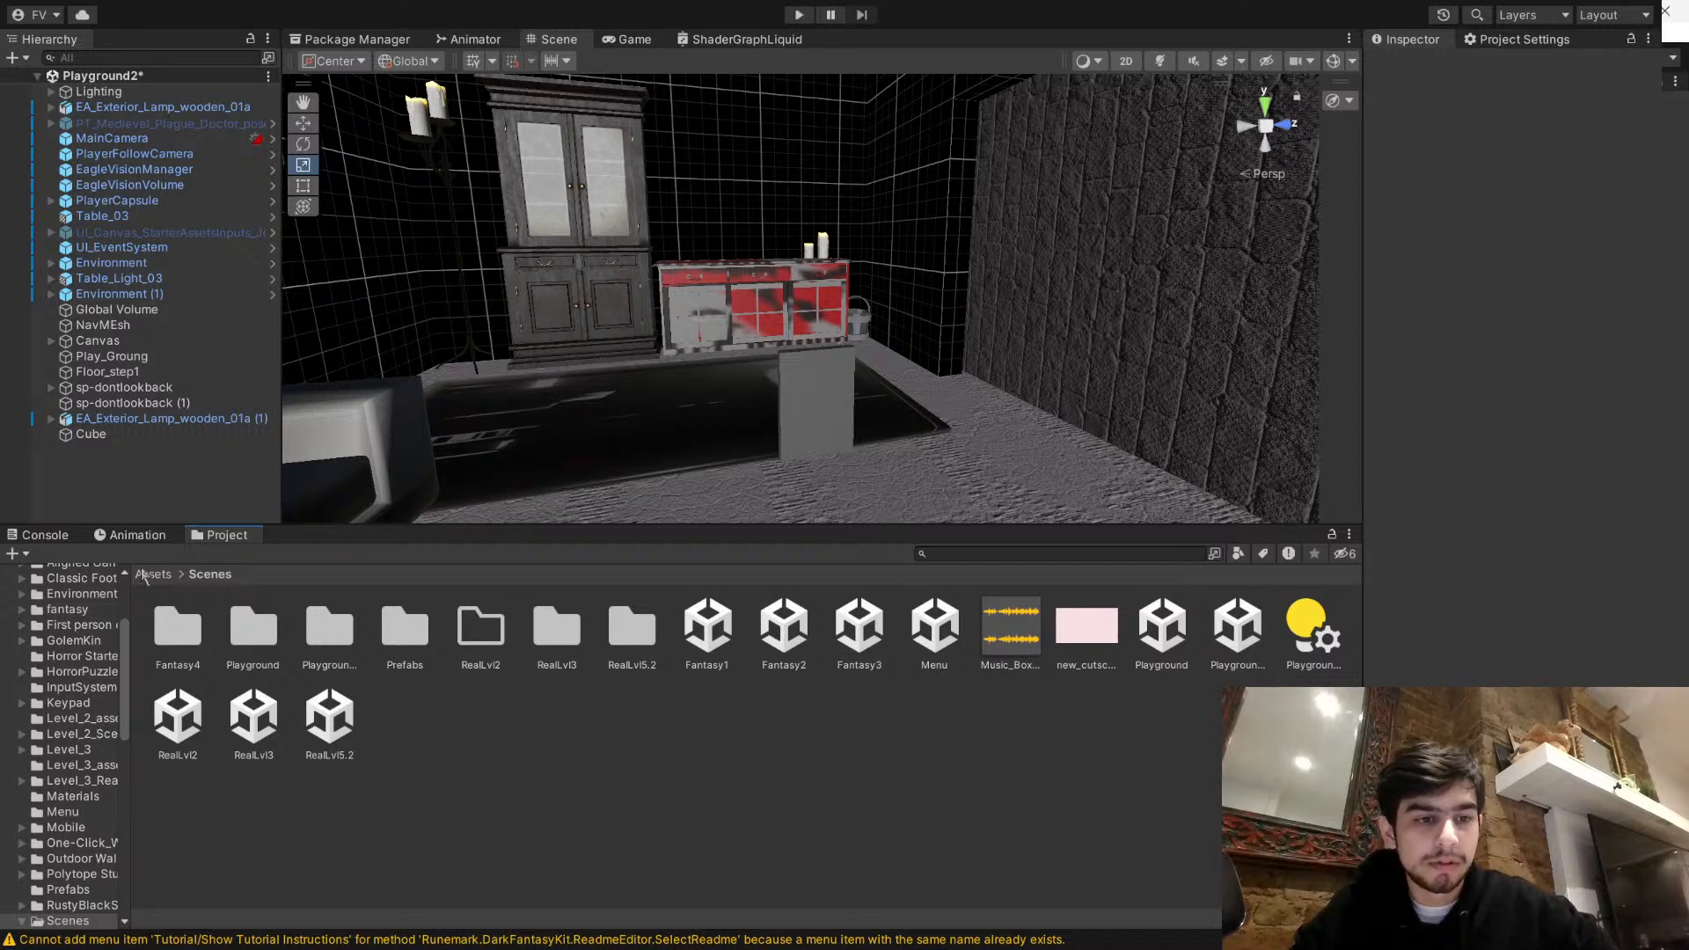
- Look through the project's Assets and open the Materials folder
left_click(147, 574)
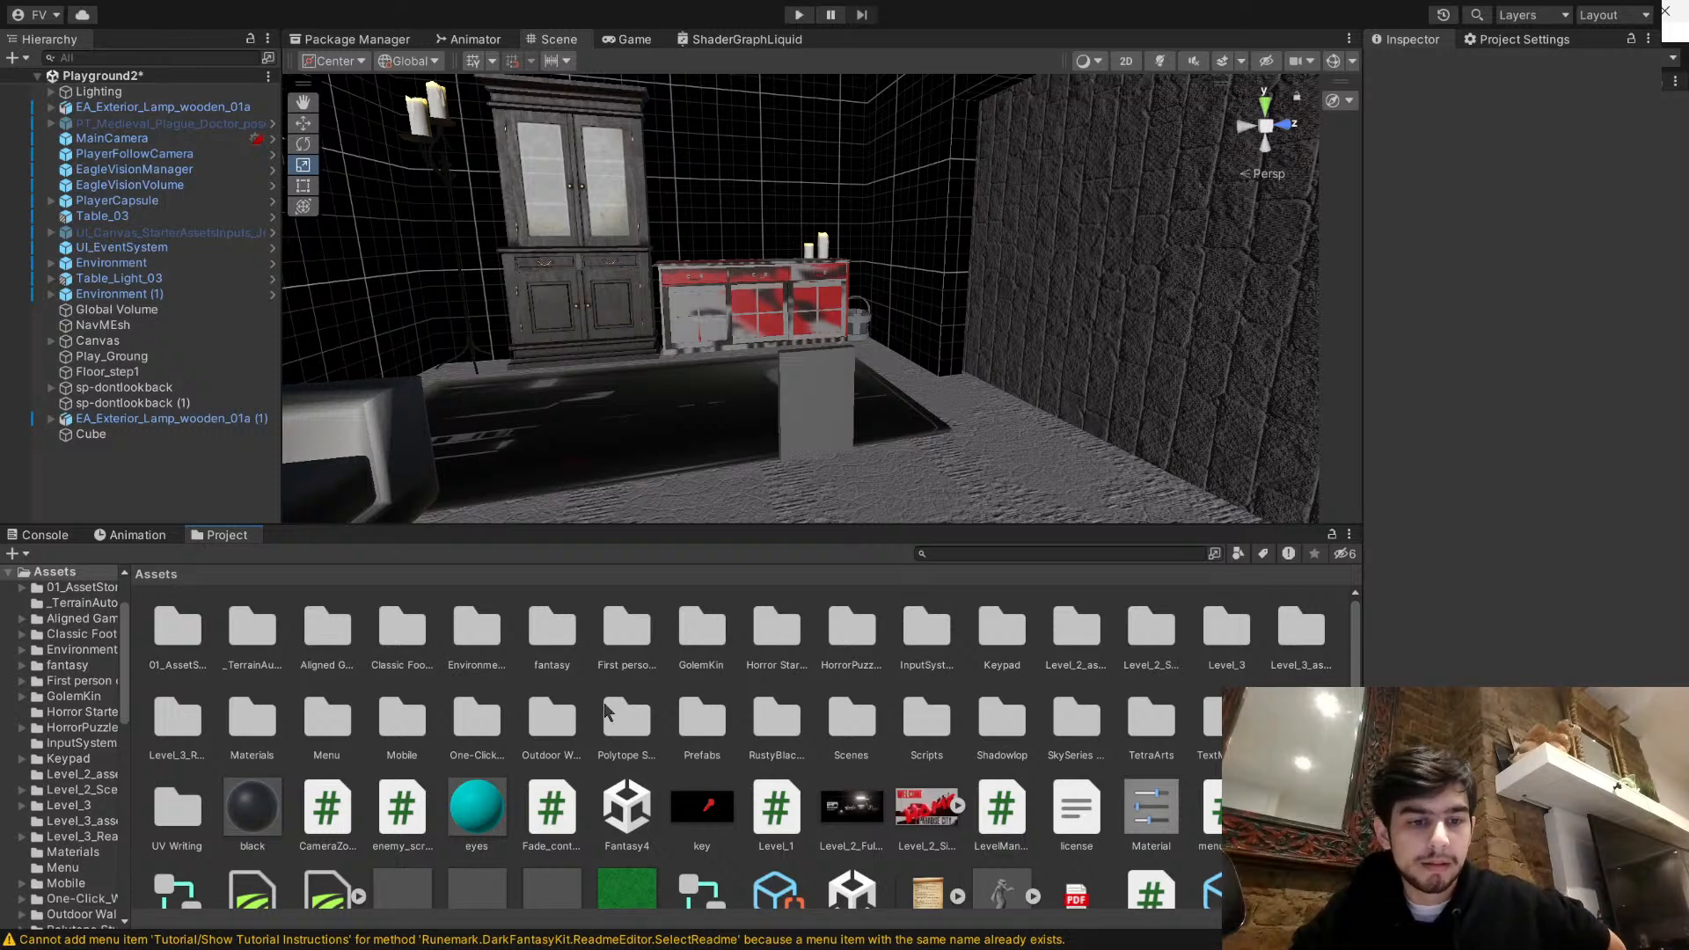
scroll(711, 688, "down", 2)
scroll(726, 707, "up", 2)
scroll(948, 696, "down", 2)
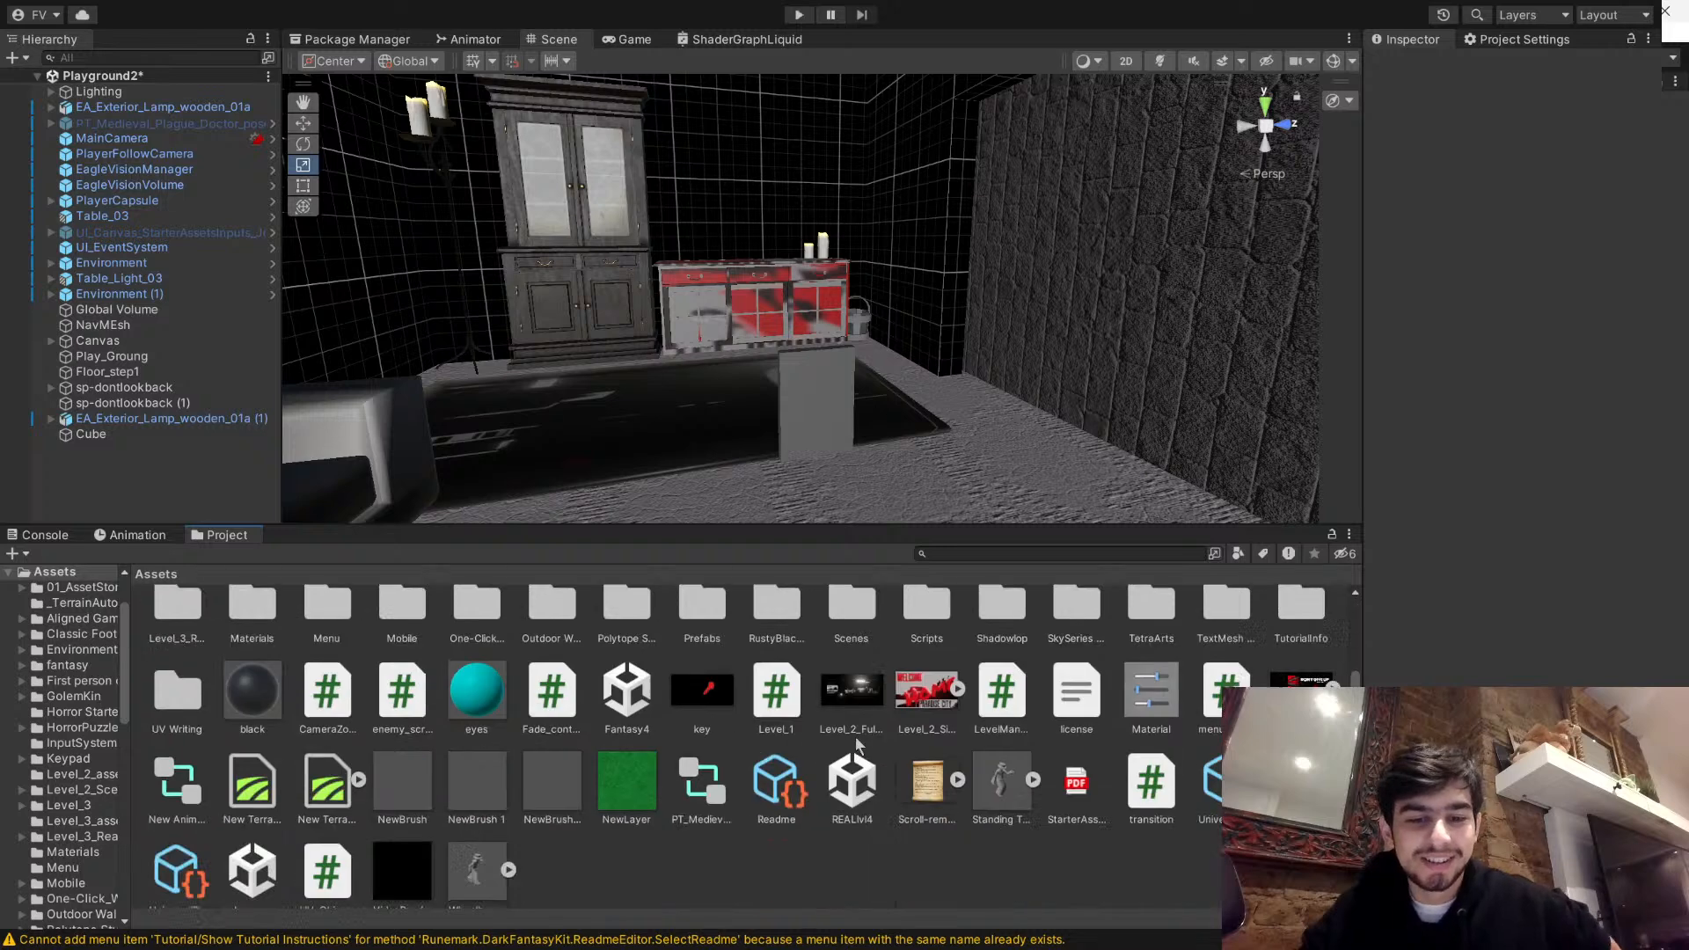
scroll(845, 756, "up", 2)
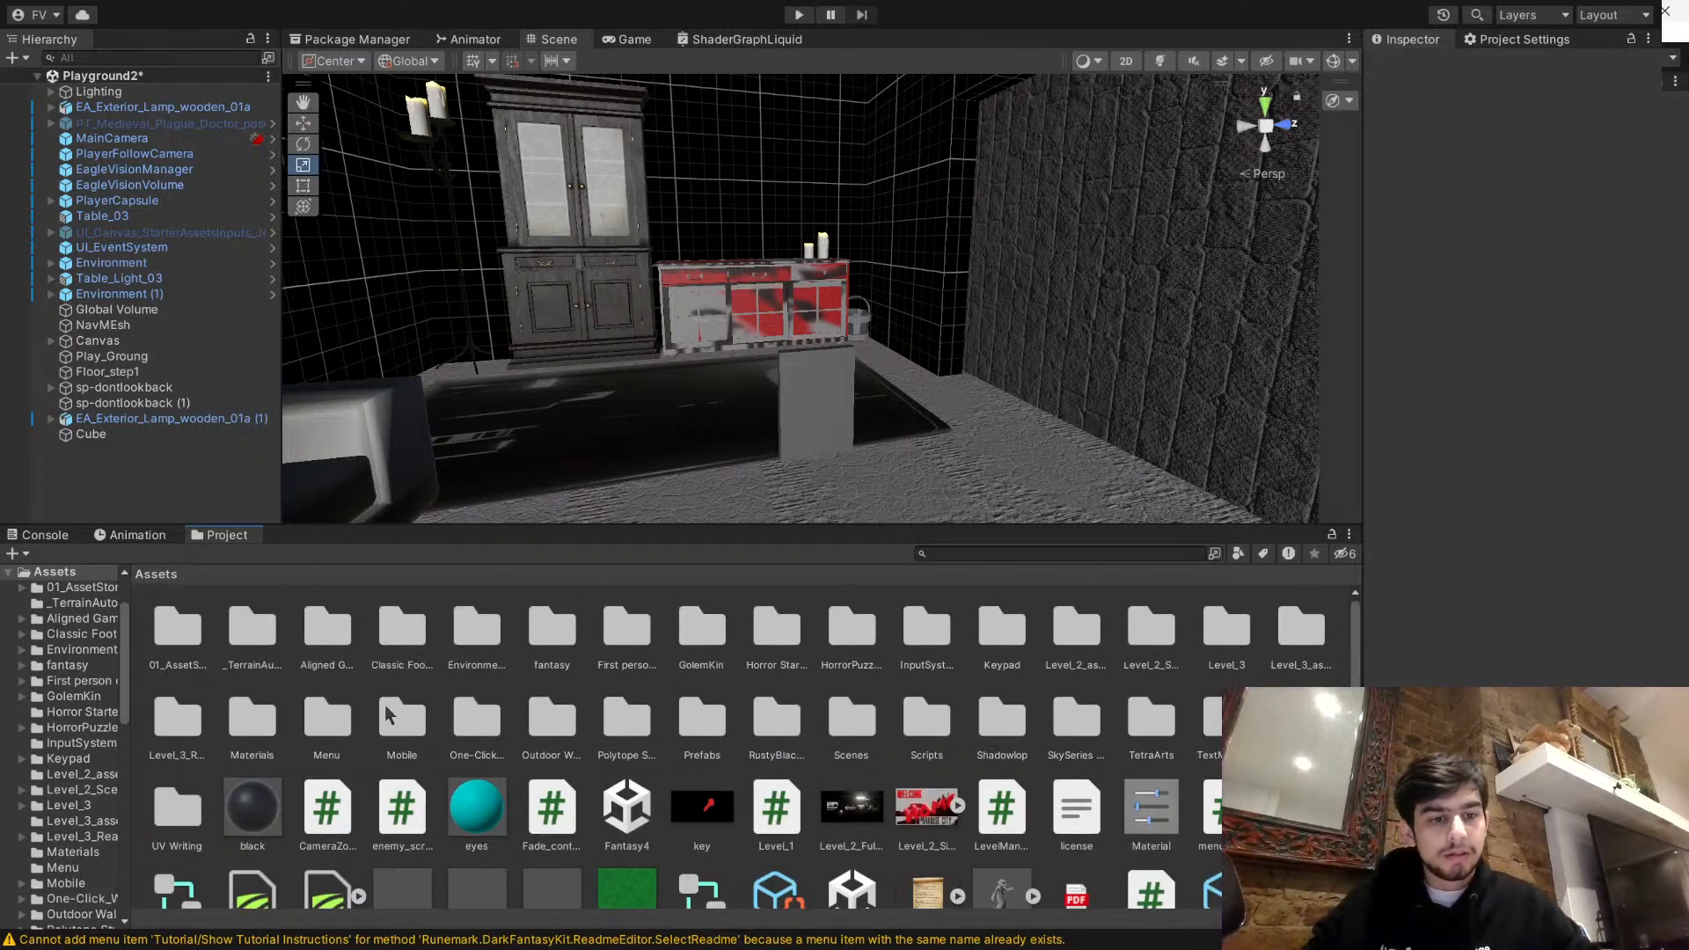
double_click(252, 717)
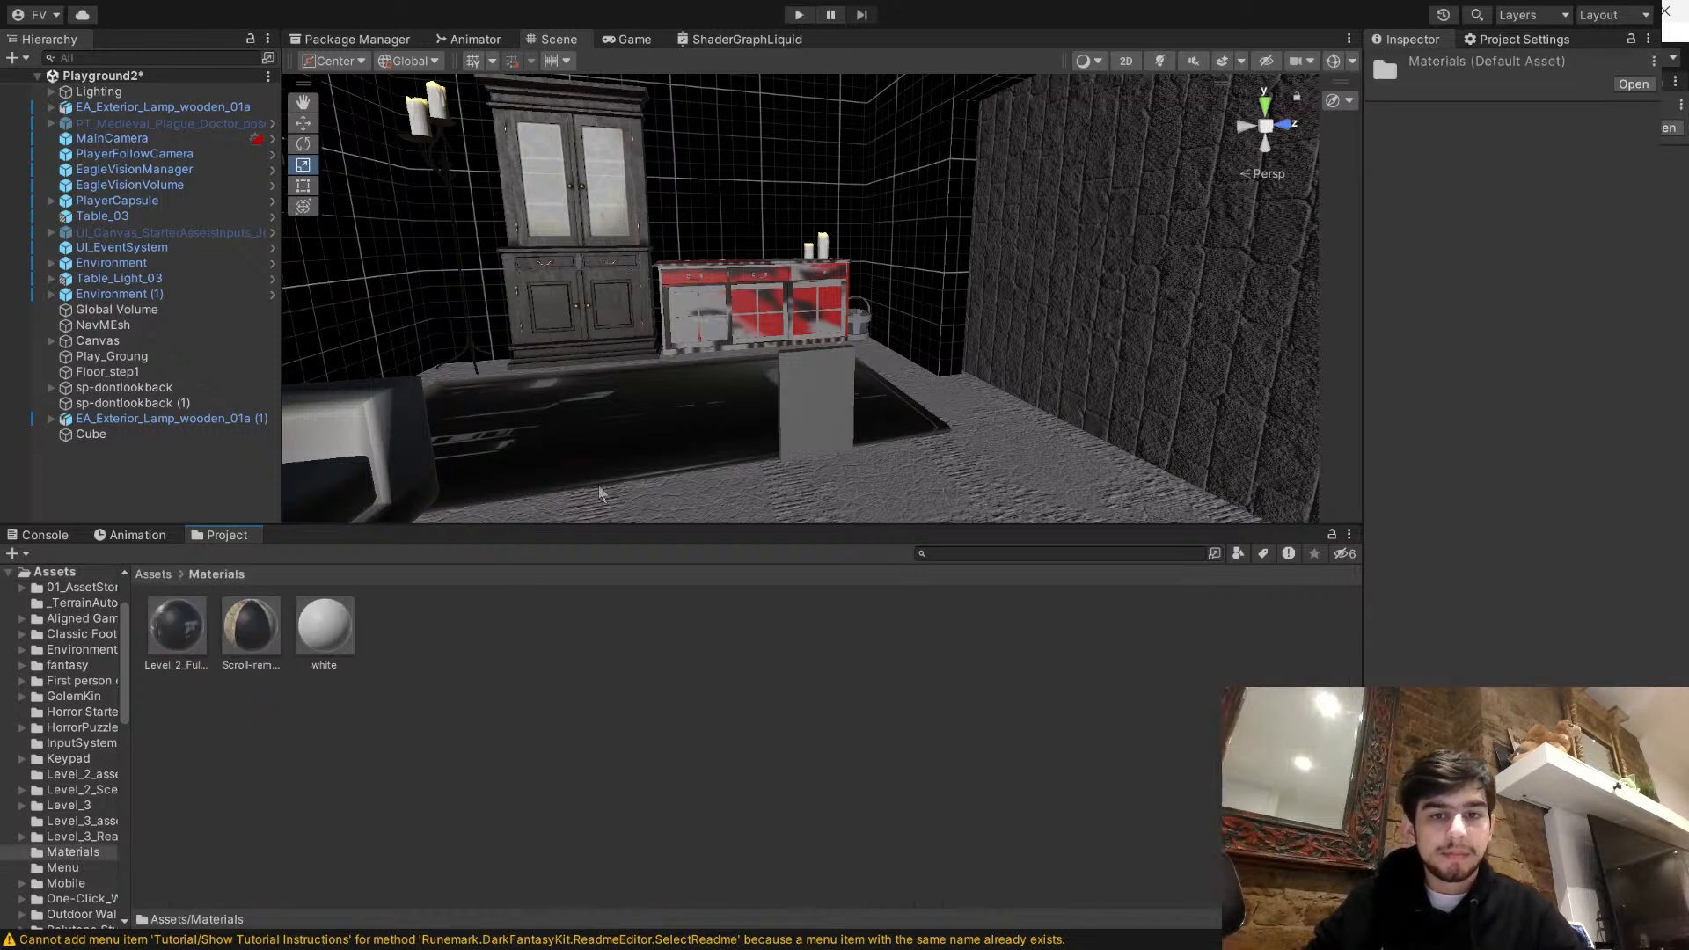
- Browse the available materials for the cube panel's Element 0 slot and clear the selection
left_click(827, 428)
scroll(1489, 469, "down", 1)
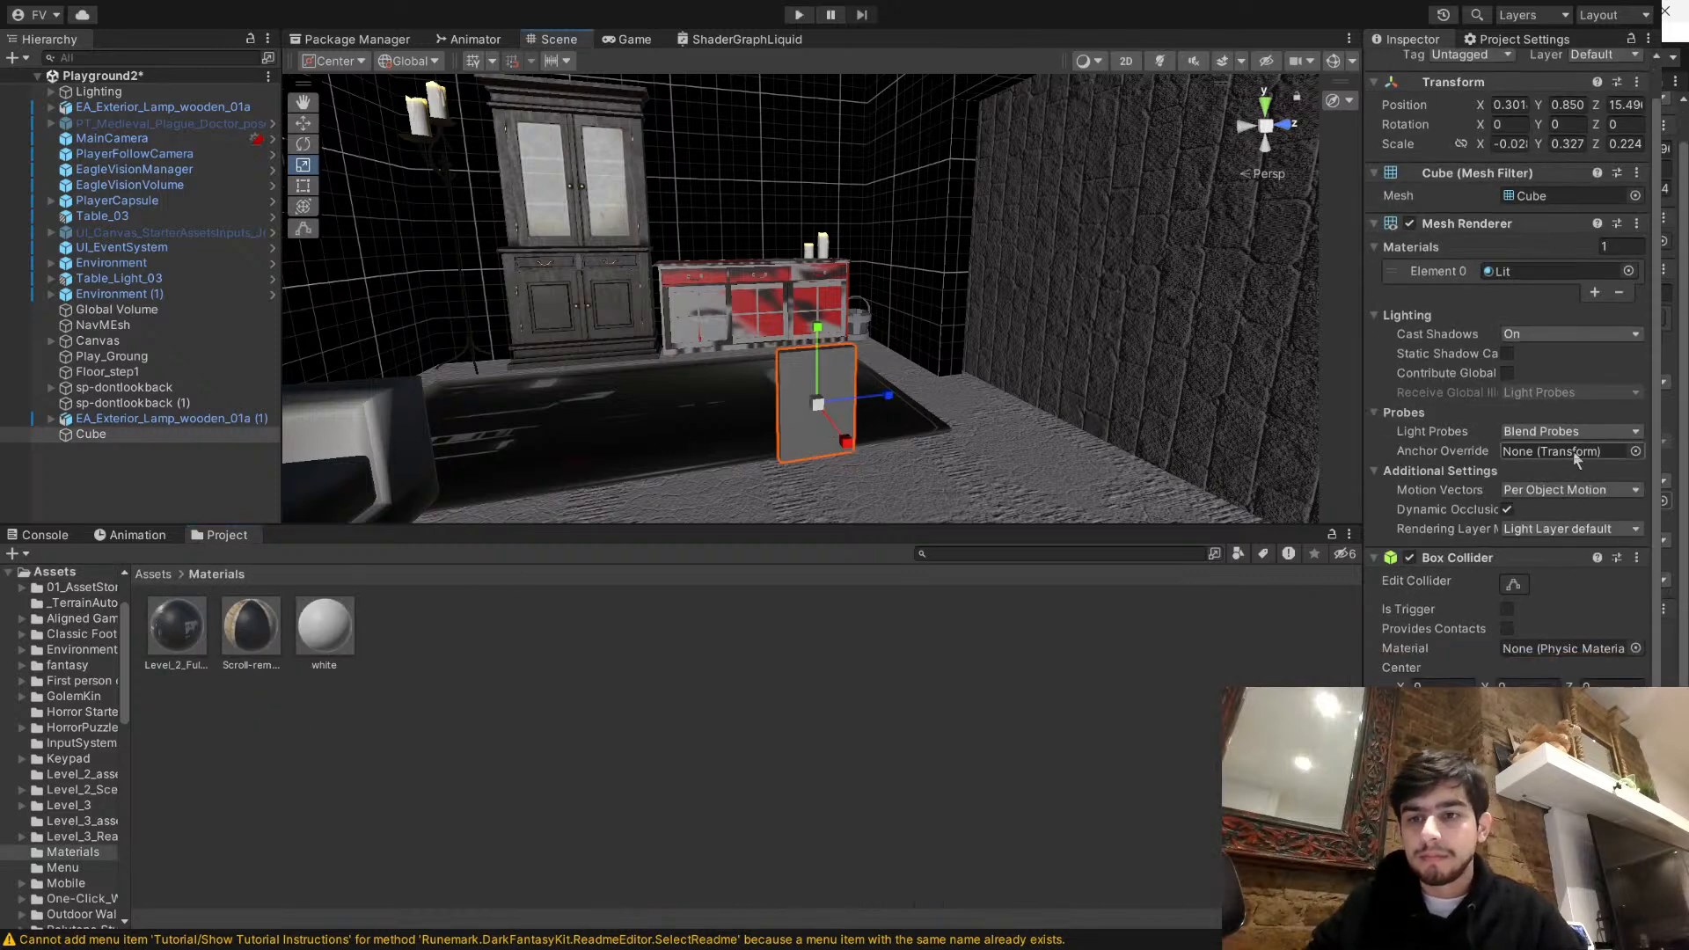
left_click(1628, 273)
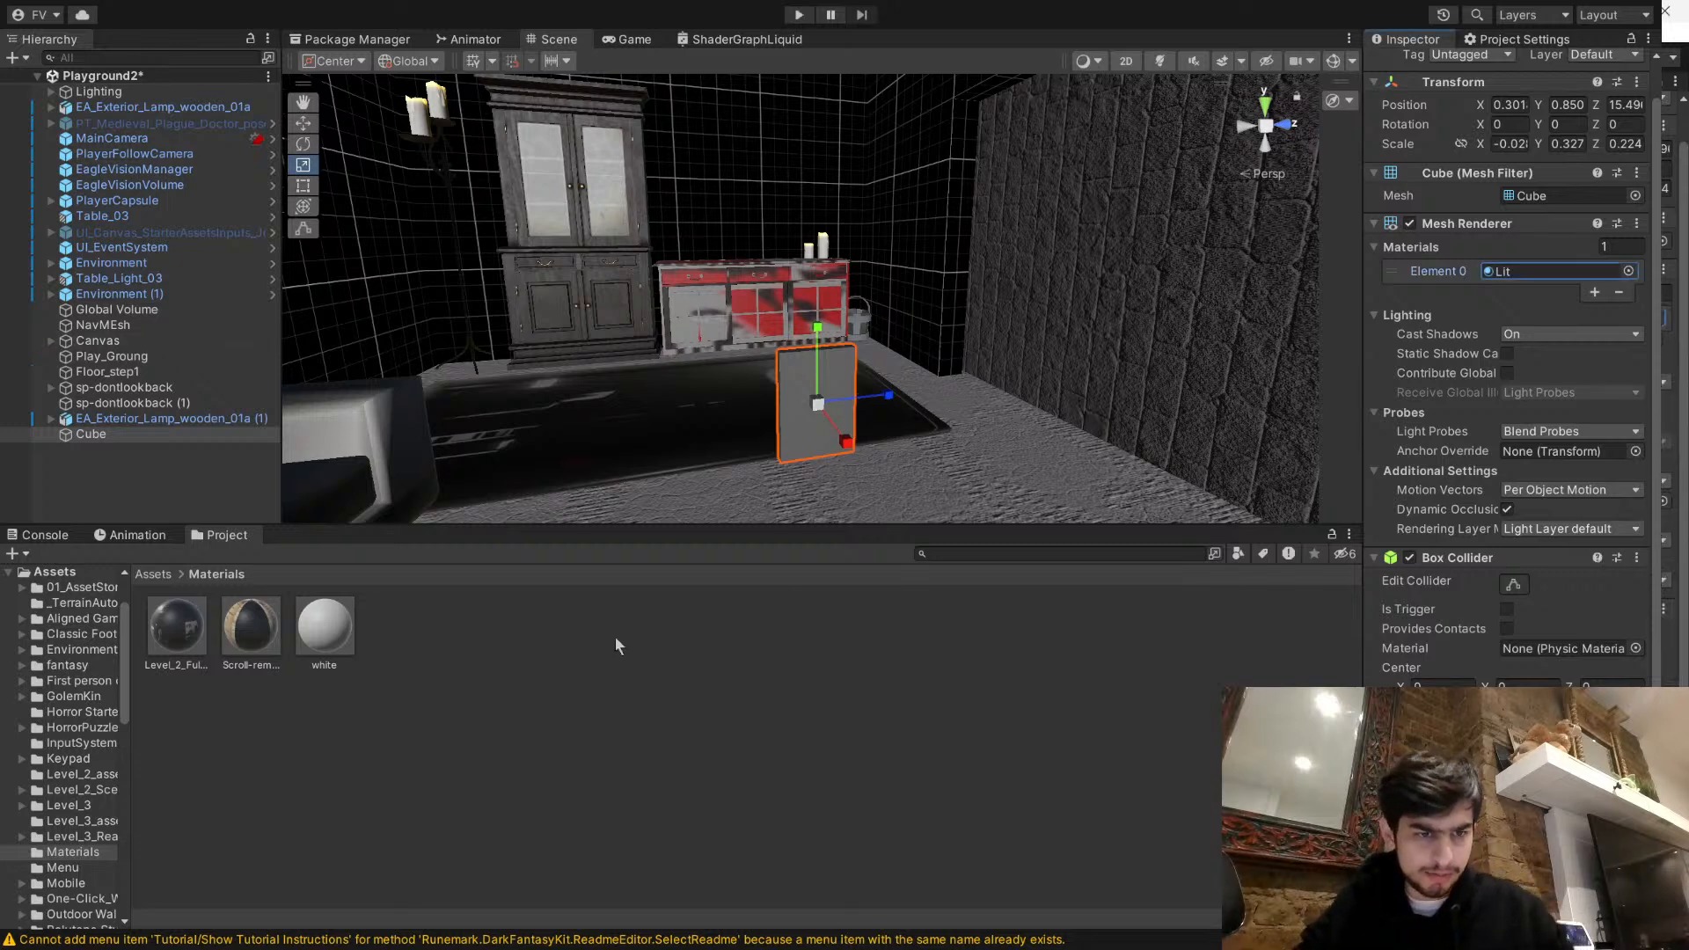
left_click(195, 587)
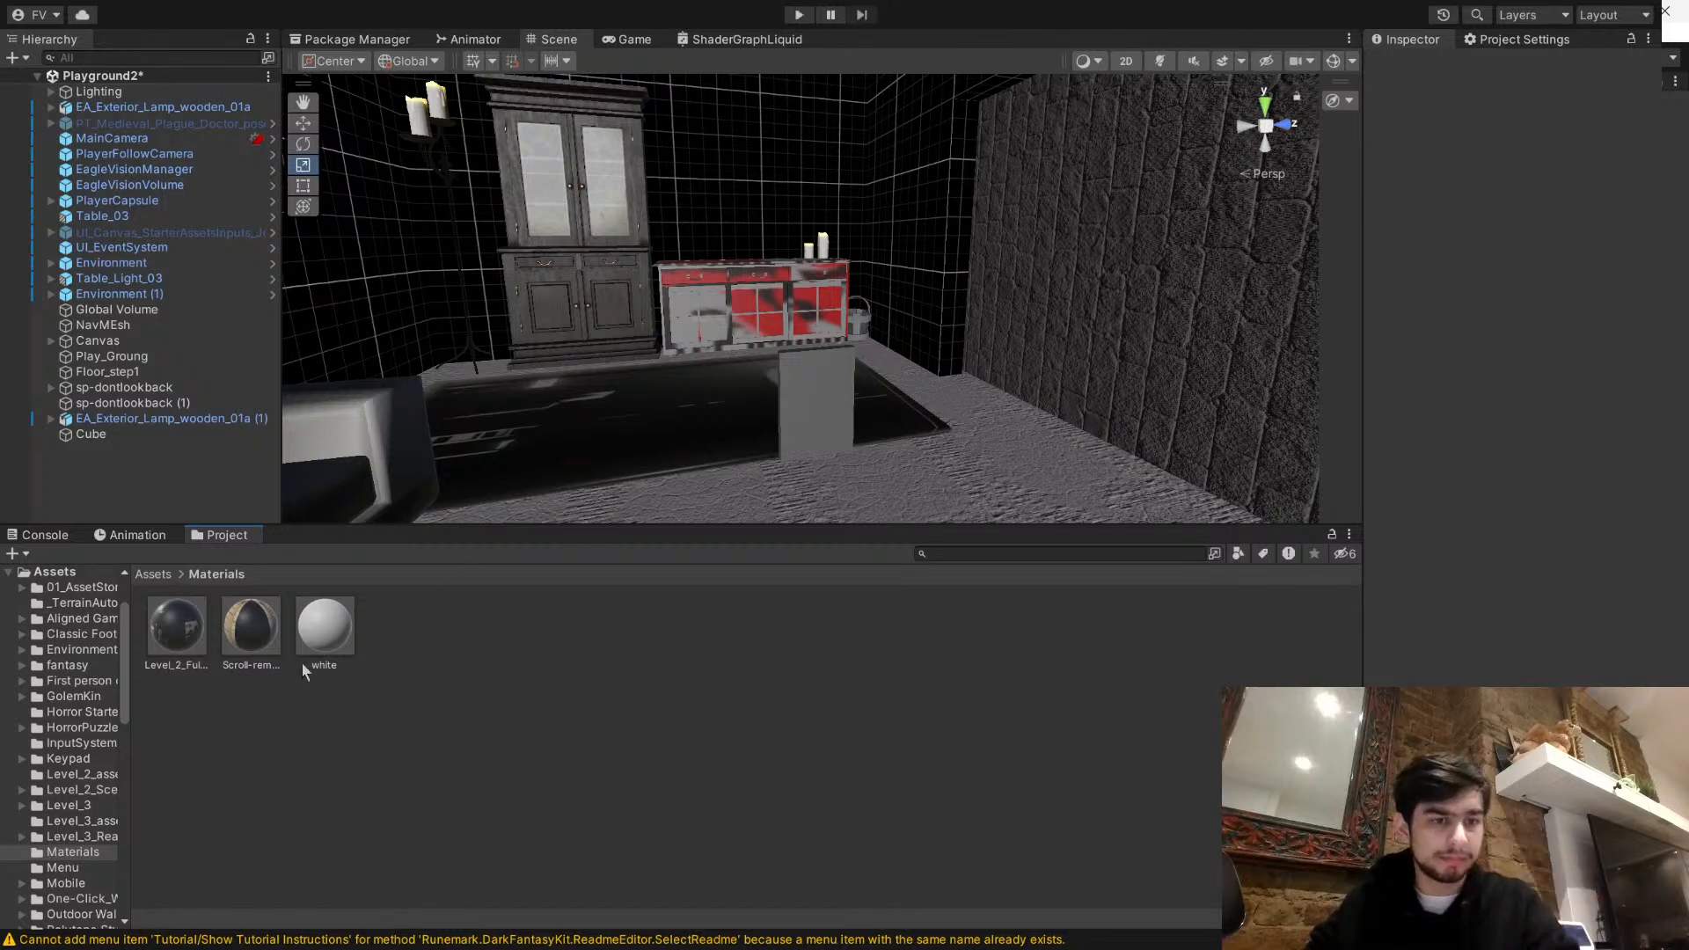
- Create a material named blue in the Materials folder, give it a bright blue Base Map colour and apply it to the cube panel
left_click(392, 687)
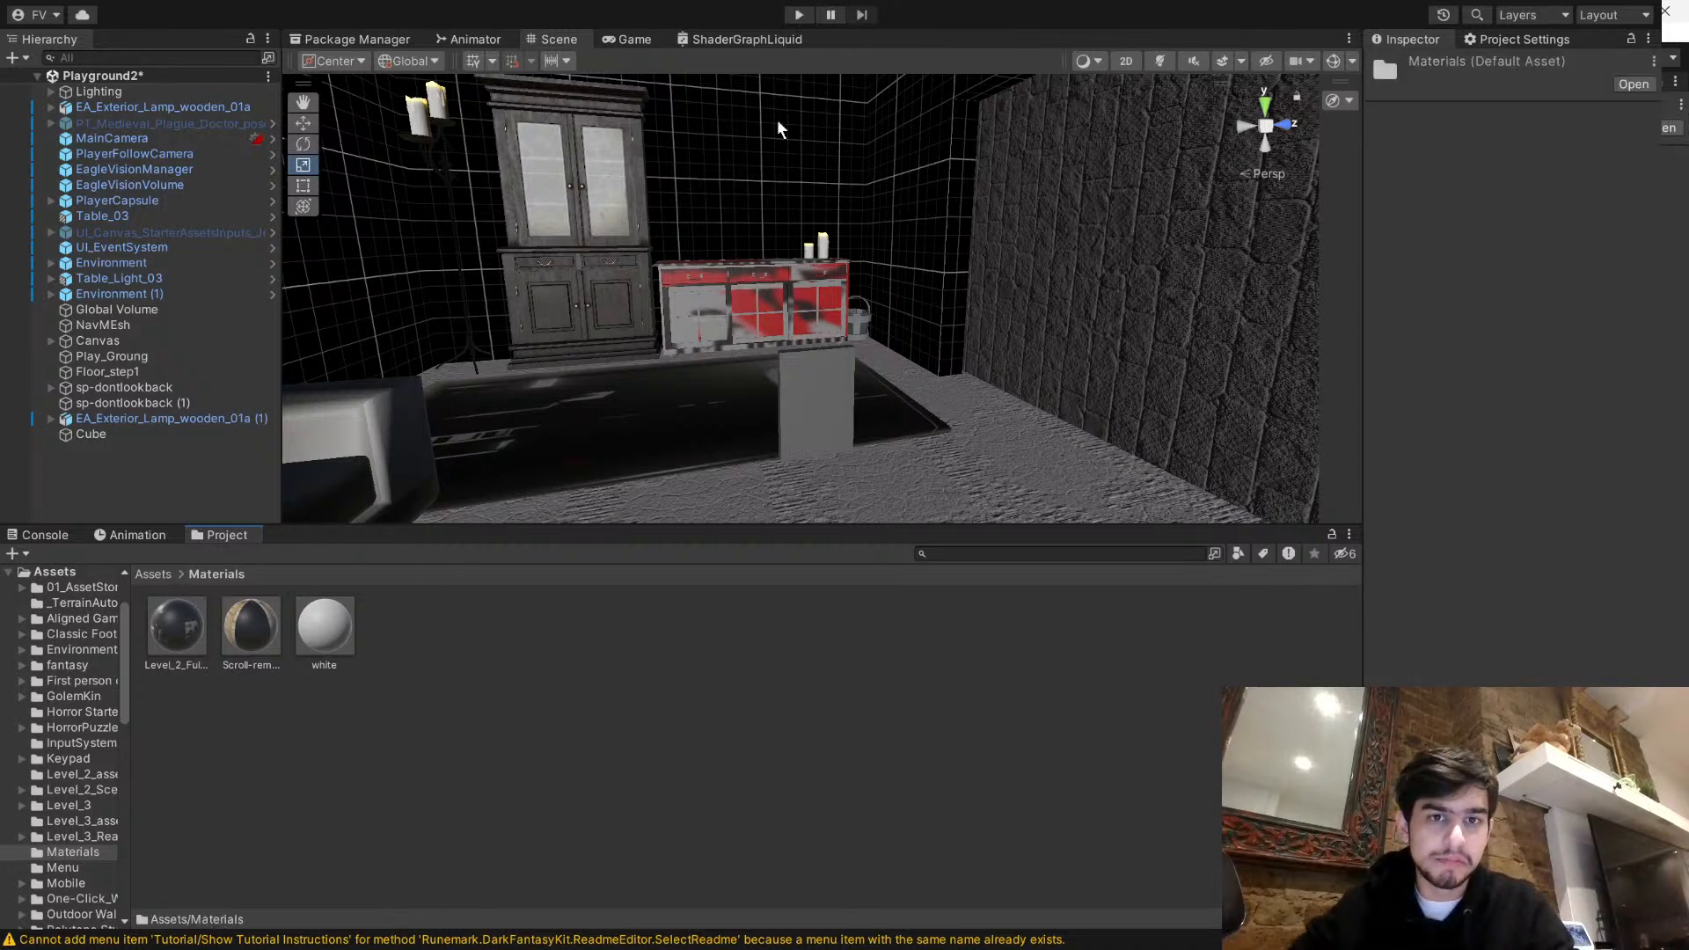
left_click(777, 574)
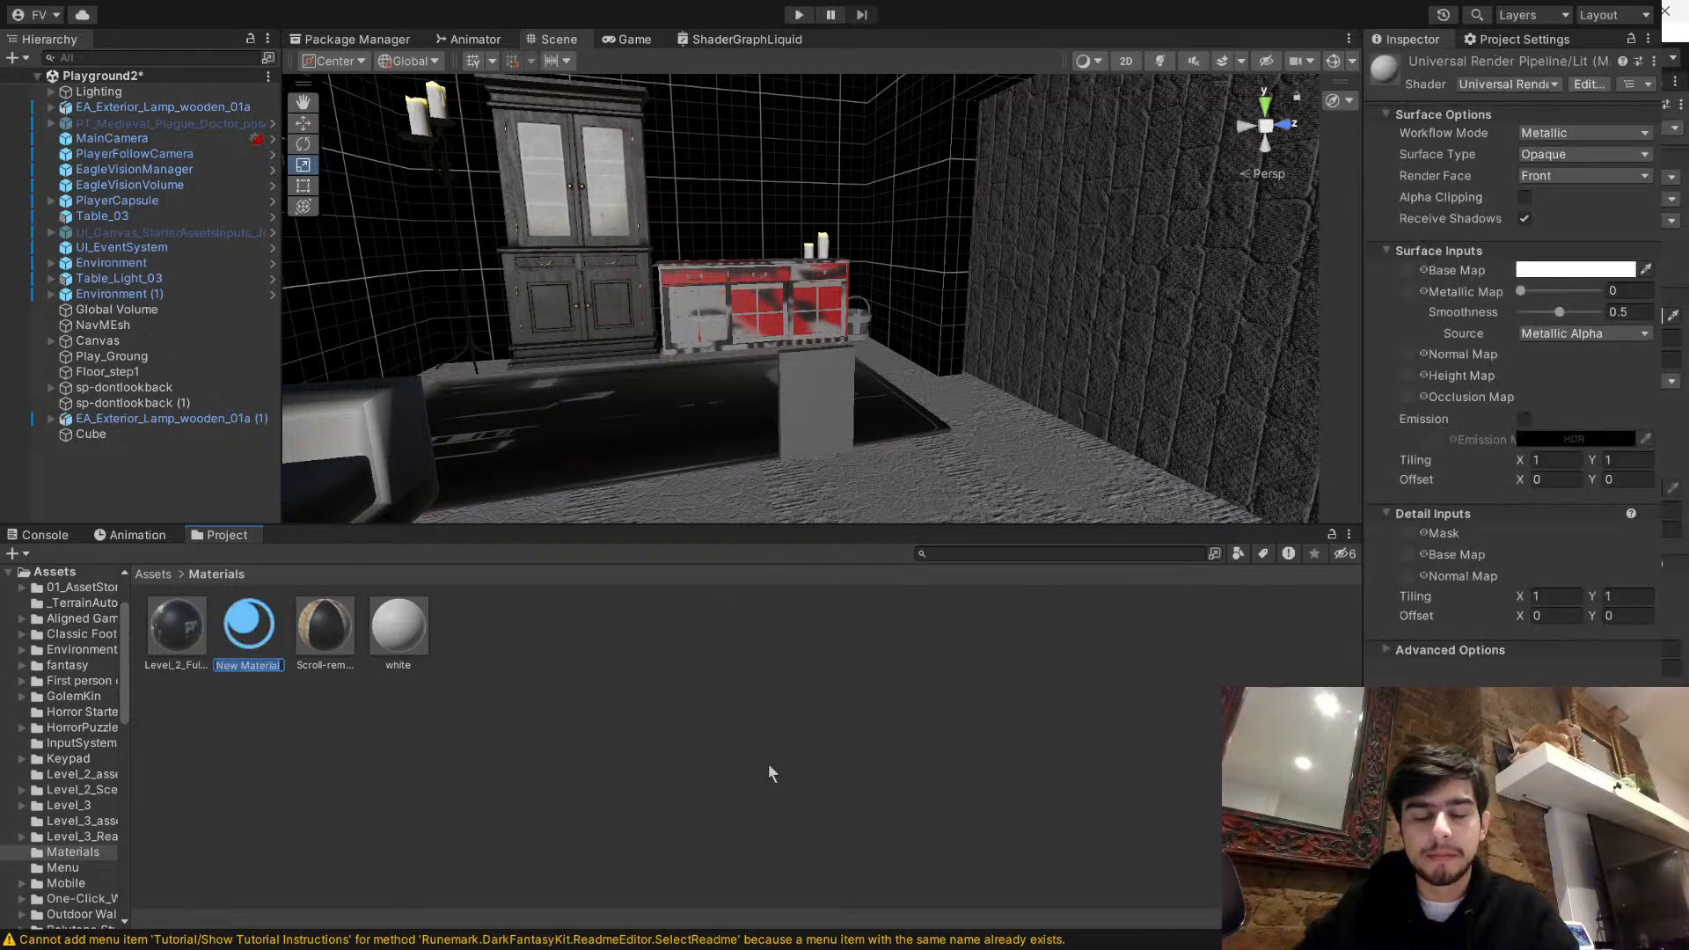
type("blue")
key("Return")
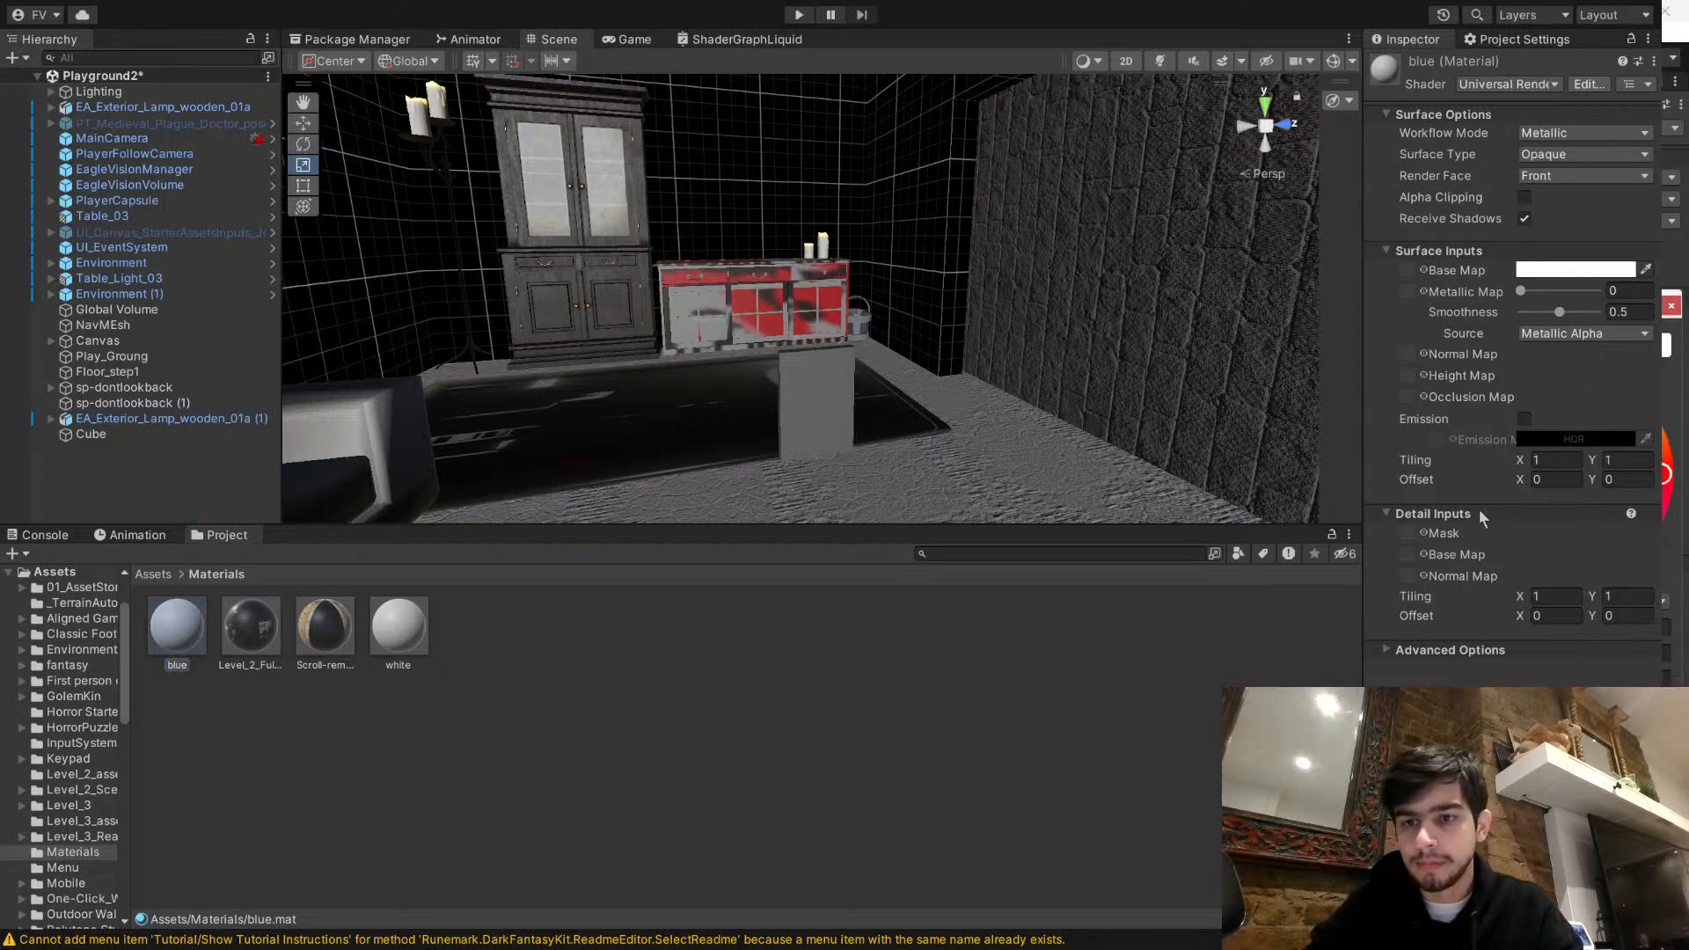
left_click(1600, 370)
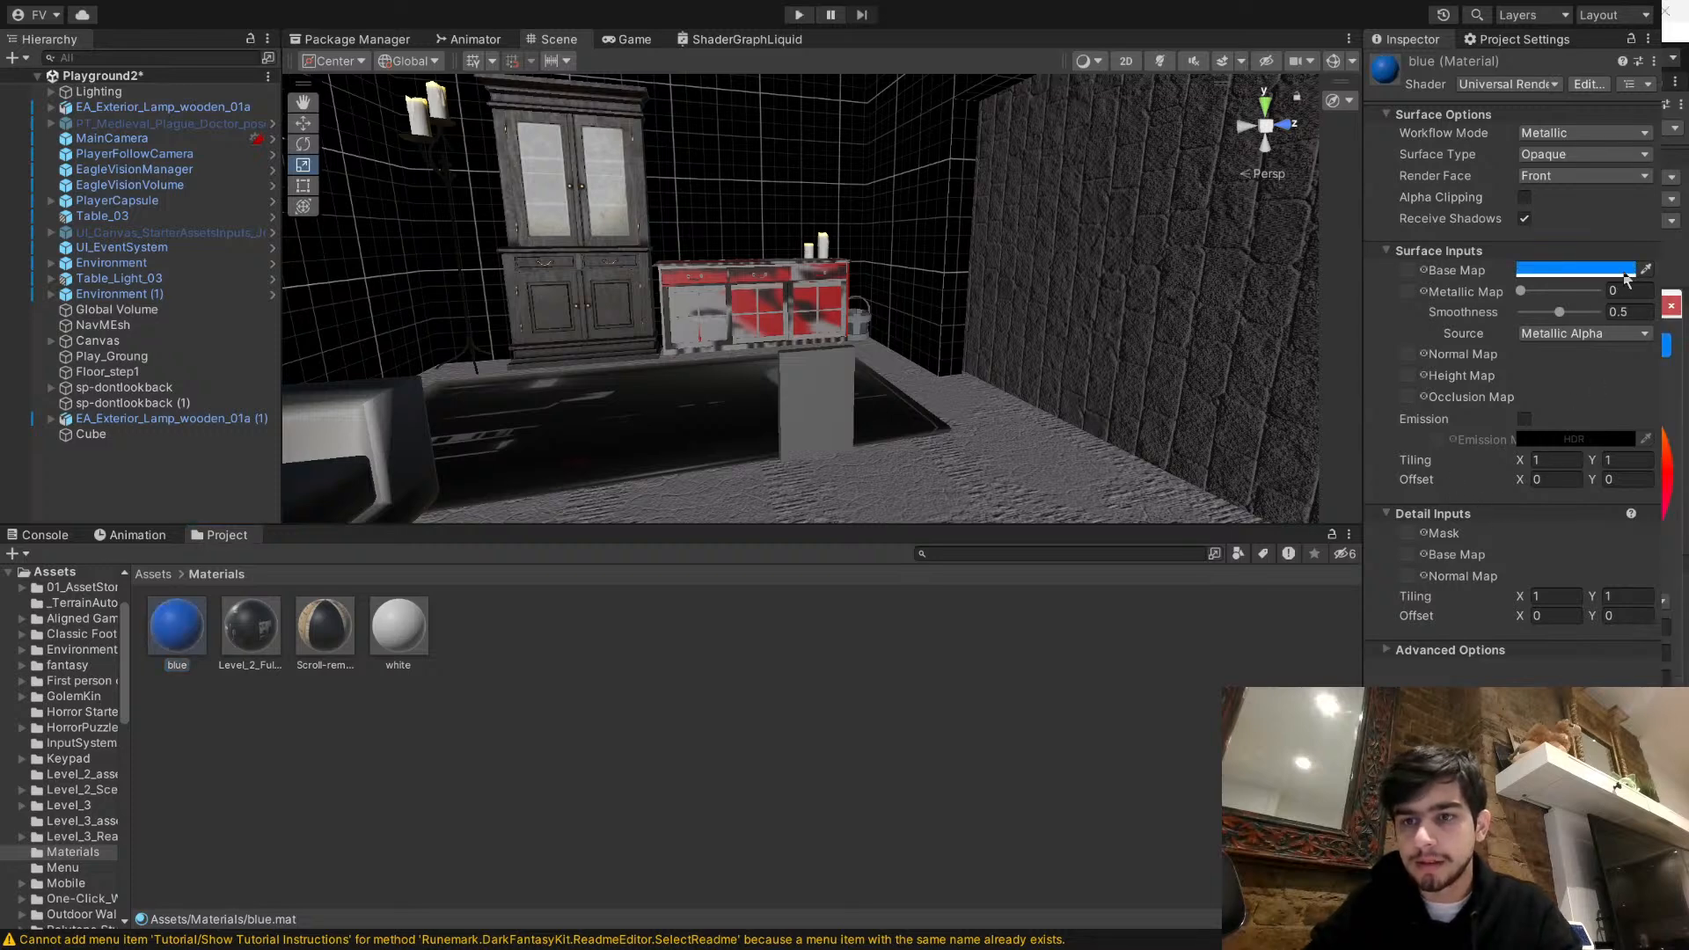
left_click_drag(163, 635, 800, 400)
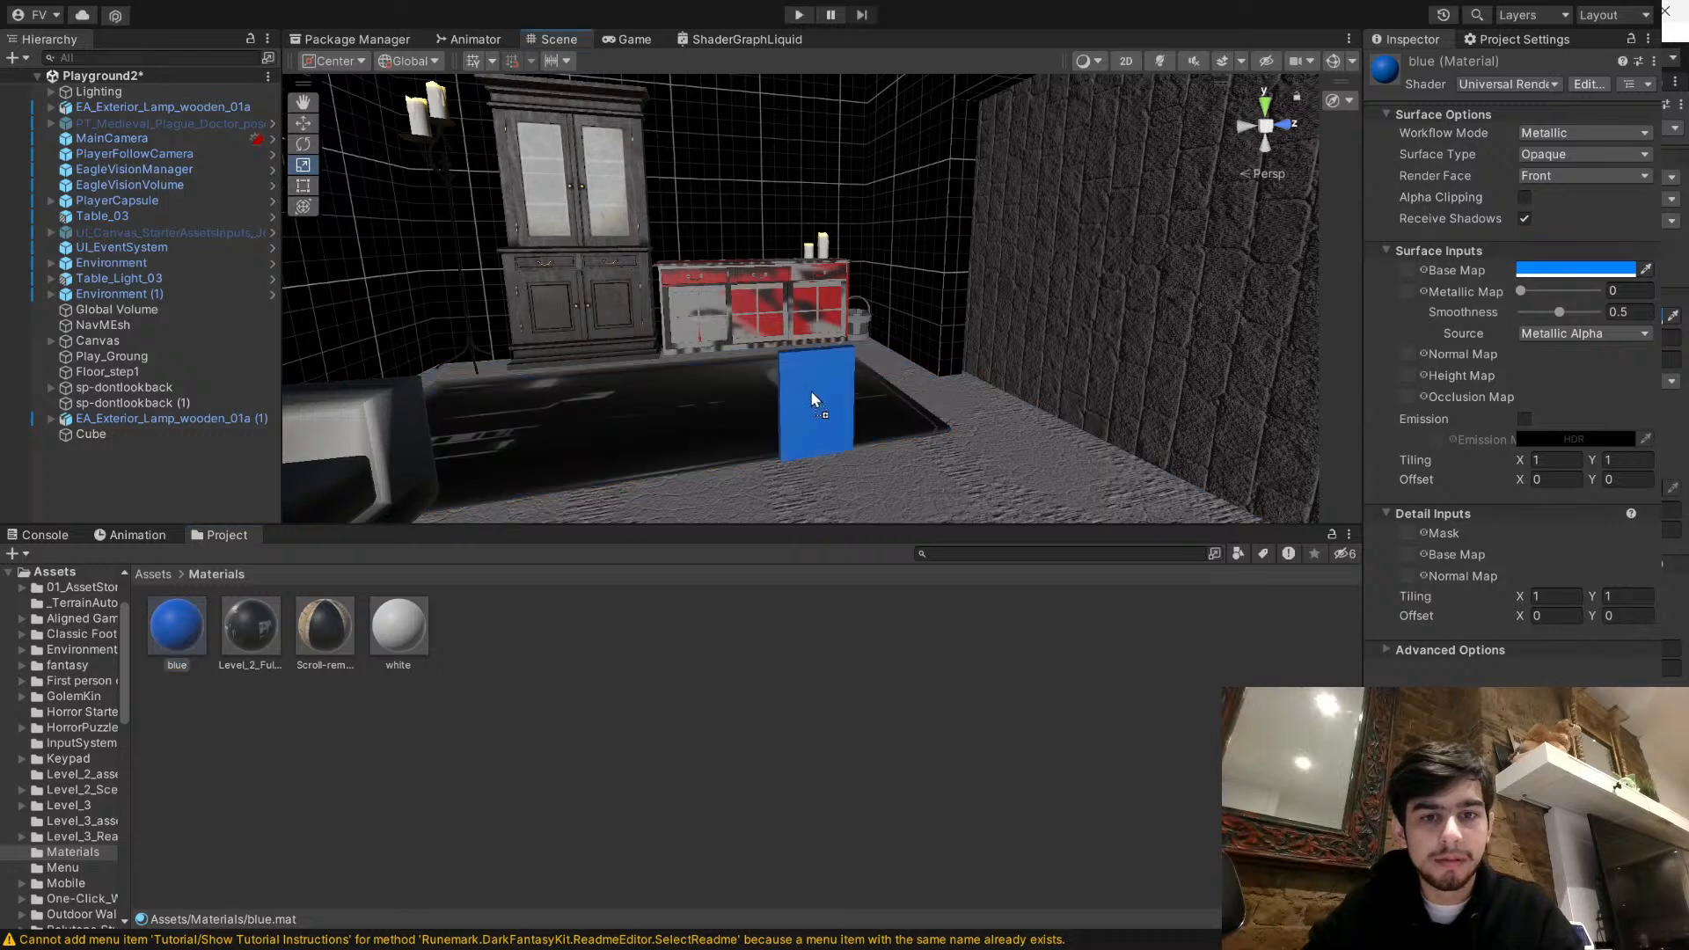
- Enlarge the blue panel to about 0.445 high and 0.306 wide and move it up to the front of the red cabinet
left_click(849, 396)
right_click_drag(832, 365, 957, 417)
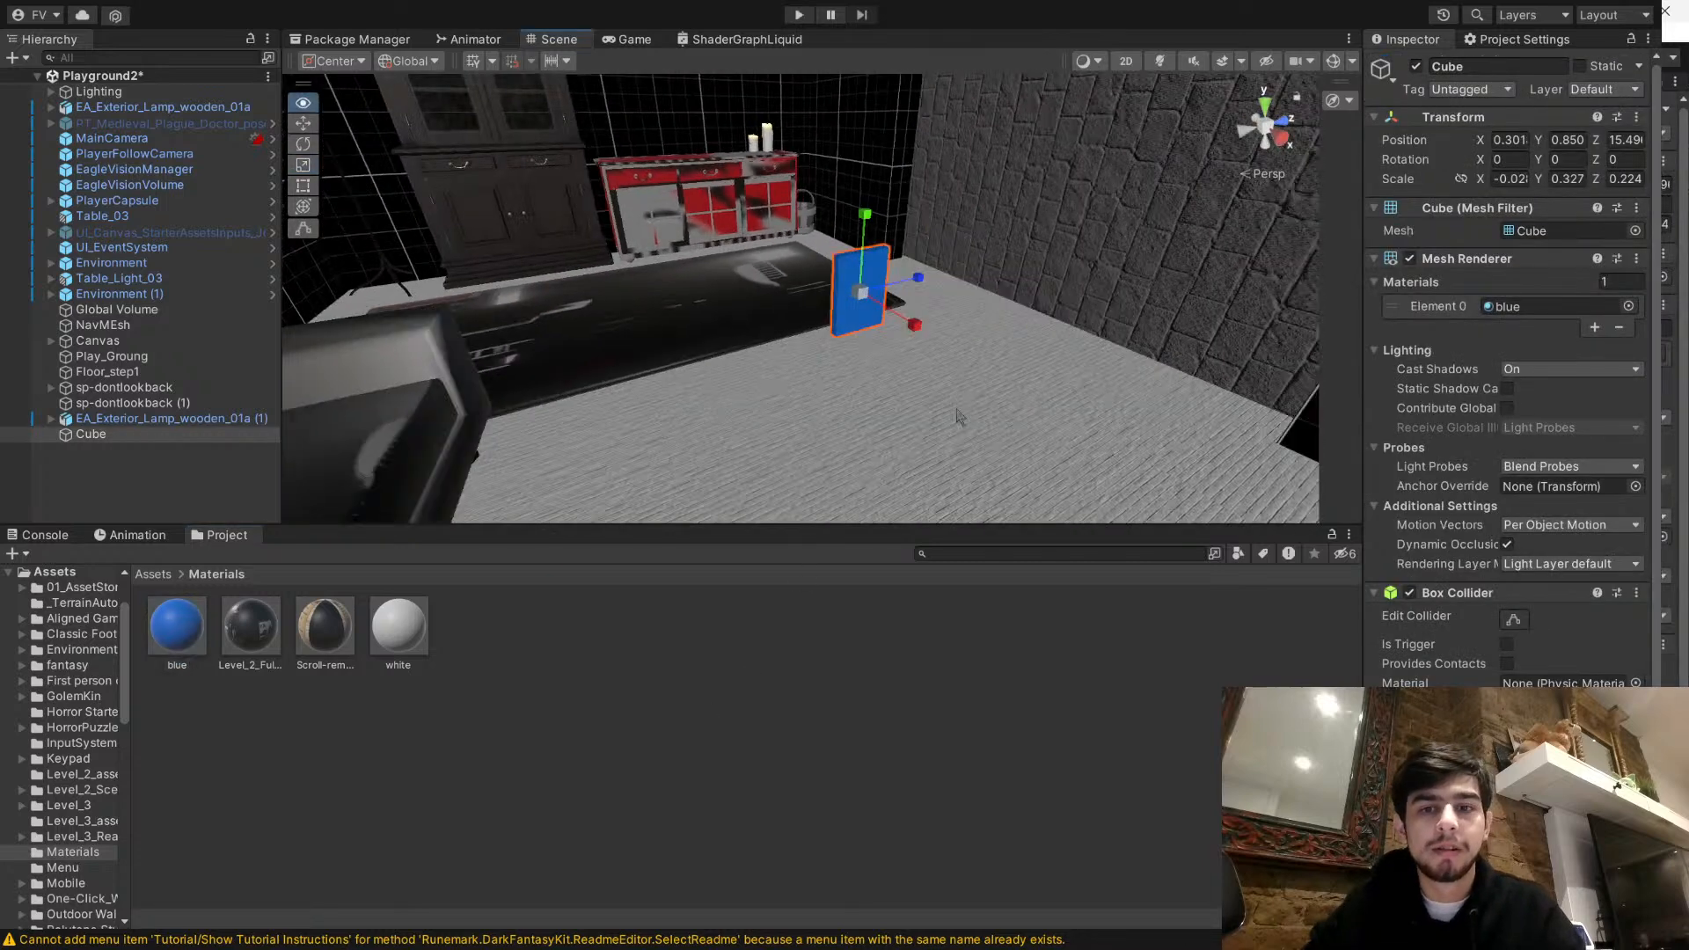
left_click(303, 124)
mouse_move(976, 387)
right_mouse_down()
mouse_move(1233, 324)
mouse_move(967, 361)
right_mouse_up()
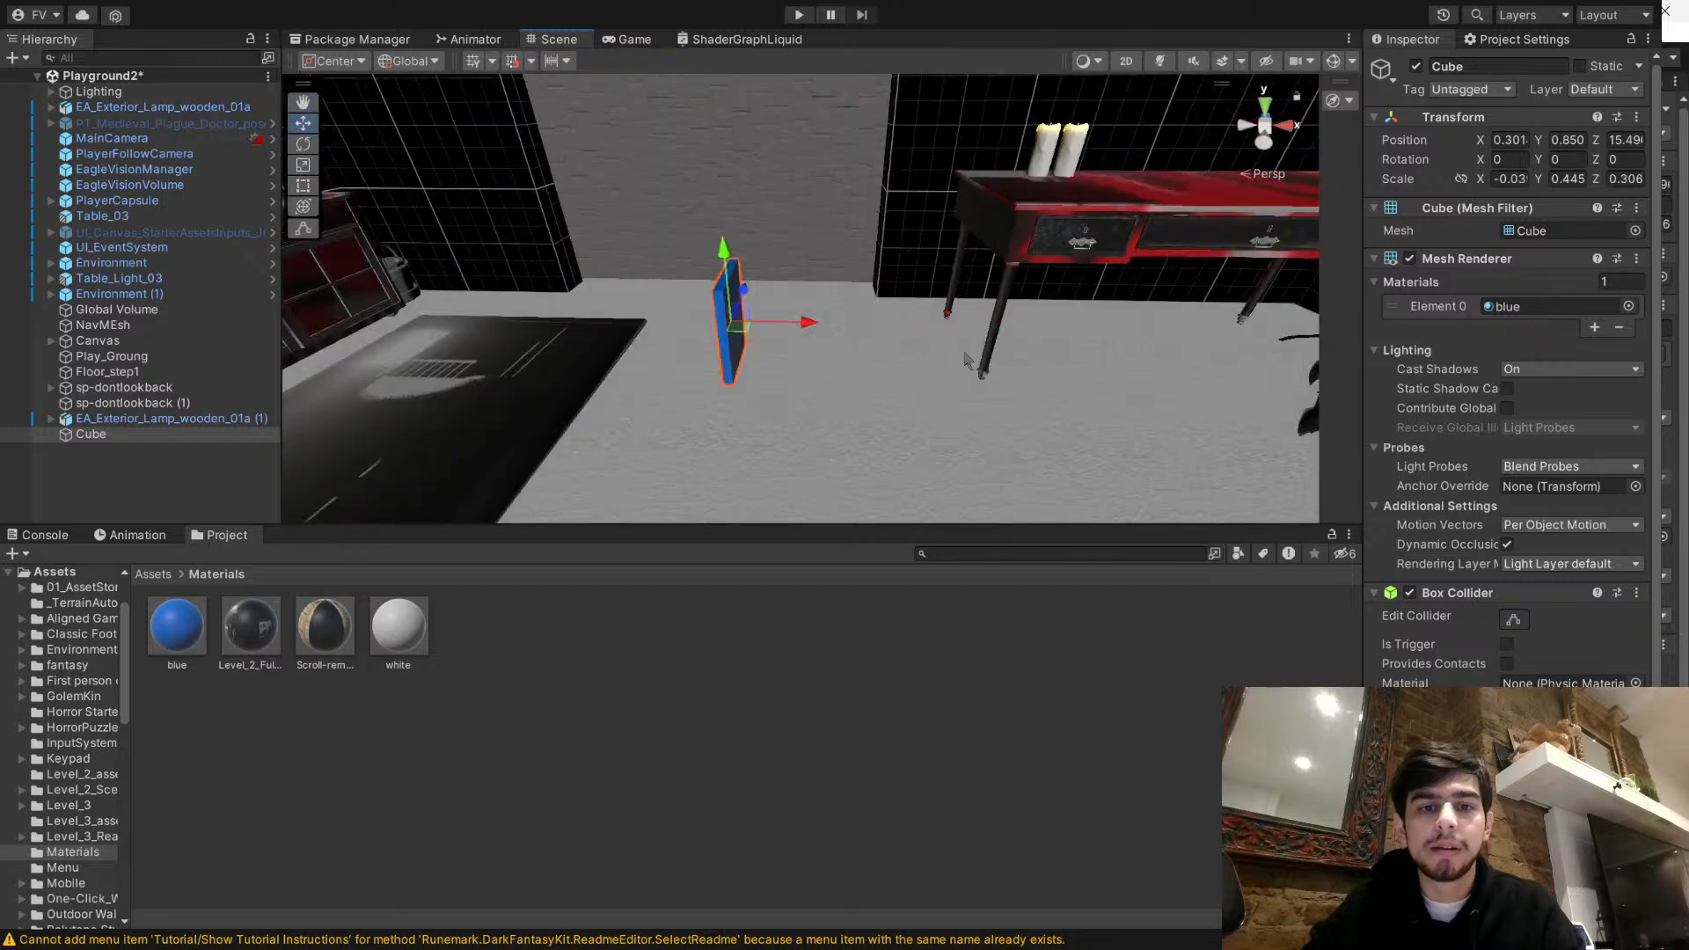
right_click_drag(453, 180, 1009, 242)
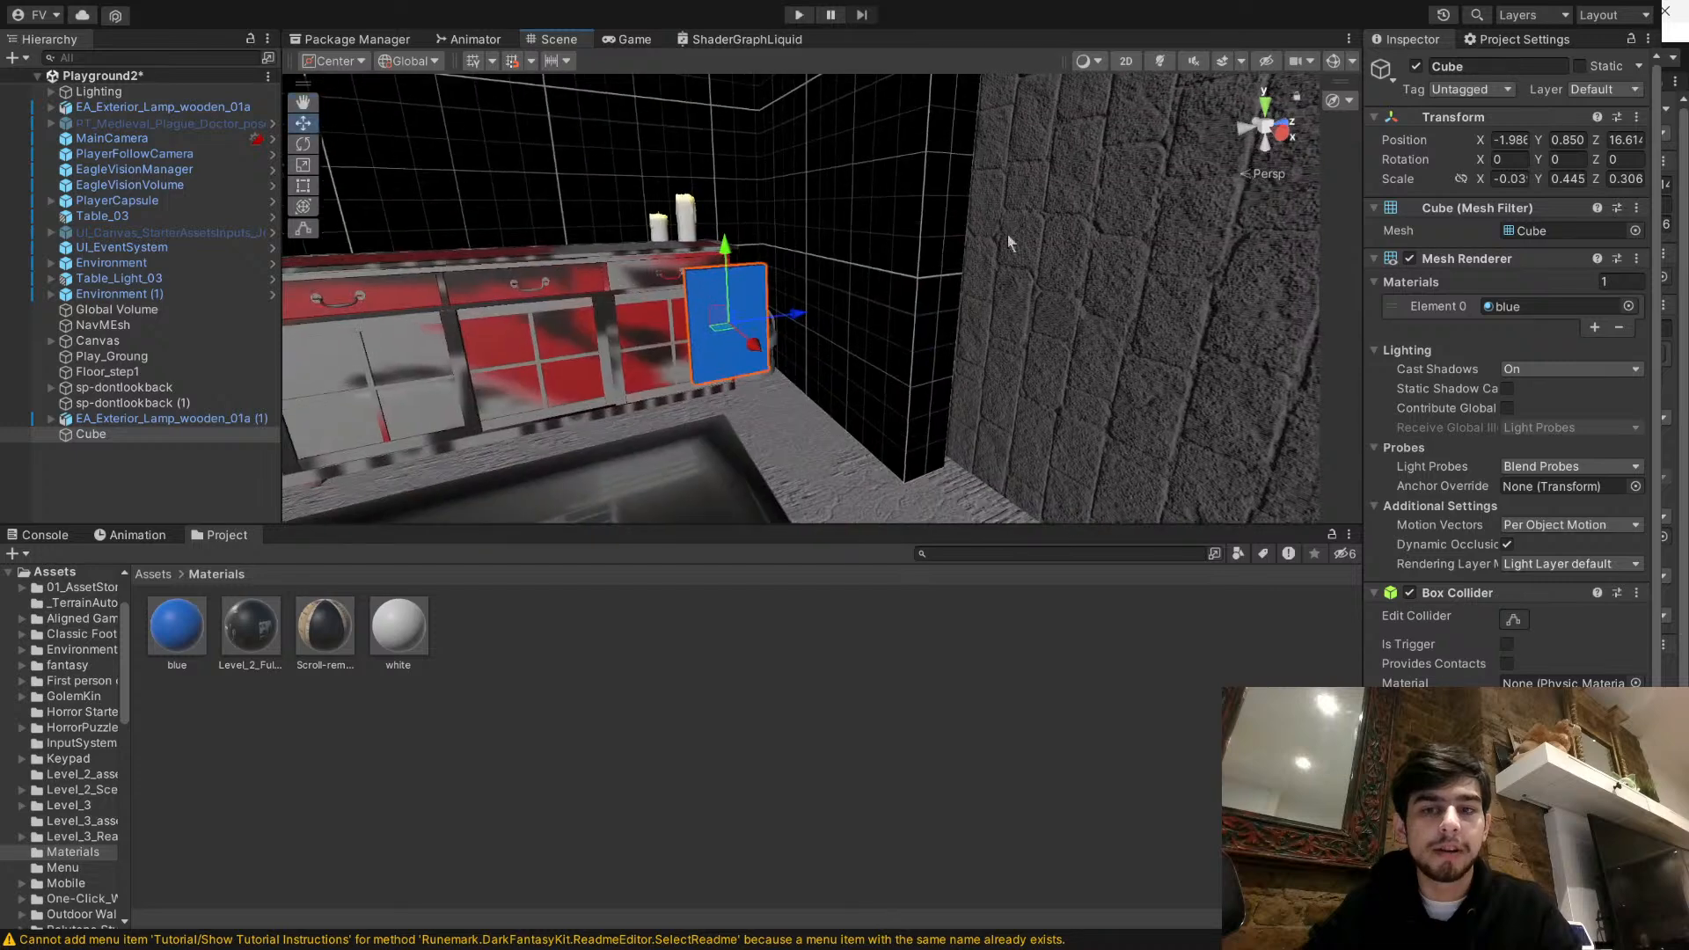
- Rename the cube panel as page 1
left_click(1445, 67)
type("pa")
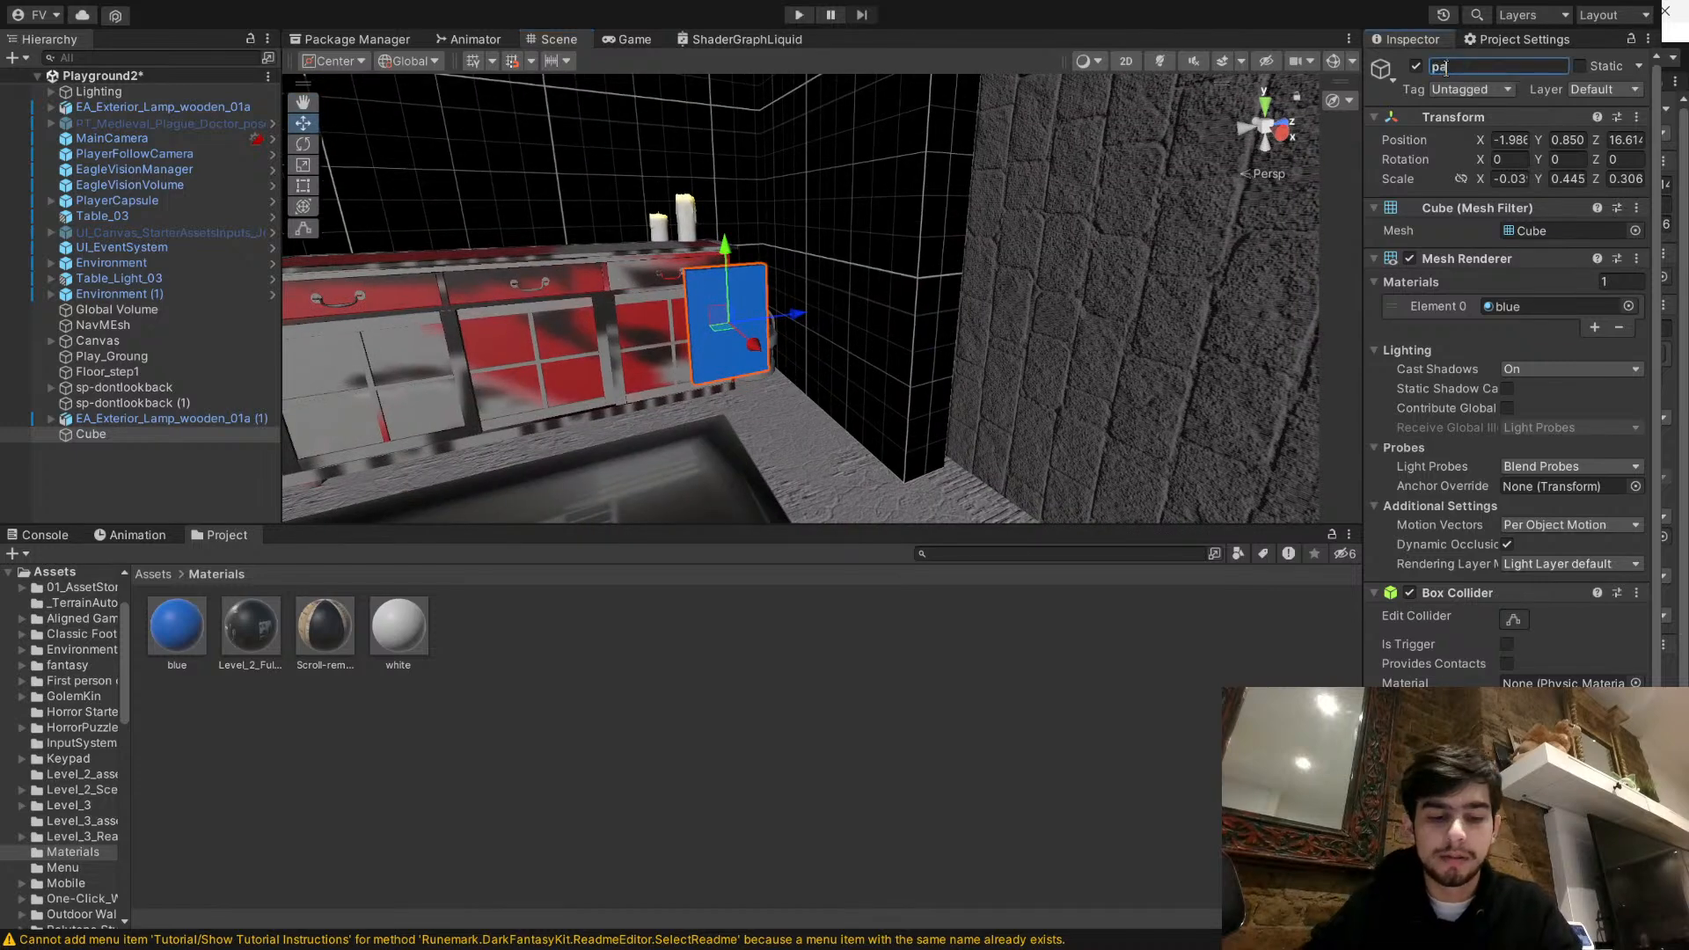
left_click(1012, 711)
- Move the page 1 panel onto the red cabinet's top, to about X -3.117, Y 1.291, Z 15.98
right_click_drag(801, 330, 618, 480)
key("w")
left_click(946, 333)
right_click_drag(934, 339, 1060, 370)
key("w")
left_click_drag(929, 328, 513, 123)
left_click_drag(544, 190, 558, 214)
right_click_drag(811, 249, 889, 250)
- Try tilting the page 1 panel on the cabinet to a rotation of about 8.567, 33.13, 38.88
key("e")
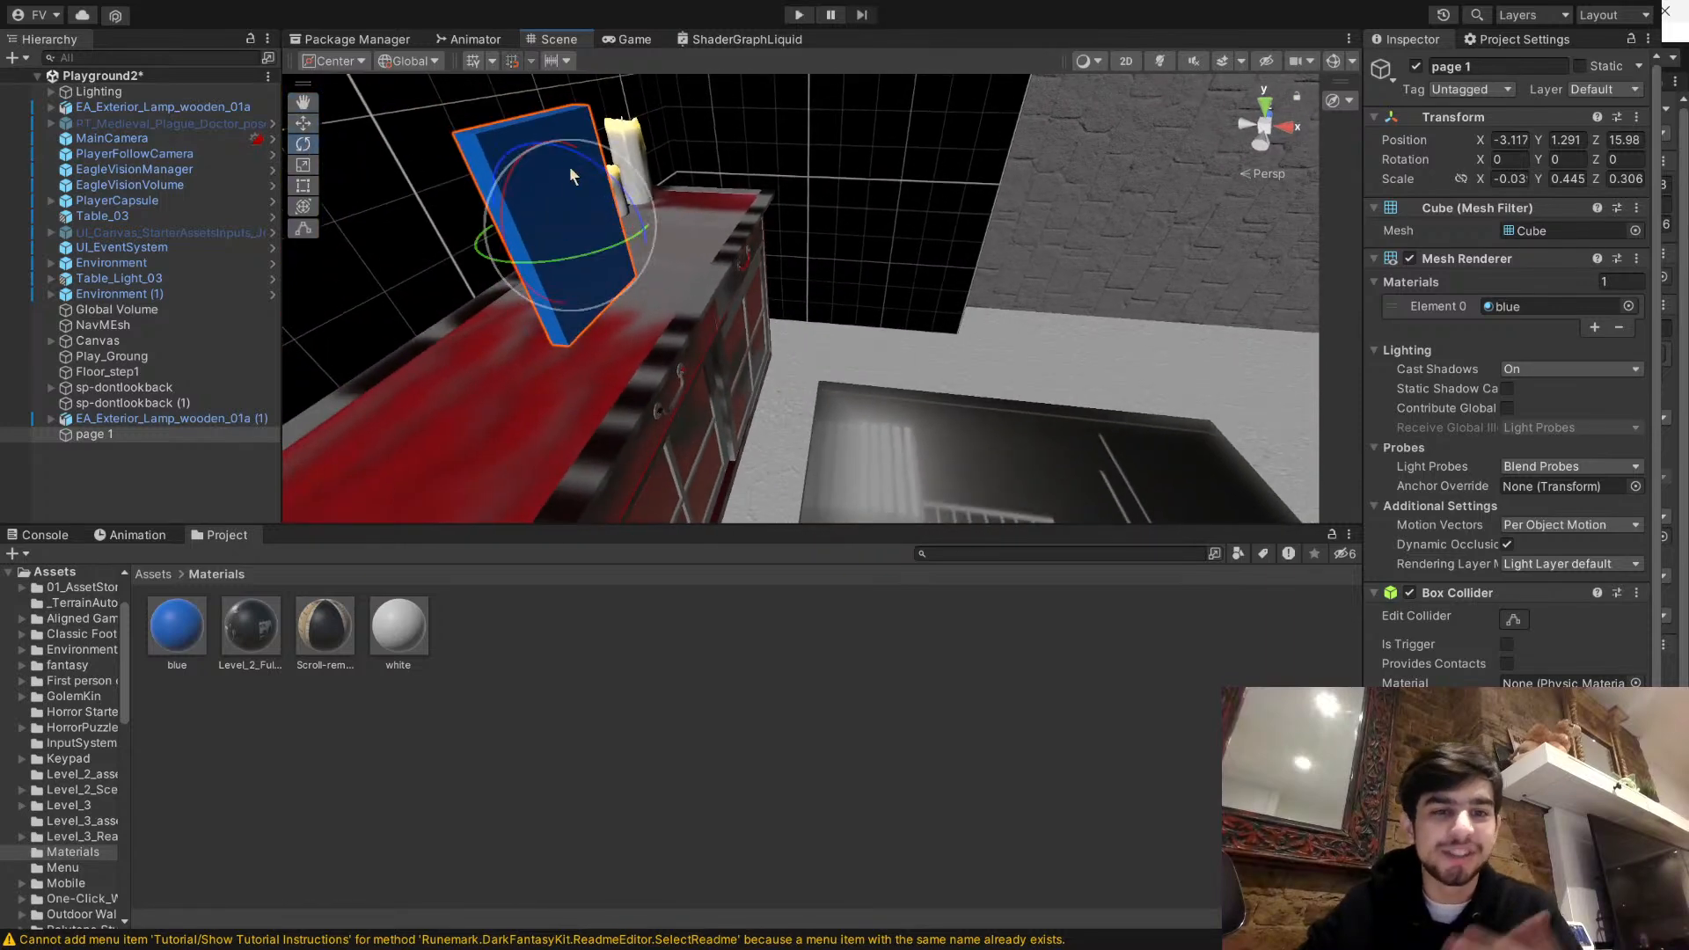
left_click_drag(593, 209, 573, 188)
key("d")
right_click_drag(573, 188, 639, 224)
left_click_drag(642, 219, 658, 171)
right_click_drag(920, 353, 779, 294)
left_click(852, 371)
key("s")
left_click(779, 292)
scroll(1443, 668, "down", 1)
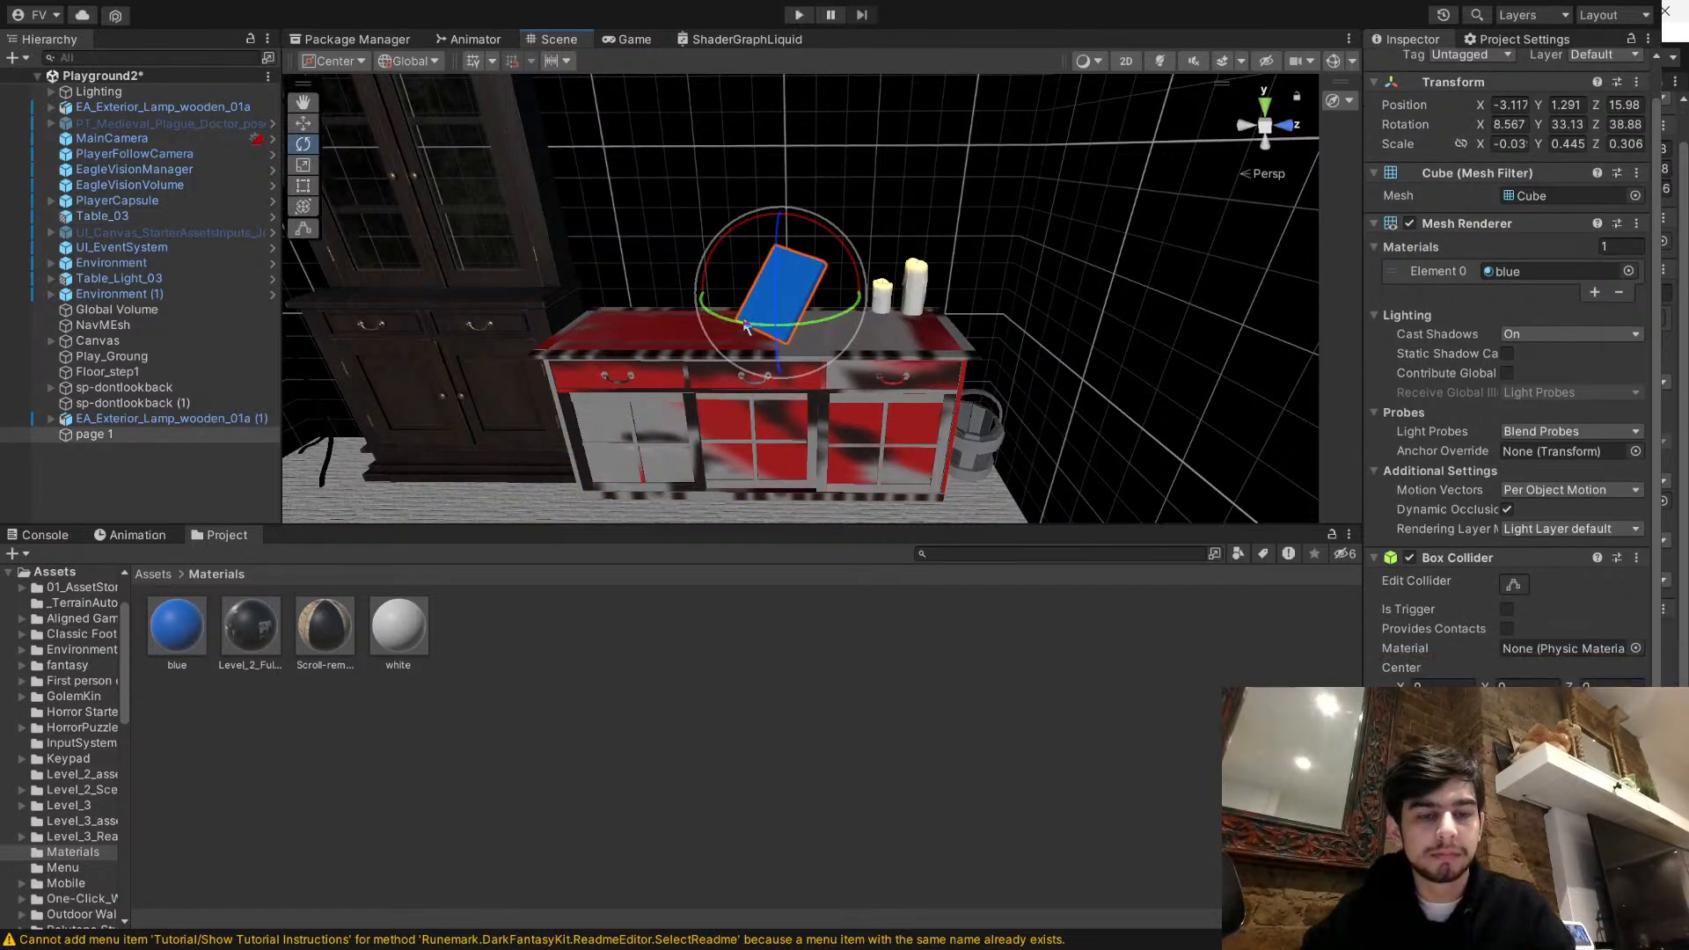
- Inspect the Box Collider settings of the page 1 object
left_click(176, 471)
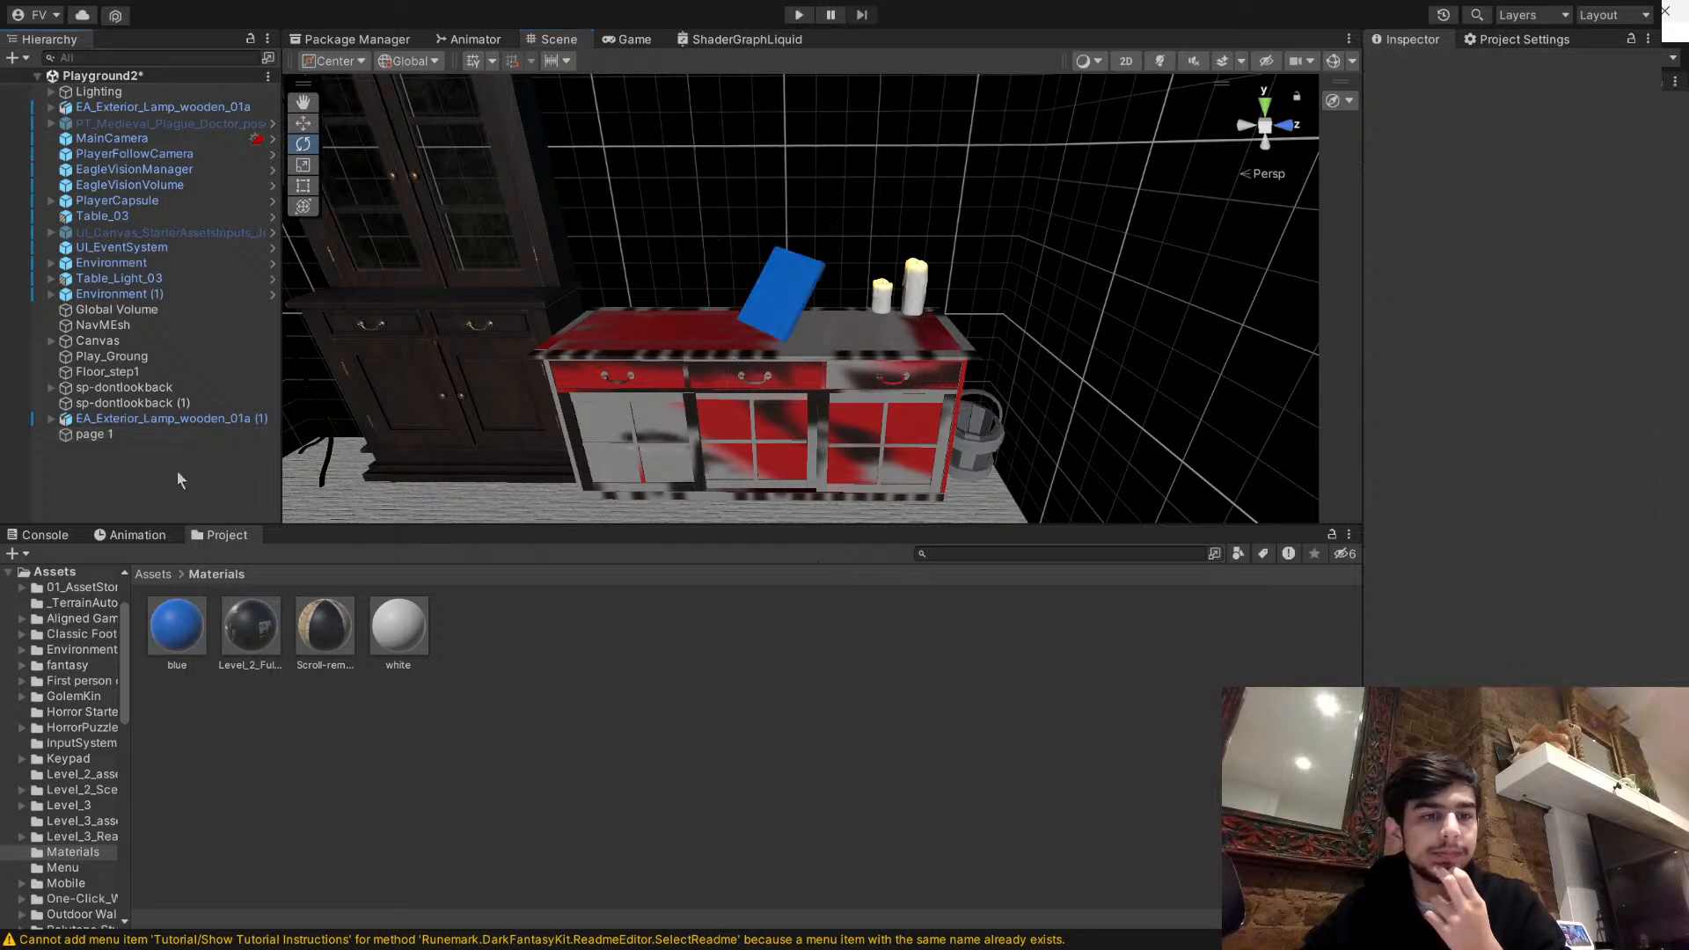
left_click(114, 435)
scroll(1563, 537, "down", 1)
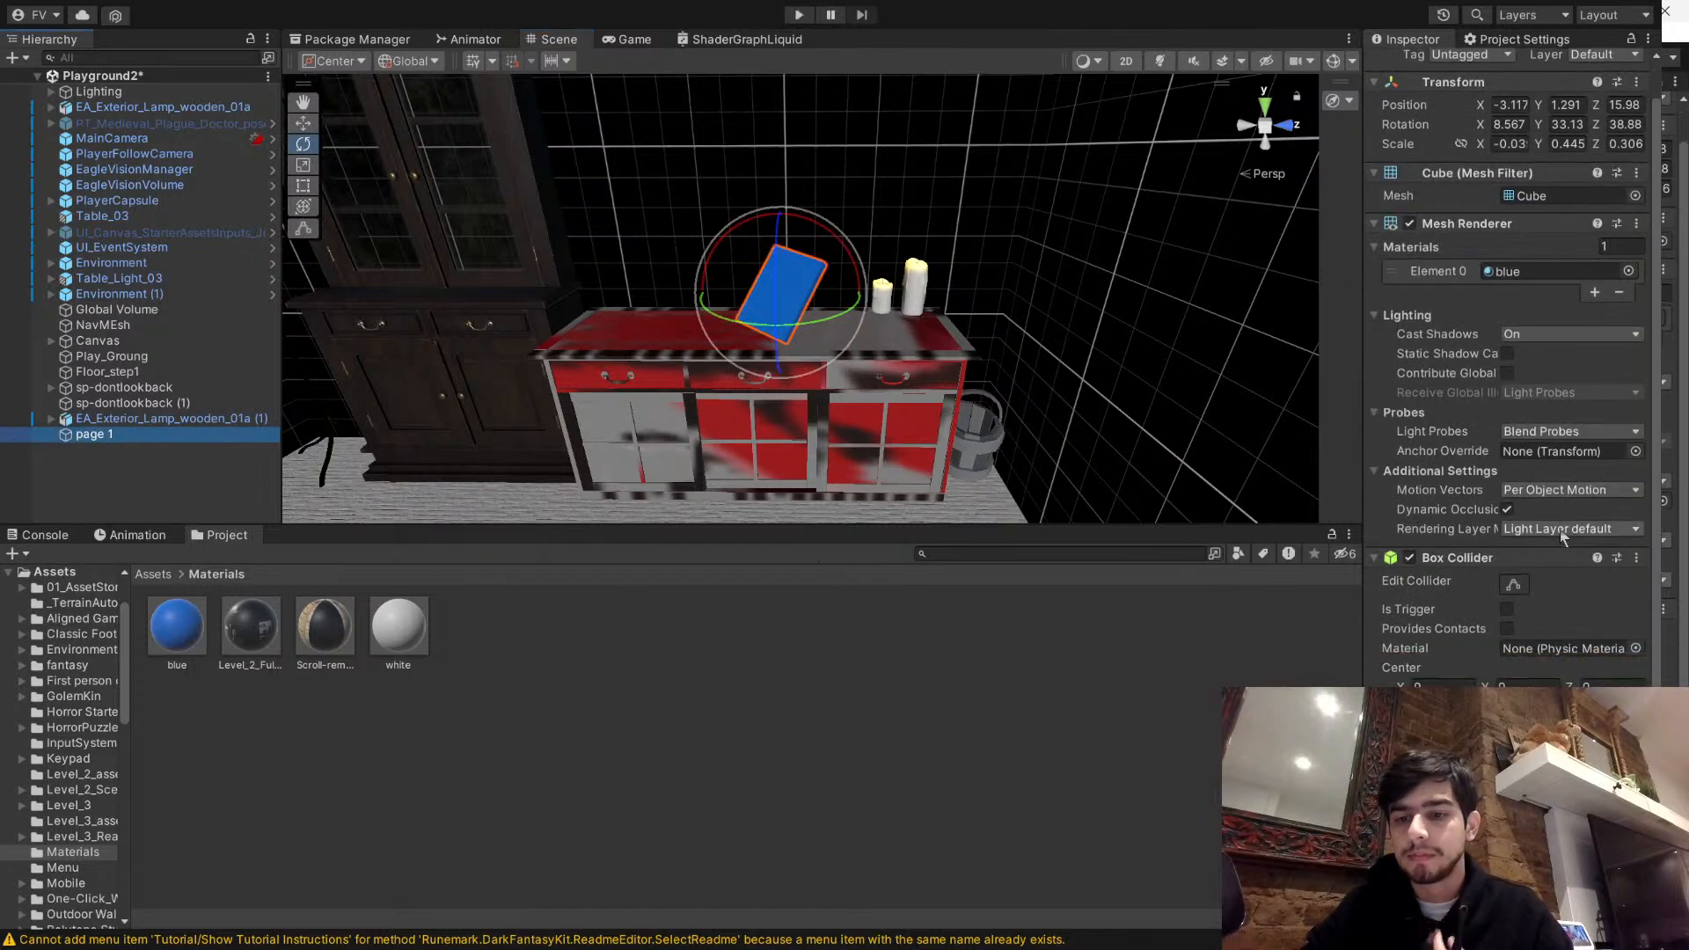
left_click(1514, 585)
left_click(1120, 695)
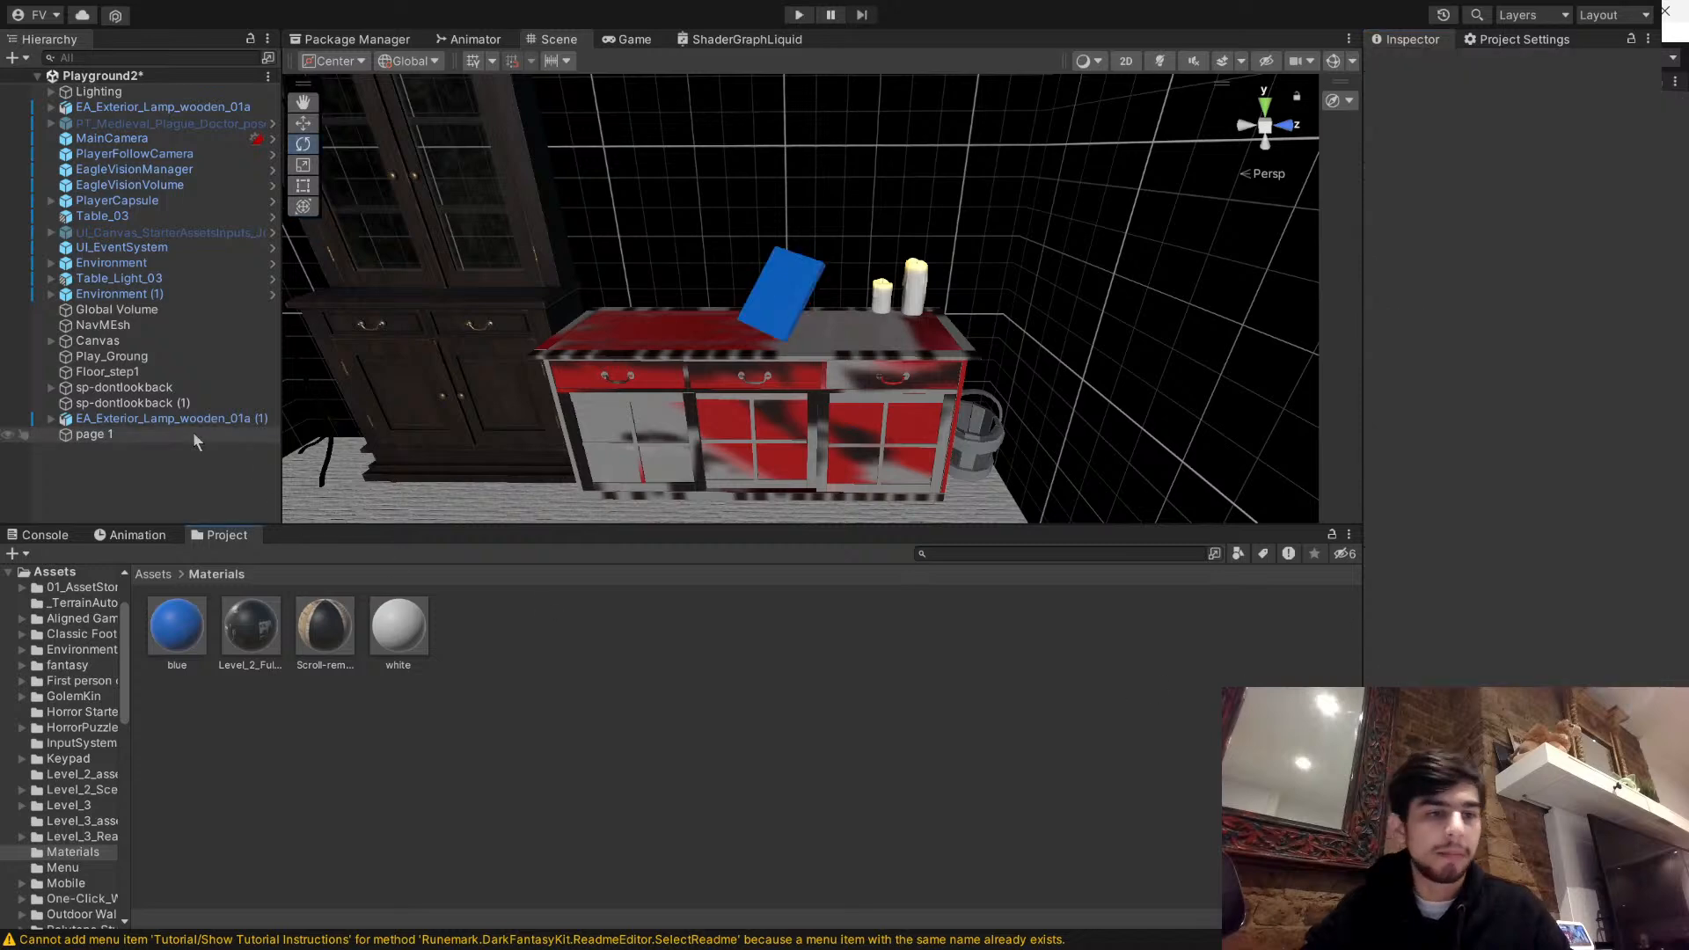
left_click(193, 437)
left_click(178, 475)
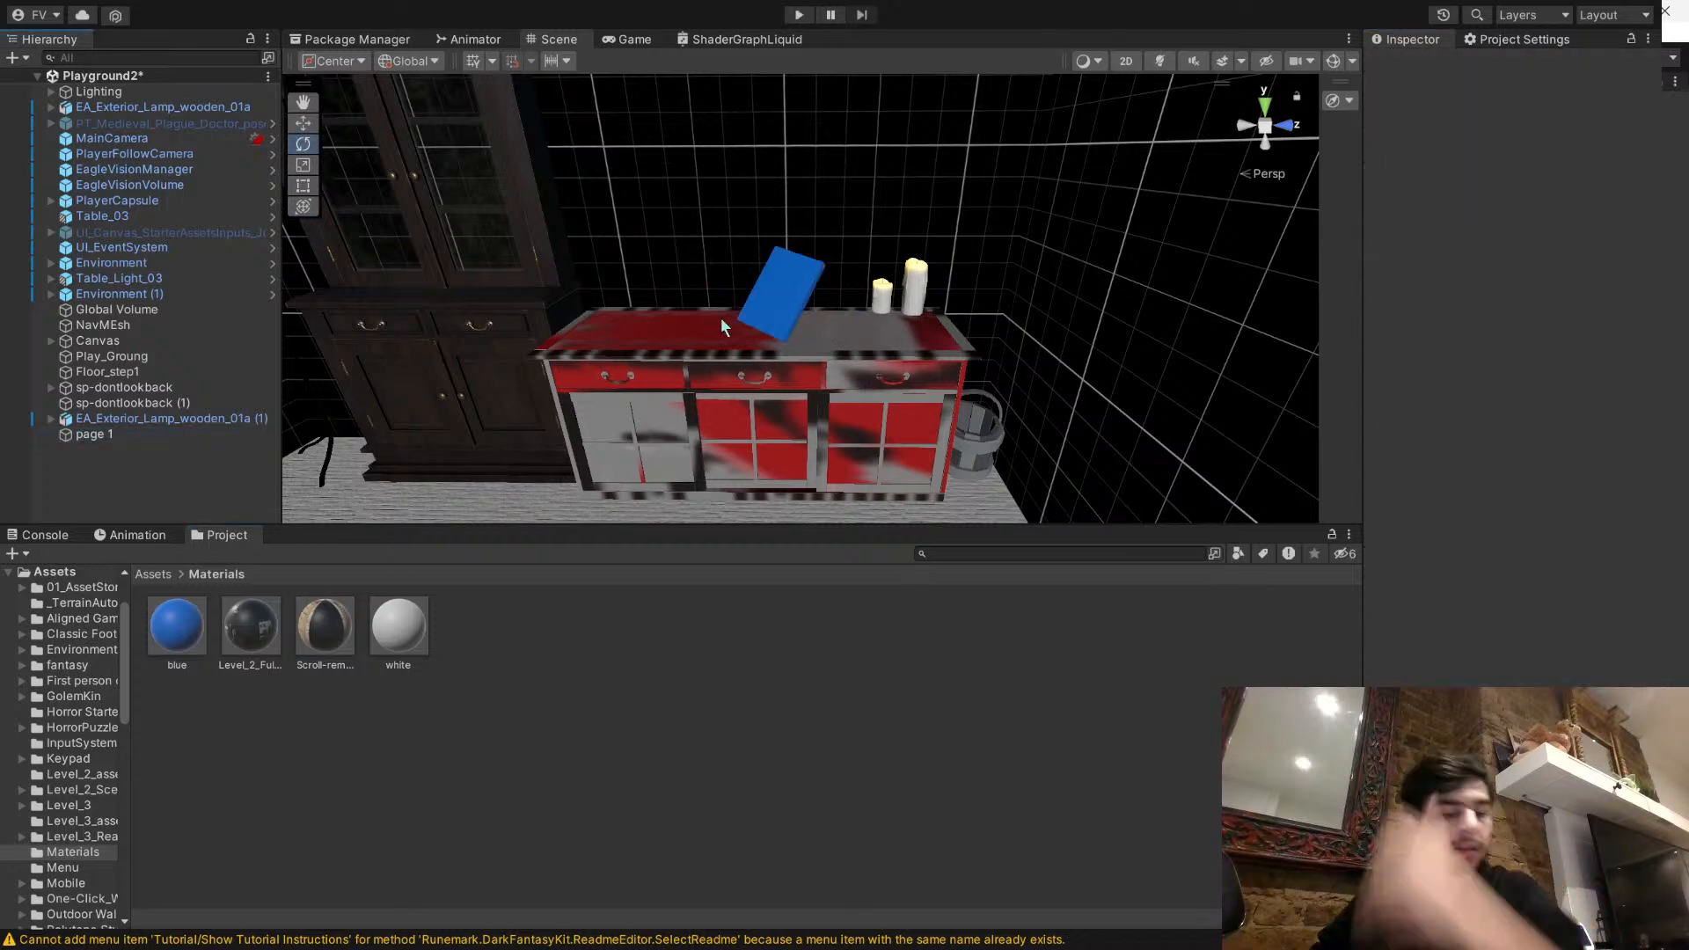
- Undo the rotation and the last moves of the page 1 panel
left_click(797, 313)
key("ctrl+z")
key("ctrl+z")
key("ctrl+z")
key("ctrl+z")
key("ctrl+z")
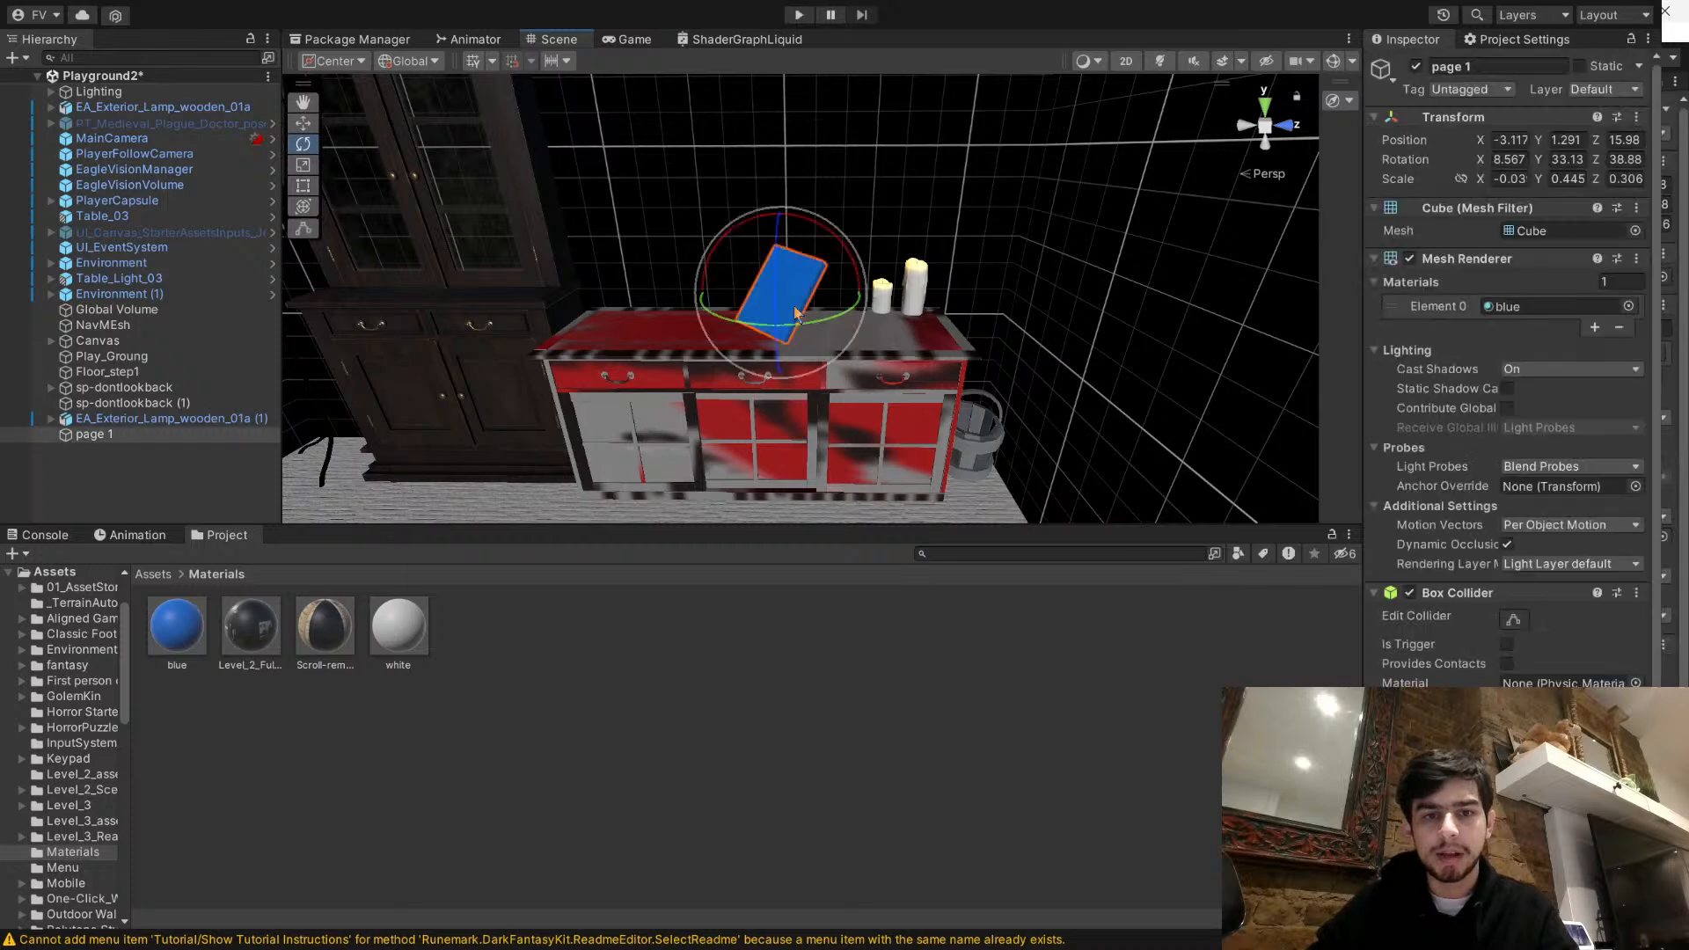
key("ctrl+z")
key("ctrl+z")
key("ctrl+z")
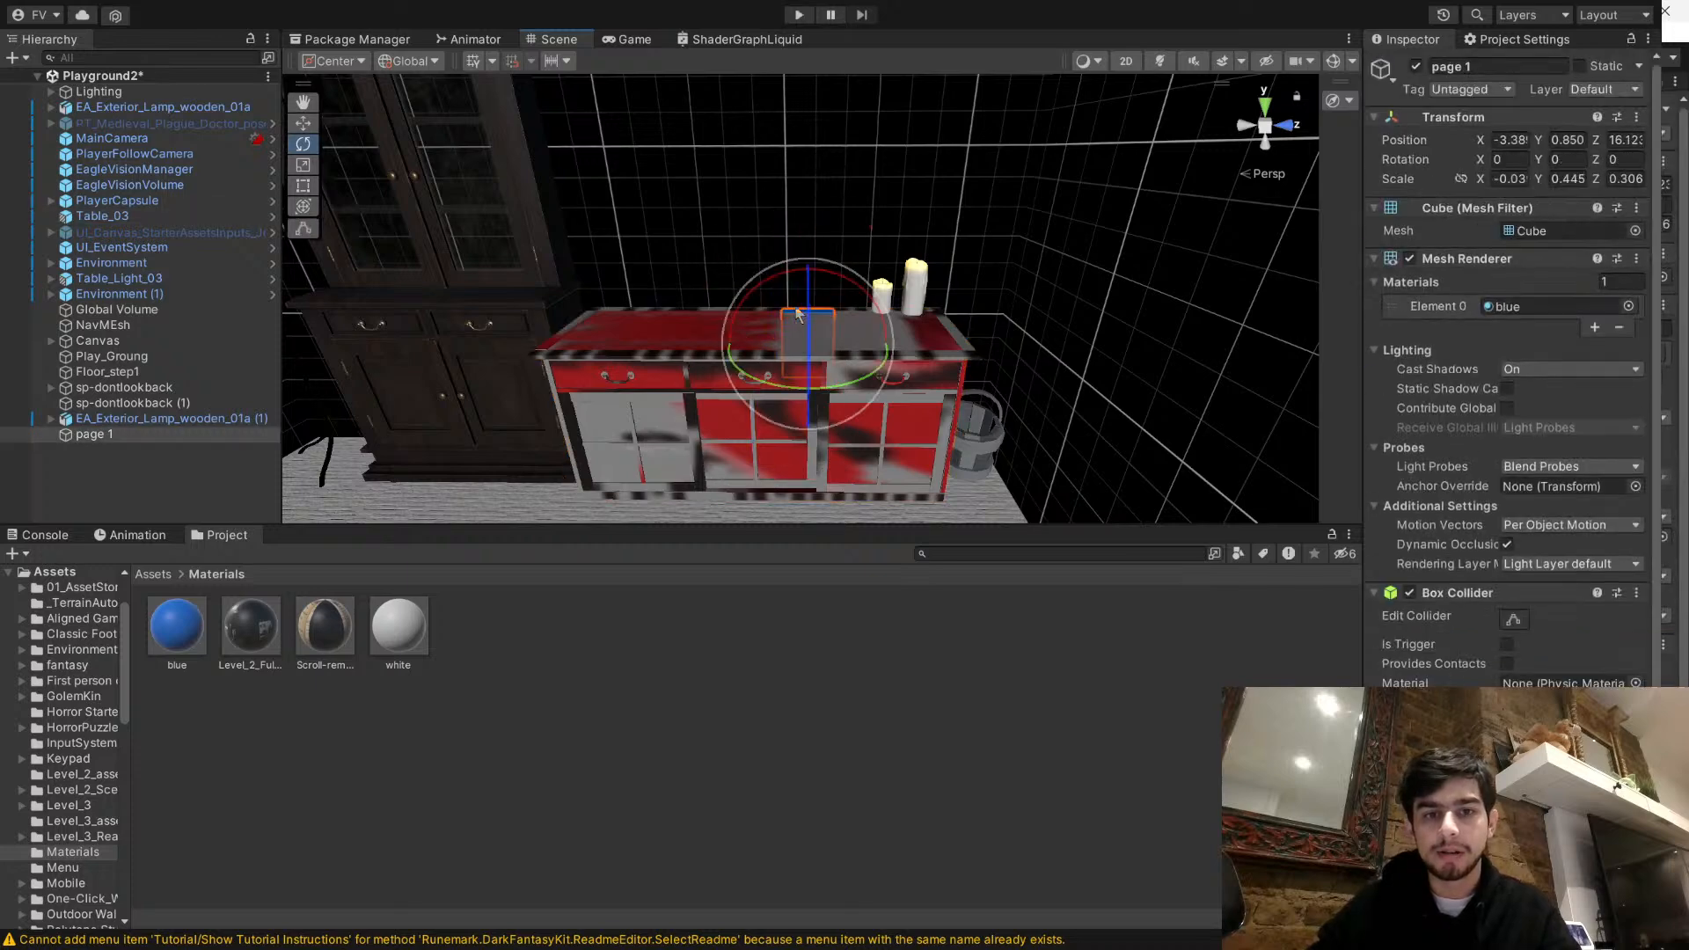
- Place the upright page 1 panel on top of the red cabinet beside the candles, at a height of about Y 1.35
left_click(305, 126)
left_click_drag(975, 294, 1186, 376, "alt")
left_click_drag(678, 387, 607, 264)
right_click_drag(608, 263, 609, 263)
key("s")
key("d")
- Add a second Box Collider to page 1 and enable Is Trigger on it
scroll(1434, 554, "down", 1)
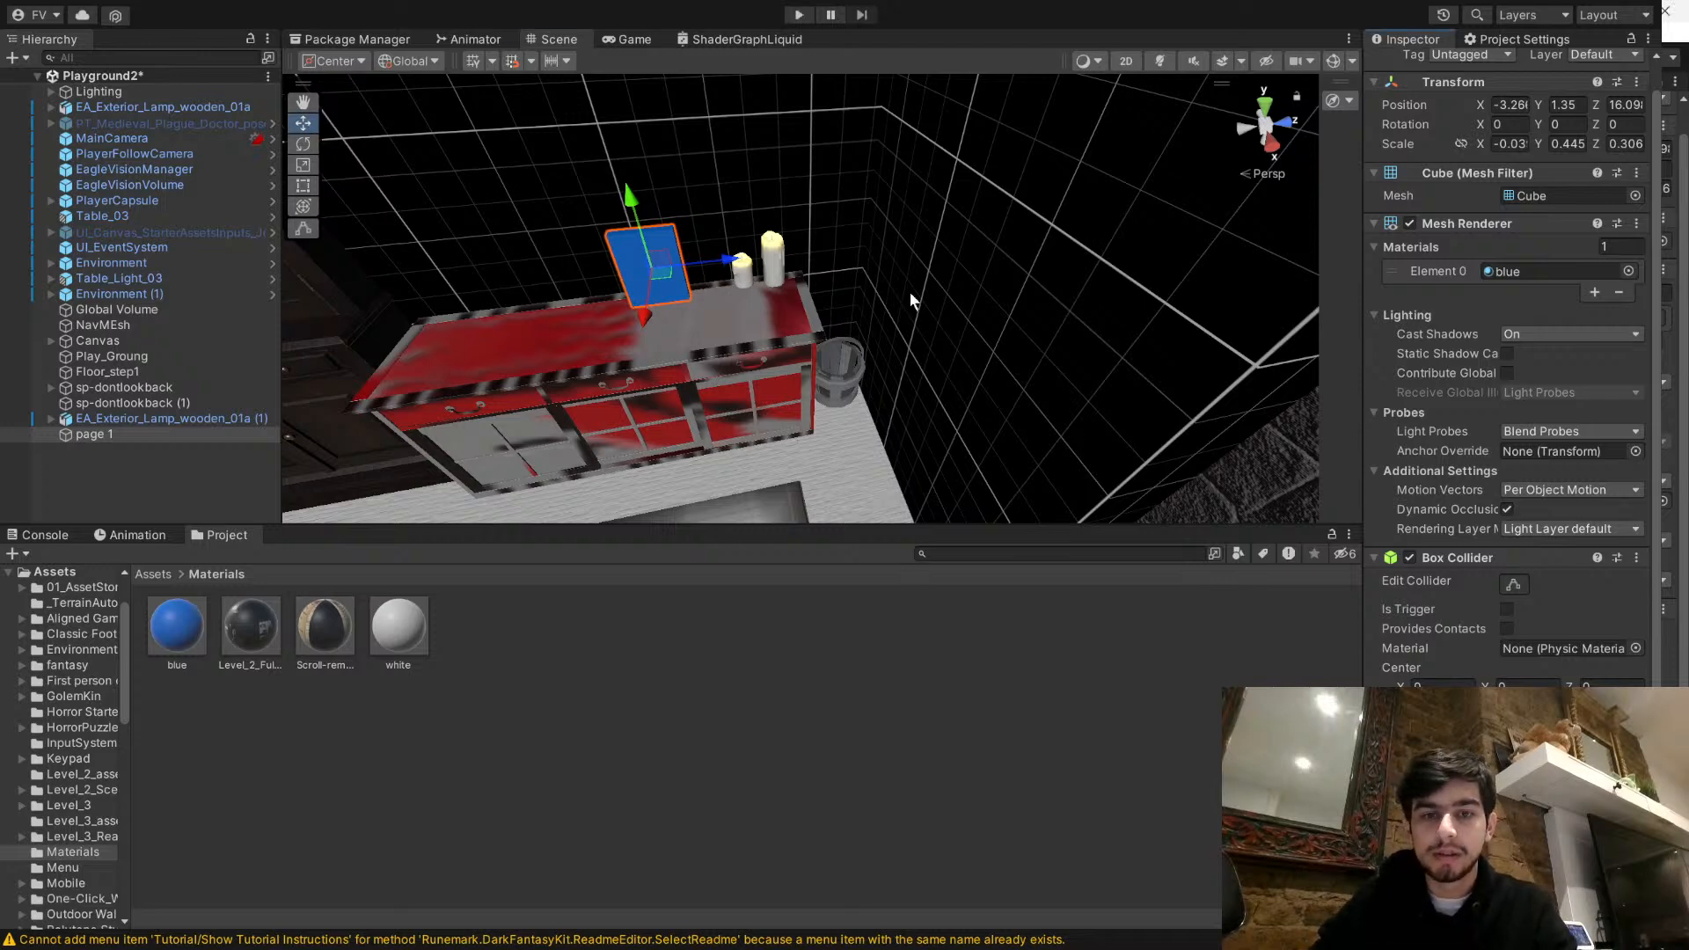
scroll(1498, 683, "down", 4)
left_click(1506, 609)
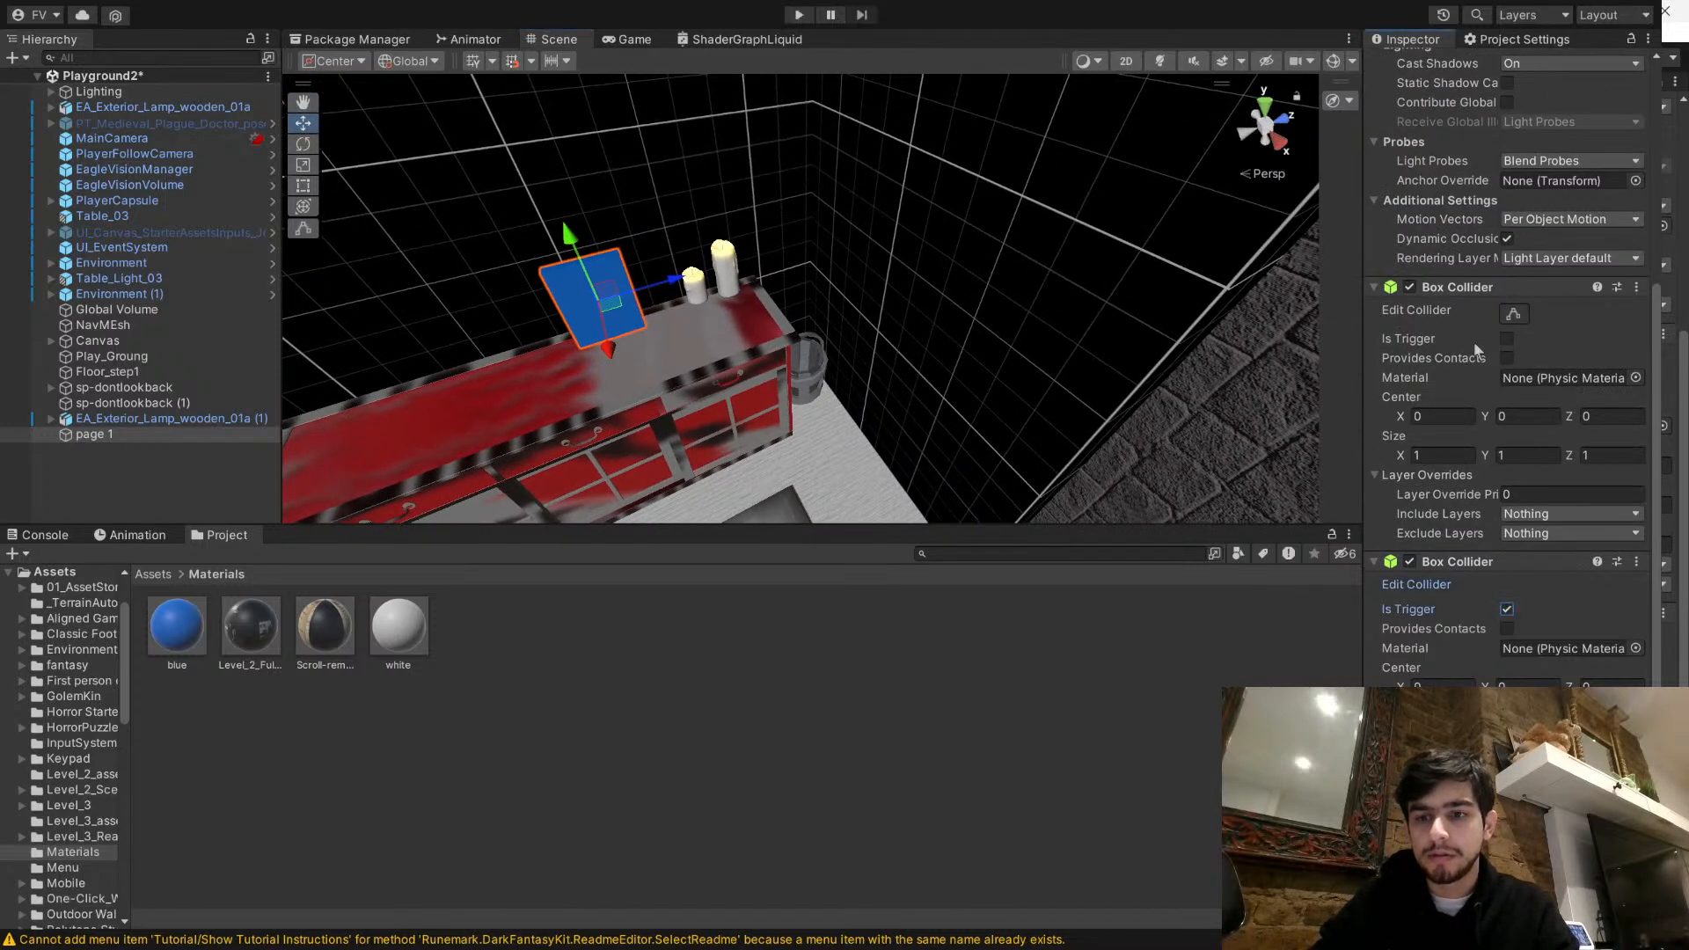
- Edit the page's colliders in the scene and stretch the trigger Box Collider outward beyond the panel's faces
left_click(1513, 315)
key("f")
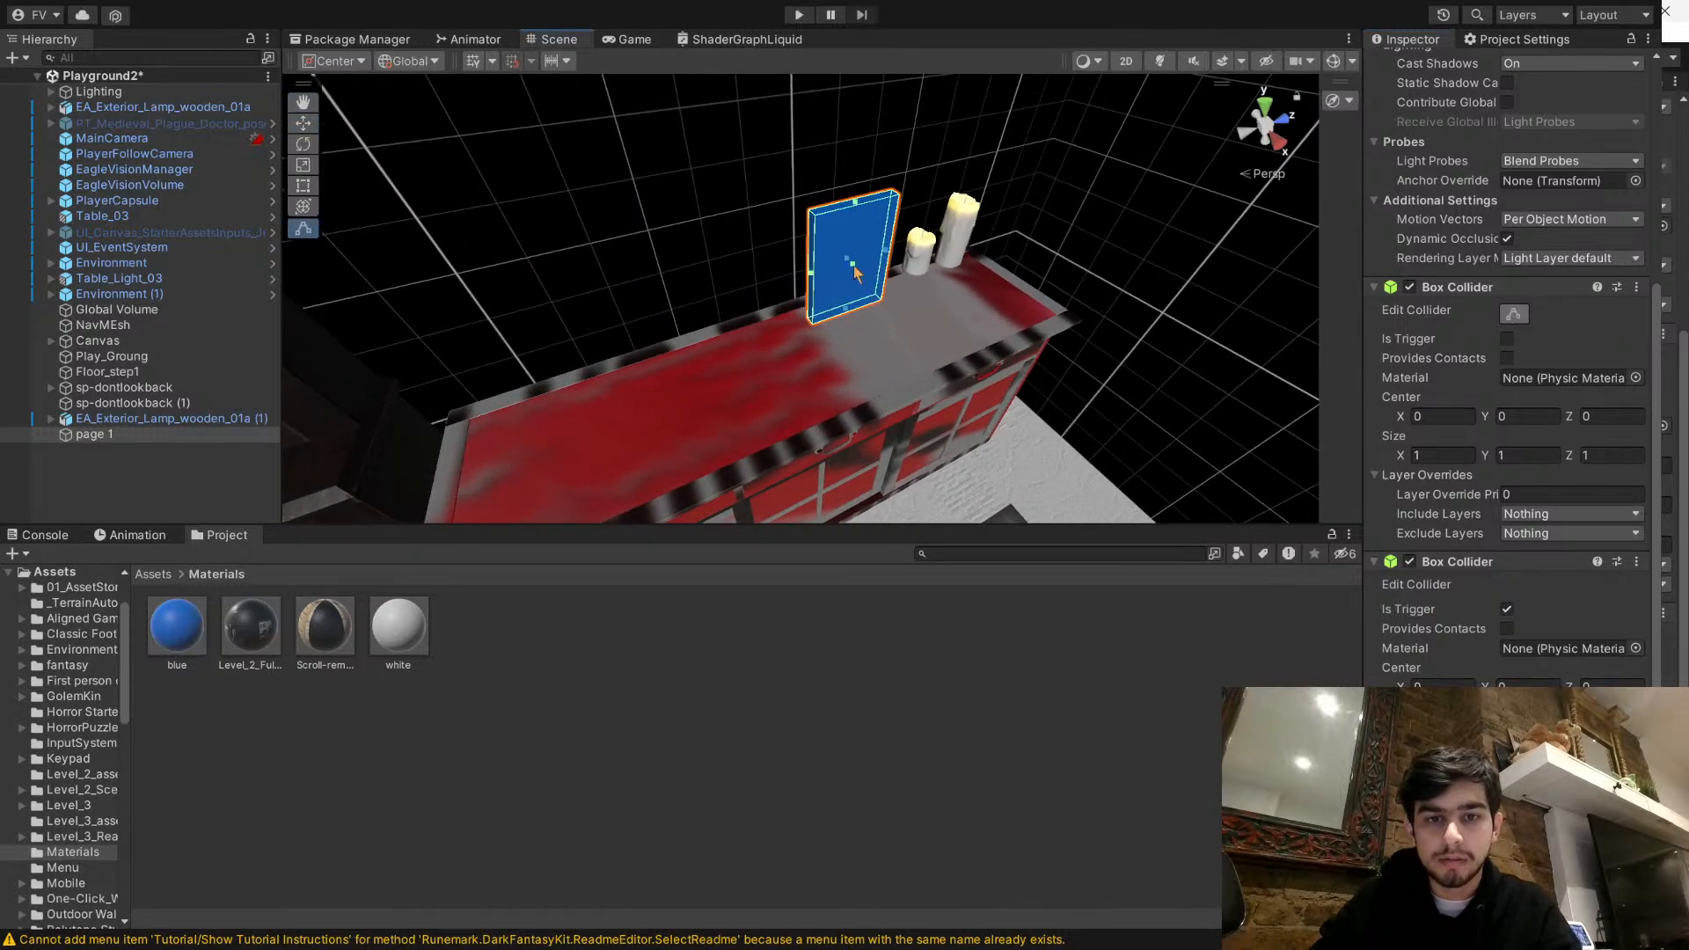
left_click_drag(850, 277, 635, 272, "alt")
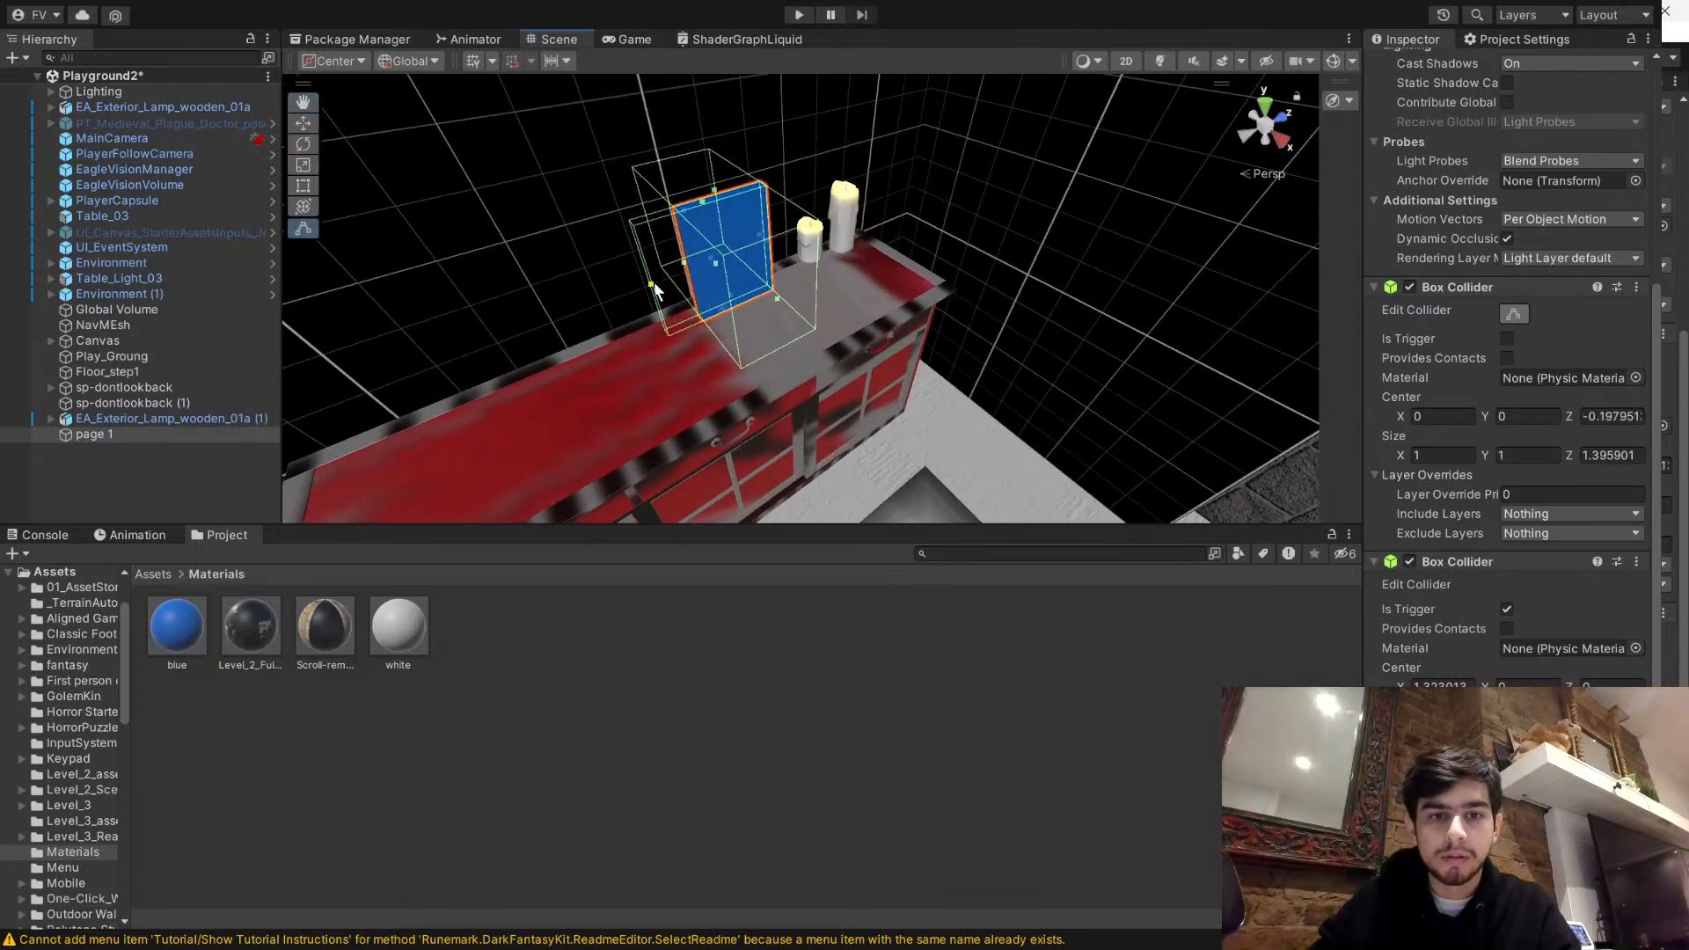
left_click_drag(683, 266, 618, 286)
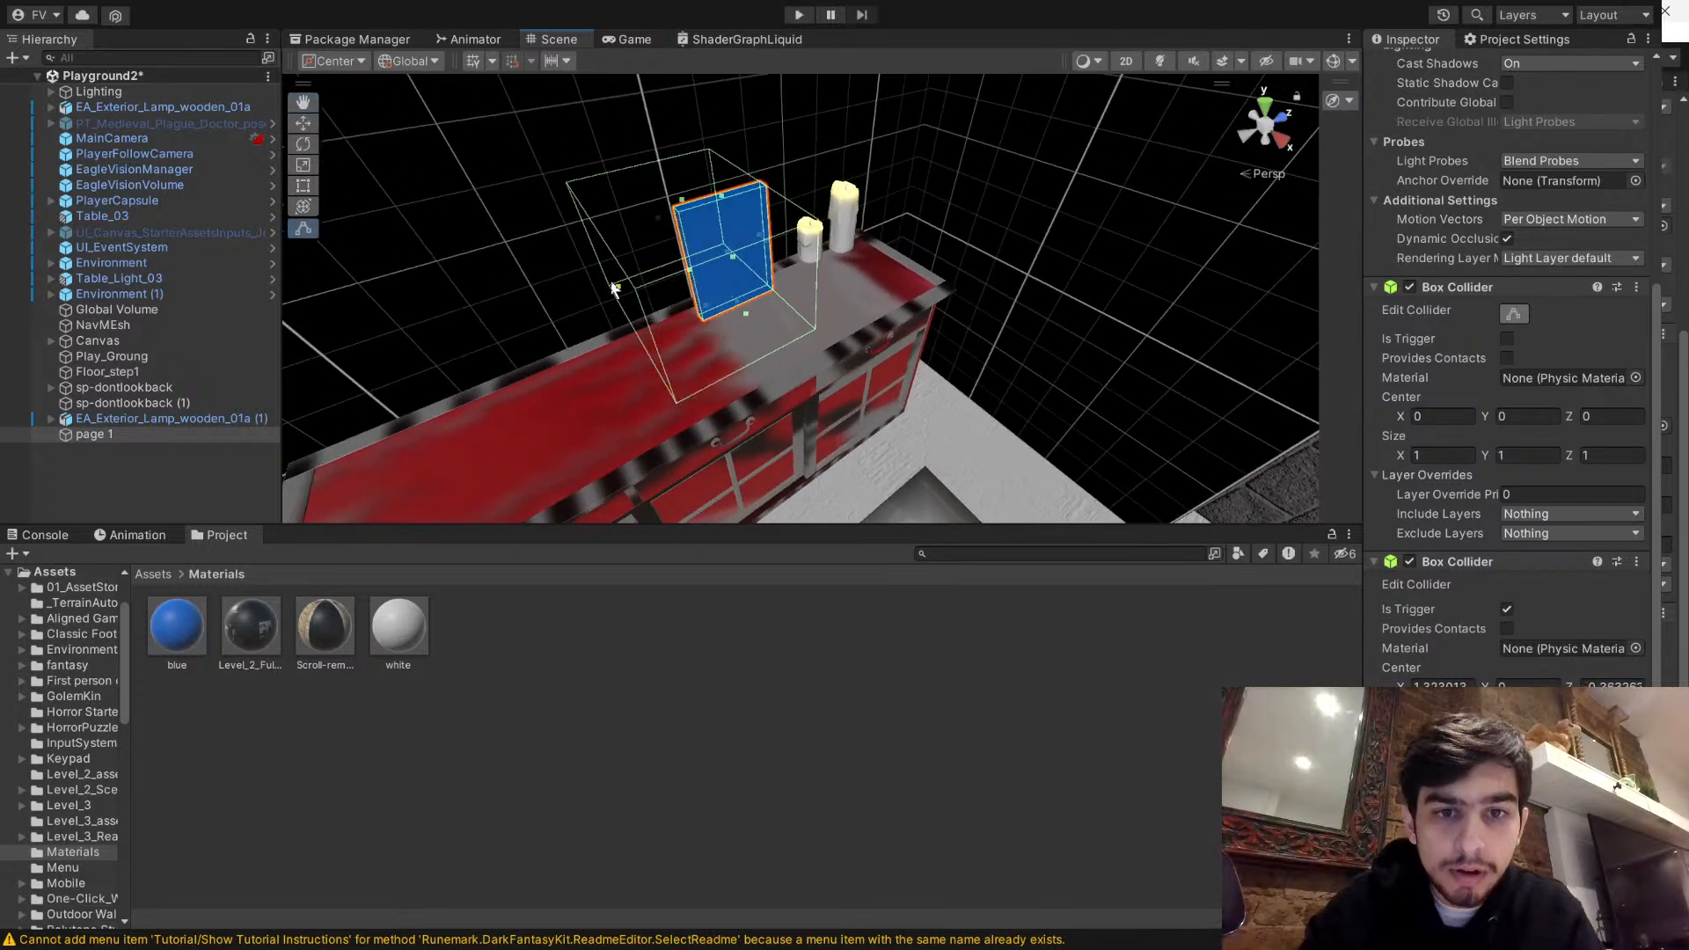
left_click_drag(762, 244, 796, 299)
right_click_drag(797, 300, 806, 315)
key("s")
left_click_drag(806, 315, 724, 370)
- Extend the trigger collider down to the floor and out over the rug in front of the red cabinet, and save the scene
key("d")
right_click_drag(985, 299, 790, 274)
left_click_drag(790, 275, 948, 301)
key("a")
right_click_drag(801, 269, 969, 290)
left_click_drag(950, 271, 965, 136)
left_click_drag(927, 343, 918, 480)
right_click_drag(917, 479, 843, 379)
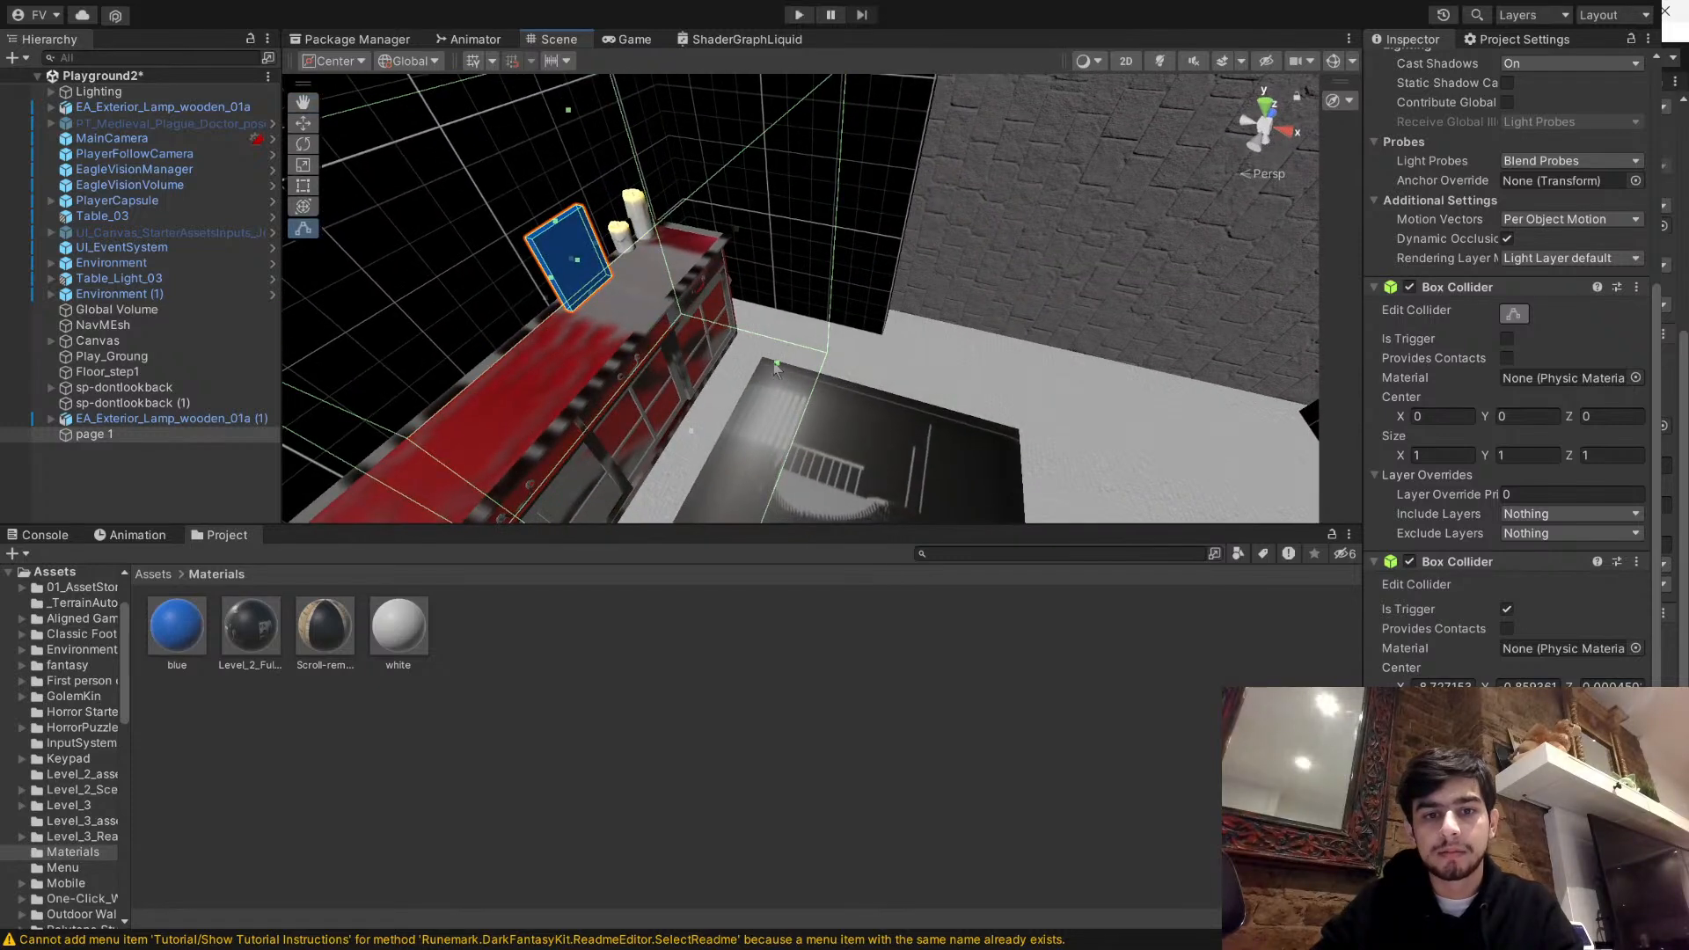
right_click_drag(1066, 377, 775, 414)
left_click(740, 709)
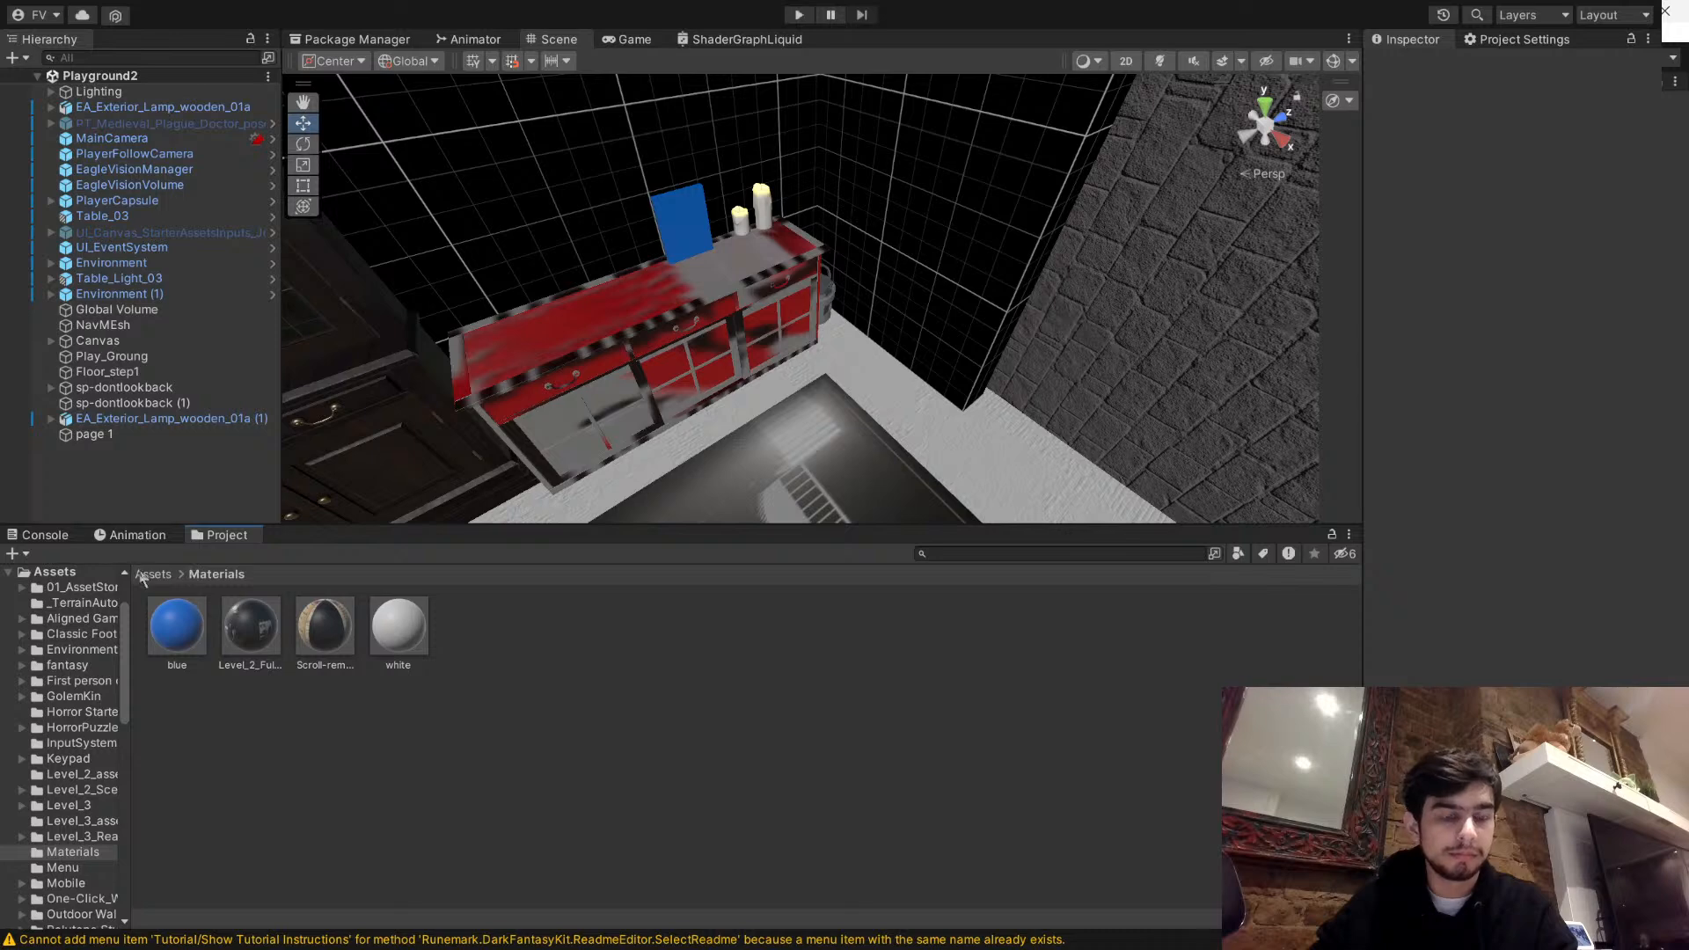
- Create a C# script named page_collect in the root Assets folder
left_click(148, 574)
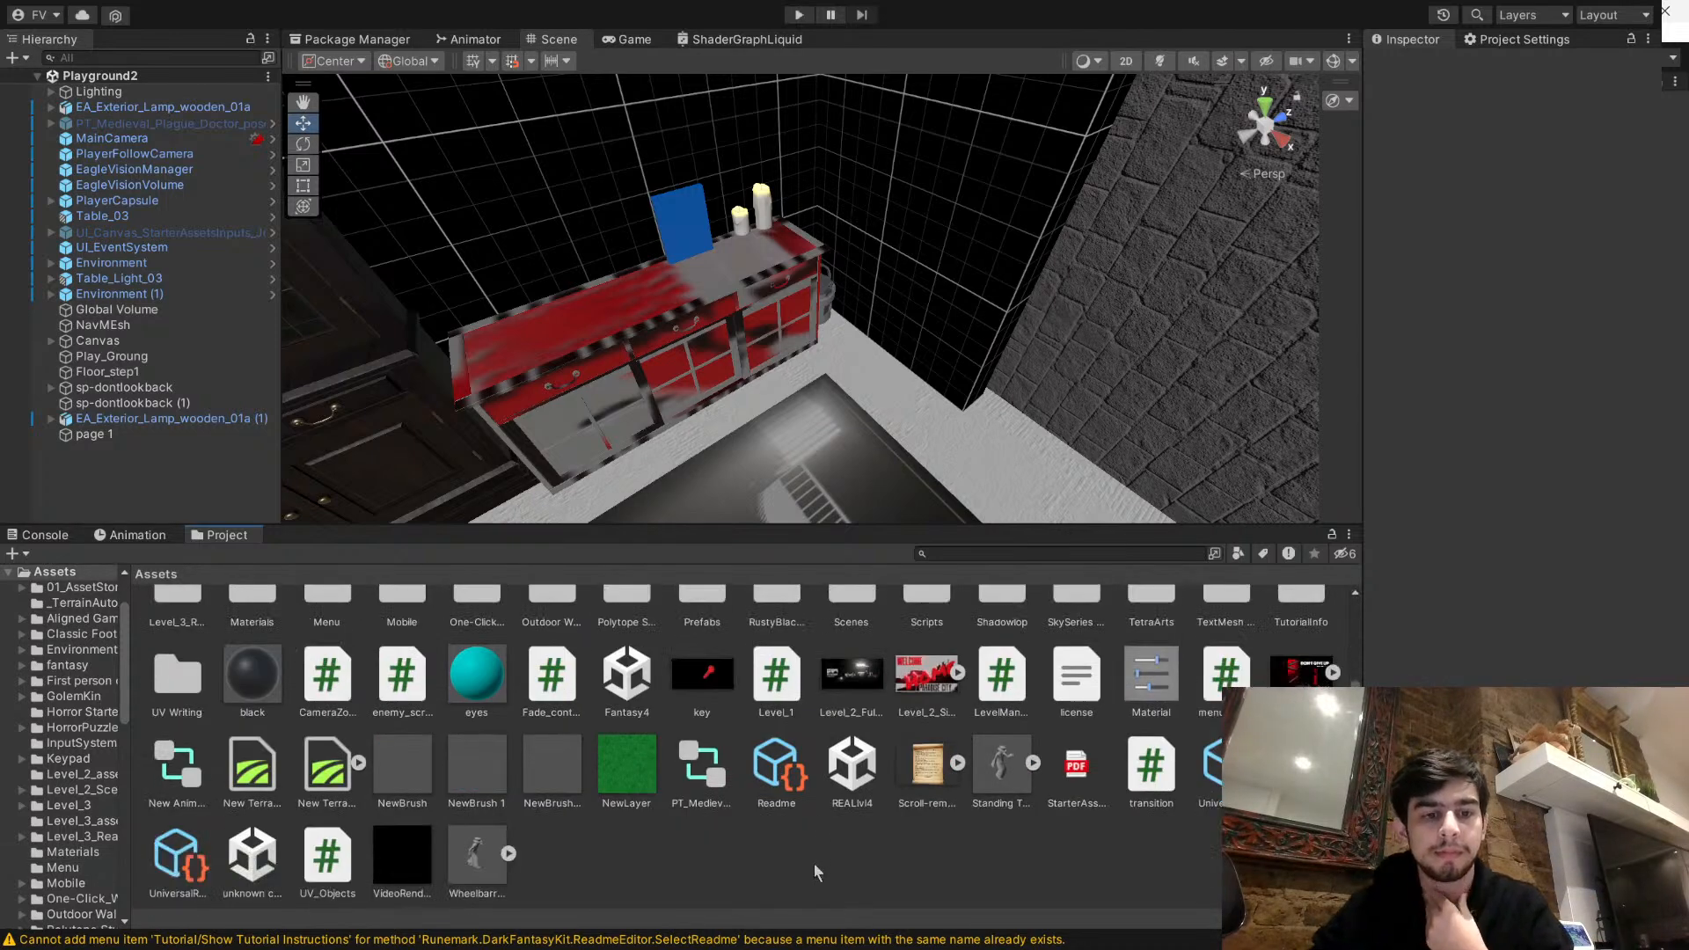
left_click(815, 854)
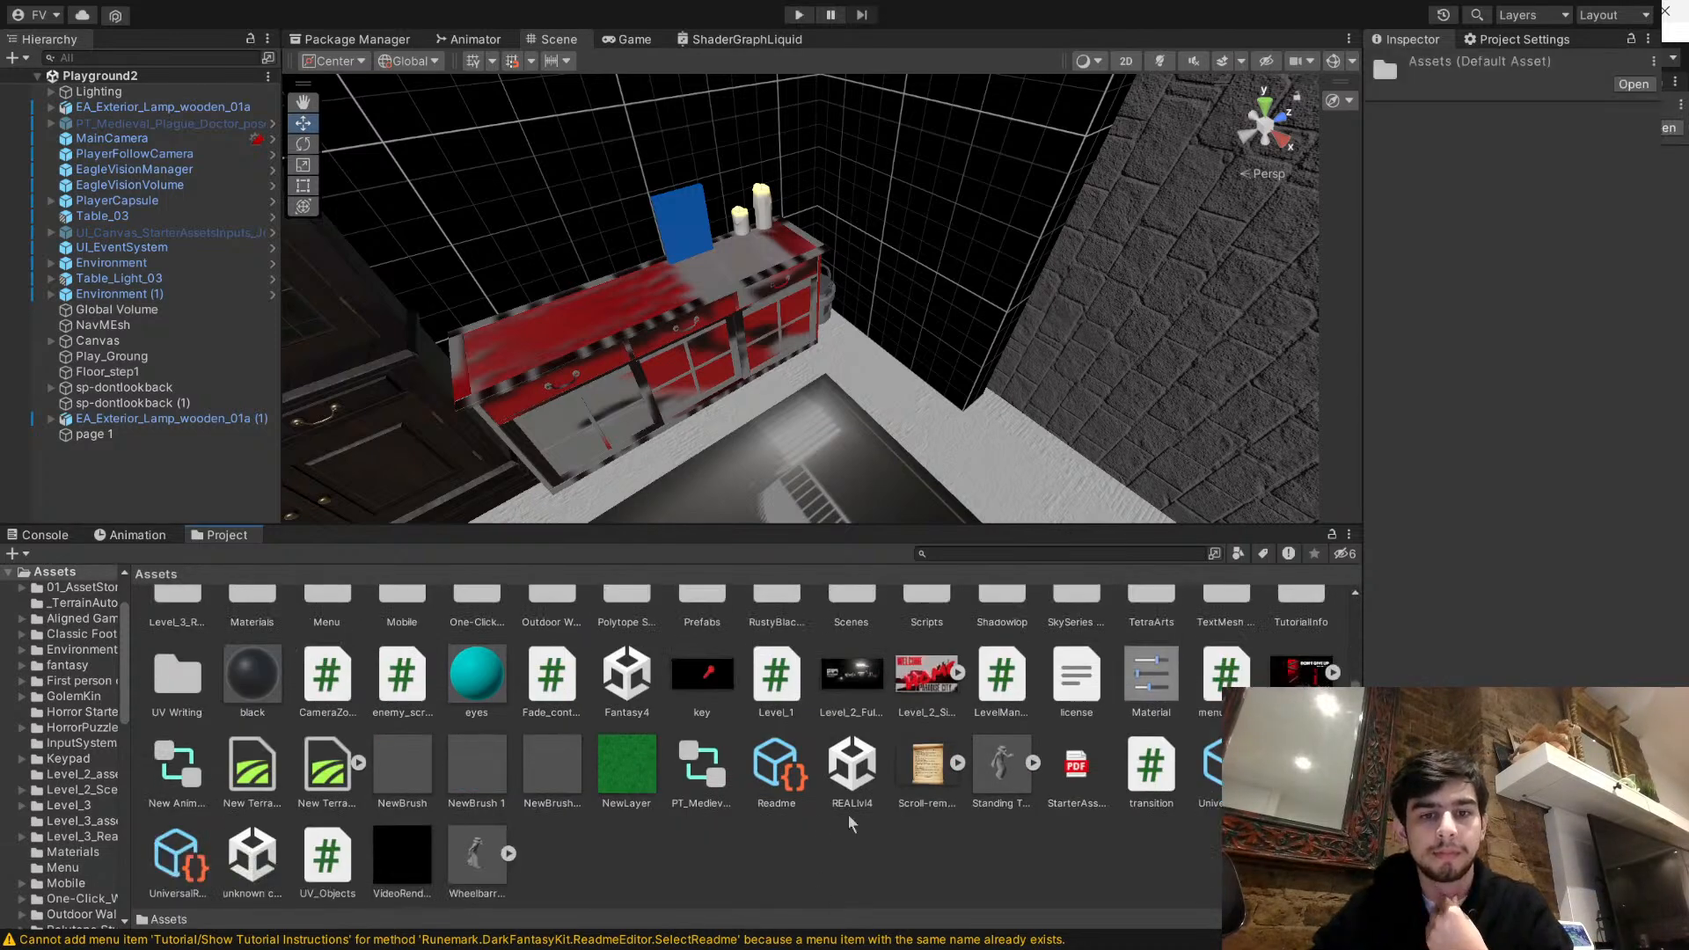
left_click(1204, 64)
type("page_")
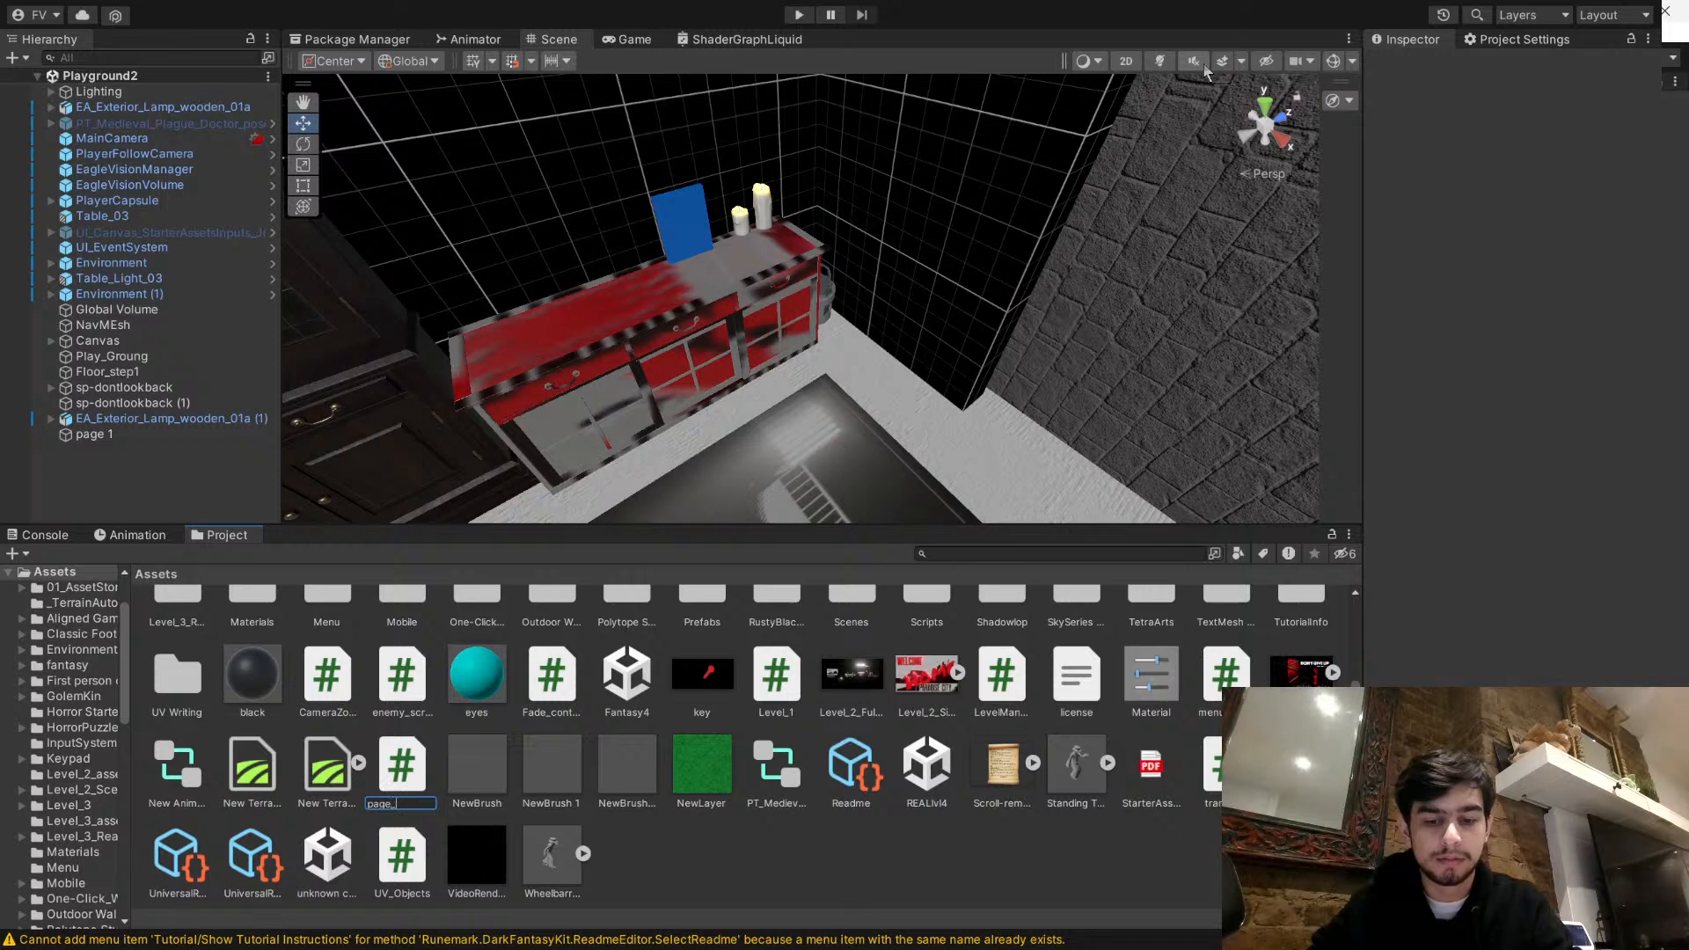
type("collec")
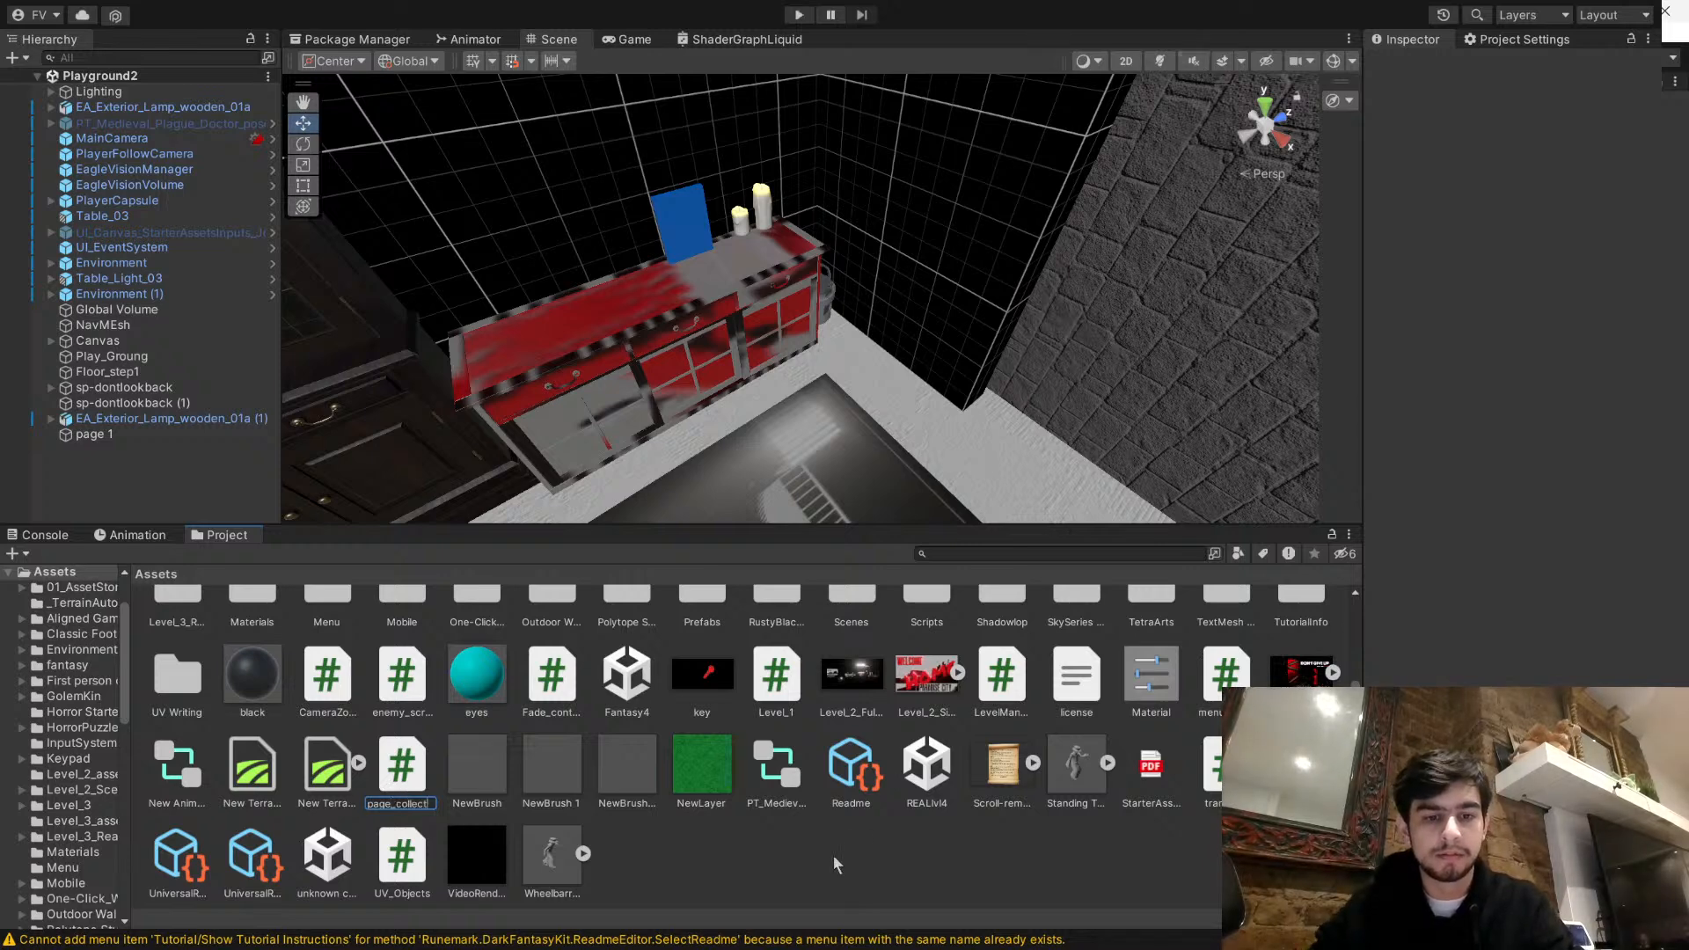
type("t")
key("Return")
left_click(678, 878)
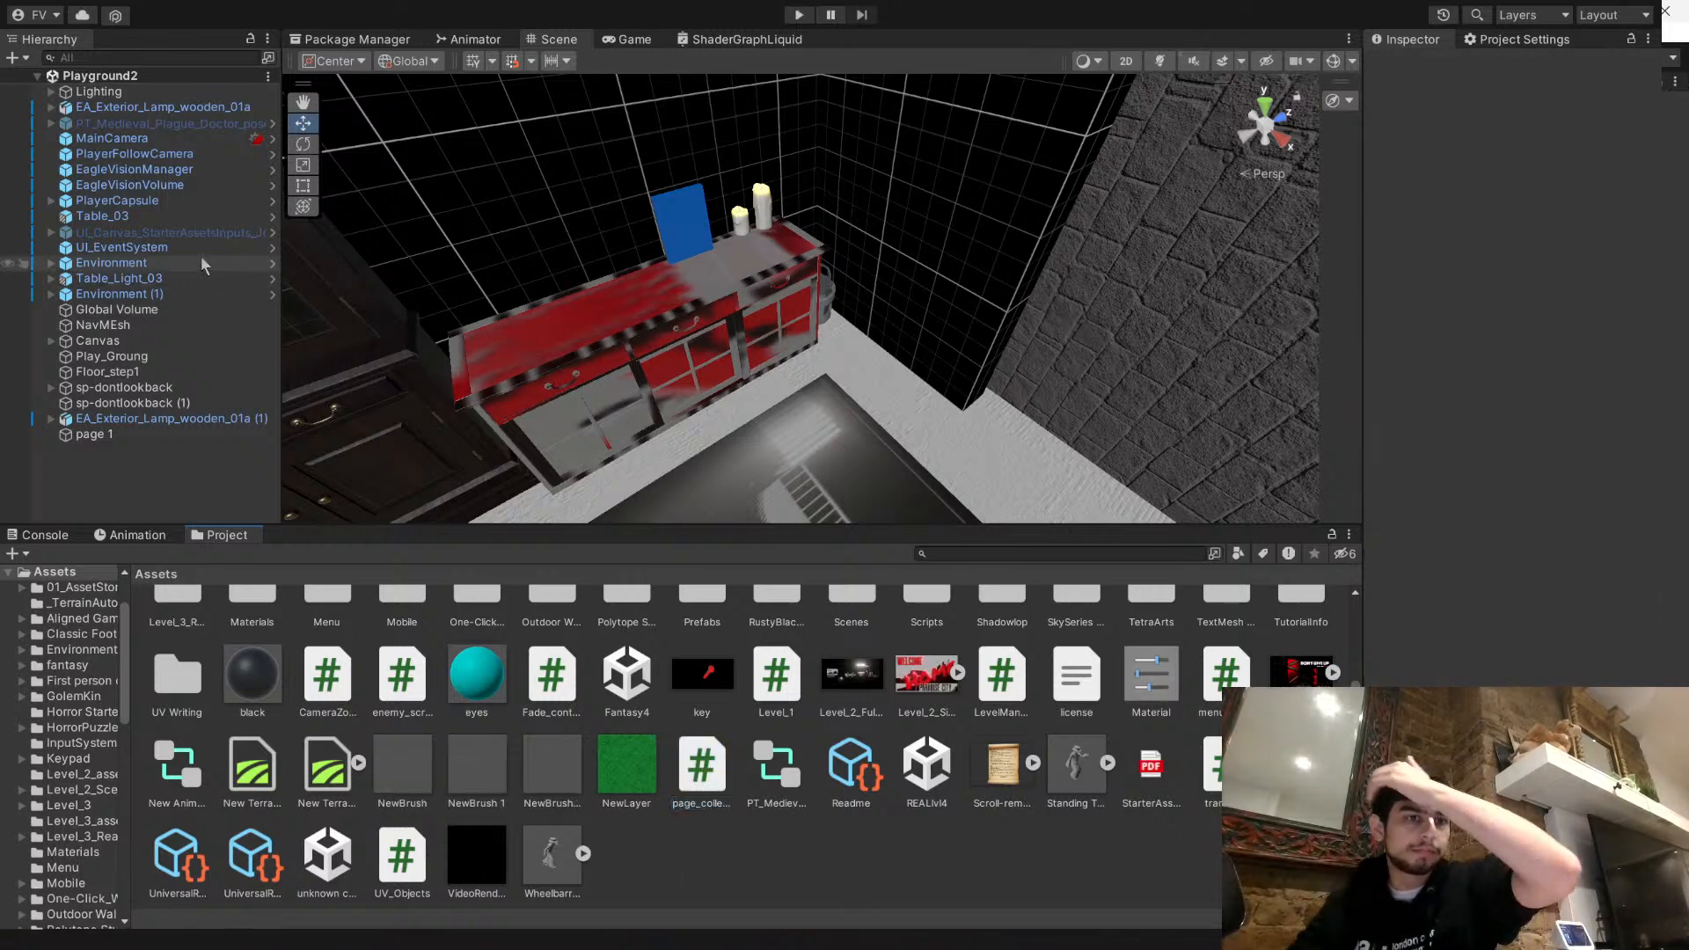
- Examine the PlayerFollowCamera, page 1 and PlayerCapsule objects in the scene and their component settings
left_click(186, 157)
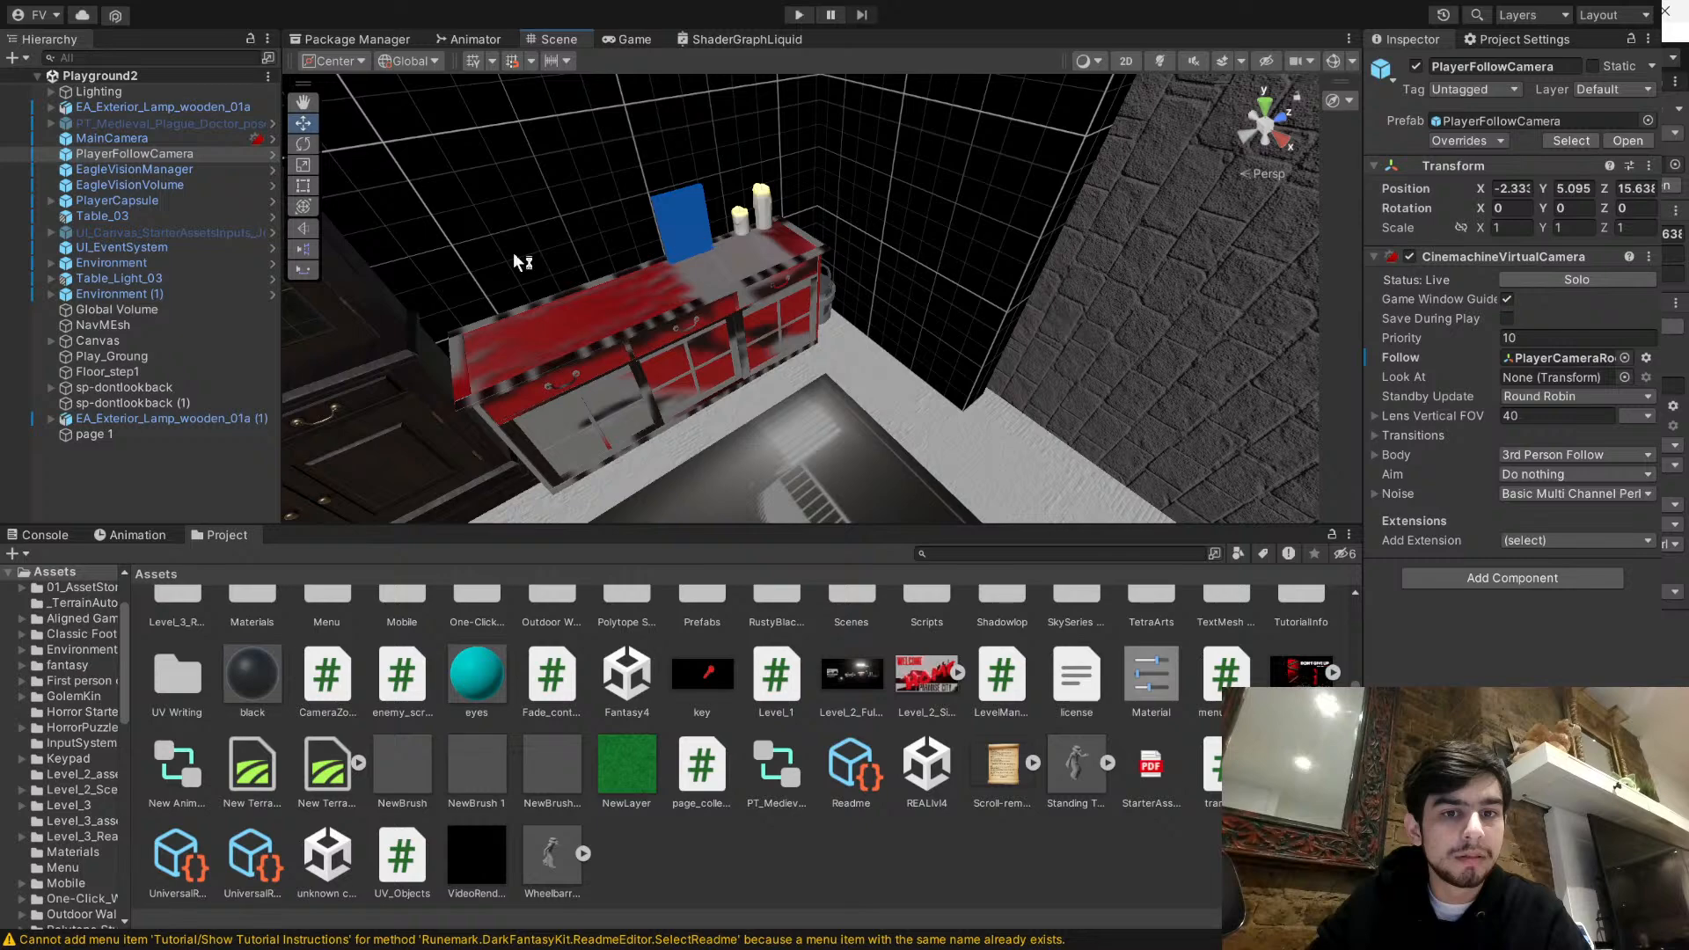
left_click(98, 154)
key("f")
right_click_drag(867, 231, 572, 356)
key("w")
key("w")
key("s")
left_click(755, 330)
key("w")
double_click(103, 435)
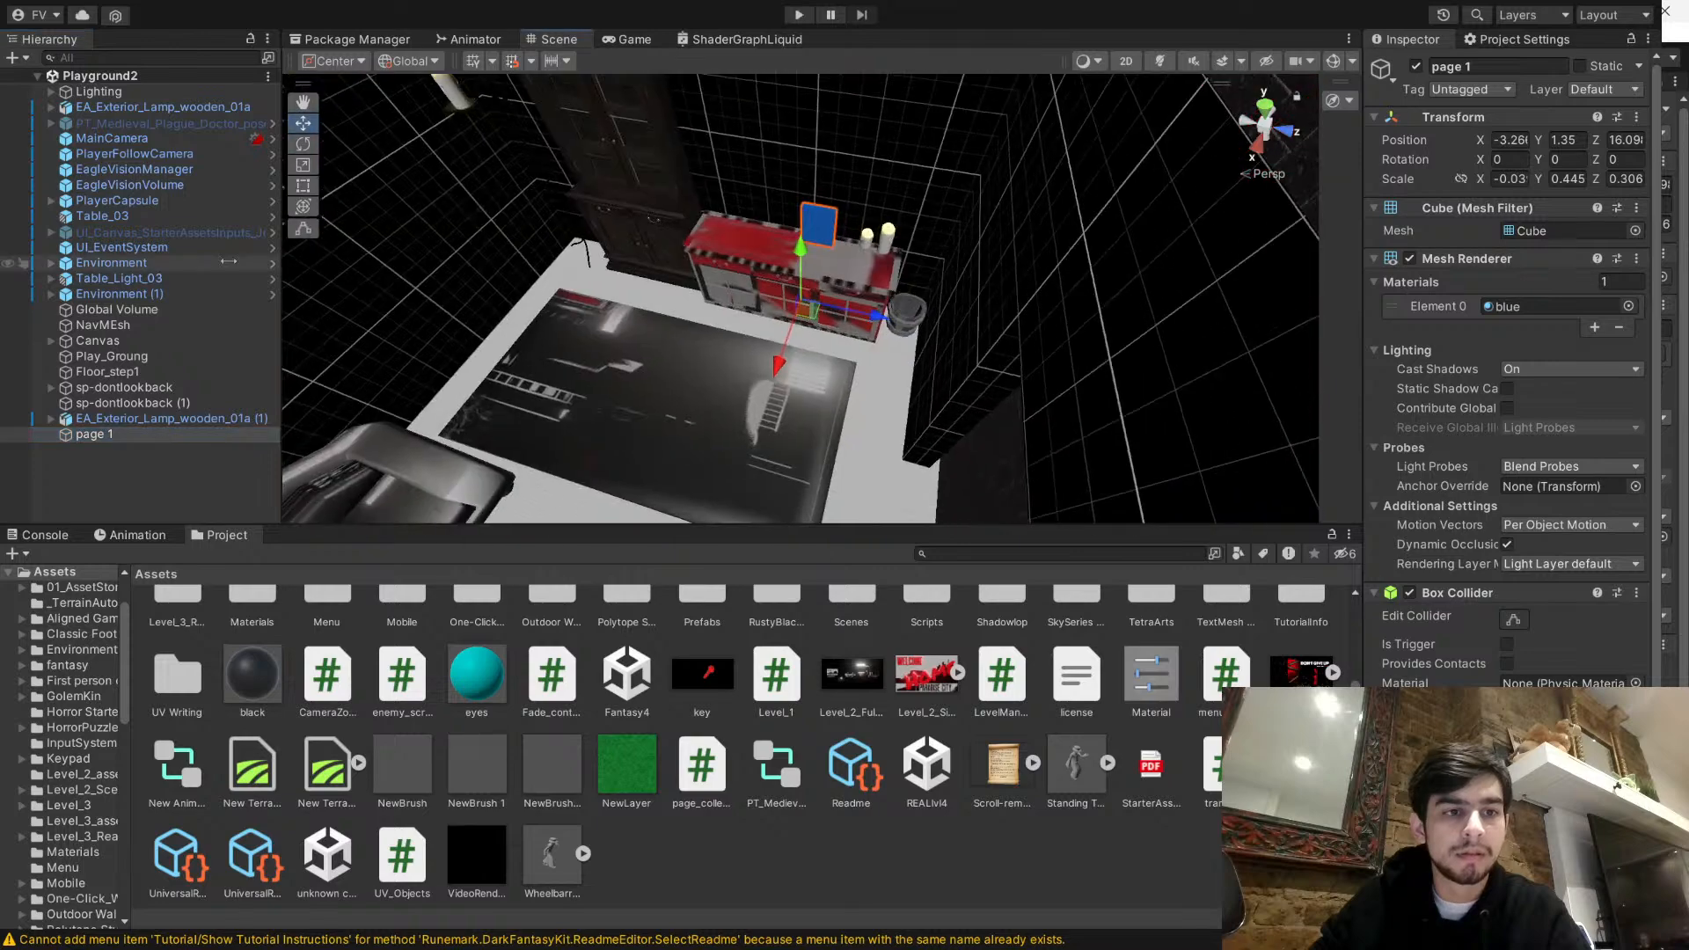
left_click(180, 203)
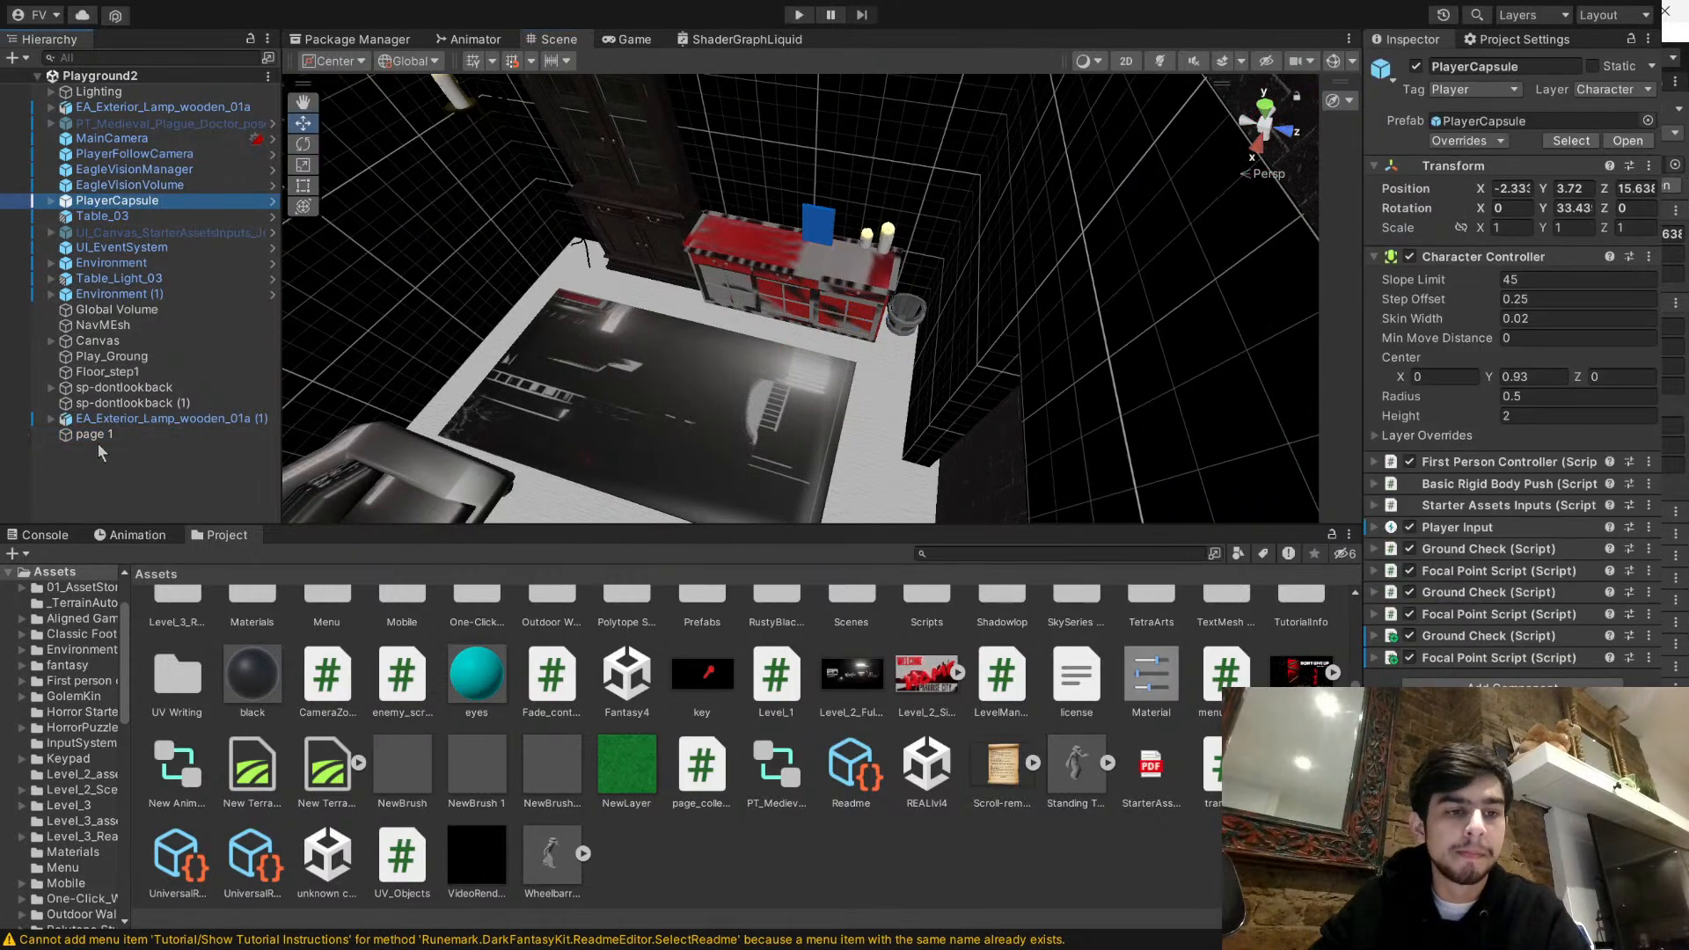
left_click(176, 434)
left_click(964, 866)
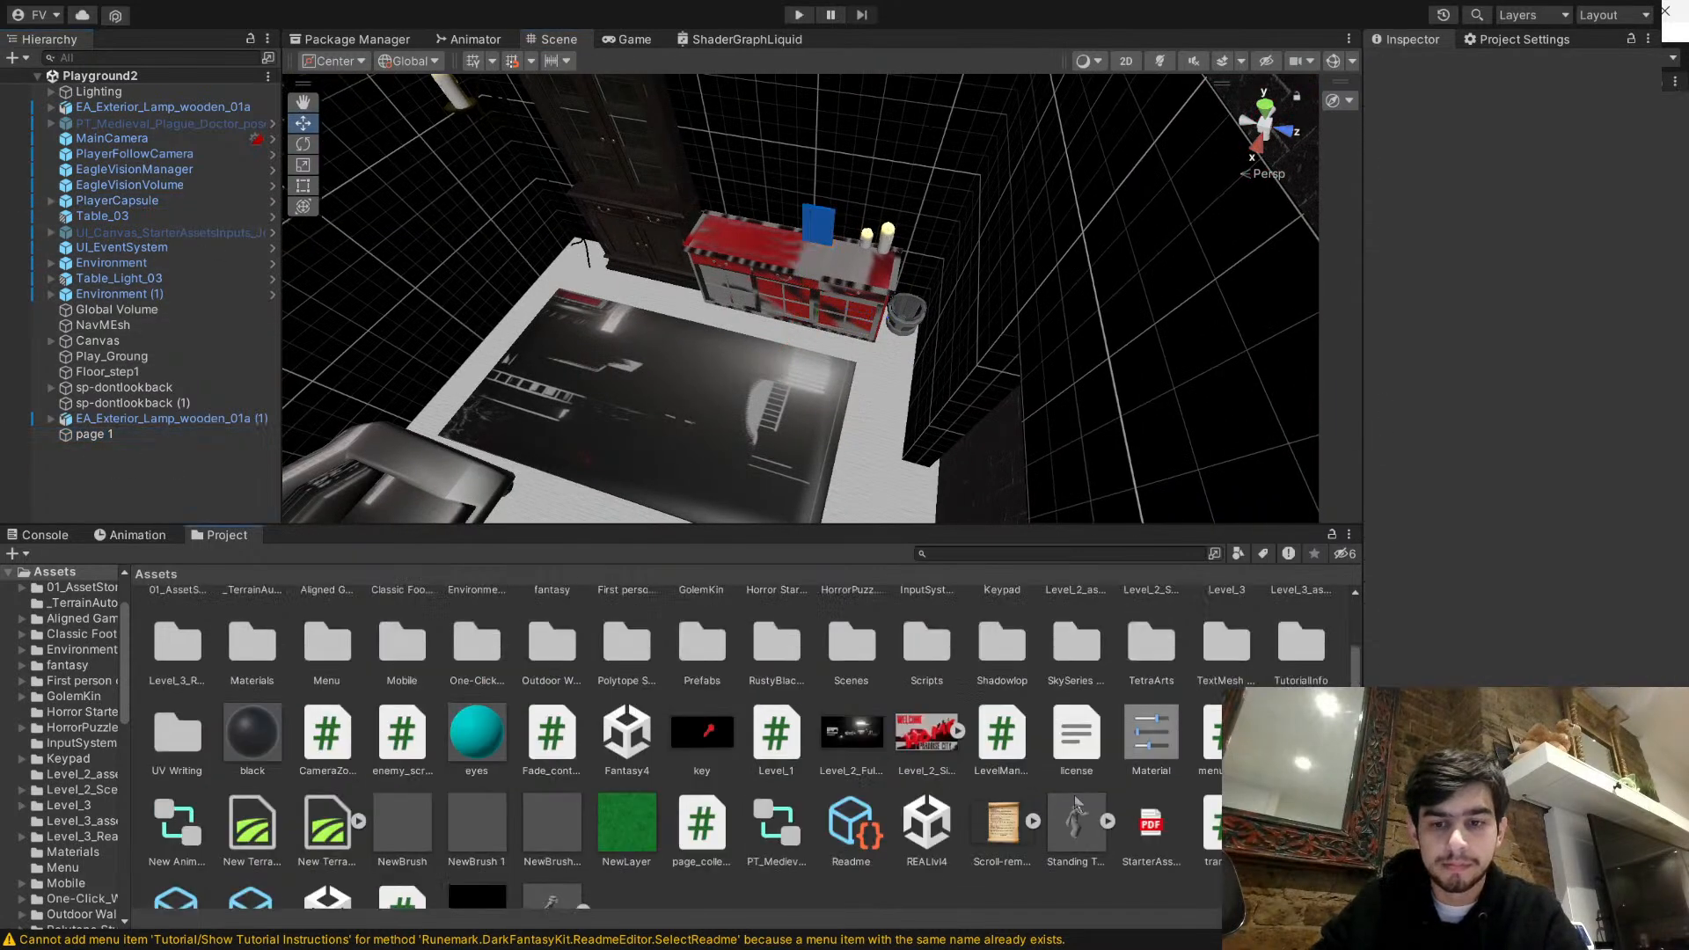
- Open the page_collect script in Visual Studio, remove its default Start and Update methods, and switch back to Unity
left_click(694, 771)
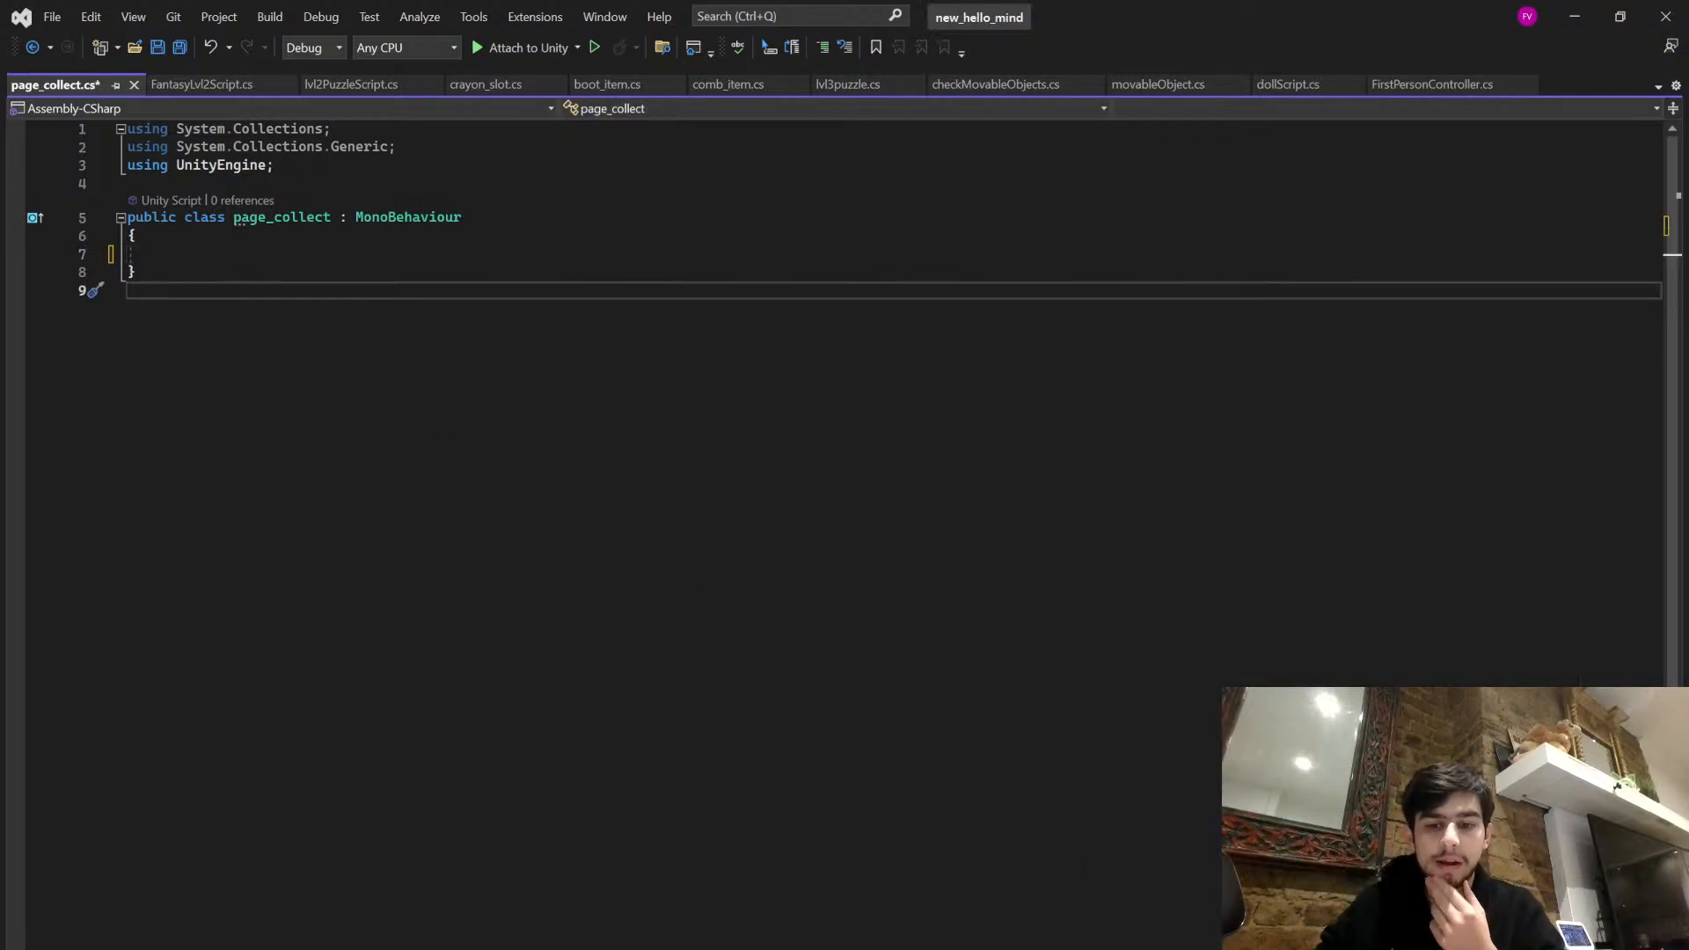
left_click(1078, 943)
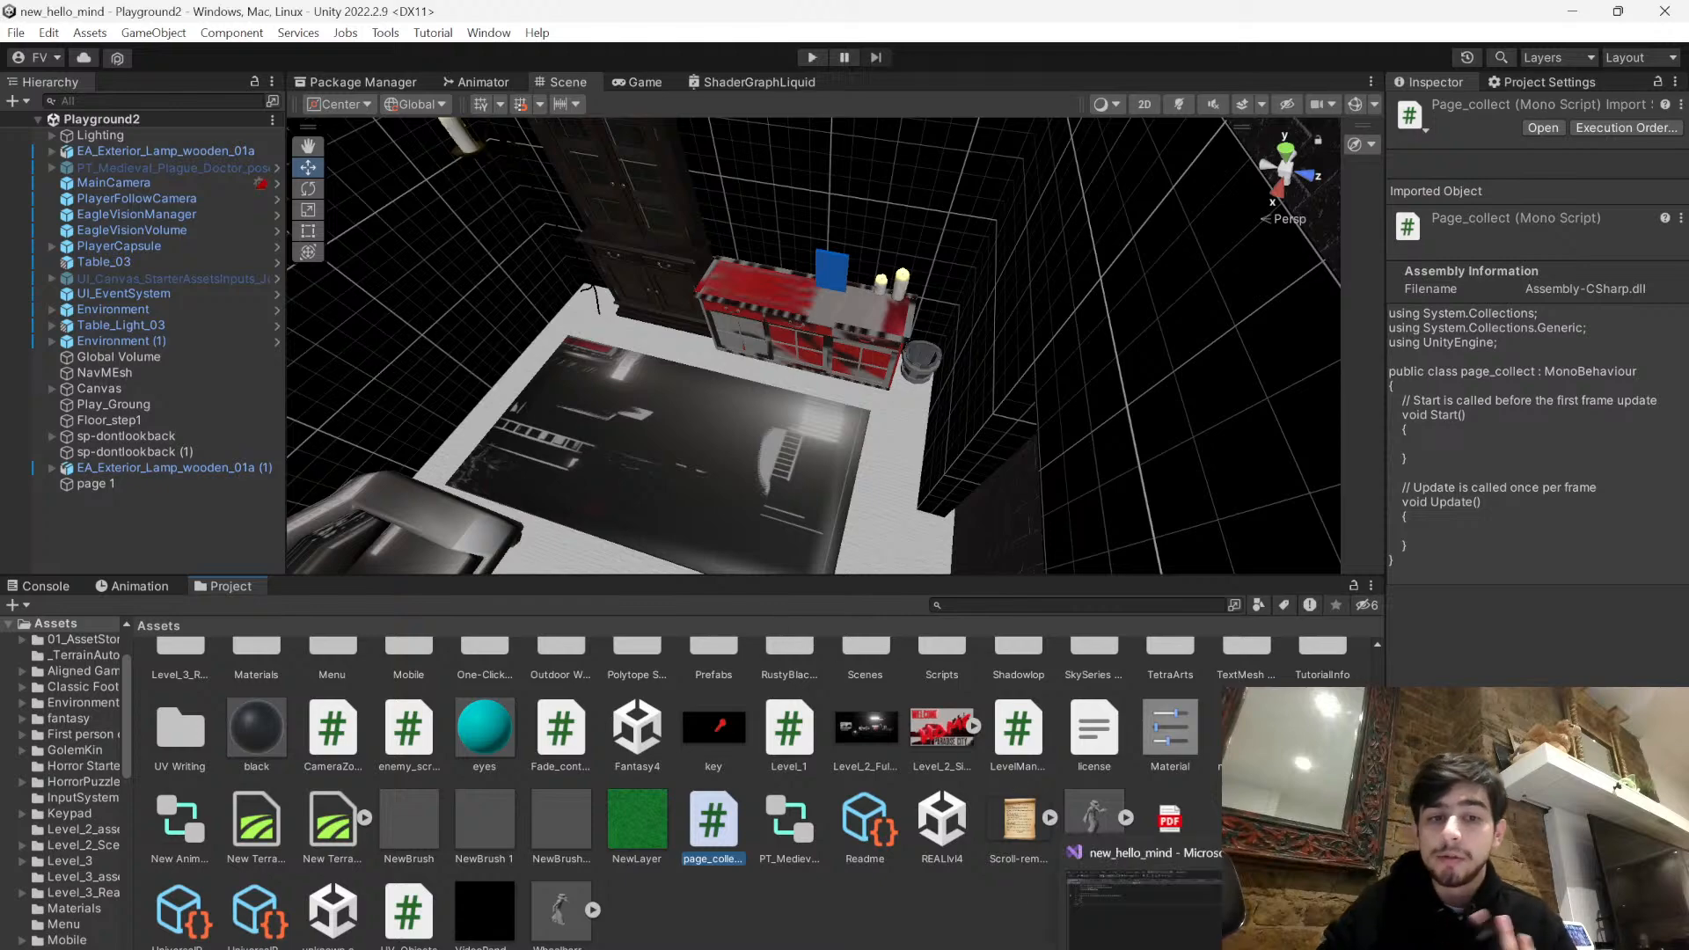
- Examine the page 1 object's box colliders in the scene and their component settings
left_click(835, 281)
key("w")
right_click_drag(839, 287, 961, 441)
scroll(1524, 667, "down", 6)
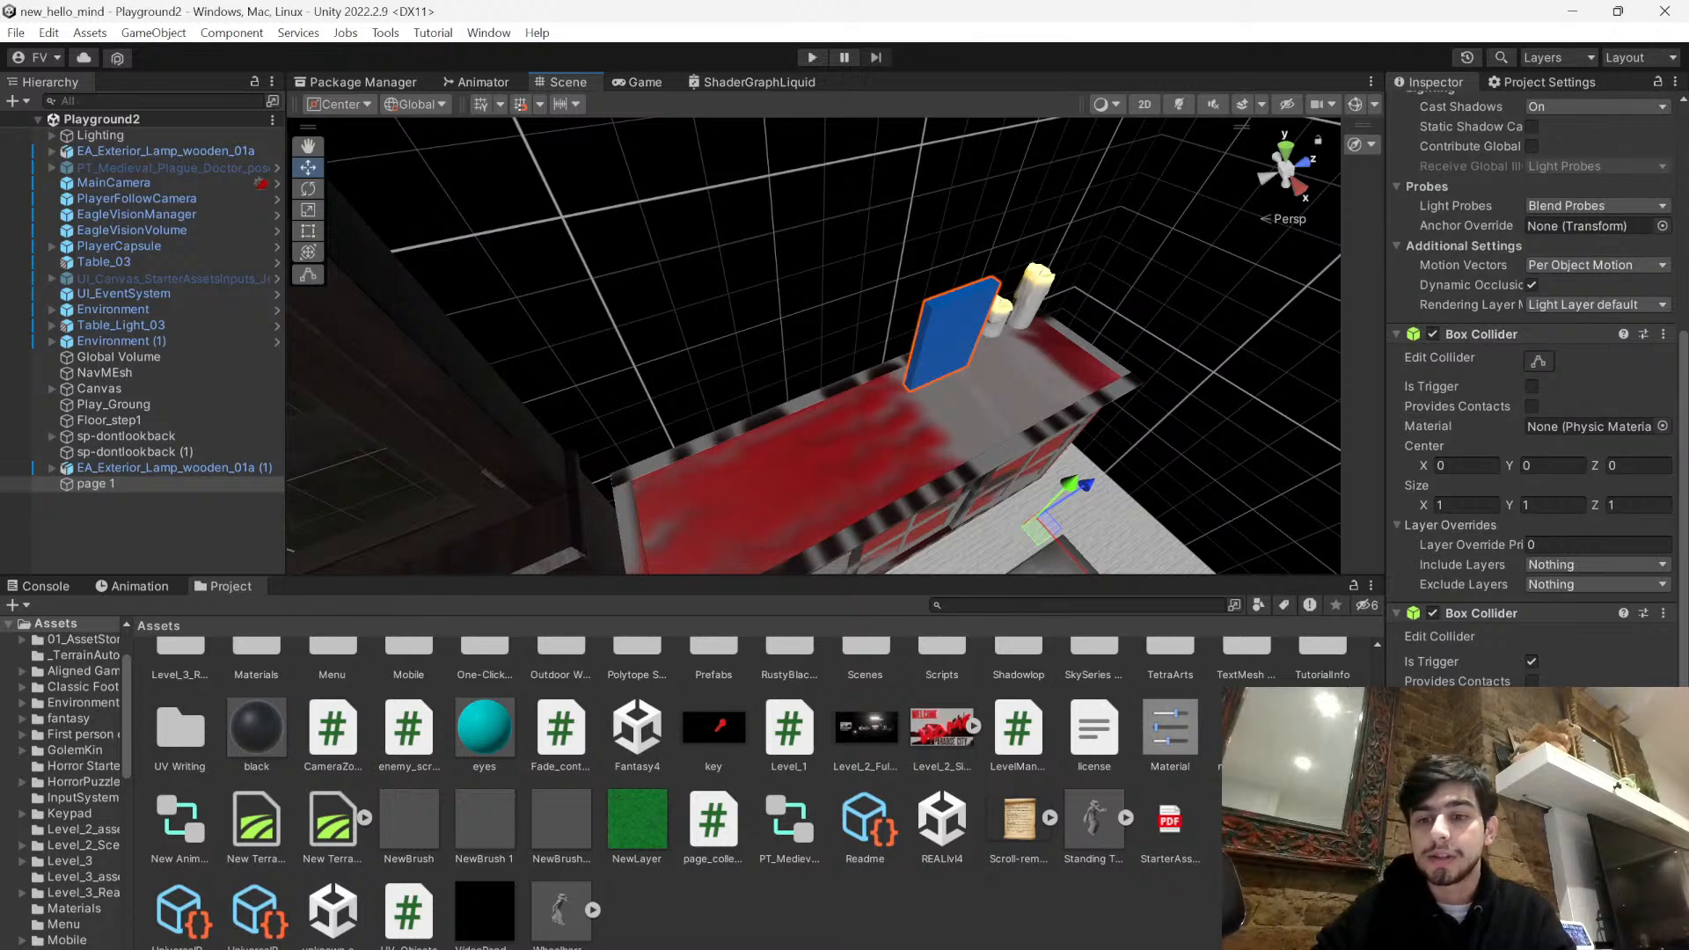
left_click(1539, 364)
mouse_move(1210, 414)
right_mouse_down()
mouse_move(1276, 386)
mouse_move(1243, 411)
right_mouse_up()
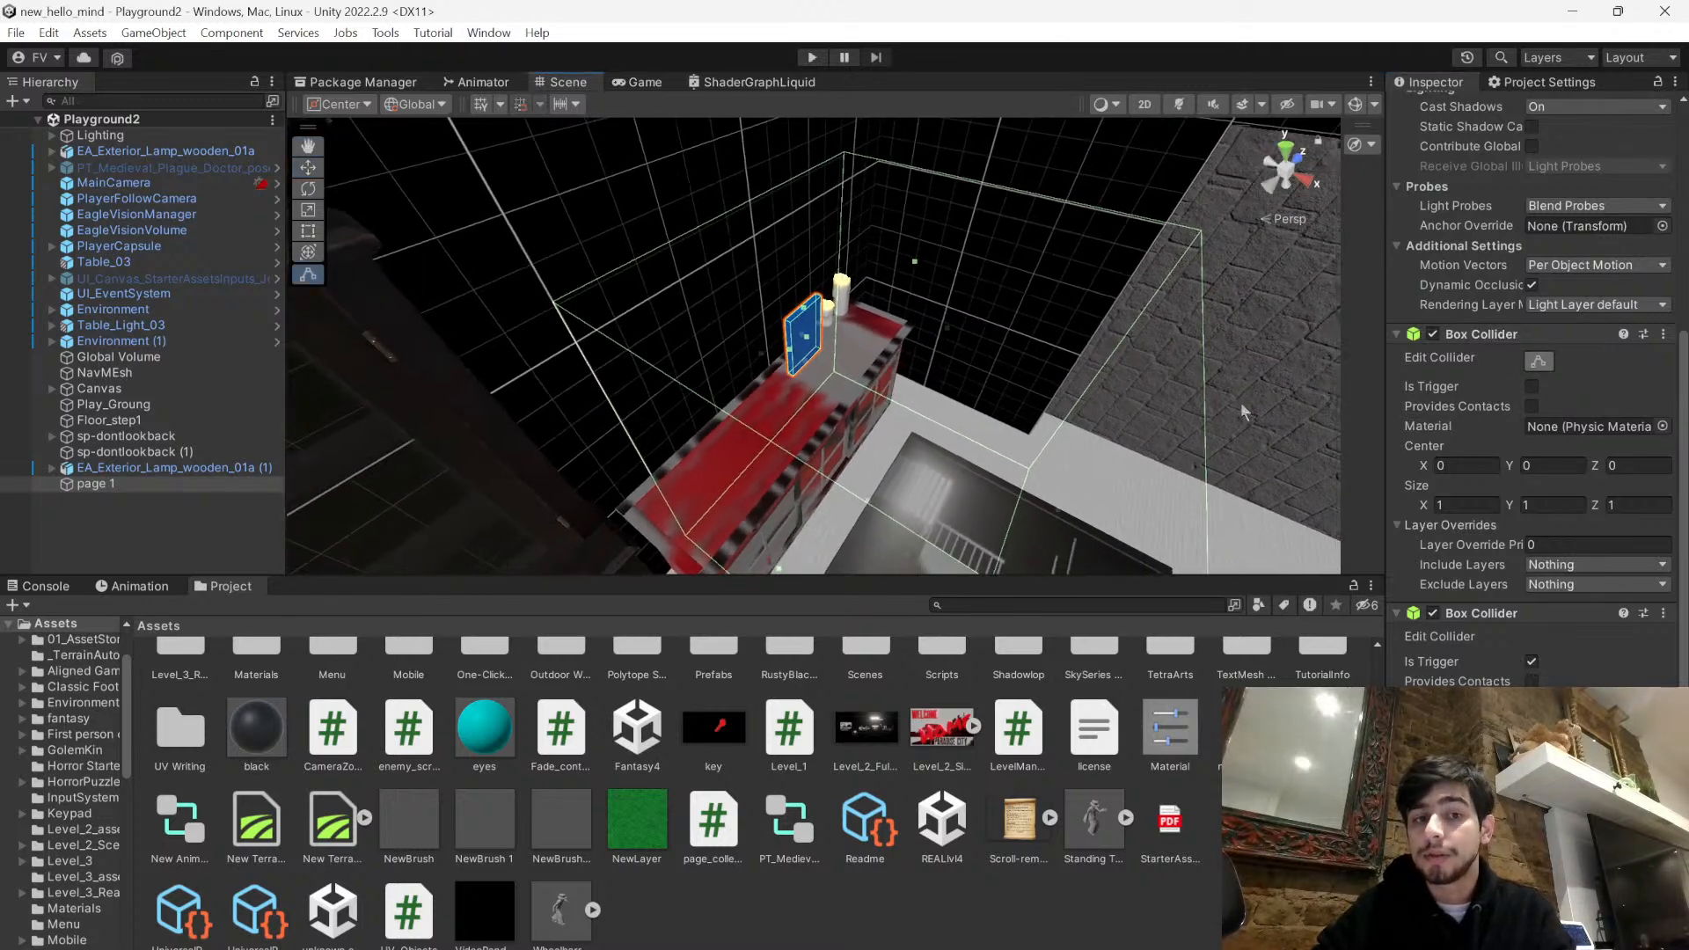
left_click(859, 943)
mouse_move(1179, 949)
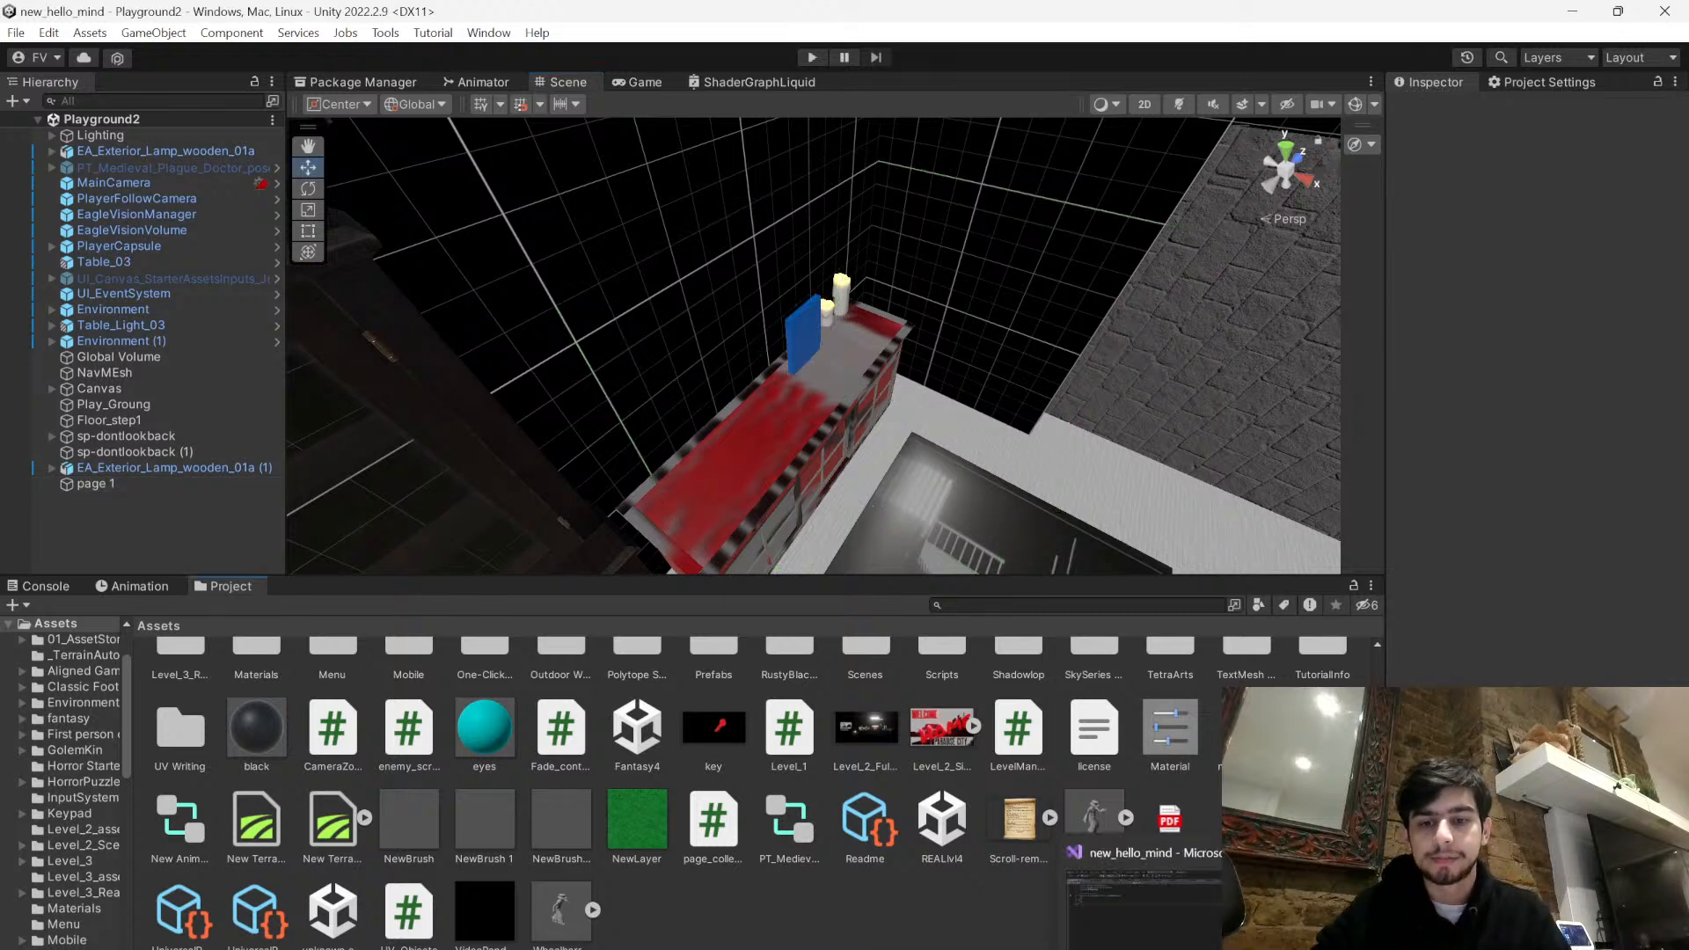
- Switch to Visual Studio and add blank lines inside the body of the page_collect class
left_click(1144, 897)
left_click(321, 255)
key("Return")
key("Return")
key("Up")
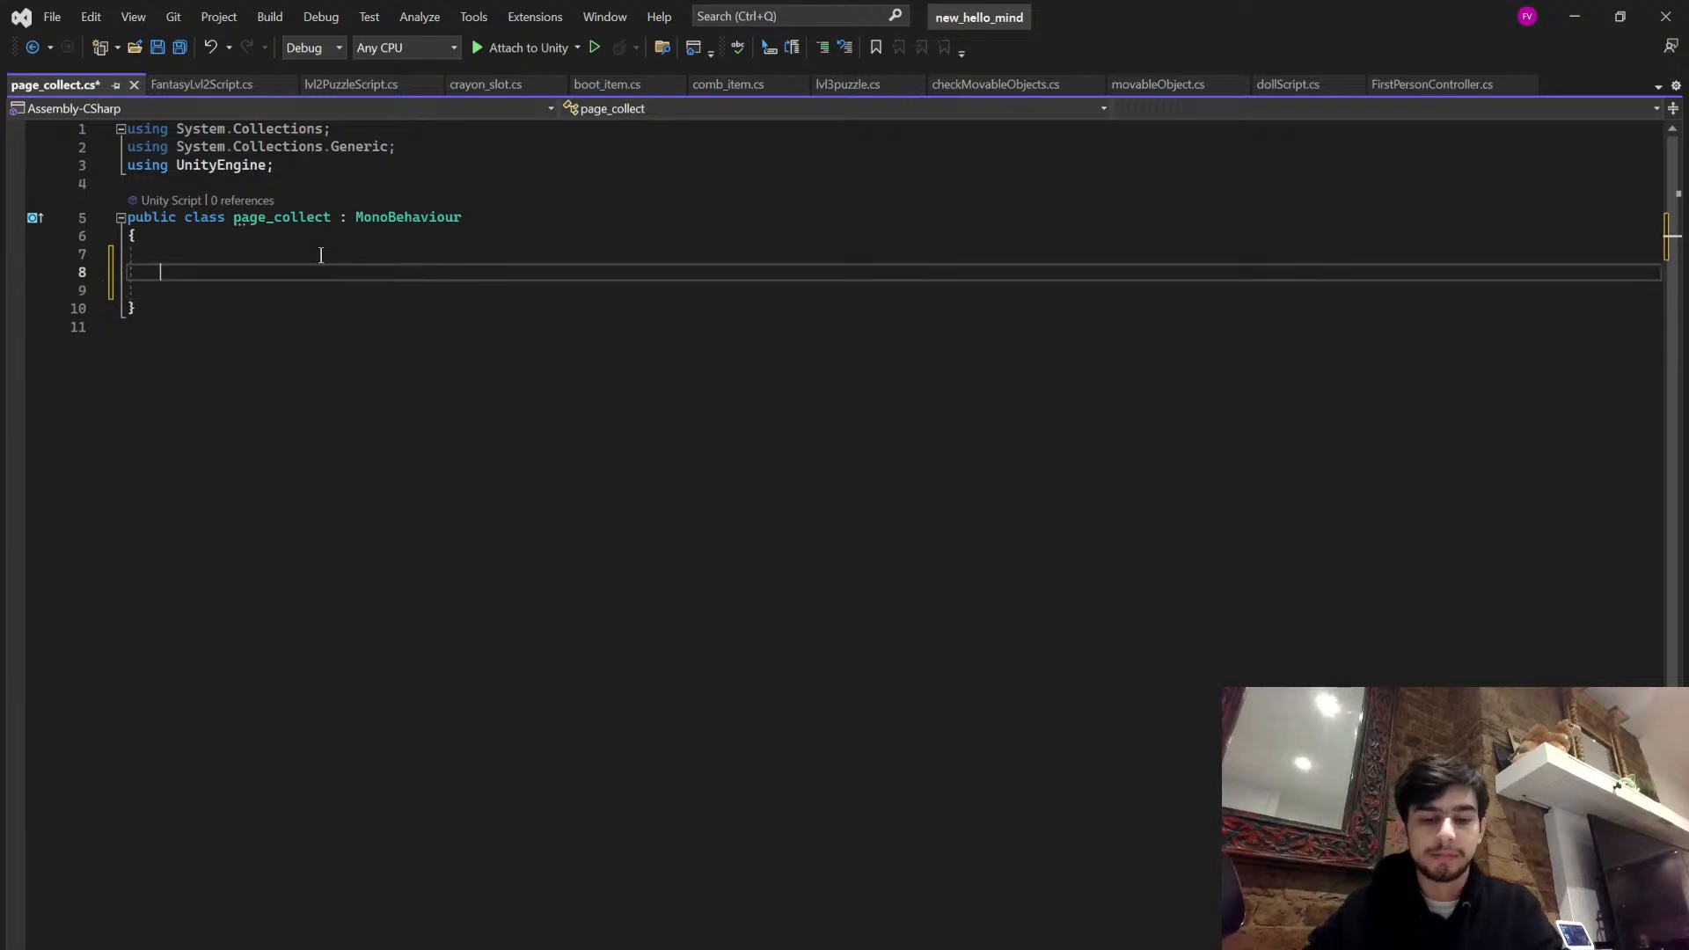
type("public")
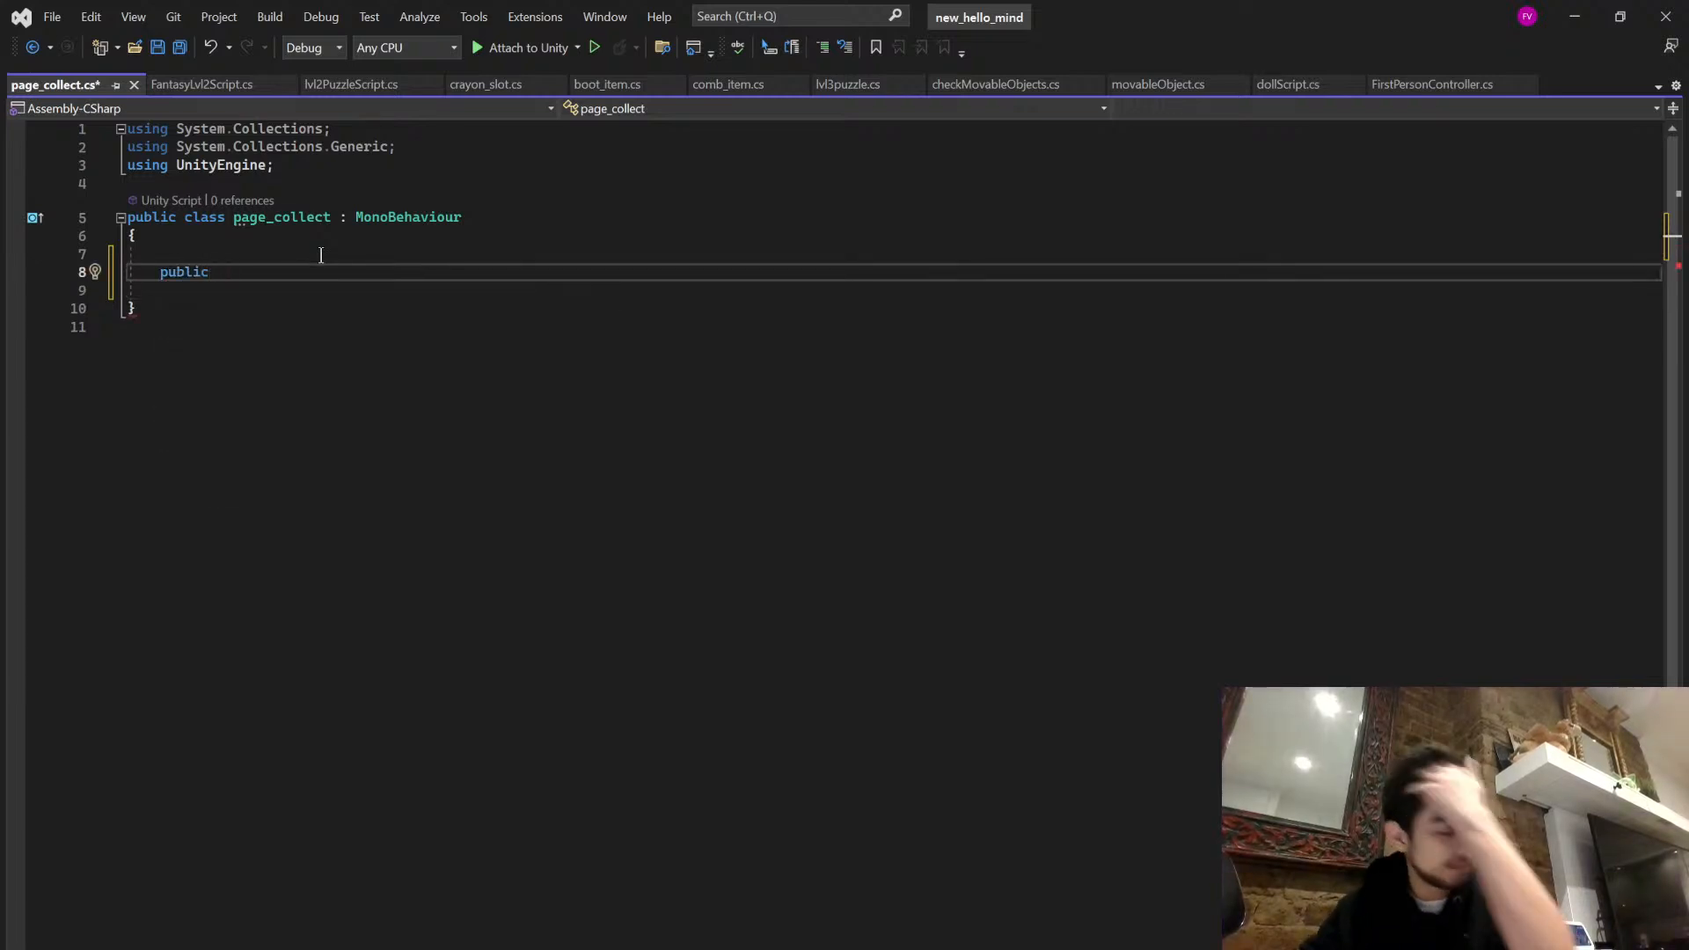
type(" col")
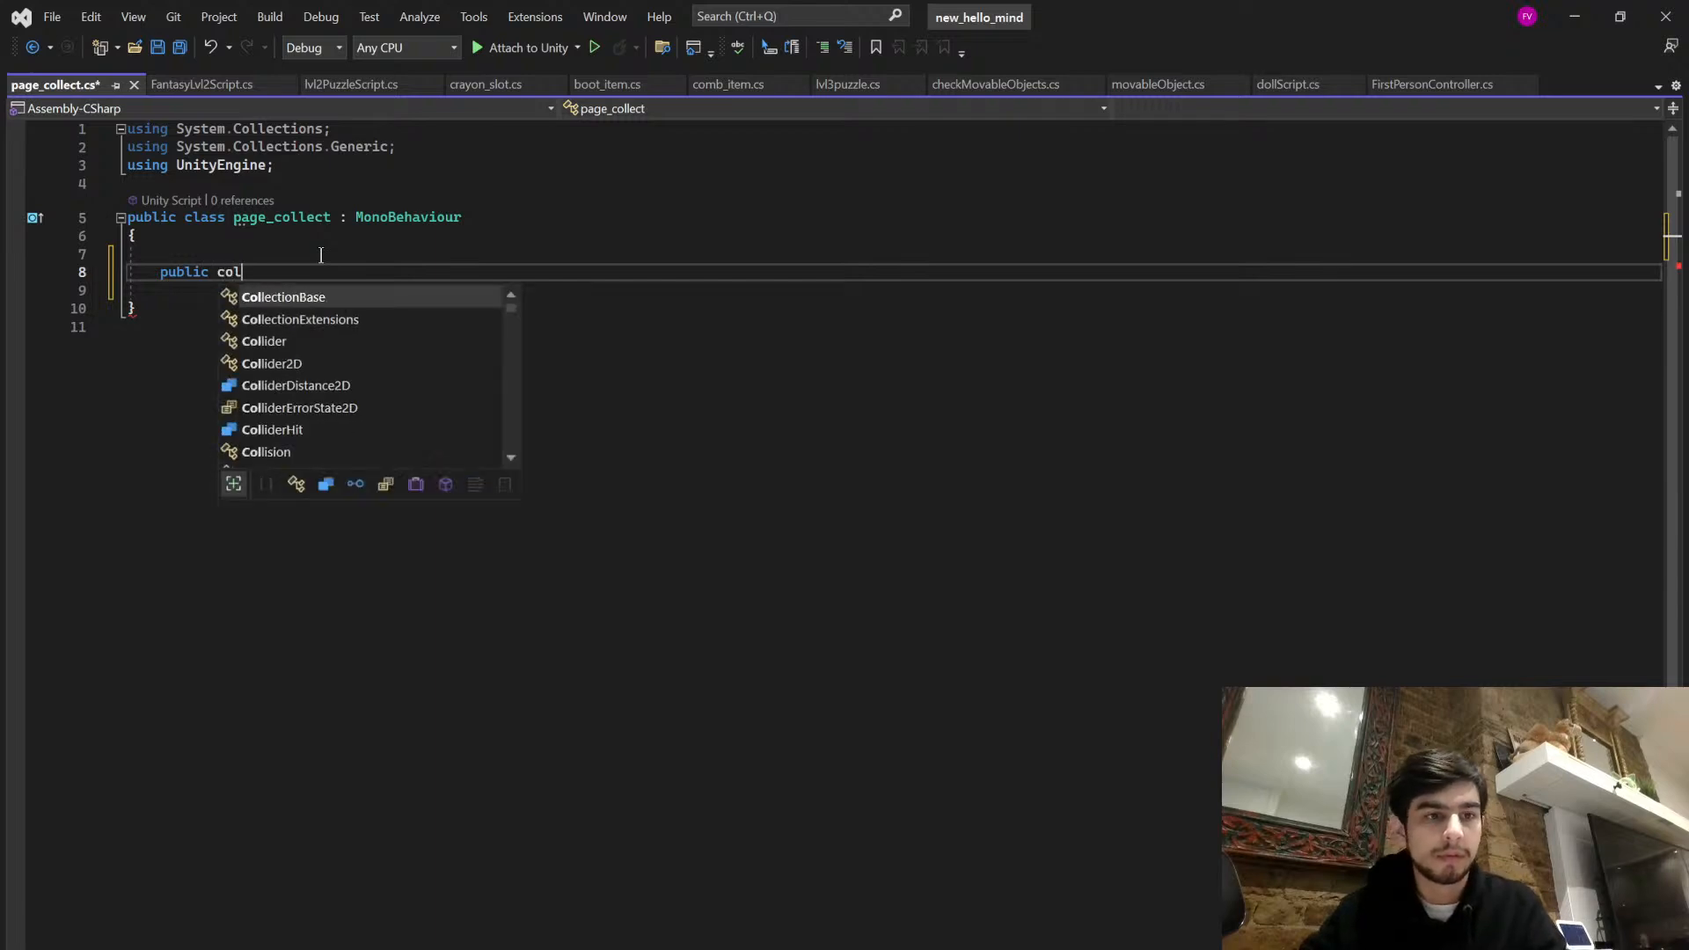
key("Down")
key("Down")
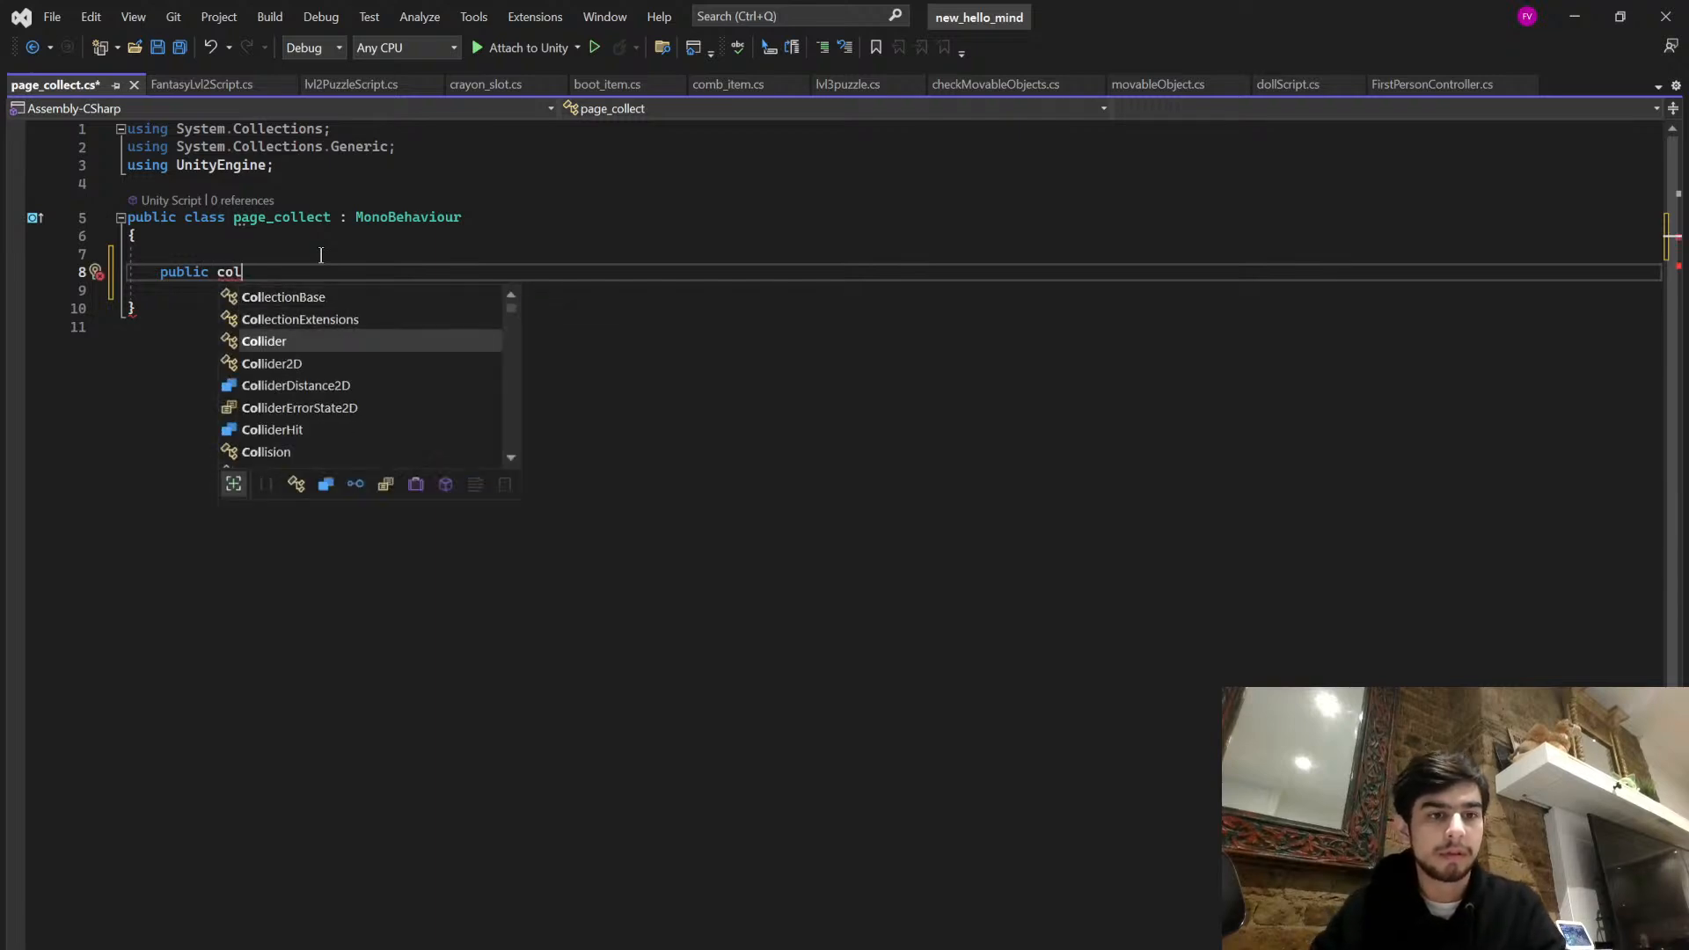
key("Tab")
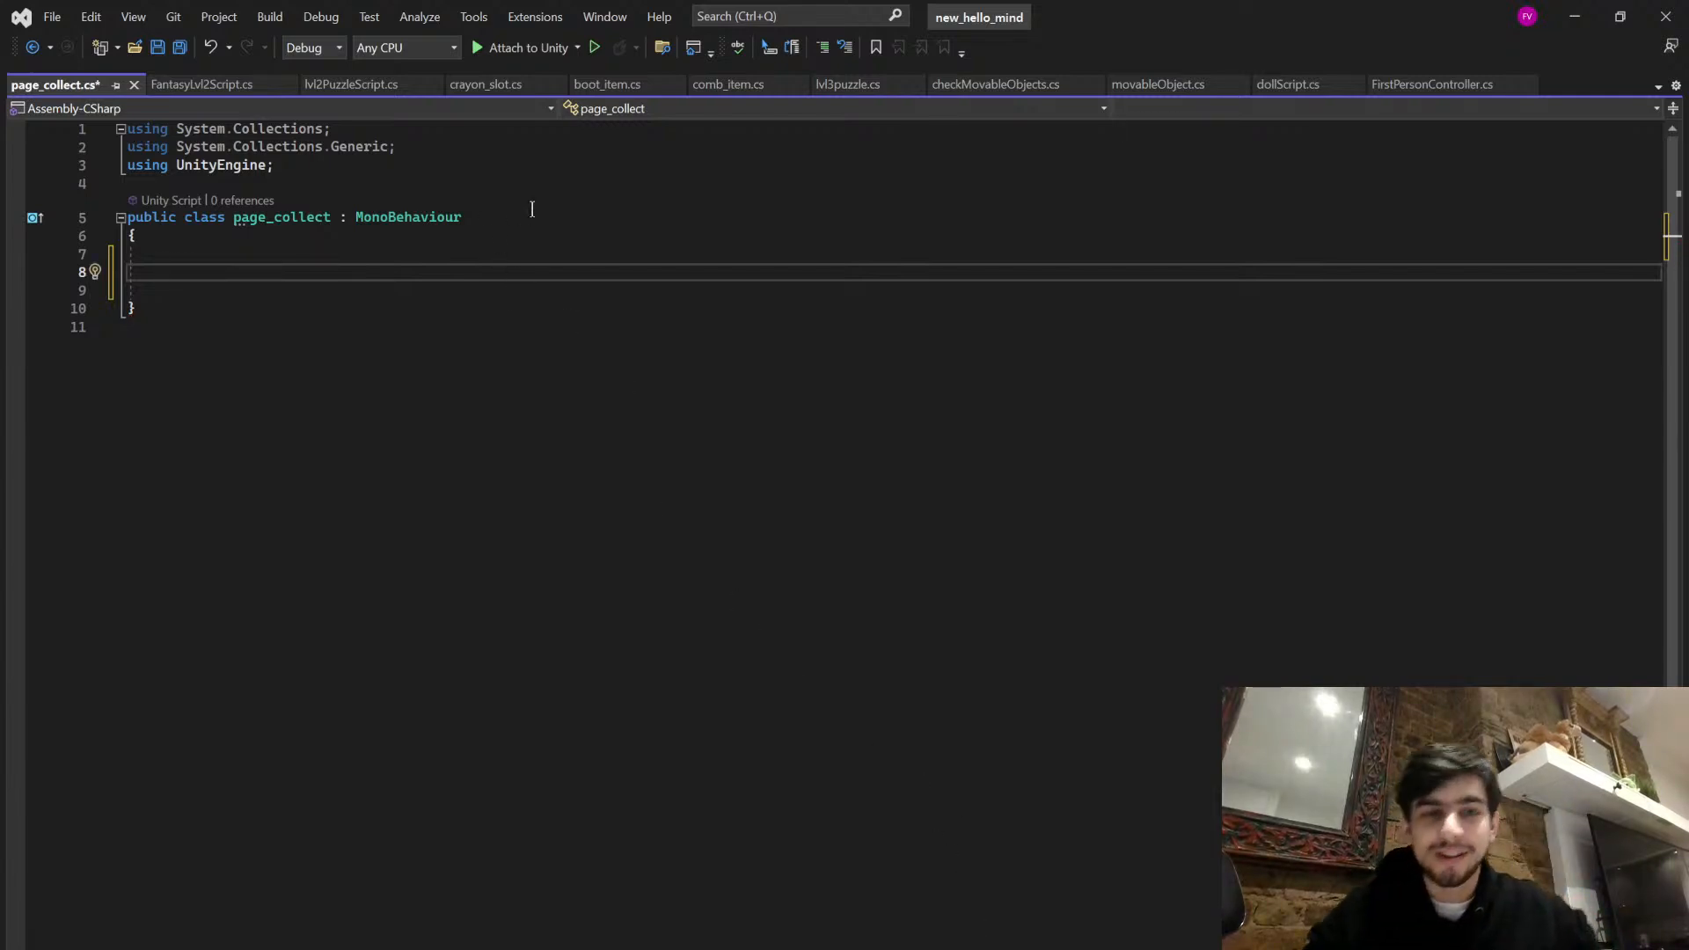
- Add a public void OnTriggerEnter(Collider other) method to page_collect, using the trigger method in crayon_slot.cs as reference
left_click(484, 83)
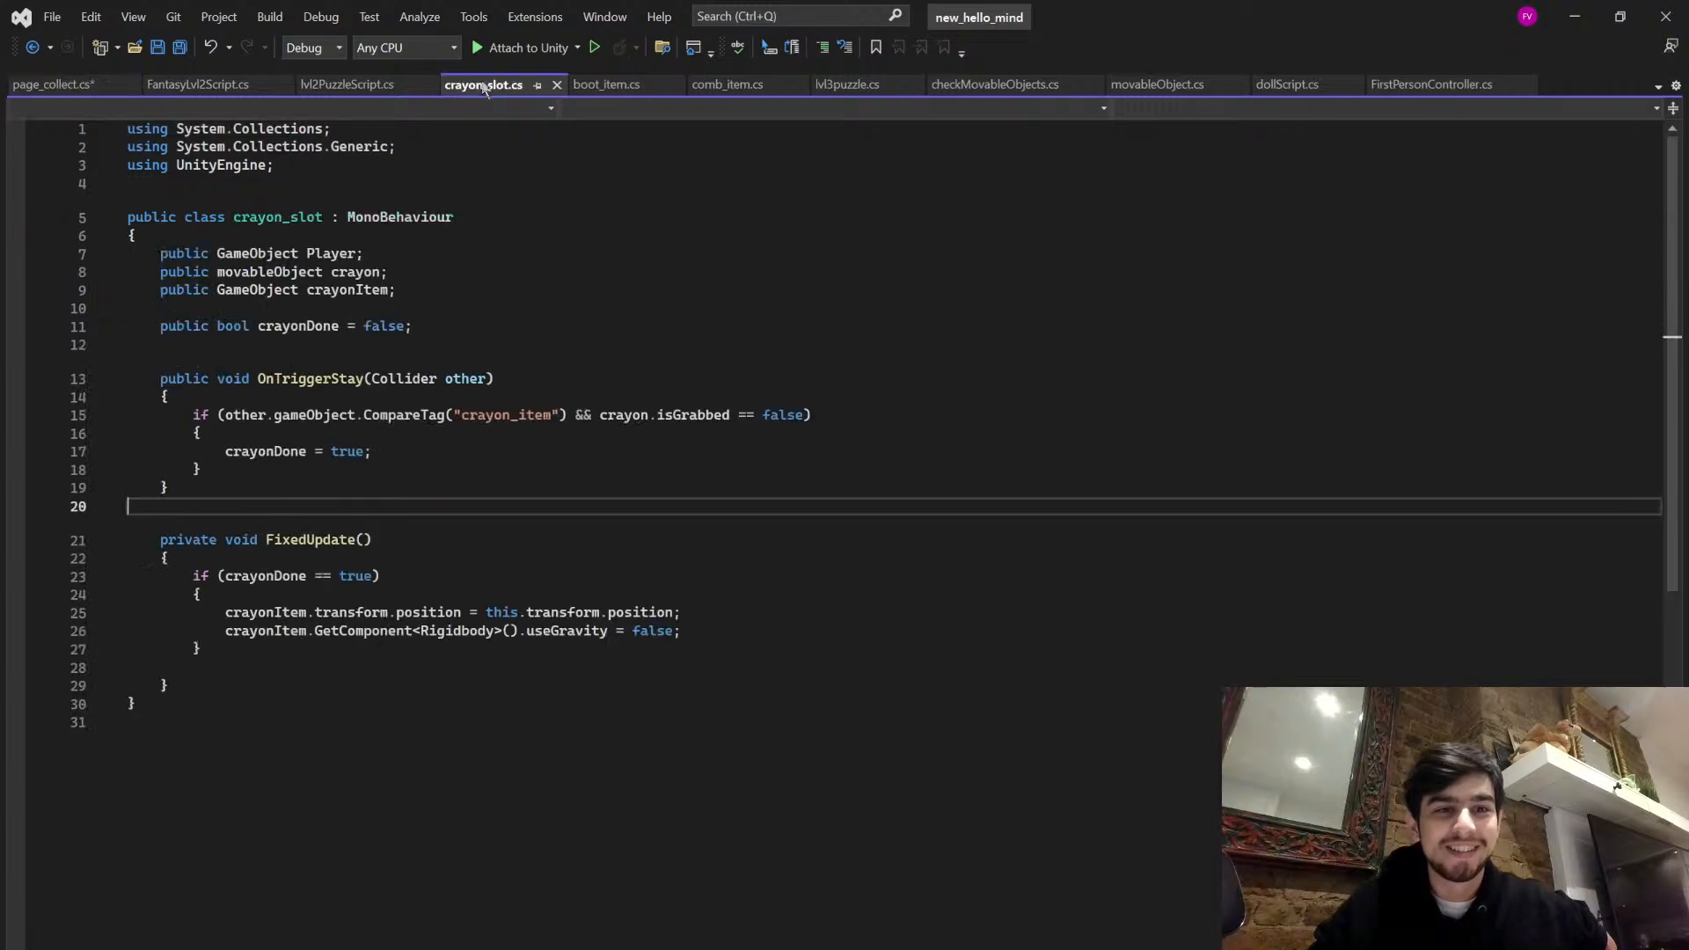
left_click(48, 84)
type("public ontr")
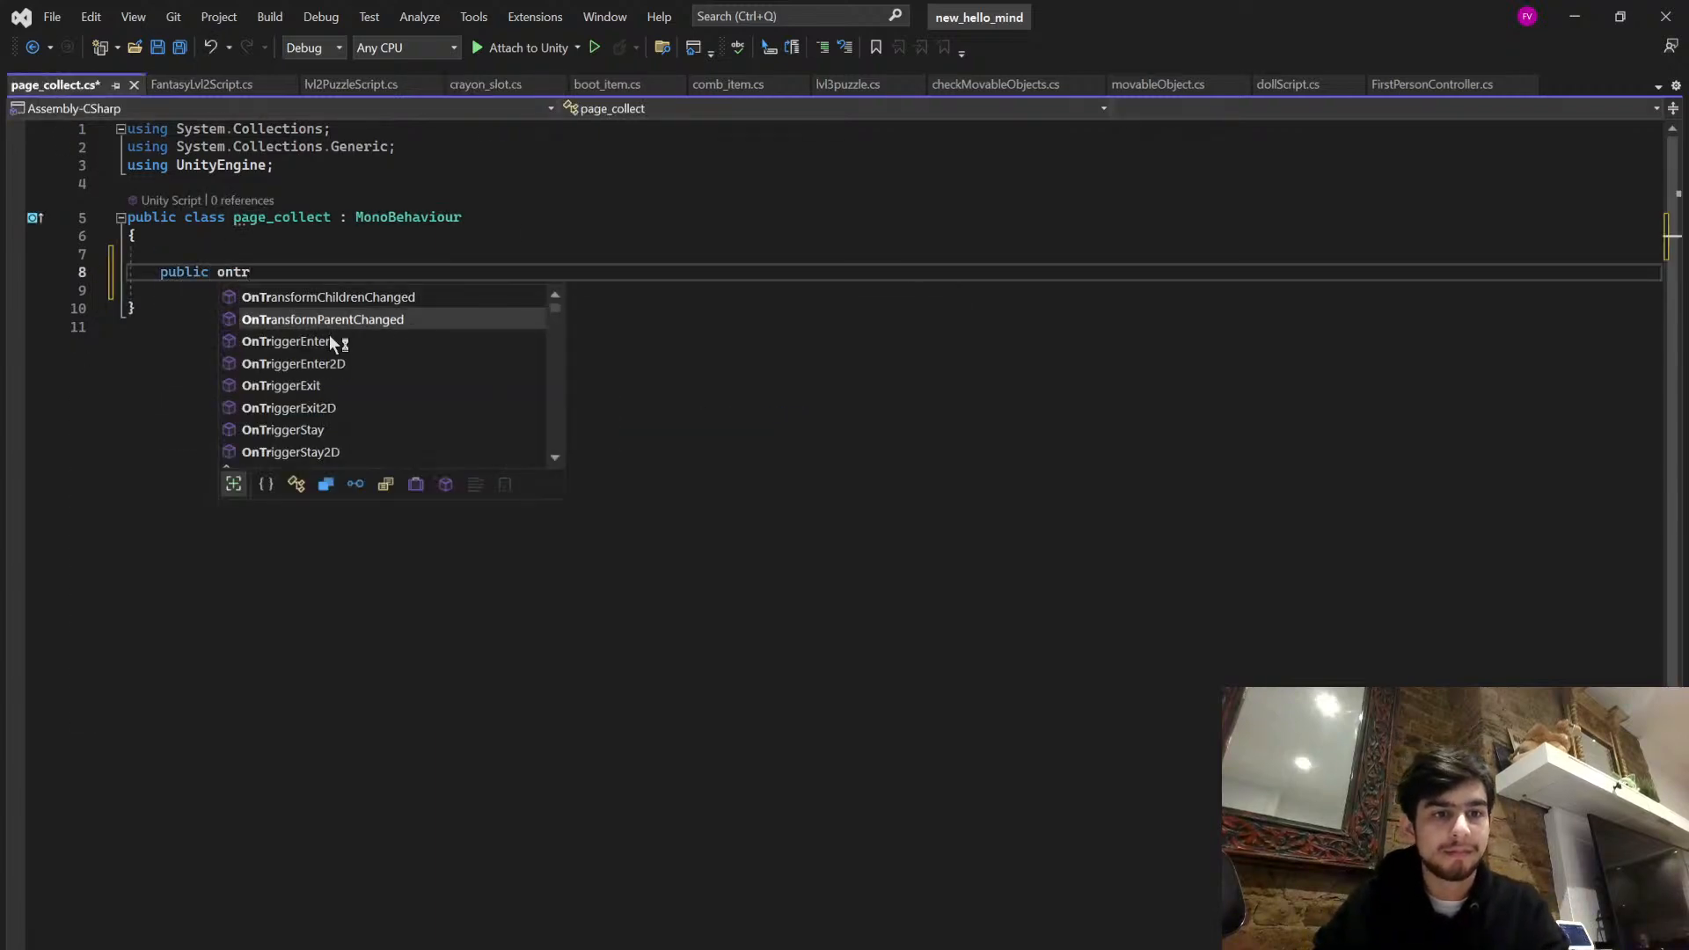
double_click(330, 337)
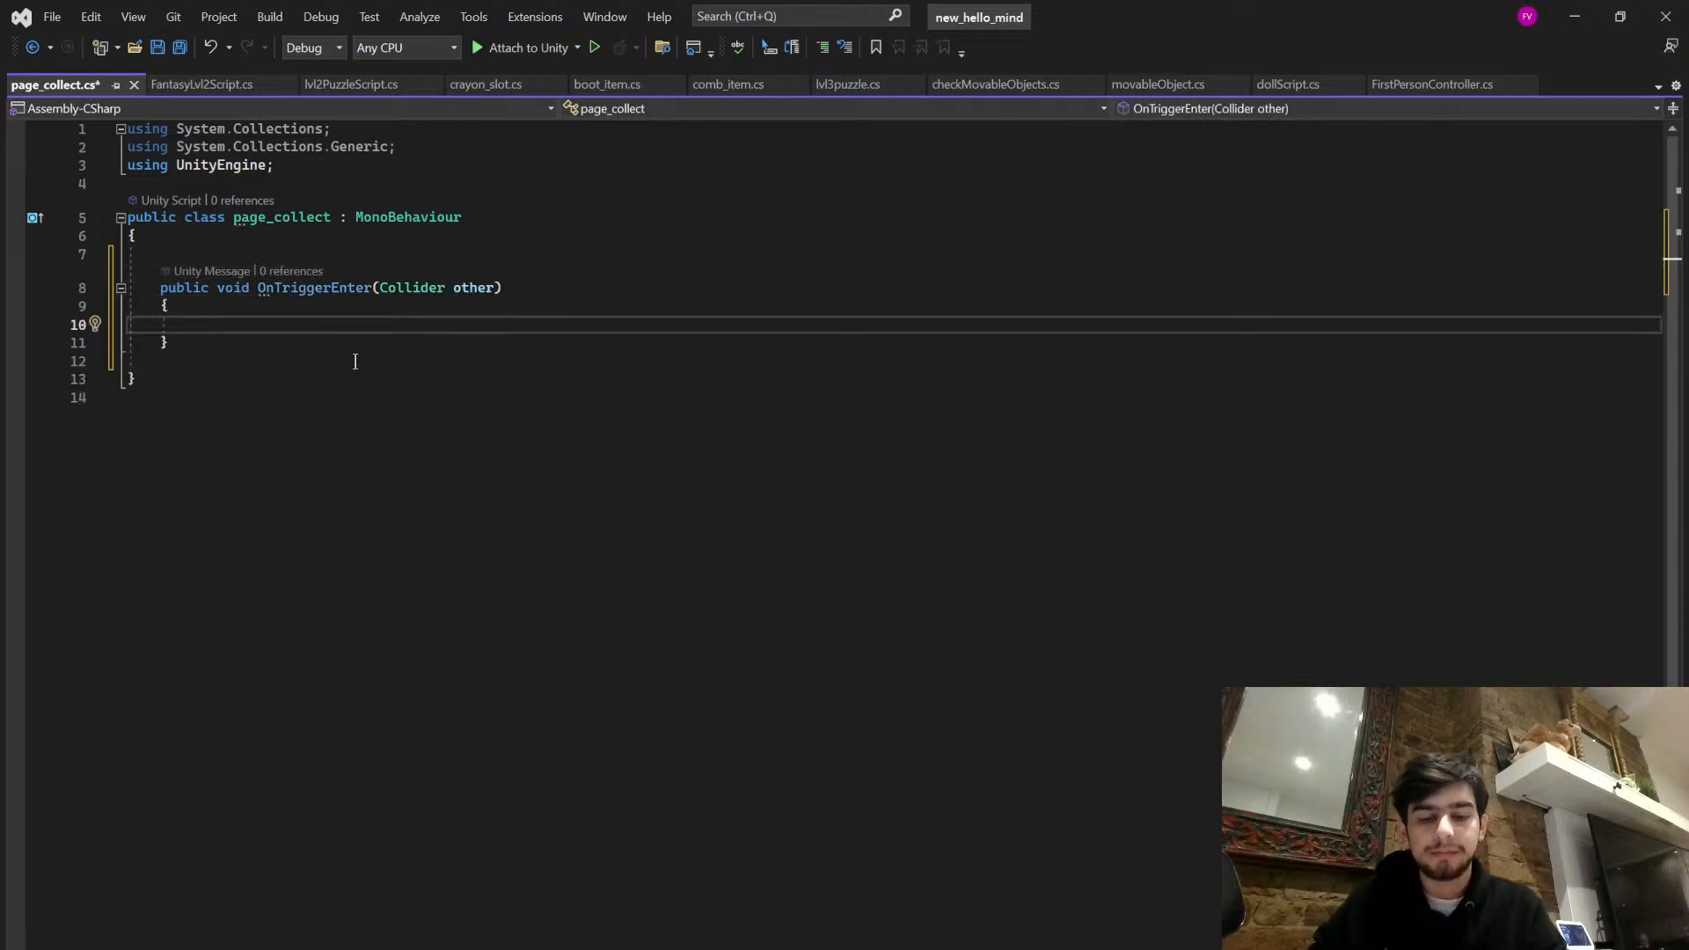
- Inside OnTriggerEnter, write an if condition with other.CompareTag("Player"), consulting crayon_slot.cs for the syntax
left_click(506, 84)
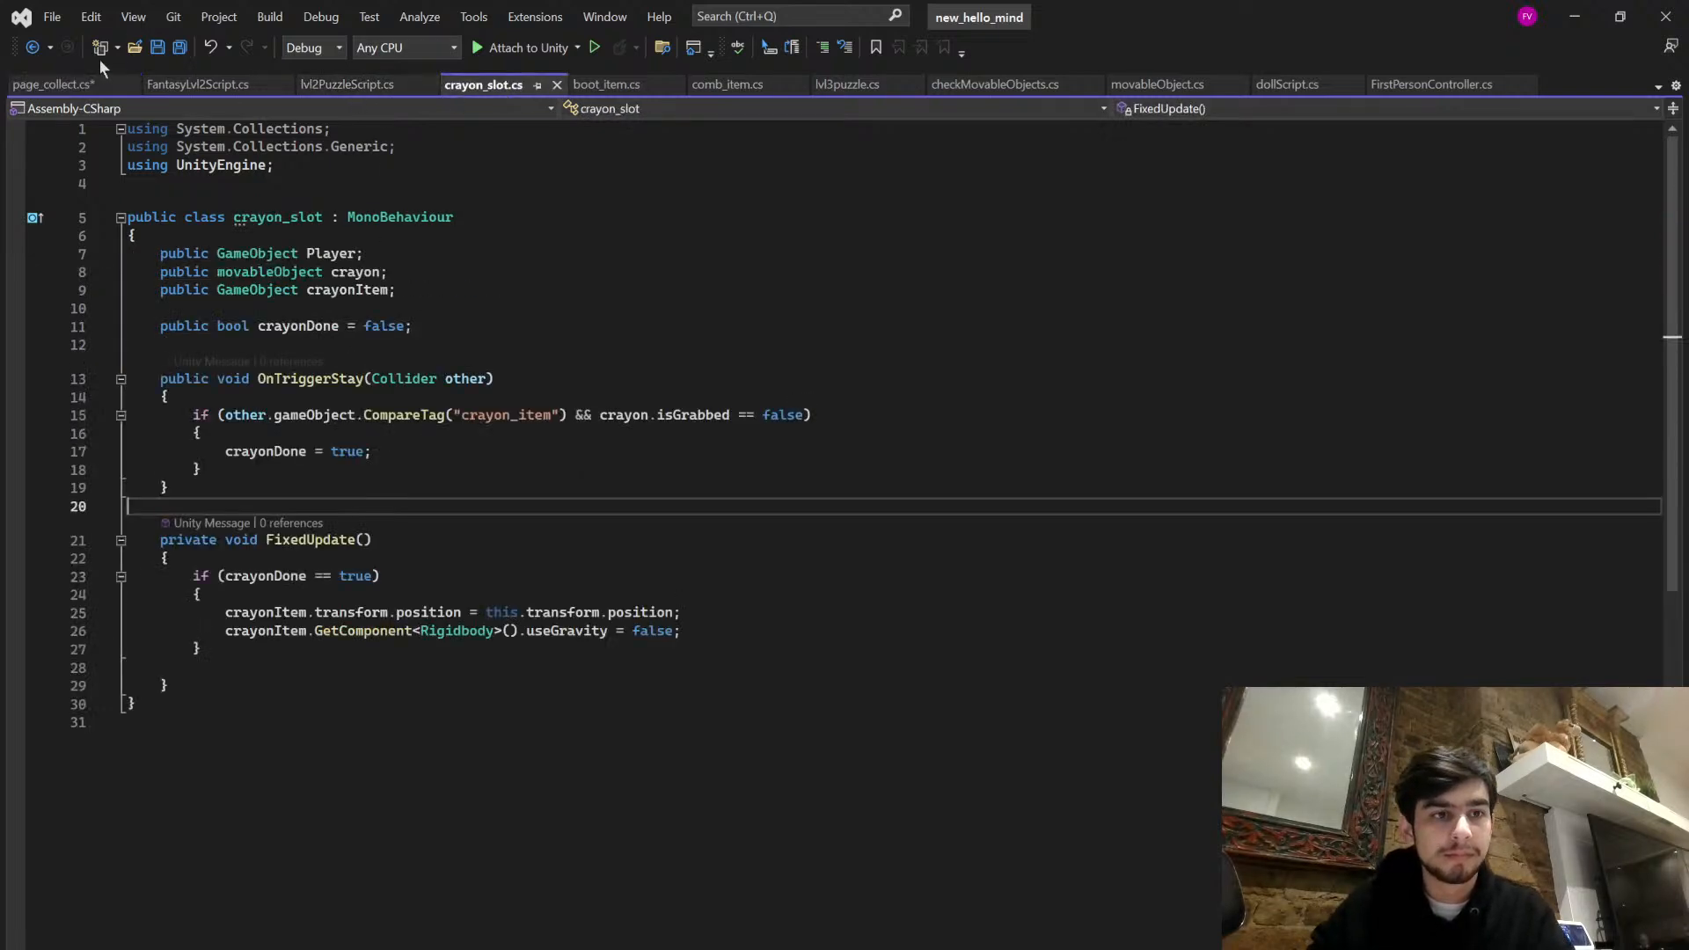
left_click(68, 87)
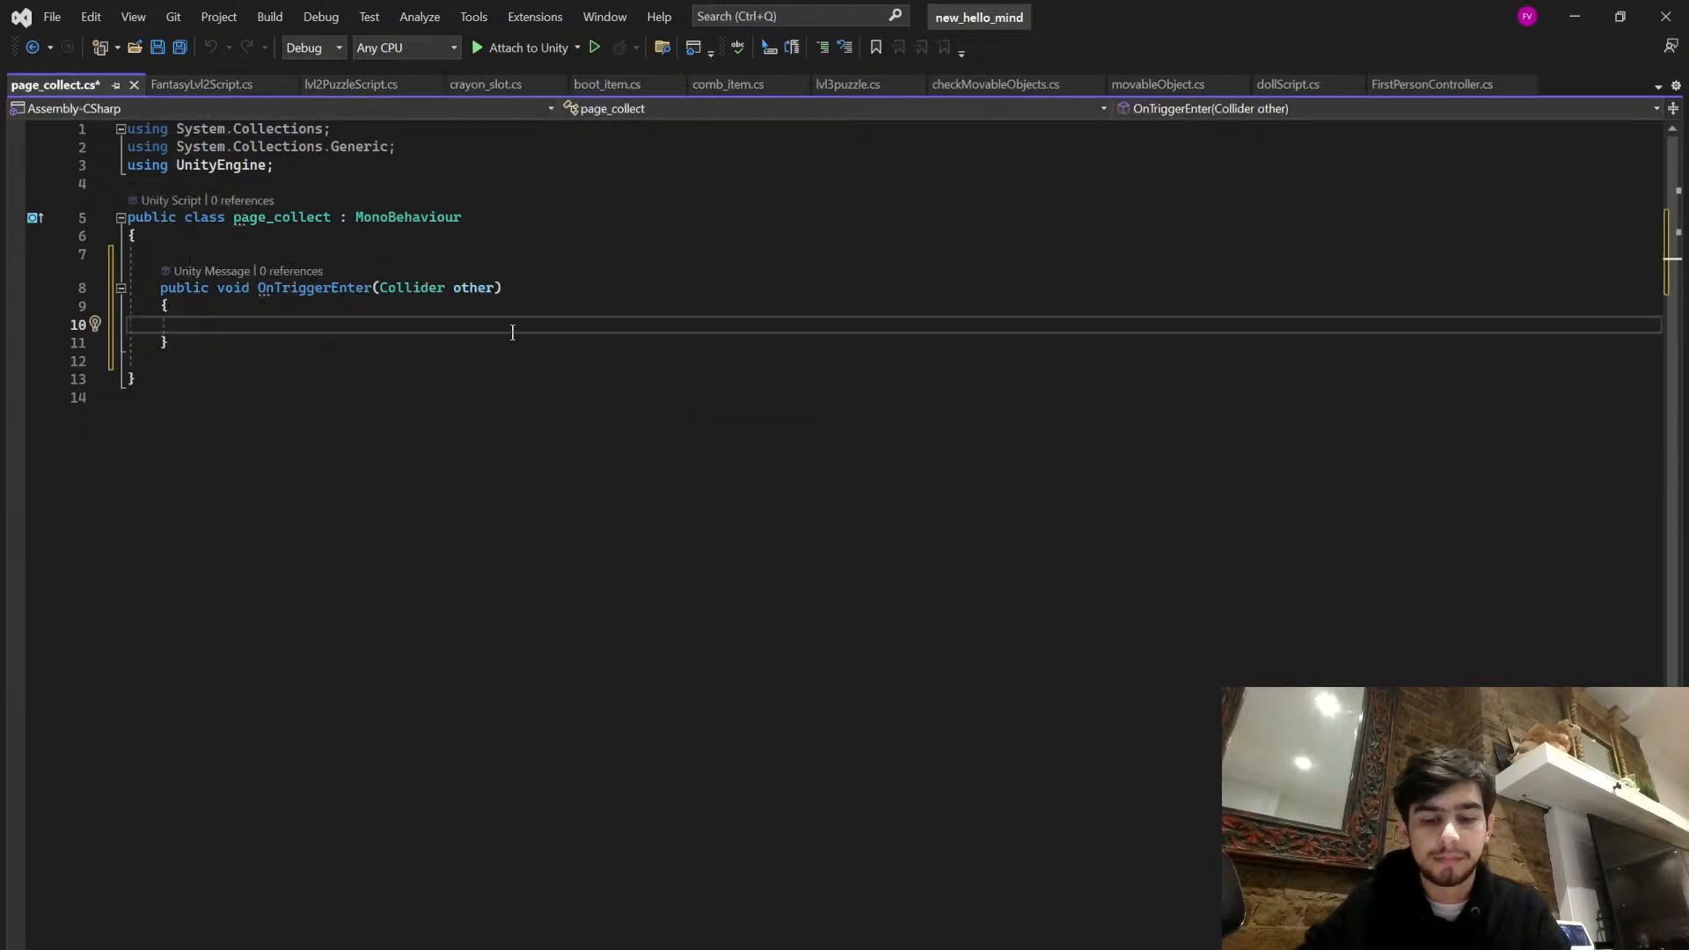
type("(other.com")
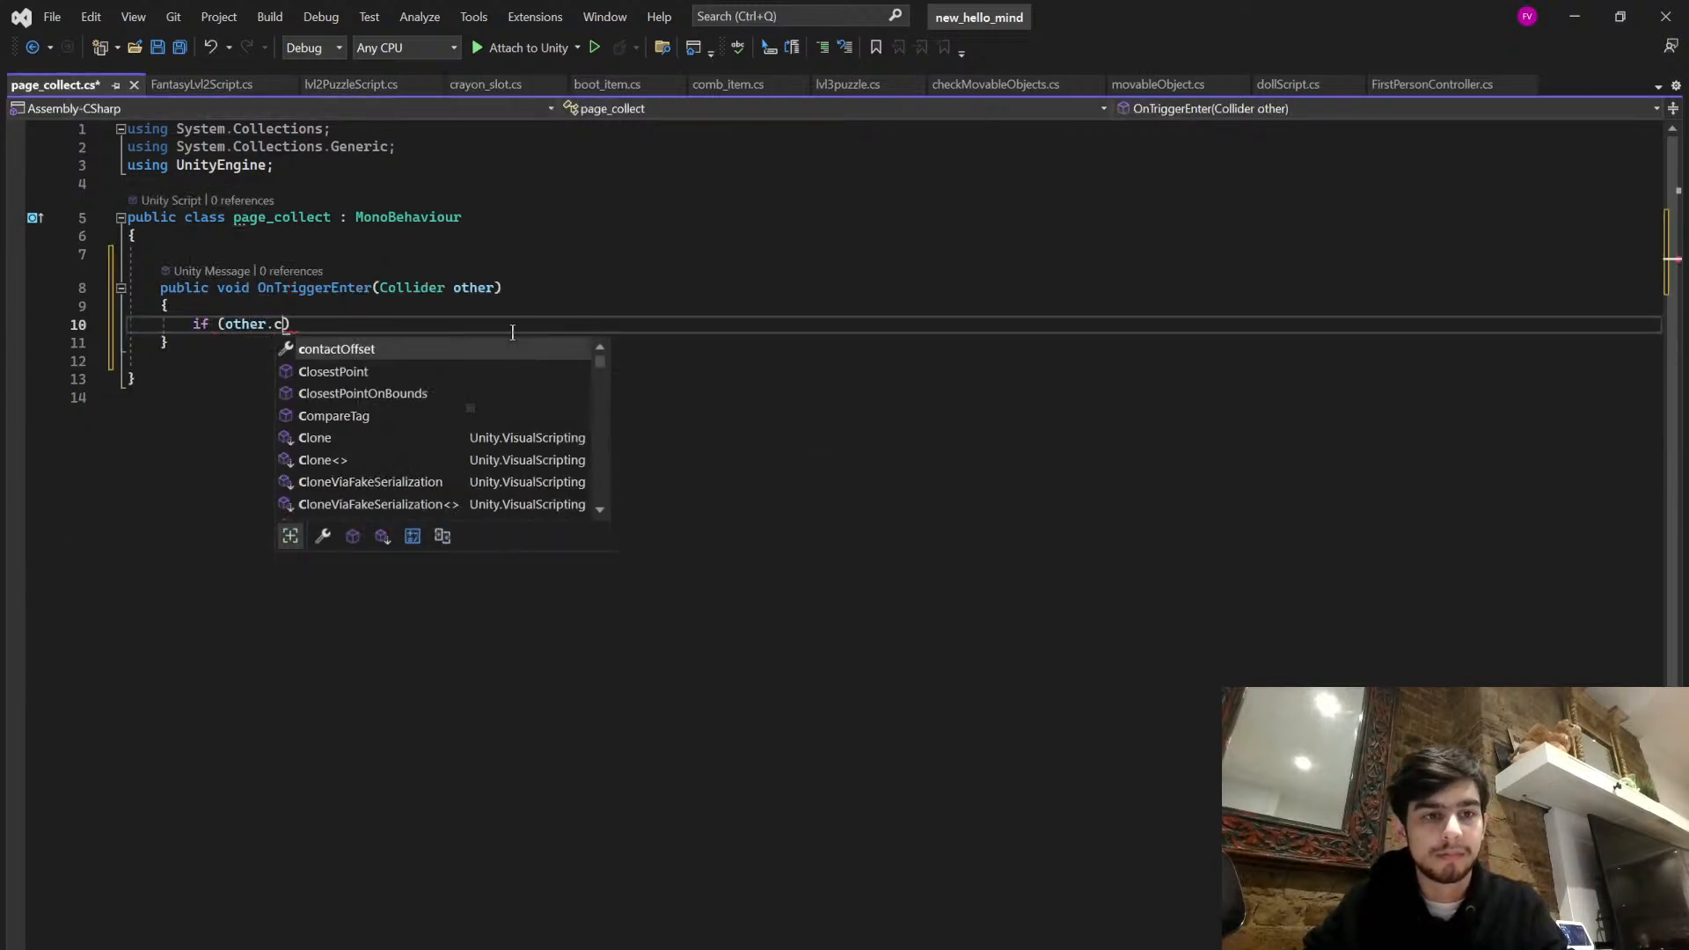
type("p")
key("Tab")
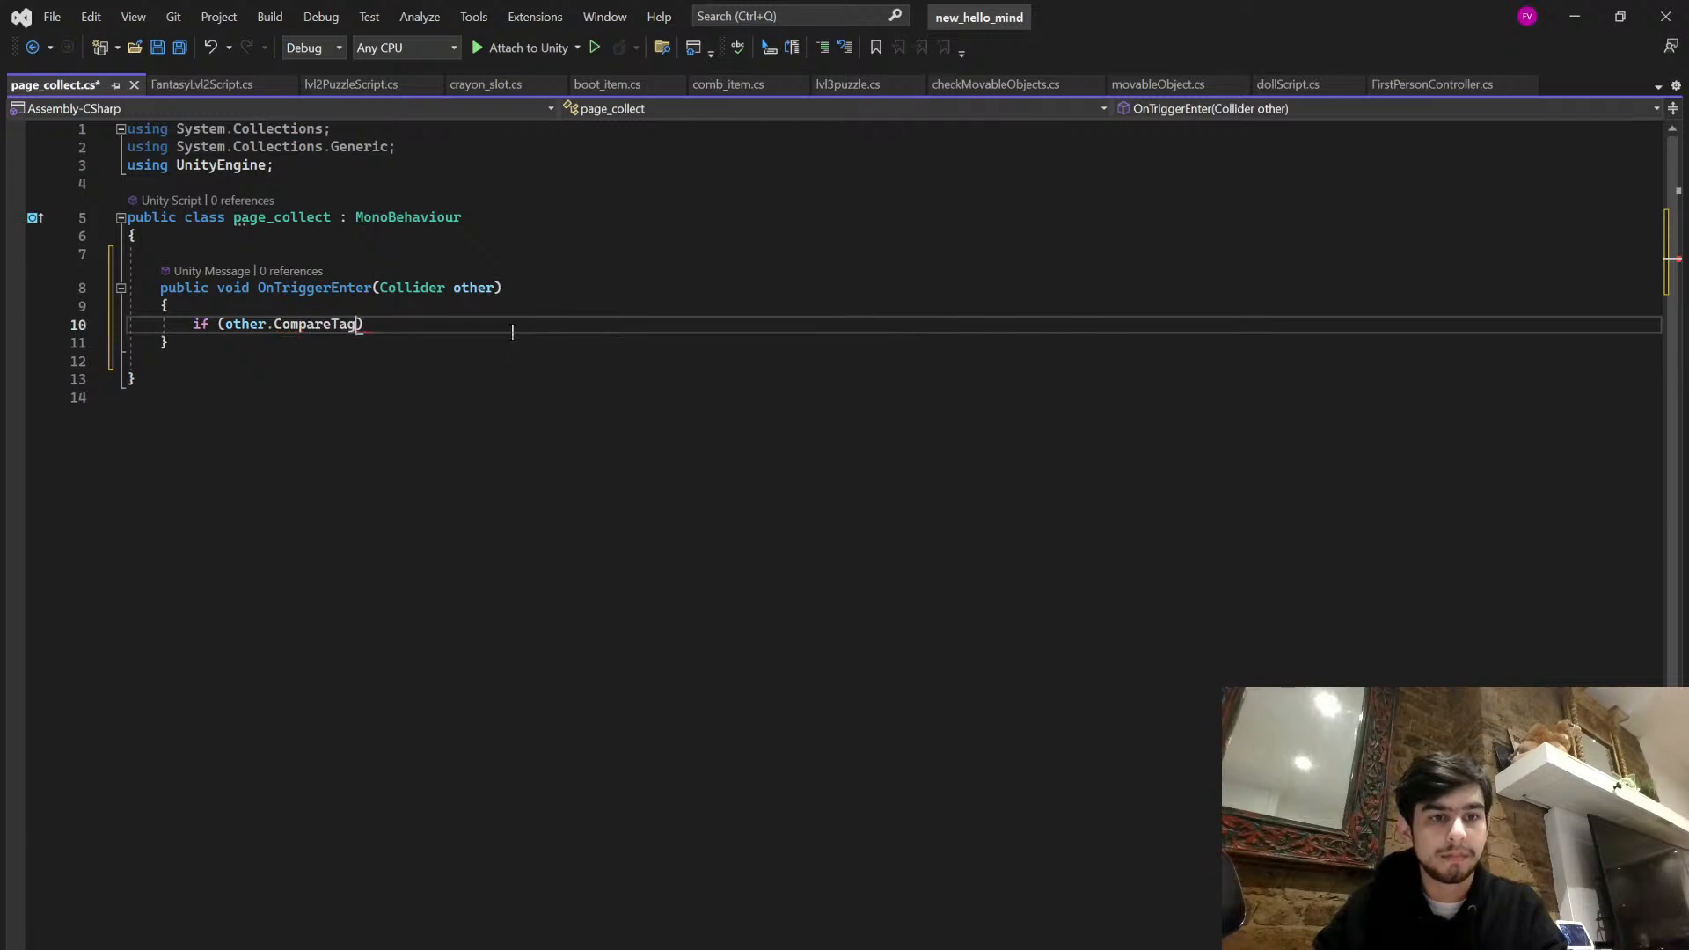
left_click(351, 85)
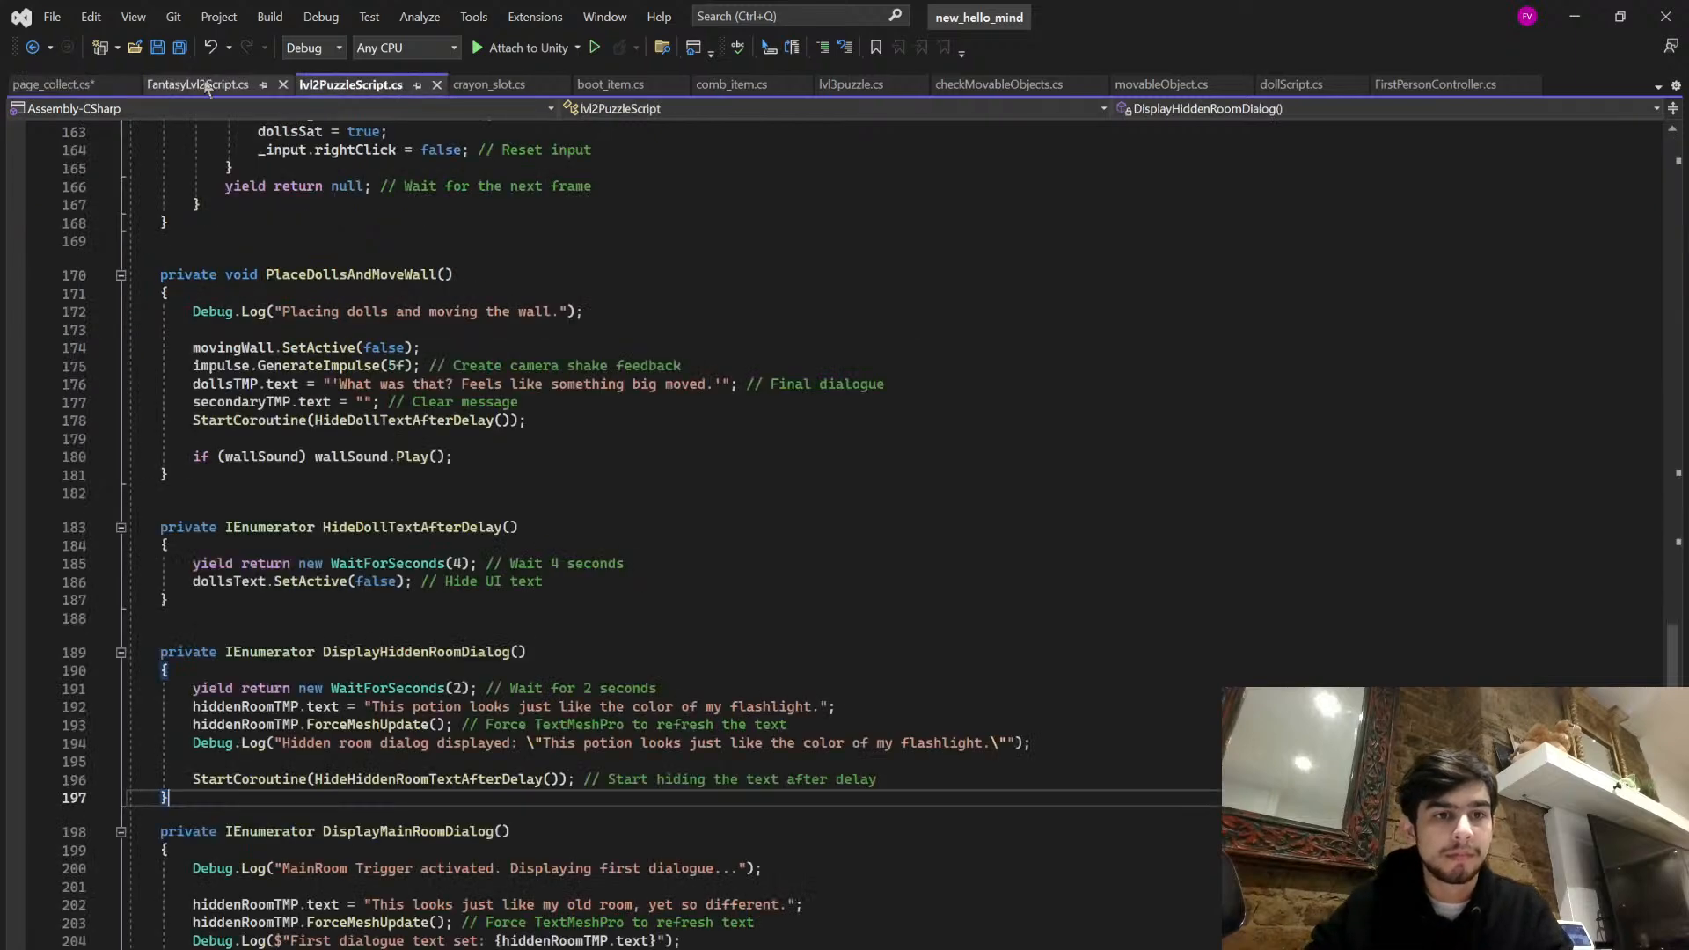
left_click(465, 86)
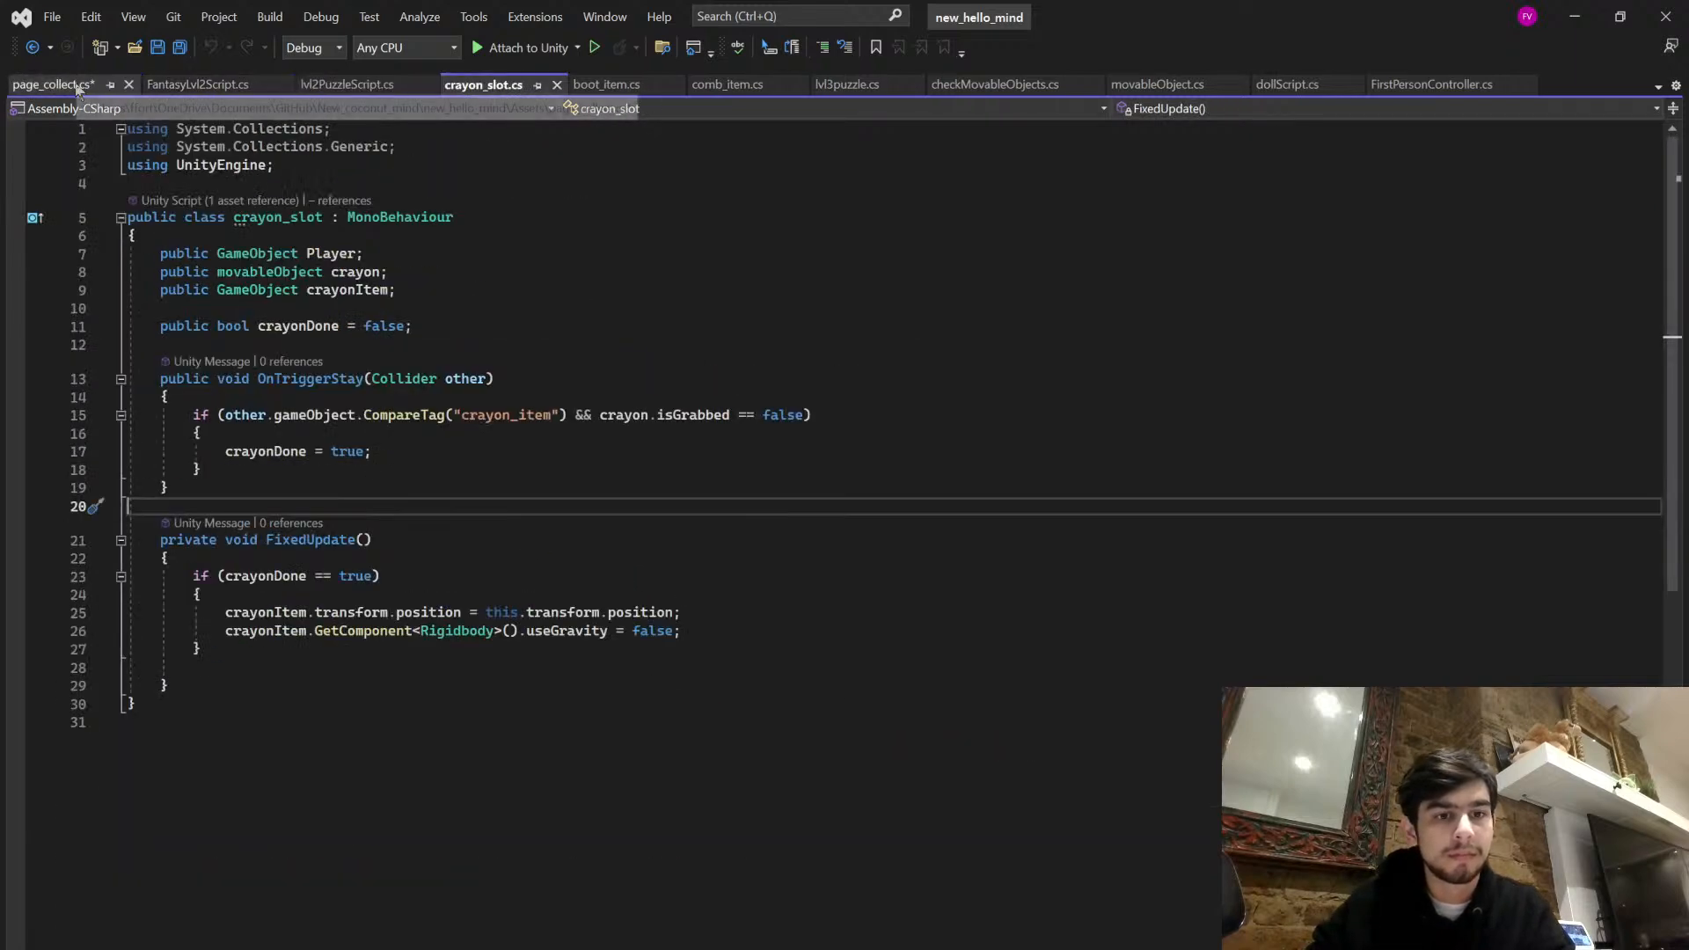
left_click(77, 88)
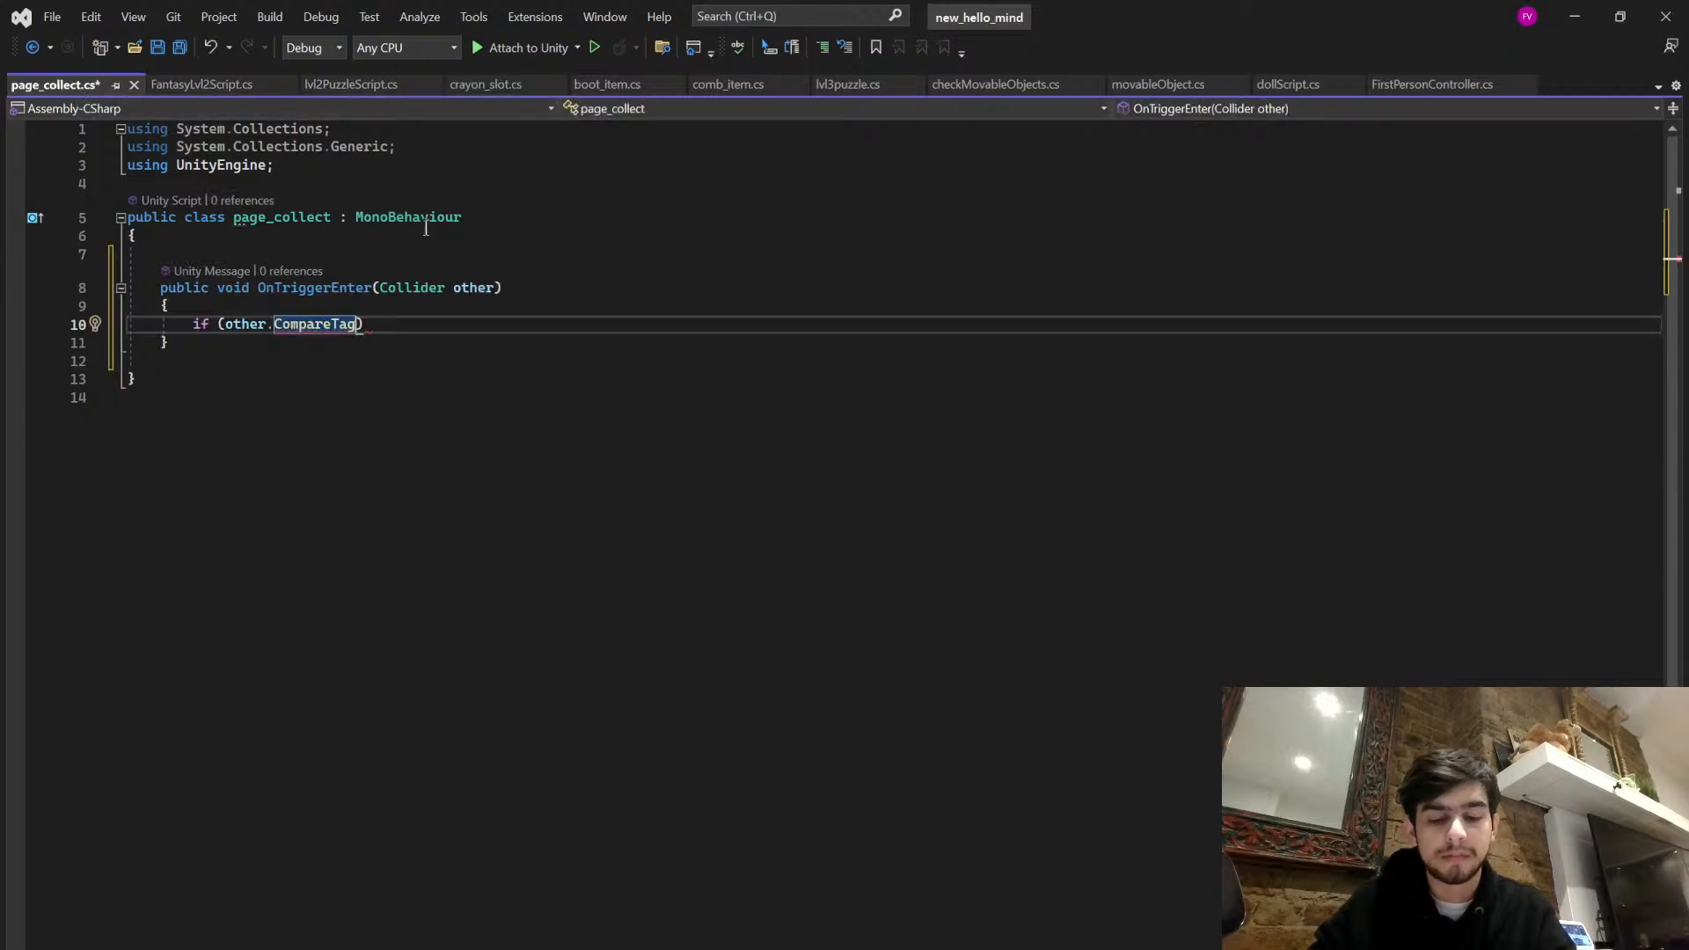
type("(\"Player")
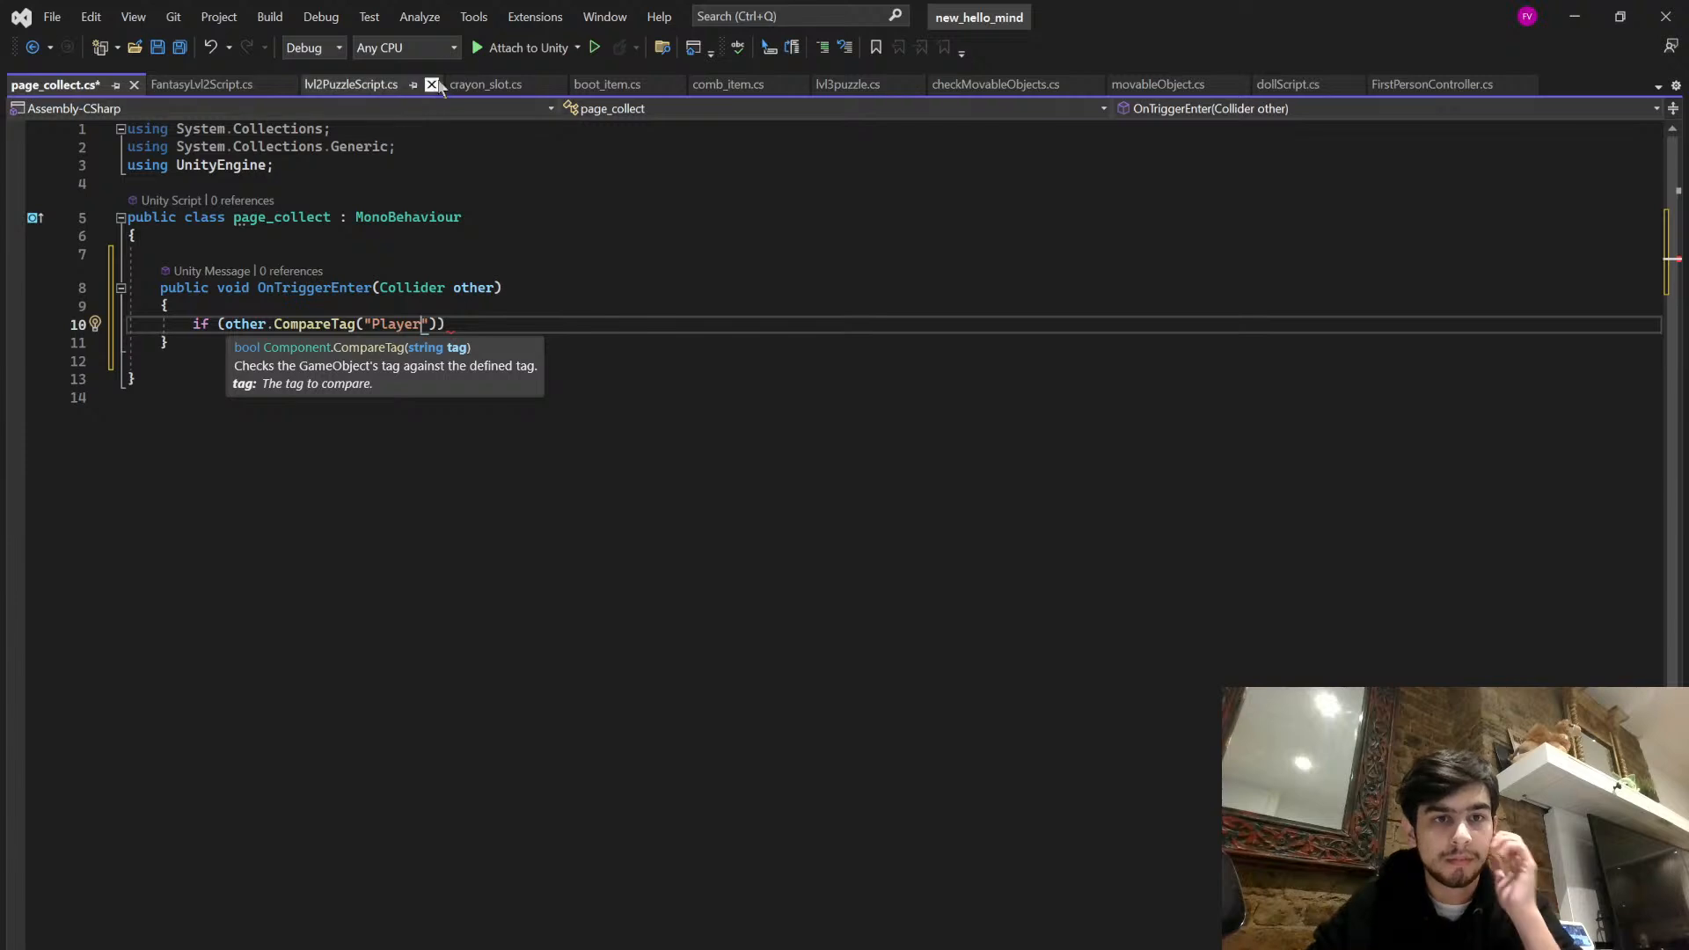
- Change the condition to other.gameObject.CompareTag("Player"), matching crayon_slot.cs, and add an empty braced block beneath it
left_click(515, 88)
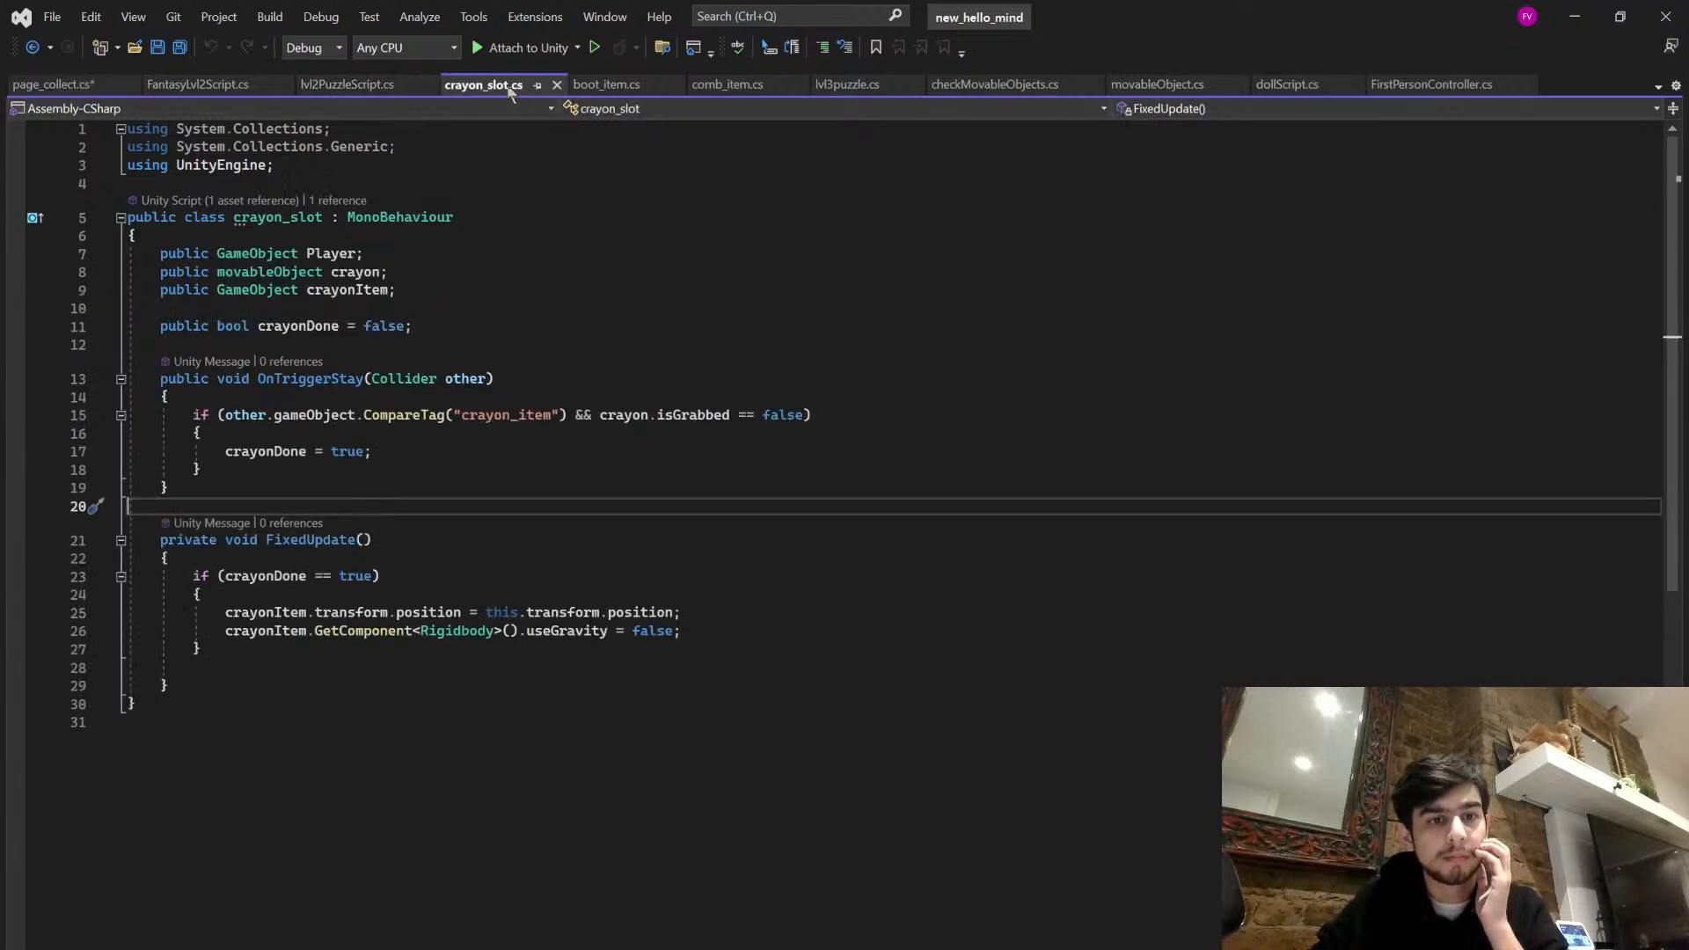
left_click(53, 85)
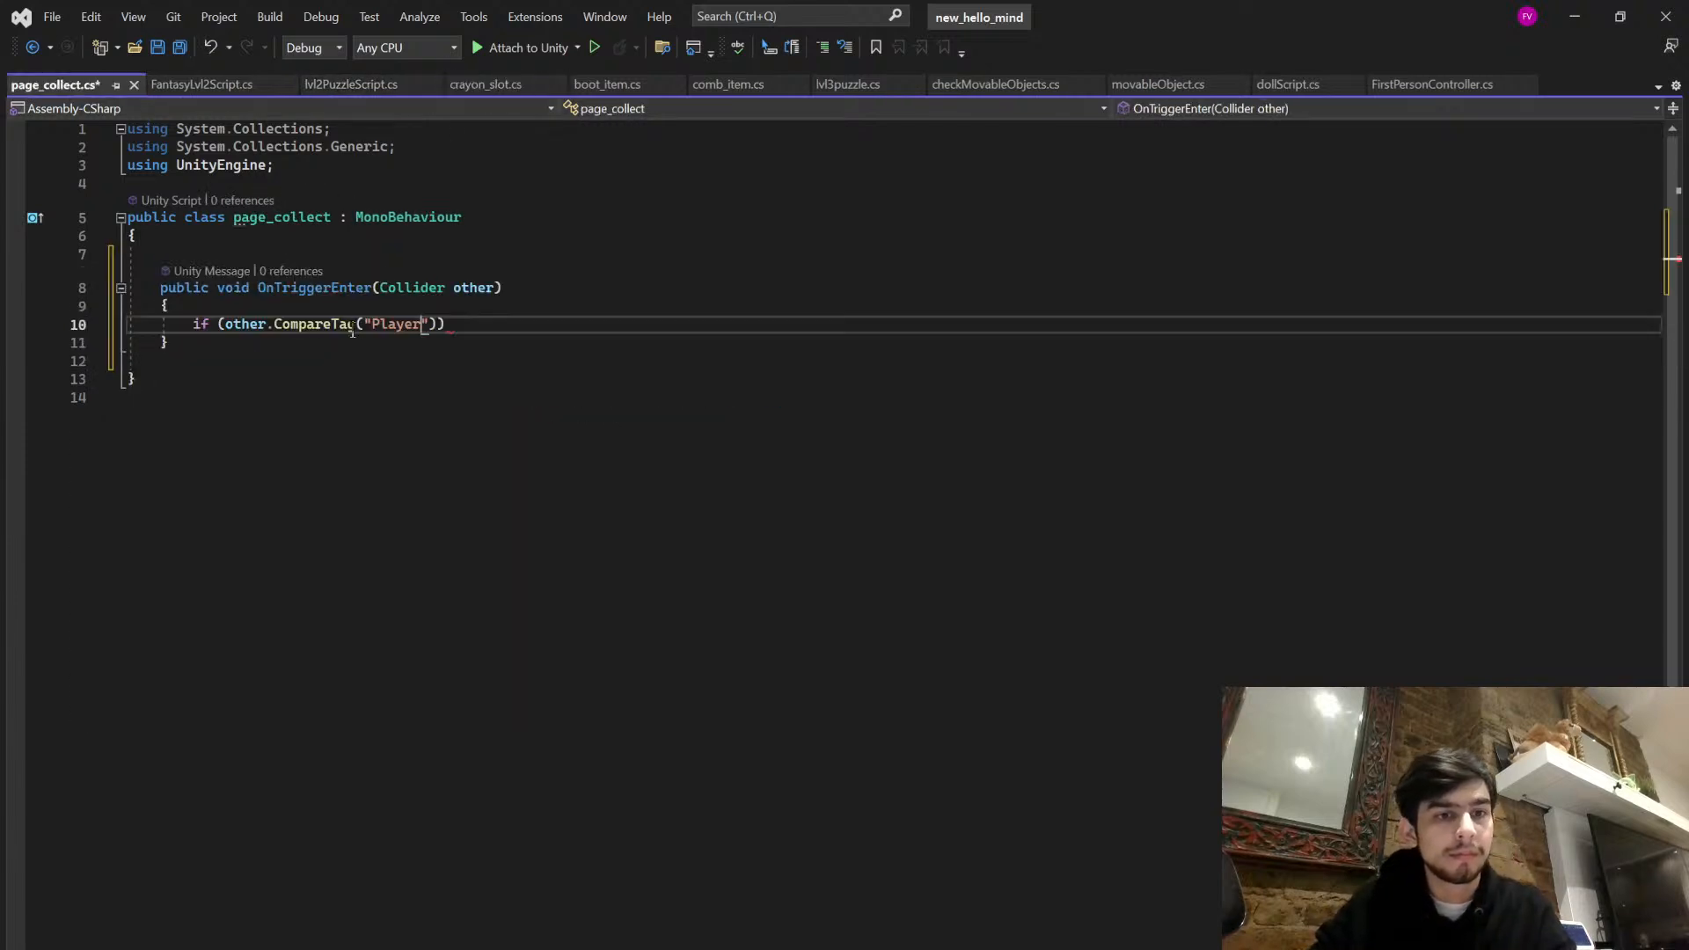
left_click(270, 323)
type("gameO")
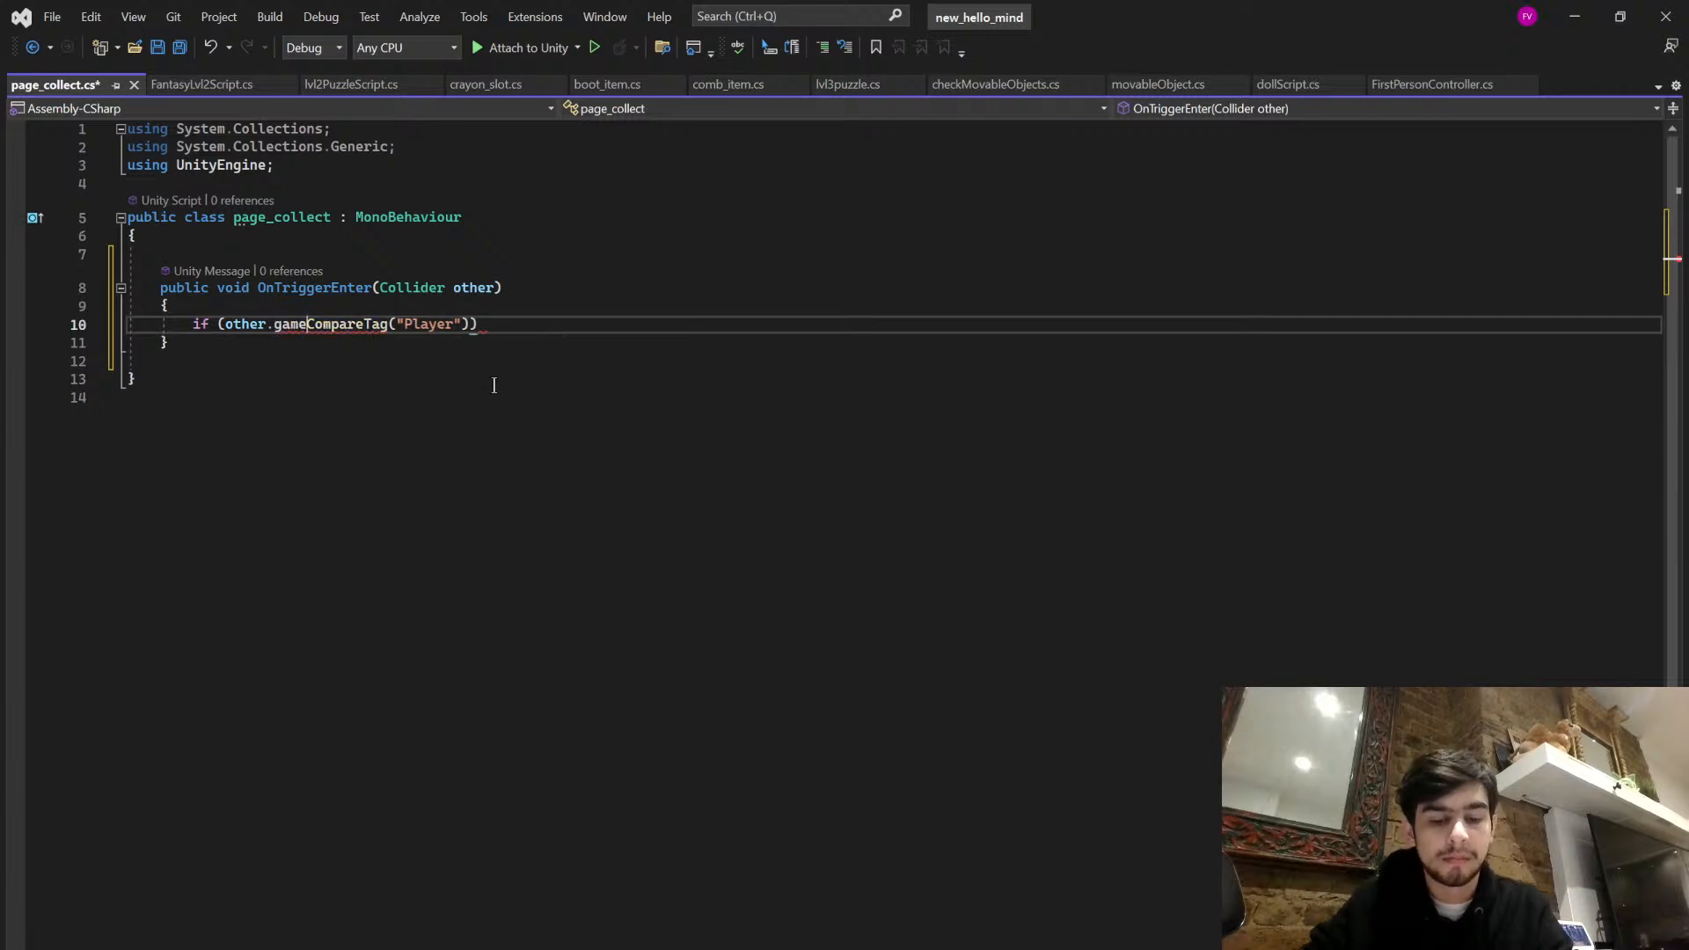
type("bject.")
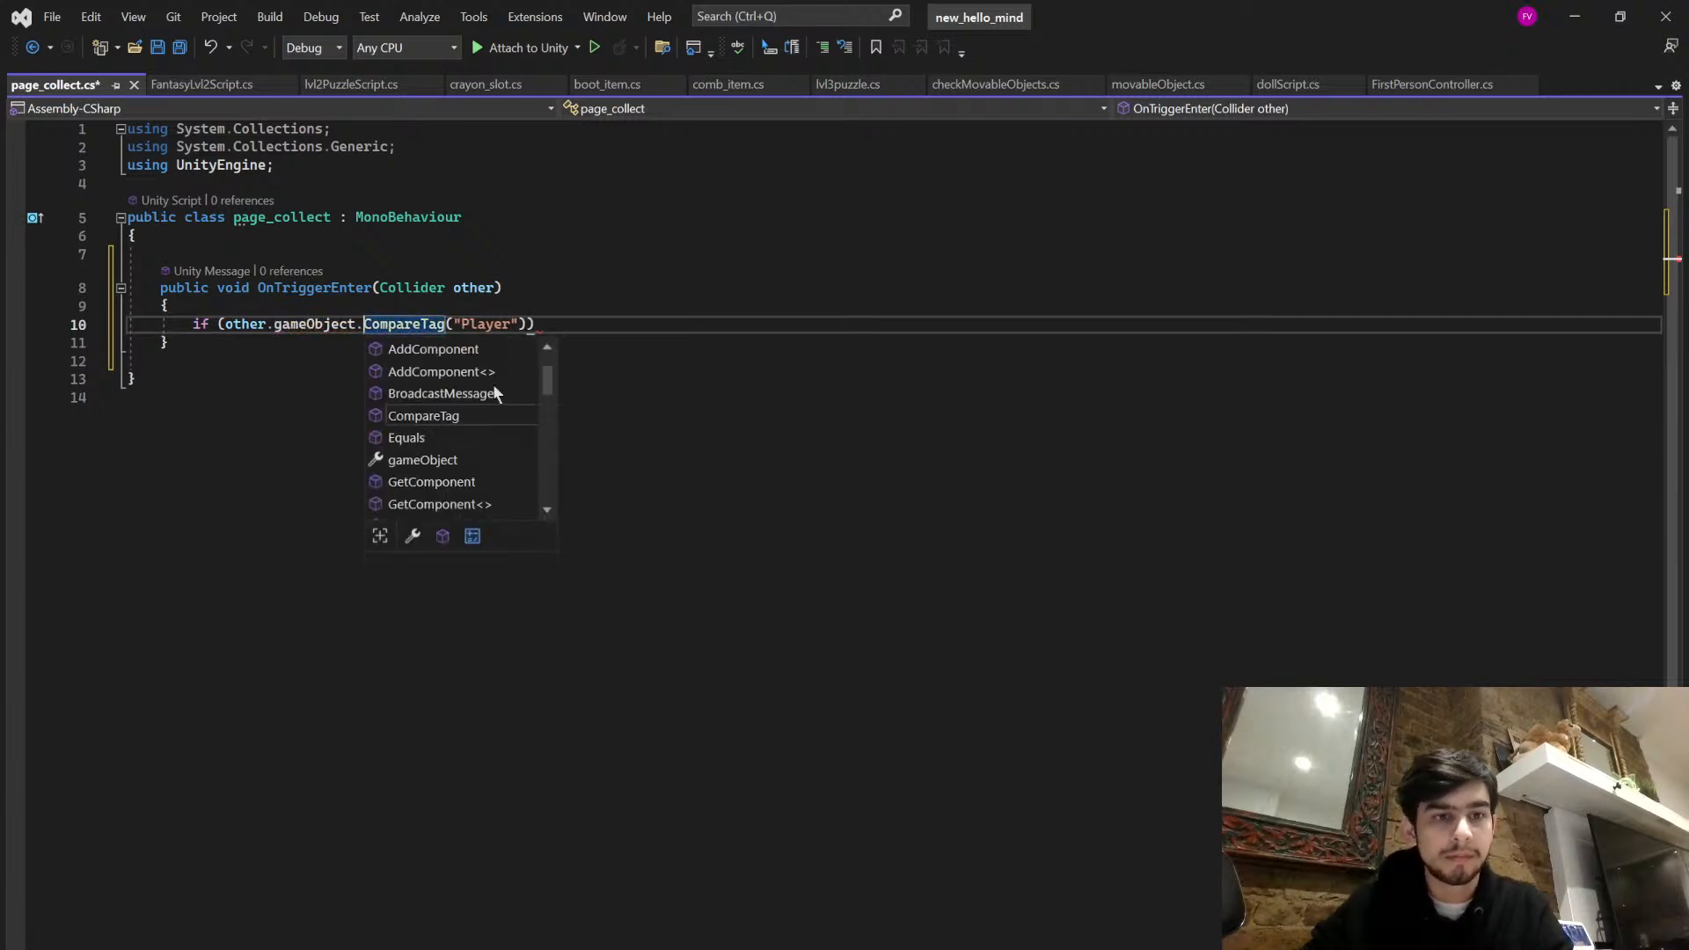
key("Escape")
key("Return")
type("{")
key("Return")
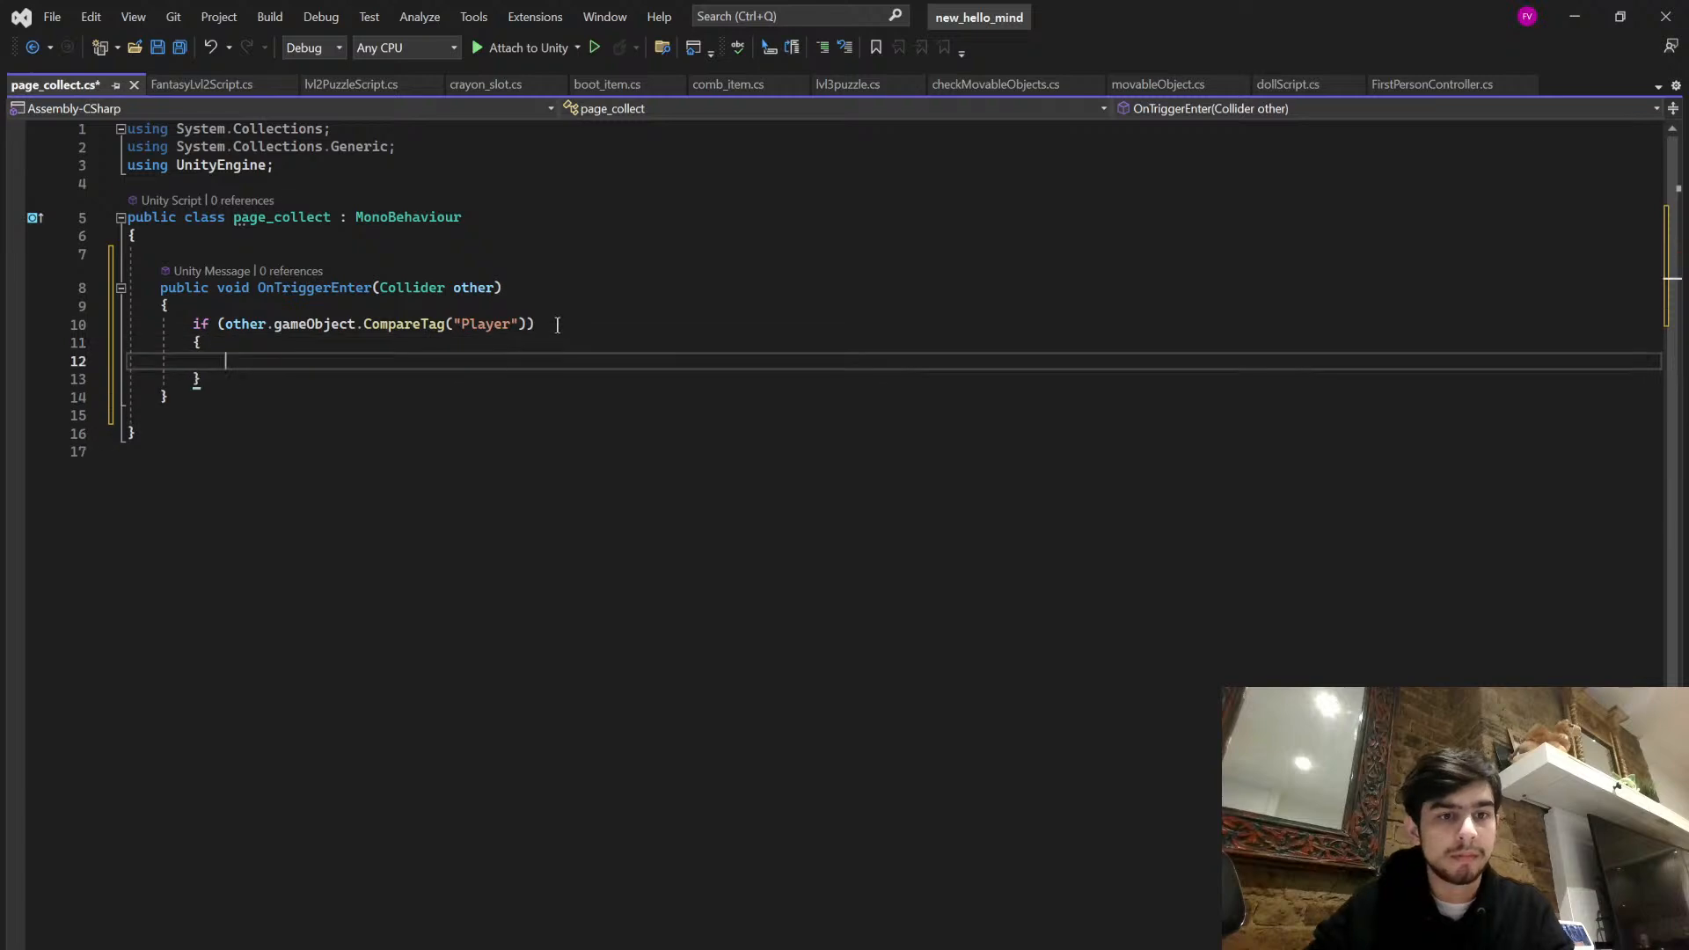
- Add print("collected"); inside the Player tag check and save the page_collect script
type("pr")
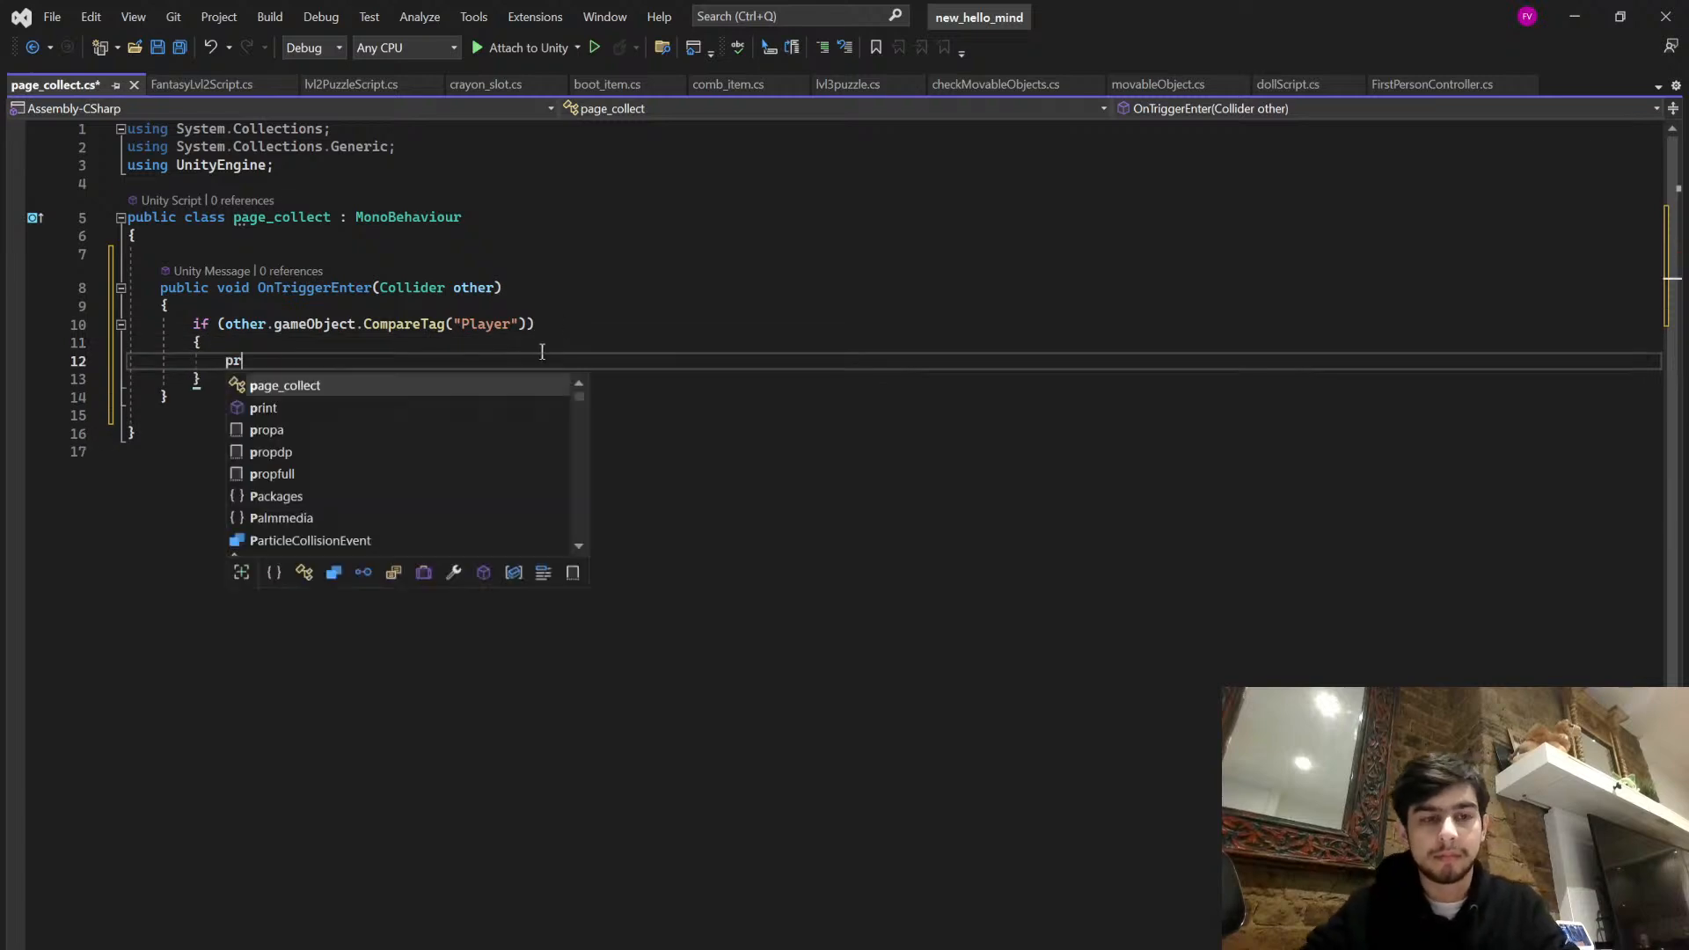
type("int(\"collected\");")
left_click(415, 396)
key("ctrl+s")
left_click(454, 323)
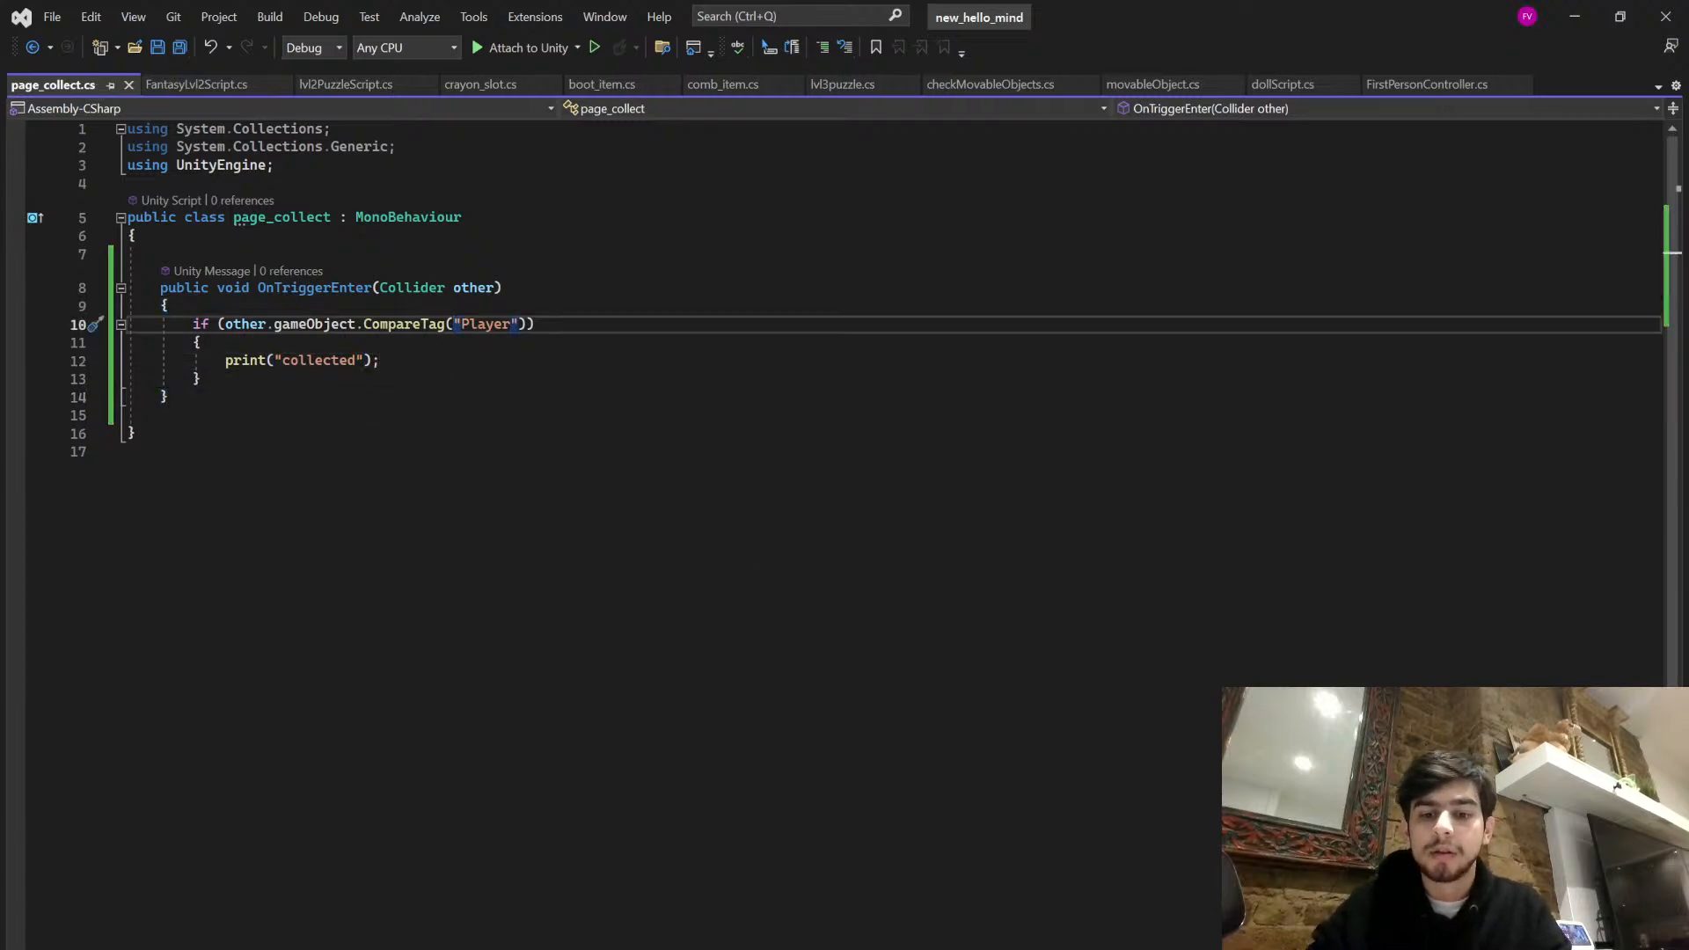
- Switch back to Unity and close the Hello Developer window
key("alt+Tab")
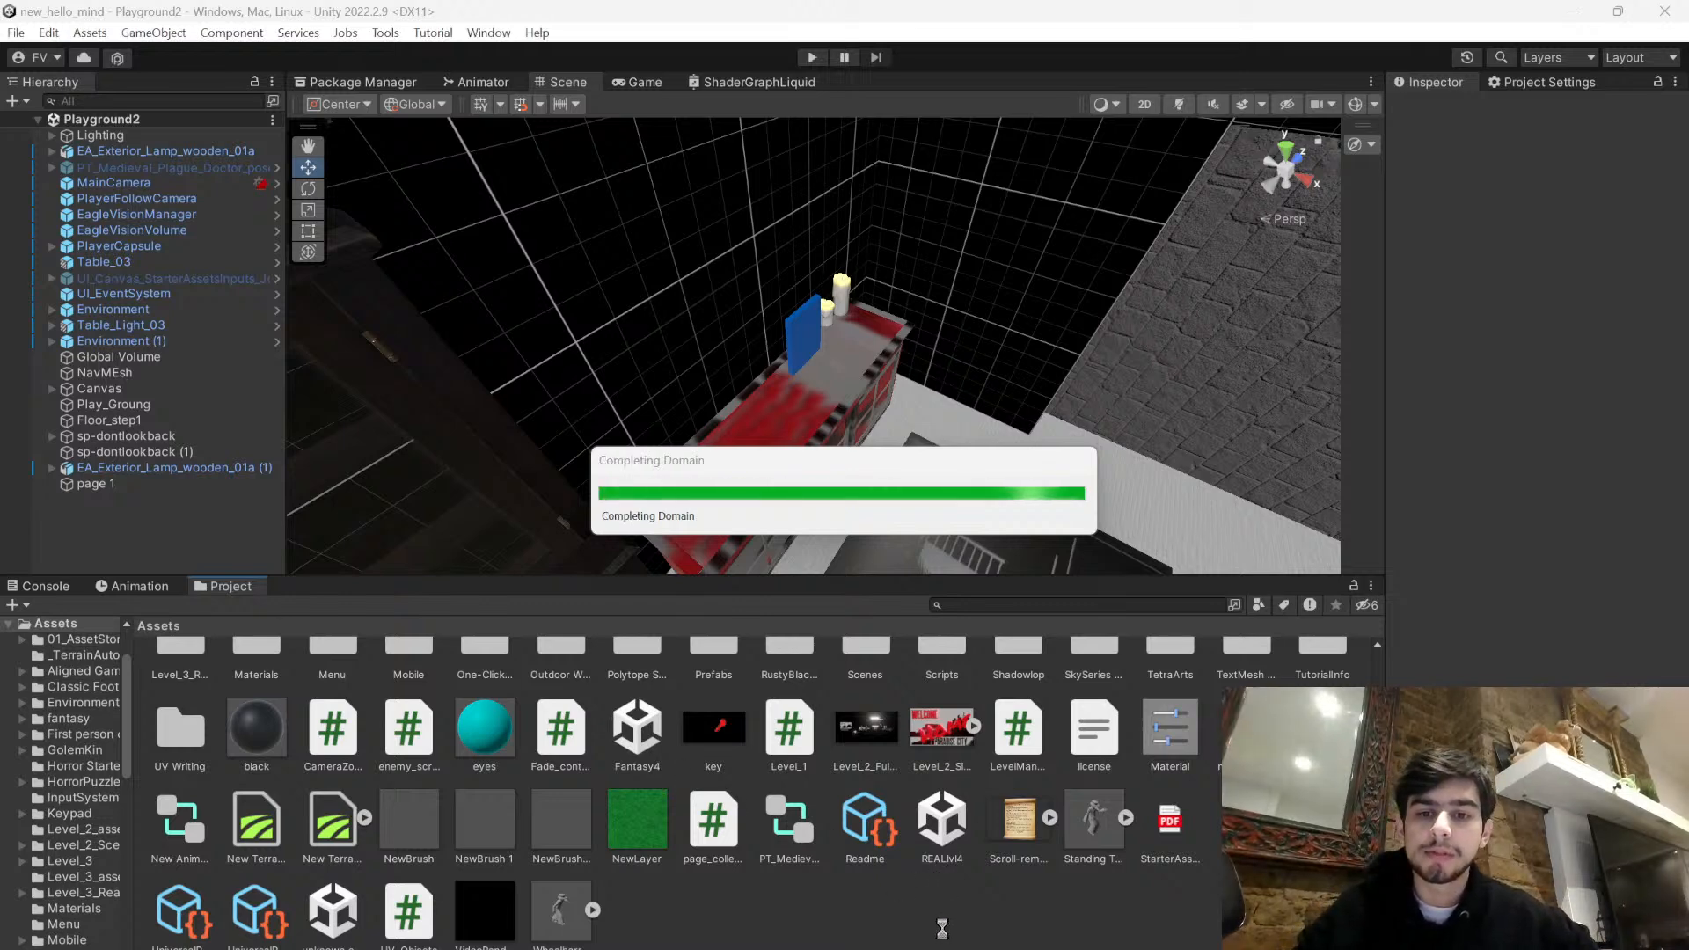
key("alt+Tab")
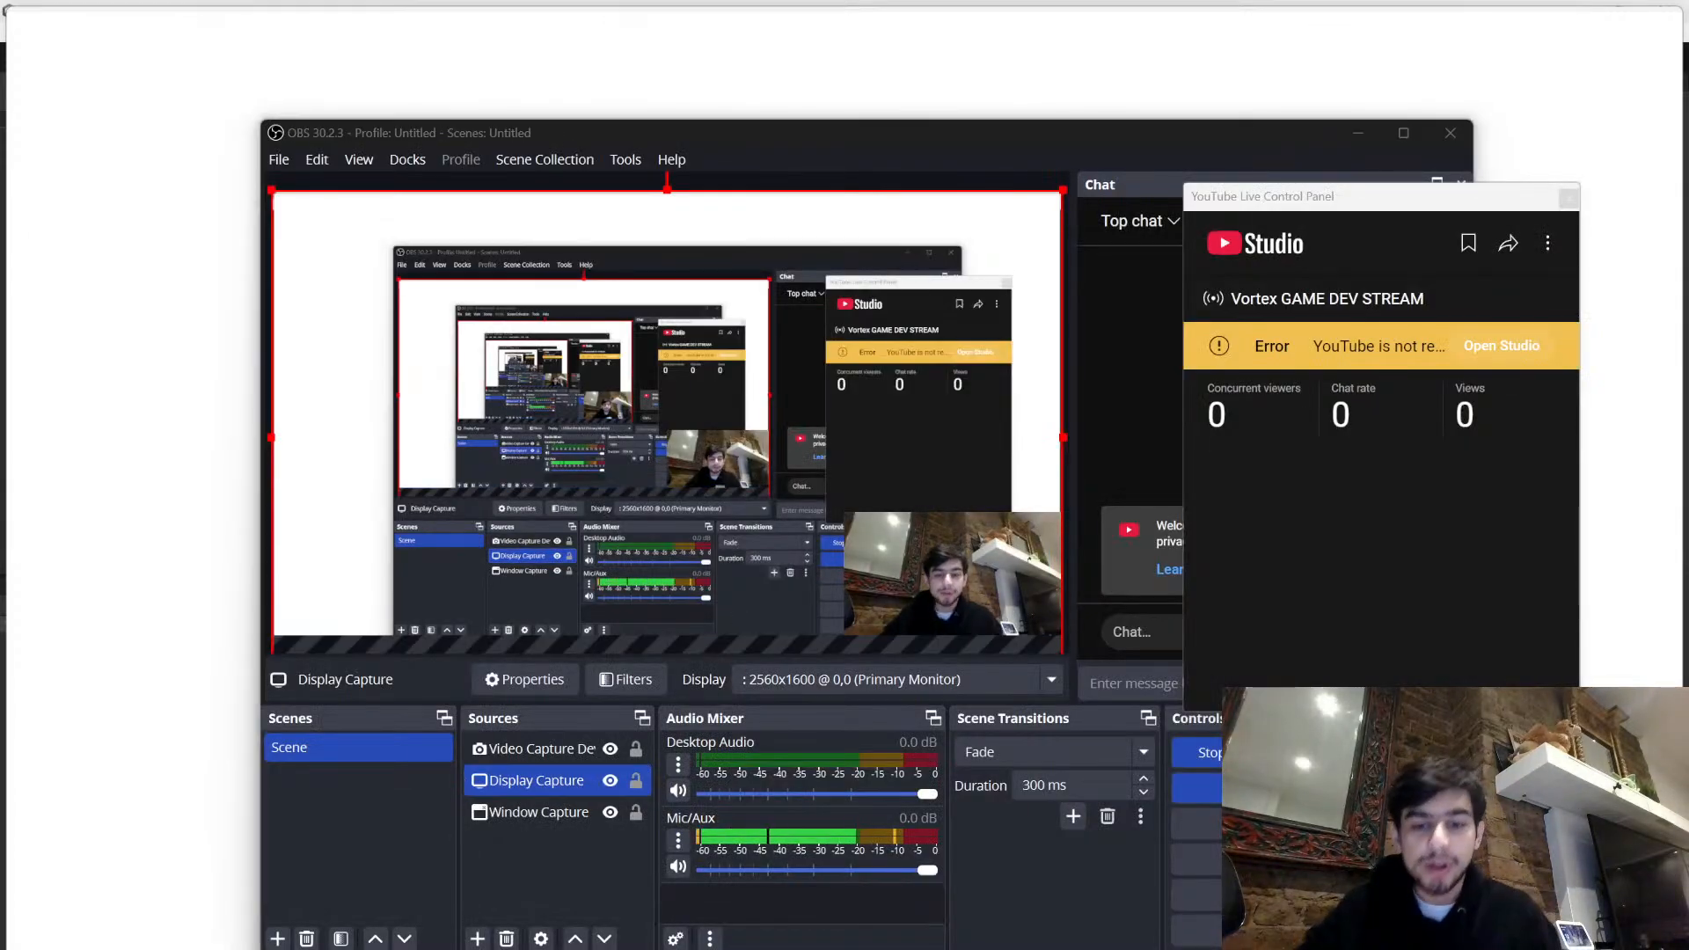
key("alt+Tab")
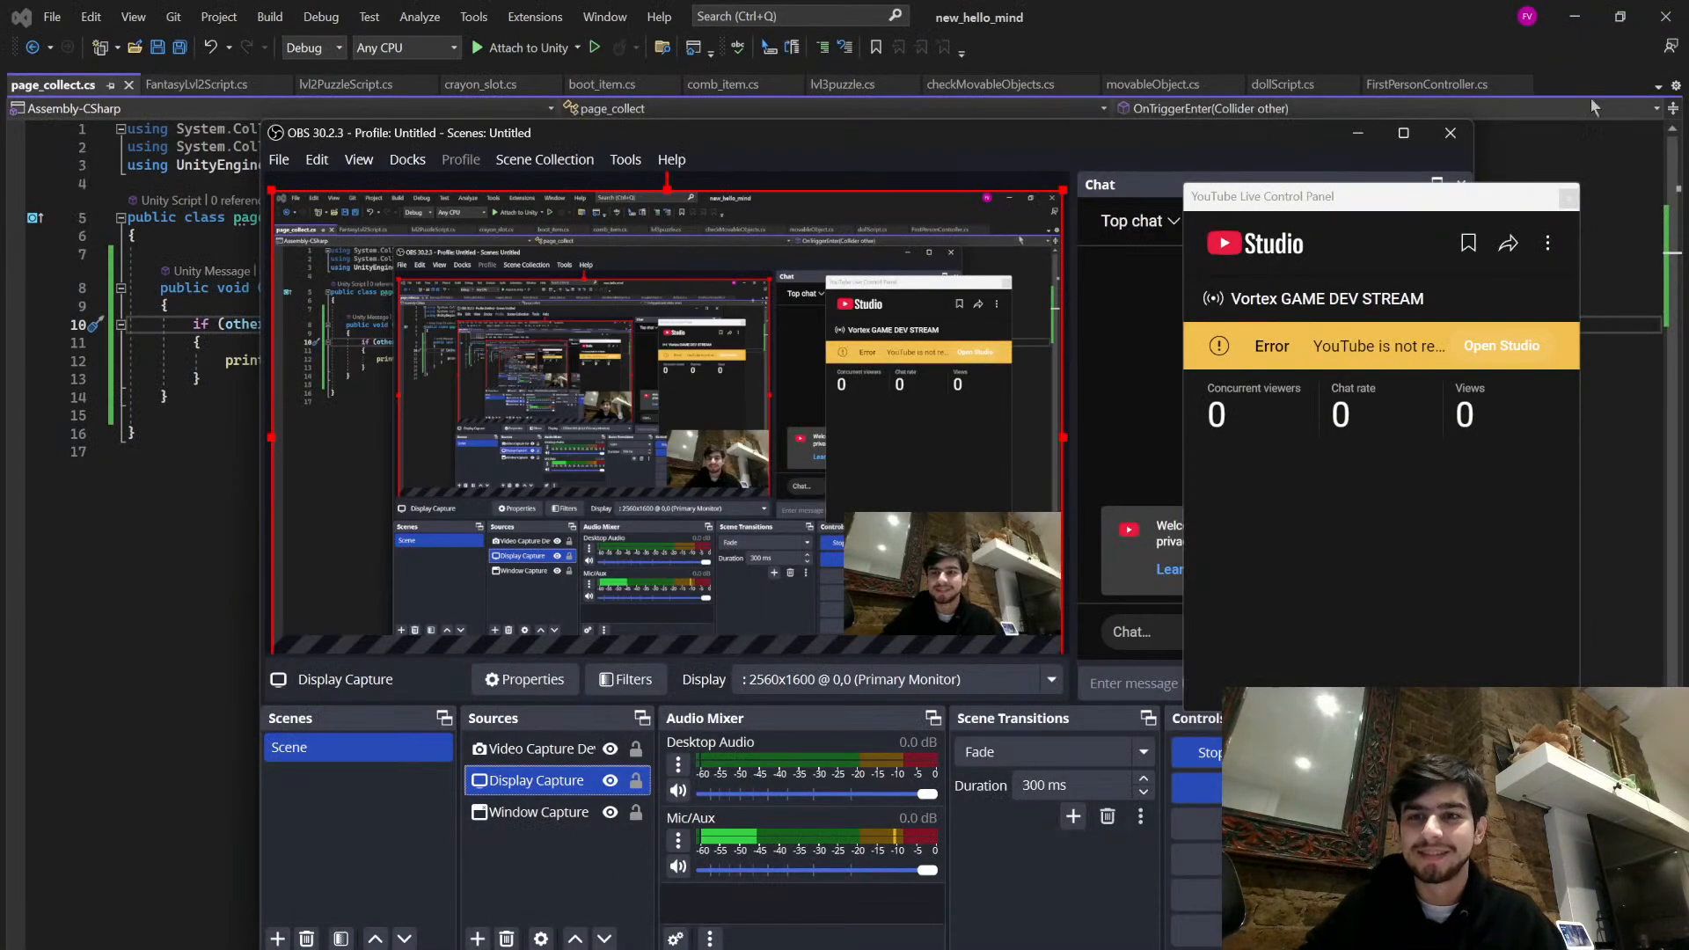
key("alt+Tab")
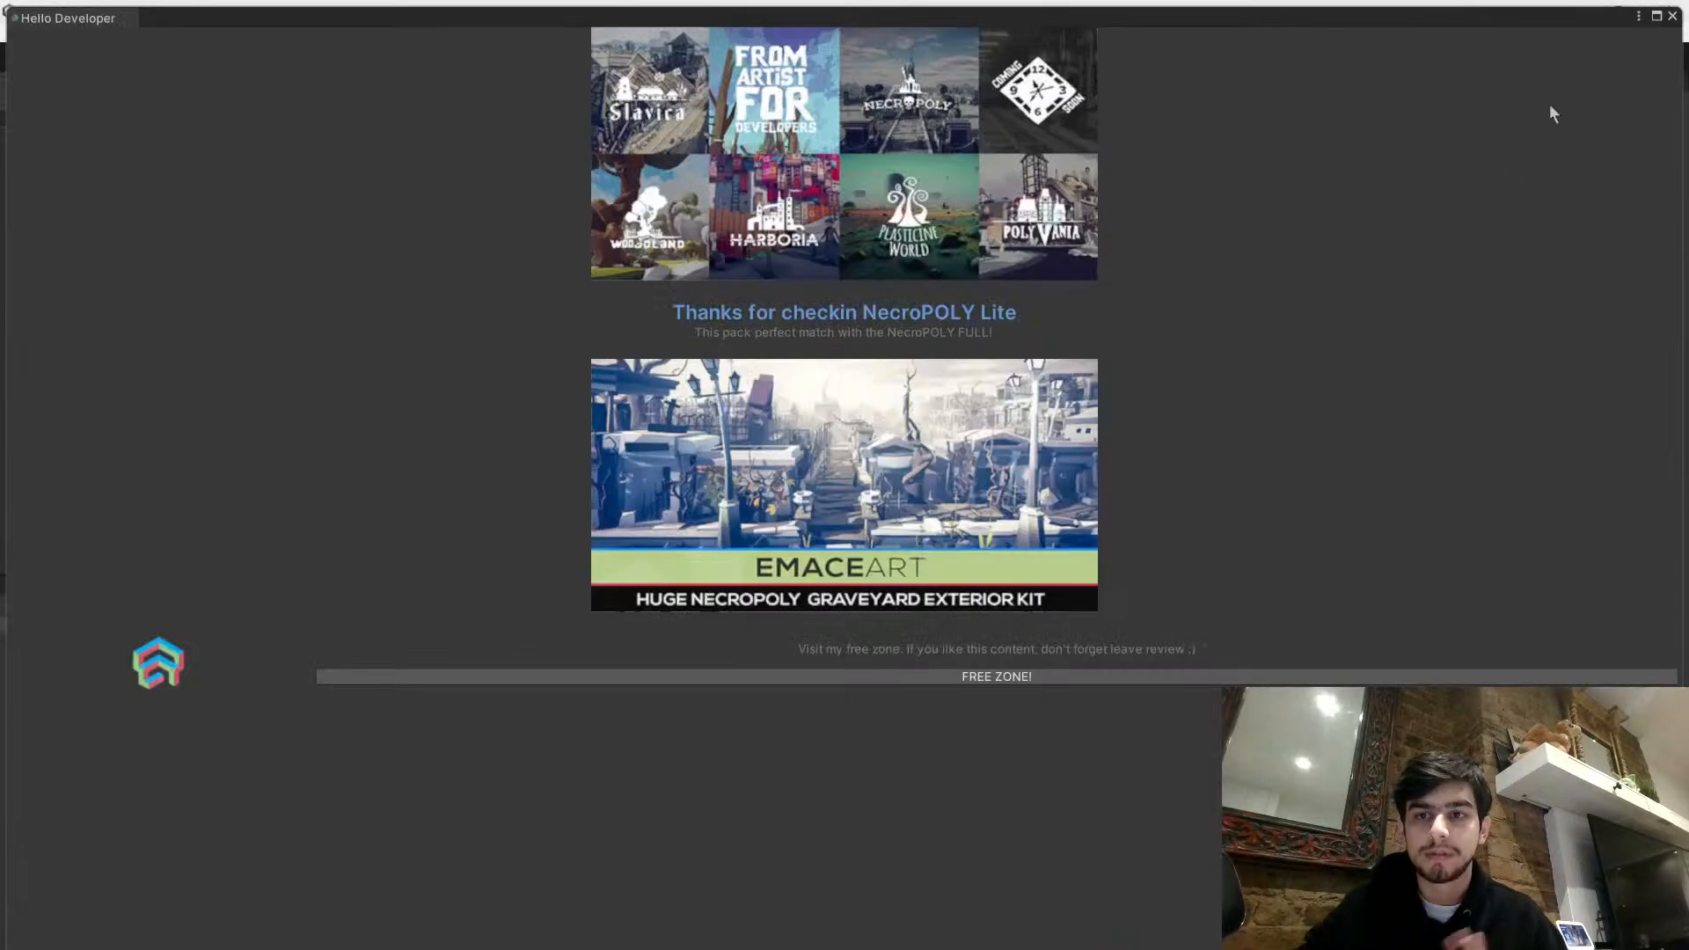
left_click(1672, 16)
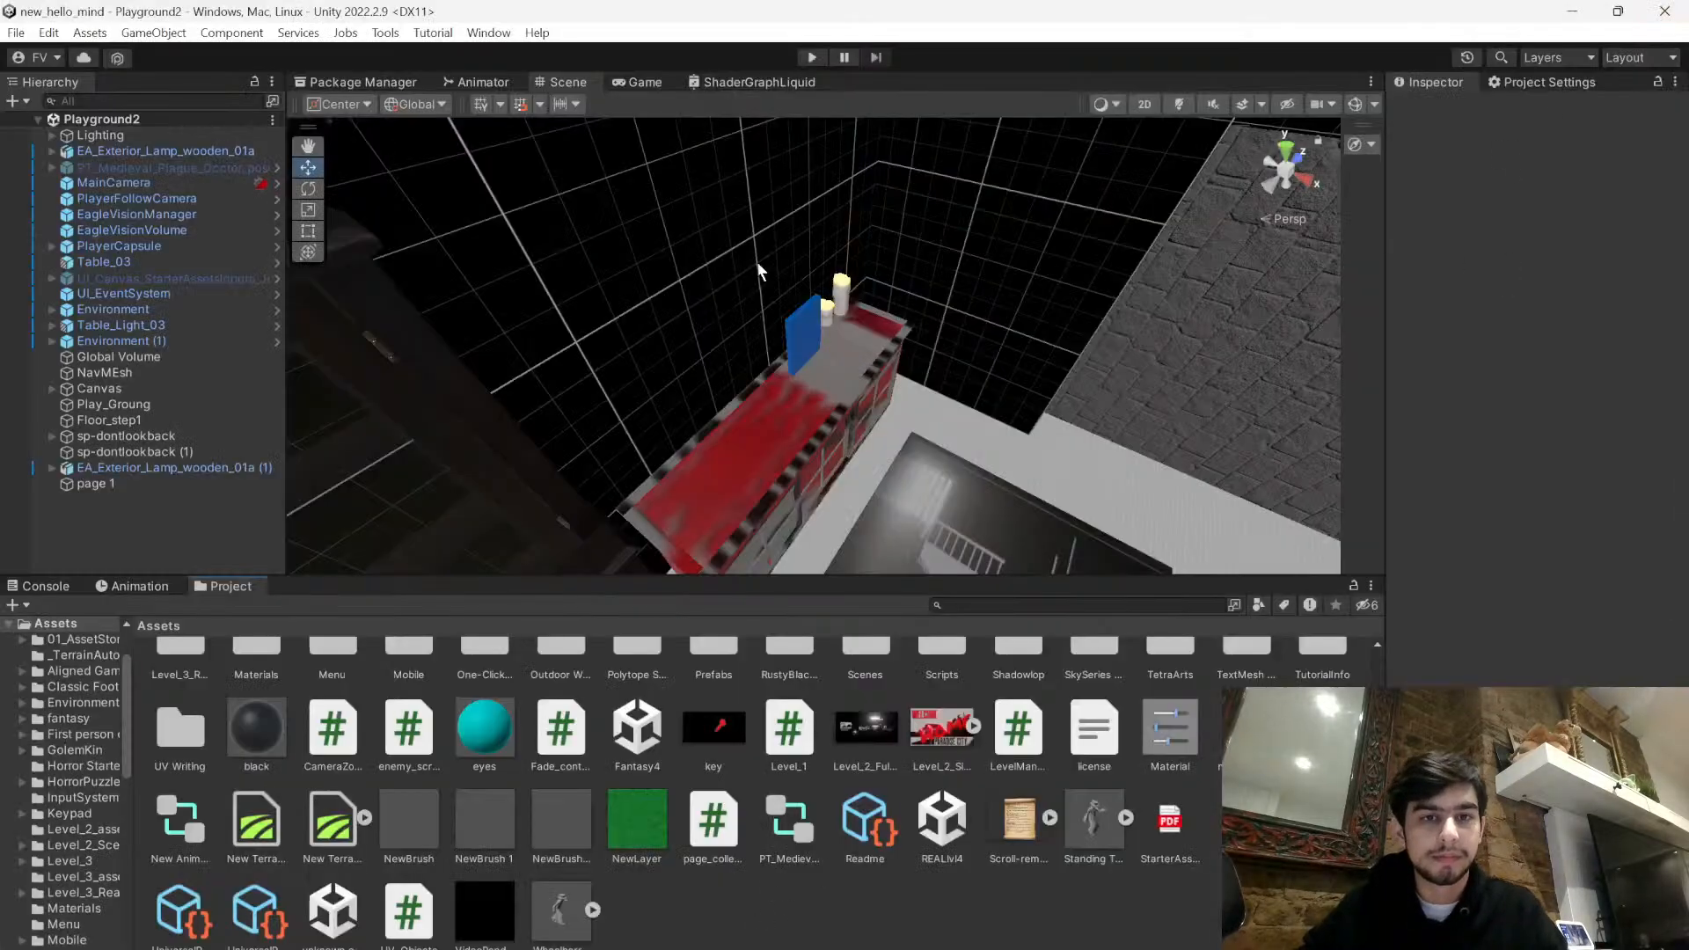
- Run the game, walk briefly forward, check page 1's components during play, and stop the game
left_click(814, 56)
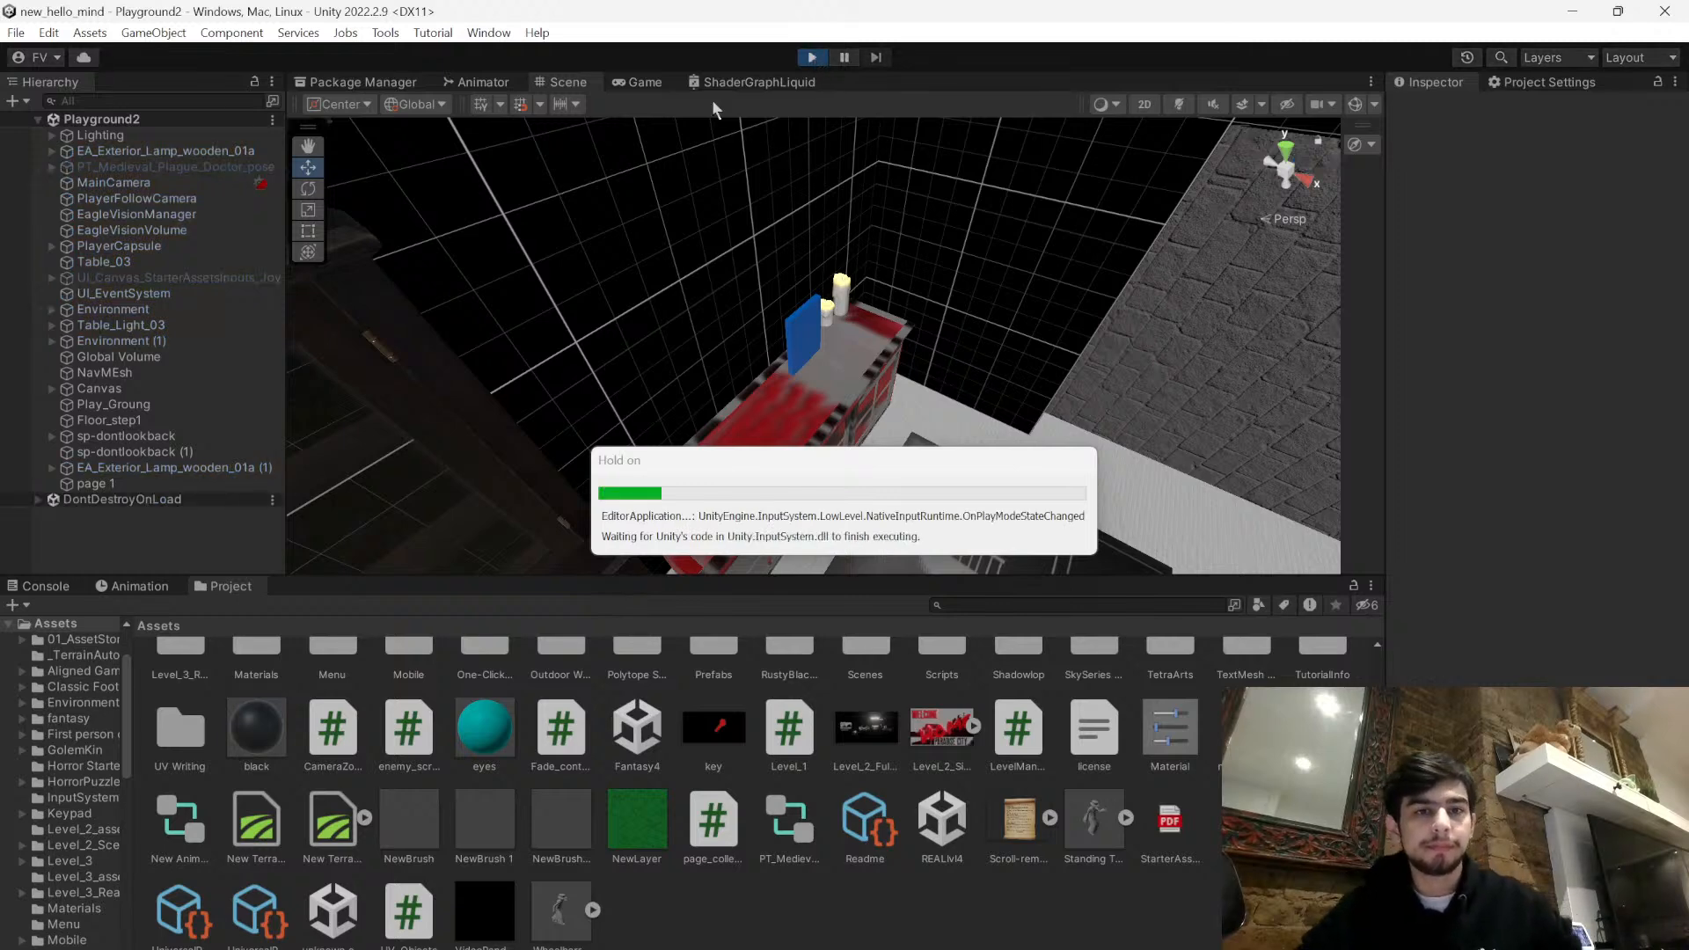
left_click(639, 83)
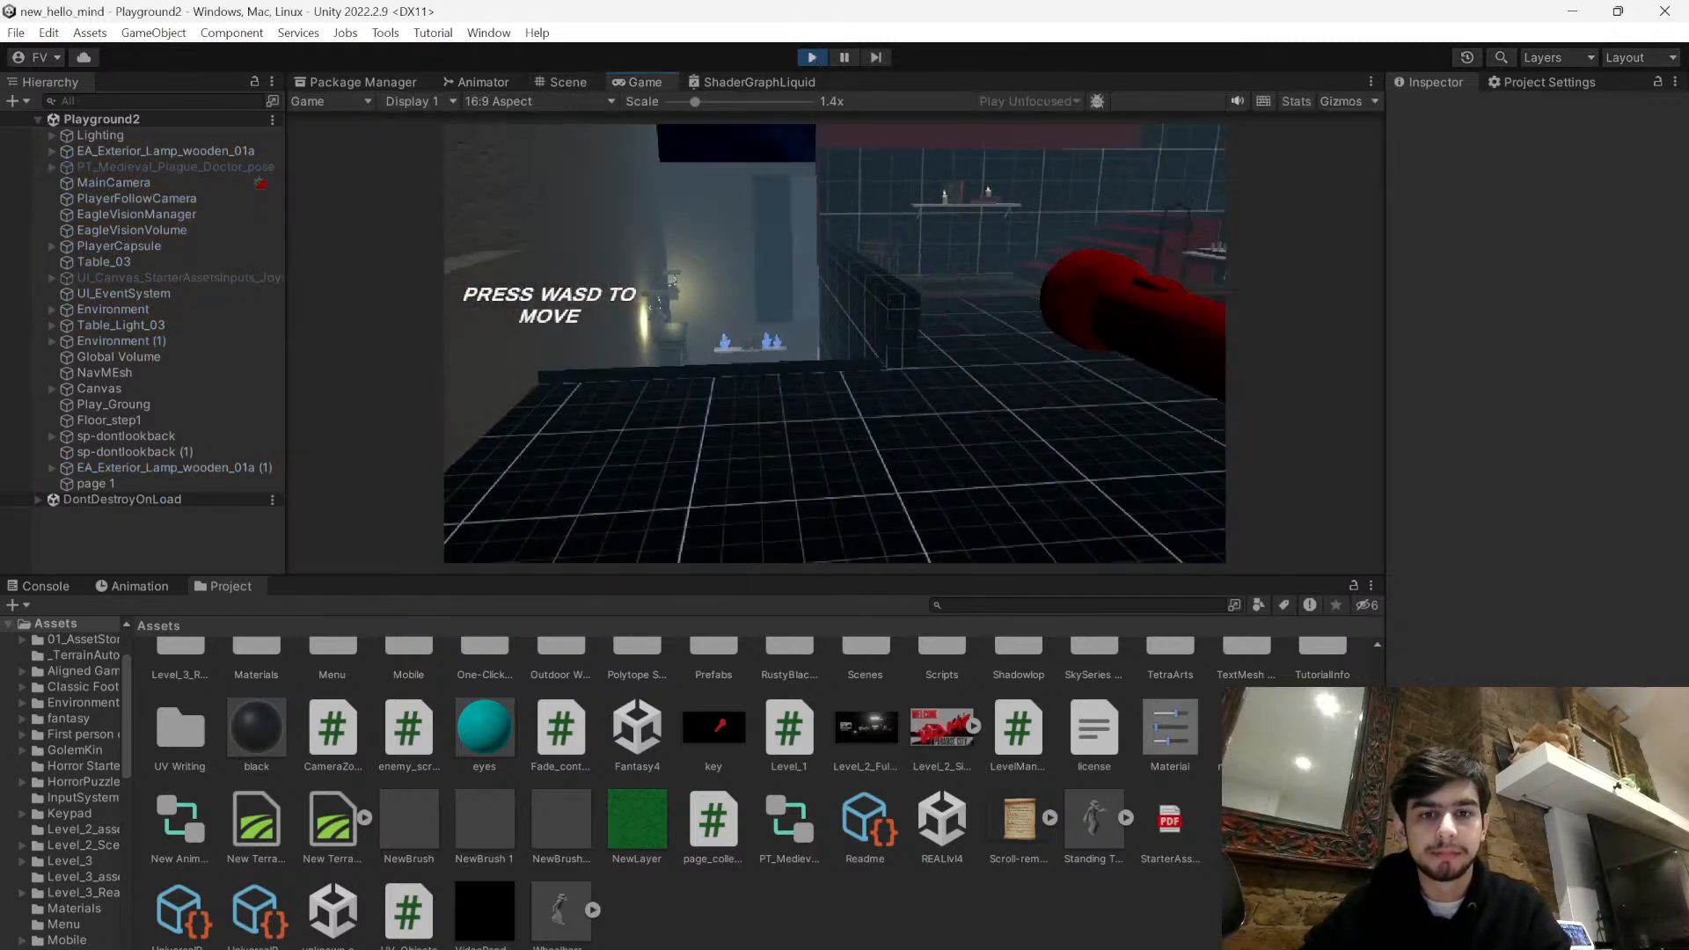
key("w")
key("Escape")
left_click(128, 486)
scroll(1592, 546, "down", 5)
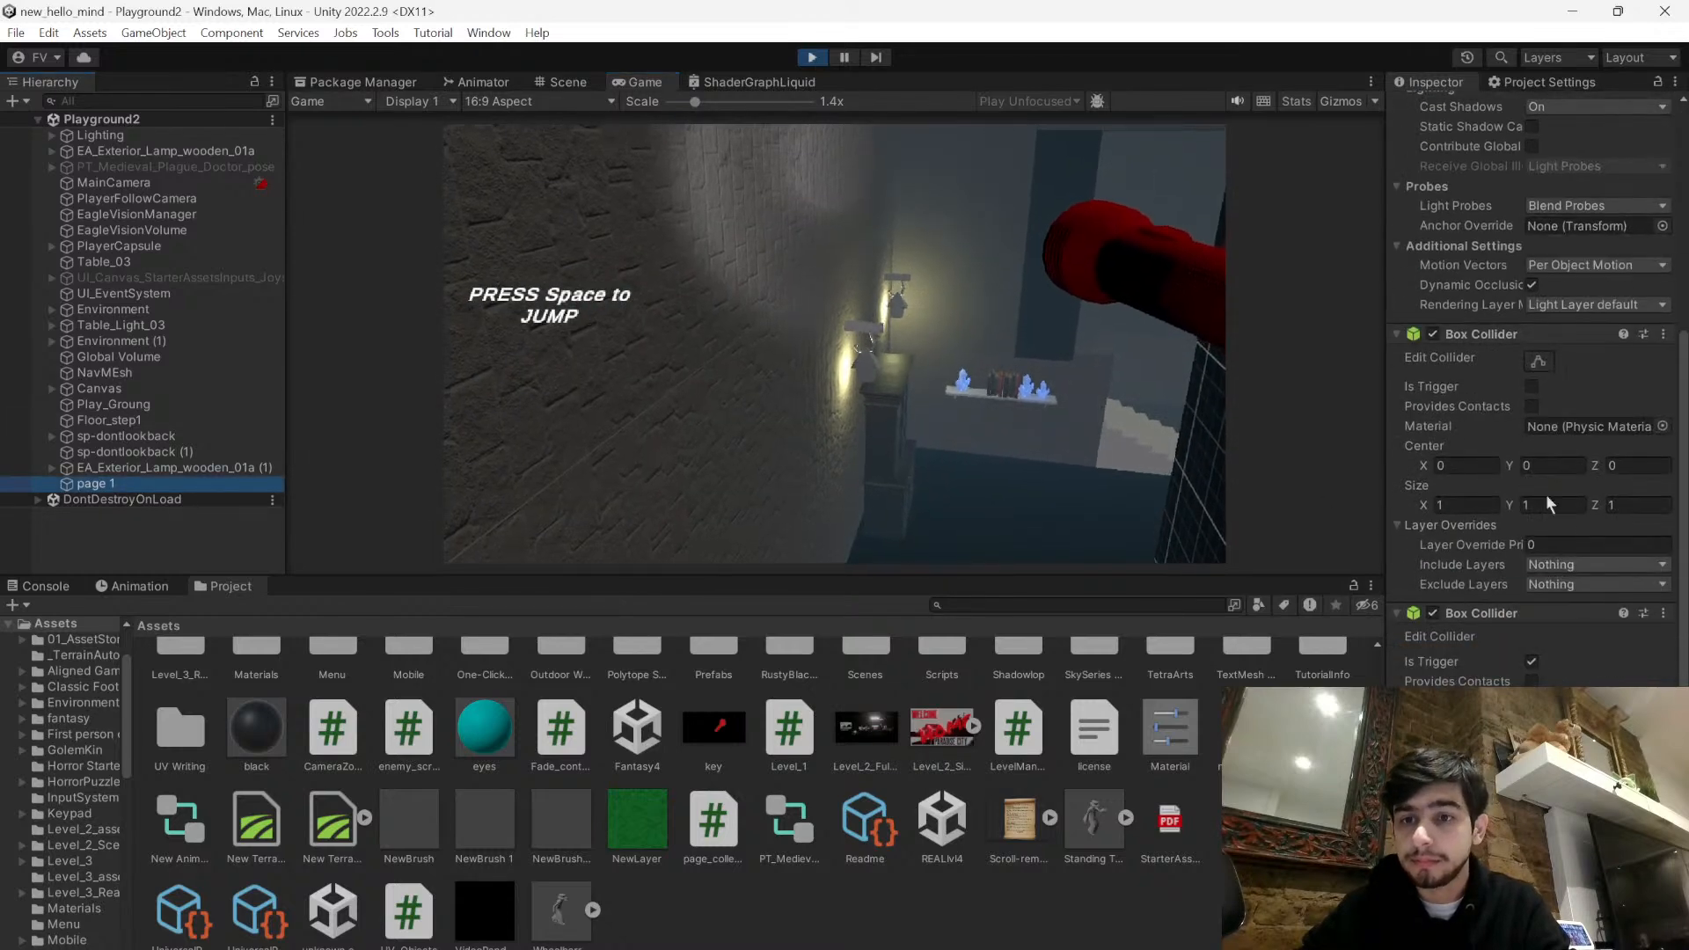
left_click(810, 56)
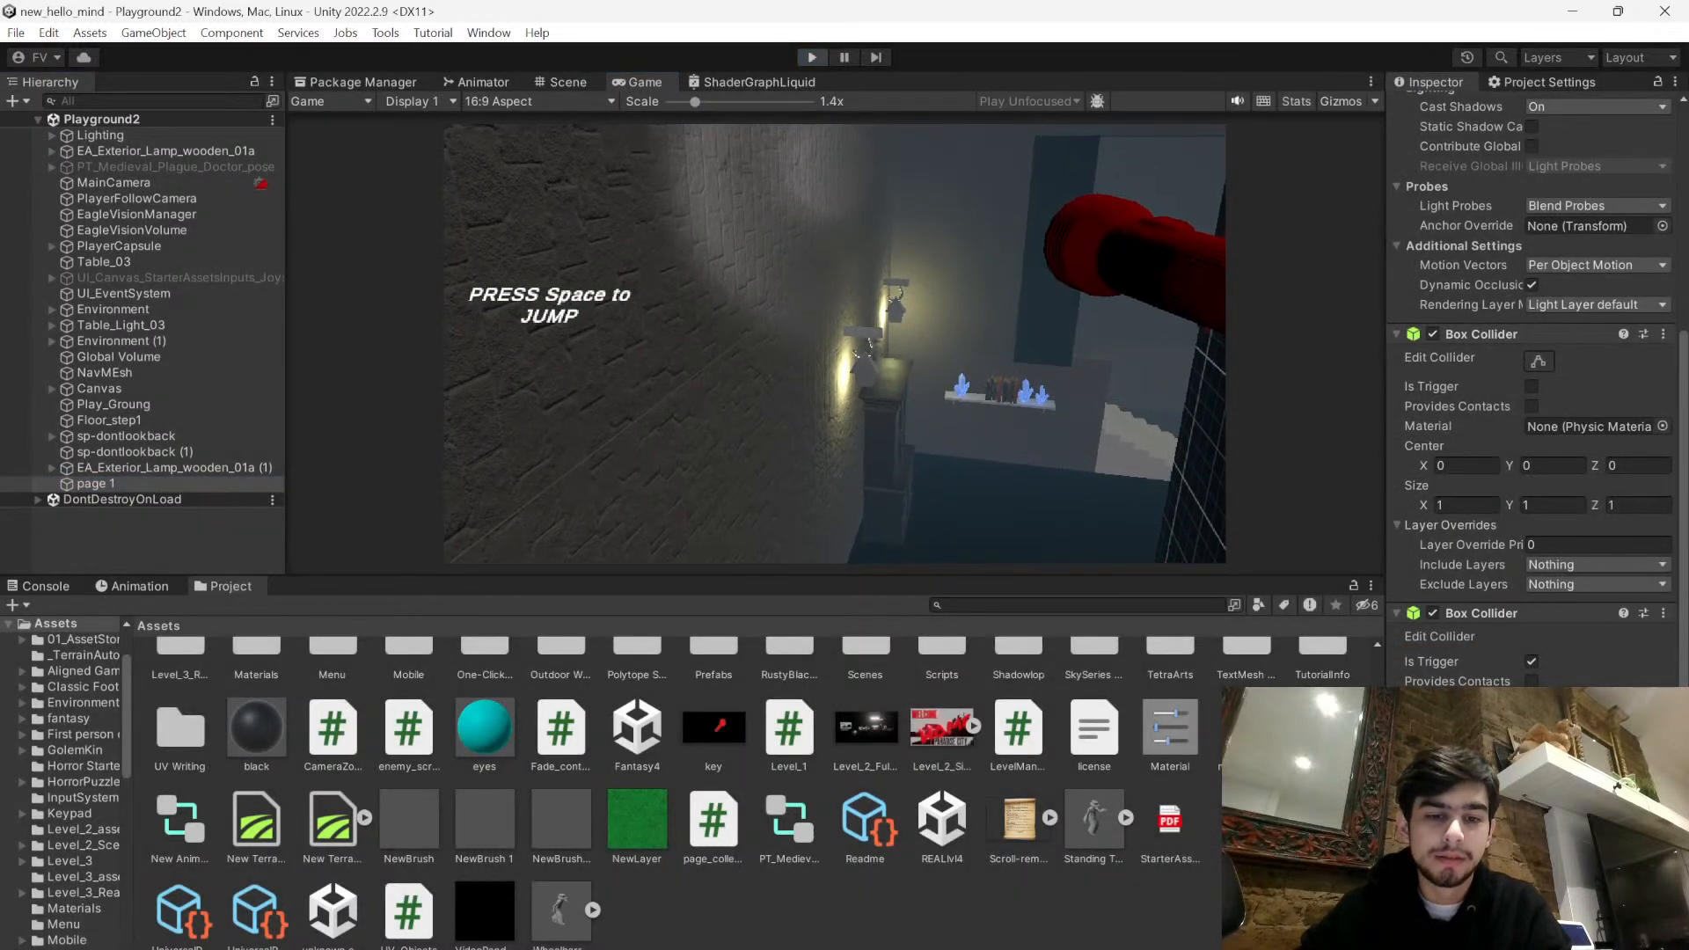
- Select page 1, check its two Box Colliders, and start the game with the game view focused
left_click(161, 484)
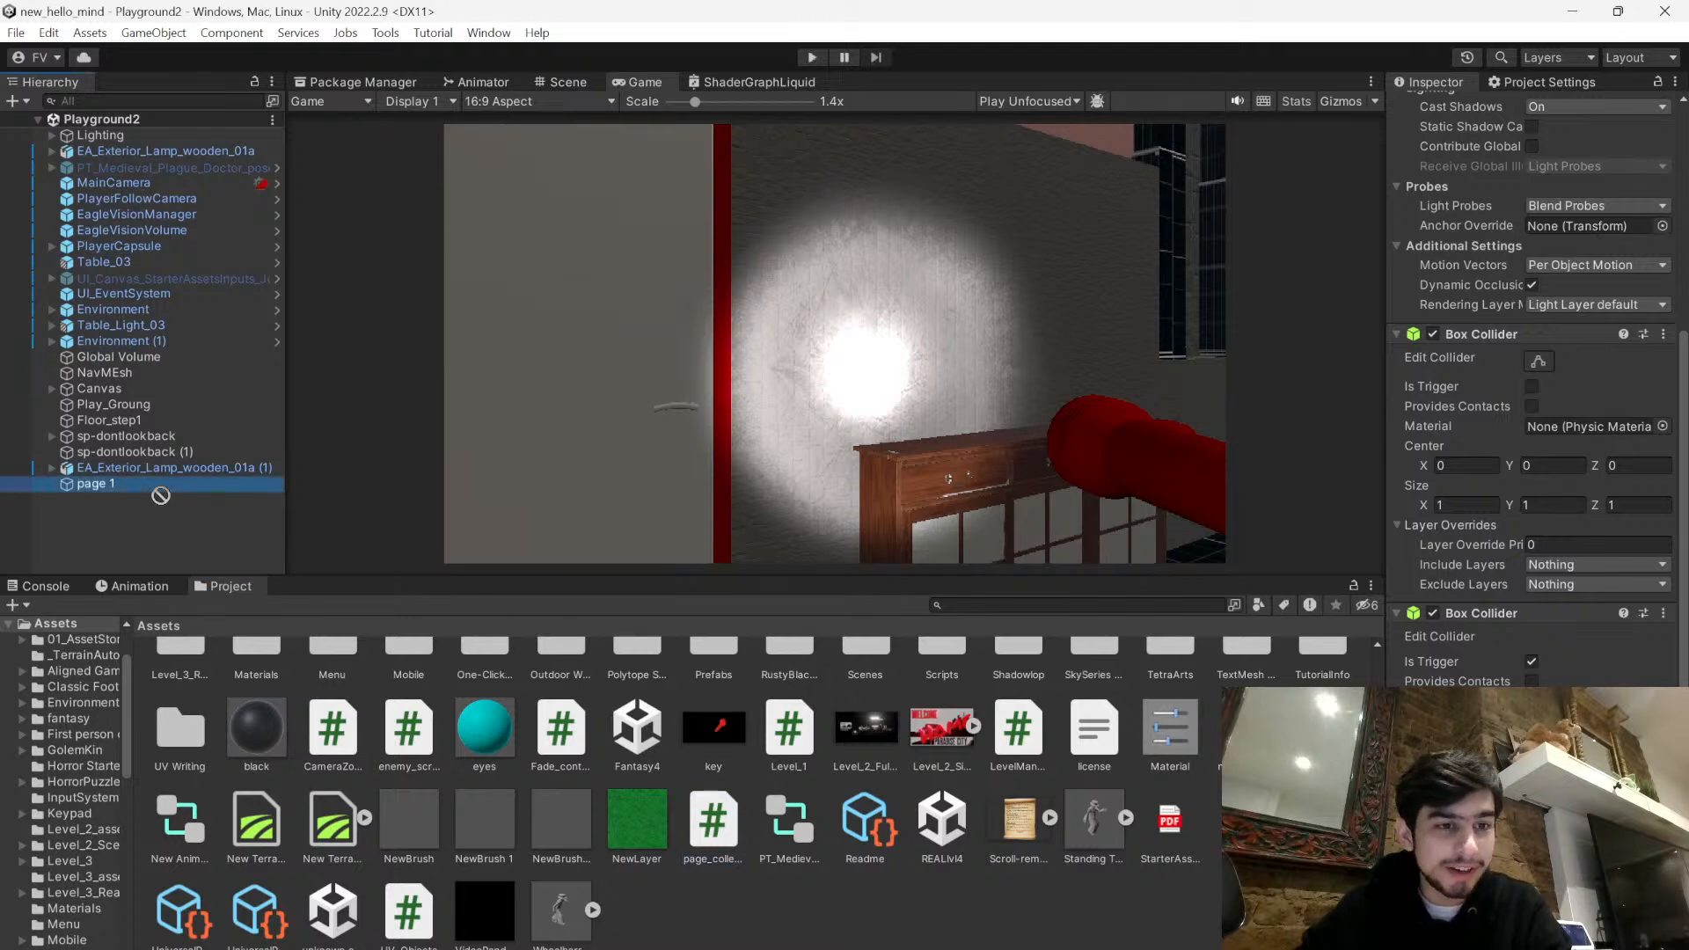
scroll(1530, 396, "down", 1)
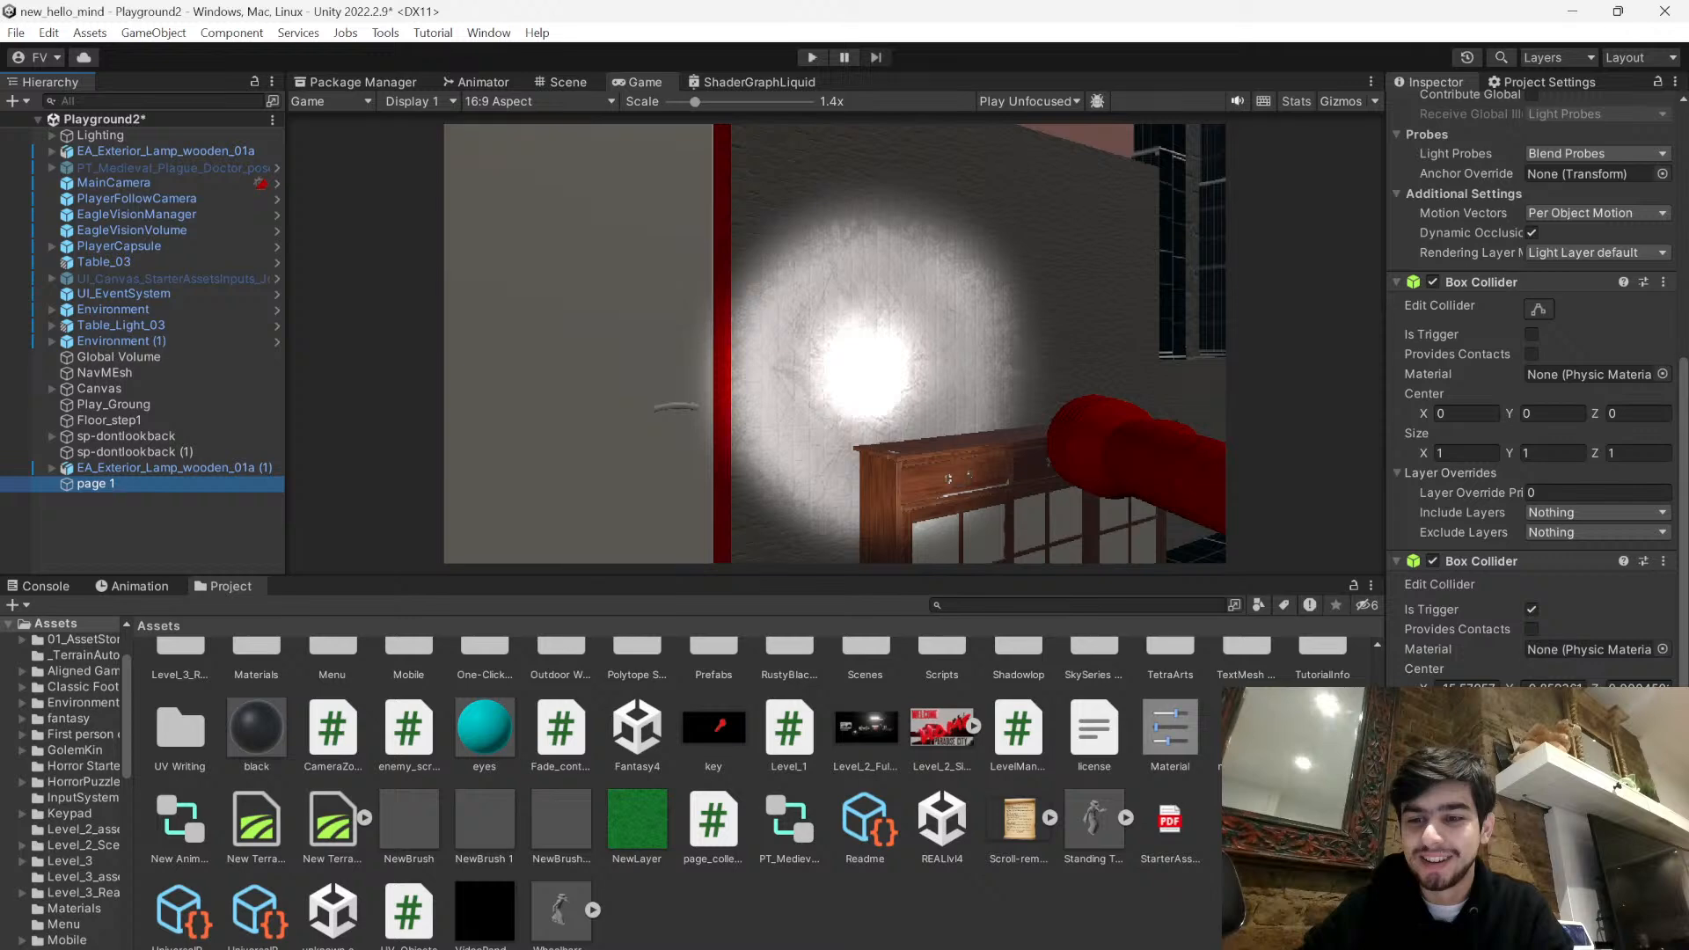
left_click(811, 56)
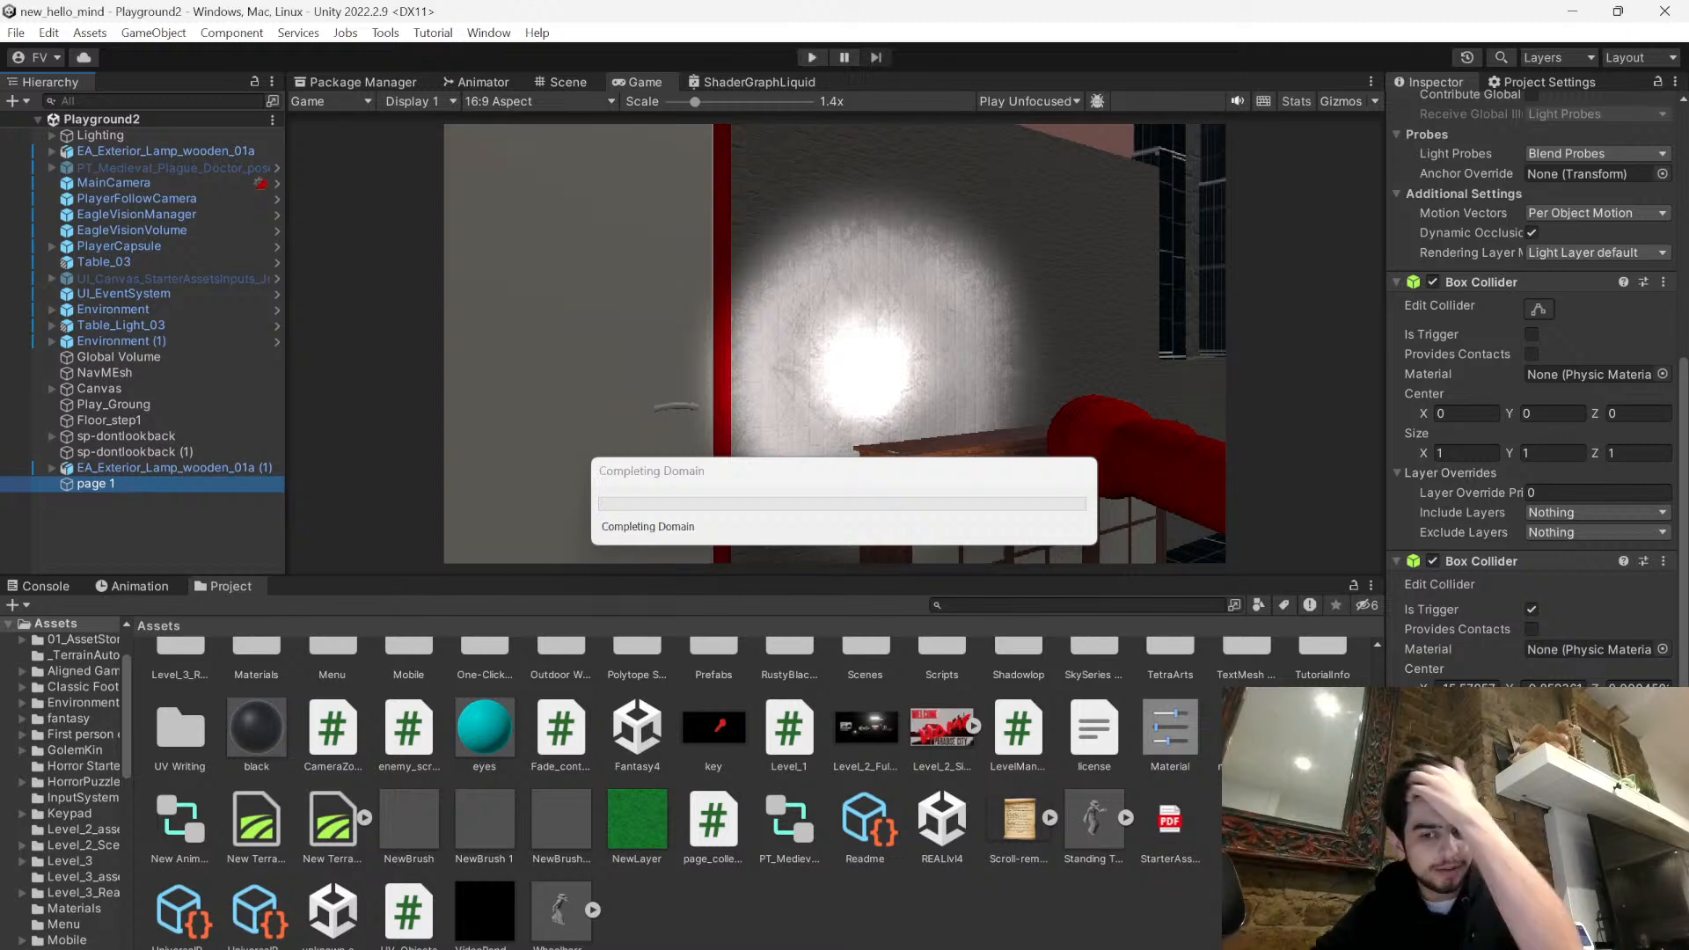
key("alt+Tab")
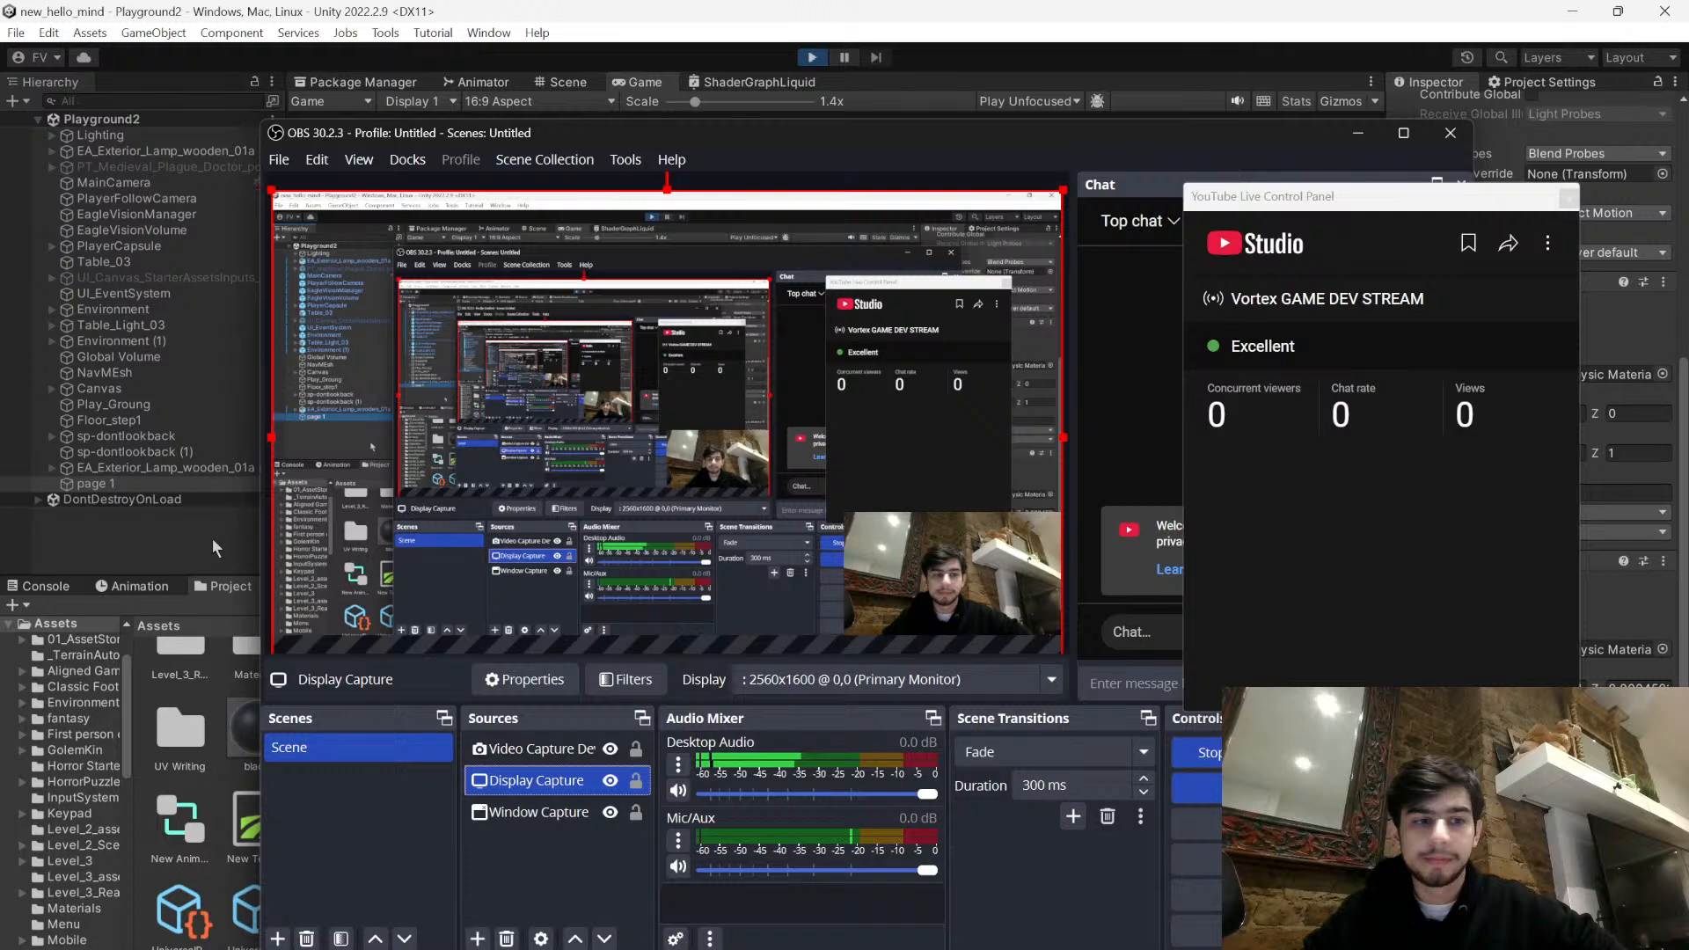
left_click(798, 14)
left_click(811, 290)
- Walk through the bedroom up to the blue page on the red cabinet, back away, and stop the game
key("w")
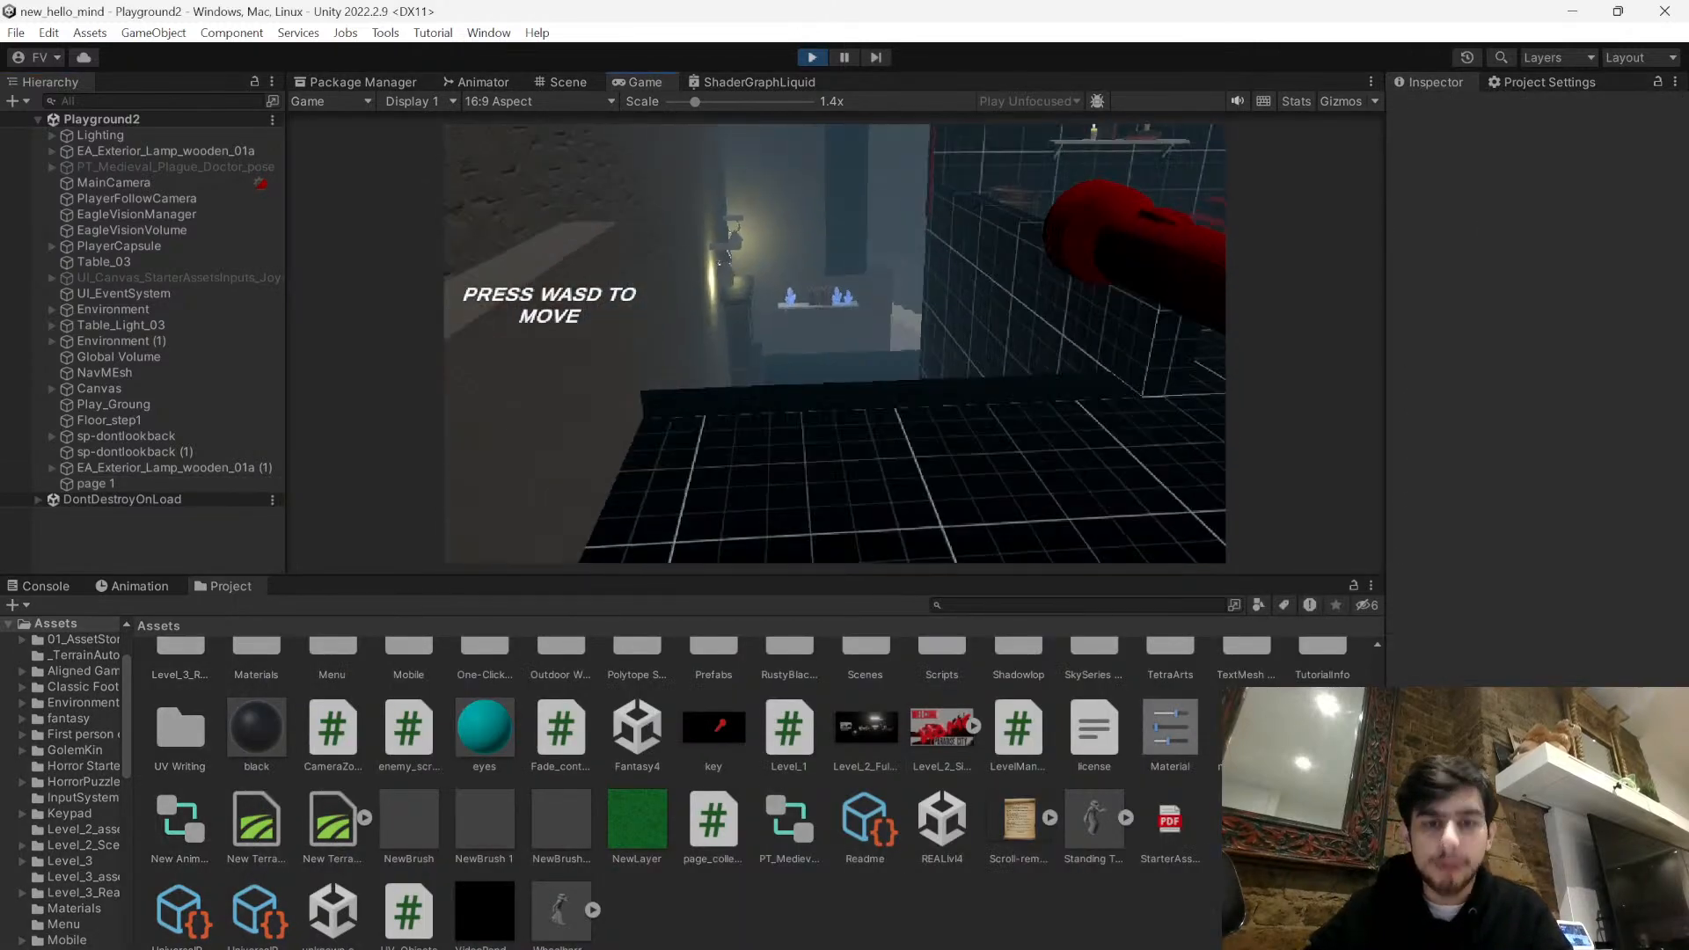
key("w")
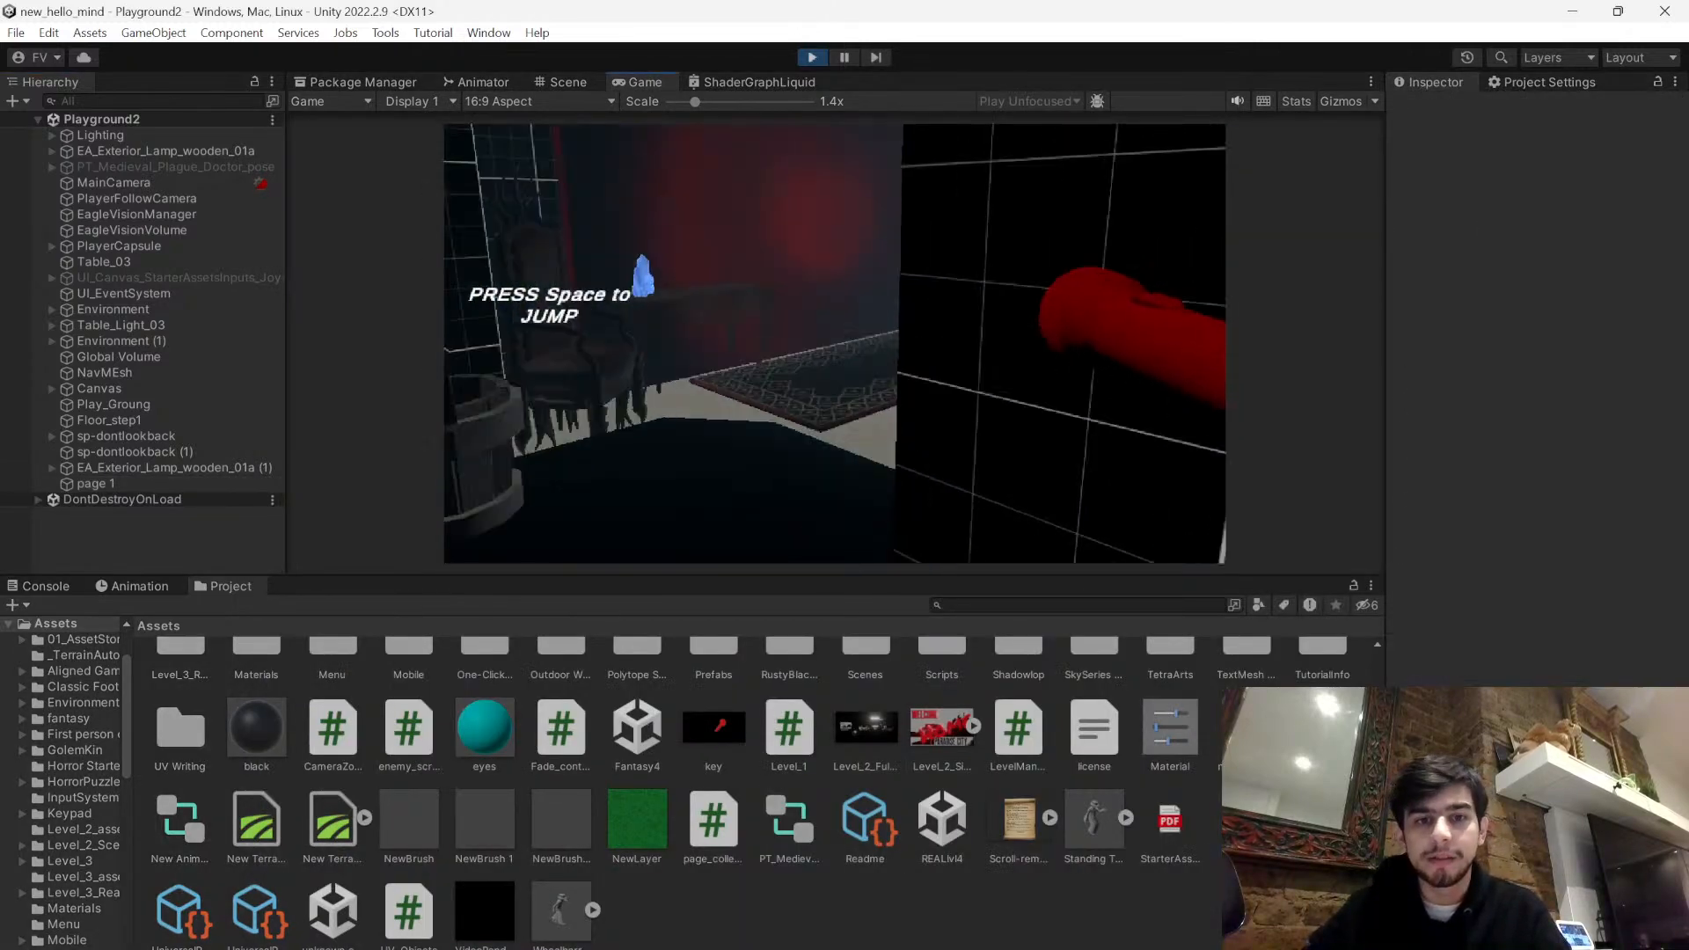
key("w")
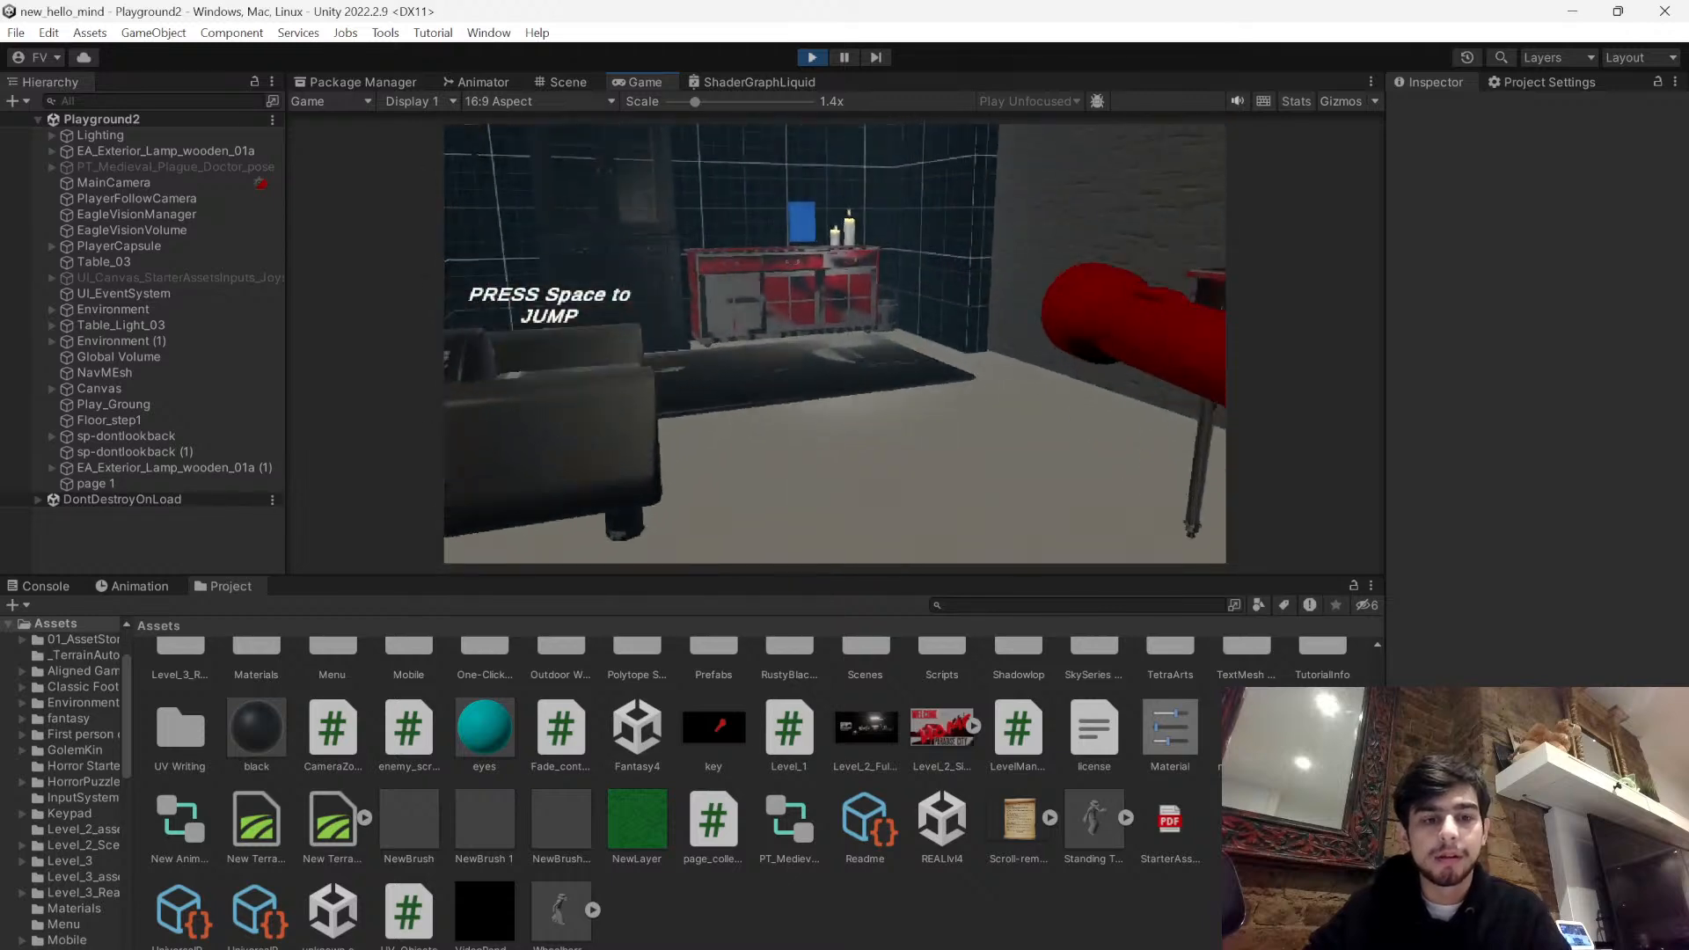
key("w")
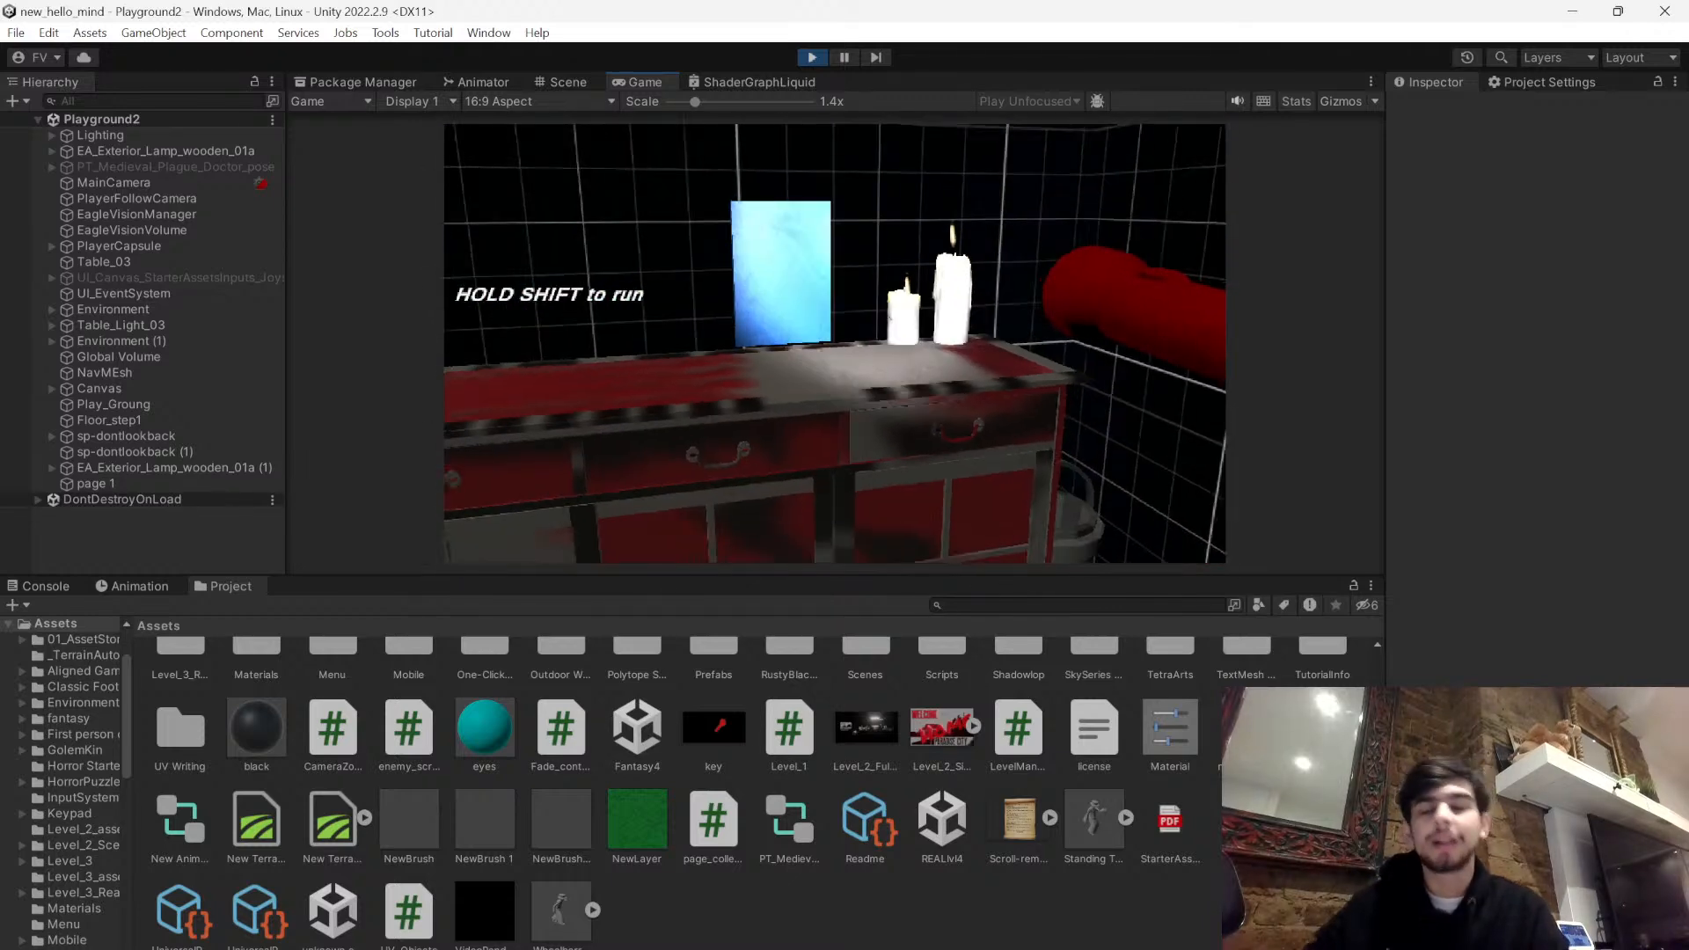
key("s")
key("Escape")
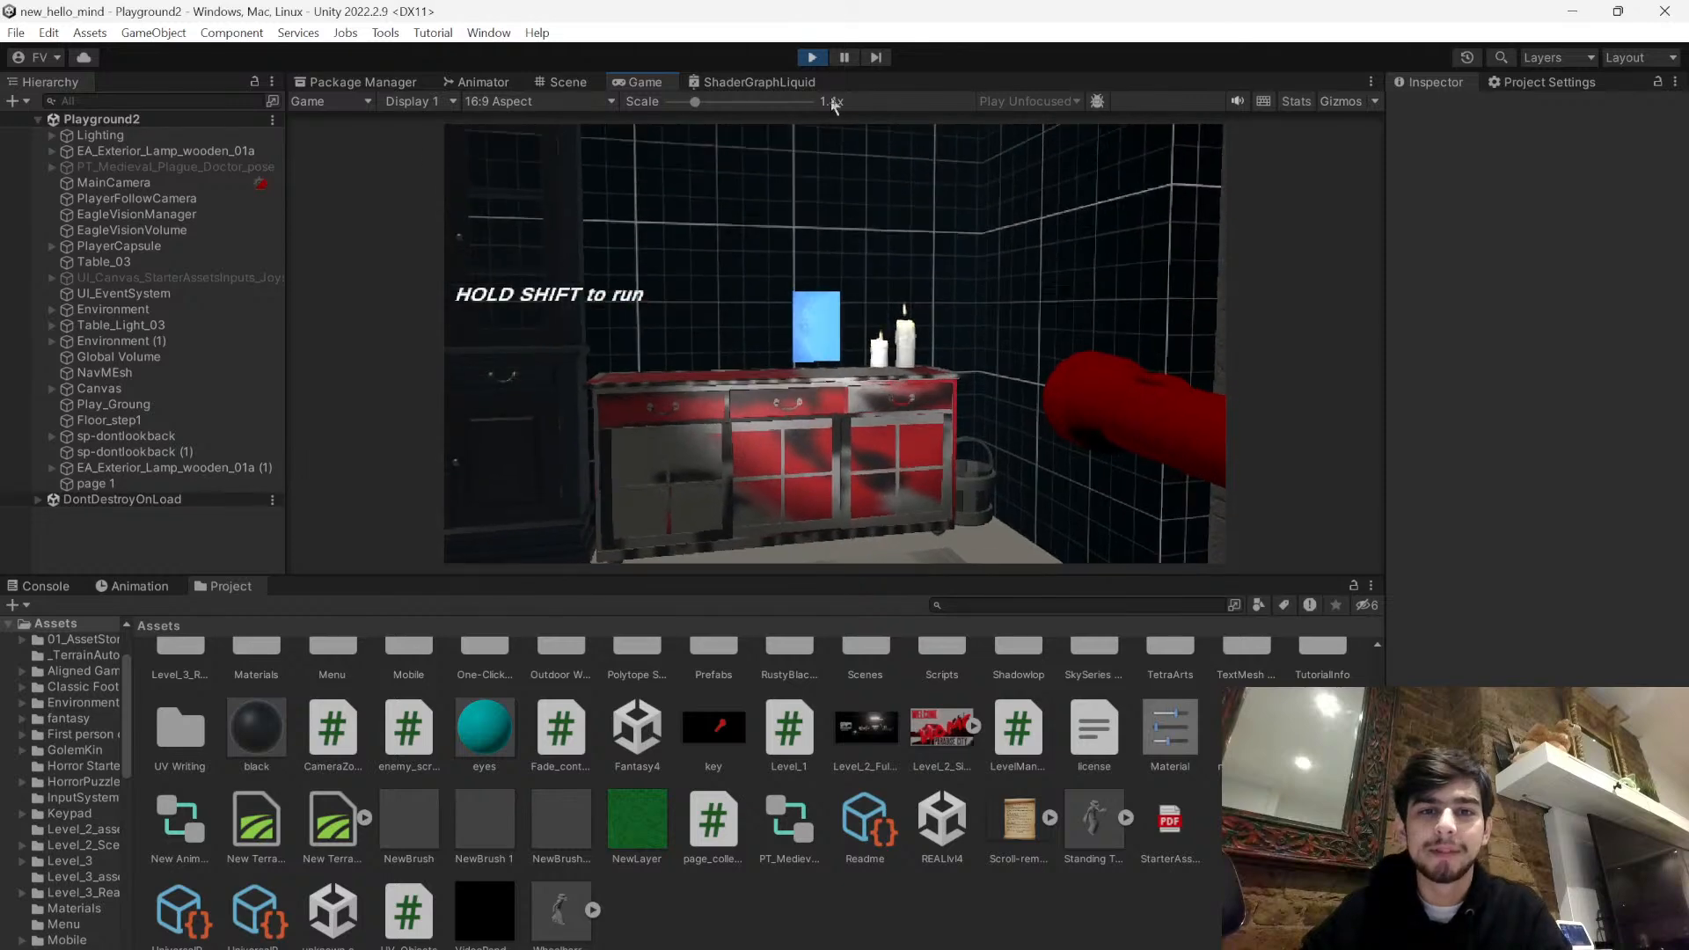
left_click(813, 57)
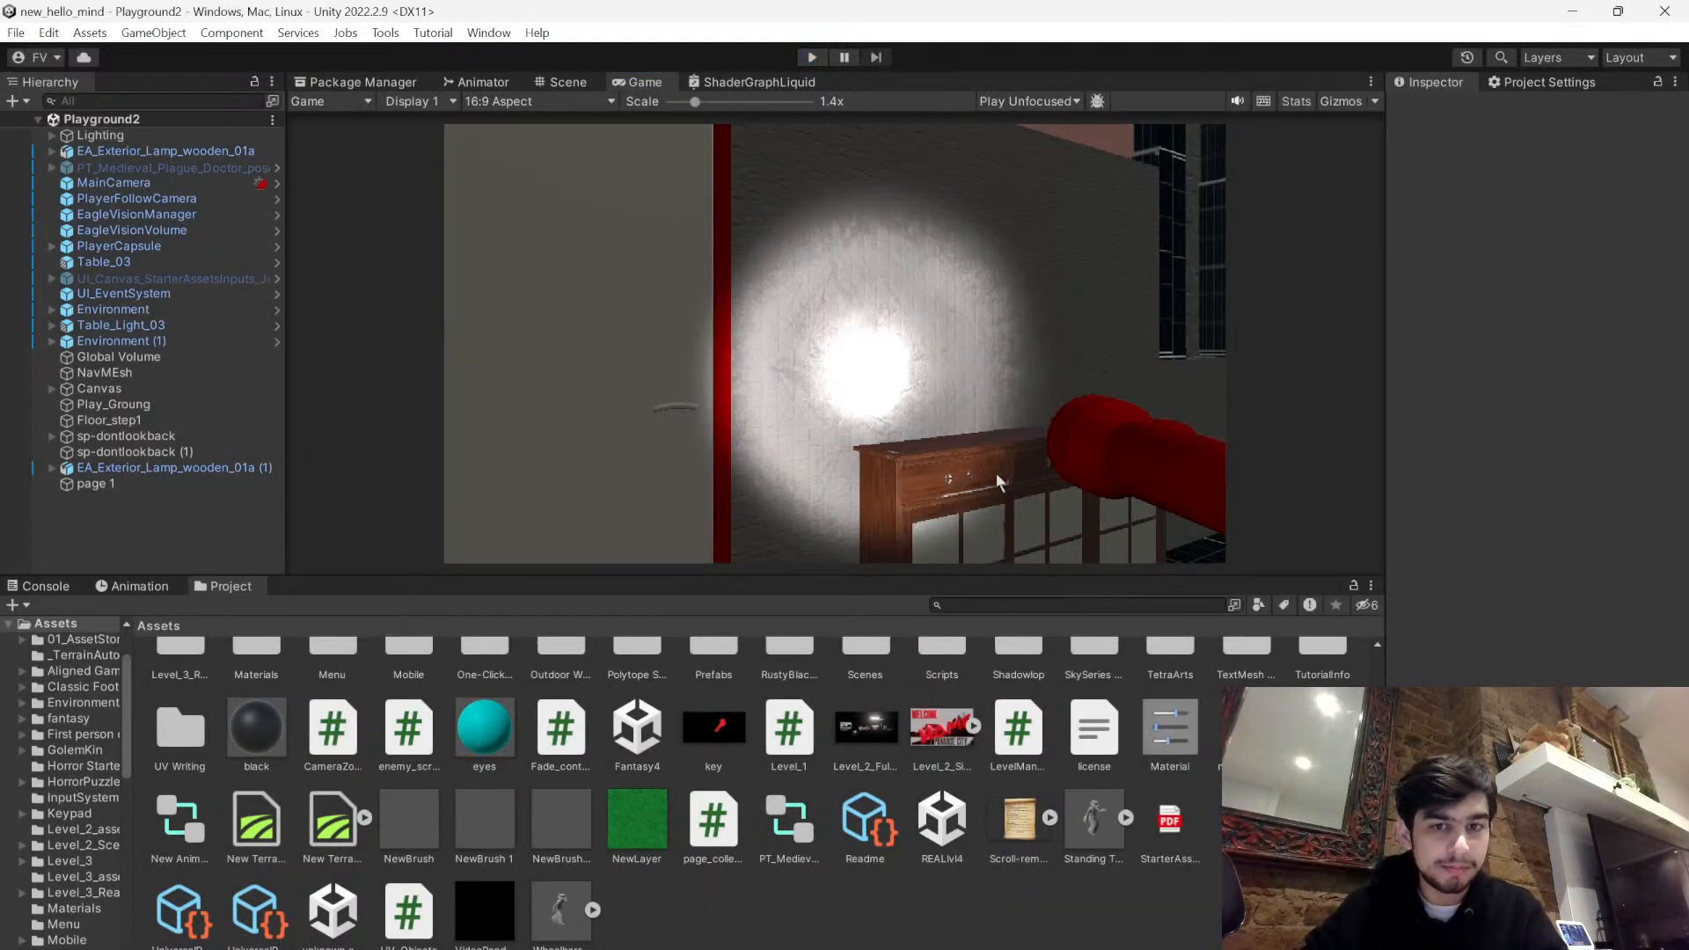
- Edit page 1's box colliders in the Scene view and extend the large trigger volume in front of the red cabinet
left_click(128, 484)
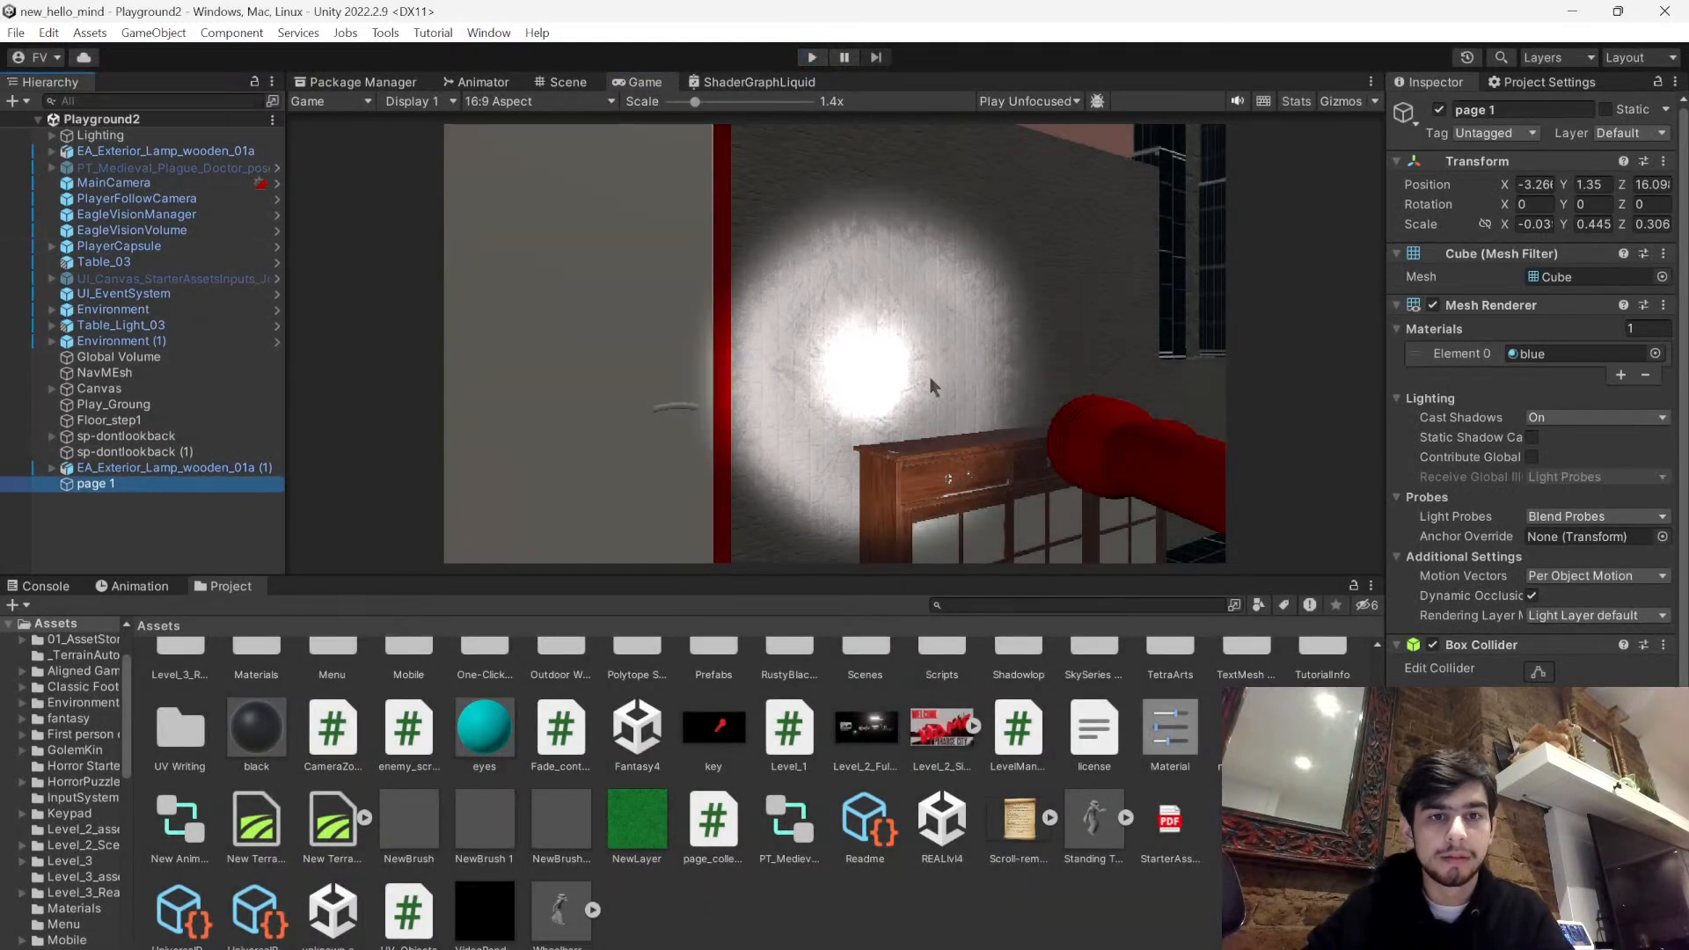
left_click(568, 81)
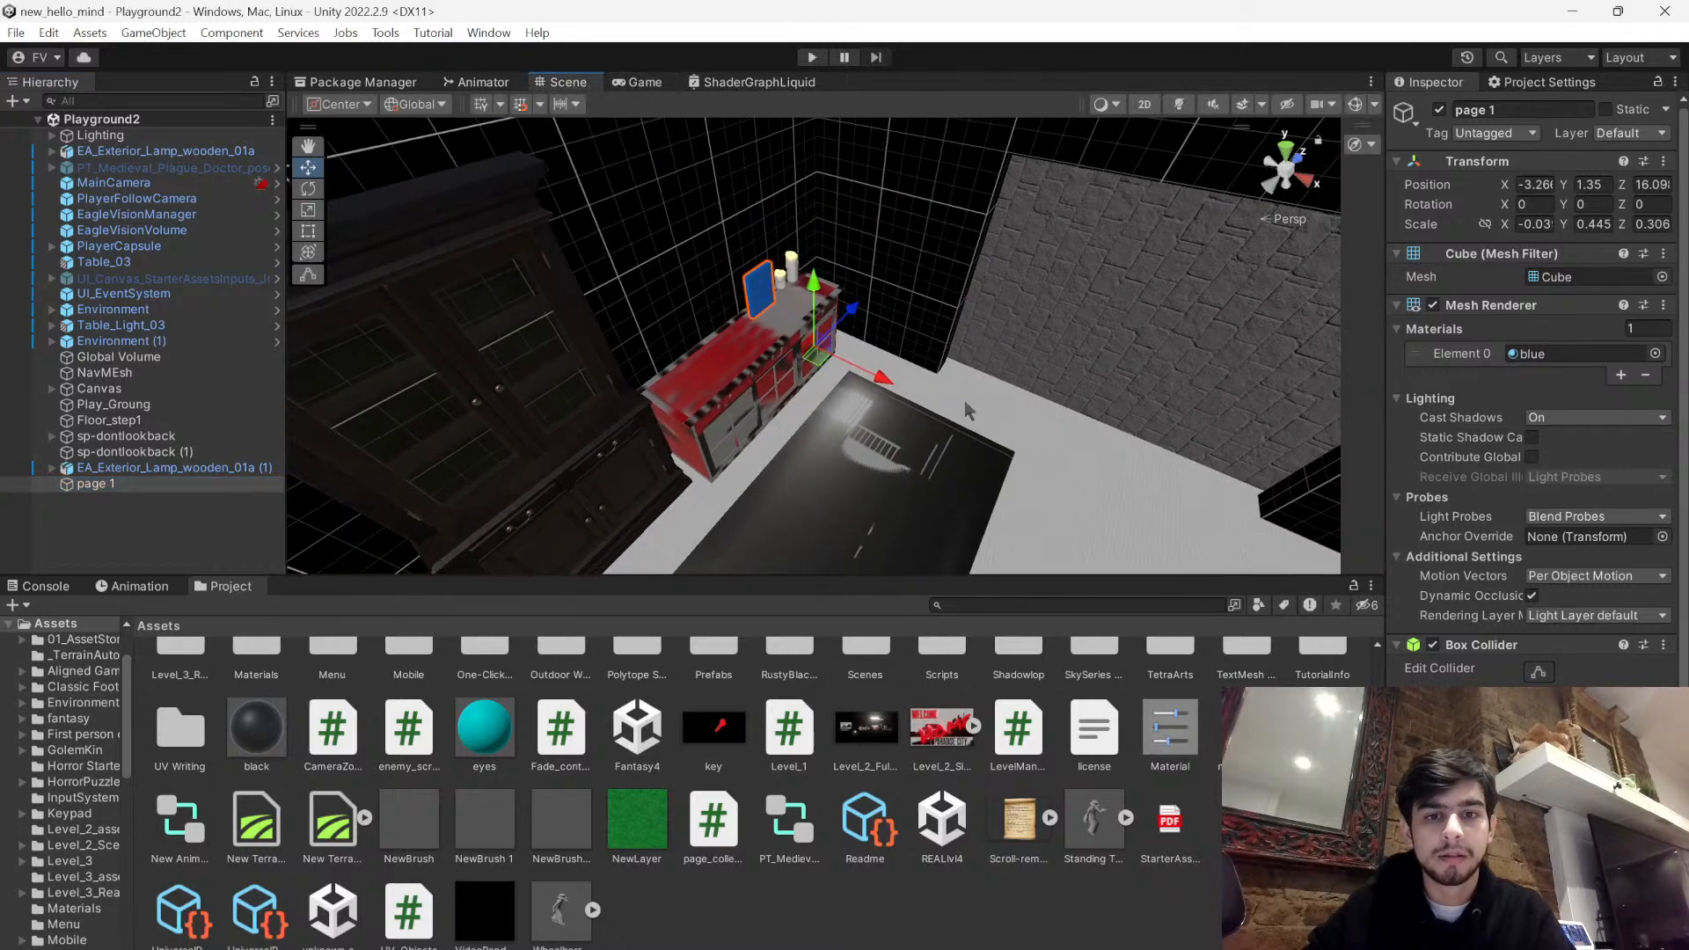
scroll(1536, 396, "down", 3)
scroll(1535, 396, "down", 1)
left_click(1536, 411)
right_click_drag(946, 401, 992, 407)
key("w")
mouse_move(953, 407)
left_mouse_down()
mouse_move(995, 417)
mouse_move(939, 419)
left_mouse_up()
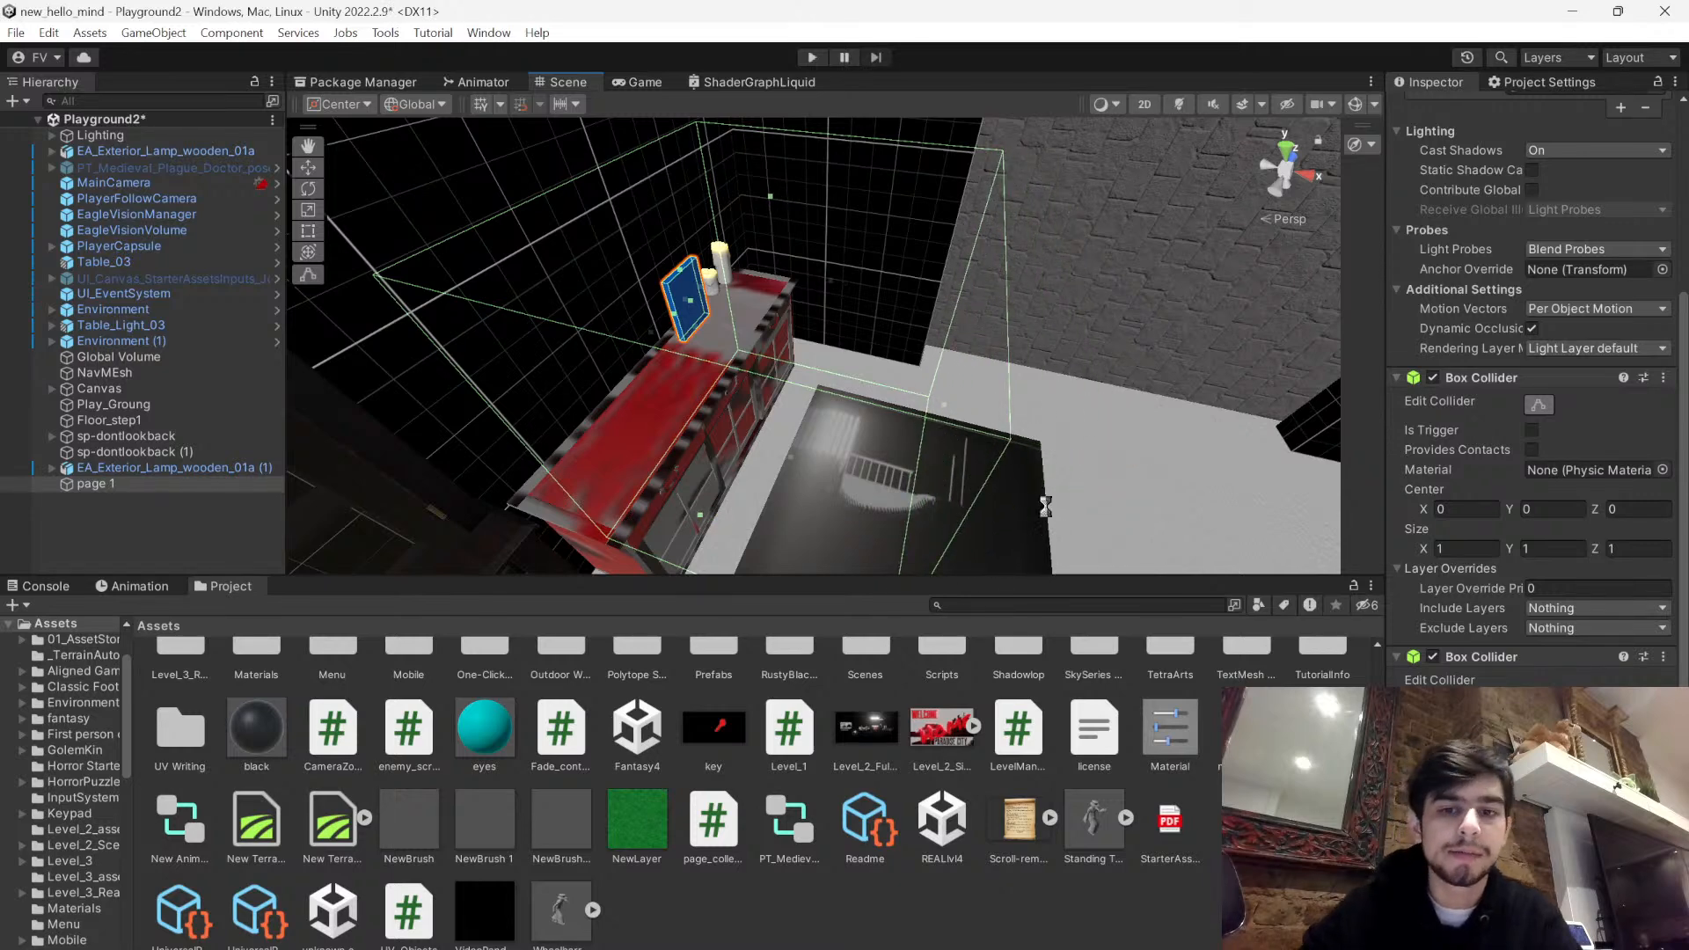
- Move page 1 along the Z axis on the red cabinet to about 15.84
left_click(1028, 919)
right_click_drag(947, 407, 737, 440)
key("w")
left_click(829, 256)
left_click_drag(915, 359, 878, 362)
right_click_drag(878, 361, 387, 563)
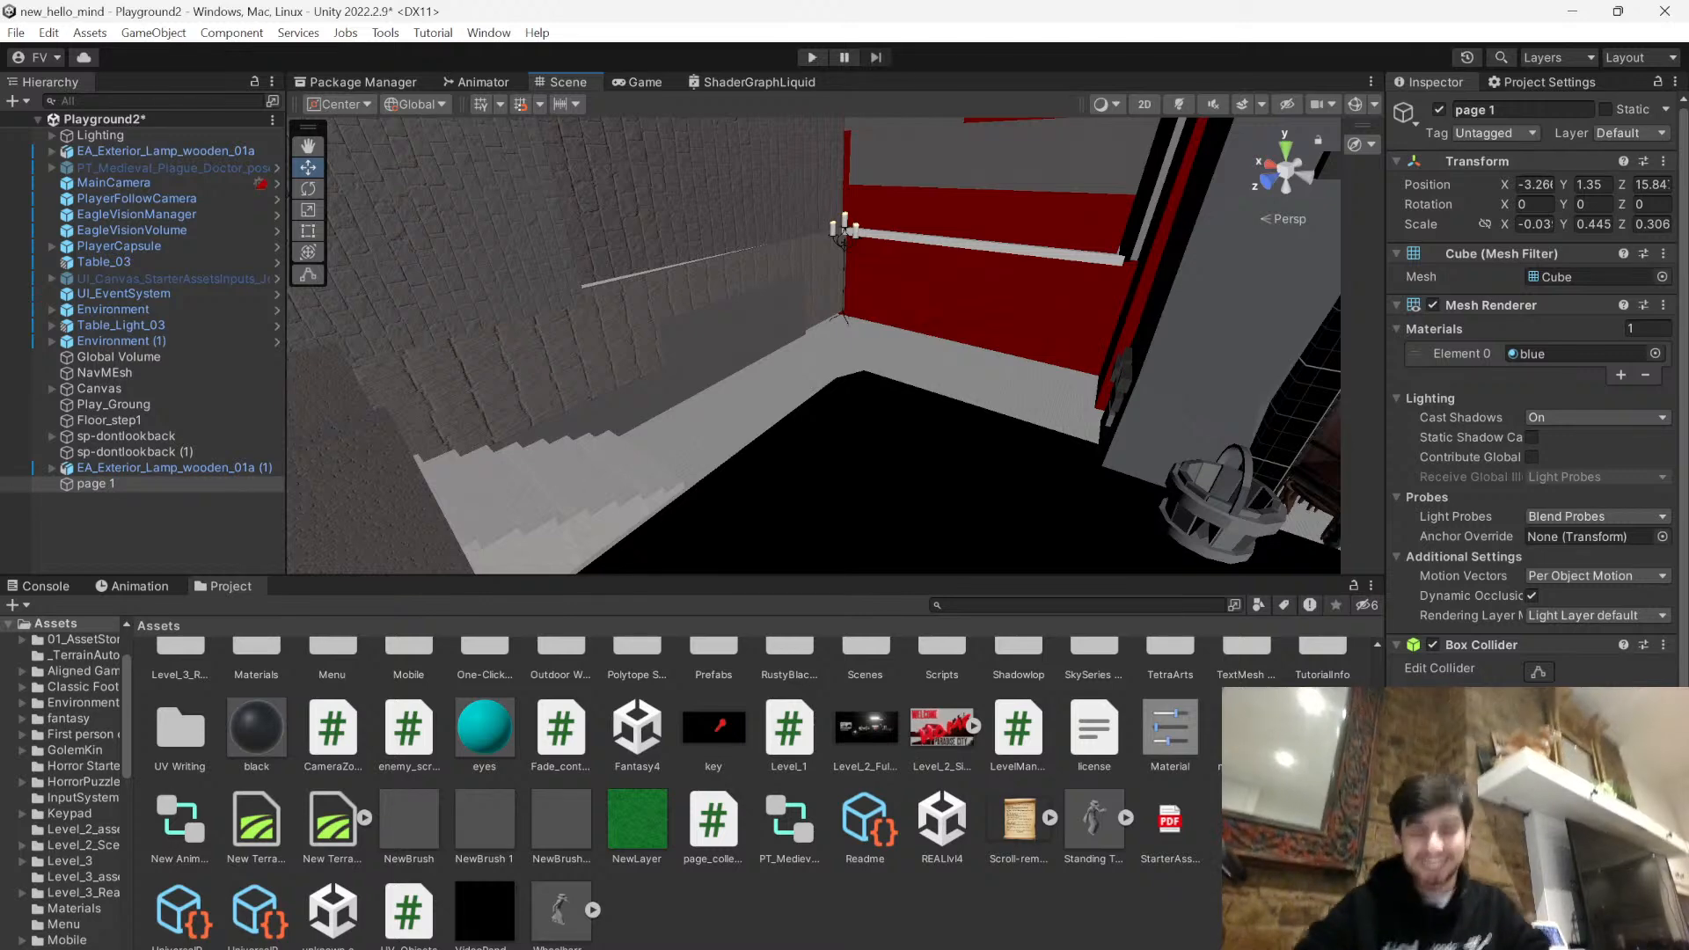
left_click(1130, 946)
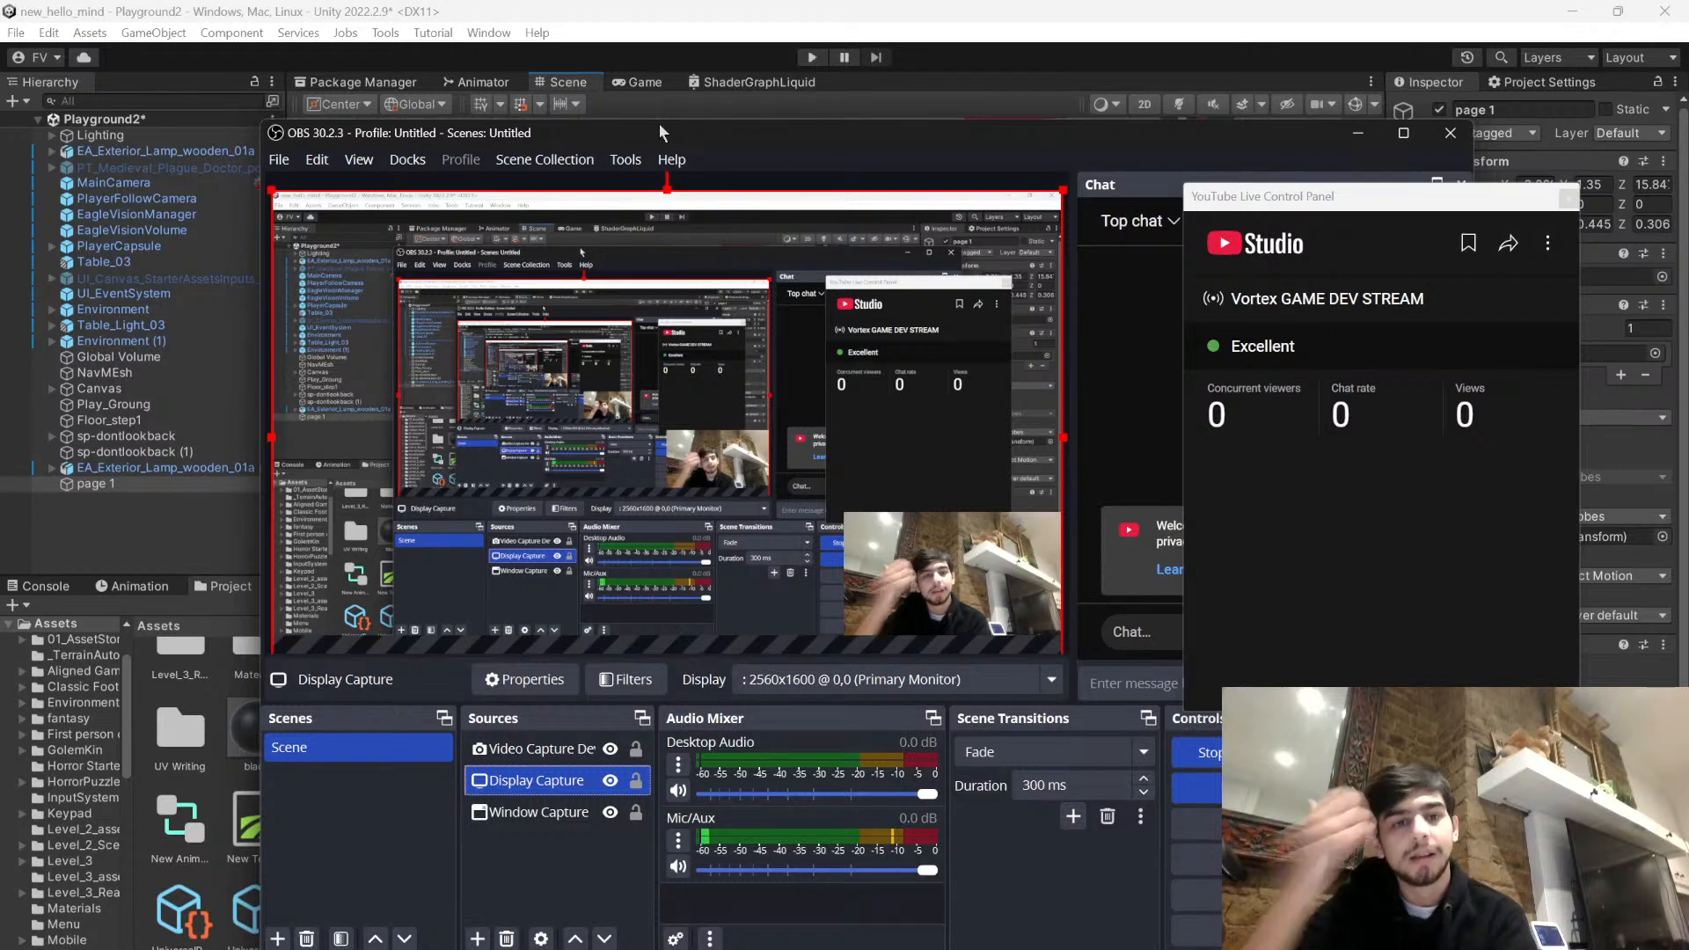
left_click(941, 44)
right_click_drag(790, 382, 1633, 247)
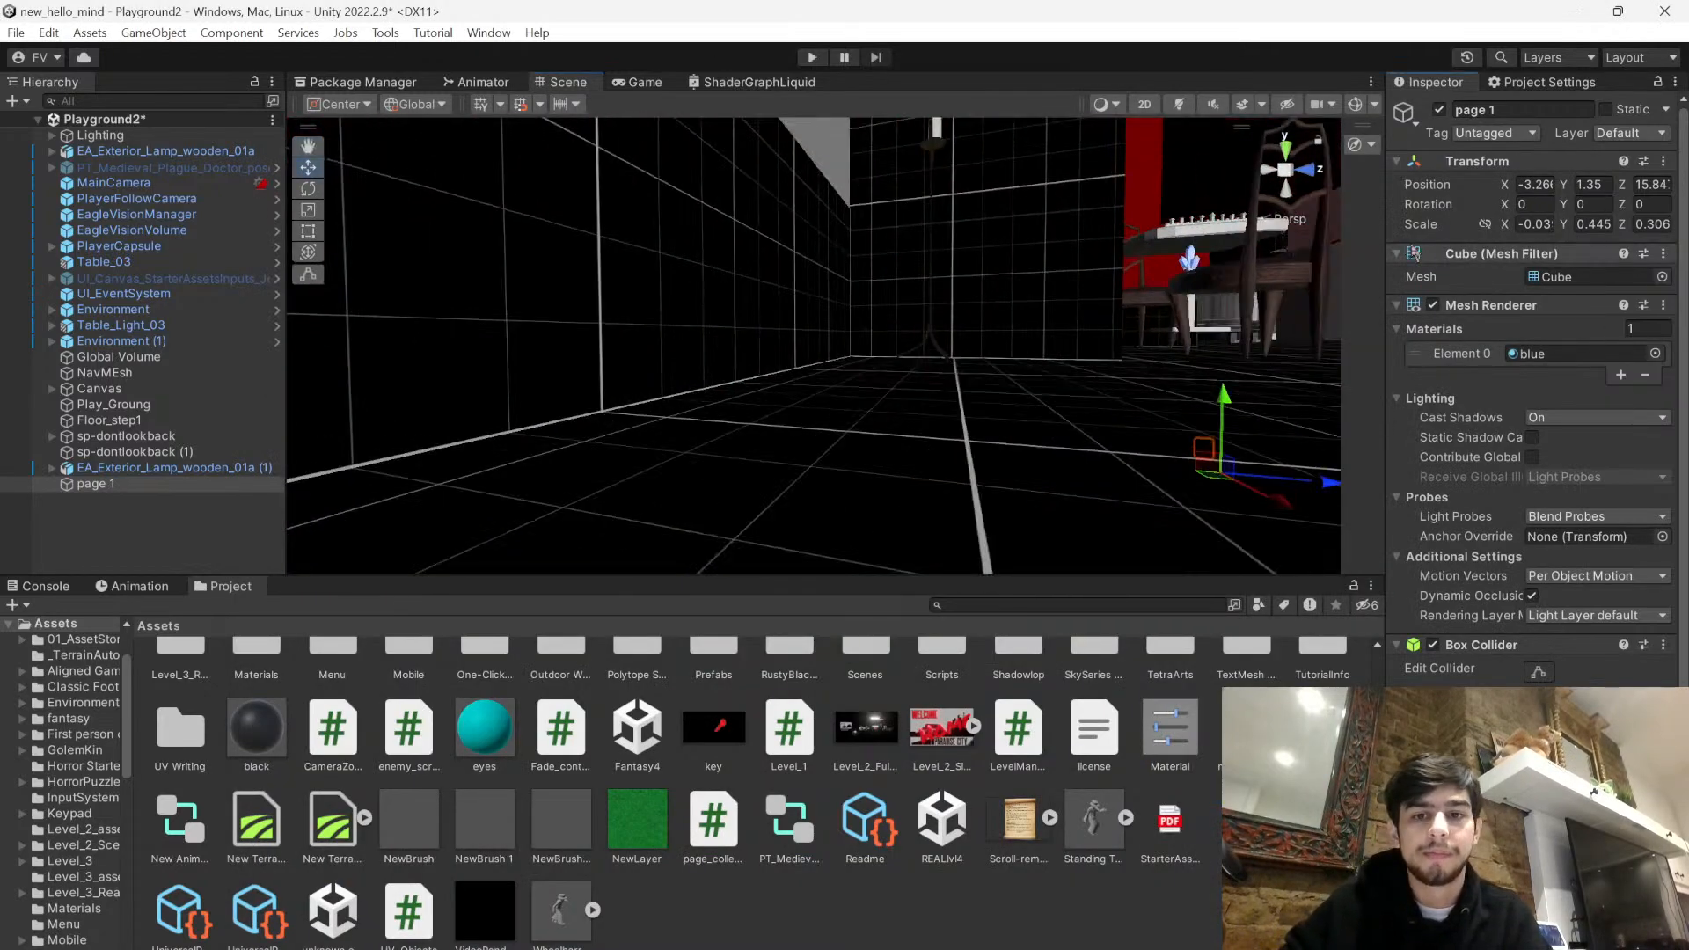
right_click_drag(1026, 361, 1187, 471)
left_click(839, 924)
- Remove the non-trigger Box Collider from the blue page, keep the trigger one, and save the scene
right_click_drag(815, 411, 799, 476)
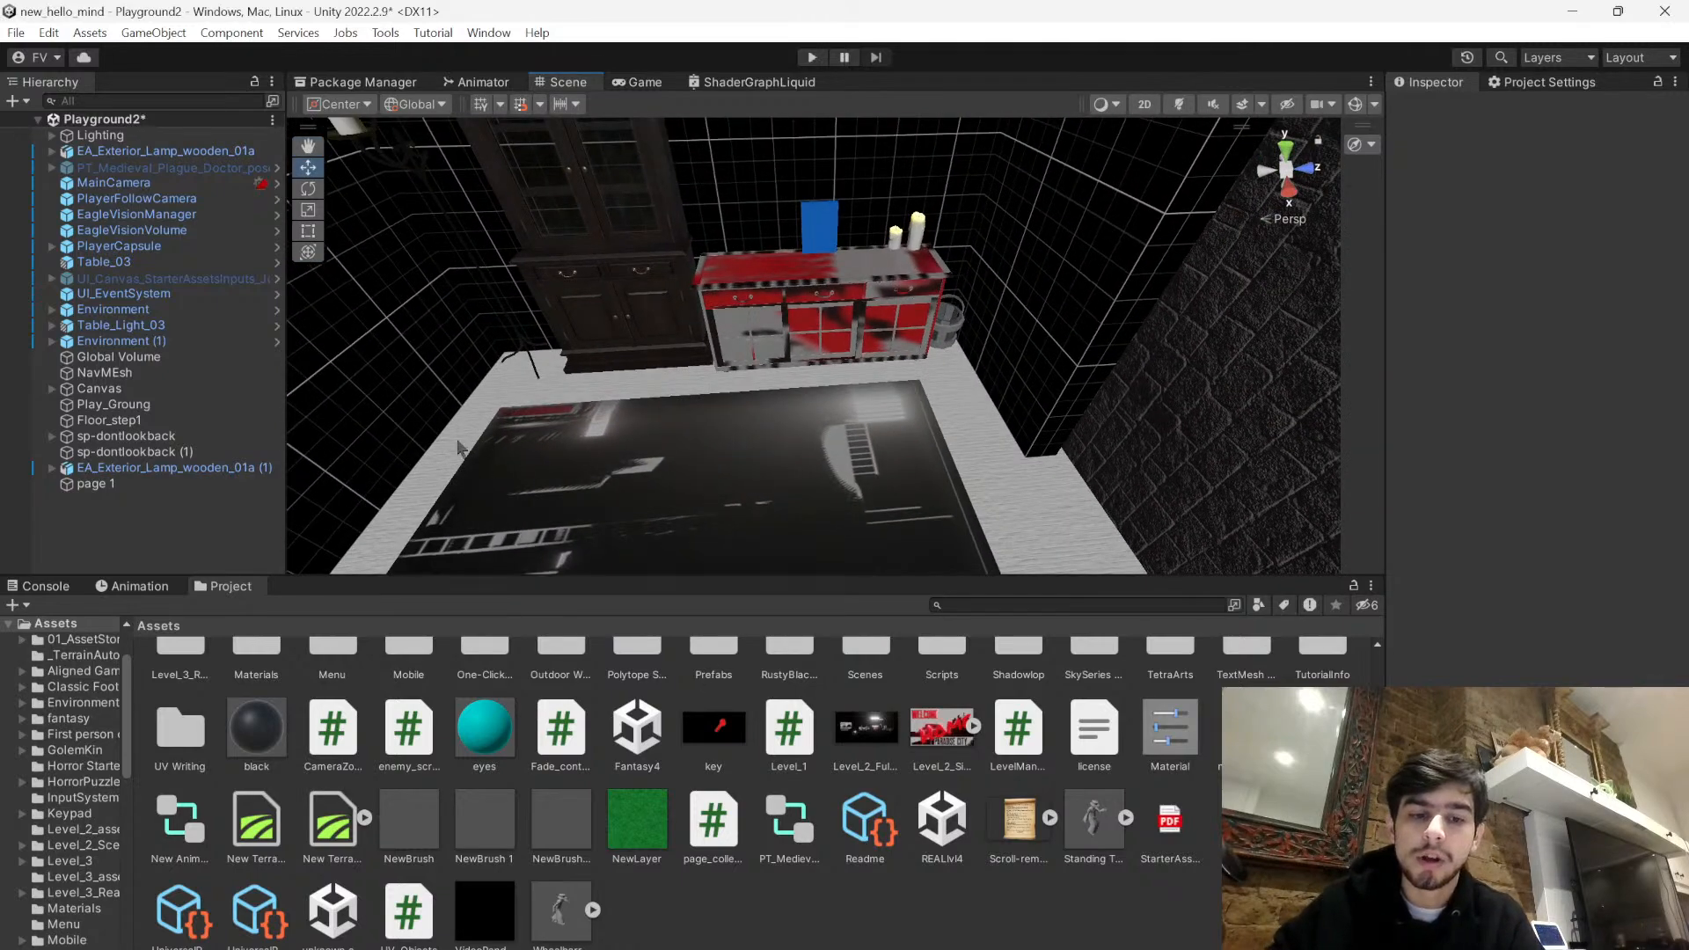
right_click_drag(783, 396, 814, 342)
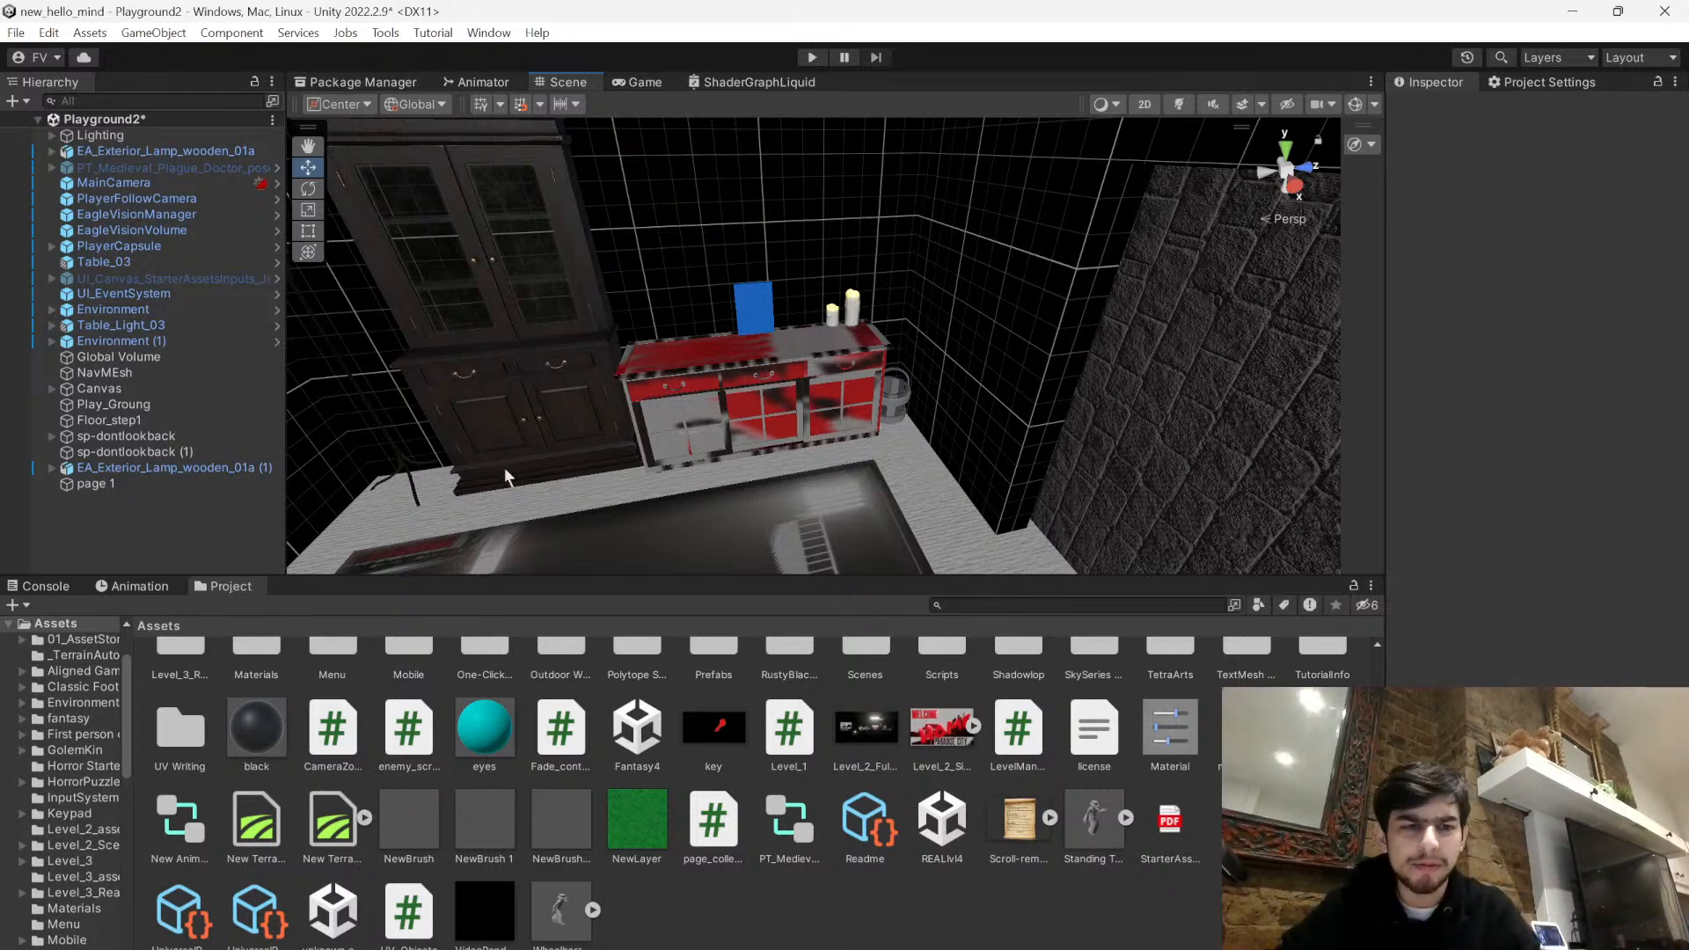
right_click_drag(613, 472, 675, 420)
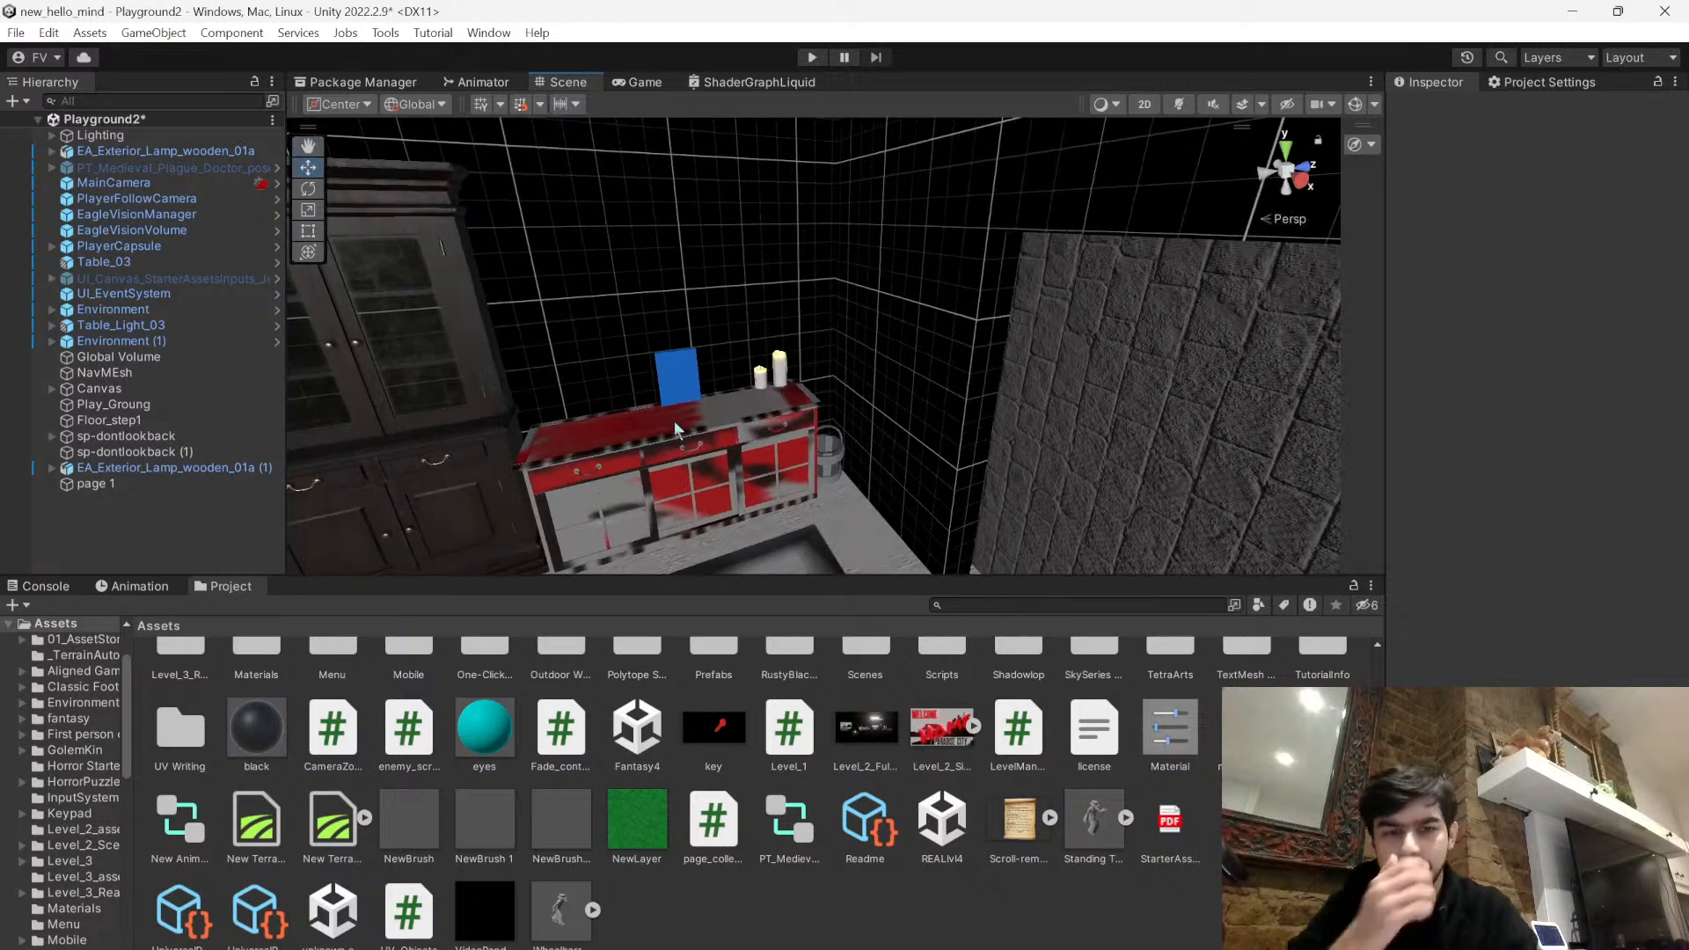
right_click_drag(852, 371, 825, 367)
left_click(711, 371)
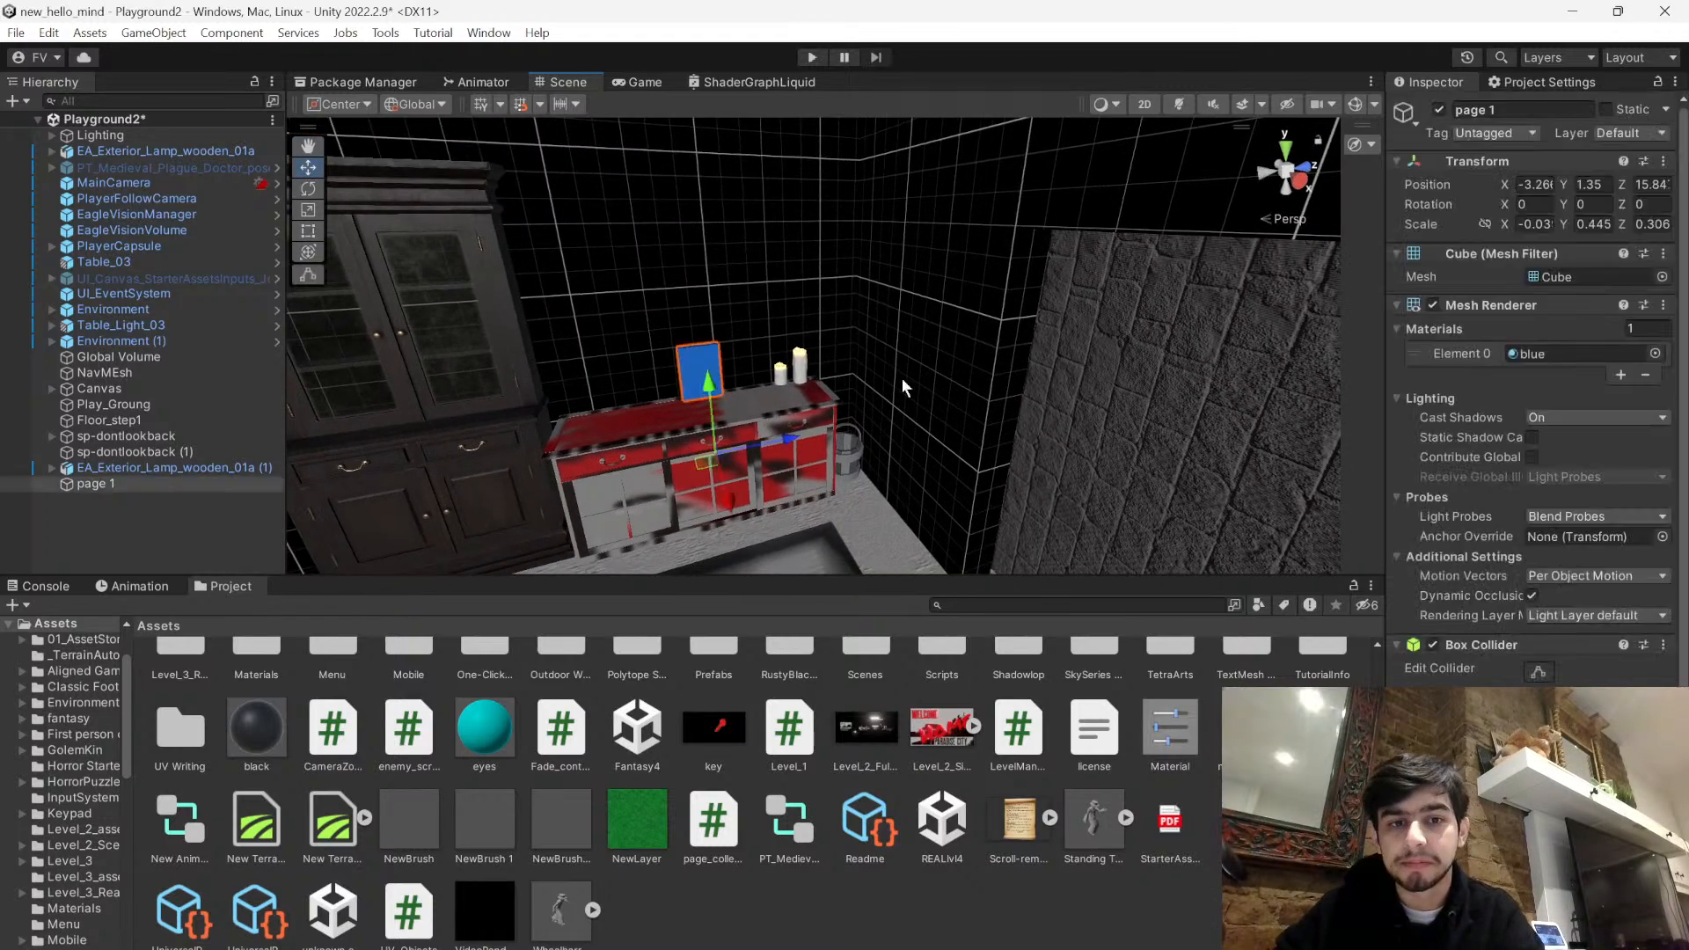
scroll(1639, 523, "down", 6)
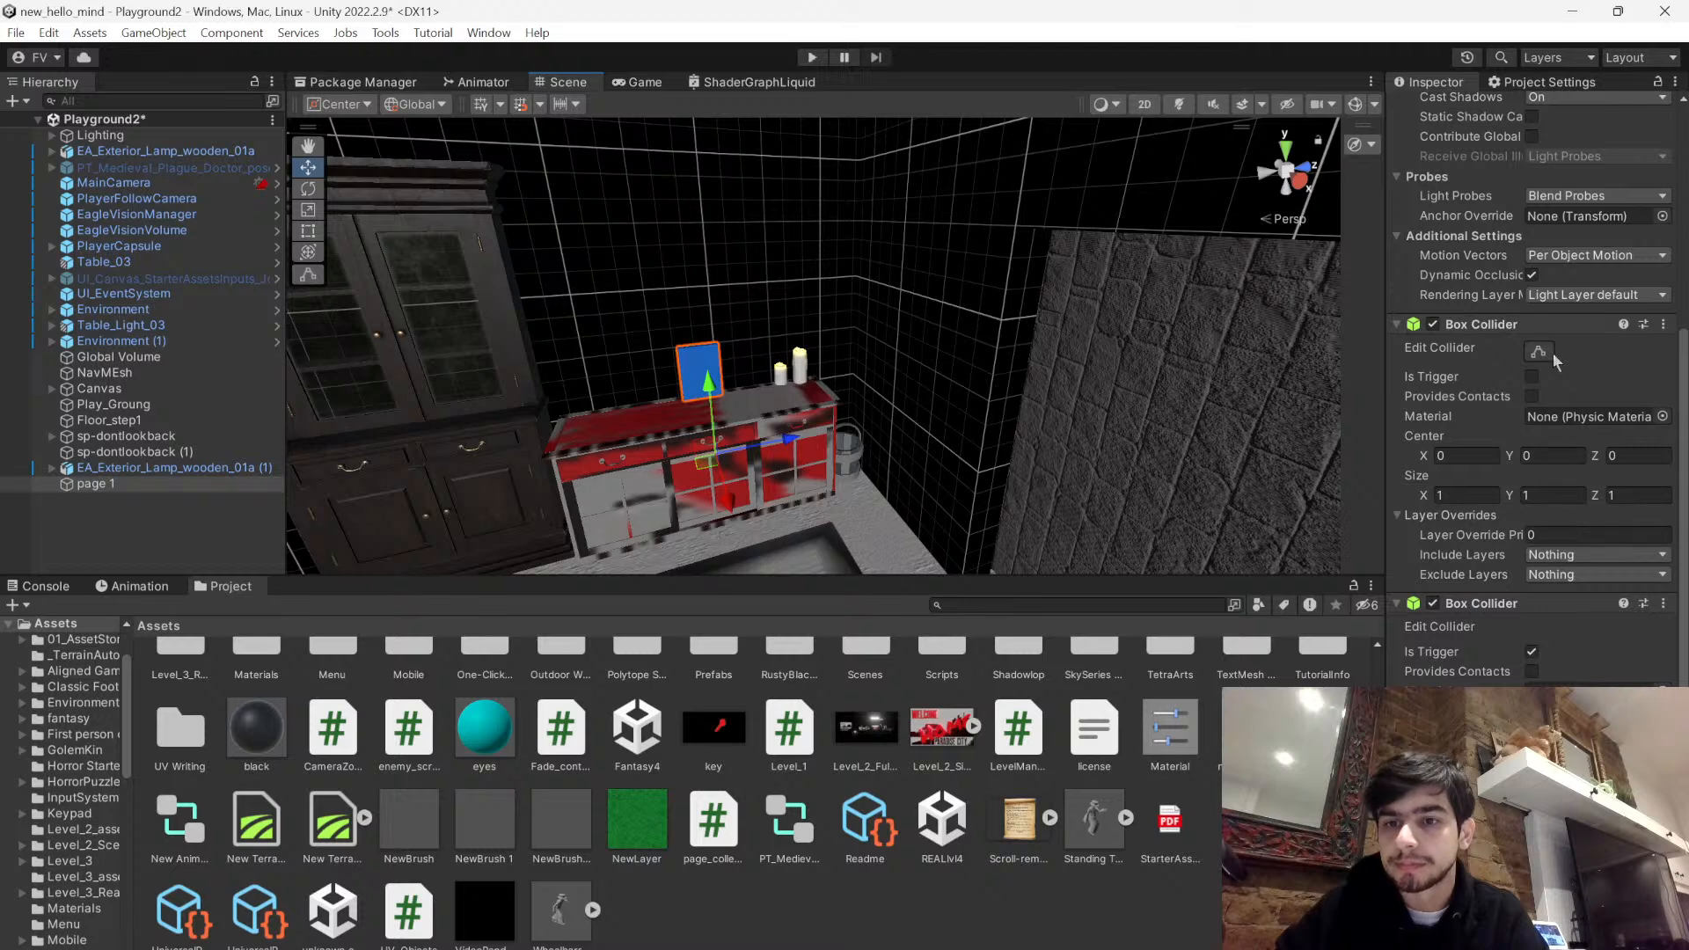
left_click(1661, 324)
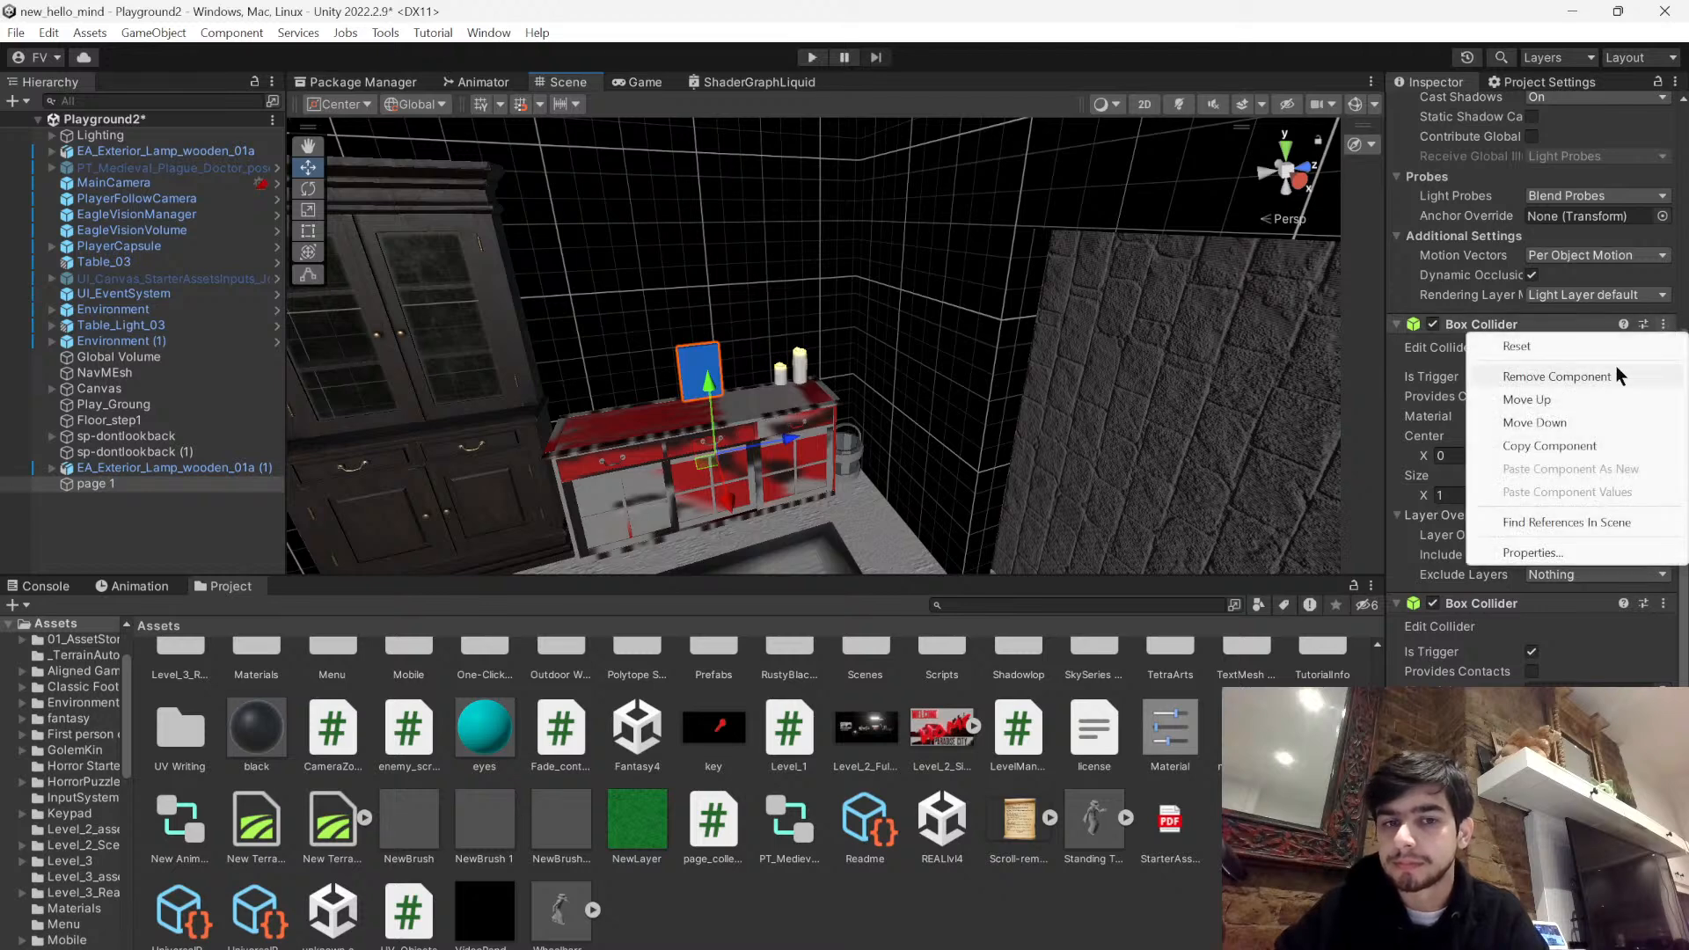
left_click(1617, 368)
right_click(1542, 507)
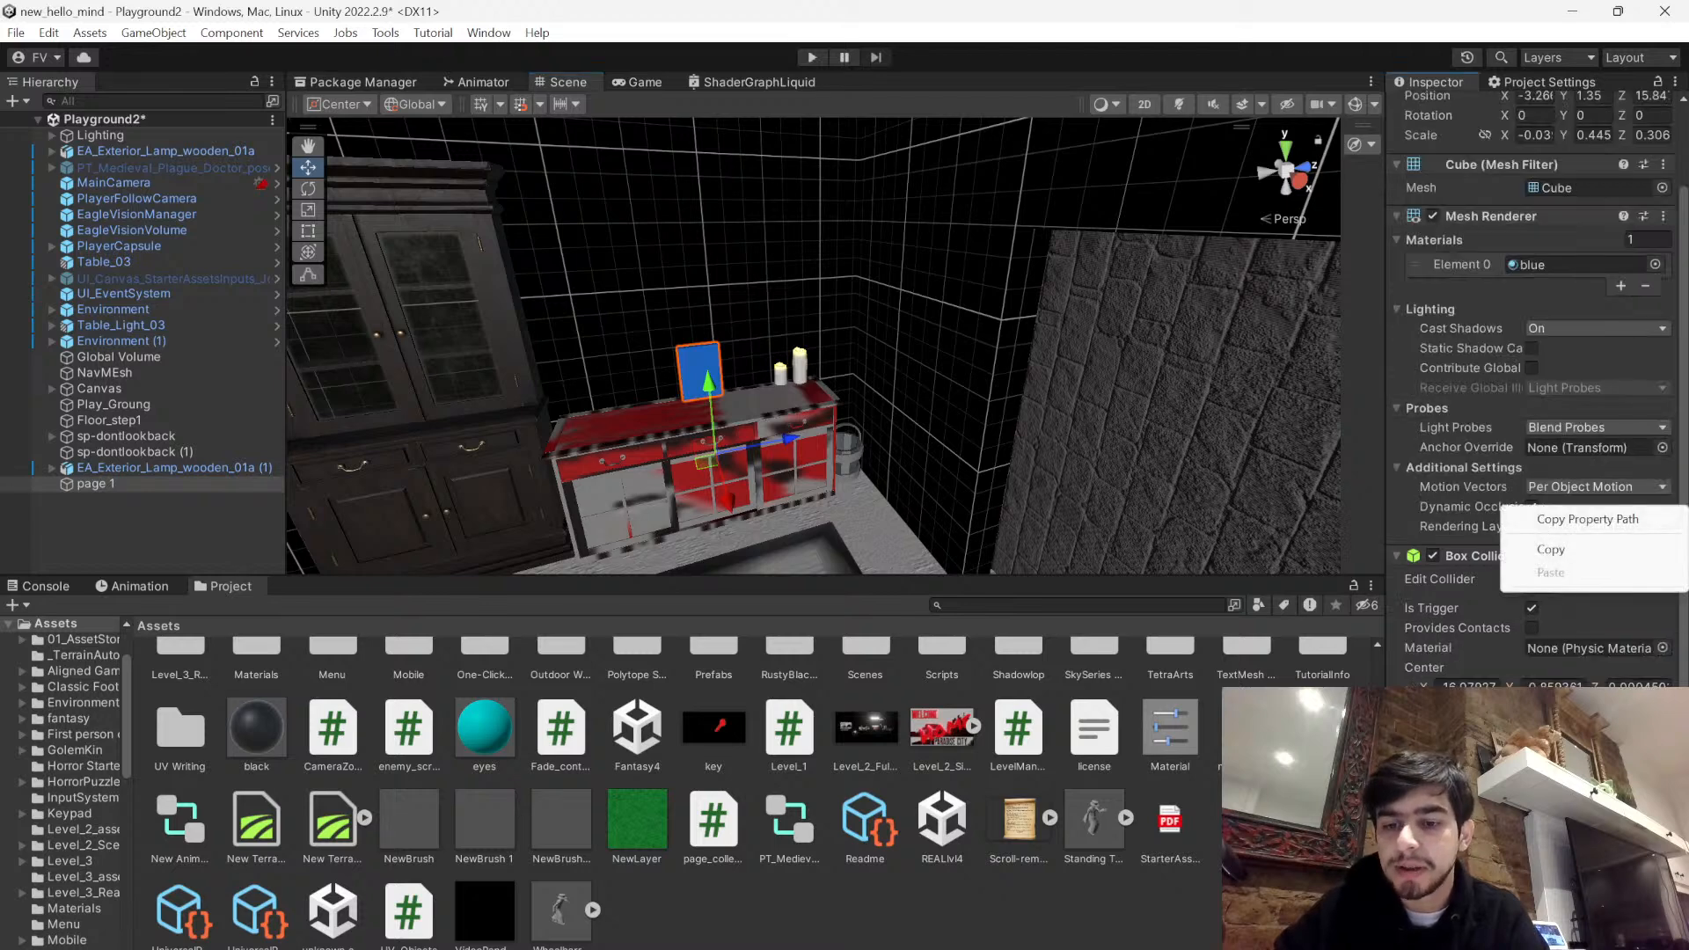
left_click(1303, 907)
left_click(96, 483)
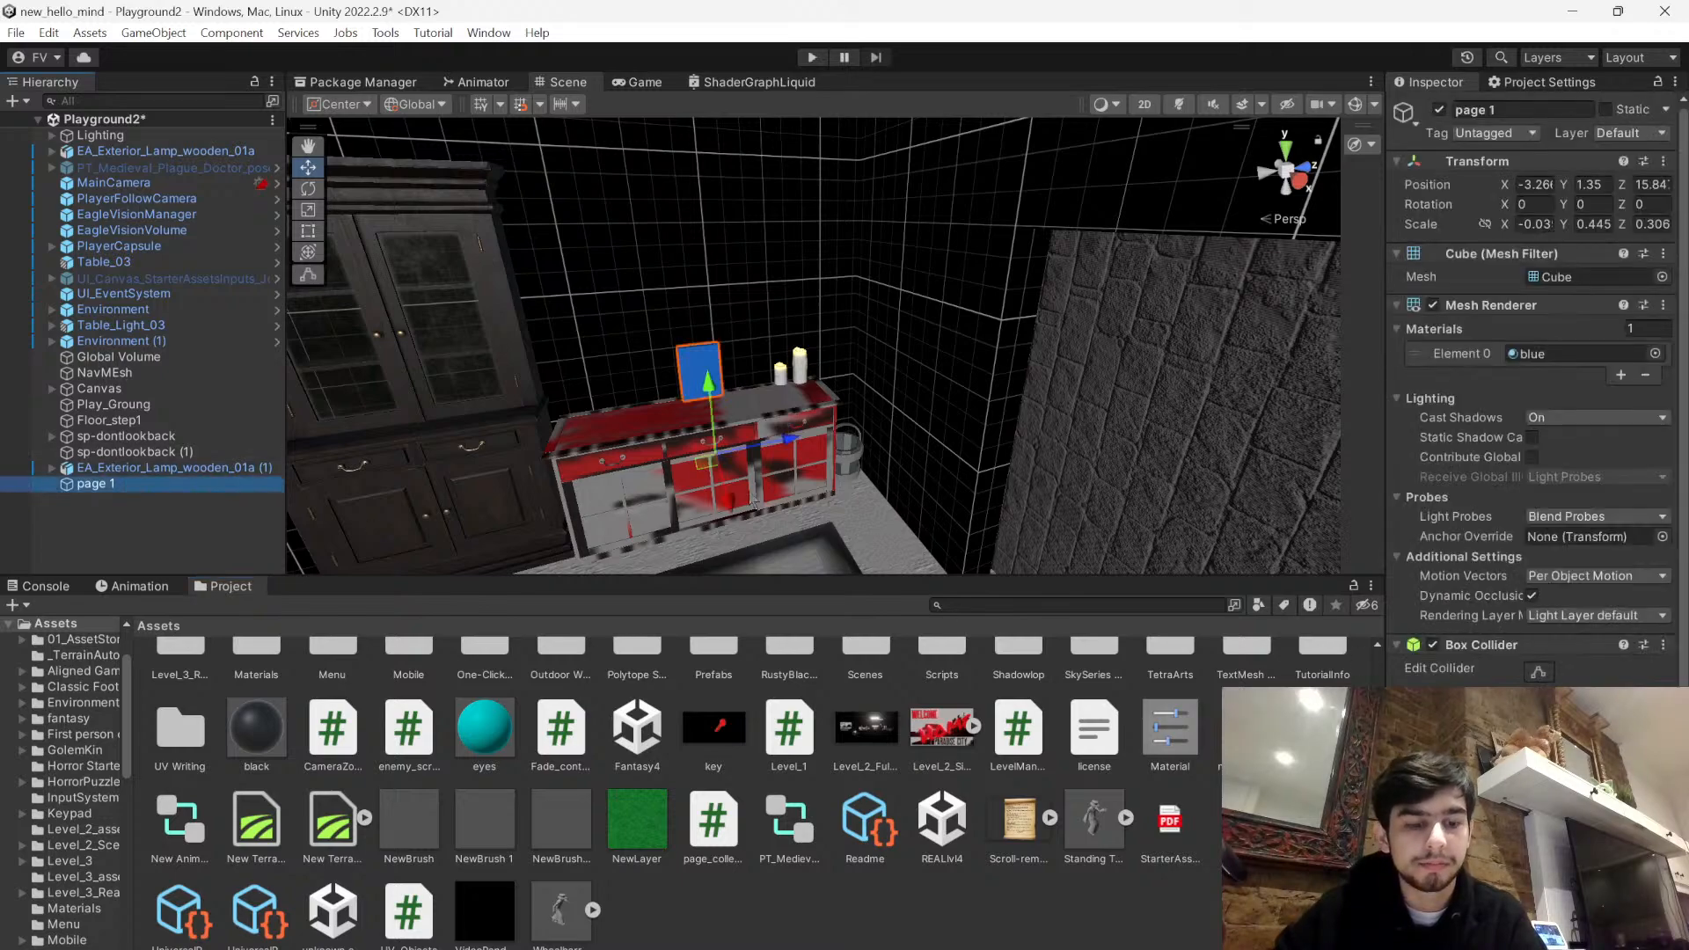
left_click(906, 944)
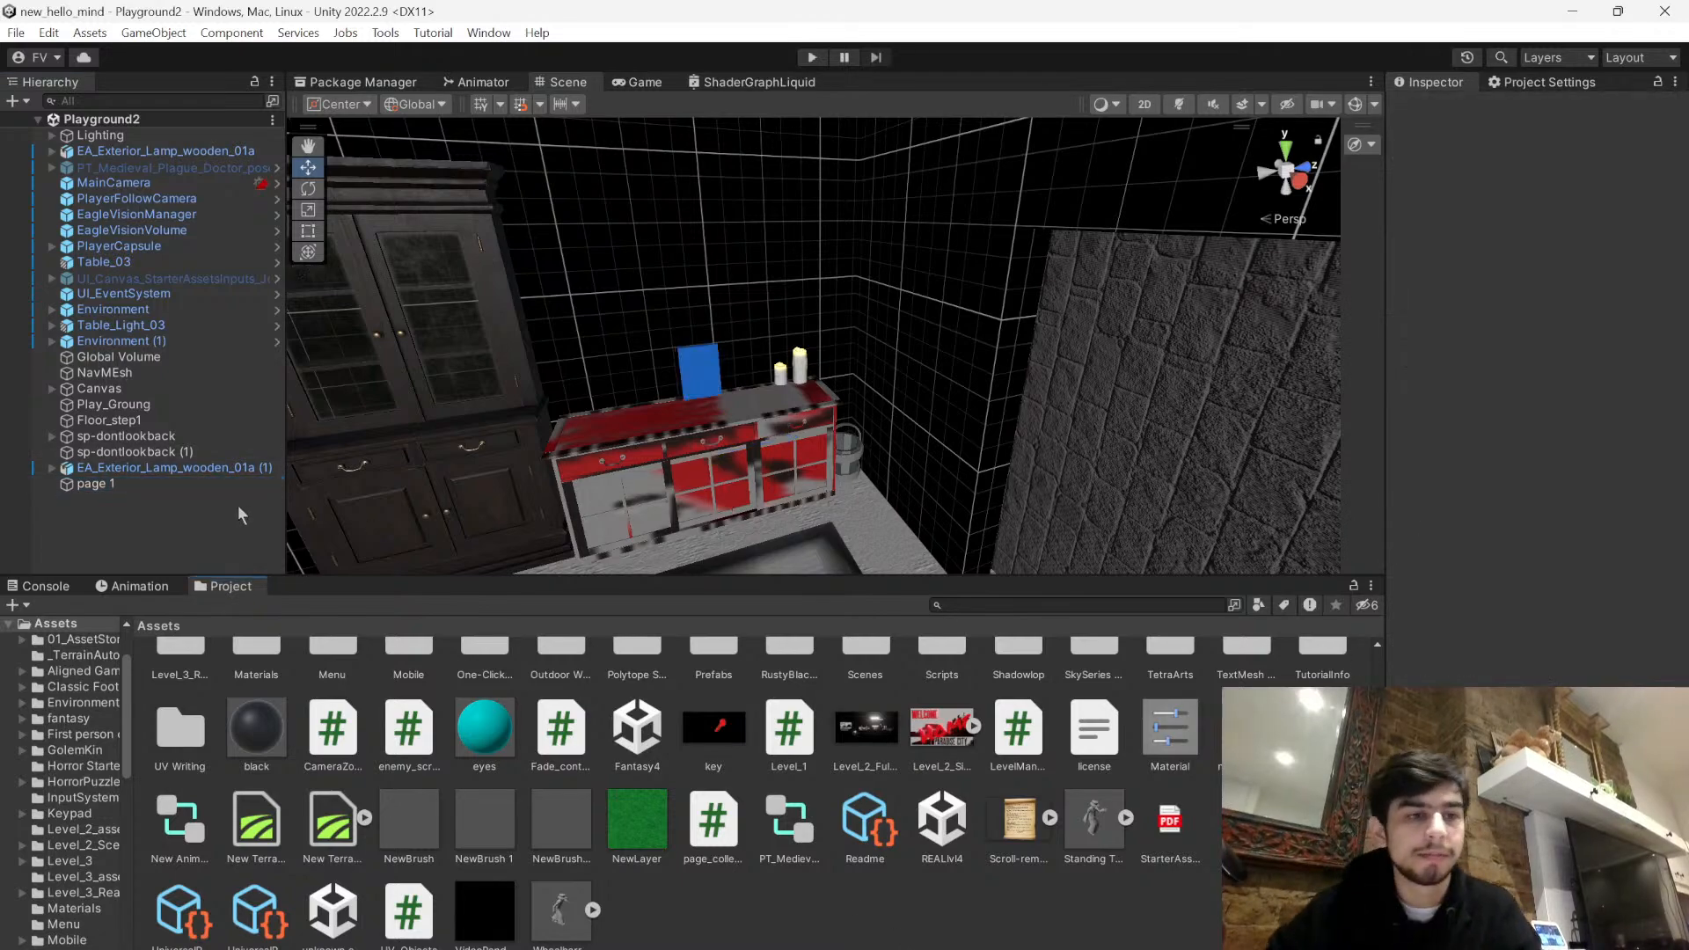
- Switch to the page_collect script in Visual Studio and change the printed message to "page collected"
scroll(792, 387, "down", 8)
right_click_drag(849, 400, 758, 282)
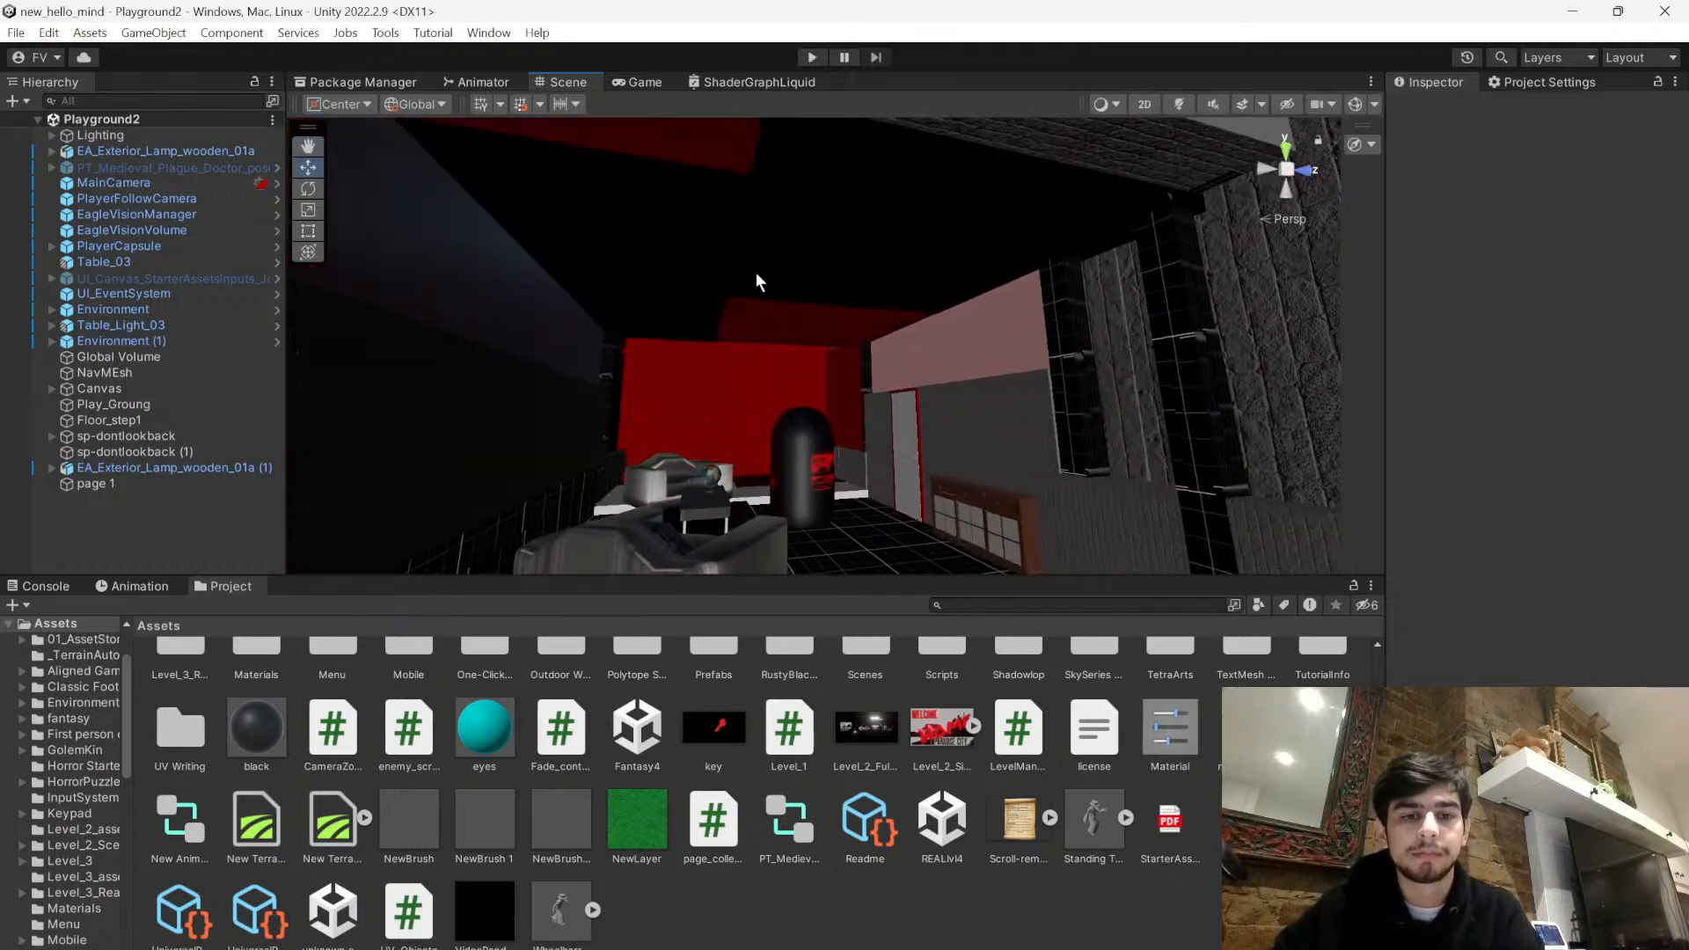
left_click(216, 485)
key("alt+Tab")
left_click(284, 360)
type("page collected\");")
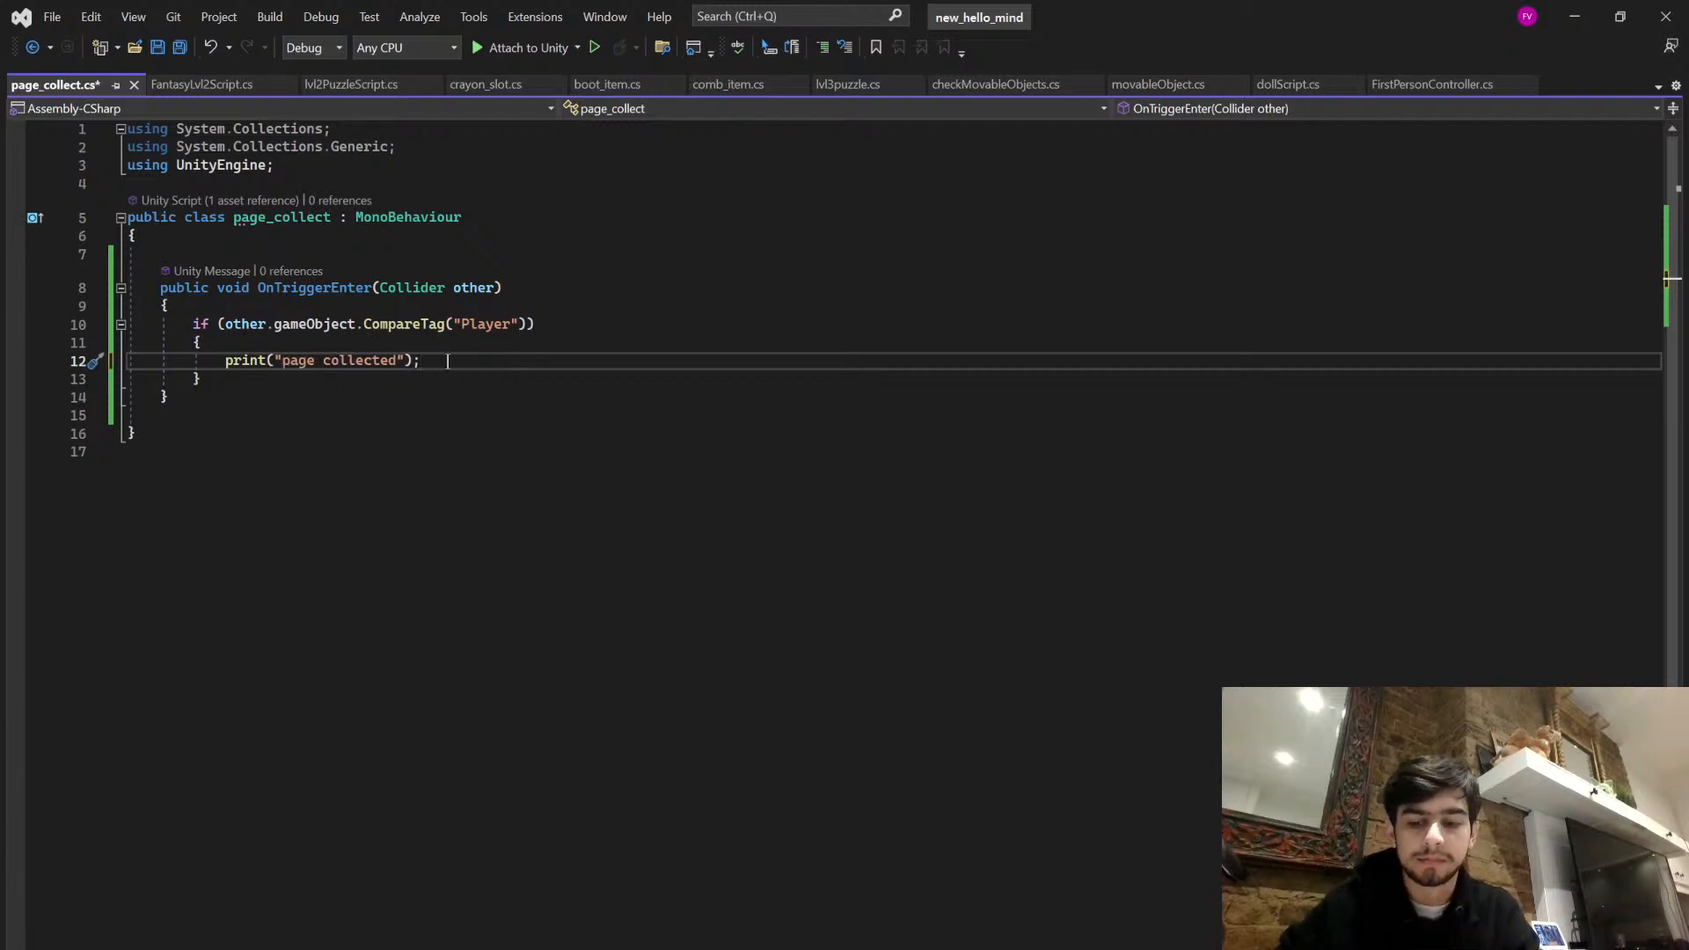
- Add this.gameObject.SetActive(false); below the print statement in the Player tag check and save the script
key("Return")
type("this")
type("ameObject.e")
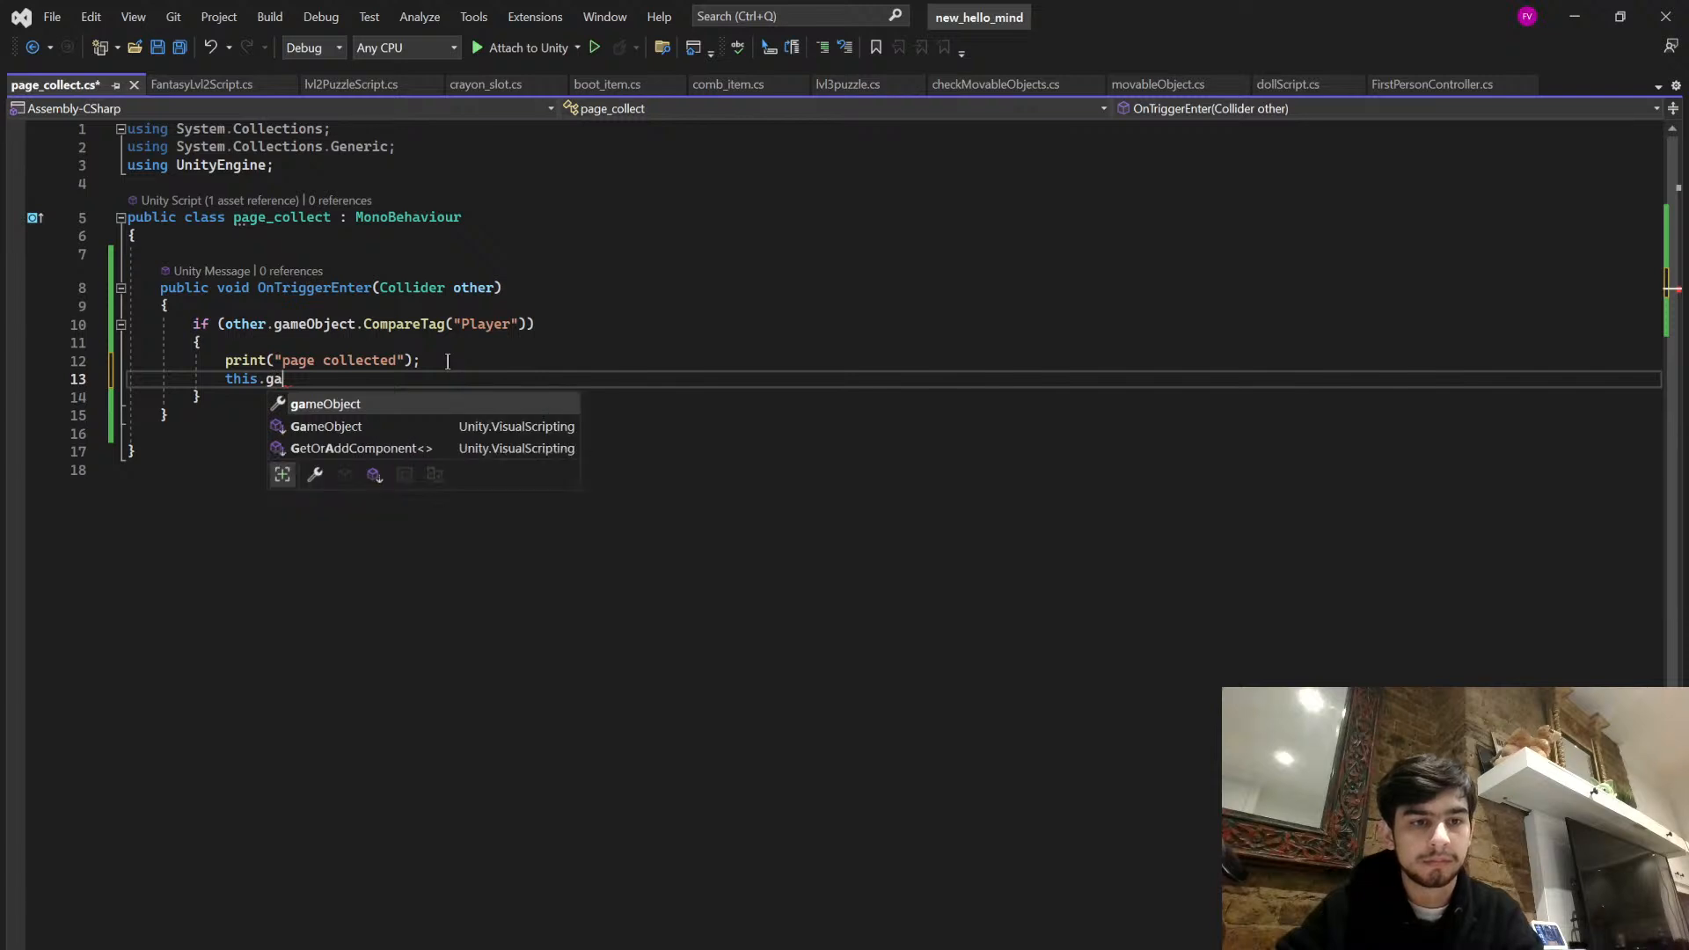
key("BackSpace")
key("BackSpace")
key("BackSpace")
key("BackSpace")
key("BackSpace")
key("BackSpace")
key("BackSpace")
key("BackSpace")
key("BackSpace")
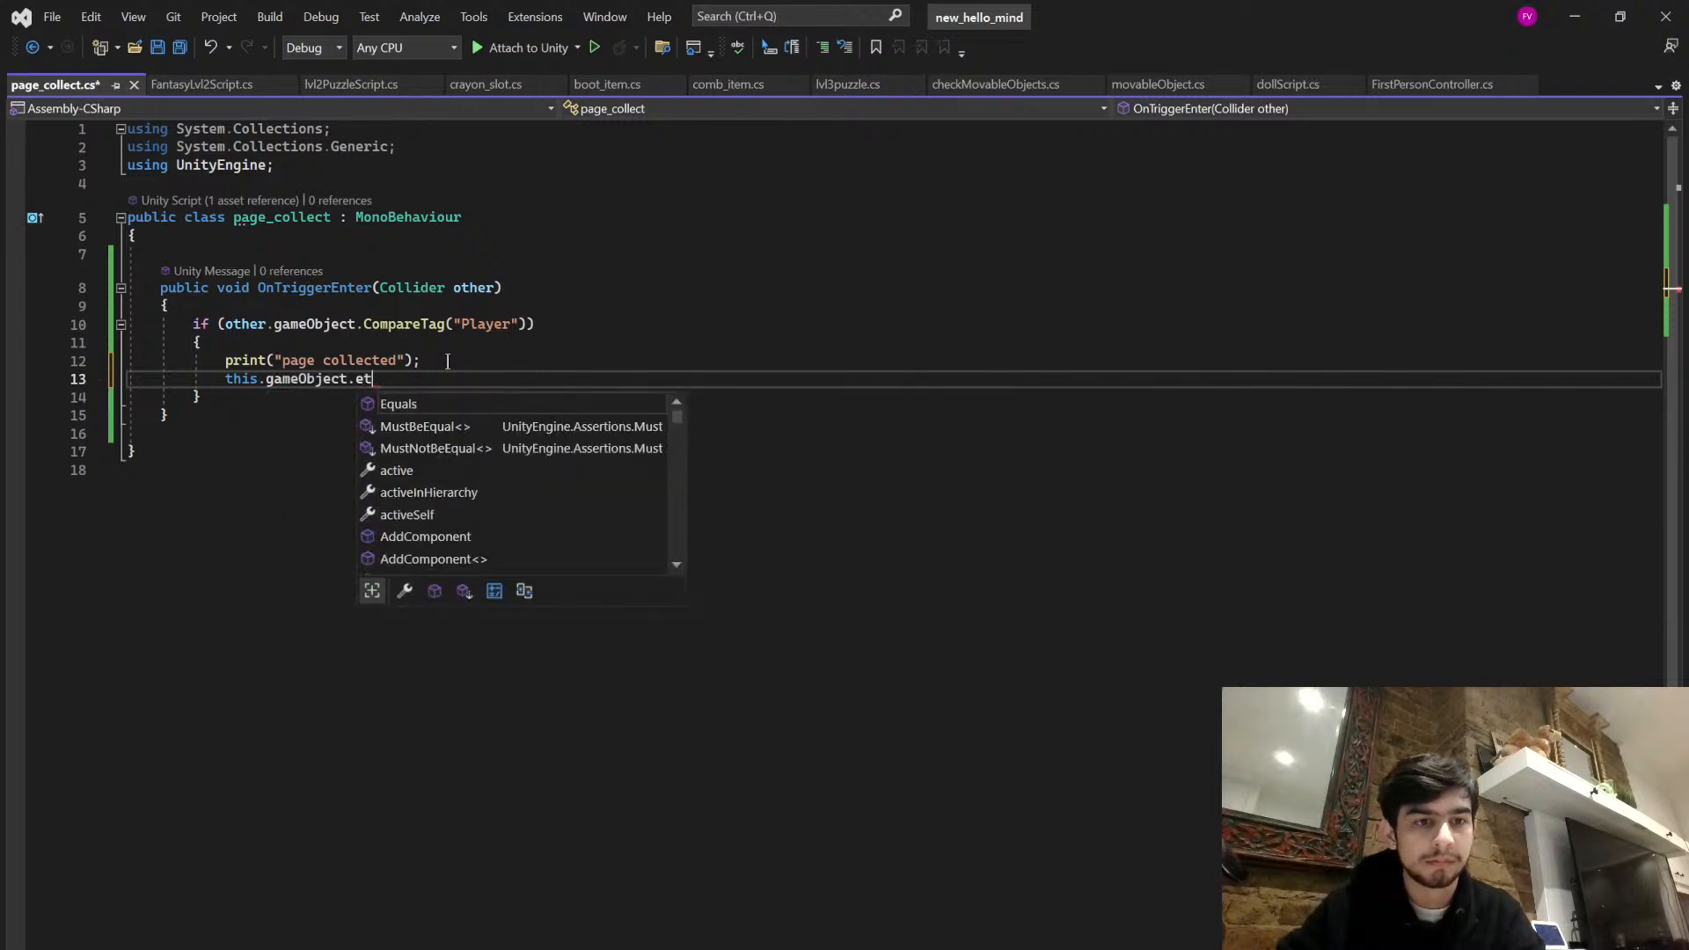
key("BackSpace")
type("set")
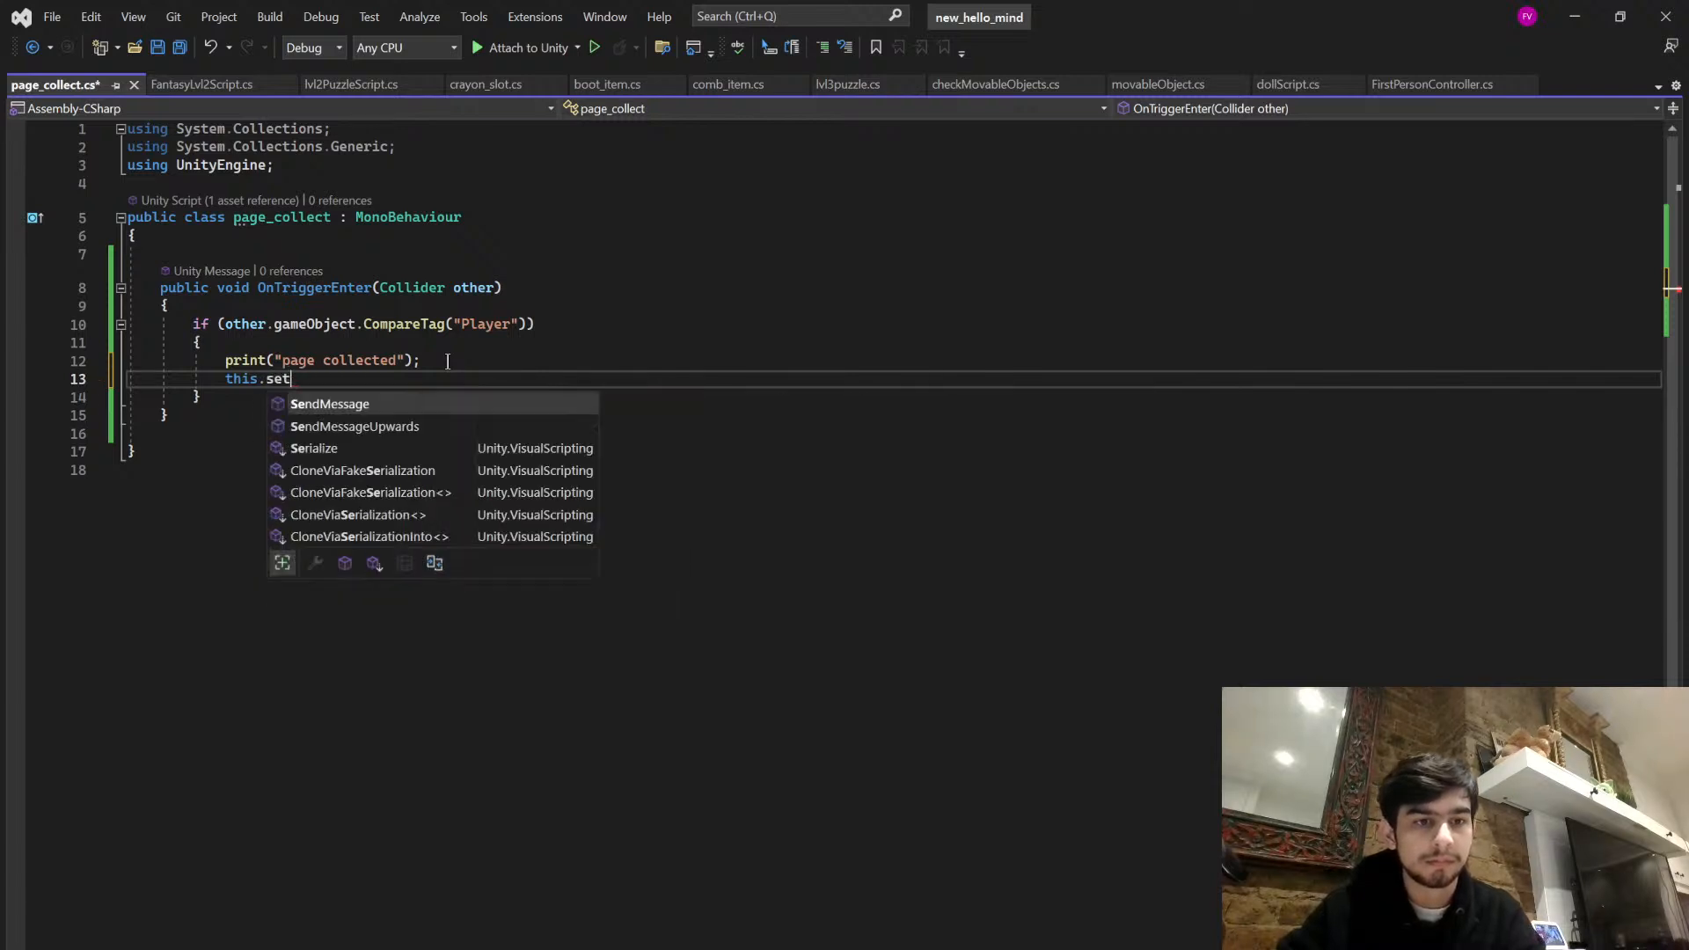
key("BackSpace")
key("BackSpace")
key("BackSpace")
type("gameObject.SetActive")
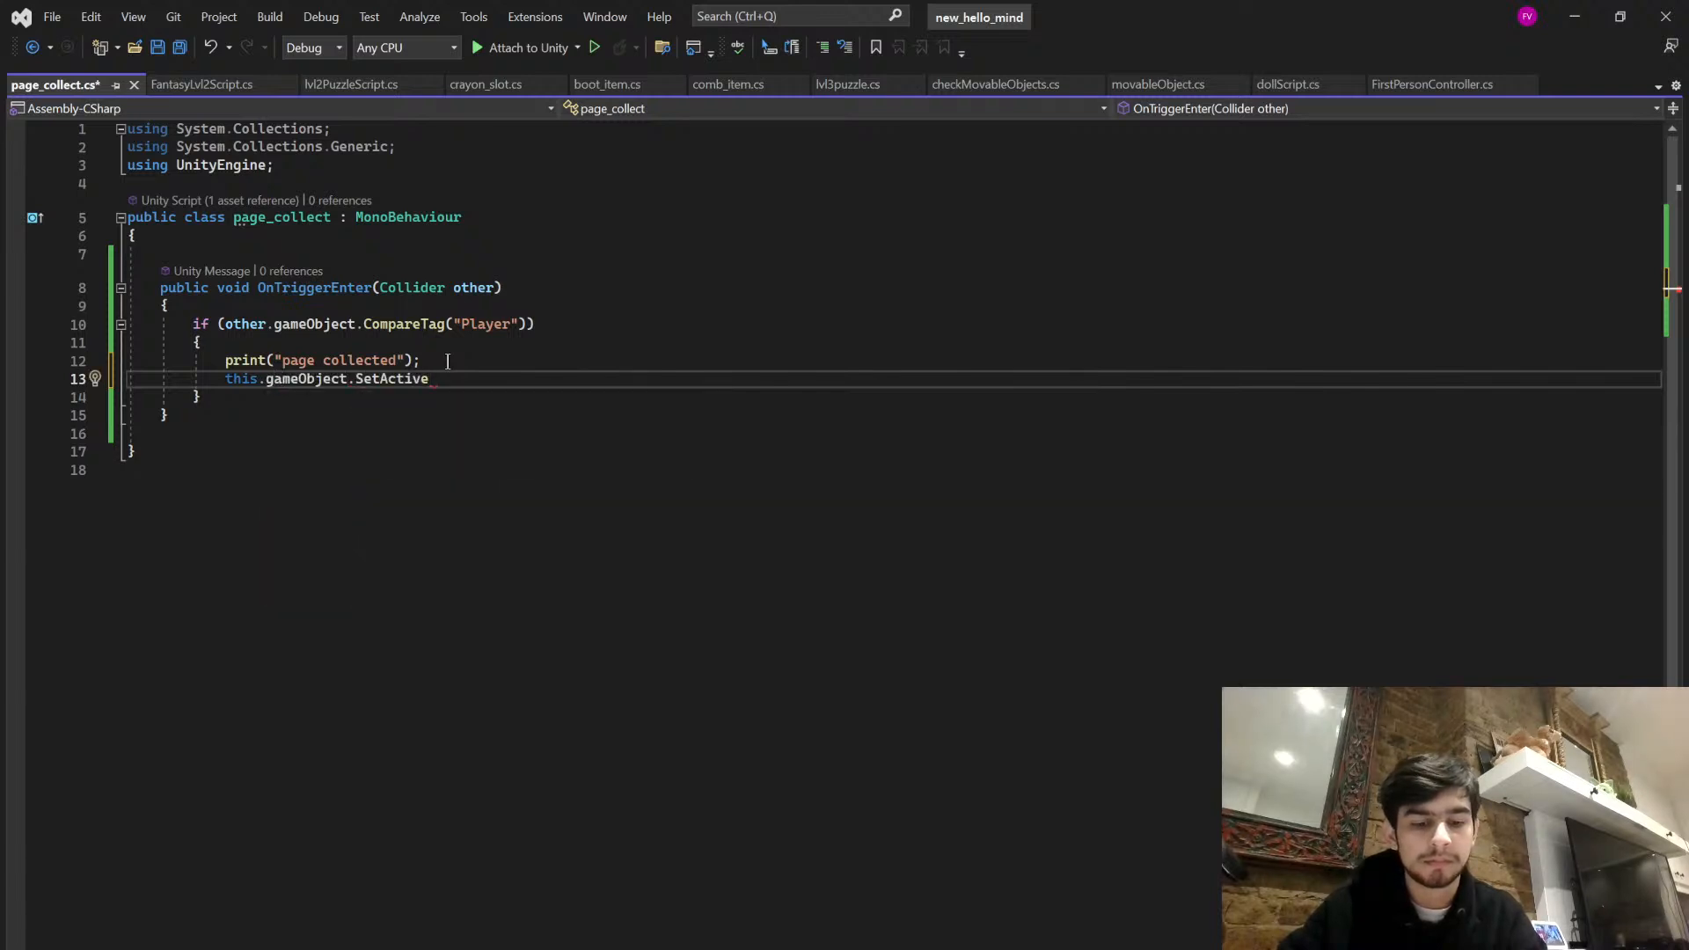
type("(false);")
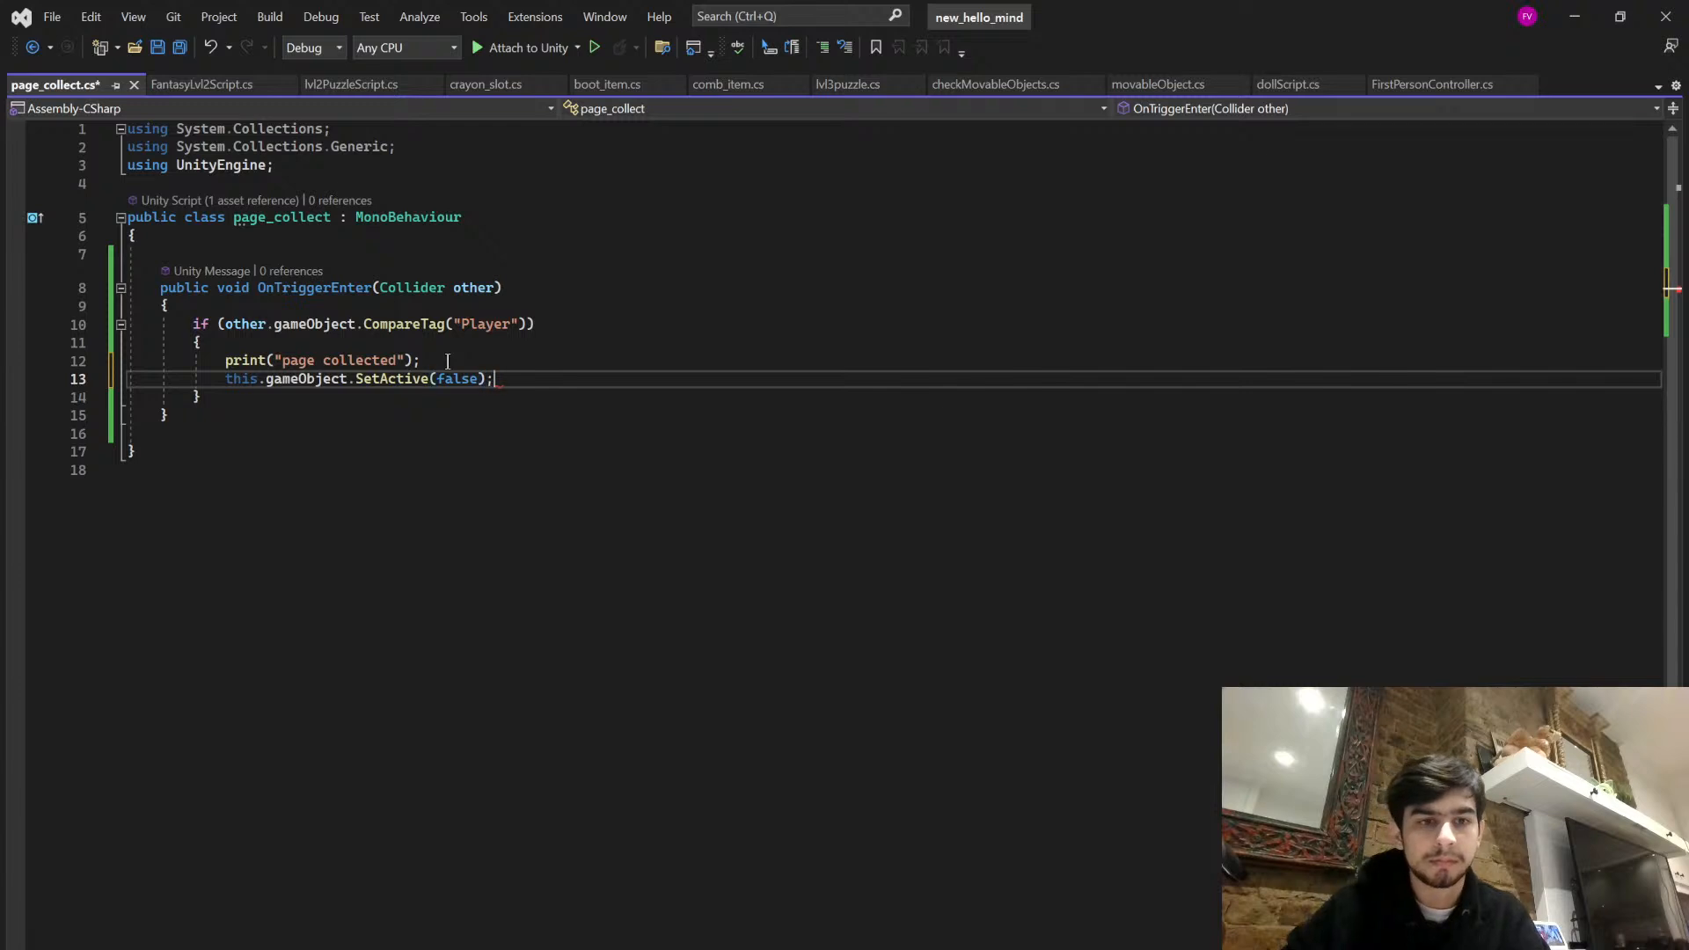
key("ctrl+s")
left_click(511, 417)
left_click(529, 399)
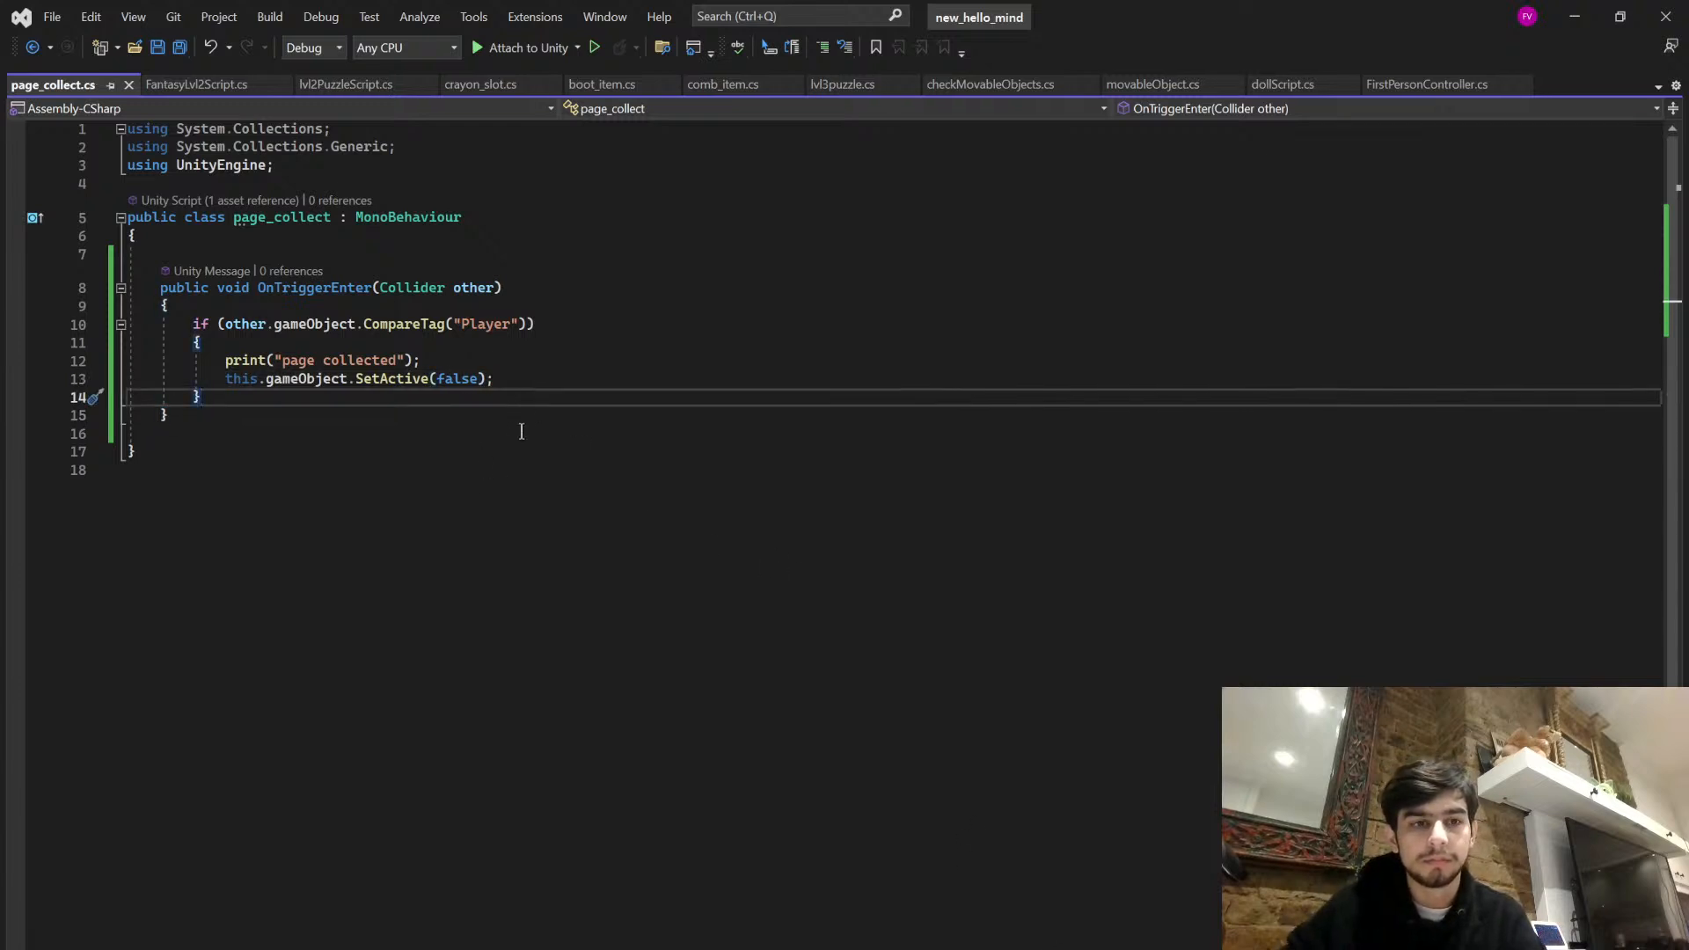
- Replace the SetActive(false) line in page_collect with Destroy(this.gameObject); and save the script
left_click_drag(538, 379, 225, 379)
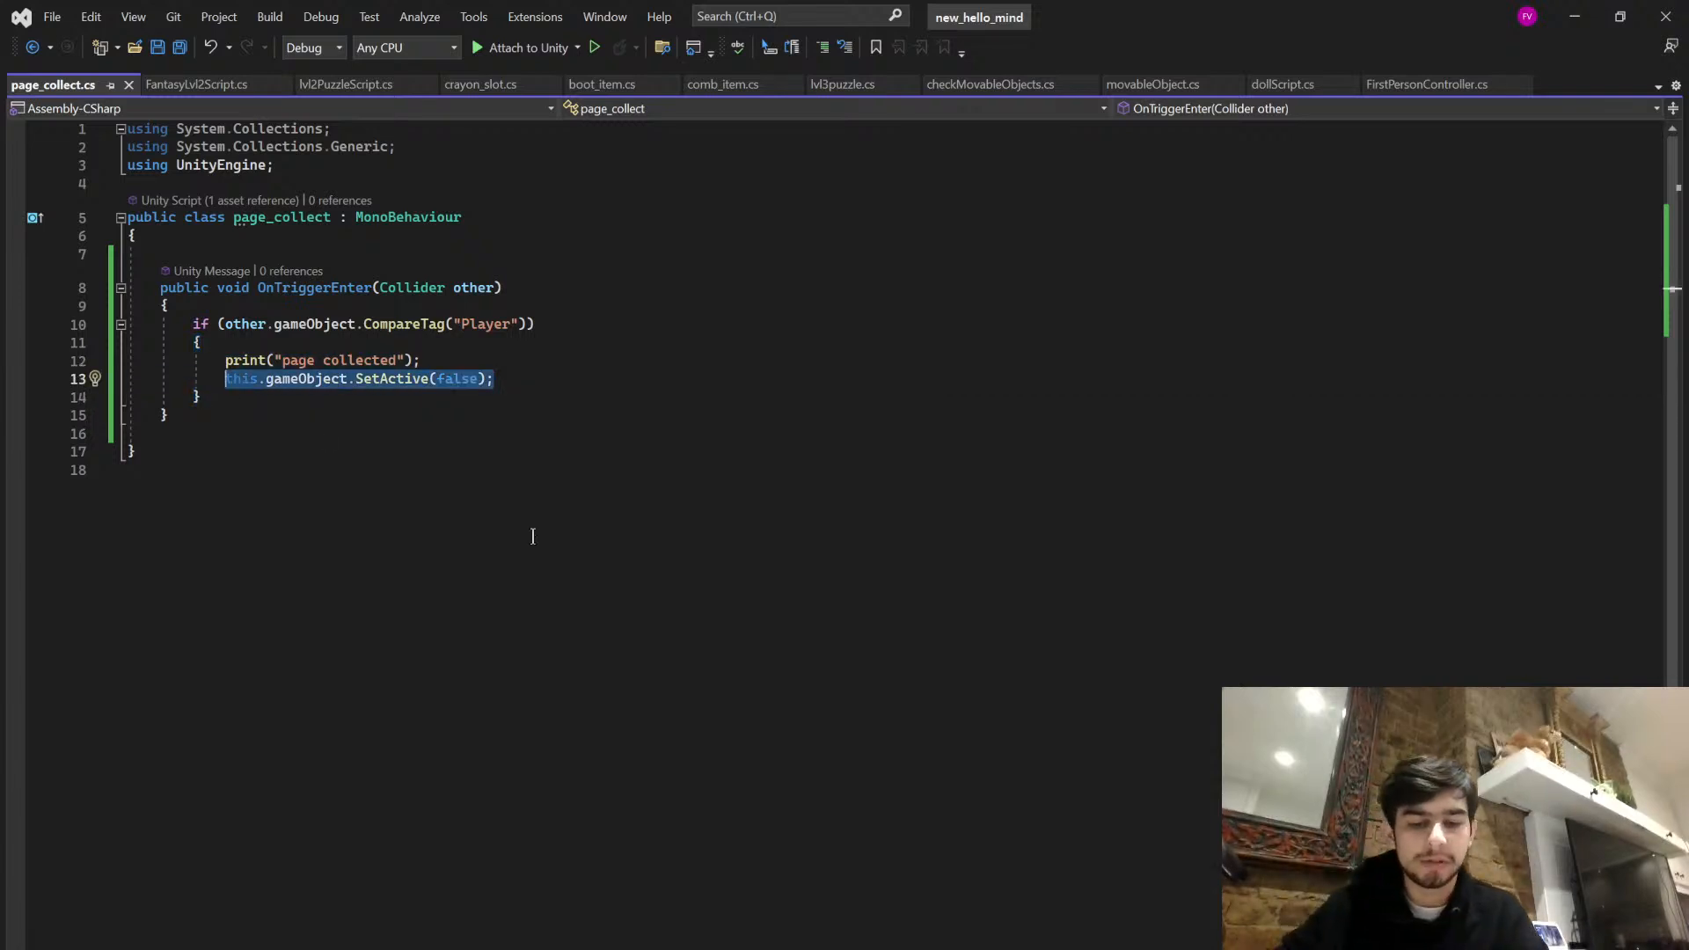
key("BackSpace")
type("Destroy")
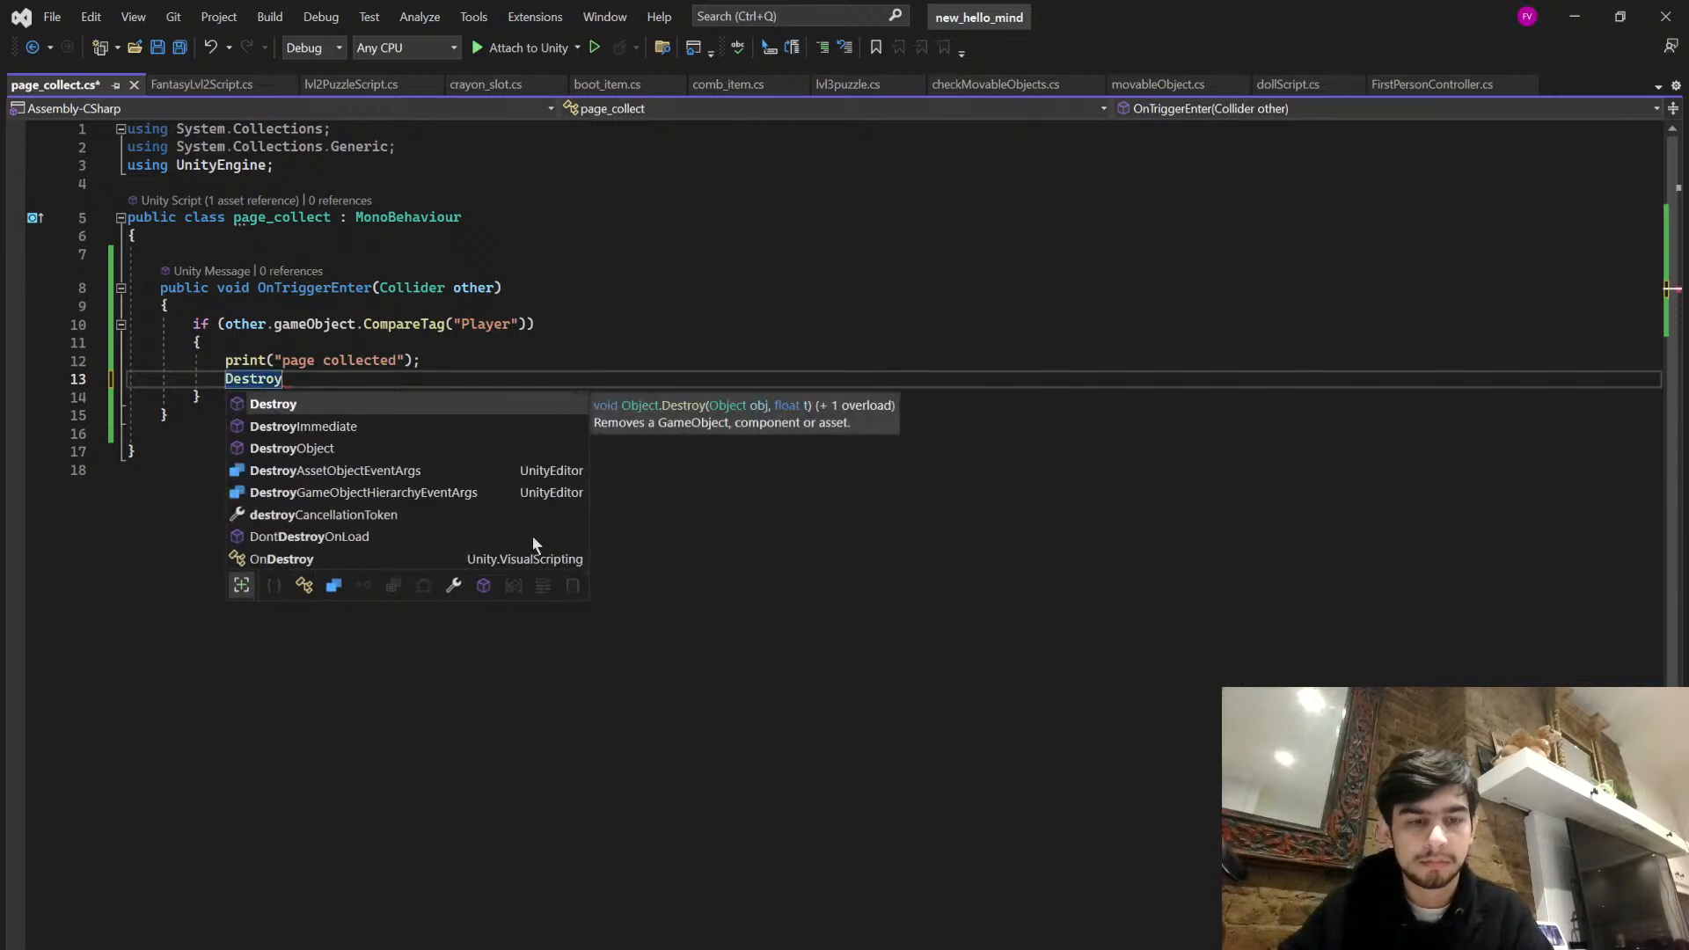
type("(this")
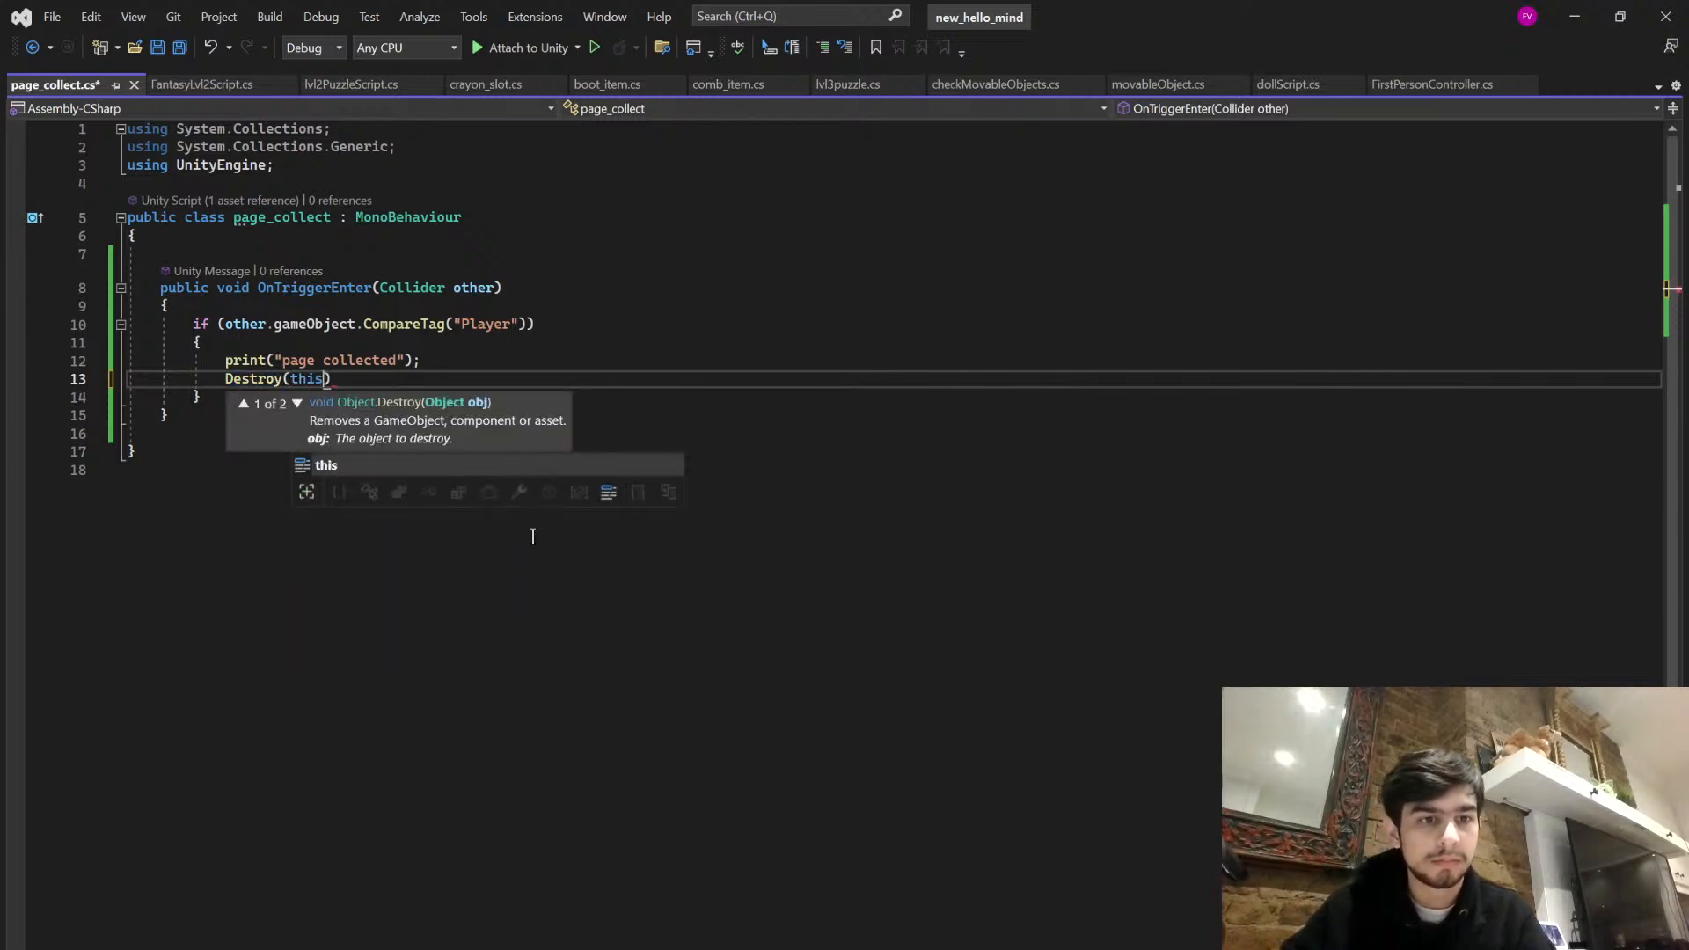
type(".gameObject")
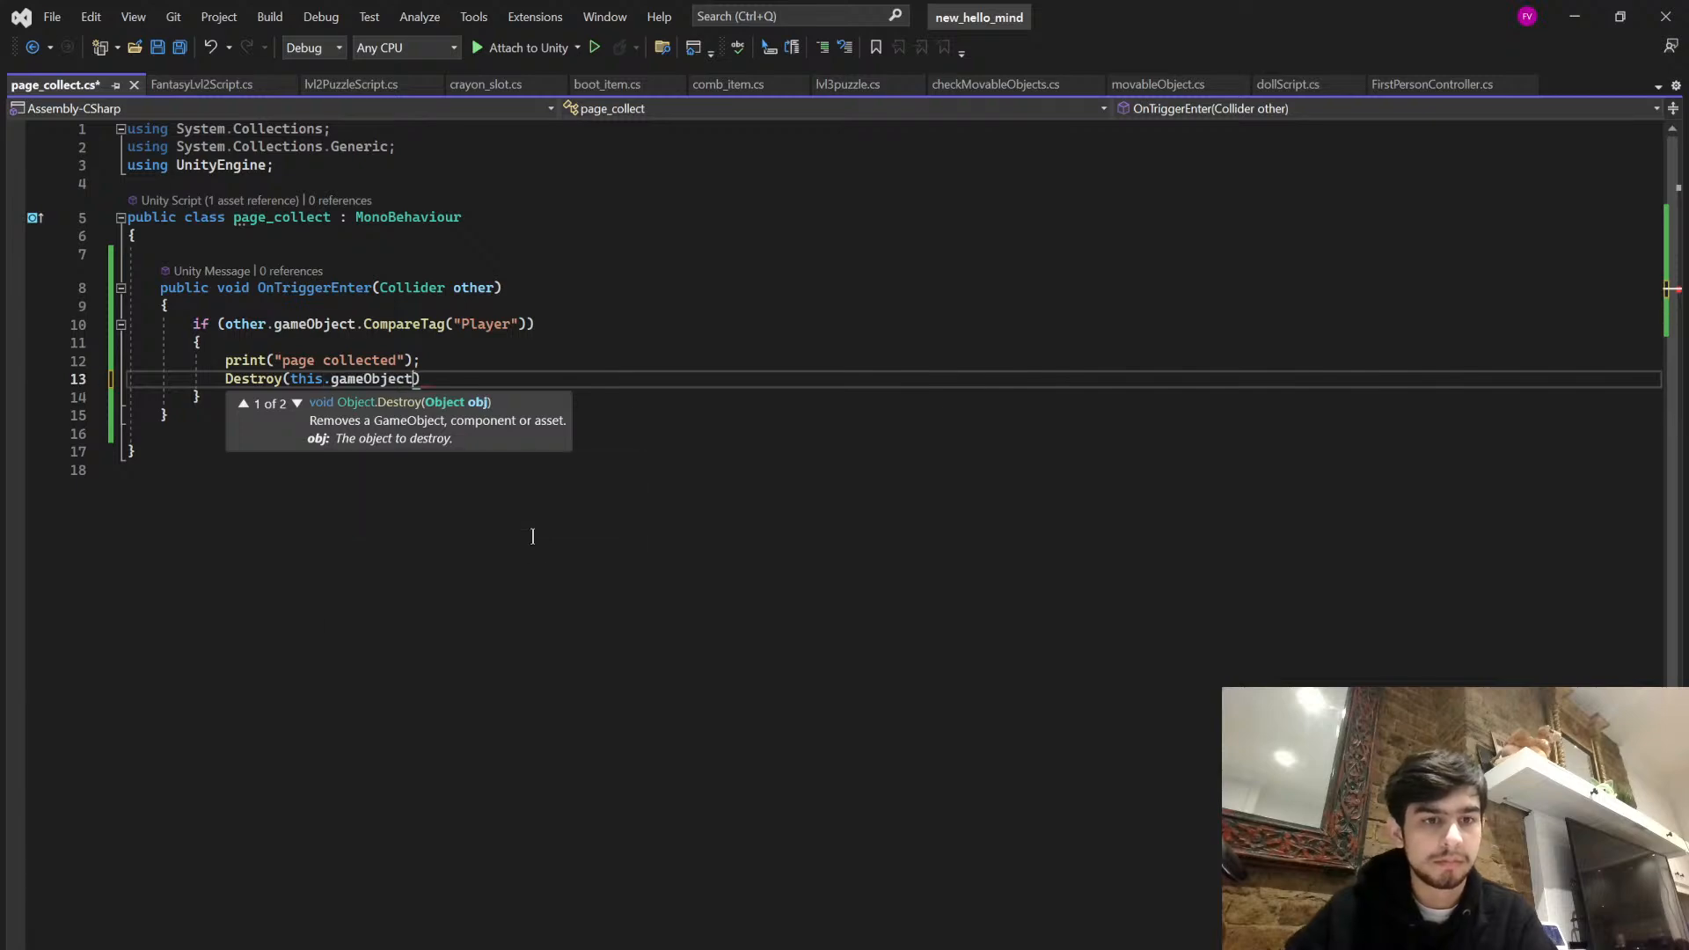
key("ctrl+s")
left_click(482, 433)
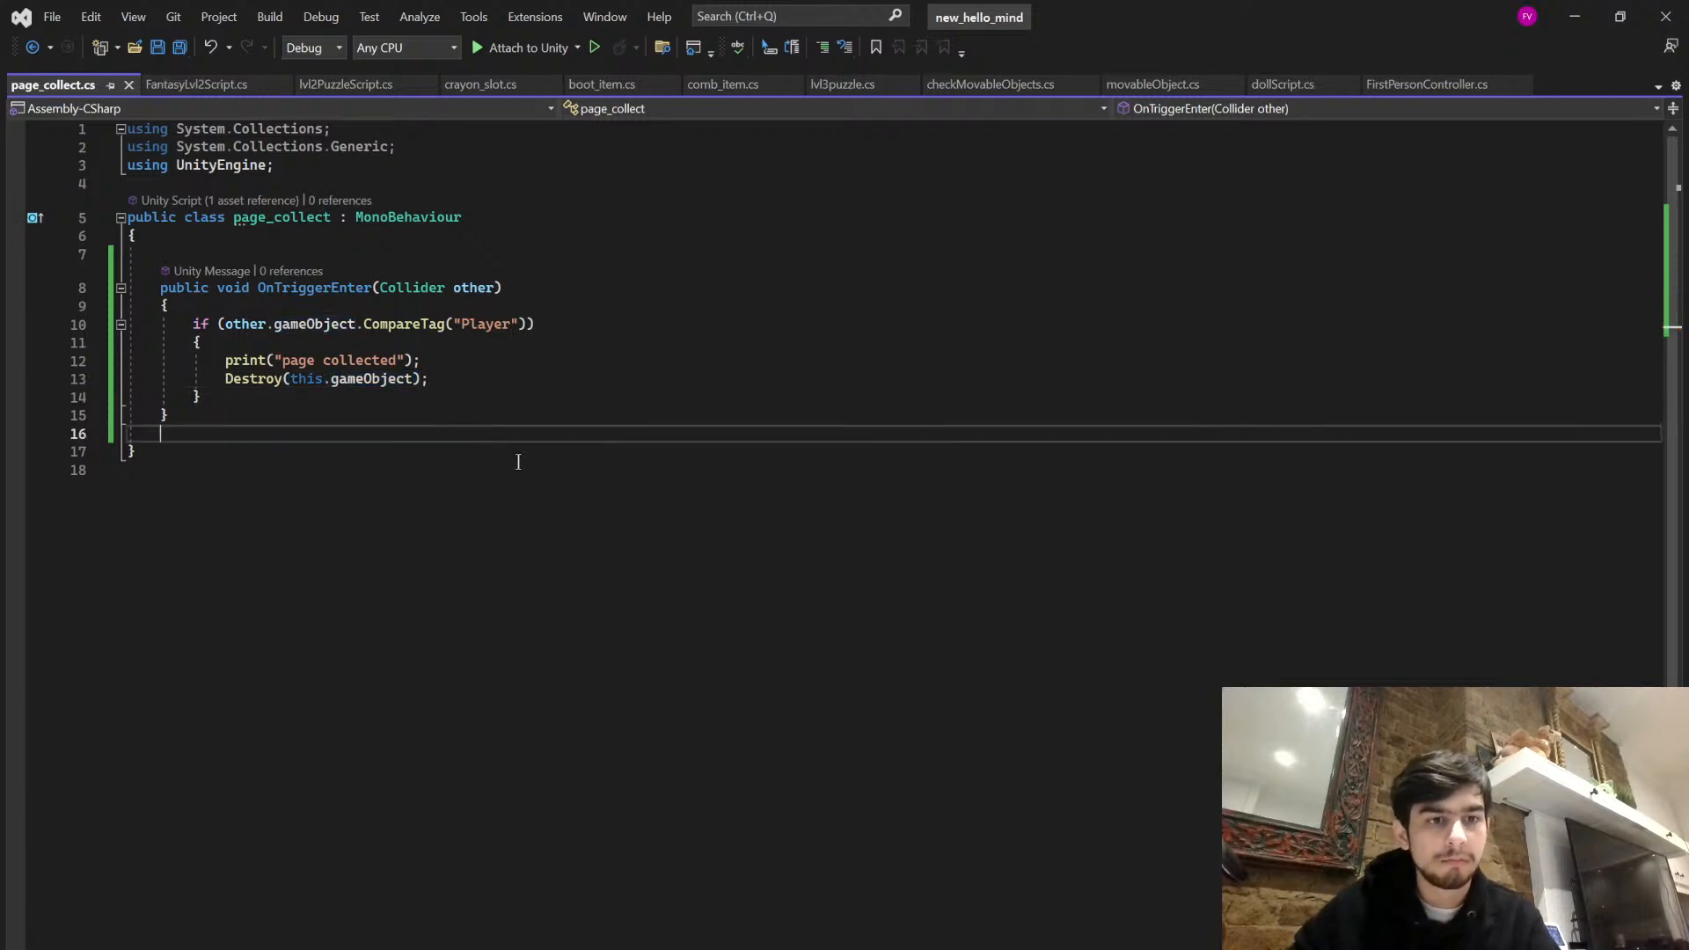
- Switch back to the Unity editor, let the scripts compile, and close the Hello Developer window
key("alt+Tab")
left_click(130, 471)
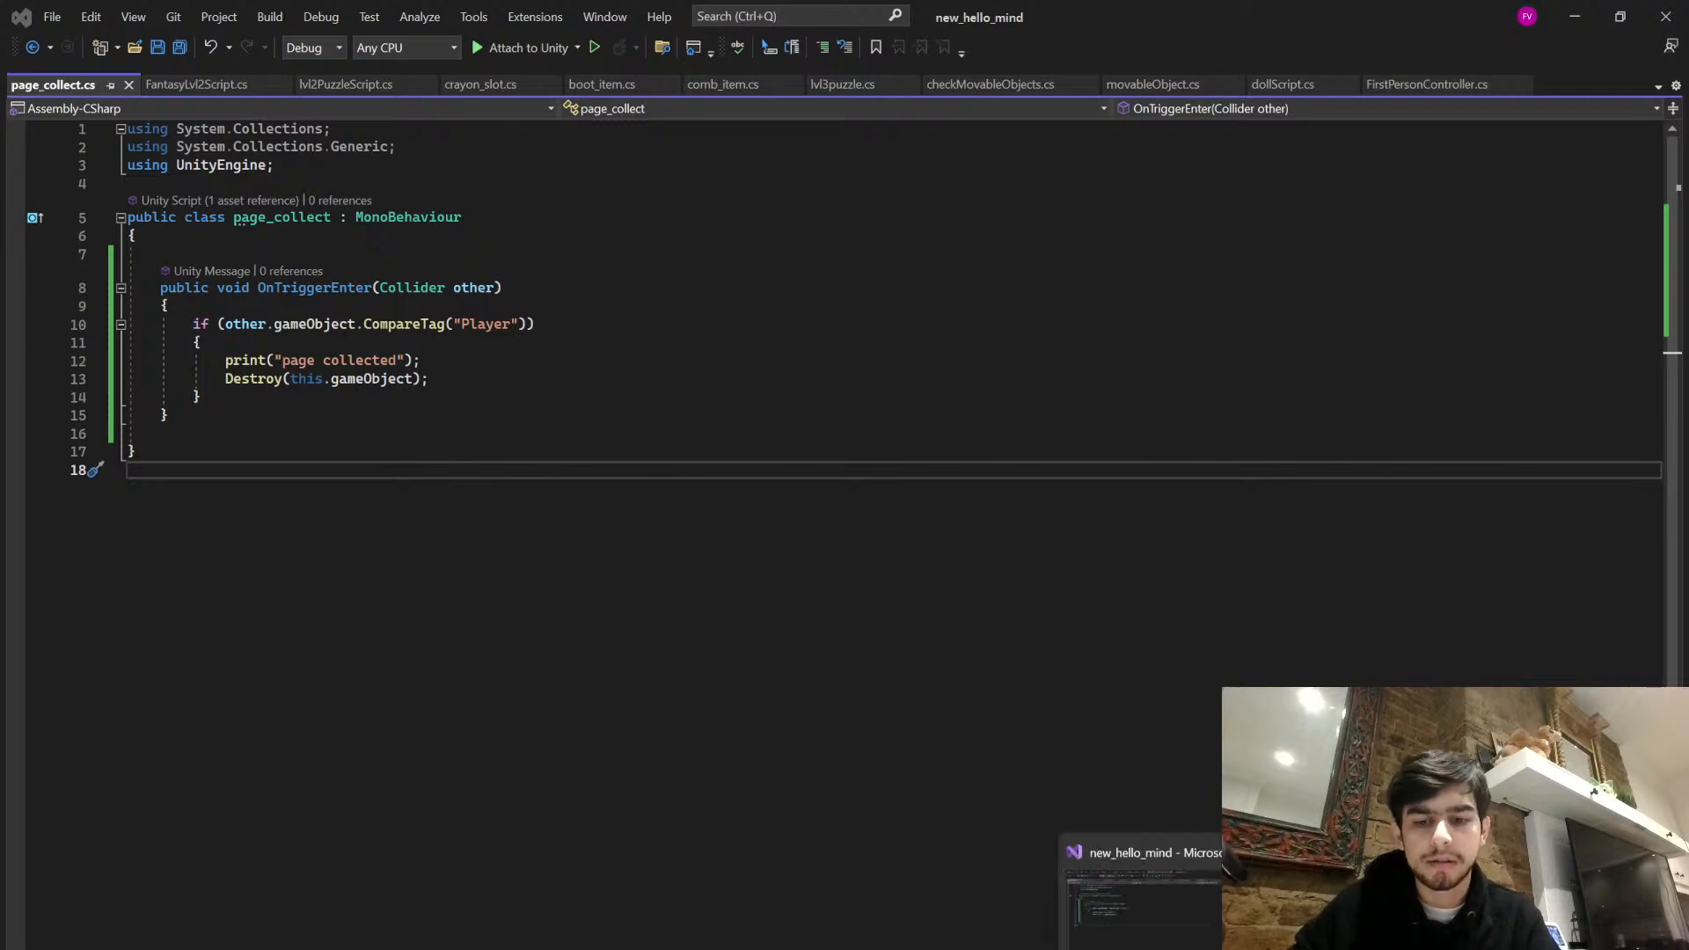
mouse_move(1077, 949)
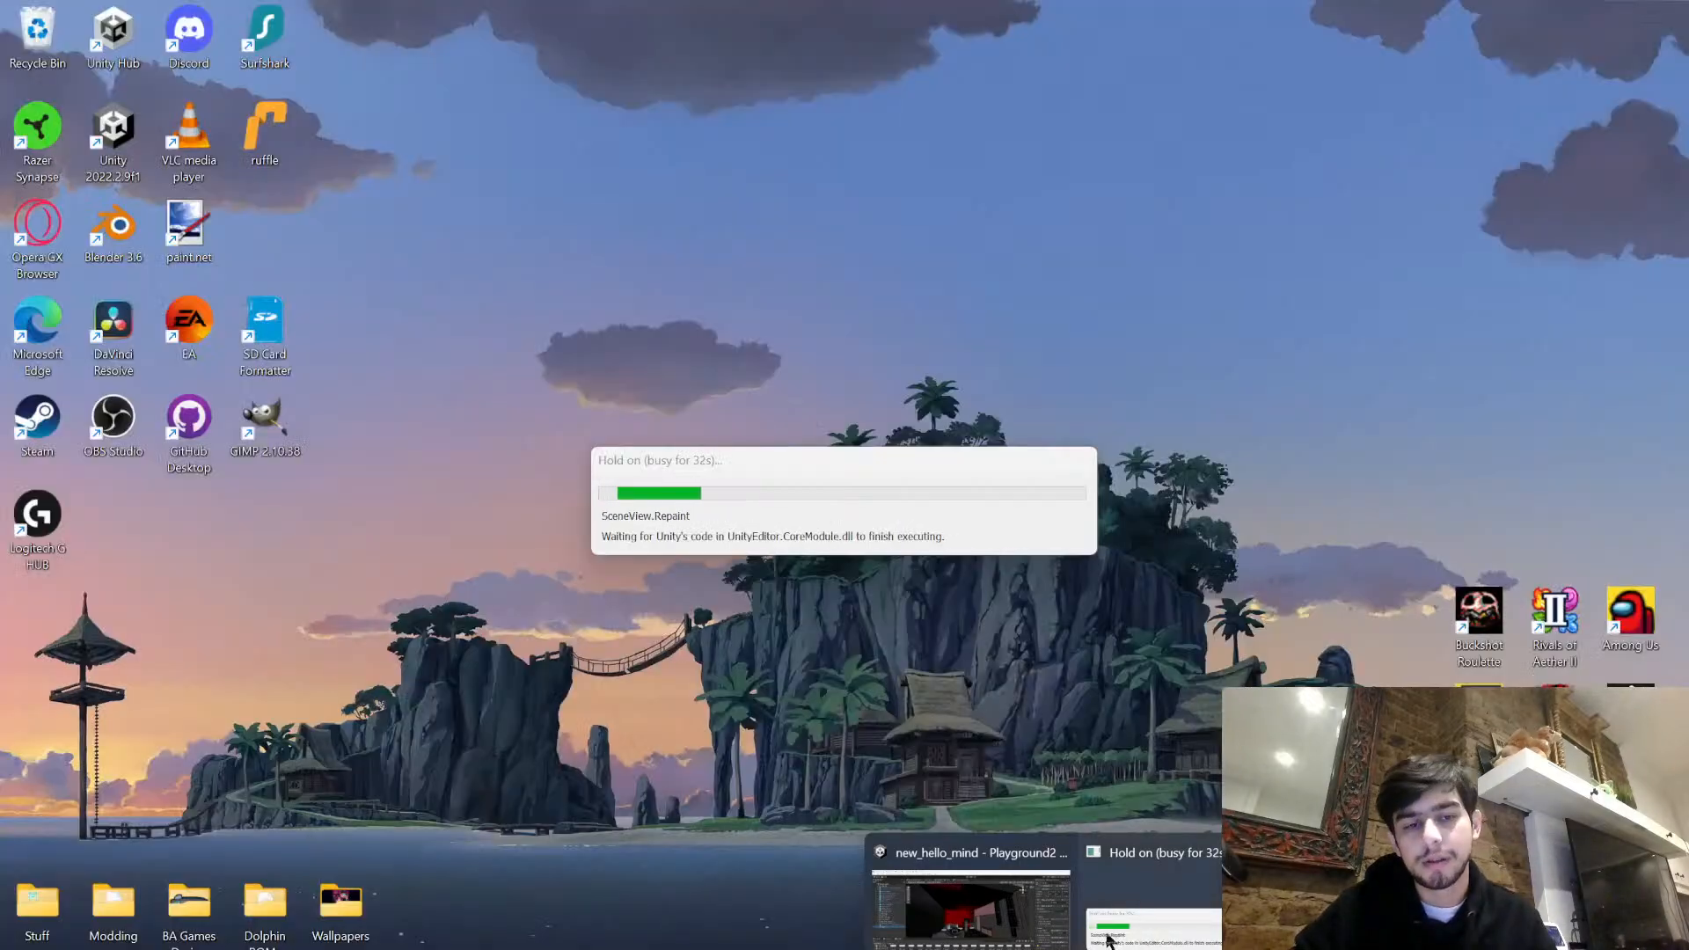
mouse_move(995, 890)
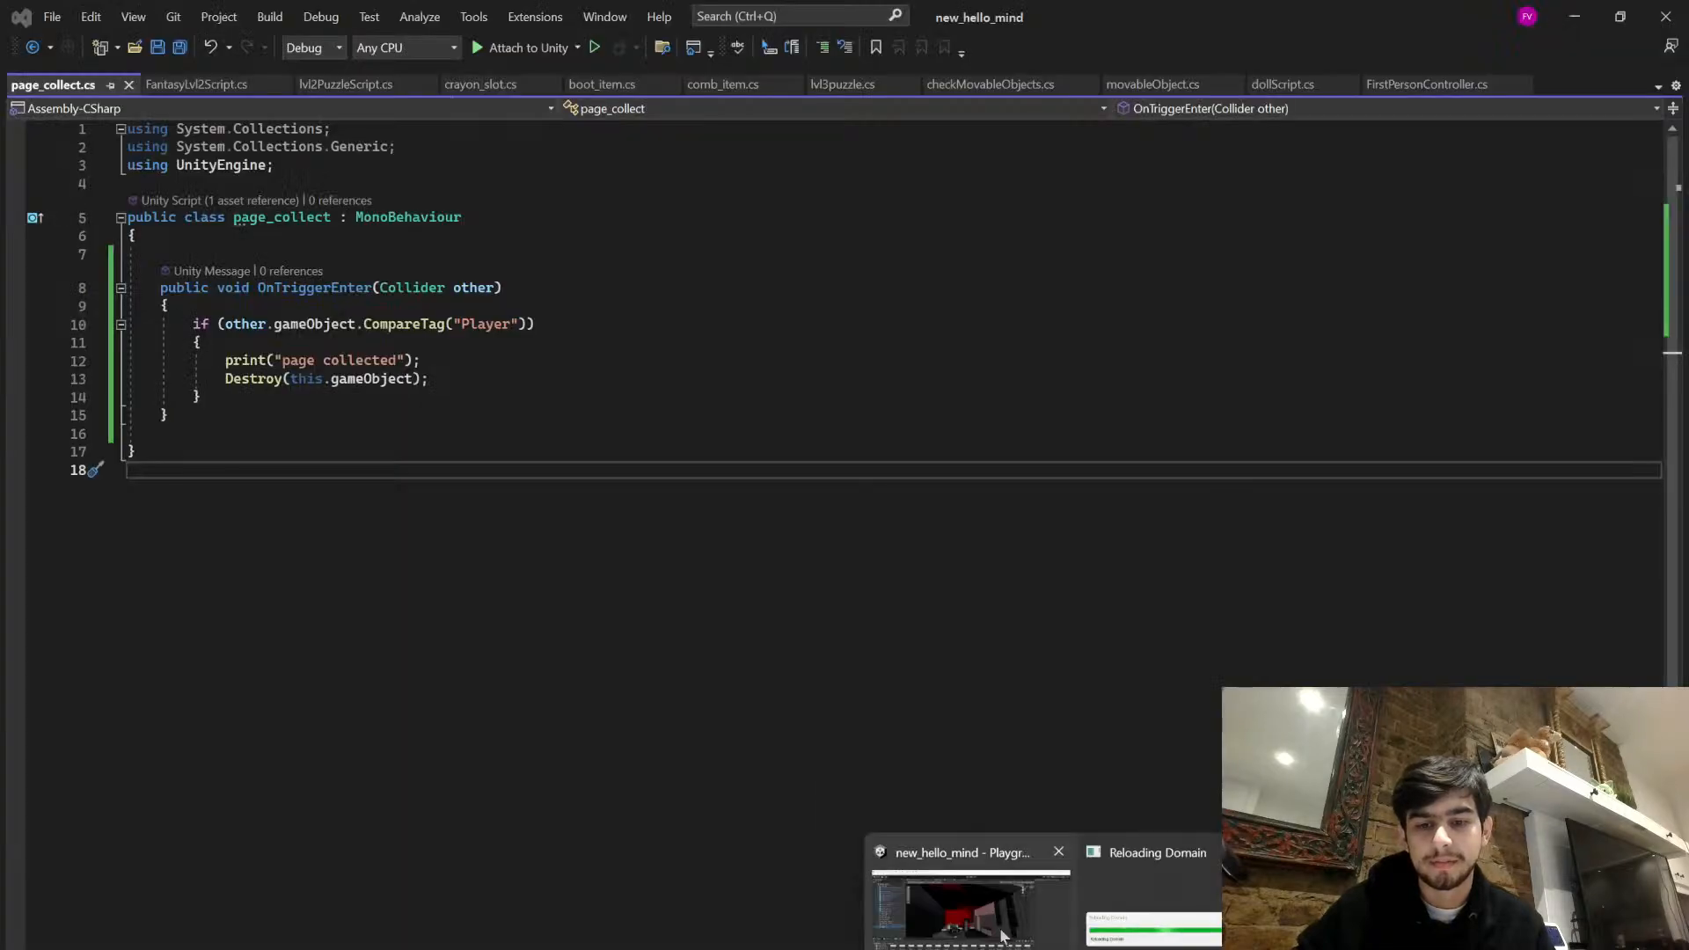
mouse_move(1003, 937)
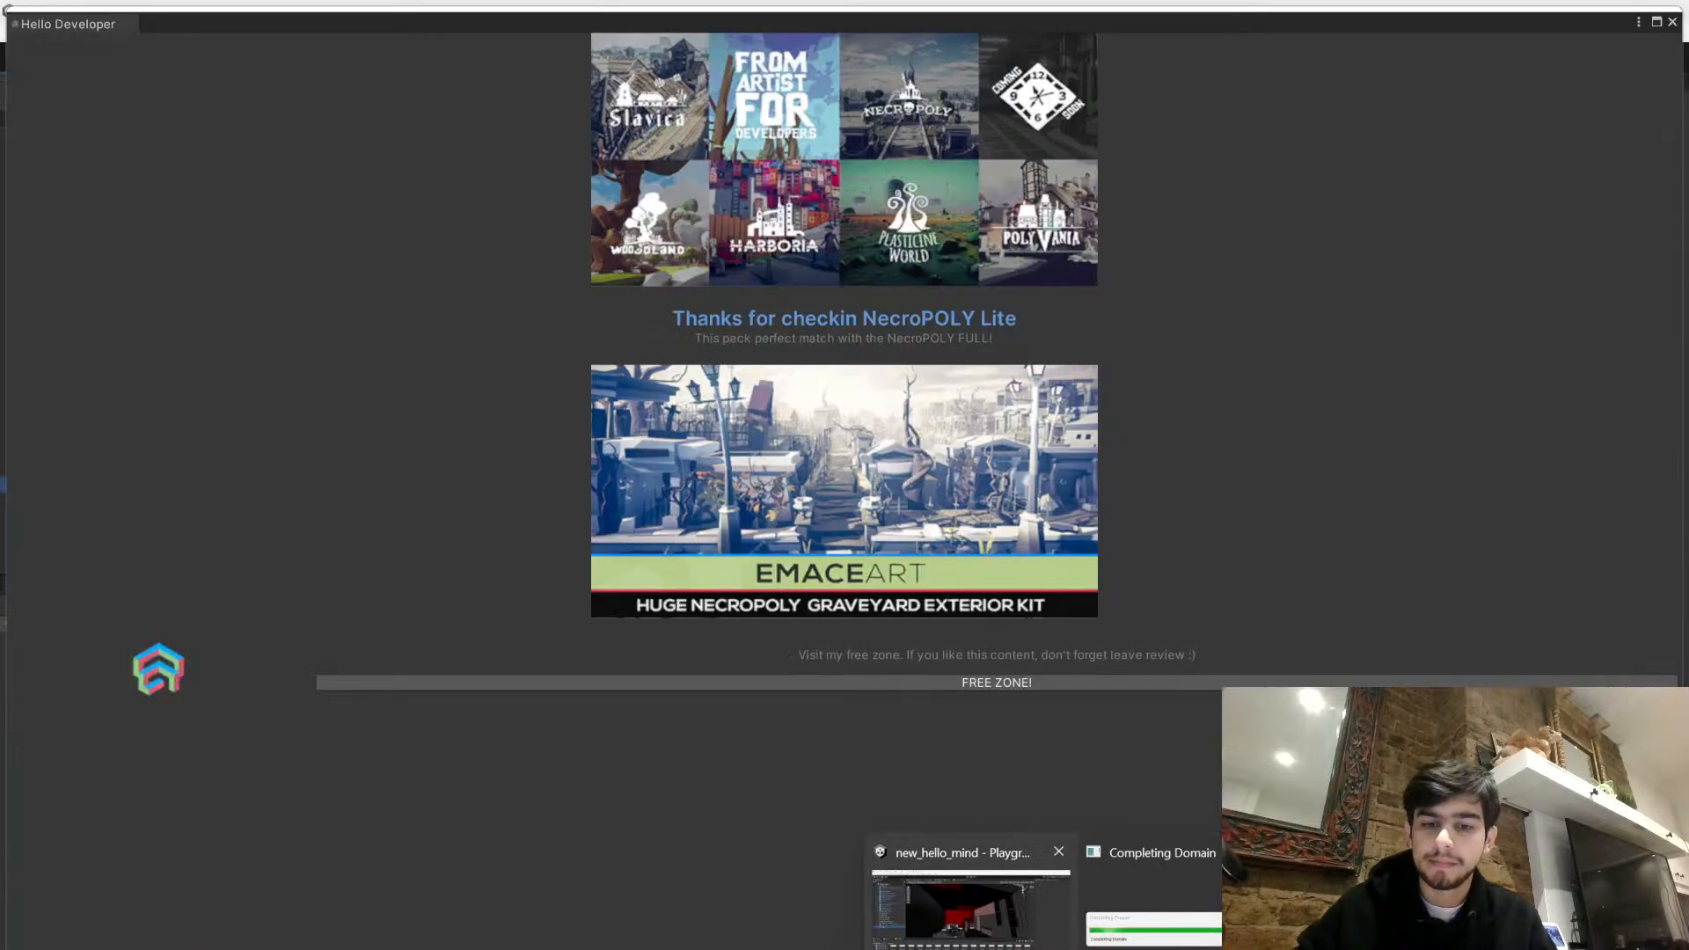
left_click(968, 921)
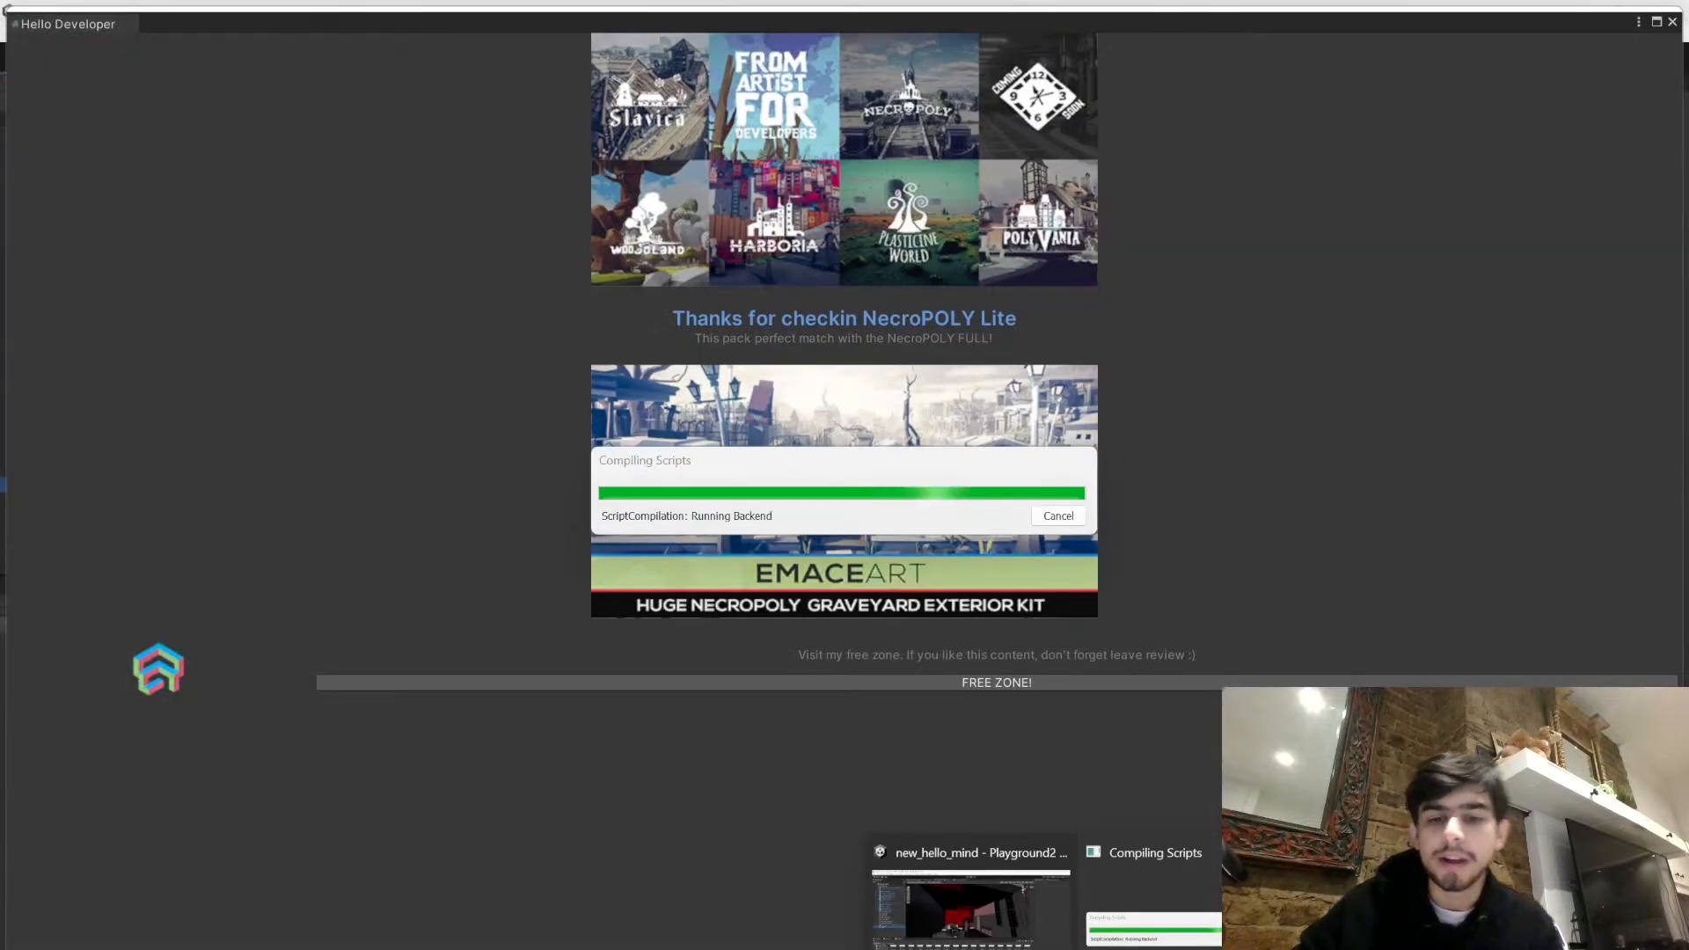
left_click(1034, 932)
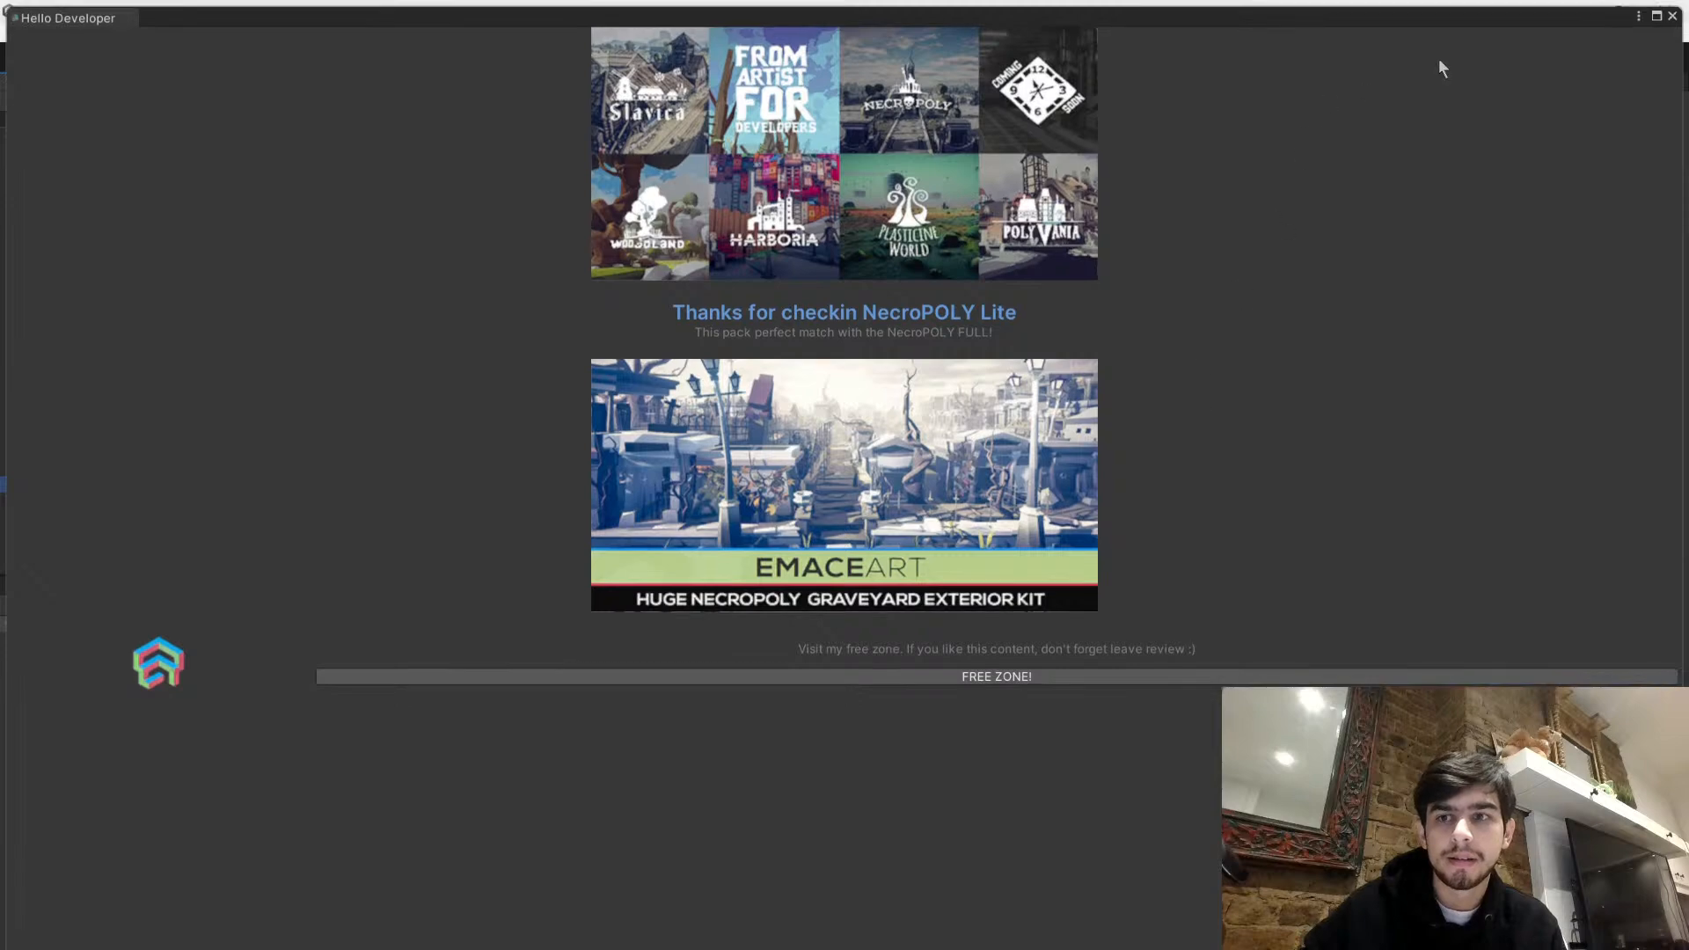
left_click(1672, 18)
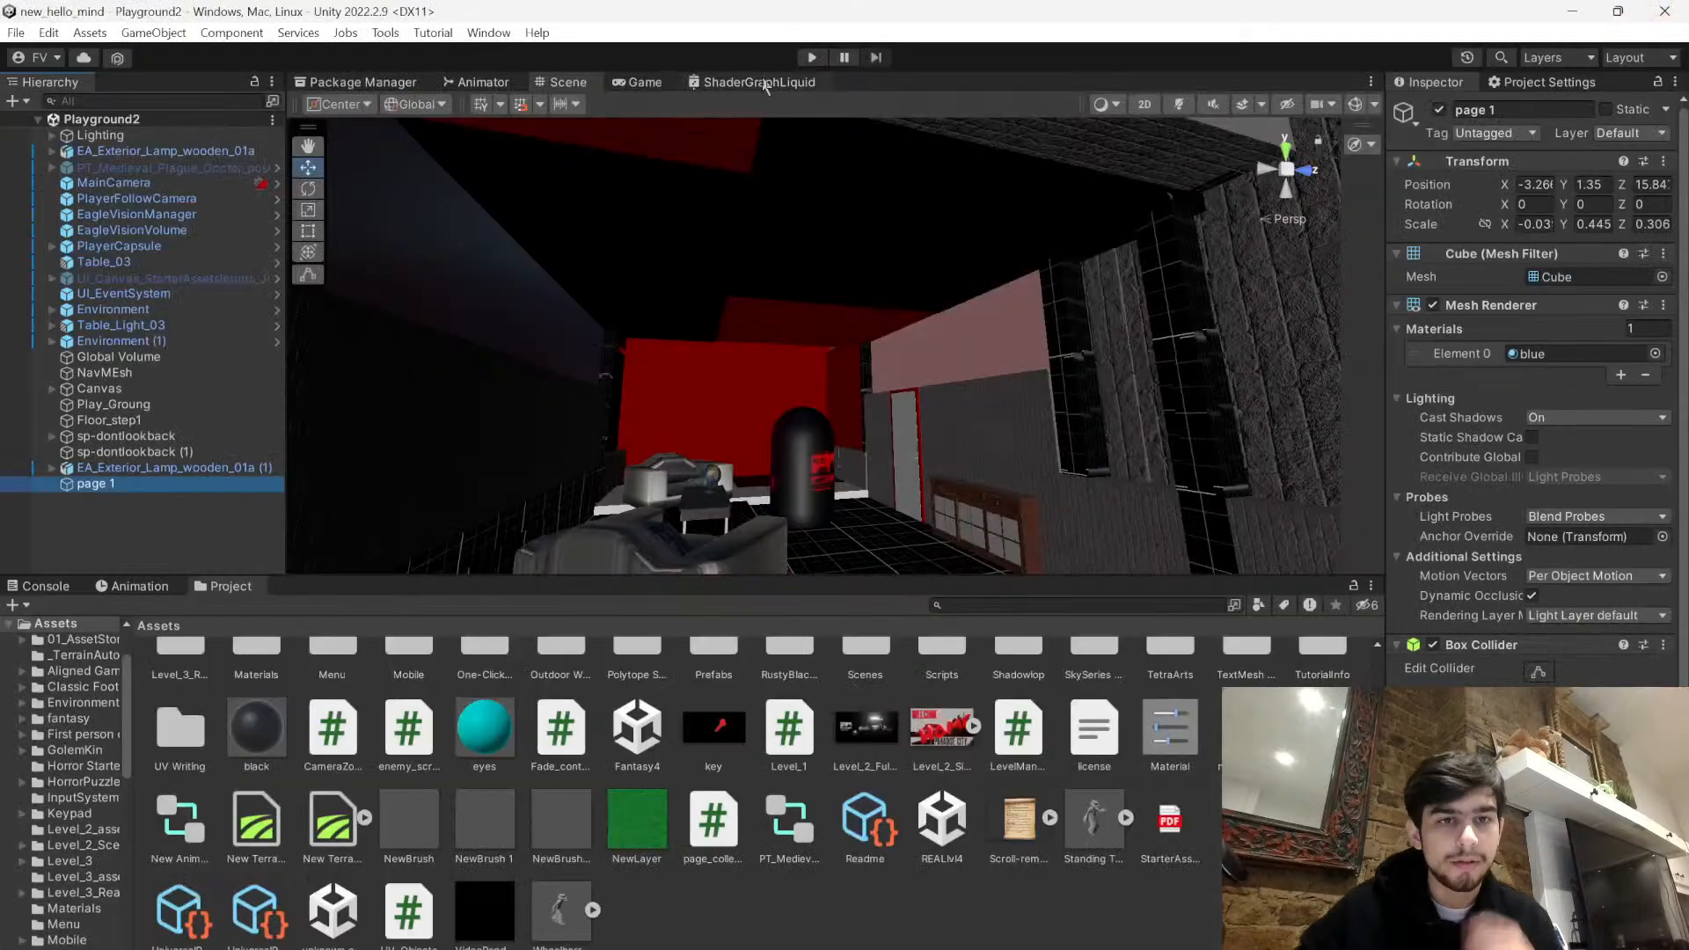
- Play-test Playground2 by walking the player into the blue page on the red cabinet, and stop the game
left_click(814, 58)
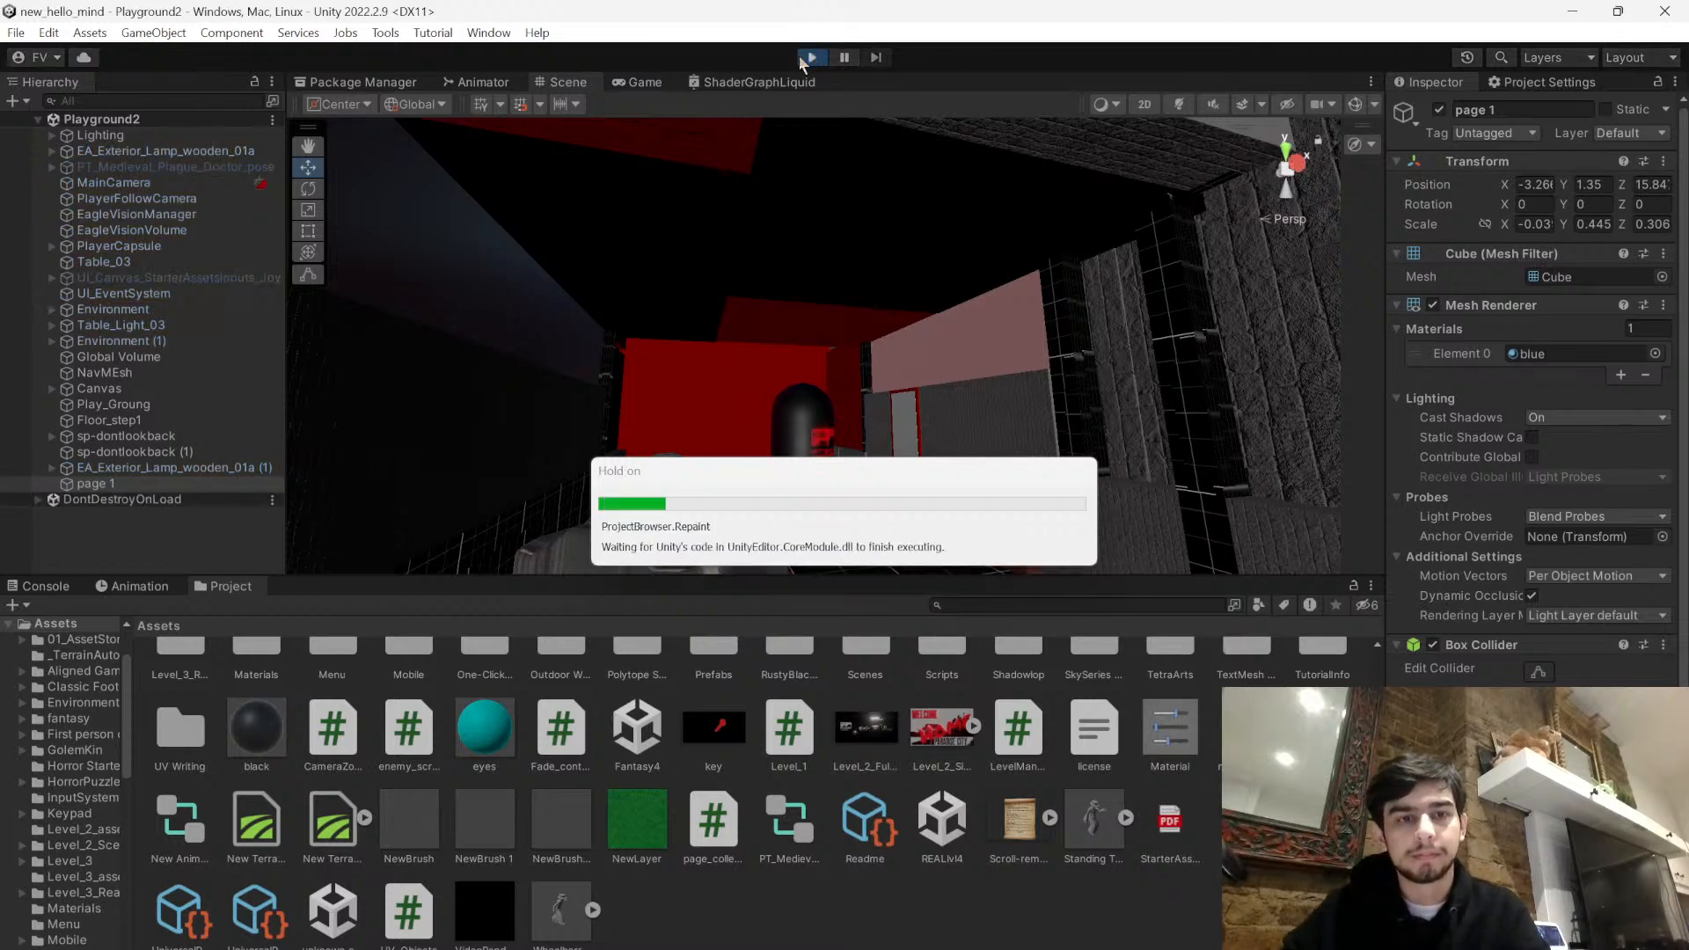
key("w")
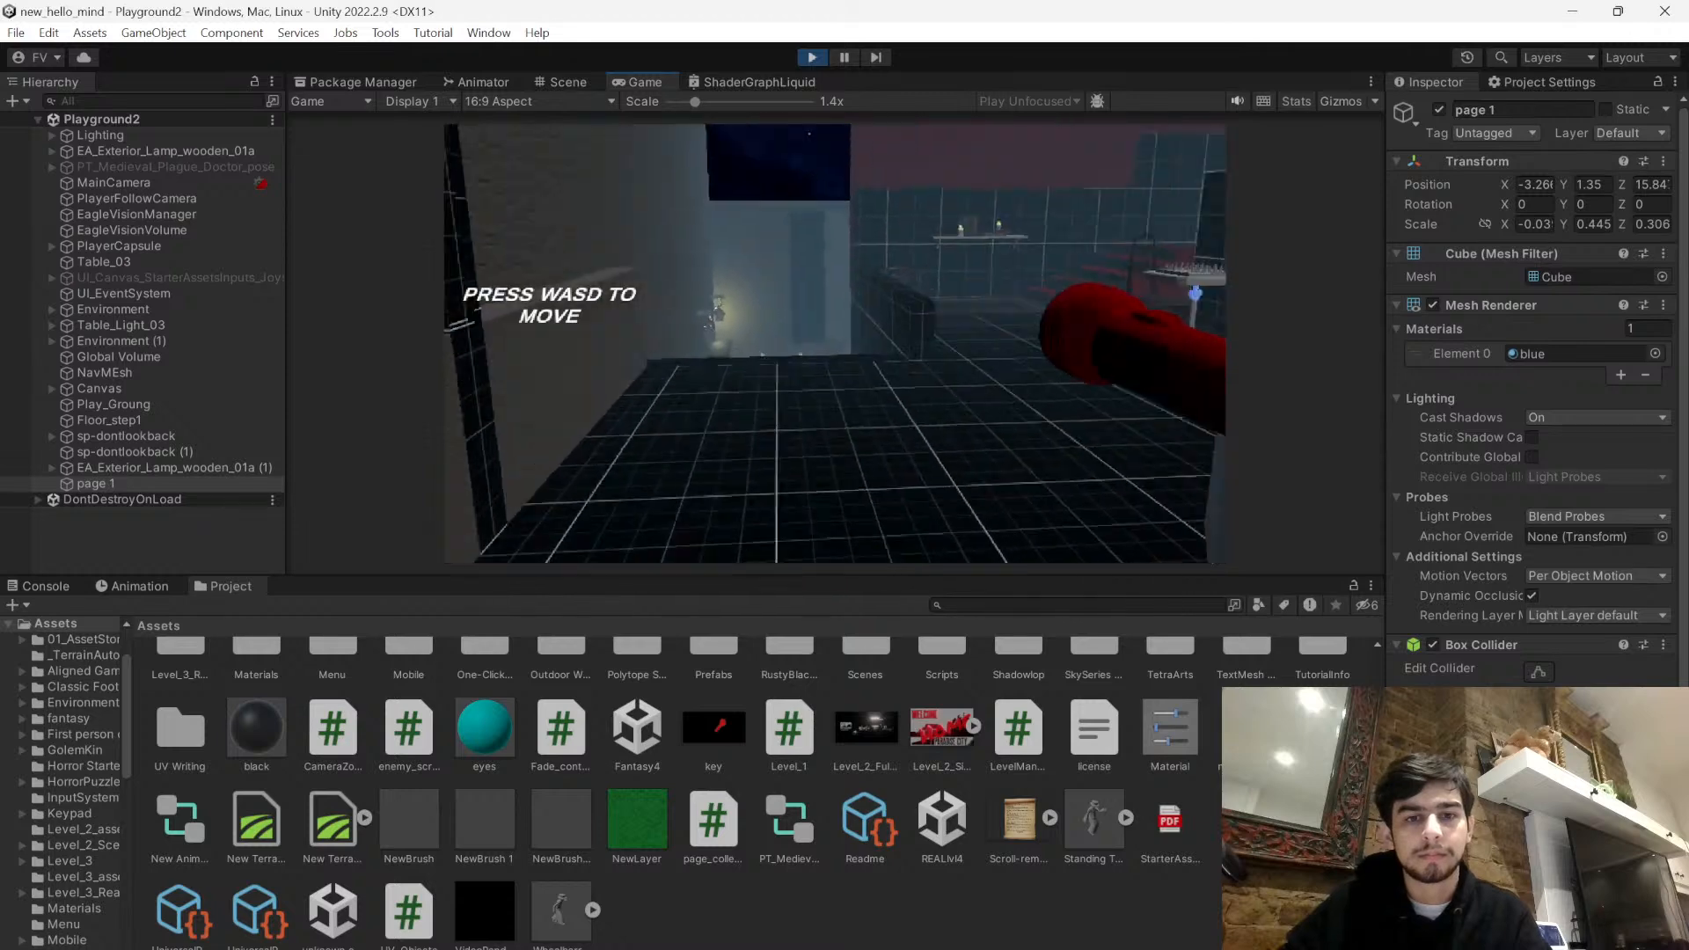
key("w")
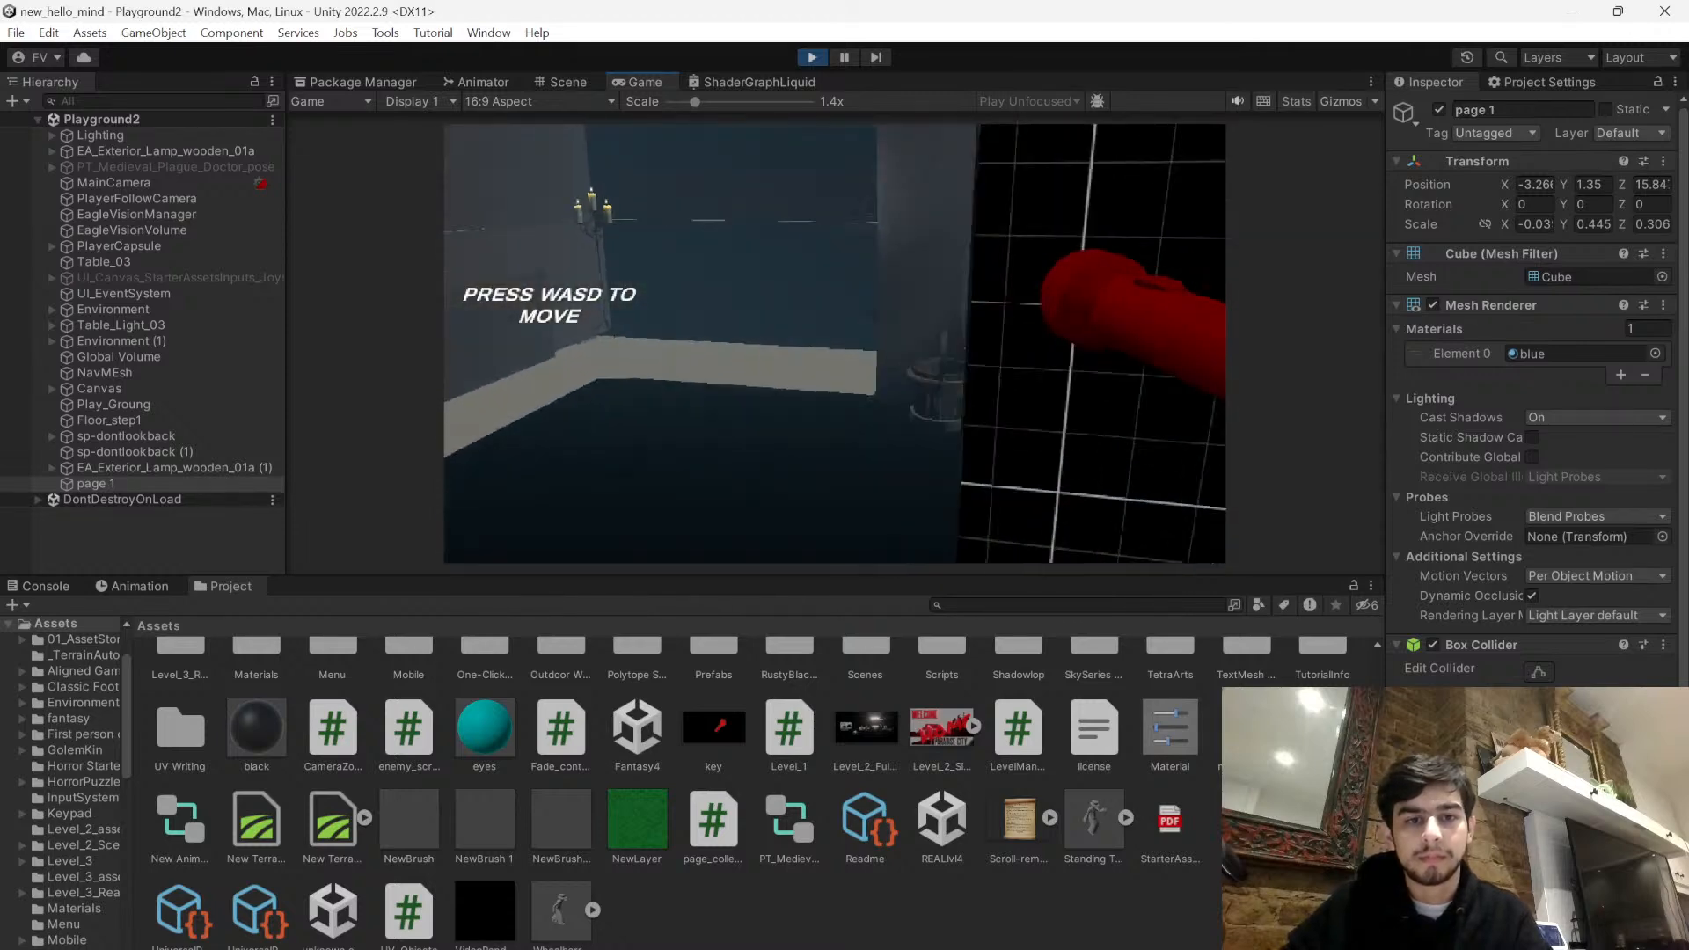
key("w")
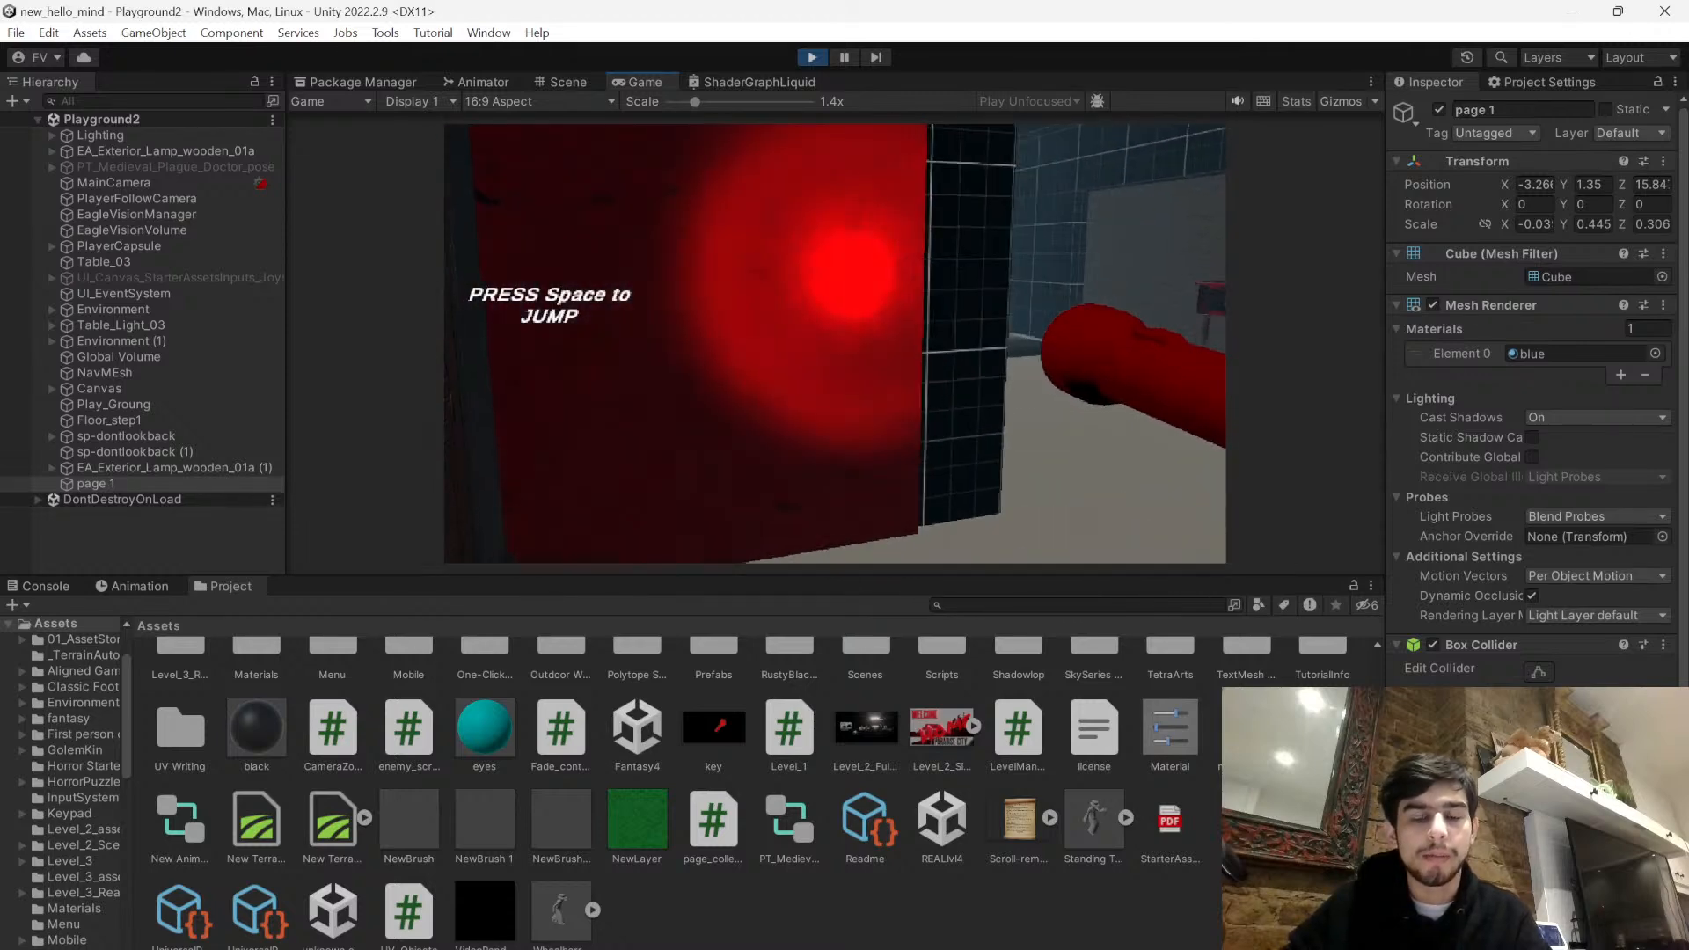
key("w")
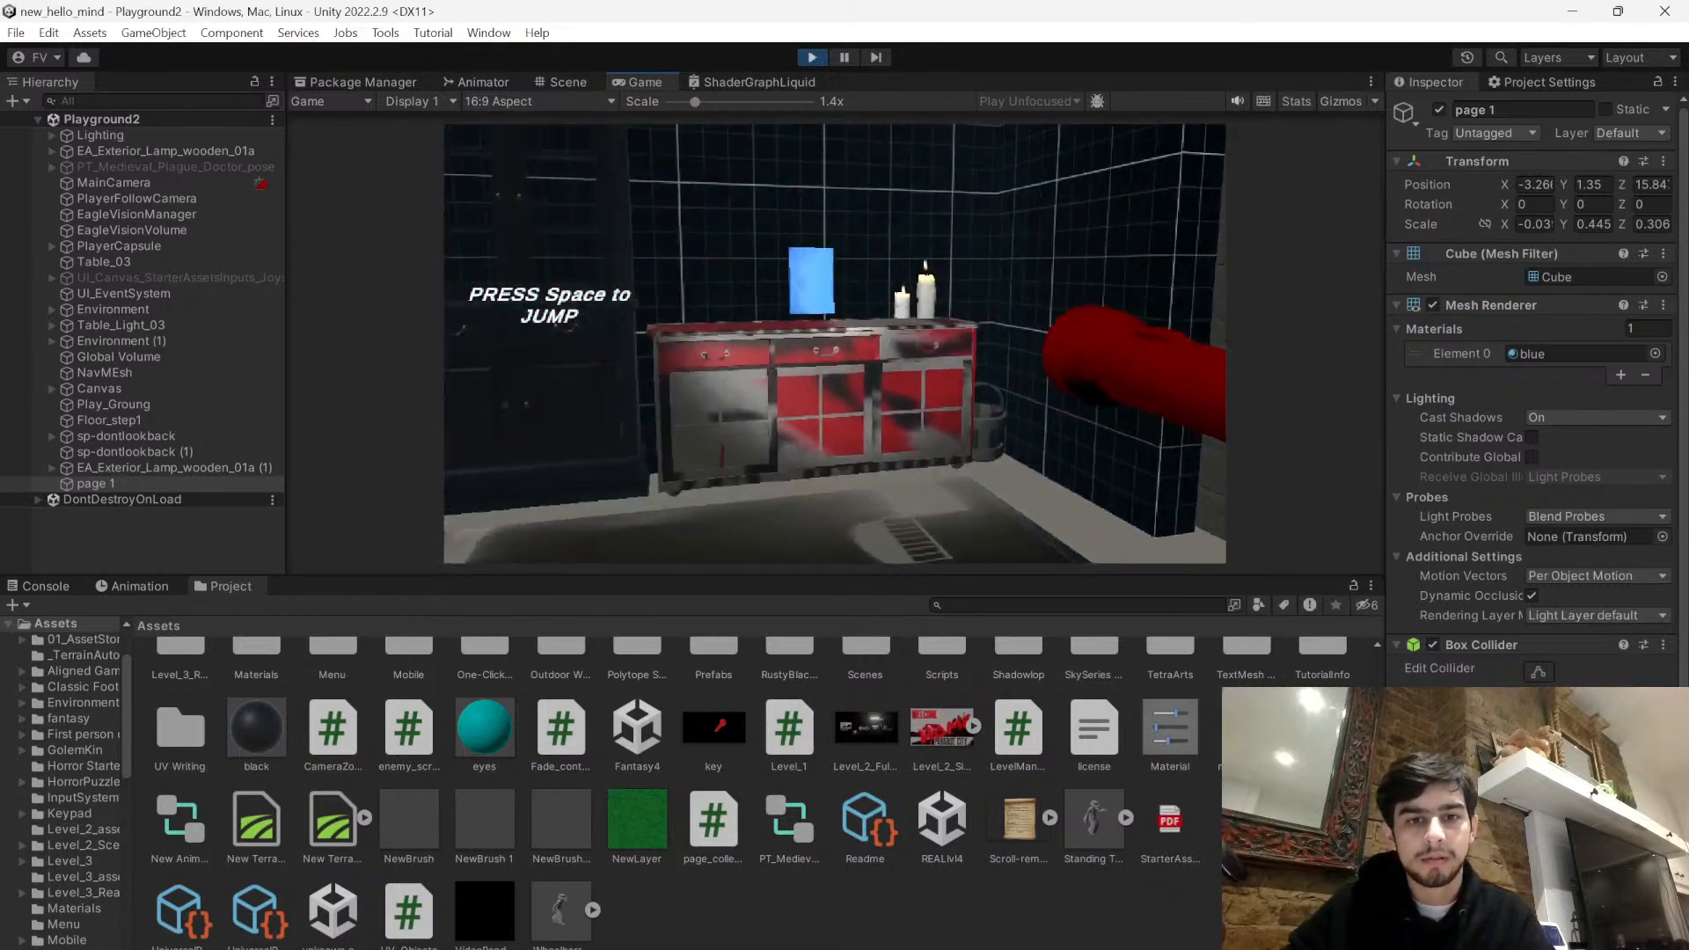
key("s")
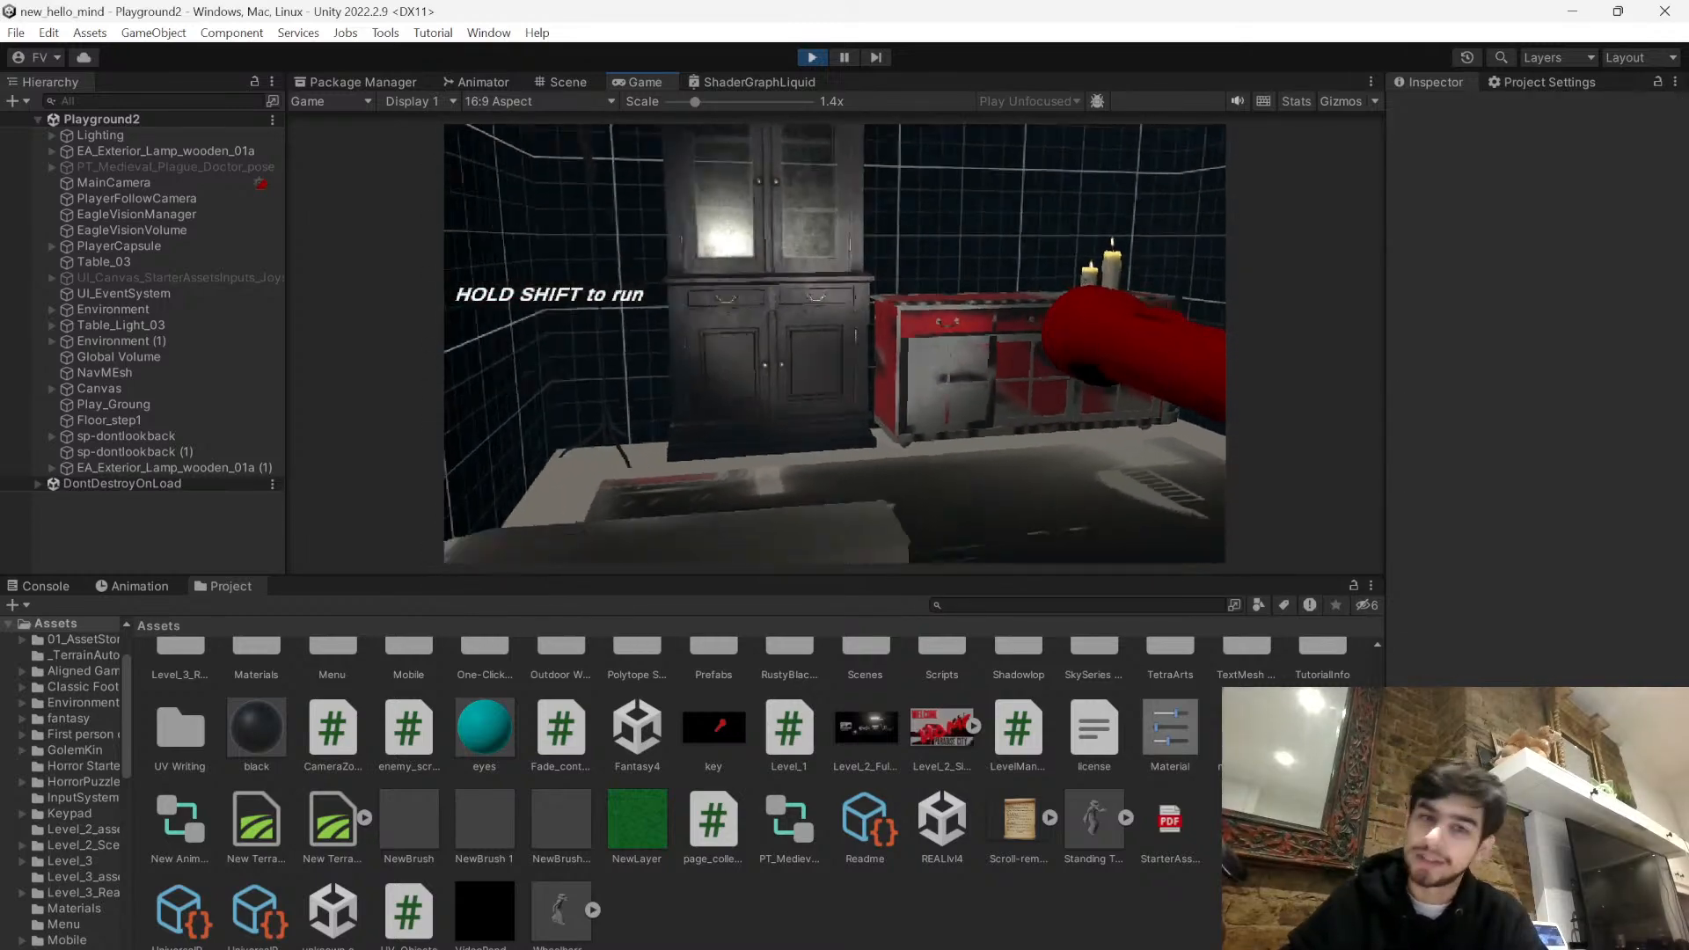
key("Escape")
left_click(817, 54)
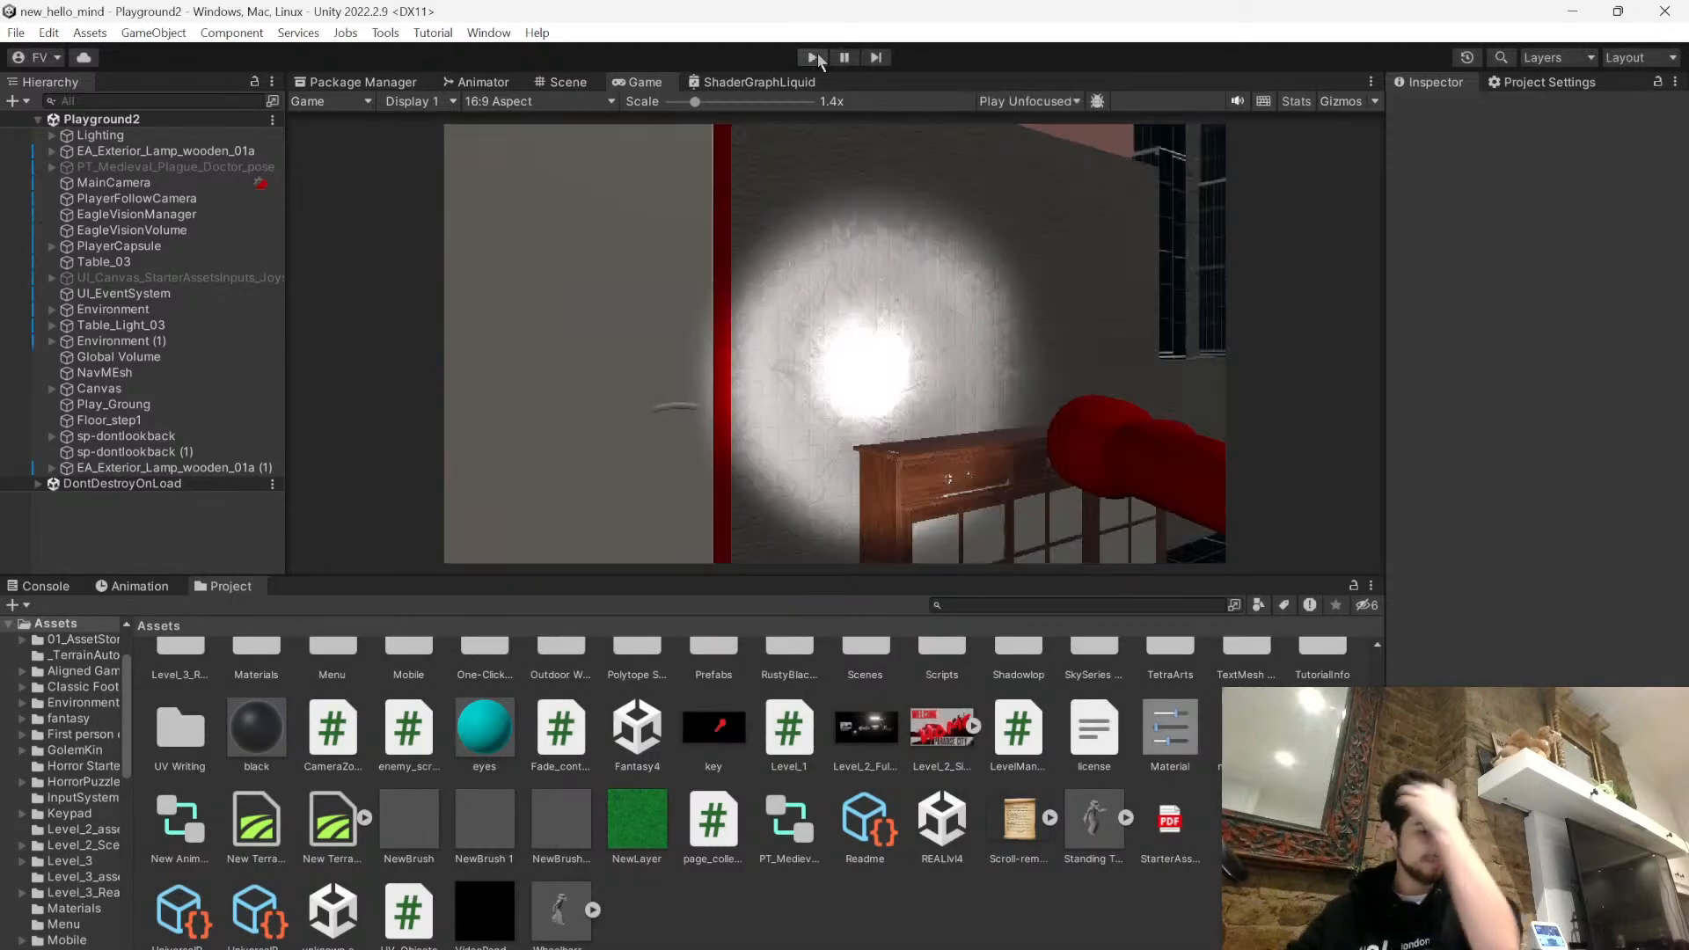
- Return to the Scene view and look over the Playground2 room around the player capsule
left_click(588, 84)
left_click(663, 84)
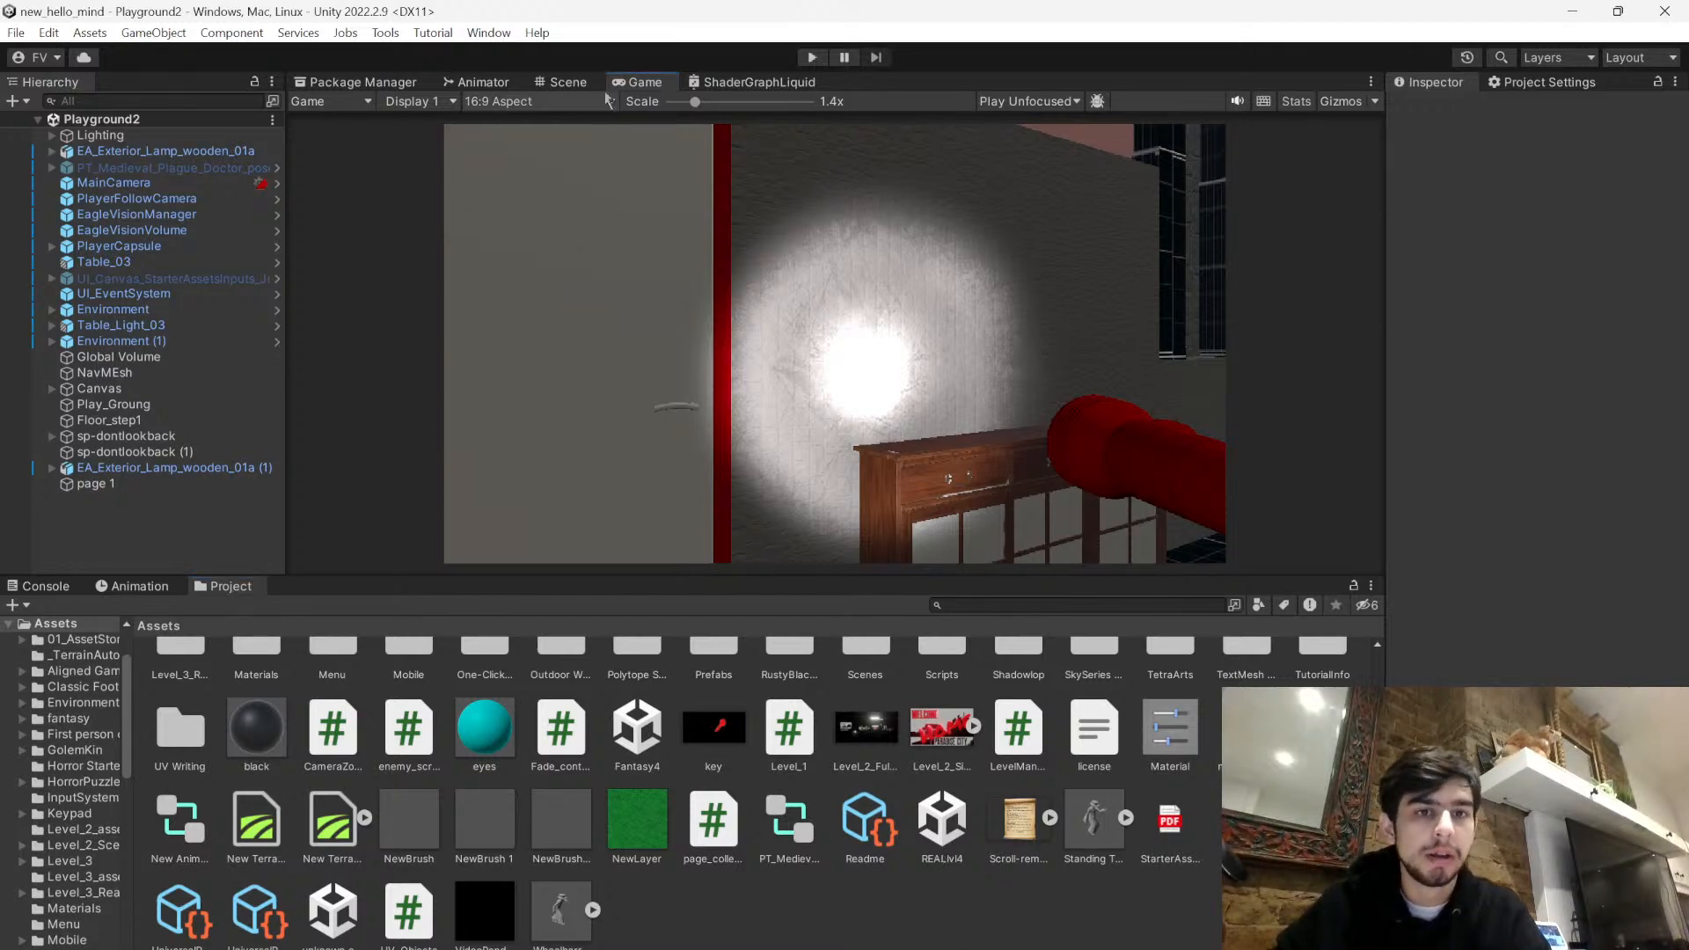
left_click(557, 87)
right_click_drag(656, 387, 767, 618)
right_click_drag(792, 536, 905, 422)
scroll(910, 698, "up", 1)
scroll(863, 721, "down", 1)
scroll(950, 748, "up", 1)
scroll(1010, 749, "down", 1)
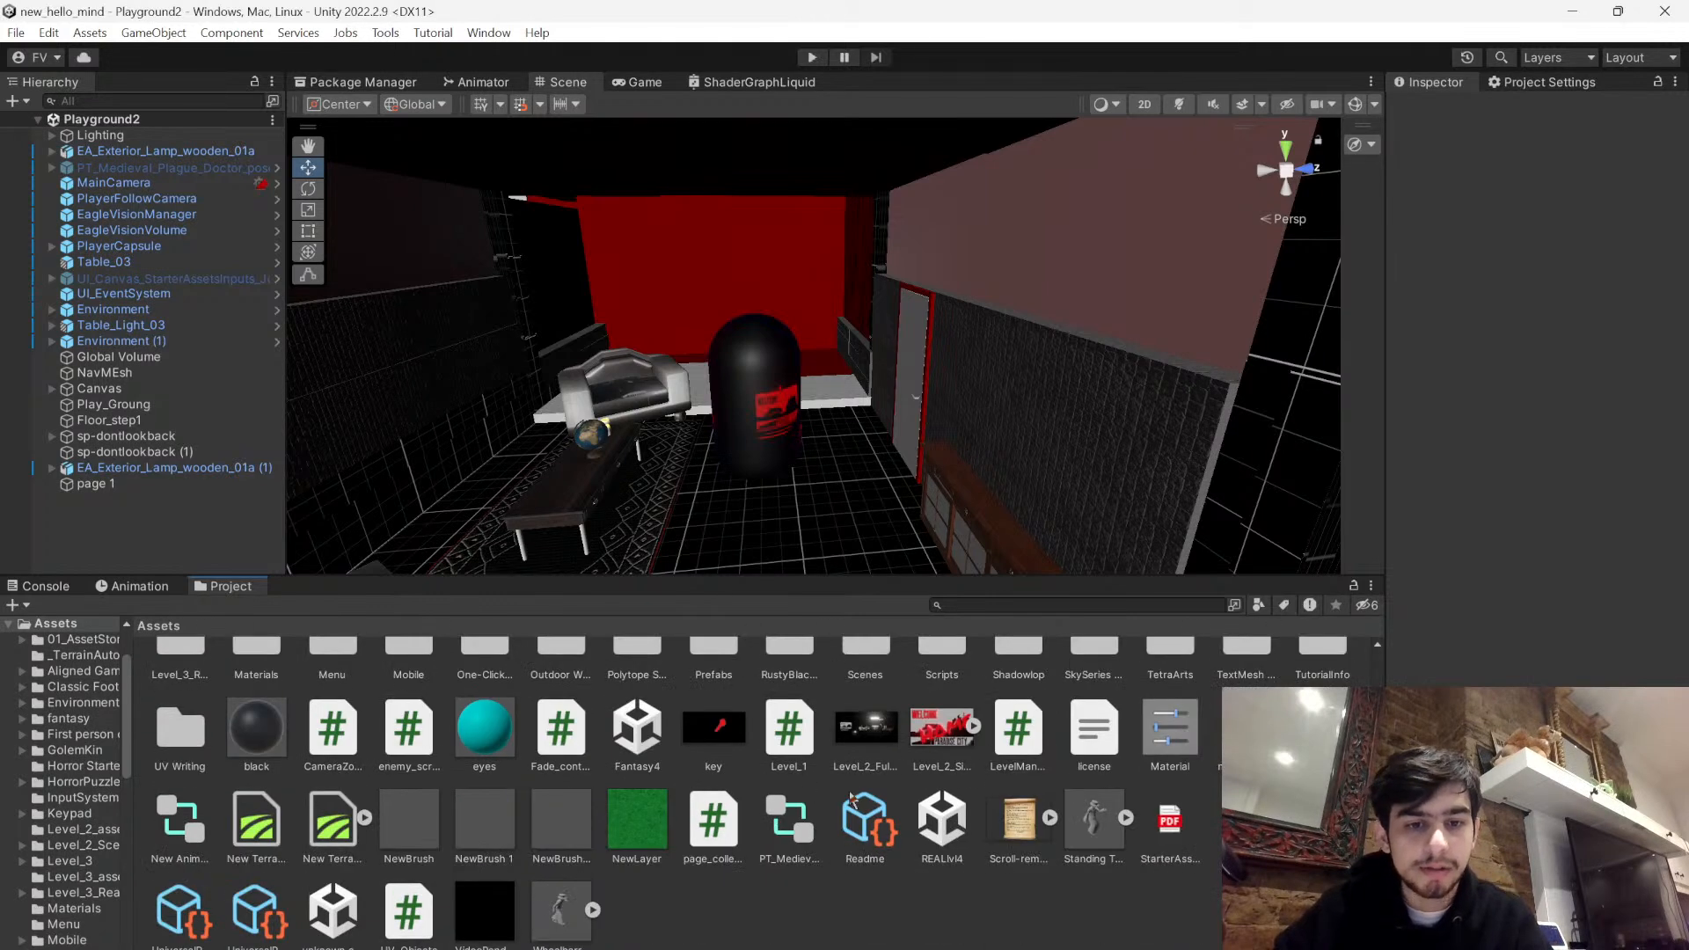
- Open the Playground scene from the project's Scenes folder and look around it
scroll(781, 818, "up", 1)
scroll(1037, 704, "up", 1)
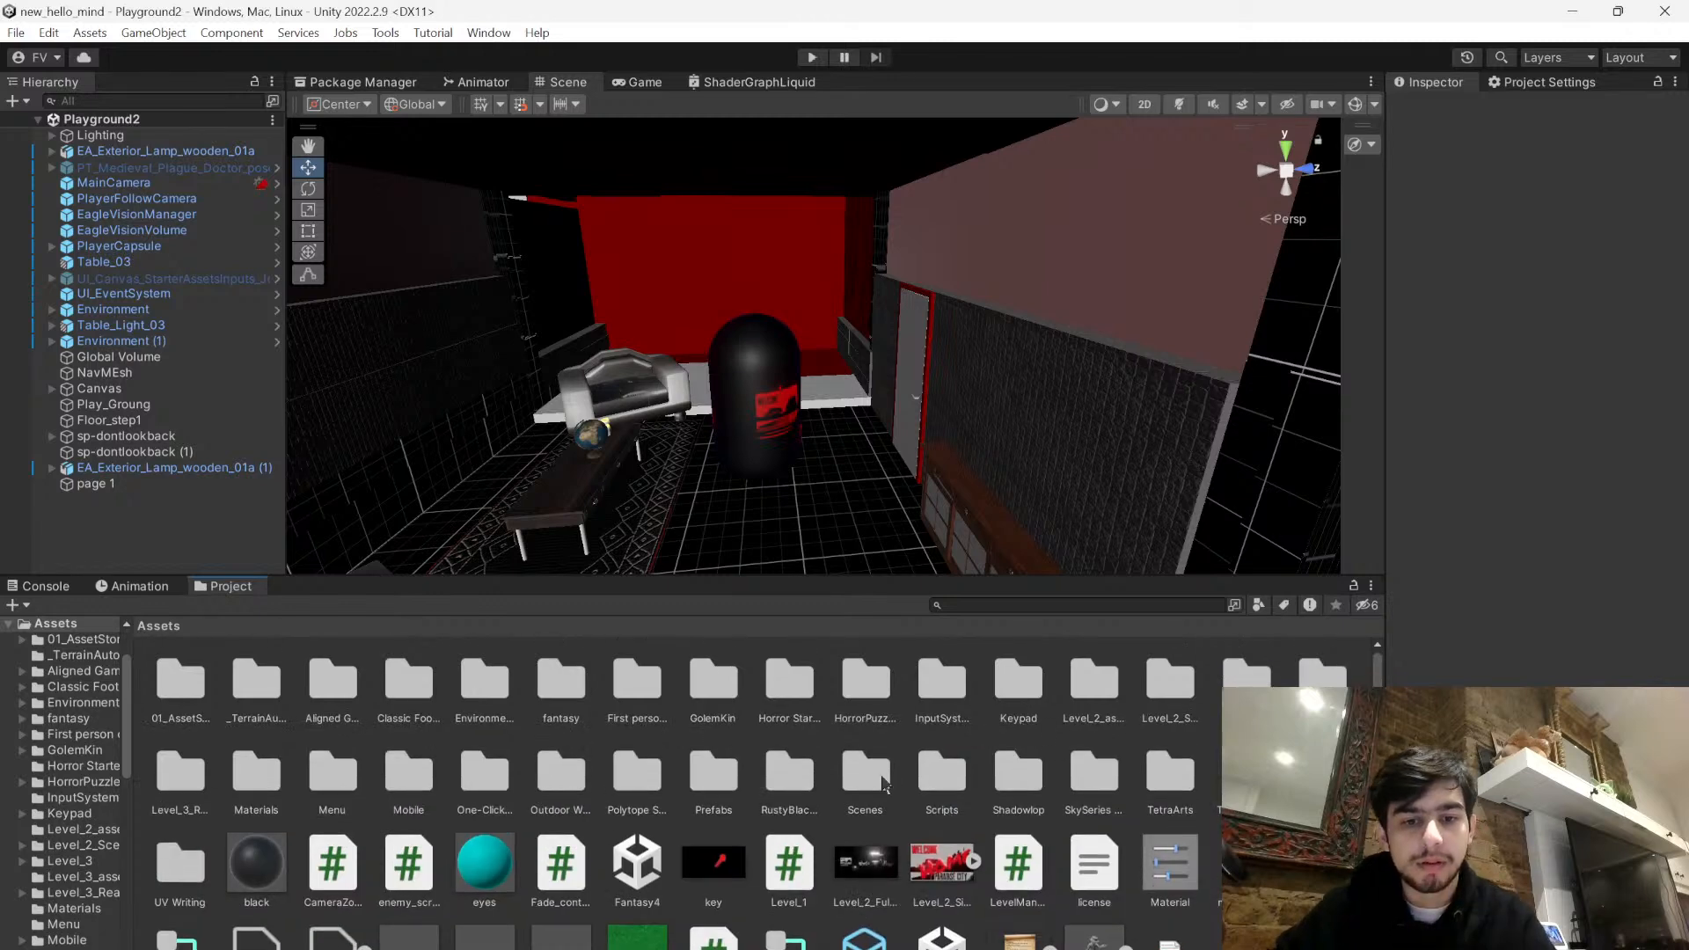
double_click(889, 782)
double_click(1196, 685)
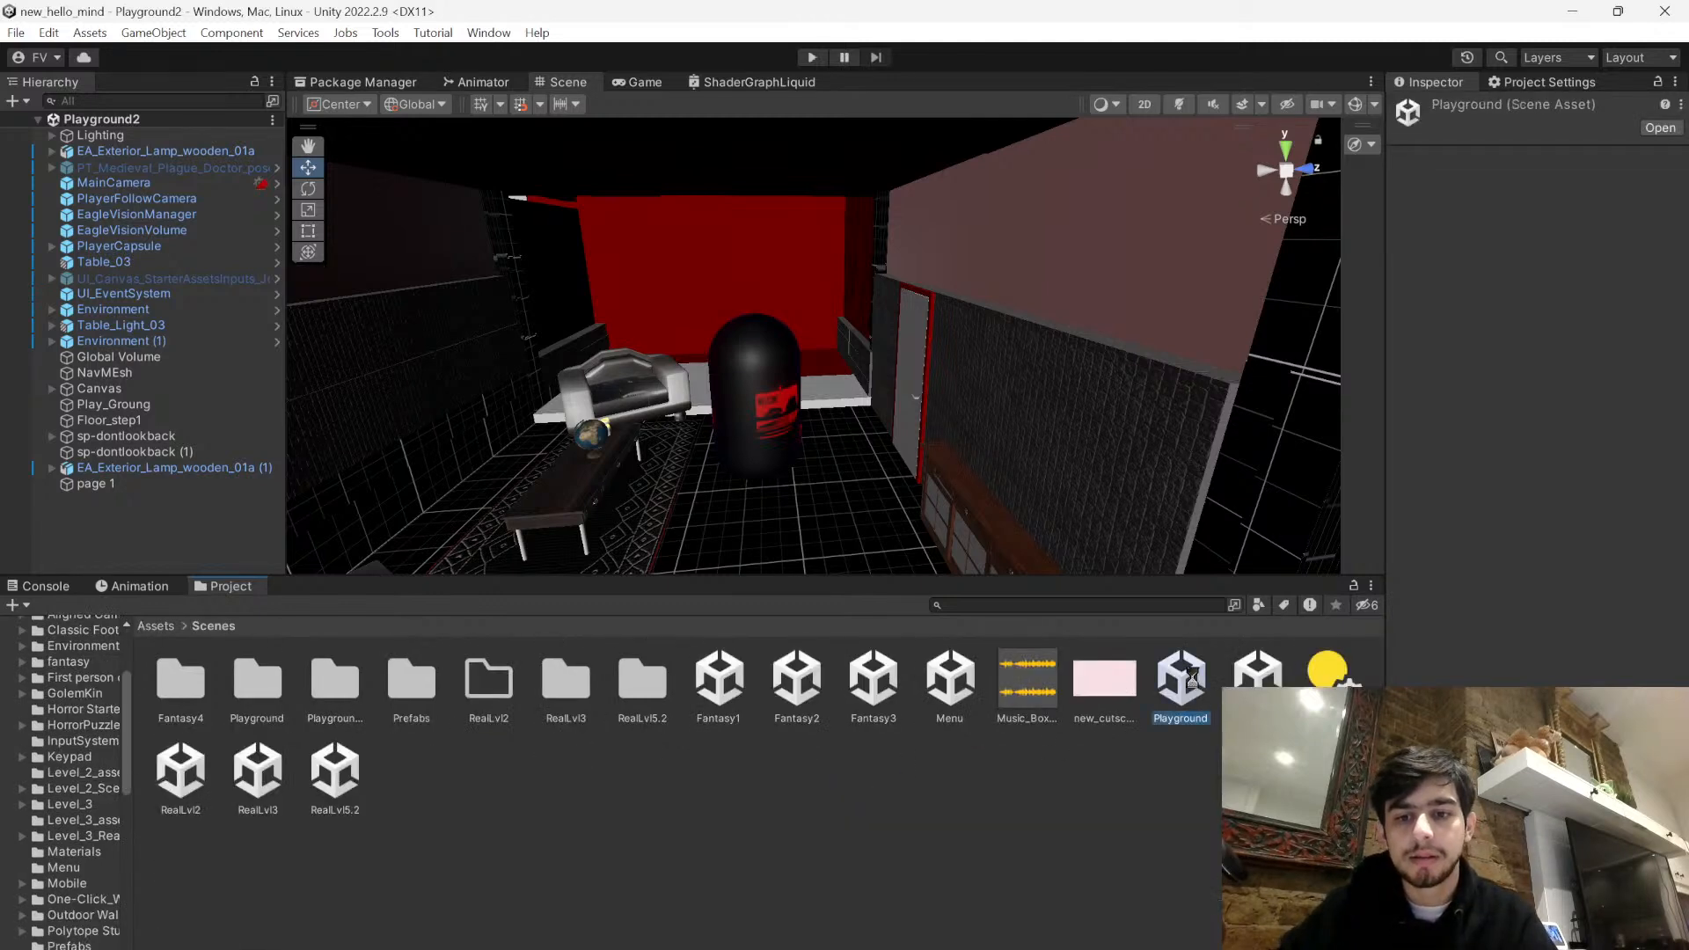
right_click_drag(943, 470, 799, 615)
right_click_drag(1131, 528, 651, 458)
- Open the Fantasy1 scene and examine its forest clearing and the player's surroundings
left_click(720, 668)
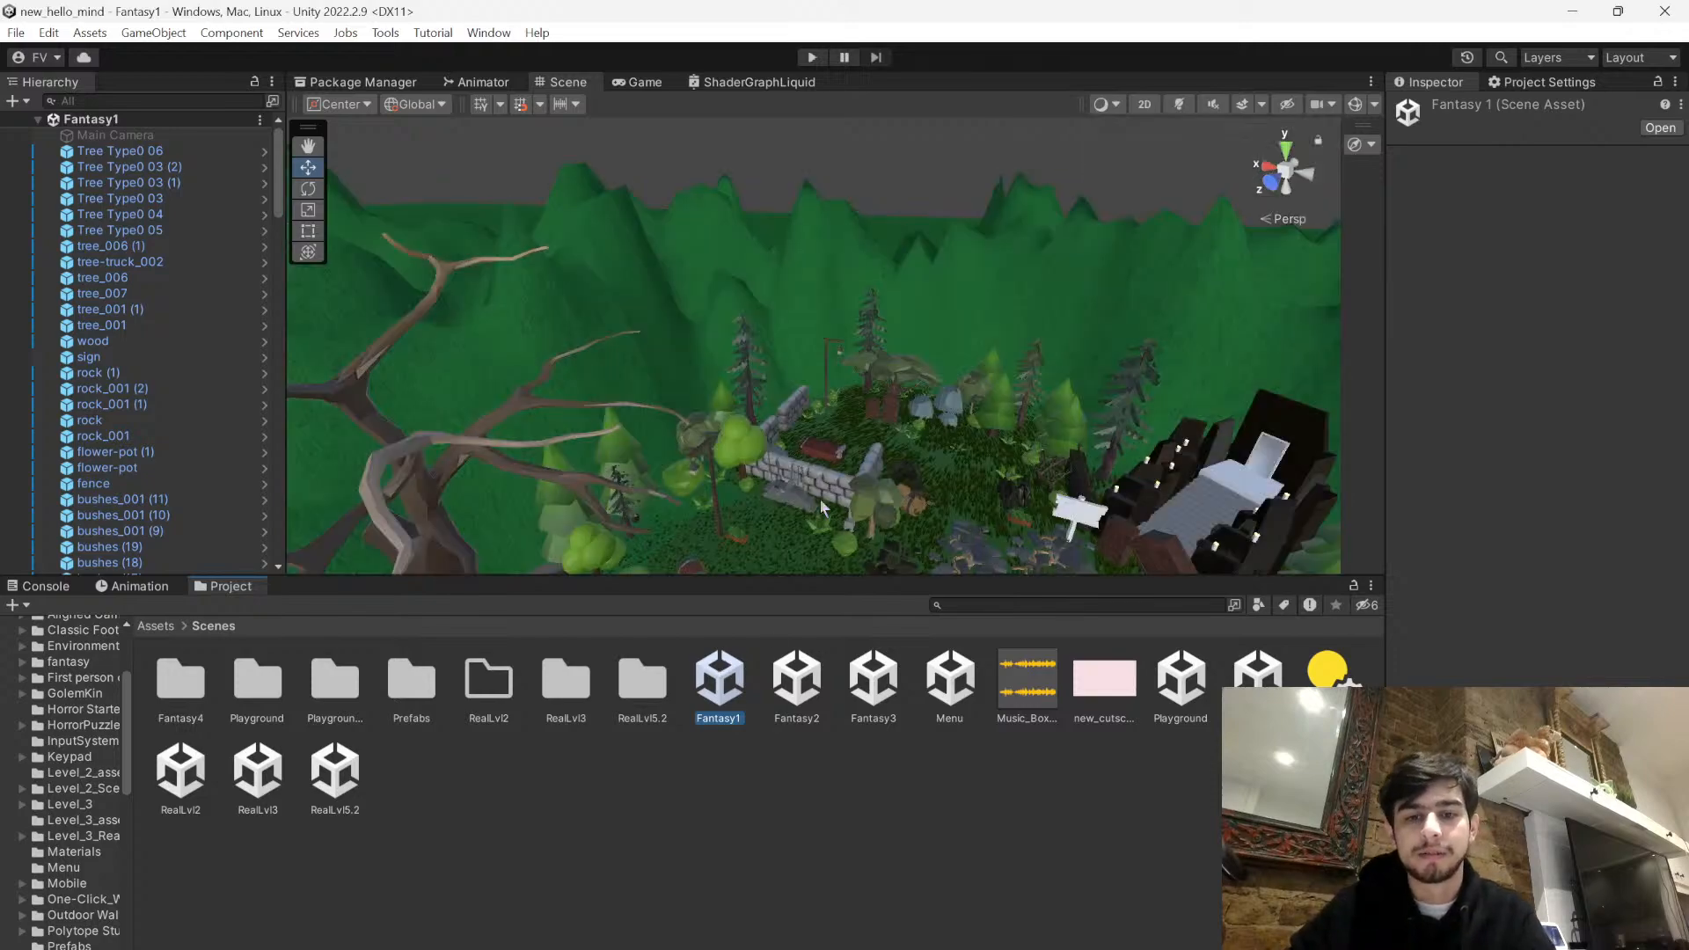
right_click_drag(978, 387, 765, 528)
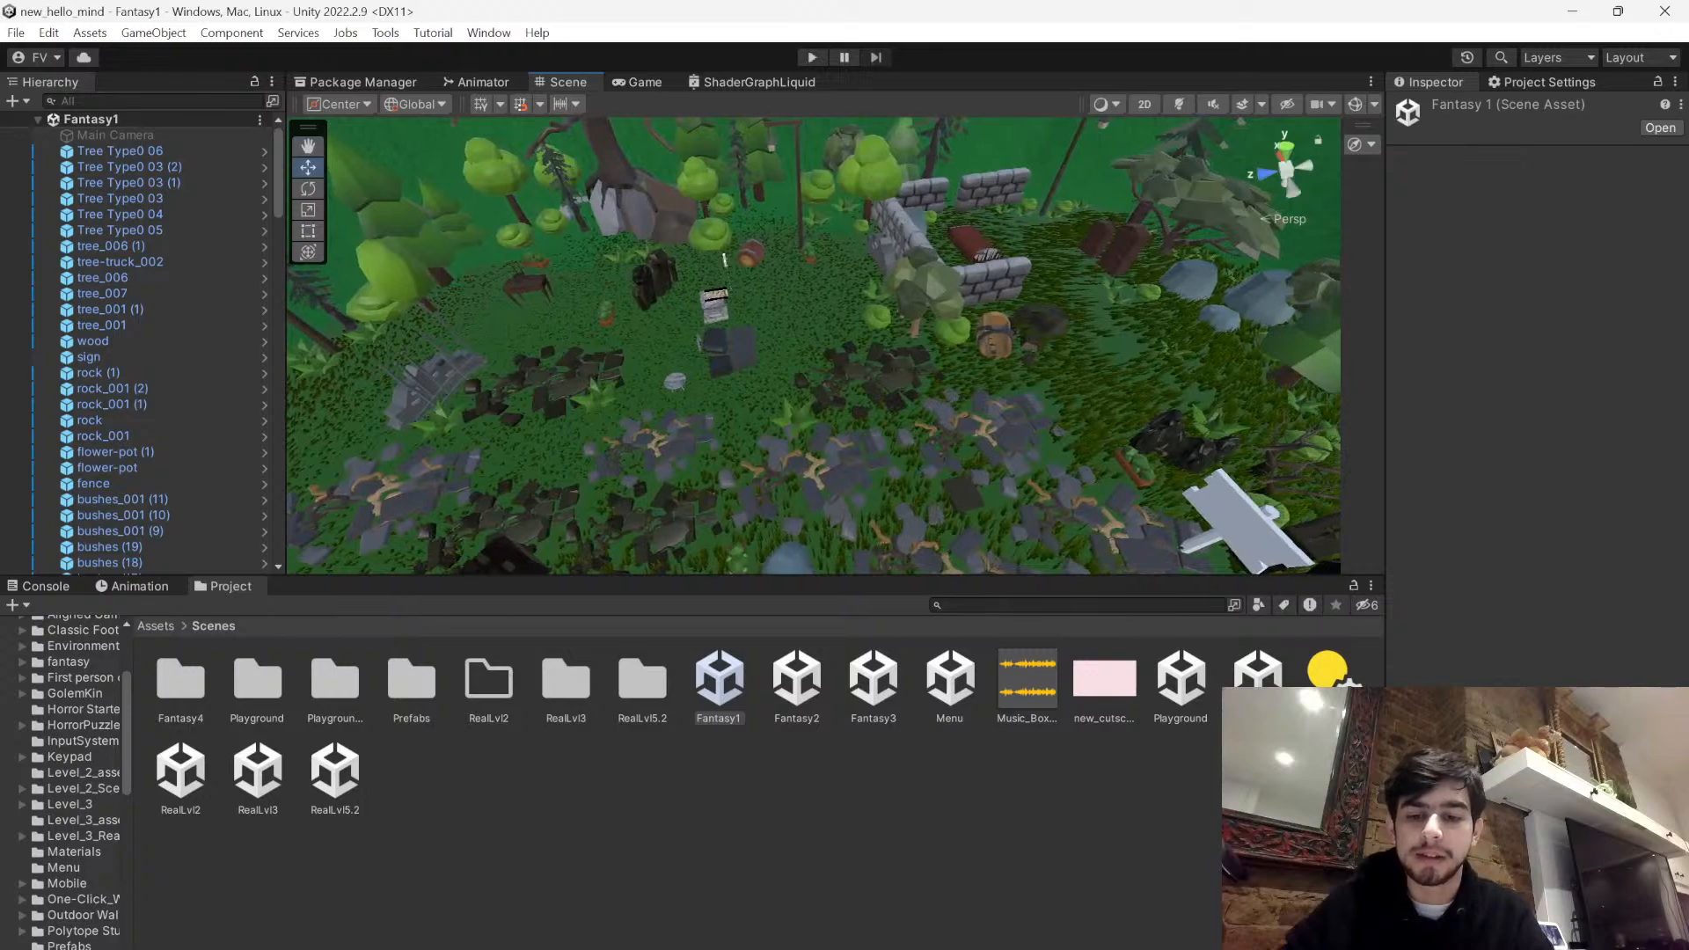
key("alt+Tab")
left_click(193, 861)
right_click_drag(724, 478, 2, 264)
right_click_drag(546, 291, 315, 278)
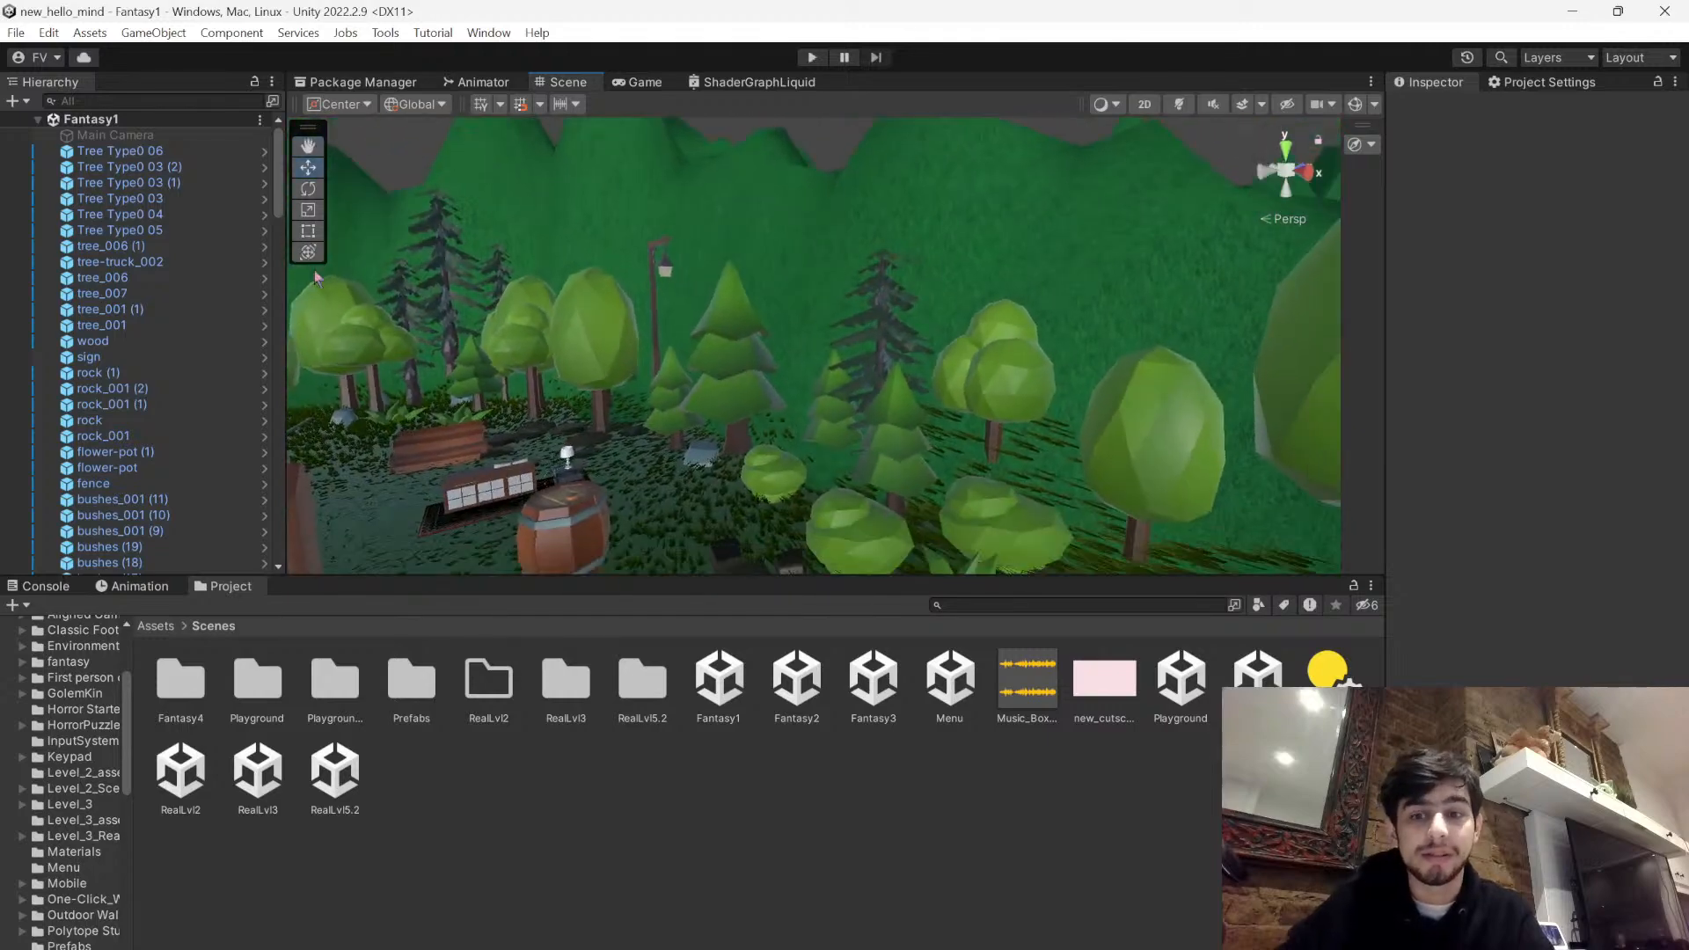
right_click_drag(805, 339, 790, 88)
- Play-test Fantasy1 in the Game view, walk through the forest to collect the key, and stop the game
left_click(809, 57)
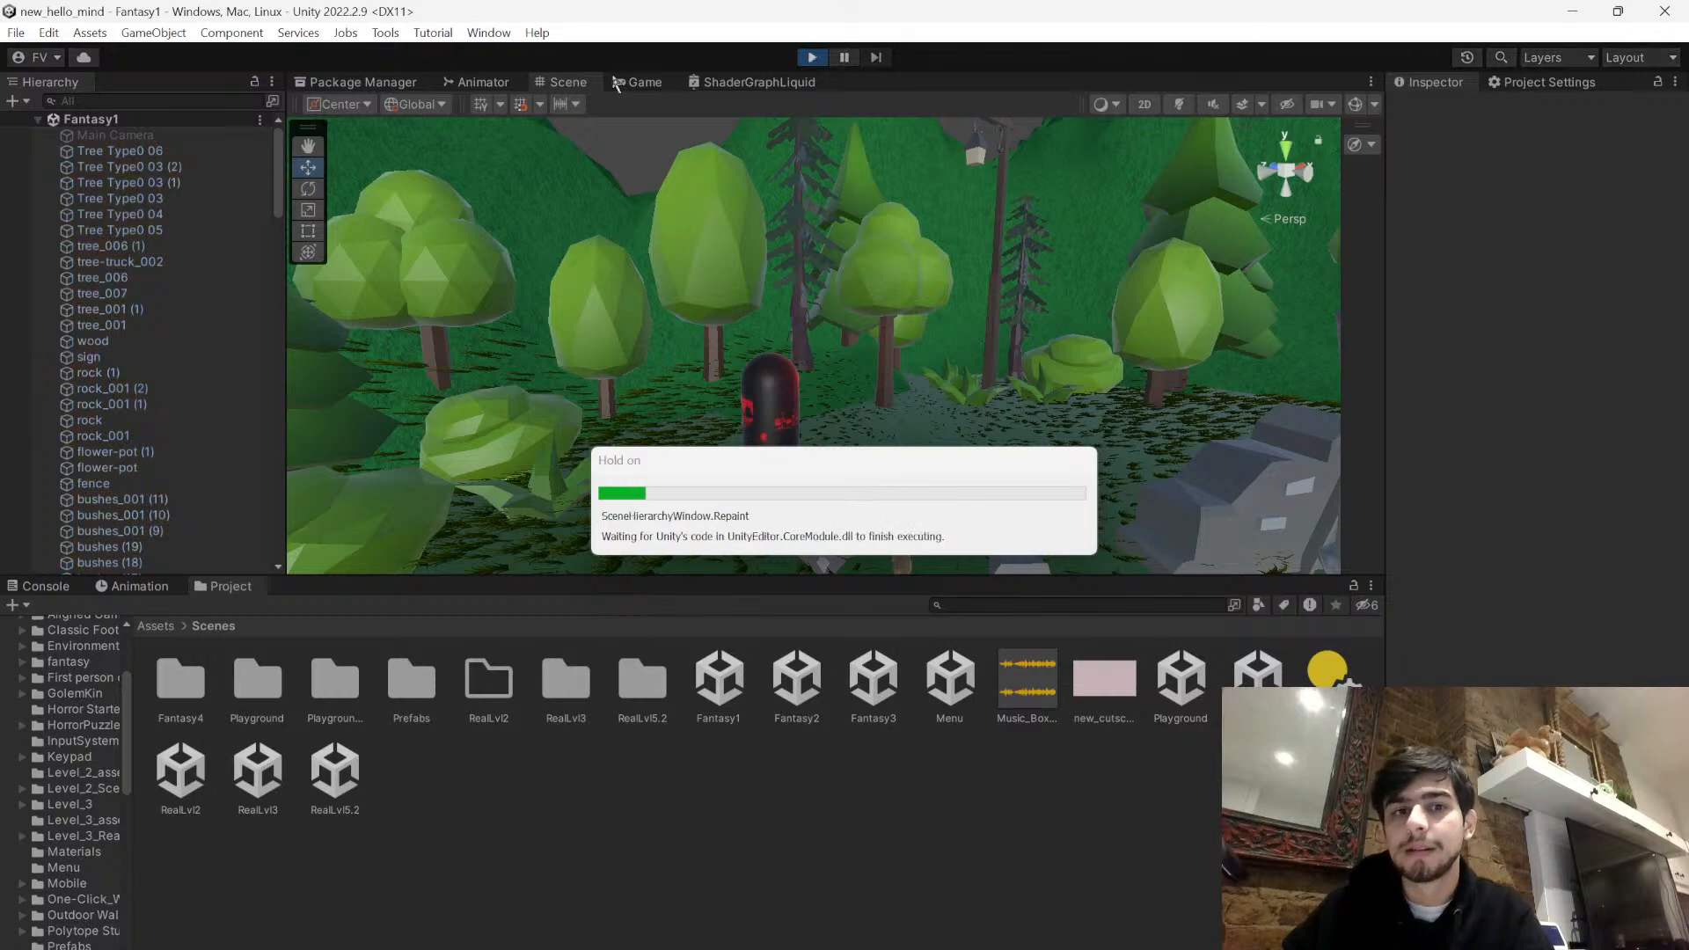
left_click(648, 82)
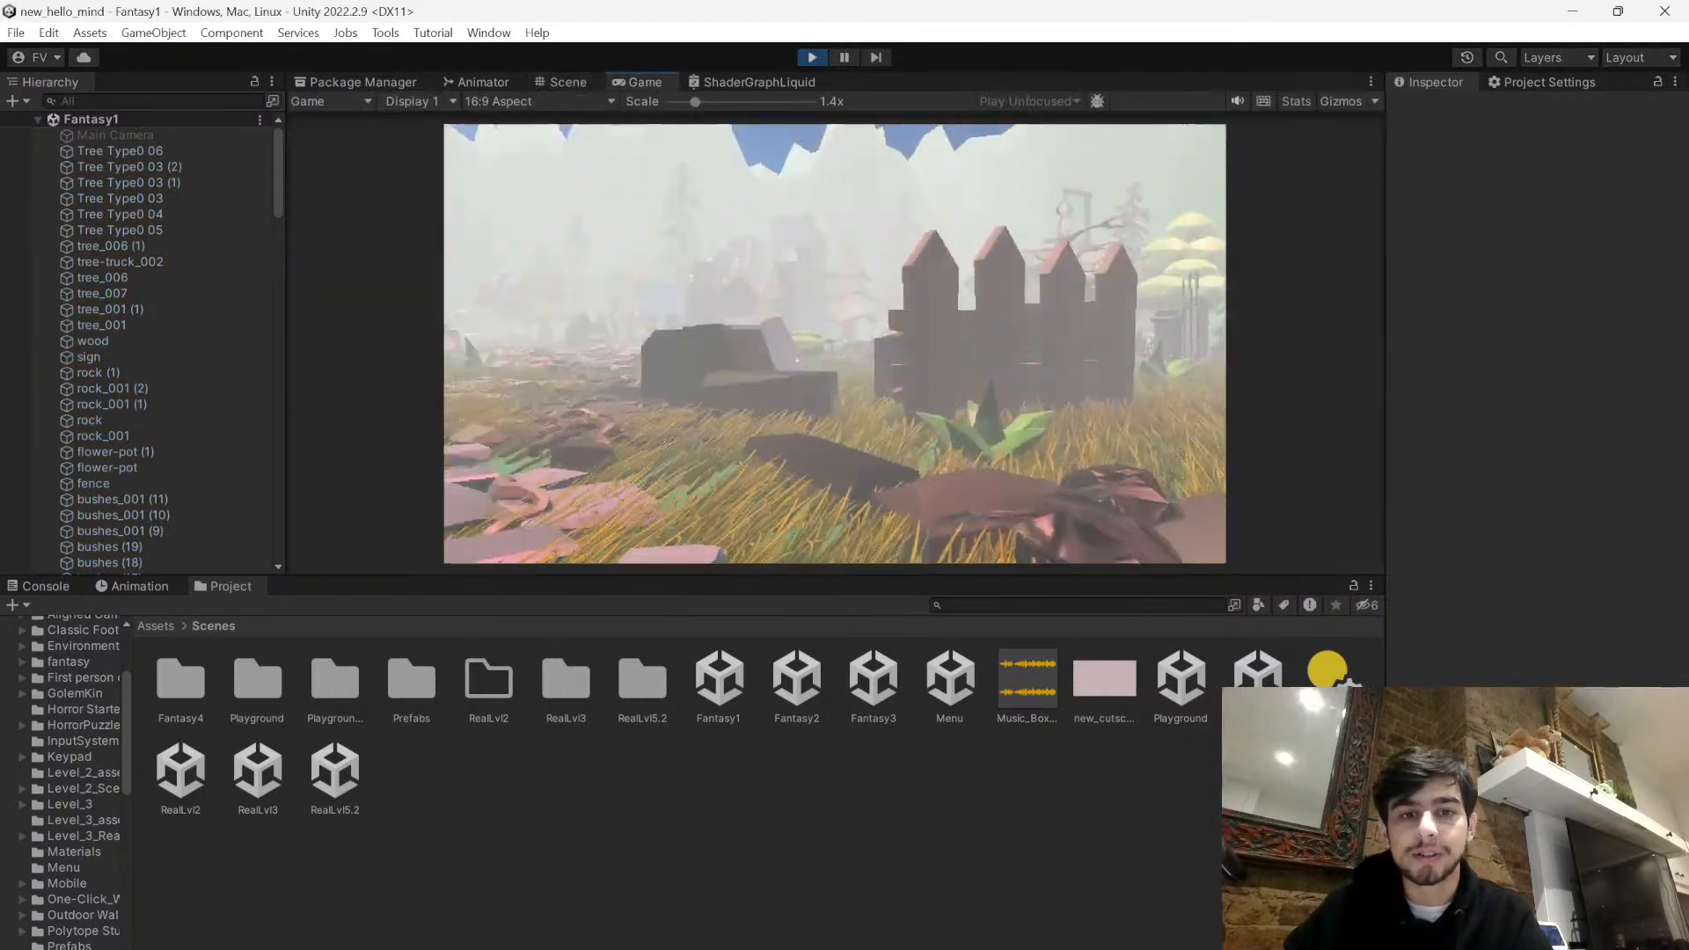
key("w")
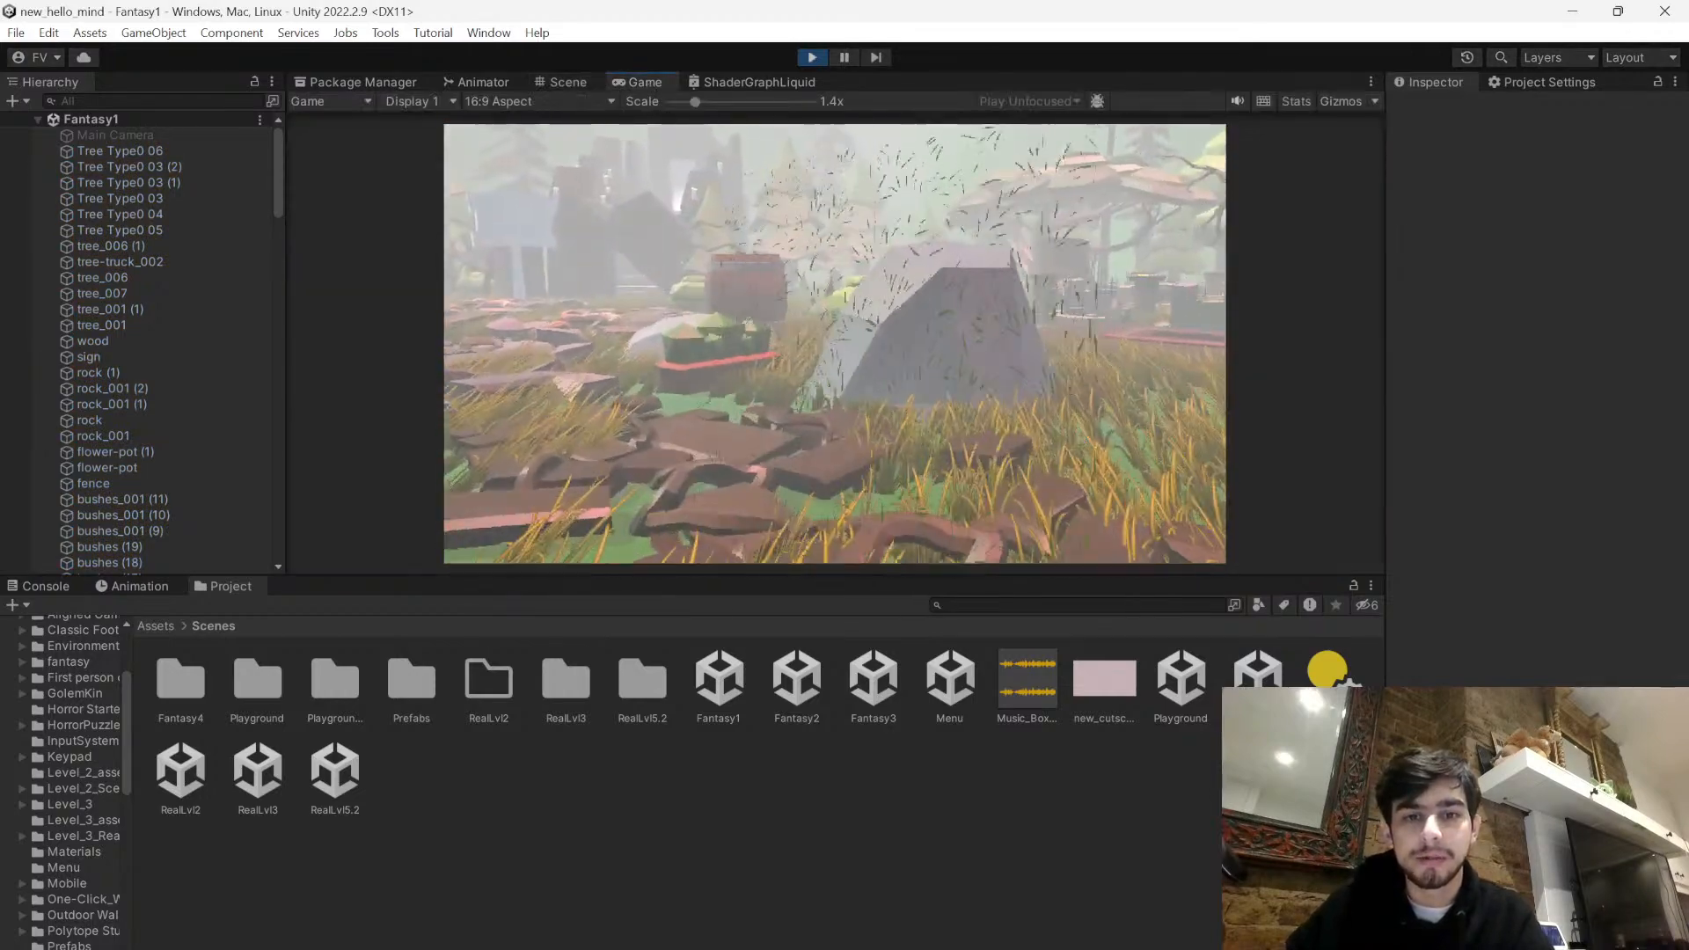
key("w")
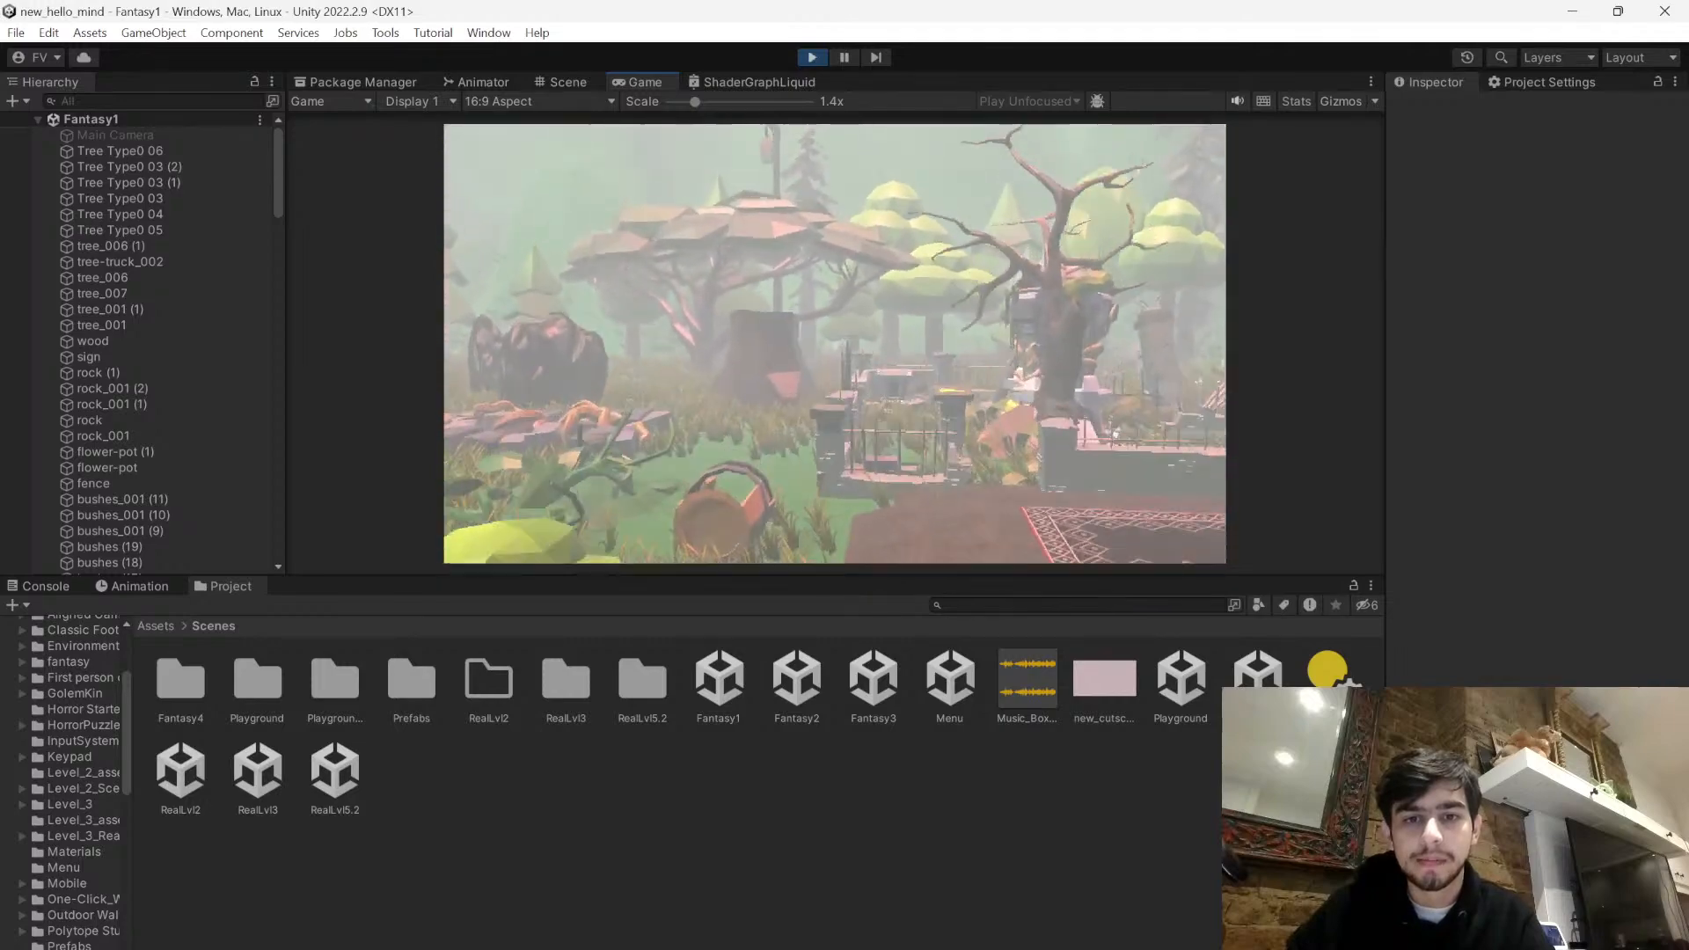
key("w")
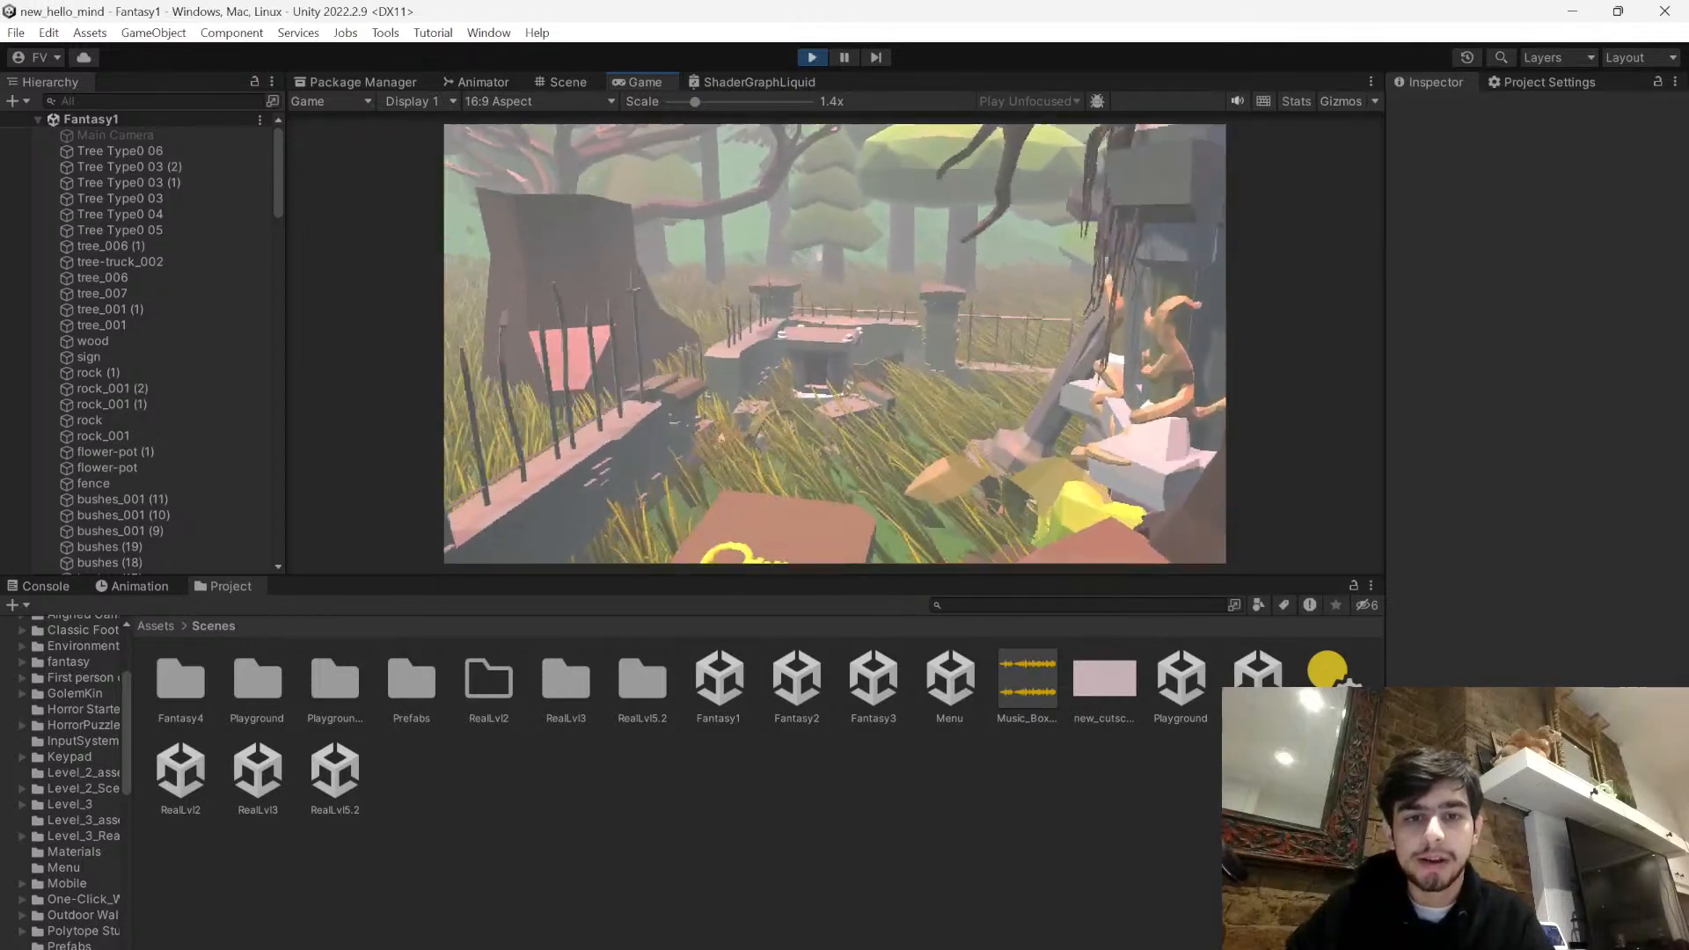
left_click(834, 343)
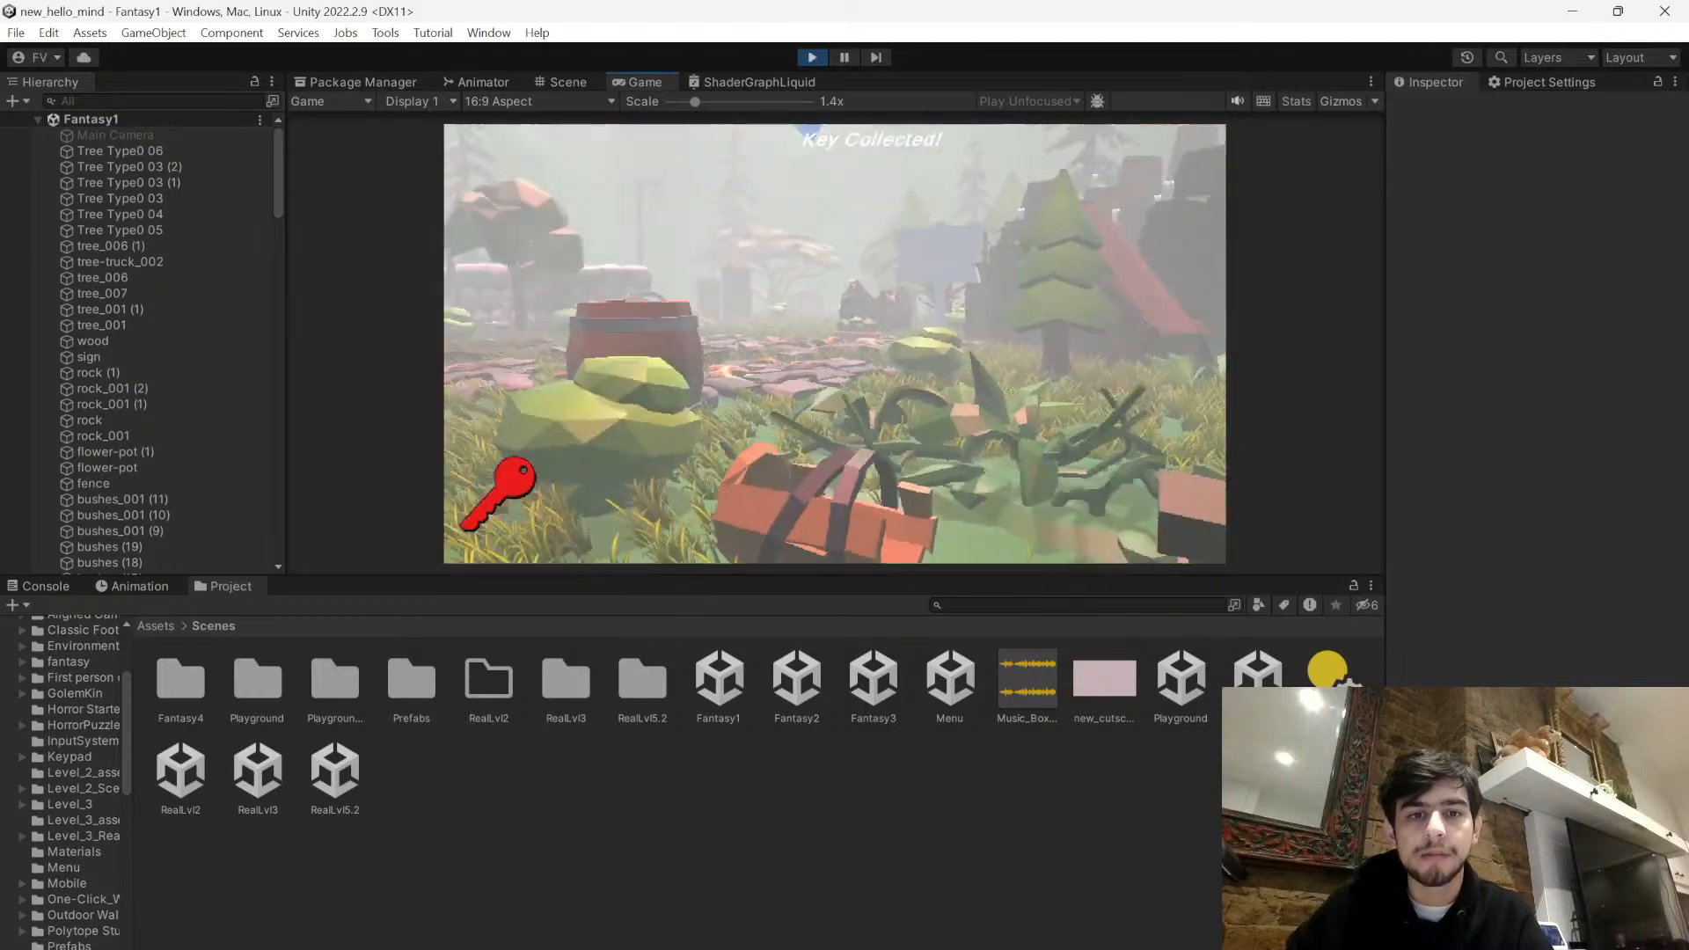
key("w")
key("w")
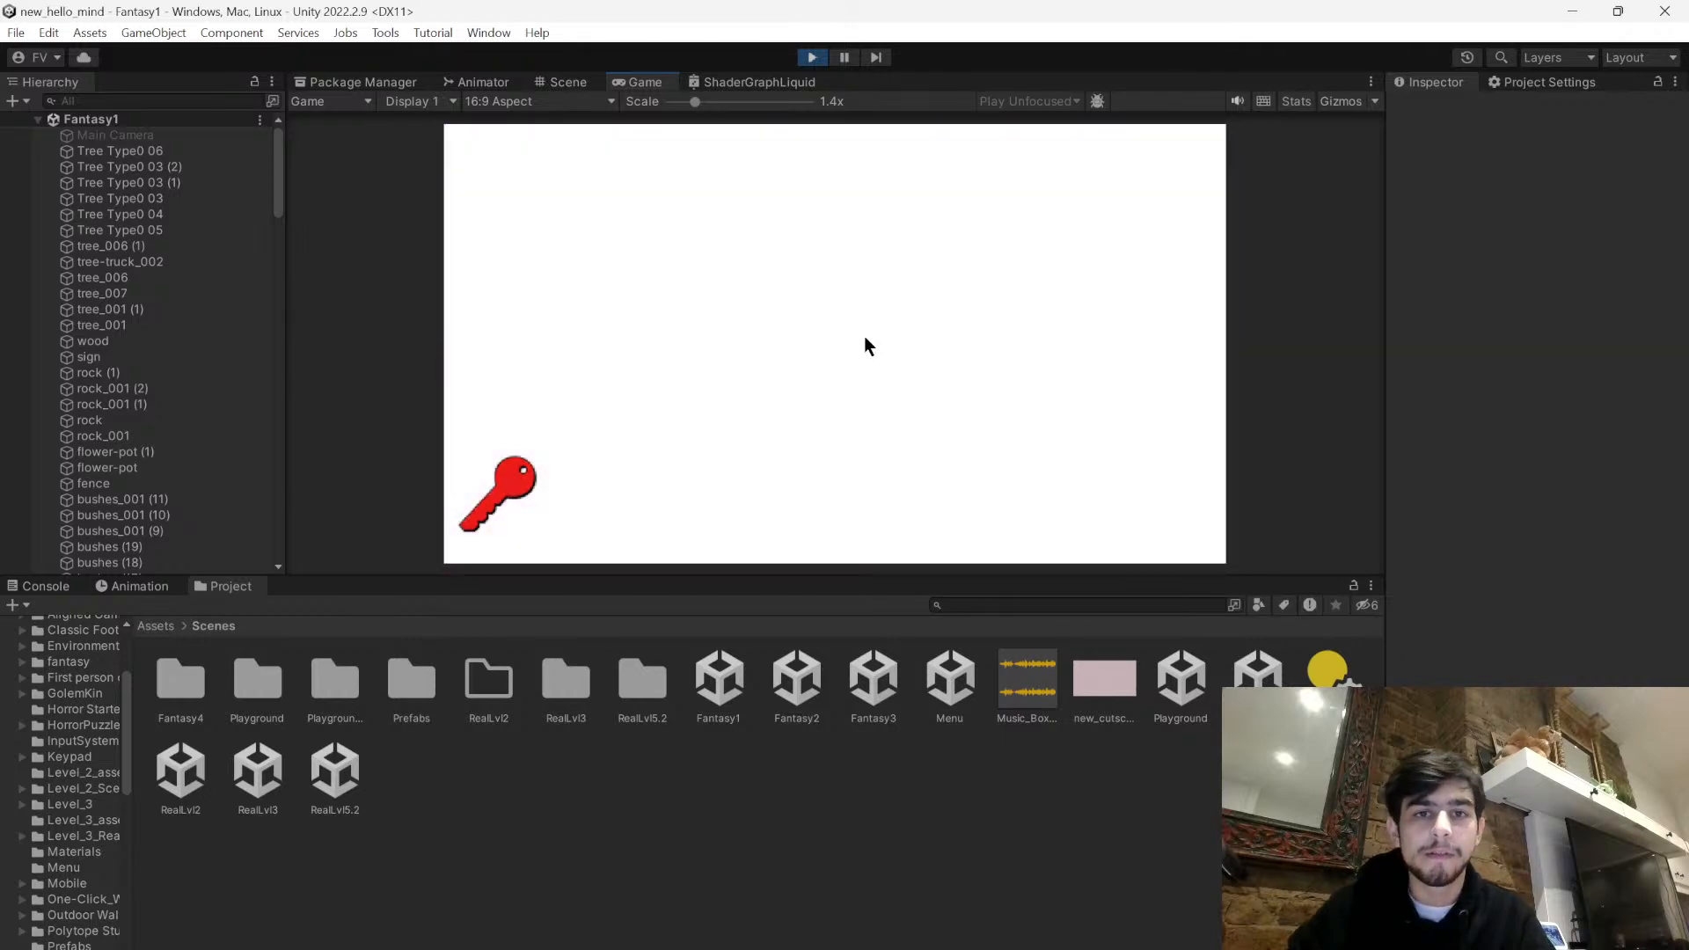
left_click(811, 58)
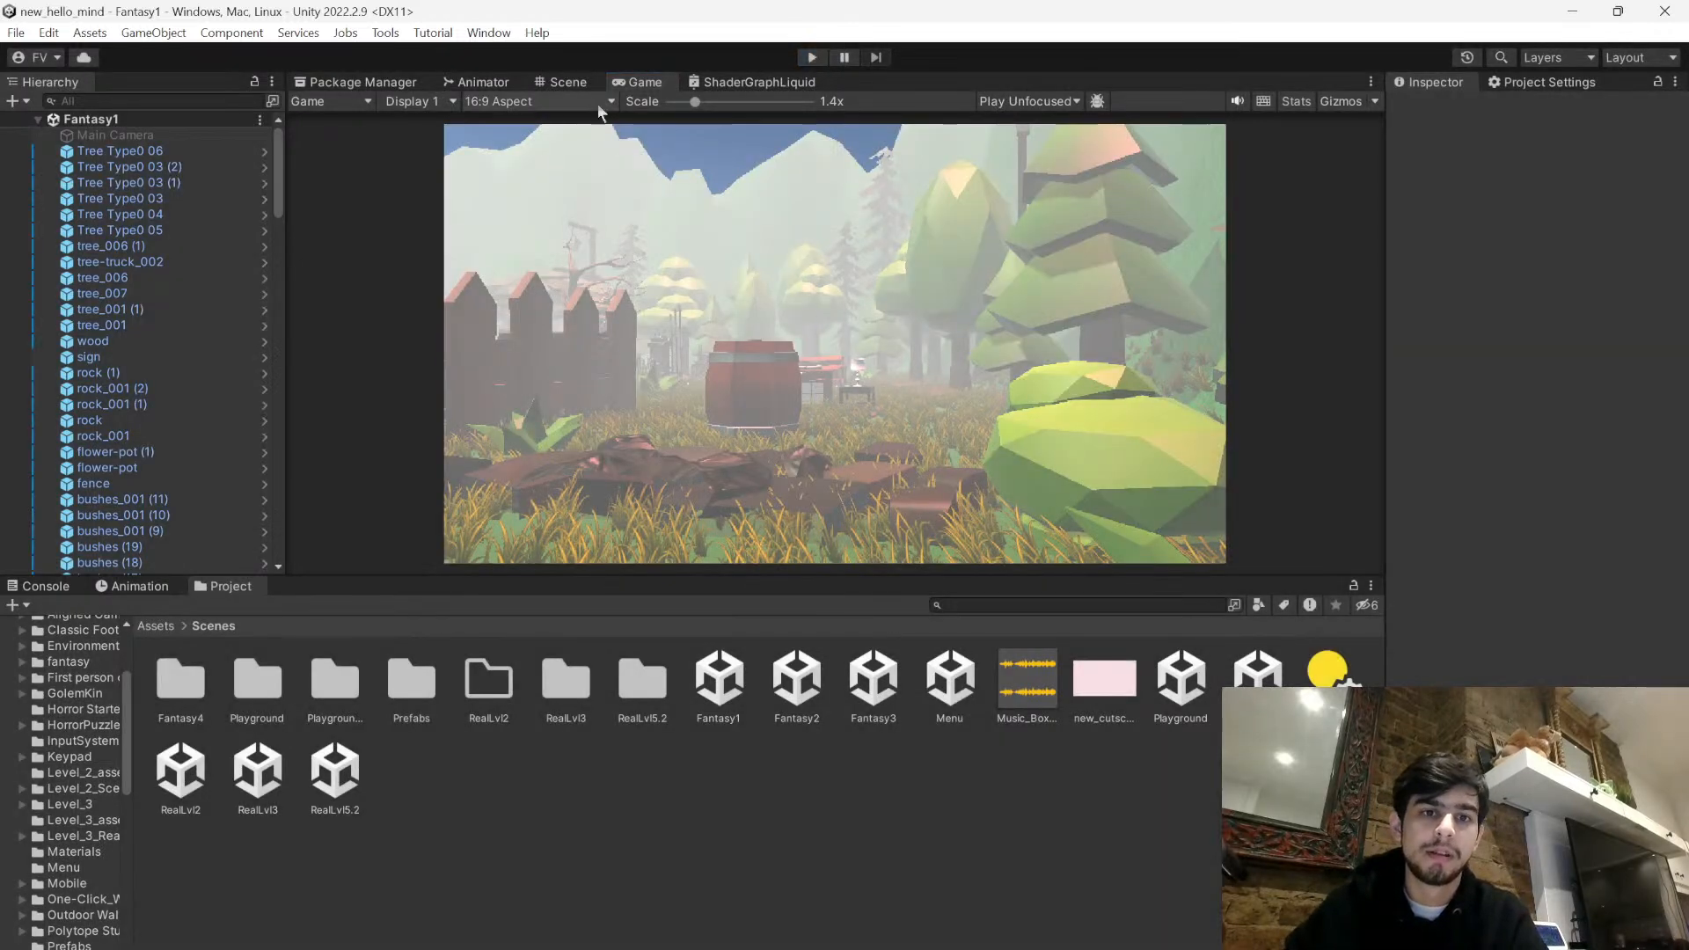
- Return to the Scene view and look over the stone pedestal area of the Fantasy1 forest
left_click(579, 83)
right_click_drag(961, 347, 299, 493)
right_click_drag(146, 550, 828, 575)
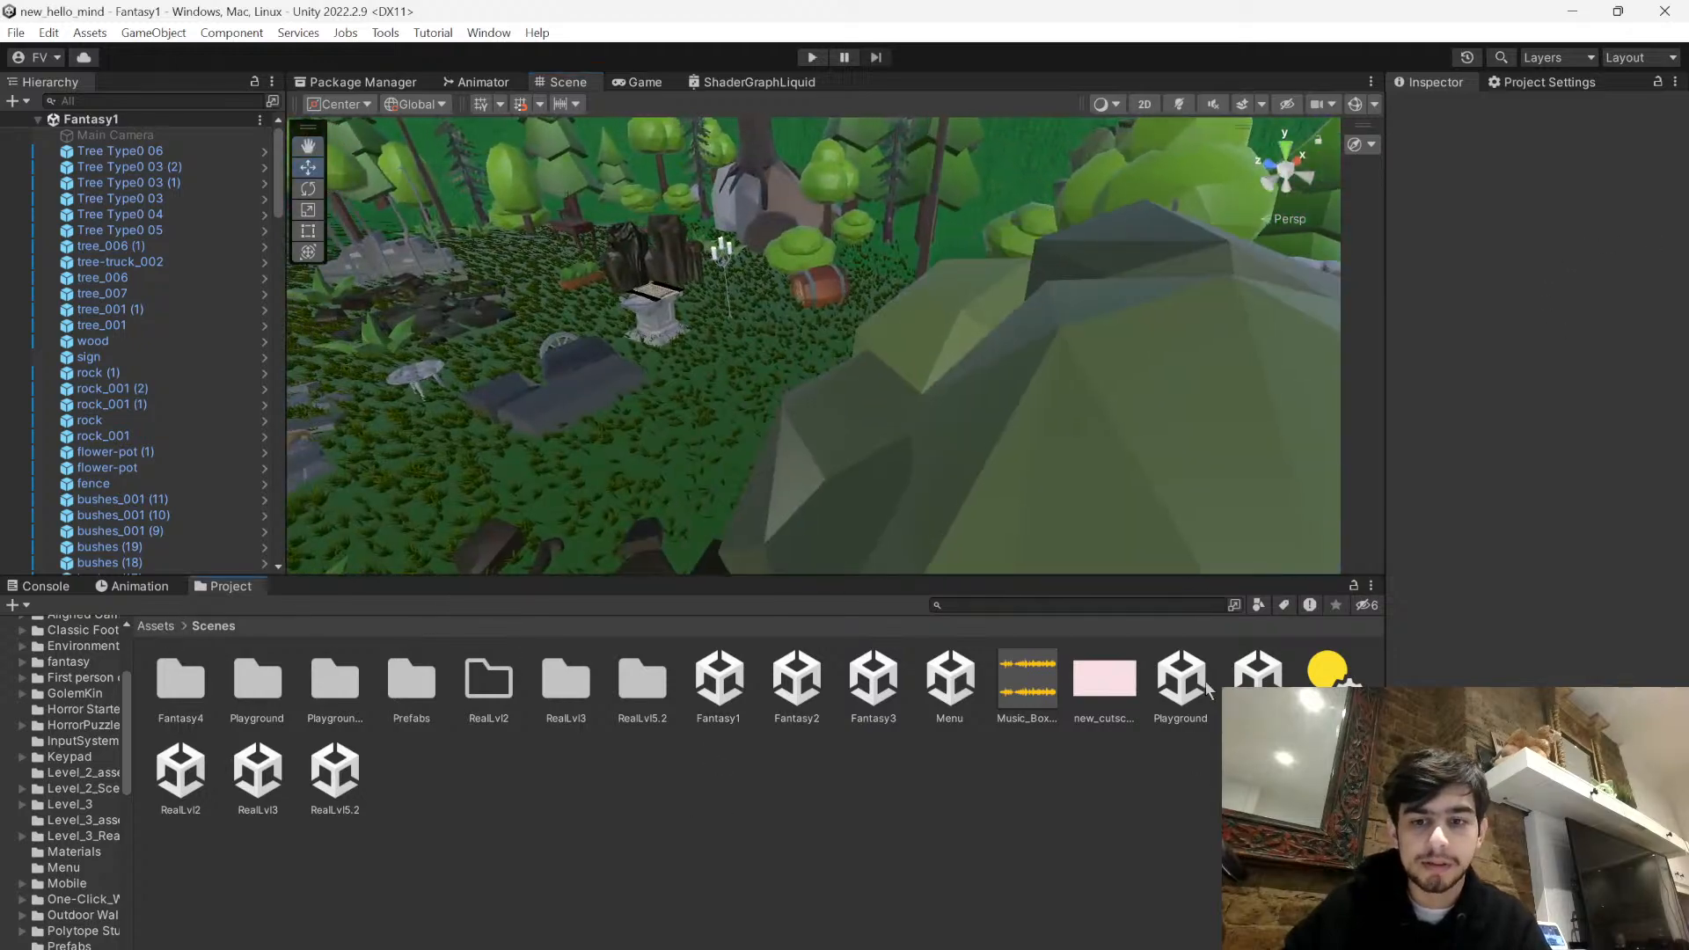
- Open the Playground2 scene and copy its blue page 1 object
left_click(1256, 679)
double_click(1256, 679)
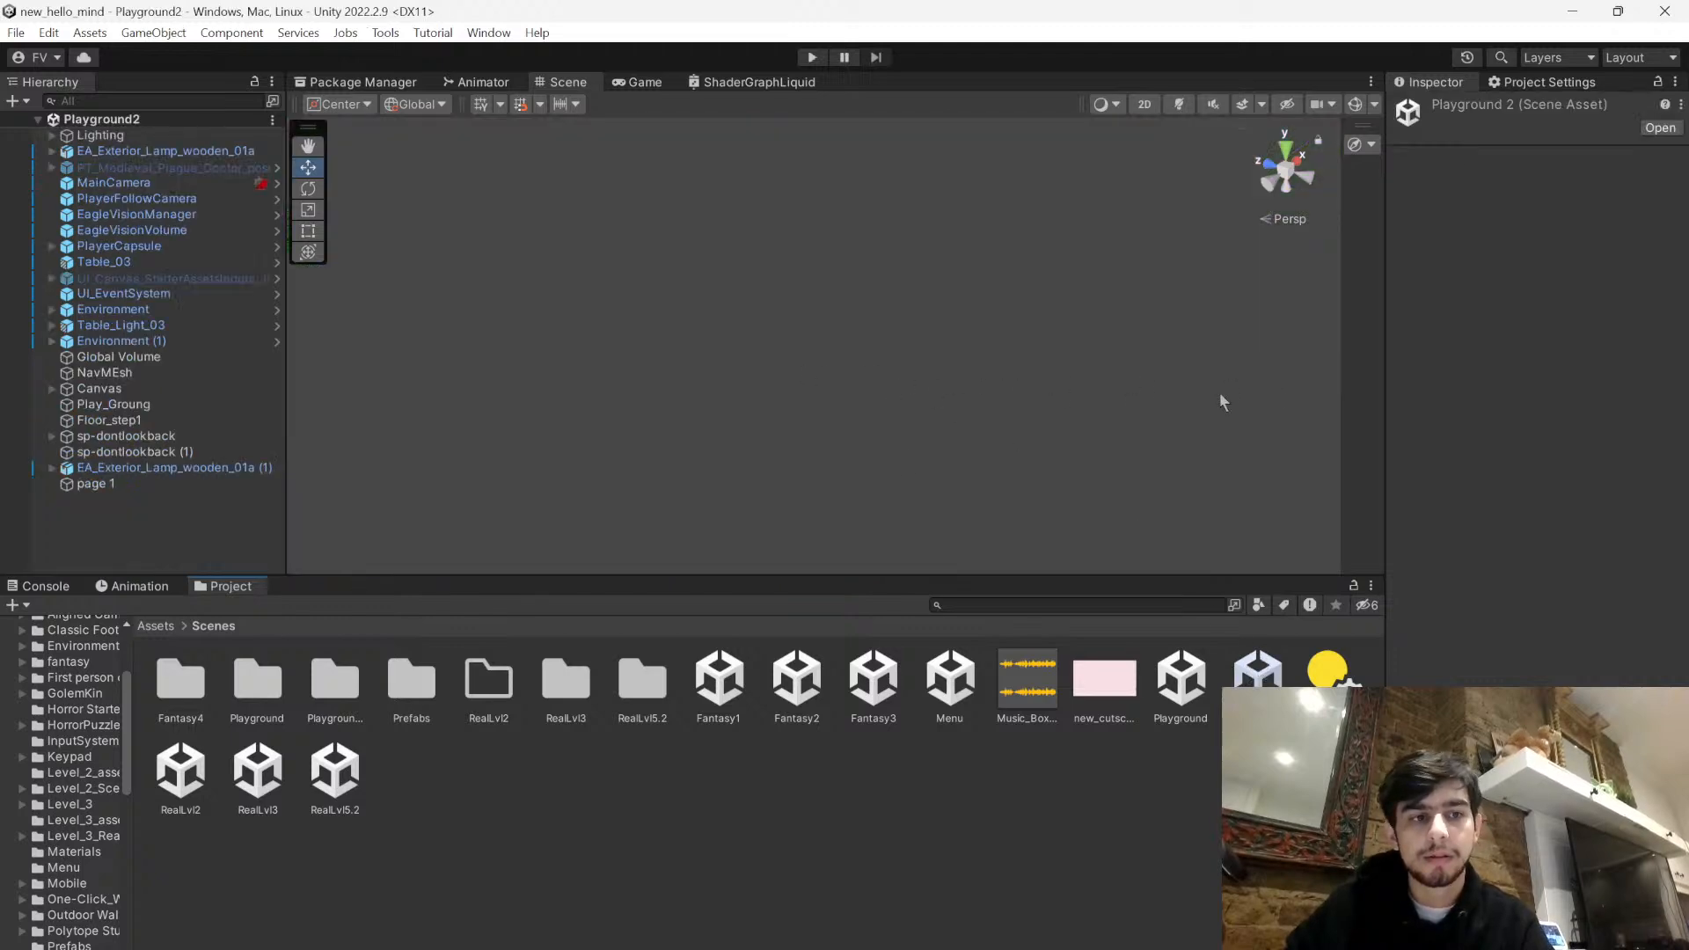
left_click(152, 487)
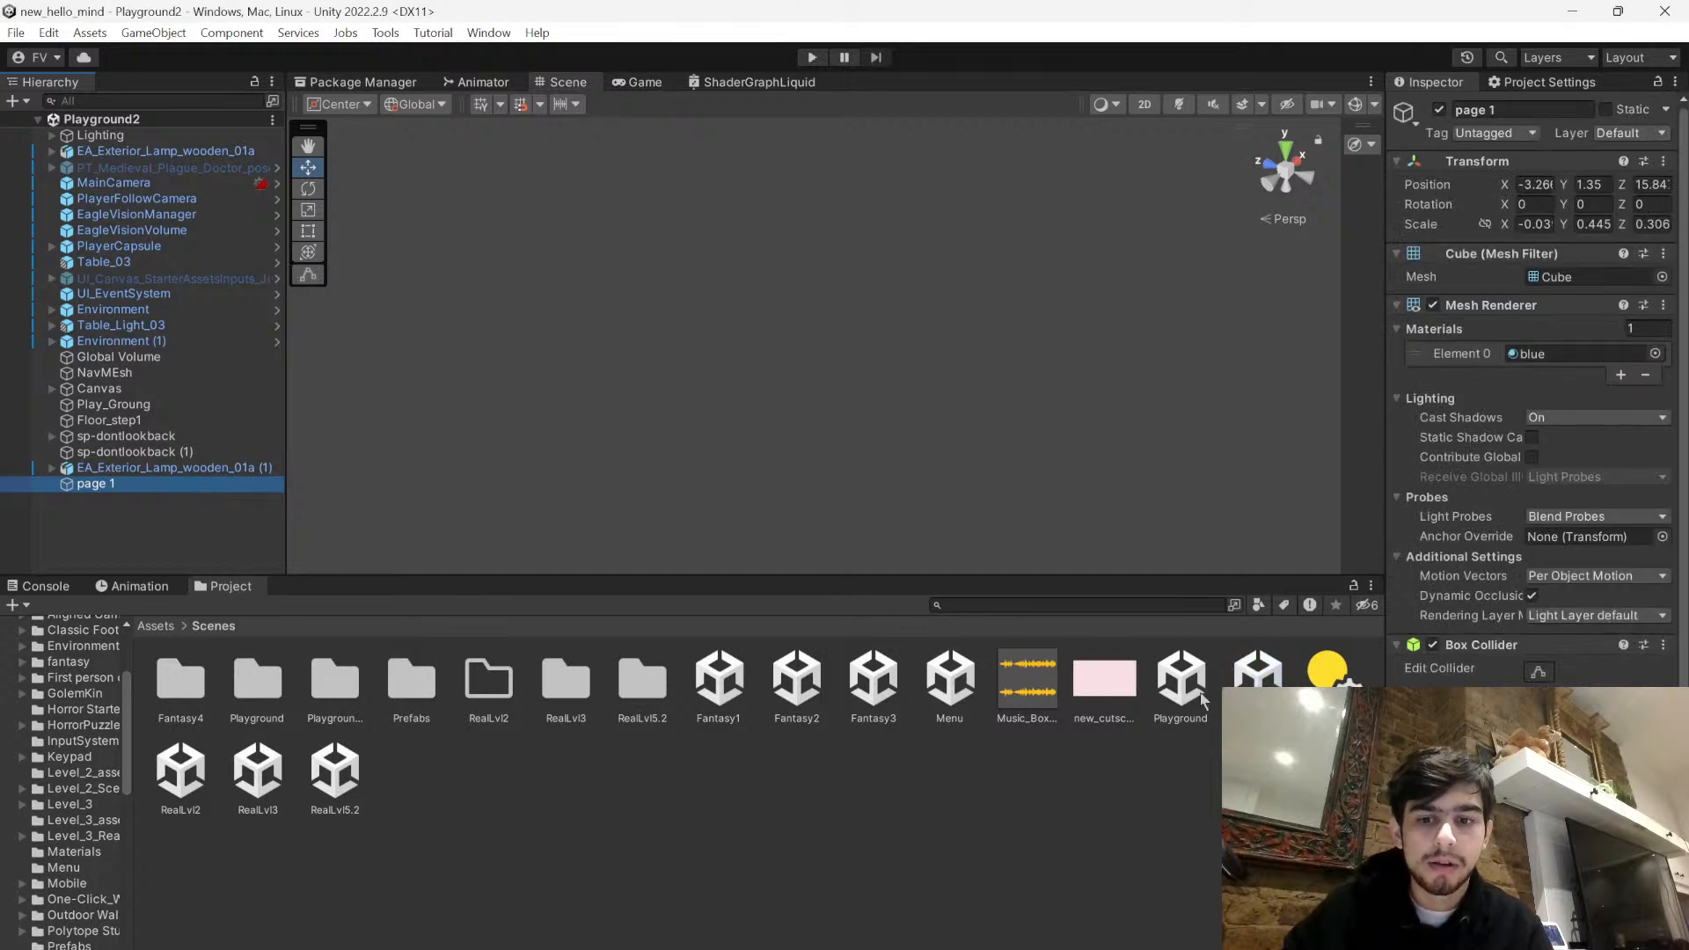
left_click(1131, 795)
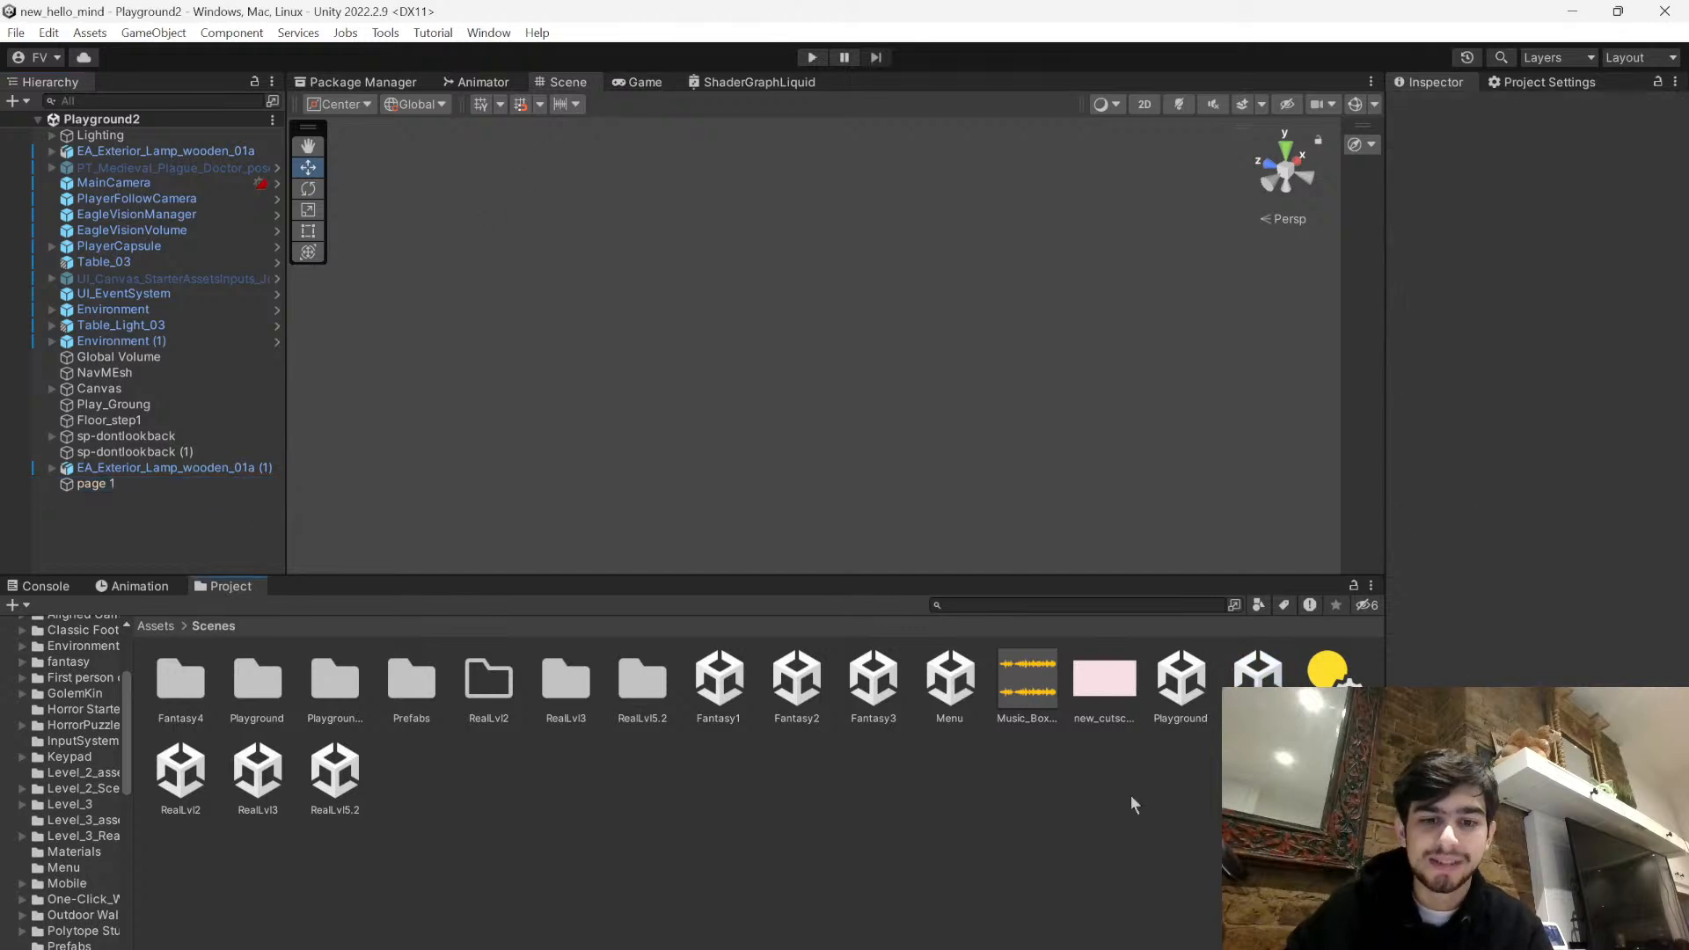
- Reopen the Fantasy1 scene, paste the page 1 object into it, and frame it in the Scene view
double_click(717, 683)
scroll(230, 436, "down", 10)
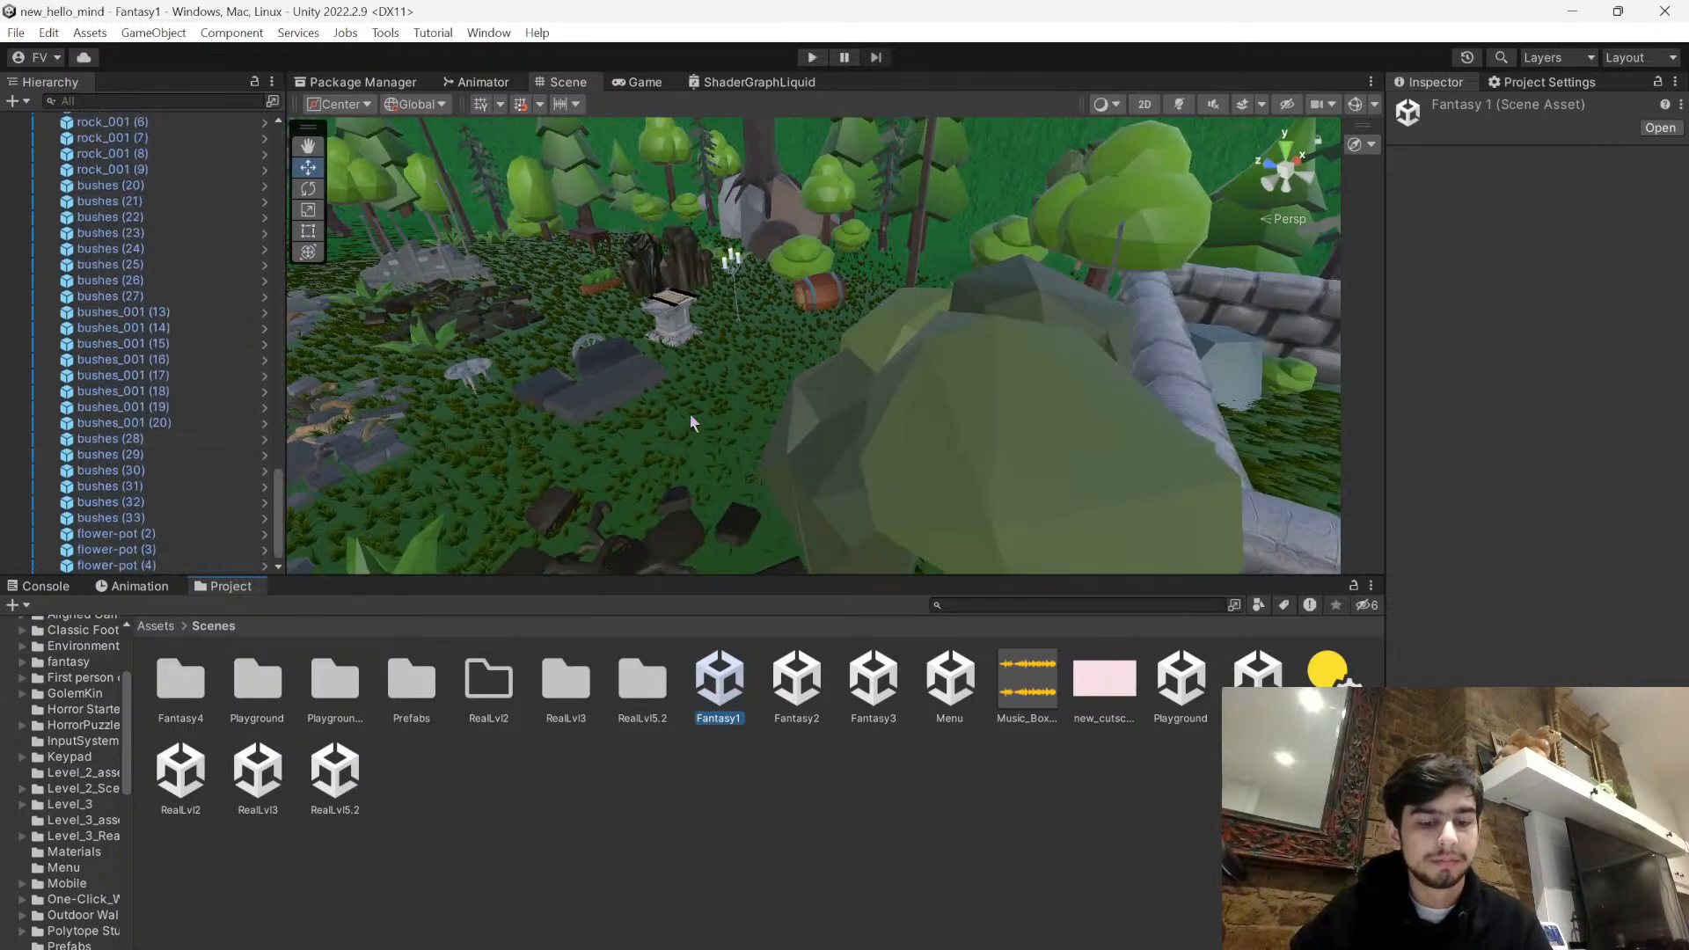
scroll(211, 493, "up", 15)
scroll(212, 481, "down", 6)
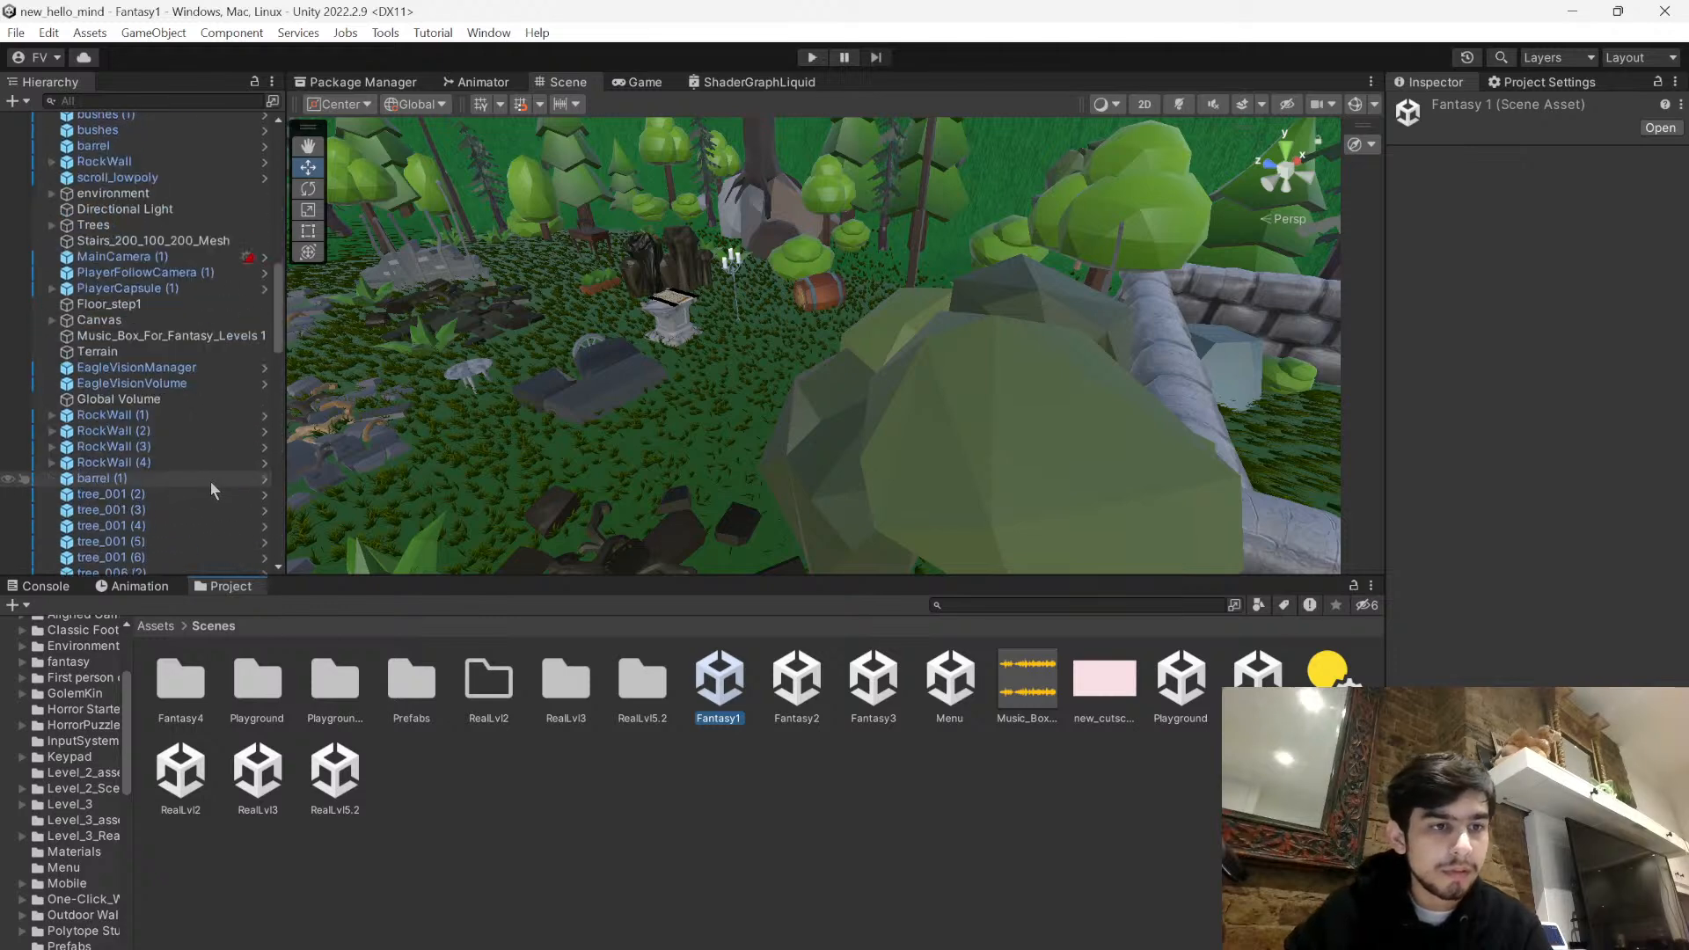
scroll(139, 405, "up", 7)
left_click(592, 424)
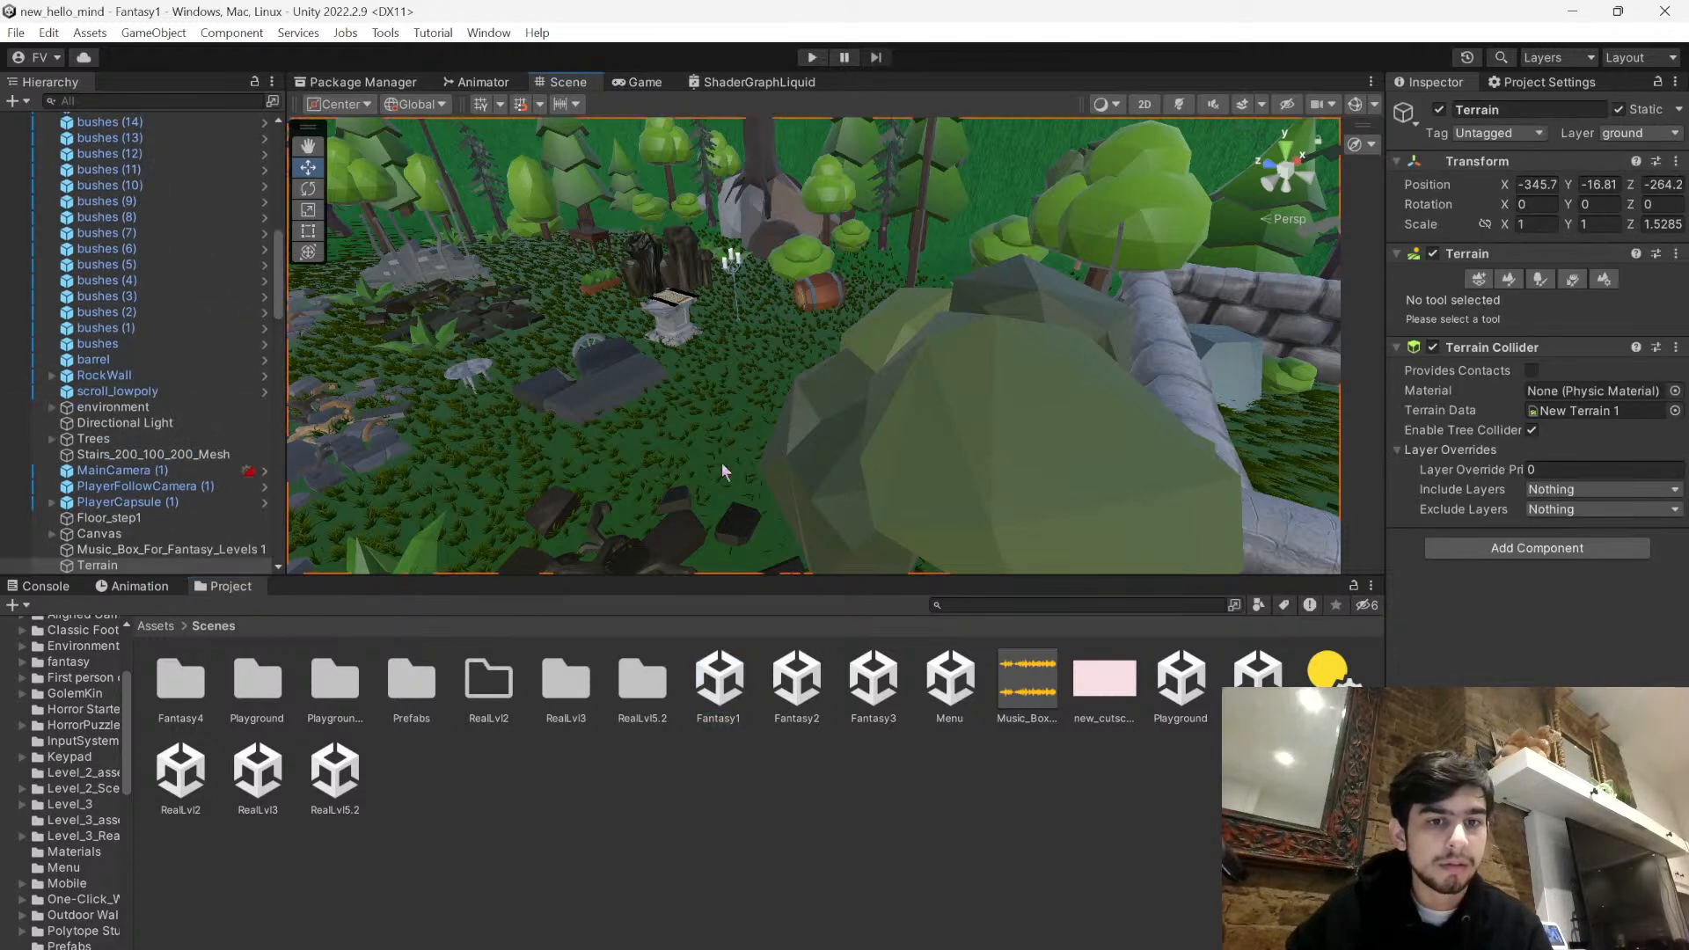
right_click_drag(783, 462, 769, 305)
left_click(625, 212)
left_click(652, 262)
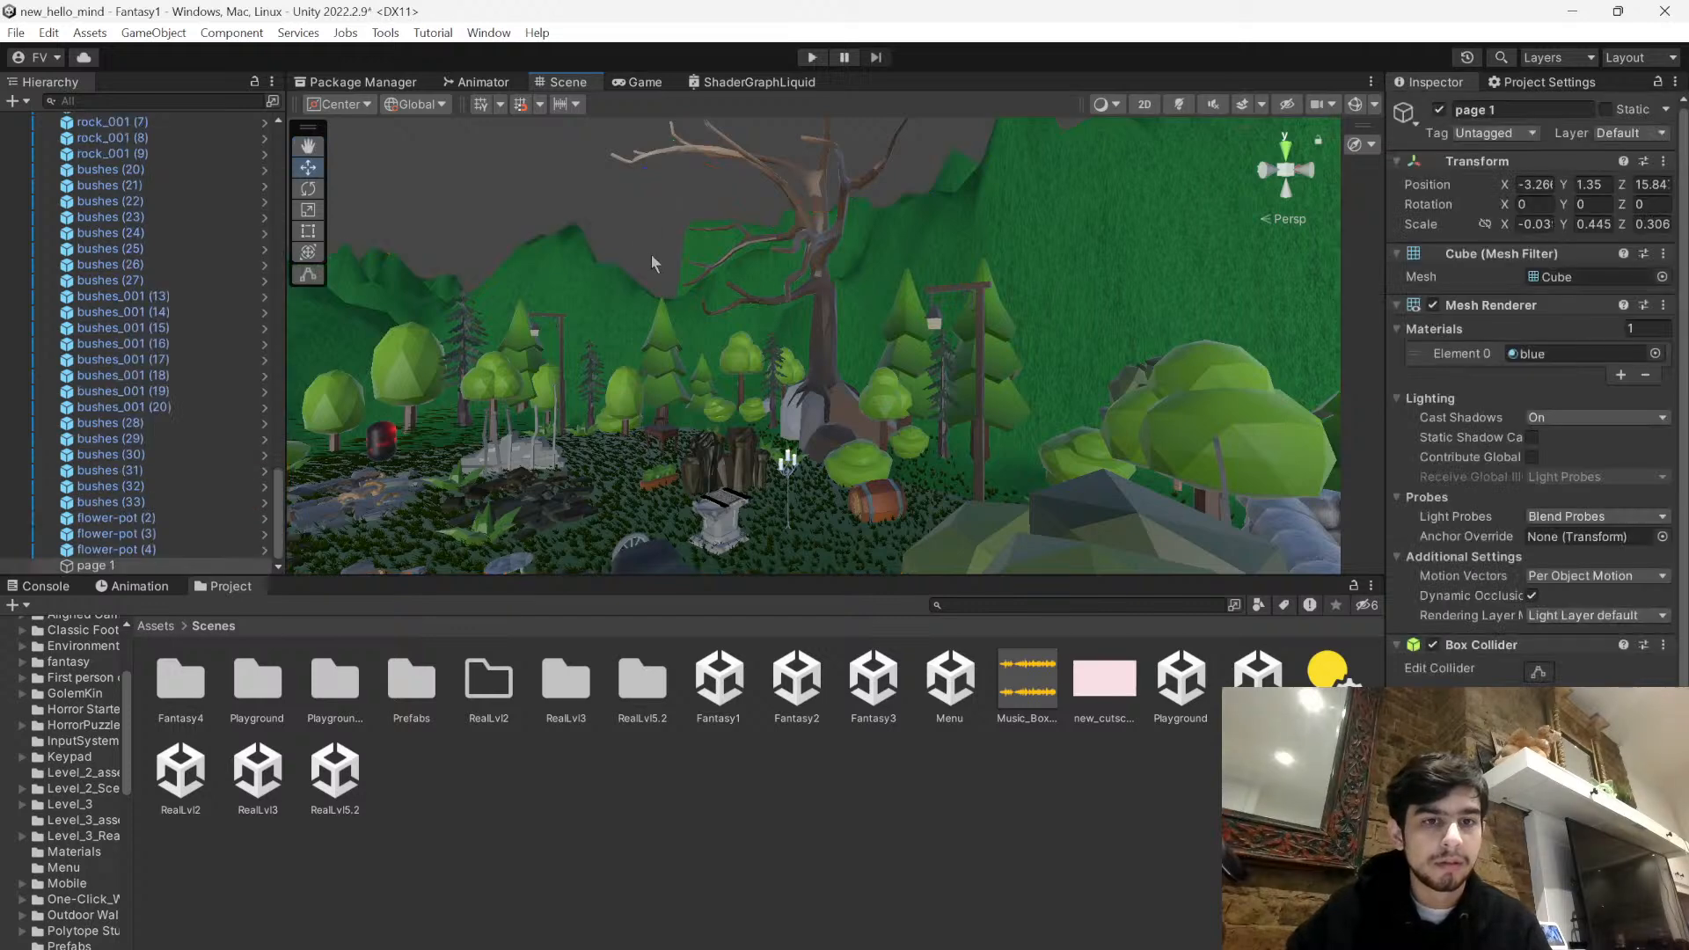
key("f")
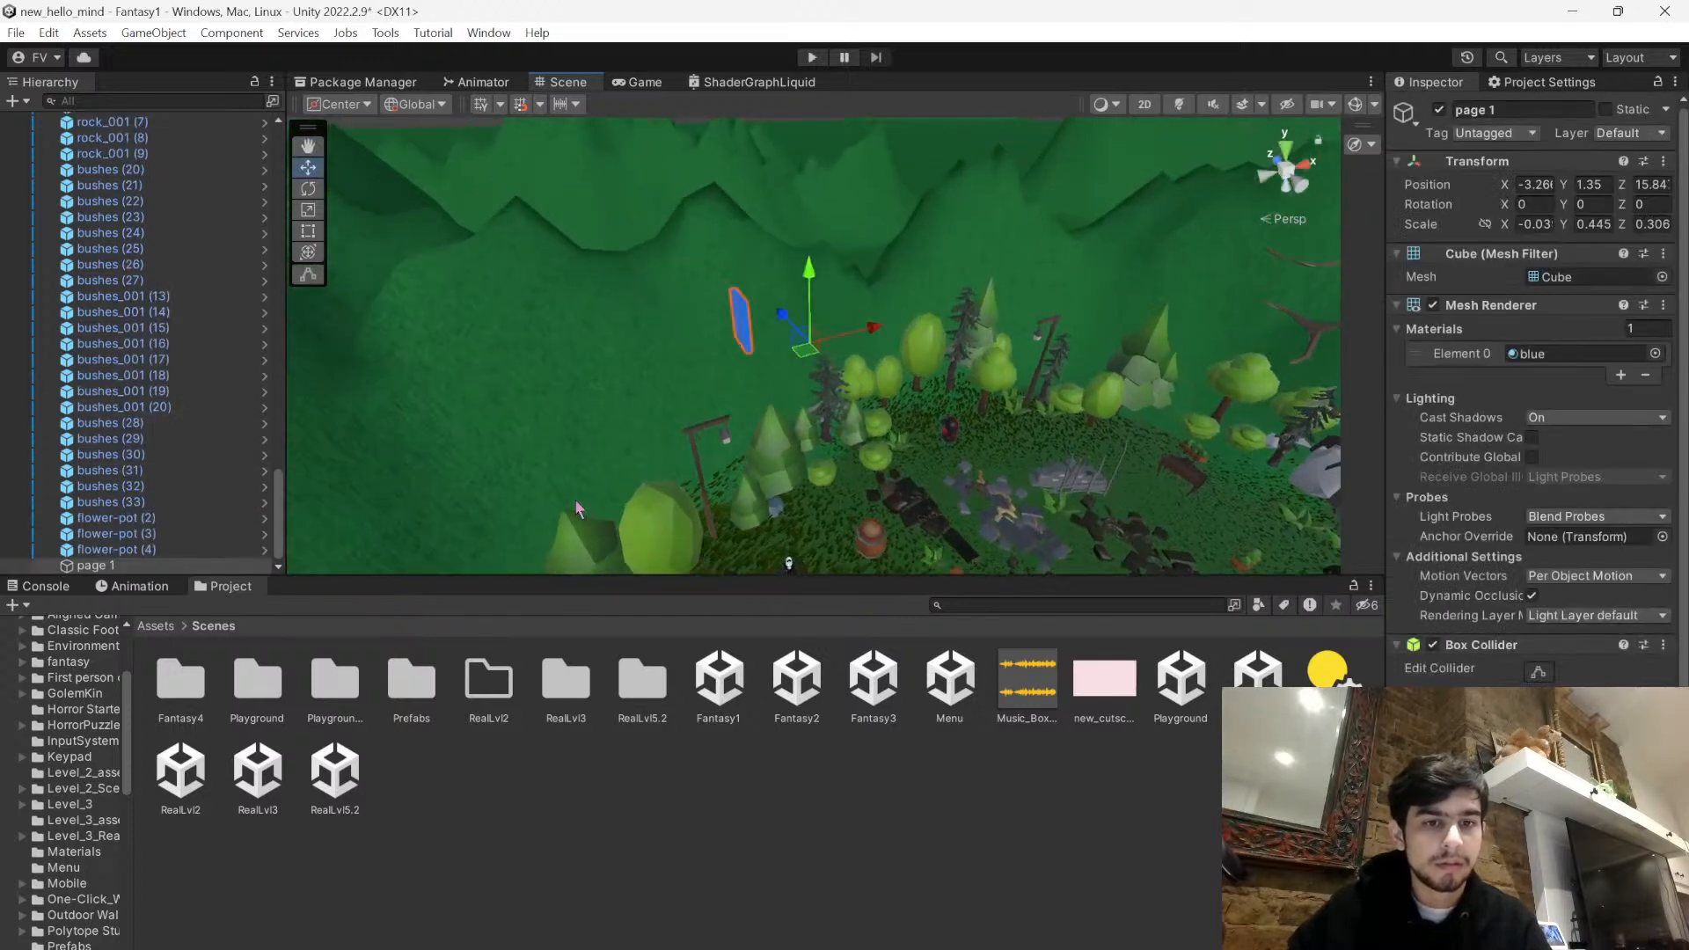
- Move the blue page down from the hillside into the stone-walled enclosure, near the wall behind the bed
left_click_drag(813, 304, 815, 647)
right_click_drag(894, 341, 882, 539)
left_click_drag(832, 409, 818, 398)
right_click_drag(808, 473, 932, 429)
left_click_drag(950, 396, 1053, 329)
right_click_drag(938, 308, 866, 236)
left_click_drag(741, 335, 1308, 349)
right_click_drag(924, 321, 668, 275)
left_click_drag(662, 275, 1353, 401)
right_click_drag(932, 343, 719, 315)
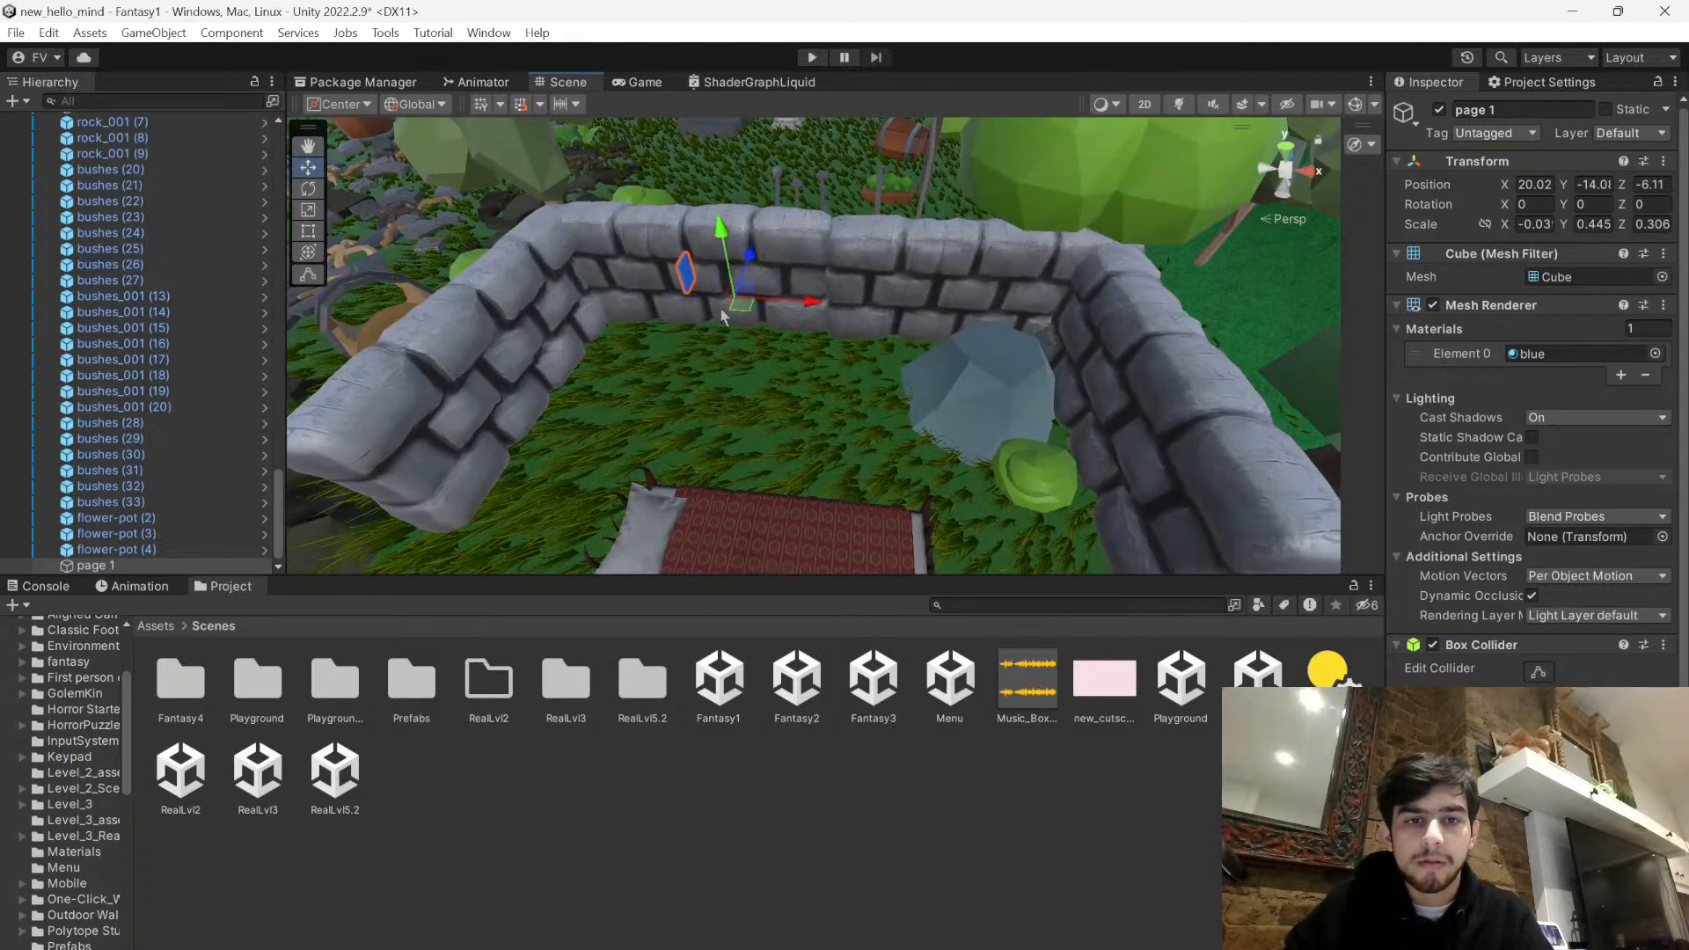
- Rotate the blue page to about 90.78 degrees around Y and shift it beside the bed in the enclosure
left_click(754, 525)
right_click_drag(755, 524, 831, 471)
left_click_drag(818, 476, 791, 334)
left_click(783, 186)
left_click_drag(827, 226, 774, 325)
key("e")
left_click(309, 170)
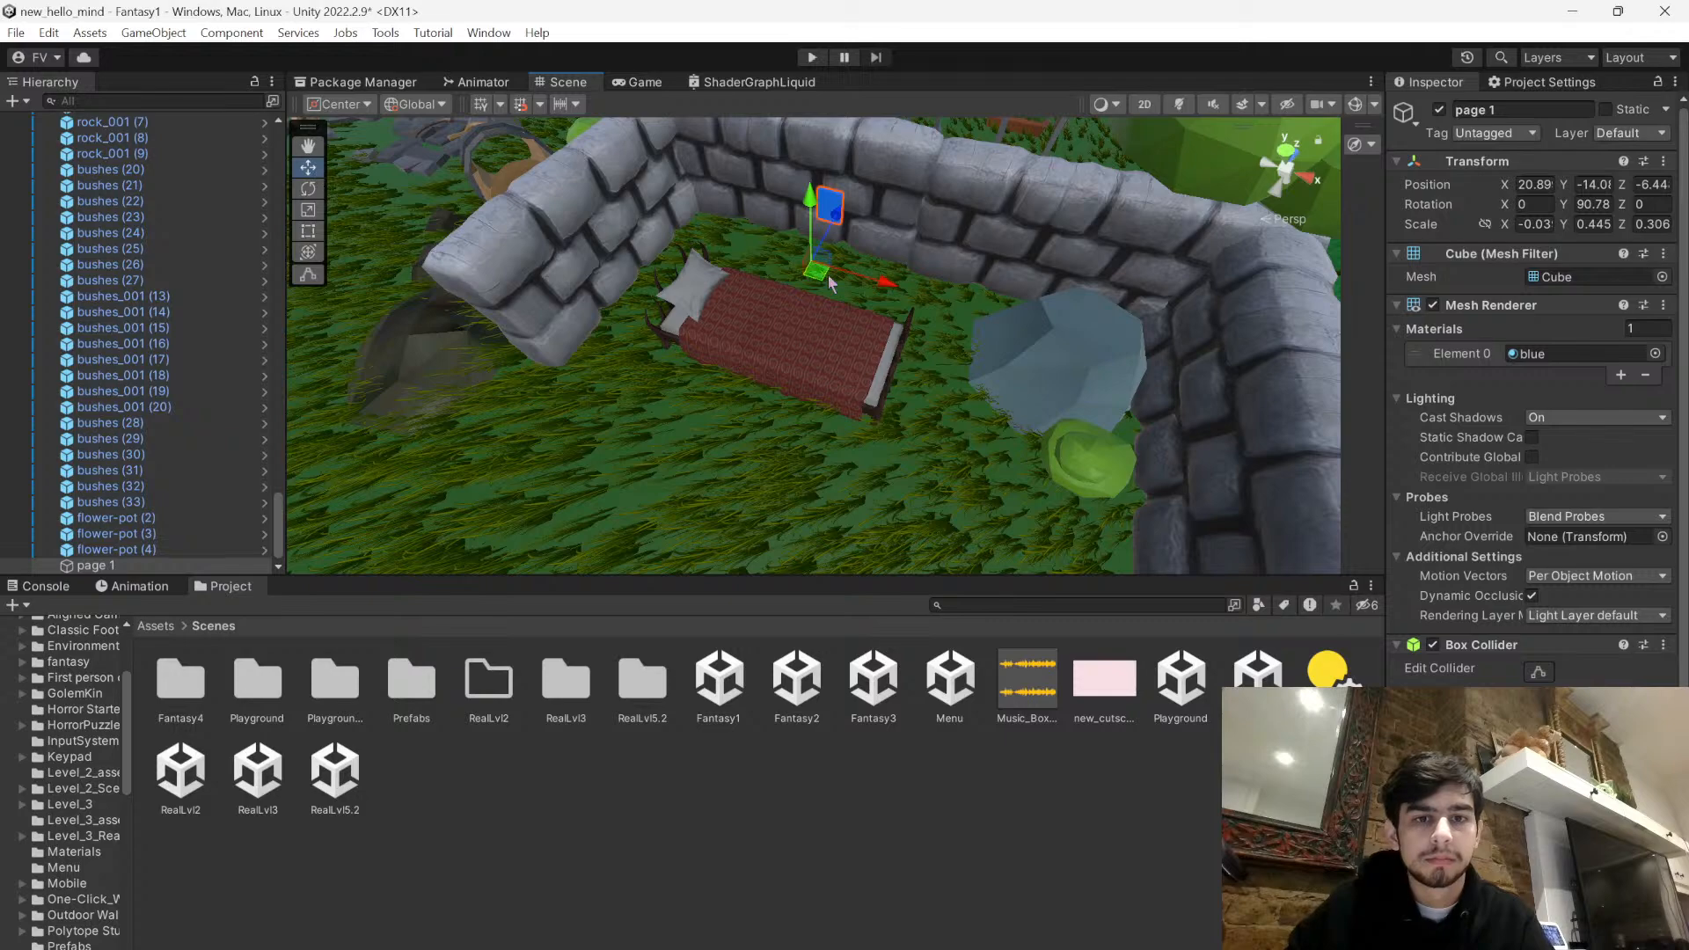
- Lower the blue page onto the red bed cover, to a Y position of about -15.81
left_click_drag(811, 241, 810, 317)
right_click_drag(811, 317, 1350, 207)
left_click_drag(983, 259, 1098, 337)
left_click_drag(1131, 257, 1105, 377)
left_click(1045, 452)
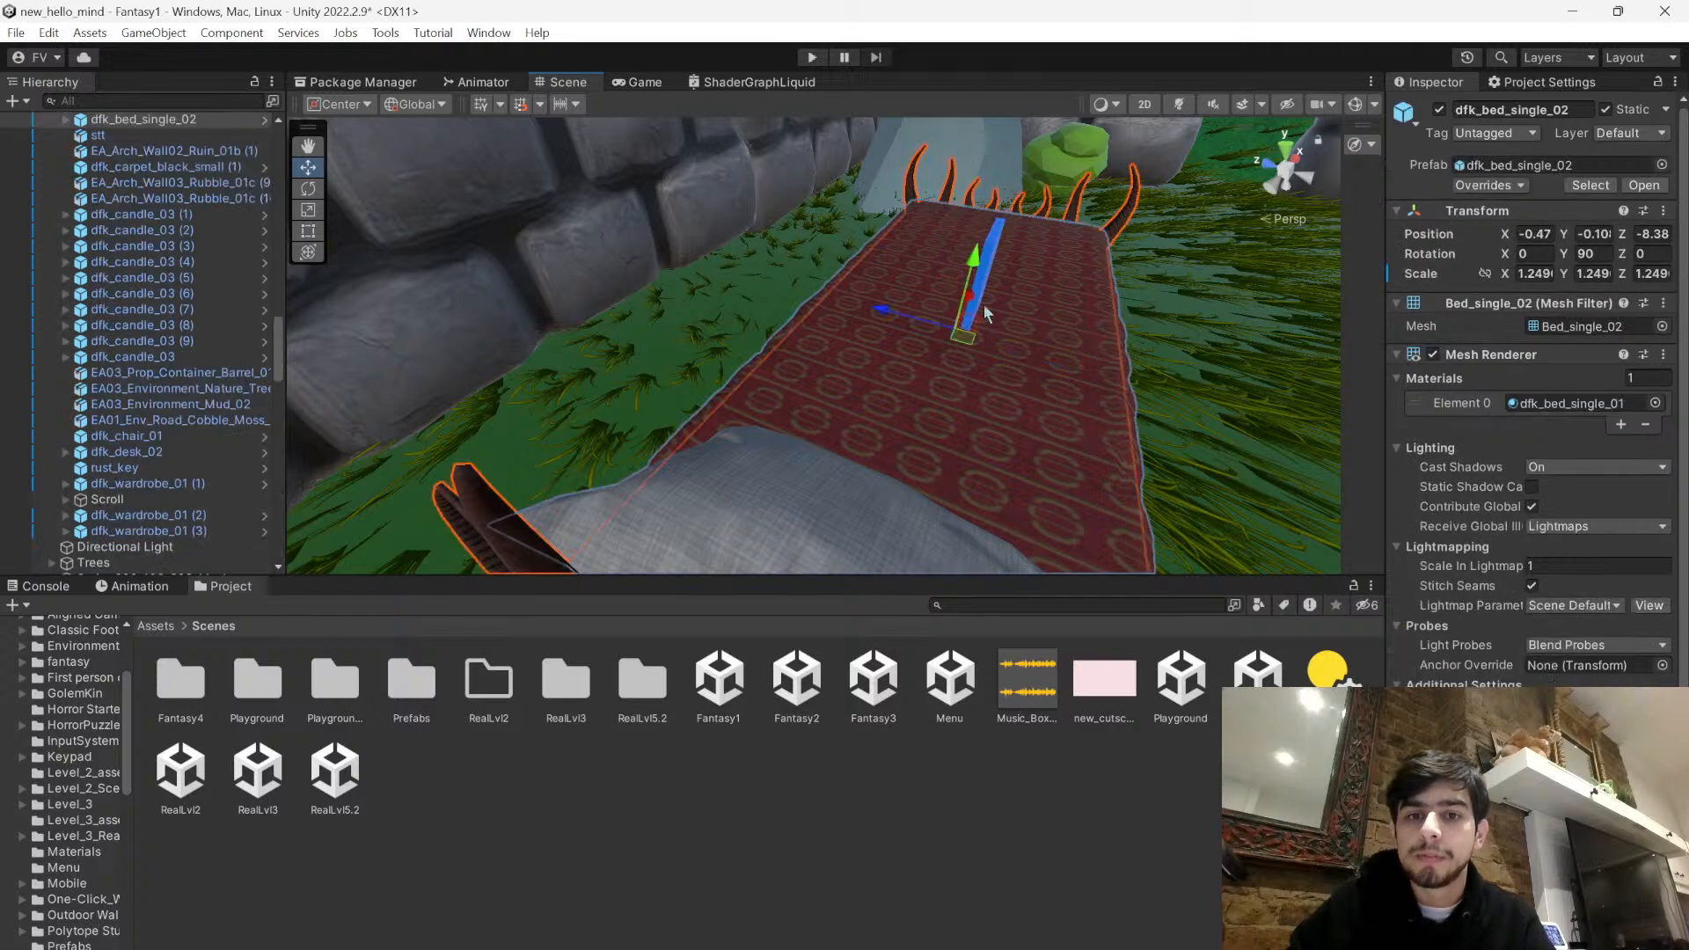
left_click(992, 244)
key("f")
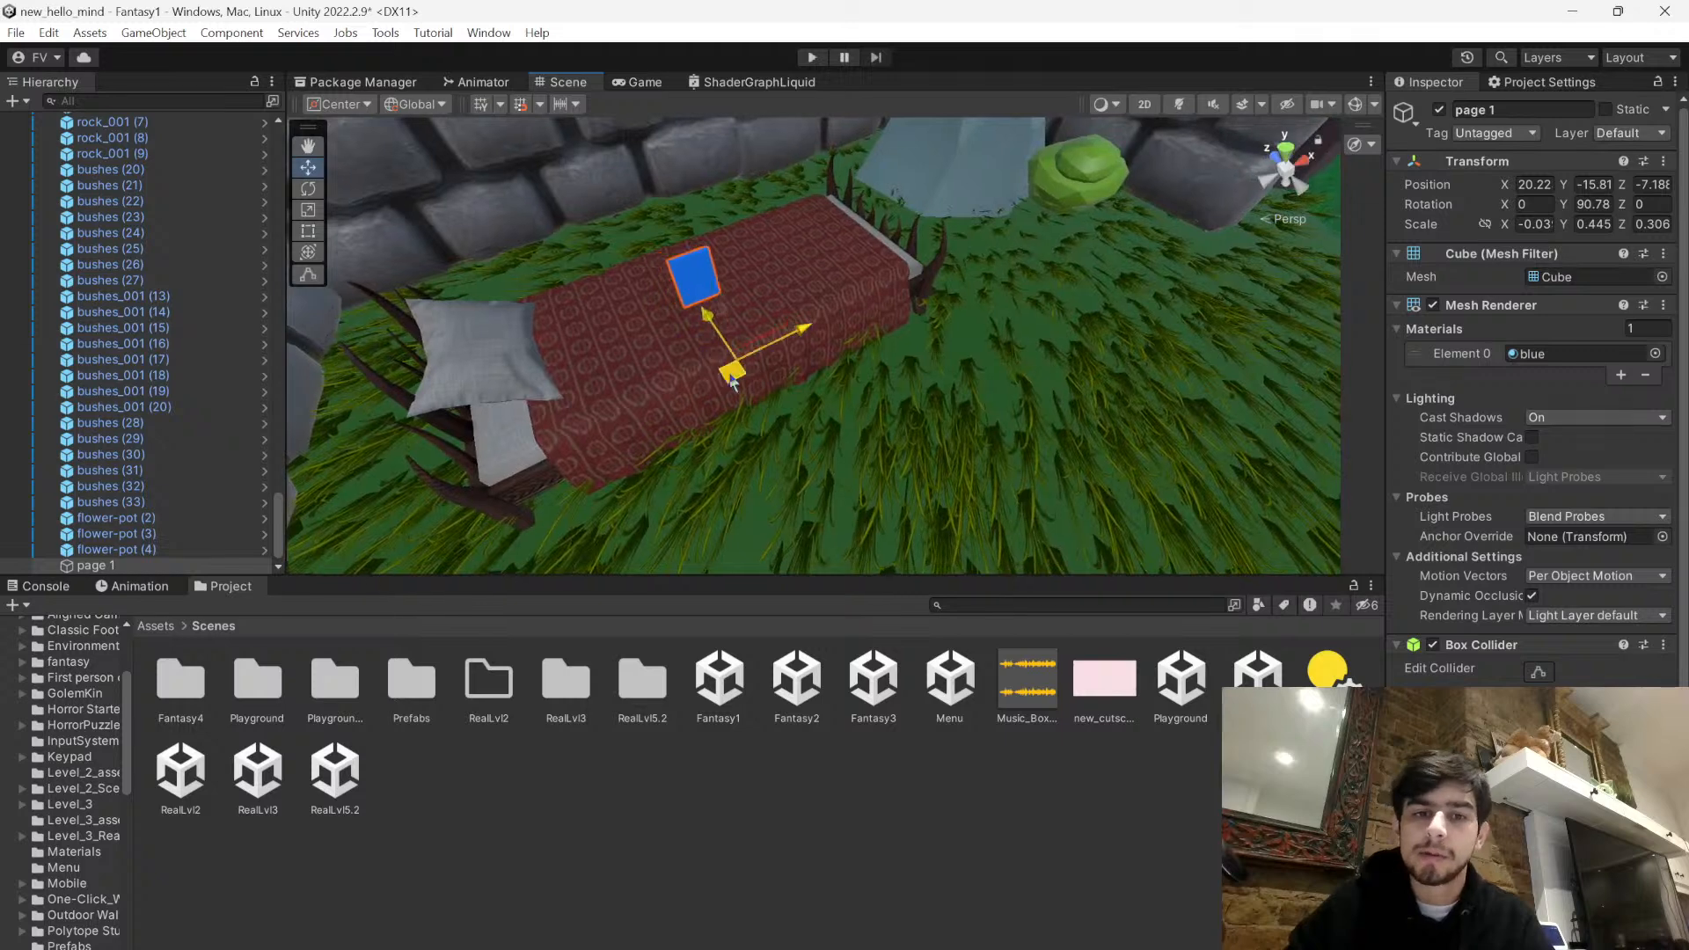
- Turn the blue page to about 114.4 degrees around Y and reposition it near the foot of the bed
left_click(308, 188)
left_click_drag(729, 442, 727, 471)
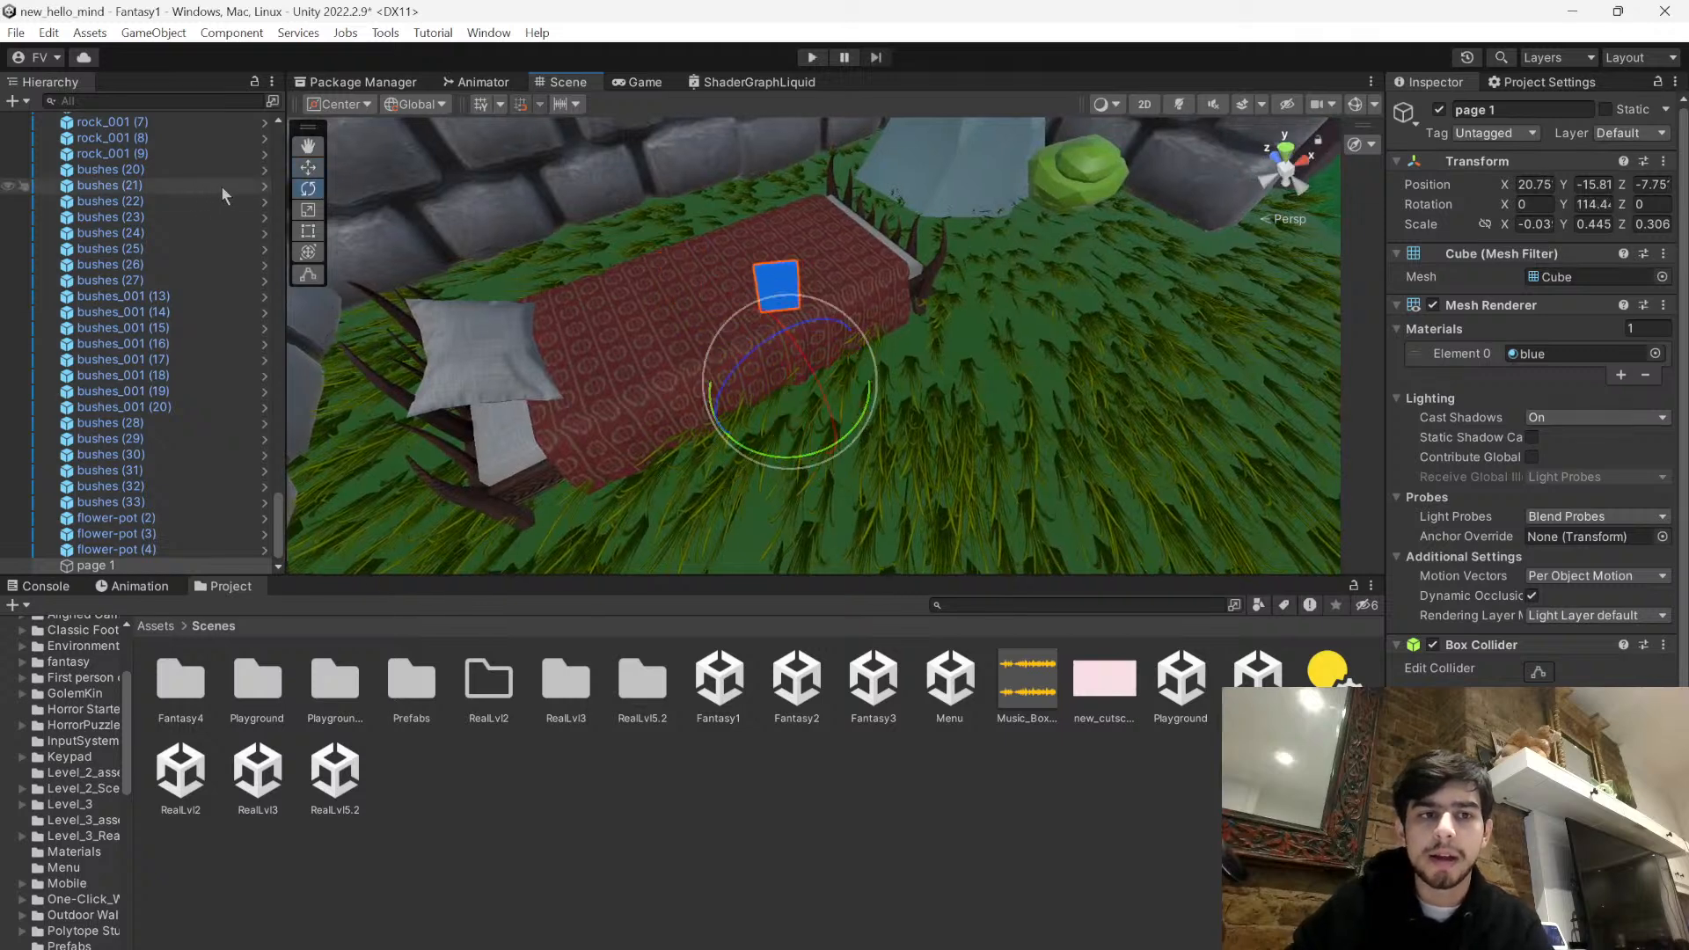
left_click(308, 167)
left_click_drag(791, 397, 787, 392)
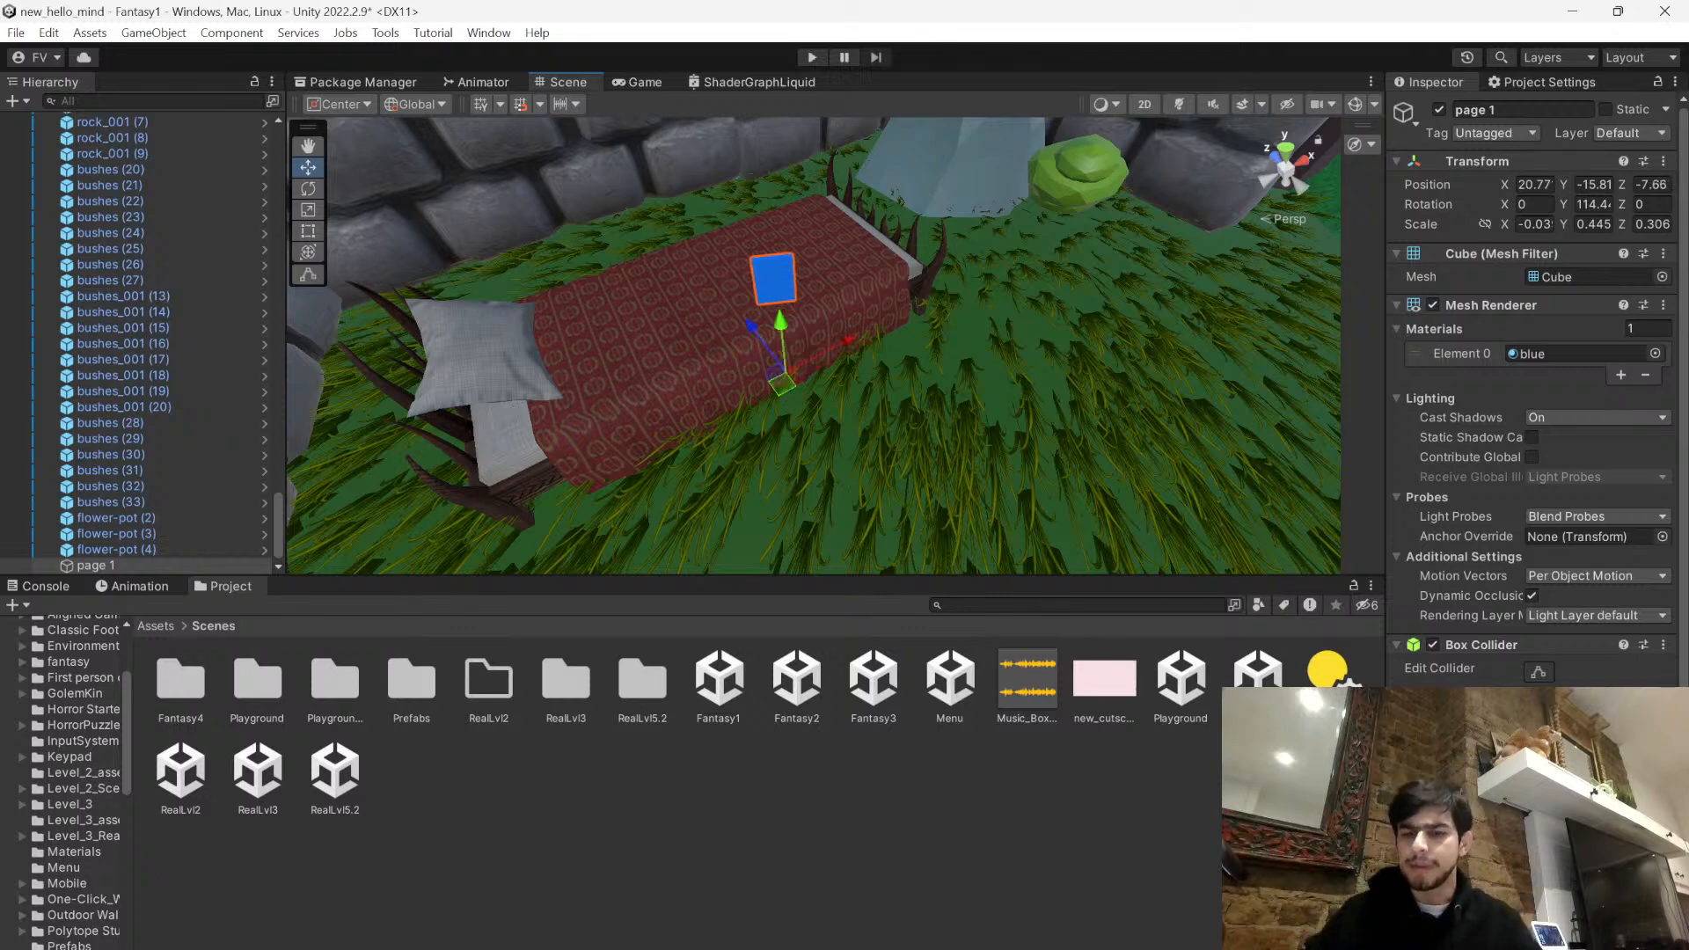
- Switch to OBS, check the live stream's viewer statistics, and return to Unity
key("alt+Tab")
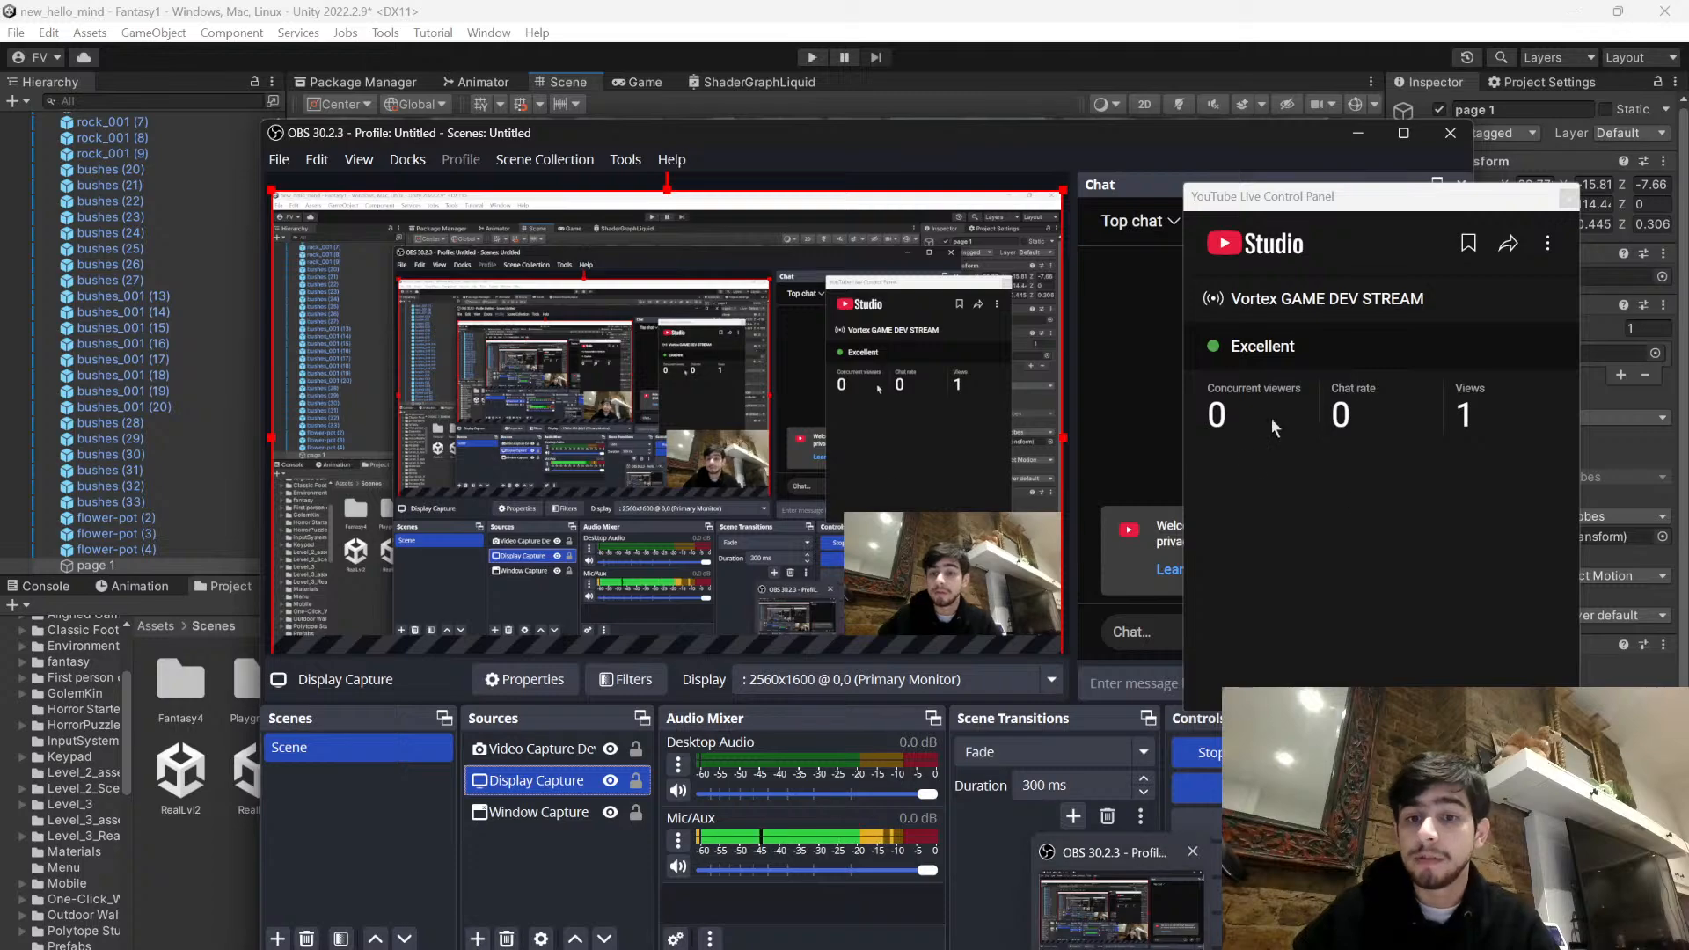
left_click_drag(1191, 141, 1123, 139)
left_click_drag(1250, 202, 1315, 222)
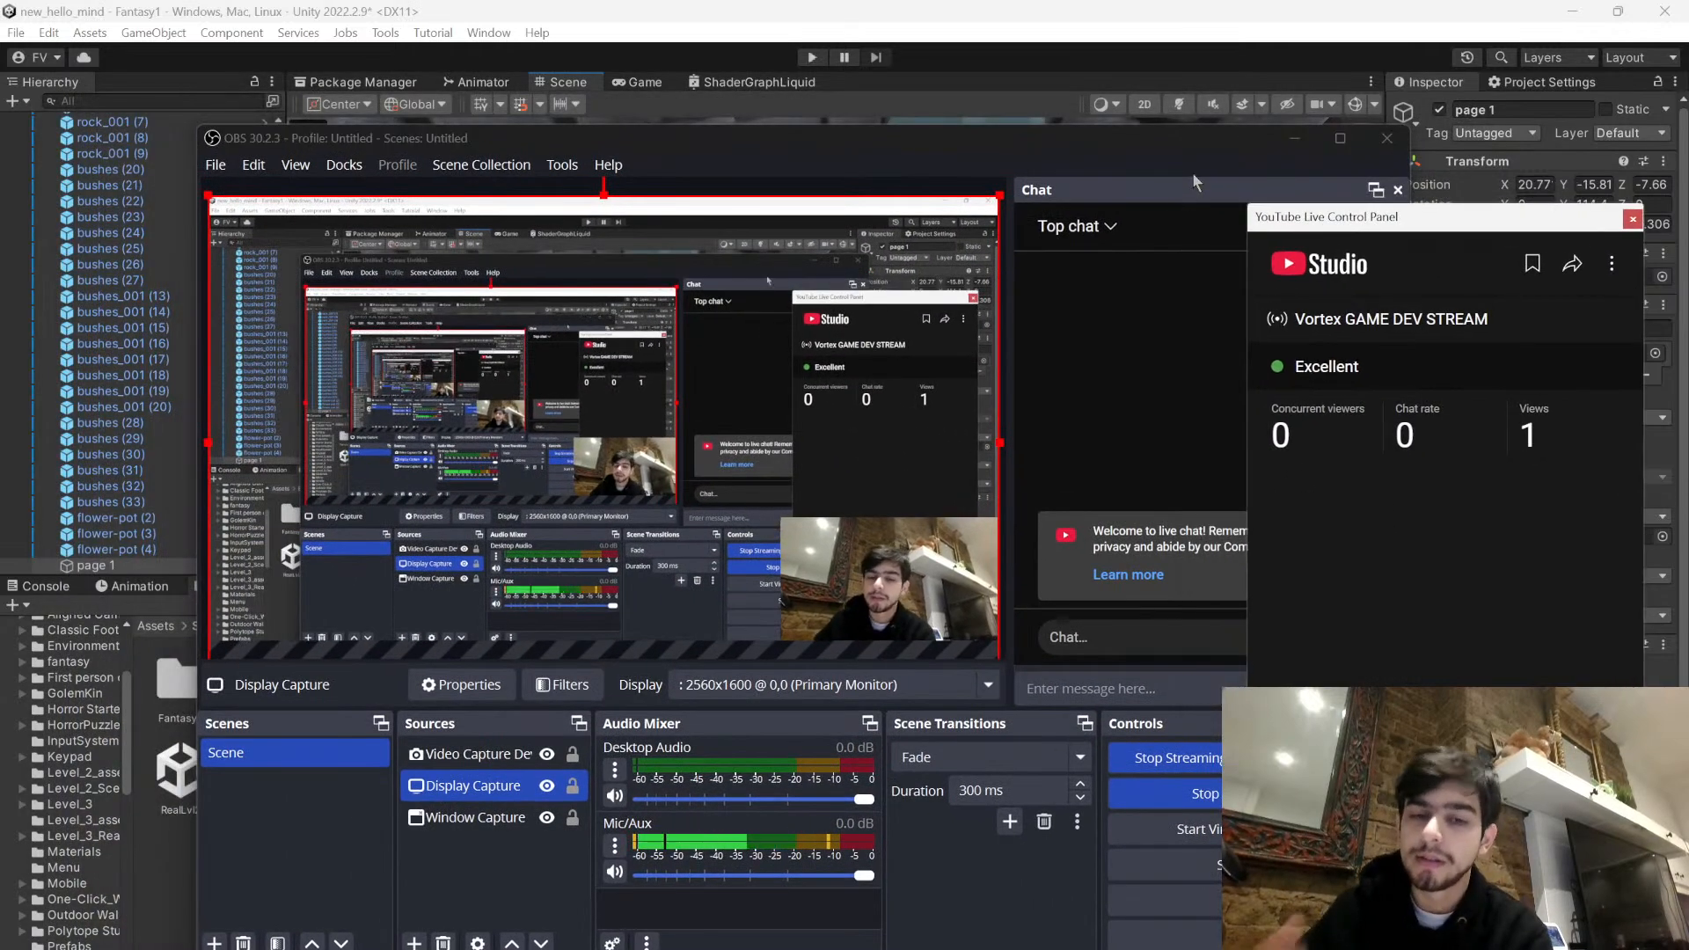
left_click_drag(1038, 130, 1271, 163)
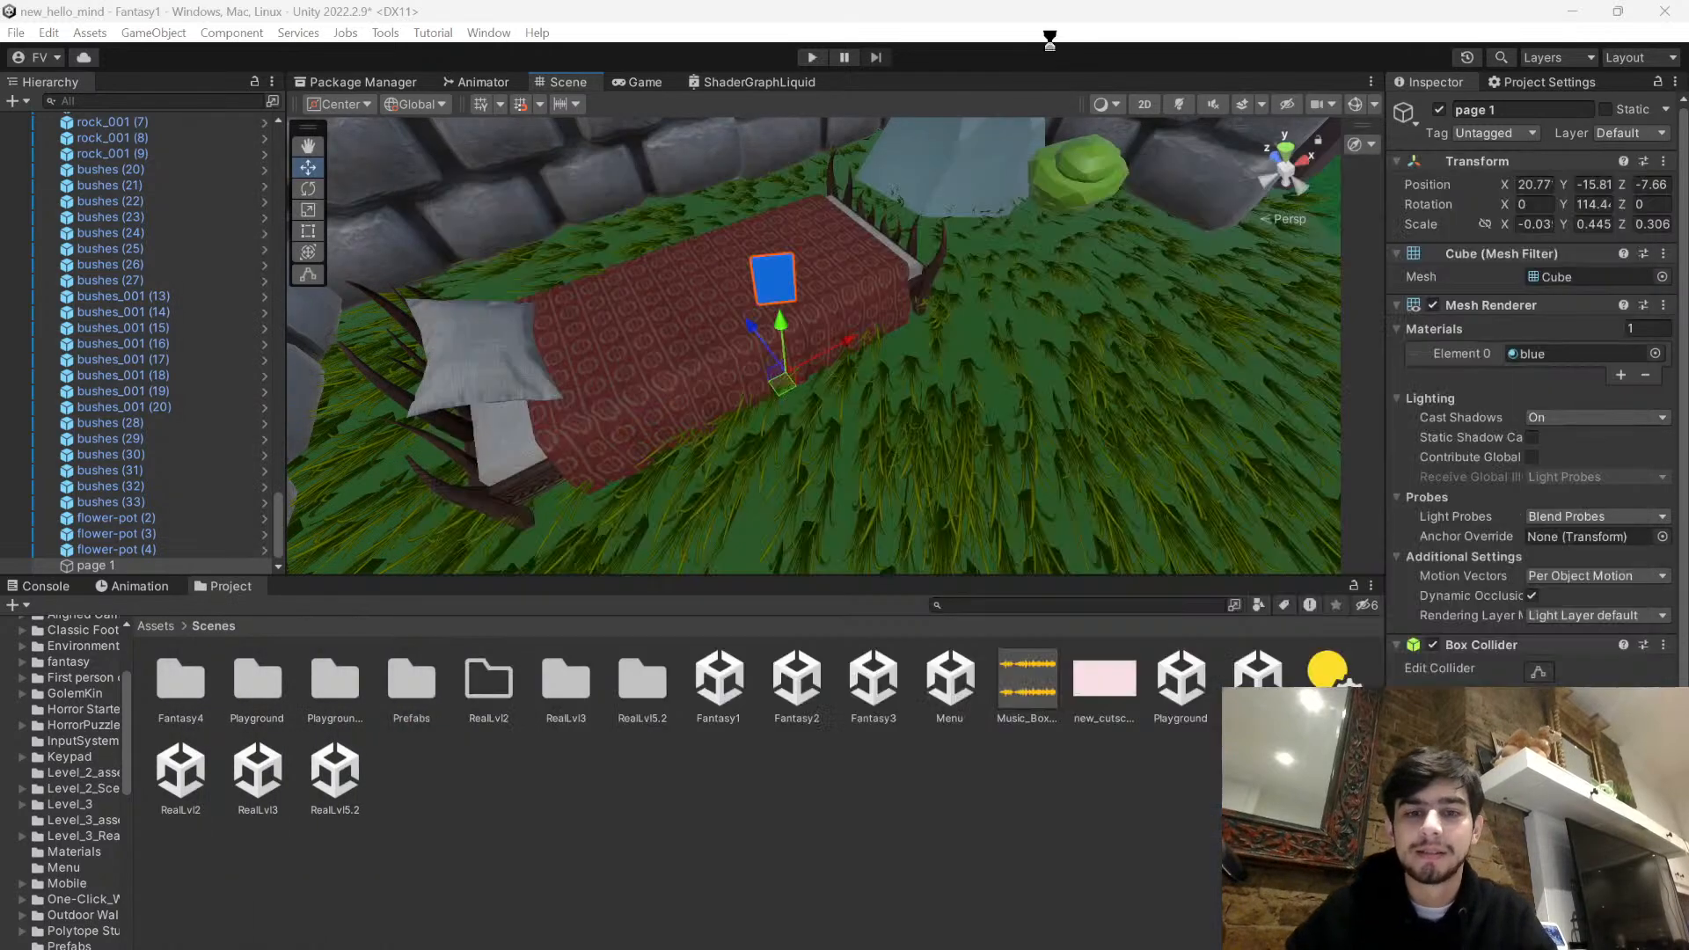
left_click(1047, 44)
- Nudge the blue page on the bed, check its placement from farther away, and deselect it
left_click_drag(782, 385, 771, 383)
right_click_drag(776, 381, 678, 277)
key("s")
key("w")
key("s")
left_click(975, 825)
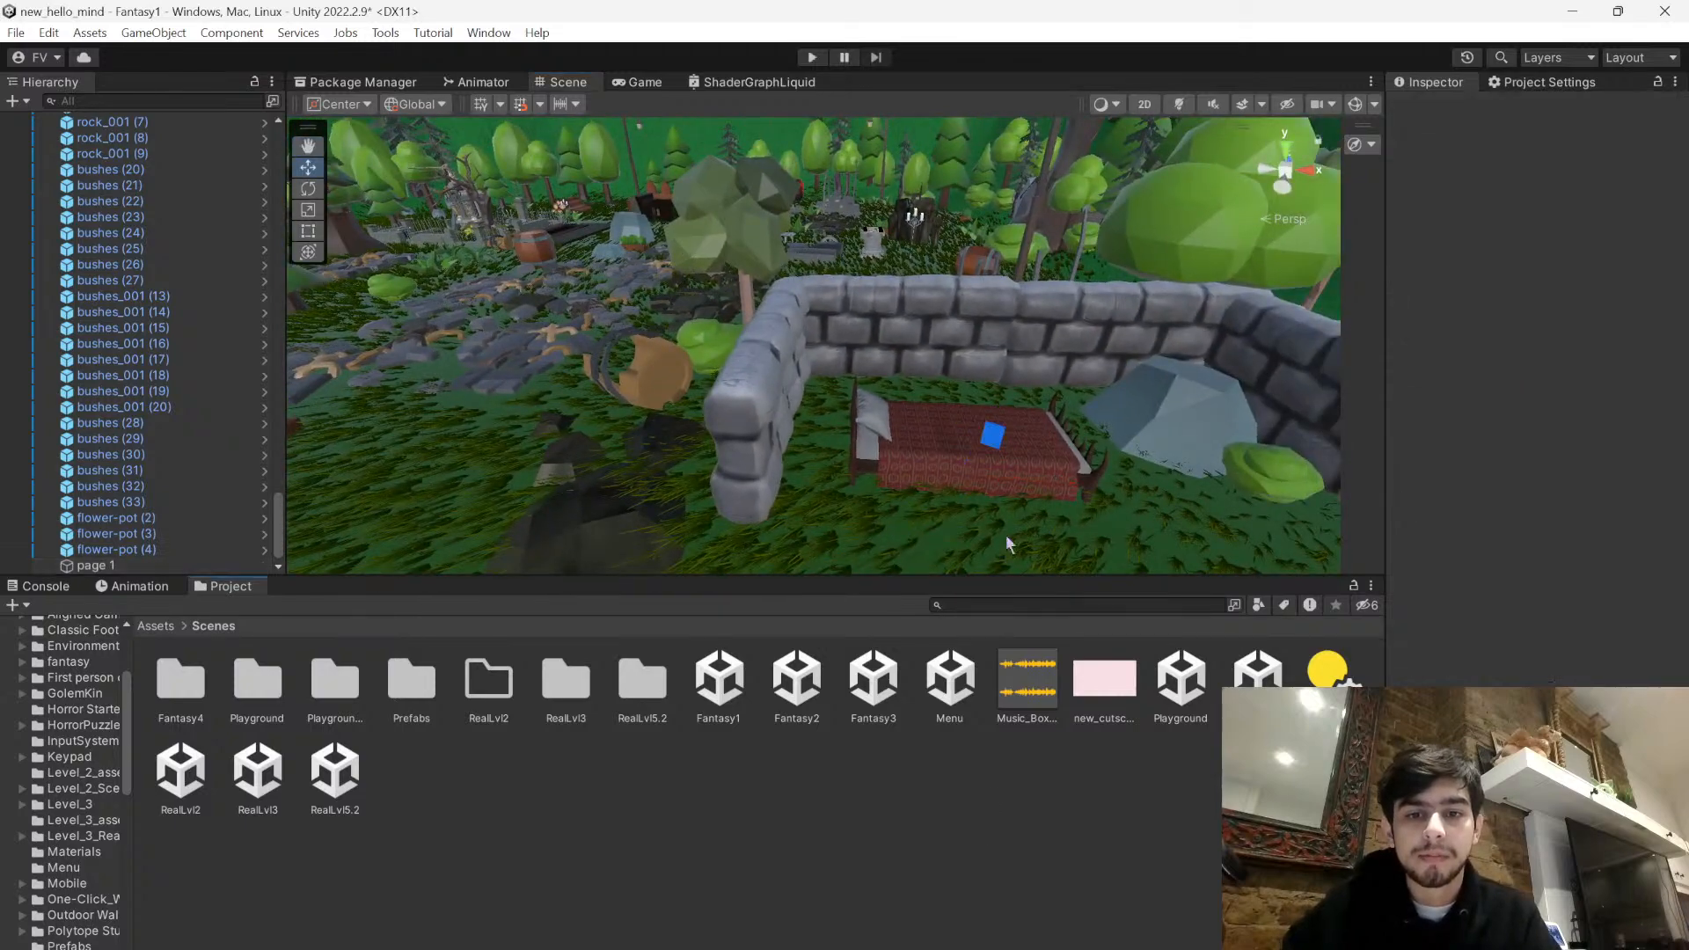
- Play-test Fantasy1 by walking through the forest, stop the game, and look over the walled bed area in the Scene view
left_click(810, 58)
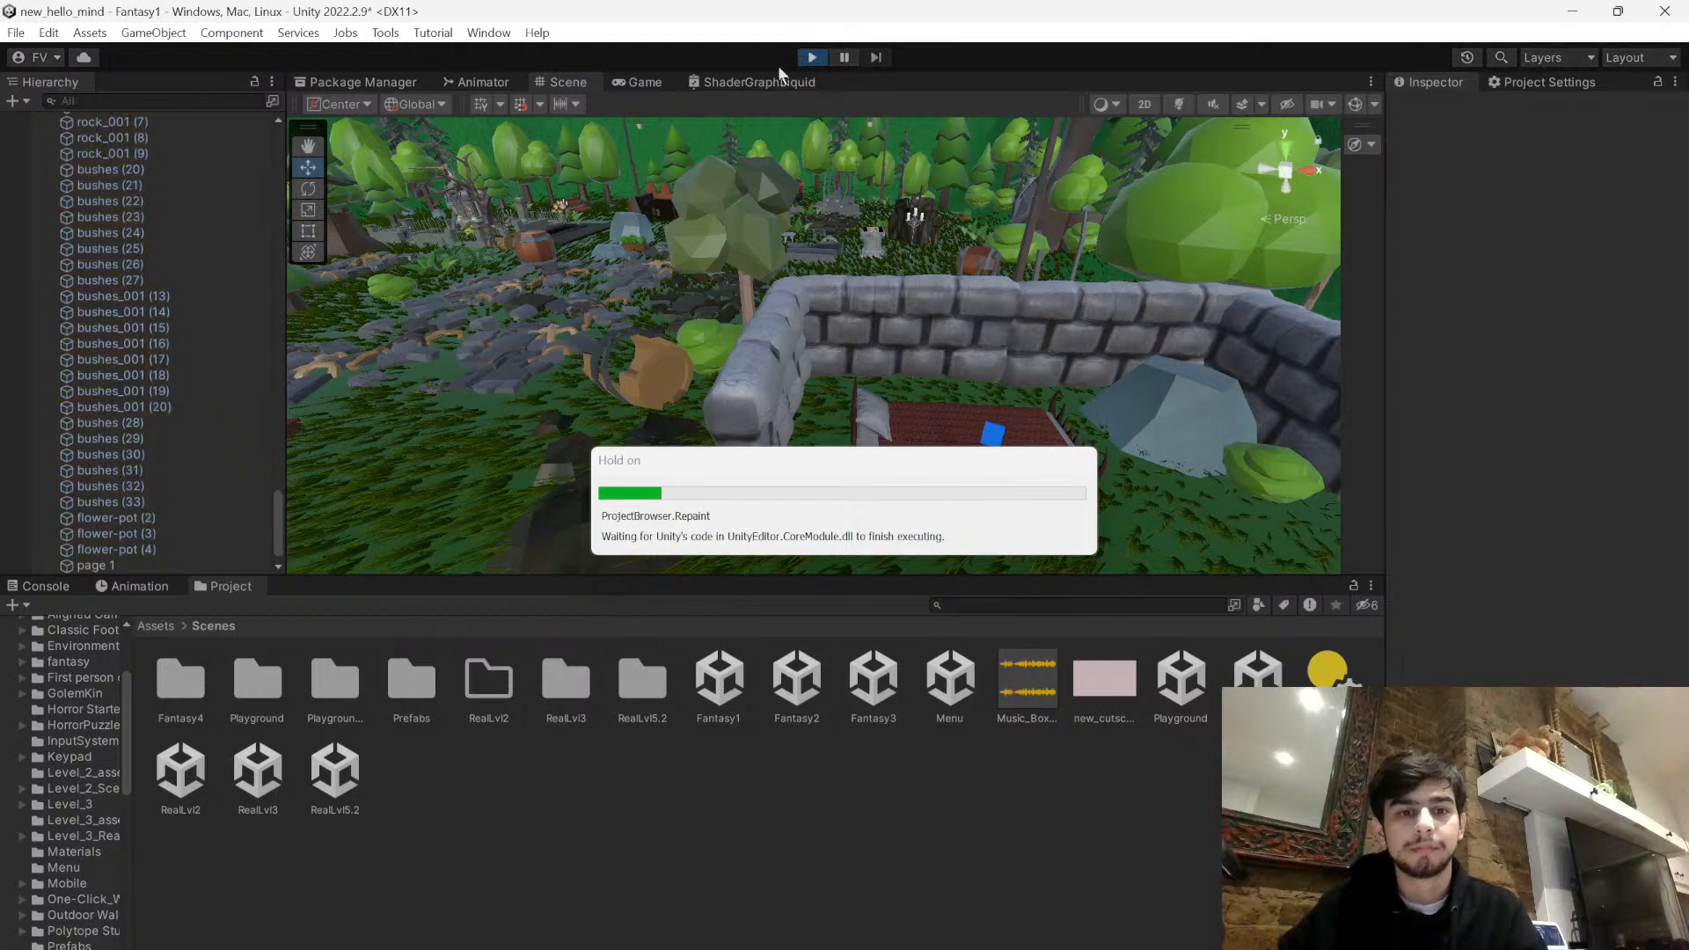
left_click(649, 85)
key("w")
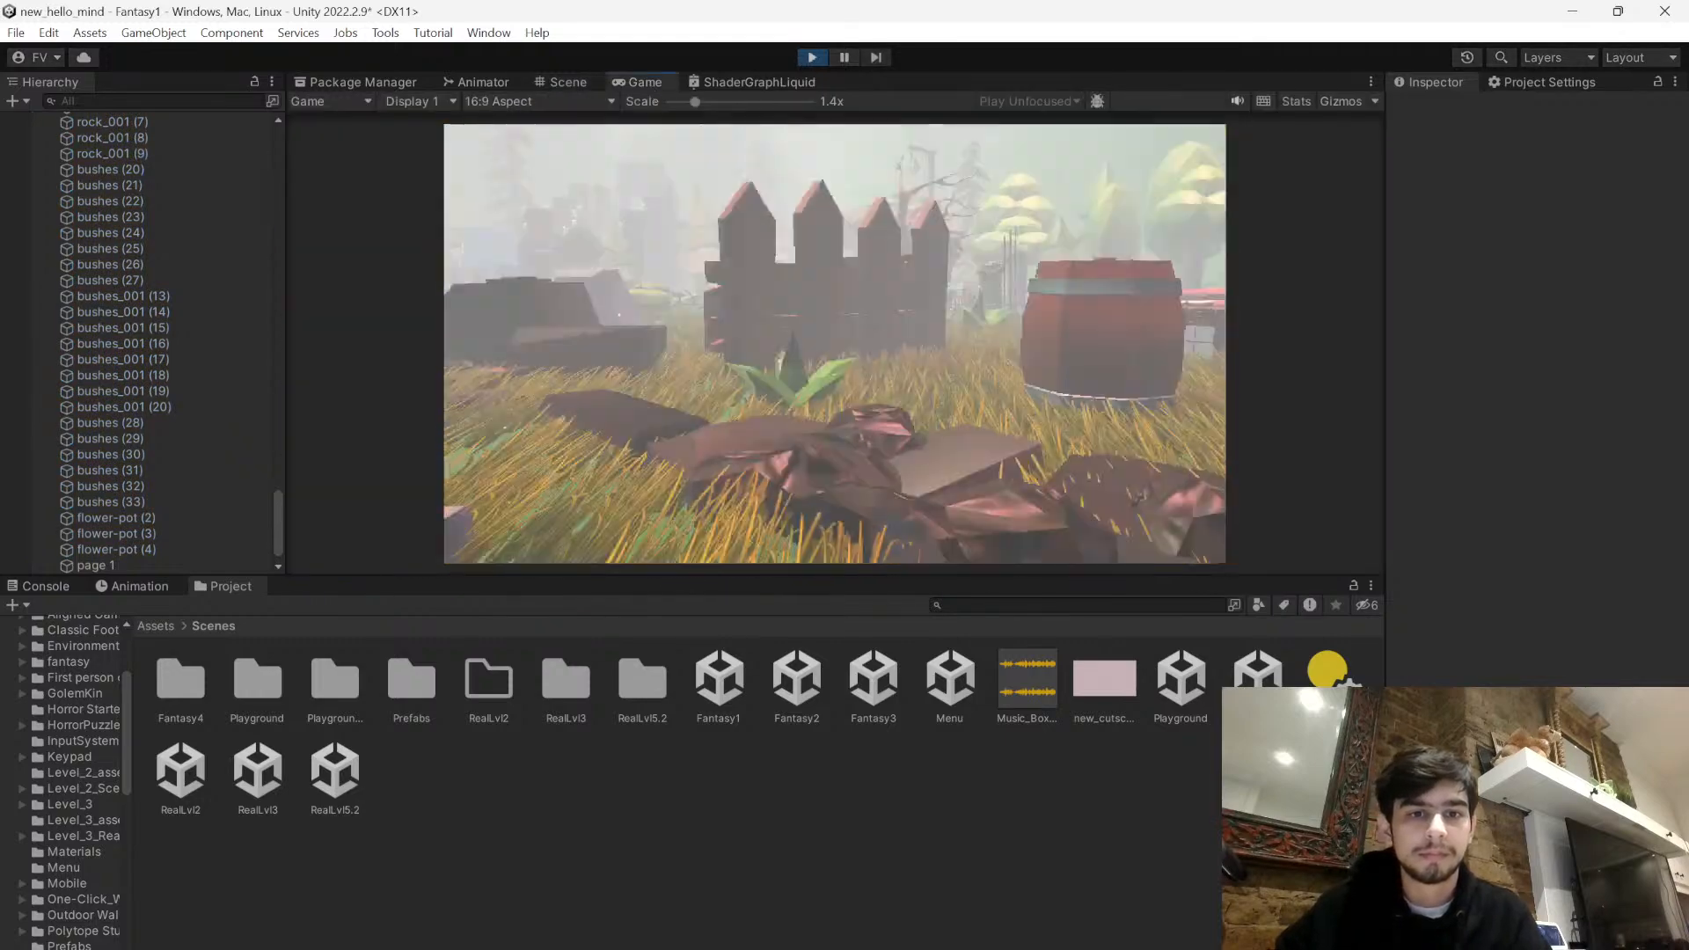
key("w")
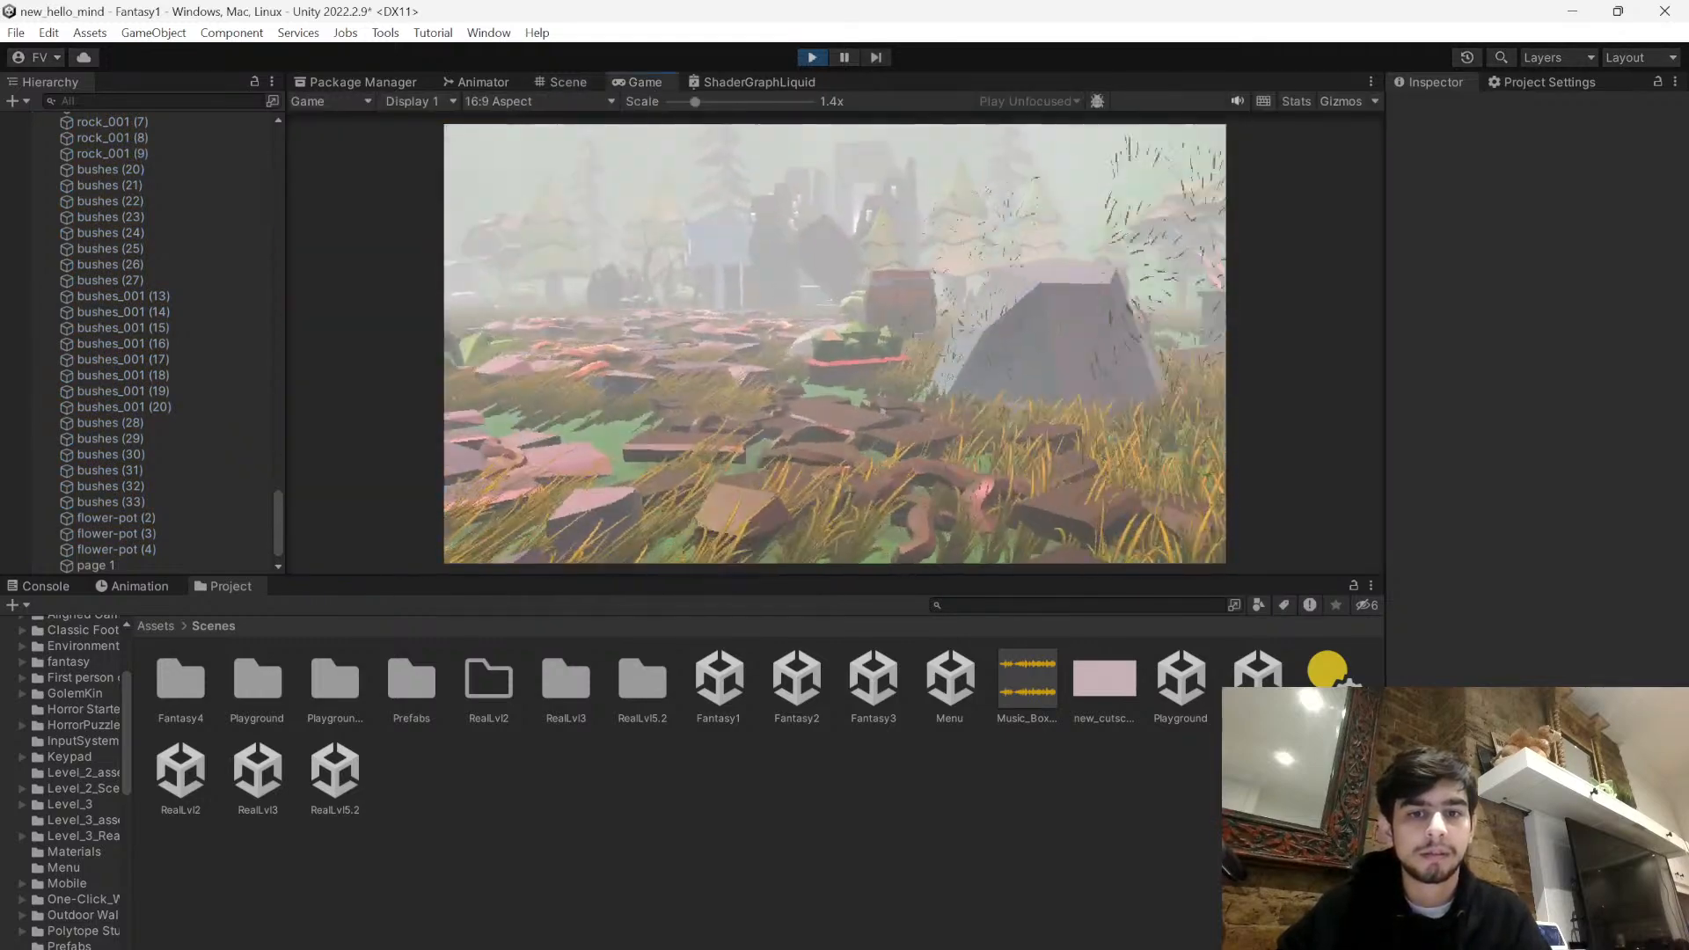
key("w")
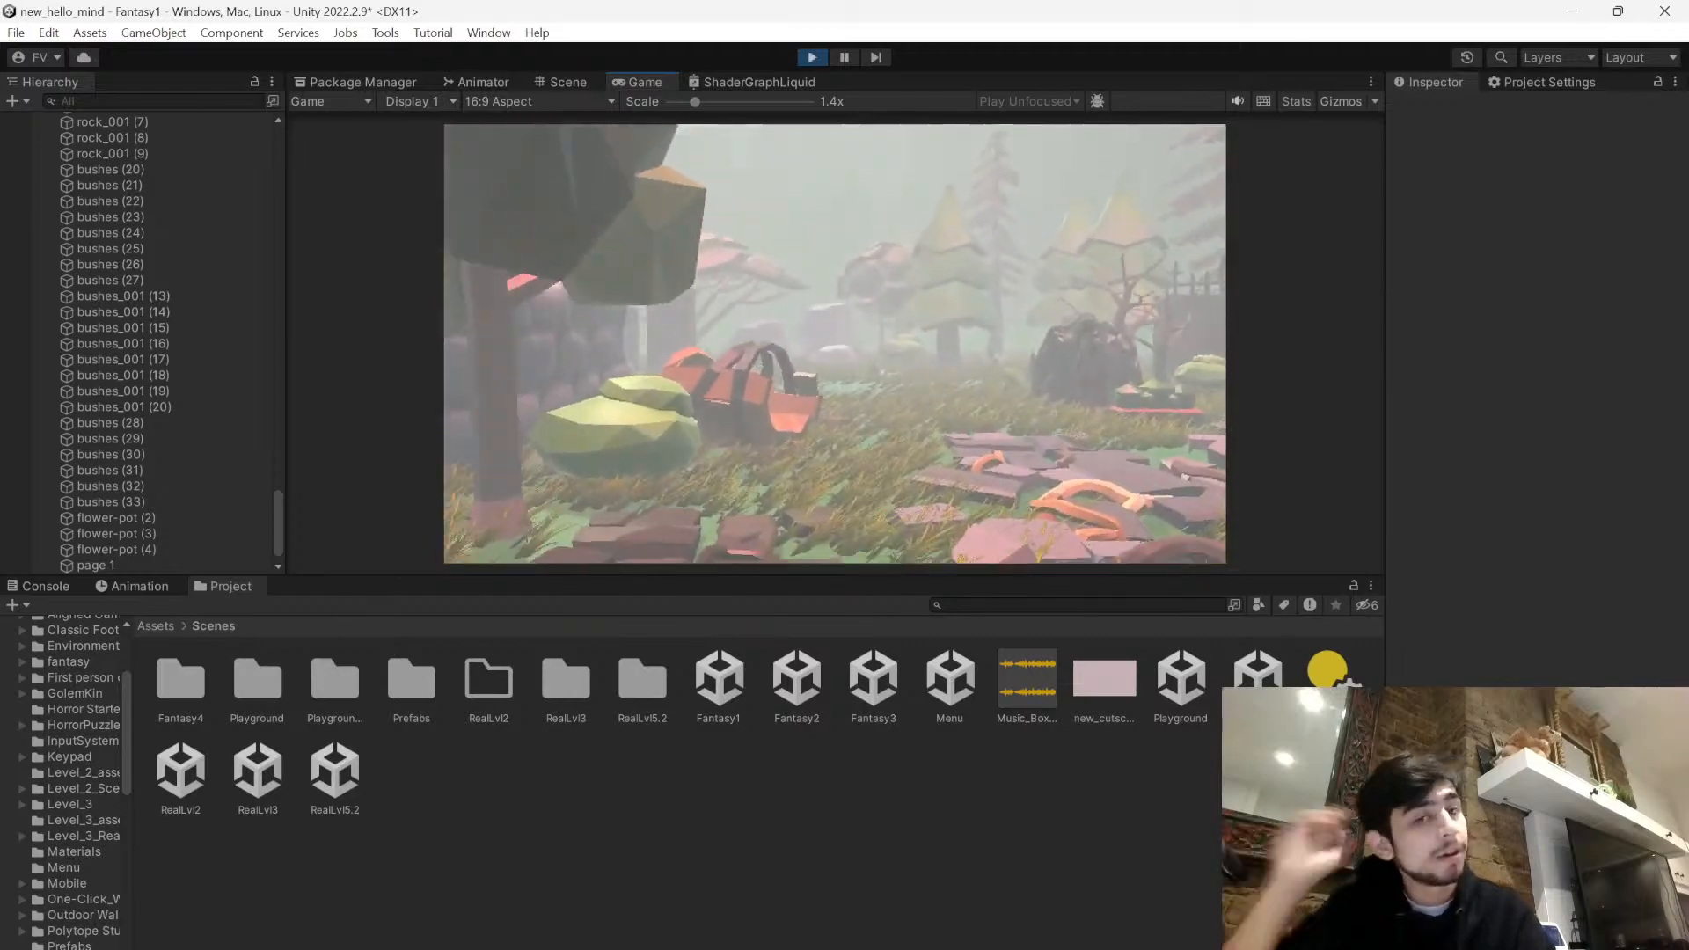
key("w")
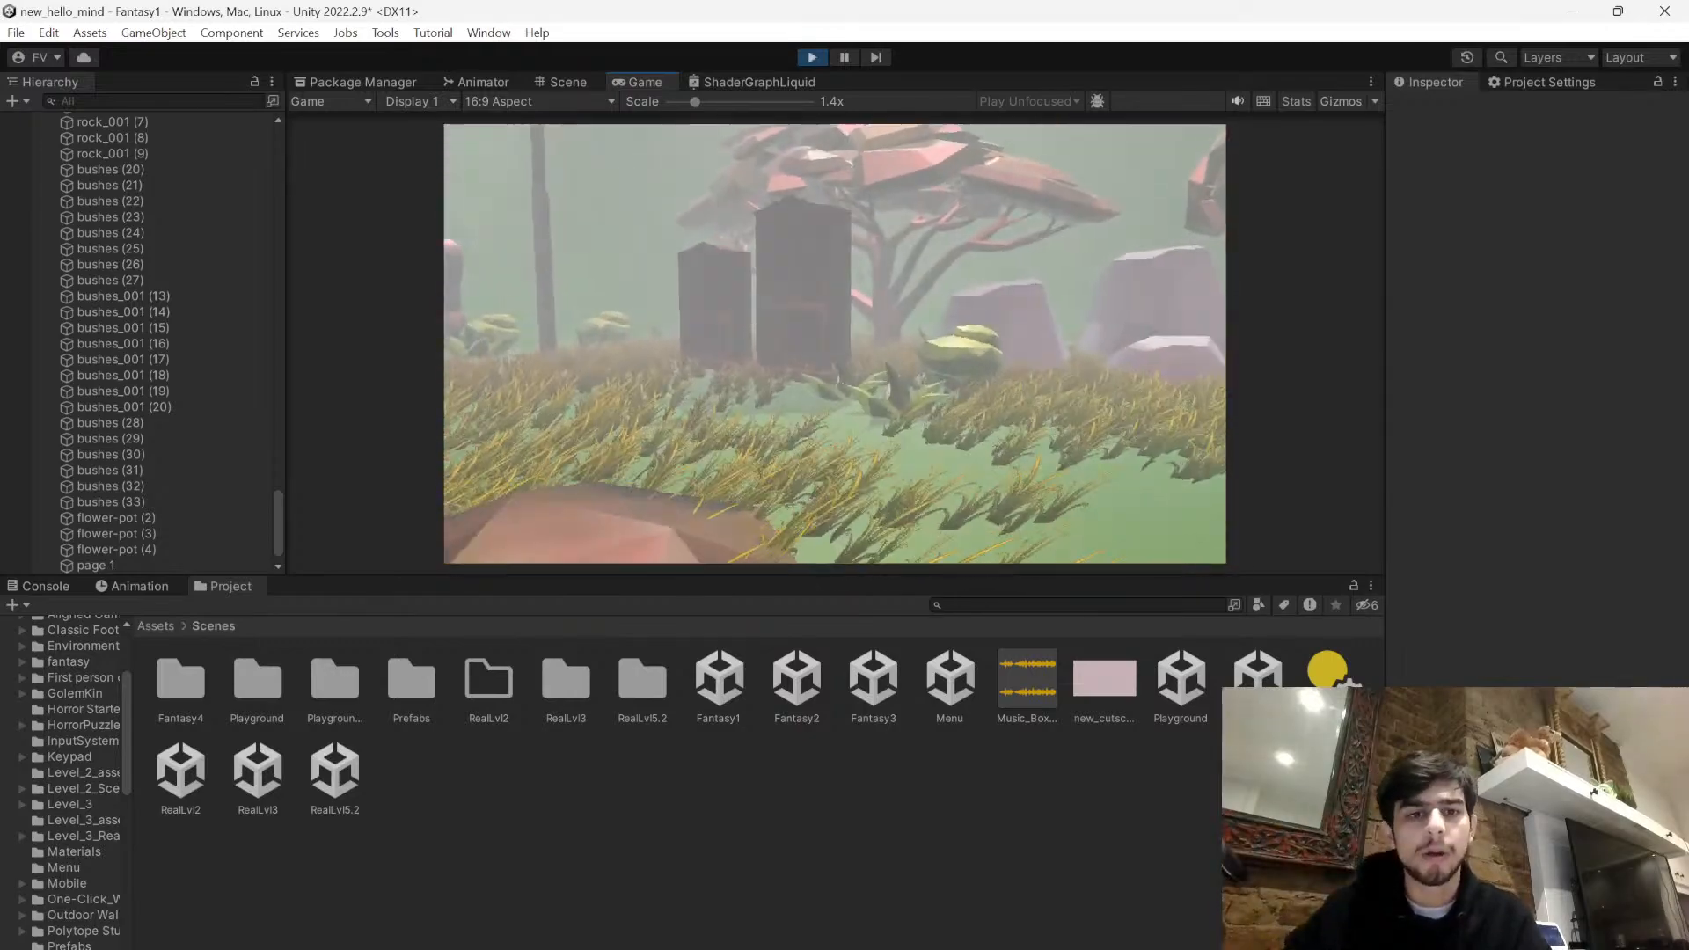
key("w")
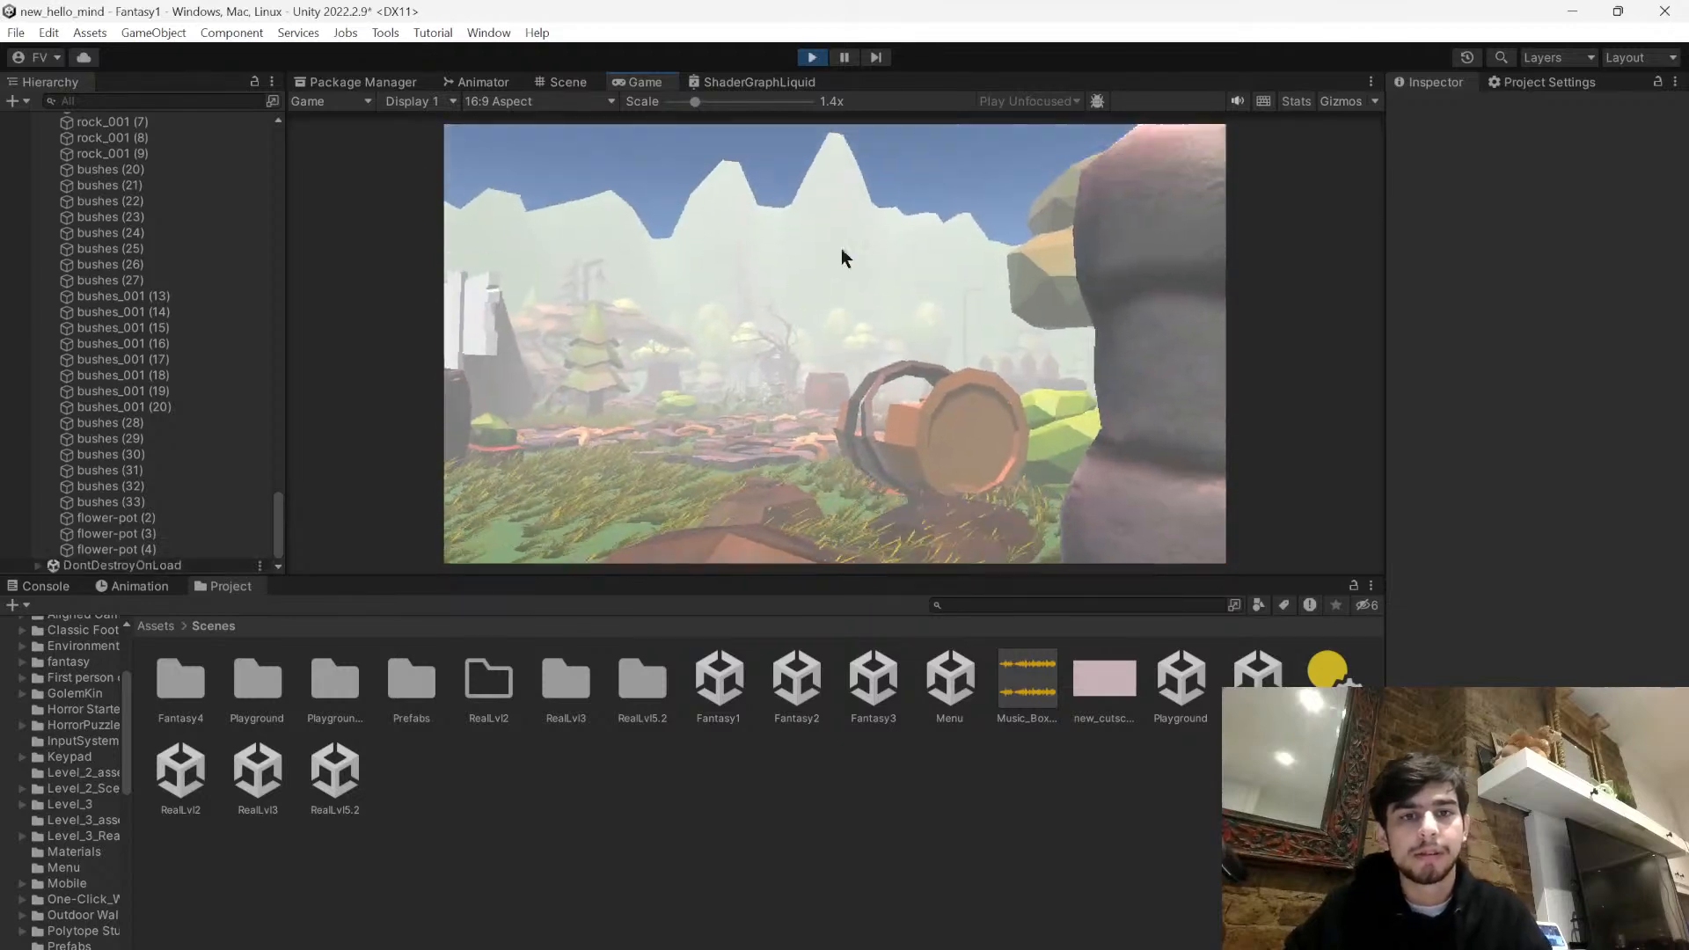
left_click(813, 58)
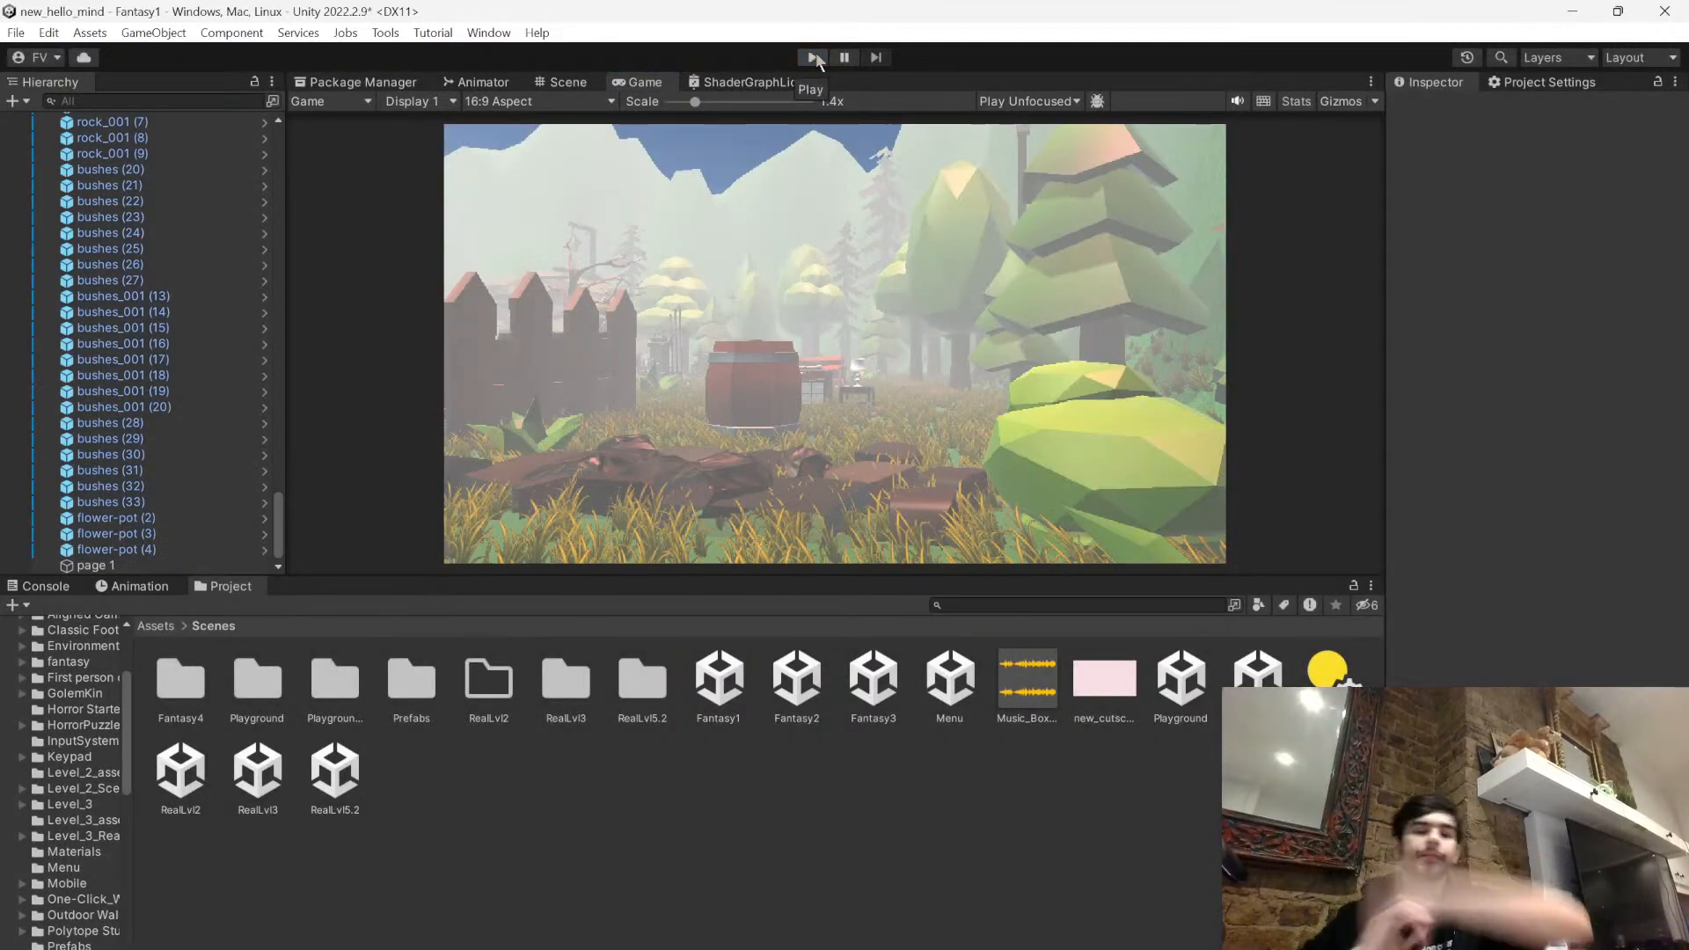
left_click(590, 83)
right_click_drag(867, 286, 1188, 370)
key("s")
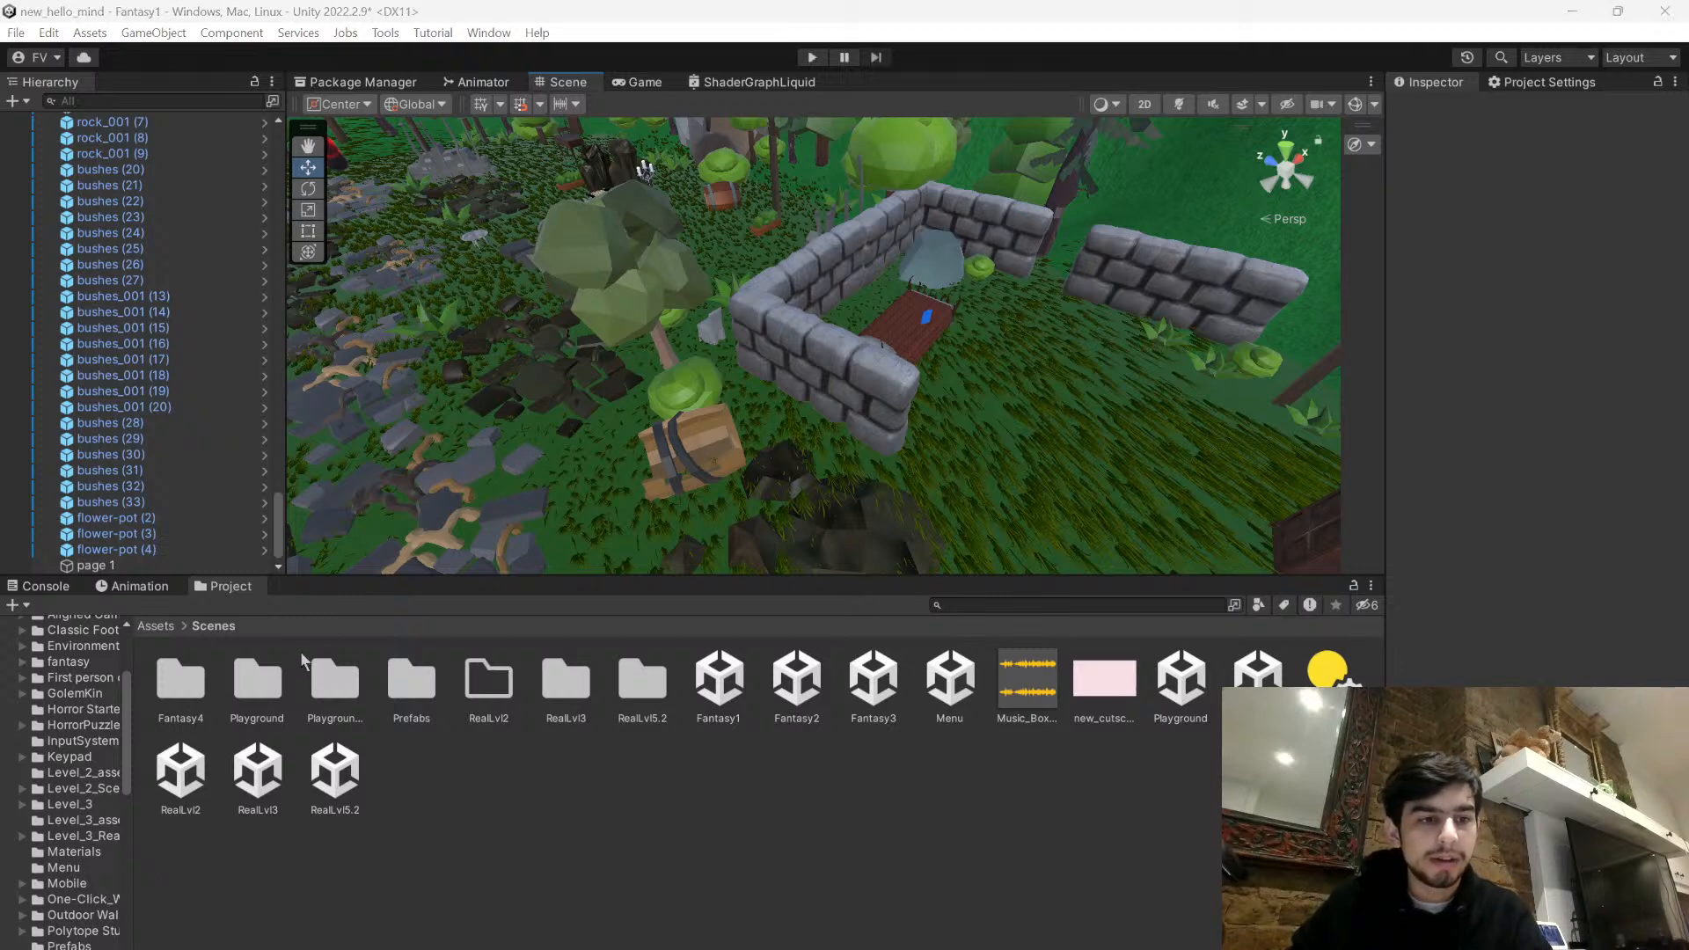
- Launch Paint with a blank canvas and restore its window to a smaller size
key("super")
type("paint")
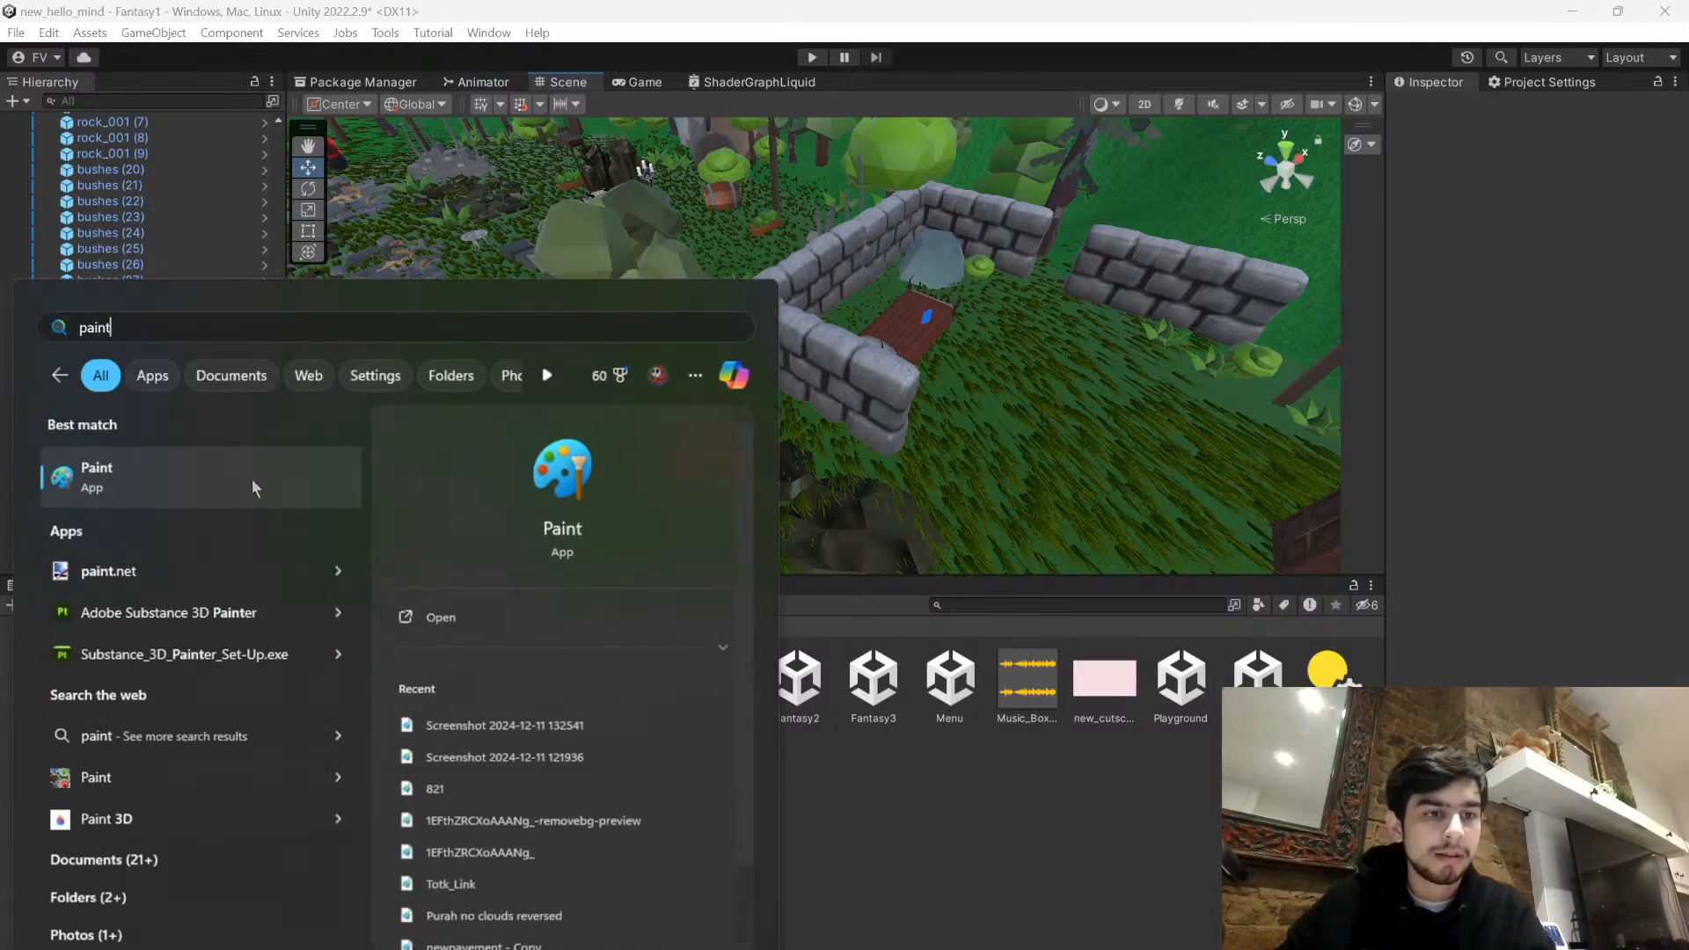
left_click(174, 465)
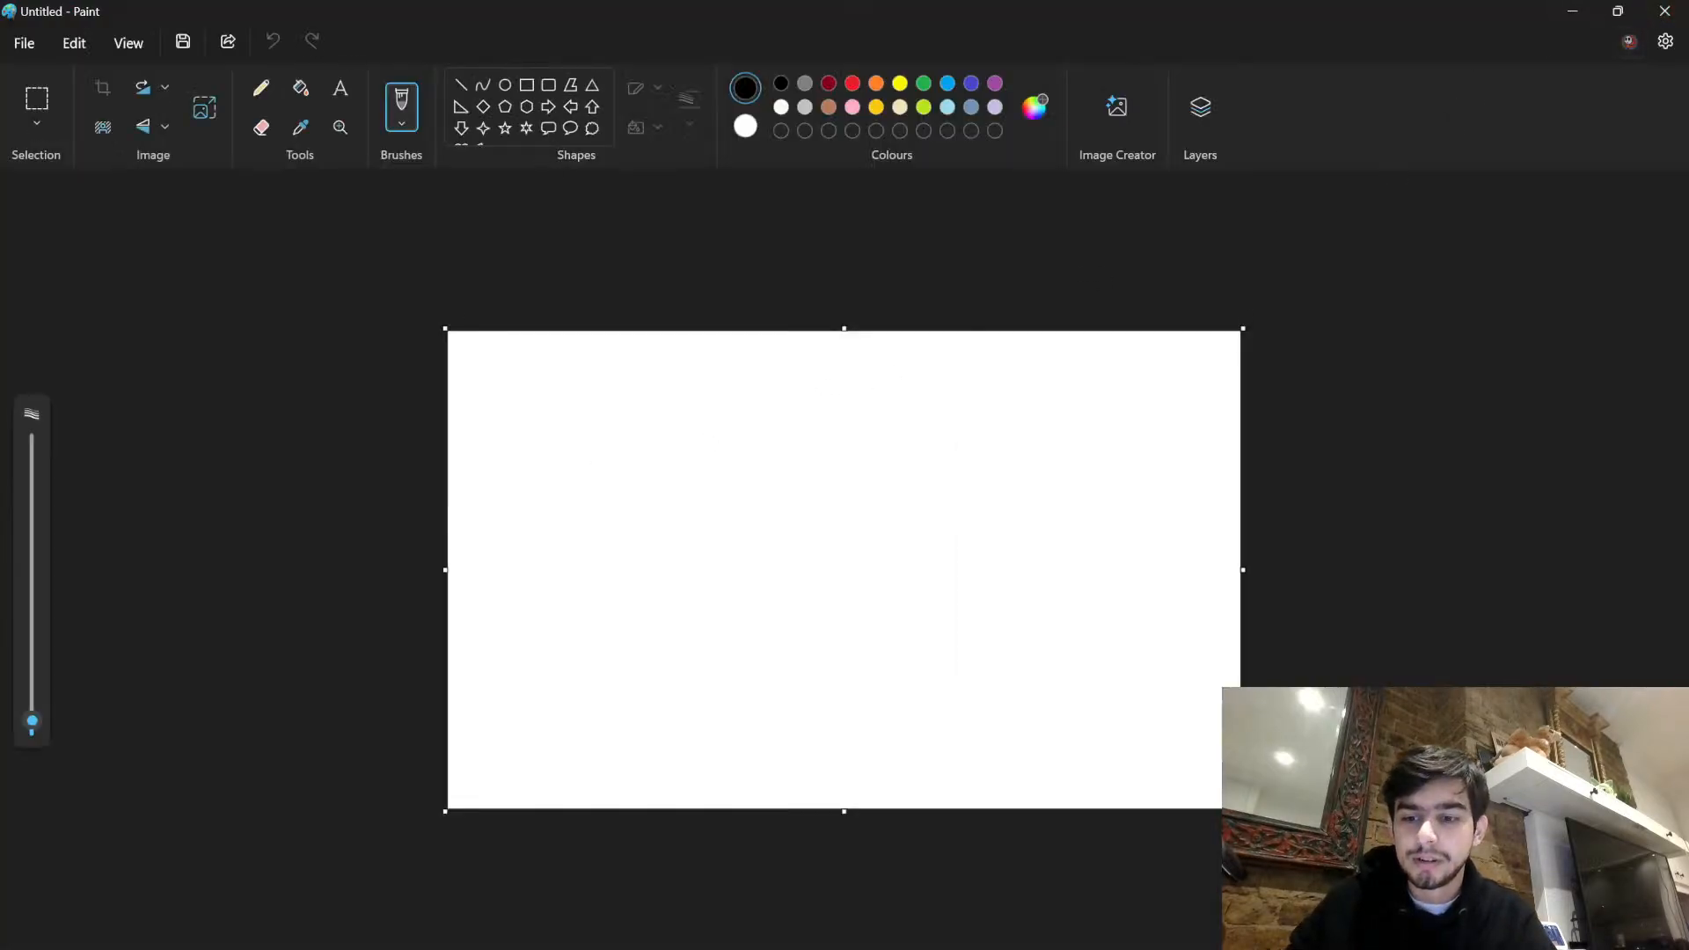
double_click(1346, 53)
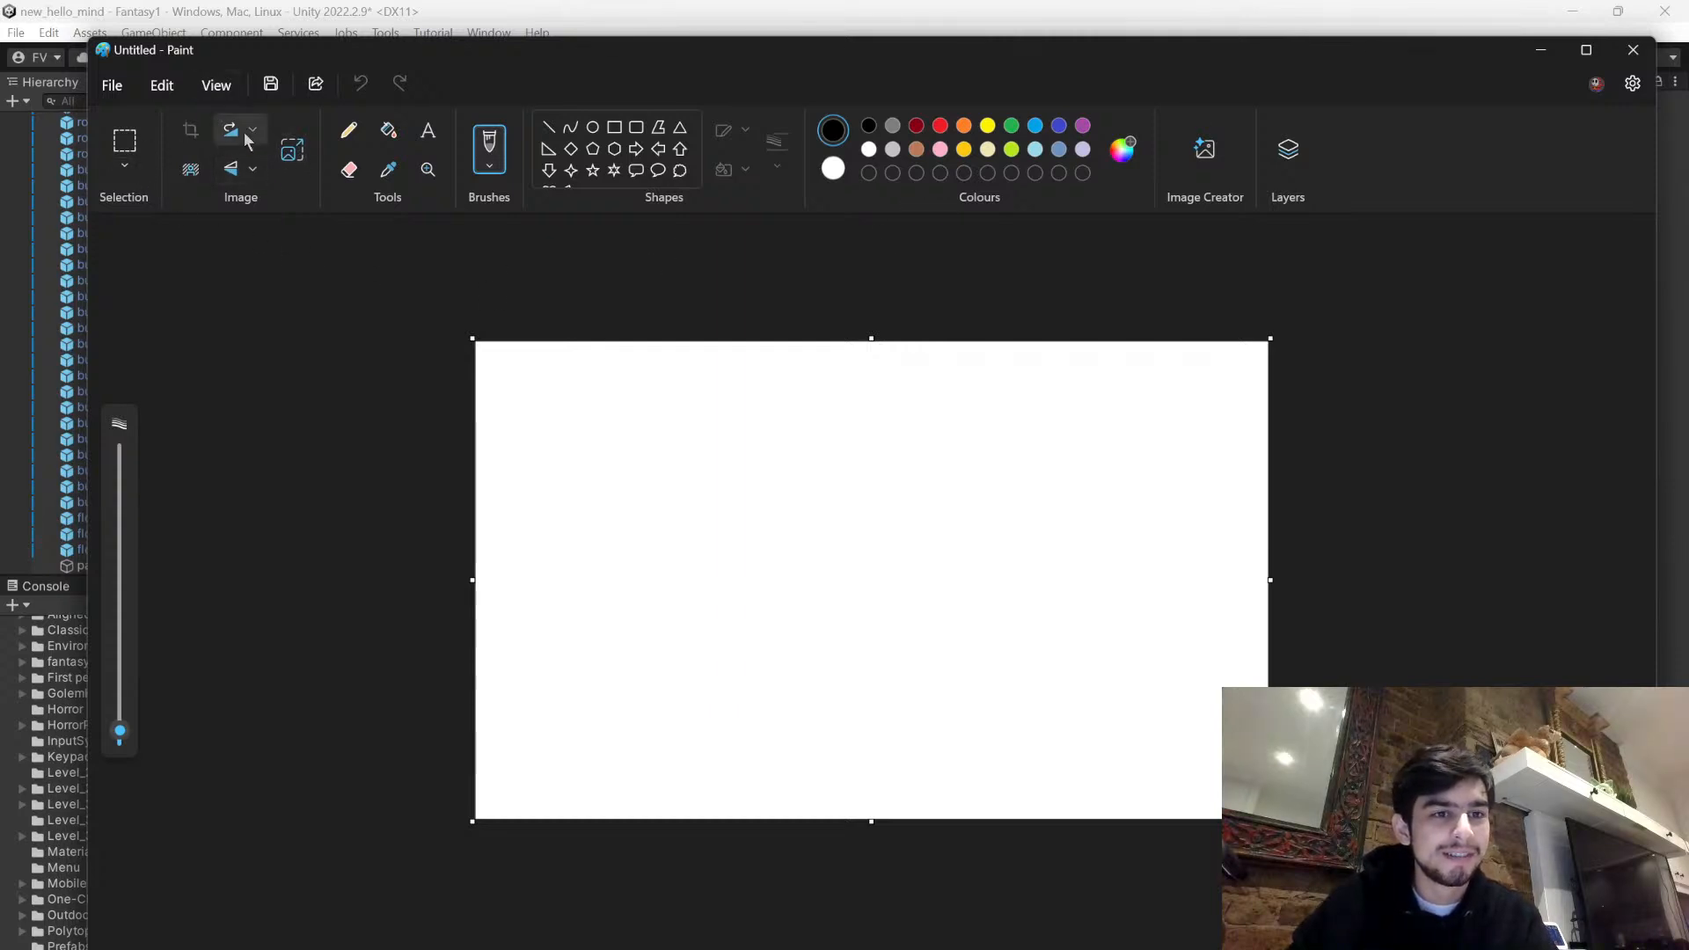
- Rotate the blank Paint canvas to portrait orientation
left_click(112, 86)
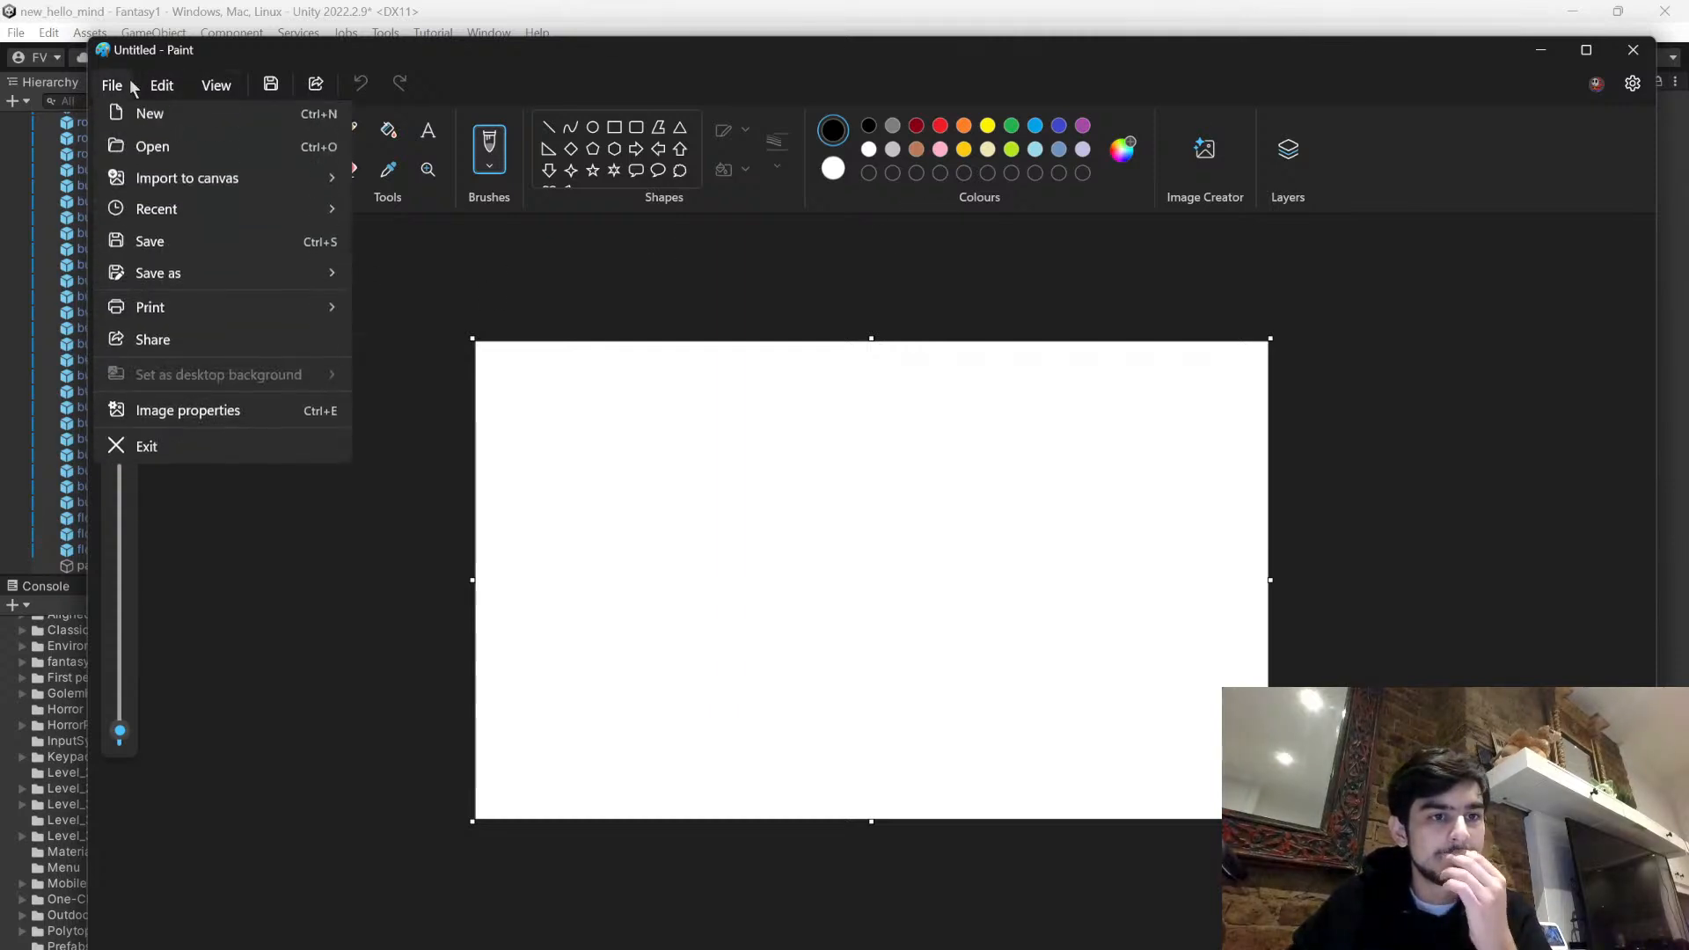
left_click(270, 602)
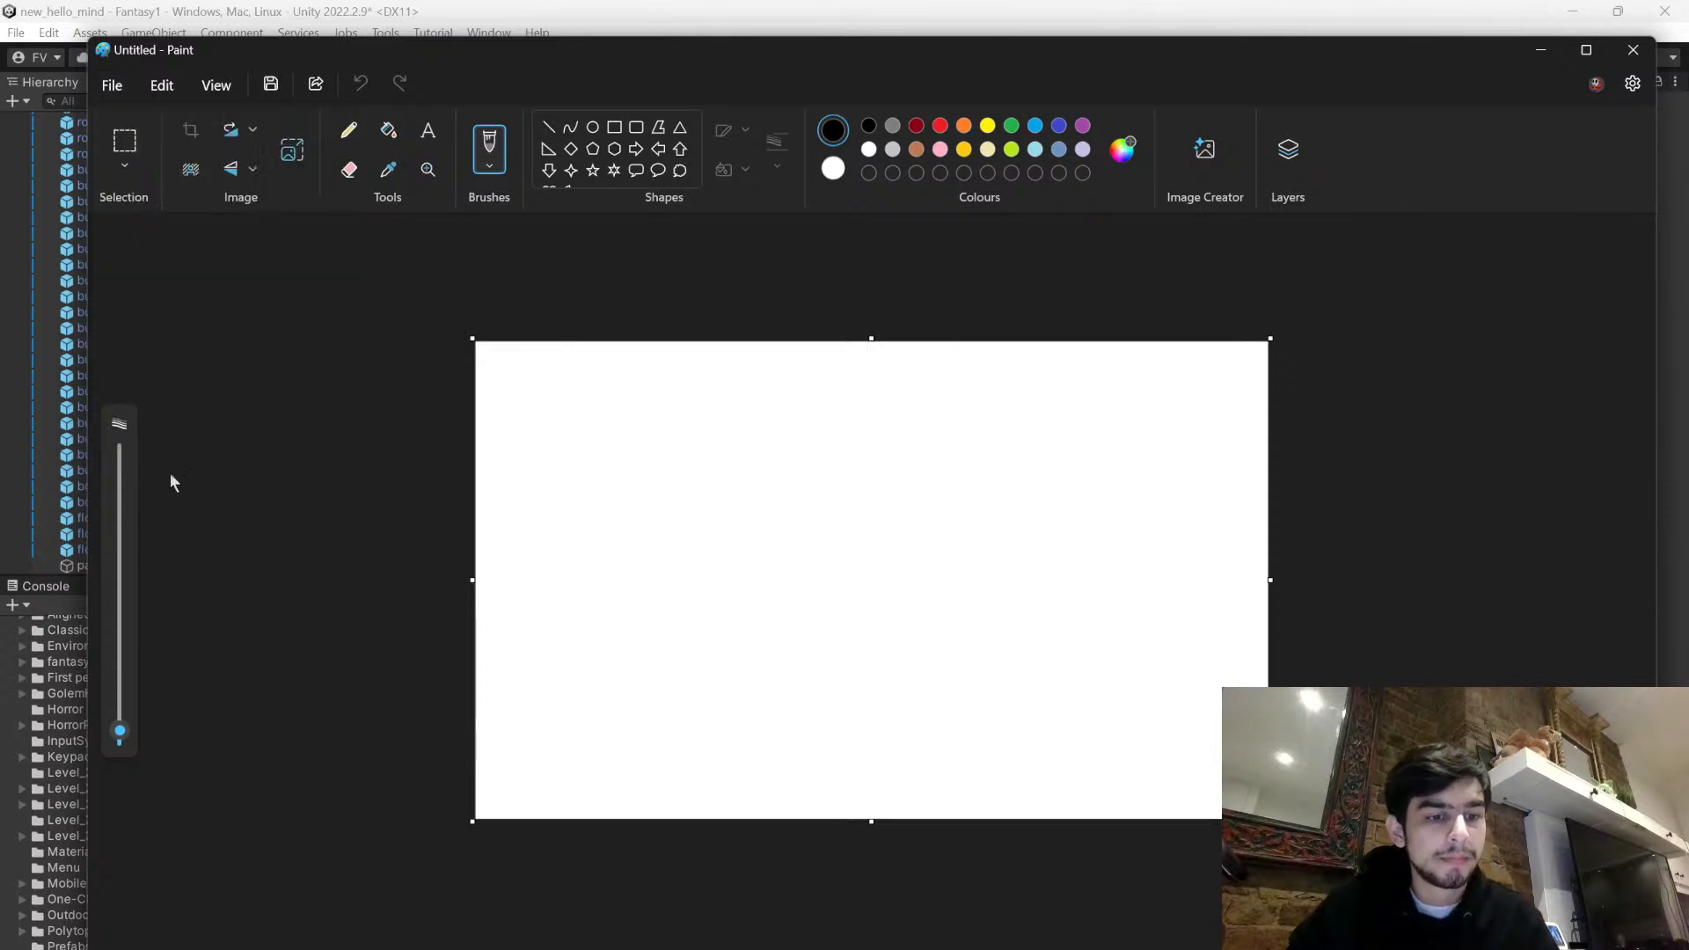
left_click(129, 167)
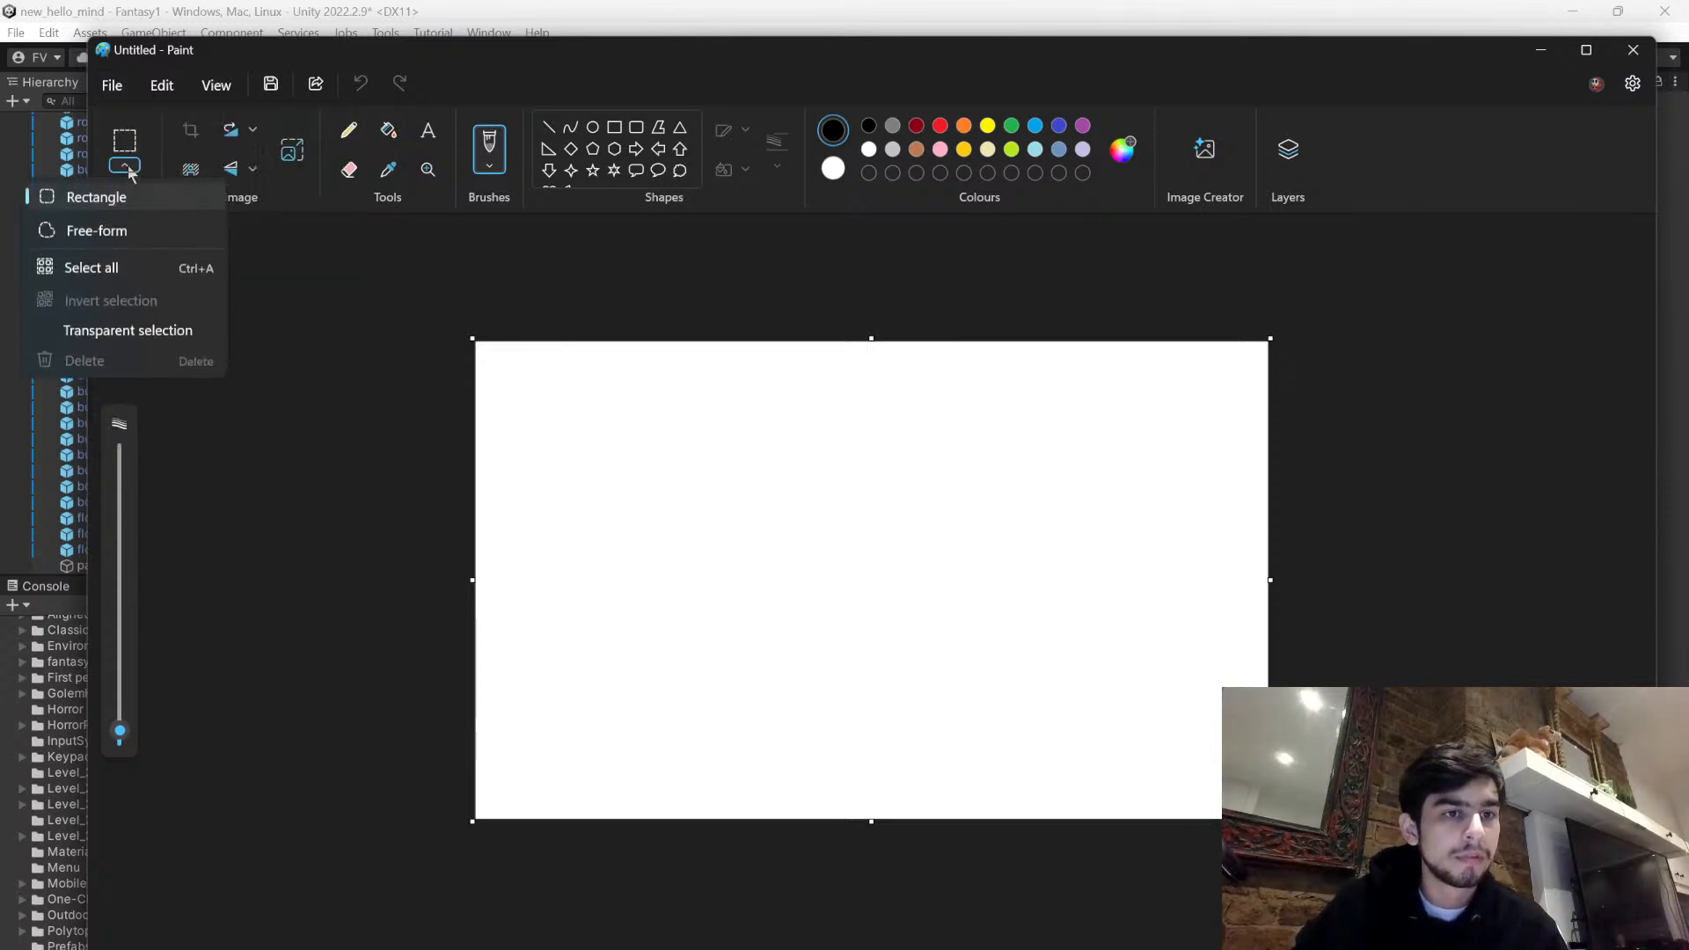
left_click(342, 276)
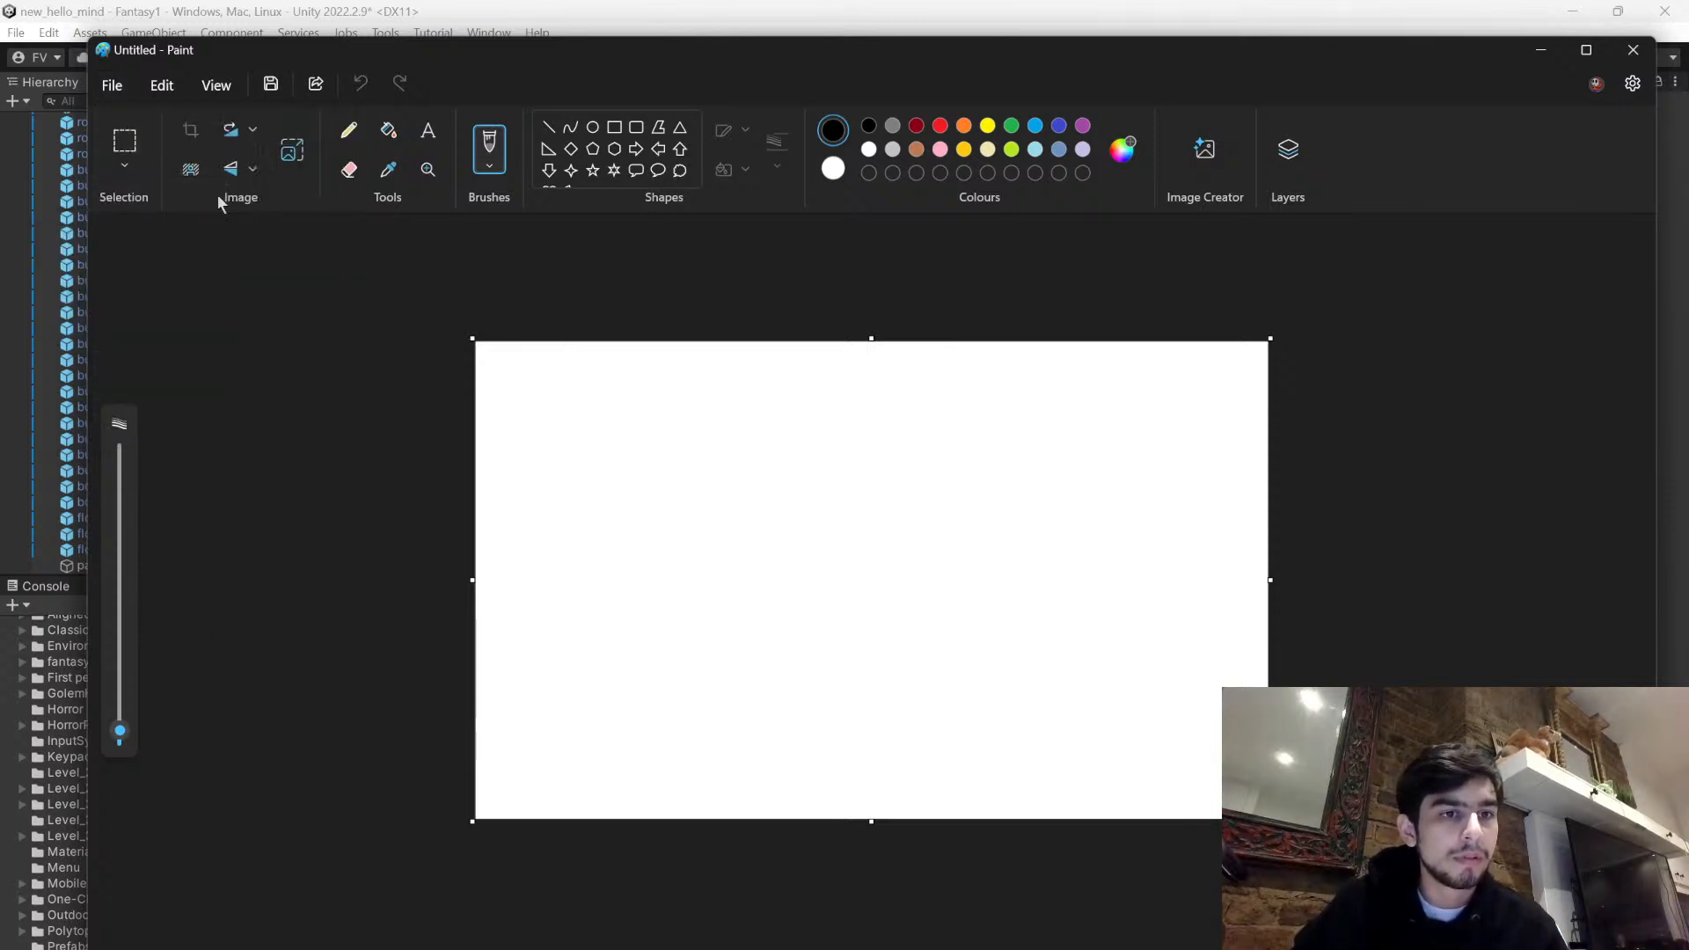
left_click(250, 131)
left_click(254, 167)
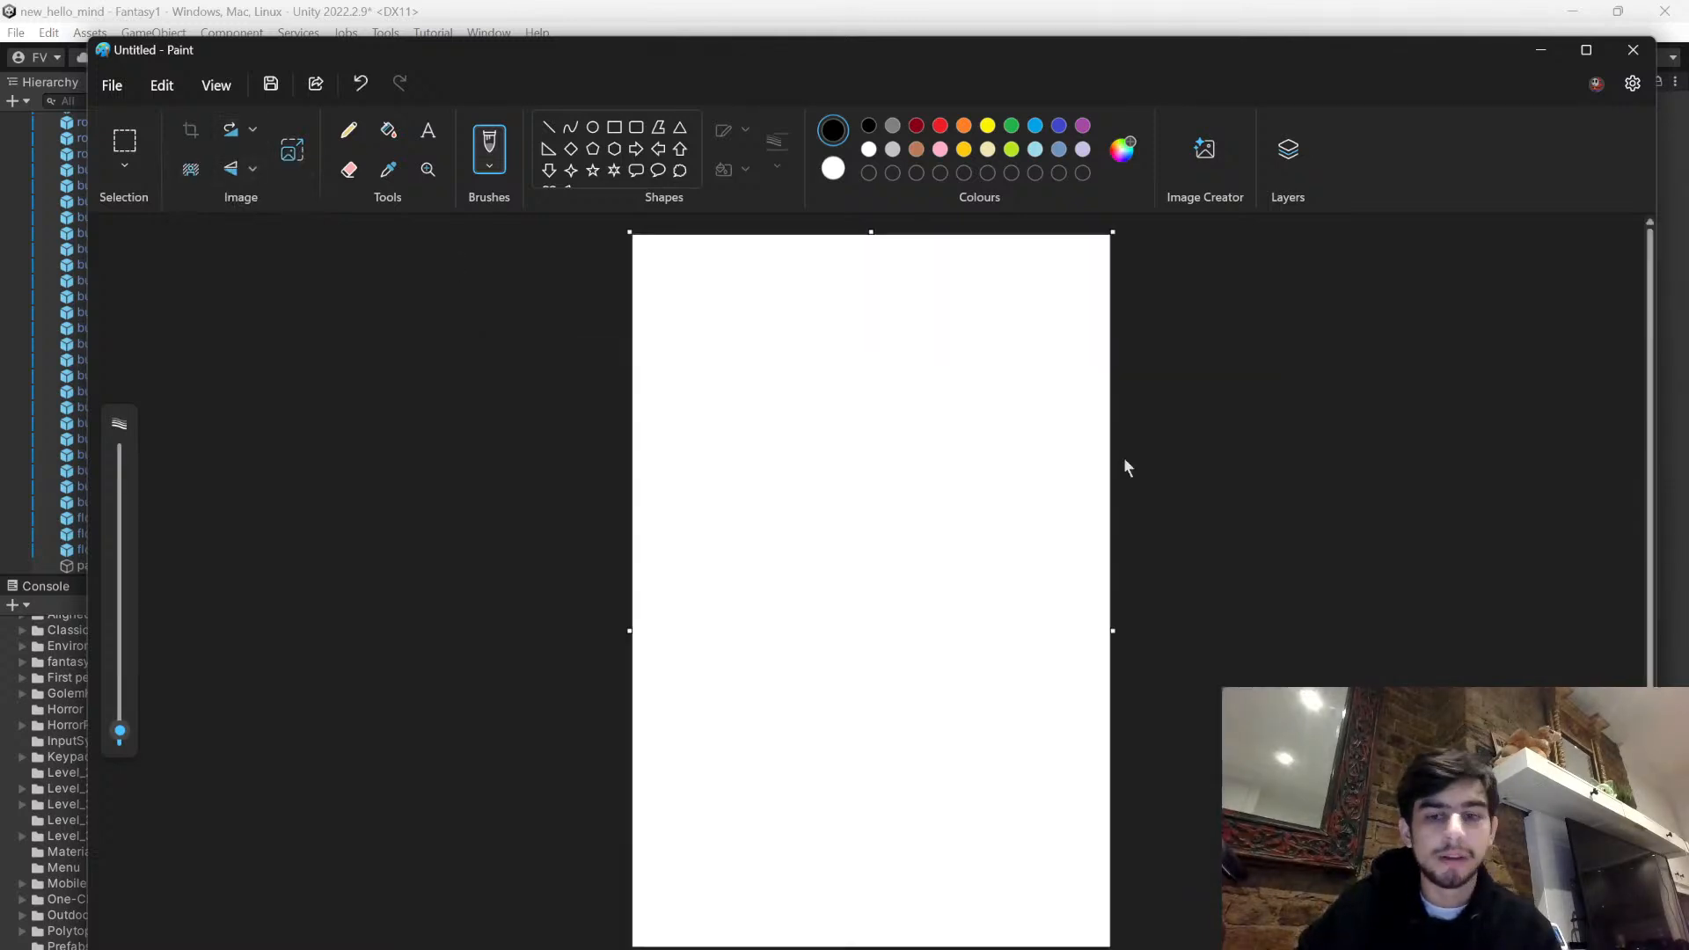
left_click(1115, 945)
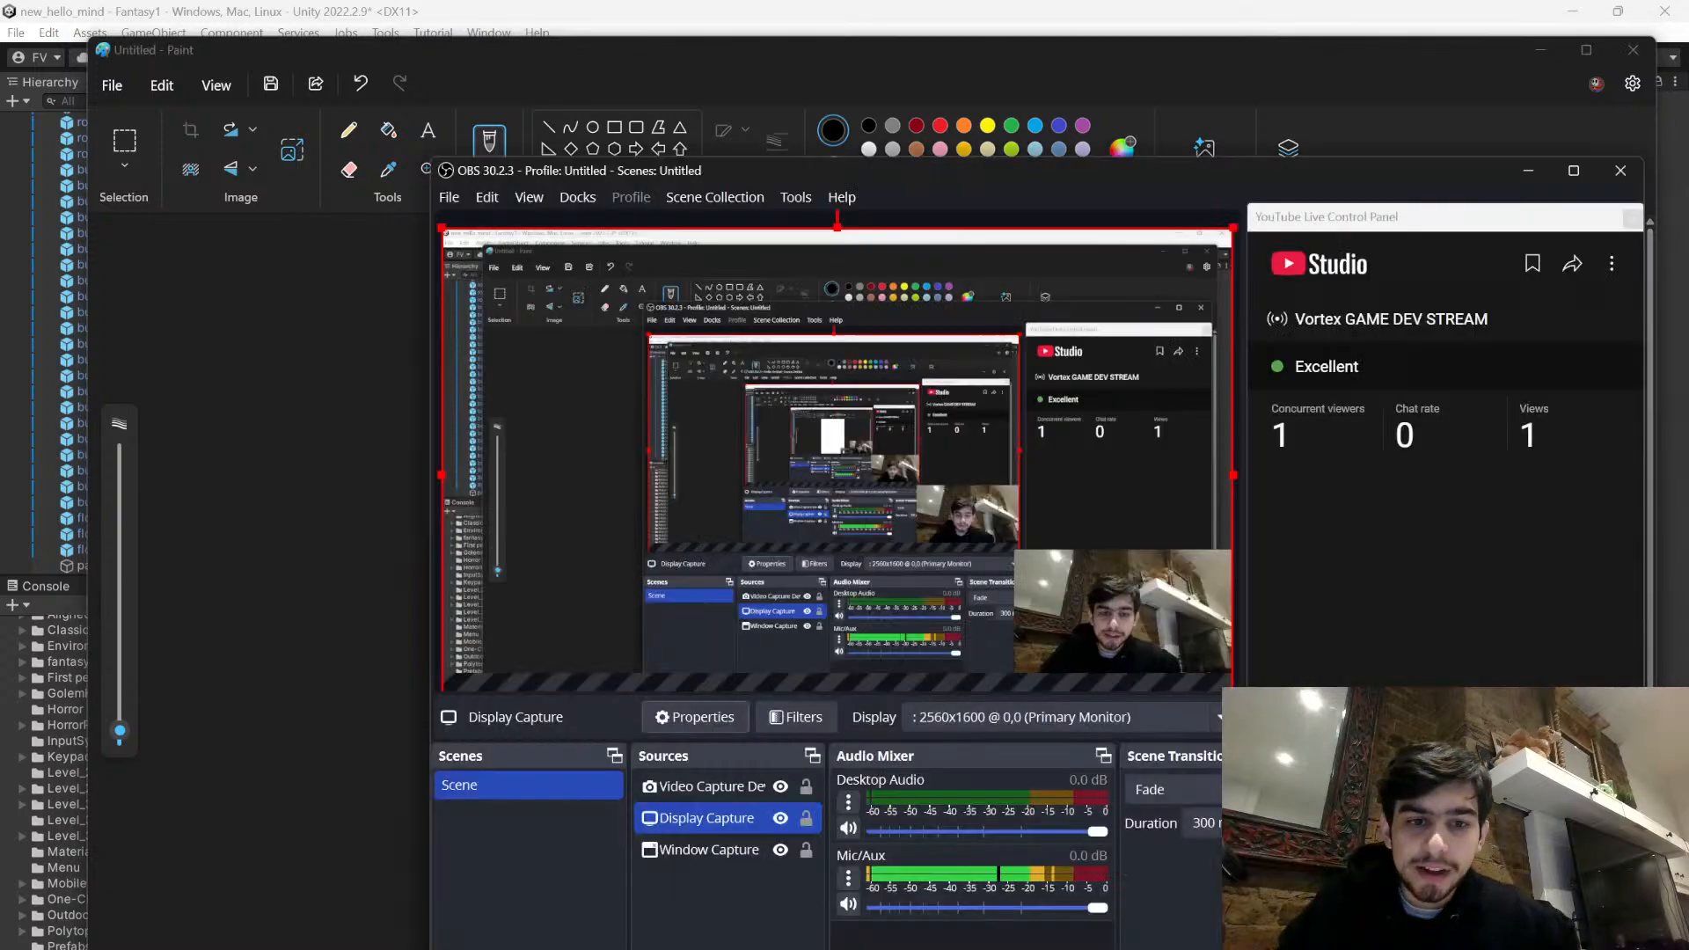
- Move the OBS window off the Paint canvas and reposition the blank Paint window over the Unity editor
left_click_drag(827, 173, 1386, 449)
left_click(429, 623)
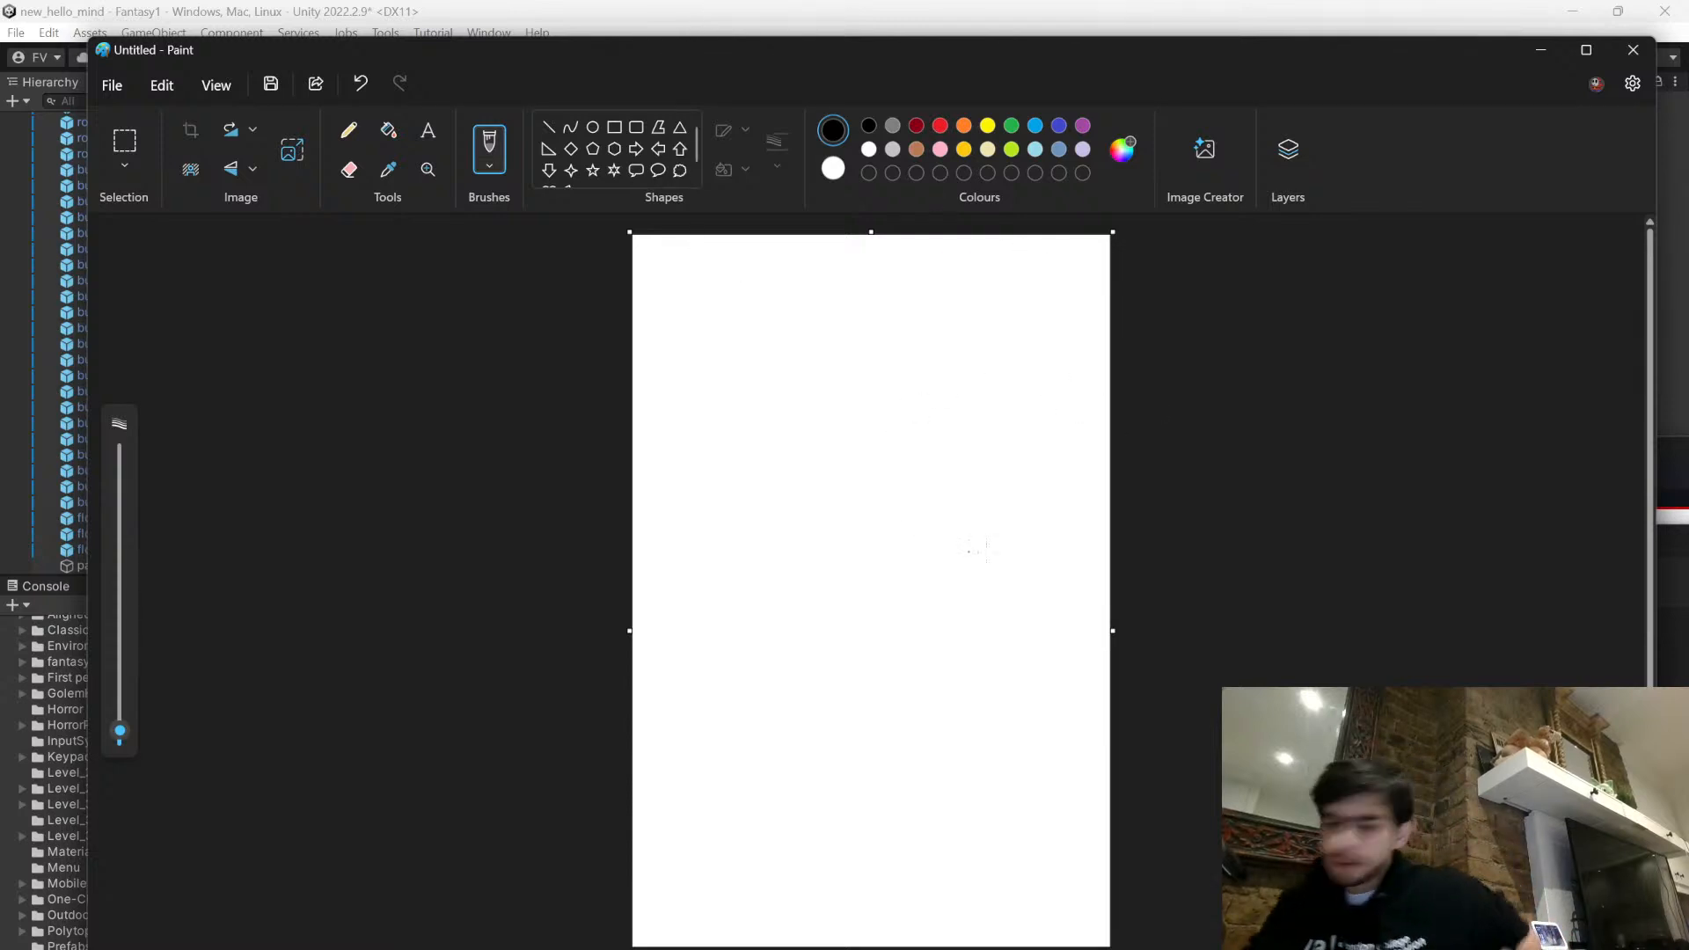
mouse_move(1189, 48)
left_mouse_down()
mouse_move(894, 26)
mouse_move(804, 41)
mouse_move(1145, 83)
left_mouse_up()
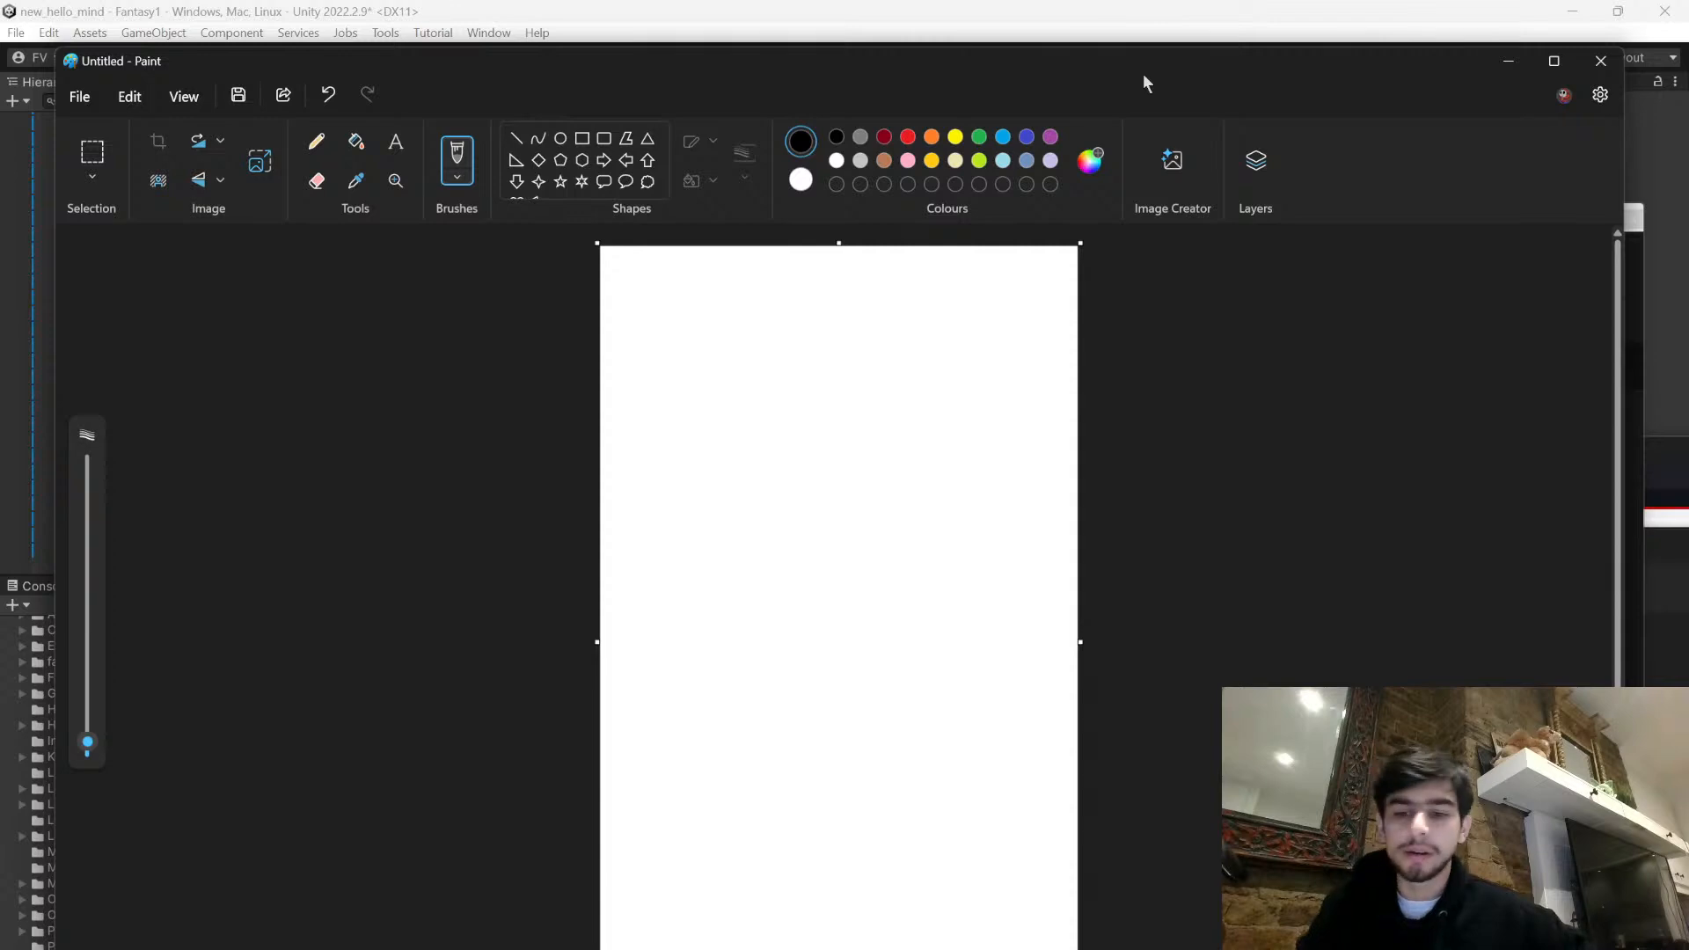
mouse_move(1058, 109)
left_mouse_down()
mouse_move(712, 47)
mouse_move(1178, 75)
mouse_move(1153, 78)
left_mouse_up()
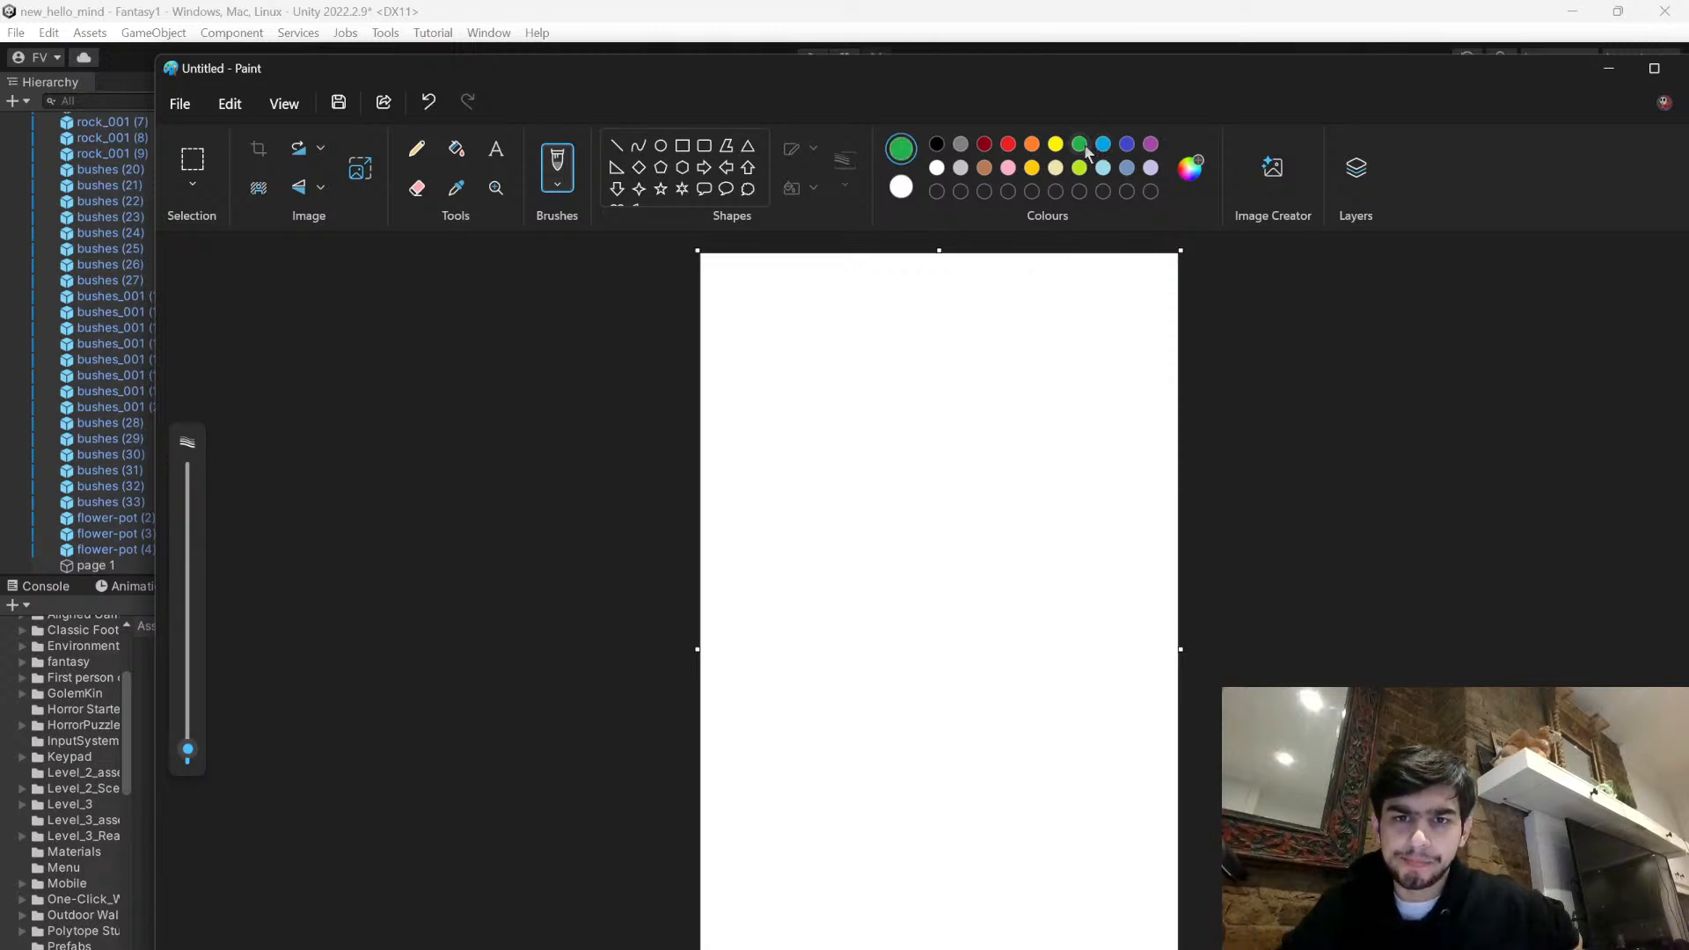
- Set up a green Crayon brush, try a test stroke, undo it, and slightly reduce the brush size
left_click(567, 187)
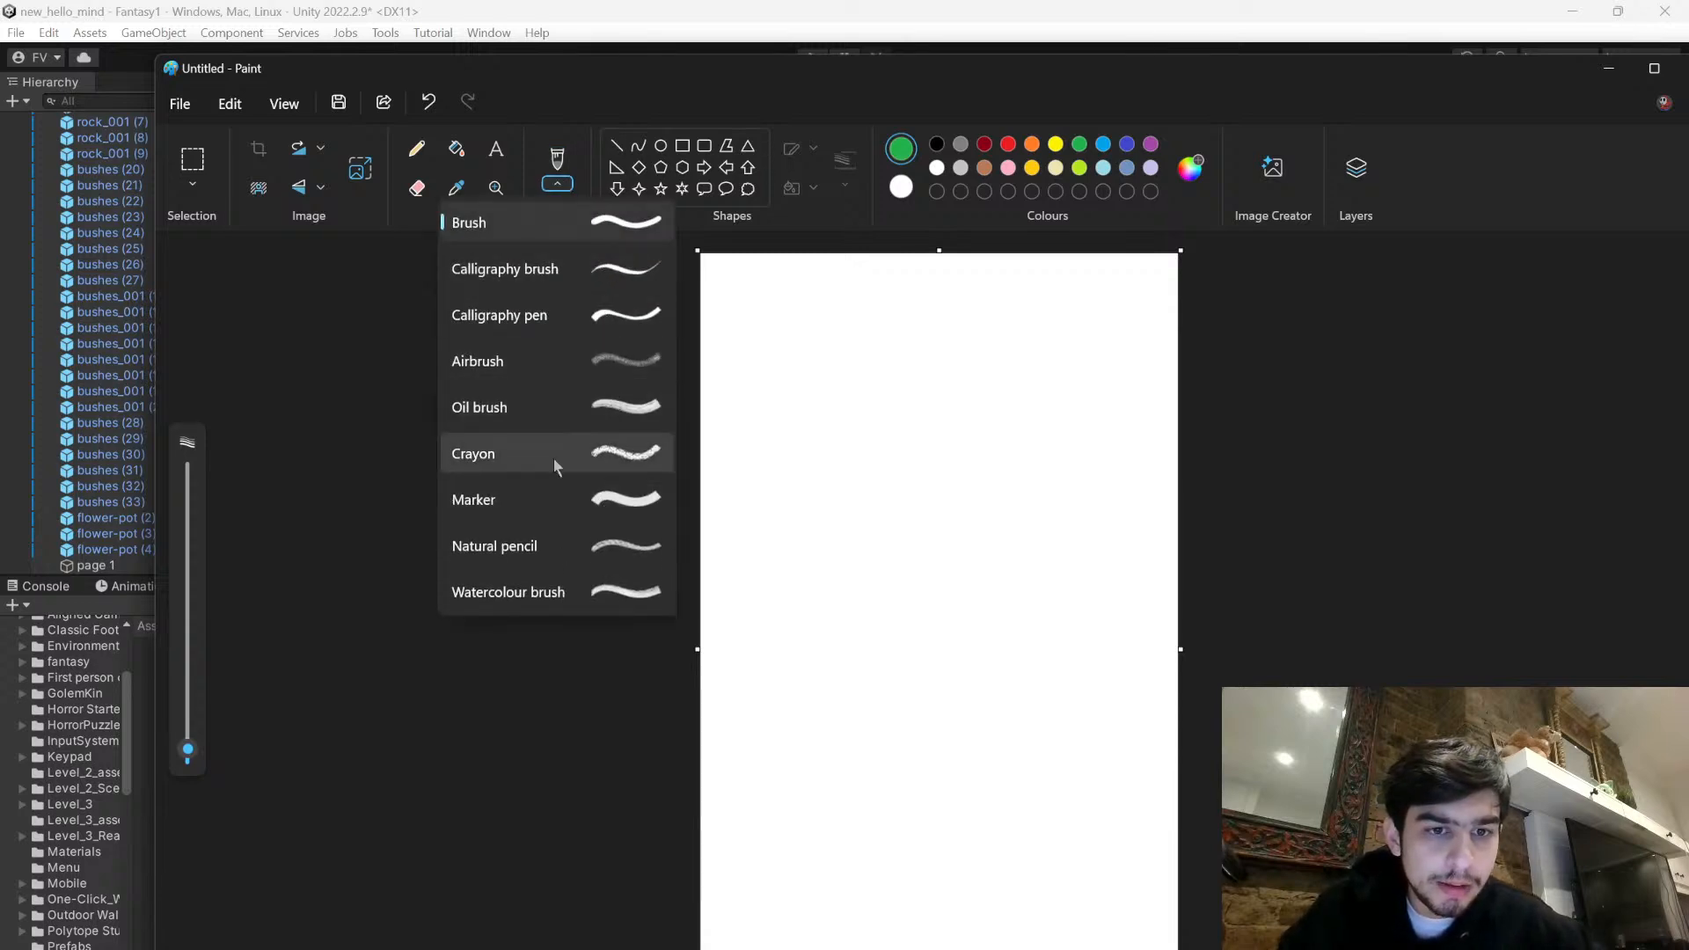
left_click(564, 493)
left_click_drag(786, 685, 1032, 801)
key("ctrl+z")
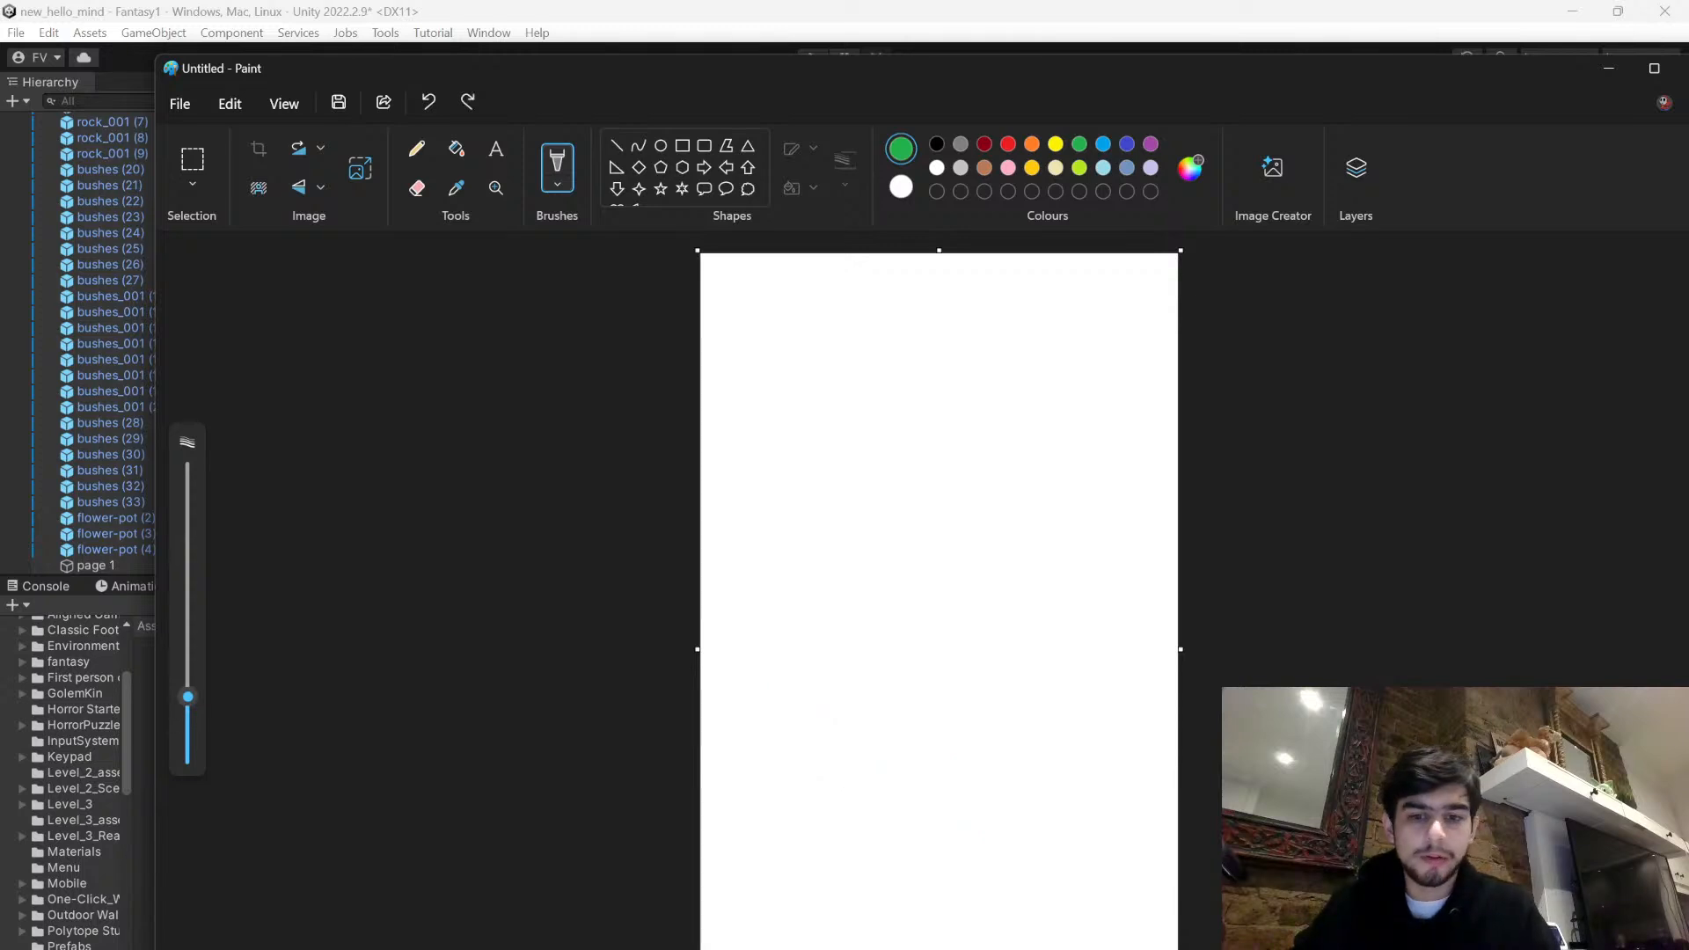
left_click(556, 186)
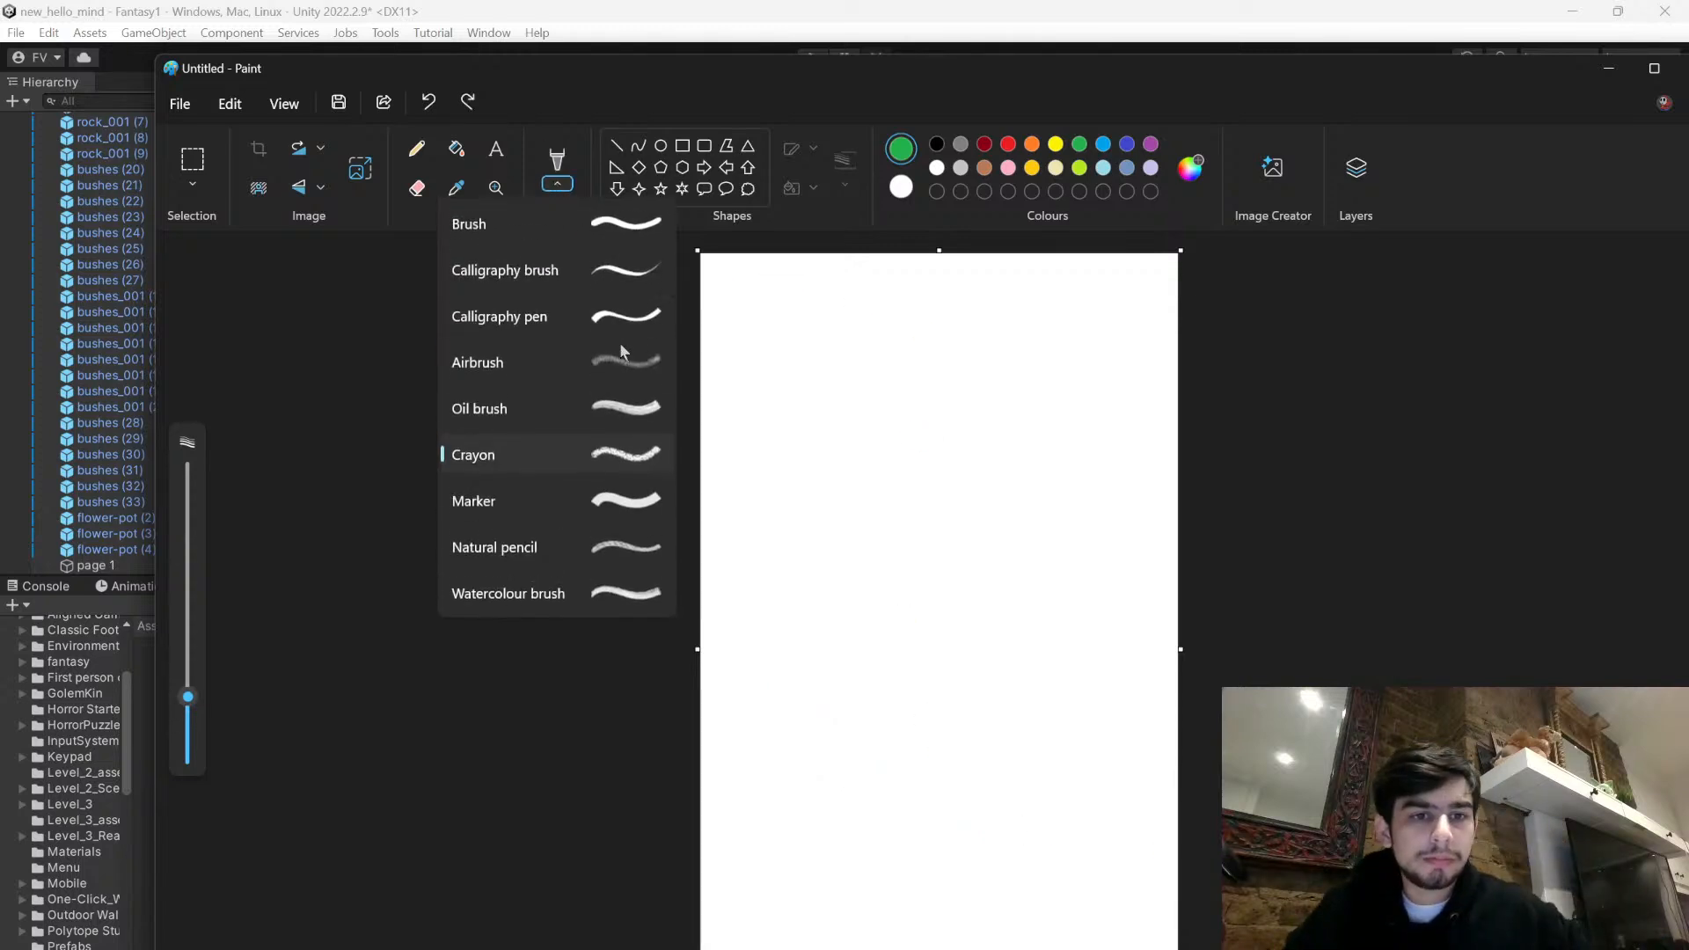
left_click_drag(188, 697, 192, 711)
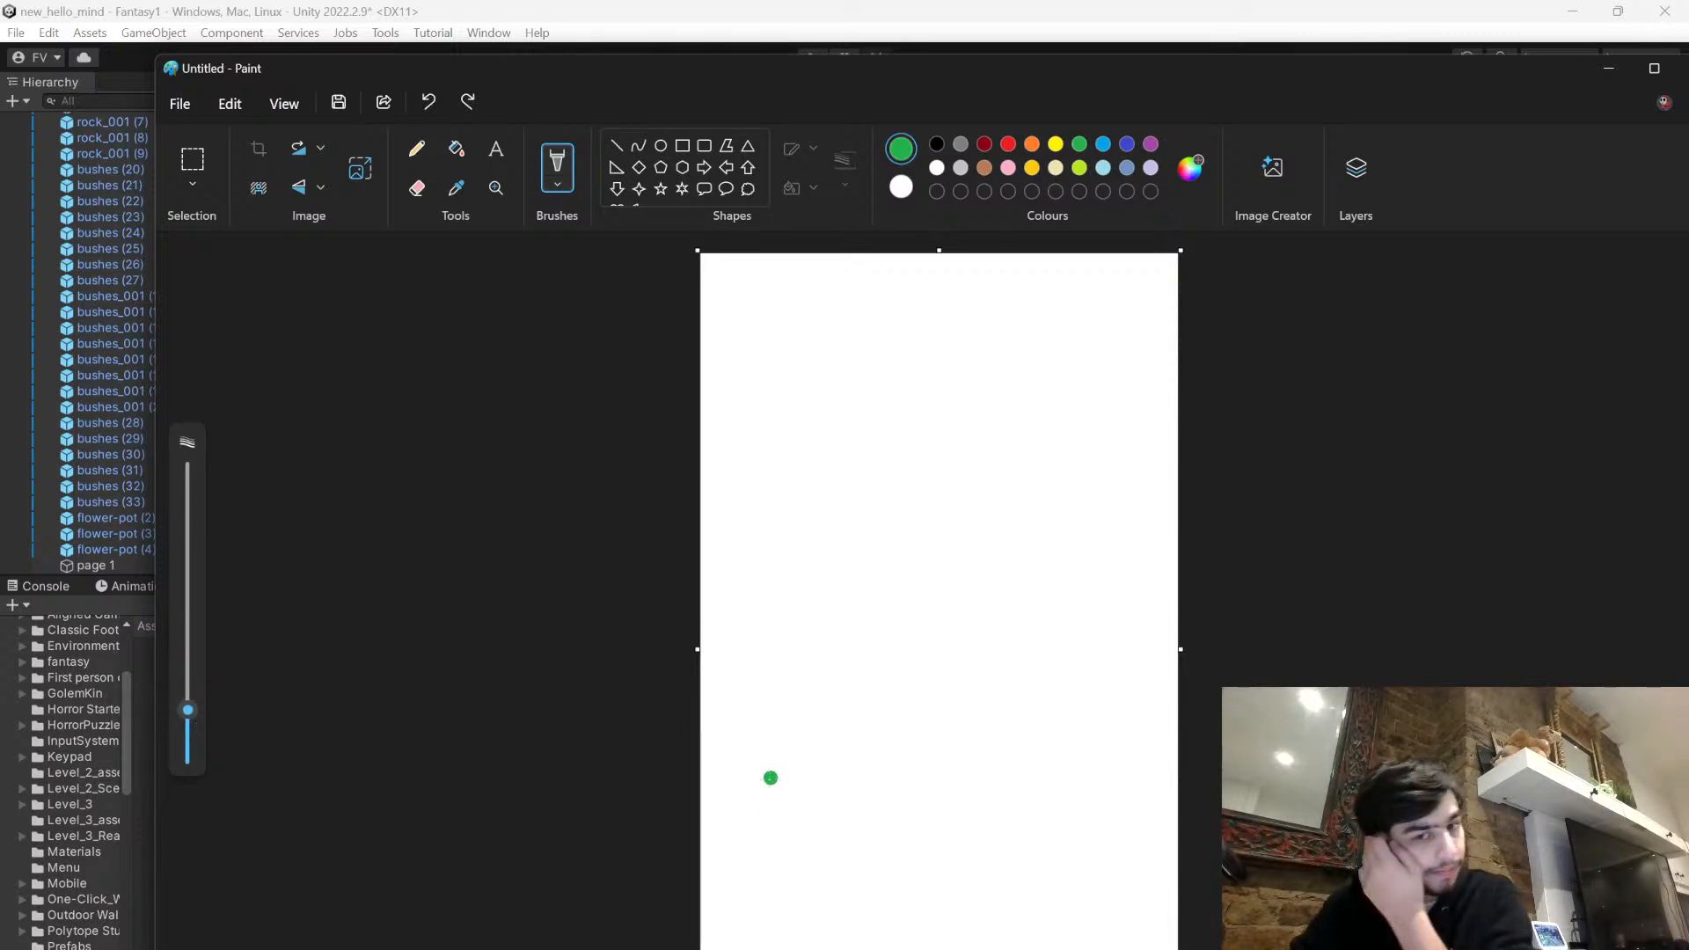
mouse_move(707, 791)
left_mouse_down()
mouse_move(794, 757)
mouse_move(858, 774)
mouse_move(937, 832)
mouse_move(1069, 810)
mouse_move(1171, 755)
left_mouse_up()
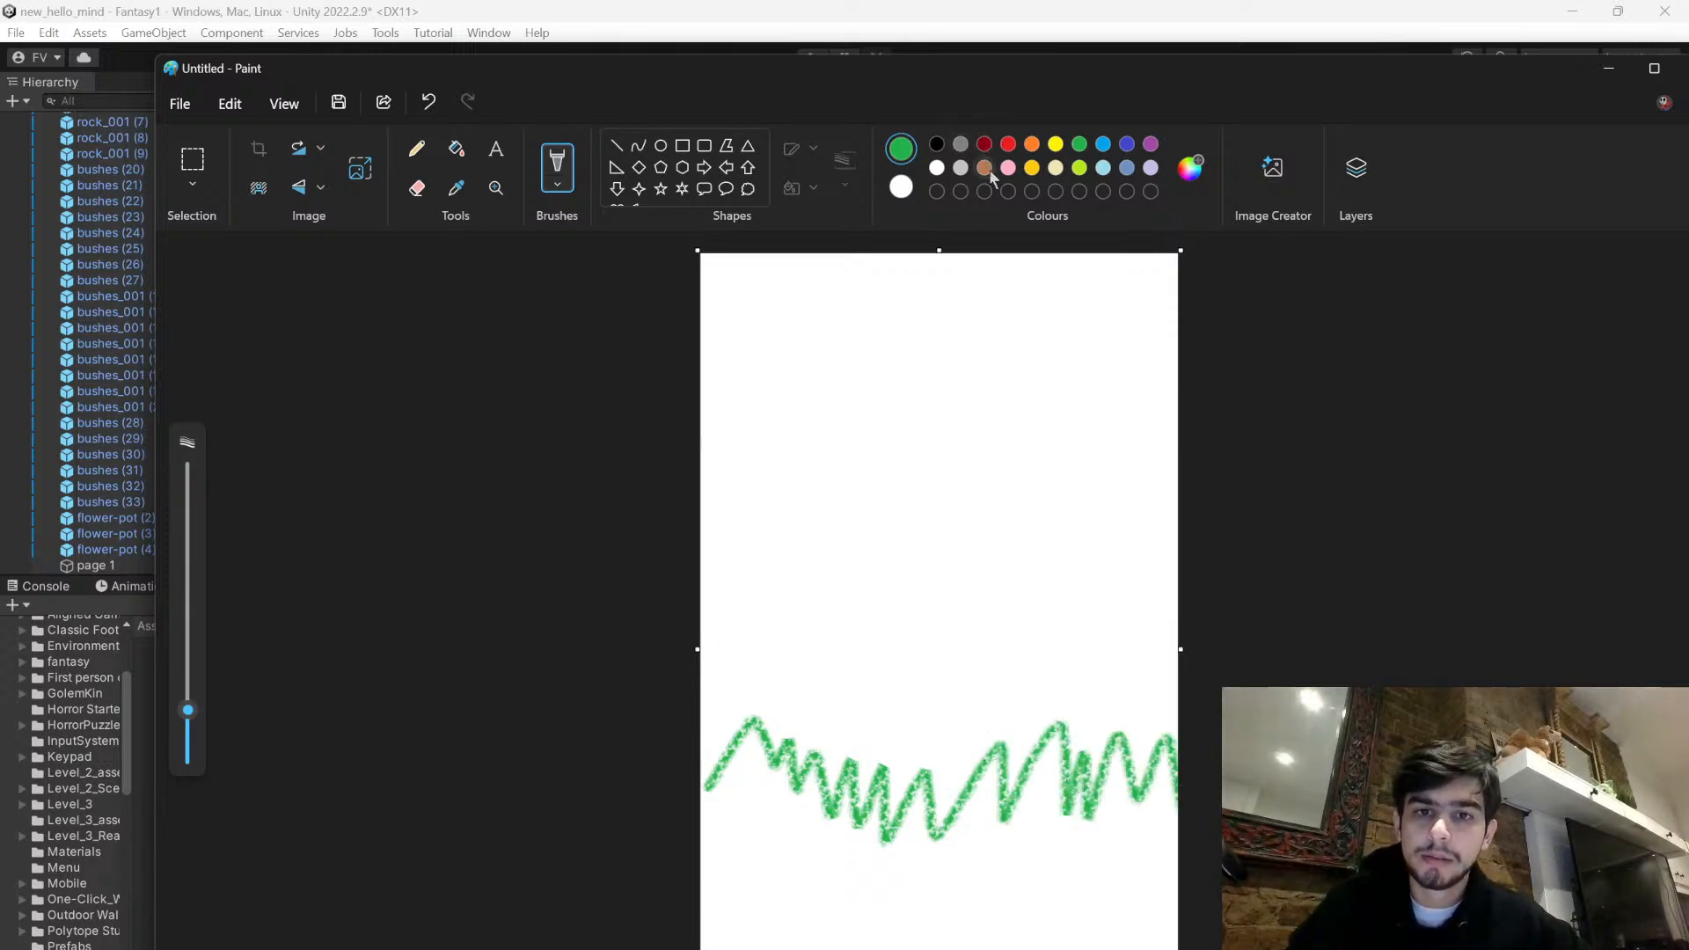
mouse_move(1185, 69)
left_mouse_down()
mouse_move(889, 648)
mouse_move(1147, 139)
mouse_move(1139, 93)
left_mouse_up()
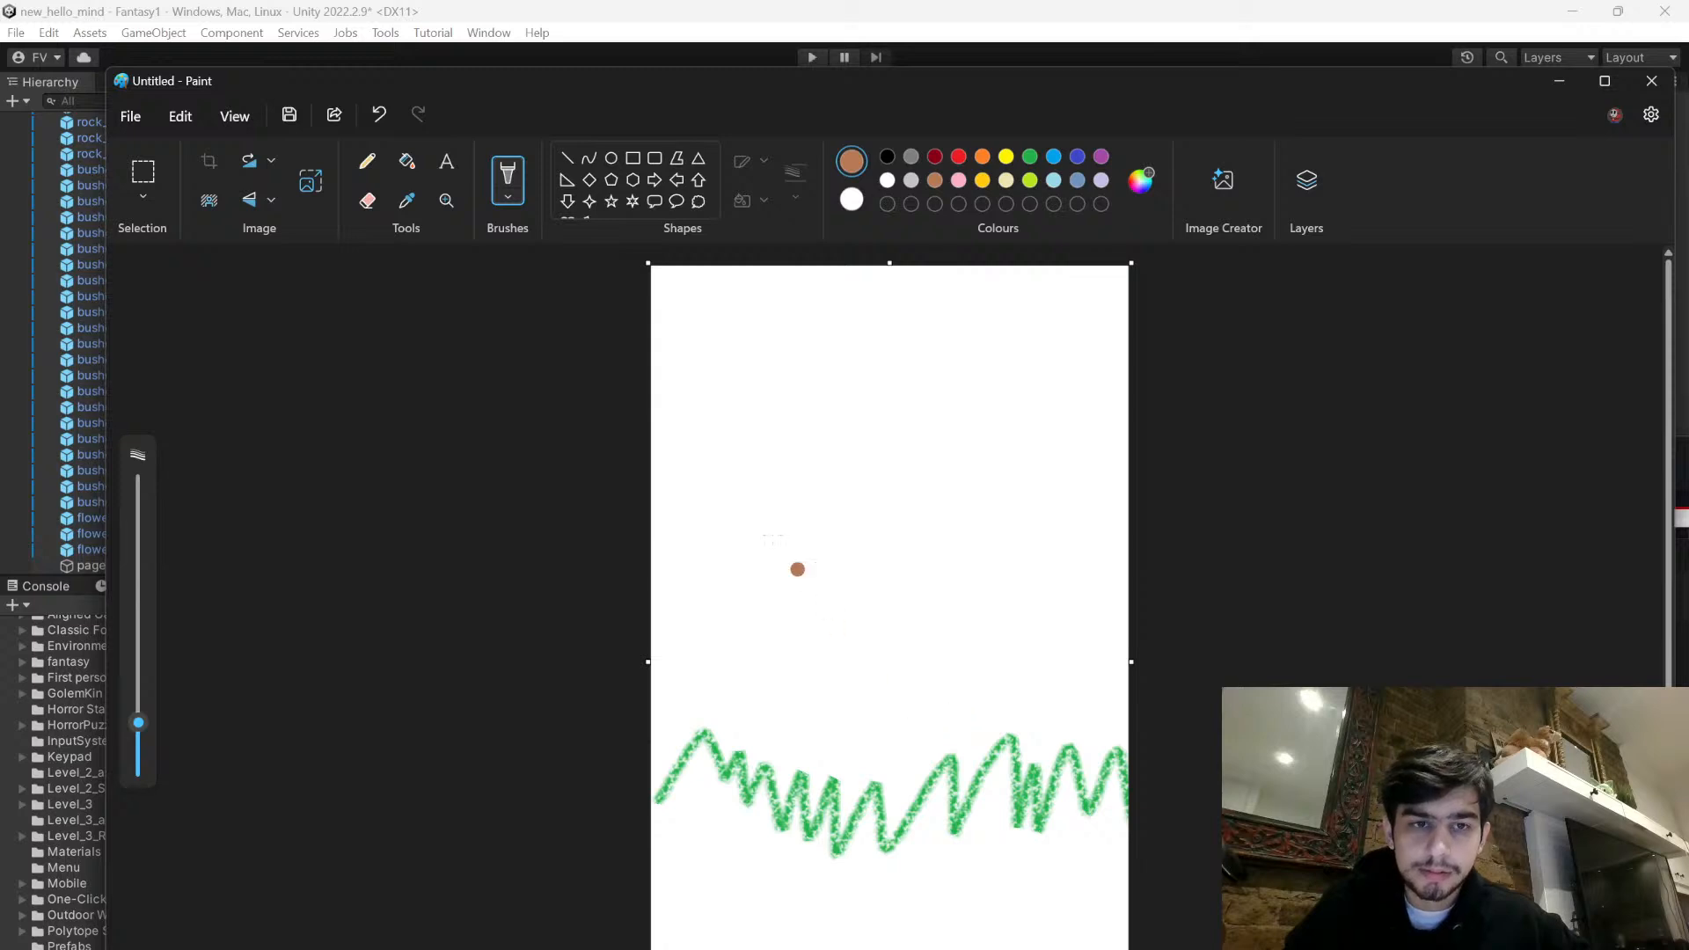
key("ctrl+z")
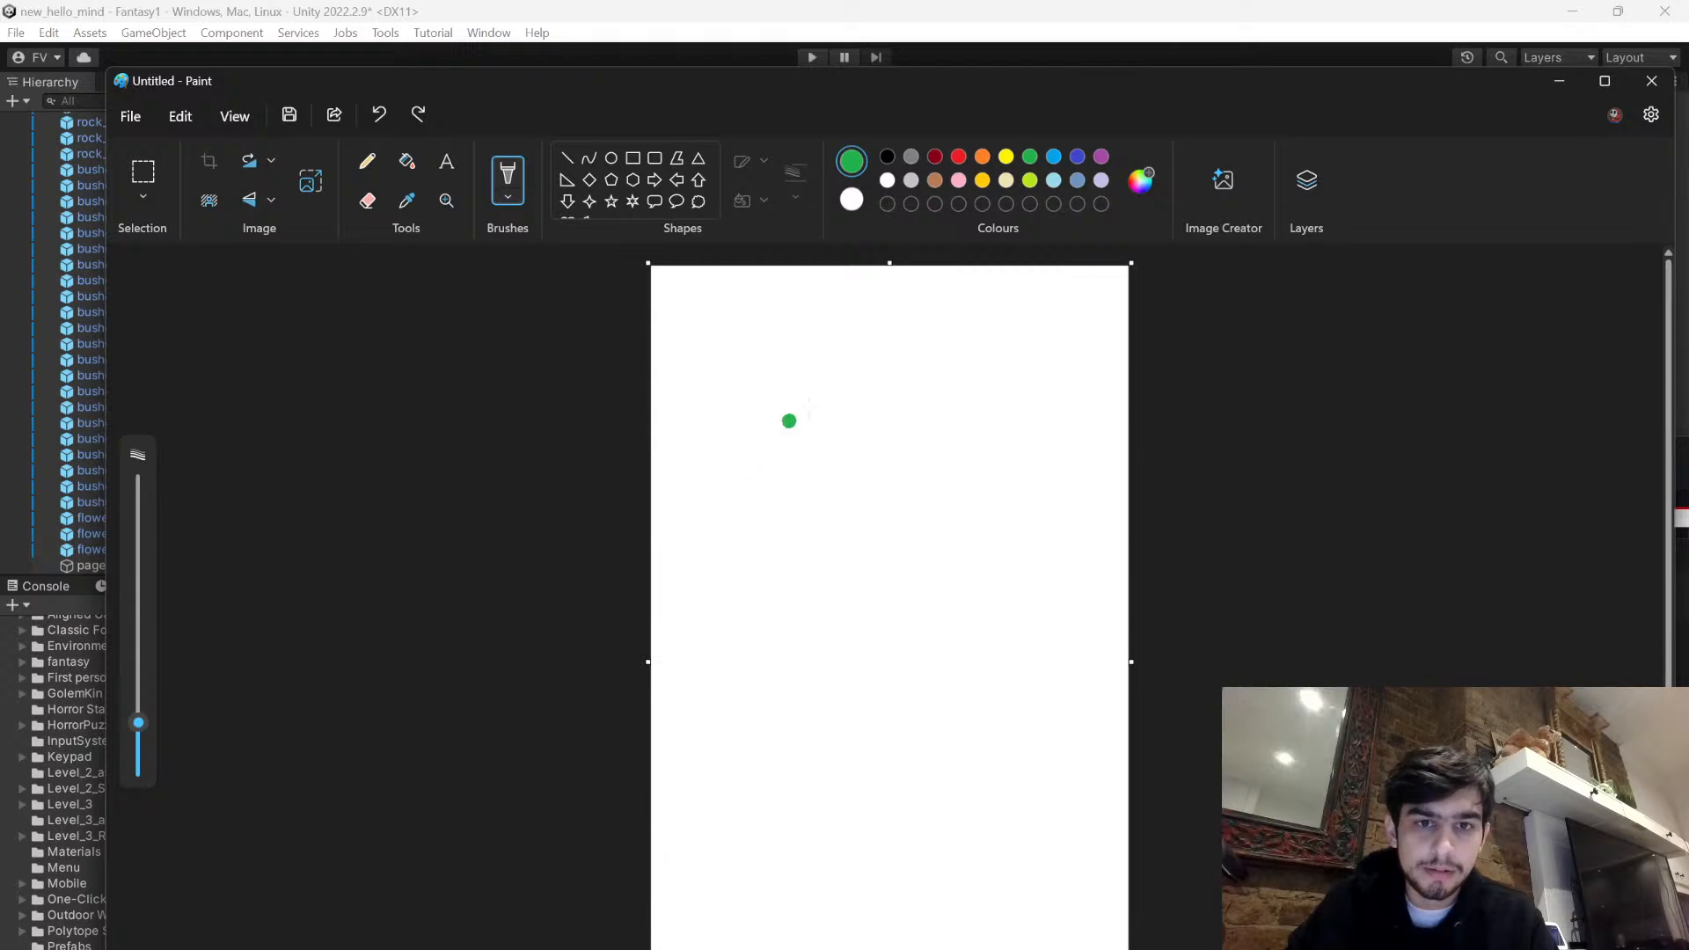
- Shorten the canvas slightly and draw a thick, wavy green crayon grass line across its lower part
left_click_drag(887, 259, 913, 377)
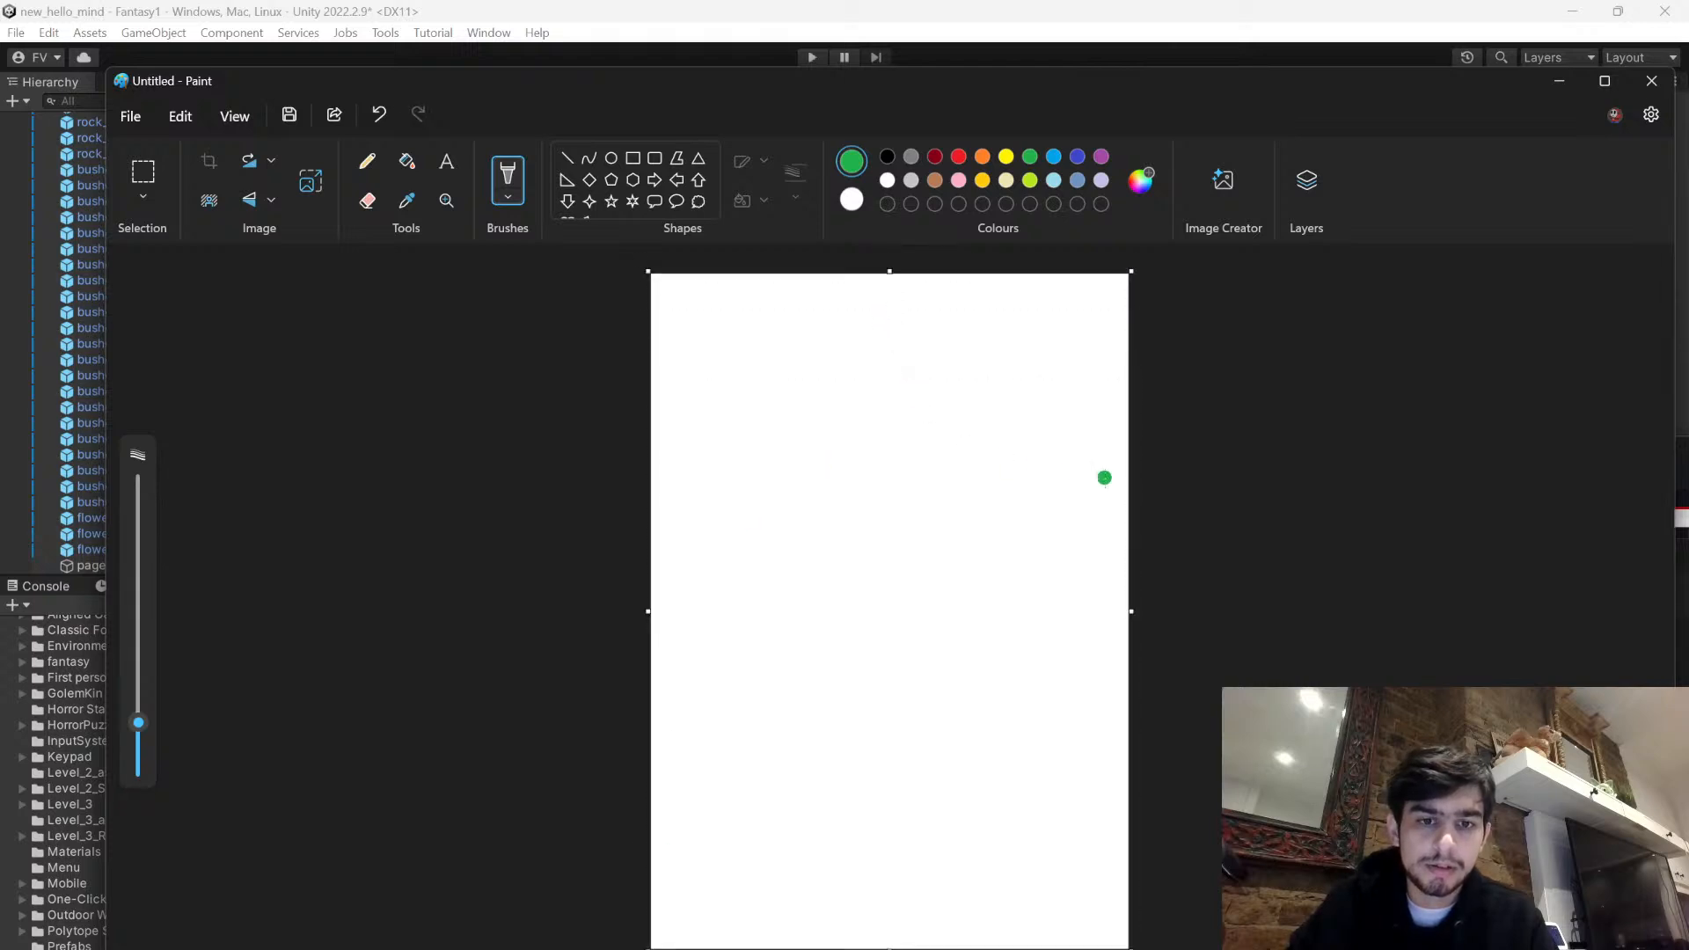
left_click_drag(889, 272, 893, 286)
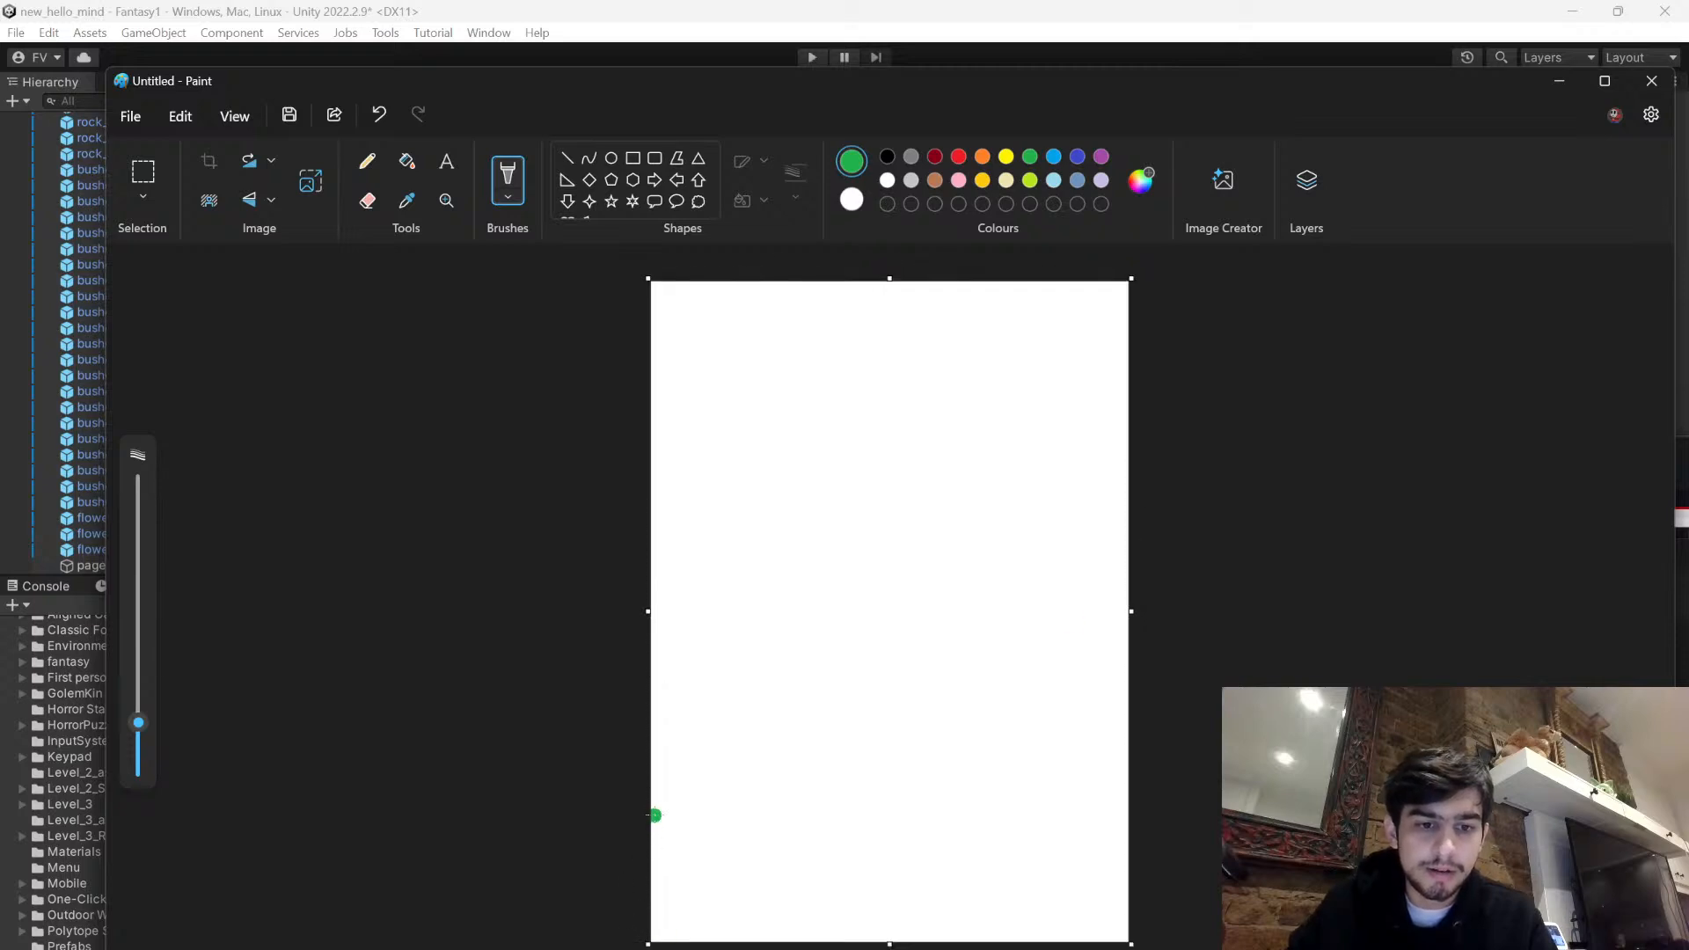
left_click_drag(720, 818, 1137, 828)
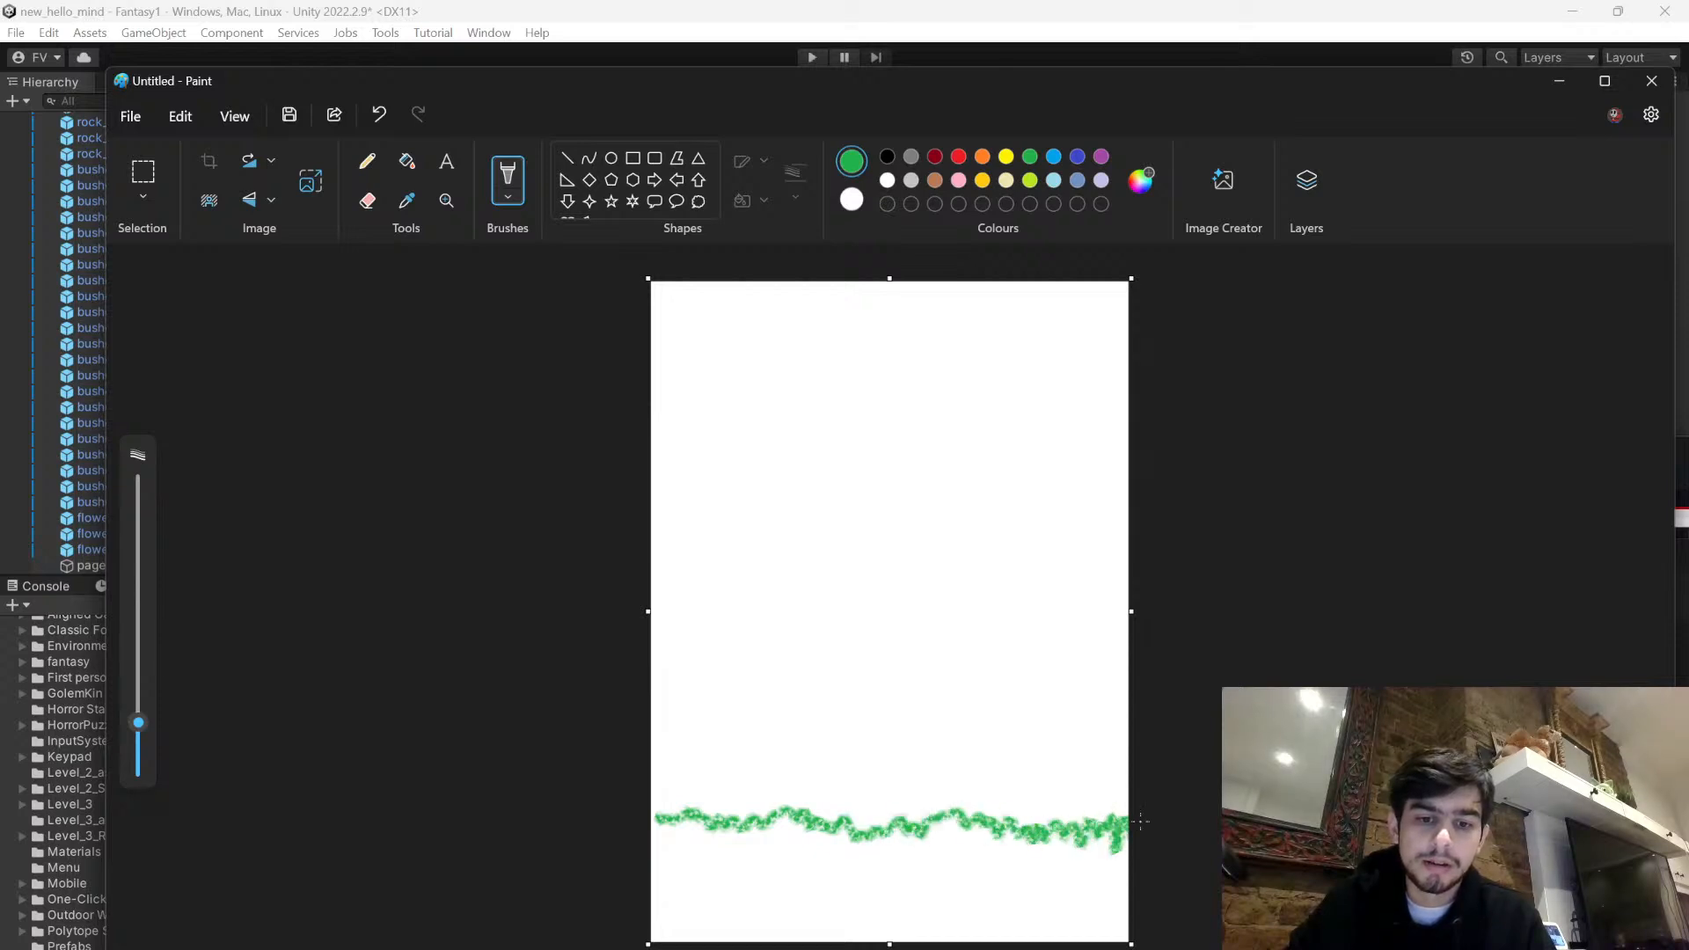
mouse_move(664, 818)
left_mouse_down()
mouse_move(713, 832)
mouse_move(812, 811)
mouse_move(1049, 845)
left_mouse_up()
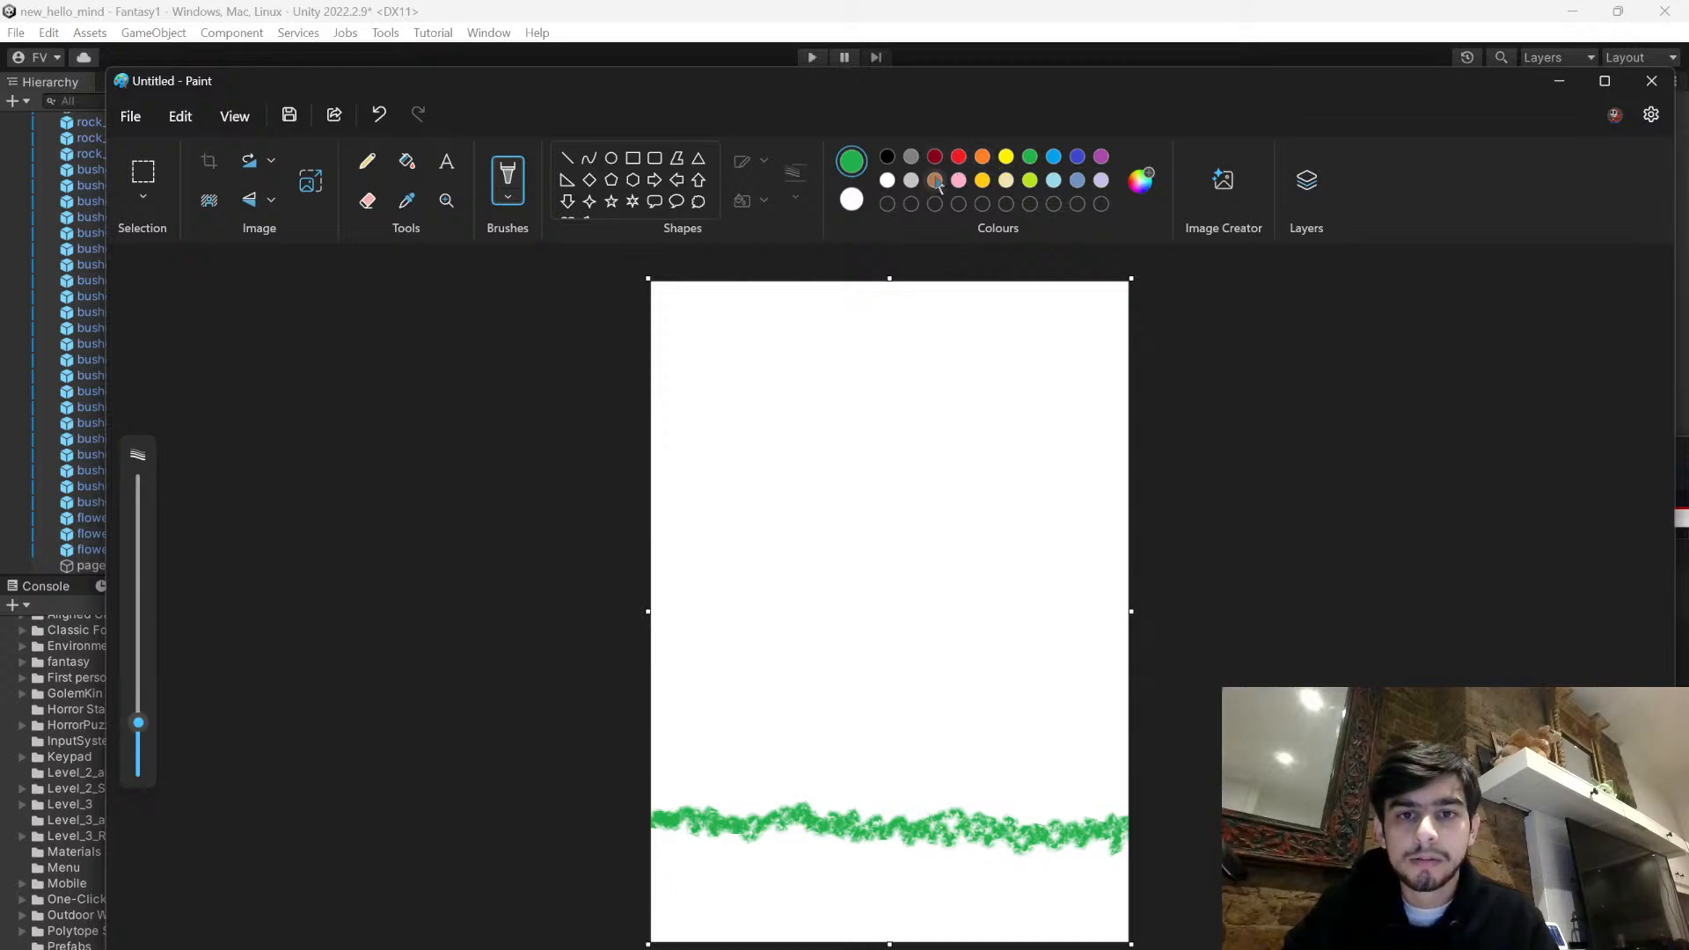
- Draw a bed standing on the grass, with a brown frame, a dark red mattress and a grey pillow
left_click_drag(901, 759, 897, 802)
mouse_move(897, 808)
left_mouse_down()
mouse_move(896, 733)
mouse_move(955, 769)
mouse_move(1045, 769)
mouse_move(1058, 784)
left_mouse_up()
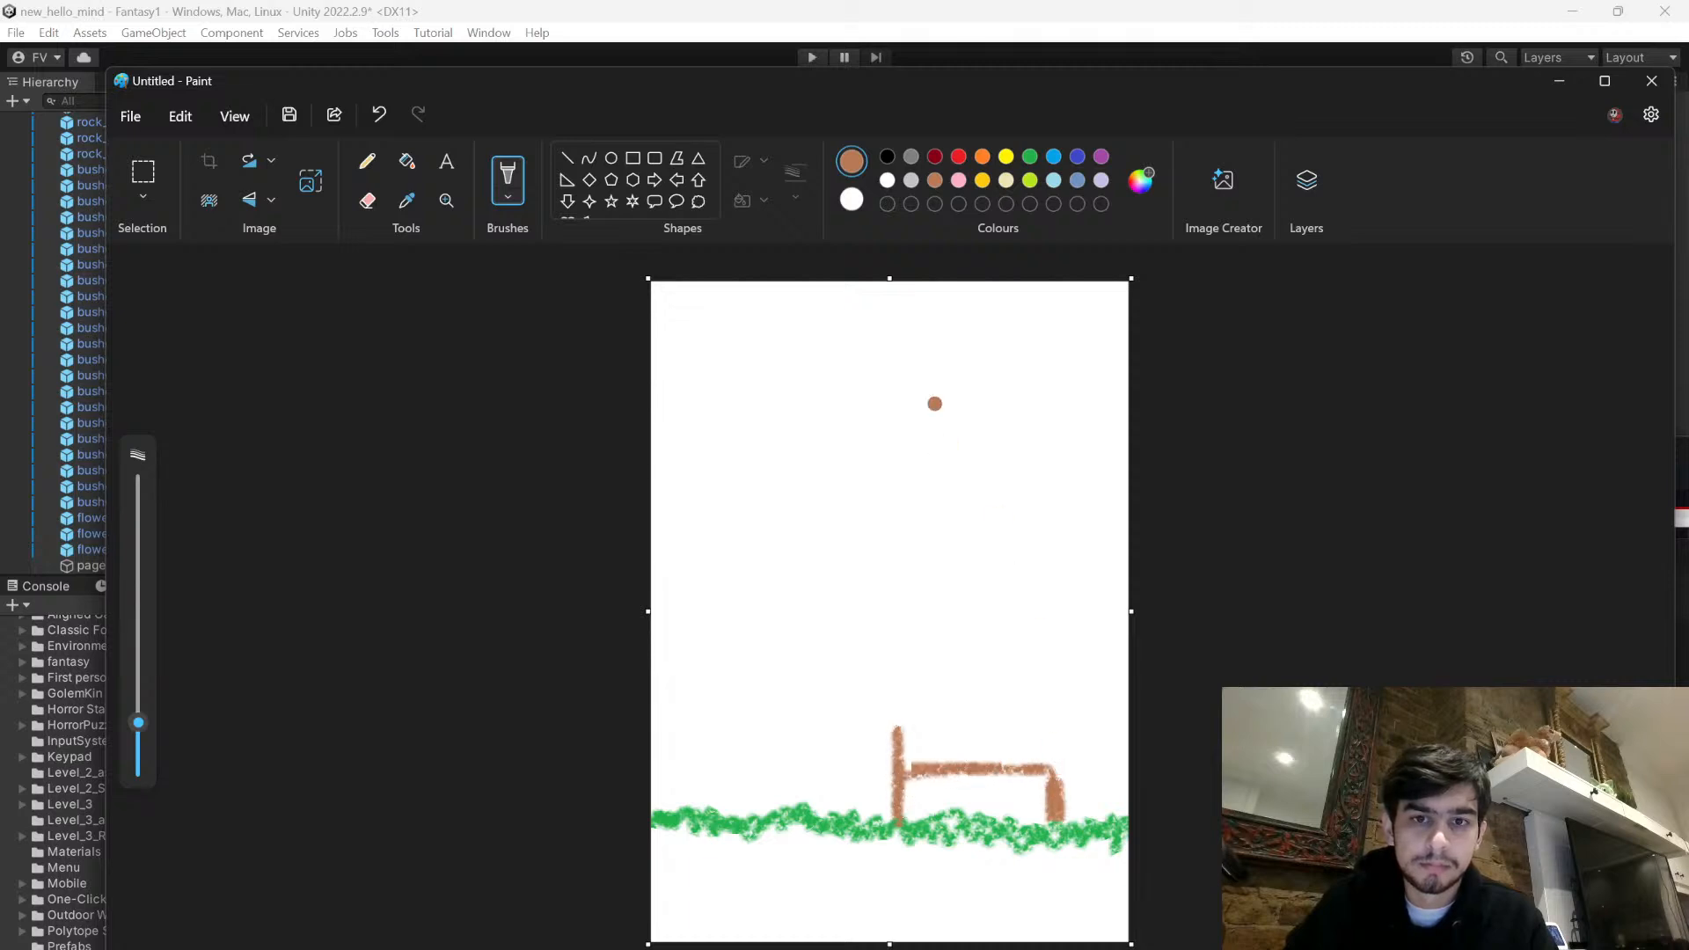
left_click(934, 157)
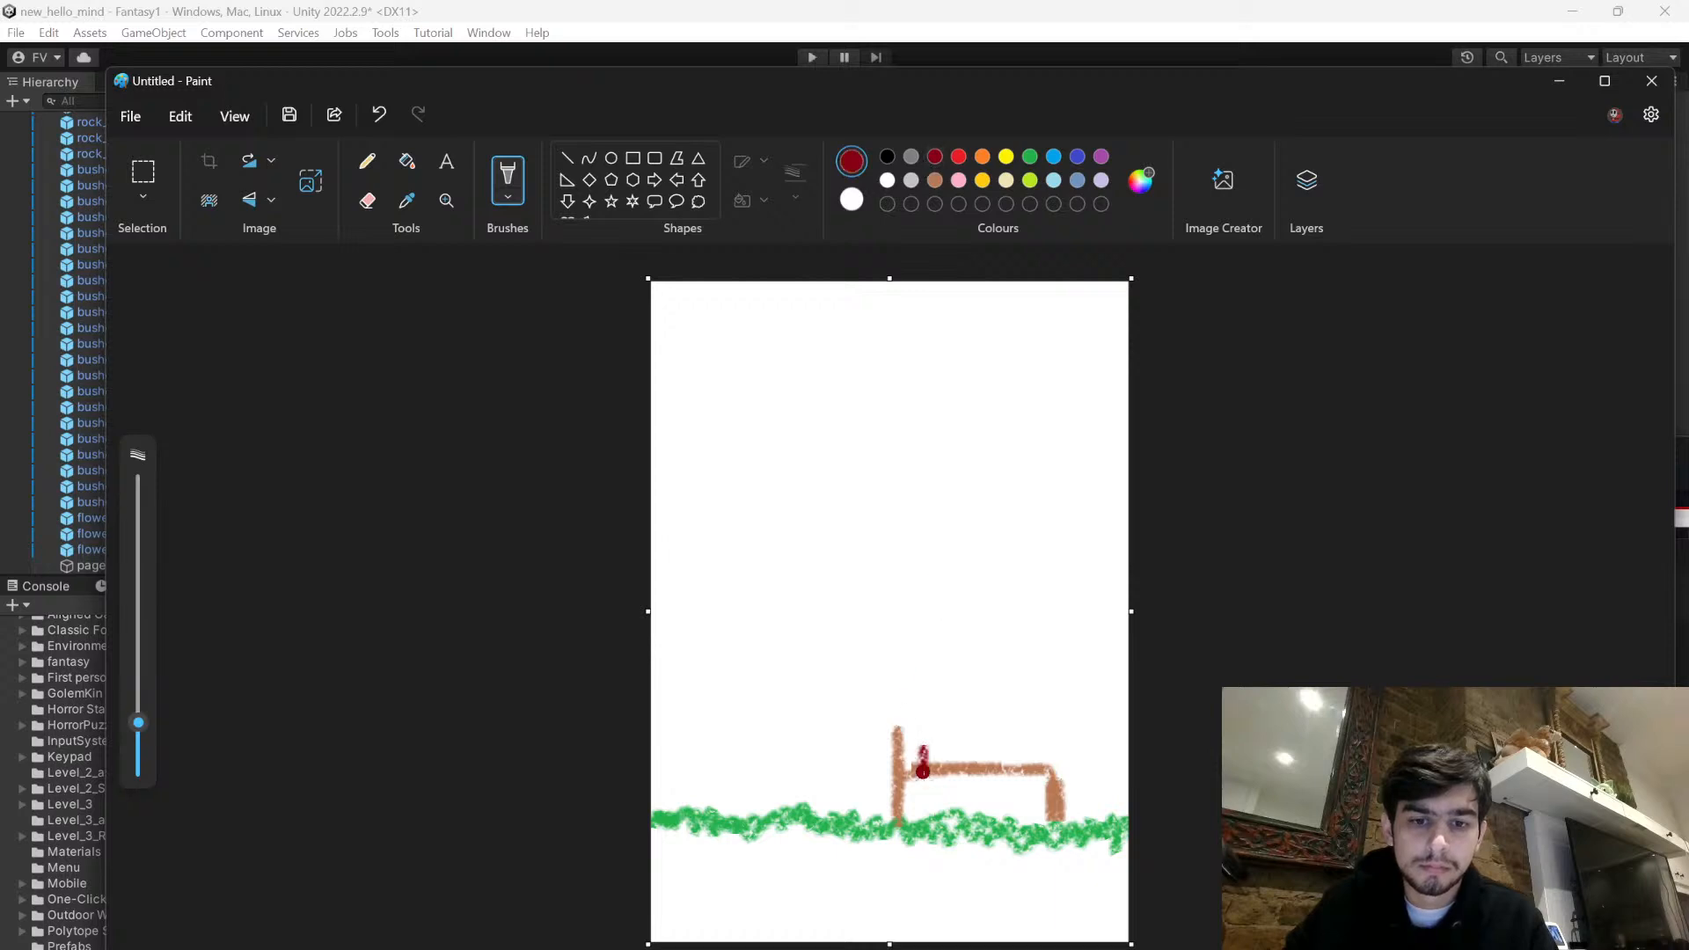
left_click_drag(931, 764, 1043, 762)
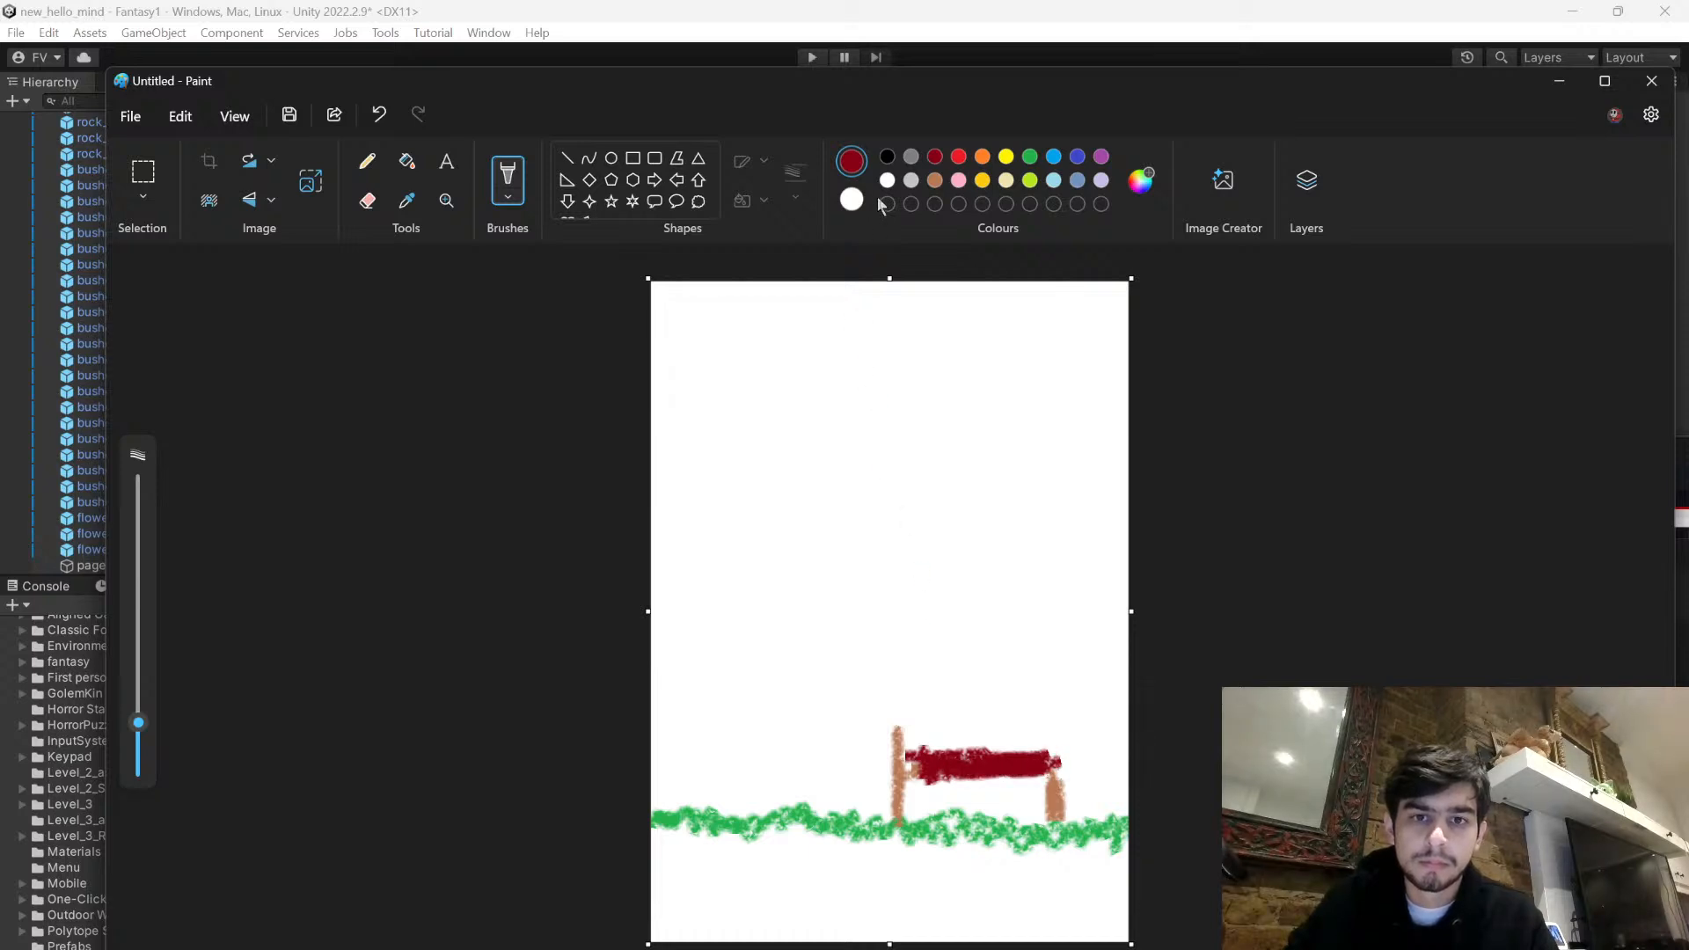
left_click(910, 158)
left_click_drag(904, 753, 926, 728)
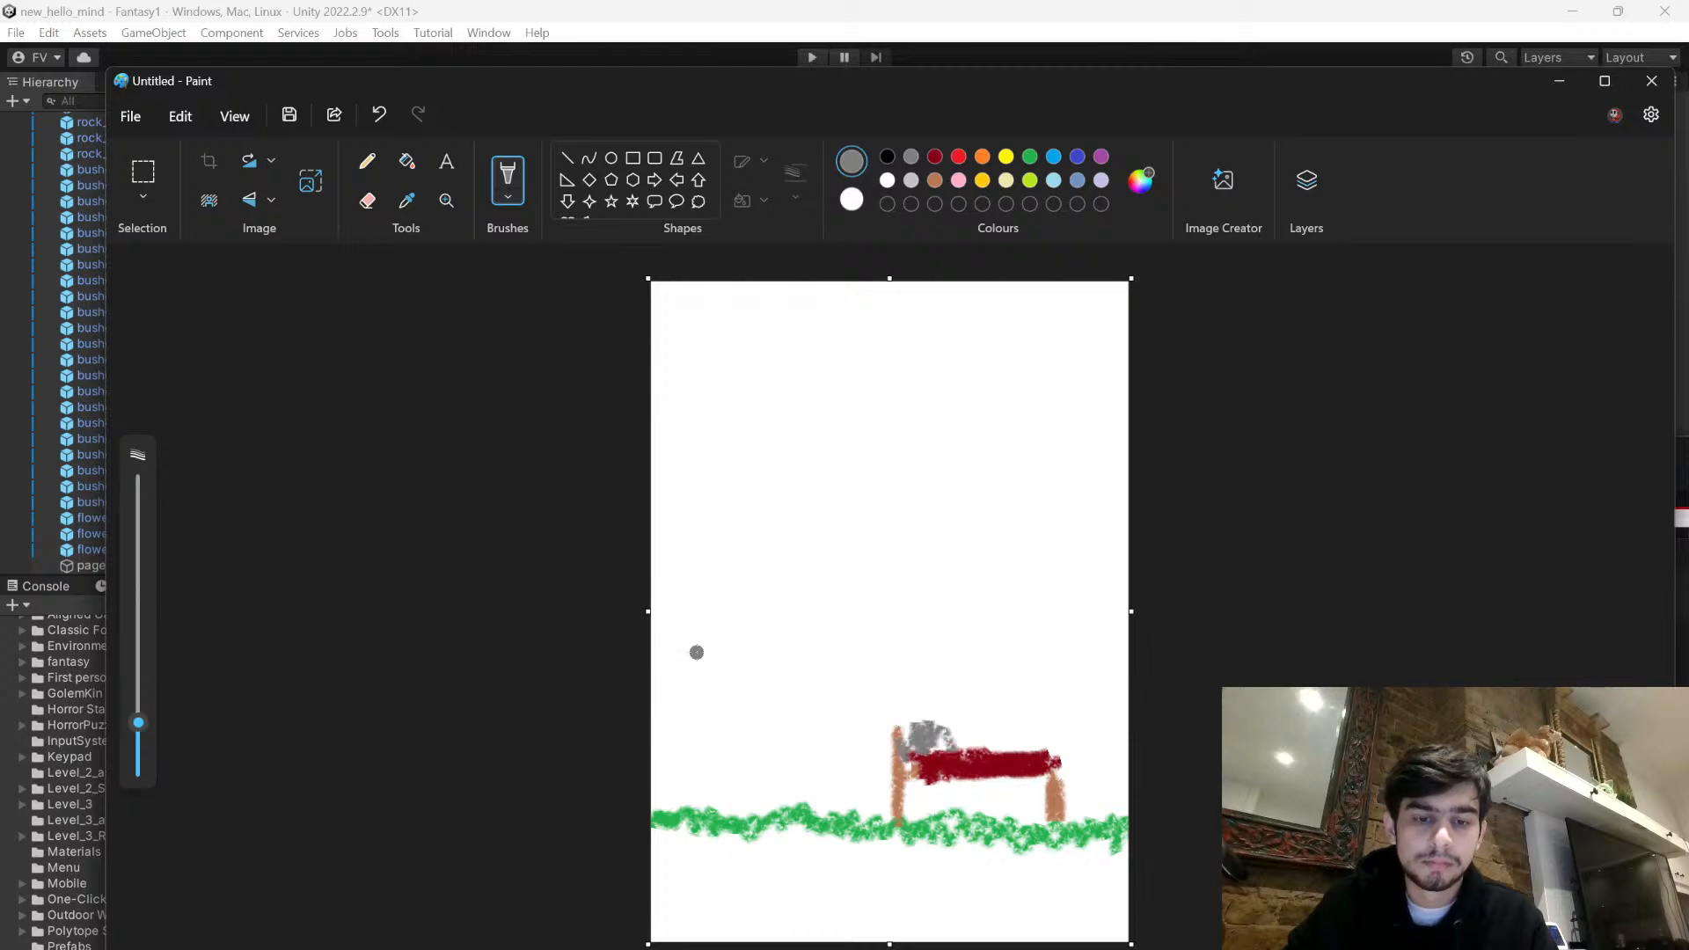
- Draw a tree to the left of the bed with a two-line brown trunk and layered, scribbled green foliage
mouse_move(794, 88)
left_mouse_down()
mouse_move(1044, 480)
mouse_move(1007, 626)
mouse_move(727, 352)
mouse_move(772, 174)
left_mouse_up()
left_click(911, 257)
left_click_drag(714, 710, 708, 928)
left_click_drag(725, 720, 718, 922)
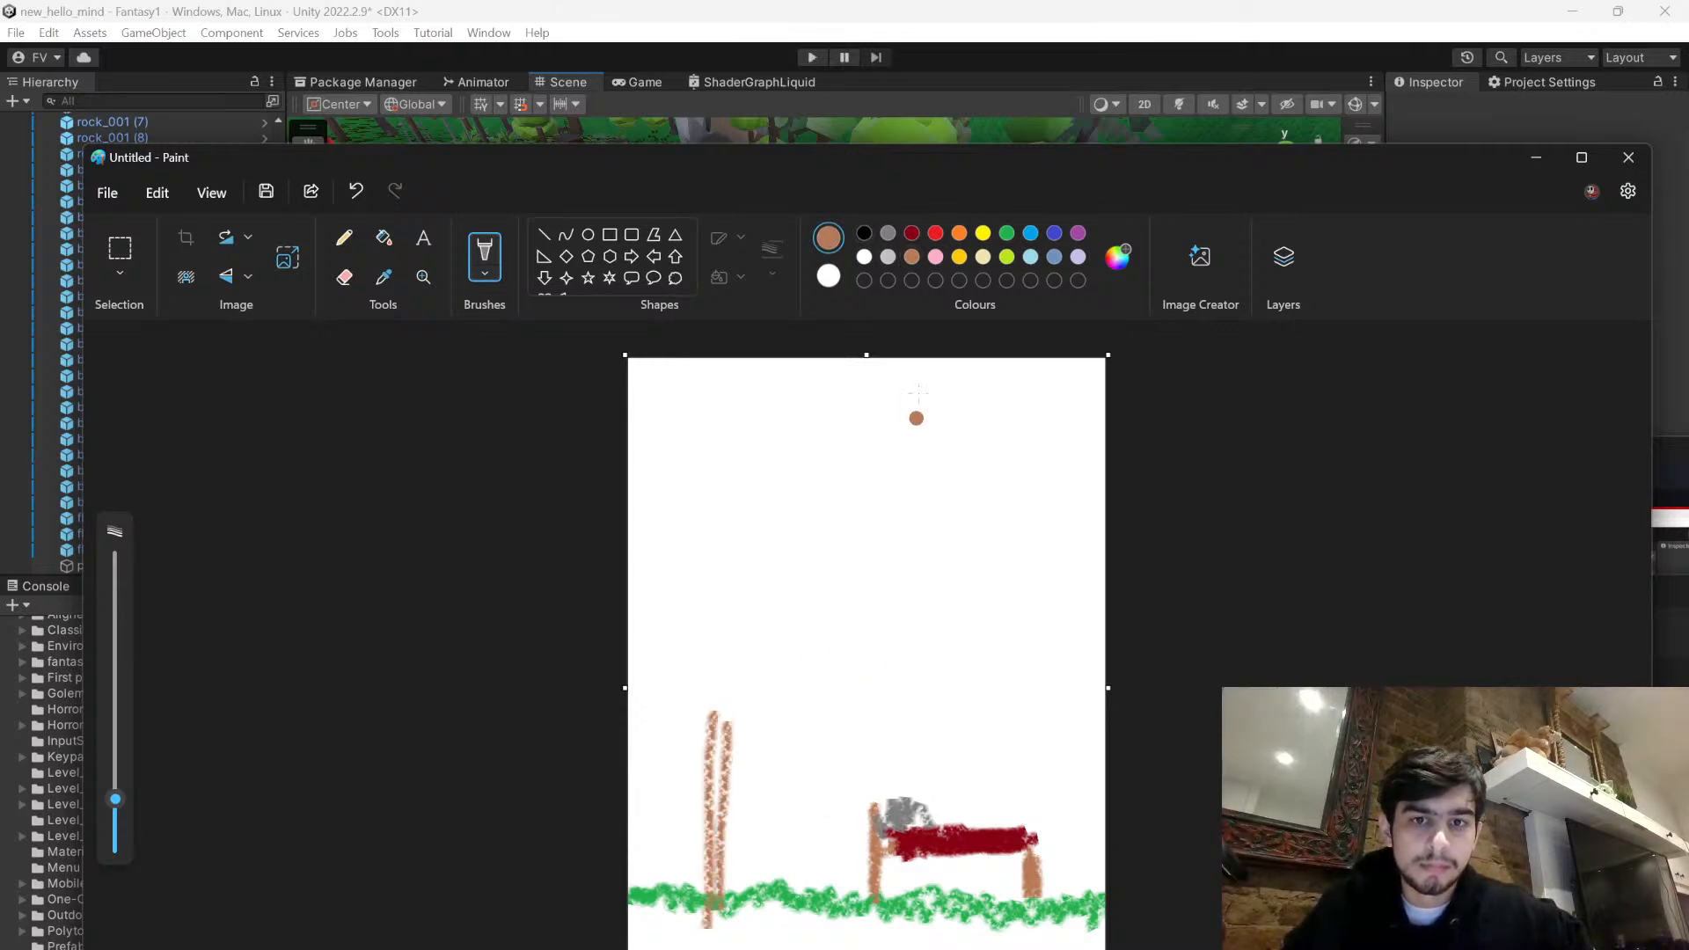
mouse_move(719, 606)
left_mouse_down()
mouse_move(667, 714)
mouse_move(800, 688)
mouse_move(735, 598)
left_mouse_up()
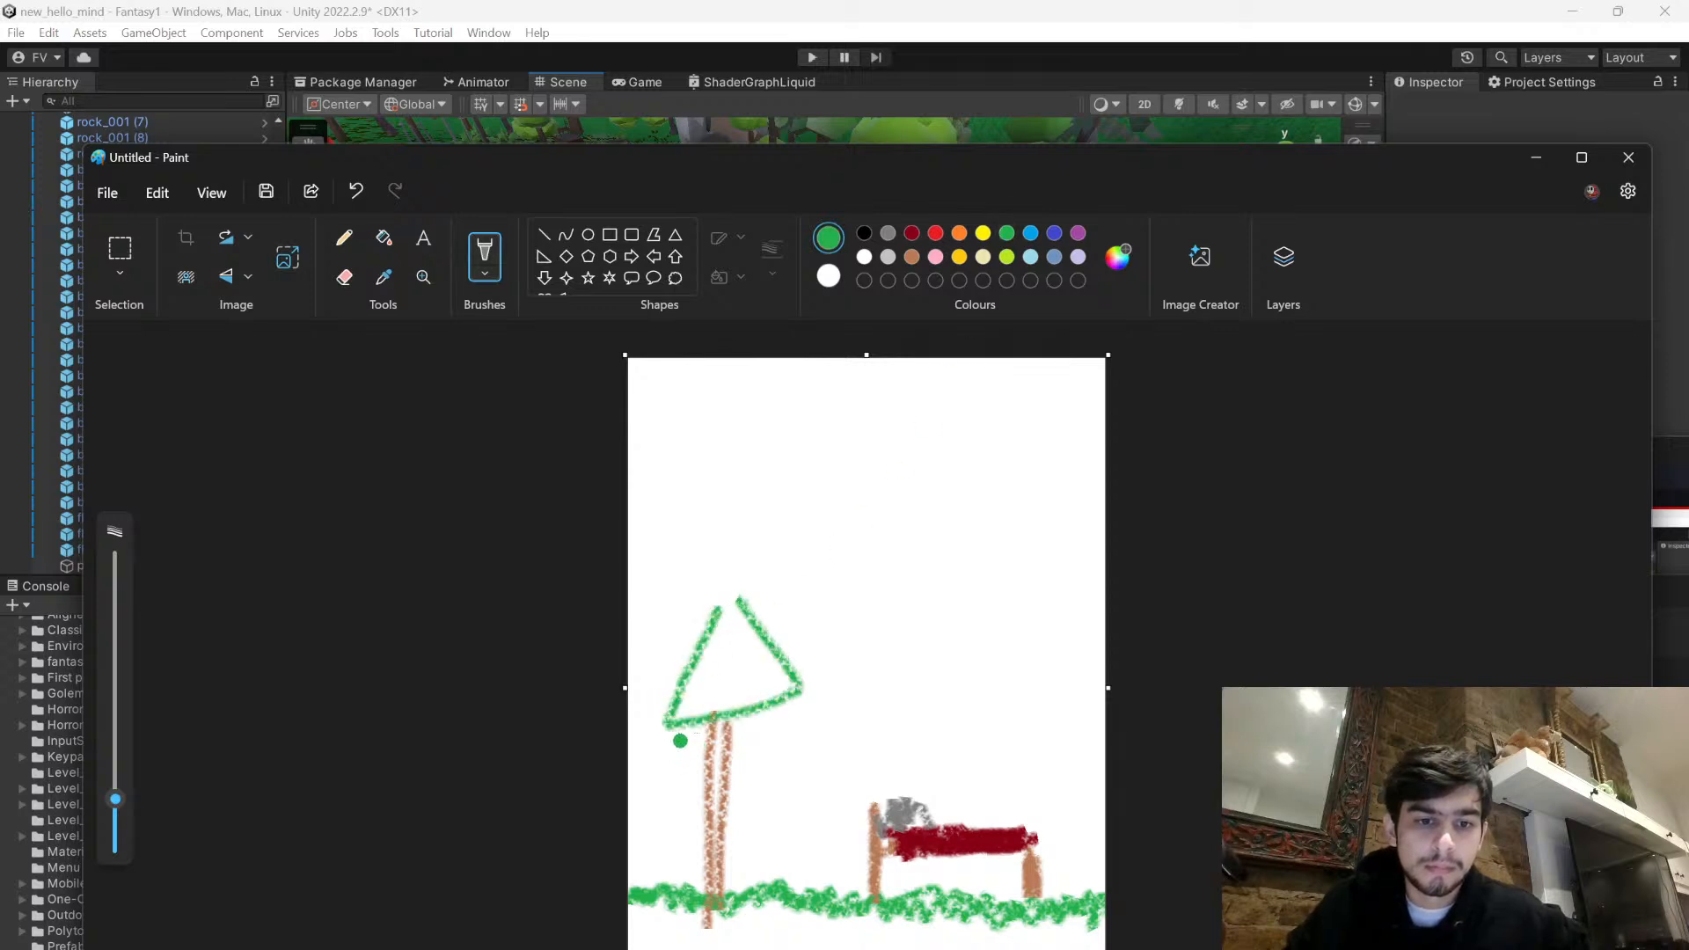
mouse_move(689, 752)
left_mouse_down()
mouse_move(803, 803)
mouse_move(780, 709)
left_mouse_up()
mouse_move(707, 813)
left_mouse_down()
mouse_move(755, 830)
mouse_move(764, 804)
left_mouse_up()
mouse_move(724, 717)
left_mouse_down()
mouse_move(703, 772)
mouse_move(764, 771)
mouse_move(708, 791)
mouse_move(722, 651)
mouse_move(700, 730)
mouse_move(787, 677)
left_mouse_up()
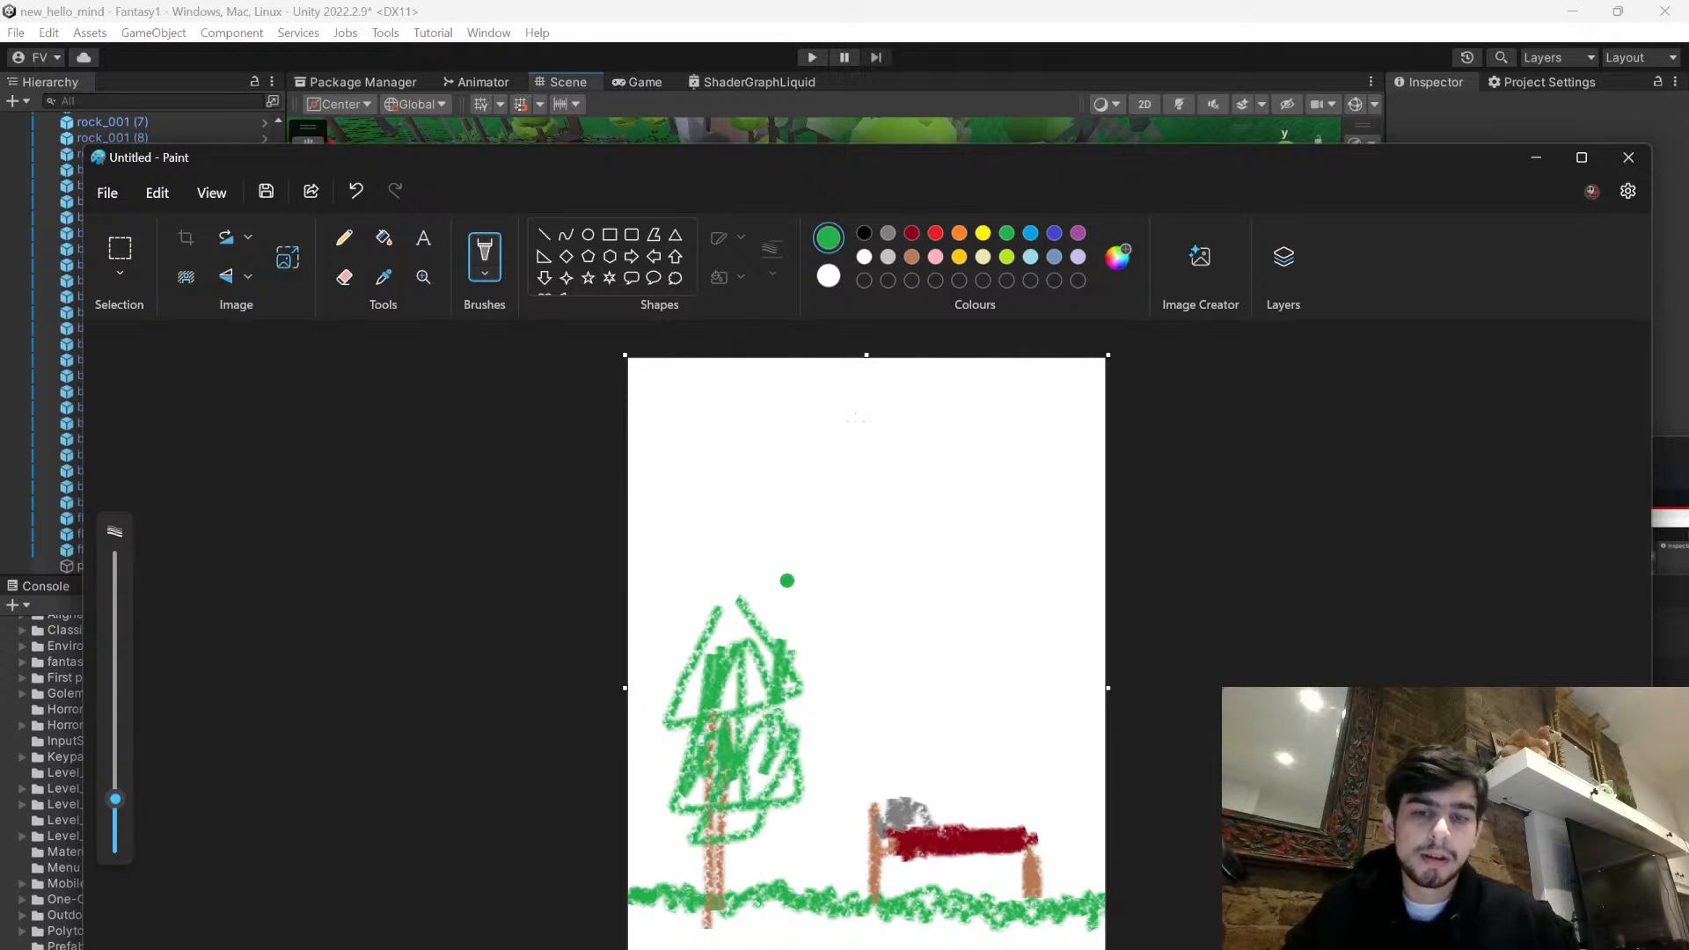
- Save the drawing to the Downloads folder as a PNG file named page
mouse_move(1070, 183)
left_mouse_down()
mouse_move(1126, 124)
mouse_move(1162, 121)
left_mouse_up()
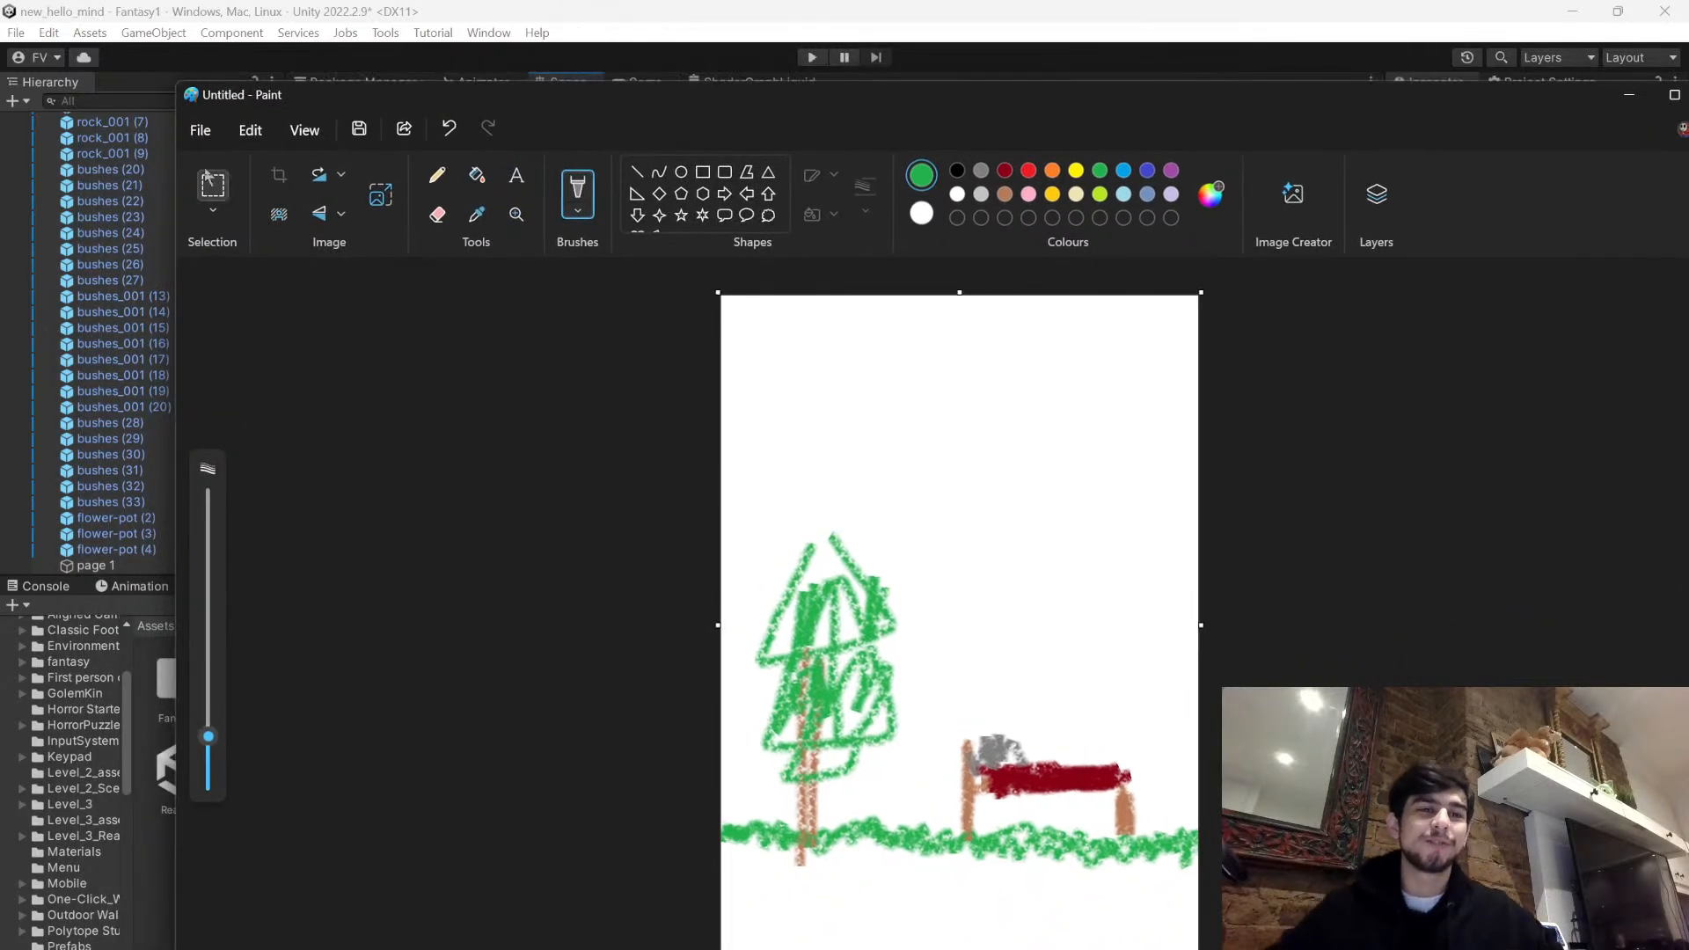
left_click(199, 134)
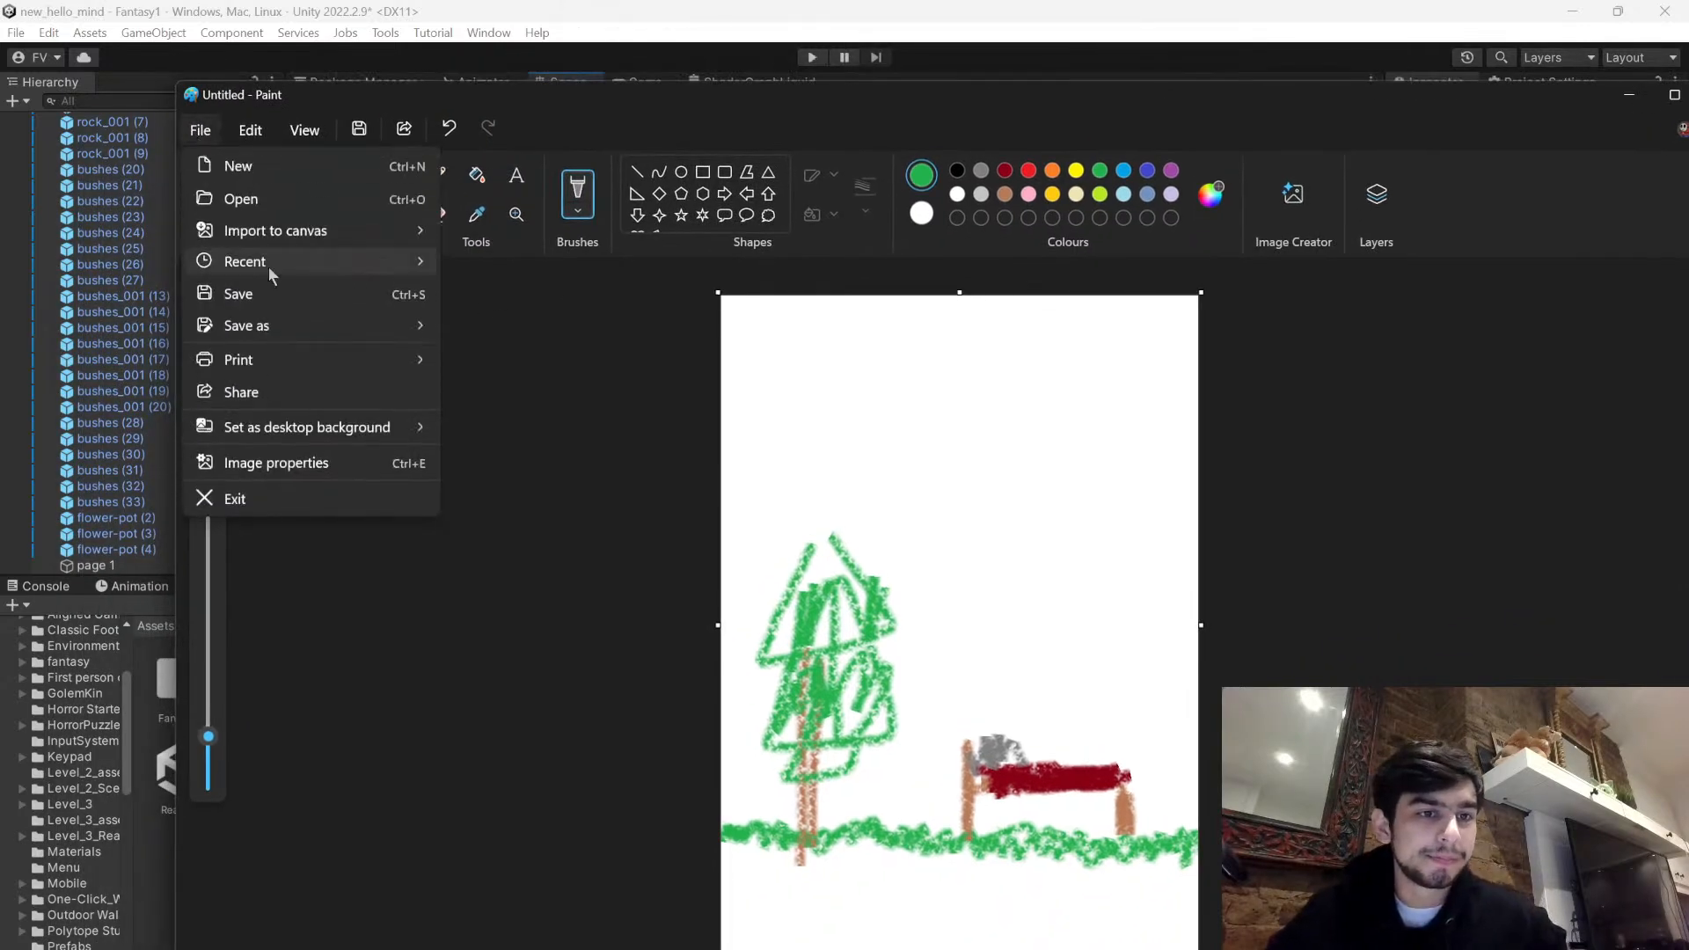
left_click(267, 293)
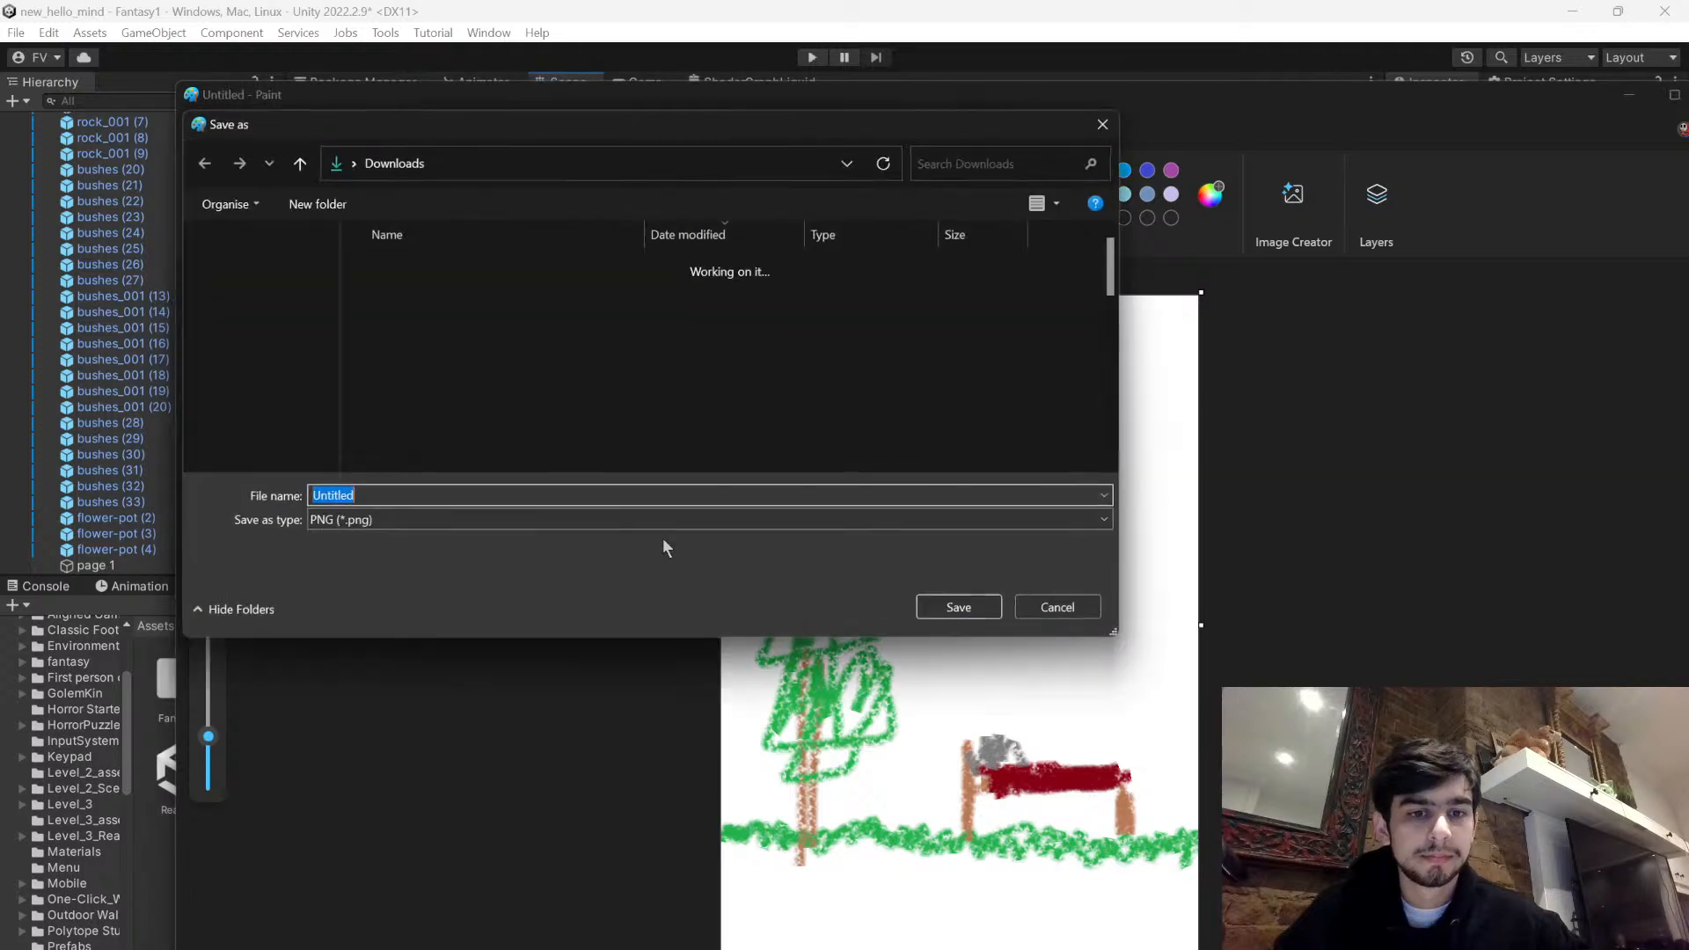
type("page")
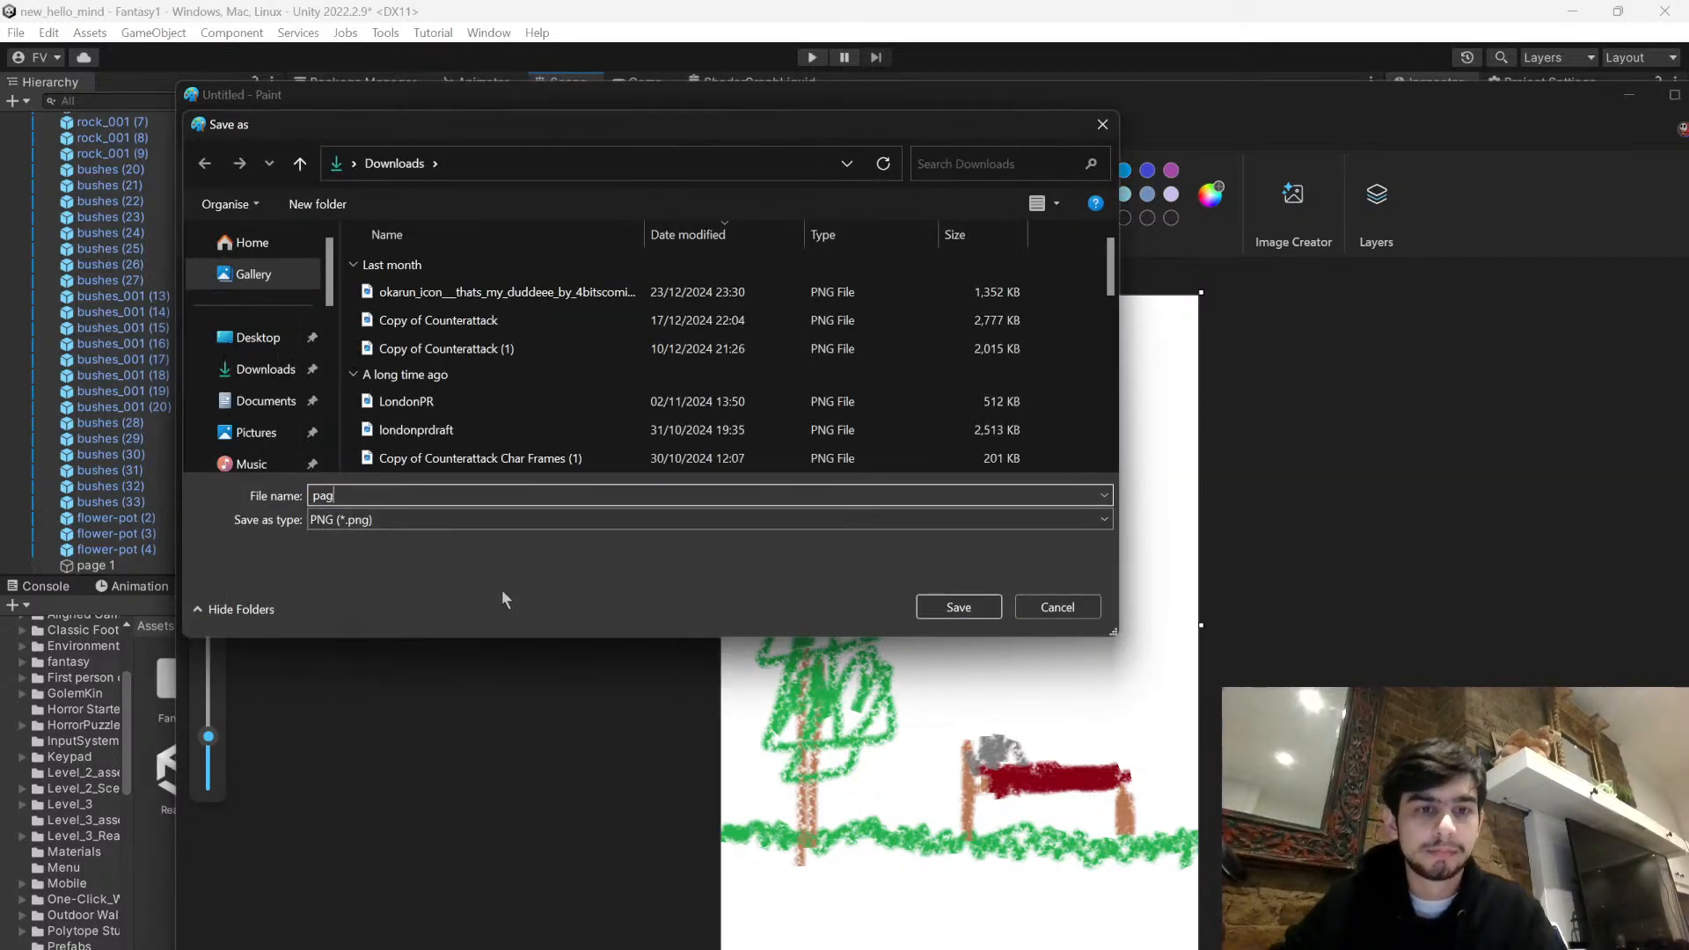
key("Return")
- Switch back to the Unity editor and arrange the windows so the Scenes assets folder is in view
left_click(984, 68)
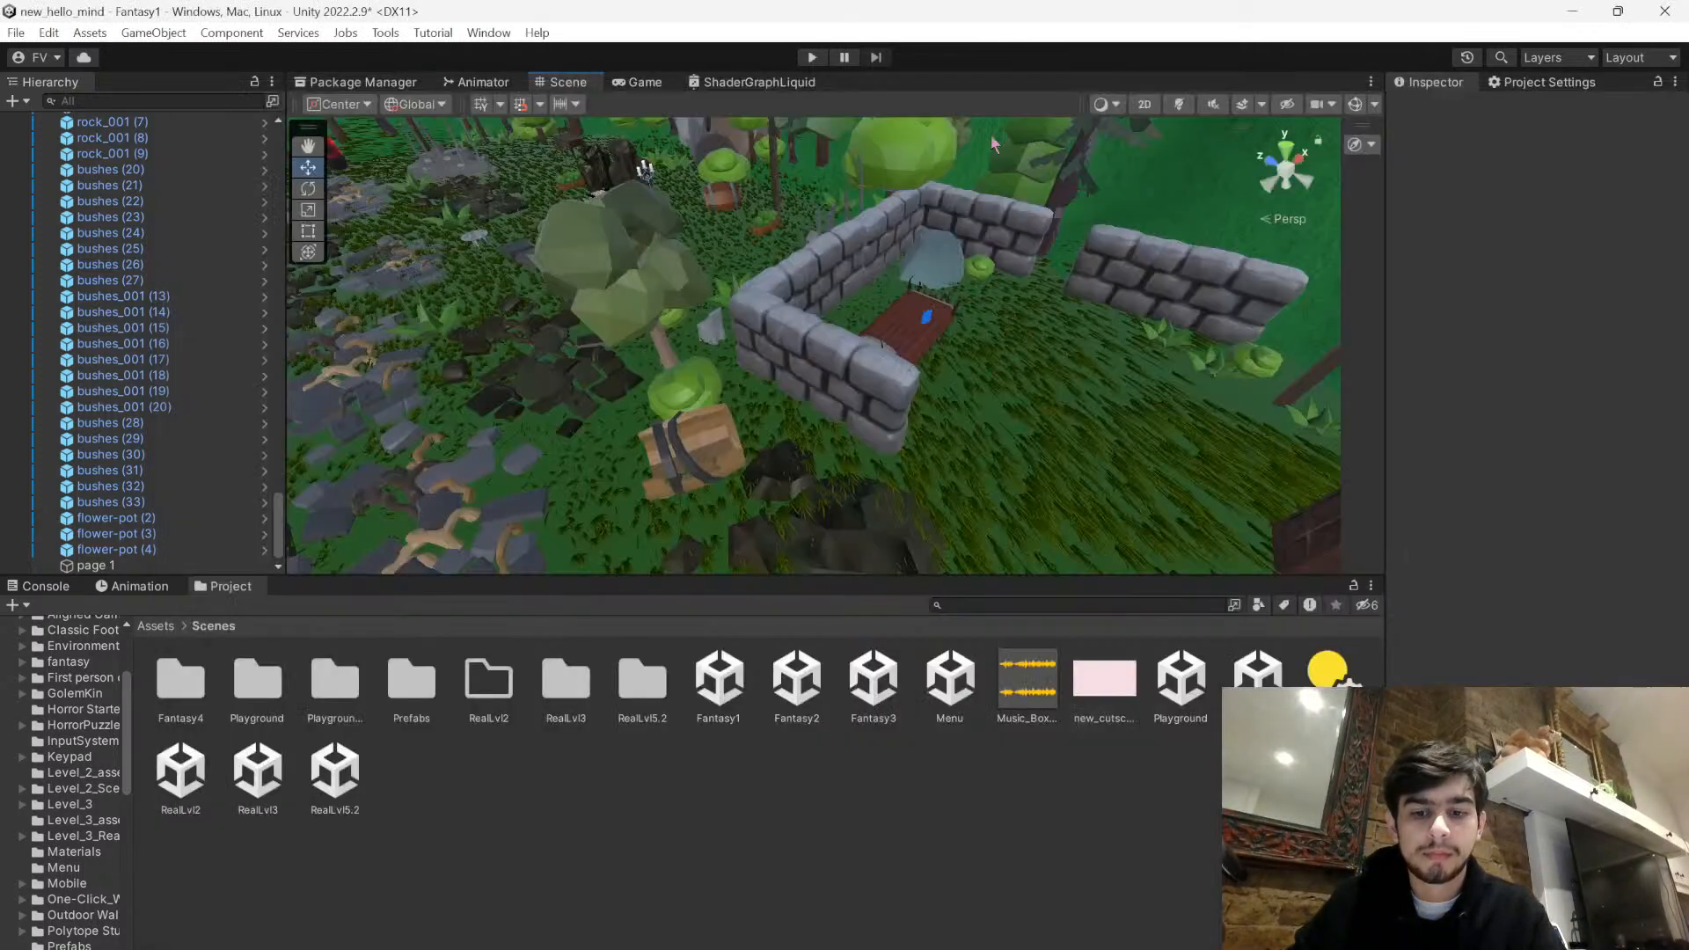
key("alt+Tab")
left_click_drag(1135, 469, 444, 177)
left_click_drag(561, 839, 577, 791)
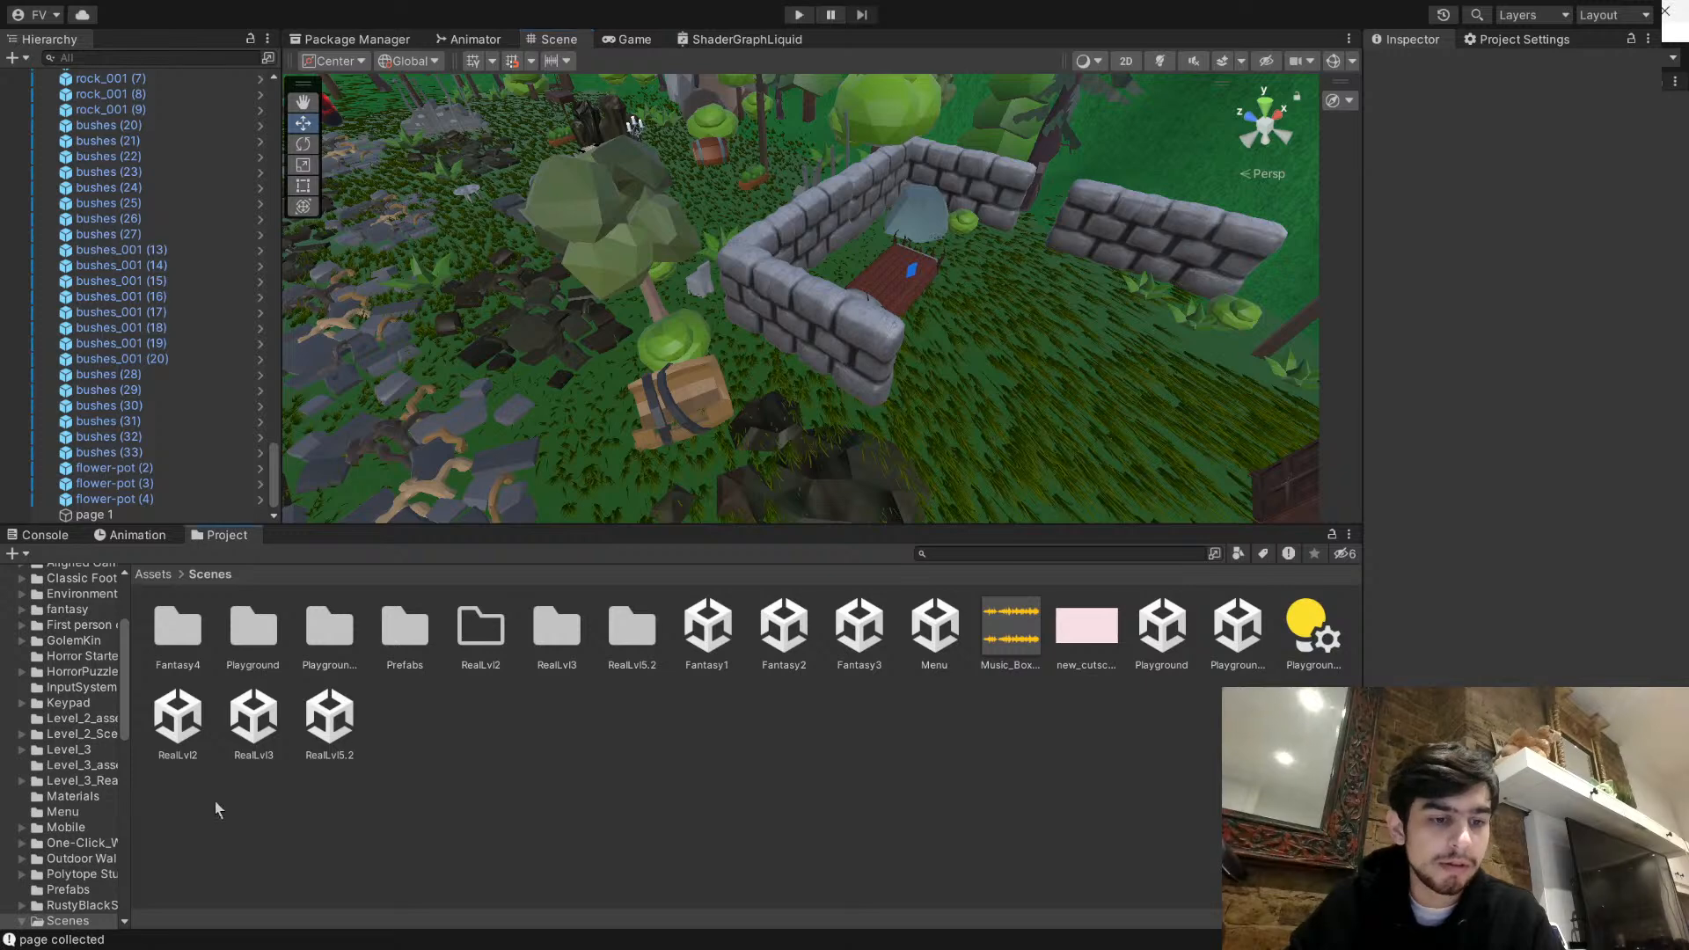
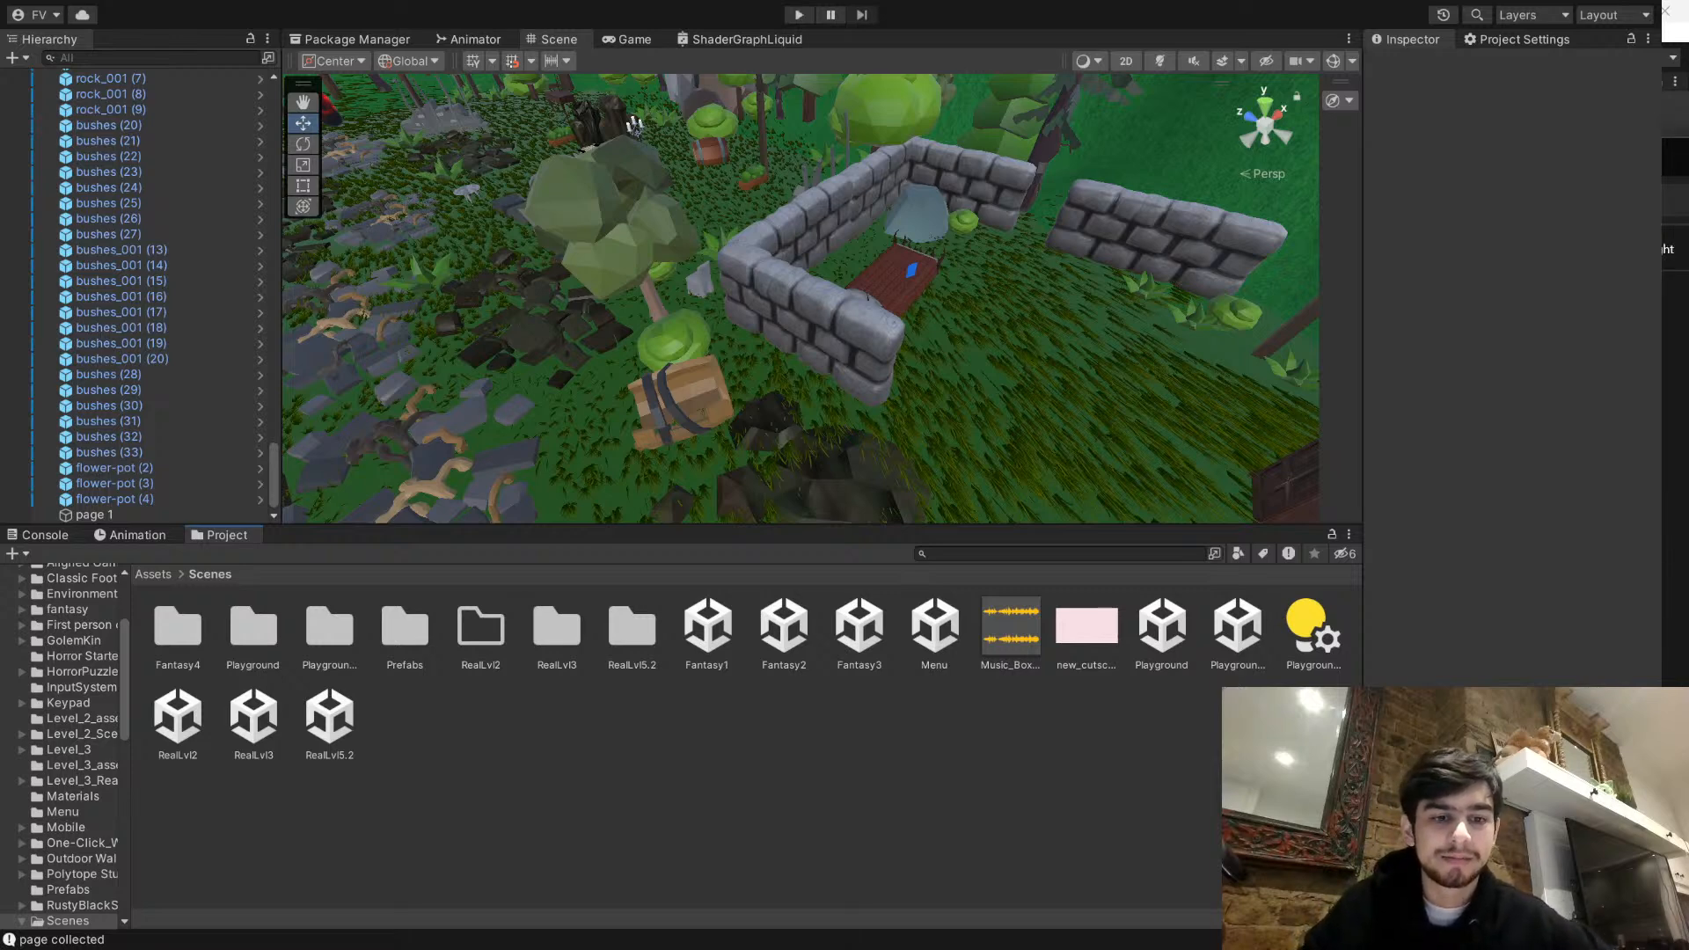
- Create a folder named child drawings in Assets and import the page image into it
left_click(153, 574)
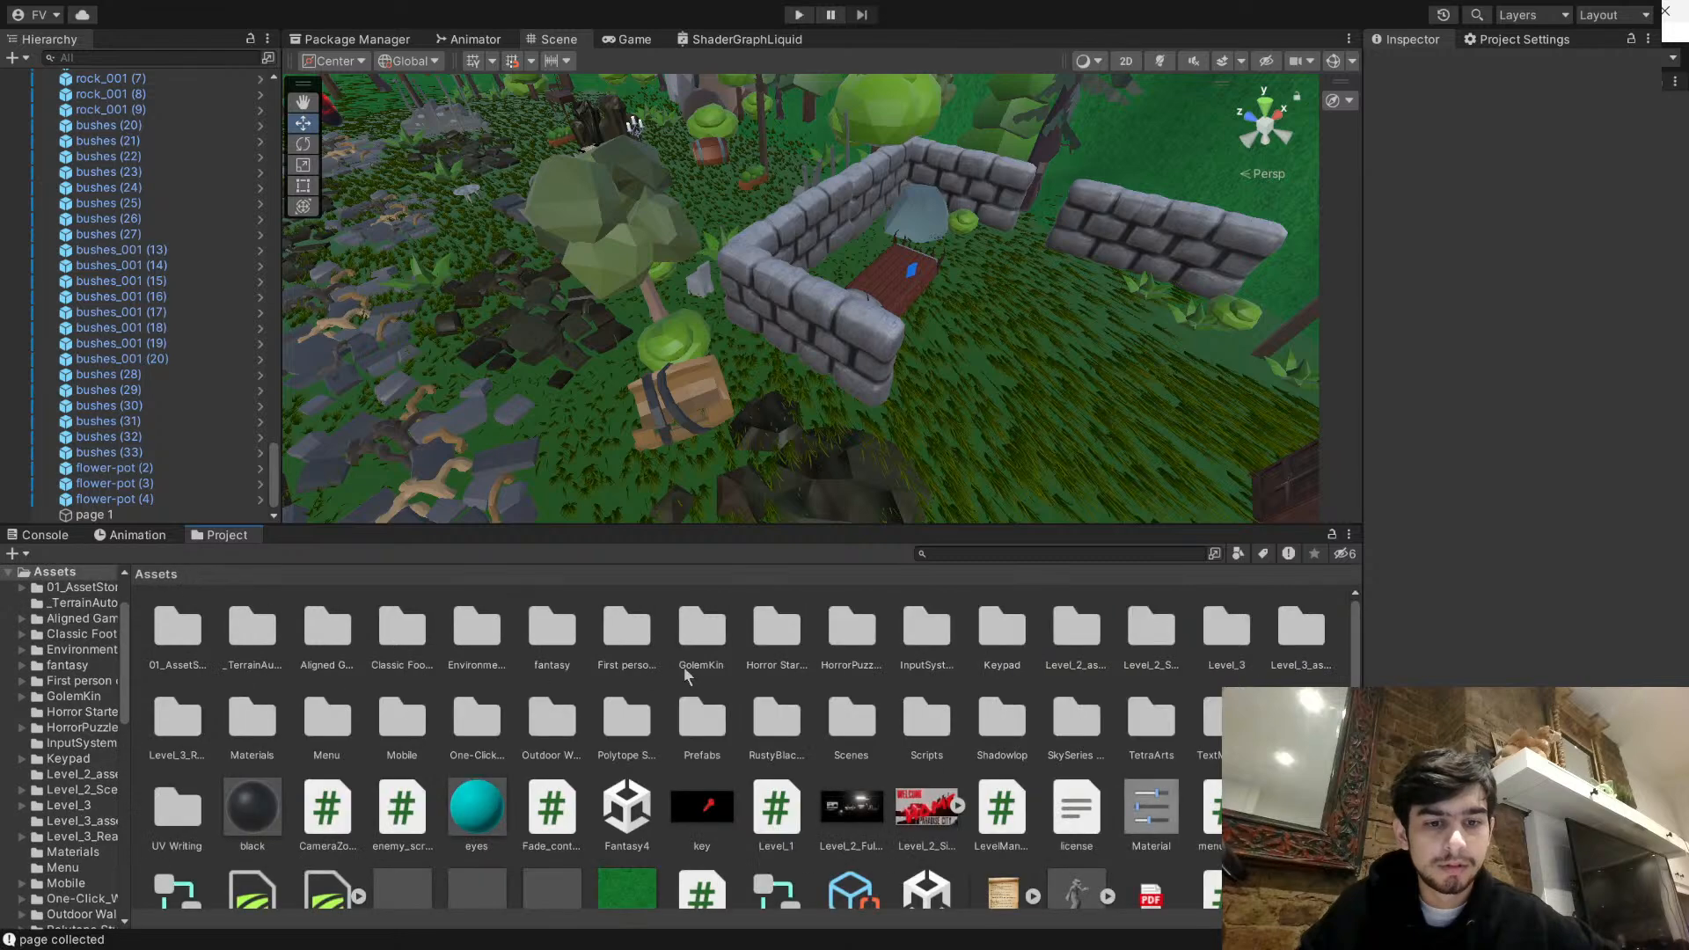
scroll(695, 722, "down", 3)
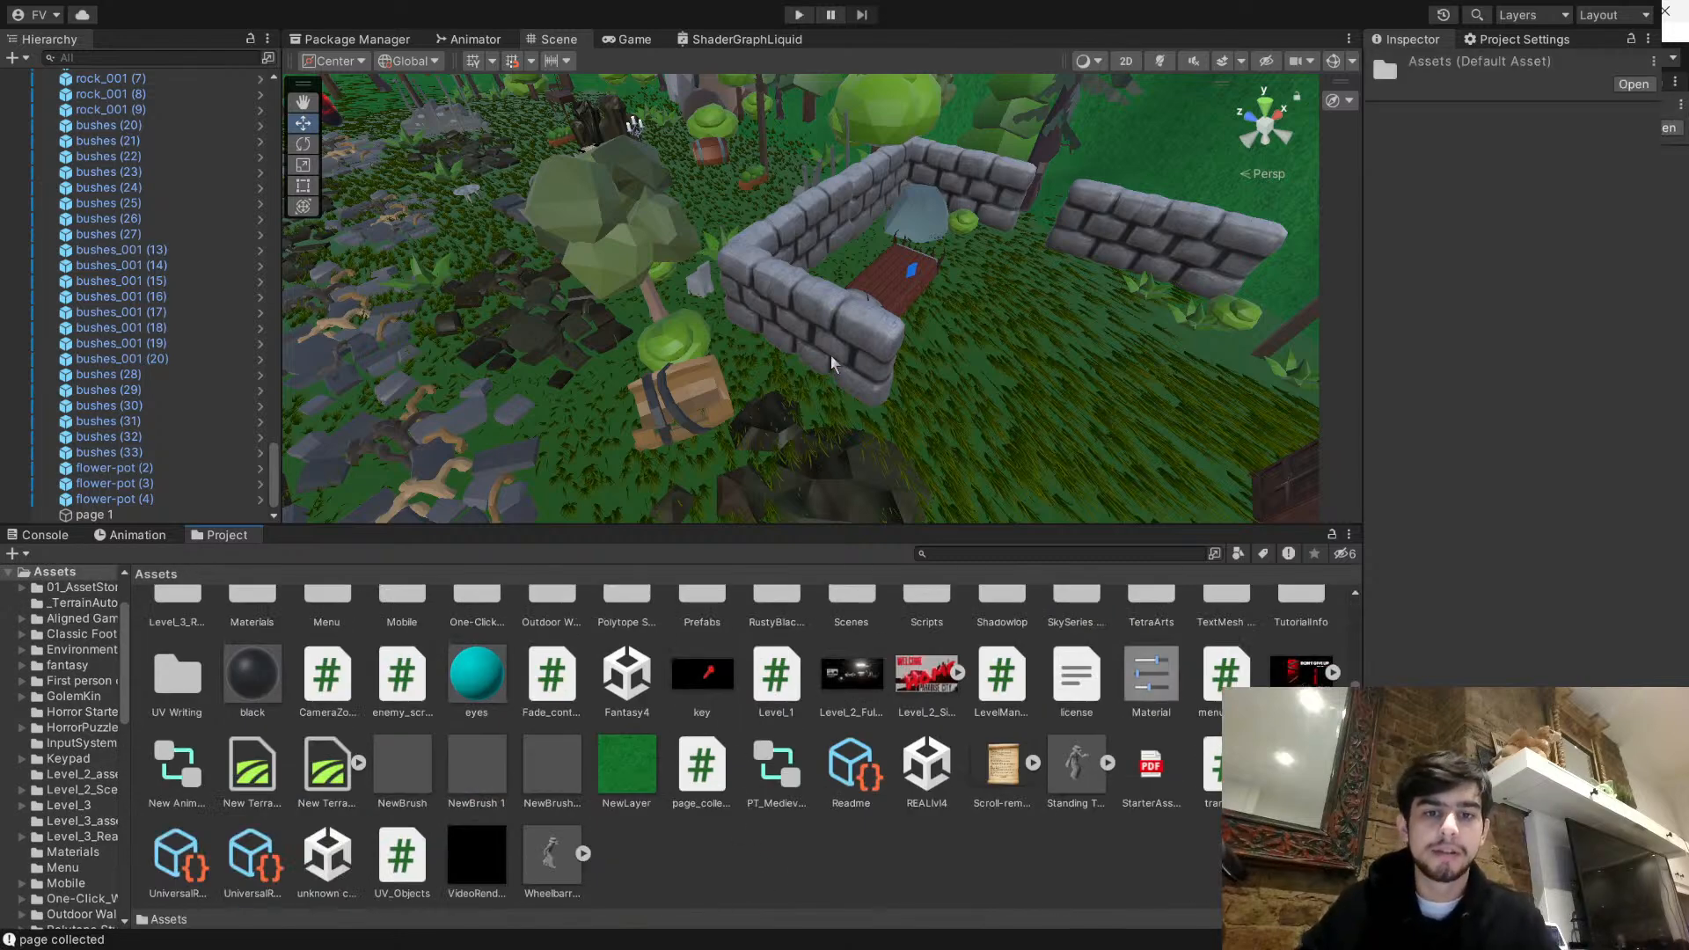
key("ctrl+shift+n")
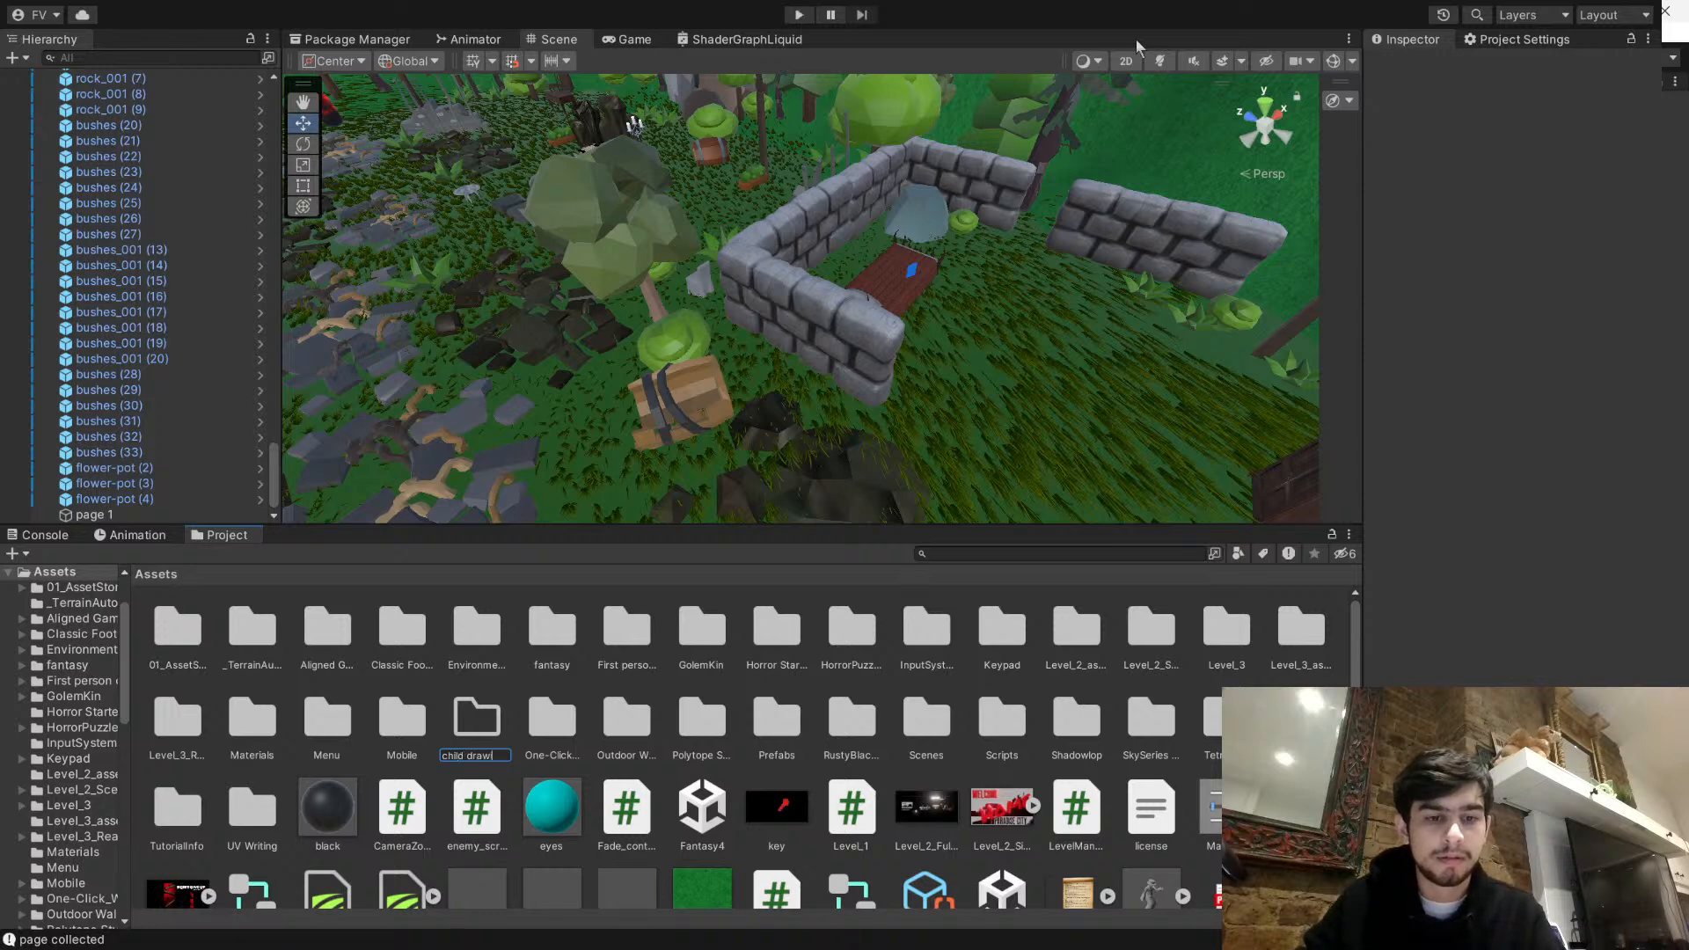
key("Return")
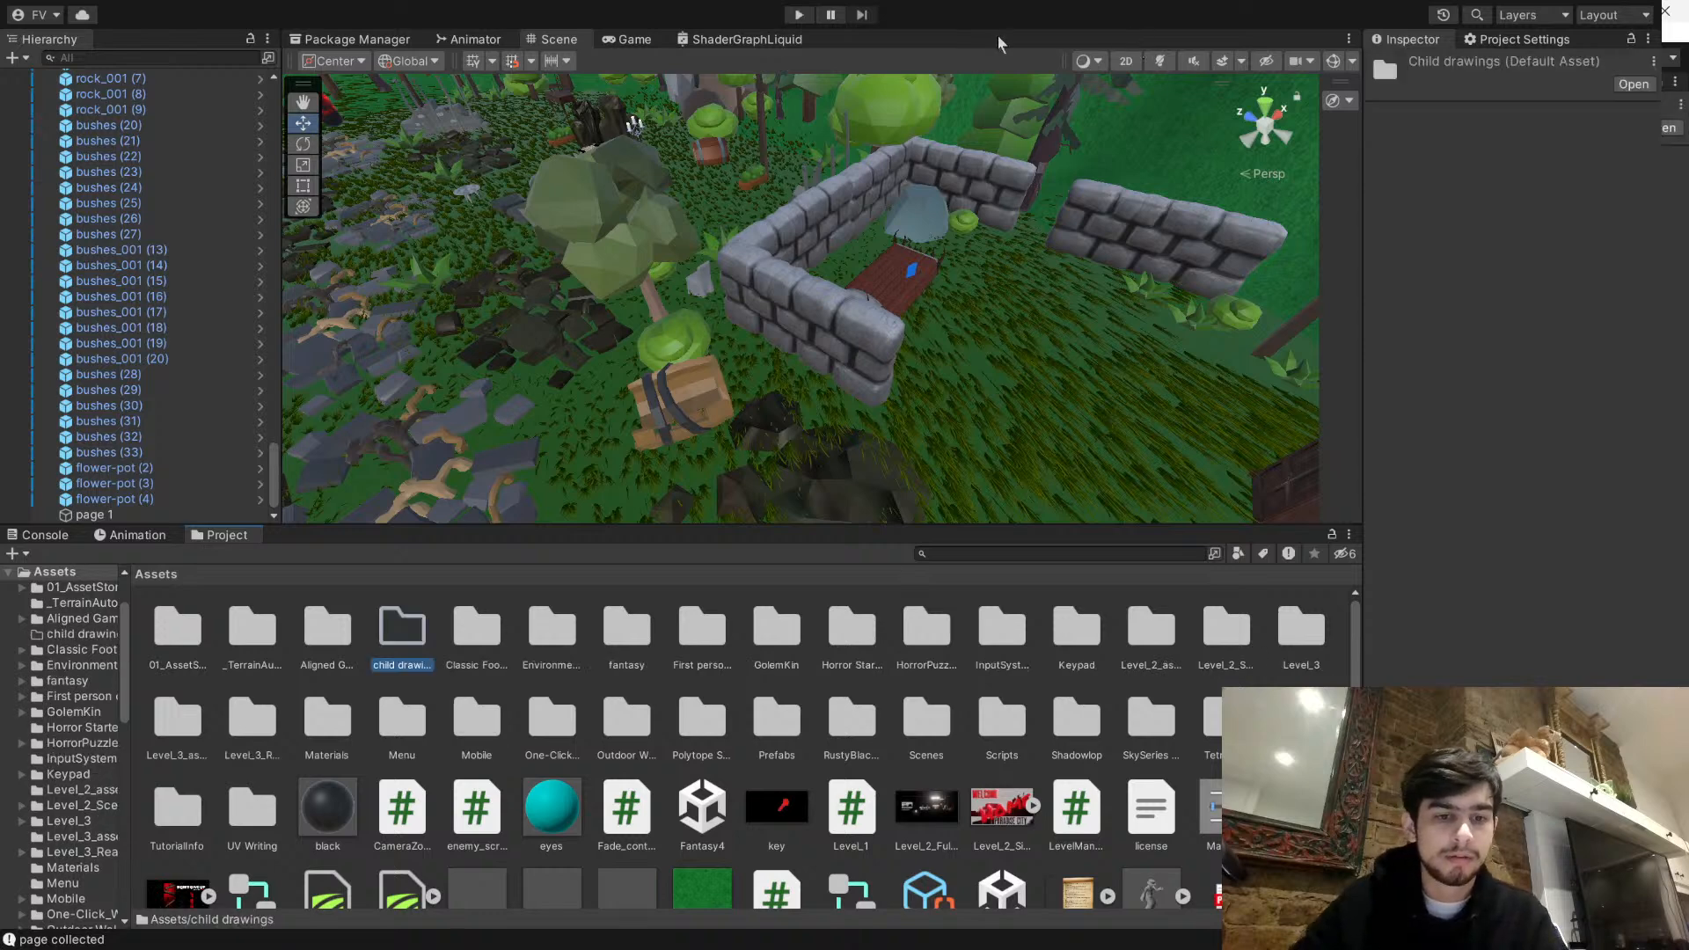
double_click(395, 626)
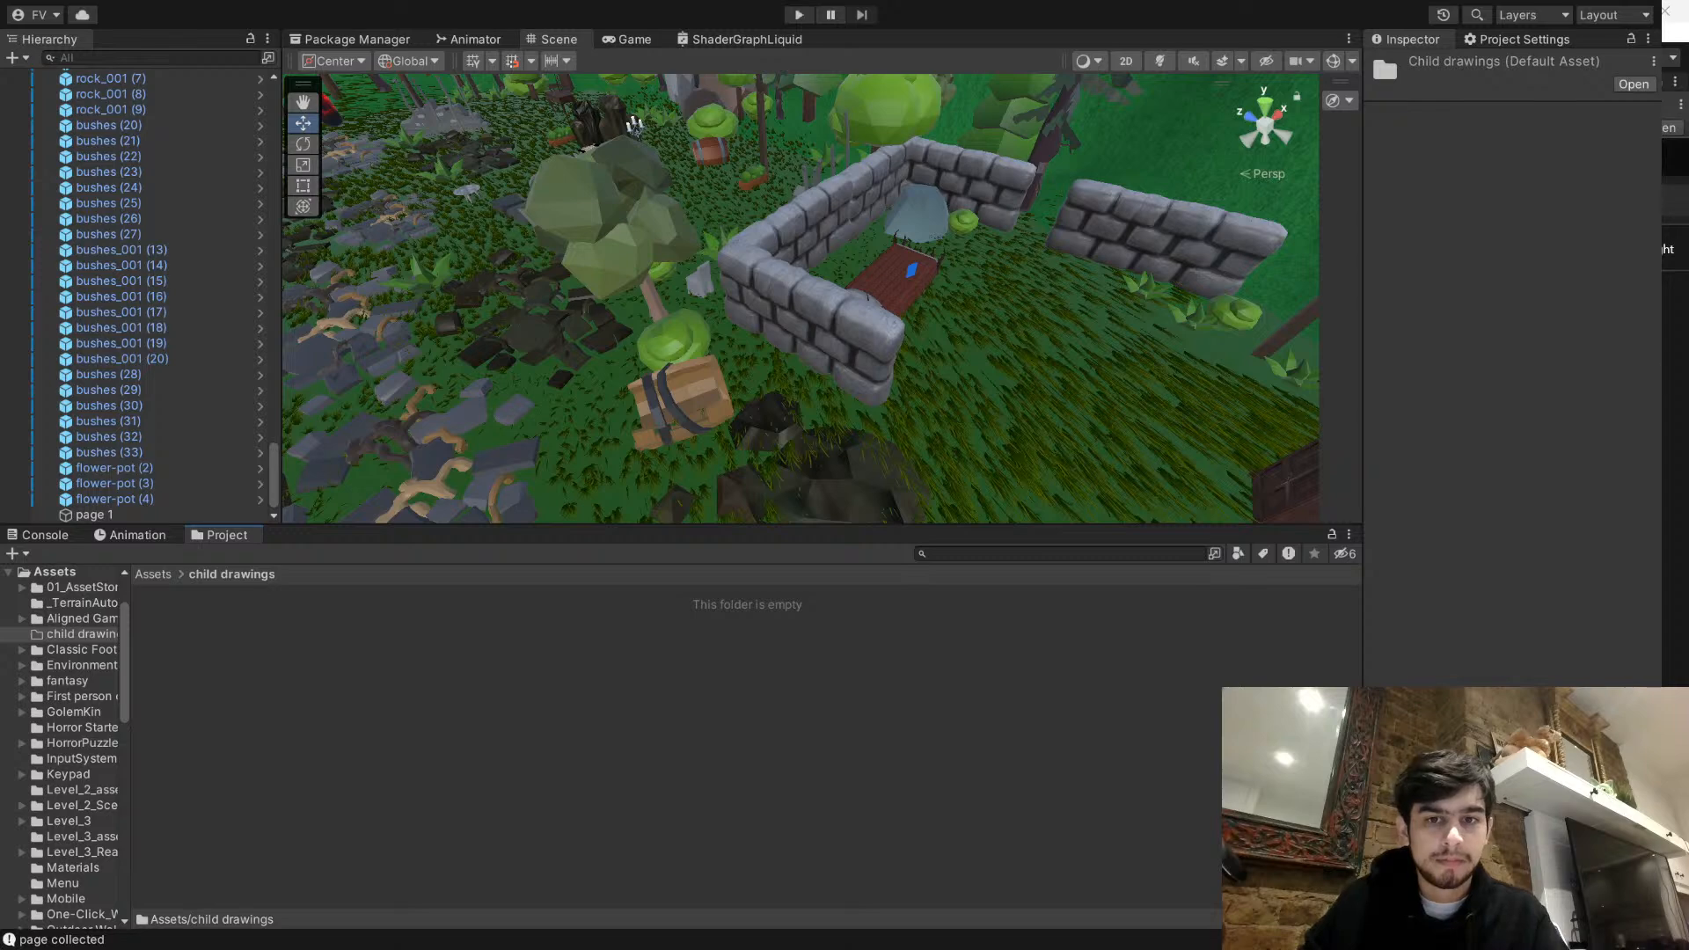
left_click(559, 847)
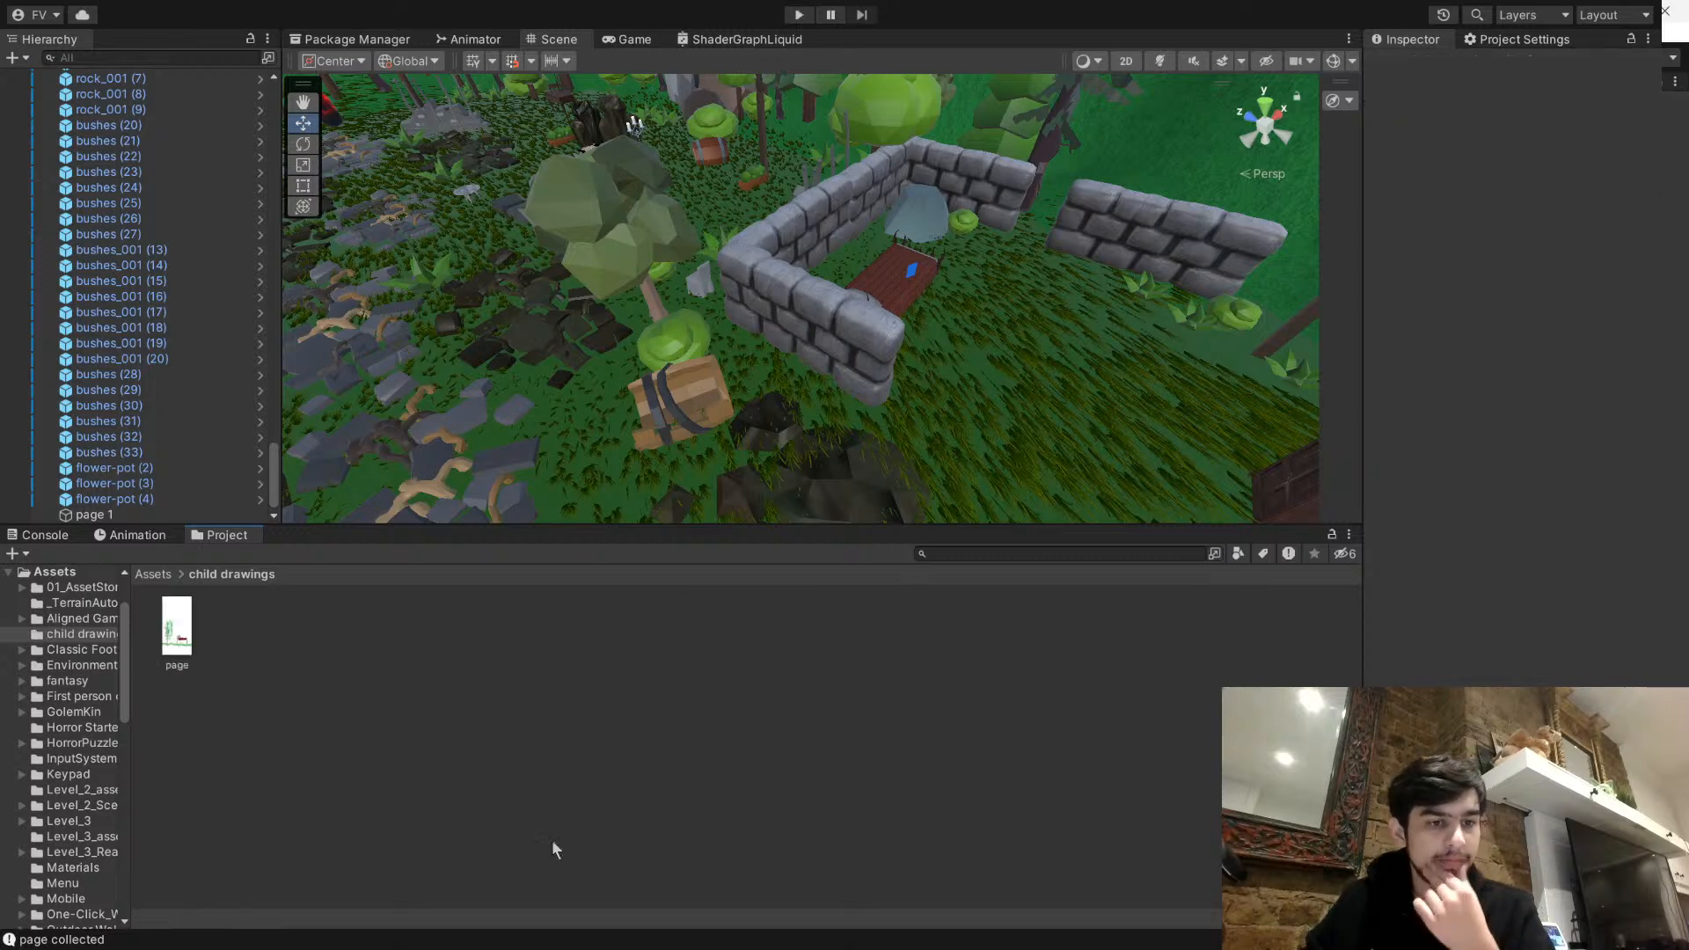
- Apply the page drawing as the material of the page 1 cube on the bed
left_click(191, 641)
right_click_drag(866, 324, 999, 392)
left_click(1005, 394)
key("f")
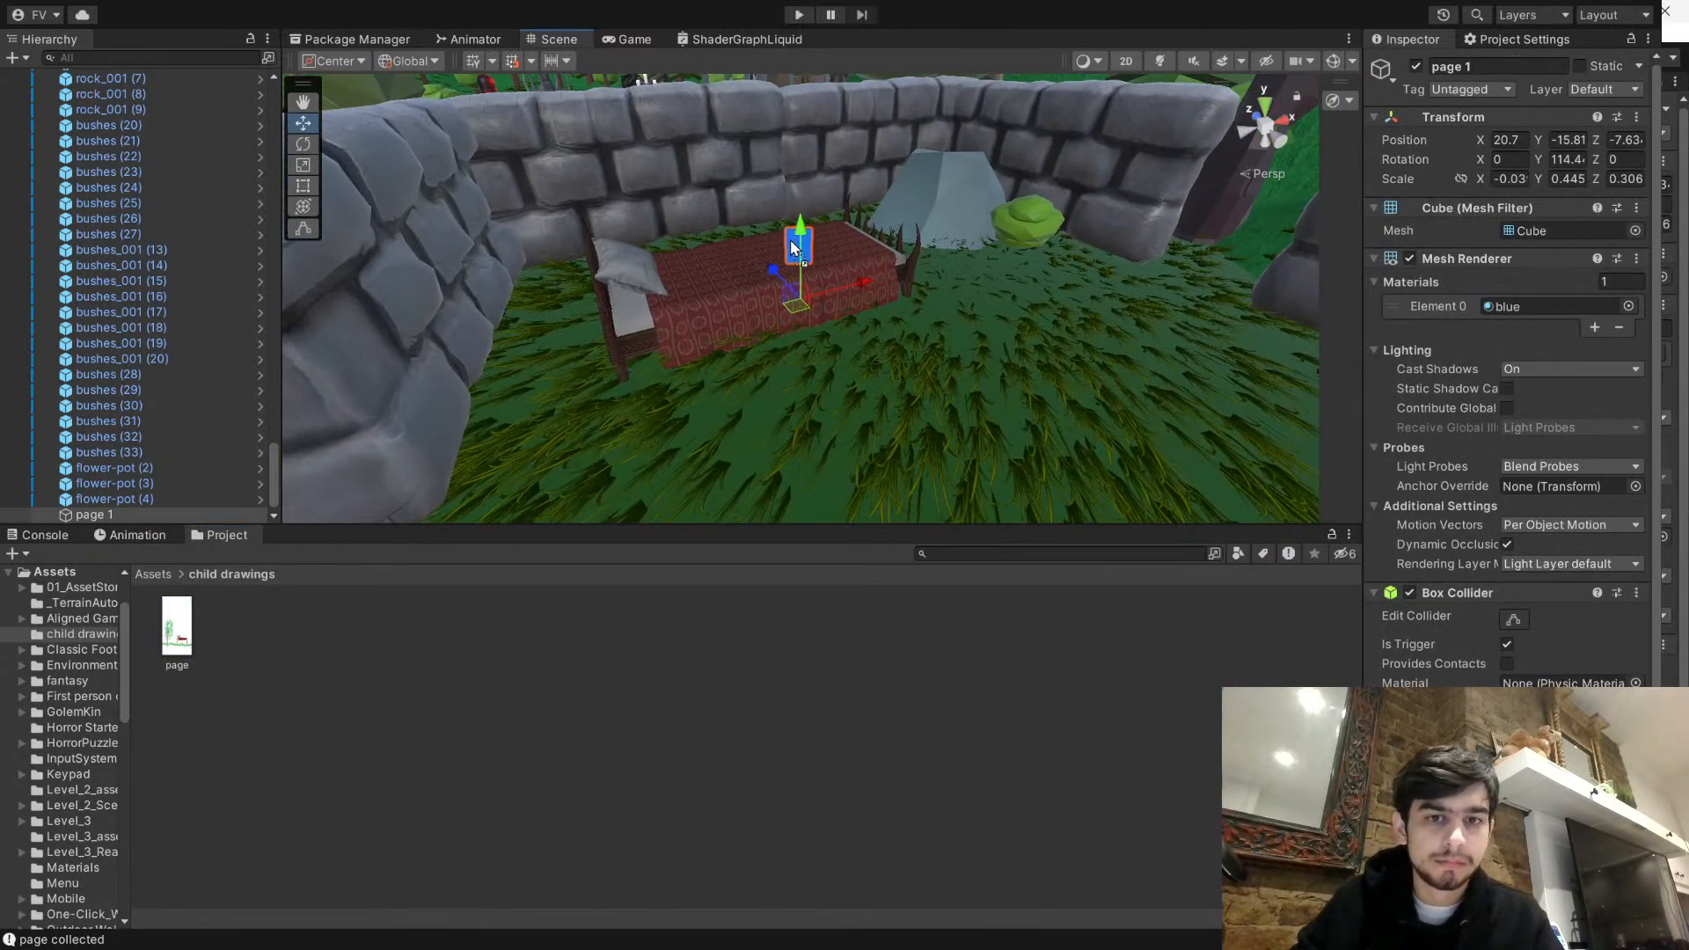
left_click_drag(810, 261, 813, 264)
scroll(835, 264, "up", 5)
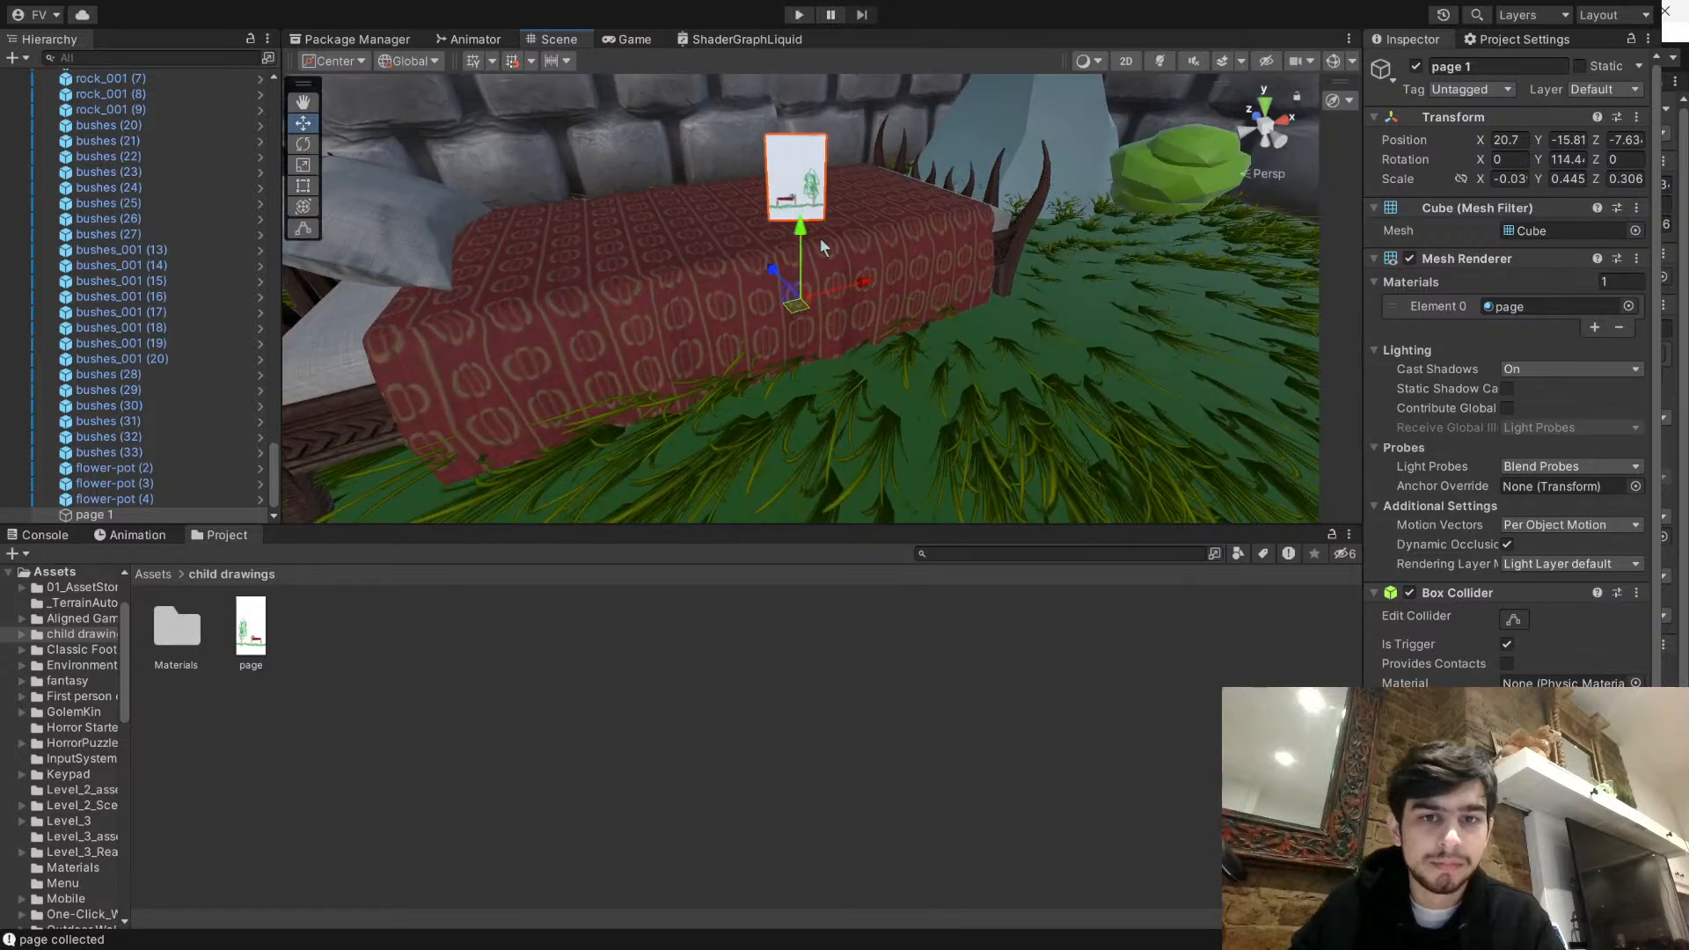
middle_click_drag(855, 167, 866, 221)
scroll(862, 237, "down", 4)
left_click(819, 572)
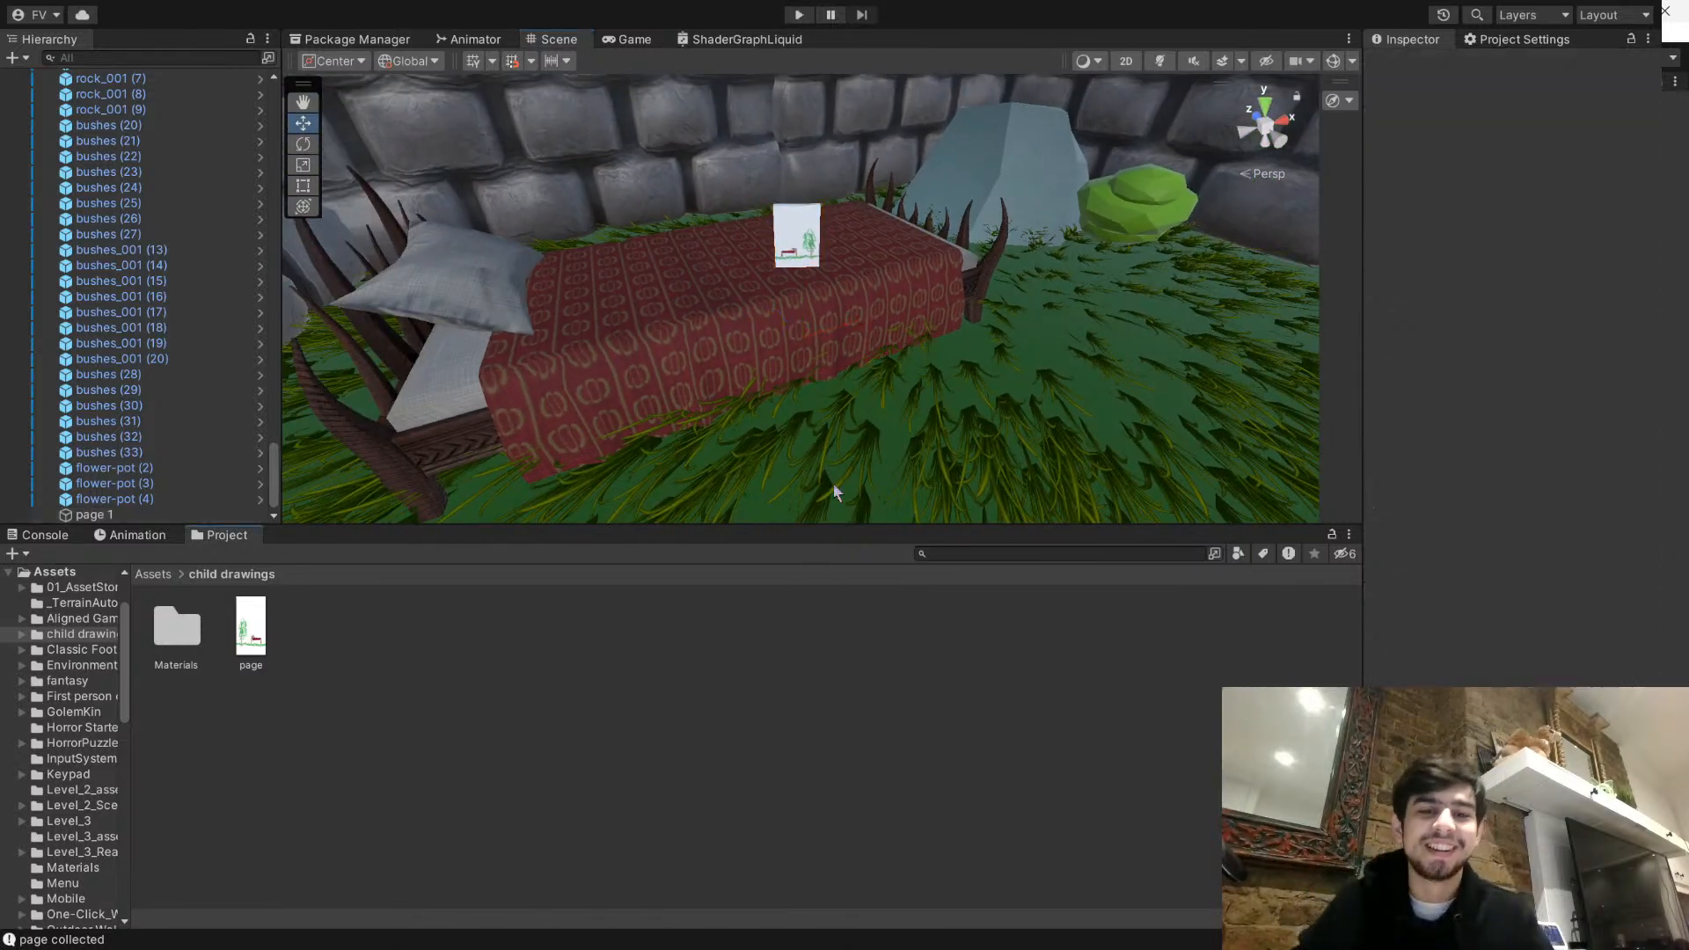
- Playtest the level by walking to the bed and collecting the page, and stop the game
left_click(798, 15)
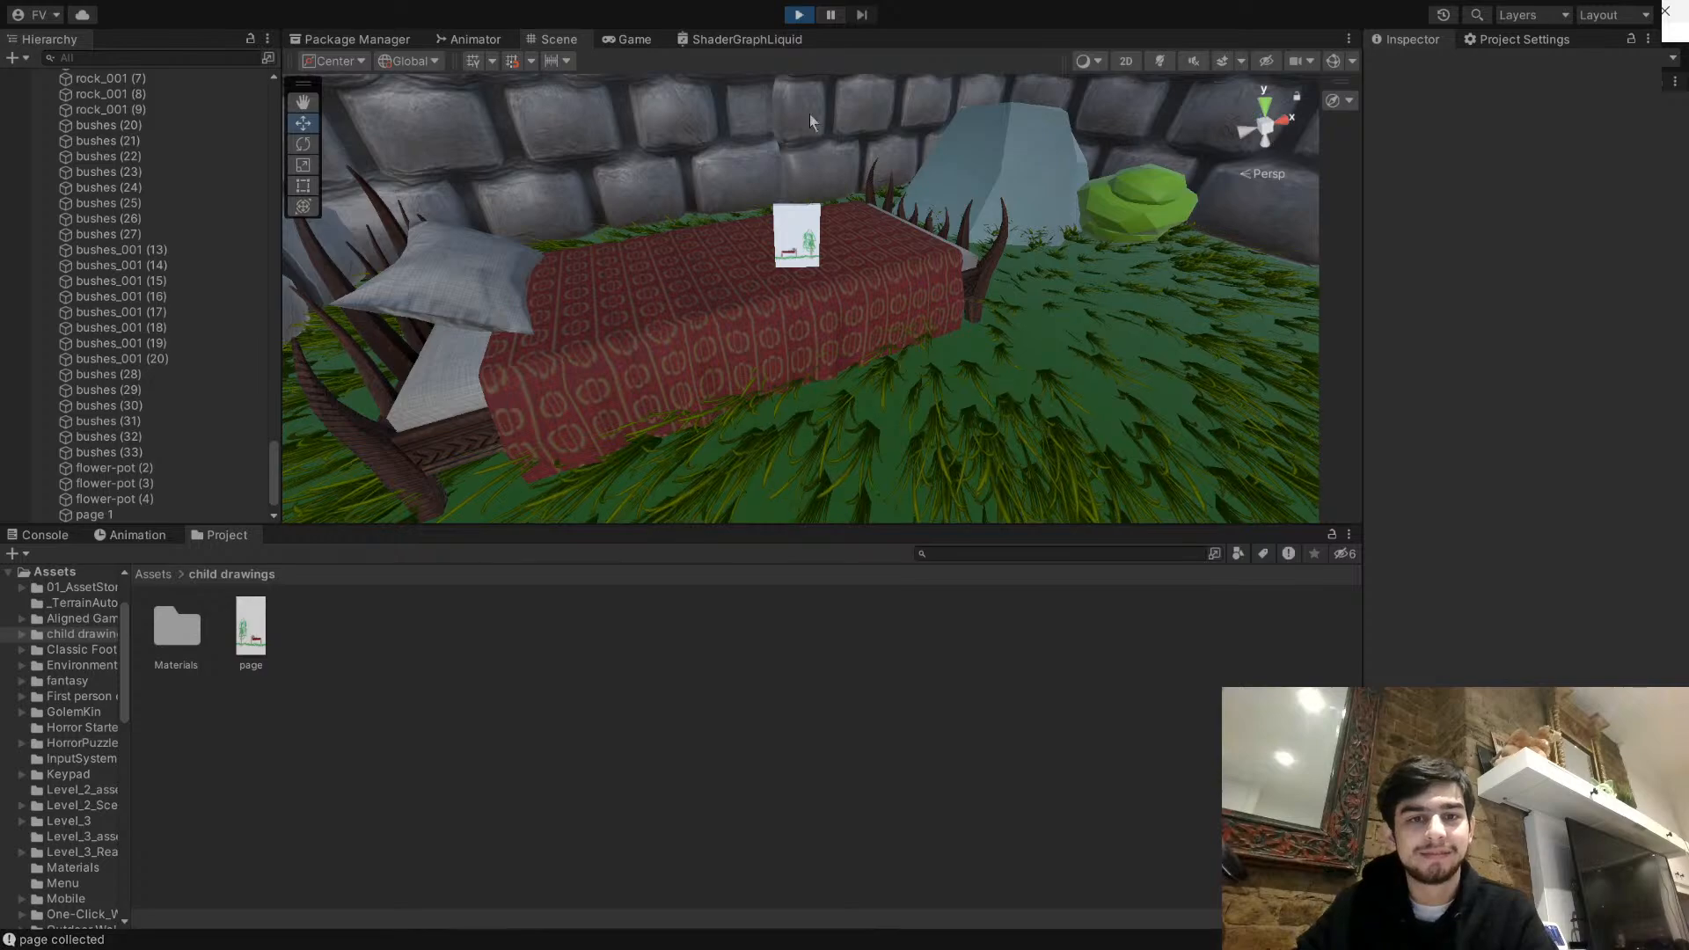
key("w")
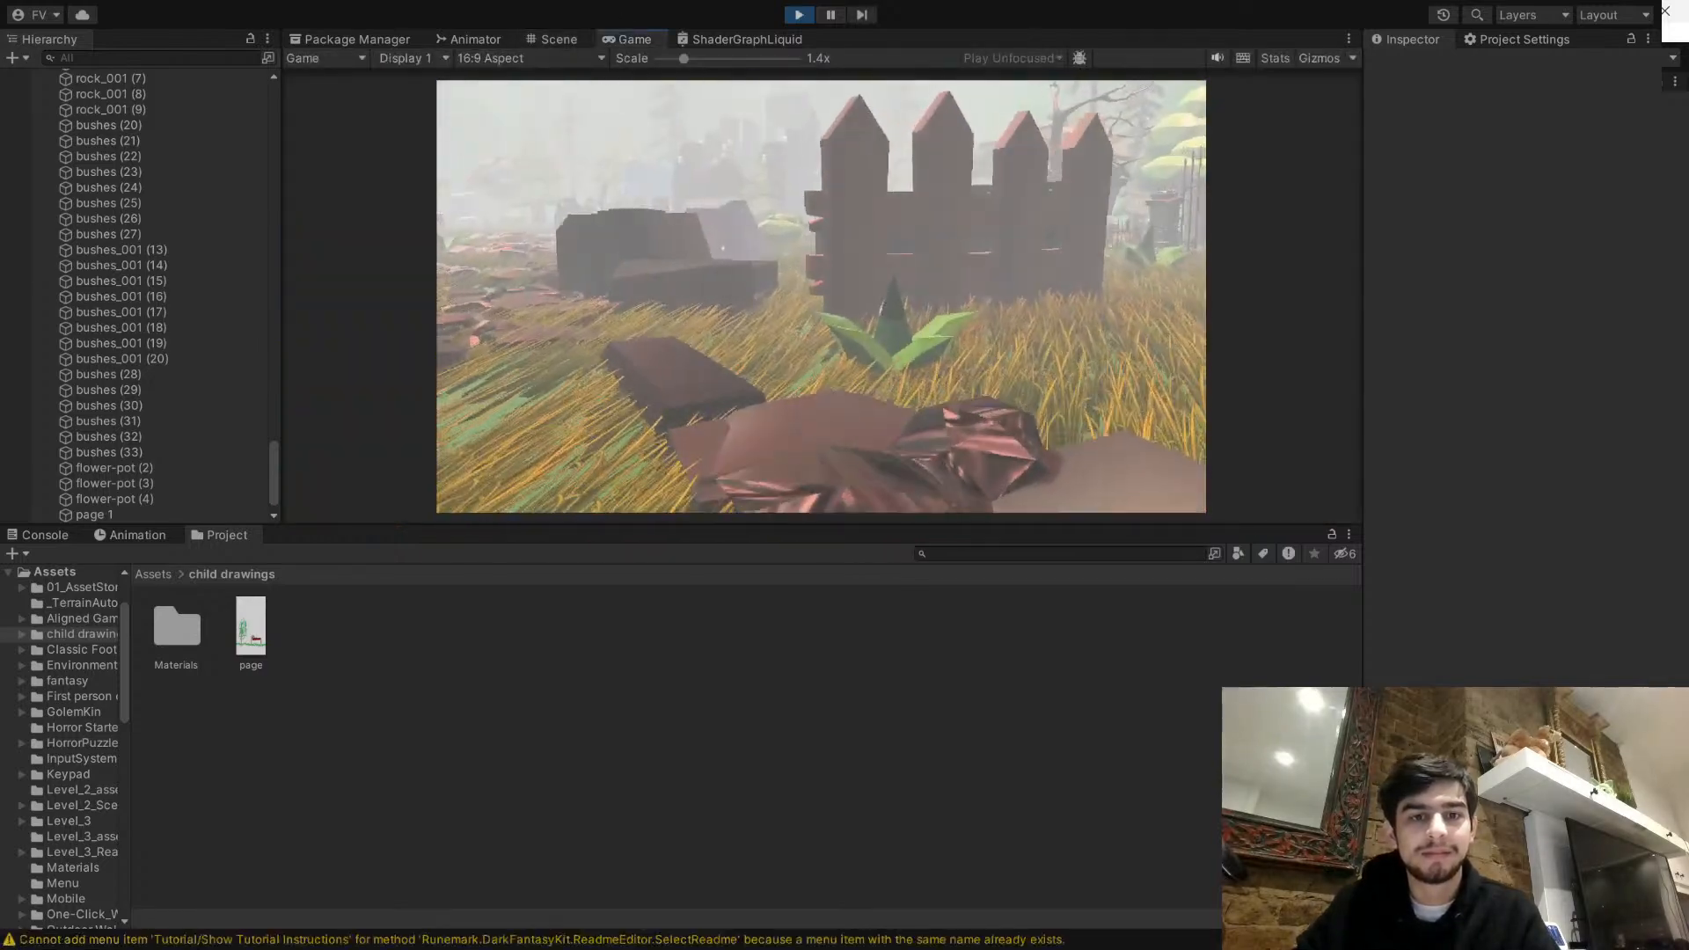
key("w")
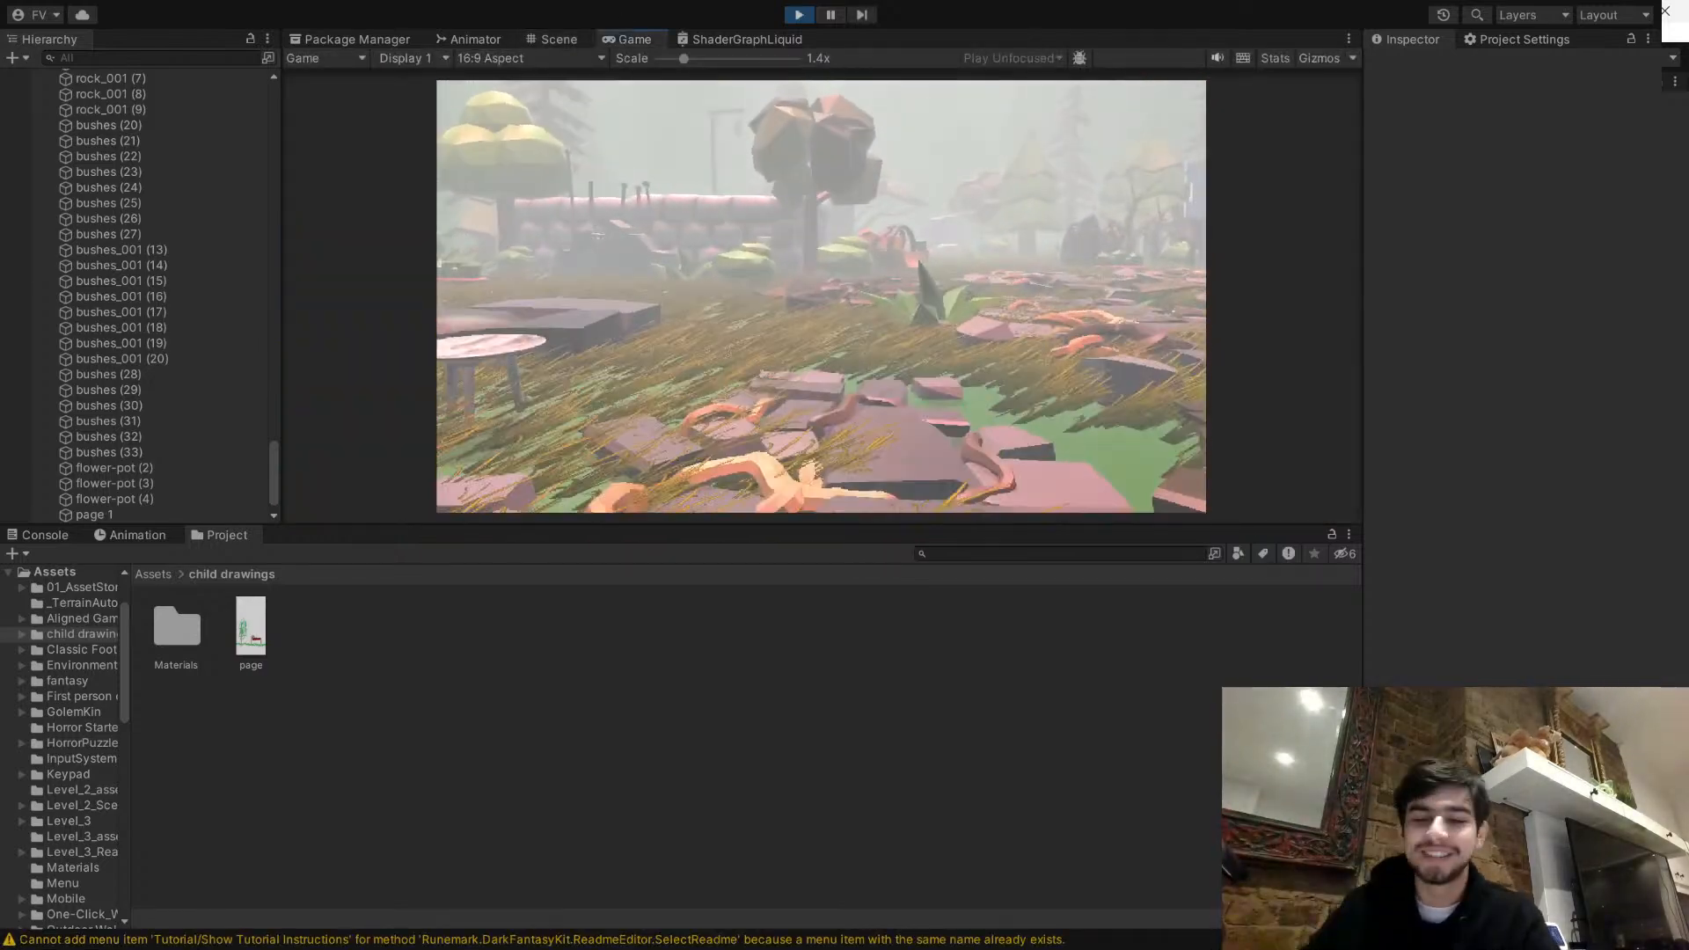
key("w")
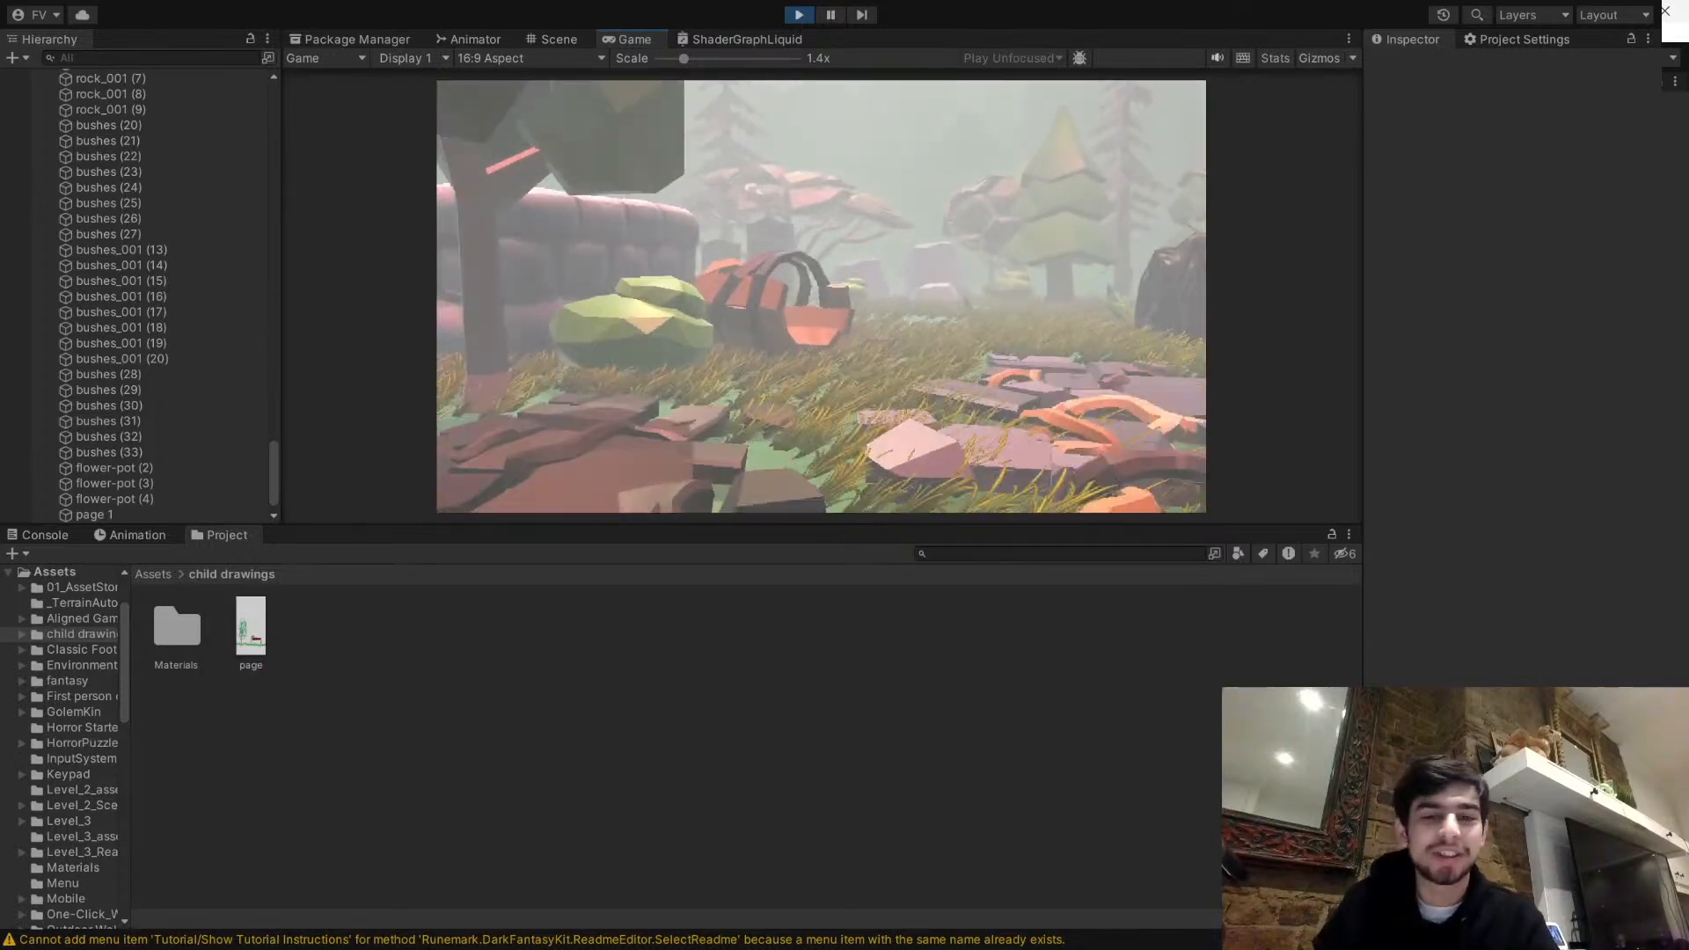
key("w")
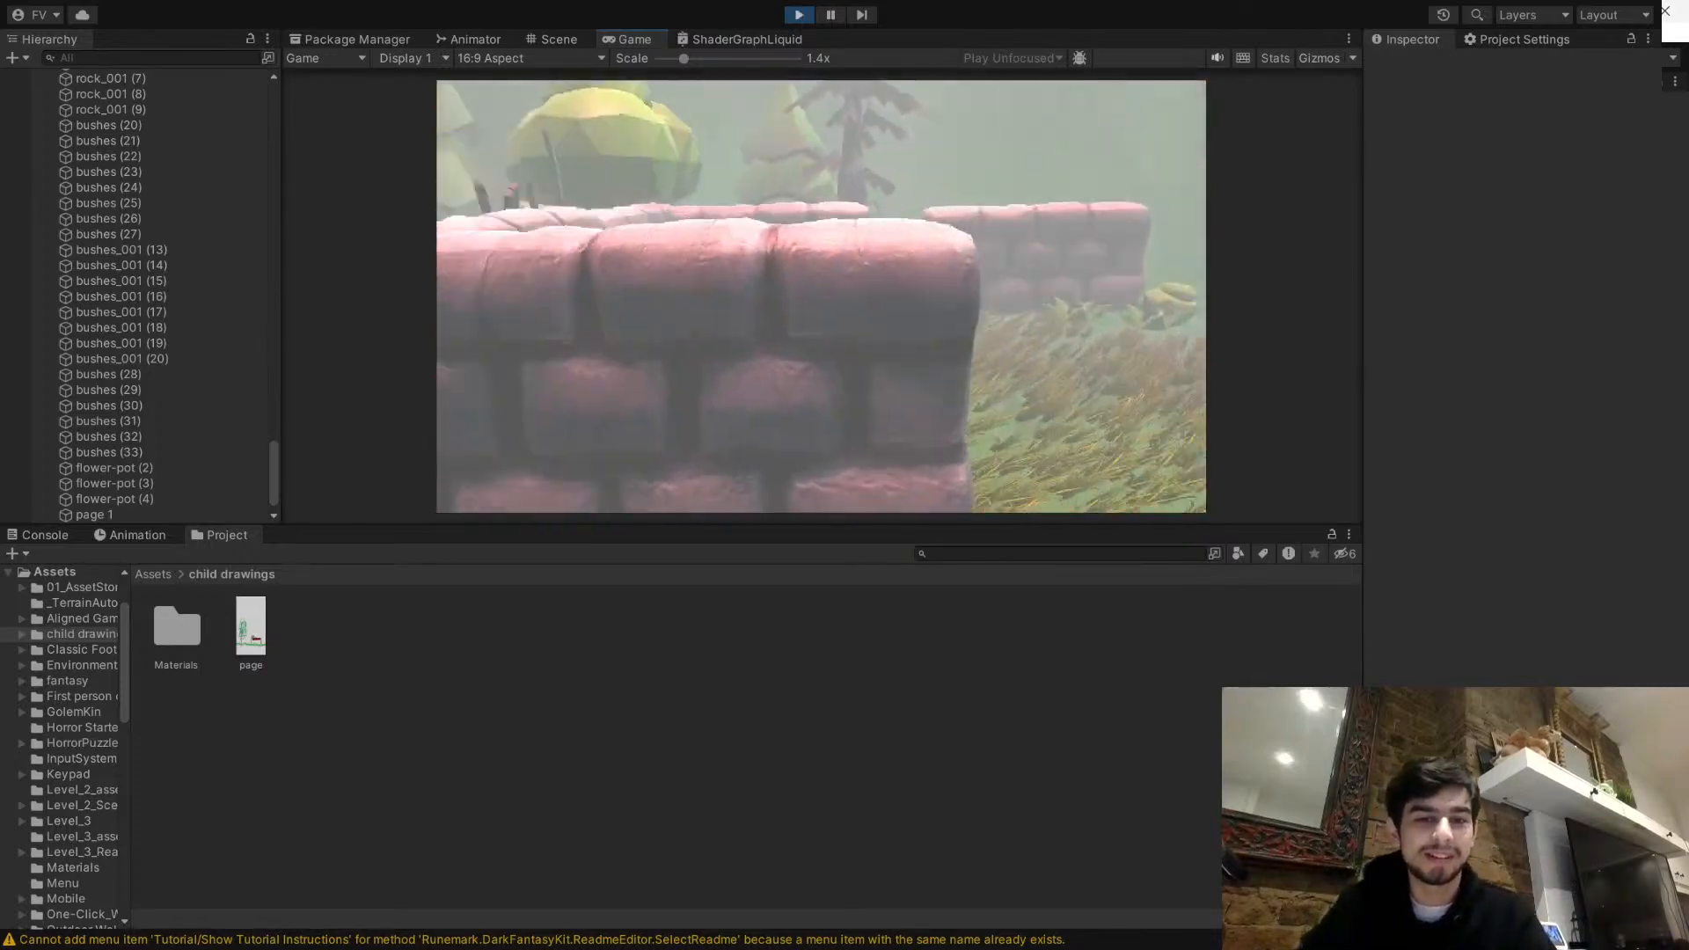
key("w")
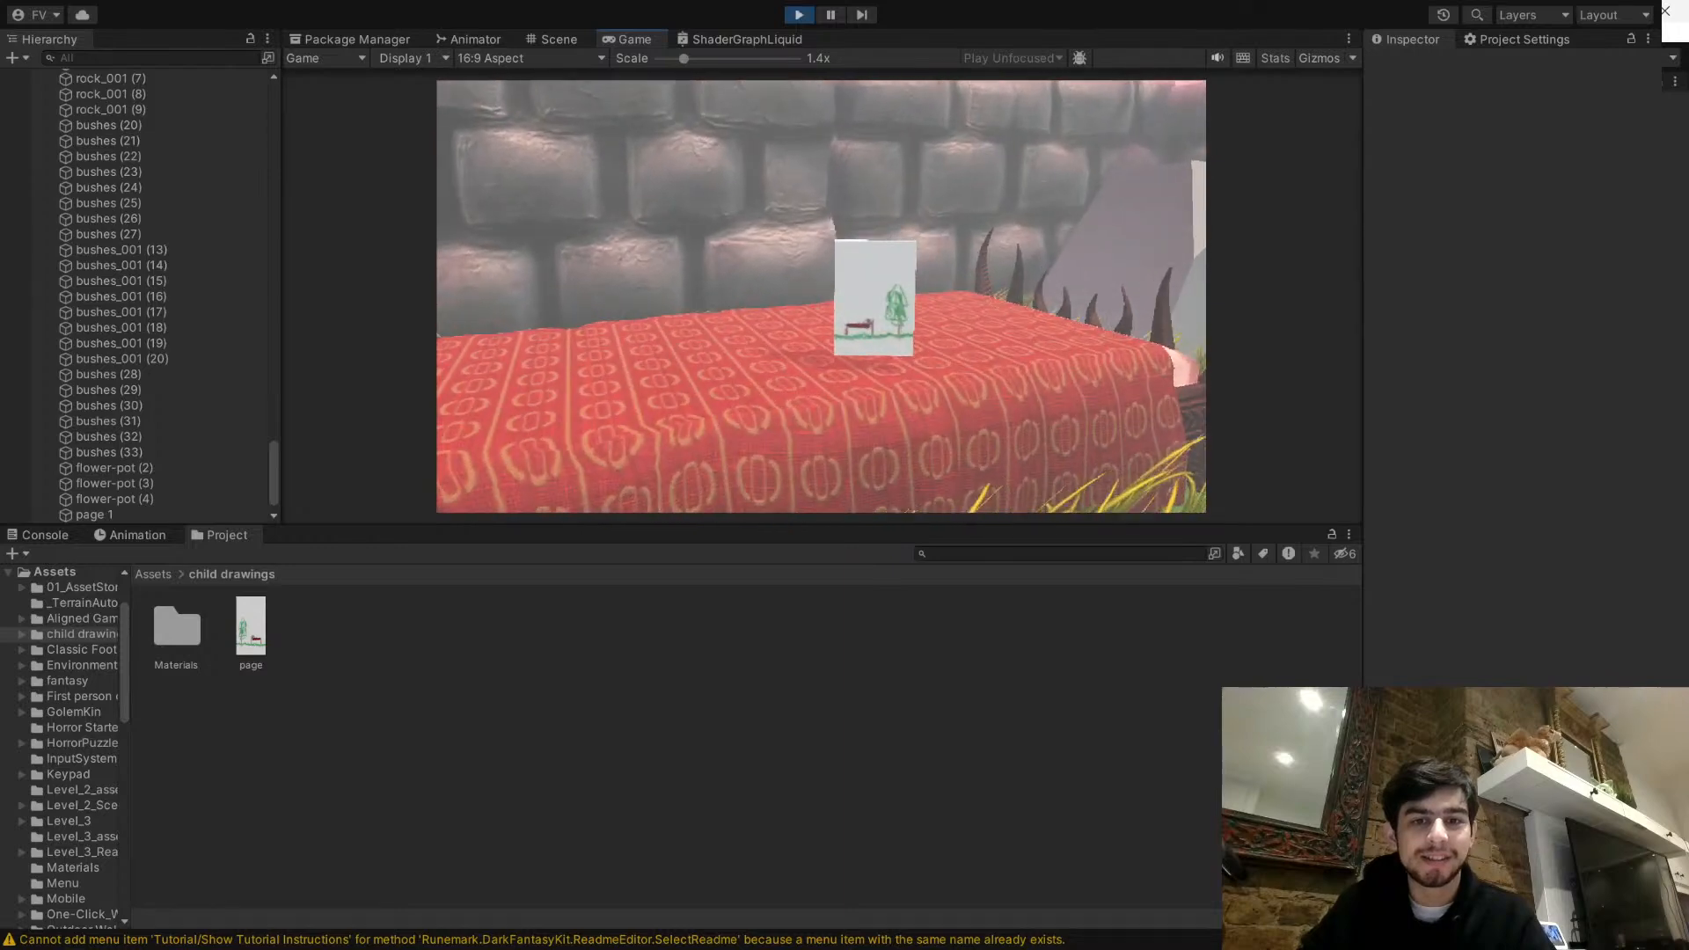
key("e")
key("a")
key("Escape")
left_click(799, 15)
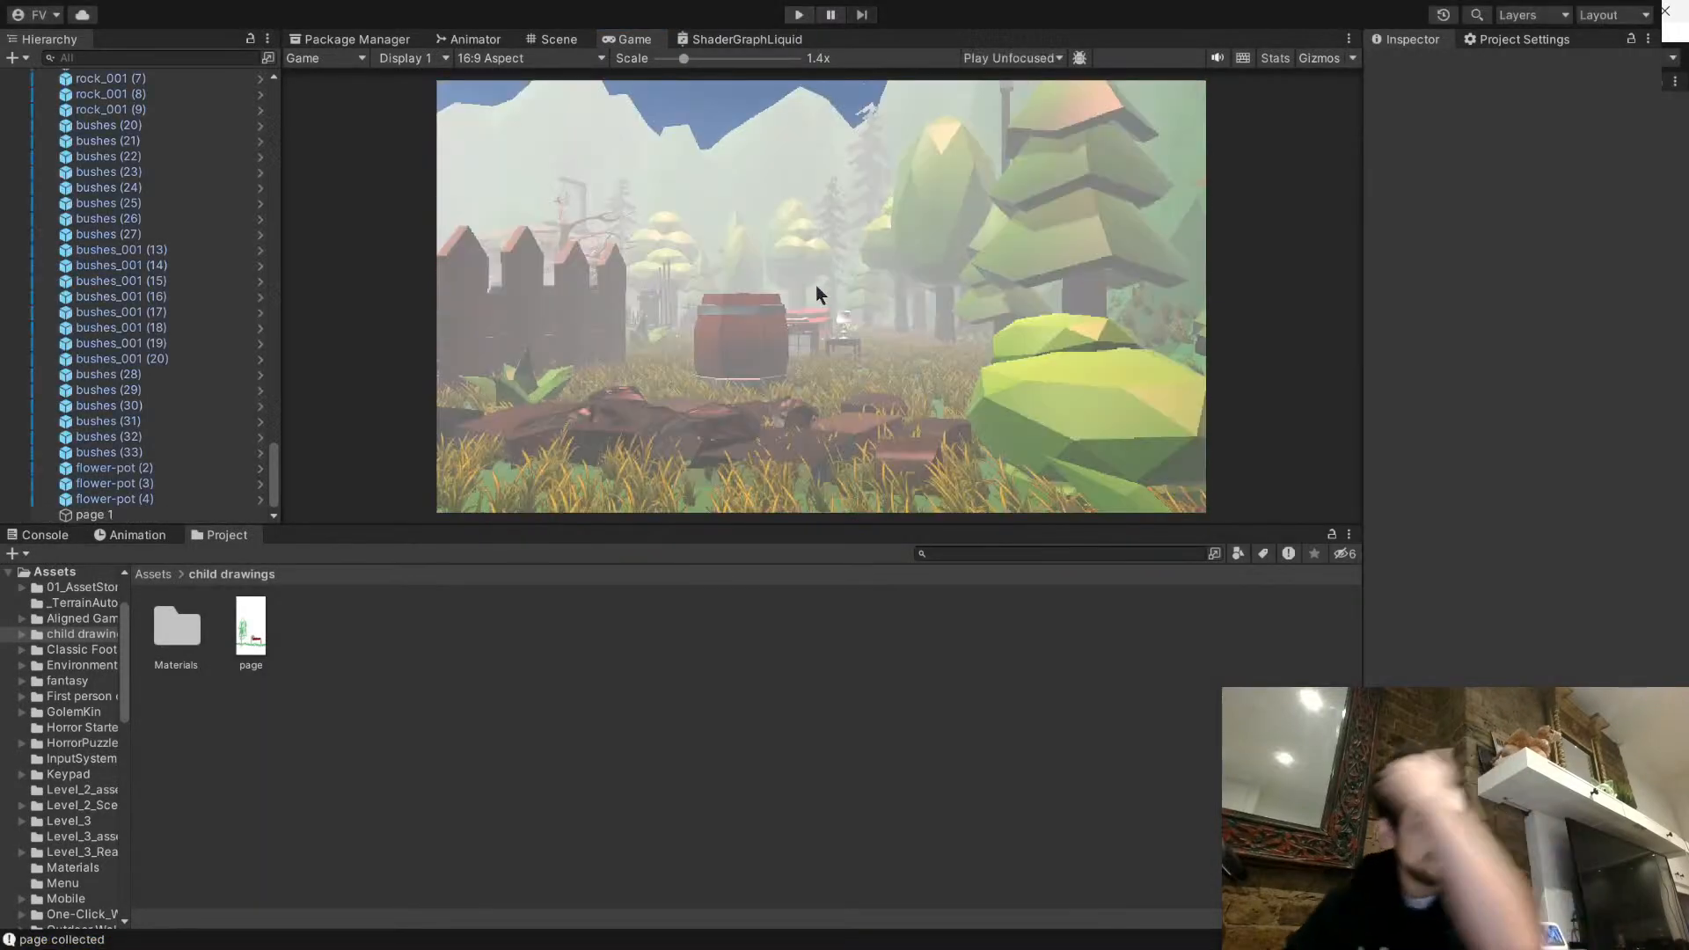
- Look over the forest level in the Scene view, including the stone ruins, central tree and patterned carpet
left_click(574, 43)
right_click_drag(800, 273, 737, 355)
key("s")
key("d")
key("w")
key("a")
left_click(760, 381)
right_click_drag(917, 353, 1071, 596)
key("d")
key("a")
key("s")
left_click(1070, 596)
right_click_drag(1025, 274, 428, 338)
key("a")
key("d")
key("s")
key("w")
right_click_drag(798, 326, 1184, 392)
left_click(682, 742)
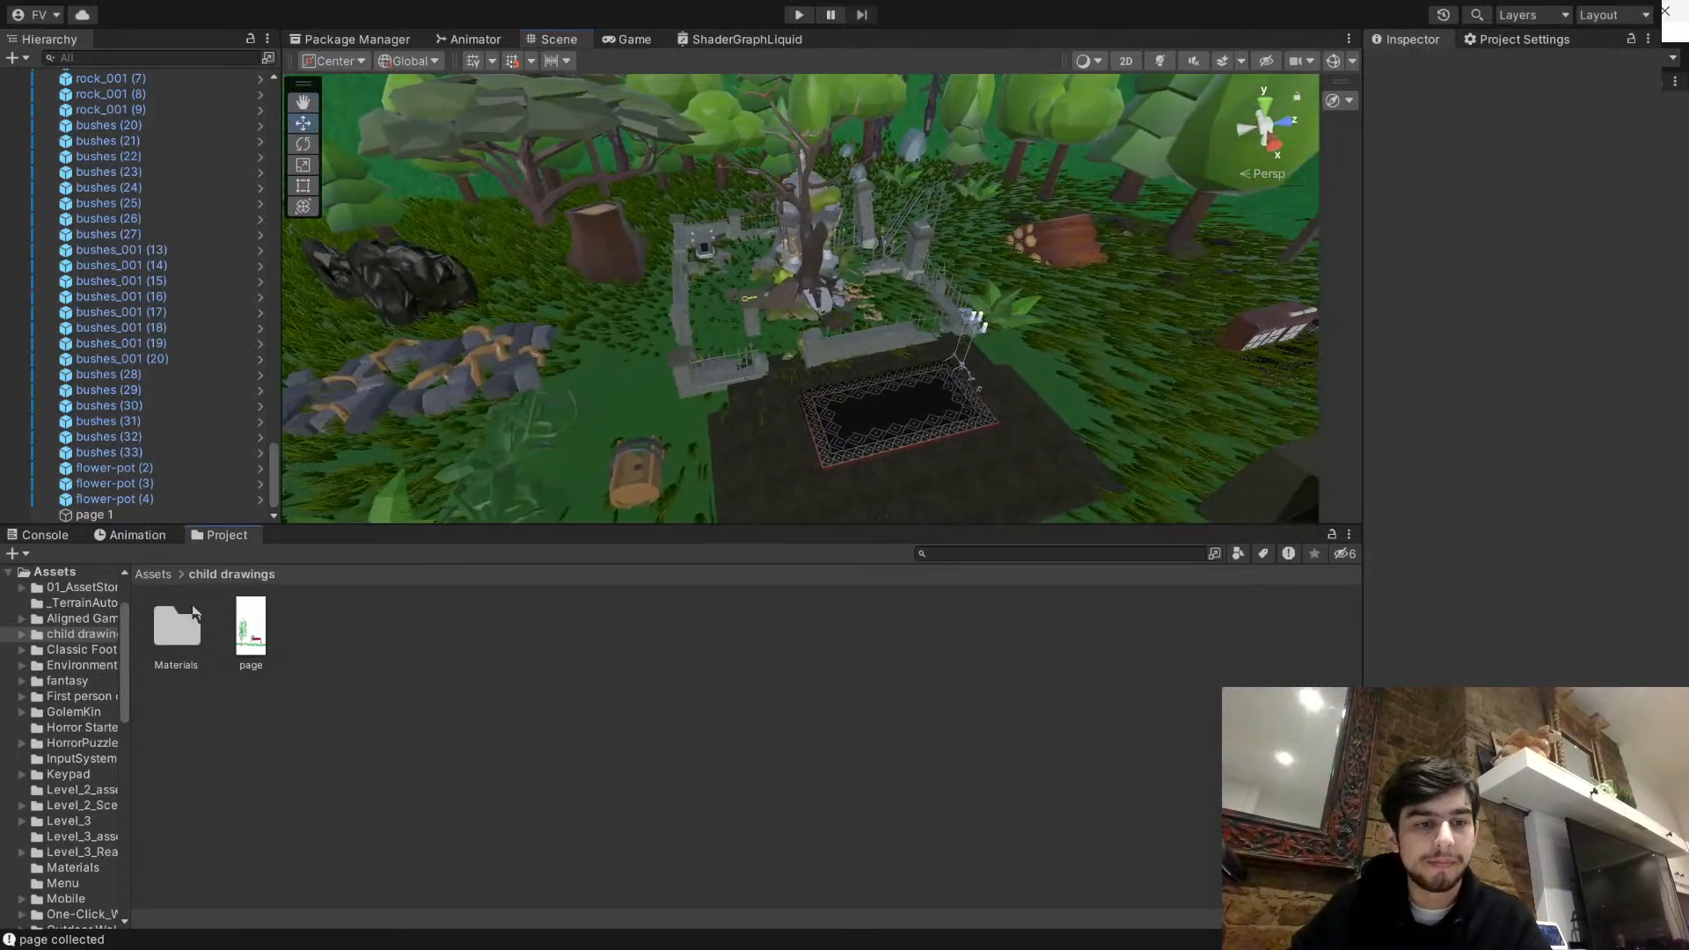
- Find the RealLvl2 scene in the Scenes assets folder and open it
left_click(159, 575)
scroll(983, 711, "down", 1)
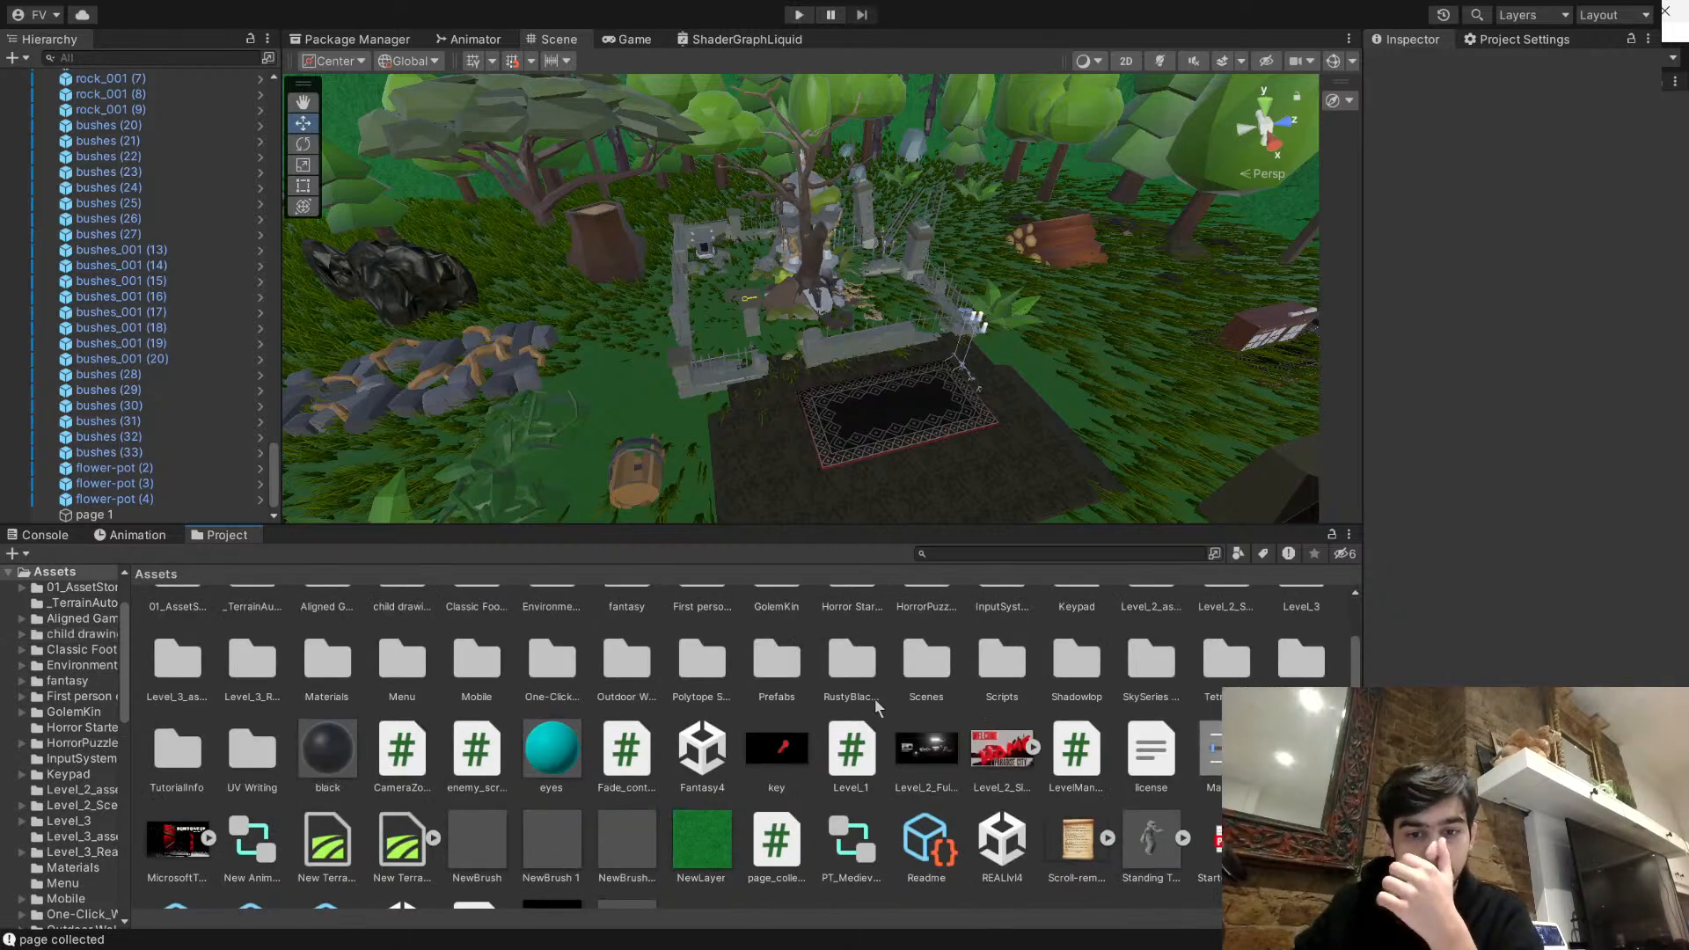
scroll(874, 698, "up", 1)
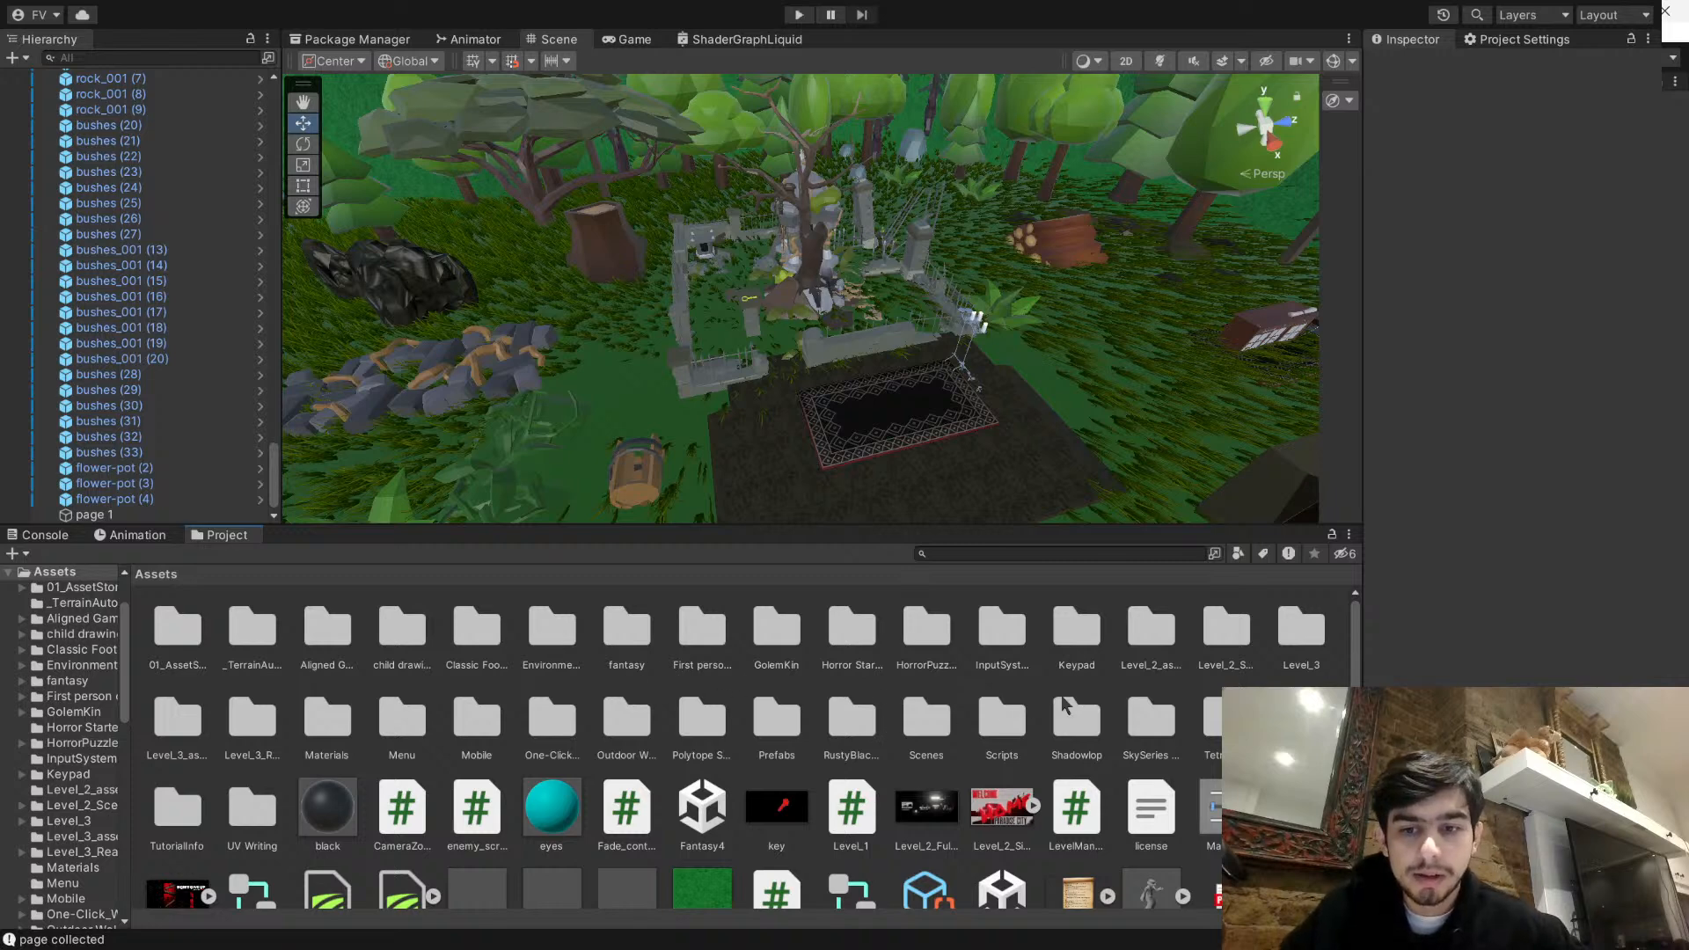
double_click(1151, 626)
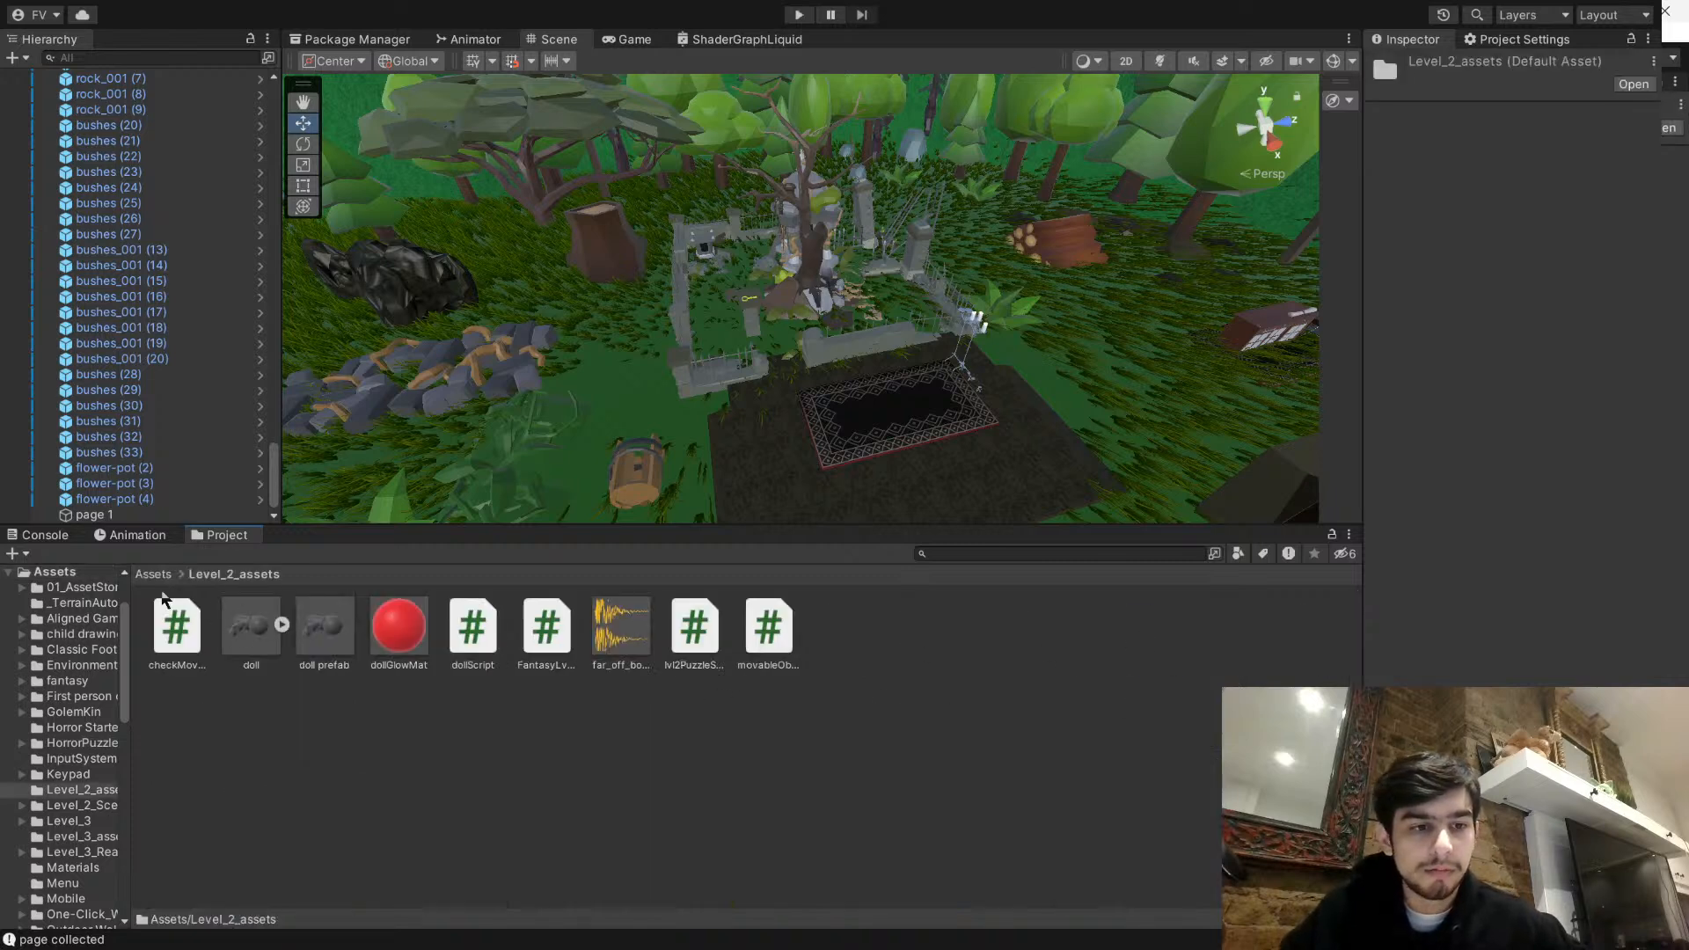
left_click(159, 577)
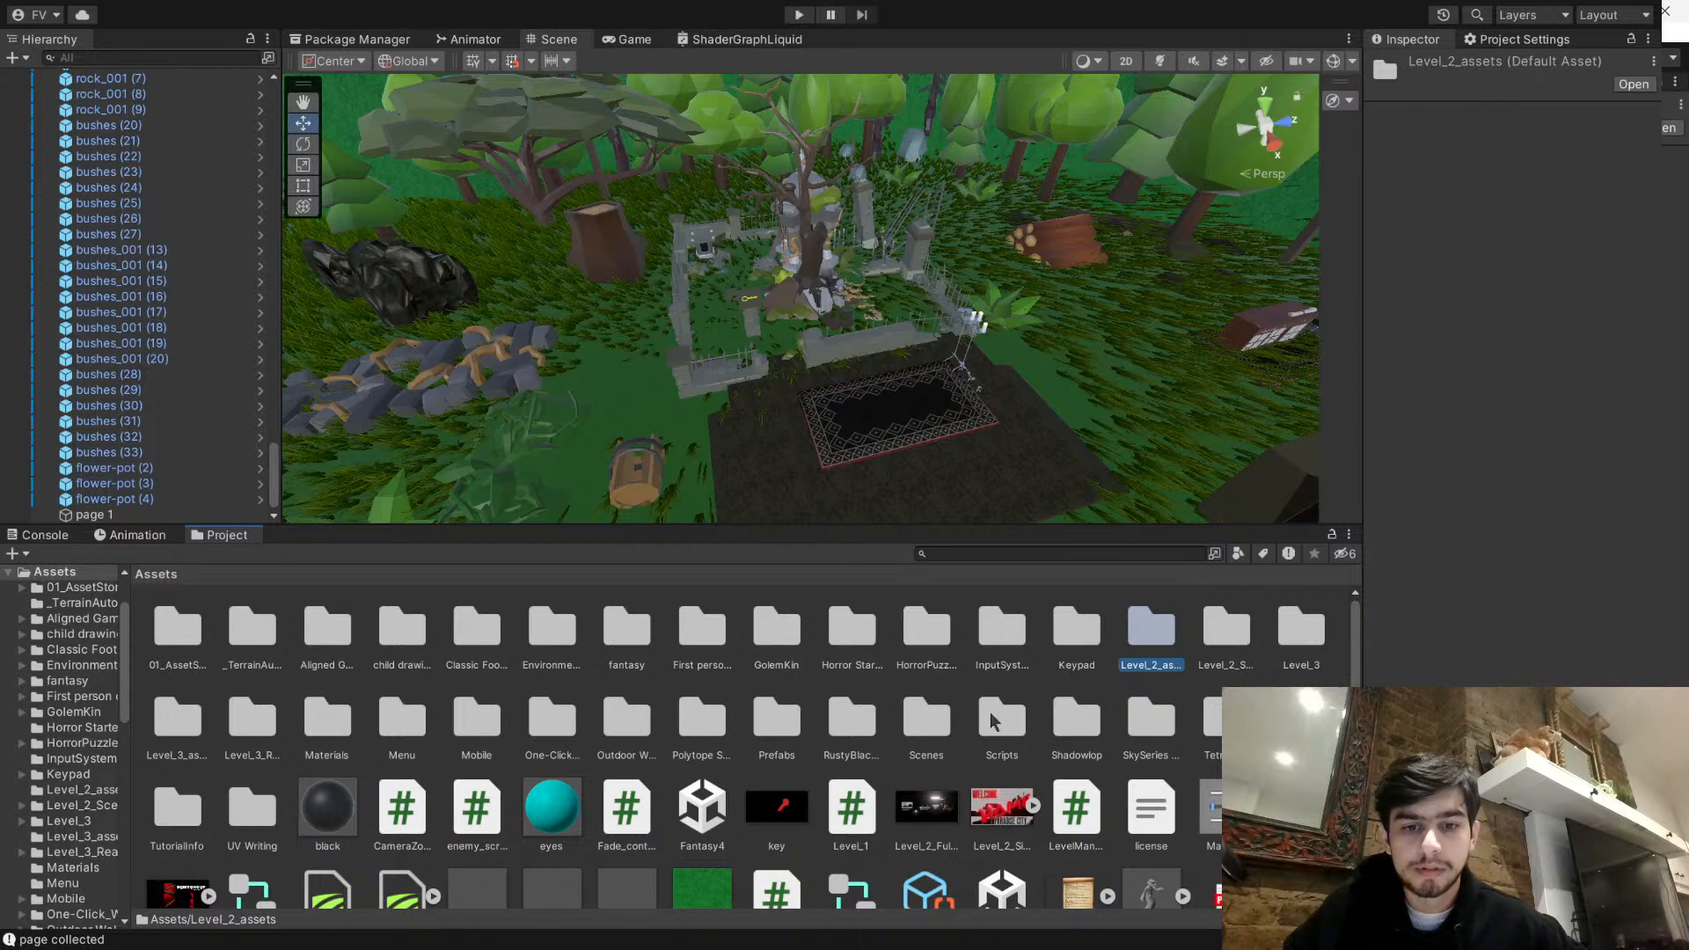
double_click(932, 717)
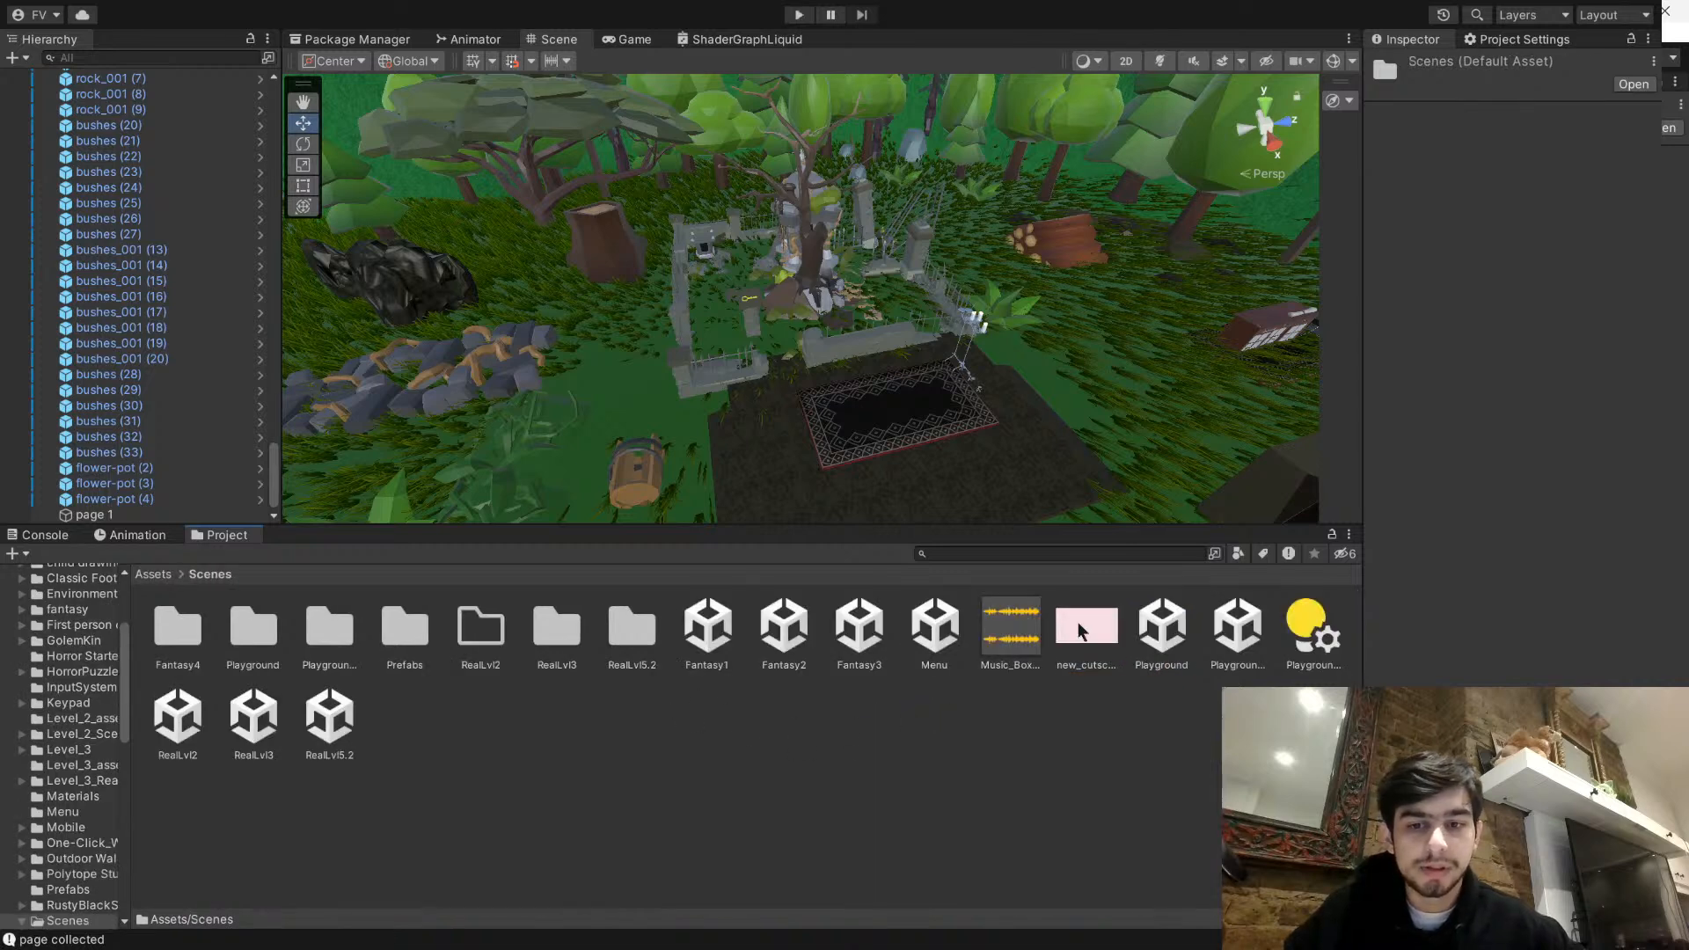
left_click(185, 726)
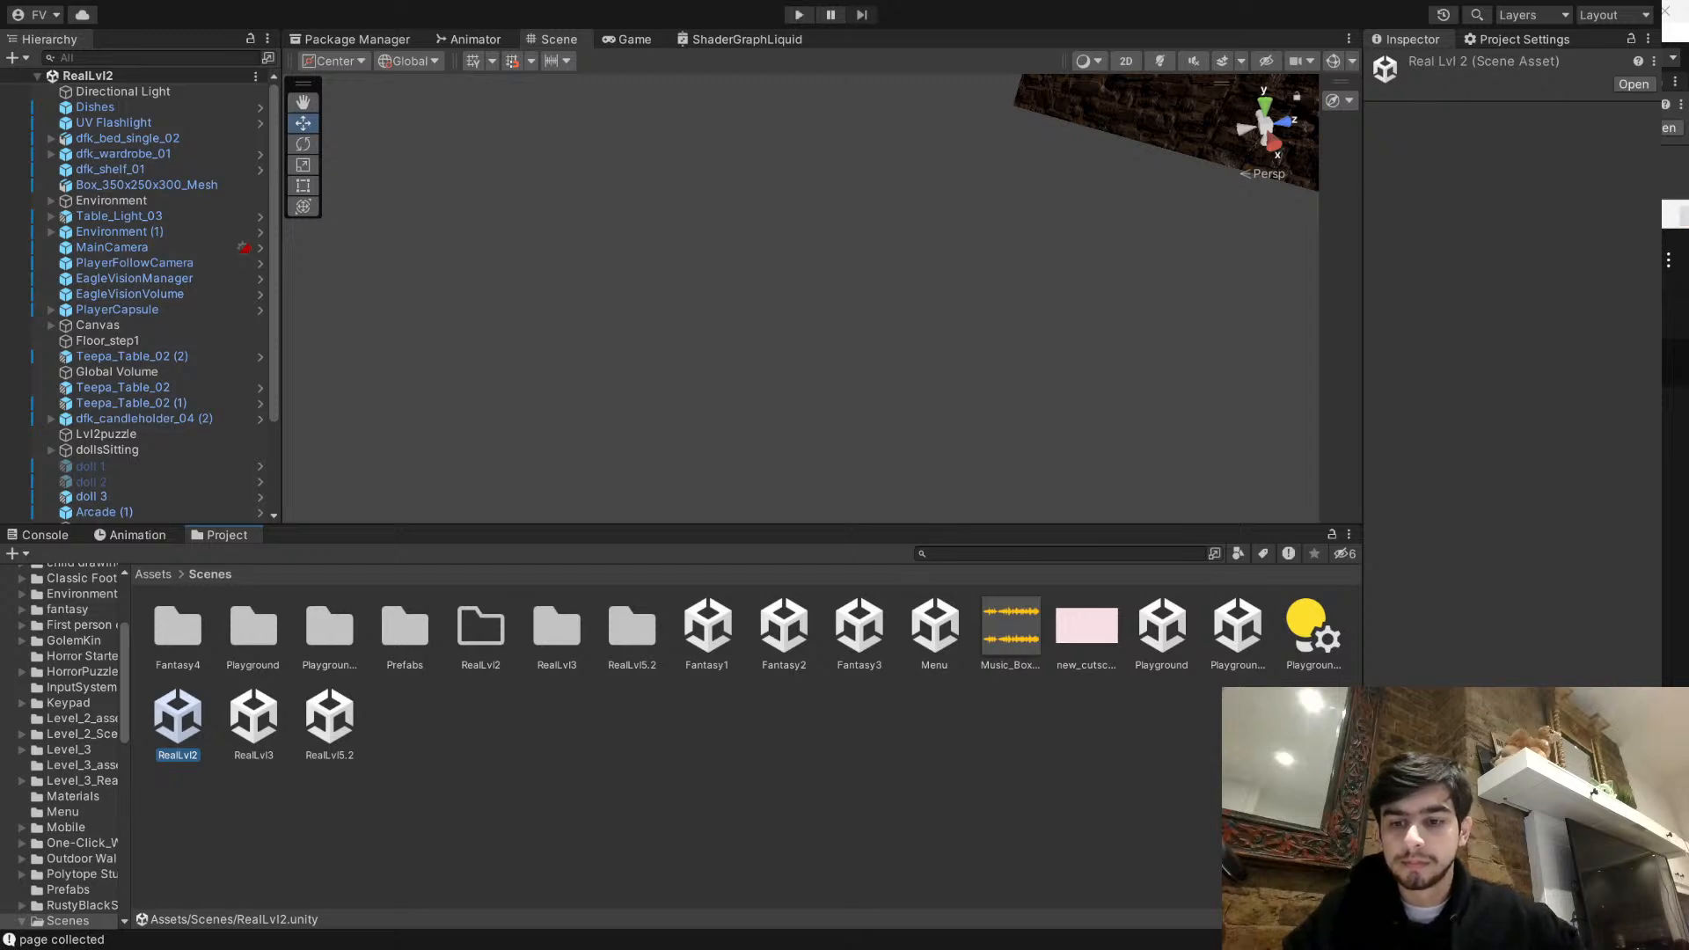
left_click(384, 743)
- Examine the RealLvl2 room around the blue table with the seated red dolls as reference for a drawing
scroll(842, 197, "down", 2)
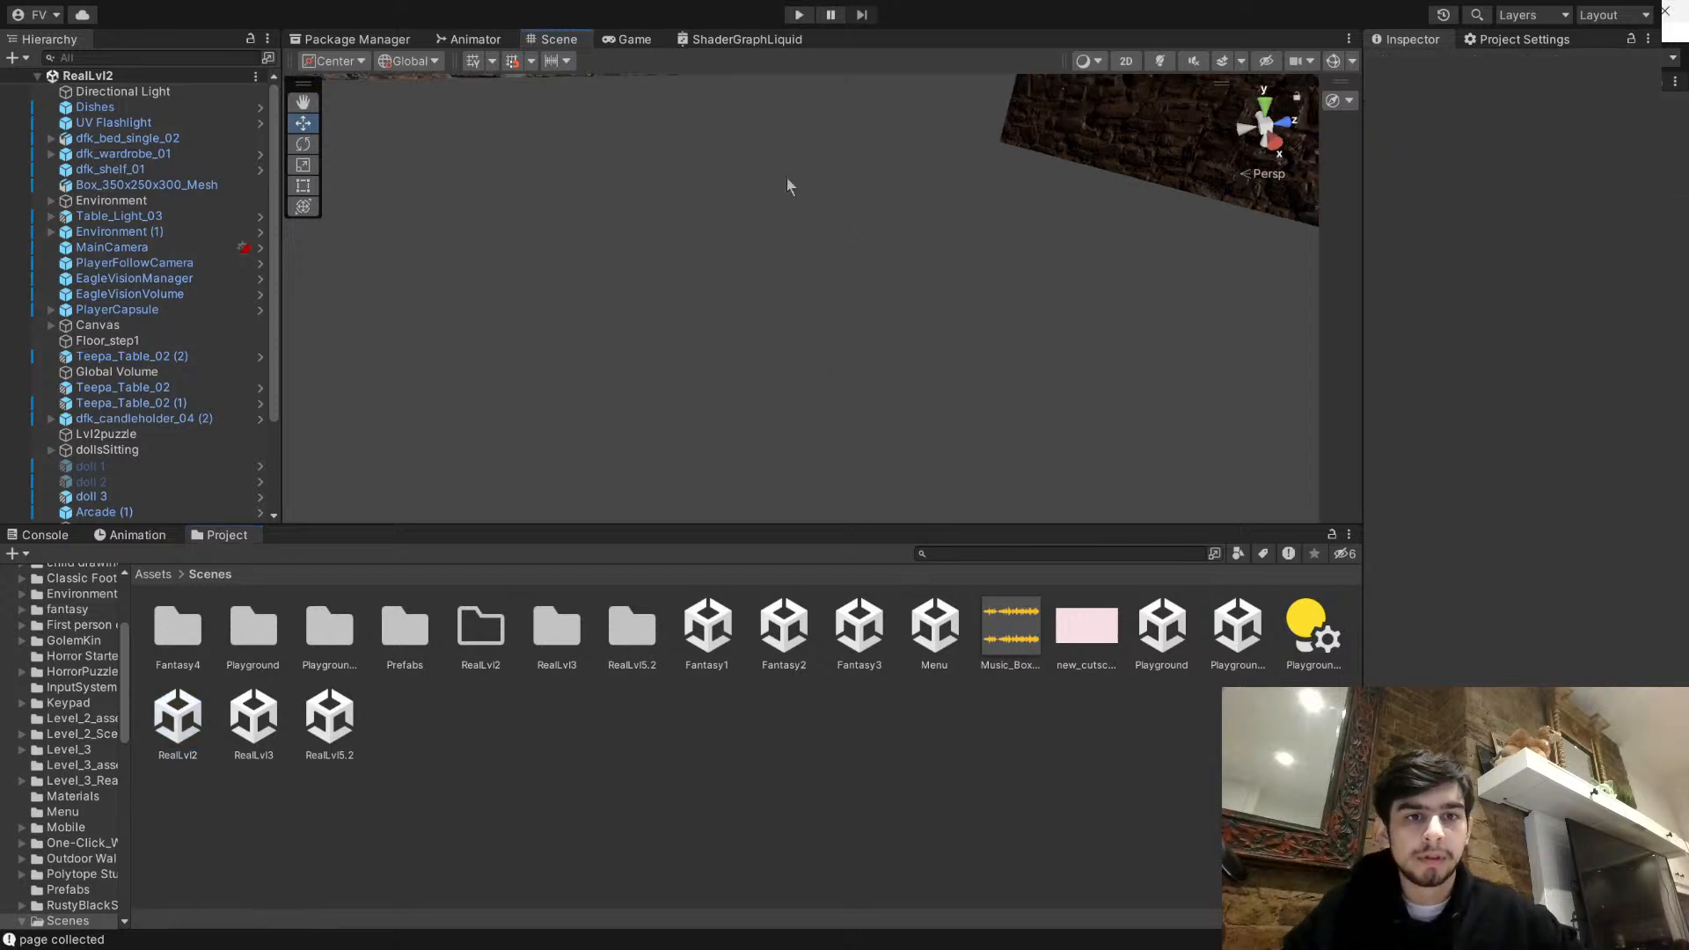
right_click_drag(706, 252, 879, 130)
middle_click_drag(879, 129, 802, 384)
left_click(88, 248)
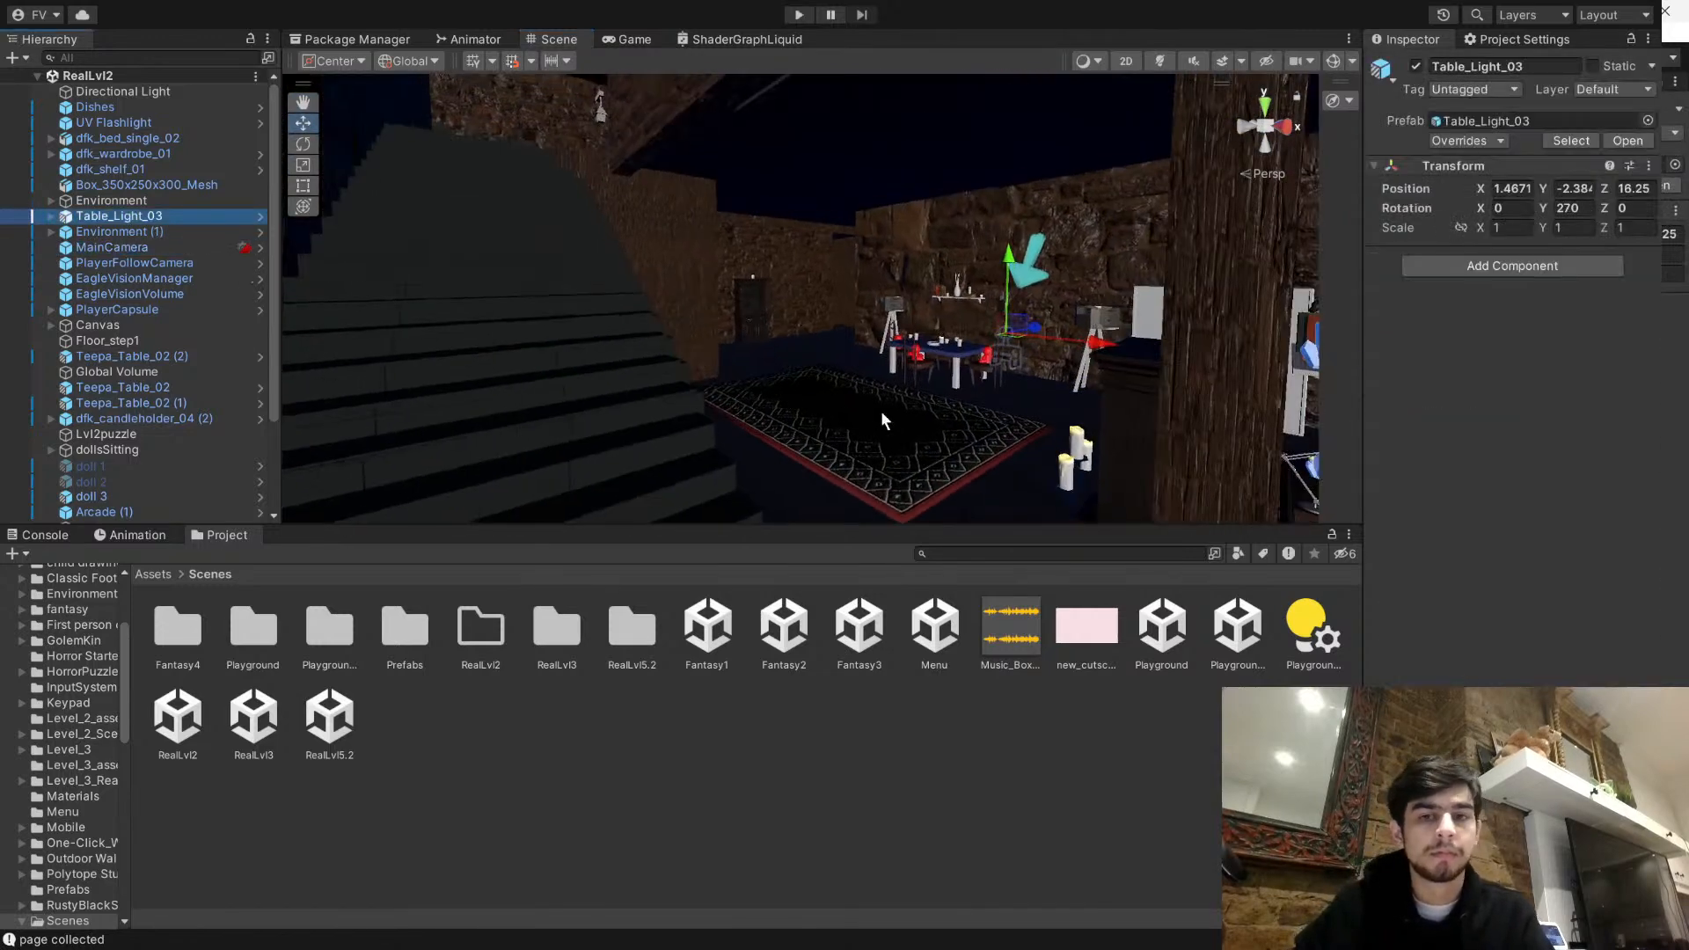
right_click_drag(879, 410, 1049, 572)
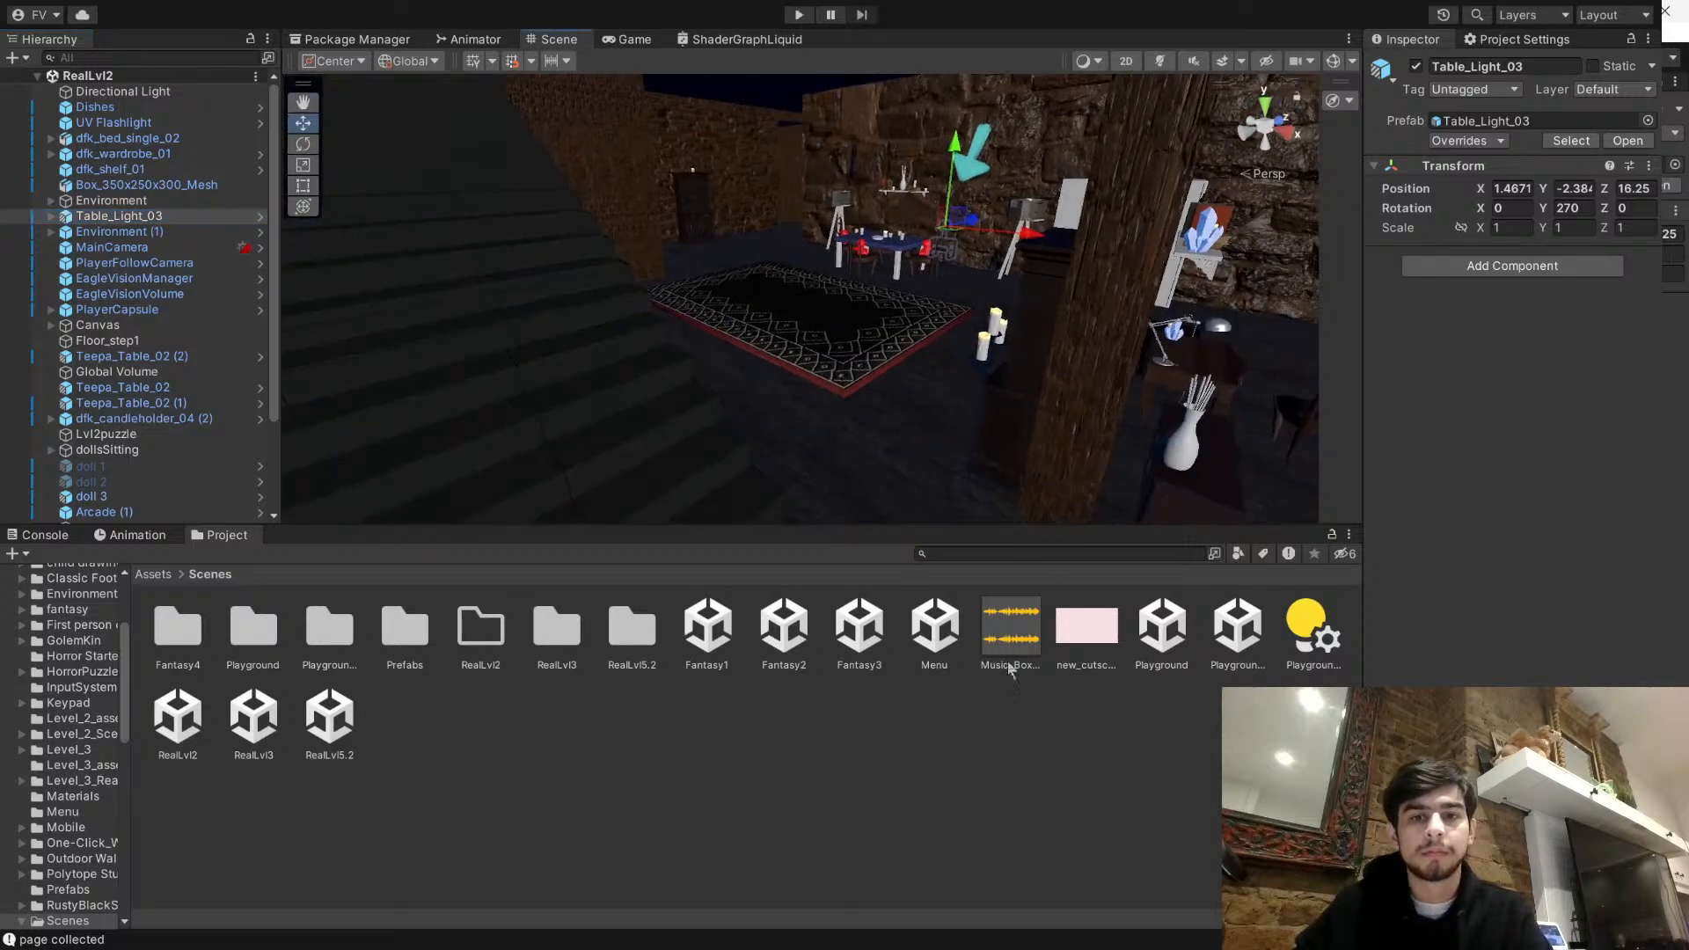
left_click(1048, 574)
right_click_drag(920, 376, 942, 535)
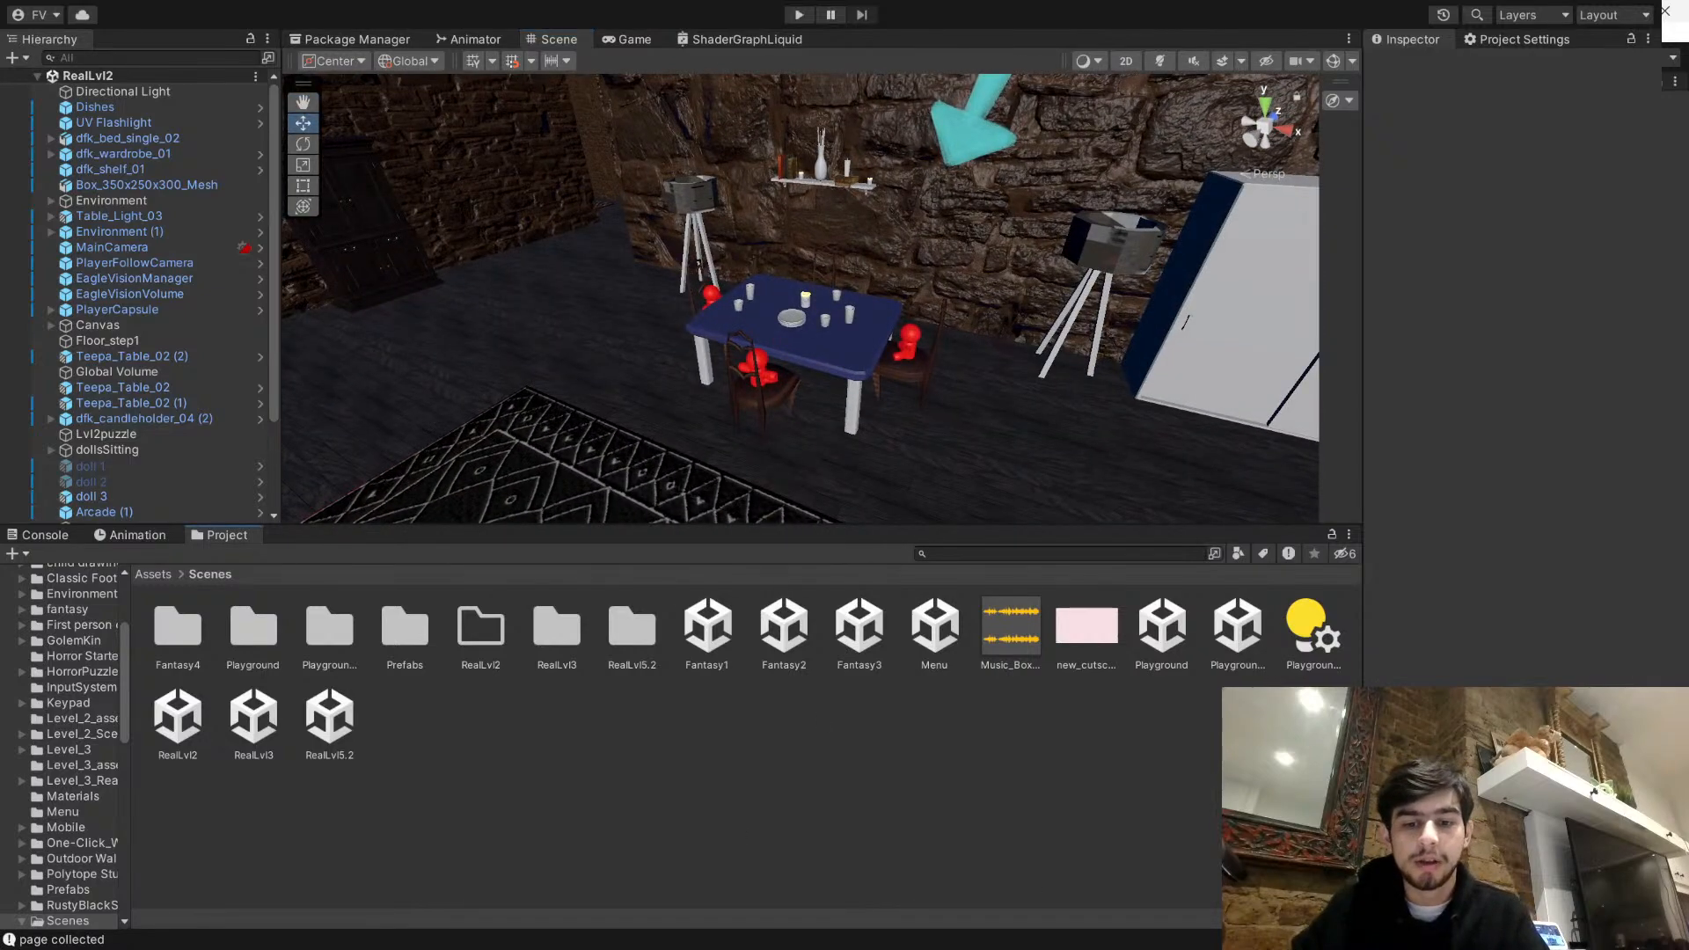
- Switch to Paint with a blank portrait canvas and place its window over the Unity editor
key("alt+Tab")
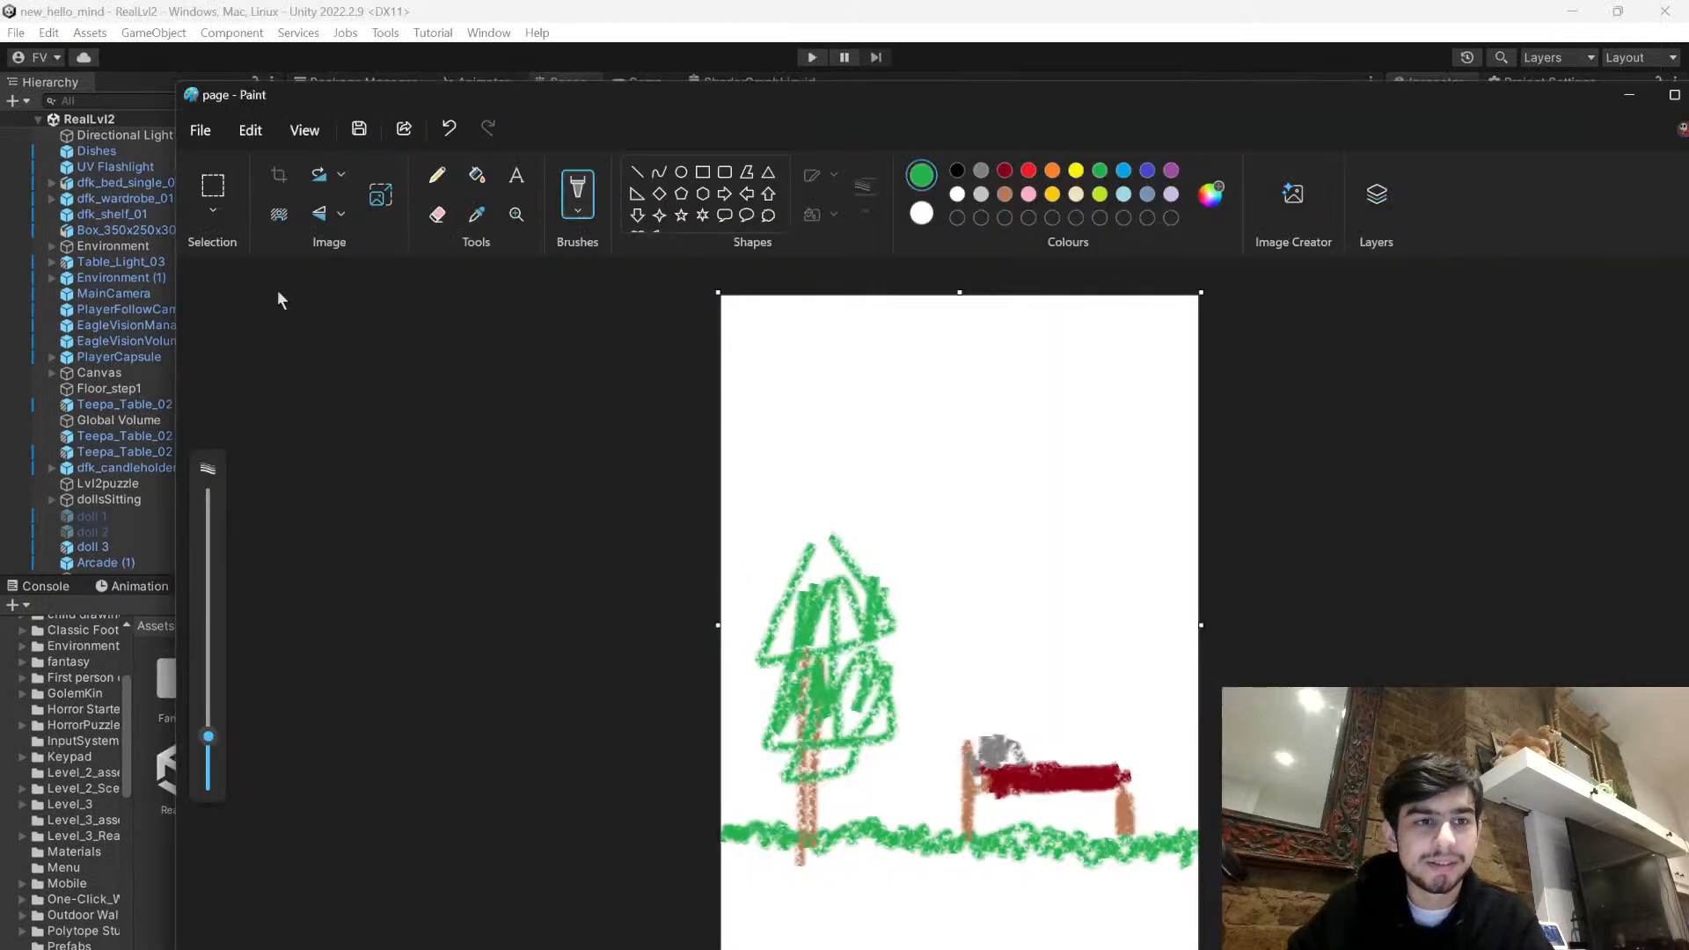
left_click(201, 131)
left_click(216, 166)
mouse_move(984, 92)
left_mouse_down()
mouse_move(788, 65)
mouse_move(848, 78)
left_mouse_up()
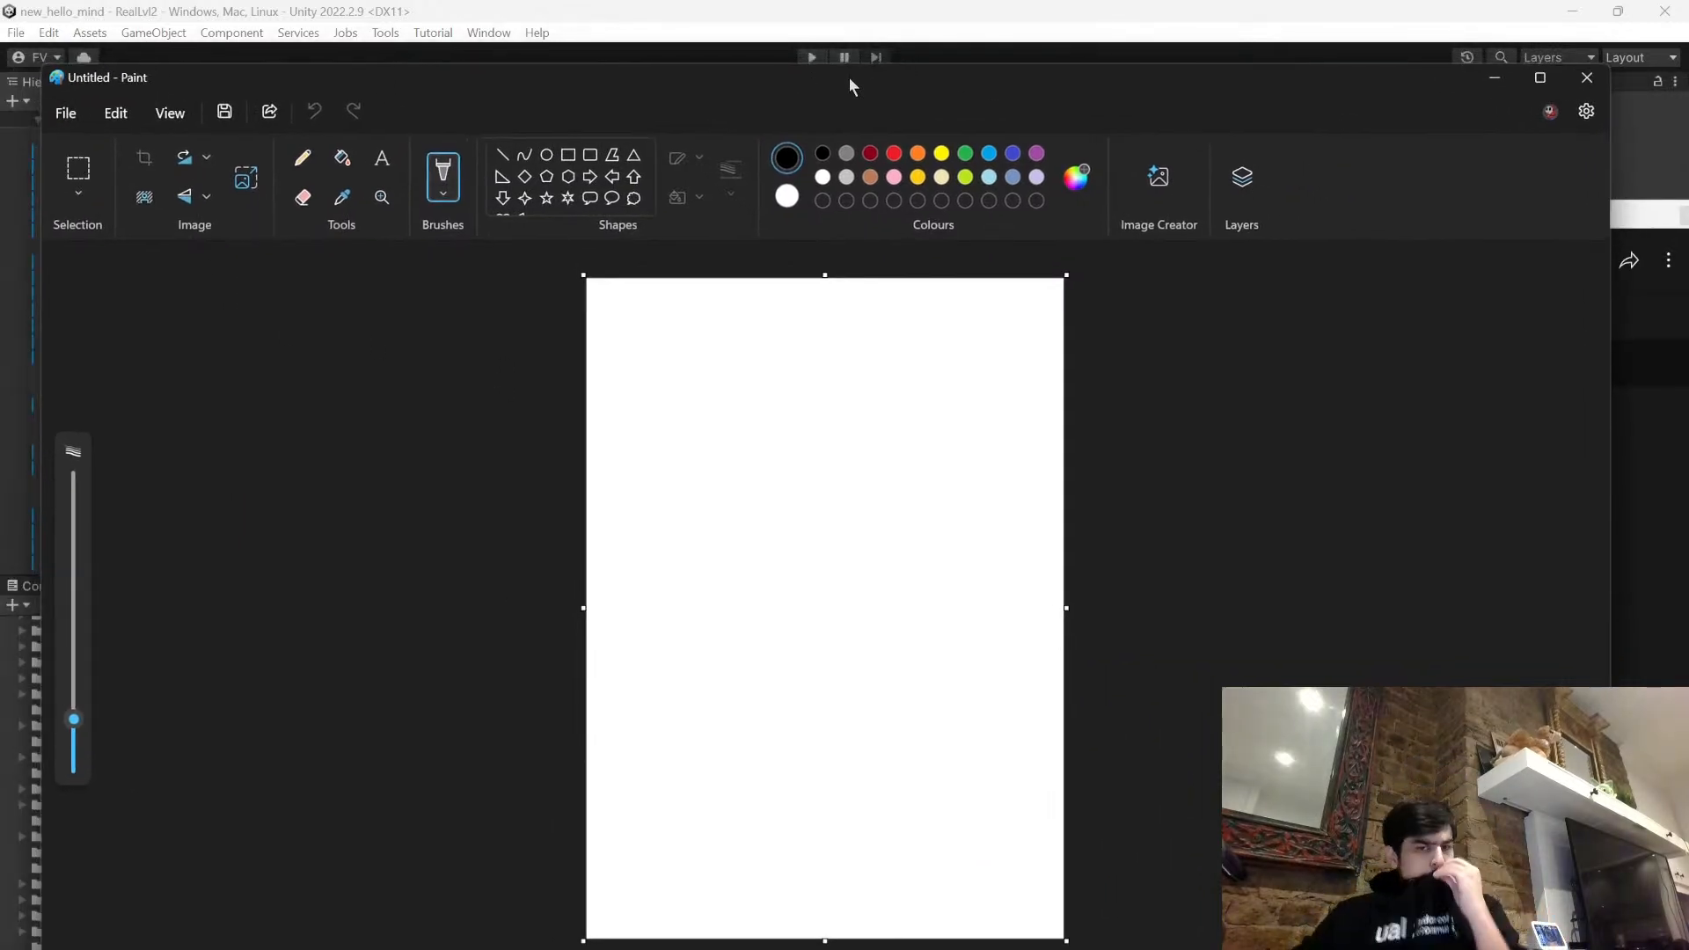
- Try drawing a large red crayon doll with a round smiling head, a body, two arms and two feet
left_click(870, 177)
left_click(894, 153)
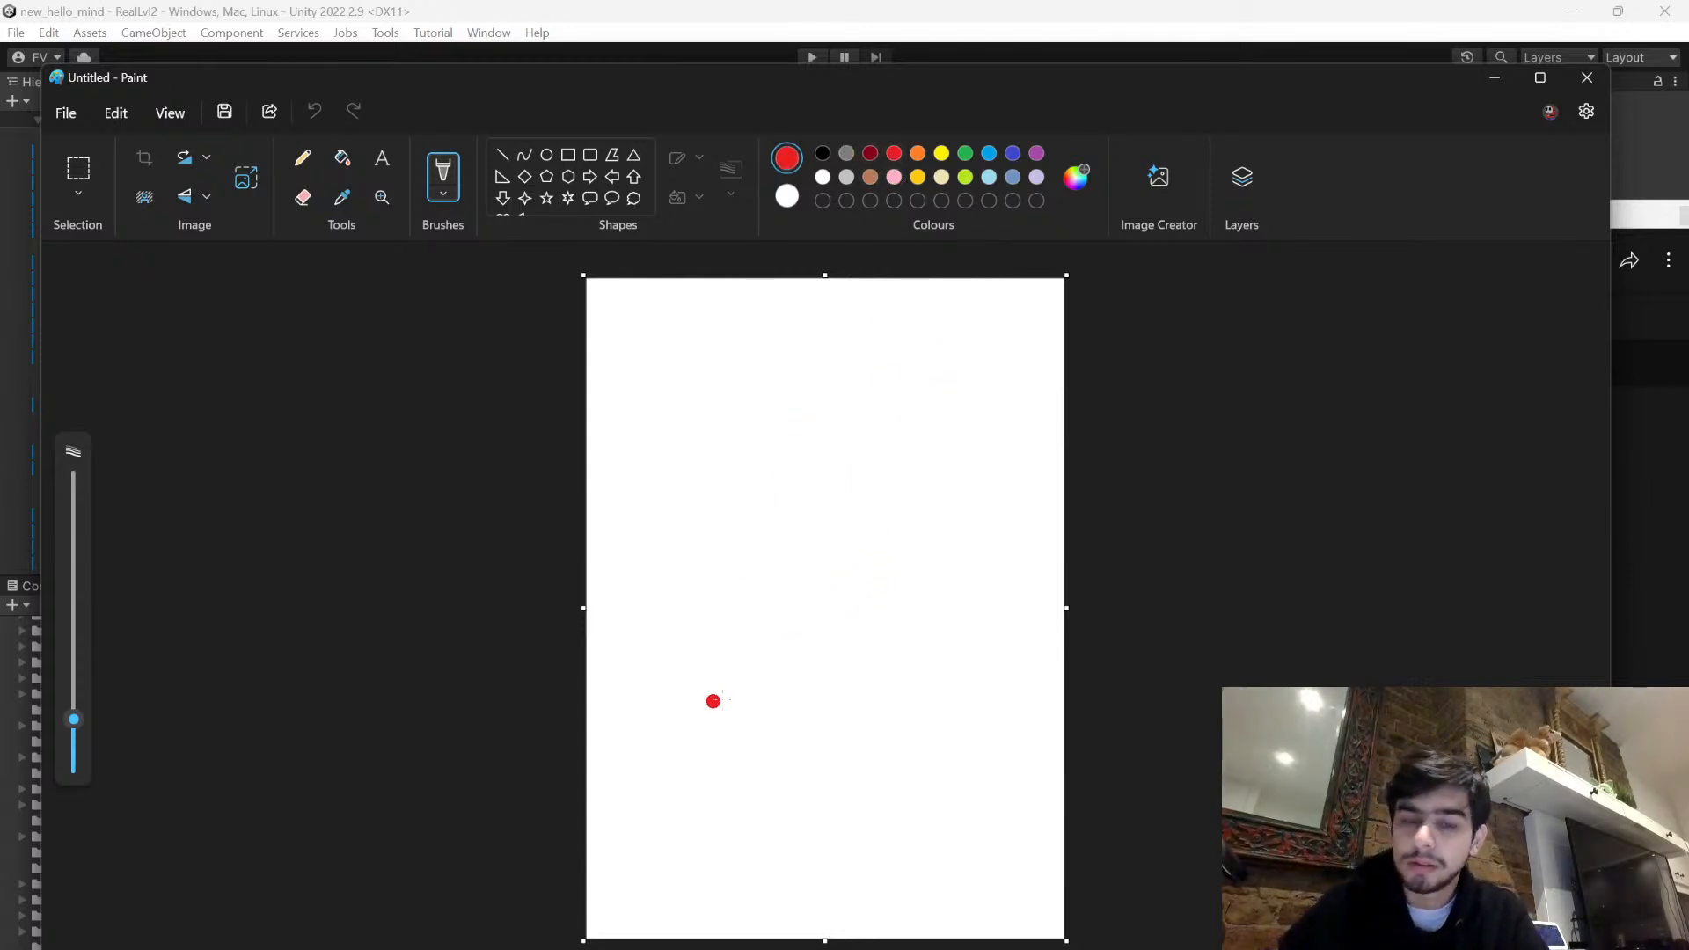
mouse_move(805, 514)
left_mouse_down()
mouse_move(772, 527)
mouse_move(784, 619)
mouse_move(859, 536)
mouse_move(791, 516)
left_mouse_up()
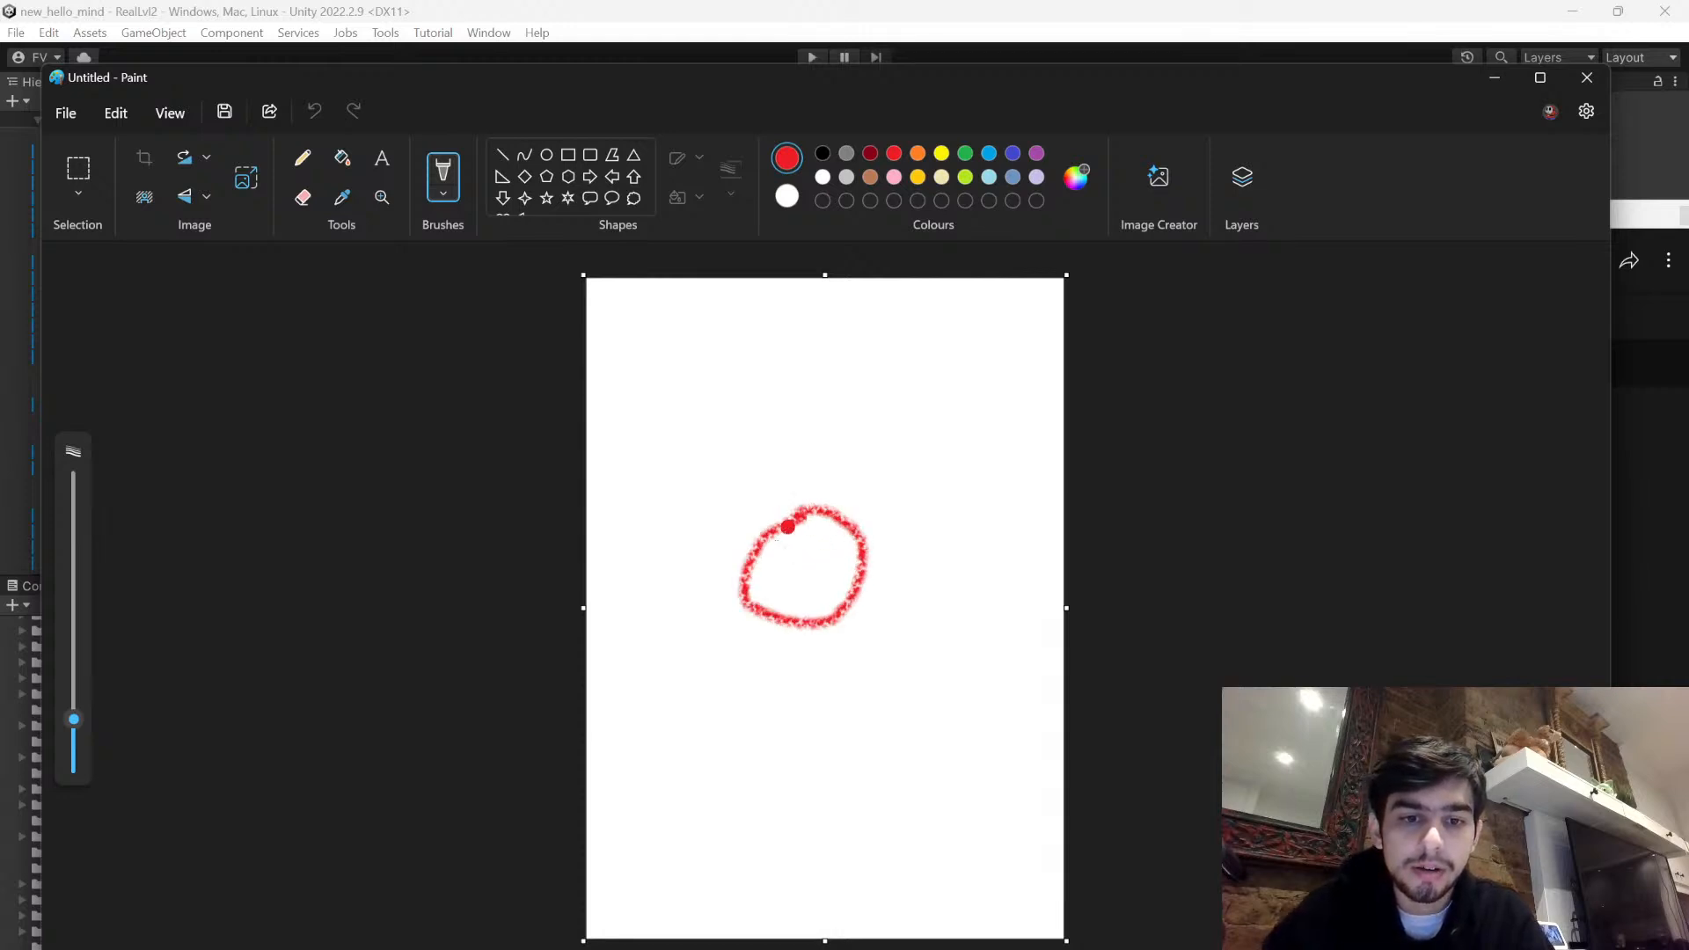
mouse_move(768, 625)
left_mouse_down()
mouse_move(758, 724)
mouse_move(795, 760)
mouse_move(850, 686)
mouse_move(847, 619)
mouse_move(672, 695)
mouse_move(755, 691)
left_mouse_up()
mouse_move(854, 649)
left_mouse_down()
mouse_move(962, 656)
mouse_move(891, 699)
mouse_move(852, 692)
left_mouse_up()
mouse_move(757, 744)
left_mouse_down()
mouse_move(675, 786)
mouse_move(784, 797)
mouse_move(799, 757)
mouse_move(709, 789)
mouse_move(774, 761)
mouse_move(876, 765)
mouse_move(852, 797)
mouse_move(800, 775)
left_mouse_up()
key("ctrl+z")
mouse_move(780, 555)
left_mouse_down()
mouse_move(846, 567)
mouse_move(782, 572)
mouse_move(816, 573)
mouse_move(801, 602)
mouse_move(823, 584)
left_mouse_up()
key("ctrl+z")
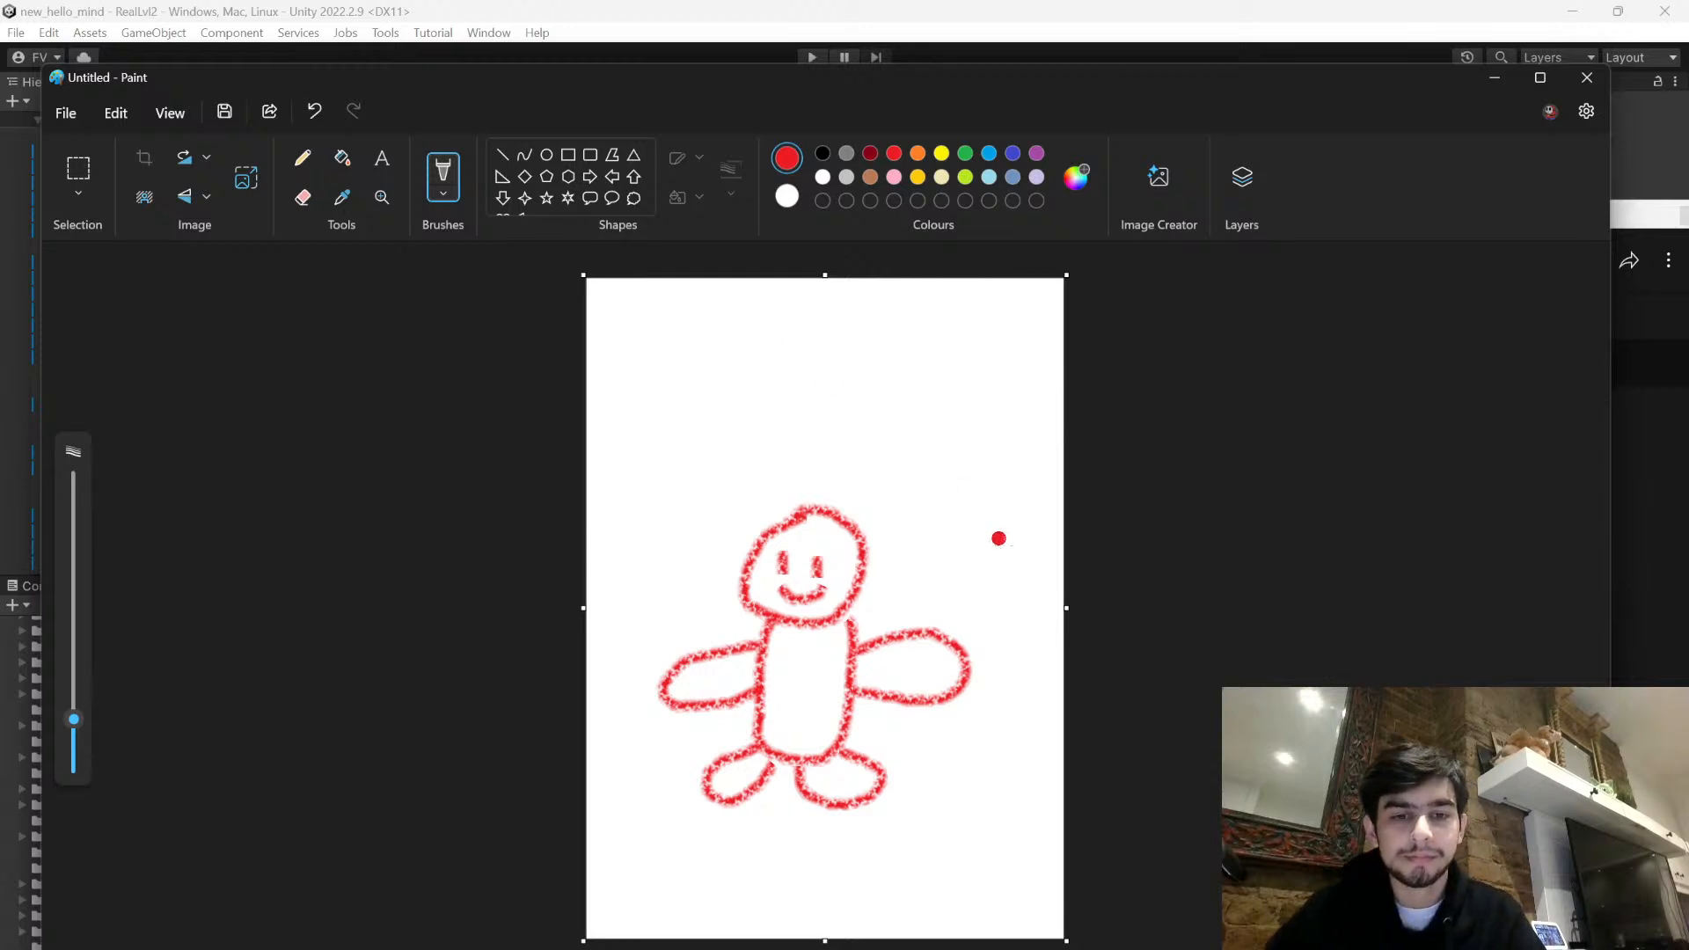
- Undo all strokes of the red doll drawing to clear the canvas
key("ctrl+z")
key("ctrl+z")
key("ctrl+z")
key("ctrl+z")
key("ctrl+z")
key("ctrl+z")
key("ctrl+z")
key("ctrl+z")
key("ctrl+z")
key("ctrl+z")
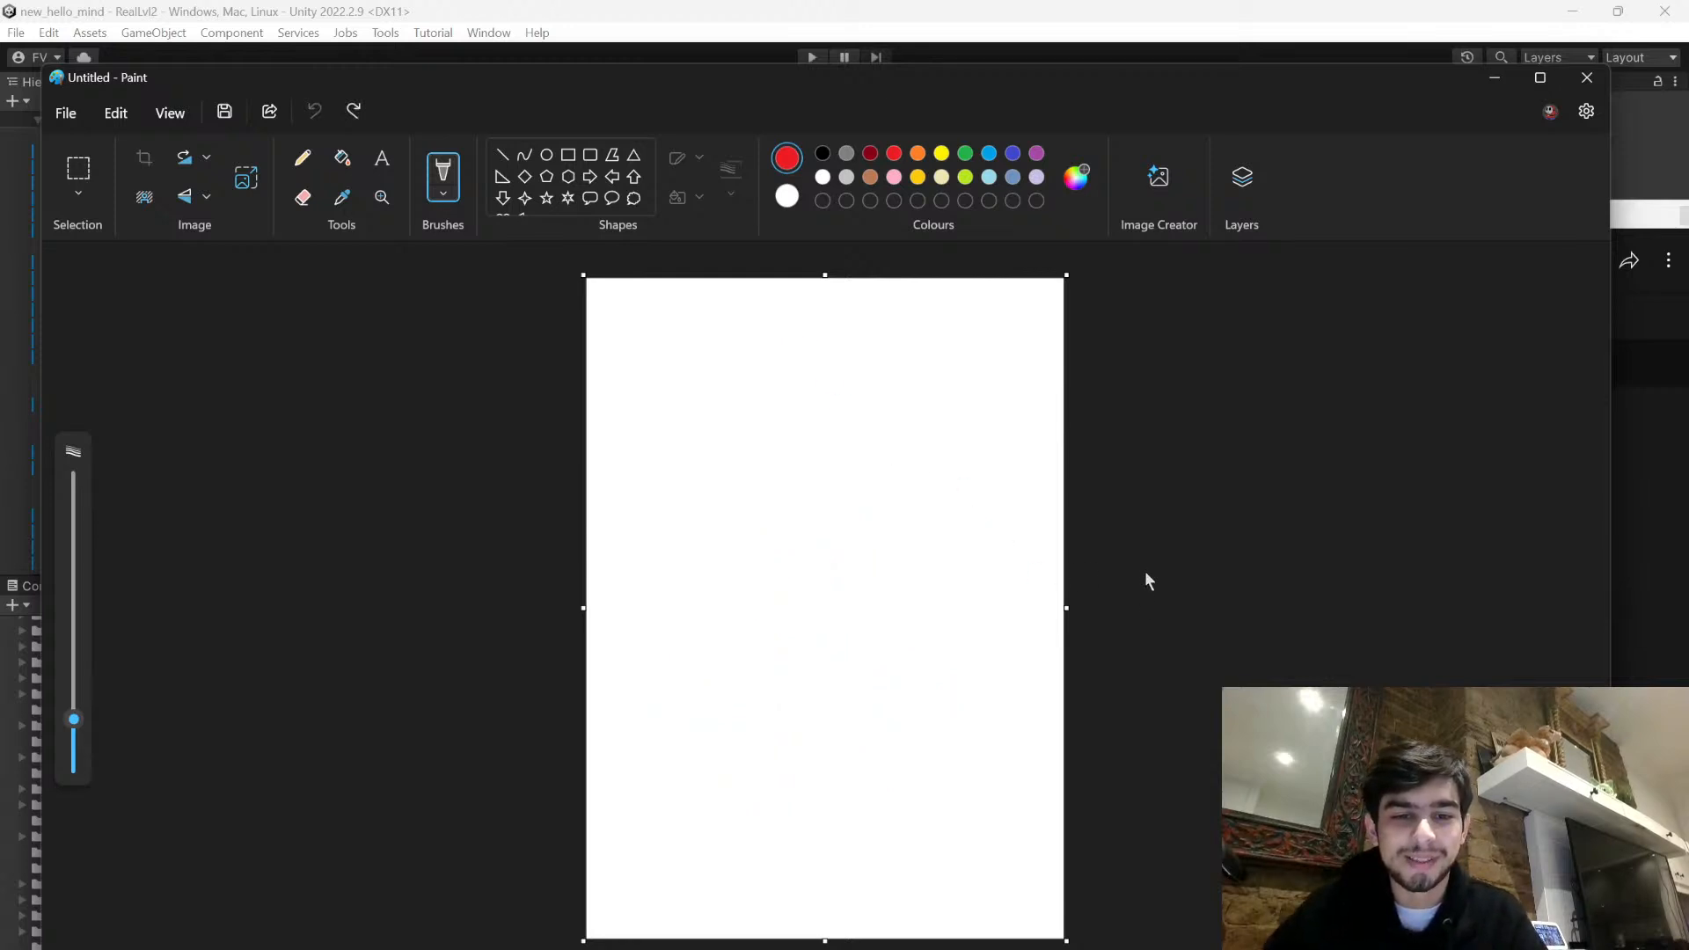
- Draw a small brown crayon stool with two legs and a crossbar in the lower part of the page
left_click(870, 177)
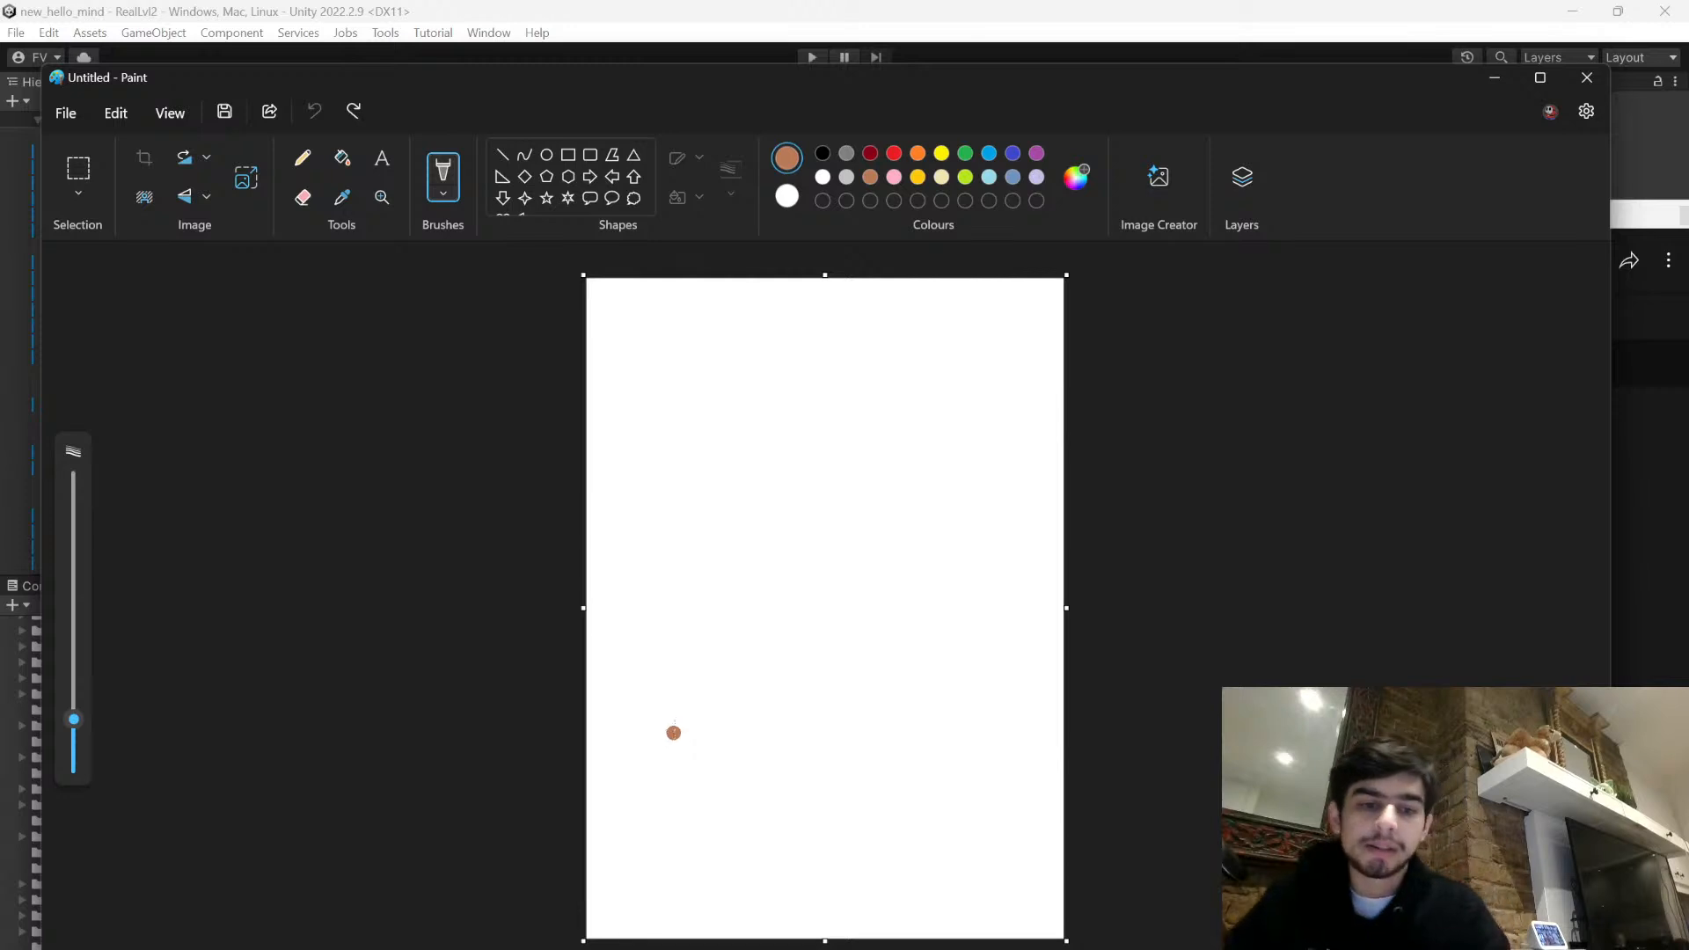
left_click_drag(669, 736, 794, 733)
left_click_drag(672, 737, 666, 775)
left_click_drag(786, 744, 778, 797)
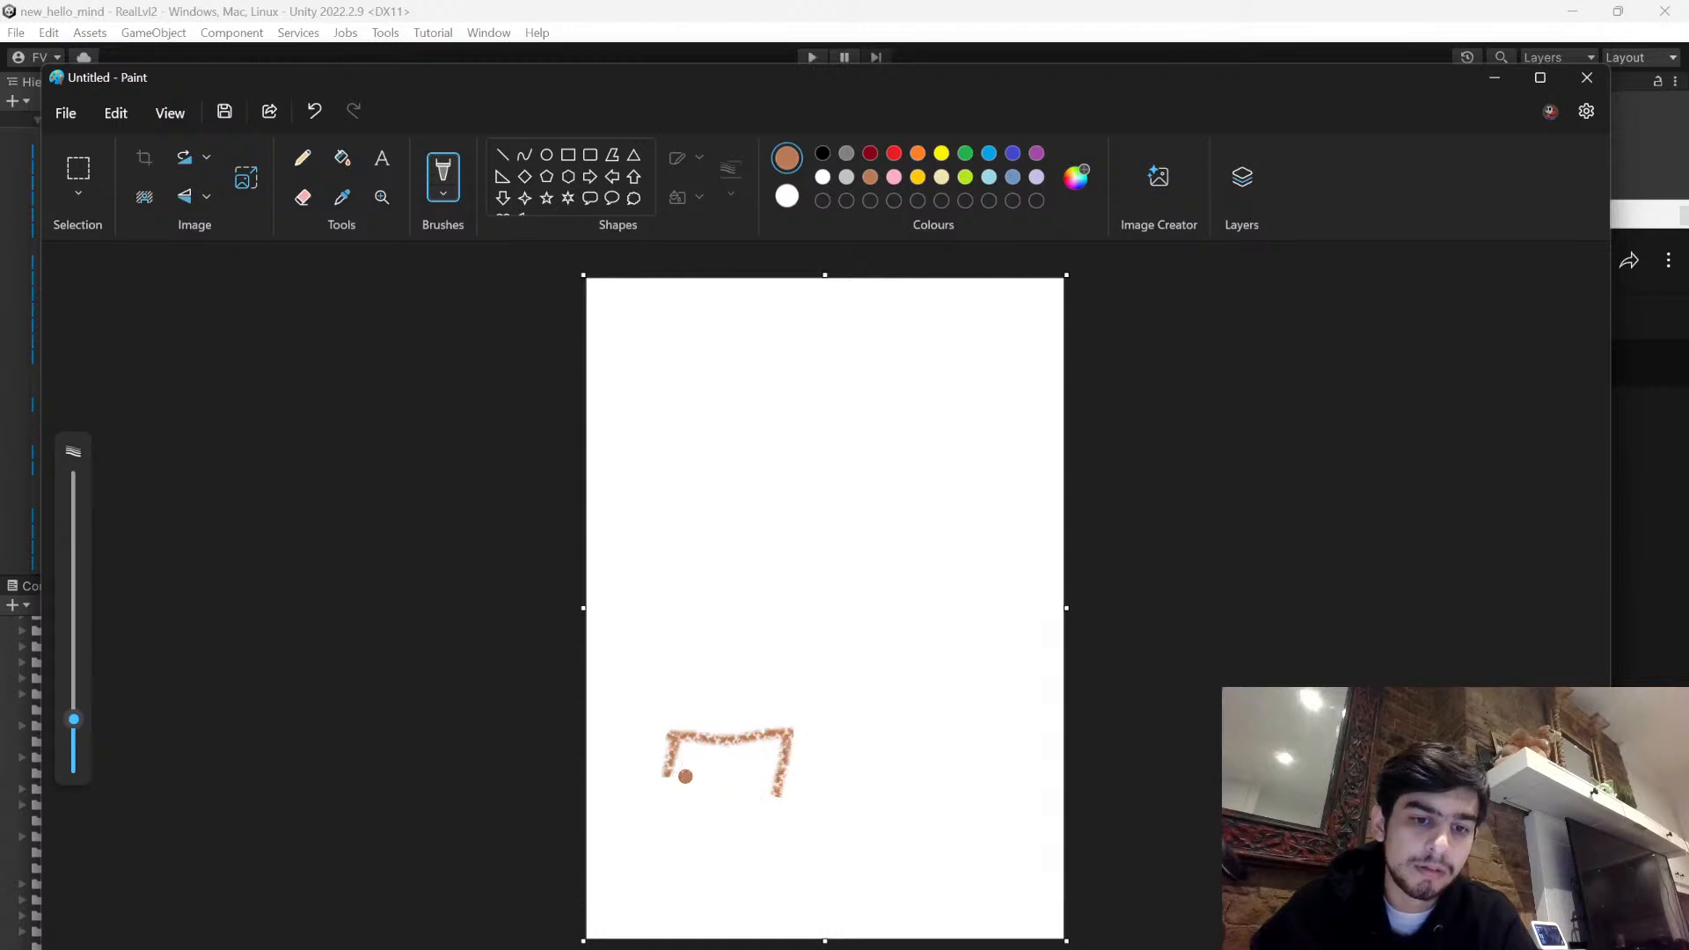
mouse_move(670, 767)
left_mouse_down()
mouse_move(666, 799)
mouse_move(756, 762)
left_mouse_up()
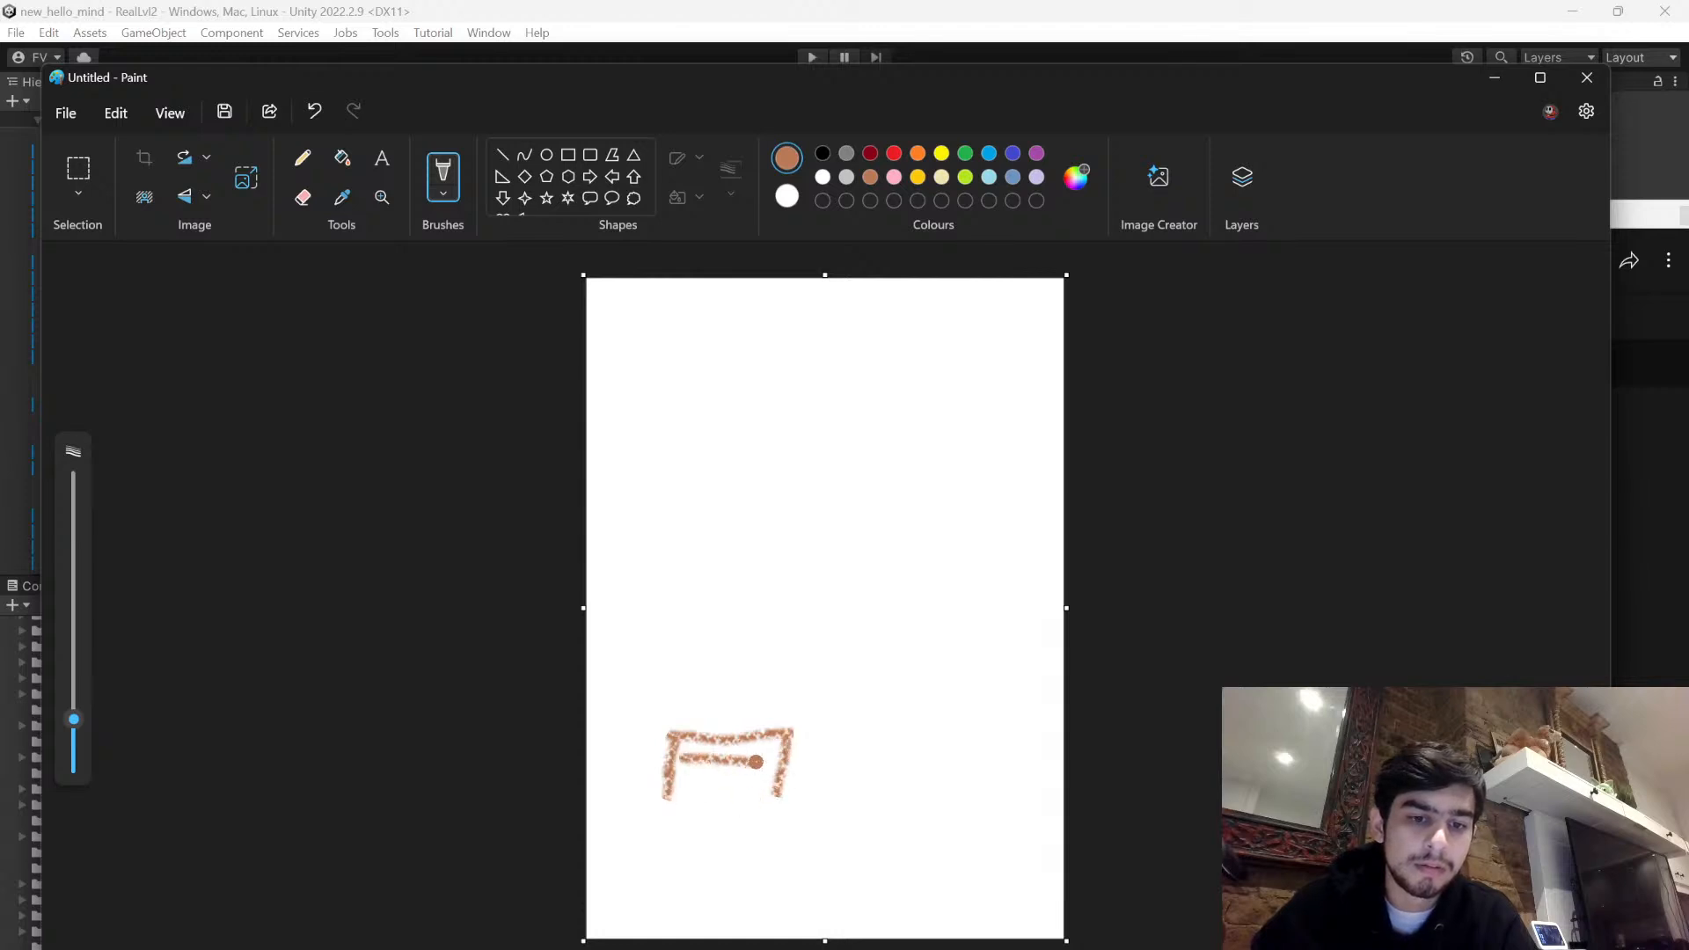
- Draw a red crayon doll seated on the stool, with an oval body, two feet, short arms and a round smiling head
left_click(894, 153)
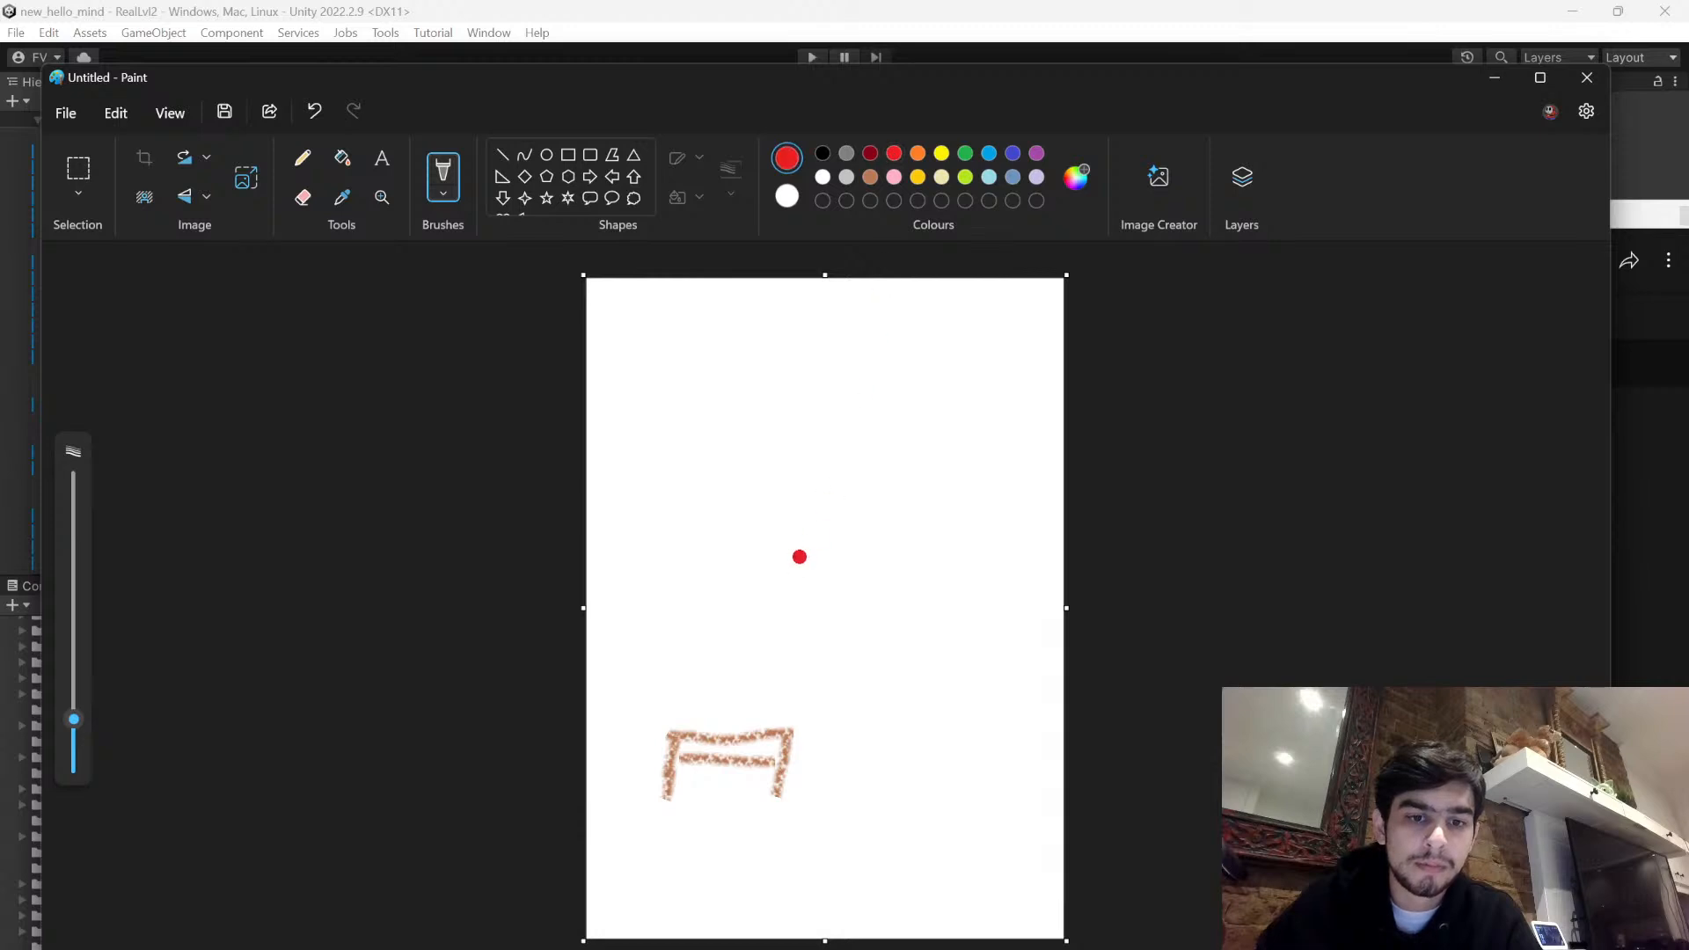
mouse_move(729, 614)
left_mouse_down()
mouse_move(694, 694)
mouse_move(744, 730)
mouse_move(777, 649)
mouse_move(738, 611)
left_mouse_up()
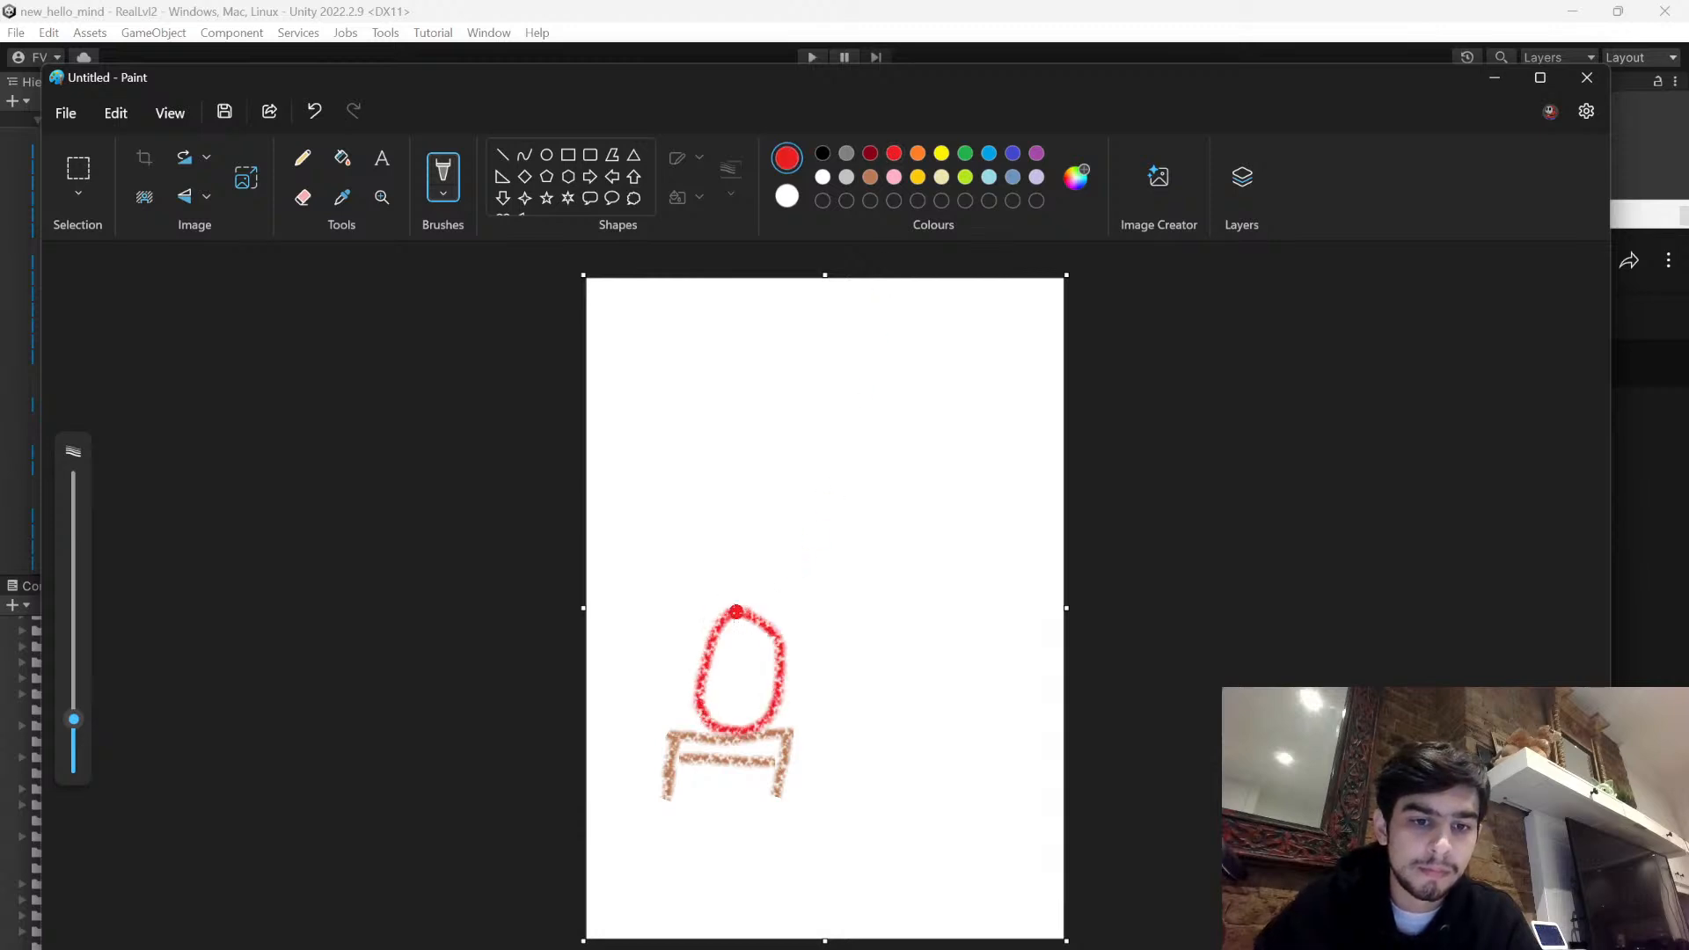
mouse_move(697, 687)
left_mouse_down()
mouse_move(695, 732)
mouse_move(701, 684)
mouse_move(779, 730)
mouse_move(781, 692)
left_mouse_up()
mouse_move(715, 650)
left_mouse_down()
mouse_move(699, 631)
mouse_move(638, 648)
mouse_move(697, 669)
mouse_move(841, 645)
mouse_move(801, 689)
left_mouse_up()
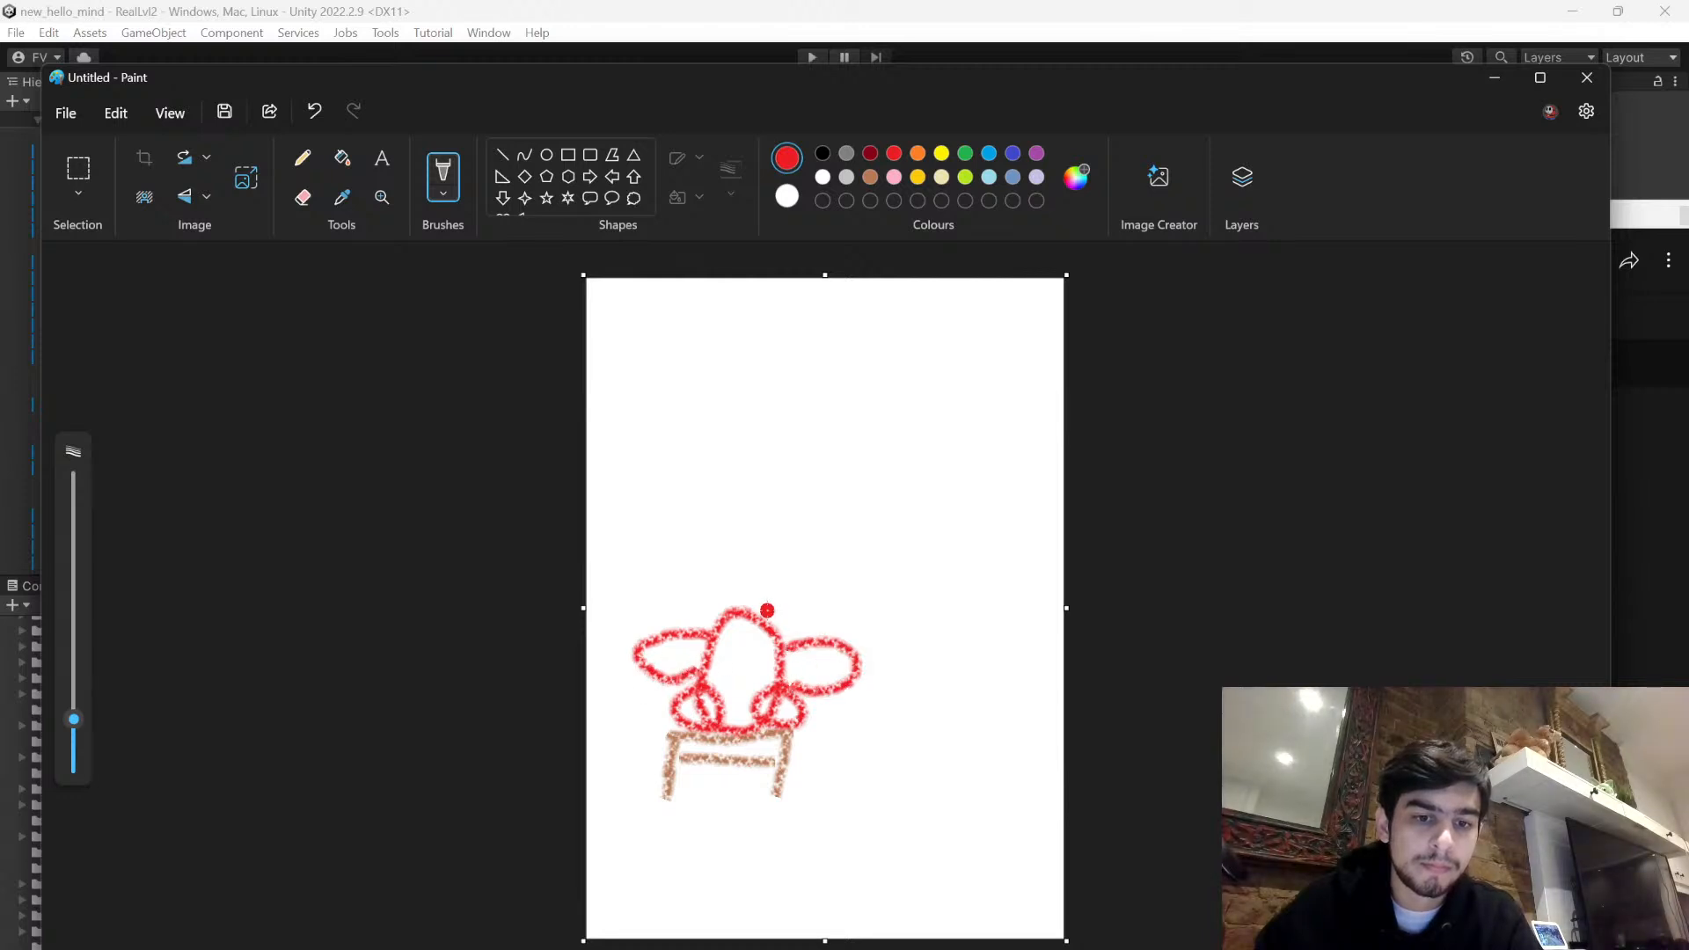
key("ctrl+z")
key("ctrl+z")
mouse_move(716, 628)
left_mouse_down()
mouse_move(675, 623)
mouse_move(703, 656)
mouse_move(792, 641)
mouse_move(831, 669)
mouse_move(796, 673)
left_mouse_up()
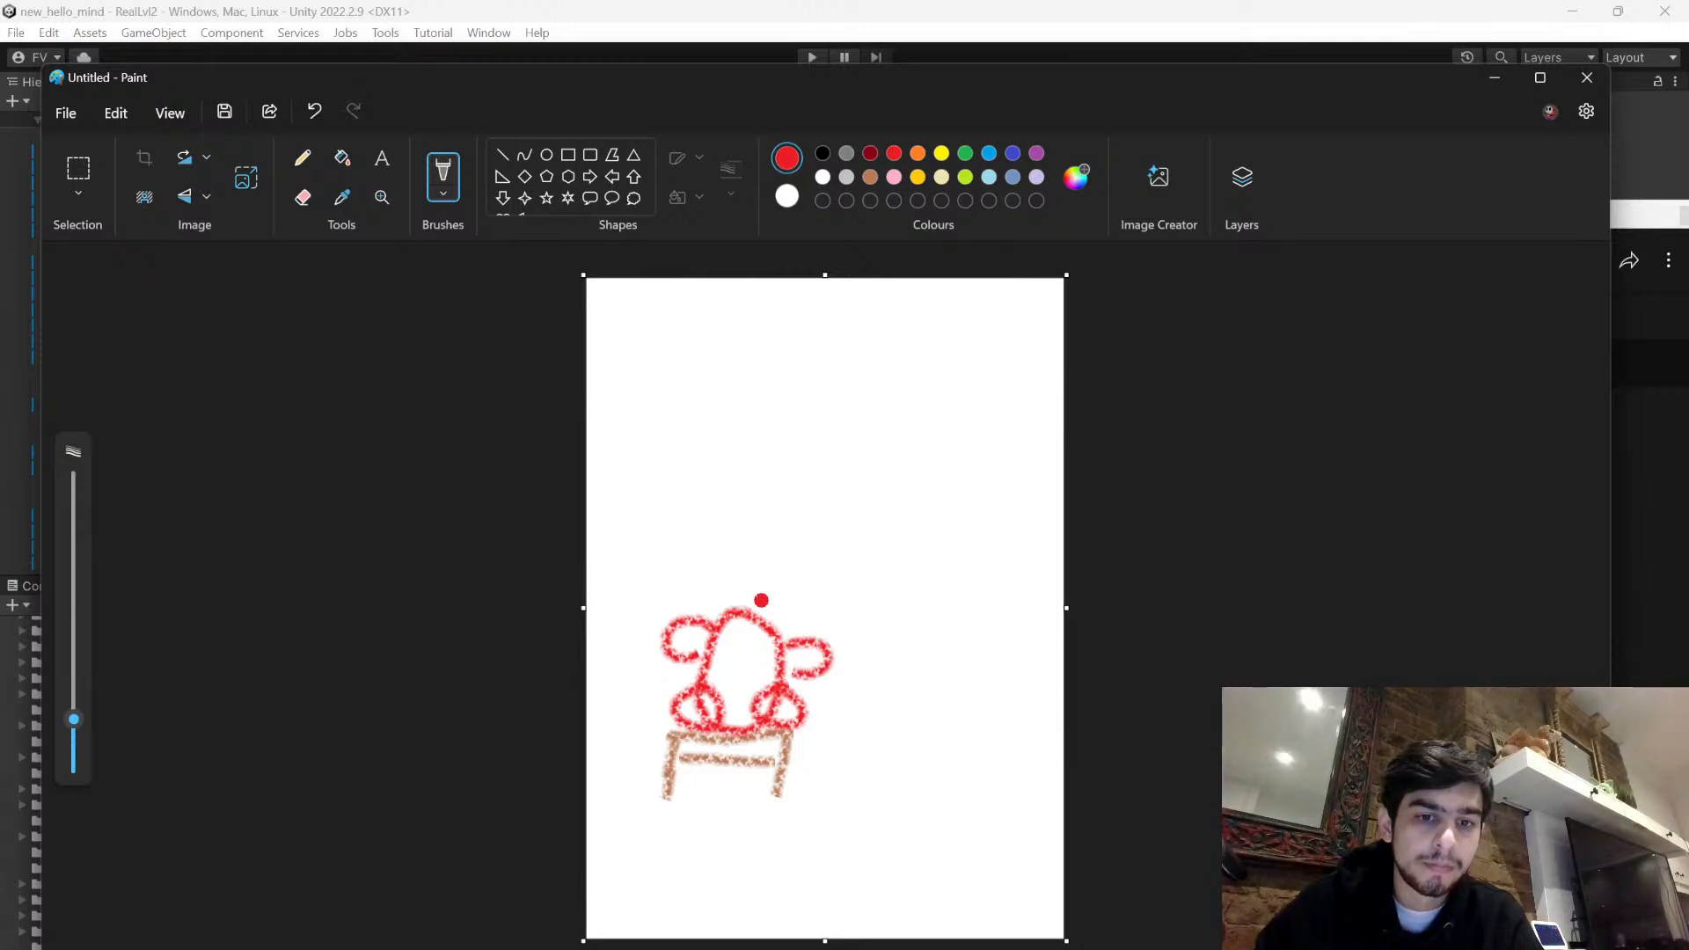
mouse_move(758, 532)
left_mouse_down()
mouse_move(727, 532)
mouse_move(748, 616)
mouse_move(792, 550)
mouse_move(740, 550)
mouse_move(752, 600)
left_mouse_up()
left_click(740, 560)
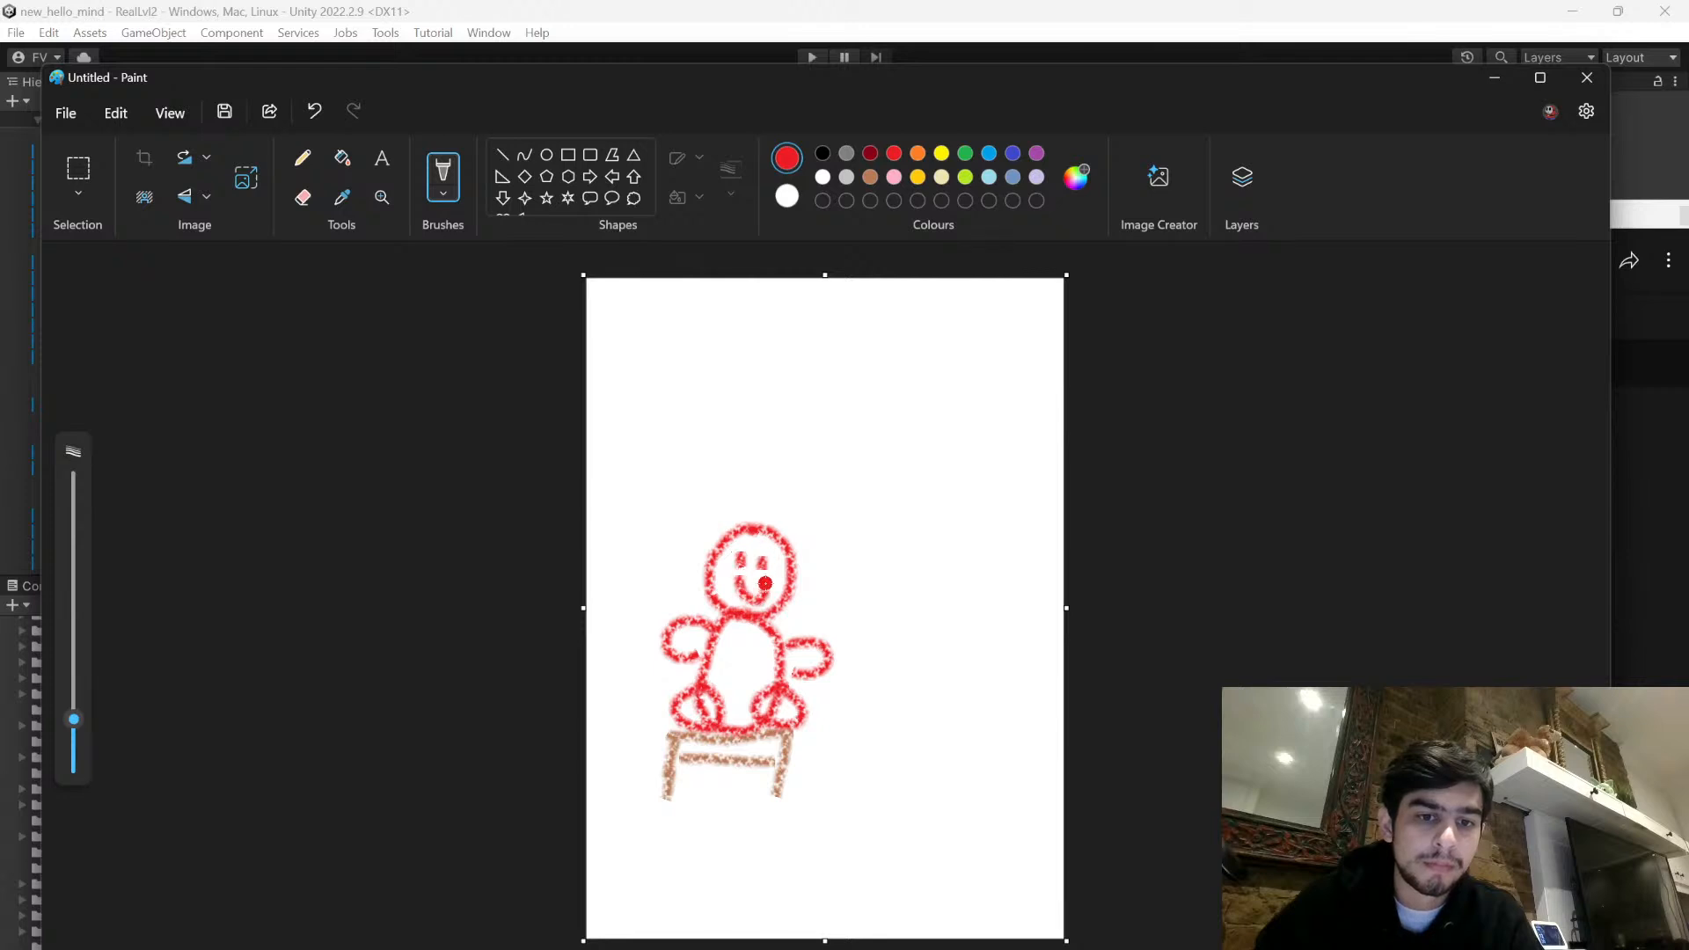
- Draw a tilted grey crayon mug with its handle at the doll's outstretched hand
left_click(846, 154)
mouse_move(884, 625)
left_mouse_down()
mouse_move(881, 662)
mouse_move(913, 666)
mouse_move(919, 627)
mouse_move(823, 642)
mouse_move(893, 678)
mouse_move(909, 660)
left_mouse_up()
key("ctrl+z")
key("ctrl+z")
key("ctrl+z")
mouse_move(864, 608)
left_mouse_down()
mouse_move(887, 688)
mouse_move(915, 671)
mouse_move(901, 614)
mouse_move(858, 632)
mouse_move(882, 690)
mouse_move(920, 675)
mouse_move(917, 600)
mouse_move(862, 611)
left_mouse_up()
key("ctrl+z")
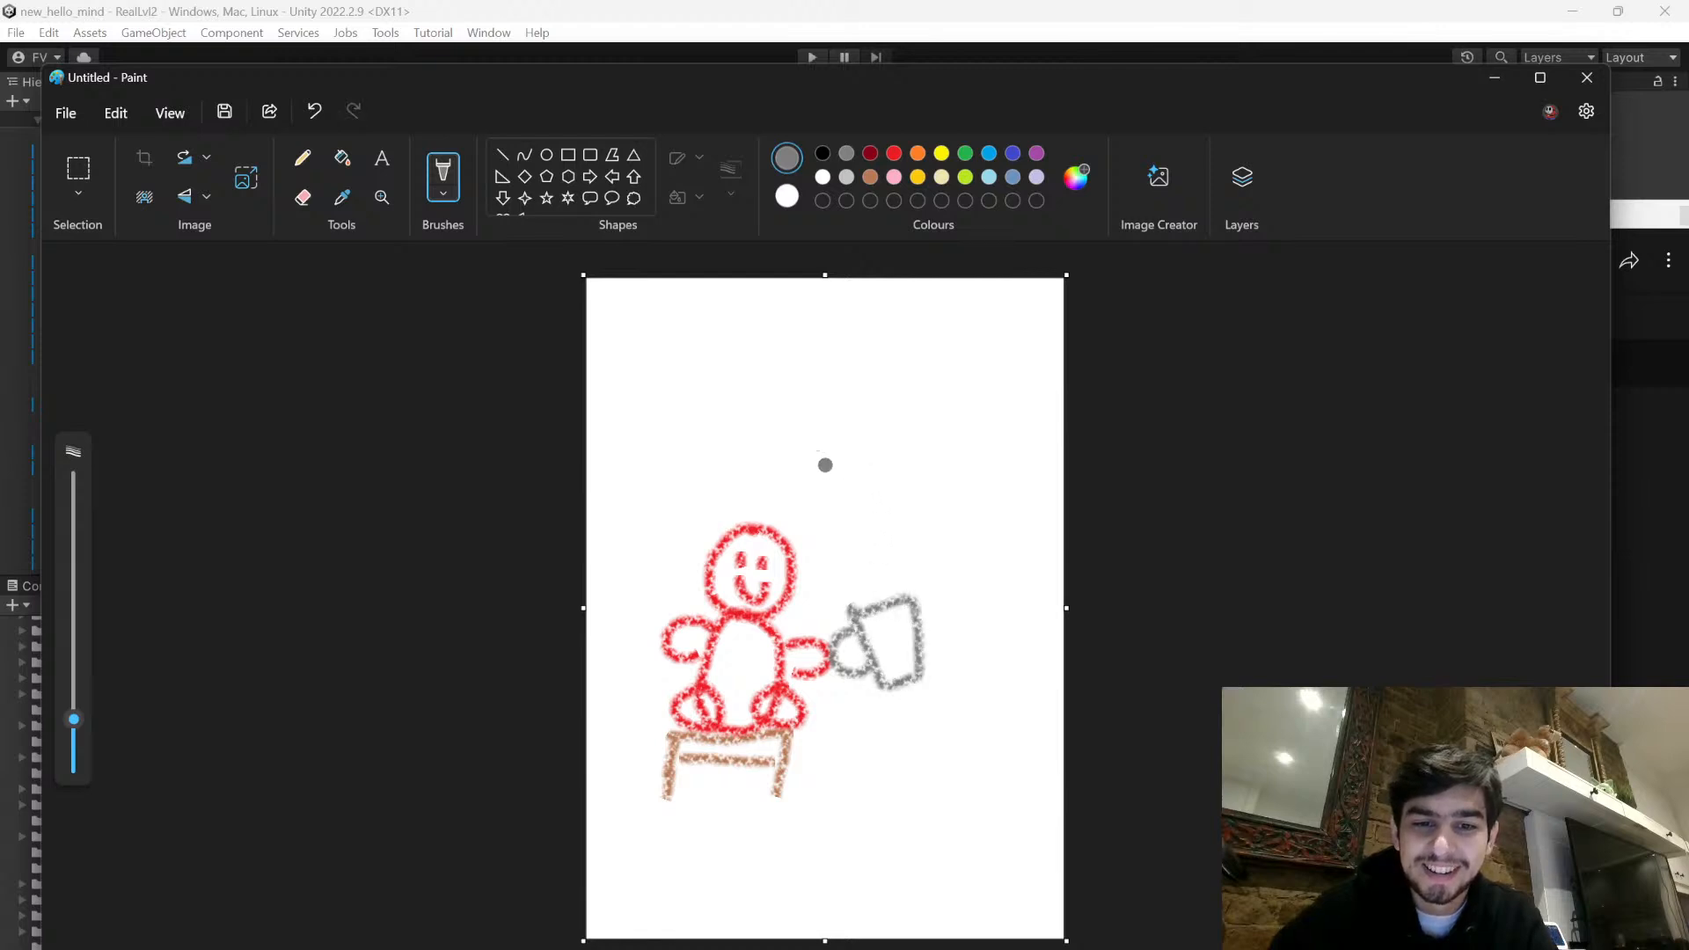
- Draw three wavy black steam lines rising above the mug
left_click(822, 153)
mouse_move(868, 583)
left_mouse_down()
mouse_move(853, 506)
mouse_move(890, 528)
mouse_move(898, 504)
left_mouse_up()
left_click_drag(908, 565, 927, 499)
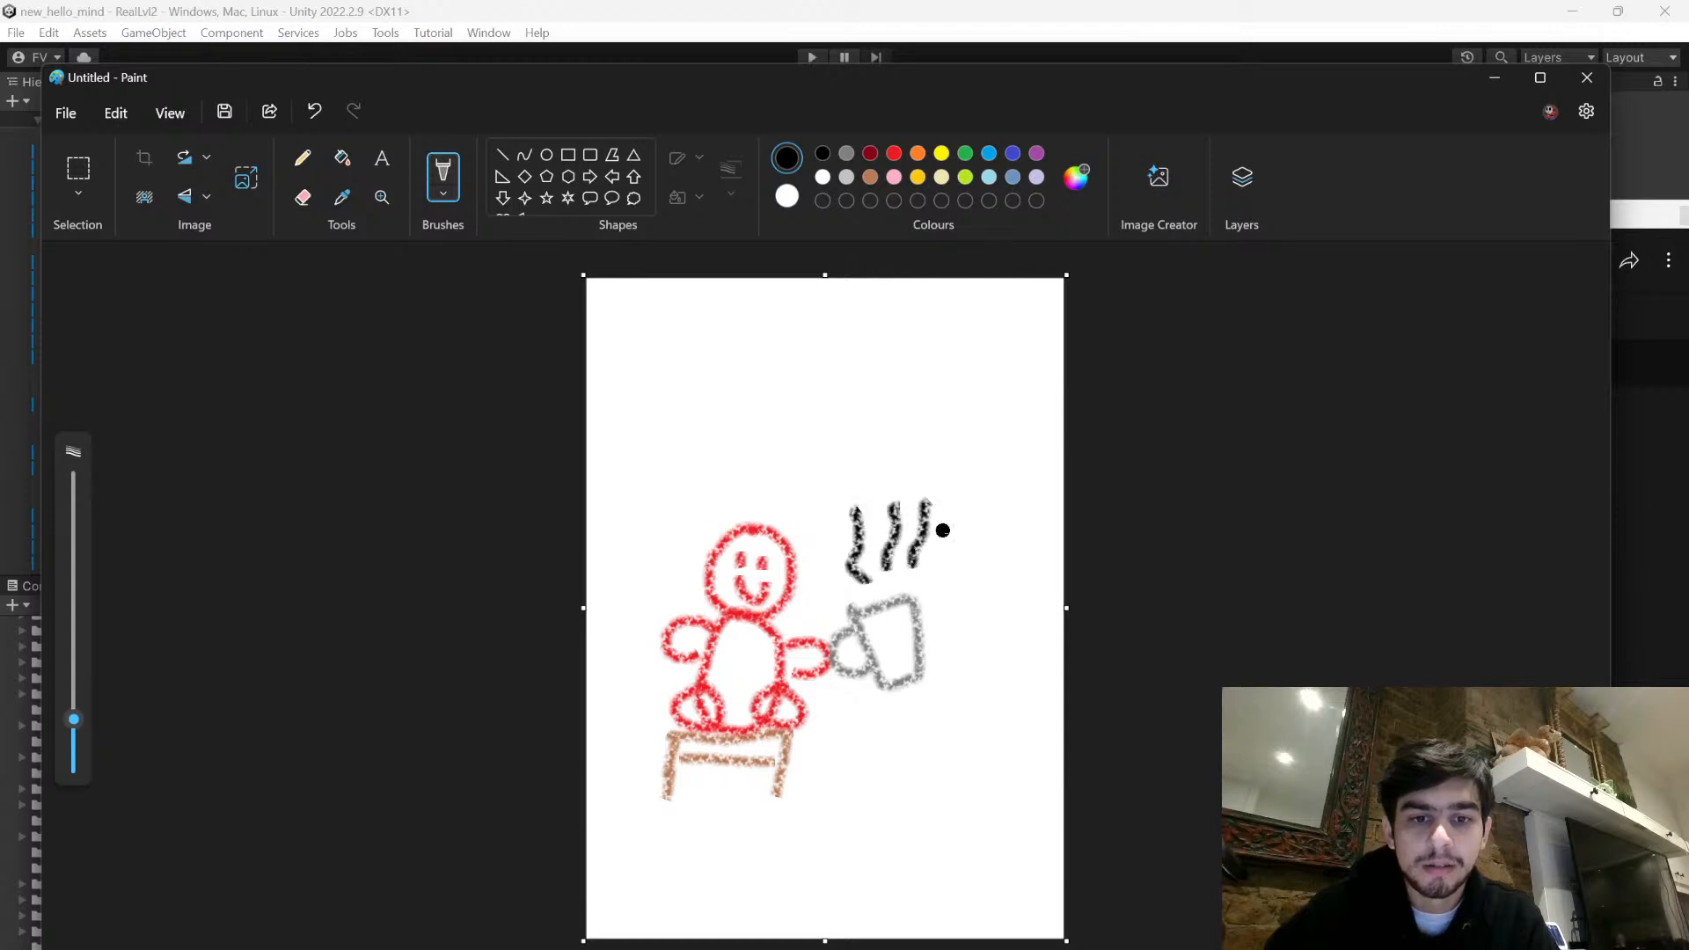
- Write the title "Mr Snuggles" in red crayon above the doll, redrawing the final s closer to the word
left_click(897, 157)
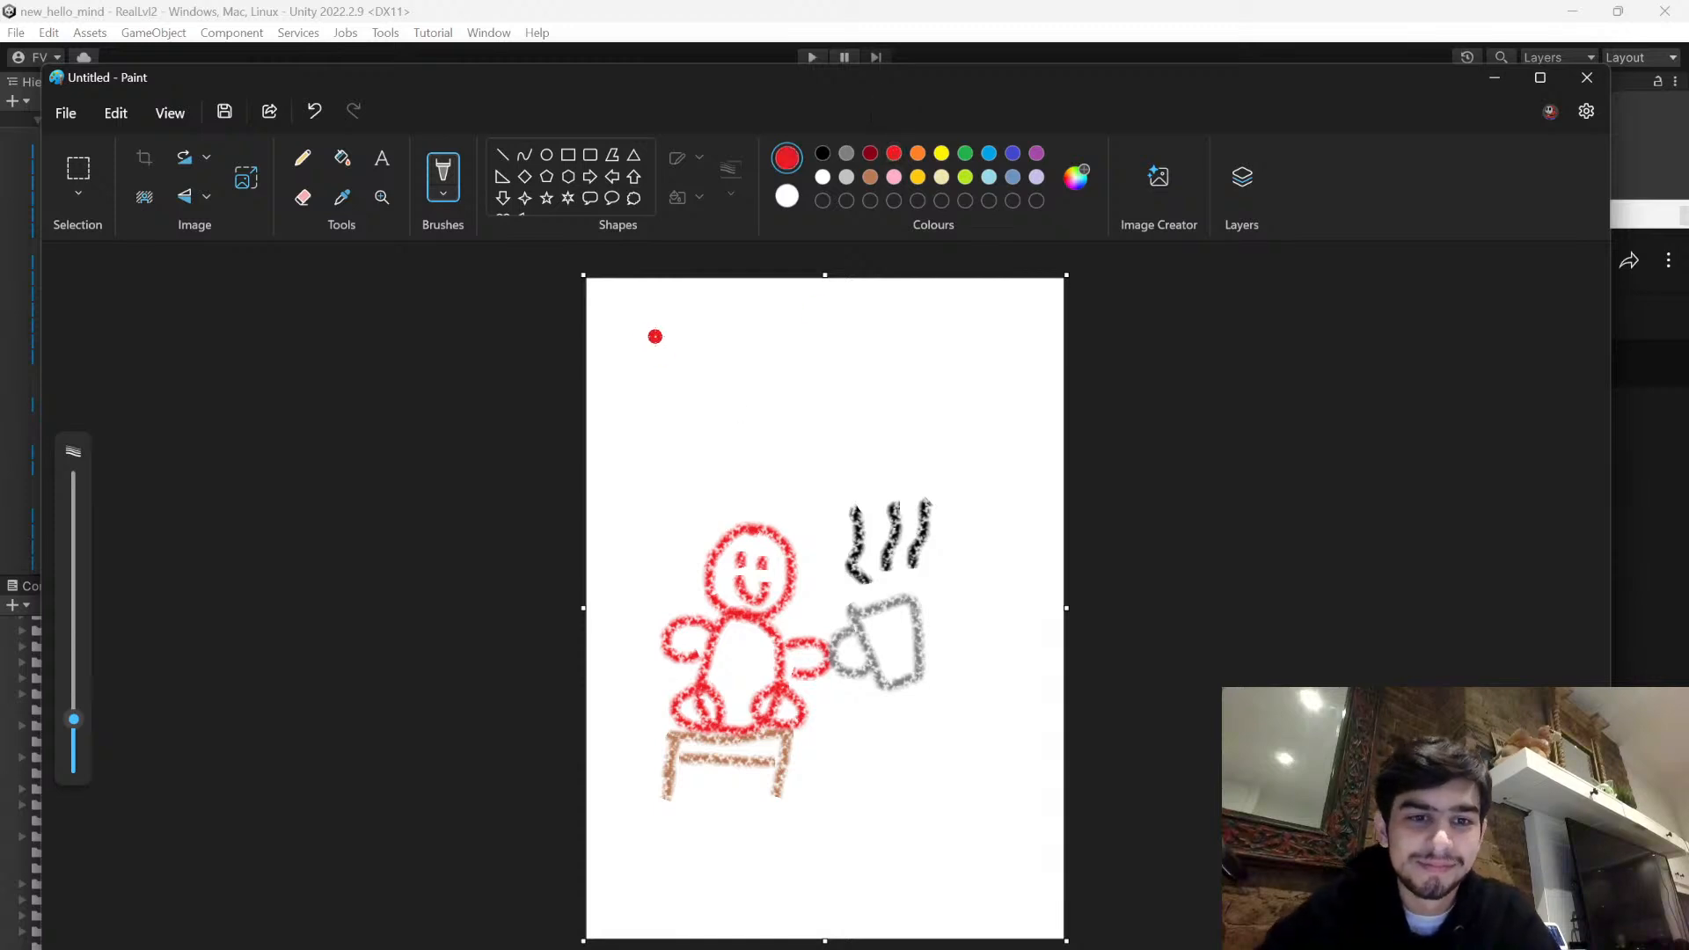
mouse_move(651, 321)
left_mouse_down()
mouse_move(684, 320)
mouse_move(692, 357)
mouse_move(731, 332)
left_mouse_up()
mouse_move(680, 386)
left_mouse_down()
mouse_move(658, 431)
mouse_move(772, 426)
mouse_move(786, 394)
mouse_move(840, 424)
mouse_move(818, 447)
mouse_move(879, 423)
mouse_move(886, 391)
mouse_move(874, 442)
left_mouse_up()
mouse_move(900, 358)
left_mouse_down()
mouse_move(906, 435)
mouse_move(923, 403)
mouse_move(957, 429)
mouse_move(980, 381)
mouse_move(988, 410)
mouse_move(966, 439)
left_mouse_up()
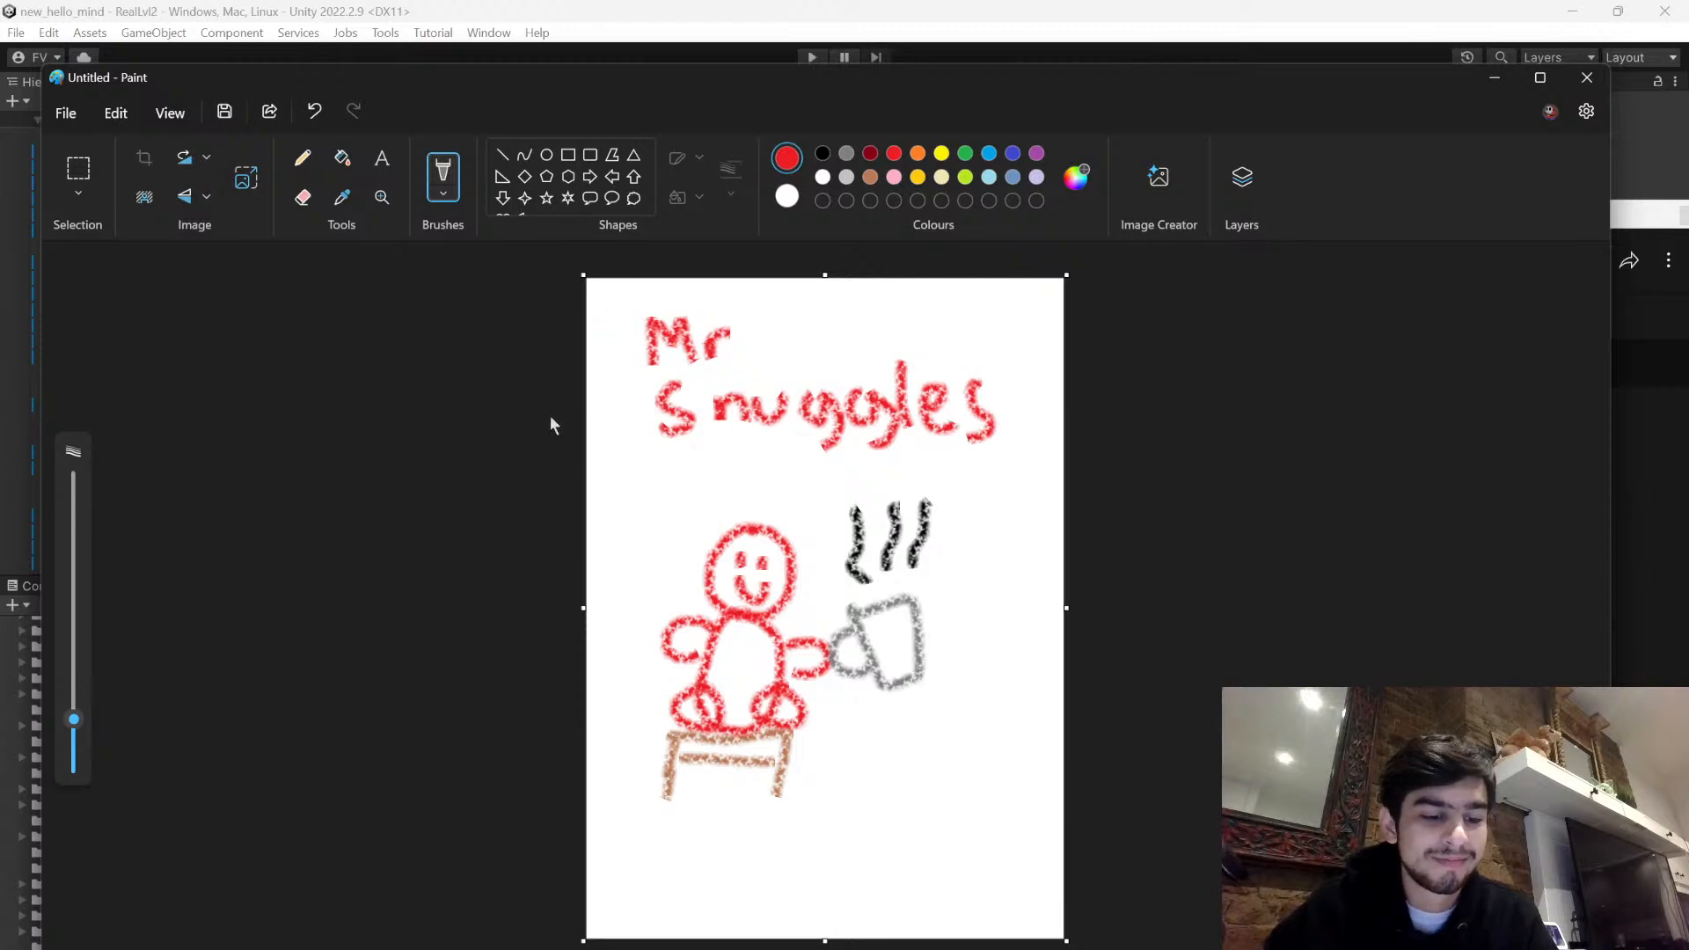
key("ctrl+z")
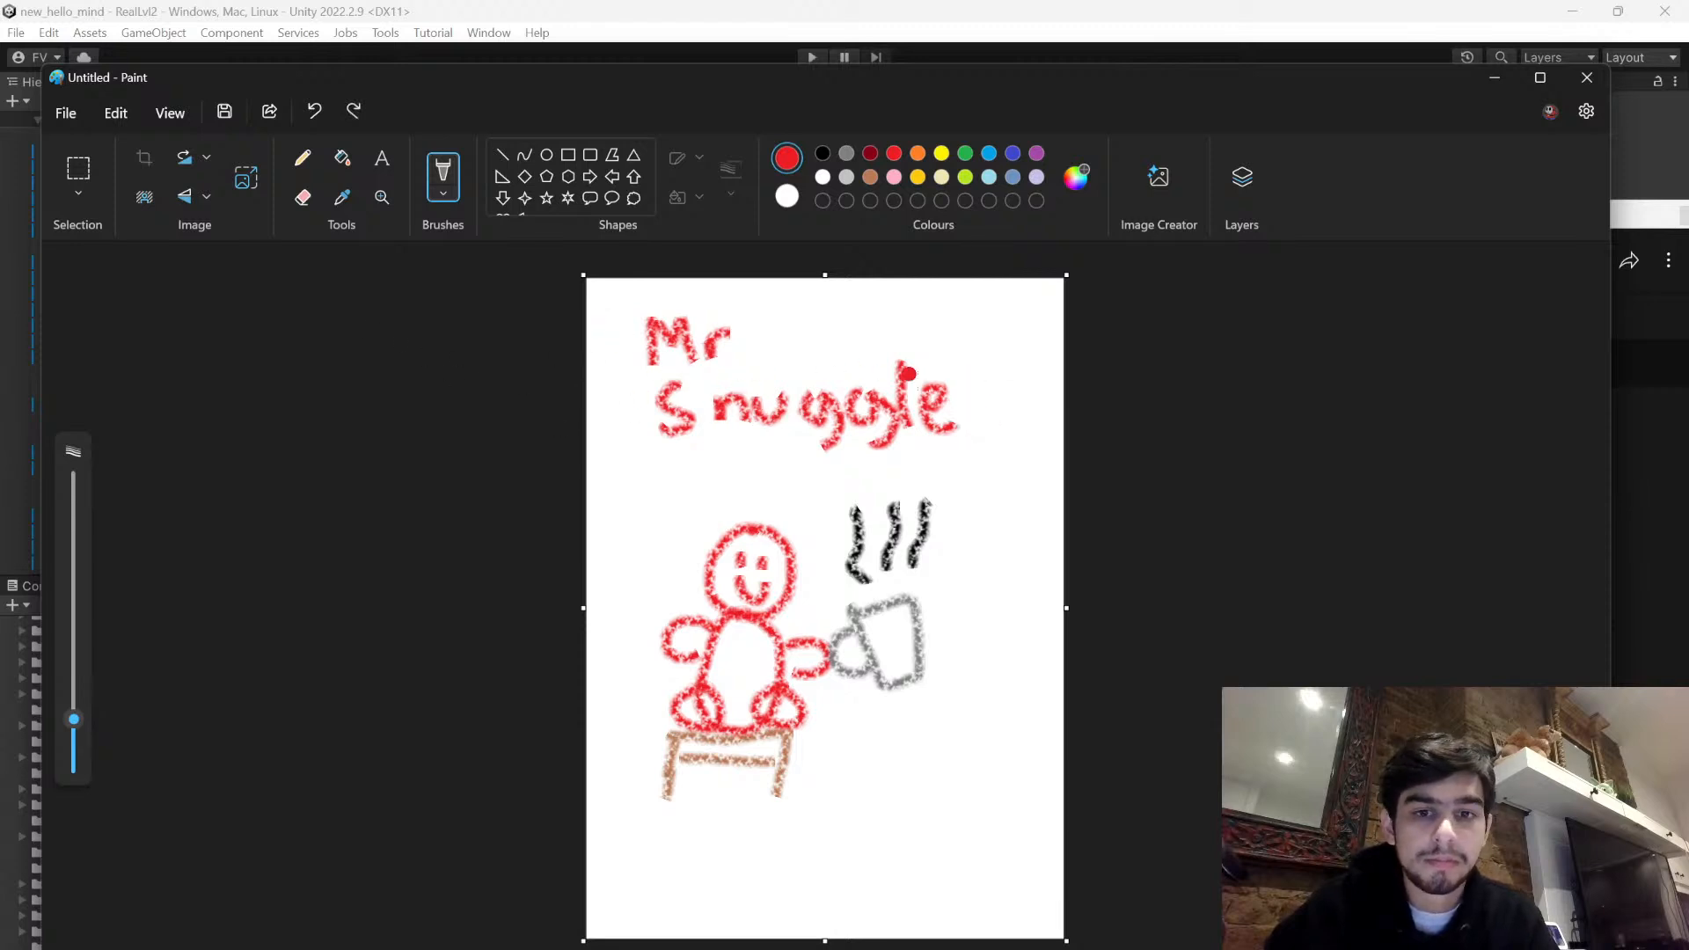
mouse_move(968, 376)
left_mouse_down()
mouse_move(983, 416)
mouse_move(968, 443)
left_mouse_up()
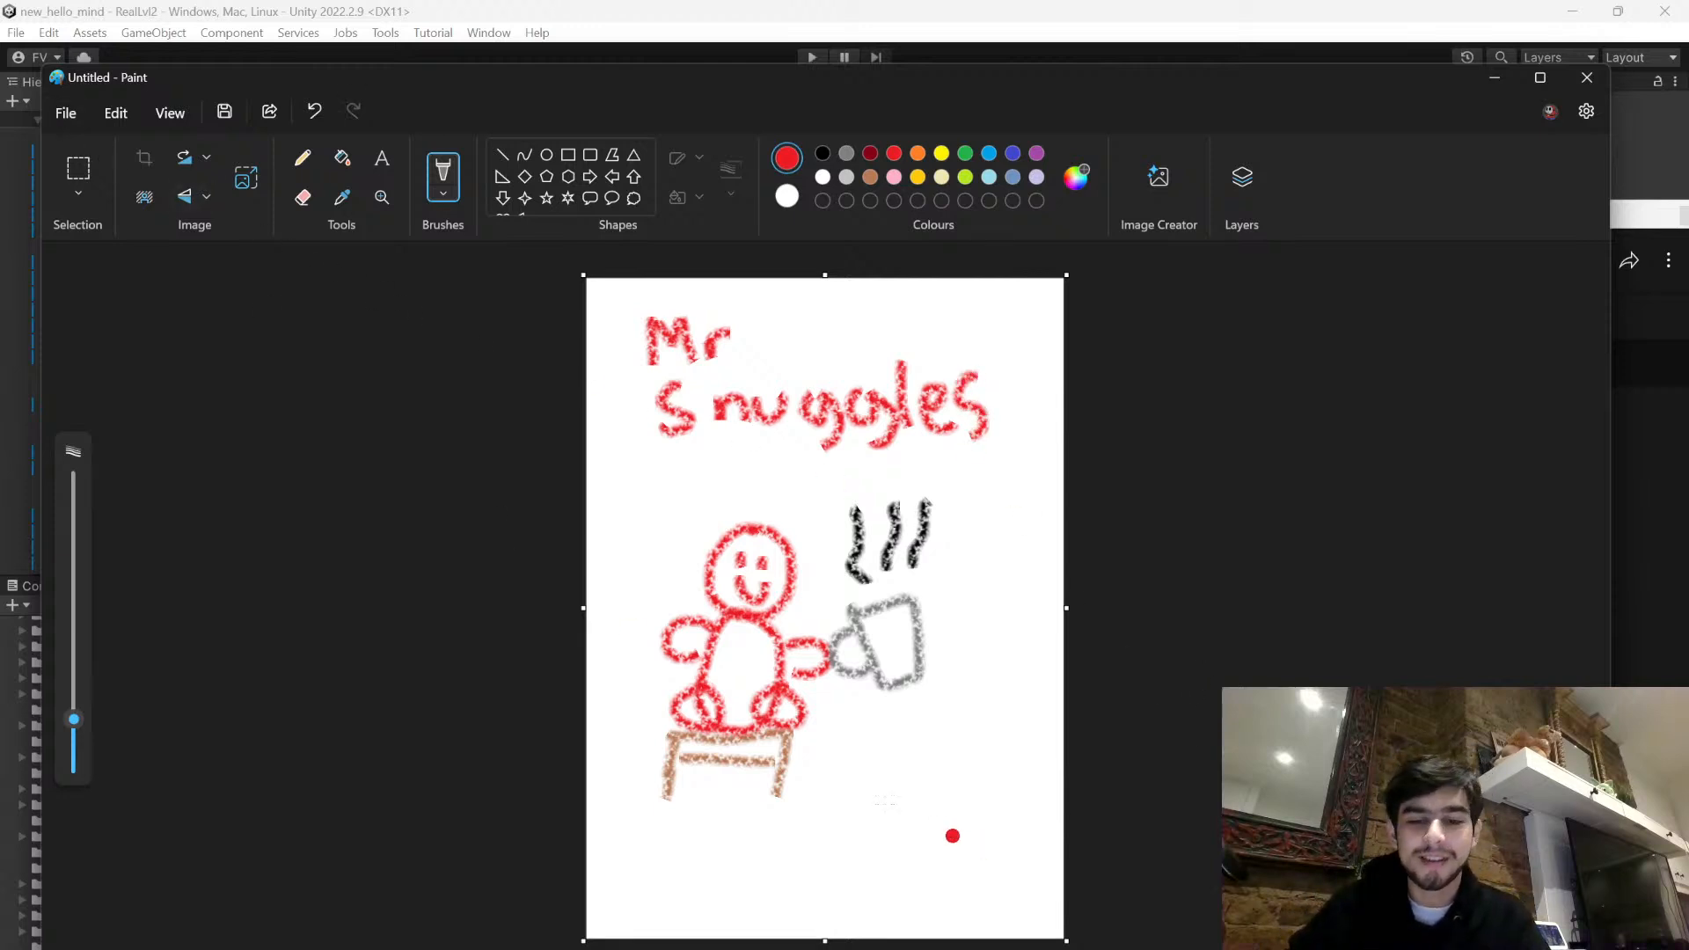
- Switch to OBS and move the Window Capture source above Display Capture
key("alt+Tab")
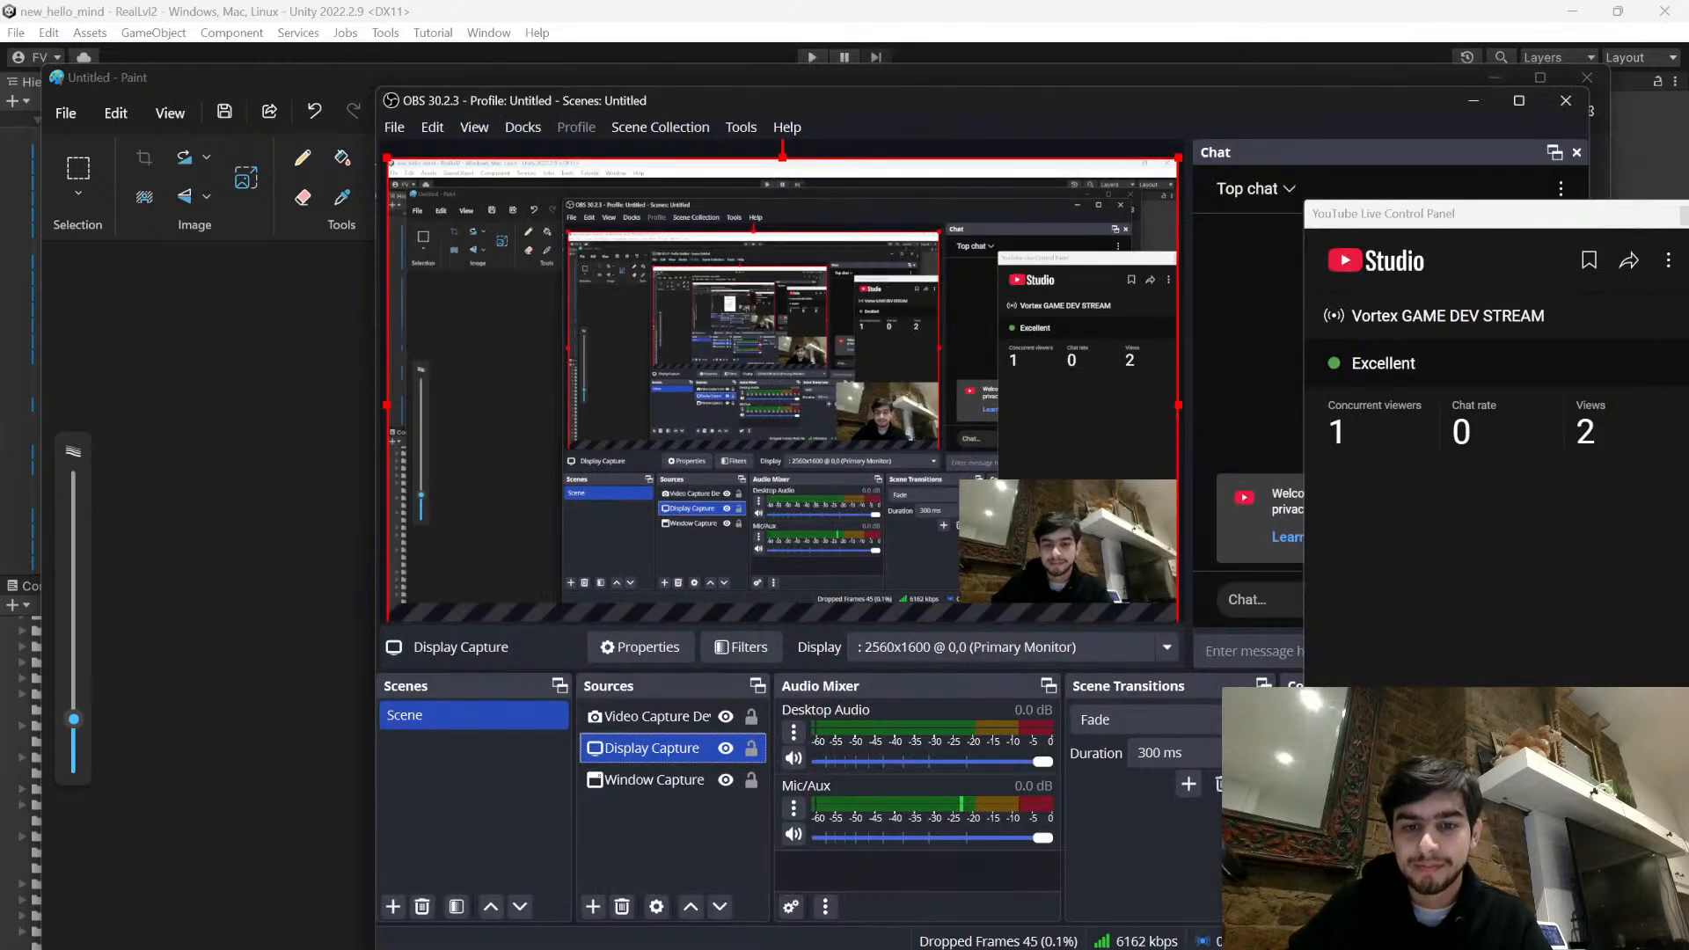
left_click_drag(650, 775, 640, 733)
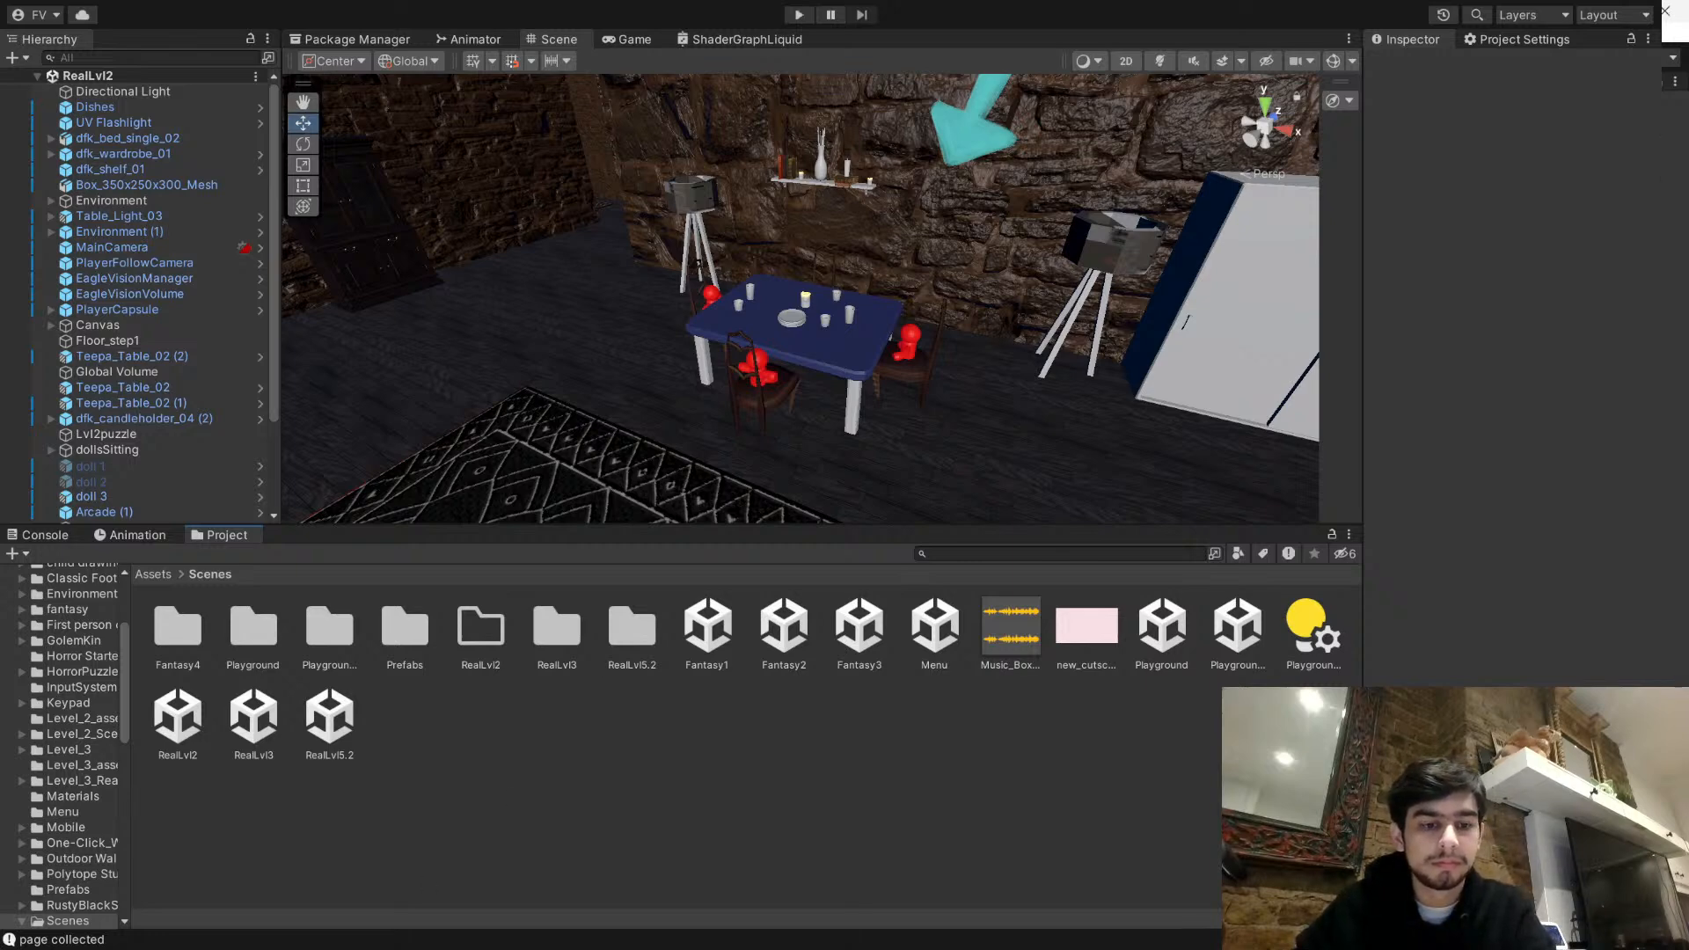
- Open the child drawings folder in the Unity project's Assets and add the new drawing to it as page2
left_click(153, 576)
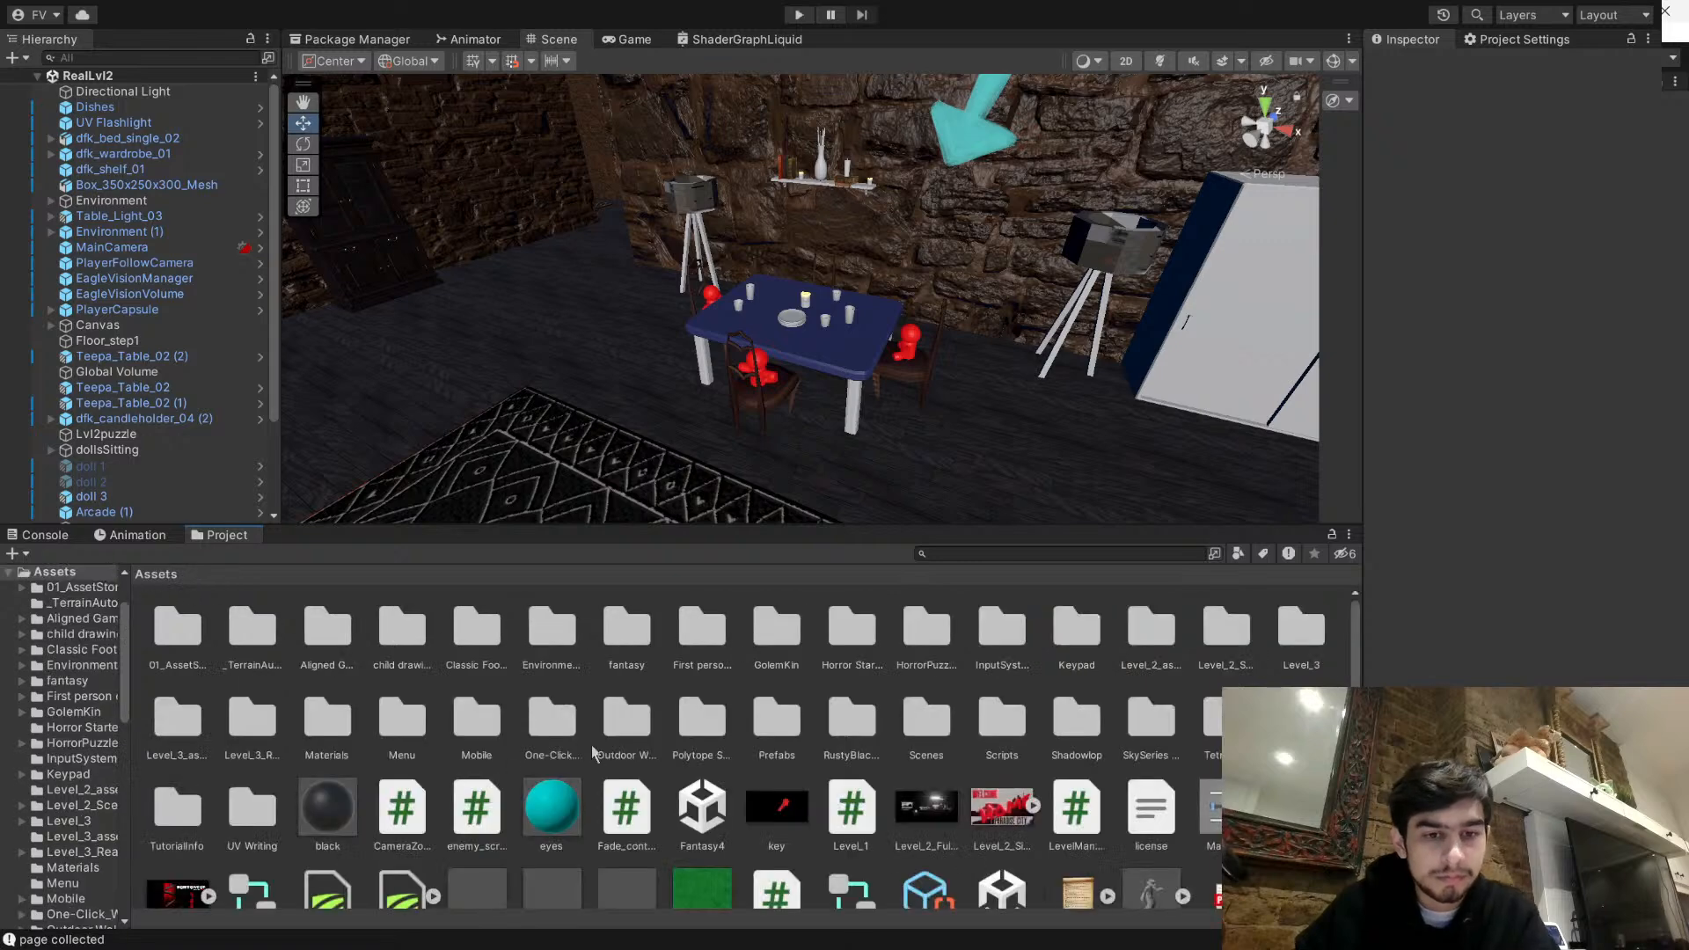
scroll(1029, 744, "down", 3)
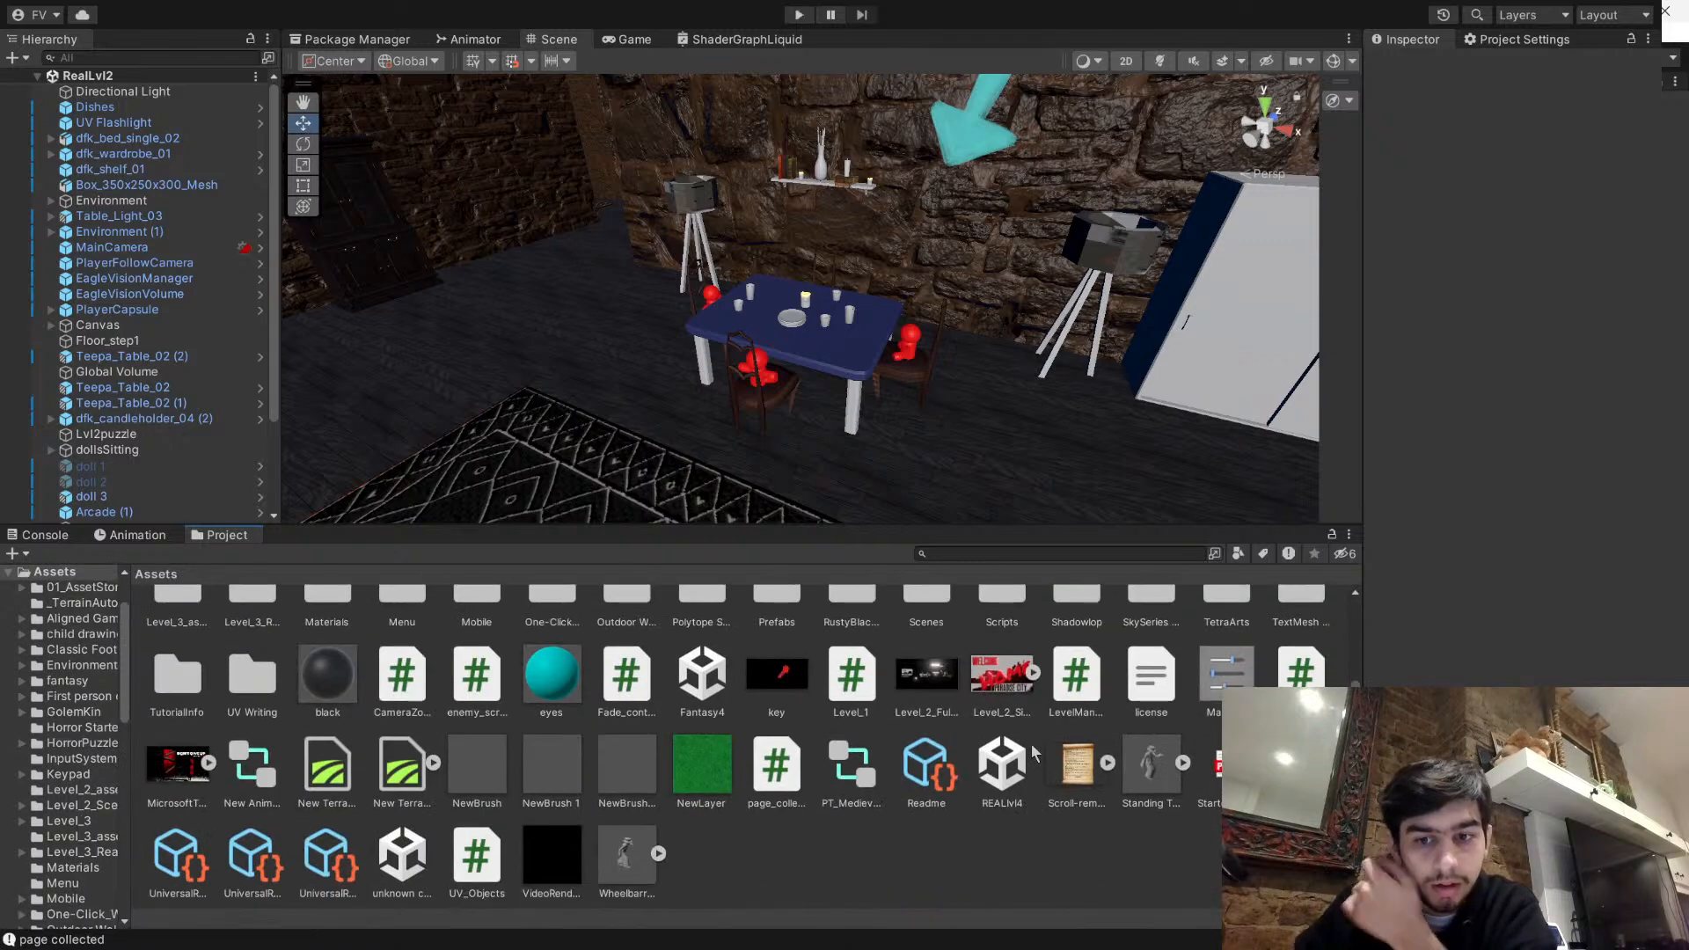
scroll(440, 746, "up", 3)
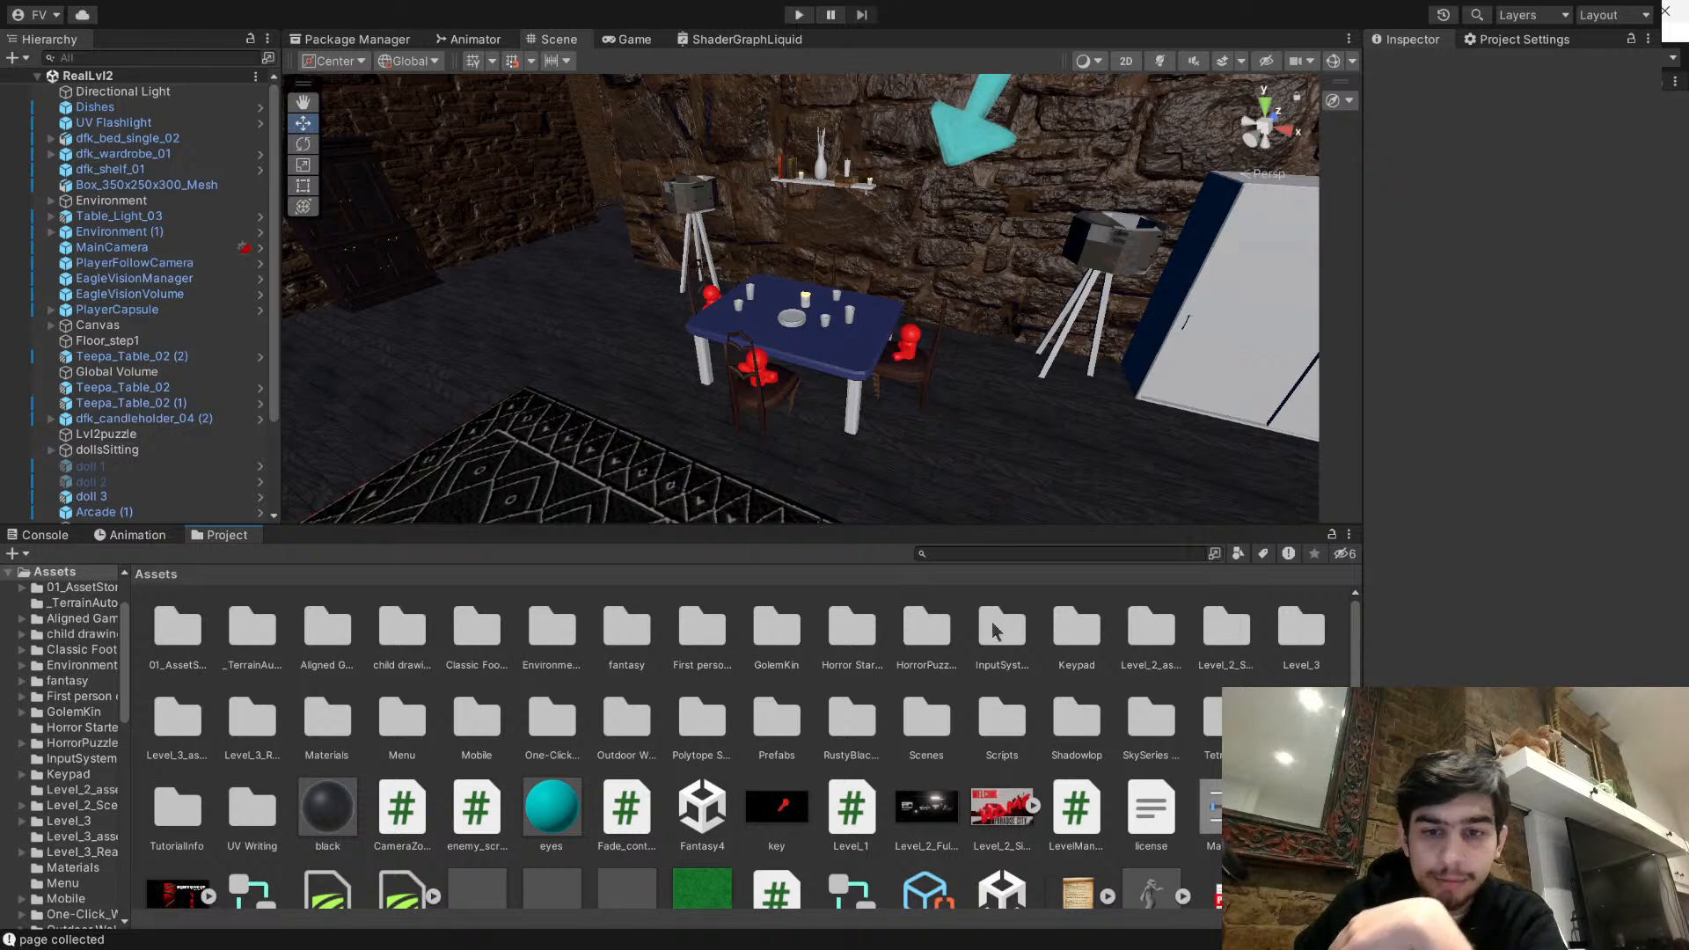
scroll(1198, 728, "down", 3)
scroll(879, 746, "up", 3)
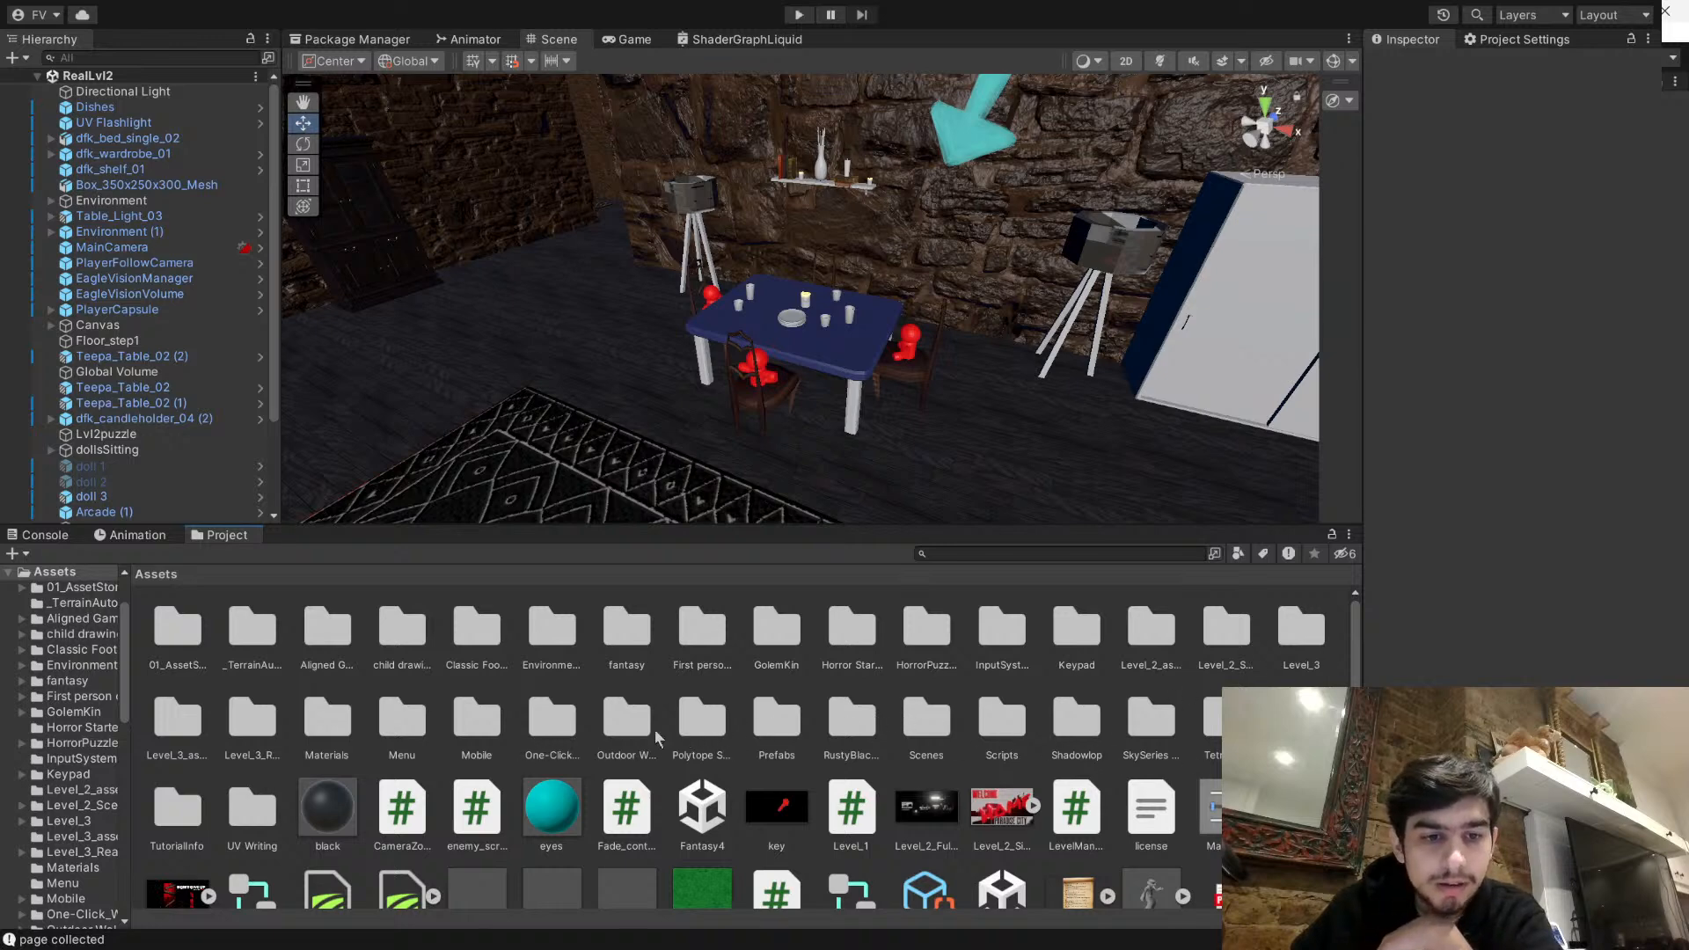
double_click(414, 638)
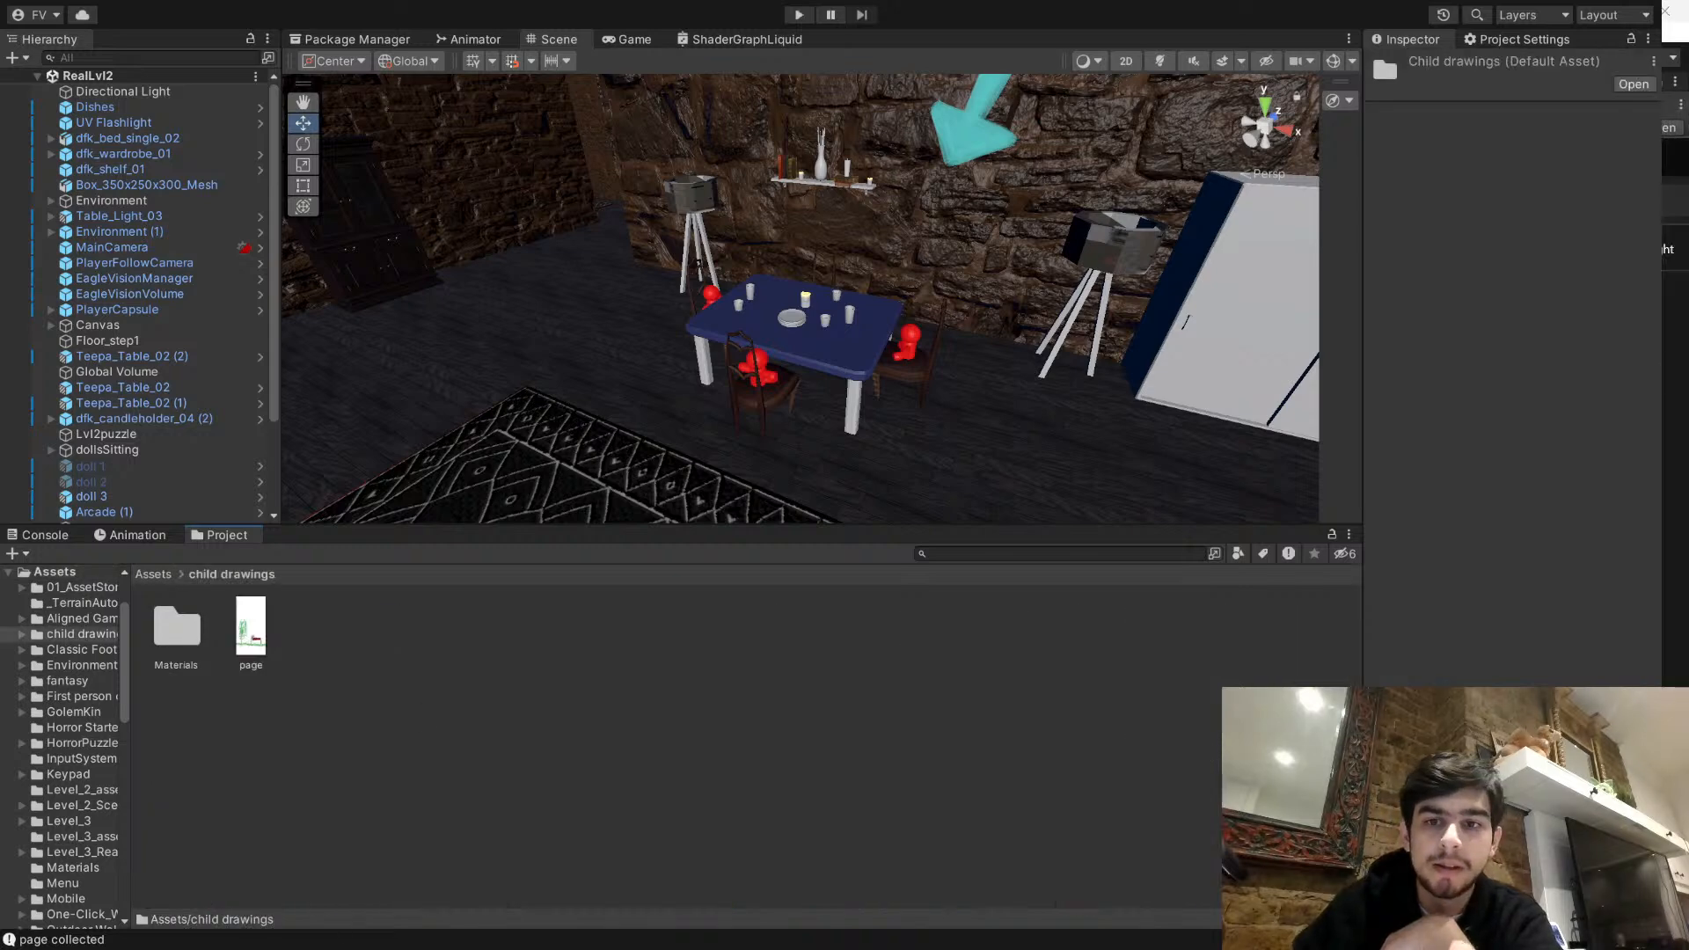
left_click(606, 619)
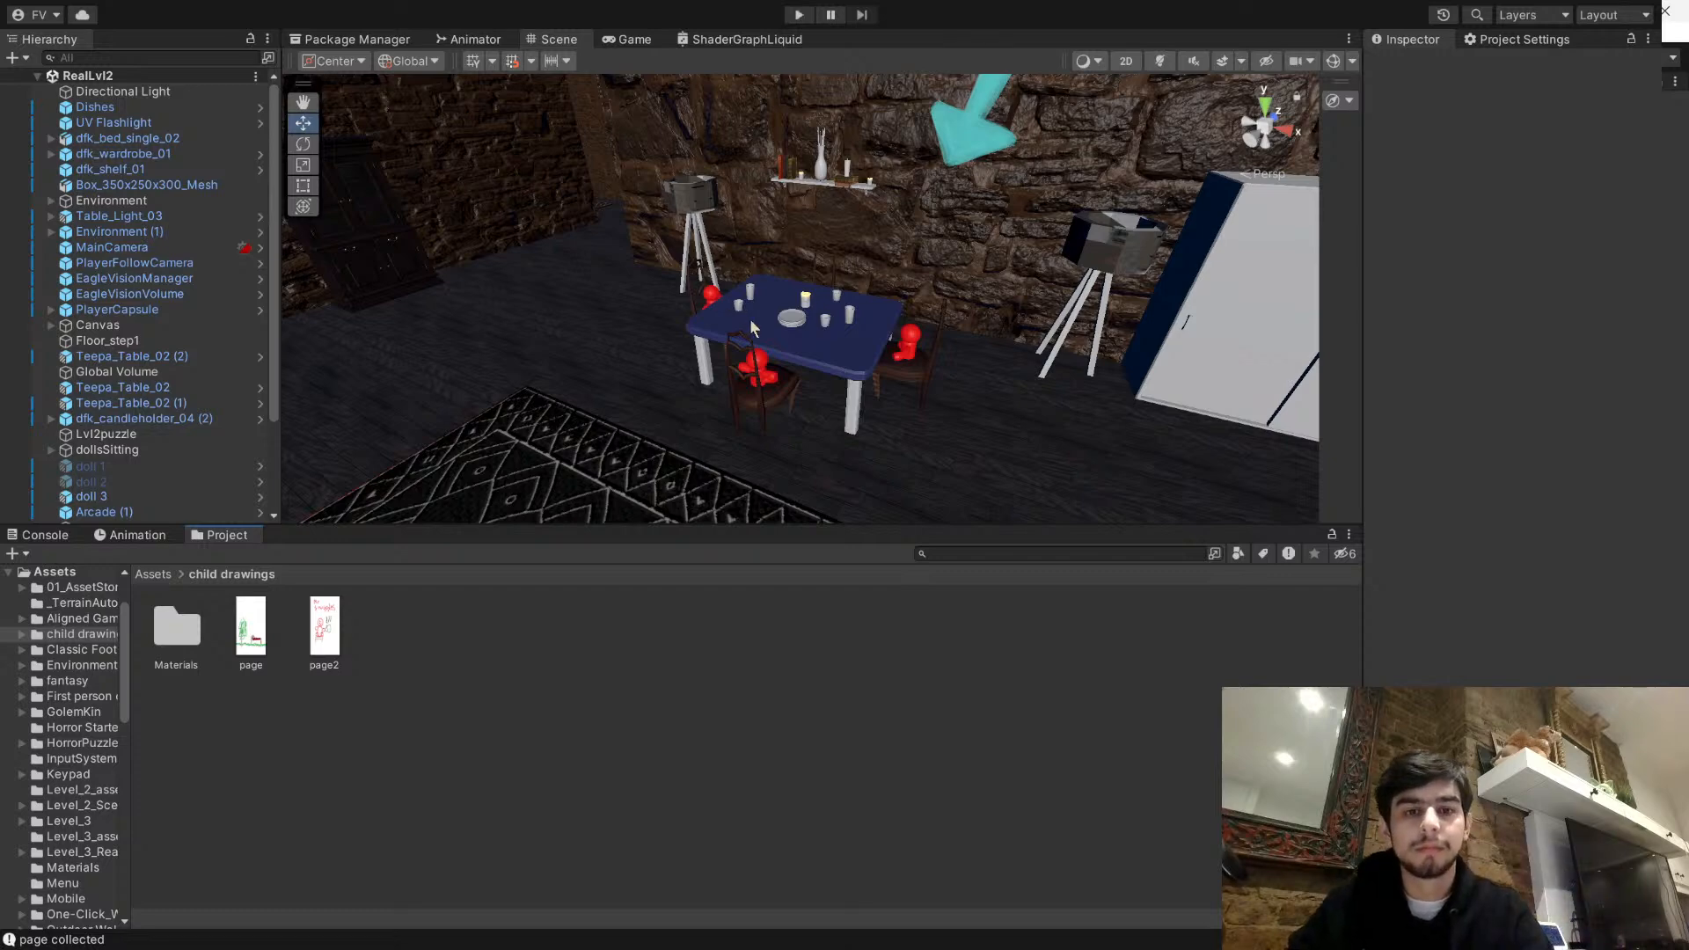
- Open the Fantasy1 scene from the Scenes folder and copy its page 1 object
scroll(665, 326, "down", 6)
scroll(633, 248, "up", 12)
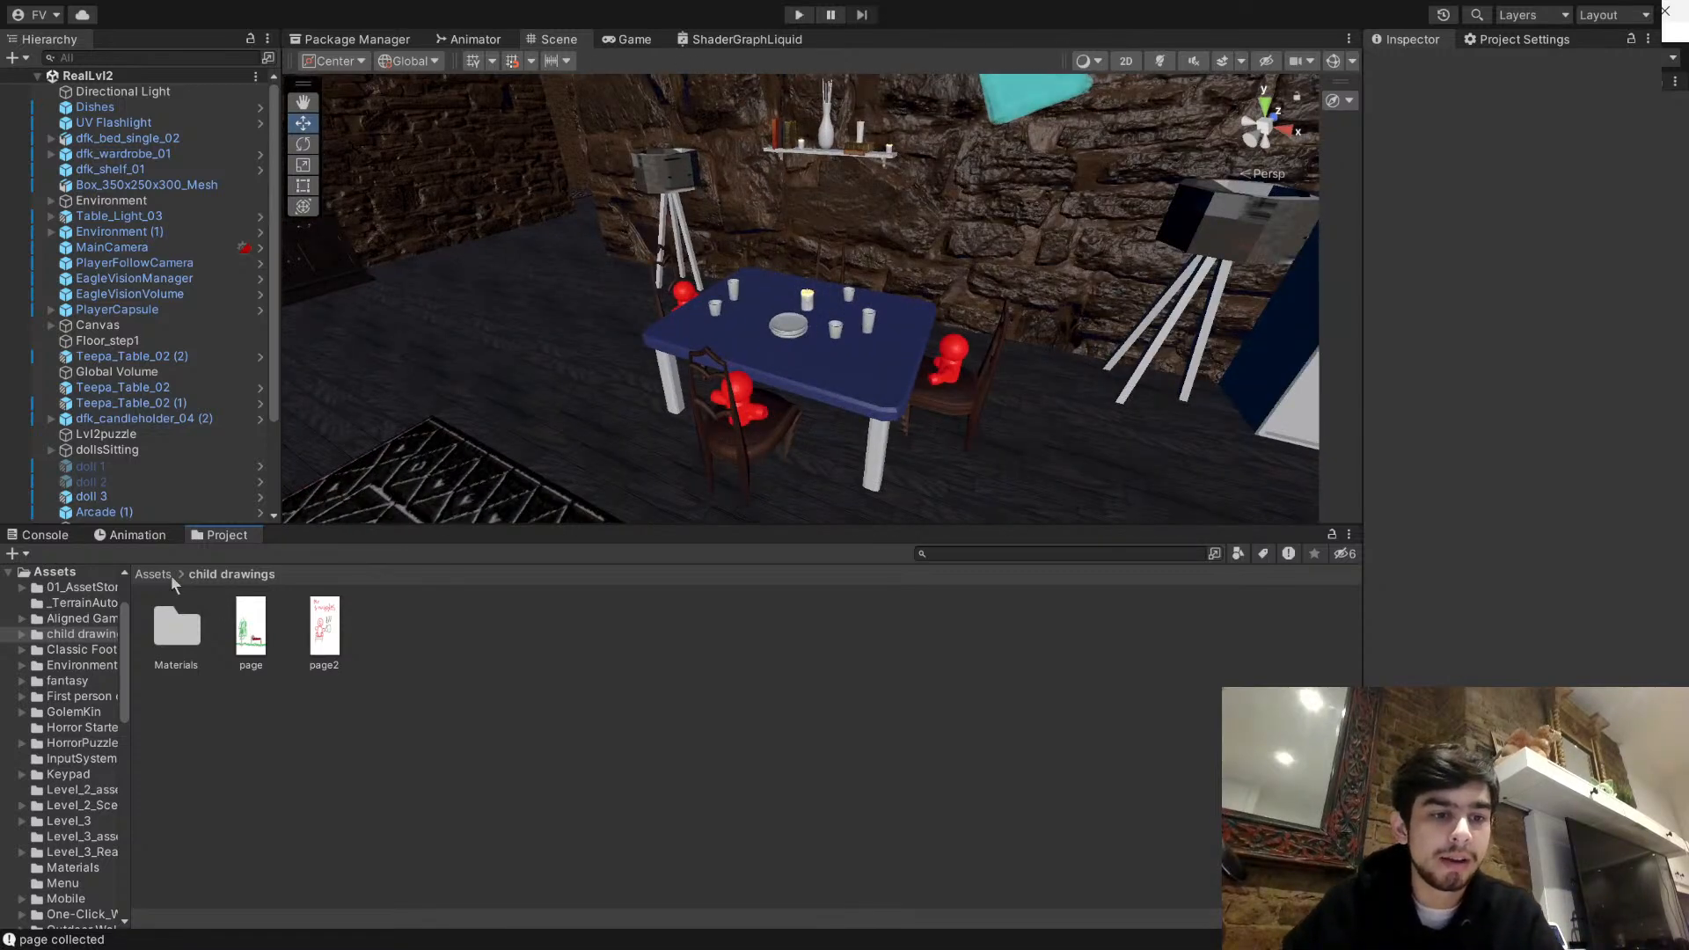
left_click(167, 575)
scroll(739, 688, "down", 2)
scroll(746, 690, "up", 2)
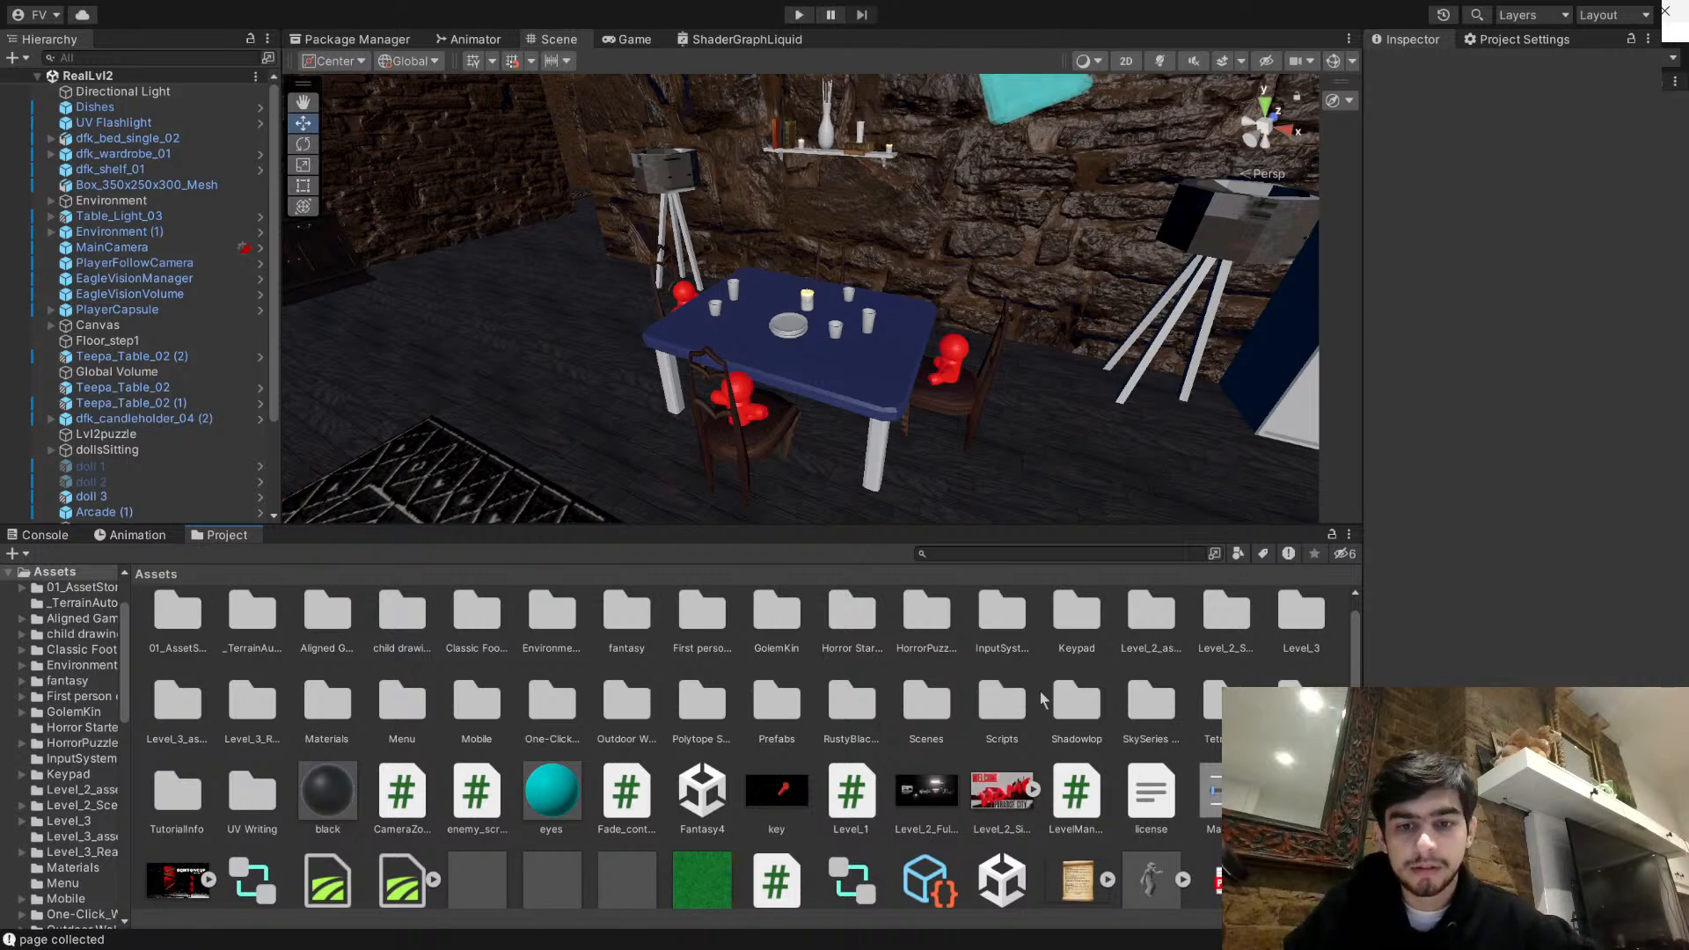
double_click(924, 708)
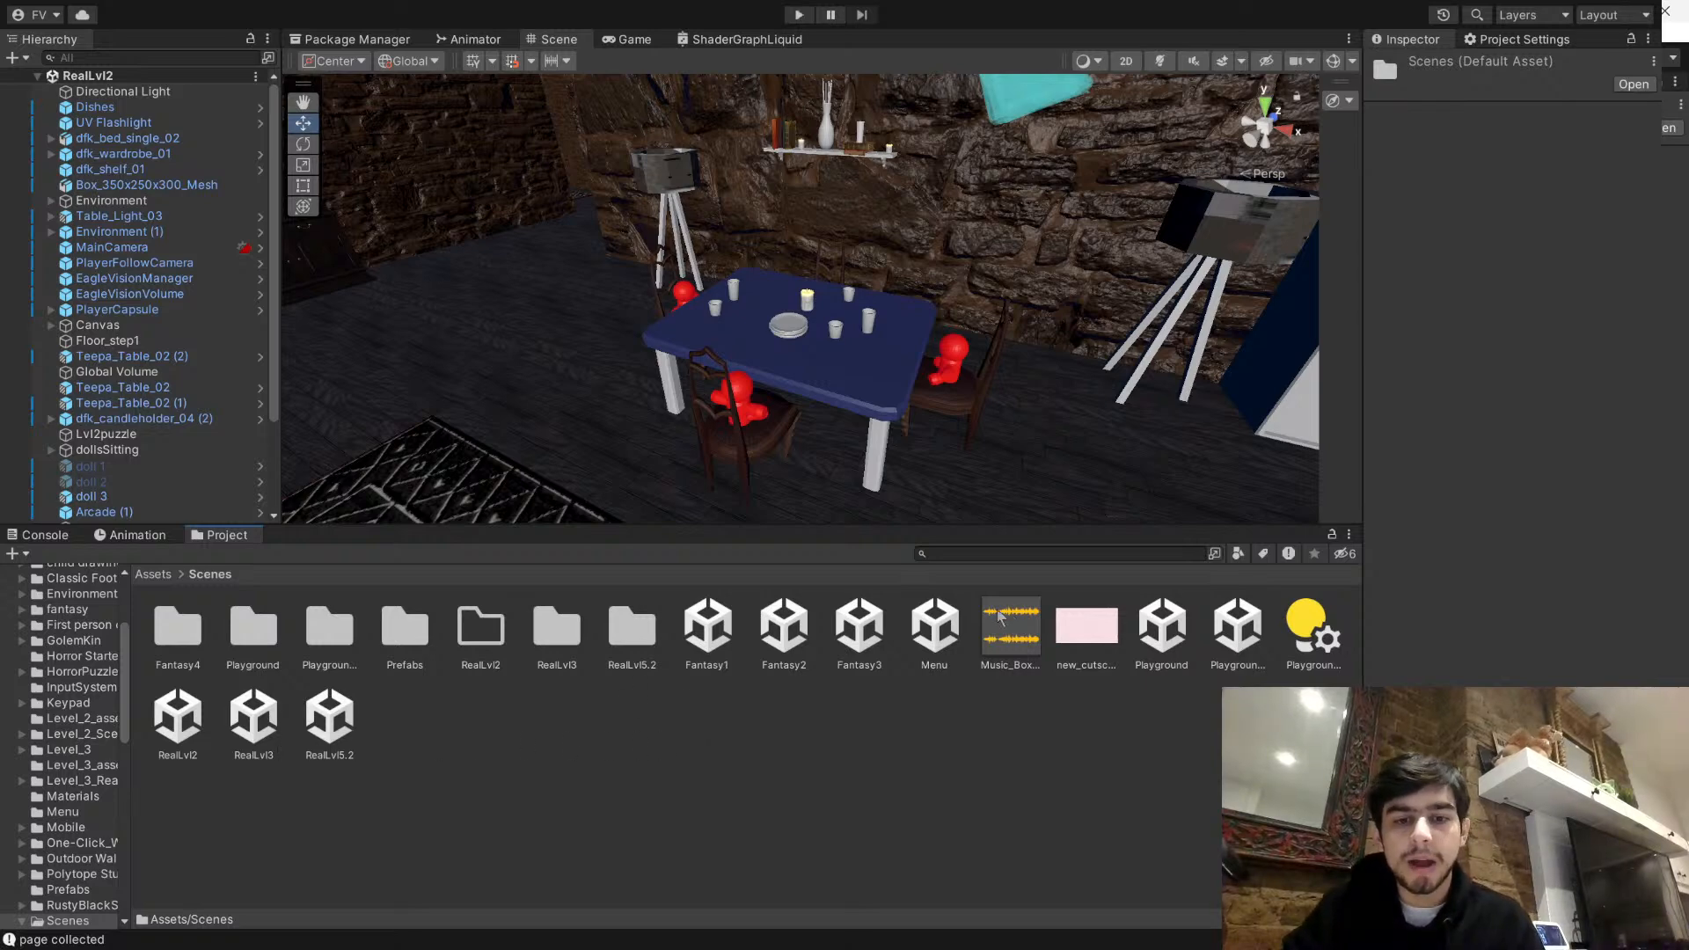
double_click(707, 629)
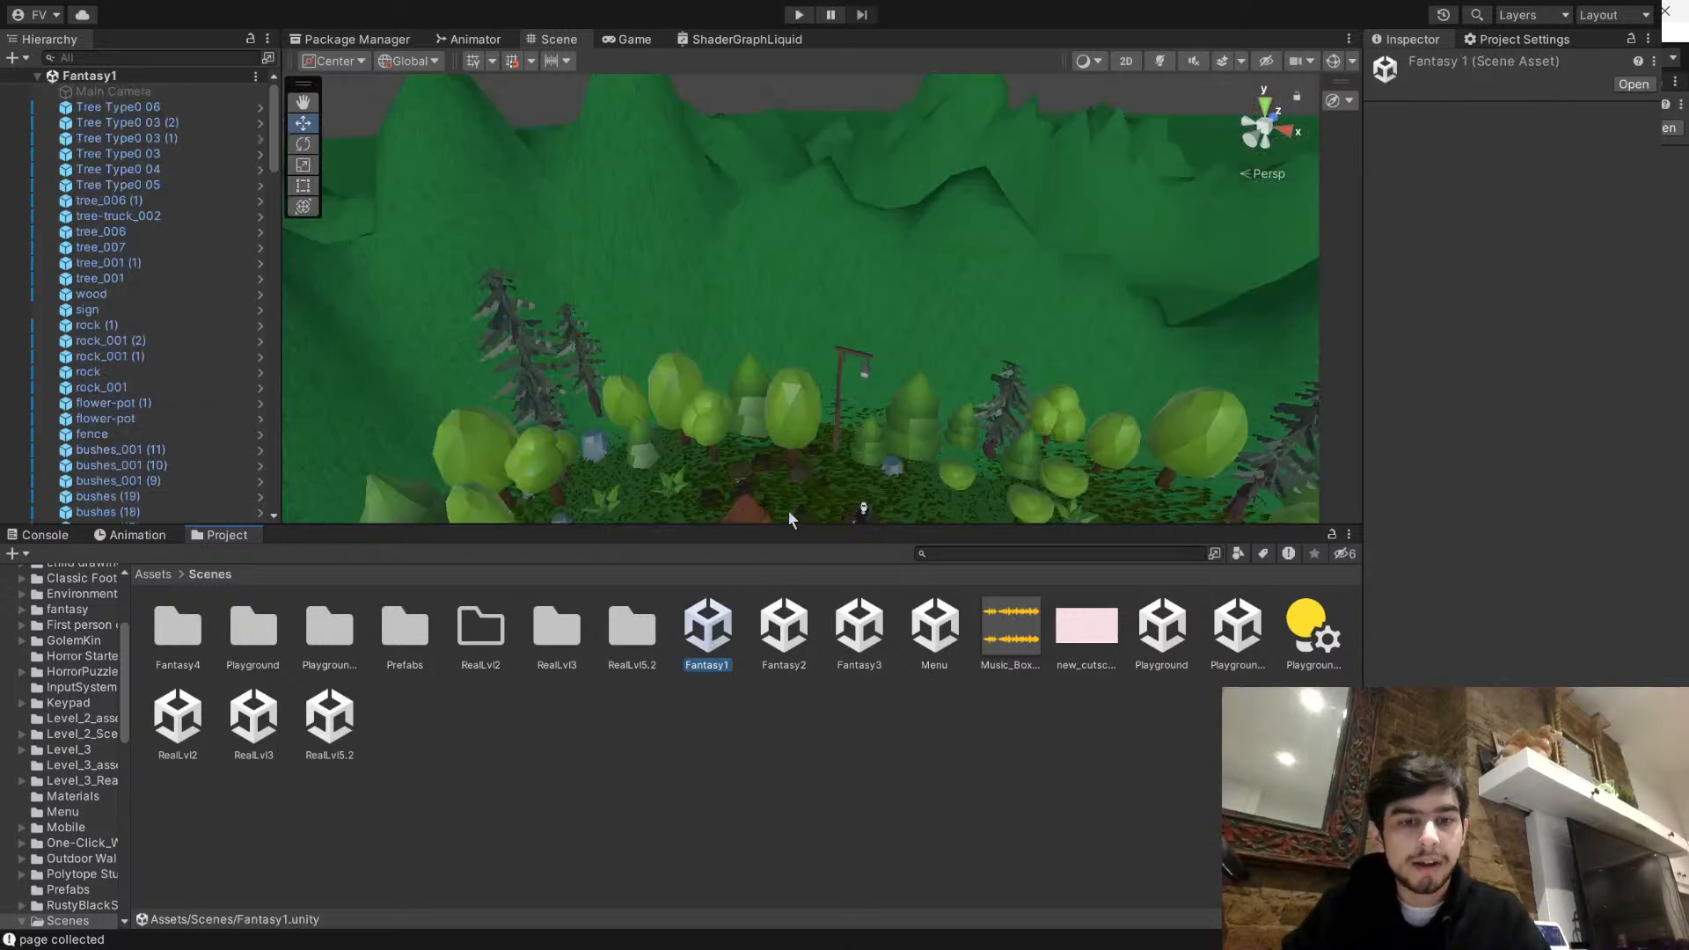
scroll(233, 303, "down", 15)
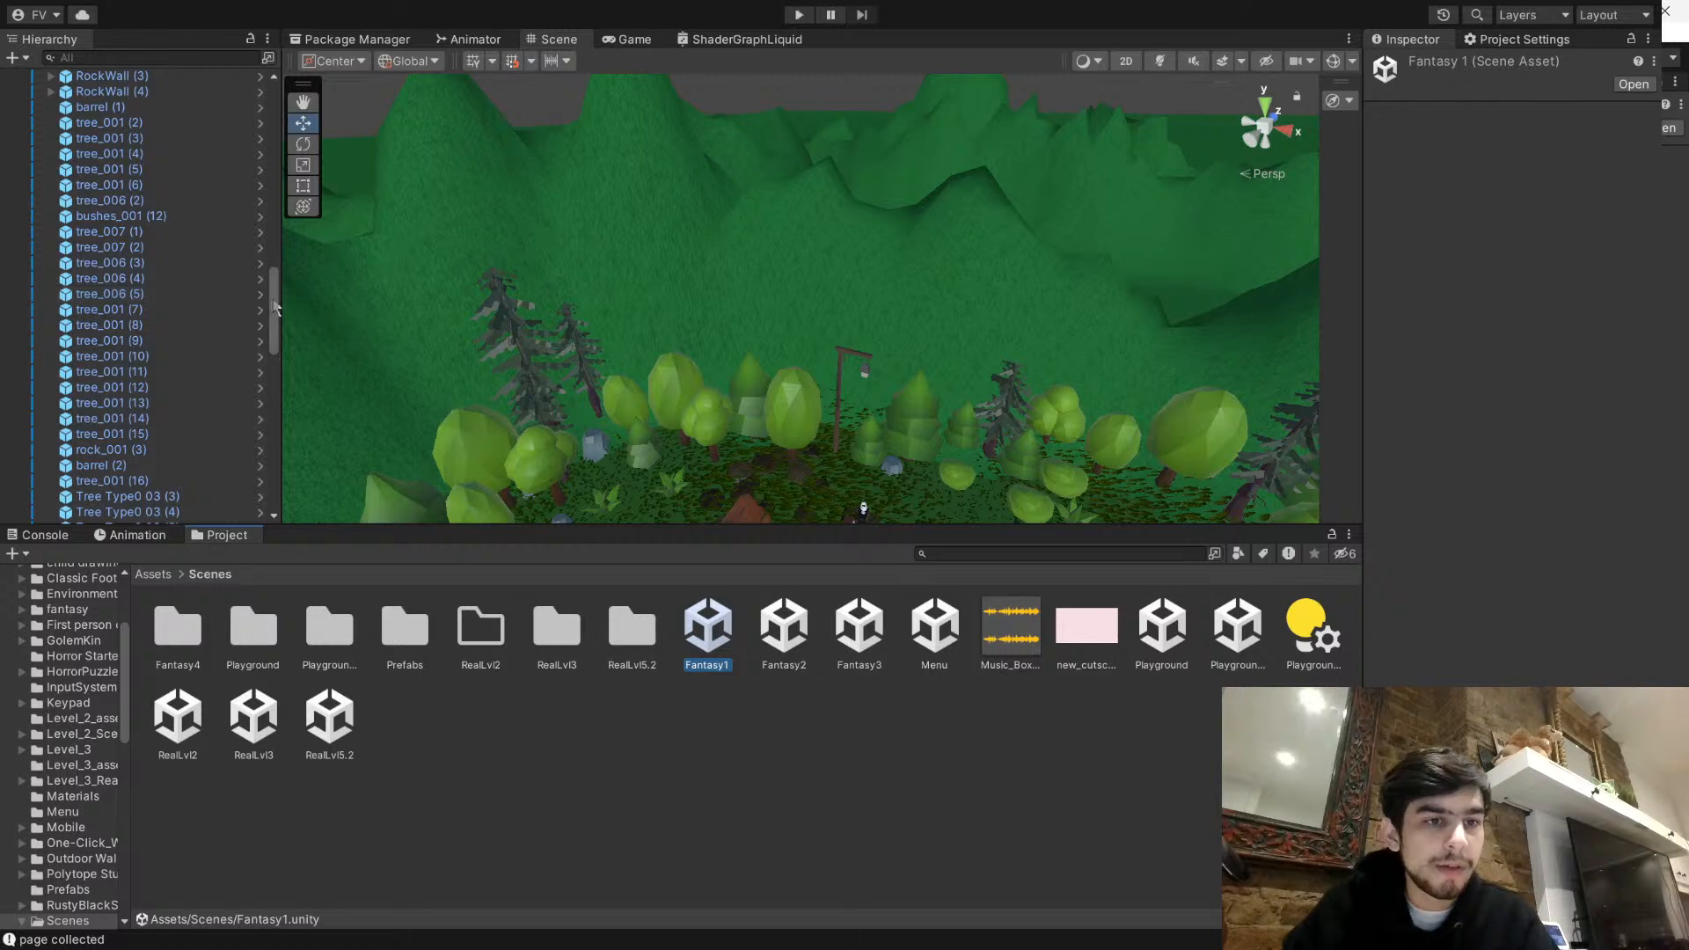
left_click(168, 514)
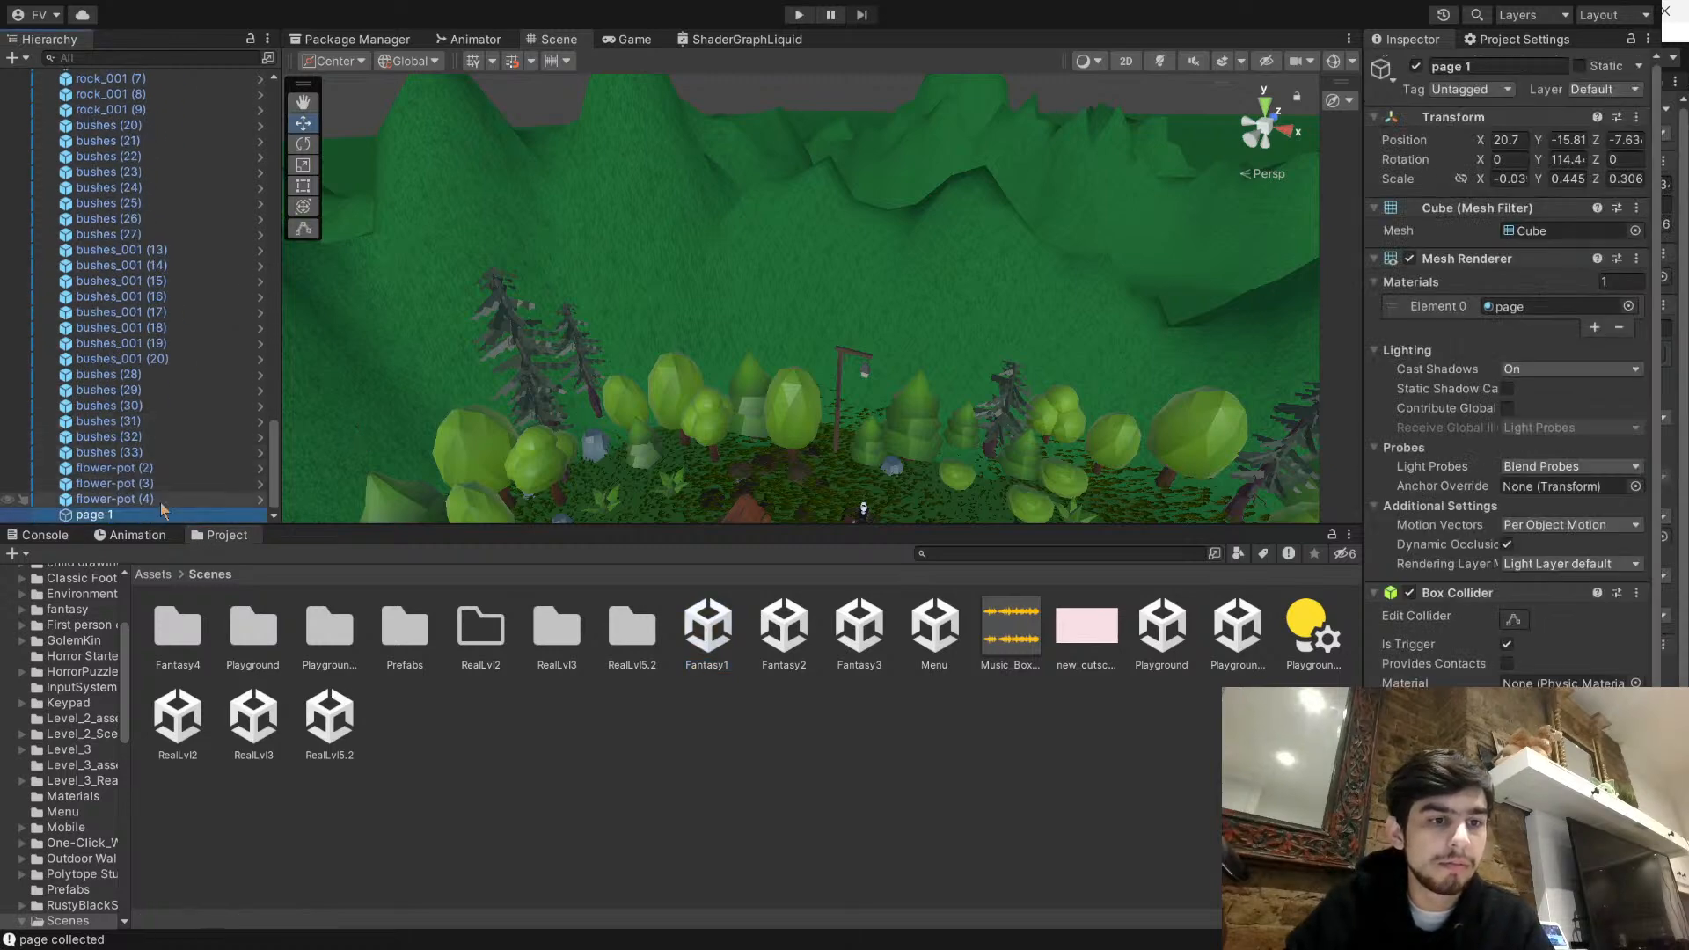
- Reopen the RealLvl2 scene and paste the page 1 object into its hierarchy
double_click(163, 723)
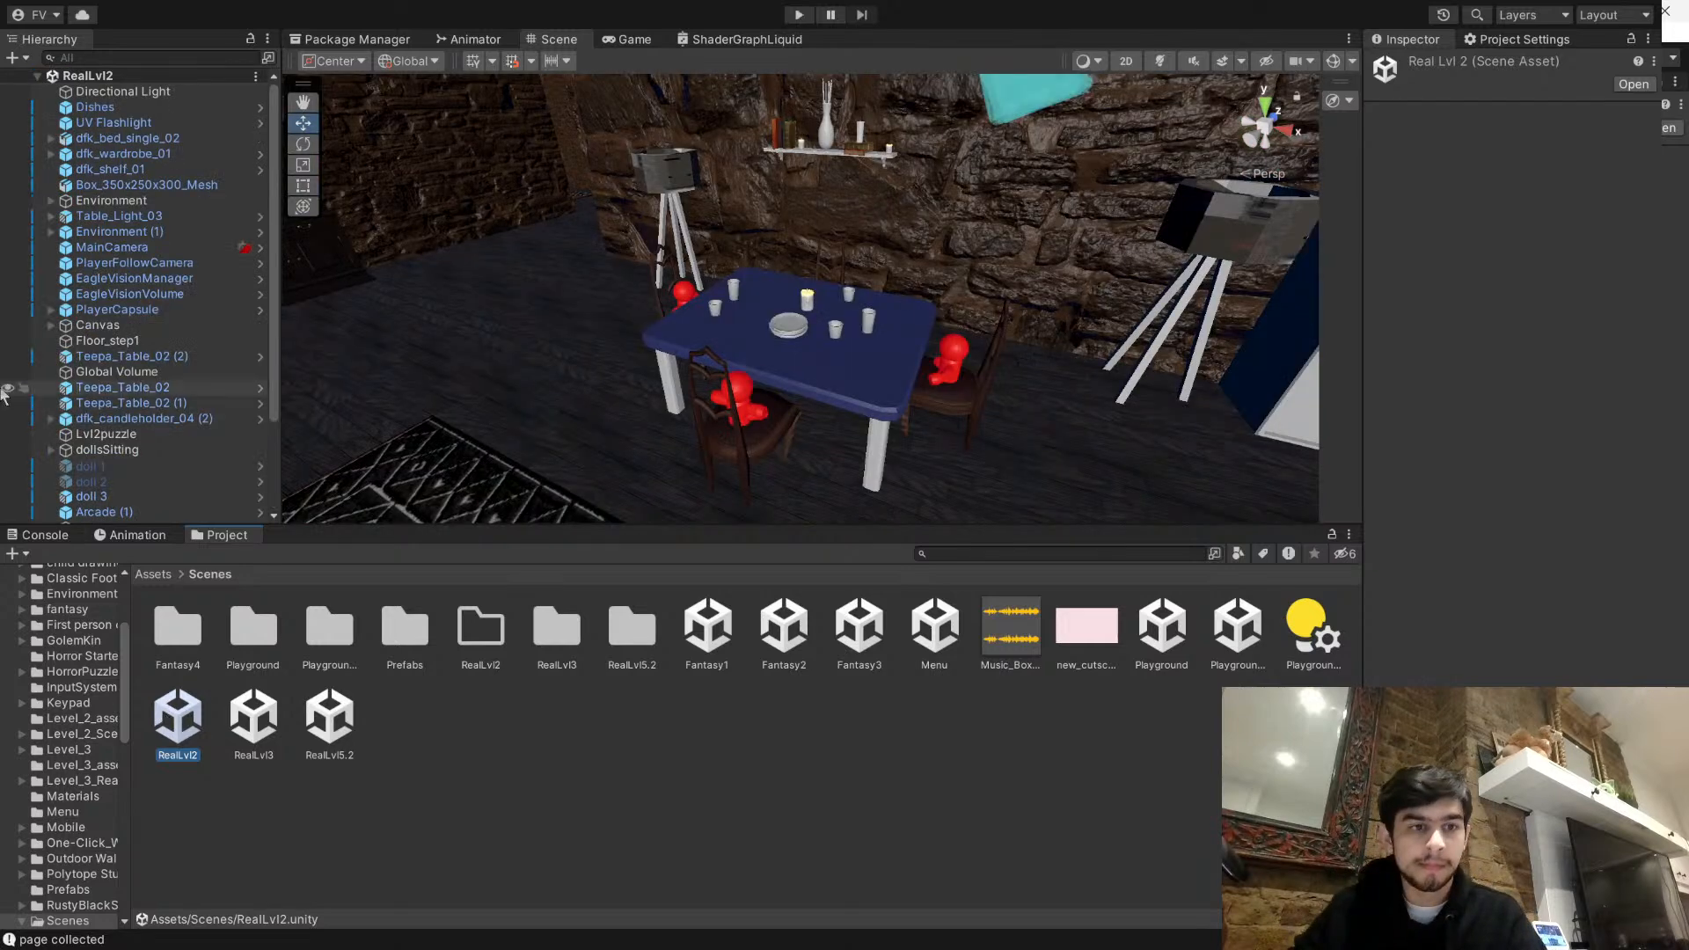
scroll(4, 421, "down", 3)
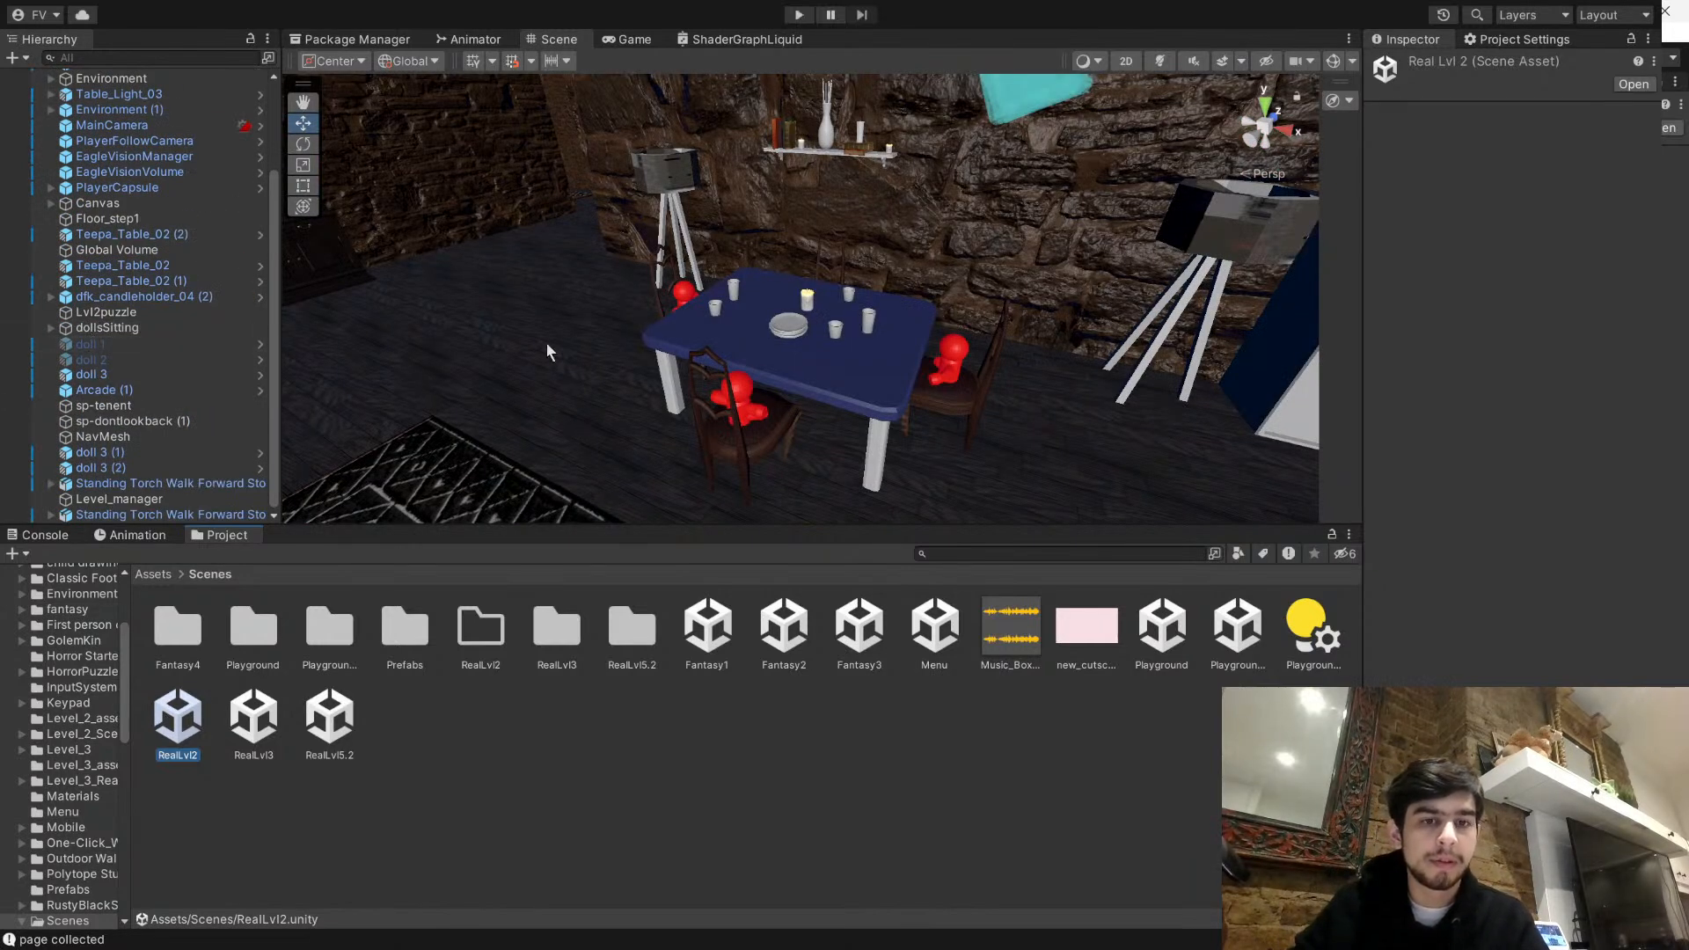
left_click(518, 373)
left_click(611, 713)
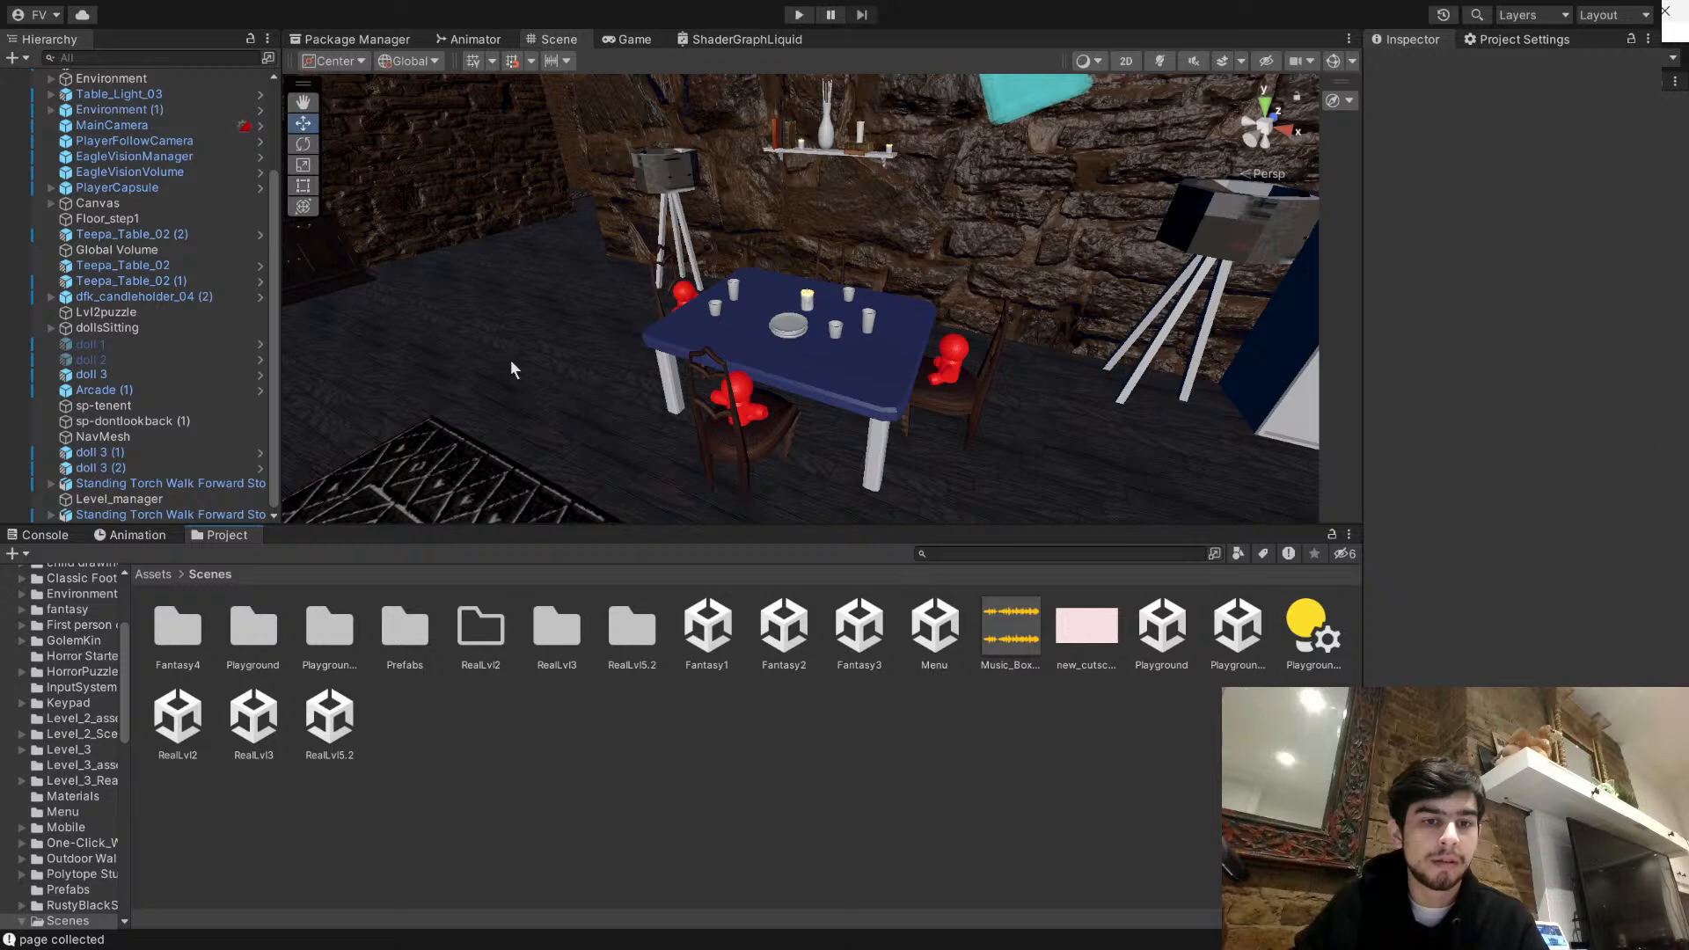
left_click(510, 361)
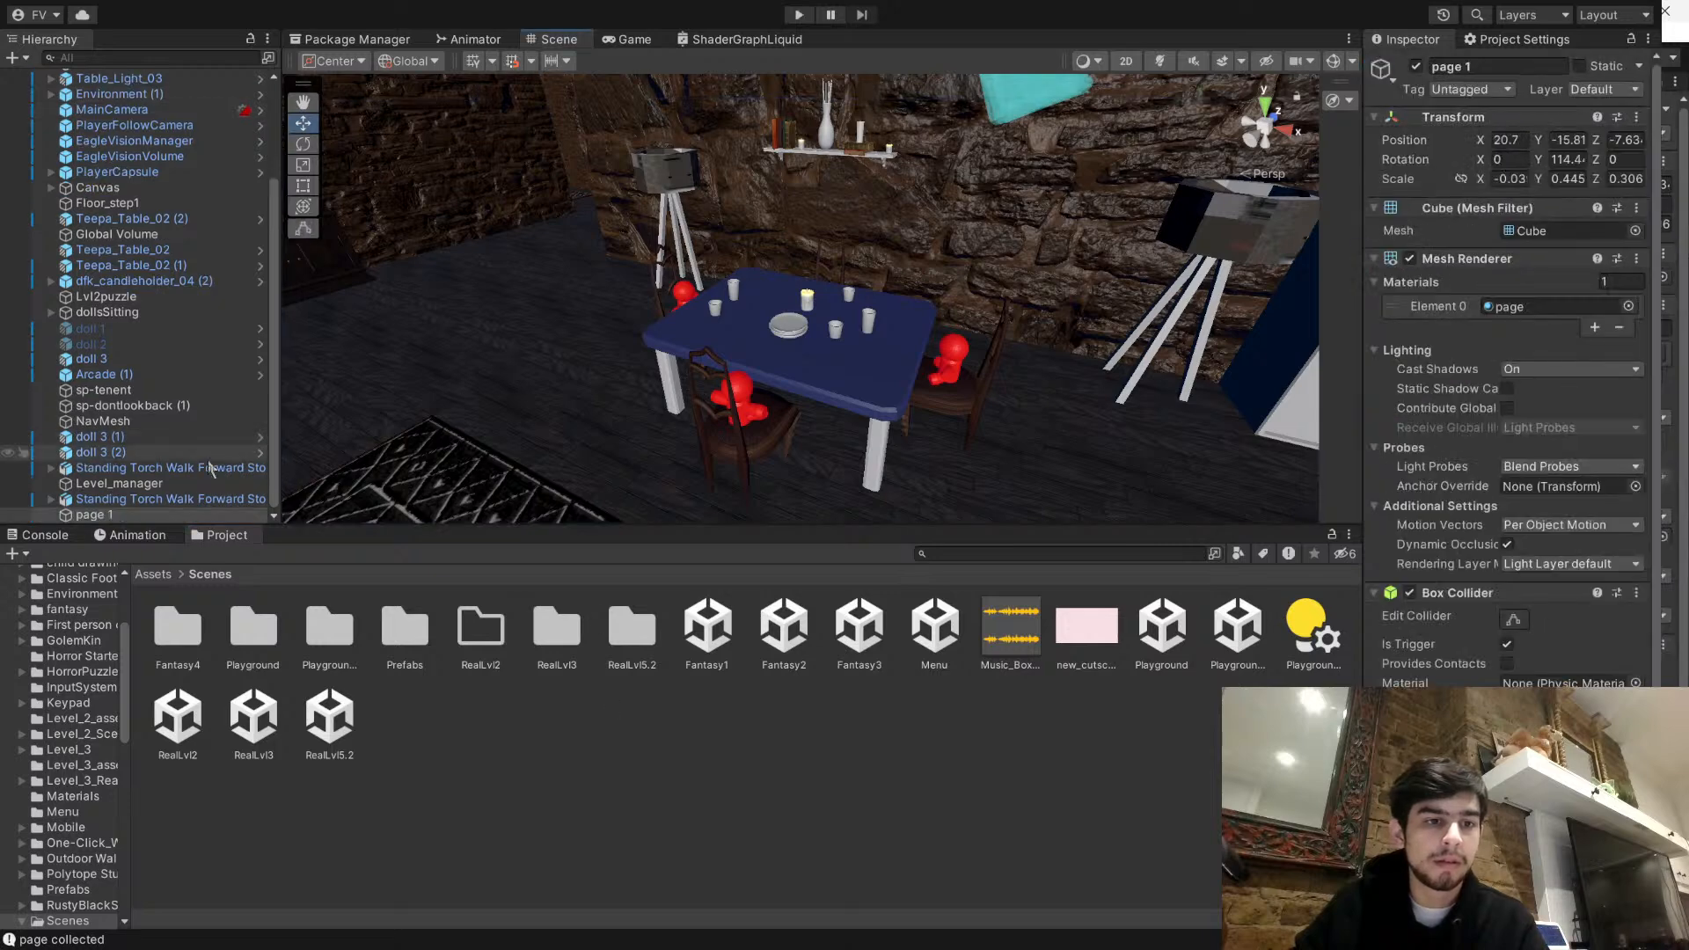
- Move page 1 down and across from its pasted spot to about X 14.1, Y -72.9, Z 92.5
key("f")
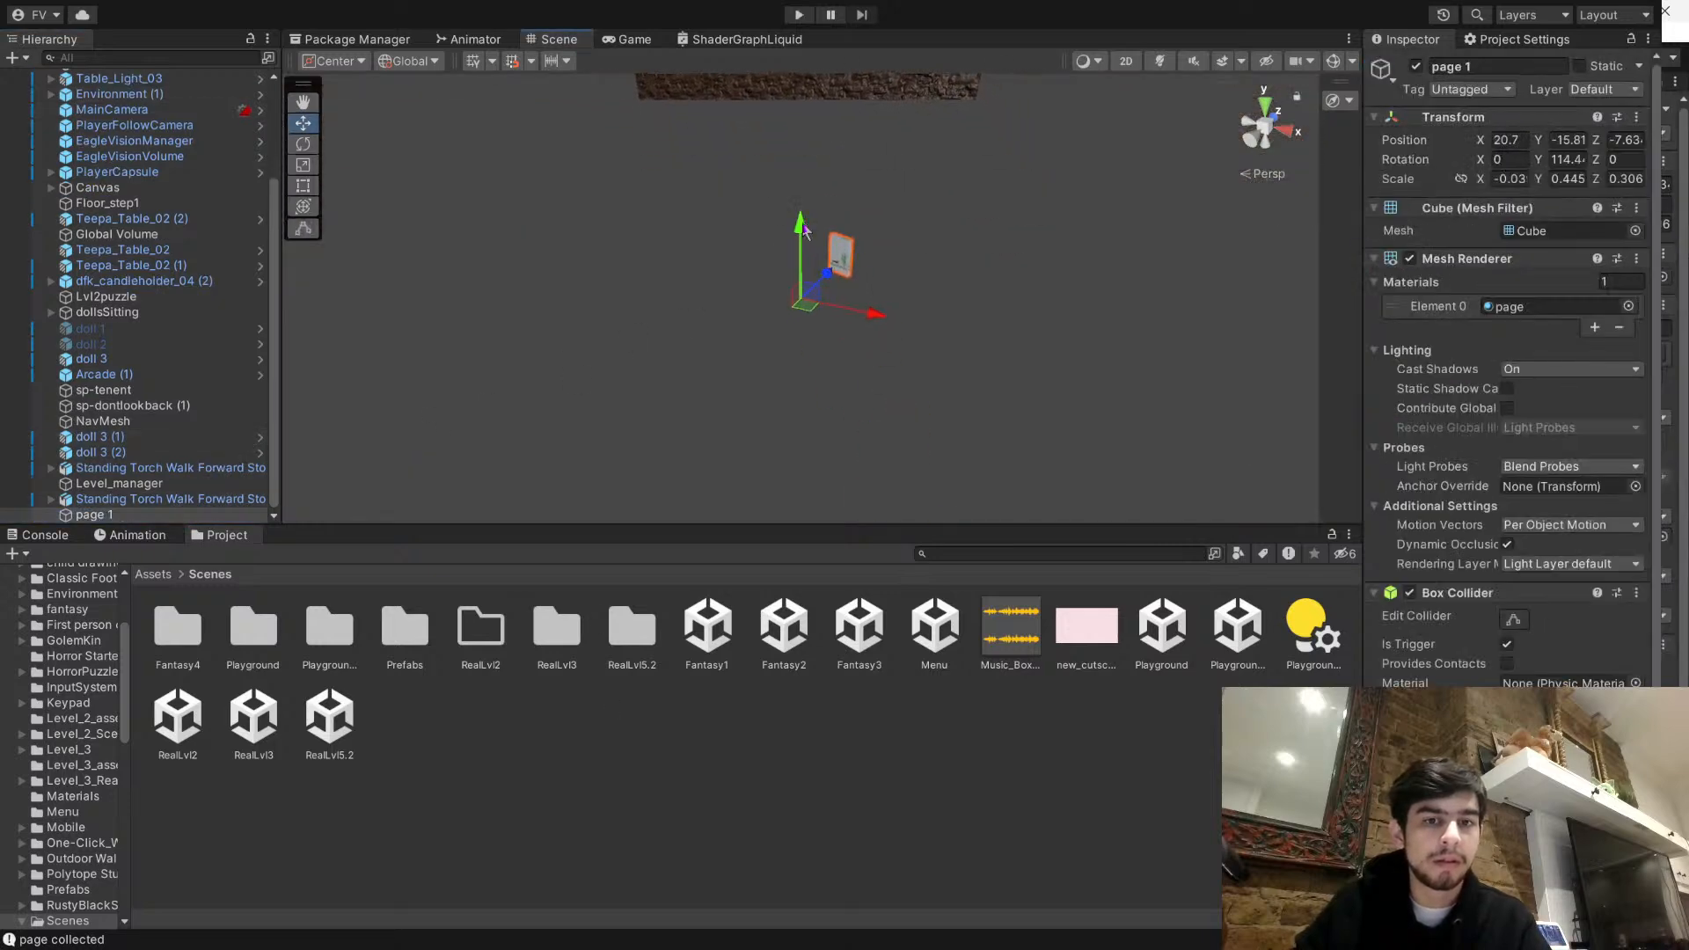
left_click_drag(802, 227, 800, 939)
middle_click_drag(987, 486, 1071, 773)
middle_click_drag(1037, 140, 994, 378)
middle_click_drag(920, 287, 940, 346)
right_click_drag(940, 346, 801, 341)
scroll(921, 357, "up", 5)
right_click_drag(938, 479, 827, 461)
left_click_drag(488, 277, 406, 206)
left_click(496, 289)
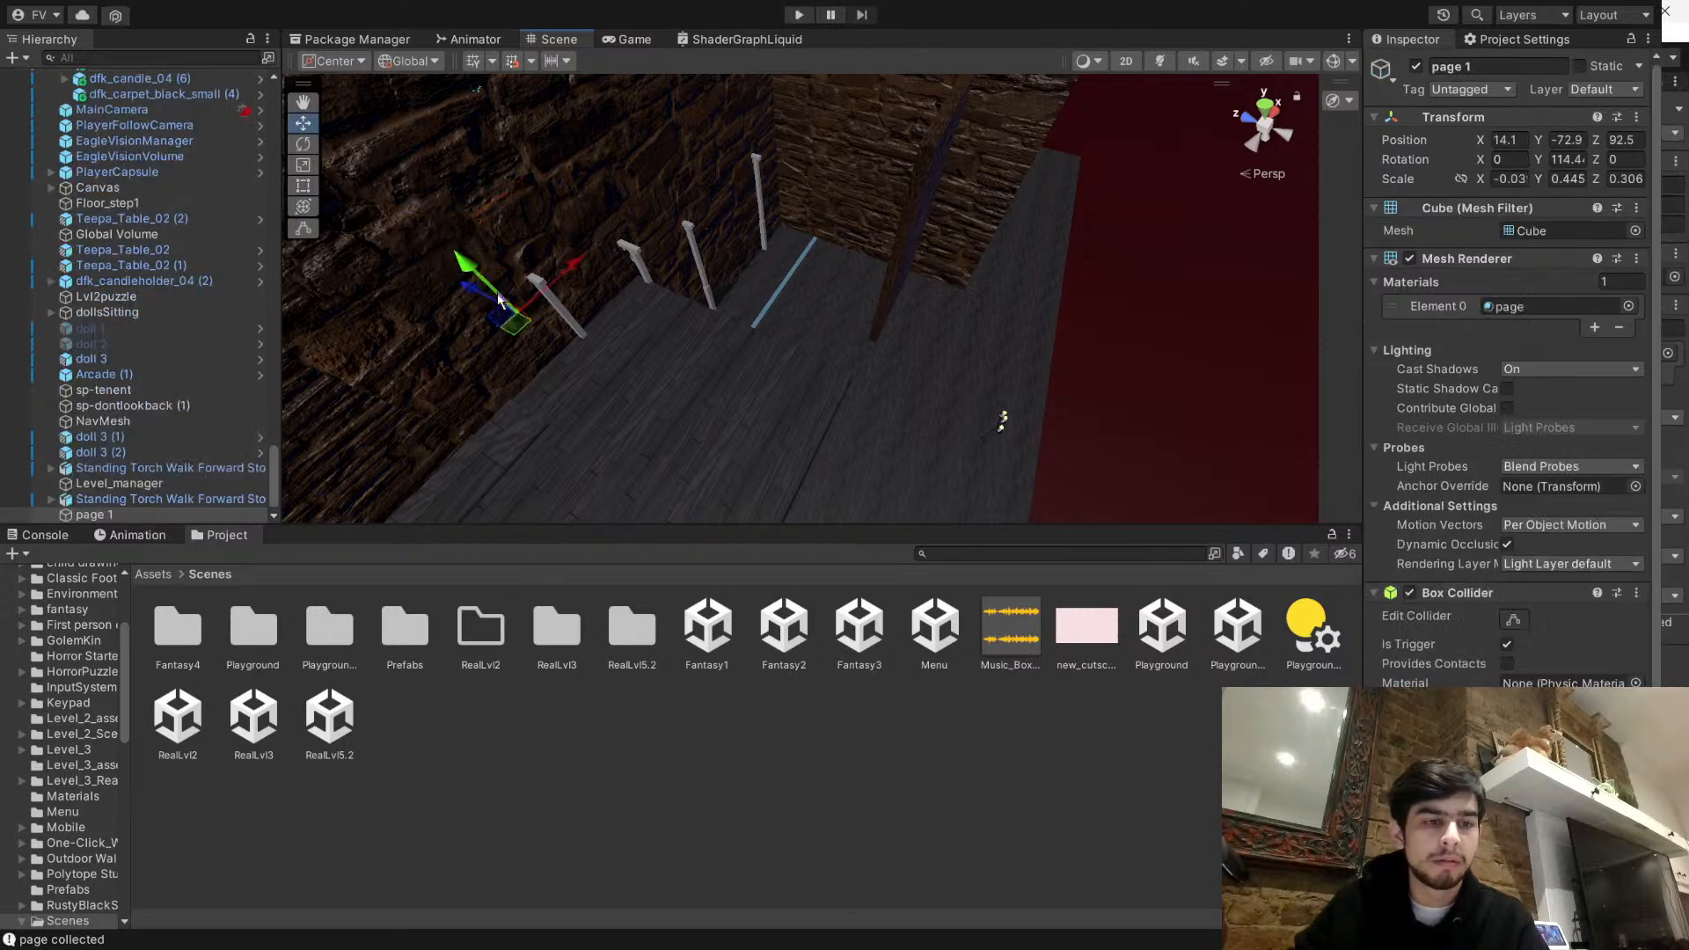
- Bring page 1 back up close to the level's building, at about X 2.4, Y -19.9, Z 25.3
key("f")
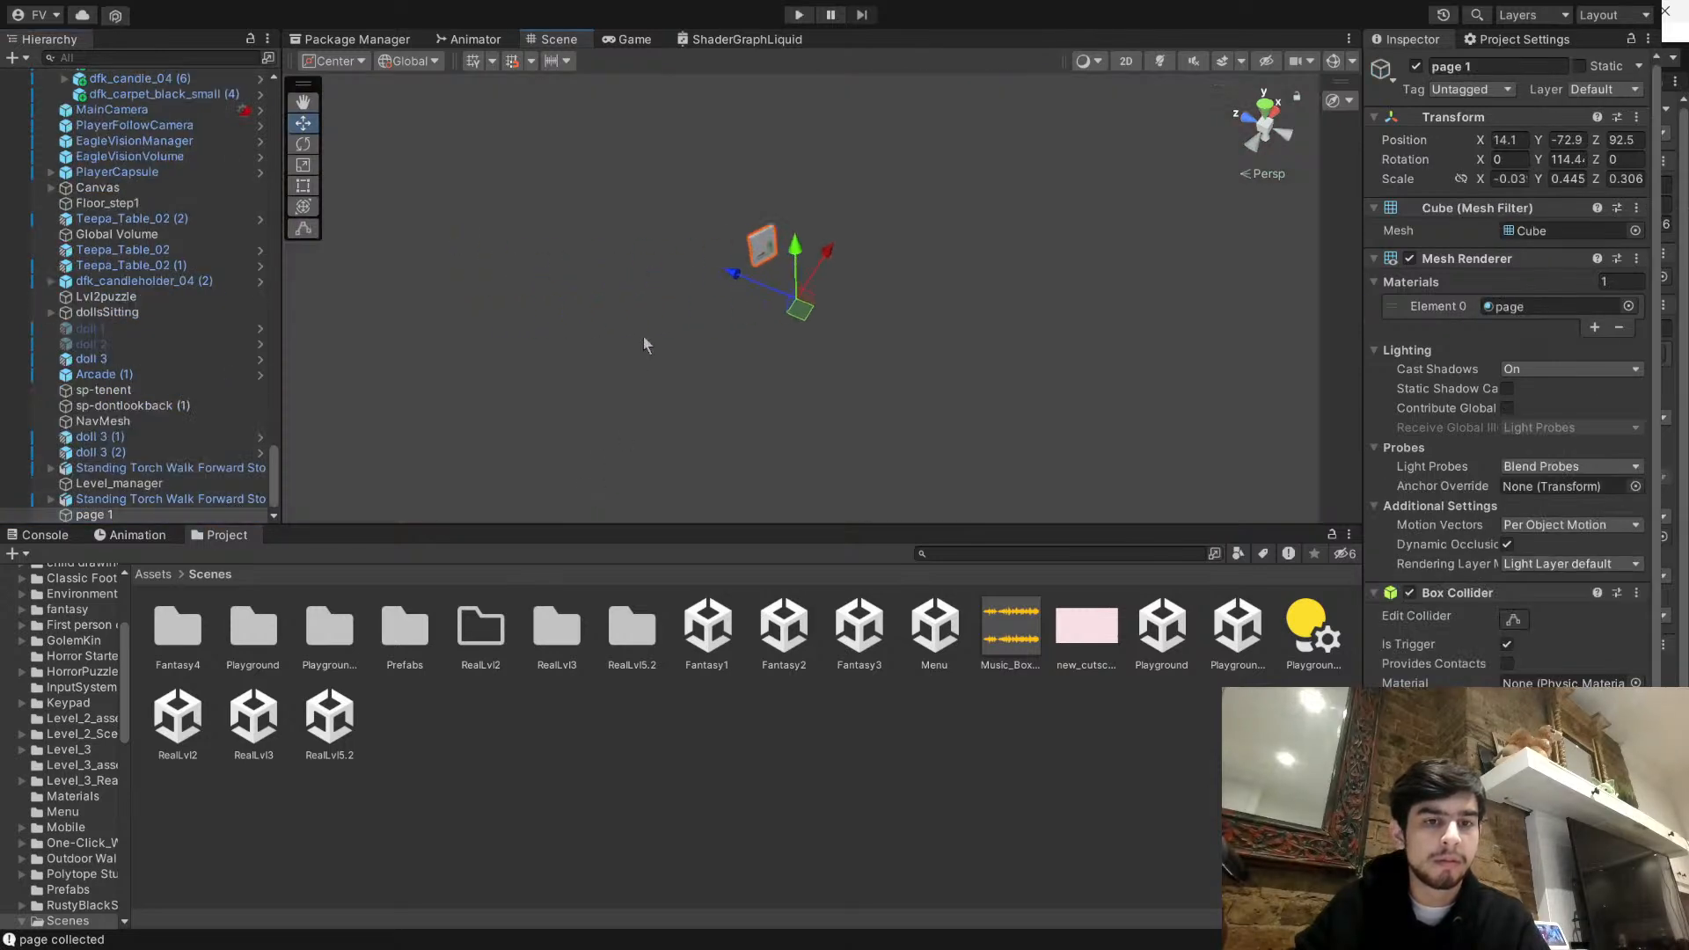
scroll(715, 410, "up", 5)
right_click_drag(724, 409, 900, 220)
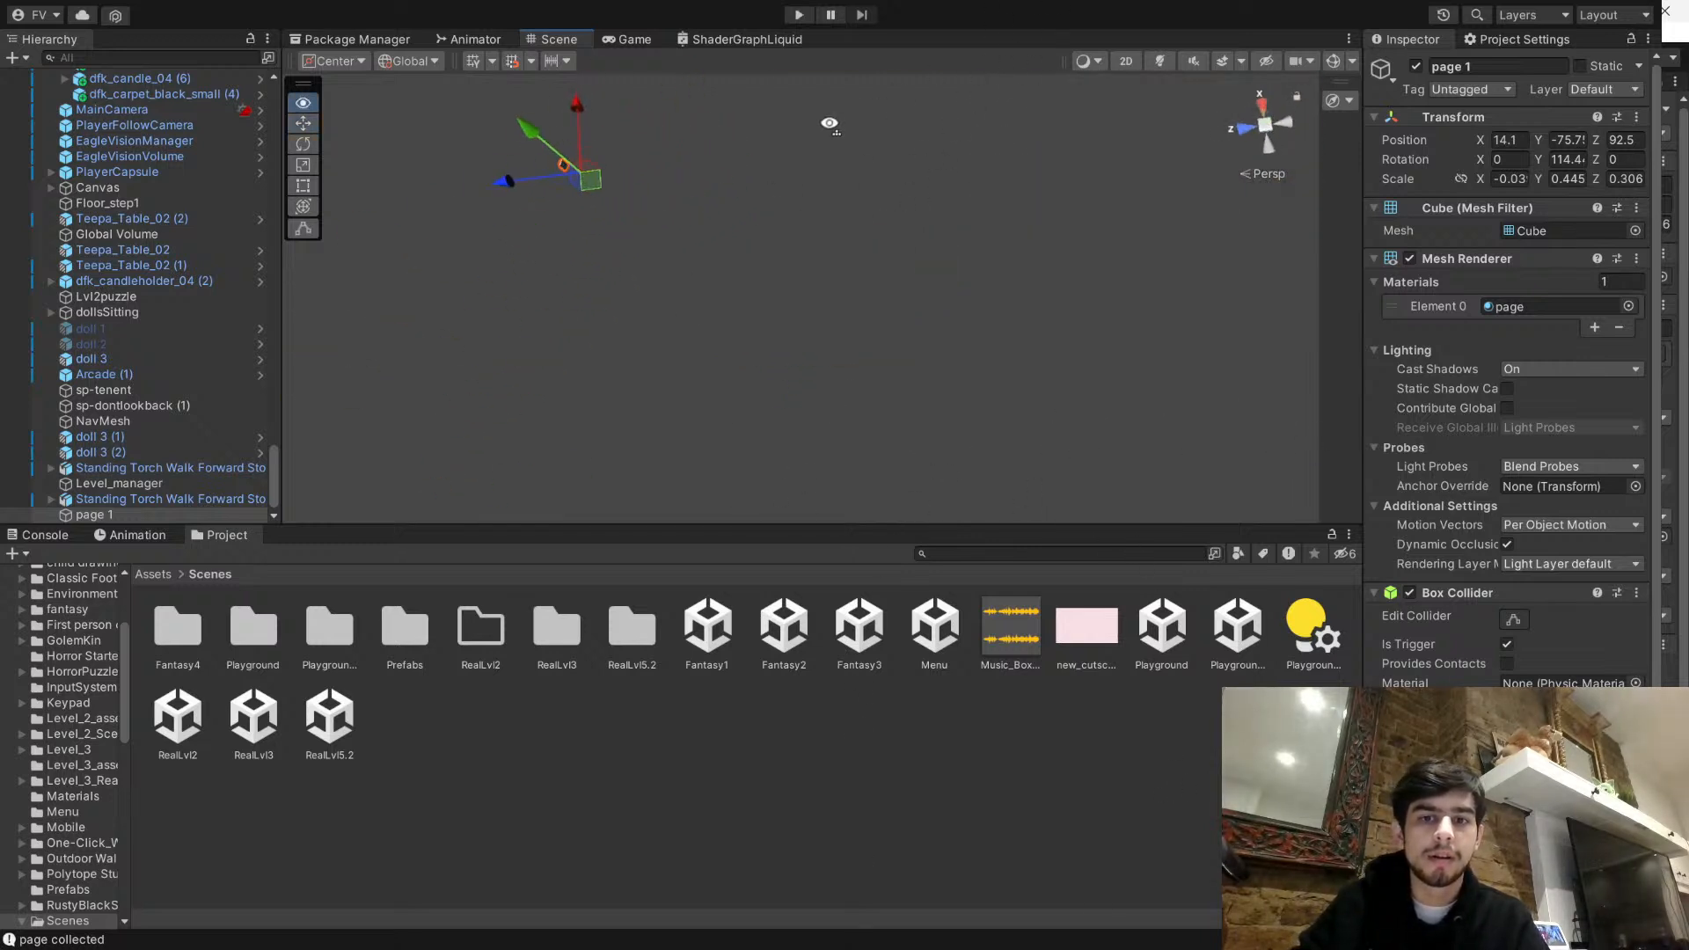
right_click_drag(830, 124, 631, 176)
right_click_drag(598, 100, 693, 50)
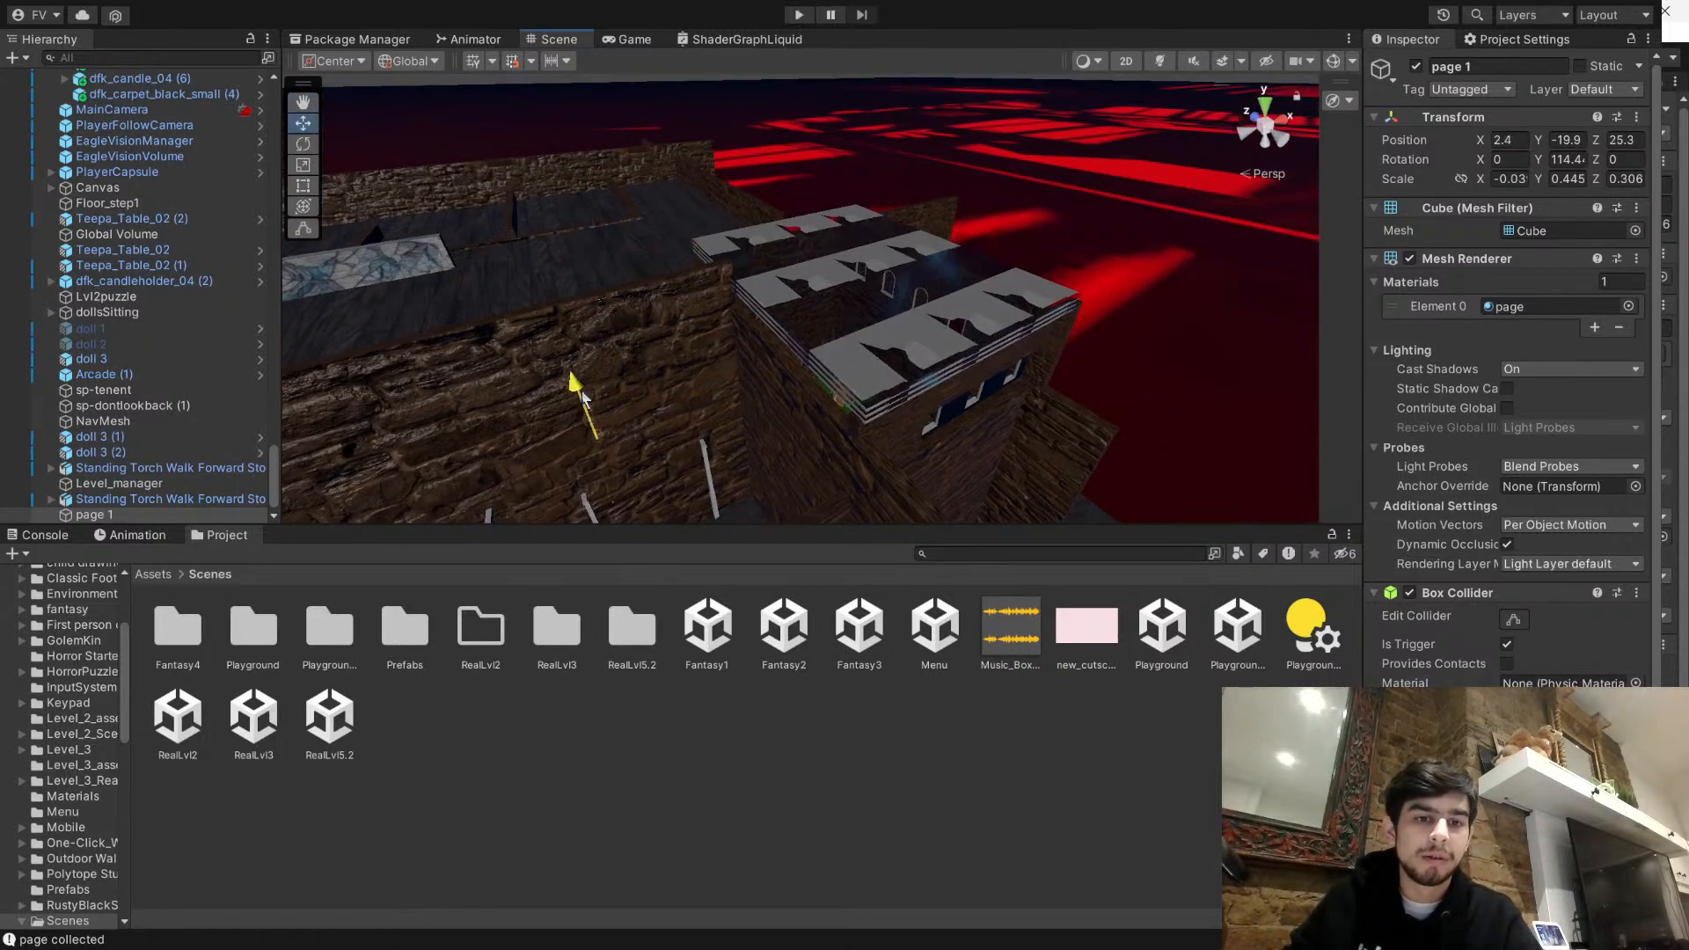
- Place page 1 inside the room beside the standing mirror, at about X -3, Y 1.26, Z 21.26
left_click_drag(590, 414, 573, 366)
key("f")
right_click_drag(607, 365, 761, 362)
scroll(794, 310, "down", 4)
left_click_drag(819, 141, 819, 128)
right_click_drag(819, 131, 965, 287)
left_click_drag(888, 299, 538, 347)
right_click_drag(538, 346, 831, 453)
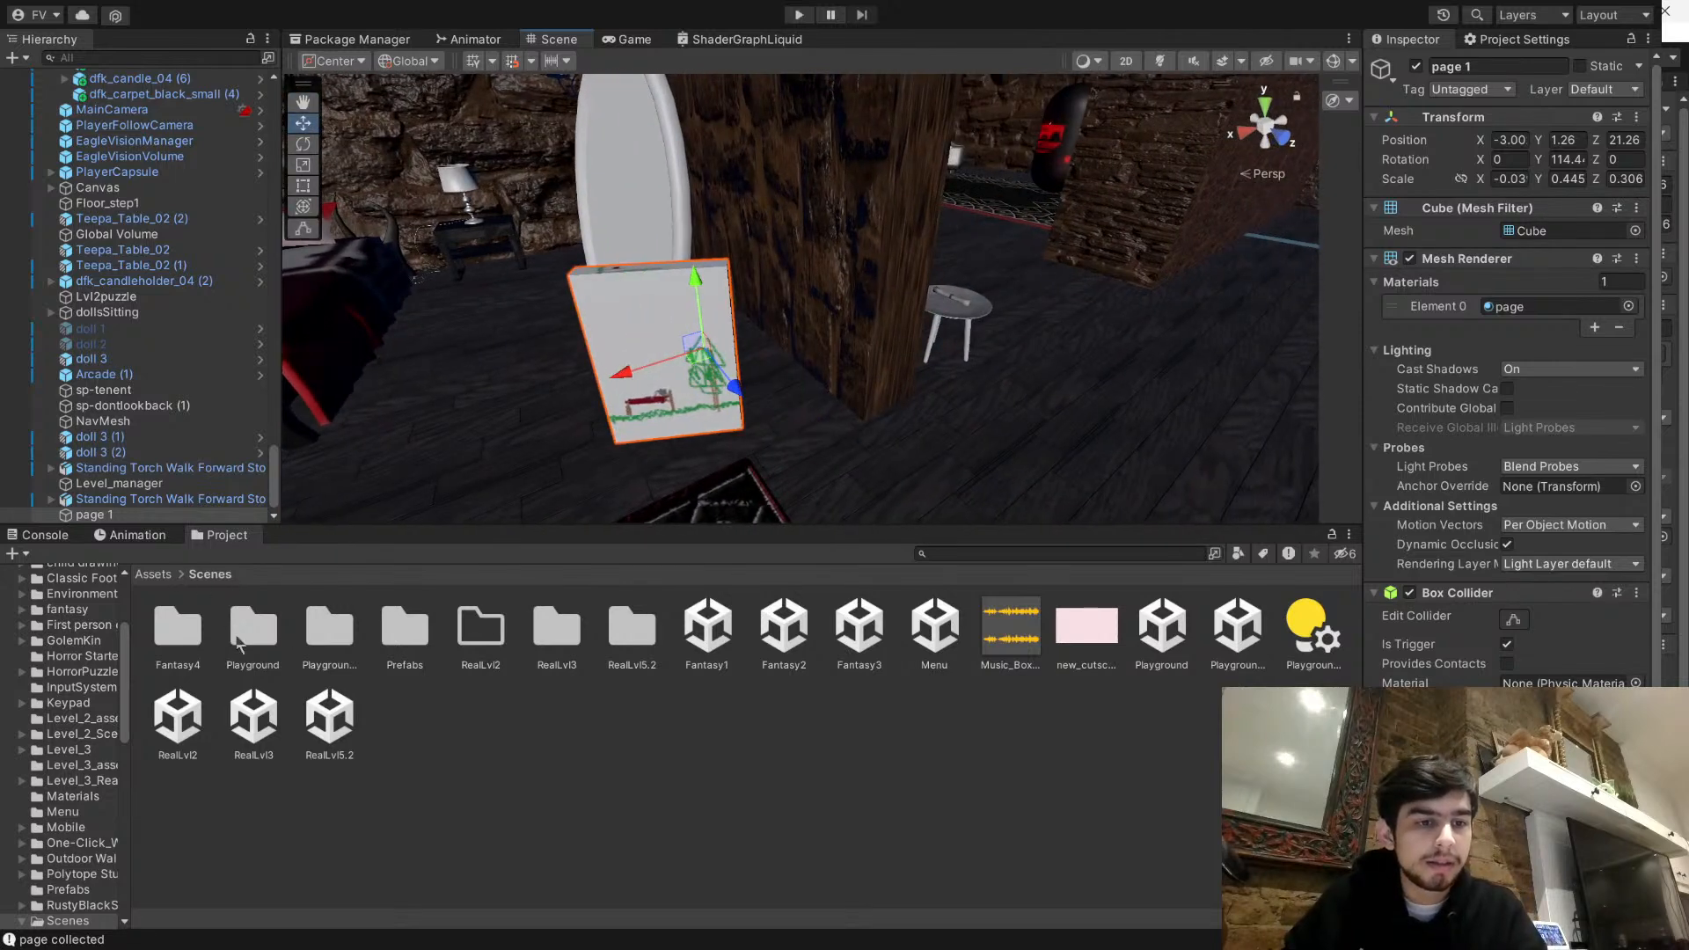
- Apply the page2 drawing from the child drawings folder to the page 1 object in the scene
left_click(459, 747)
left_click(155, 573)
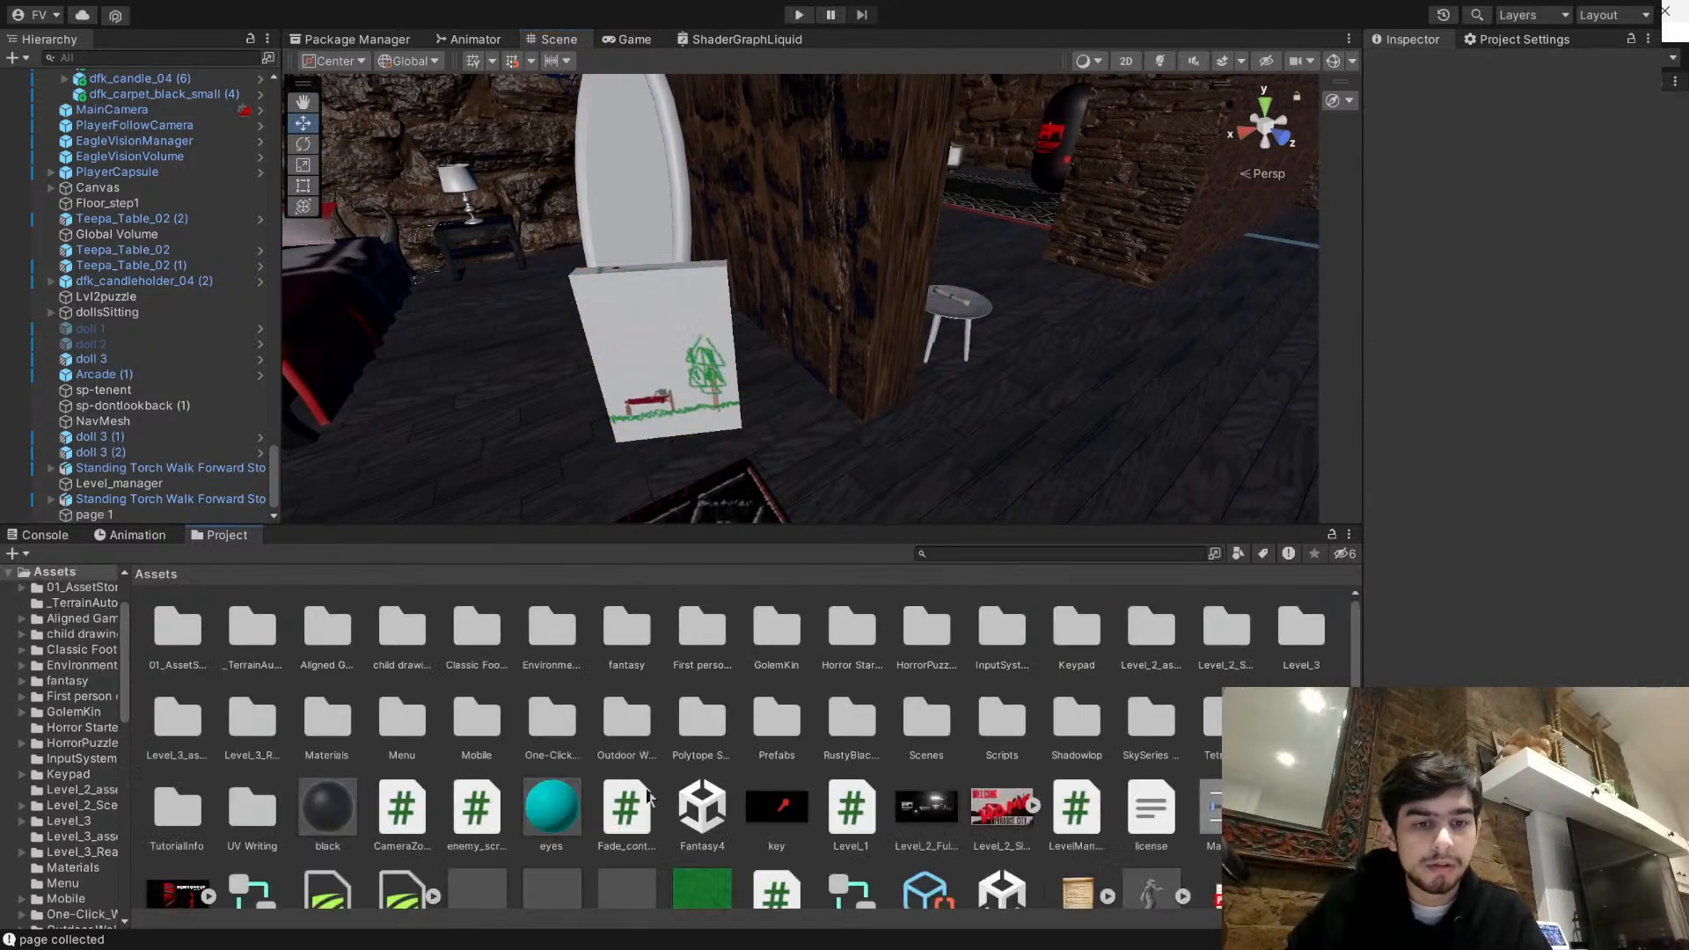
double_click(402, 632)
left_click(326, 629)
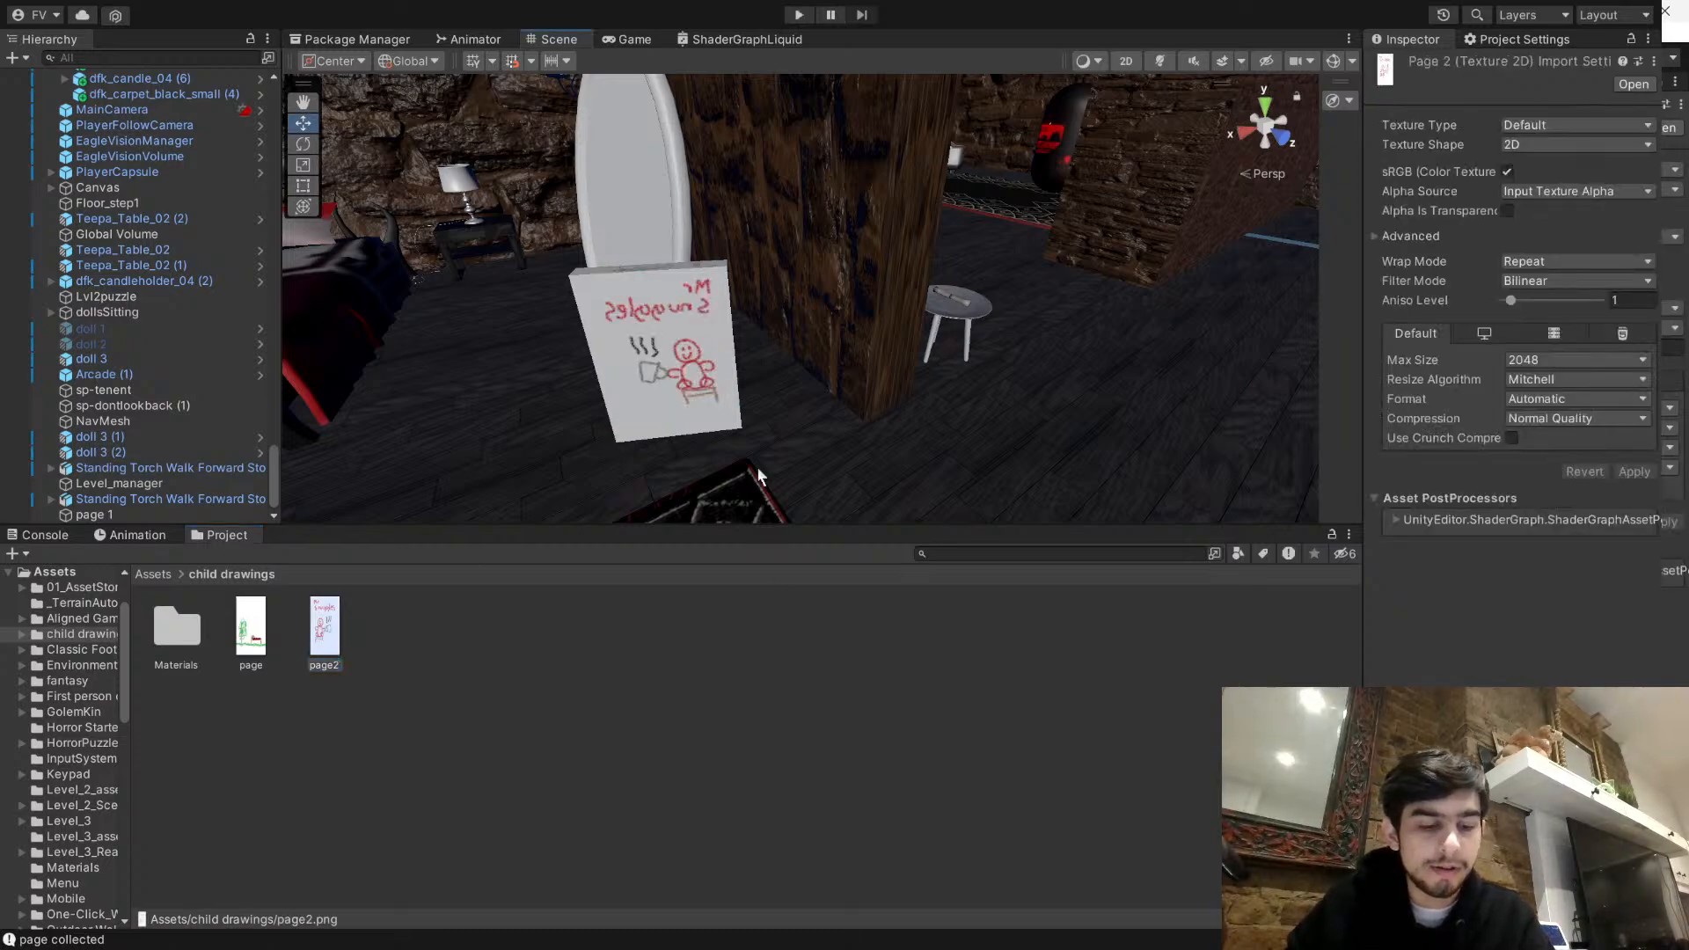
left_click(685, 370)
mouse_move(684, 369)
right_mouse_down()
mouse_move(754, 396)
mouse_move(1523, 387)
mouse_move(1515, 369)
mouse_move(766, 310)
mouse_move(1565, 337)
mouse_move(1559, 369)
right_mouse_up()
key("w")
key("d")
scroll(1549, 493, "down", 2)
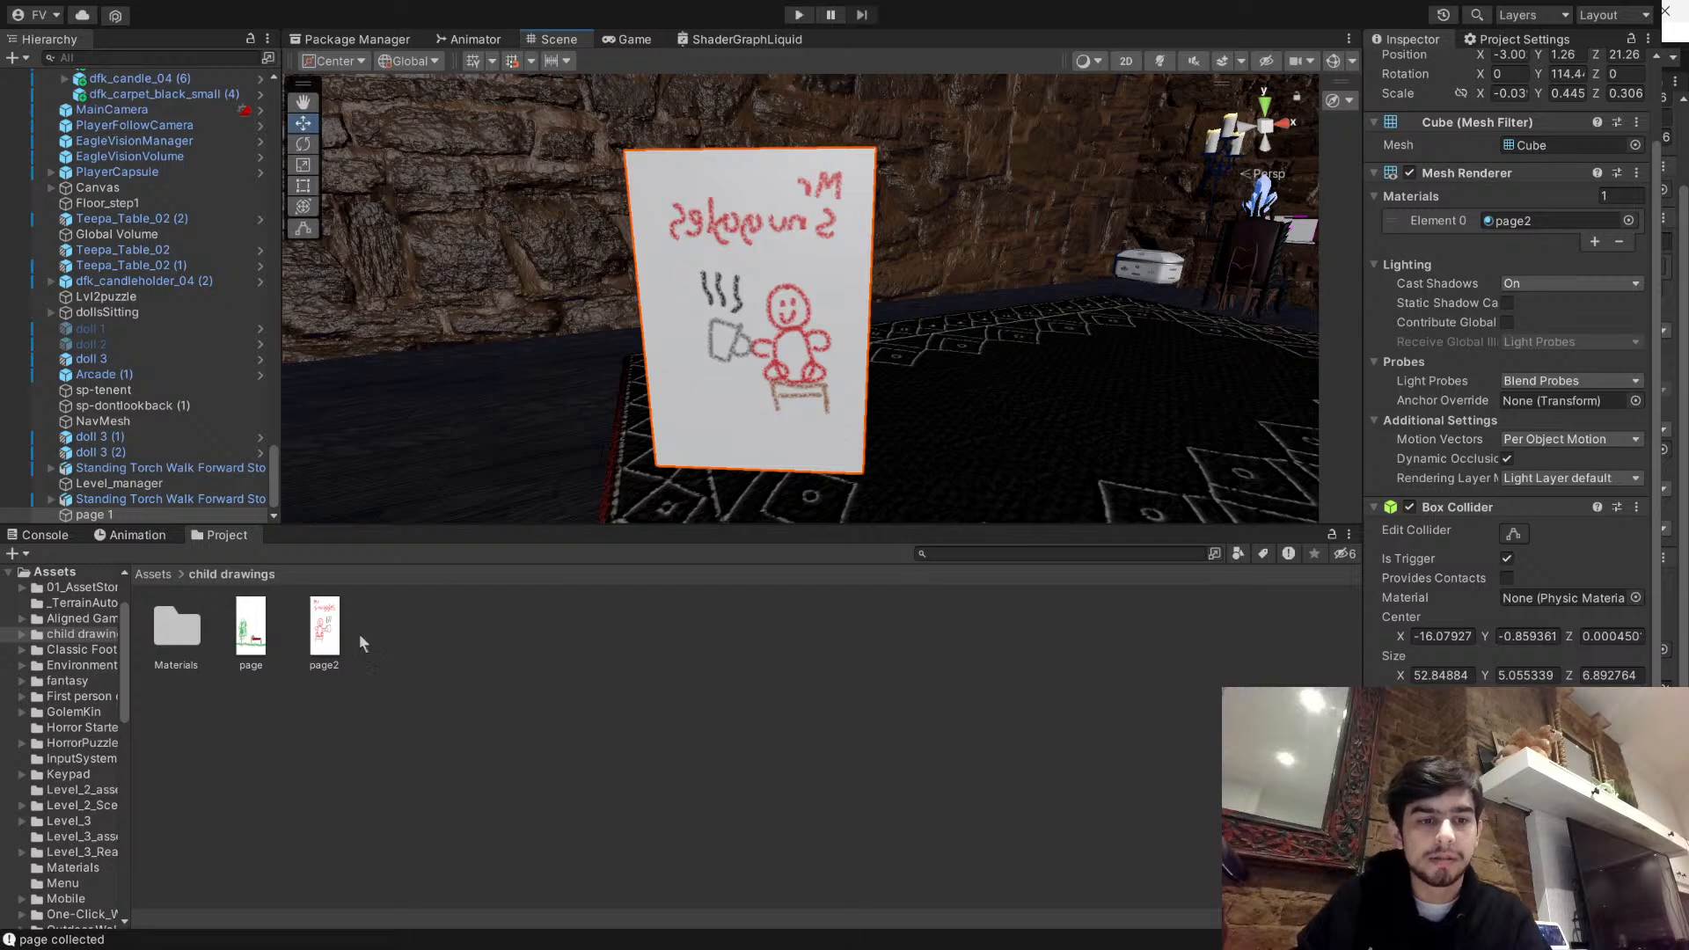
- Check the page2 texture's wrap and filter modes and set its Aniso Level to 0
left_click(322, 630)
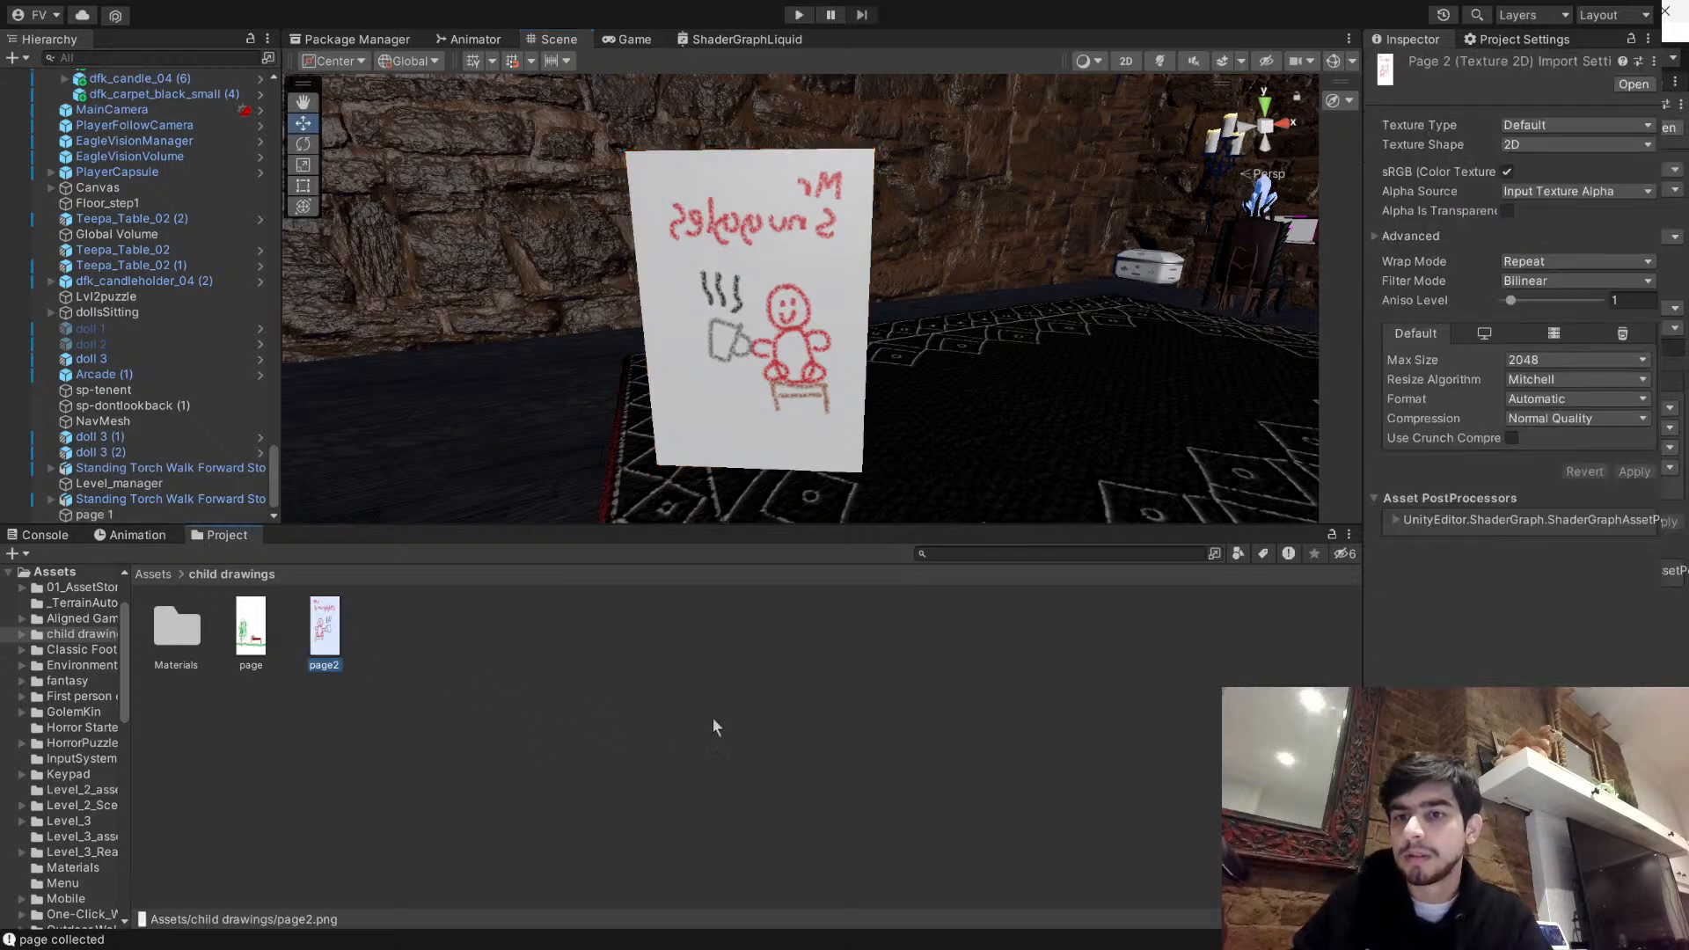
left_click(1574, 261)
left_click(1555, 280)
left_click(1513, 301)
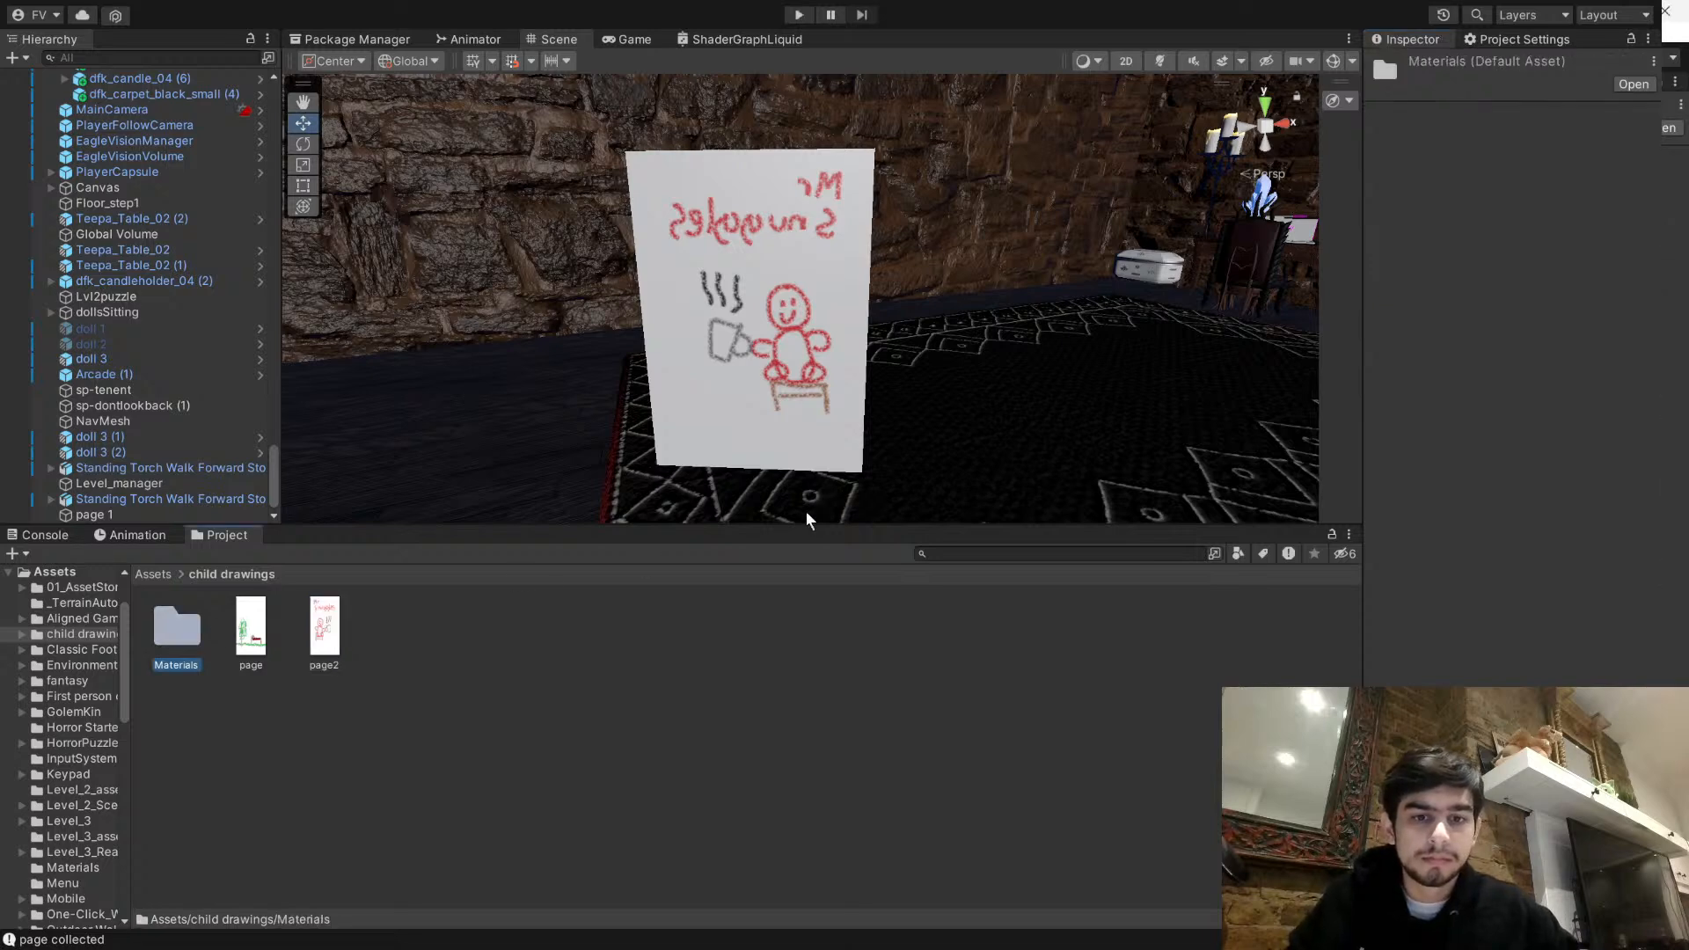
- Examine the page2 material's surface settings in the Materials subfolder and return to the child drawings folder
double_click(185, 628)
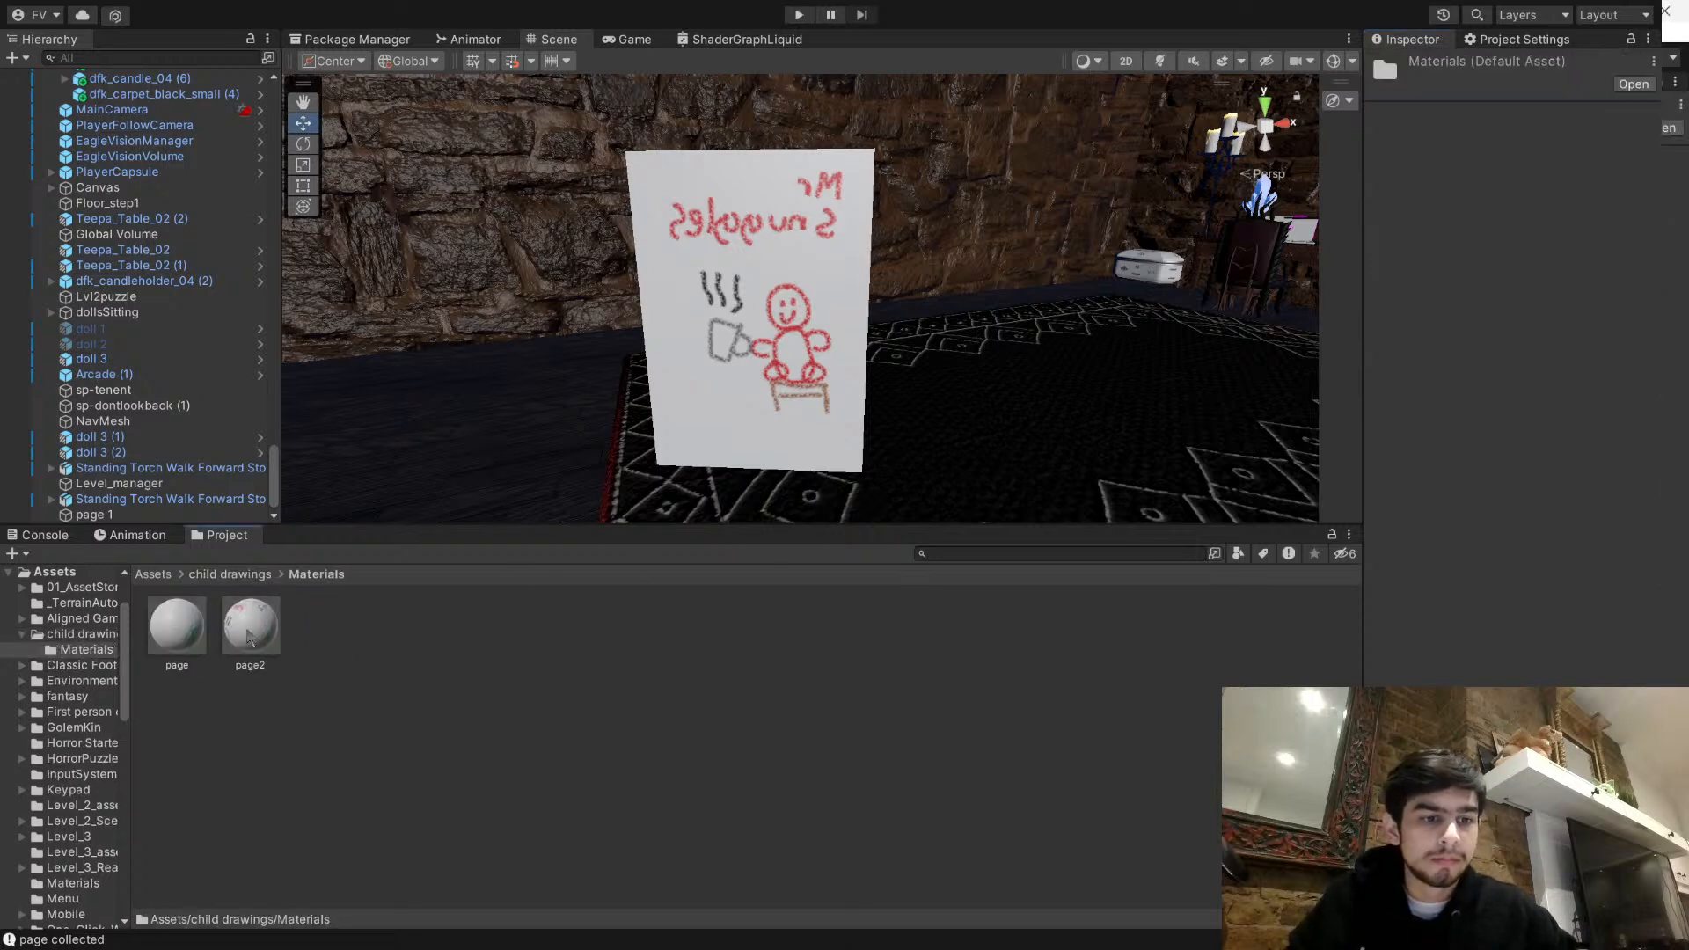
left_click(250, 630)
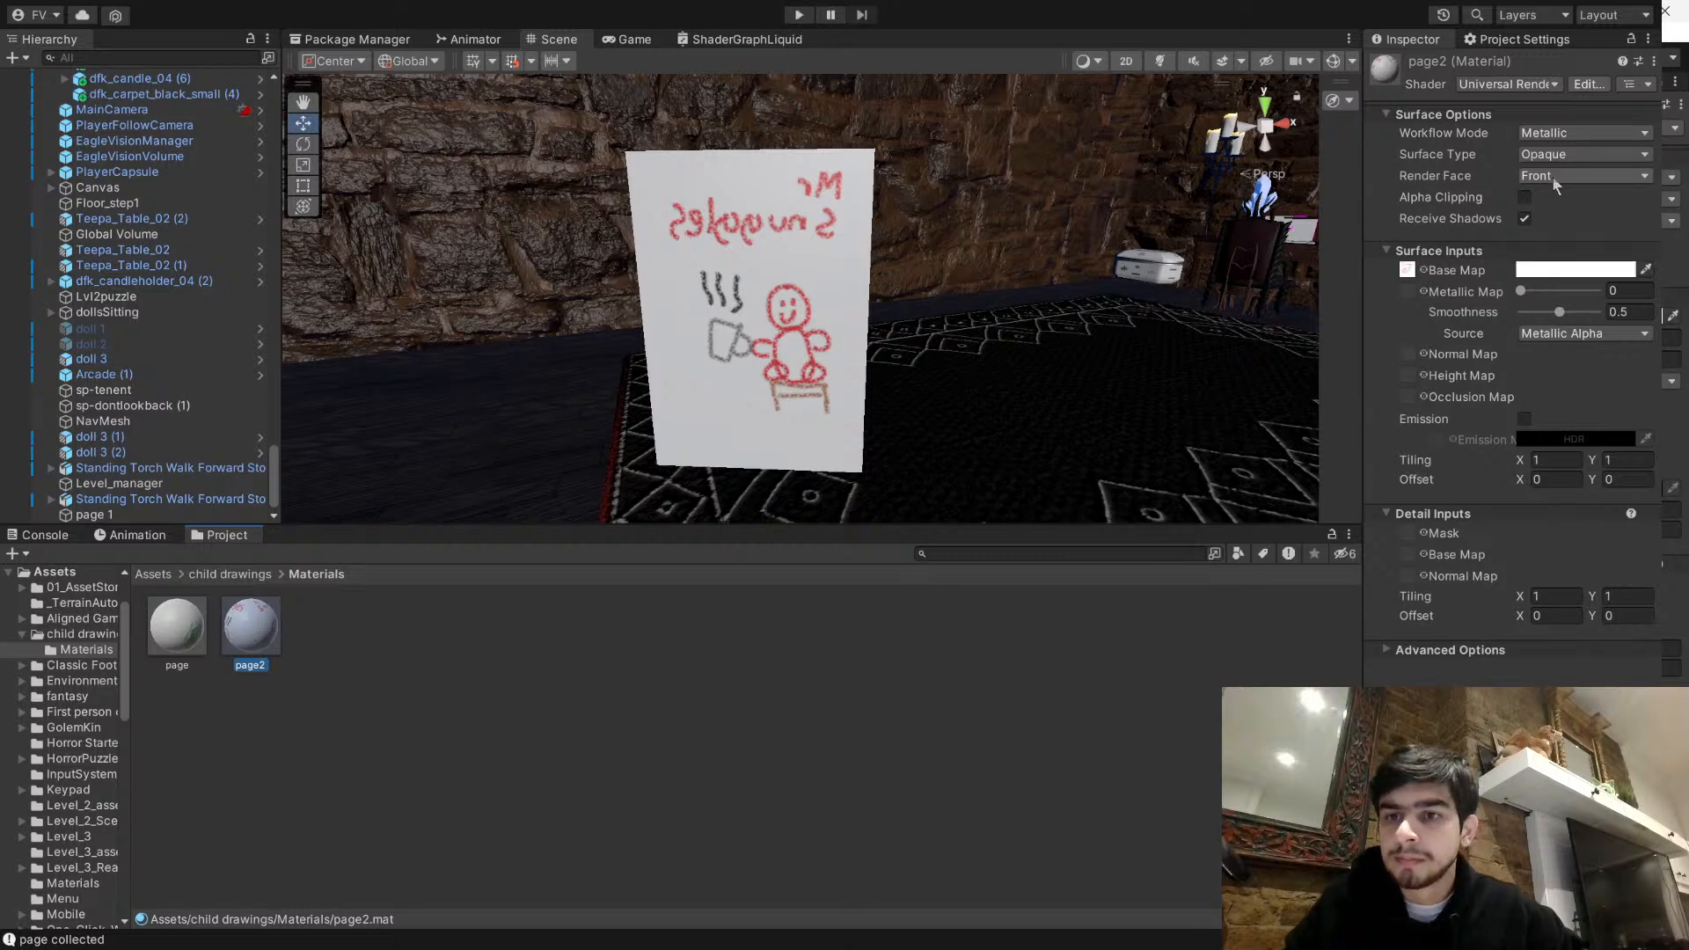
left_click(212, 576)
left_click(478, 692)
- Move page 1 towards the patterned rug near the sofa, to about X -6.08, Z 21.01
left_click(744, 344)
right_click_drag(1008, 341, 402, 383)
key("s")
right_click_drag(950, 231, 1029, 189)
key("w")
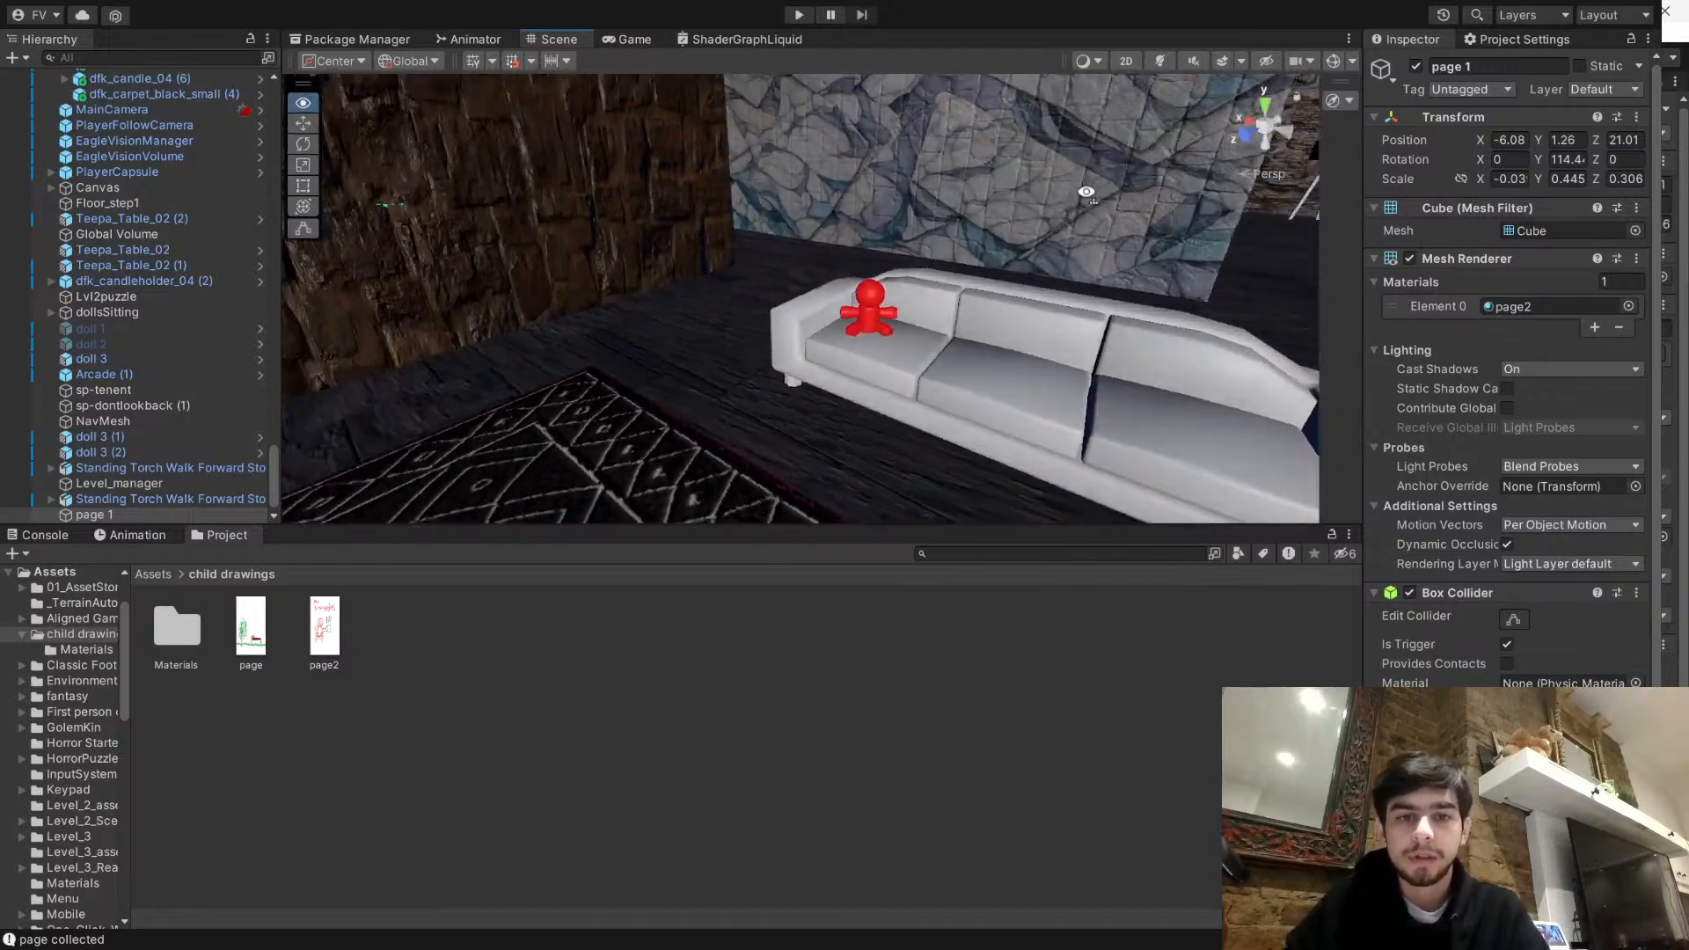
key("w")
right_click_drag(801, 86, 843, 338)
- Raise page 1 to about Y 7.27 and move it into the red armchair room, at about X 5.17, Z 21.16
left_click(922, 302)
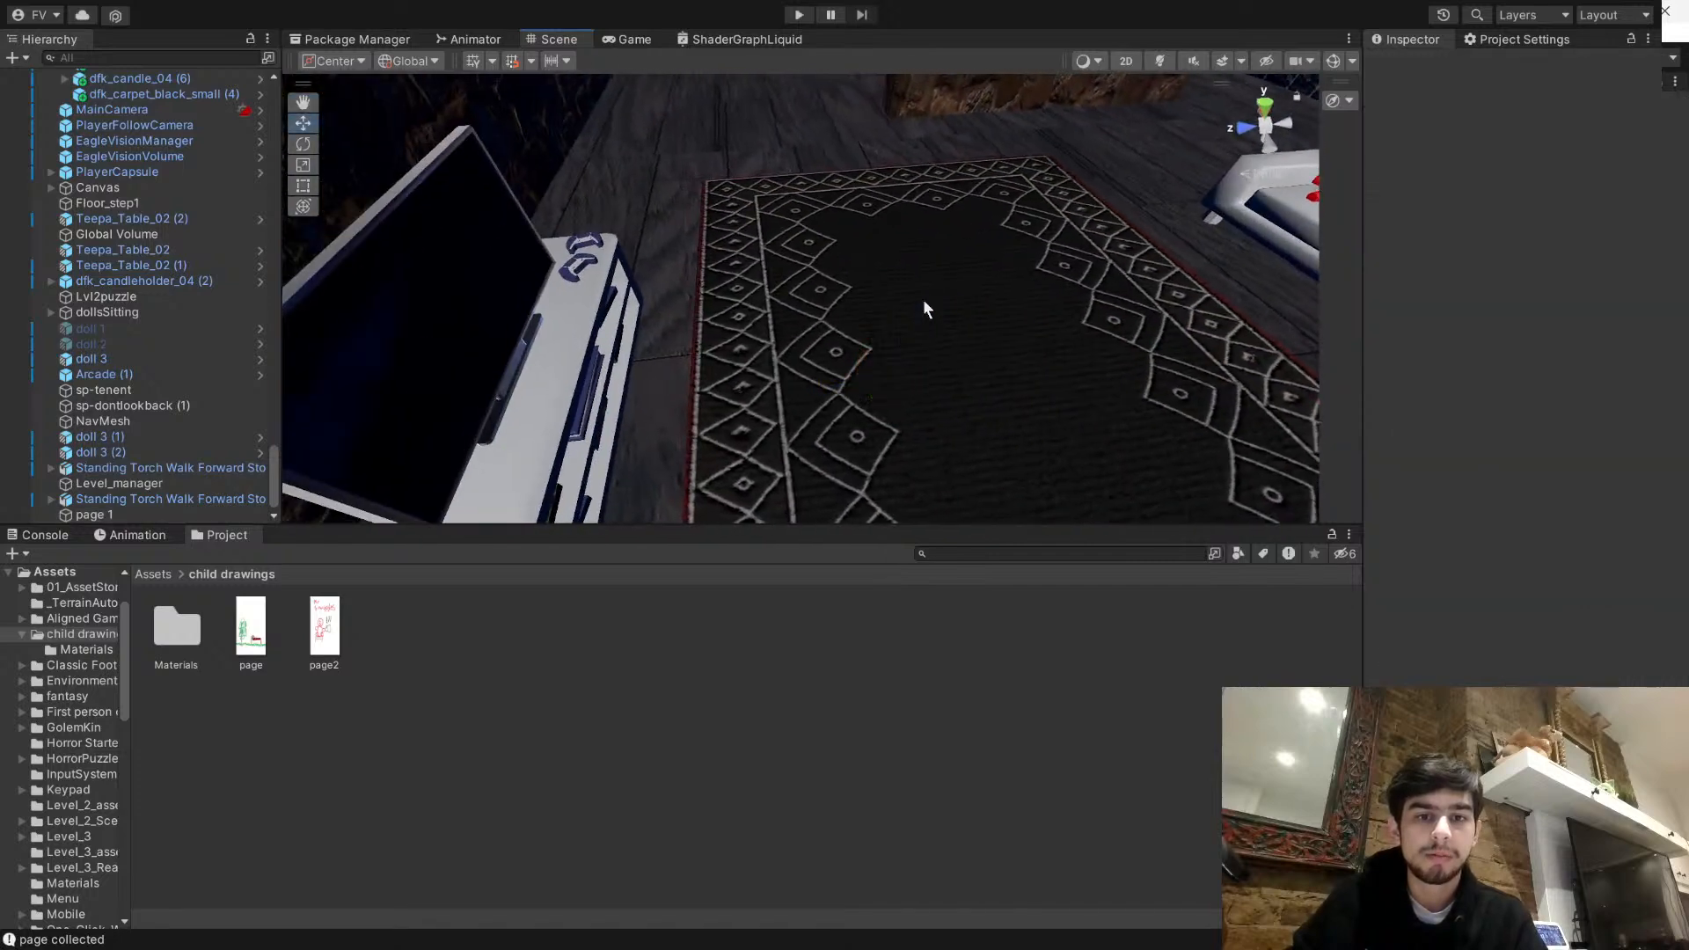
left_click(185, 514)
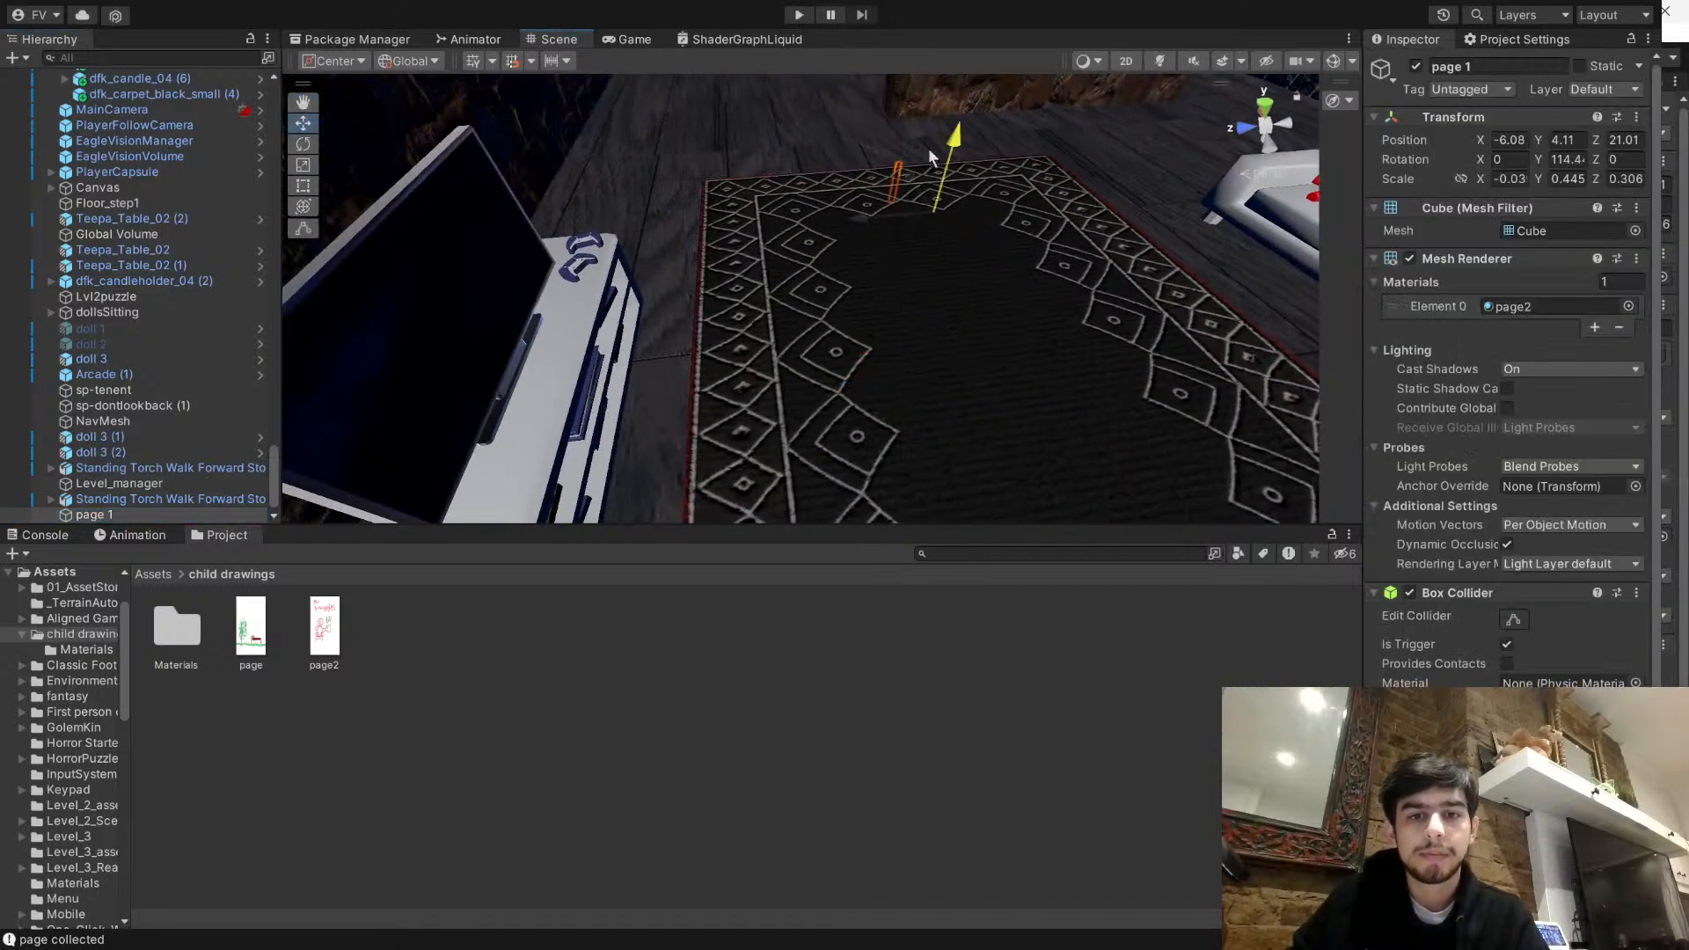
key("f")
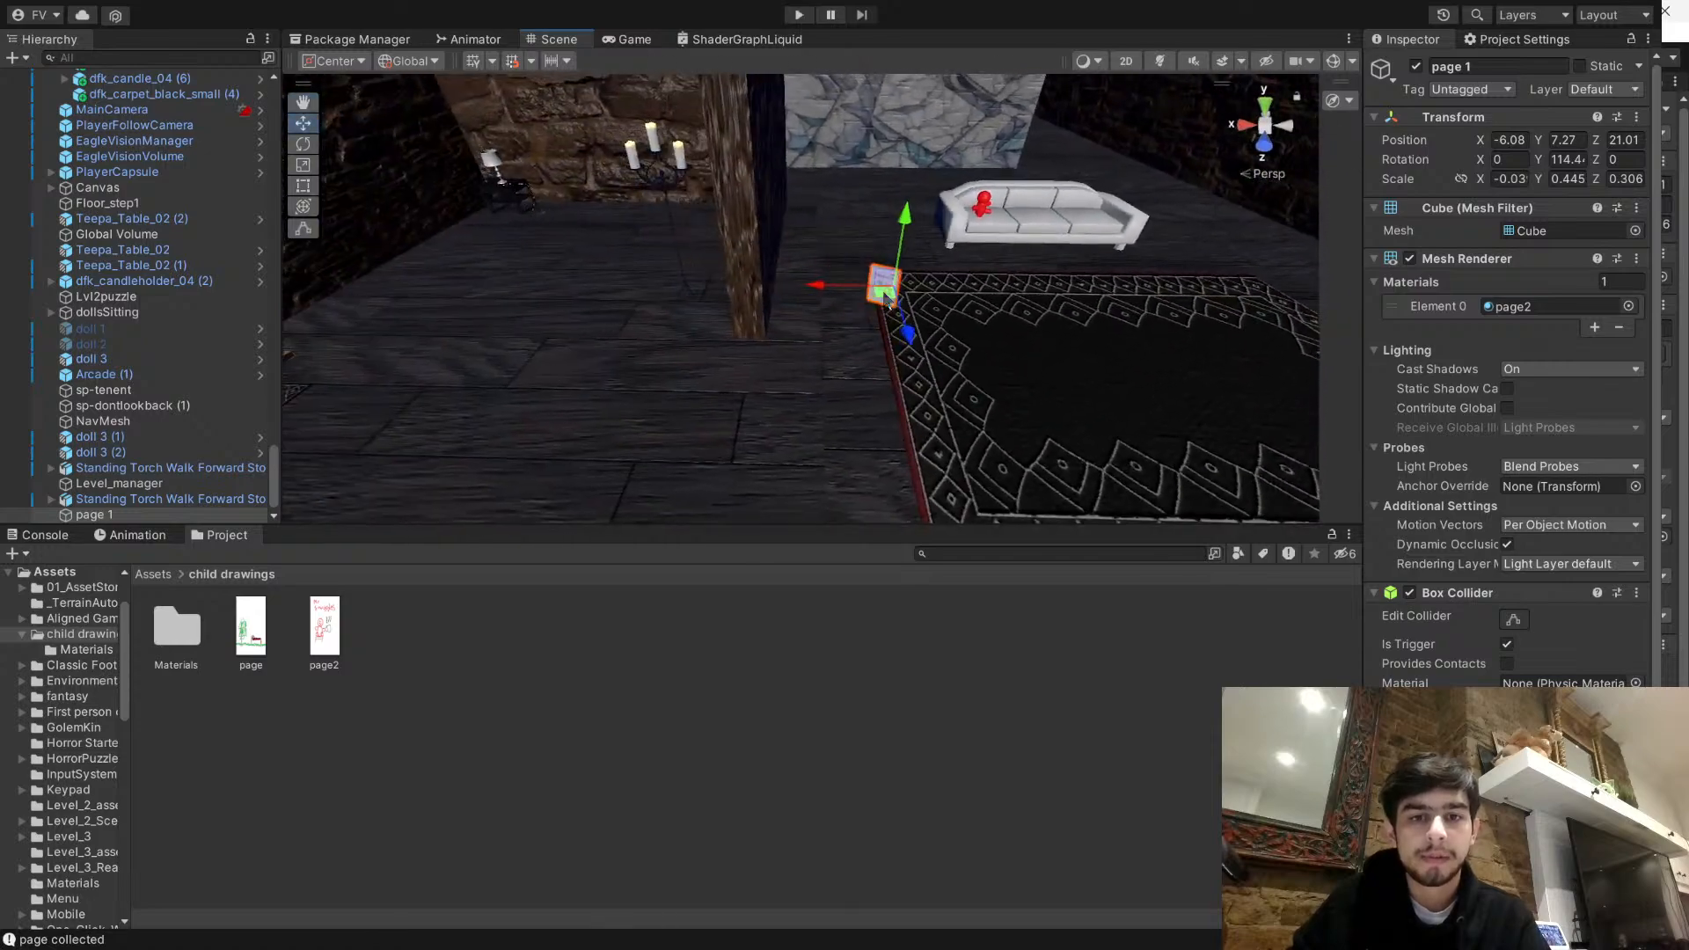
left_click_drag(400, 273, 328, 278)
right_click_drag(563, 280, 766, 291)
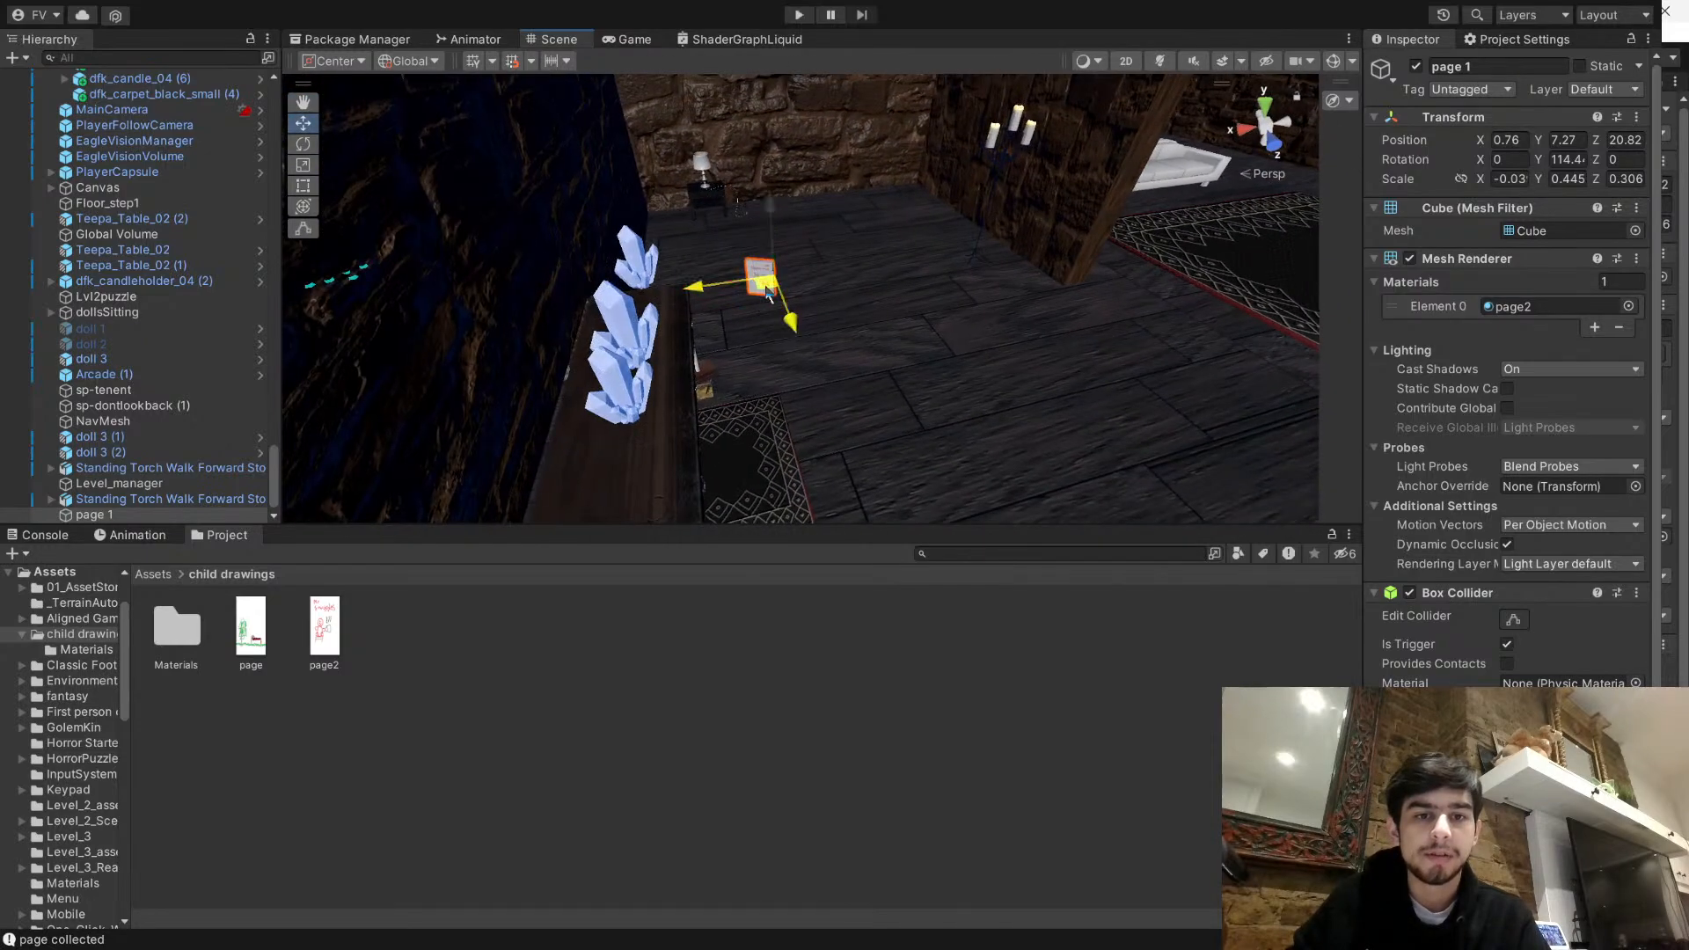
left_click_drag(350, 384, 273, 365)
right_click_drag(869, 310, 805, 312)
key("f")
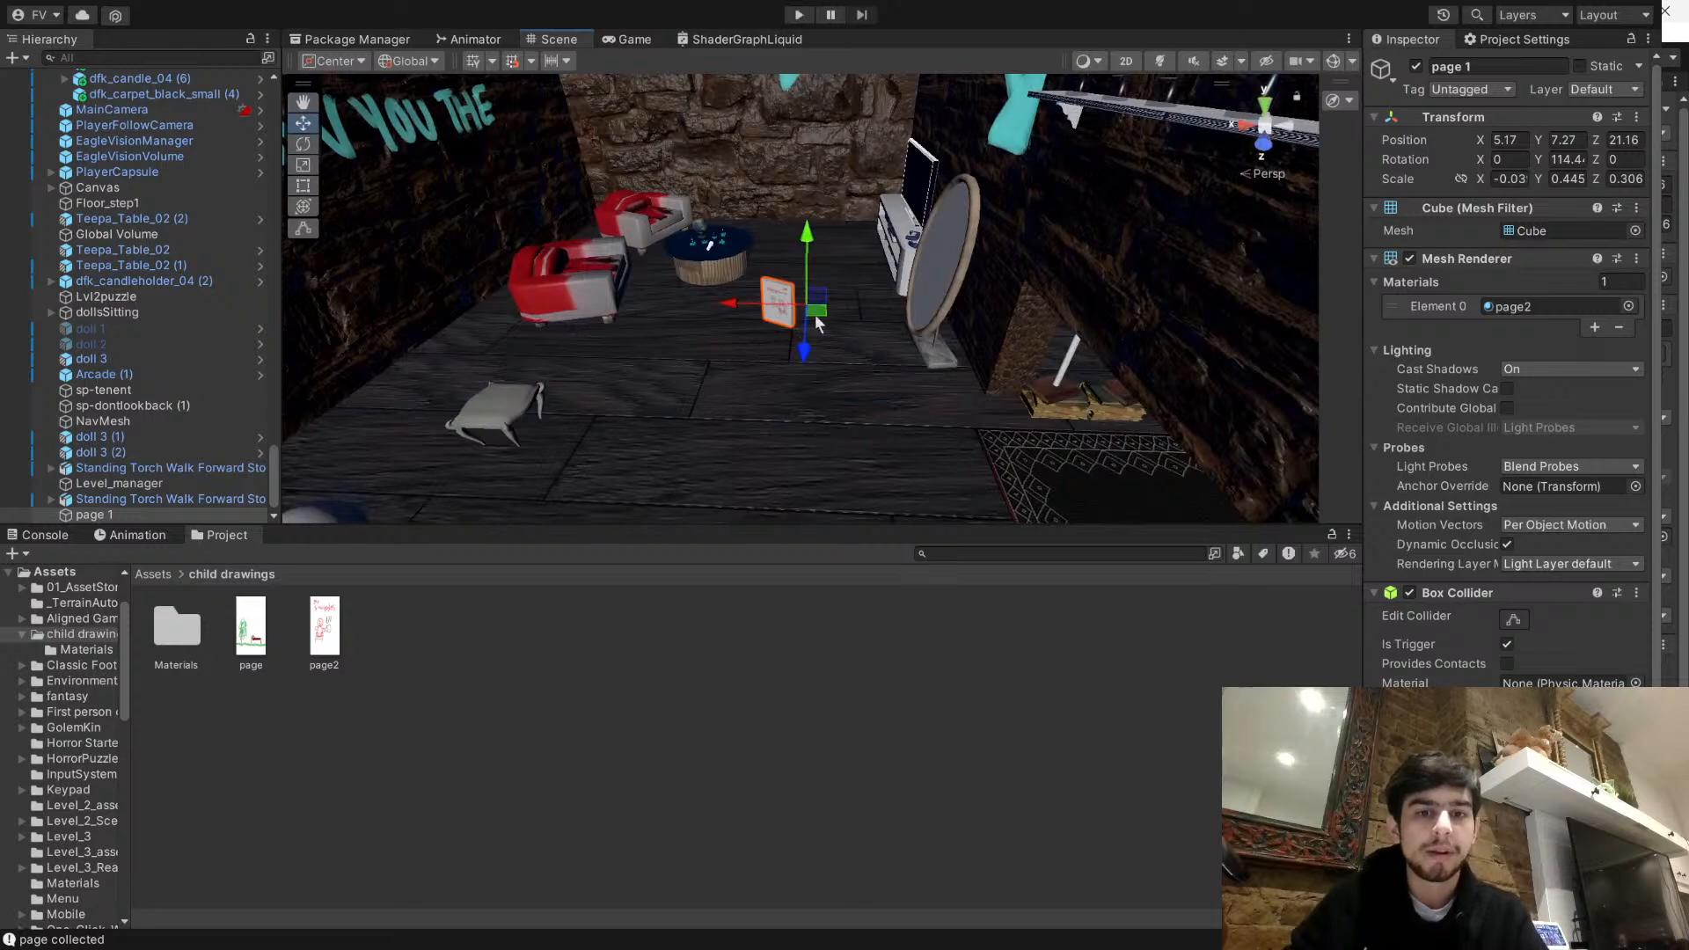
- Position page 1 on the small round table by the wall writing, at about X 8.87, Y 7.12, Z 23.5
left_click_drag(605, 354, 568, 383)
right_click_drag(568, 382, 486, 389)
key("w")
left_click_drag(564, 383, 483, 212)
right_click_drag(493, 220, 851, 398)
key("a")
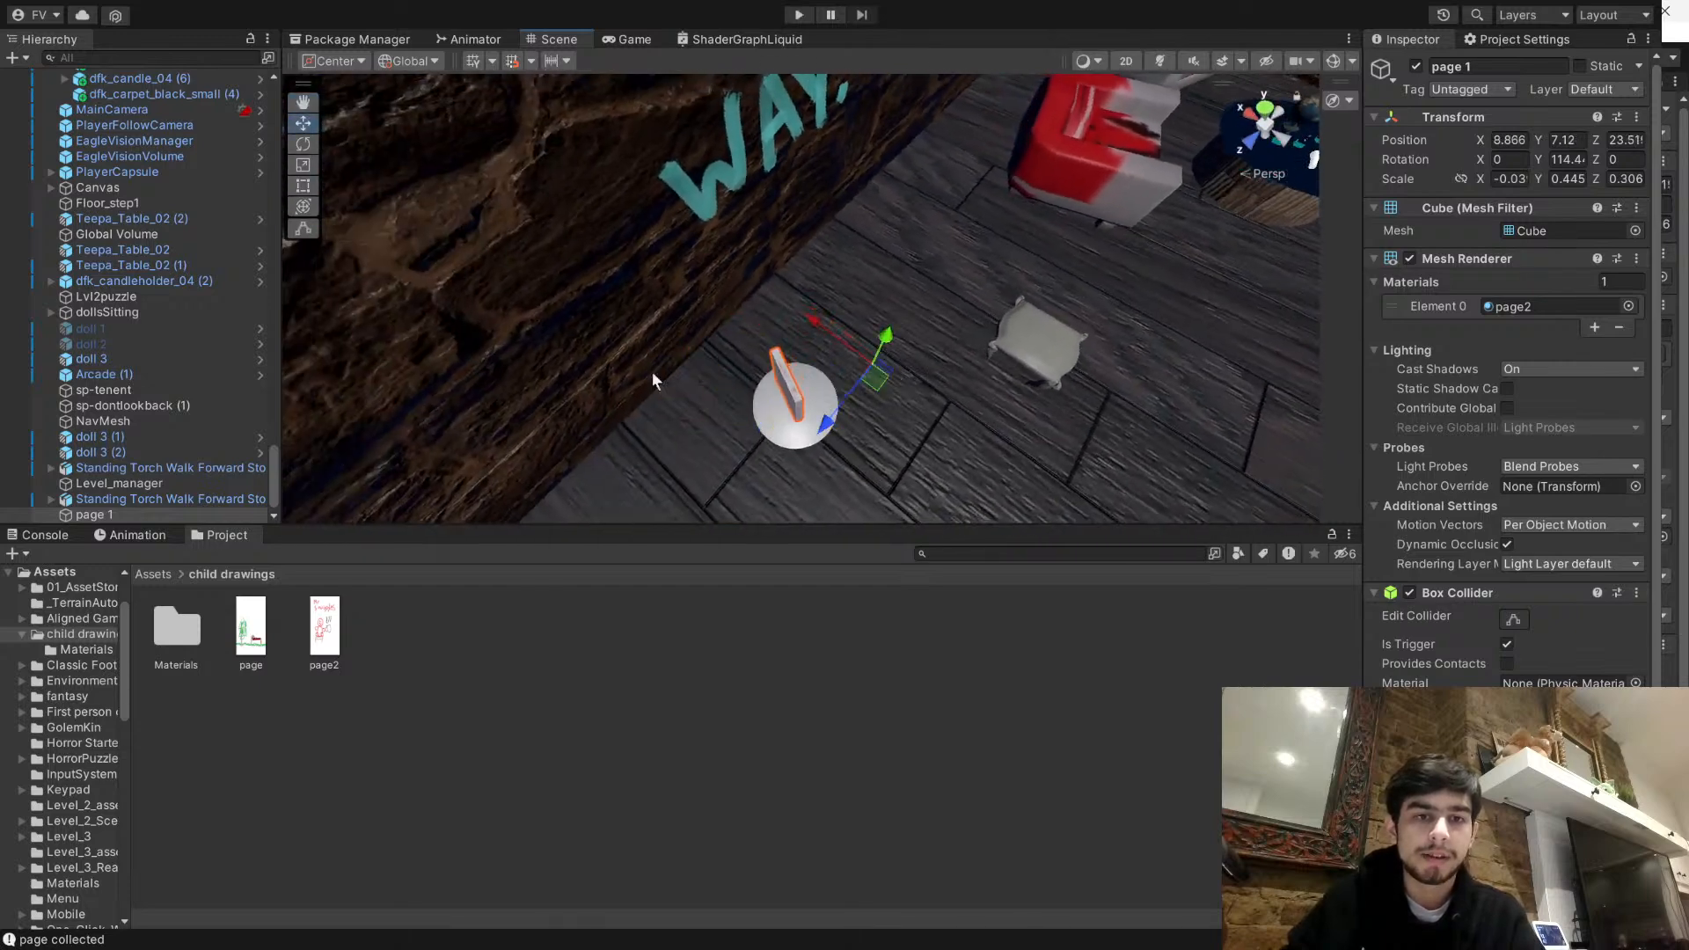
- Rotate page 1 to about 169.2 degrees around Y and recentre it on the round table at about X 8.874, Z 23.52
left_click(1513, 621)
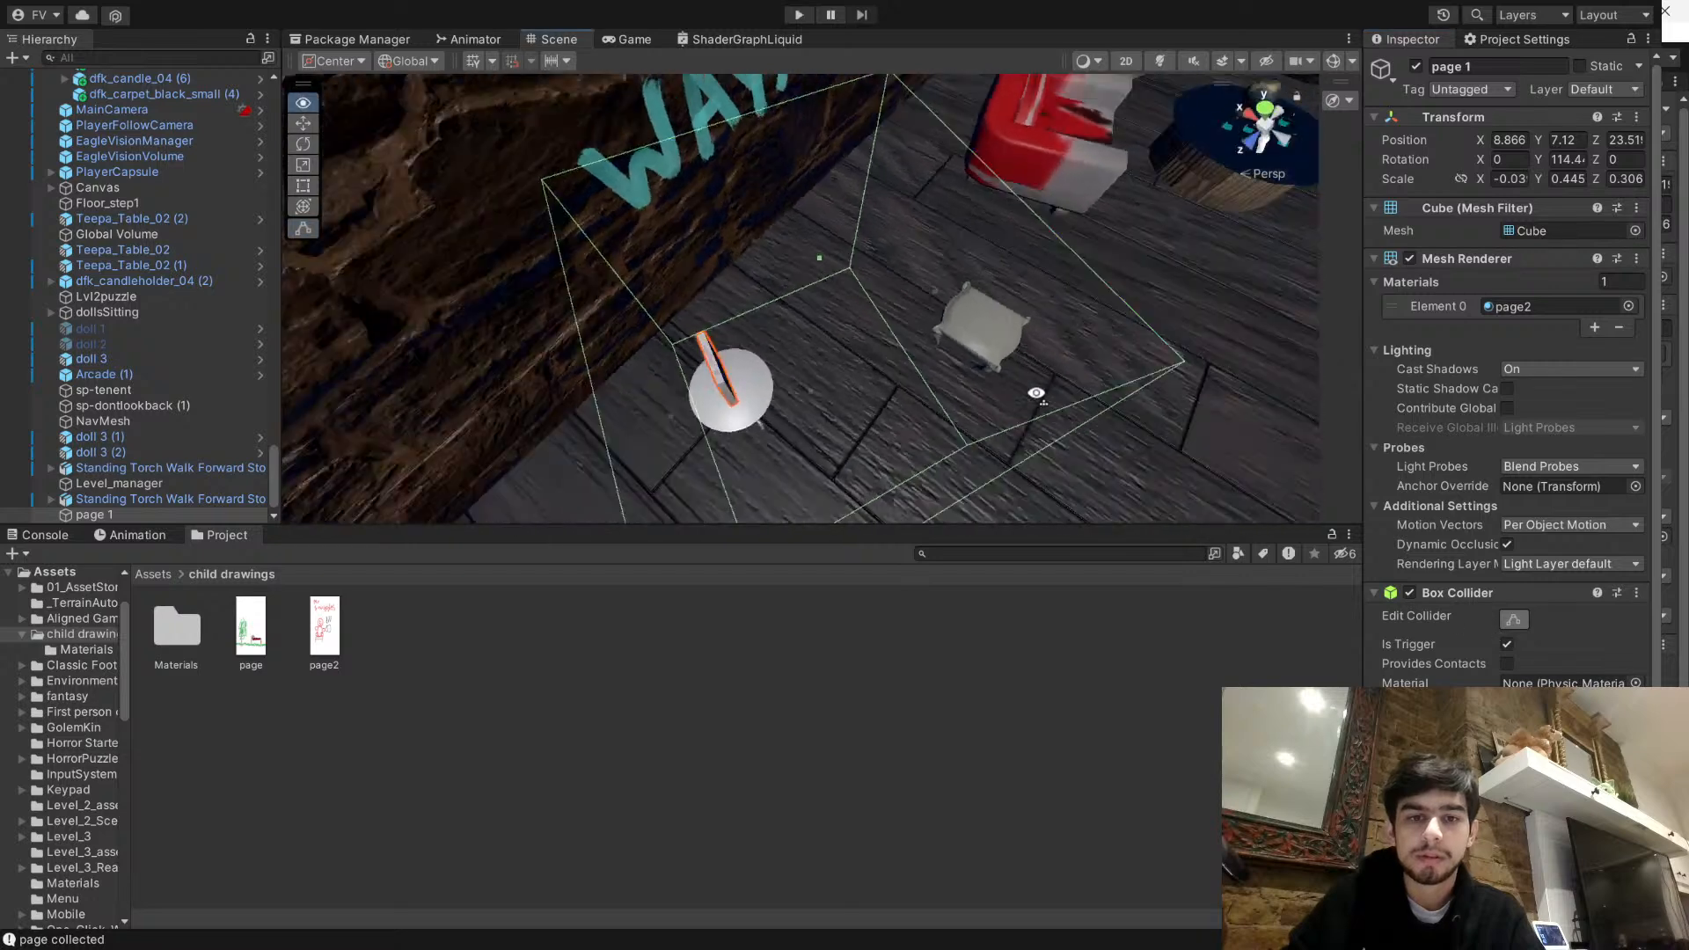
left_click(304, 144)
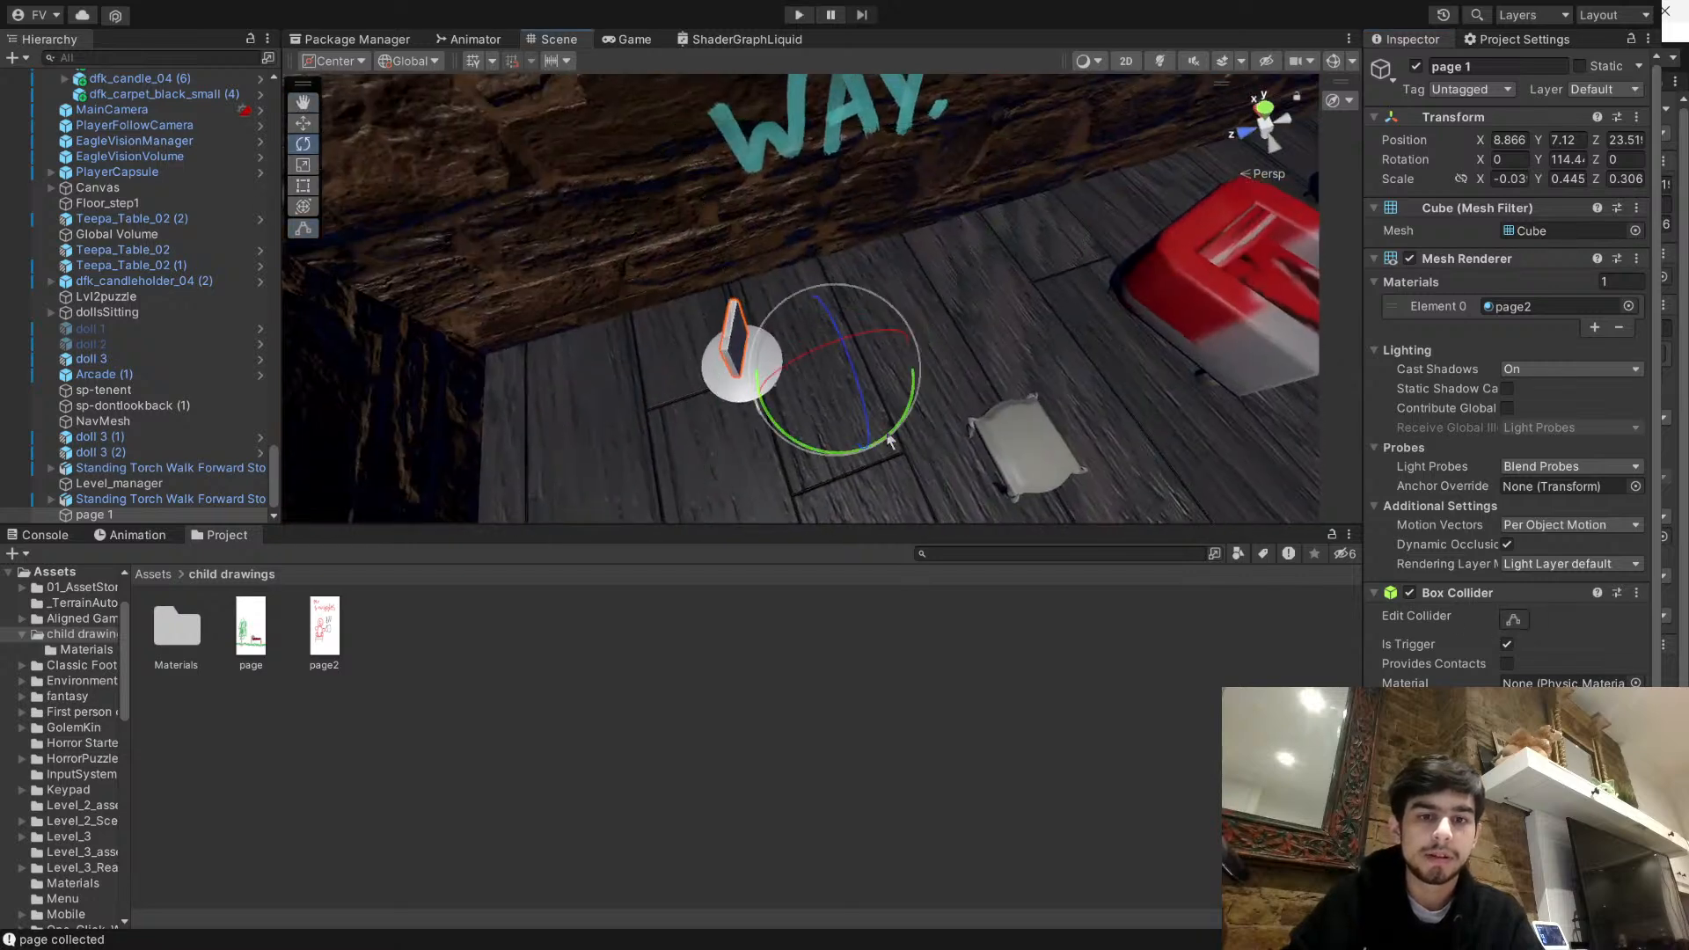
left_click_drag(891, 442, 849, 461)
left_click_drag(765, 495, 752, 499)
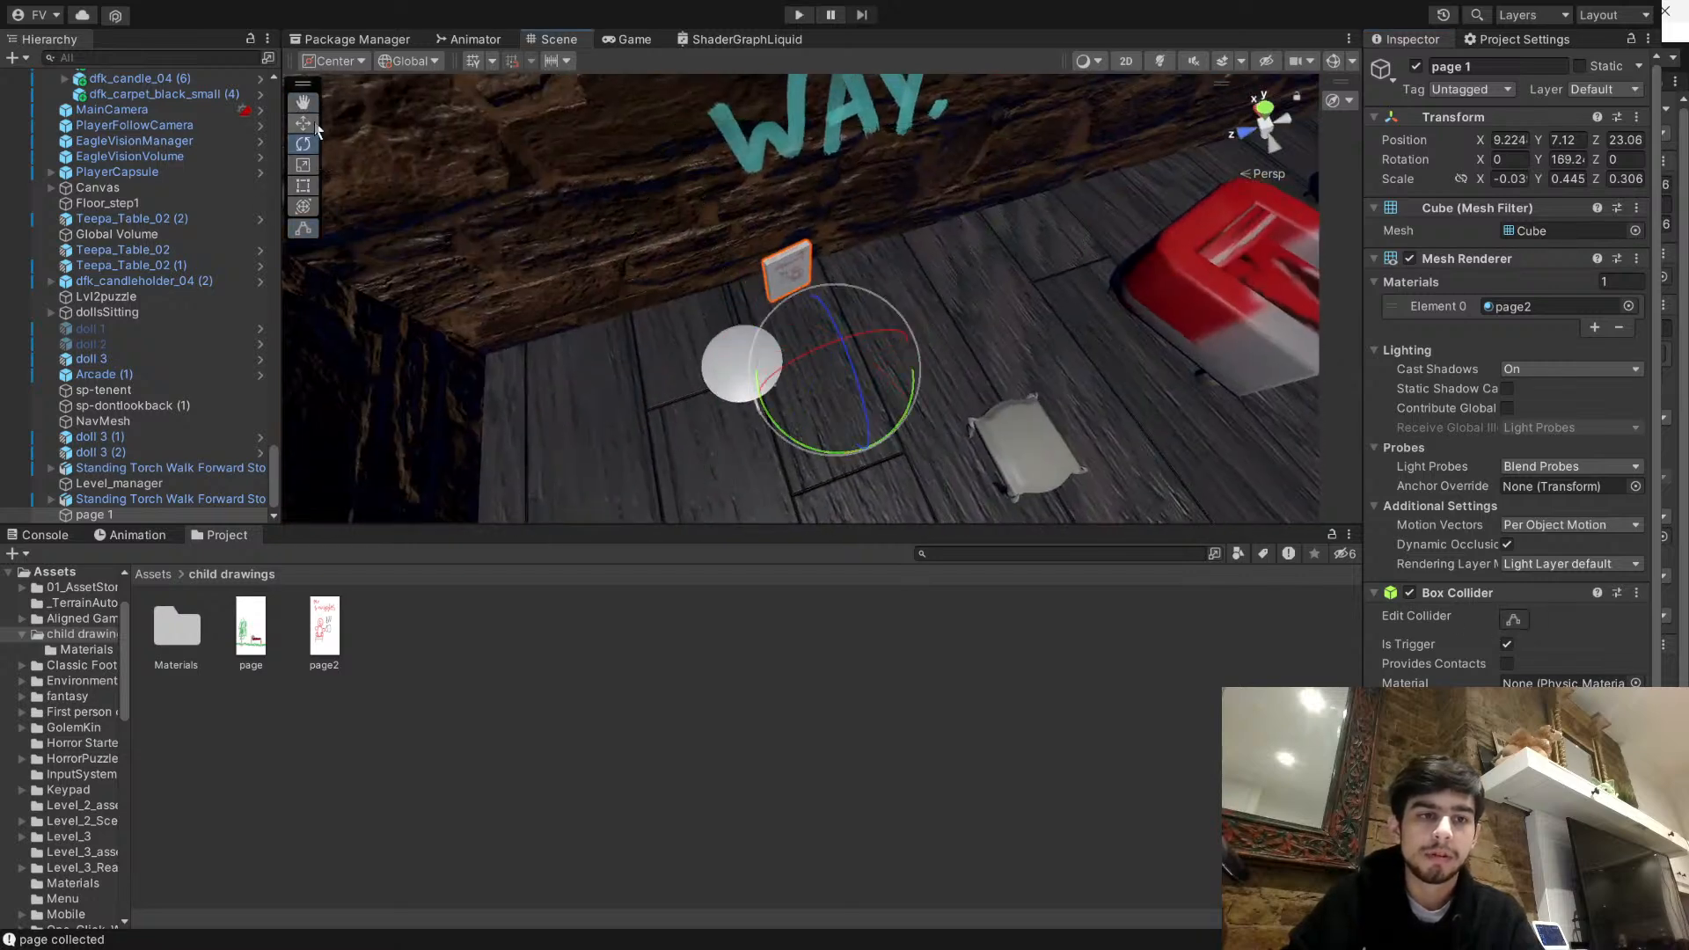
left_click_drag(830, 387, 781, 465)
left_click(912, 656)
right_click_drag(968, 334, 869, 178)
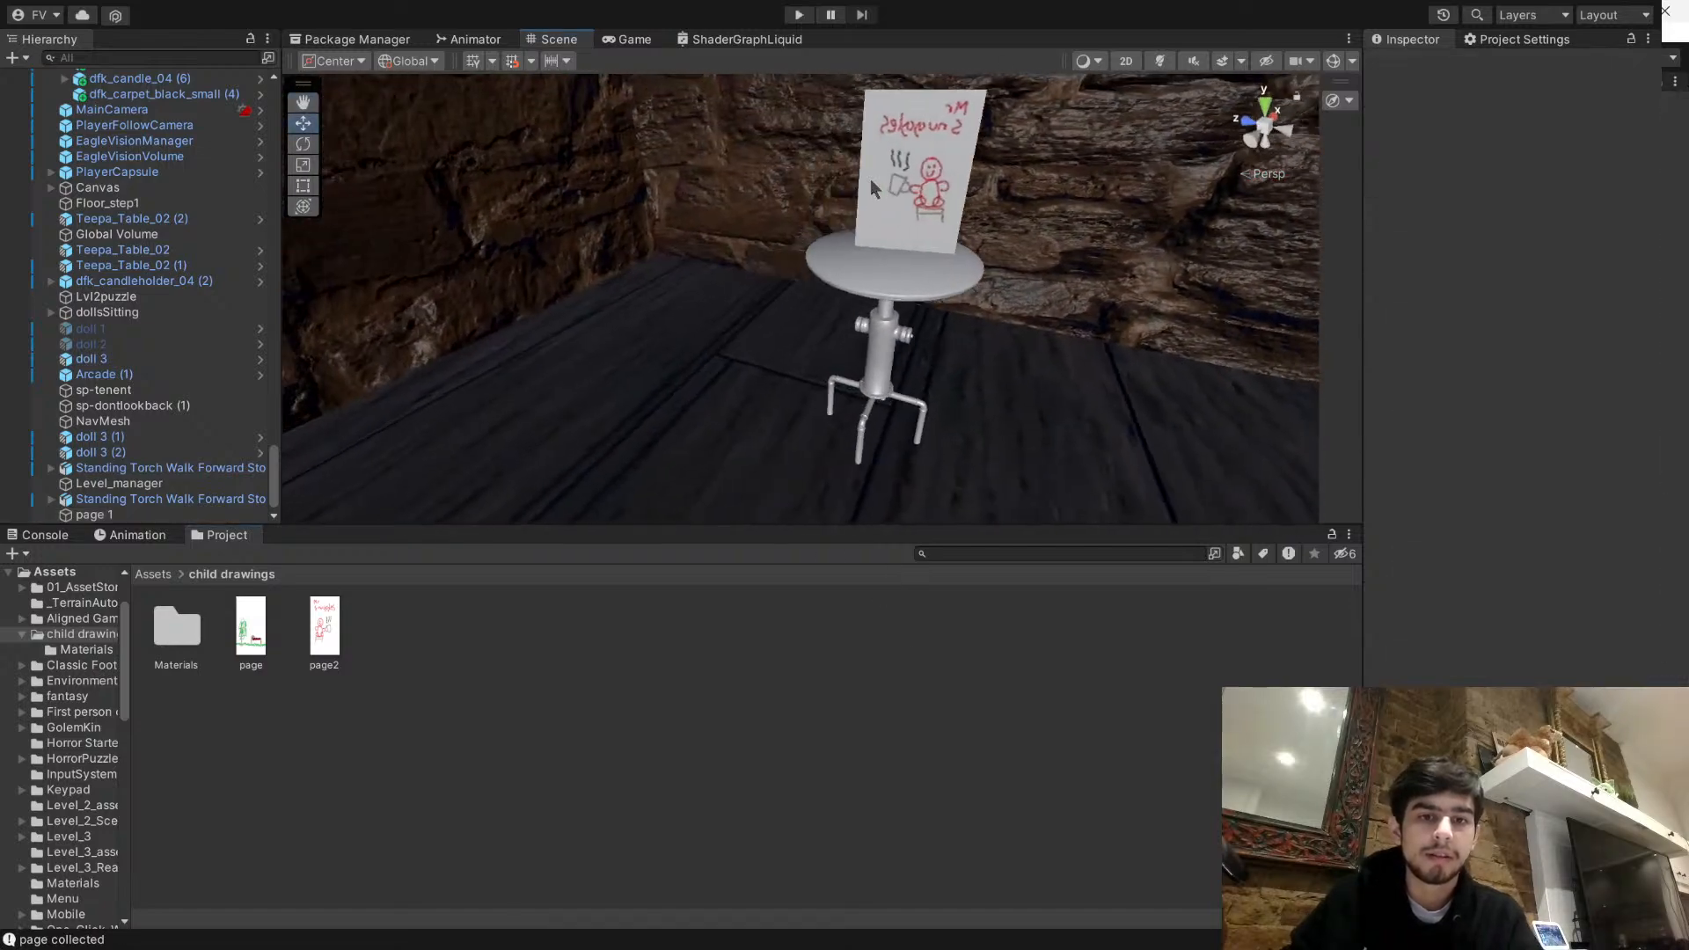
left_click(880, 194)
left_click_drag(899, 458, 890, 454)
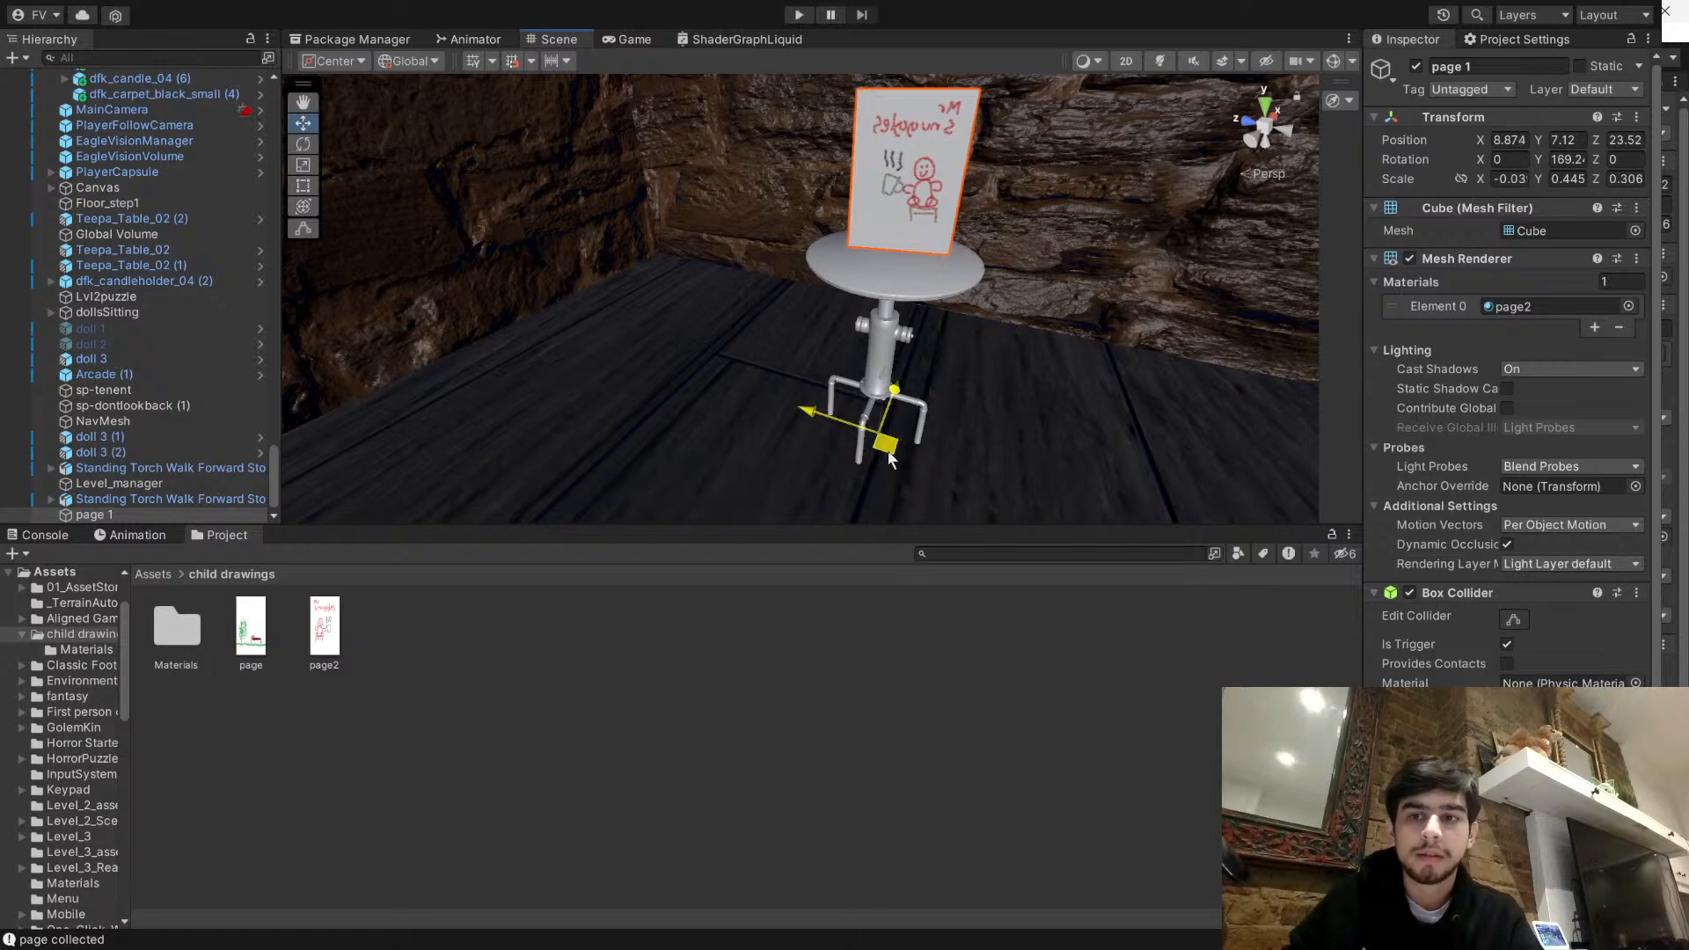
- Flip page 1 by scaling it to about -0.32 along Z so the Mr Snuggles drawing is no longer mirrored
scroll(1456, 414, "down", 3)
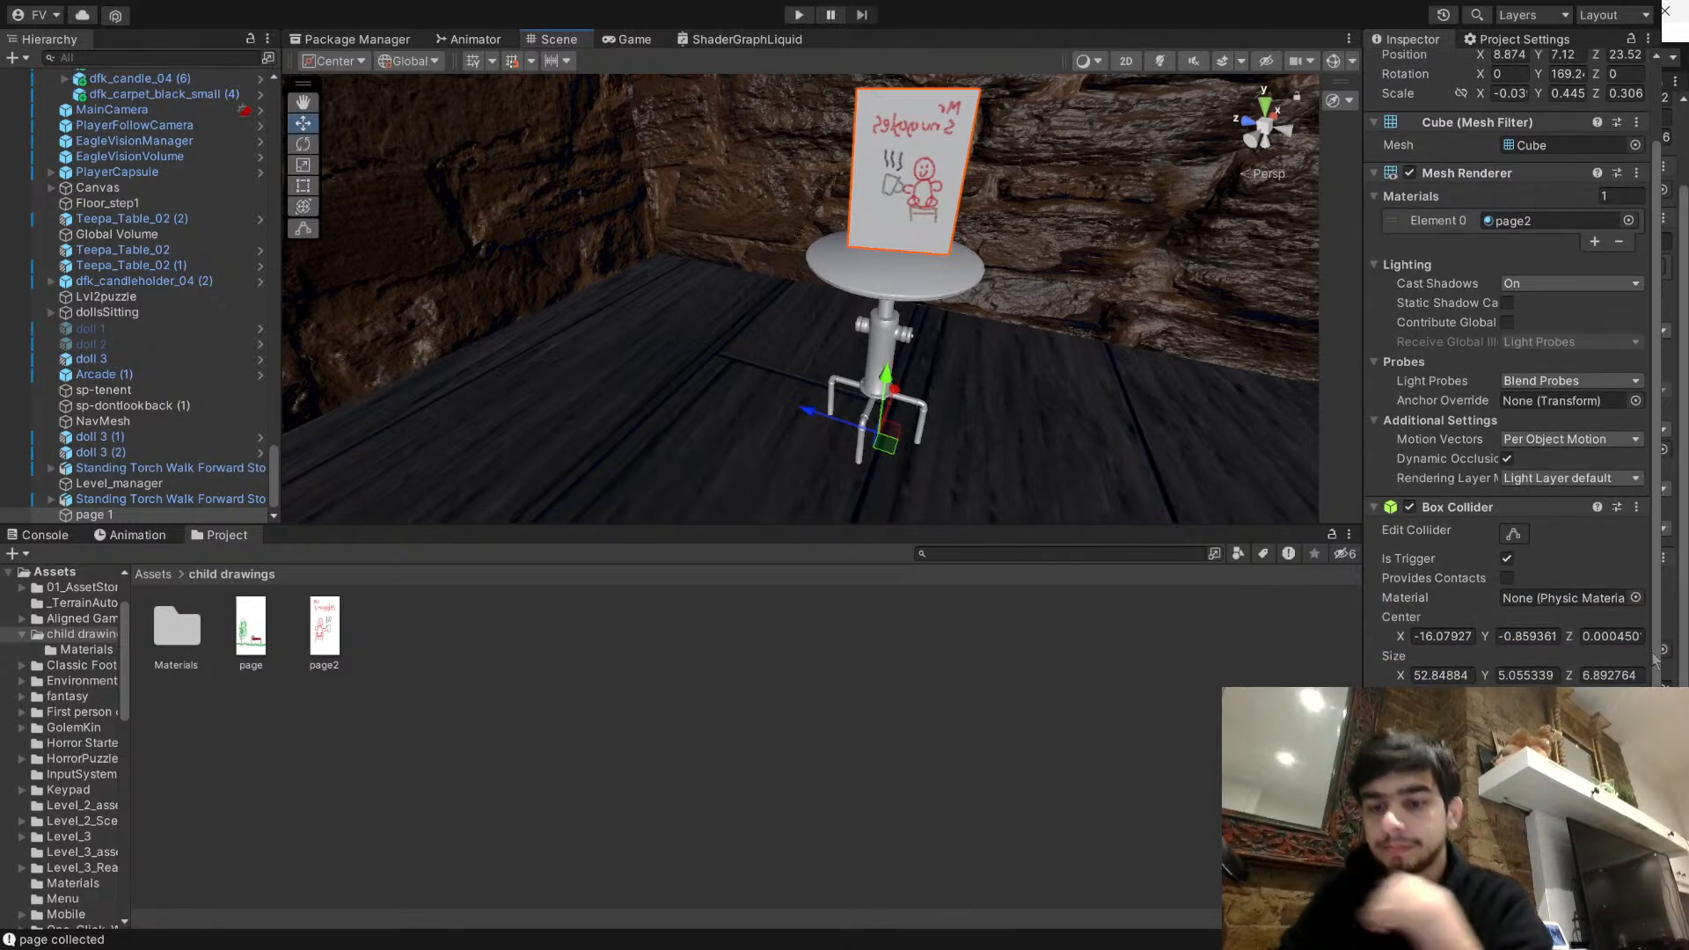
left_click(328, 636)
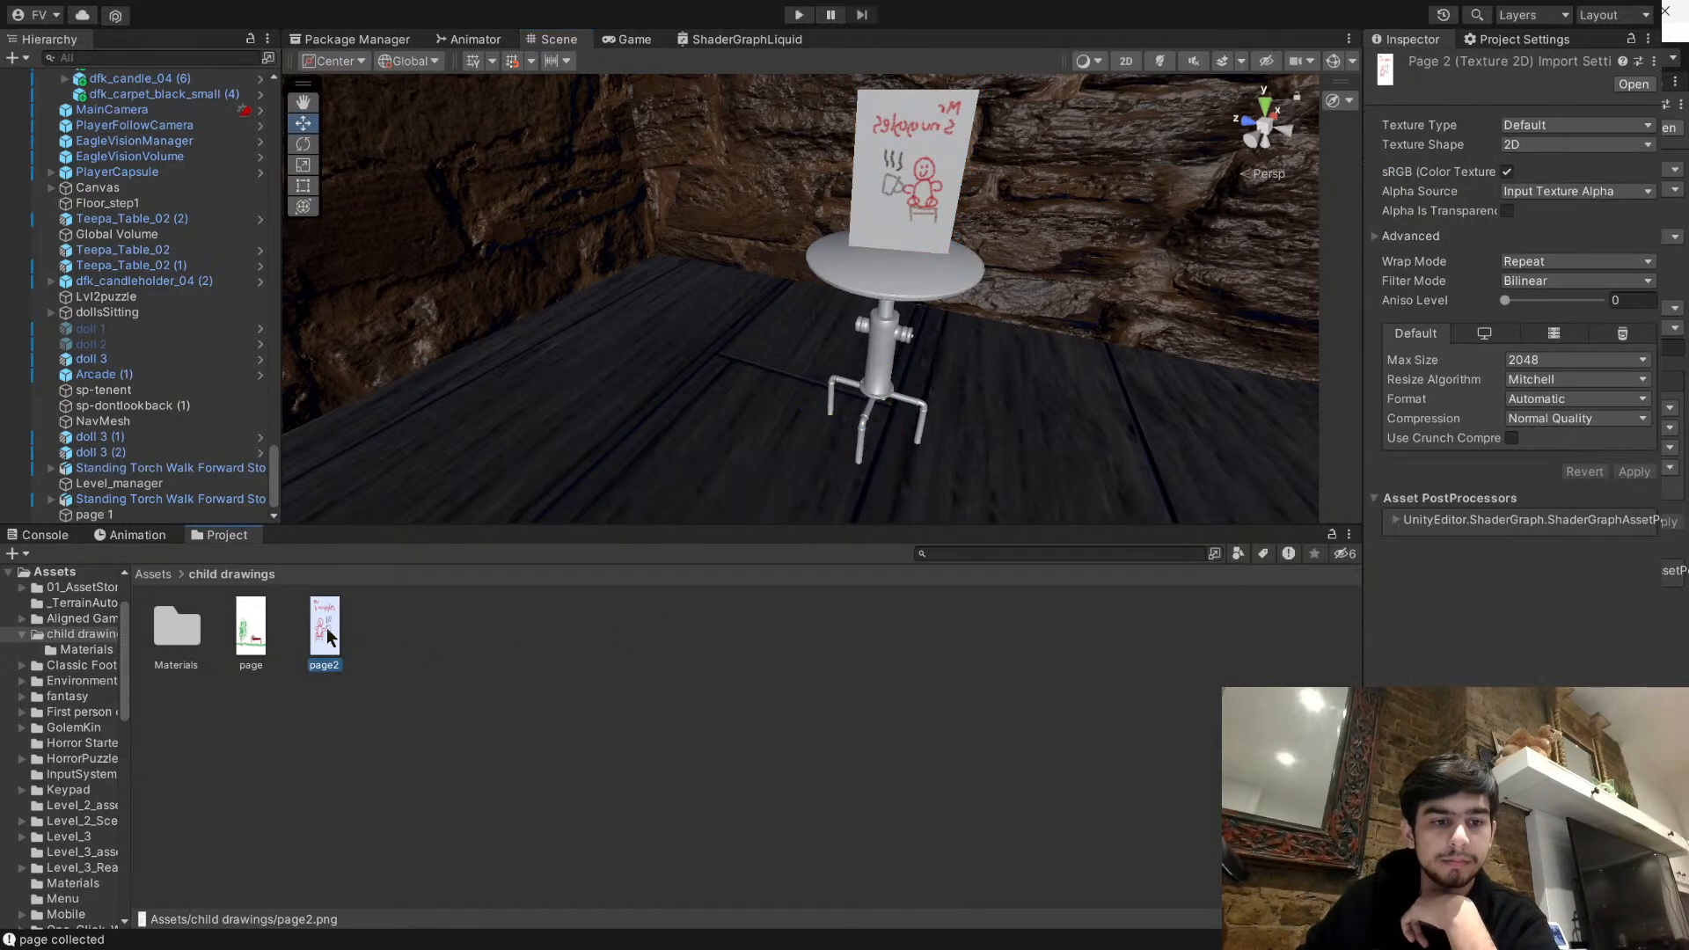
left_click(905, 232)
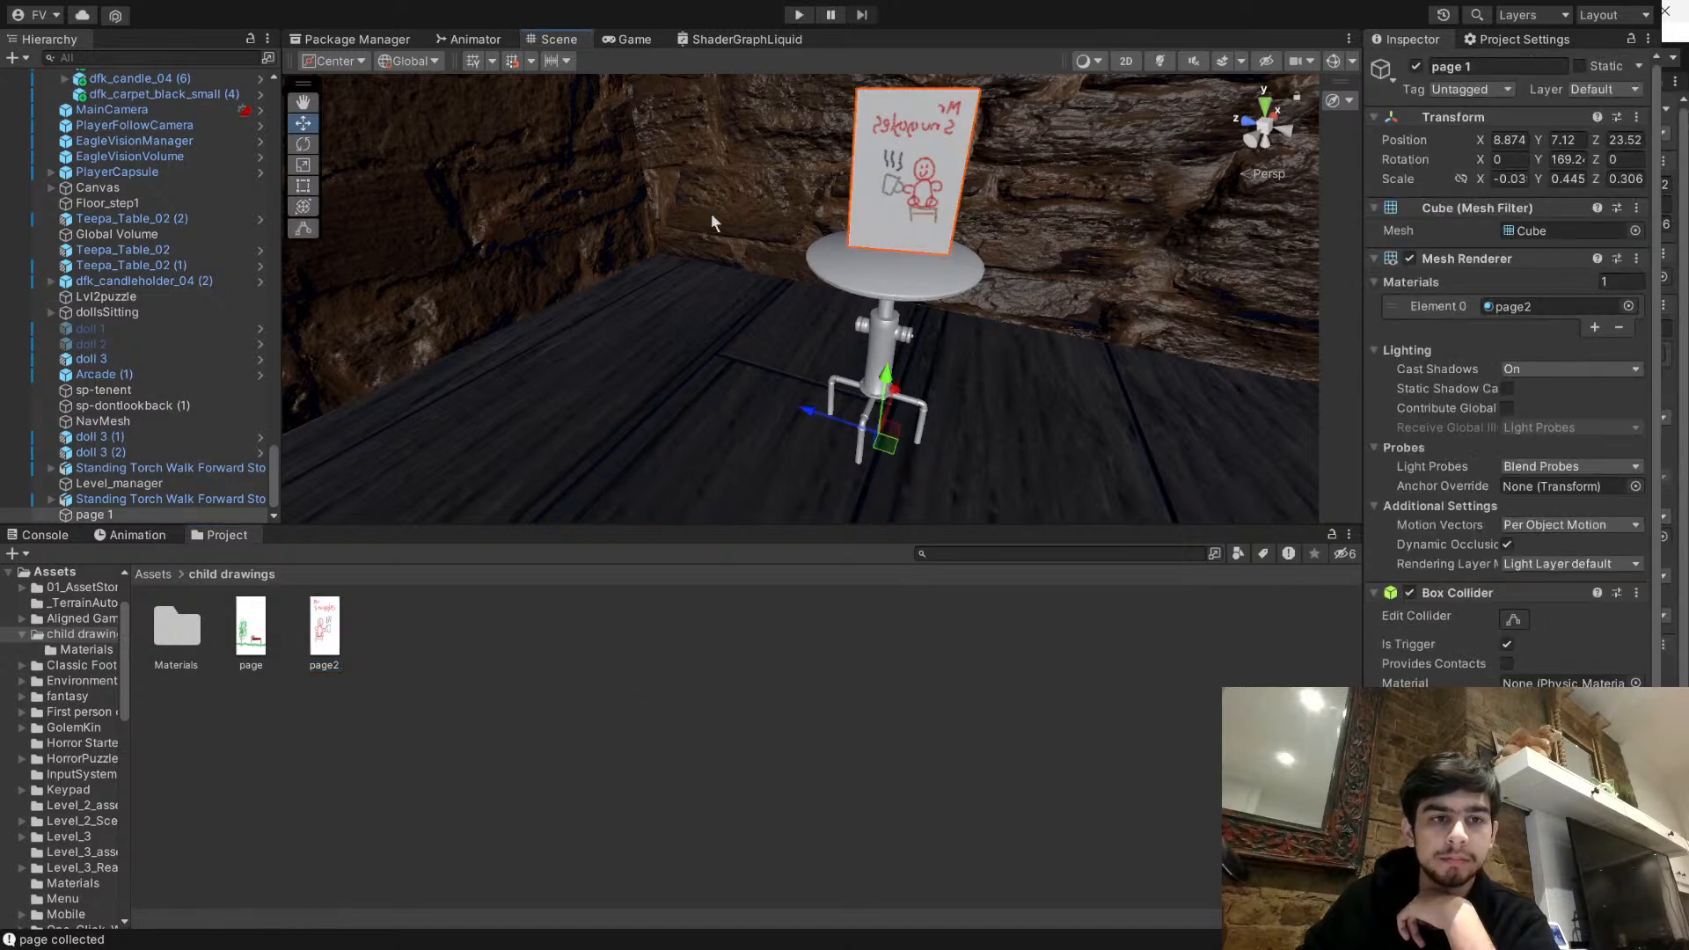
mouse_move(959, 456)
left_mouse_down()
mouse_move(778, 414)
mouse_move(887, 443)
mouse_move(830, 435)
left_mouse_up()
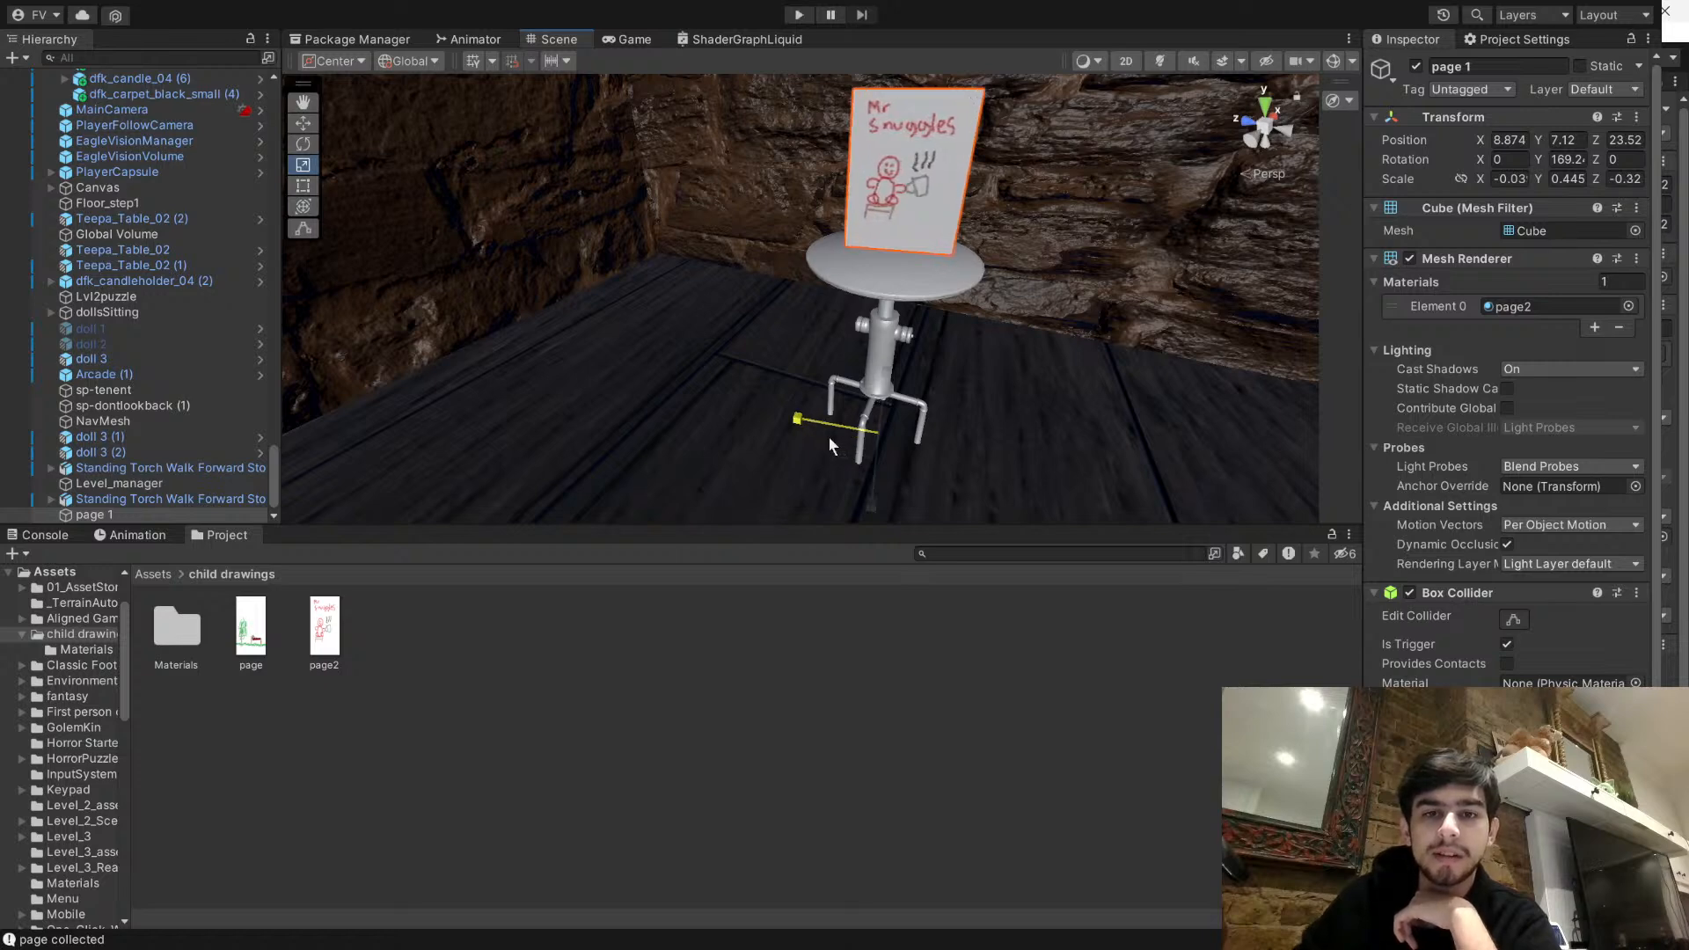
left_click(899, 626)
right_click_drag(952, 330, 1144, 312)
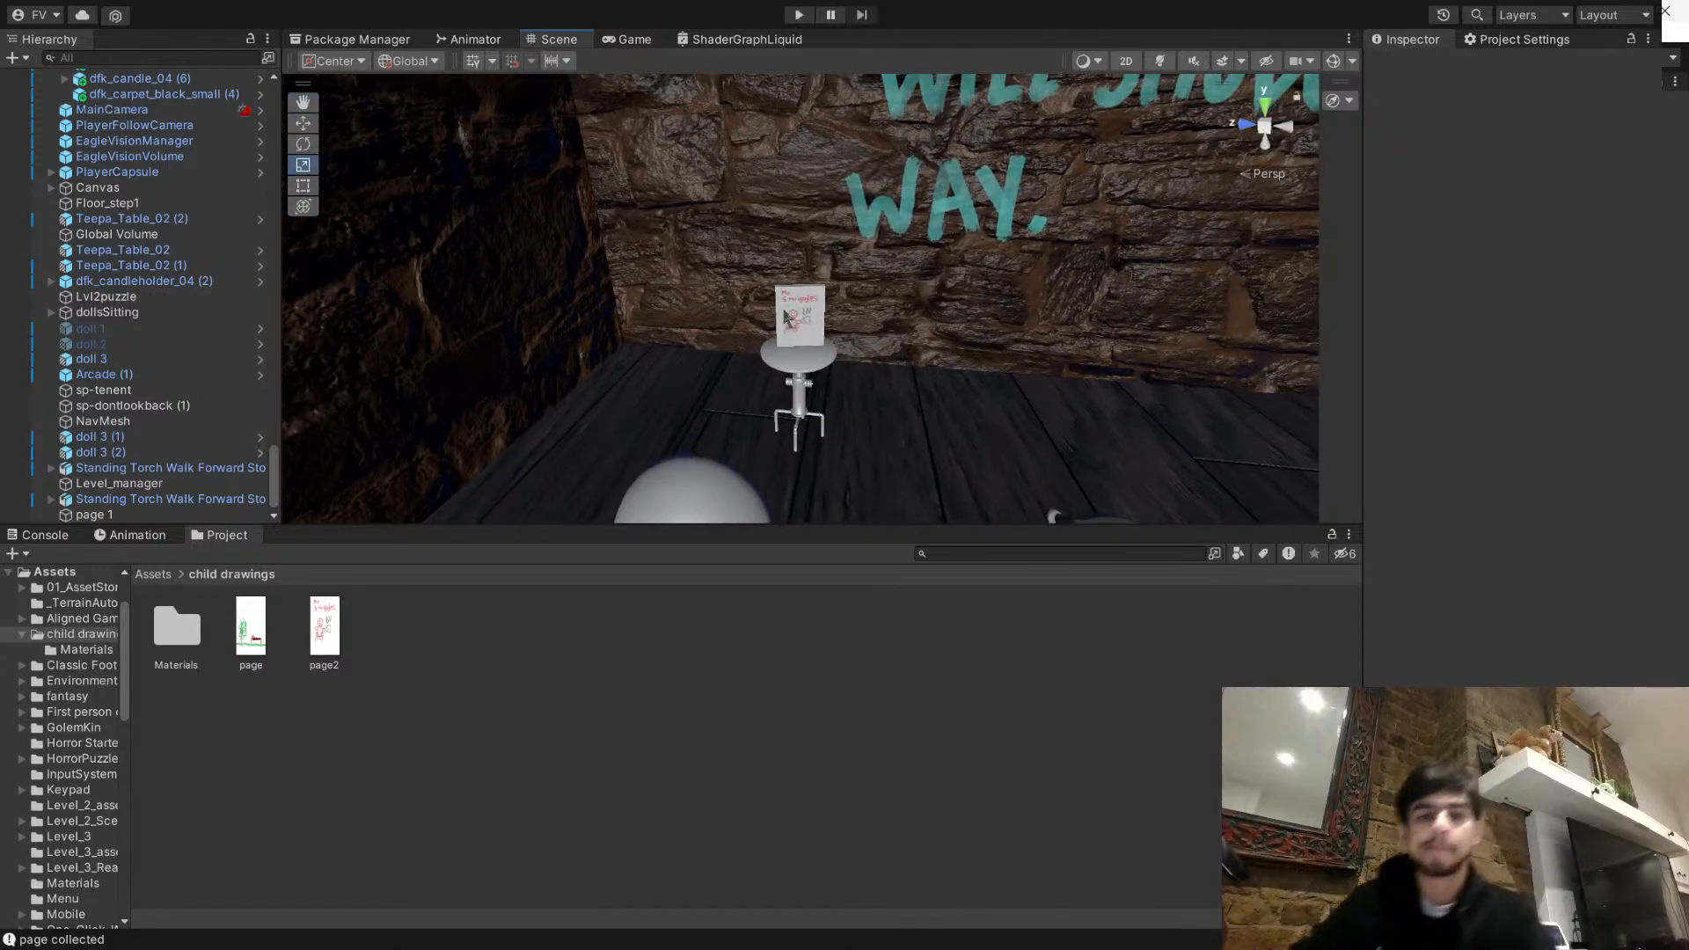
left_click(792, 317)
right_click_drag(792, 316, 1031, 292)
left_click(754, 700)
right_click_drag(820, 404, 1112, 349)
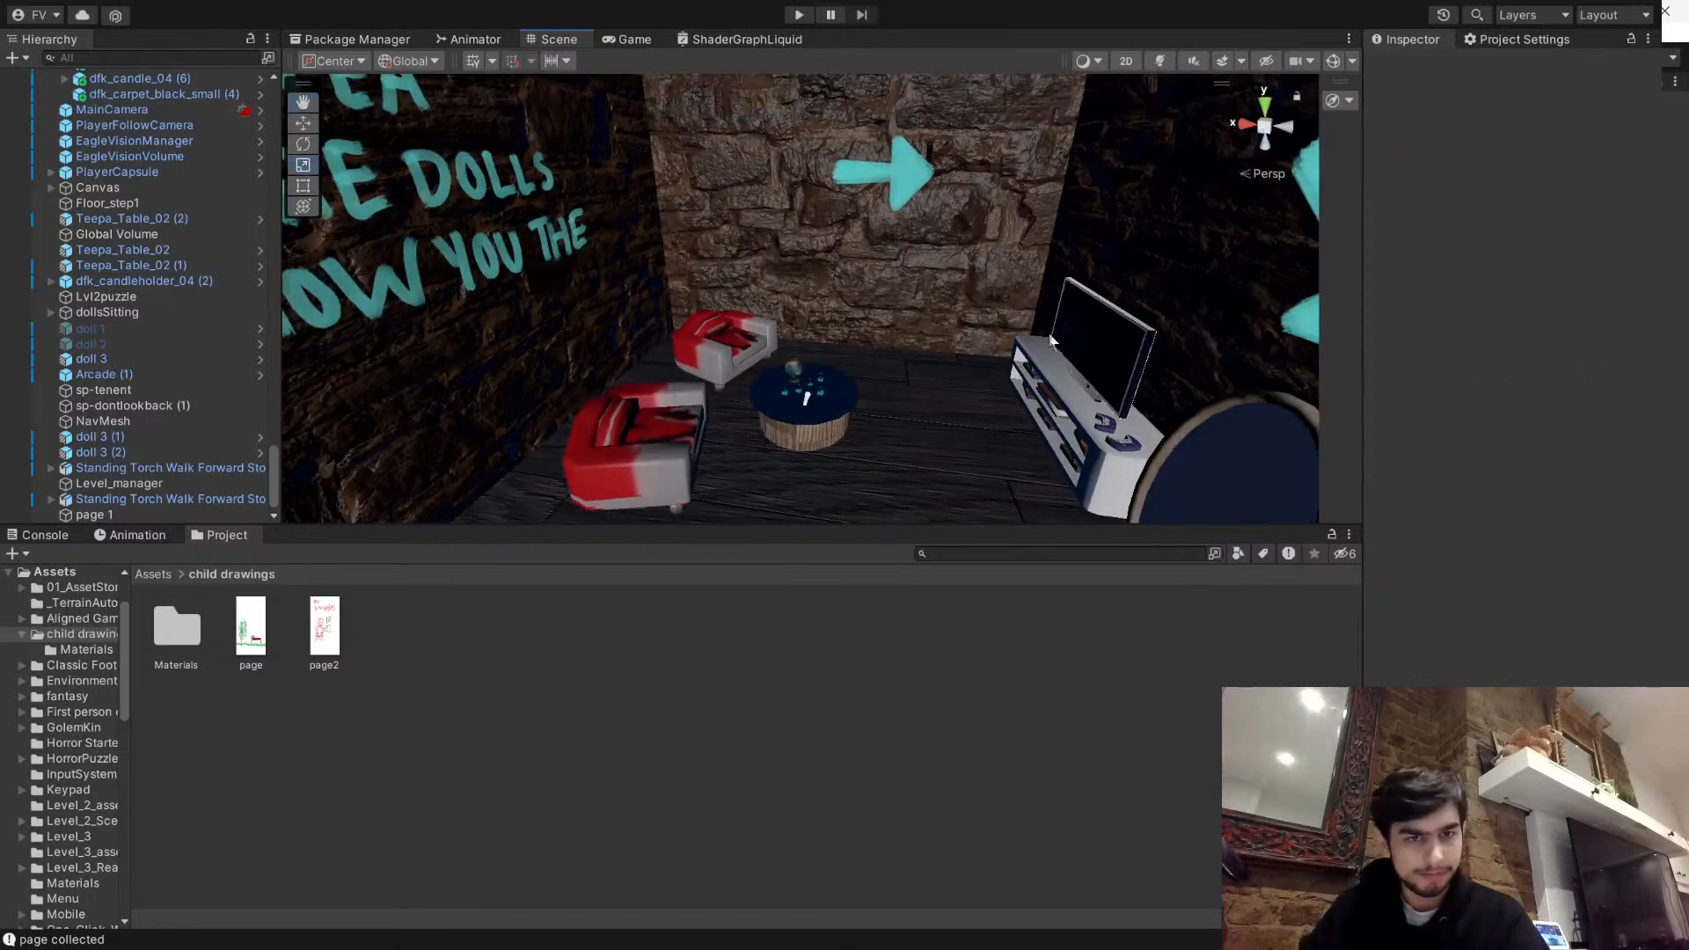
- Playtest RealLvl2 in the Game view, walking to the armchair room and toggling the flashlight mode near the Mr Snuggles page
left_click(812, 16)
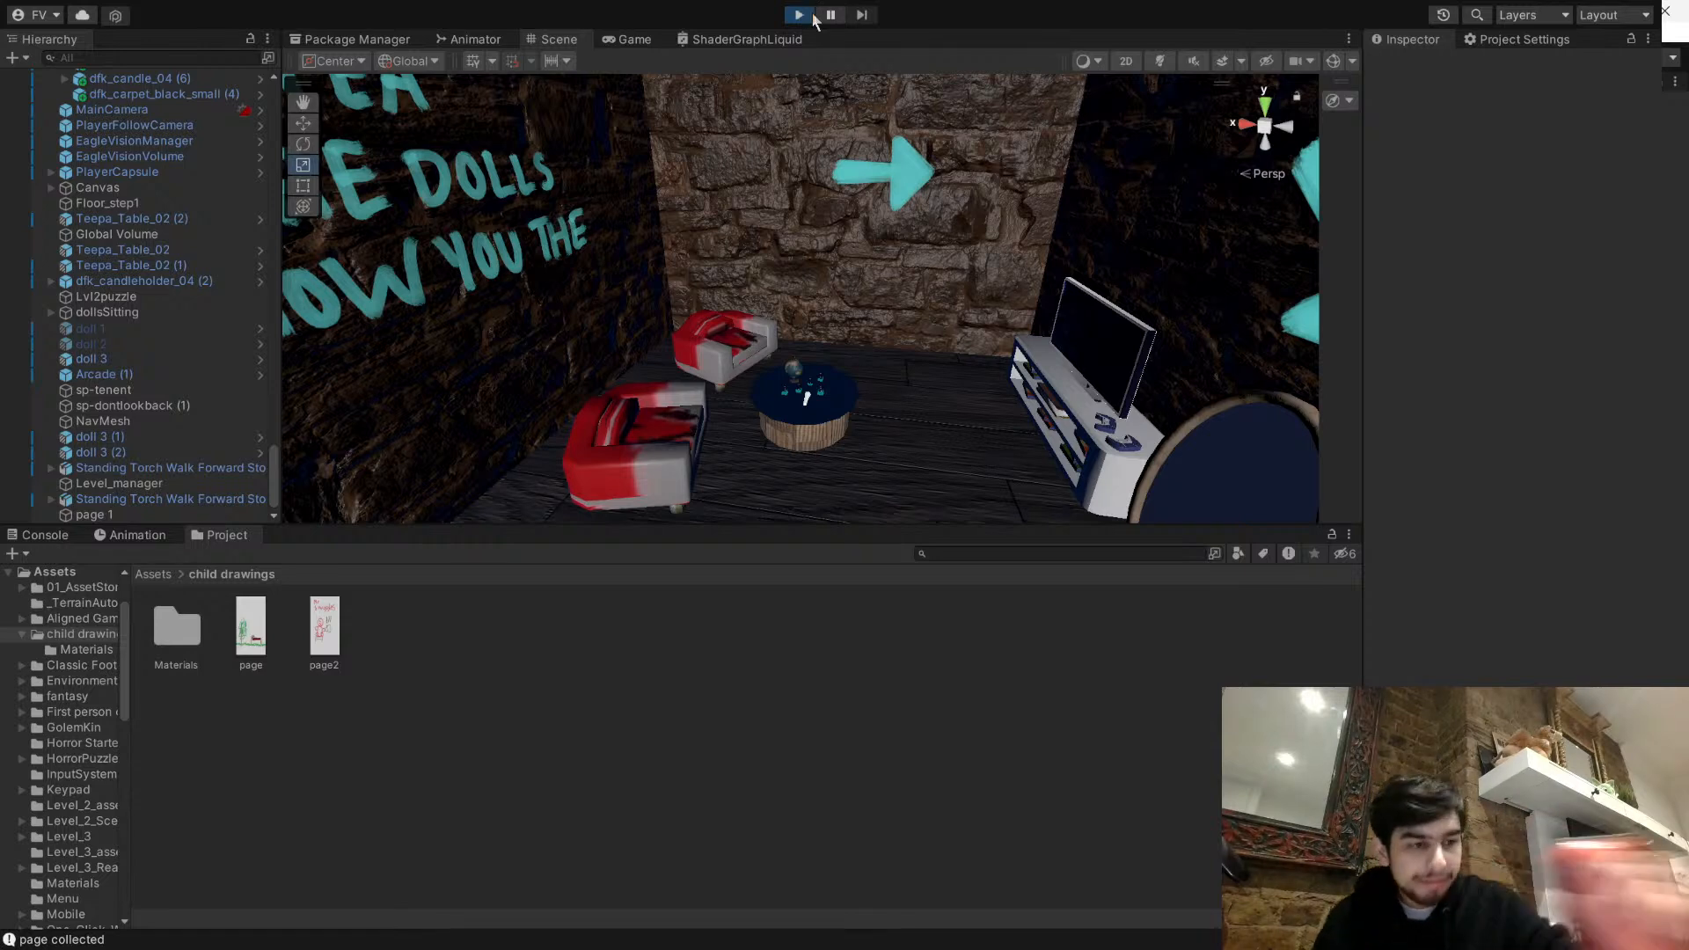
left_click(633, 40)
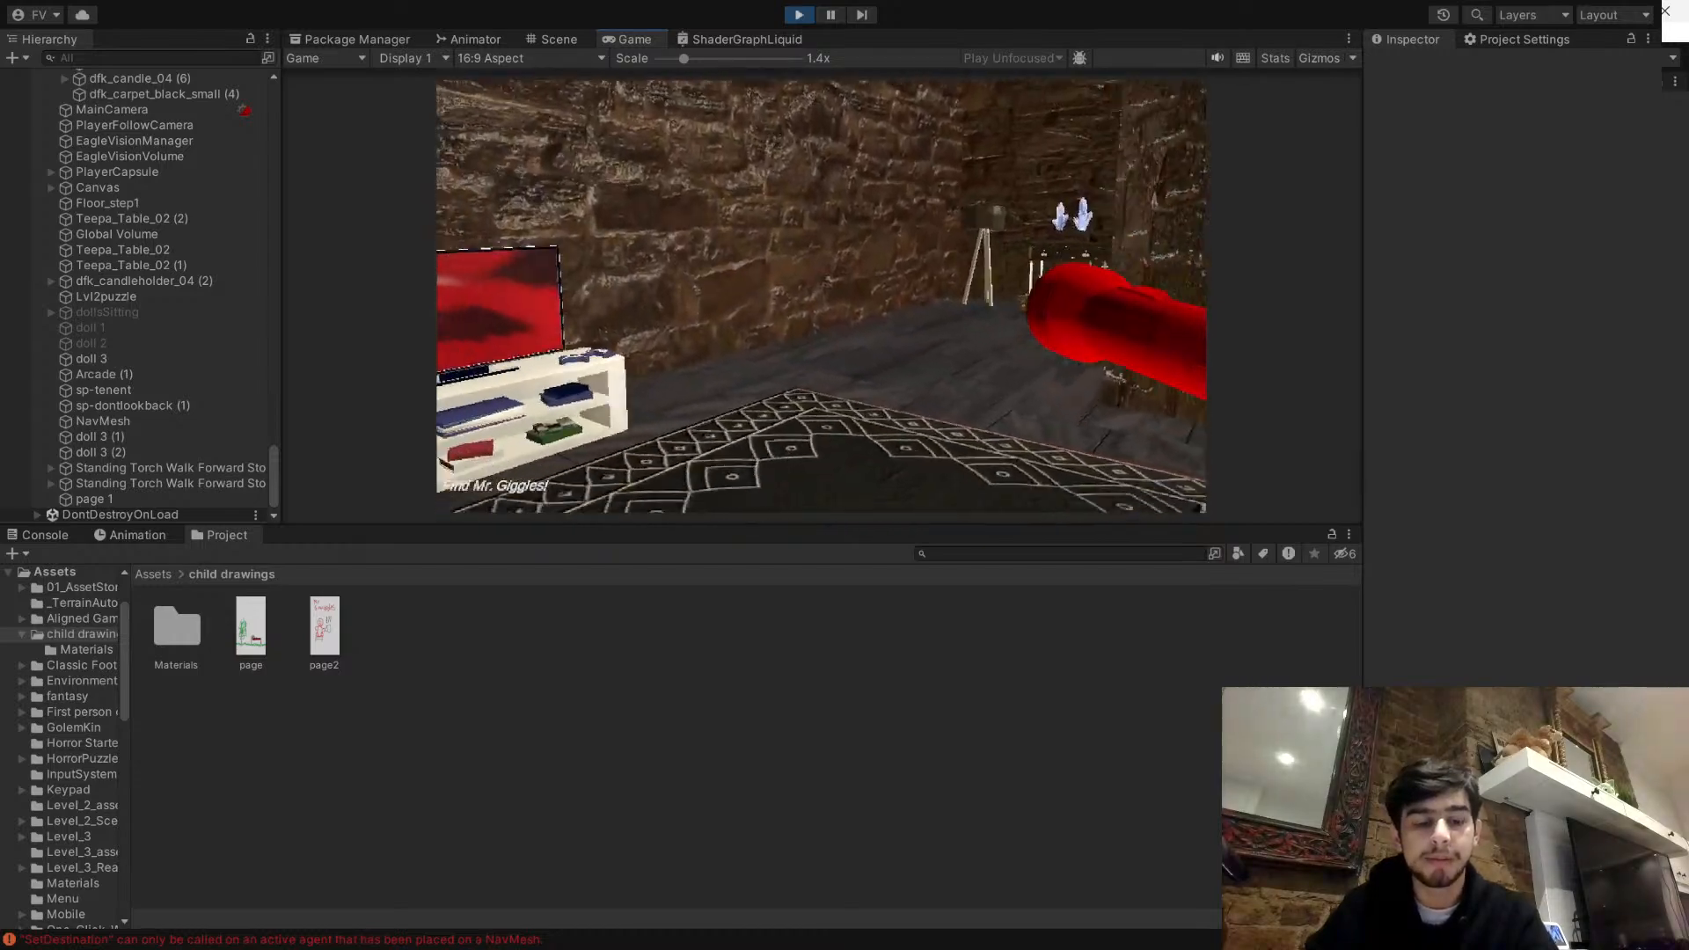
key("w")
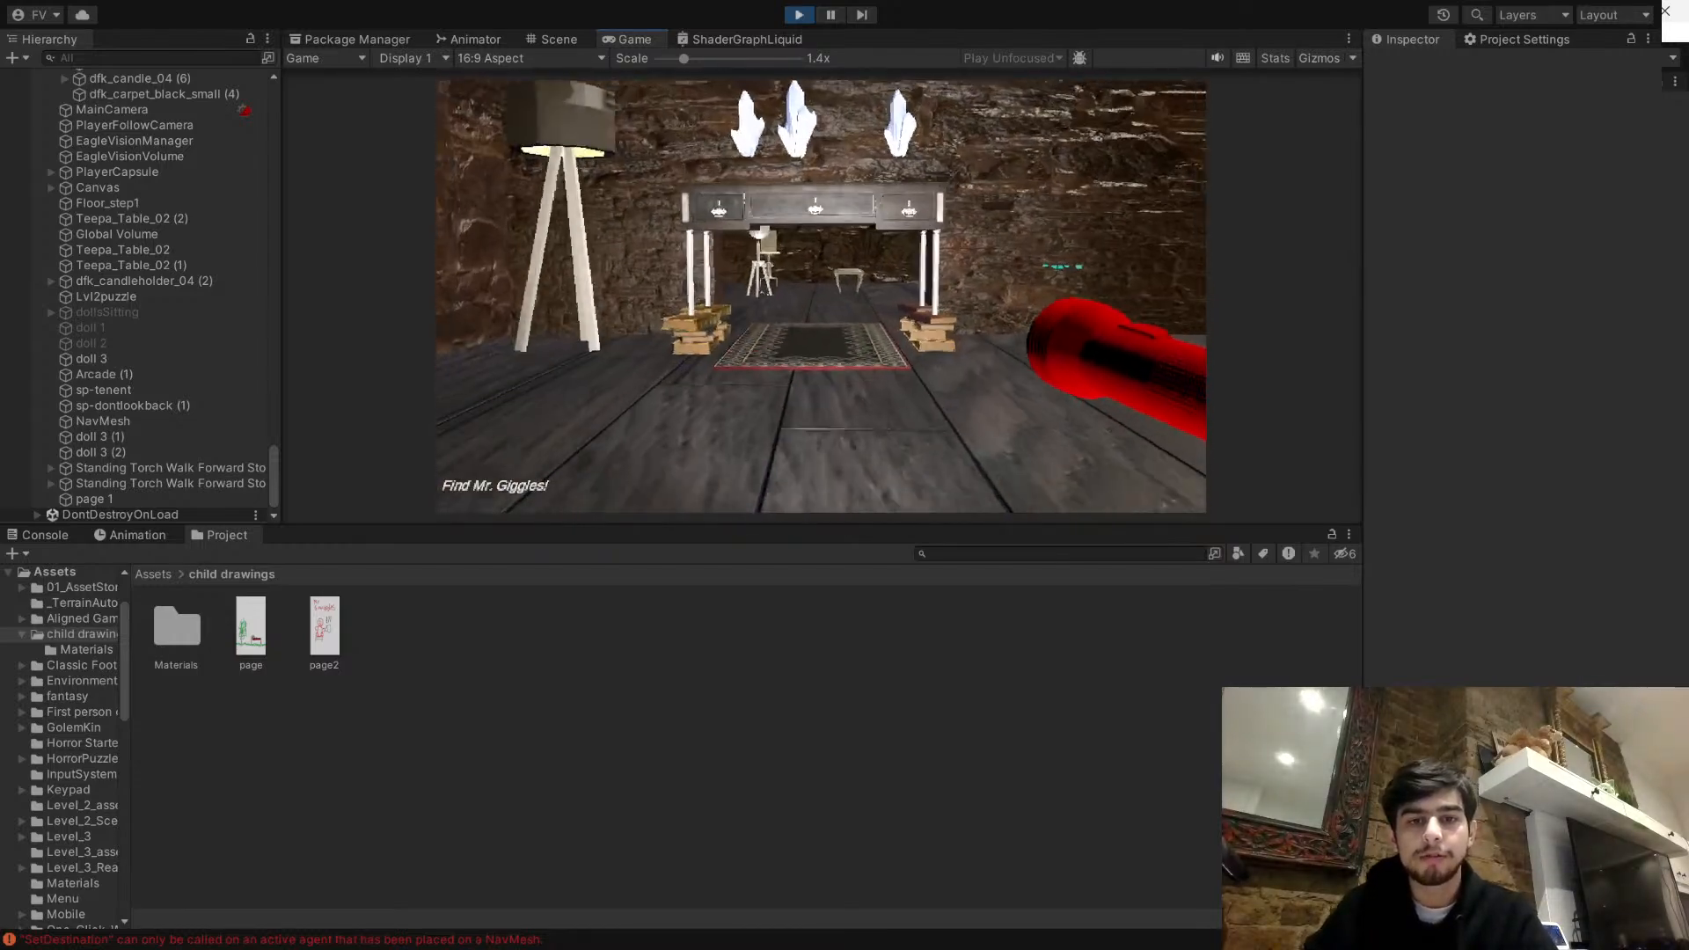
key("w")
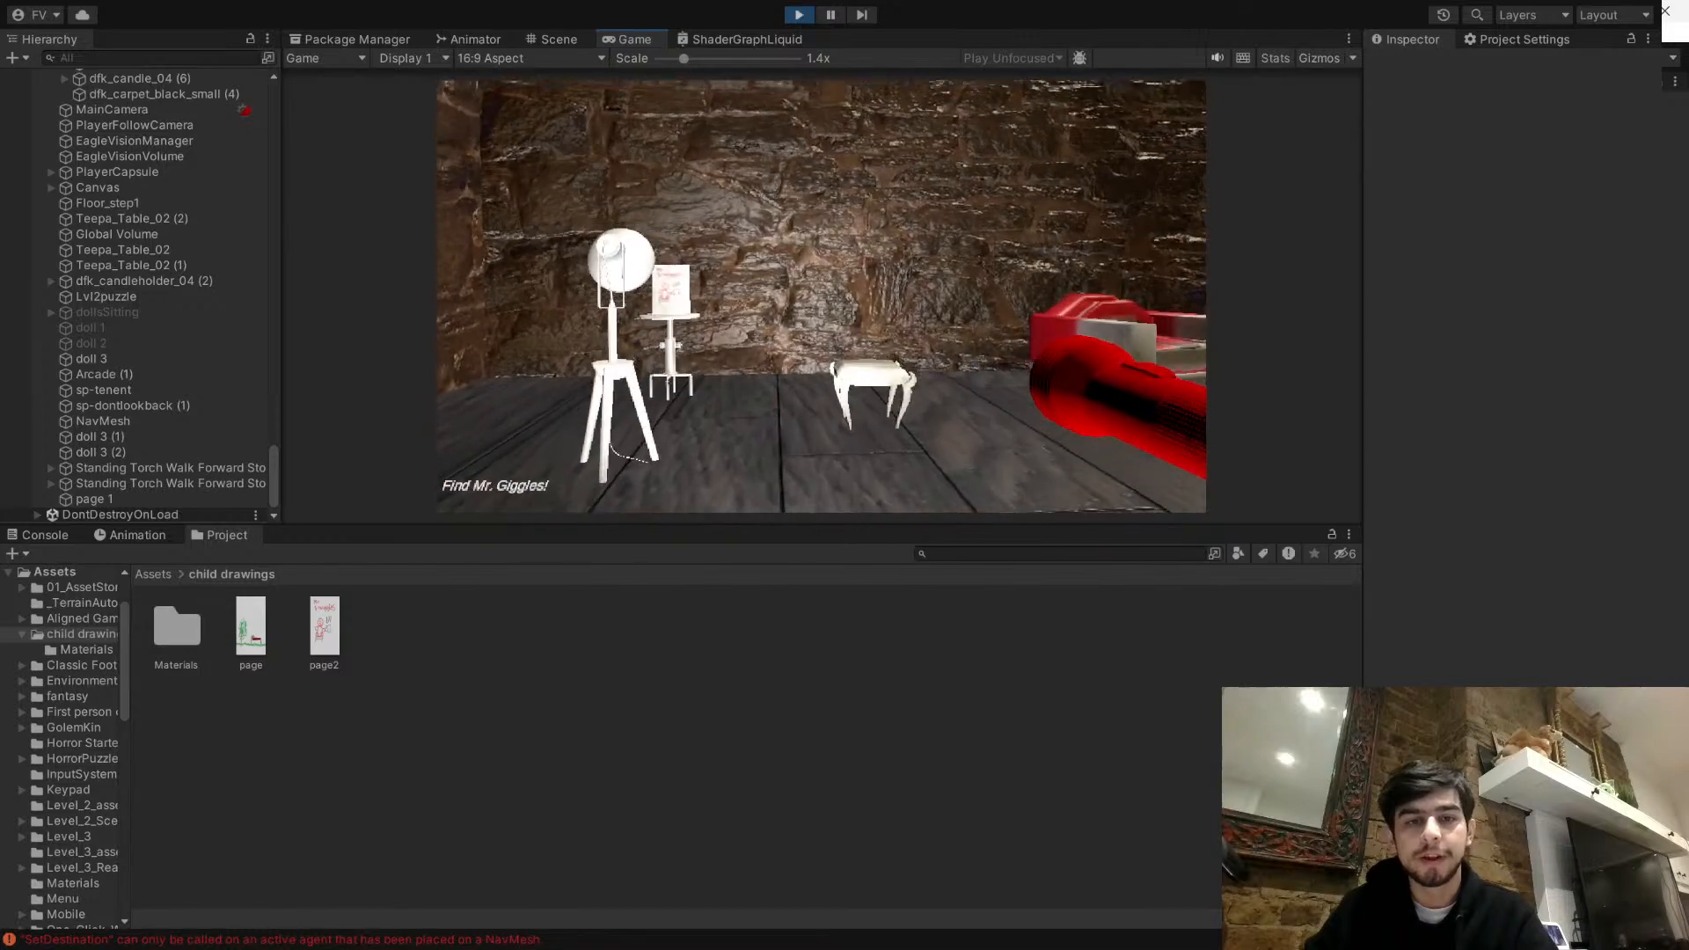
key("w")
key("f")
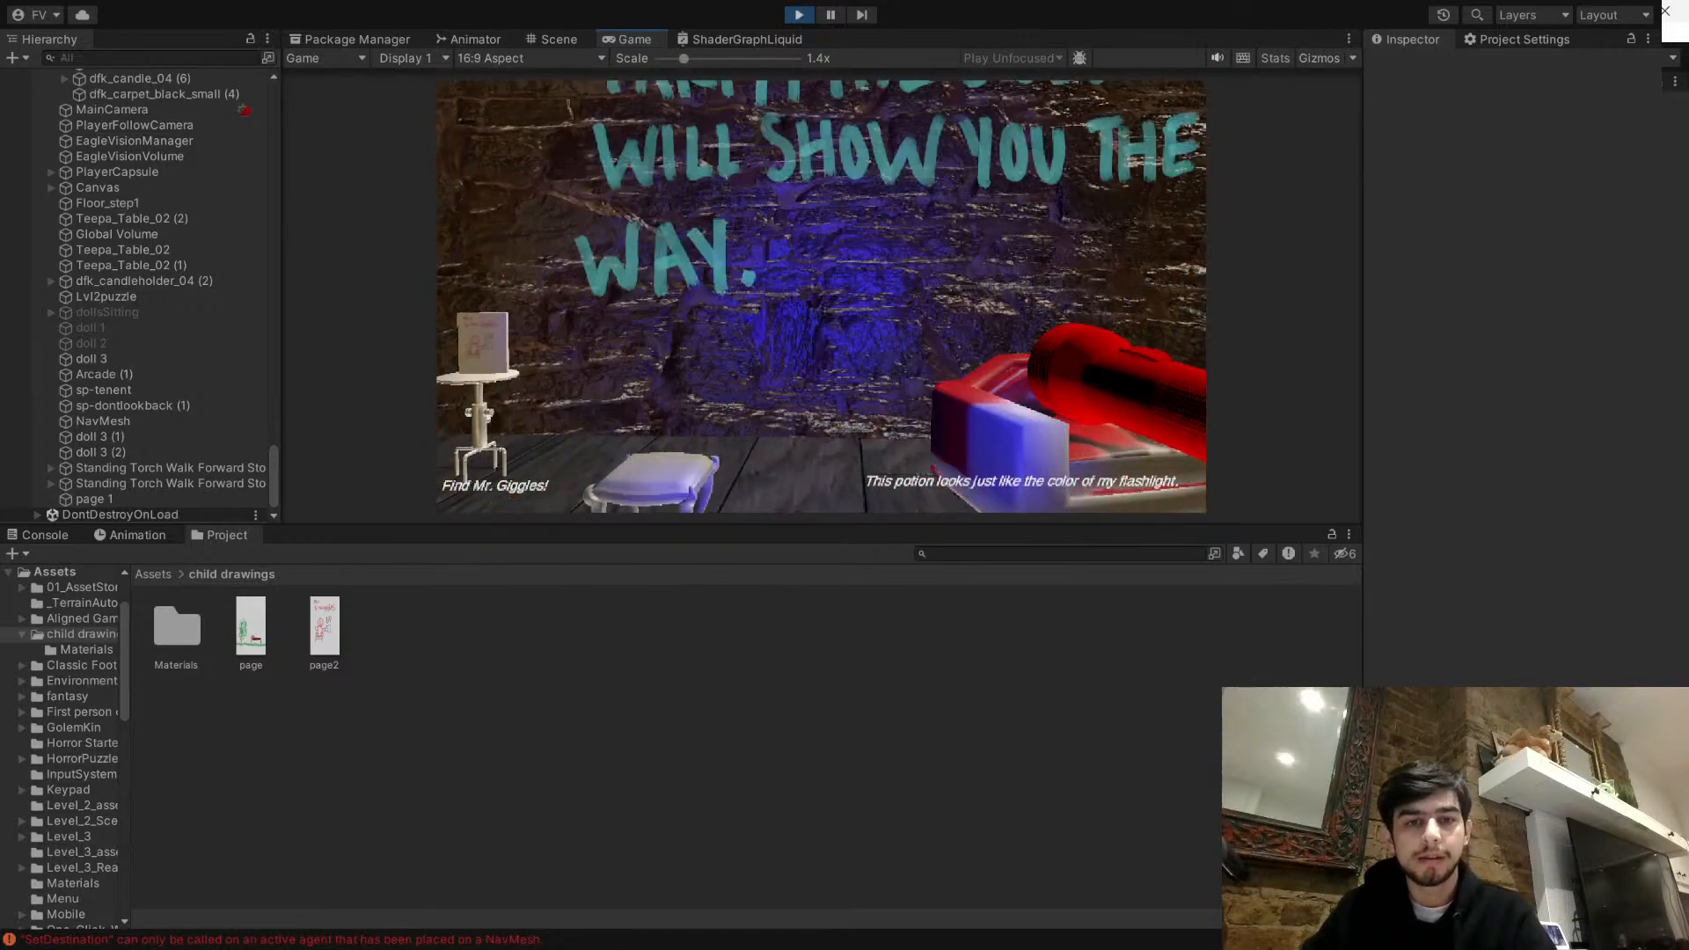
key("f")
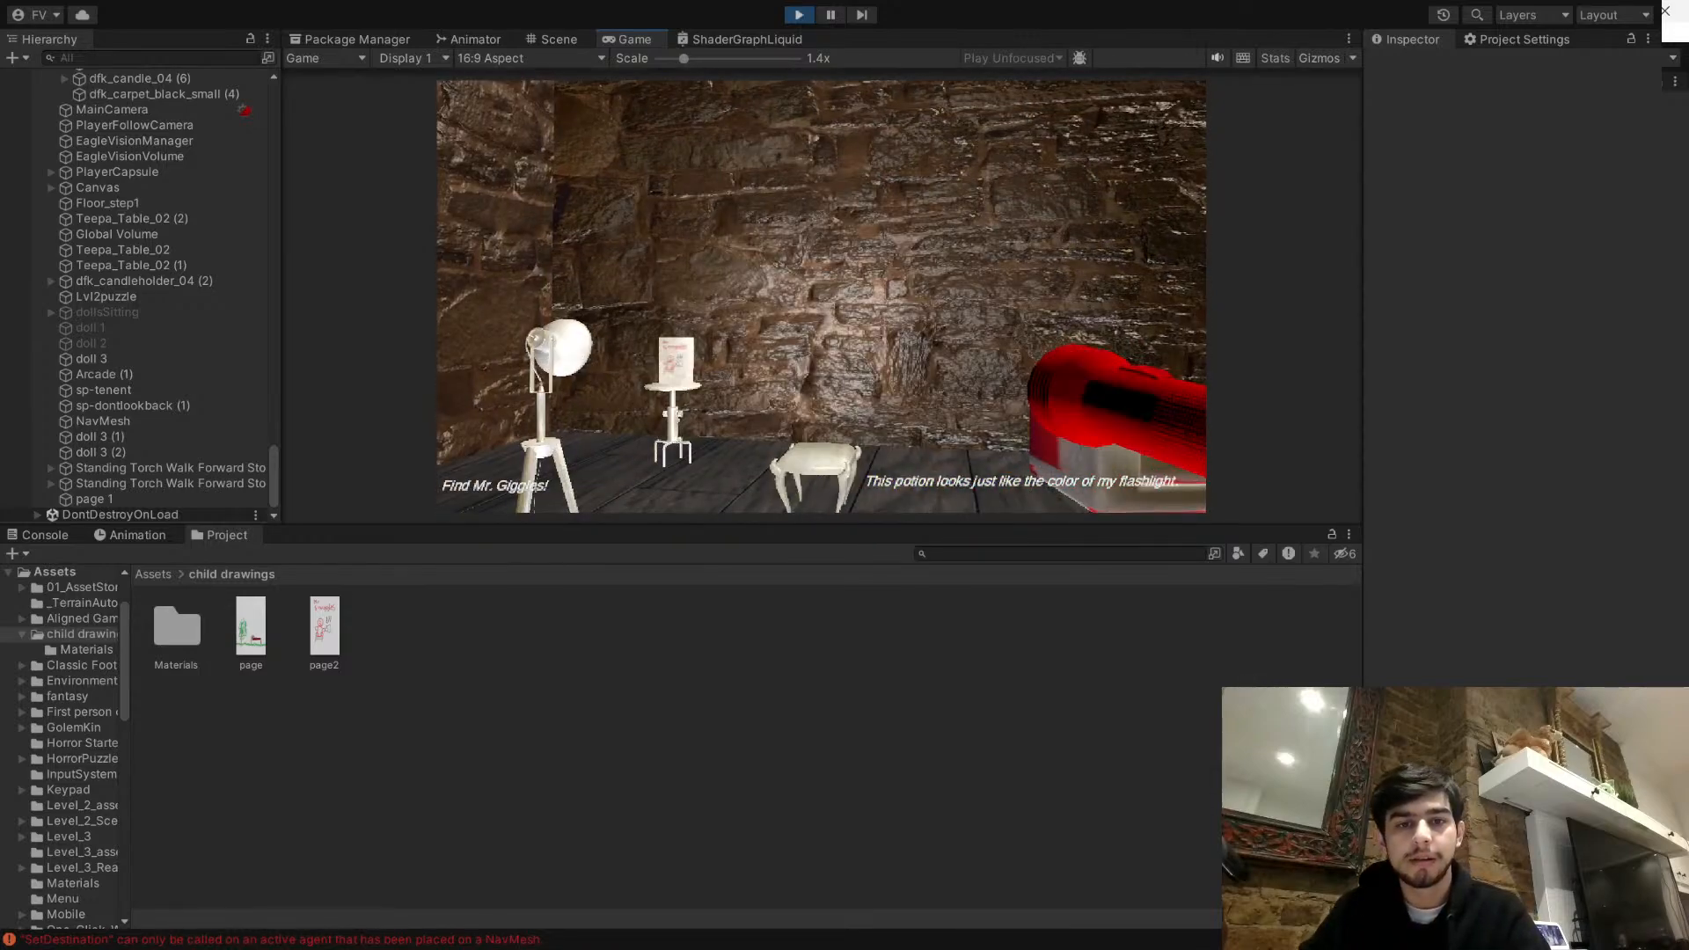
- Approach the small round table, collect the Mr Snuggles page in the playtest, and end play mode
key("w")
key("f")
key("f")
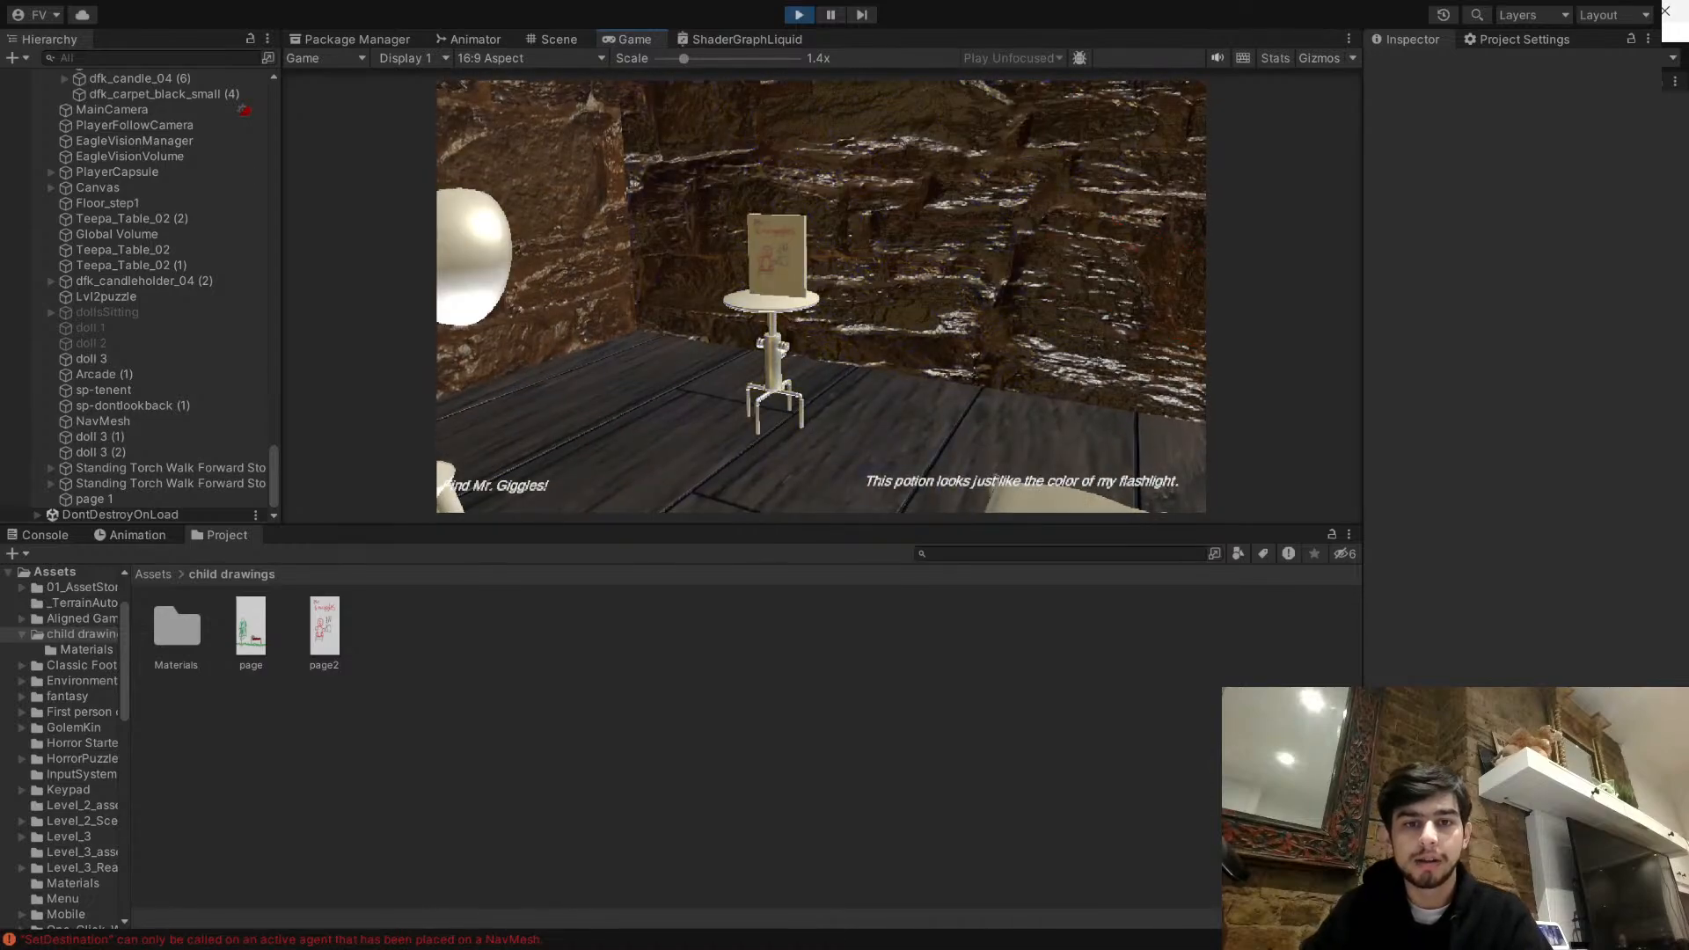
key("w")
key("e")
key("s")
key("s")
key("Escape")
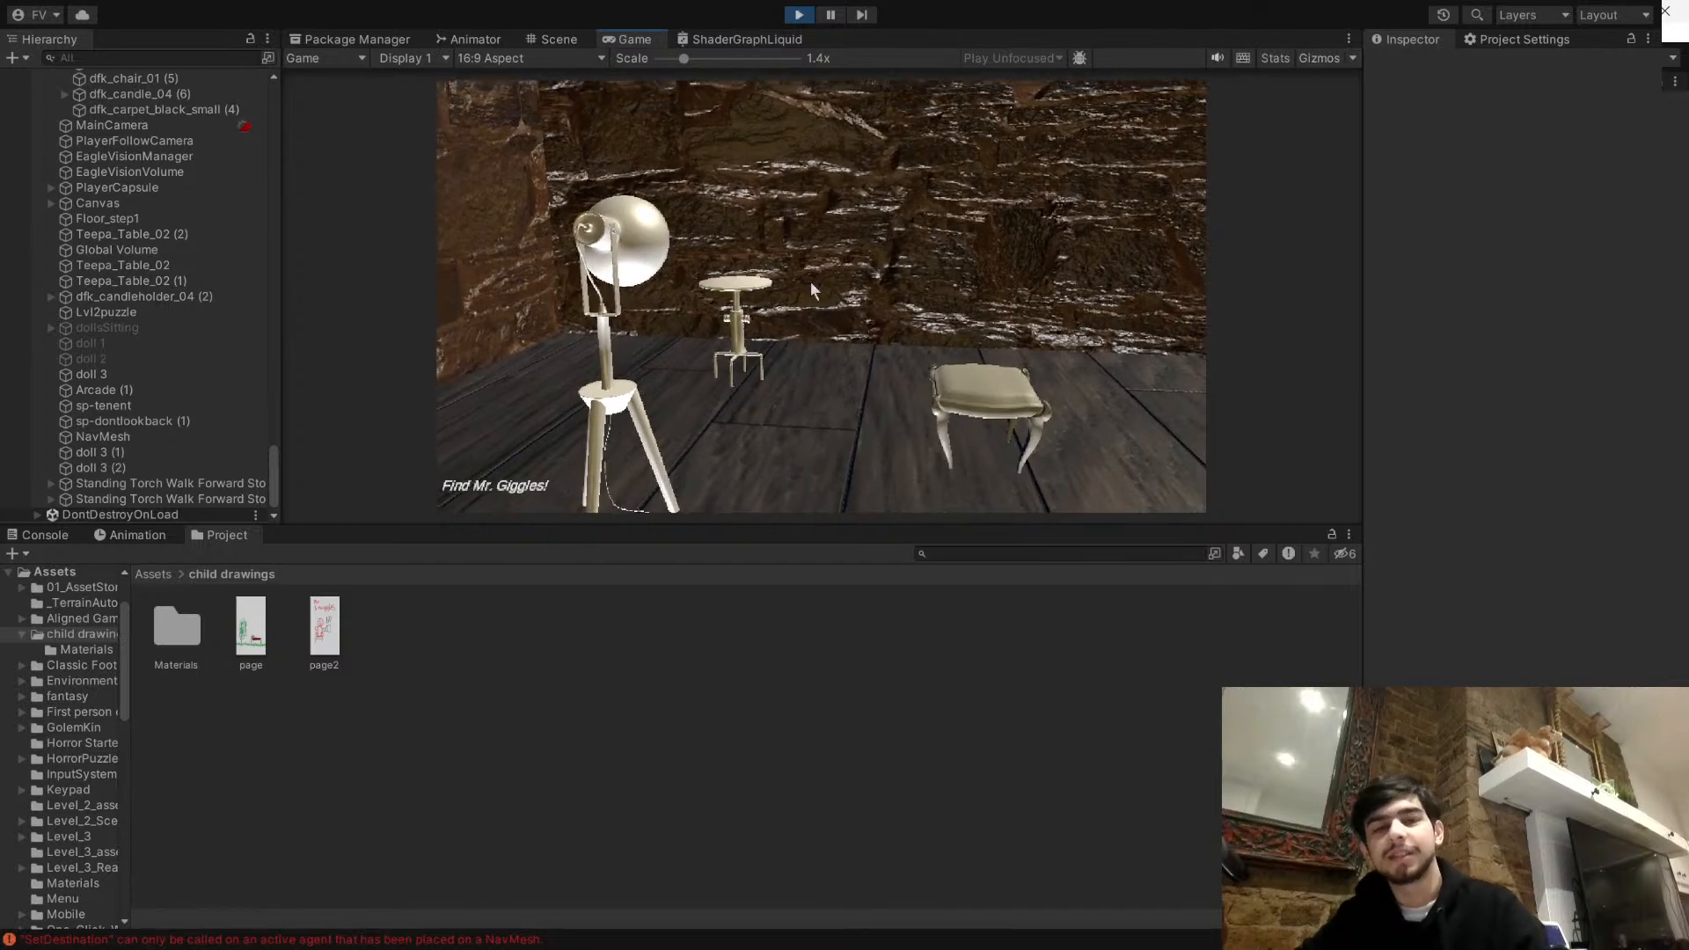
left_click(798, 15)
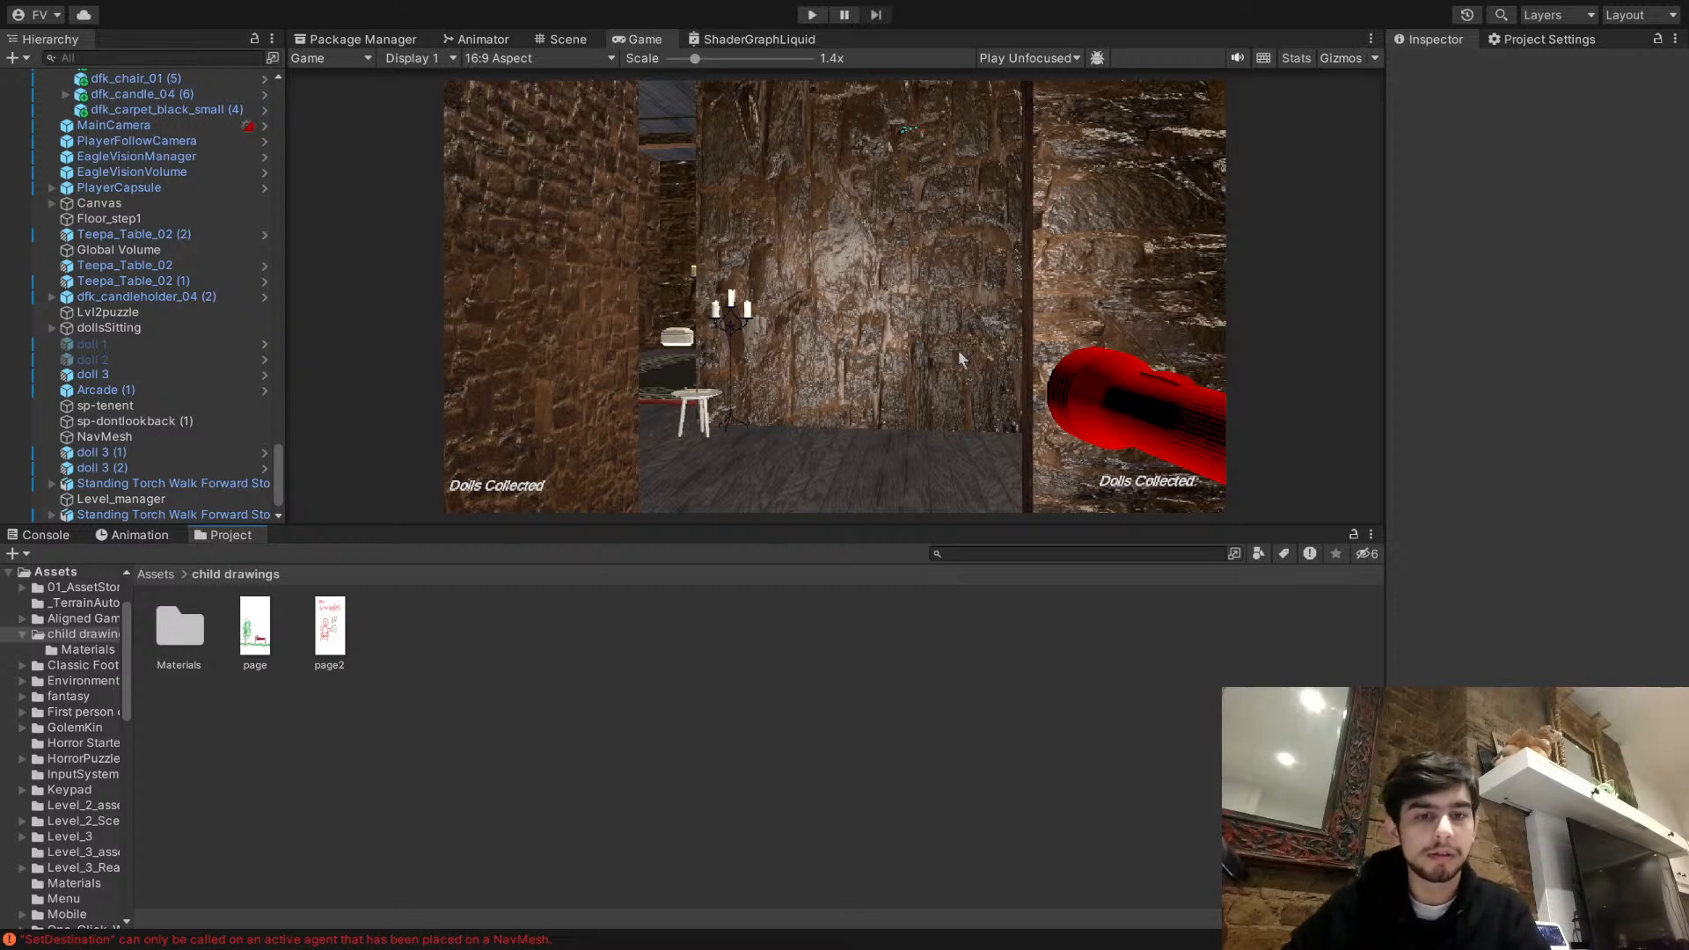
- Open the Fantasy2 scene from the Assets/Scenes folder
left_click(586, 38)
right_click_drag(644, 145, 568, 289)
key("w")
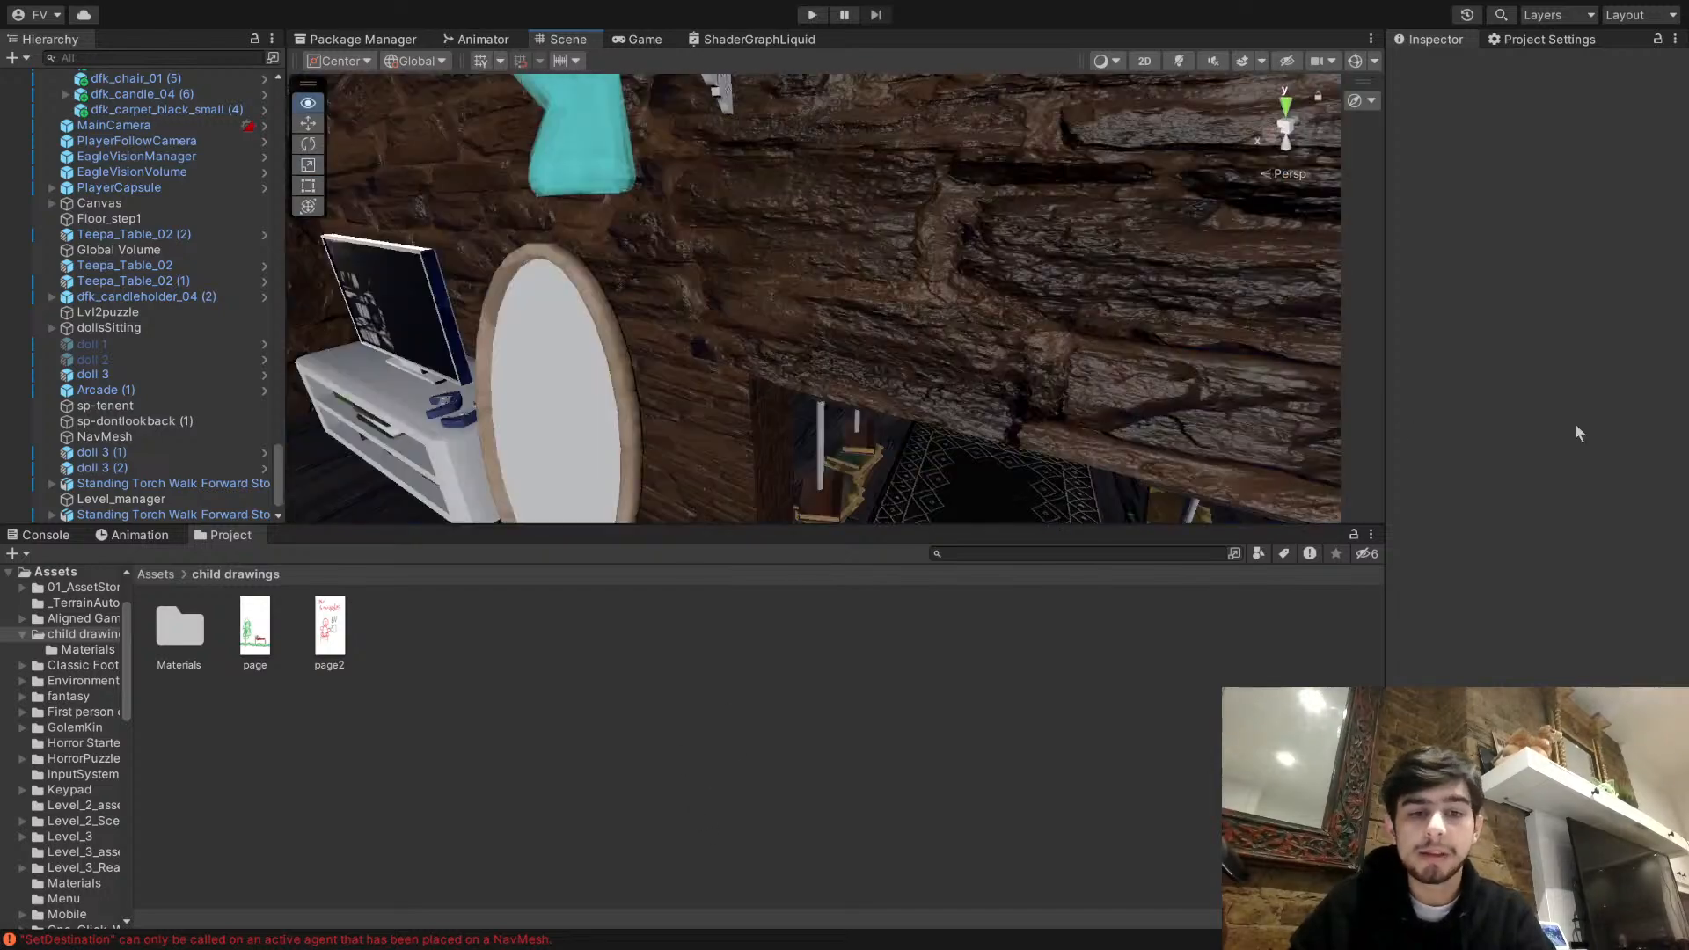
right_click_drag(1577, 425, 1311, 427)
left_click(156, 575)
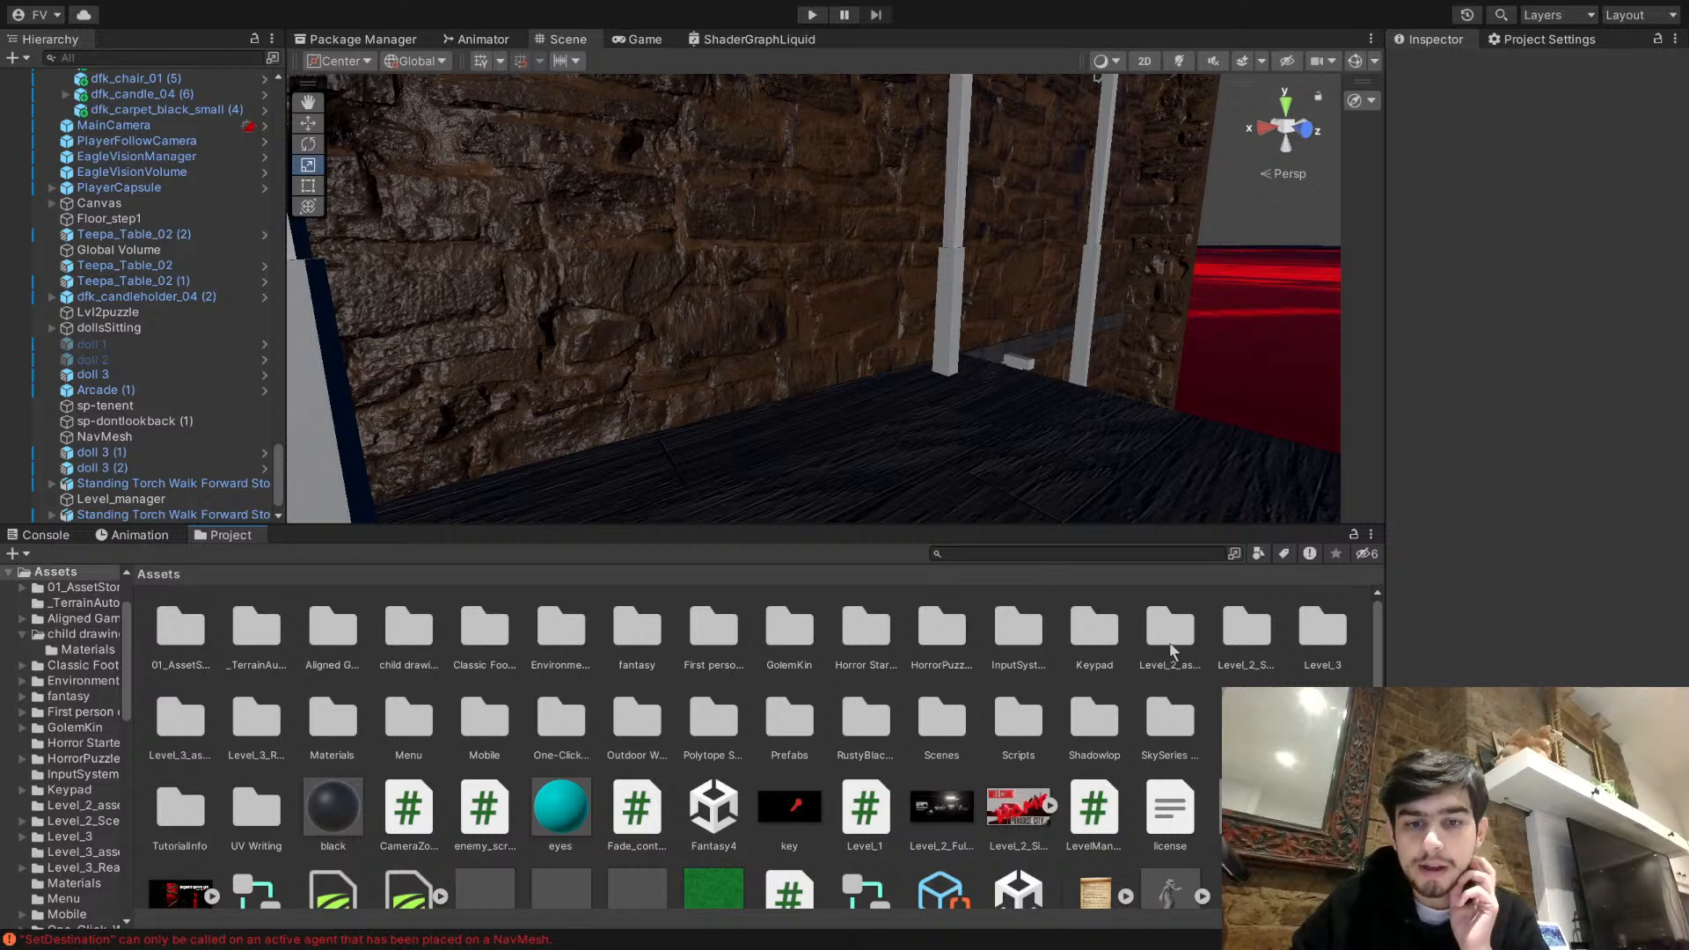
scroll(735, 774, "down", 1)
double_click(940, 660)
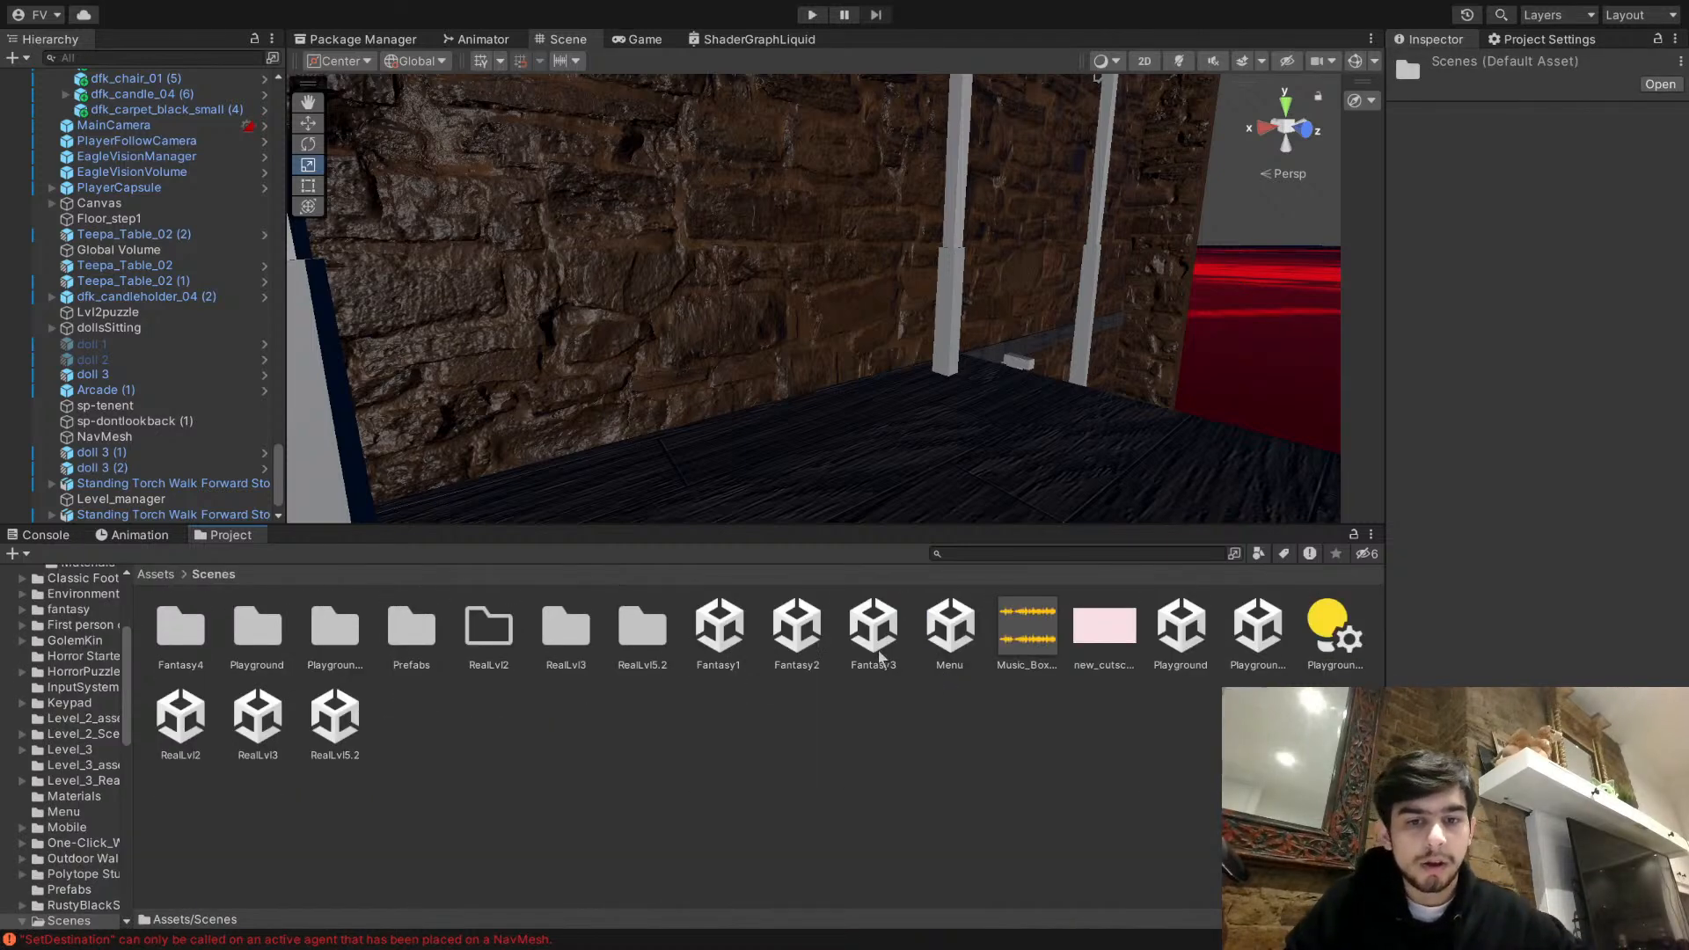
left_click(812, 627)
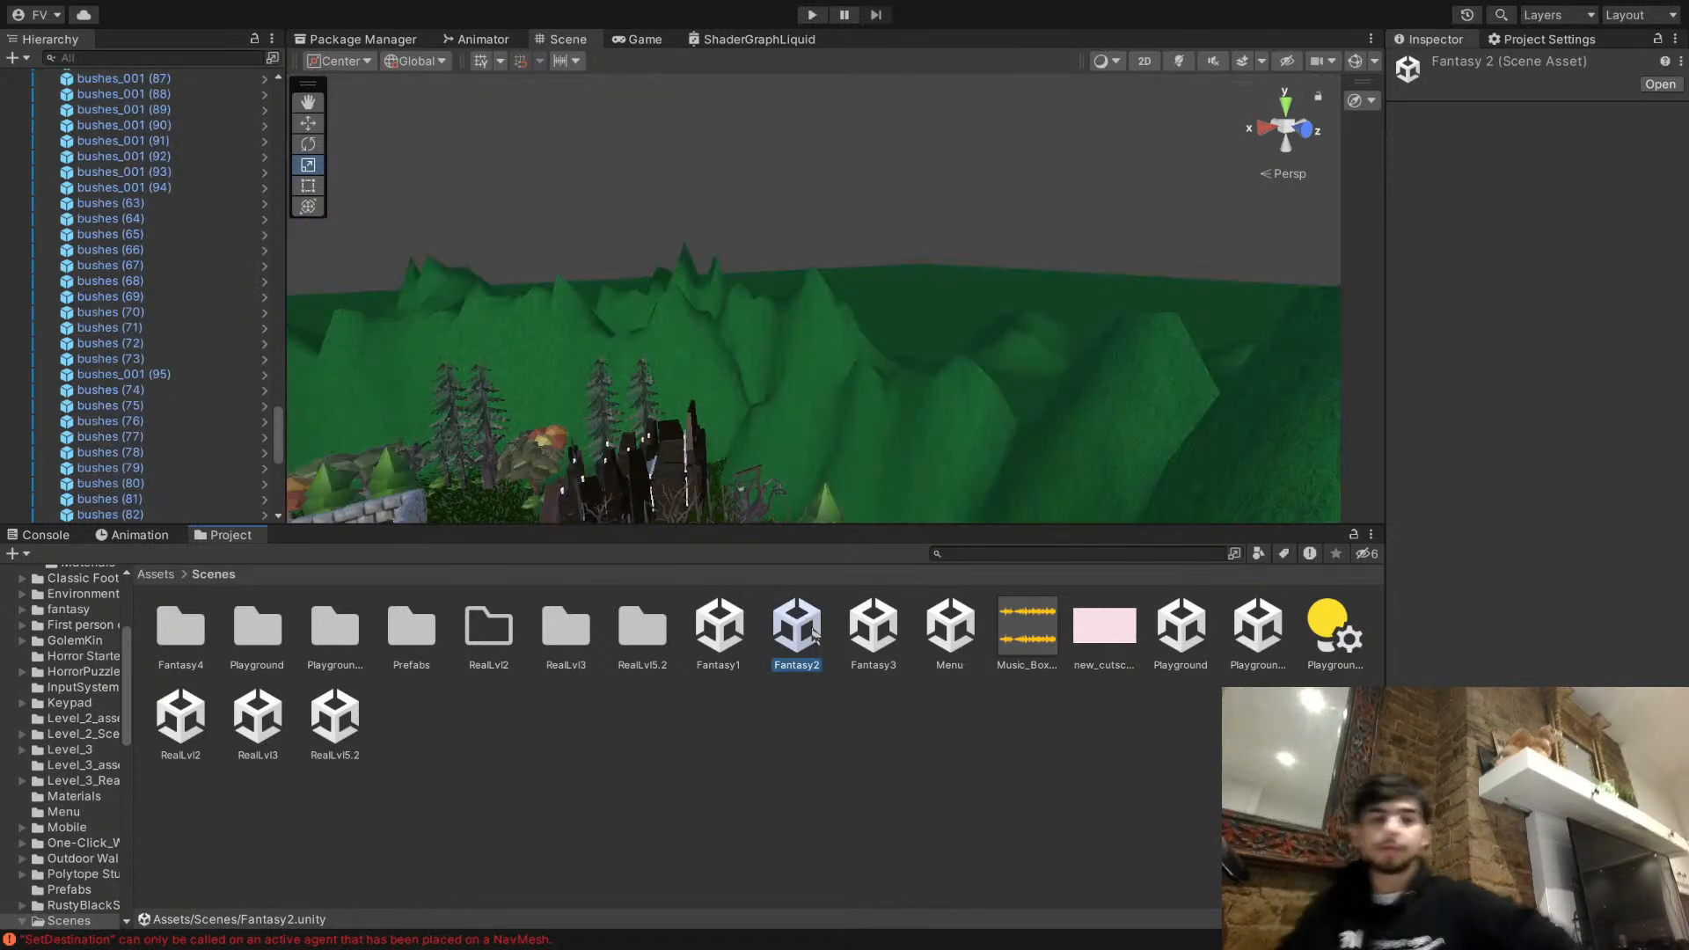
- Examine the stone-walled maze and surrounding forest in Fantasy2 from several viewpoints for possible page locations
right_click_drag(1044, 378, 862, 564)
right_click_drag(906, 413, 1038, 275)
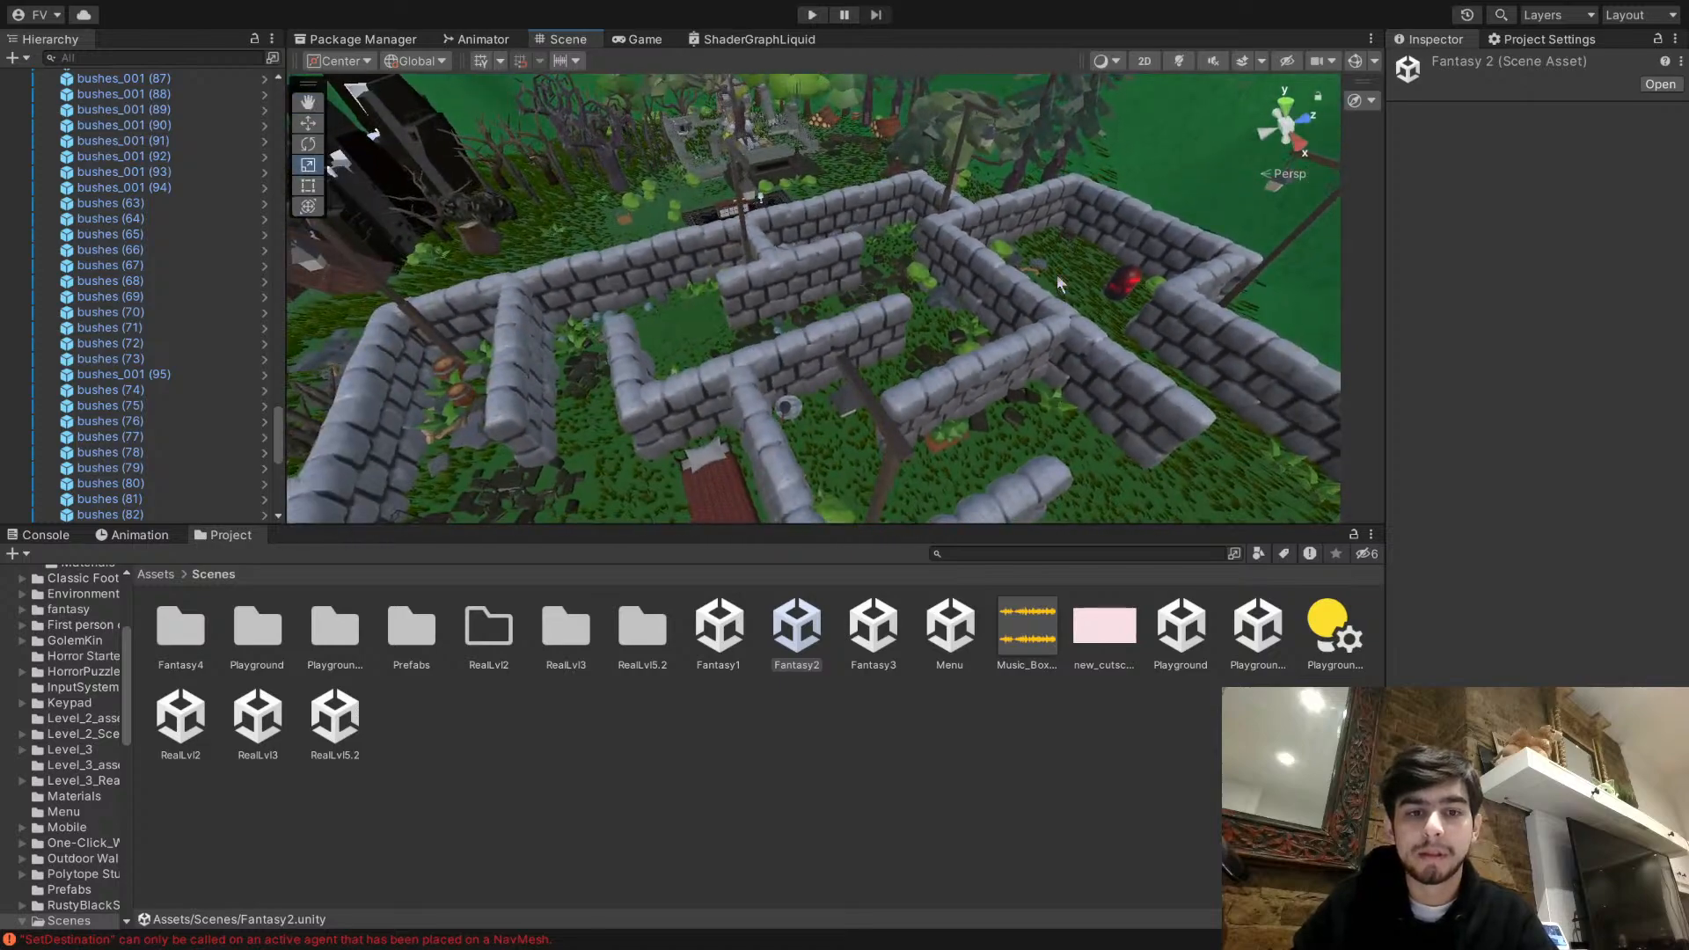
right_click_drag(723, 350, 774, 259)
right_click_drag(889, 264, 647, 163)
right_click_drag(749, 288, 1064, 505)
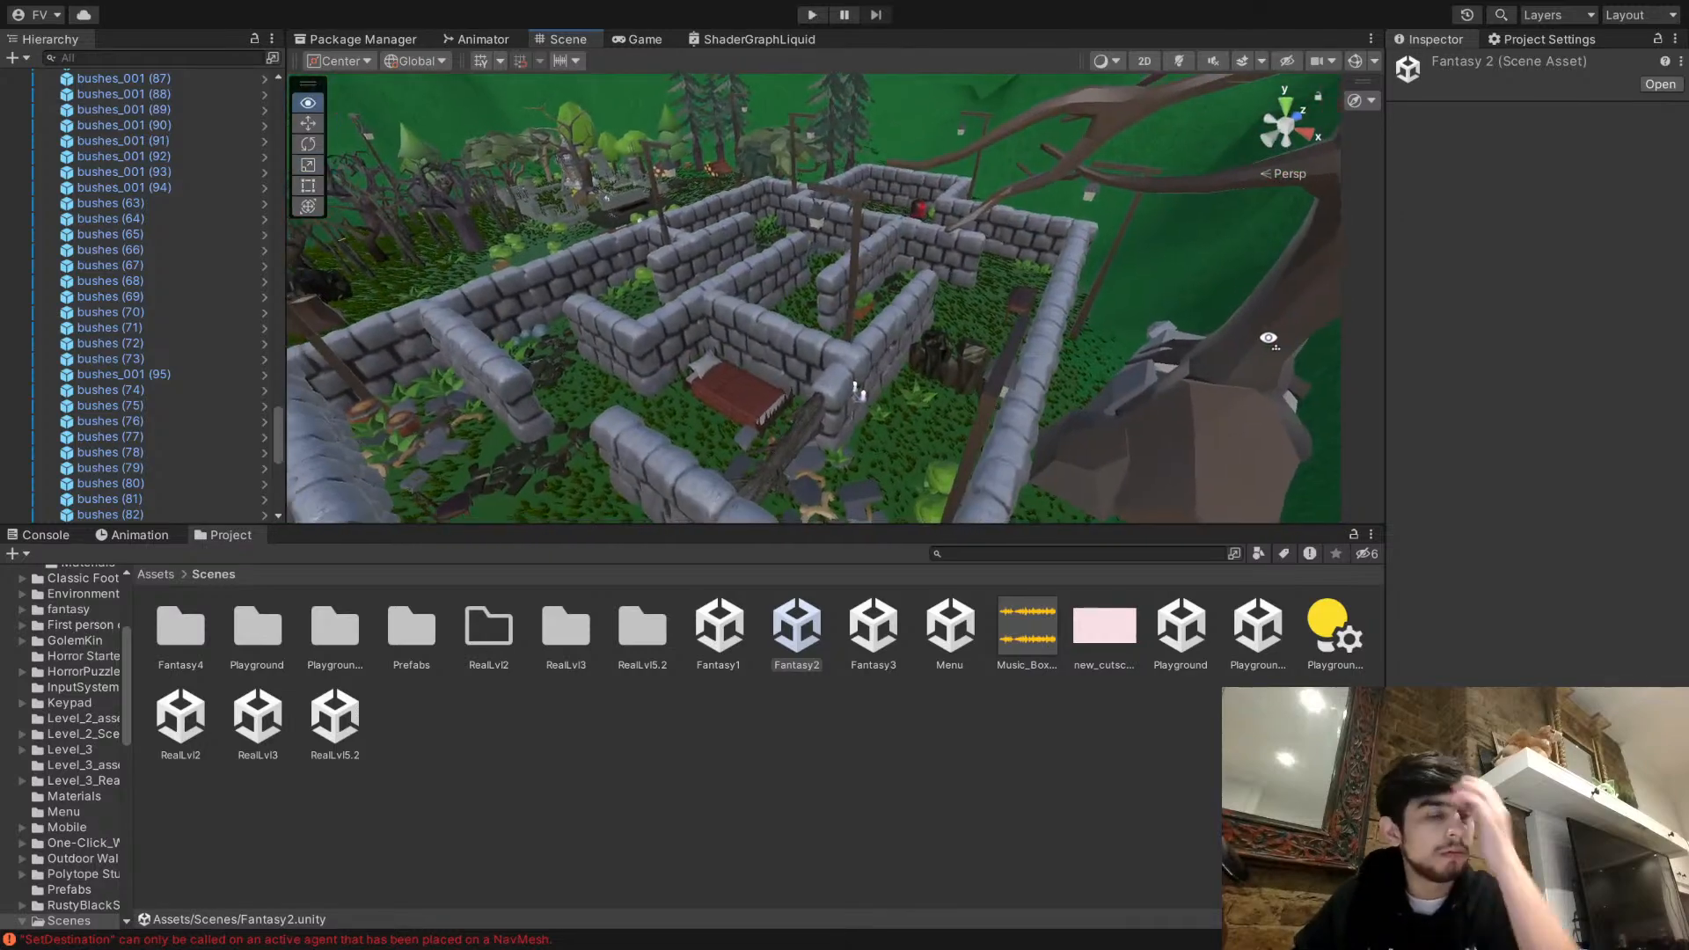
right_click_drag(1270, 337, 1241, 381)
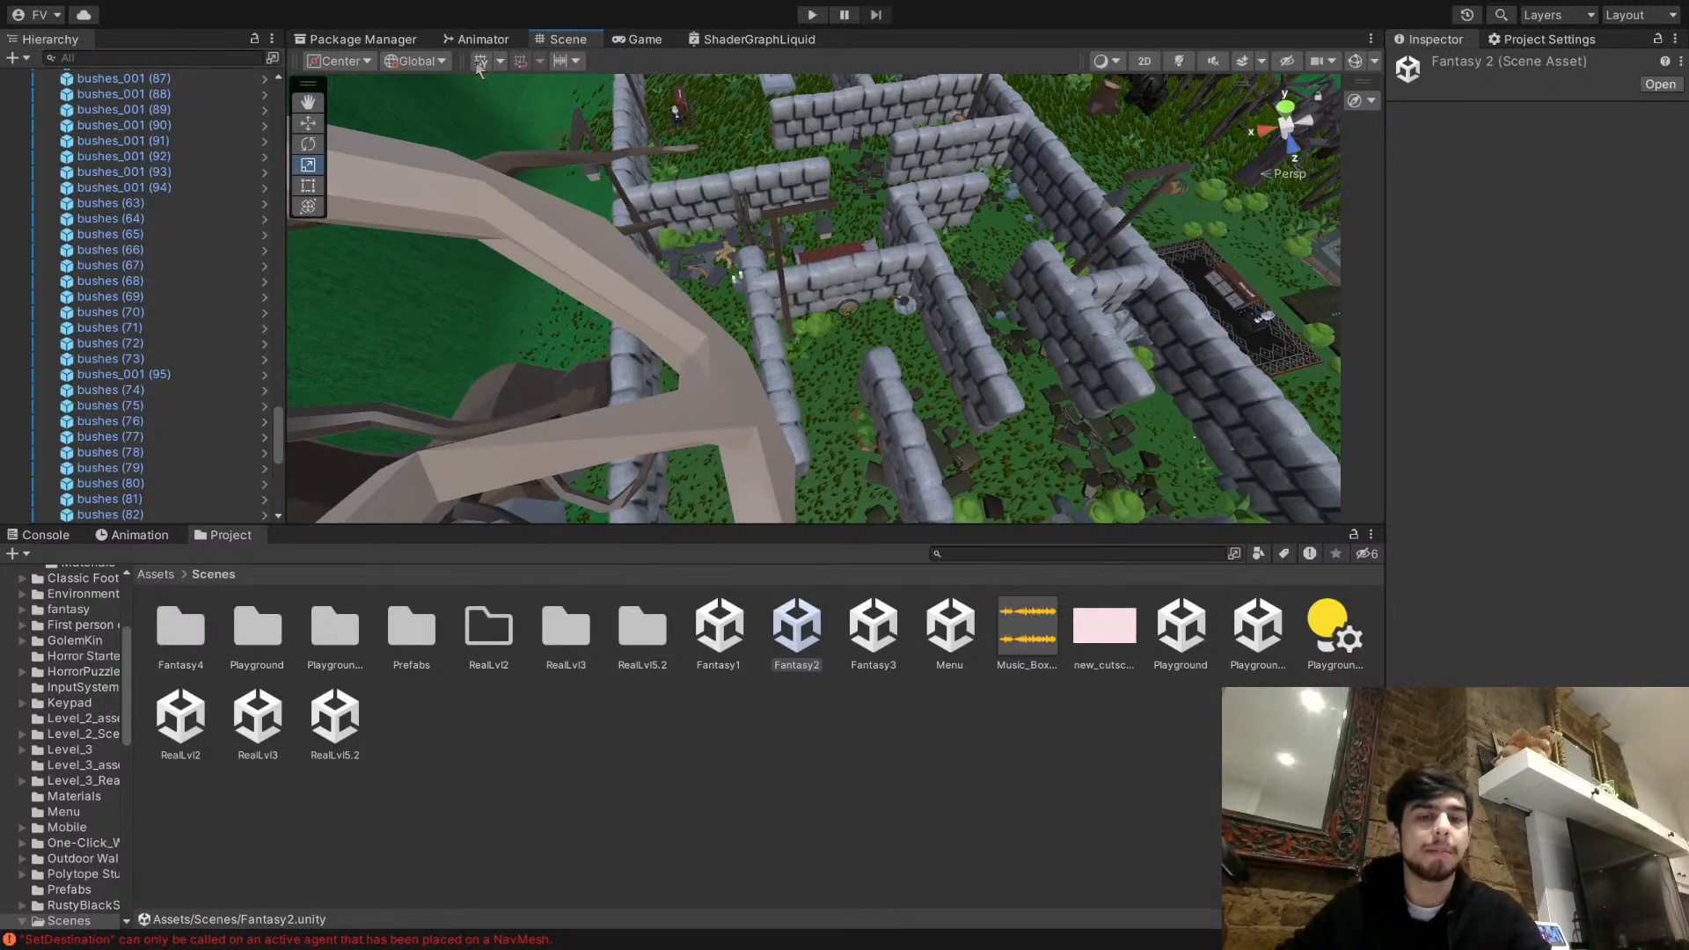
right_click_drag(763, 212, 867, 139)
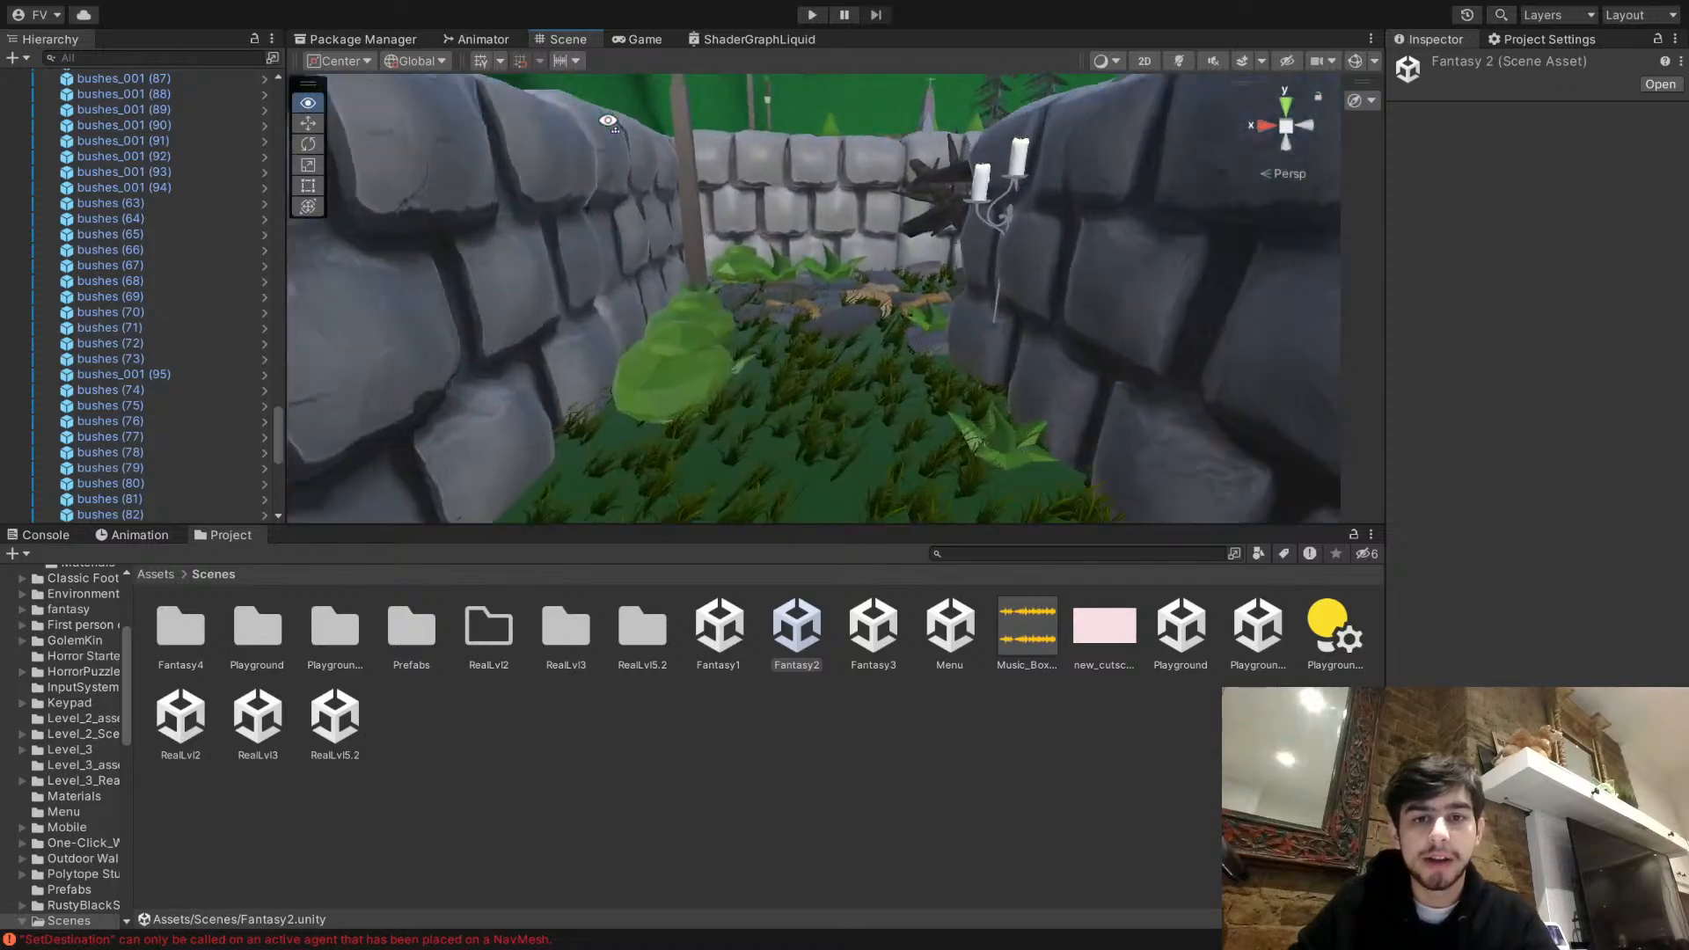
right_click_drag(1654, 297, 1459, 363)
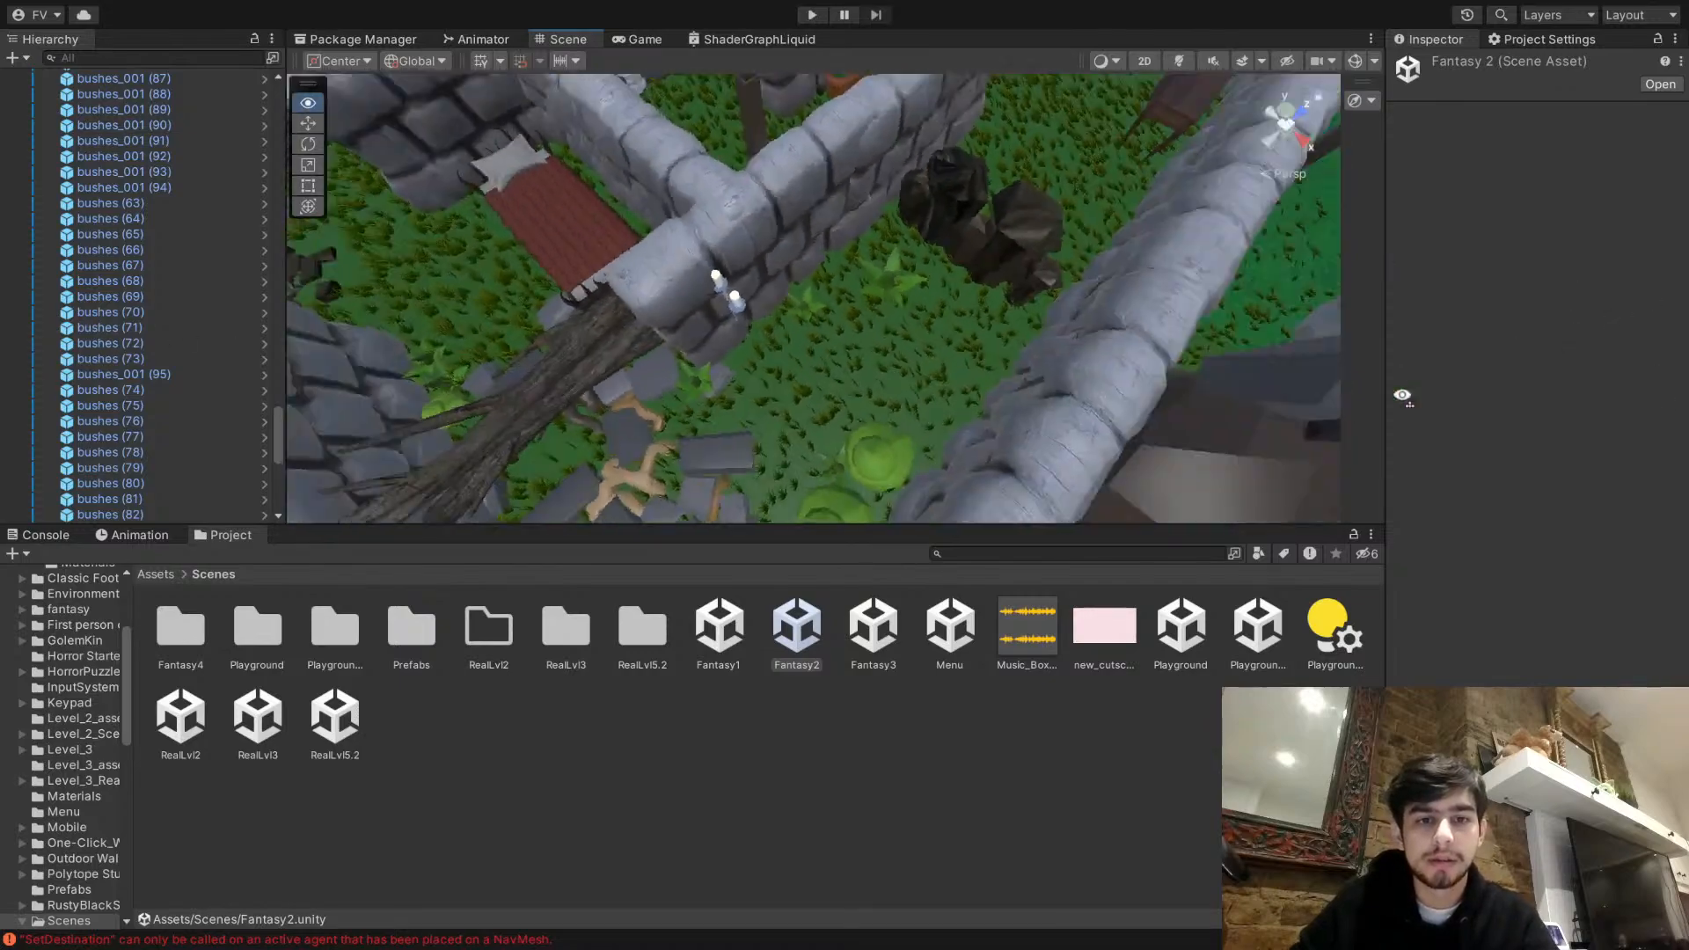
right_click_drag(1572, 341, 1662, 152)
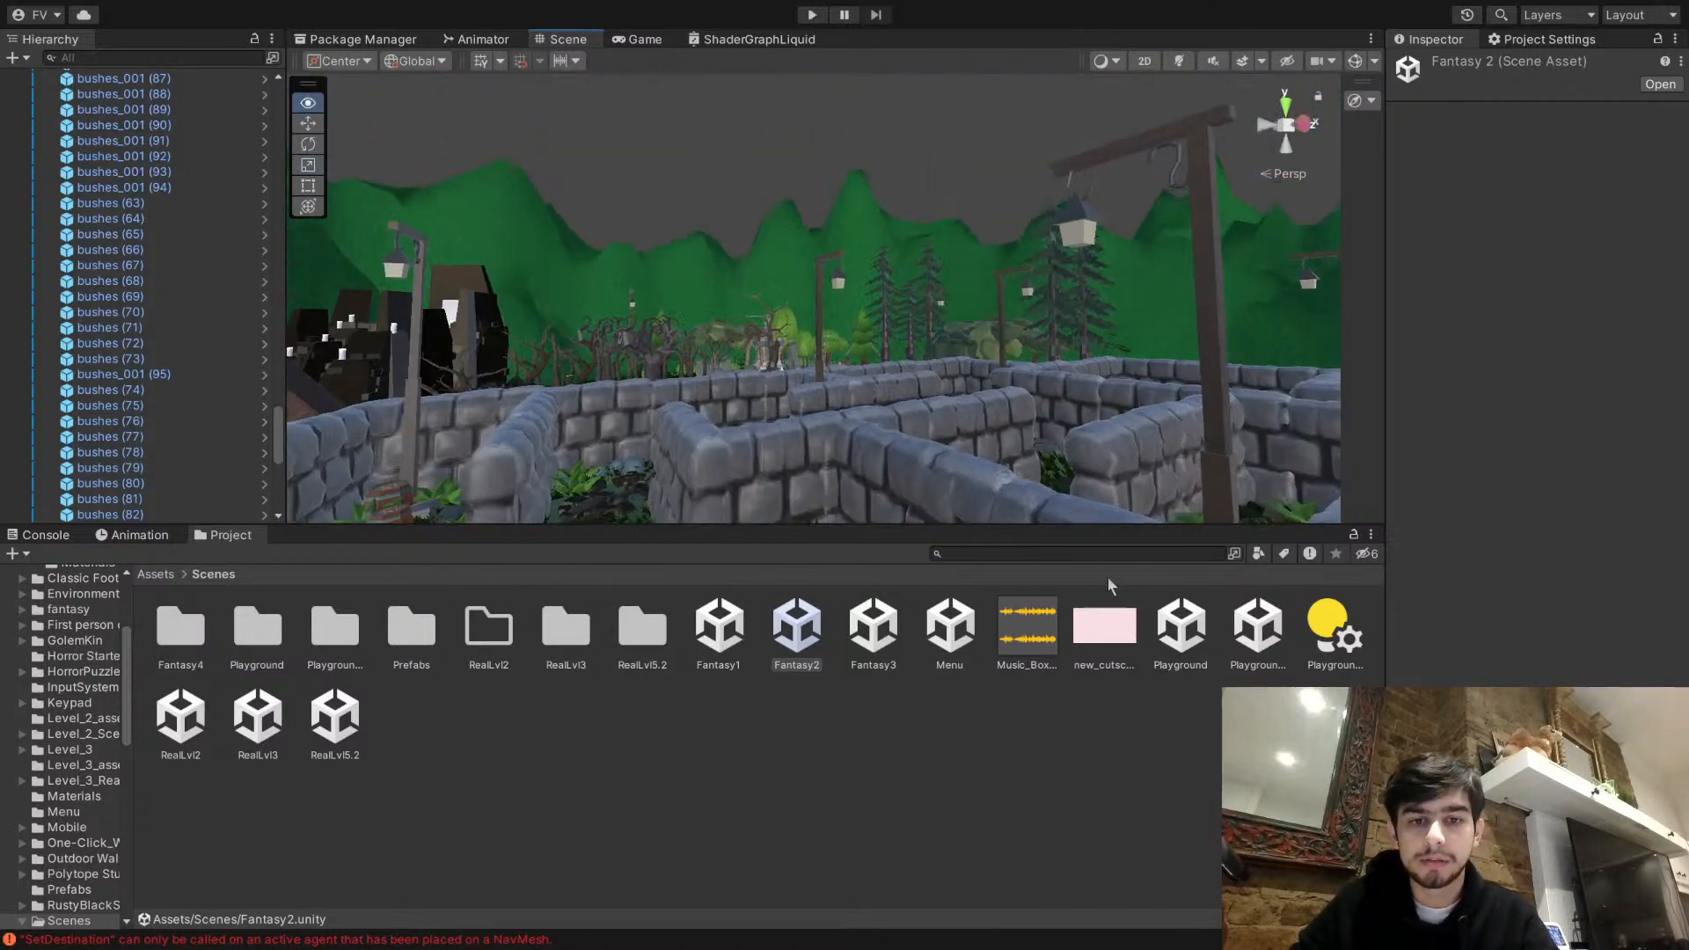
right_click_drag(1093, 638, 1088, 705)
key("w")
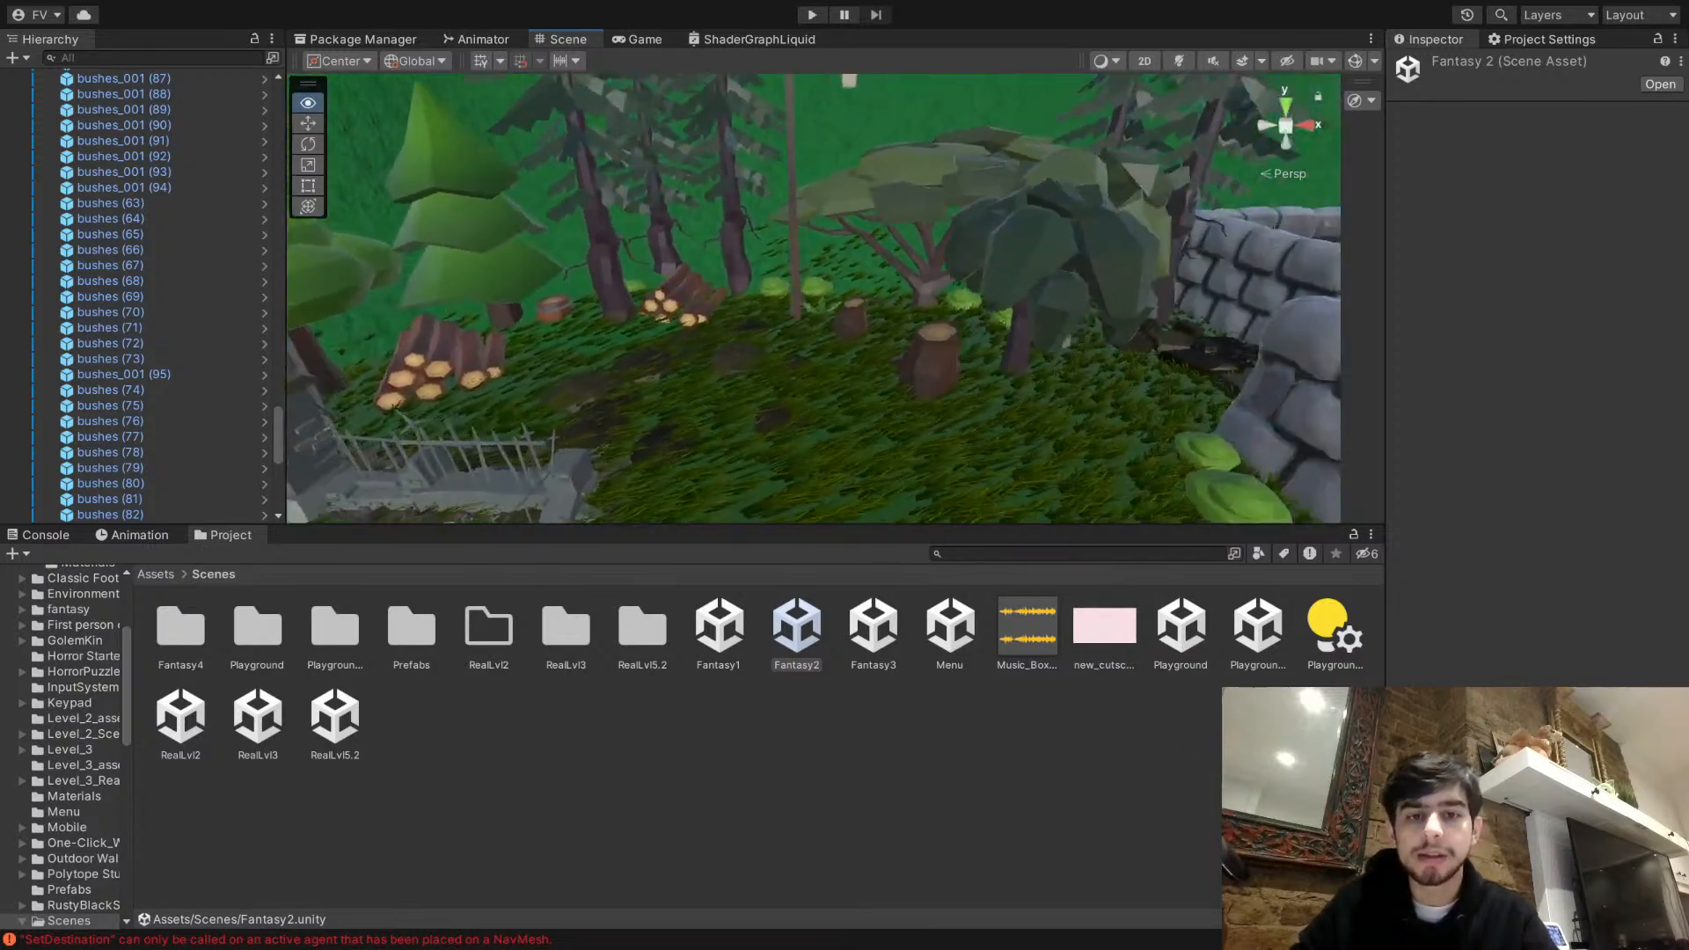
right_click_drag(1029, 708, 818, 784)
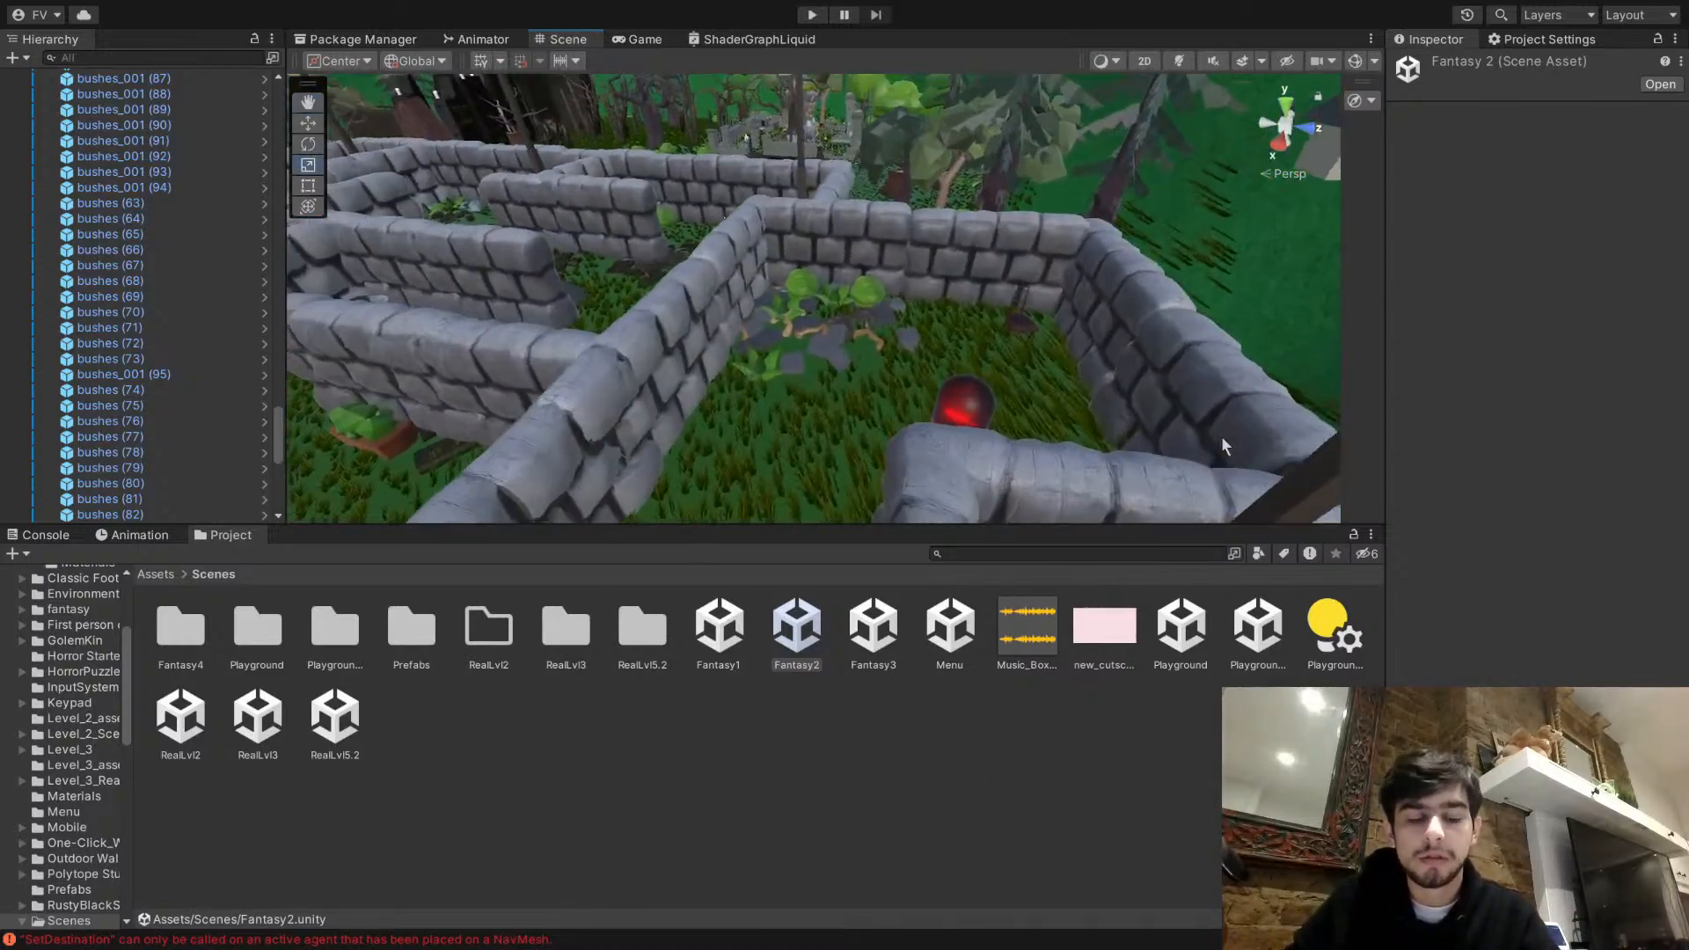
right_click_drag(985, 365, 782, 517)
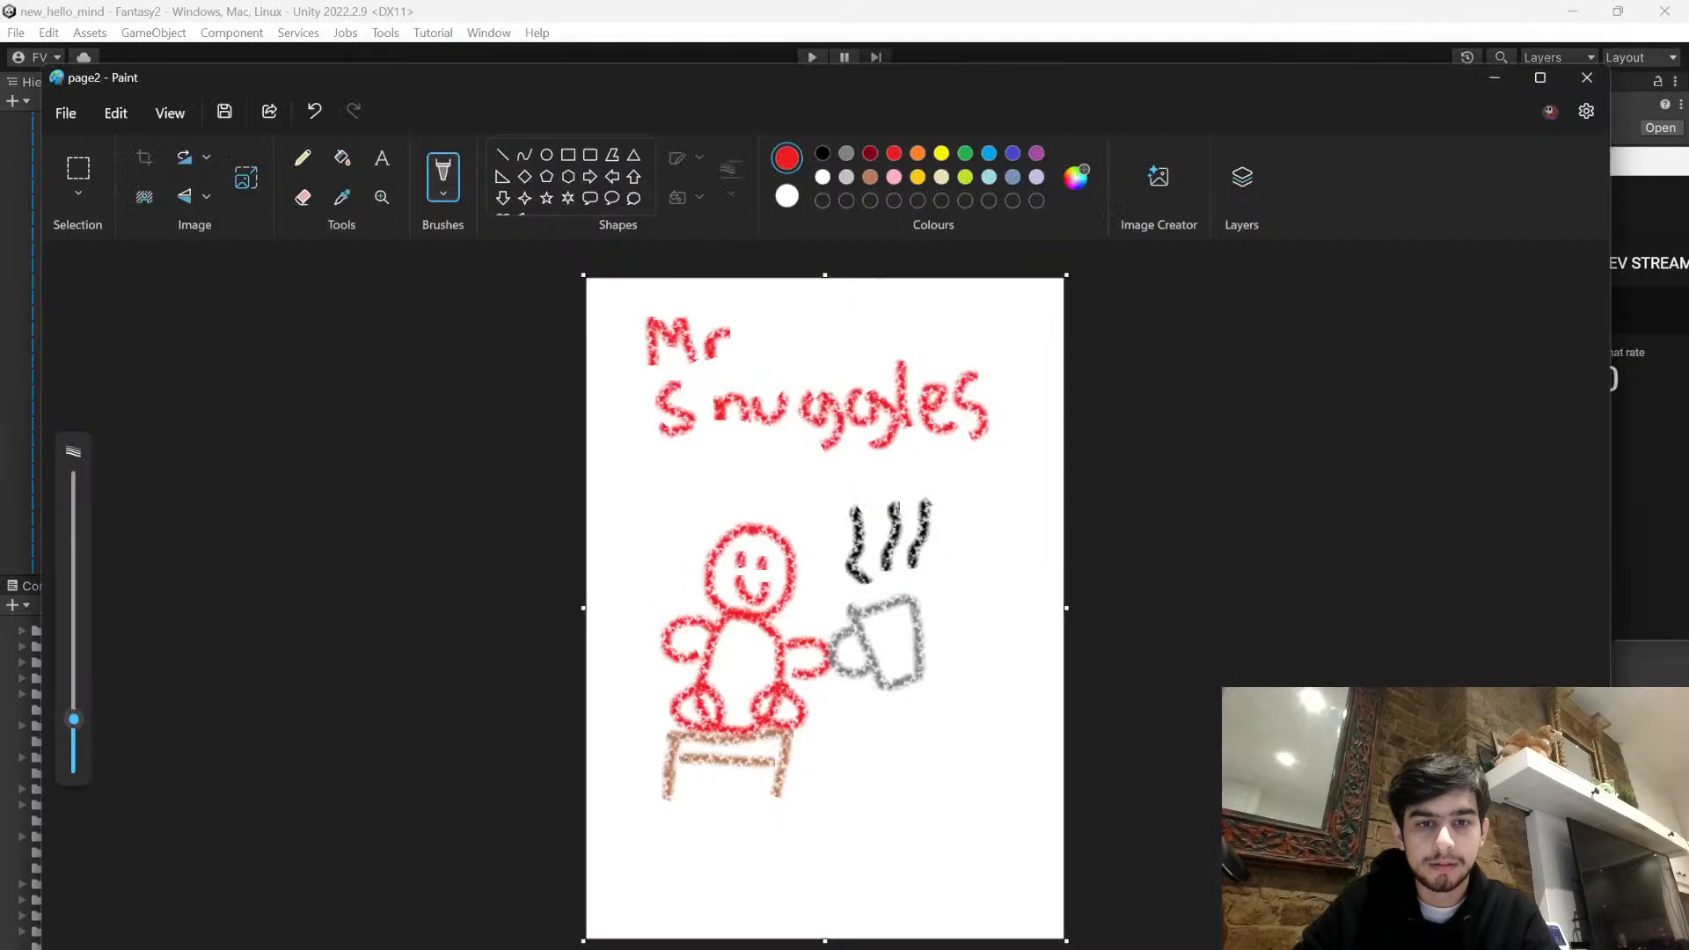
- Start a new blank portrait drawing in Paint and draw a wavy green crayon grass line across its lower part
left_click(65, 112)
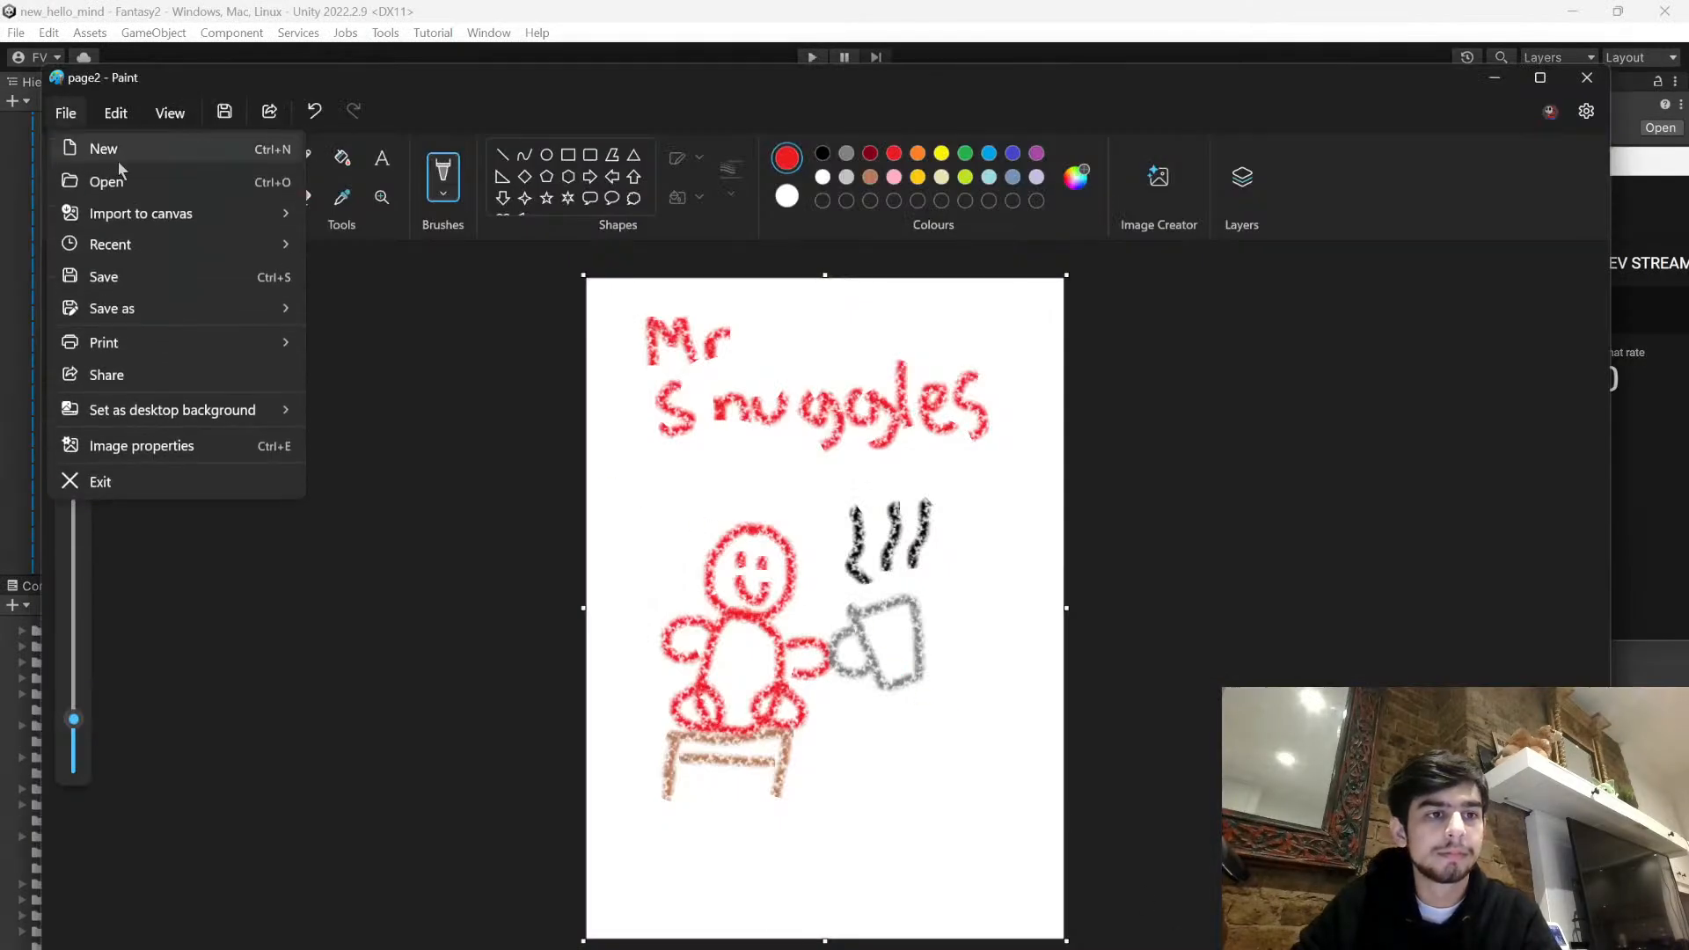
left_click(105, 150)
left_click_drag(827, 275, 839, 277)
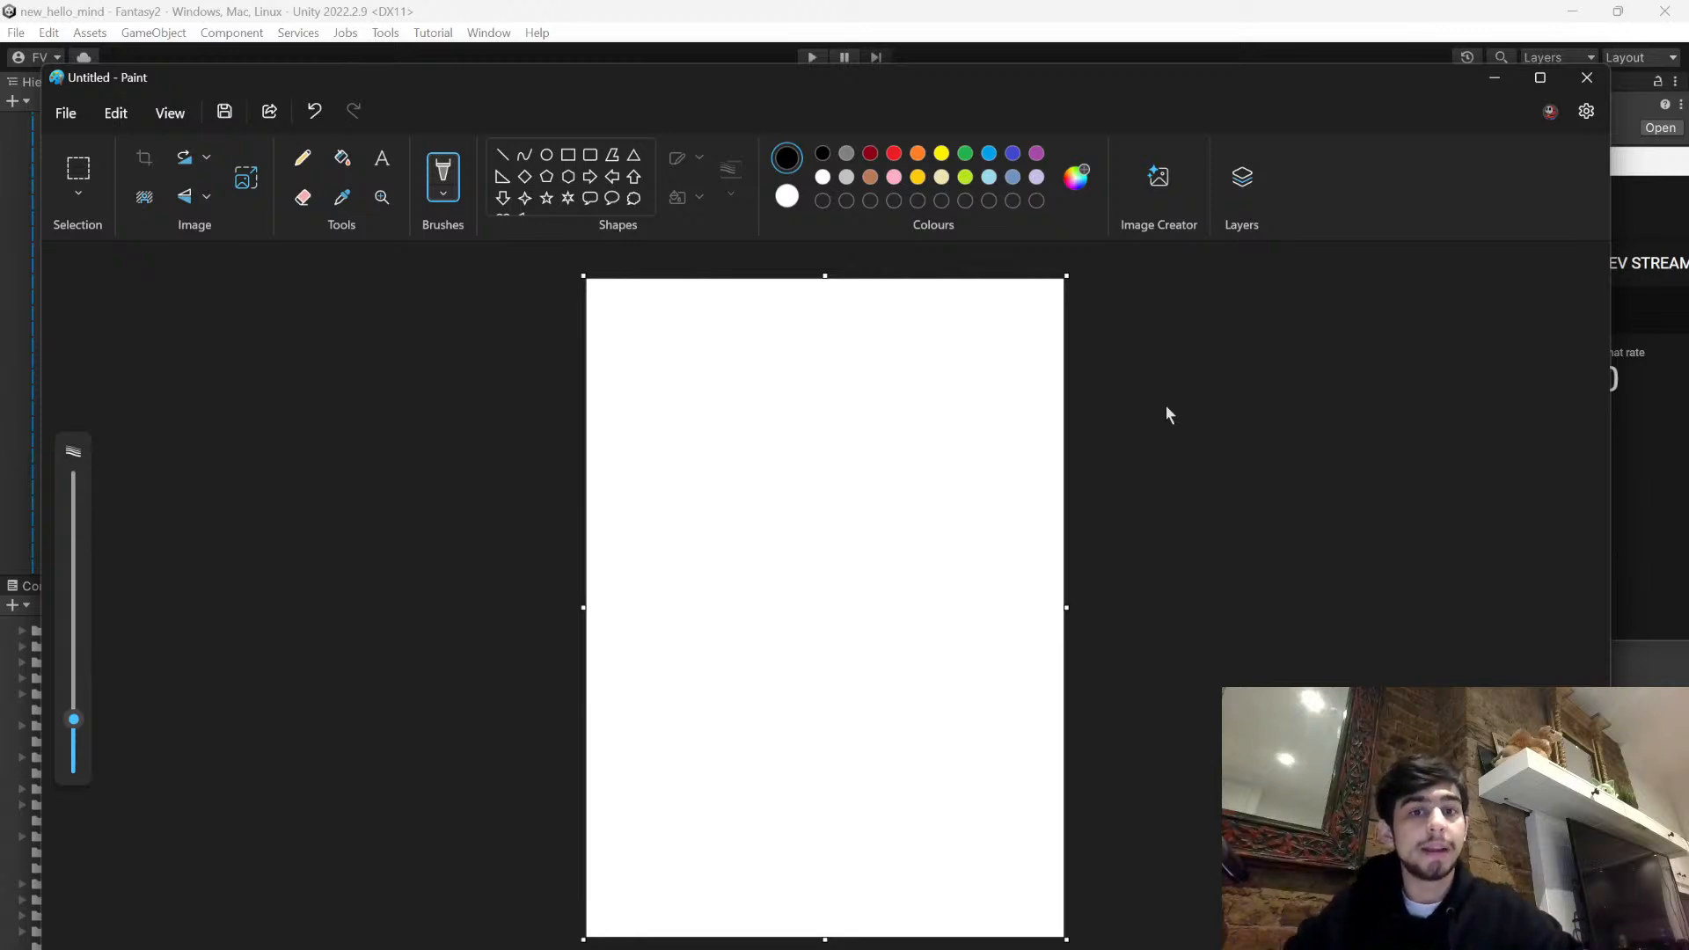
left_click(845, 155)
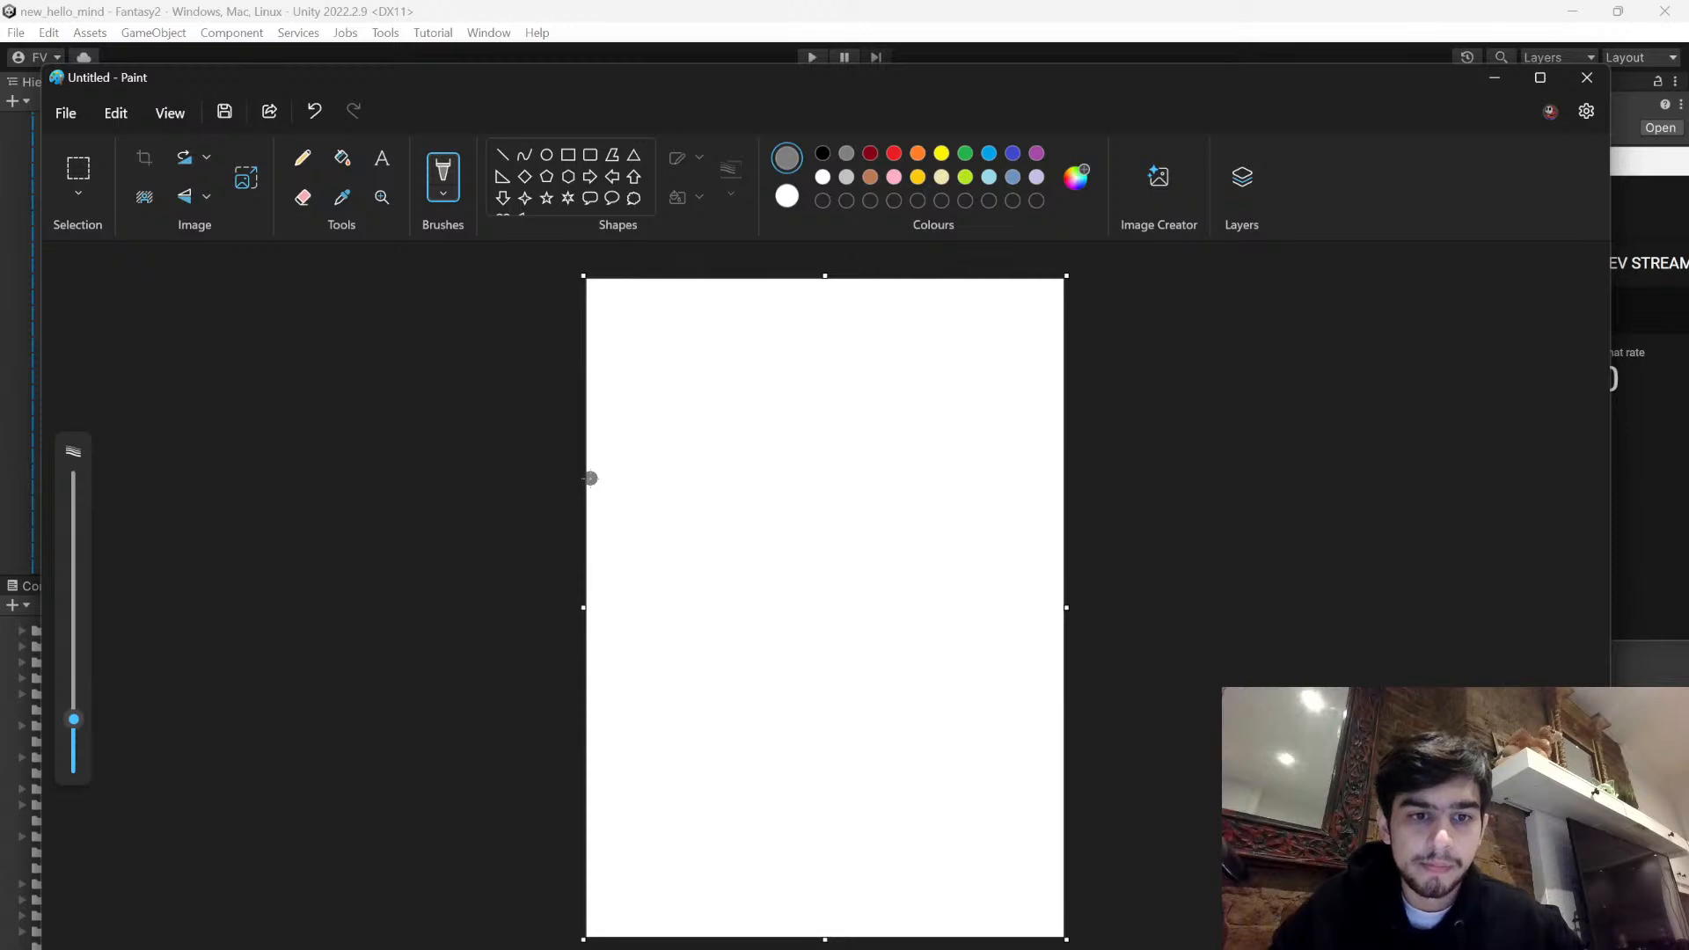
left_click(965, 153)
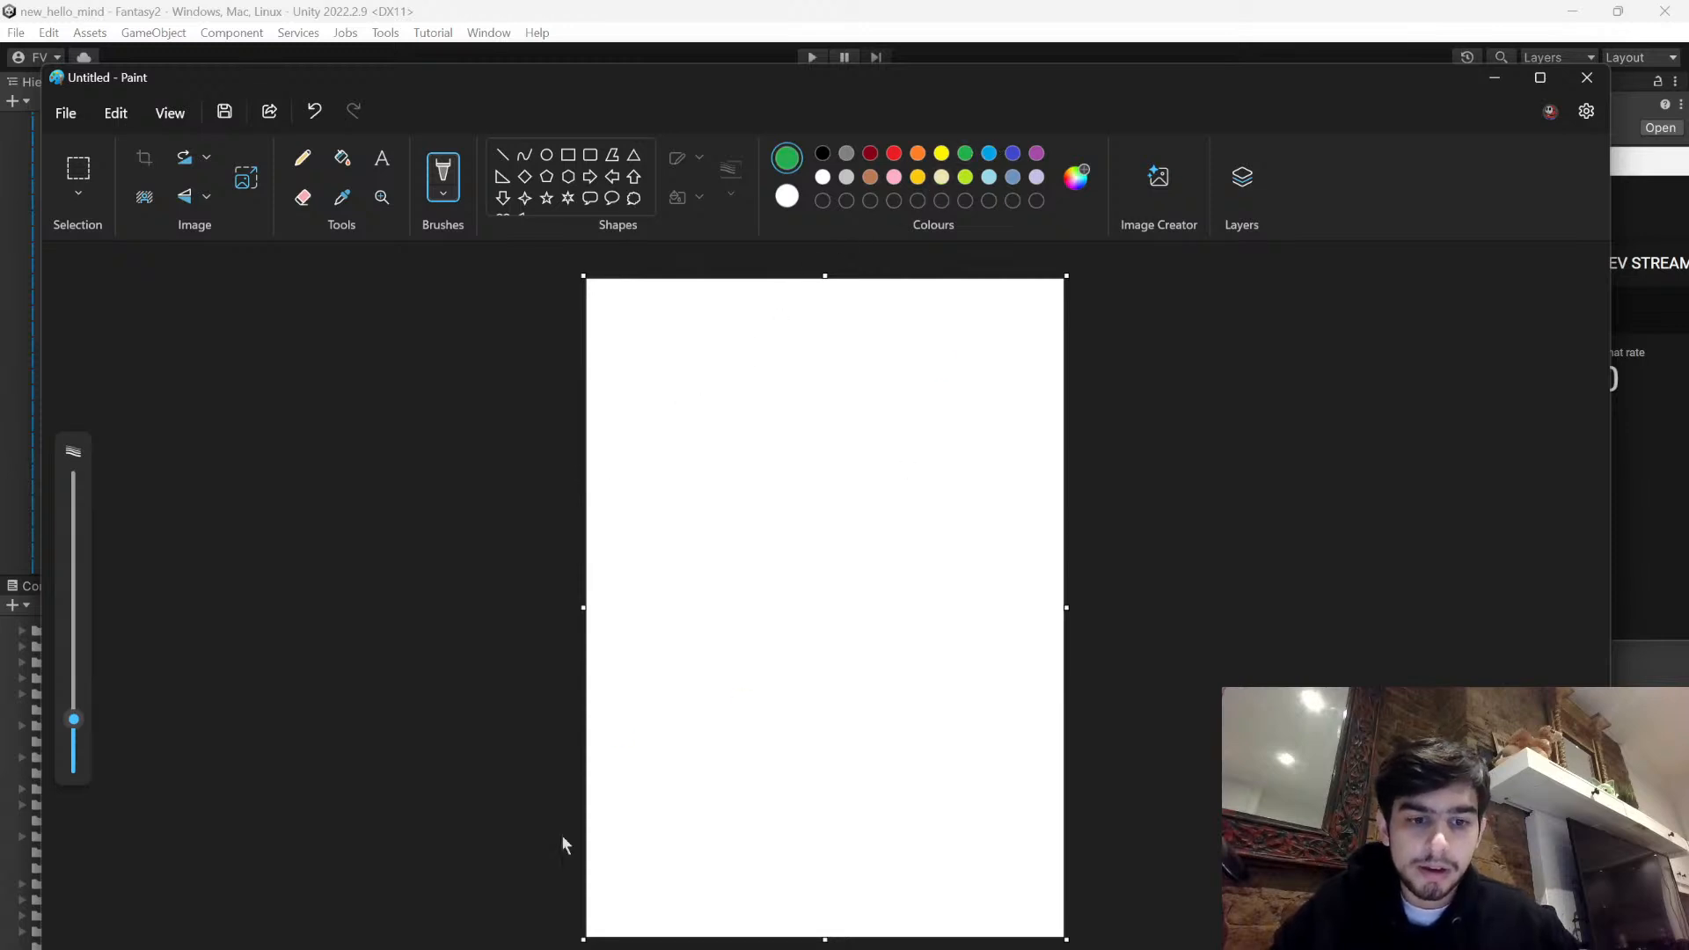
left_click_drag(586, 840, 1058, 850)
- Draw a grey wall outline standing on the grass at the page's left edge, divided by three horizontal lines into four brick rows
left_click(846, 154)
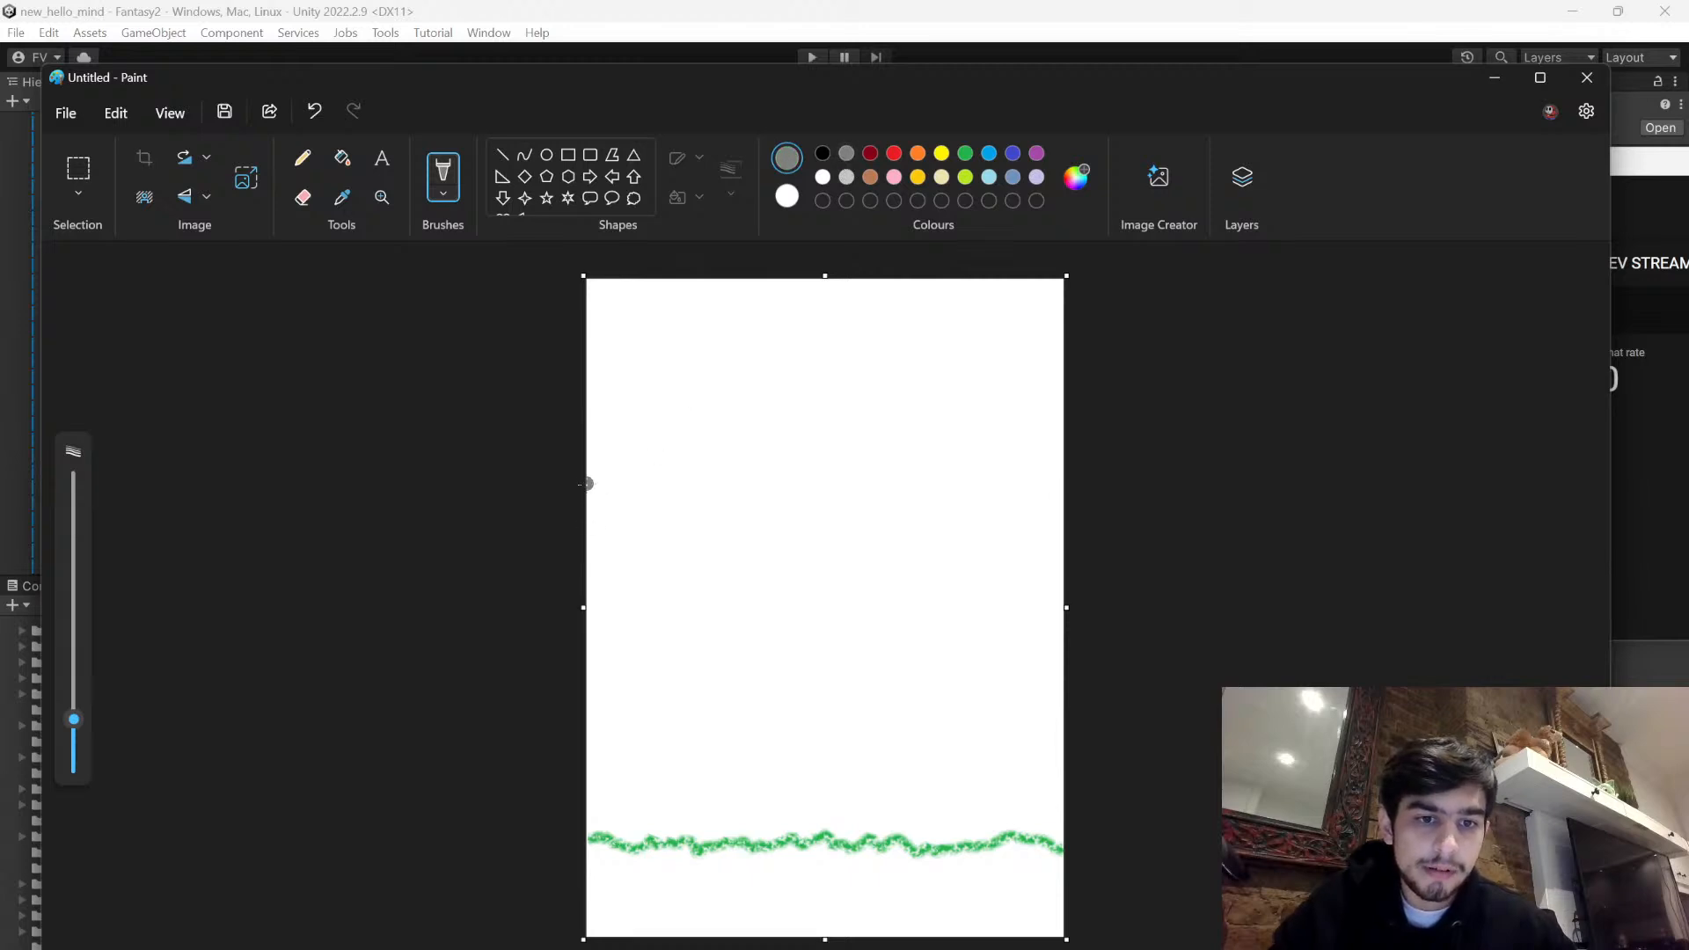
mouse_move(587, 461)
left_mouse_down()
mouse_move(795, 460)
mouse_move(813, 824)
mouse_move(590, 834)
left_mouse_up()
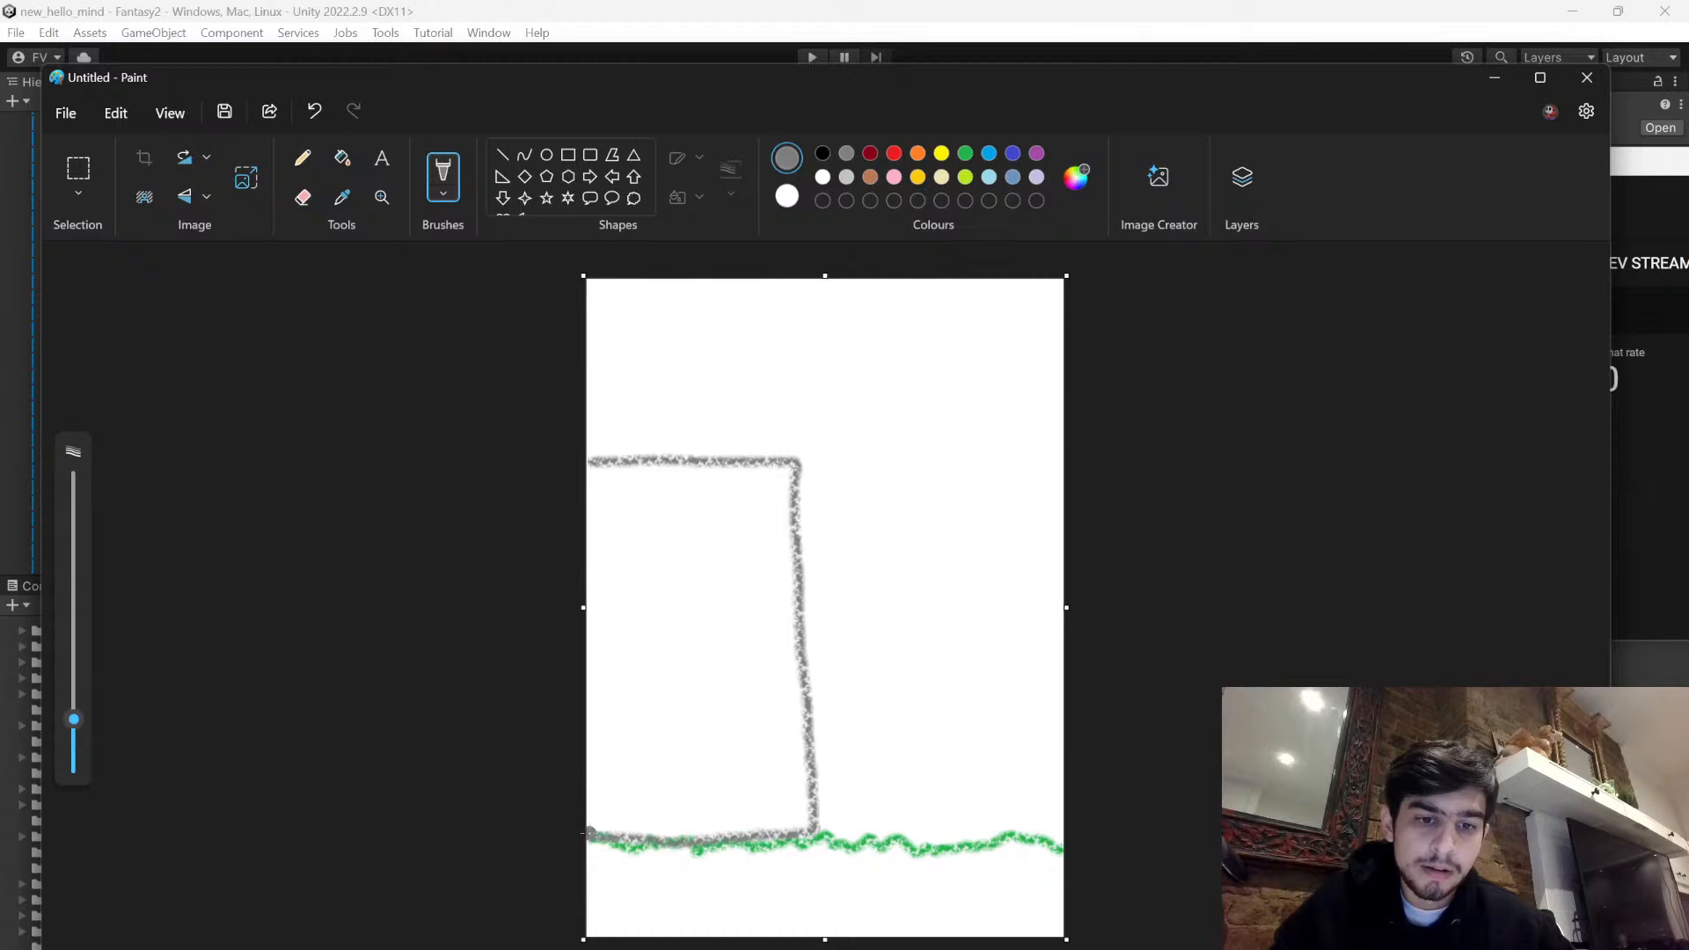
left_click_drag(592, 753, 817, 750)
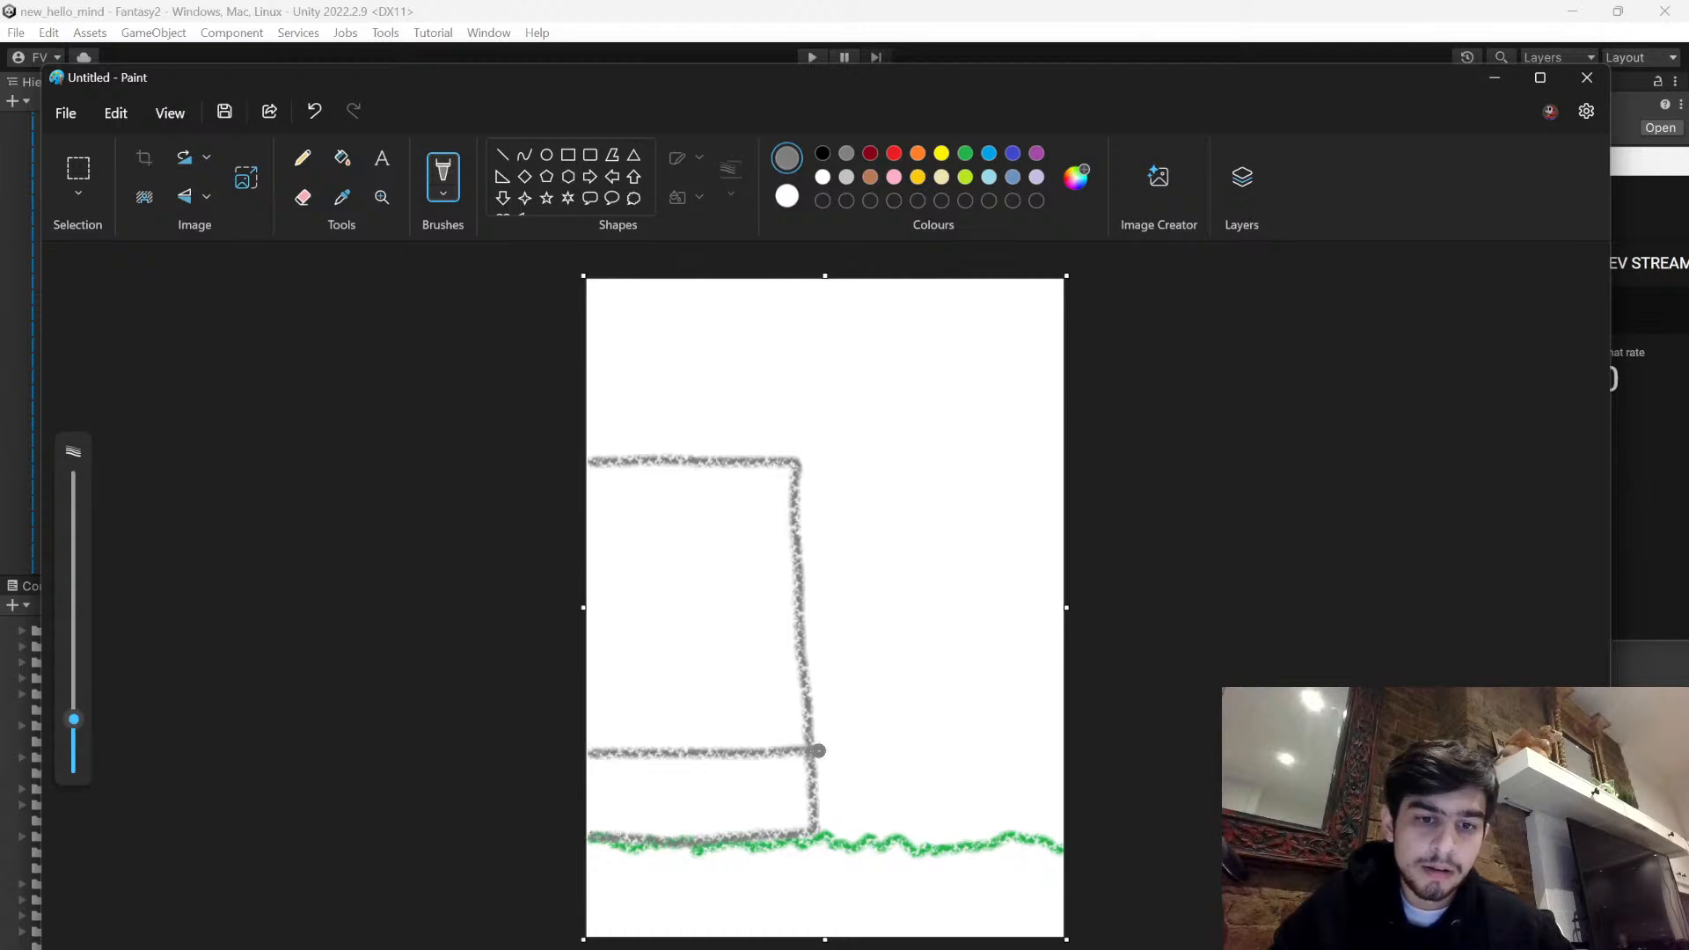
left_click_drag(594, 655, 803, 661)
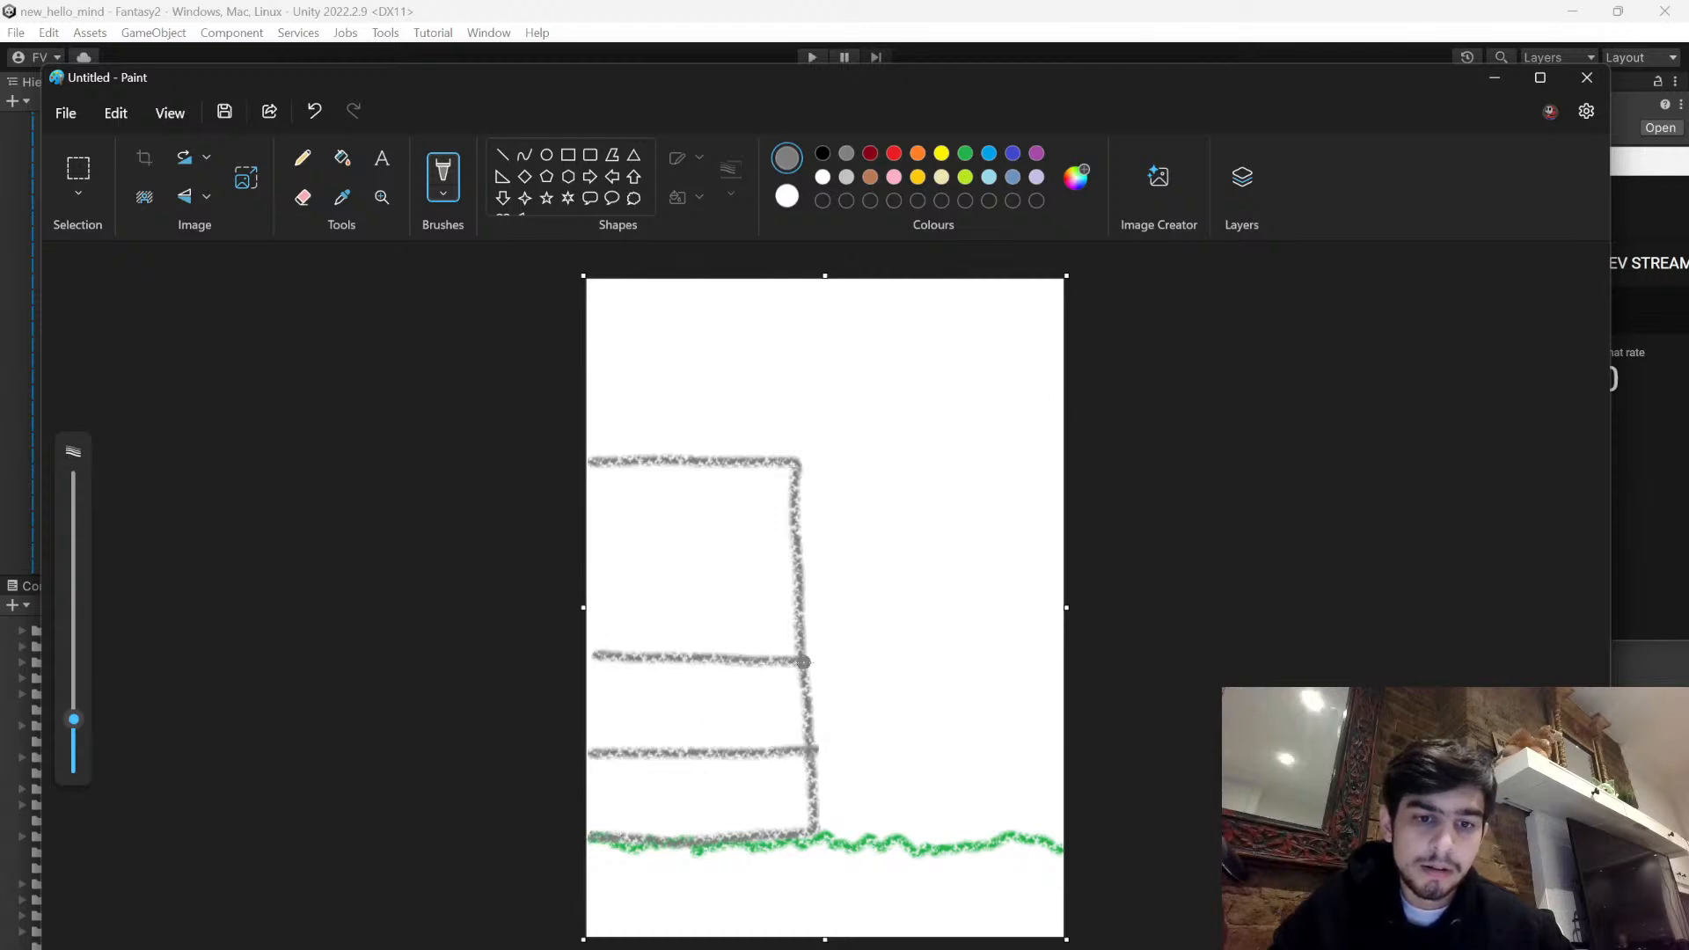
left_click_drag(589, 547, 798, 560)
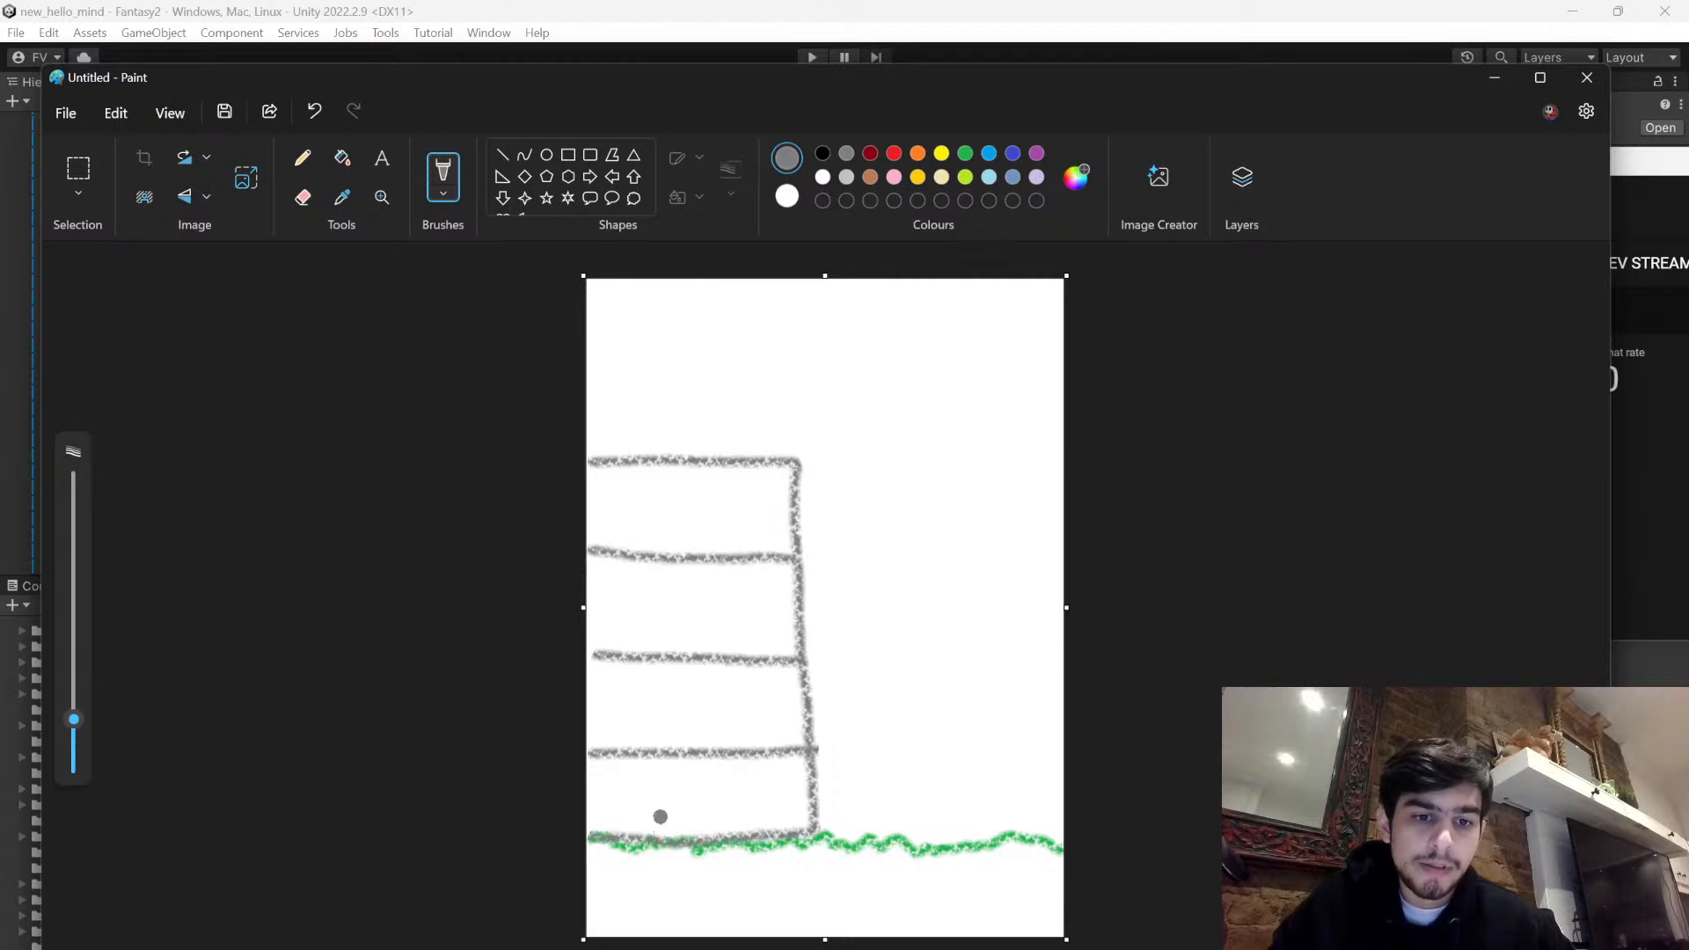
- Add staggered vertical grey joints to the four rows of the wall to form bricks
left_click_drag(635, 757, 637, 831)
left_click_drag(737, 755, 737, 833)
left_click_drag(681, 670, 679, 735)
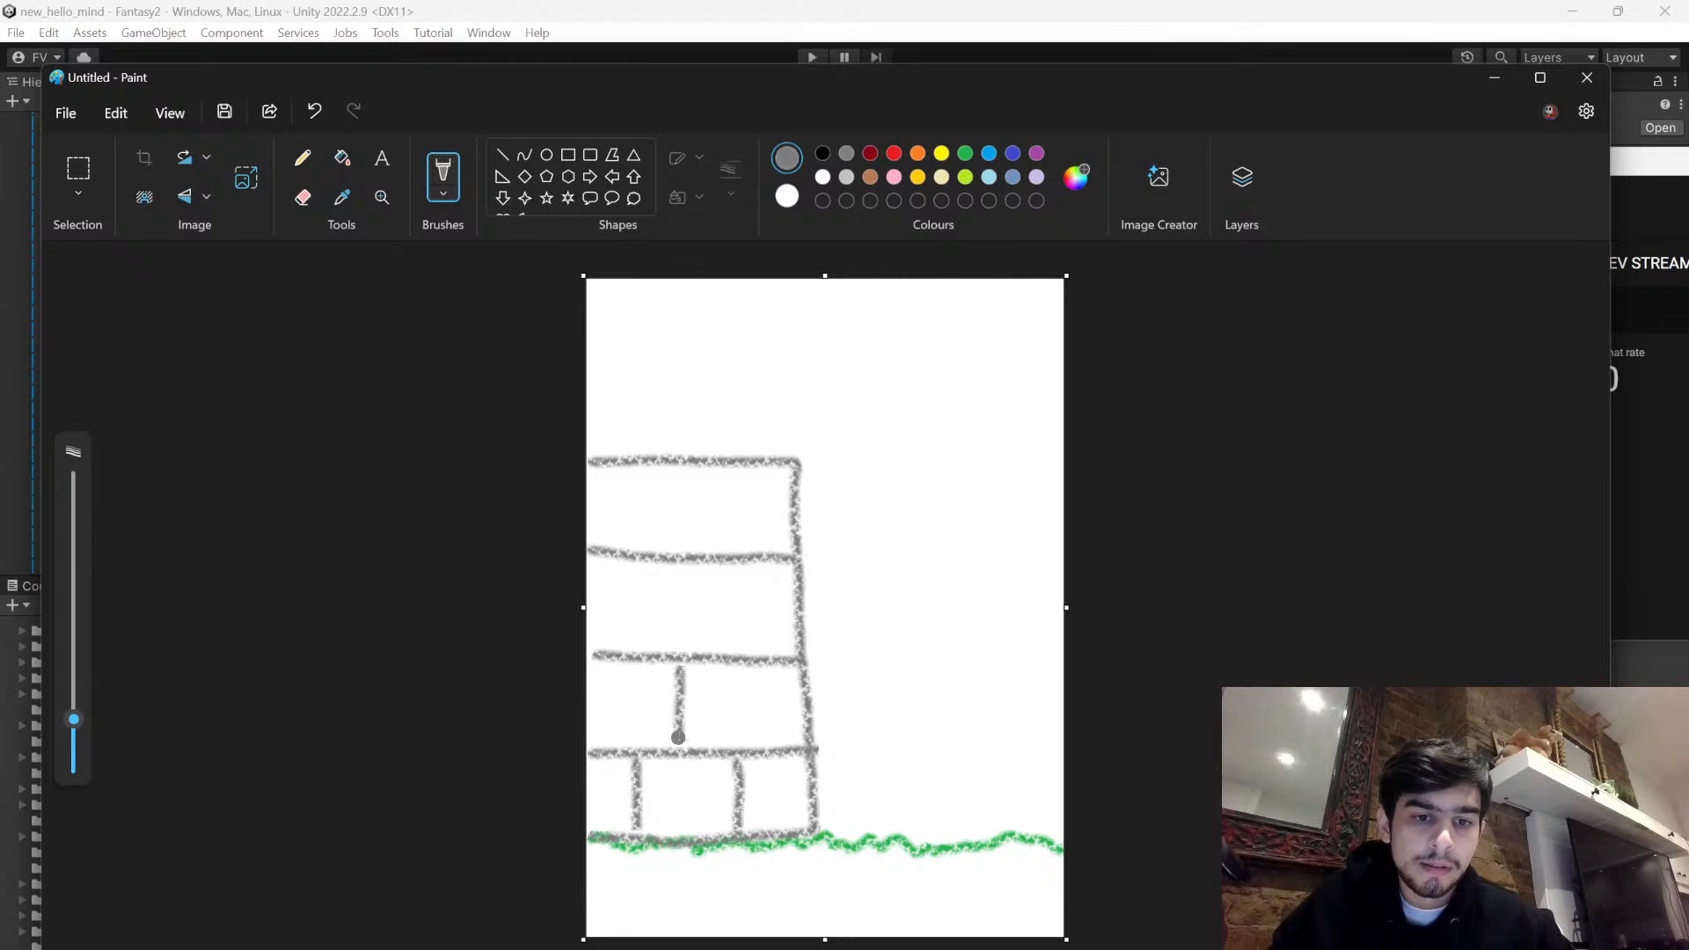
left_click_drag(751, 560, 744, 656)
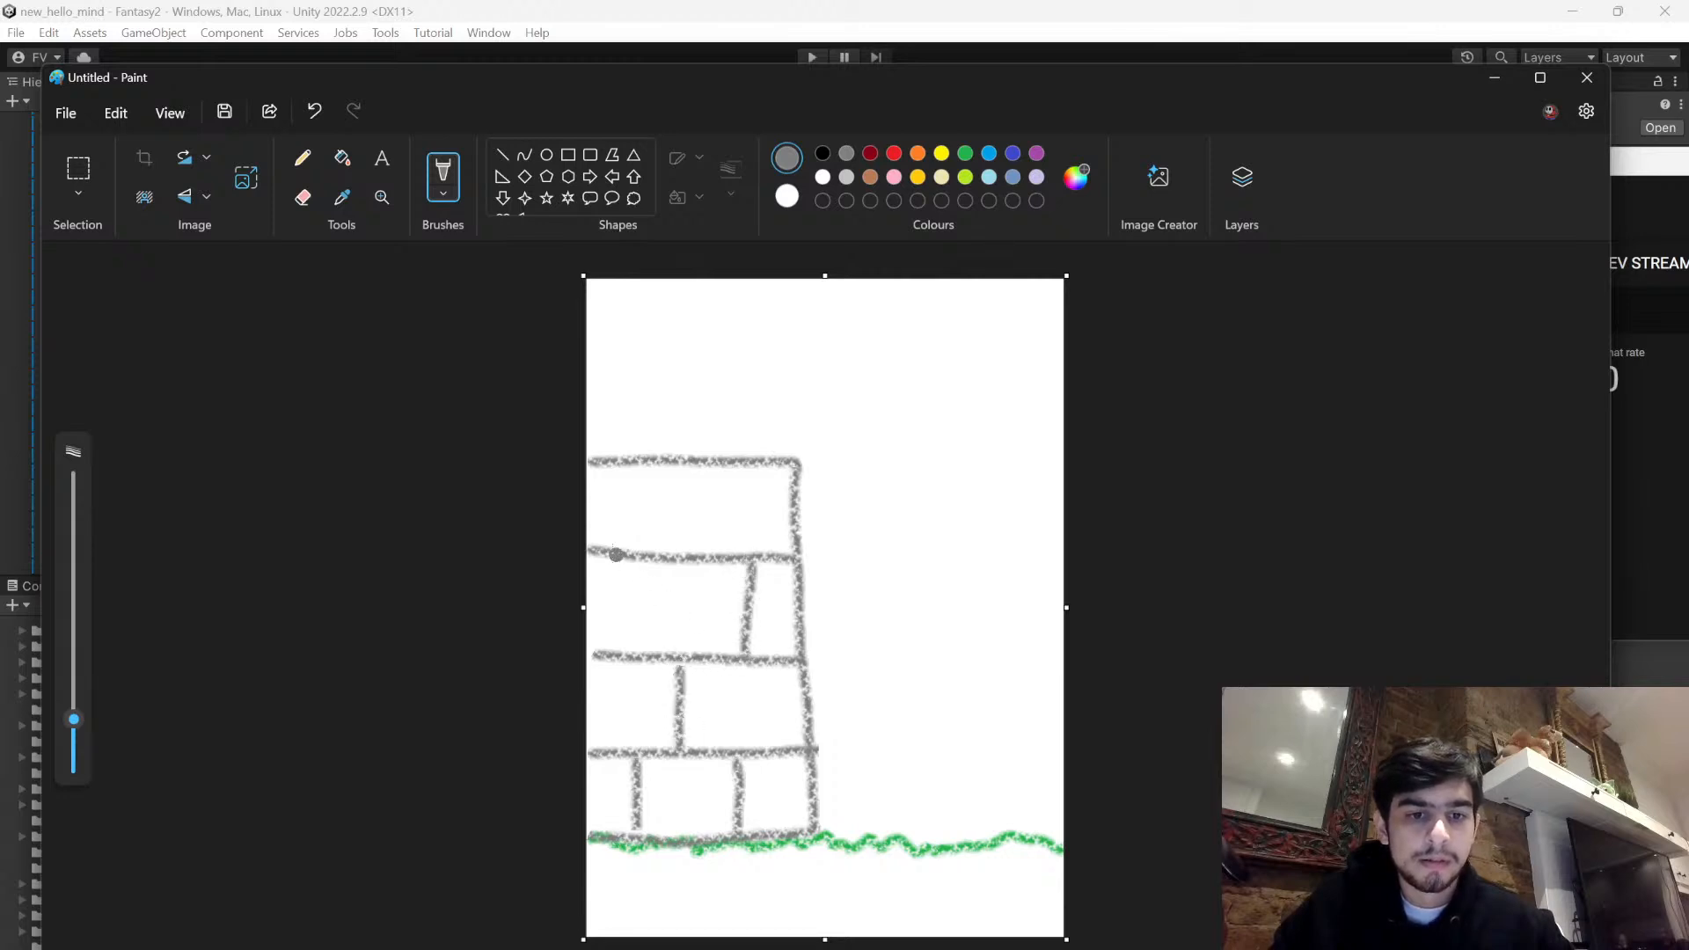
left_click_drag(619, 557, 623, 659)
left_click_drag(687, 472, 682, 553)
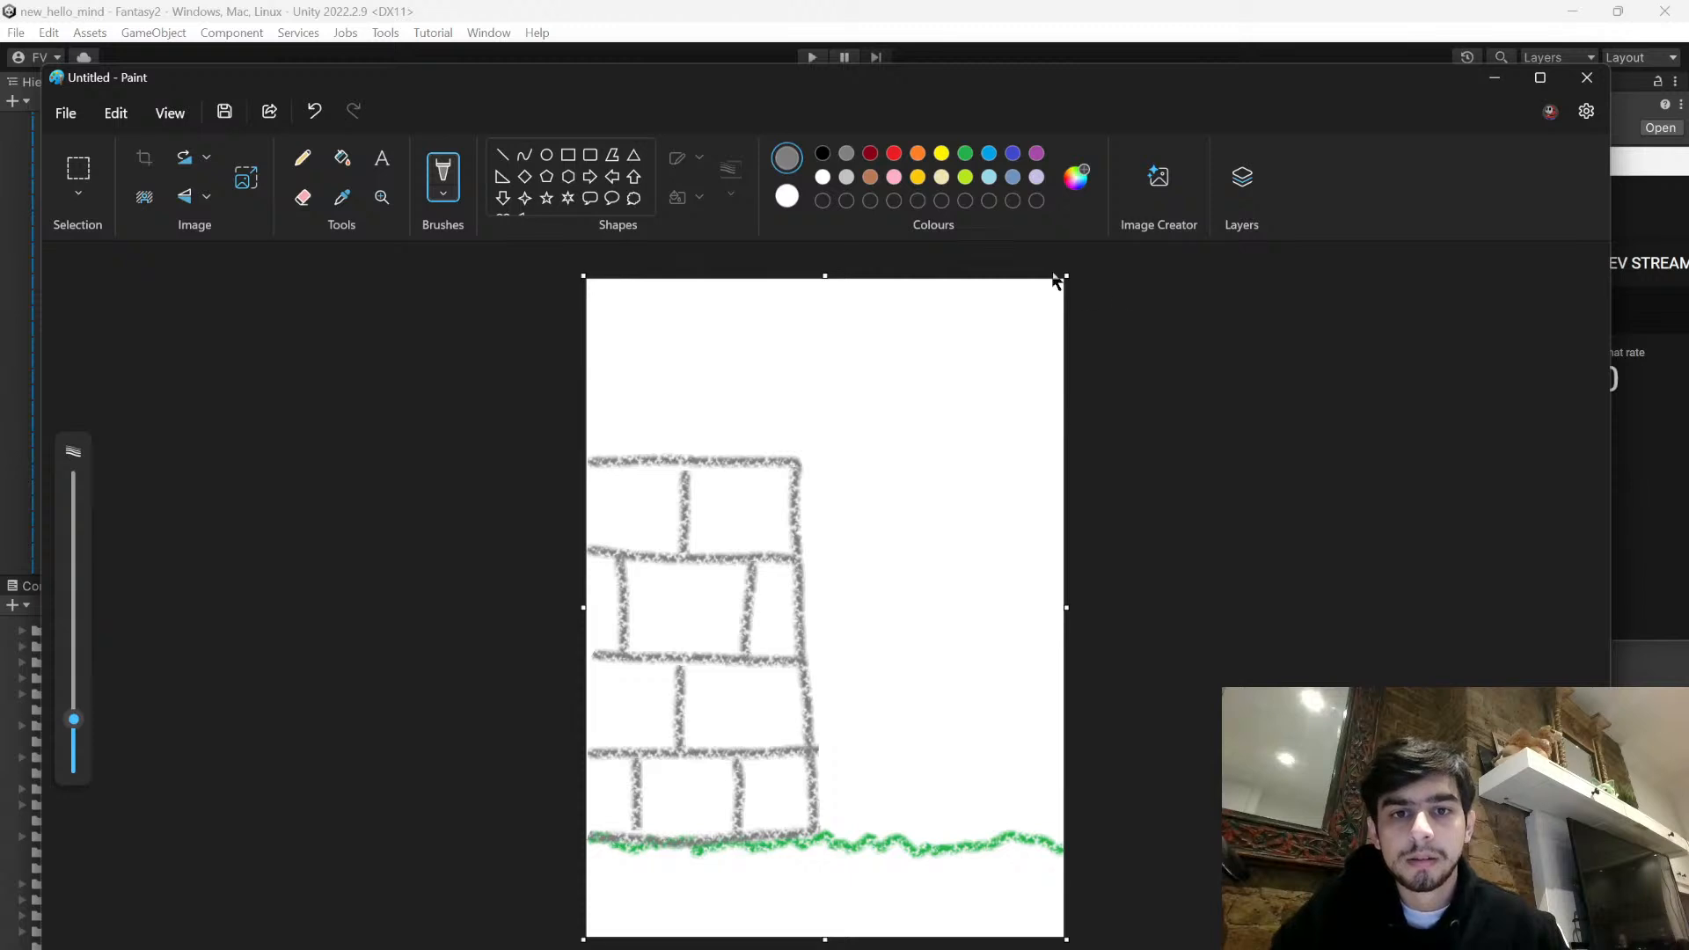
- Draw a girl peeking out from behind the wall's right edge, with black face, eye, wavy hair, arm and leg, and a red dress
left_click(823, 158)
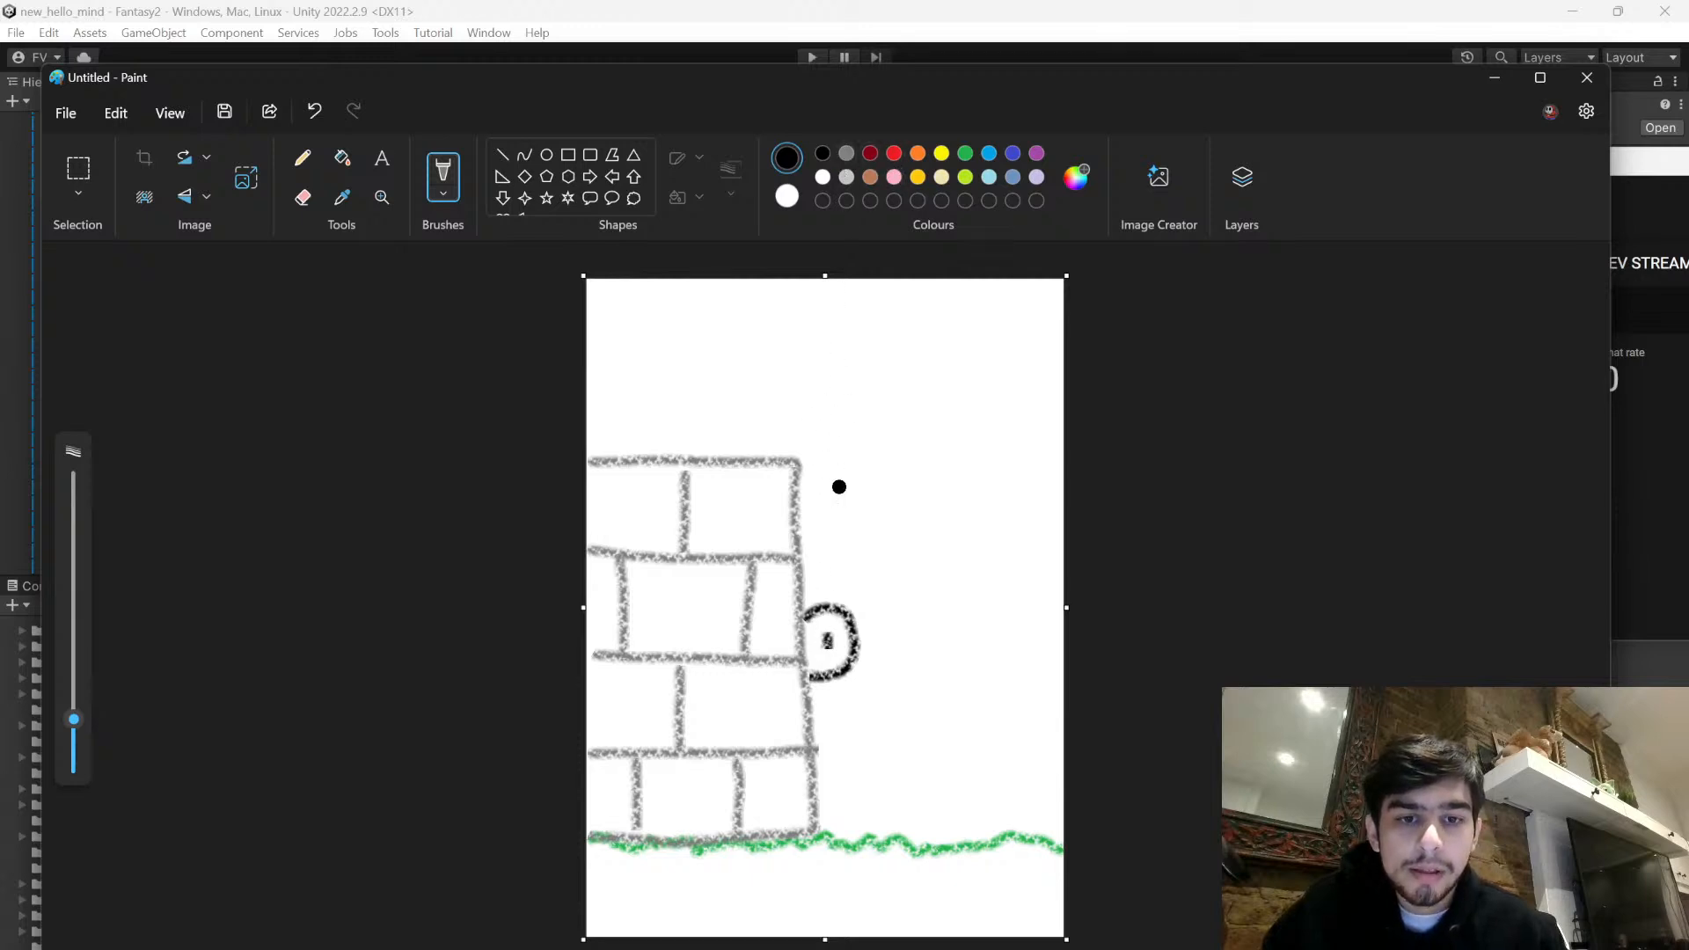
mouse_move(801, 601)
left_mouse_down()
mouse_move(825, 587)
mouse_move(878, 613)
left_mouse_up()
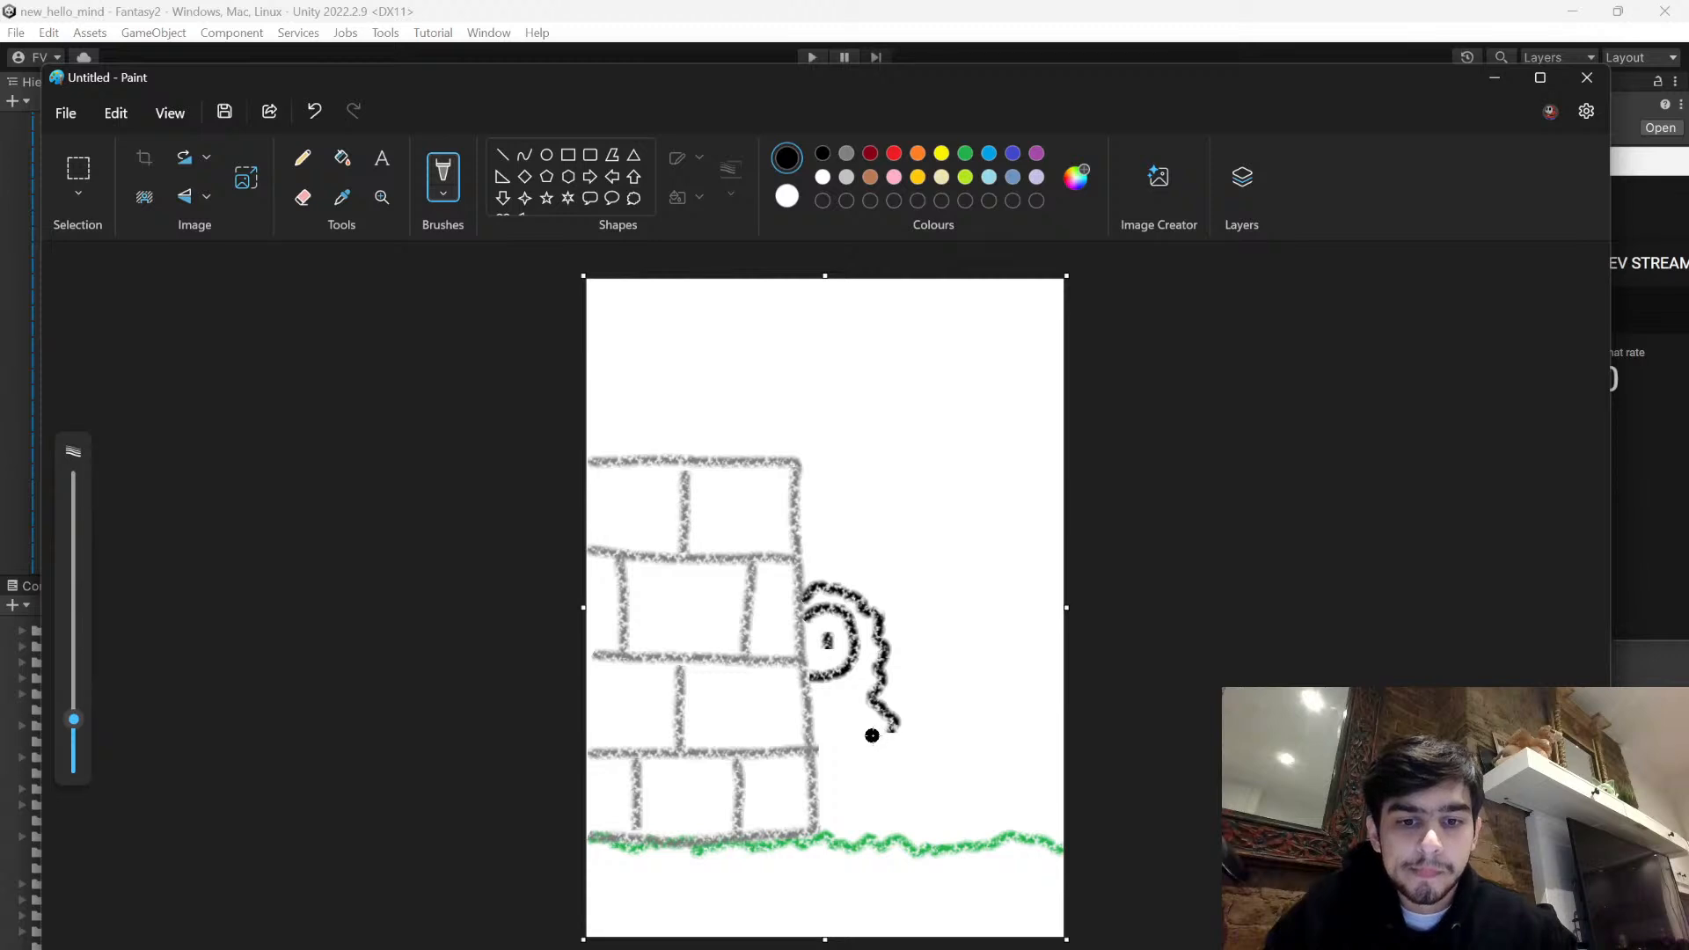
left_click(891, 158)
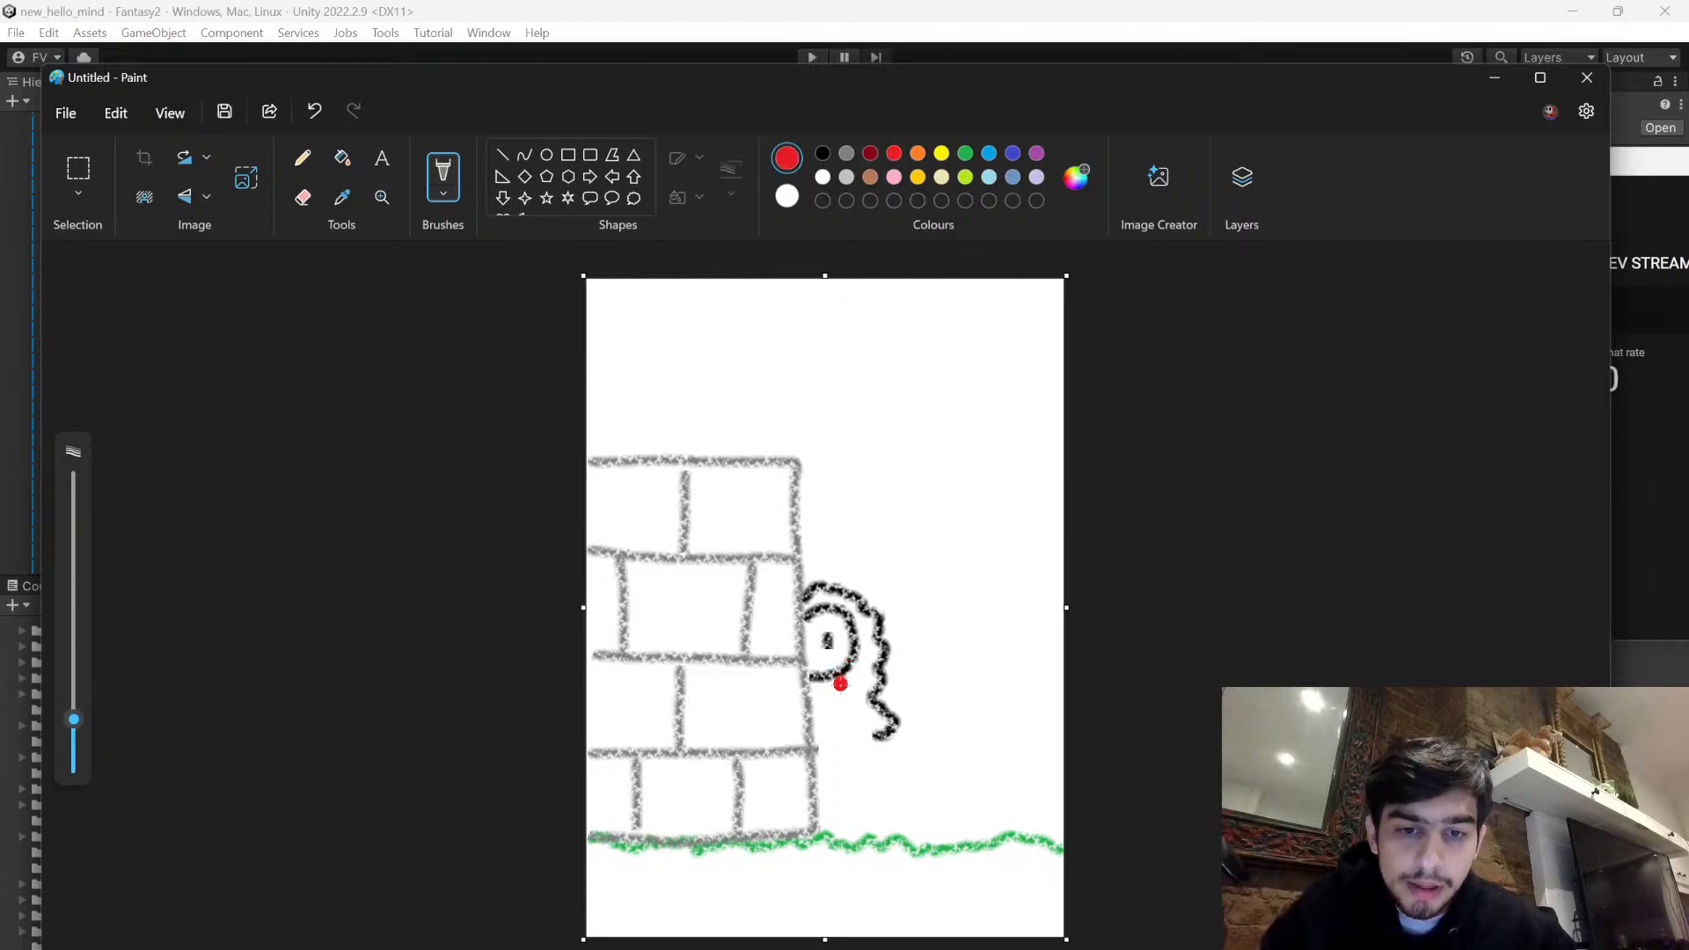
left_click_drag(852, 714, 869, 748)
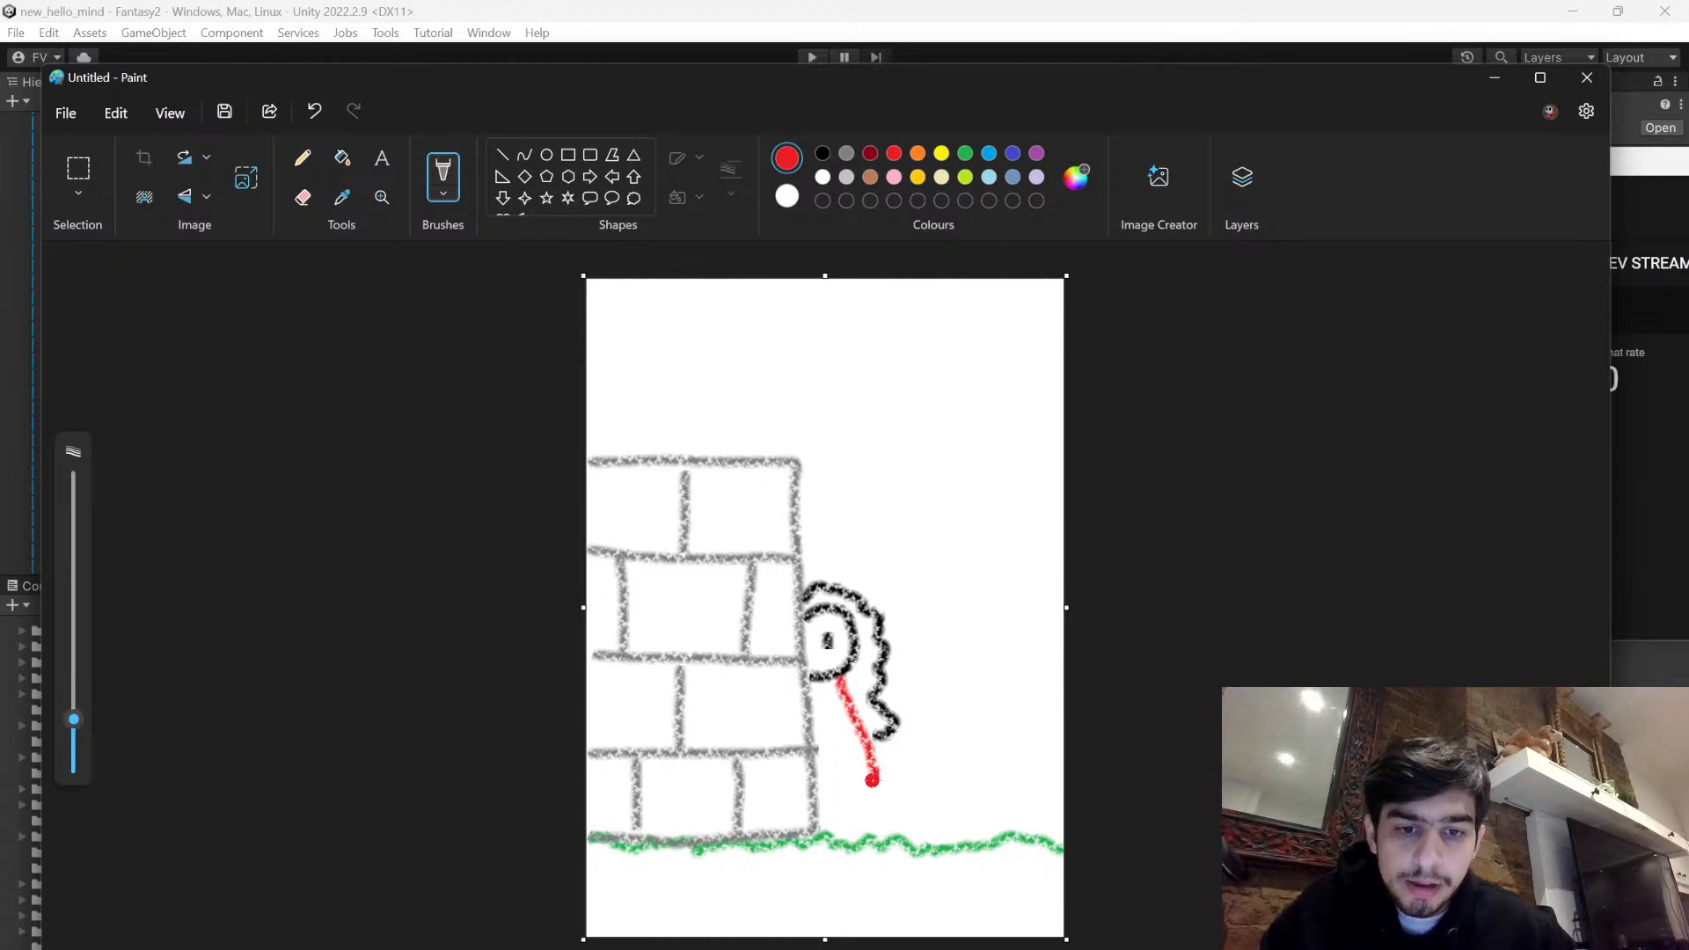
left_click(823, 153)
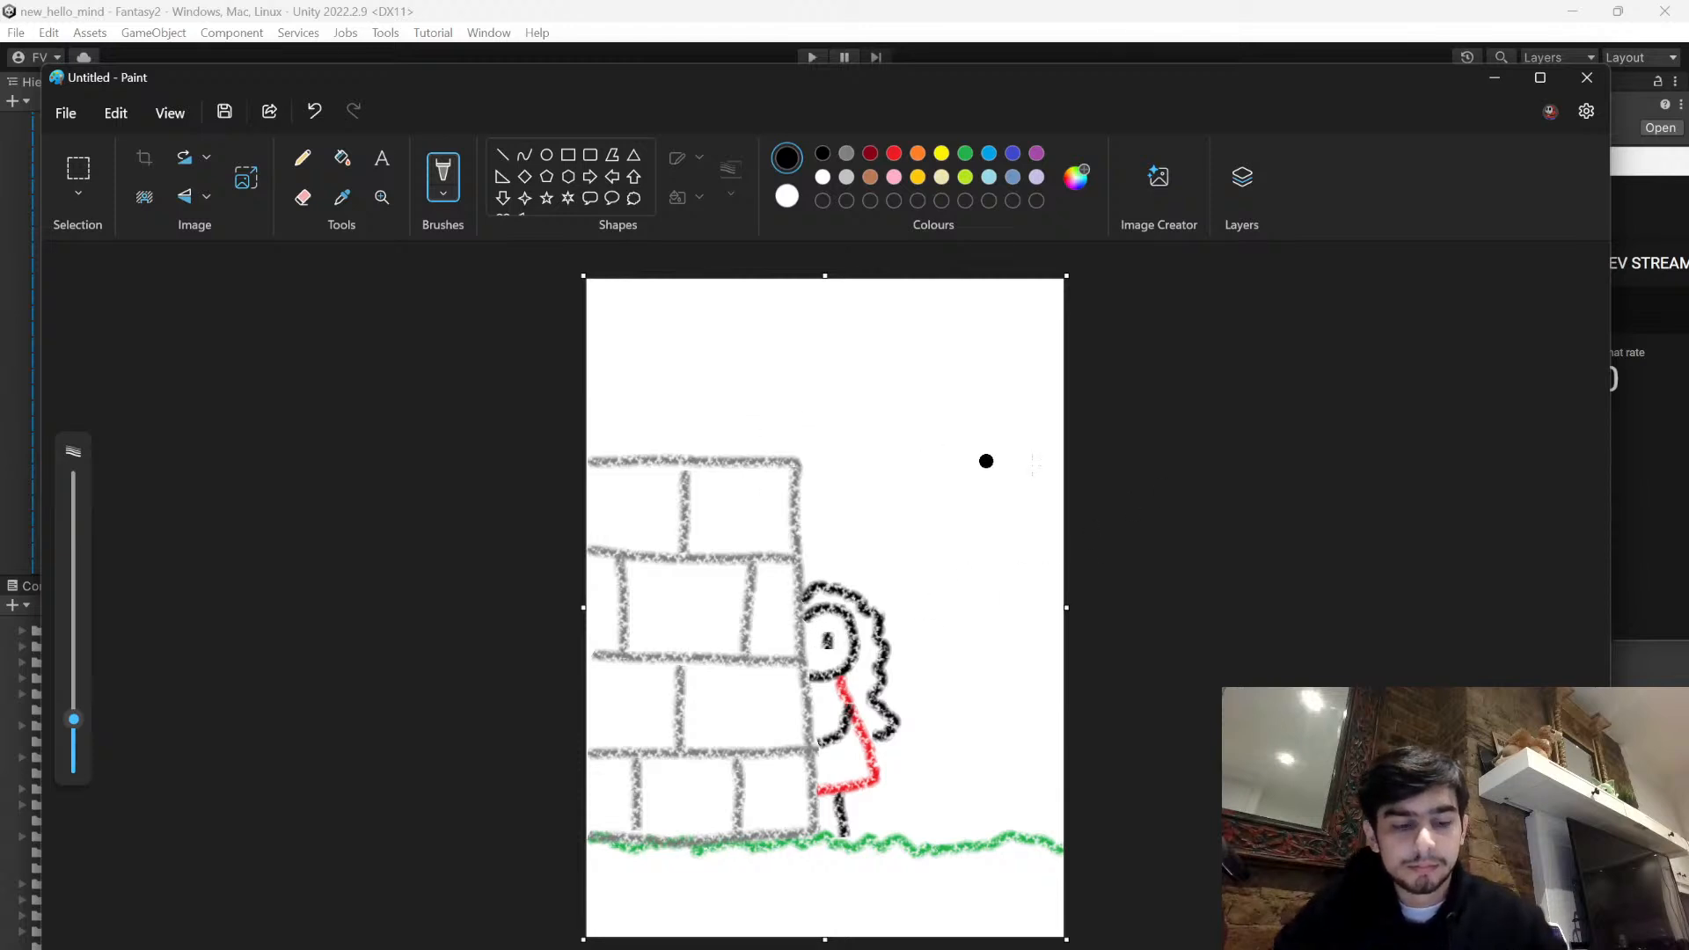
- Draw a yellow partial sun with four rays at the page's upper right, and start saving the drawing
left_click(942, 155)
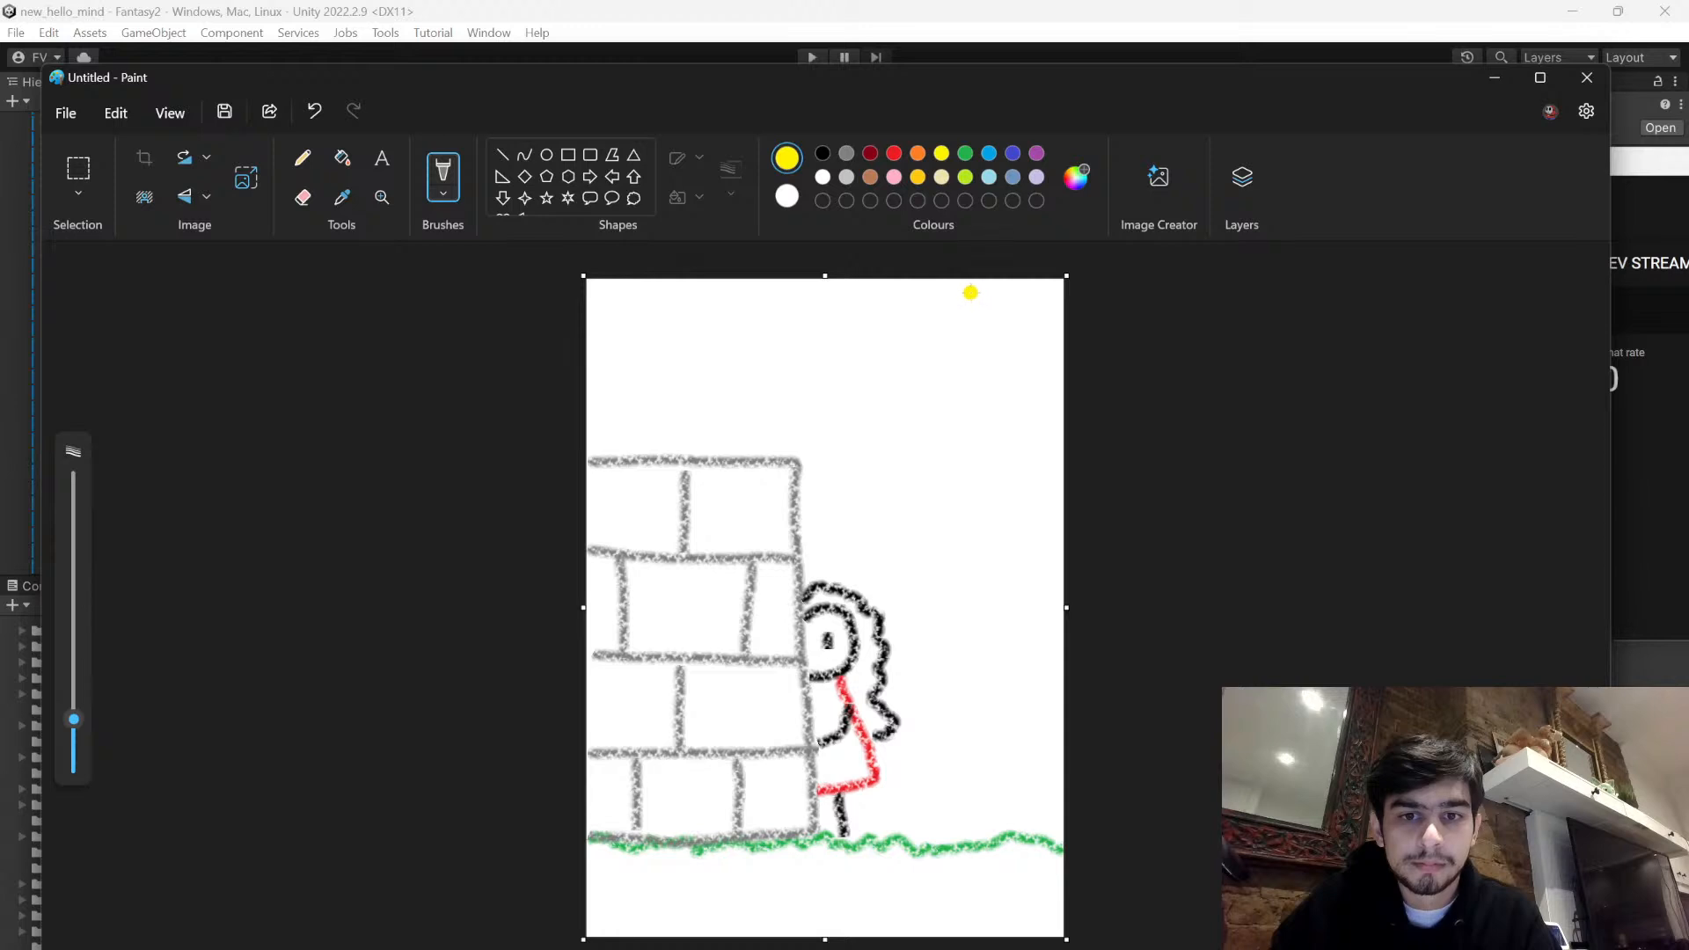
mouse_move(960, 289)
left_mouse_down()
mouse_move(966, 355)
mouse_move(1030, 364)
left_mouse_up()
mouse_move(899, 315)
left_mouse_down()
mouse_move(854, 325)
mouse_move(884, 380)
left_mouse_up()
left_click_drag(953, 378, 949, 414)
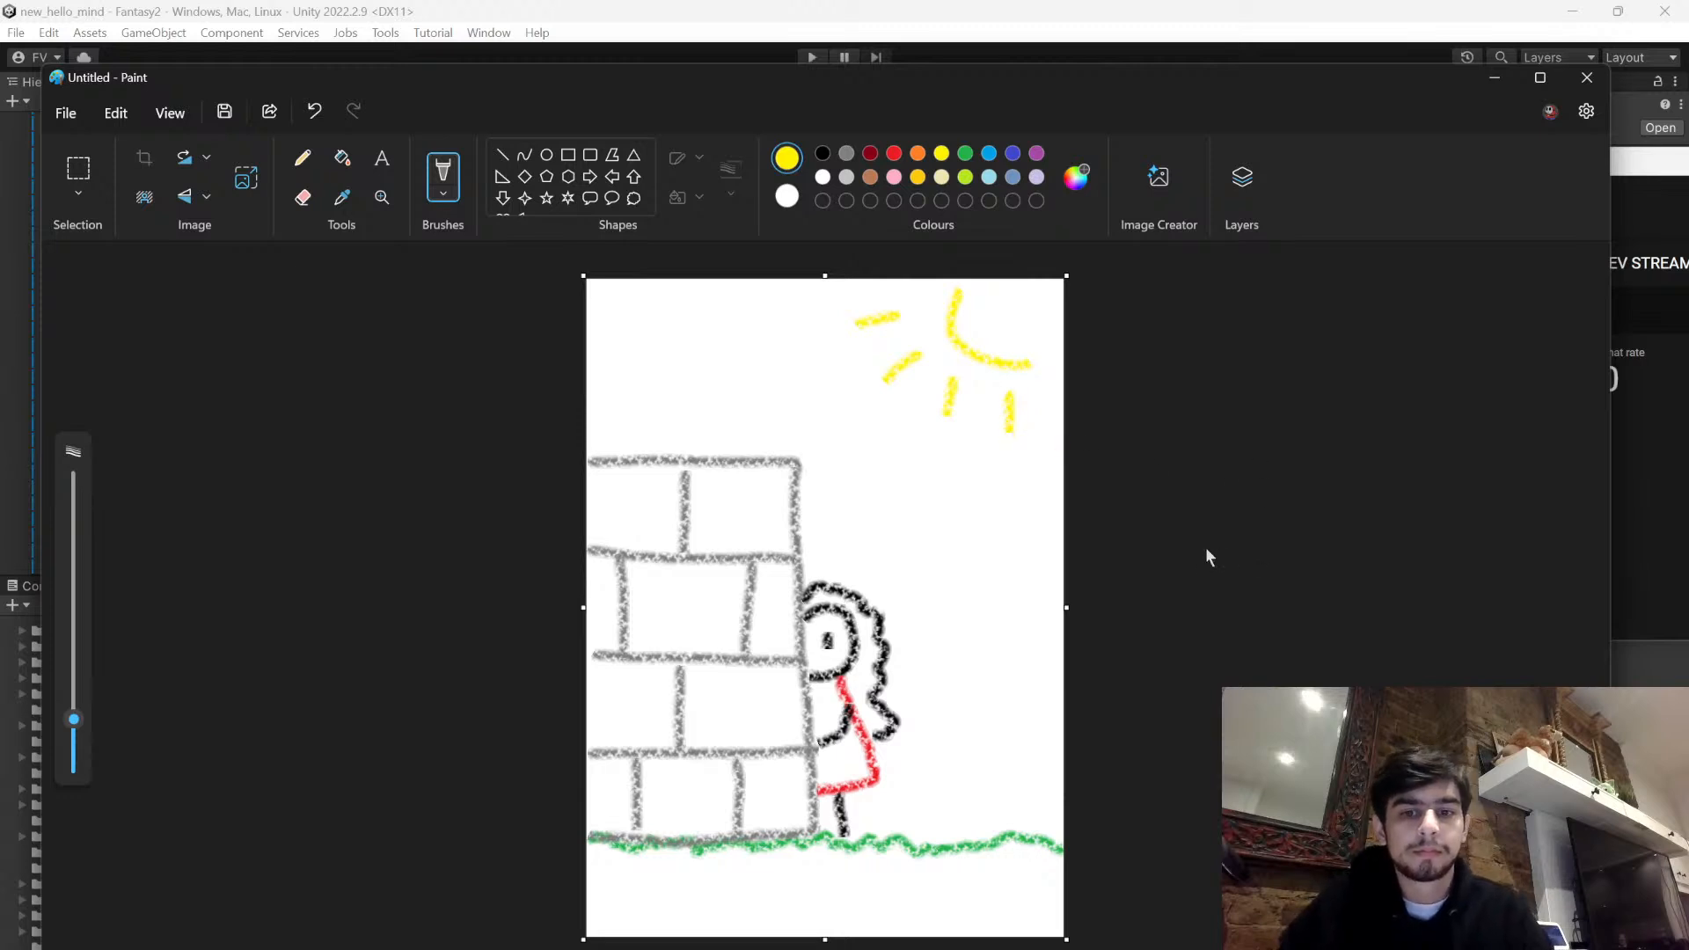
key("ctrl+s")
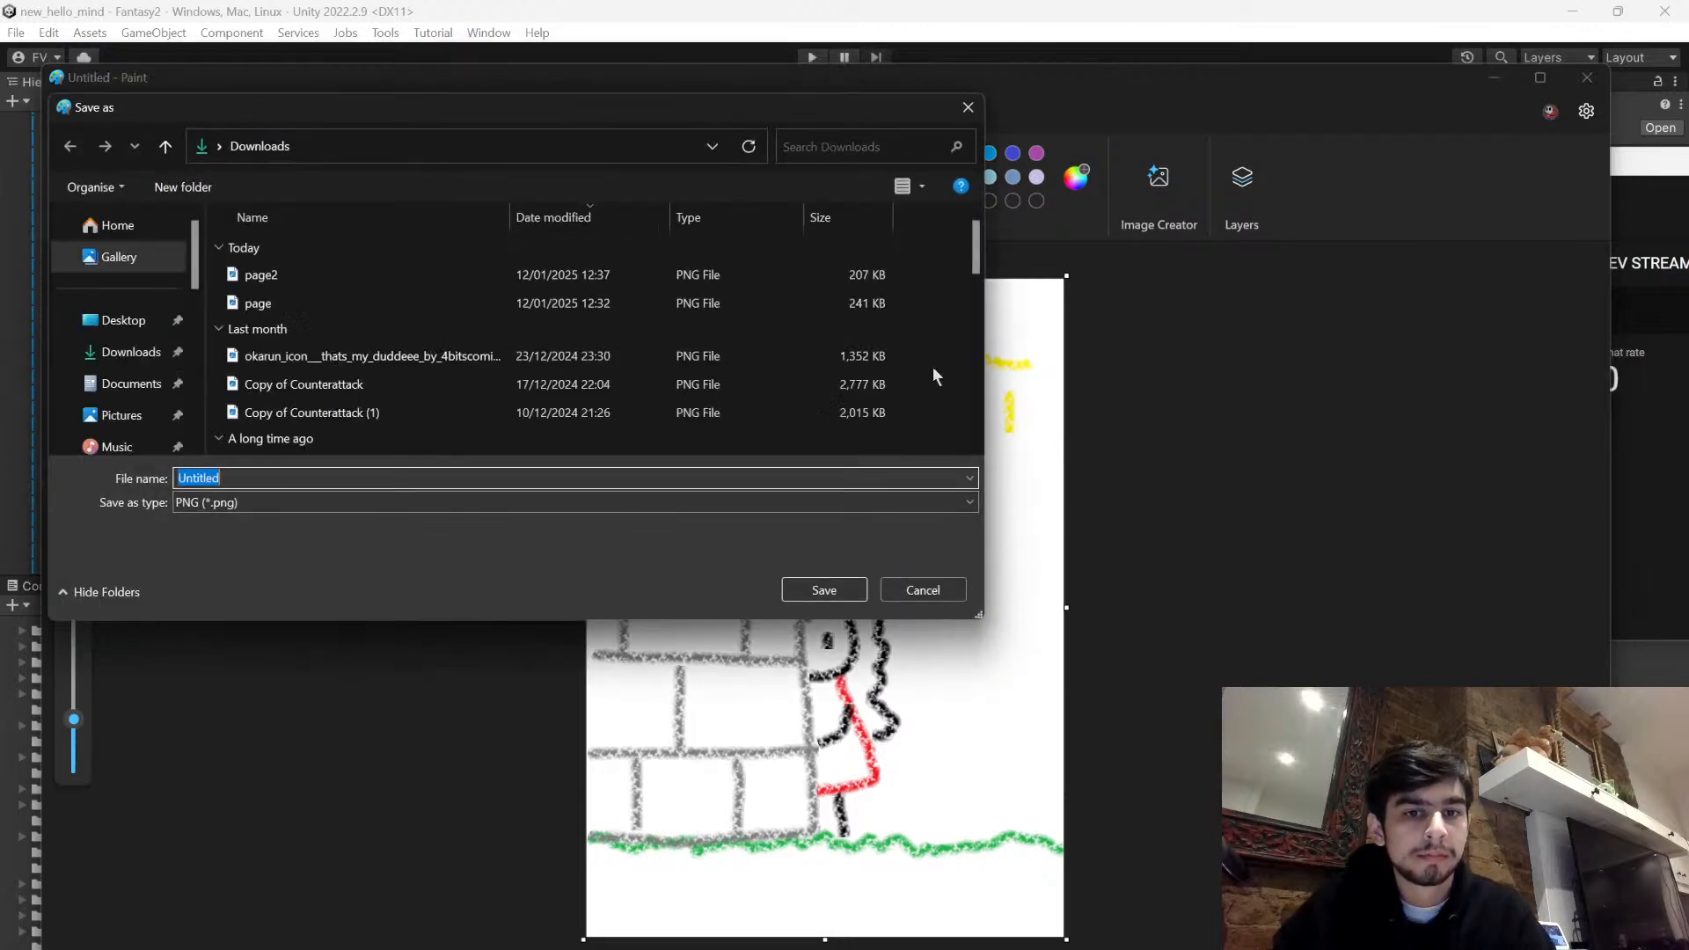
key("Escape")
- Switch to OBS and move the Display Capture source below Window Capture in the source order
key("alt+Tab")
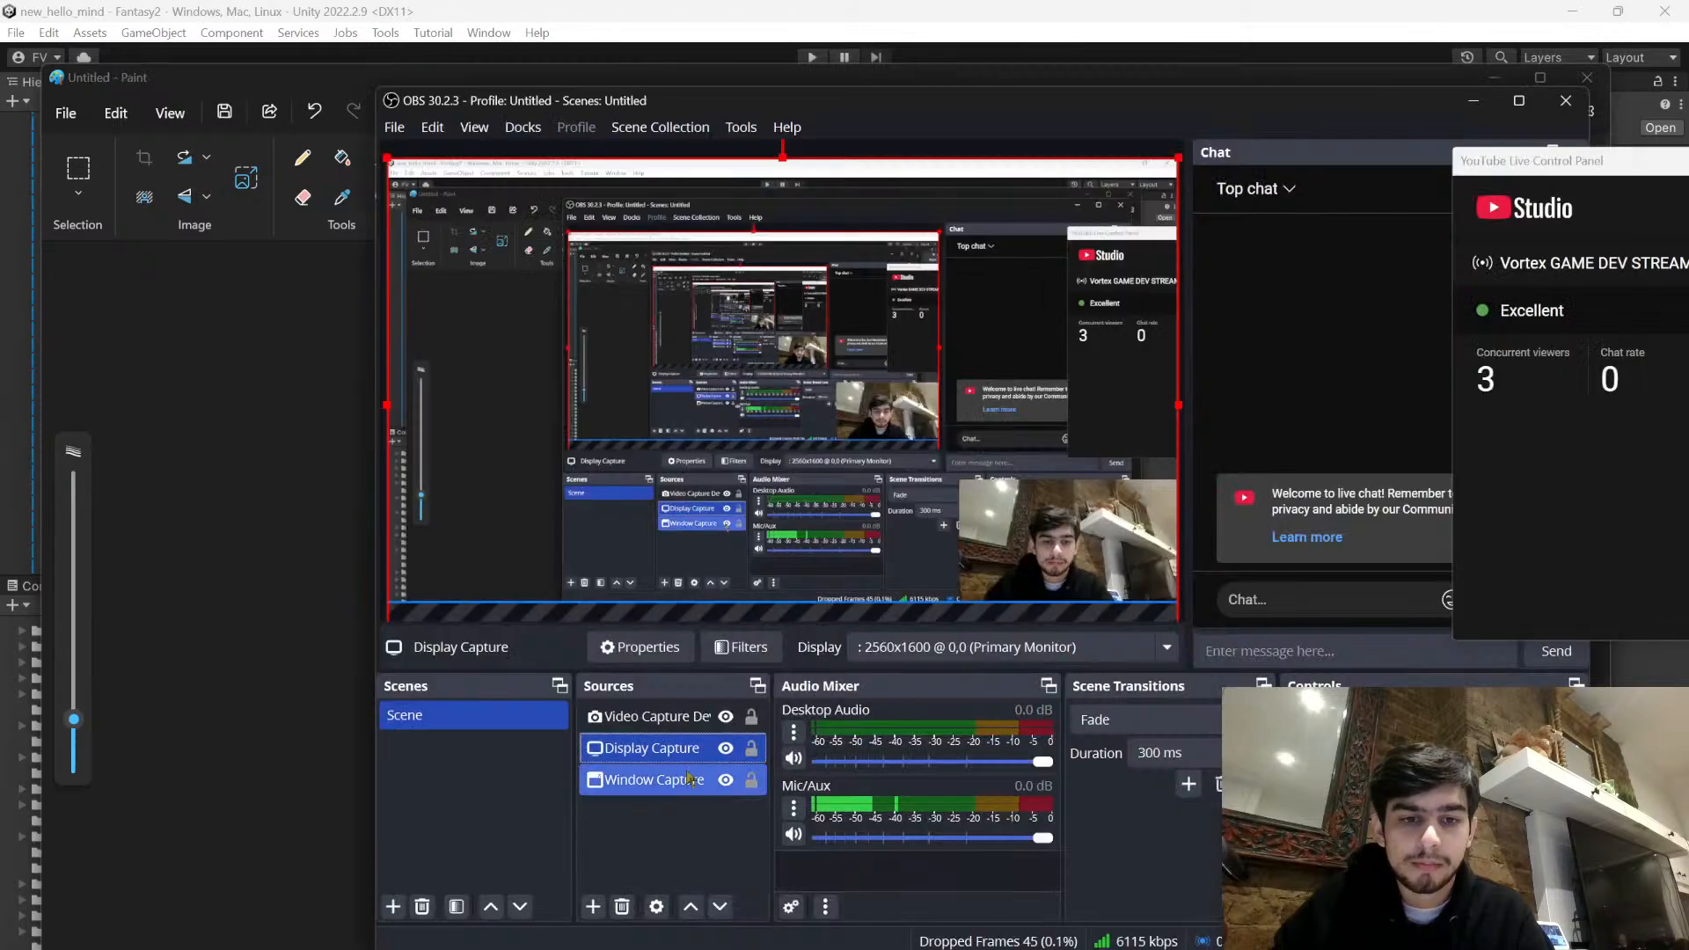
left_click(656, 780)
left_click(656, 750)
left_click_drag(659, 752, 660, 814)
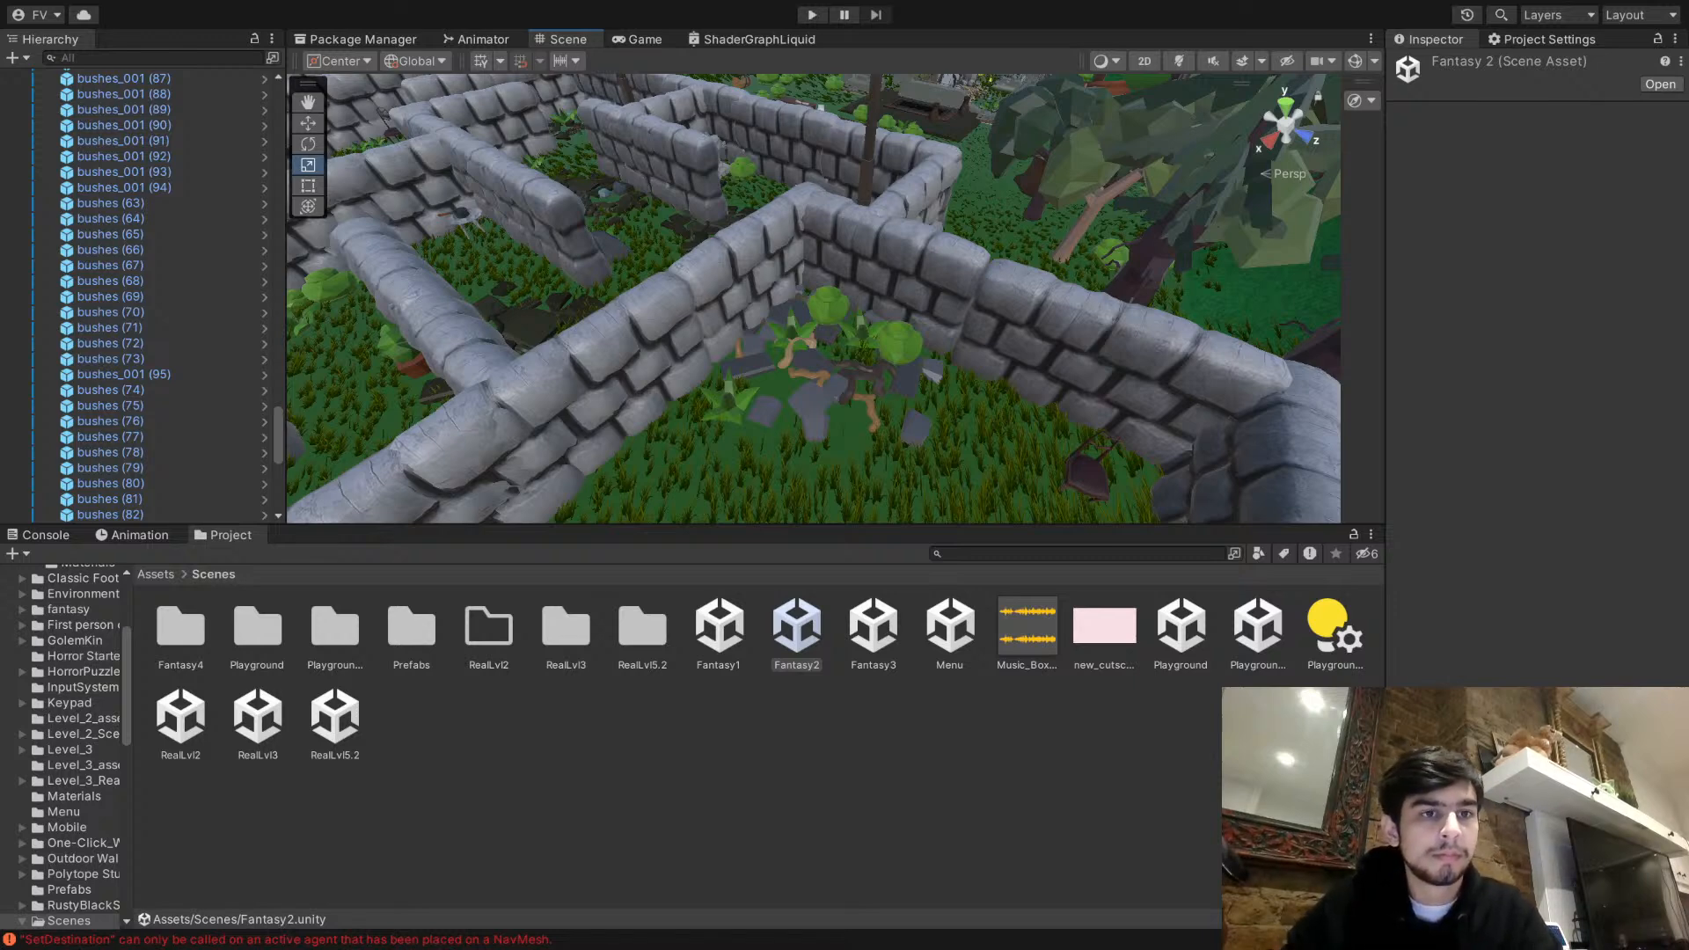
- Open the RealLvl2 scene in Unity and copy its page 1 object
left_click(538, 810)
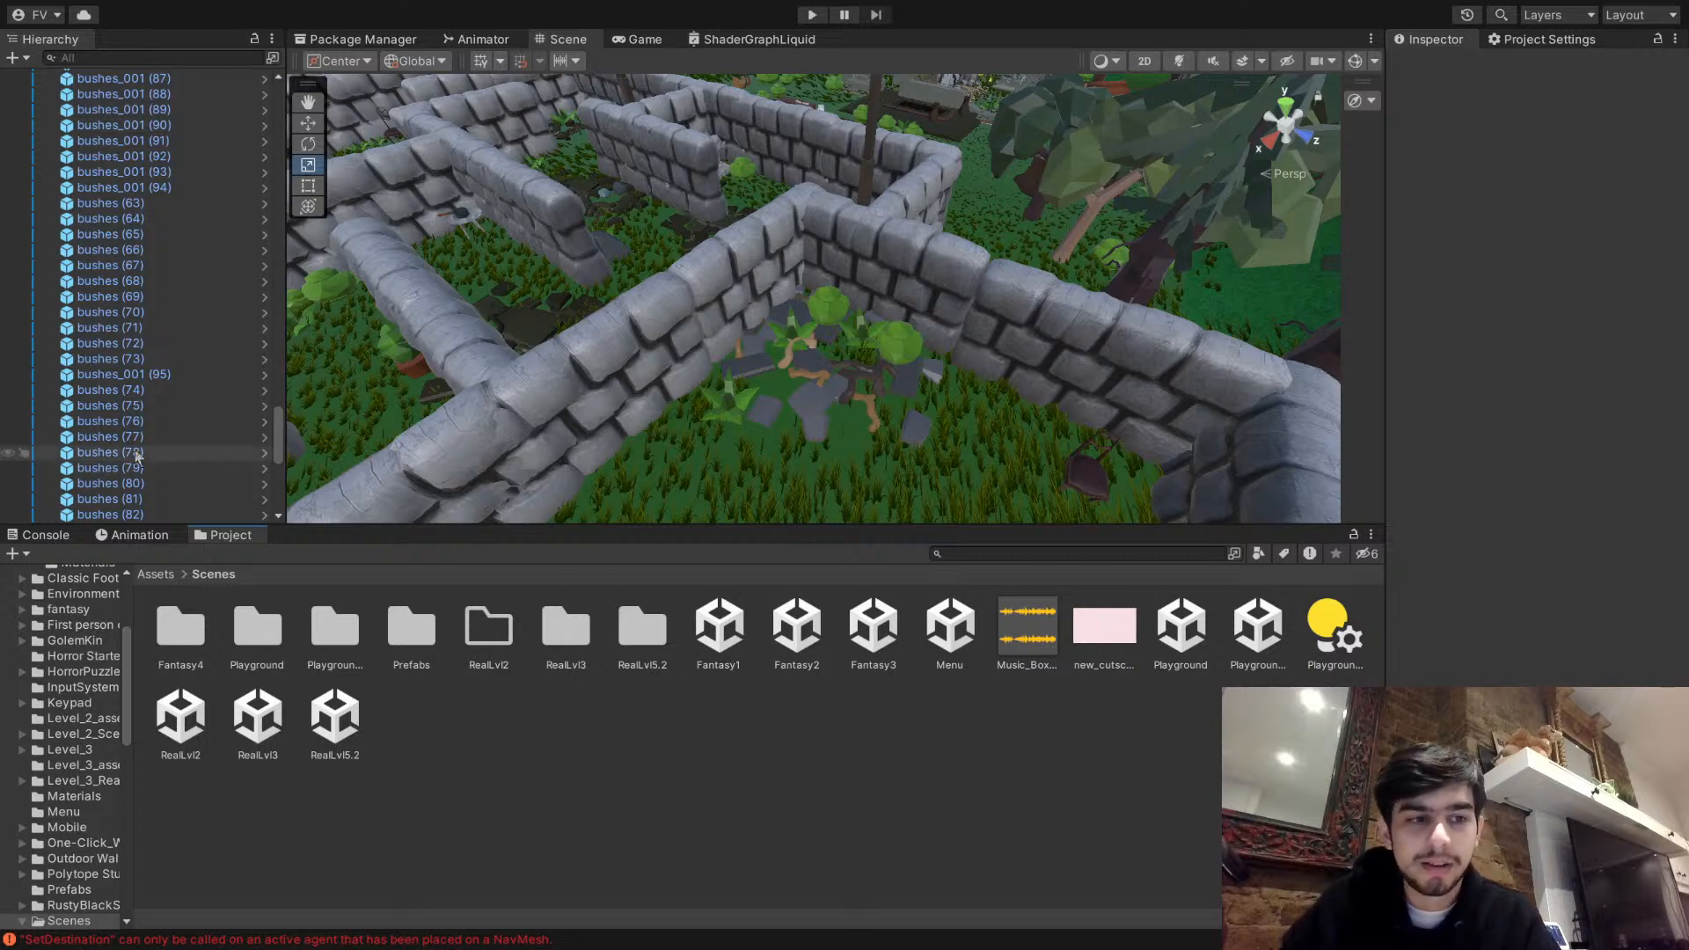
scroll(176, 454, "down", 10)
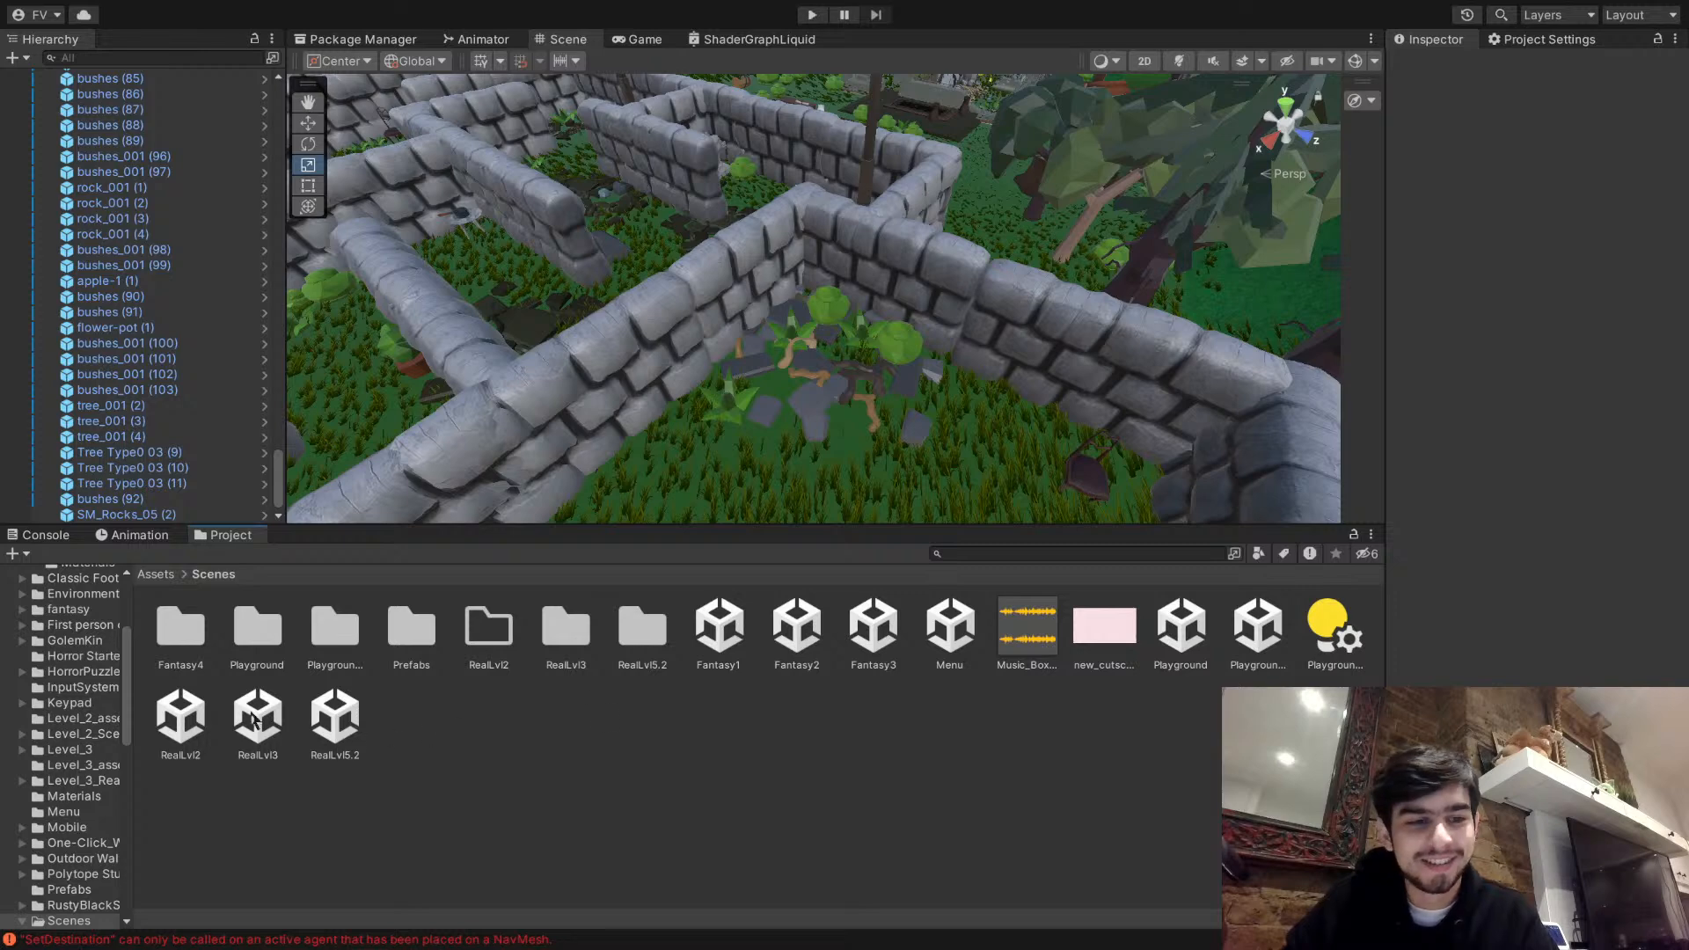
left_click(193, 709)
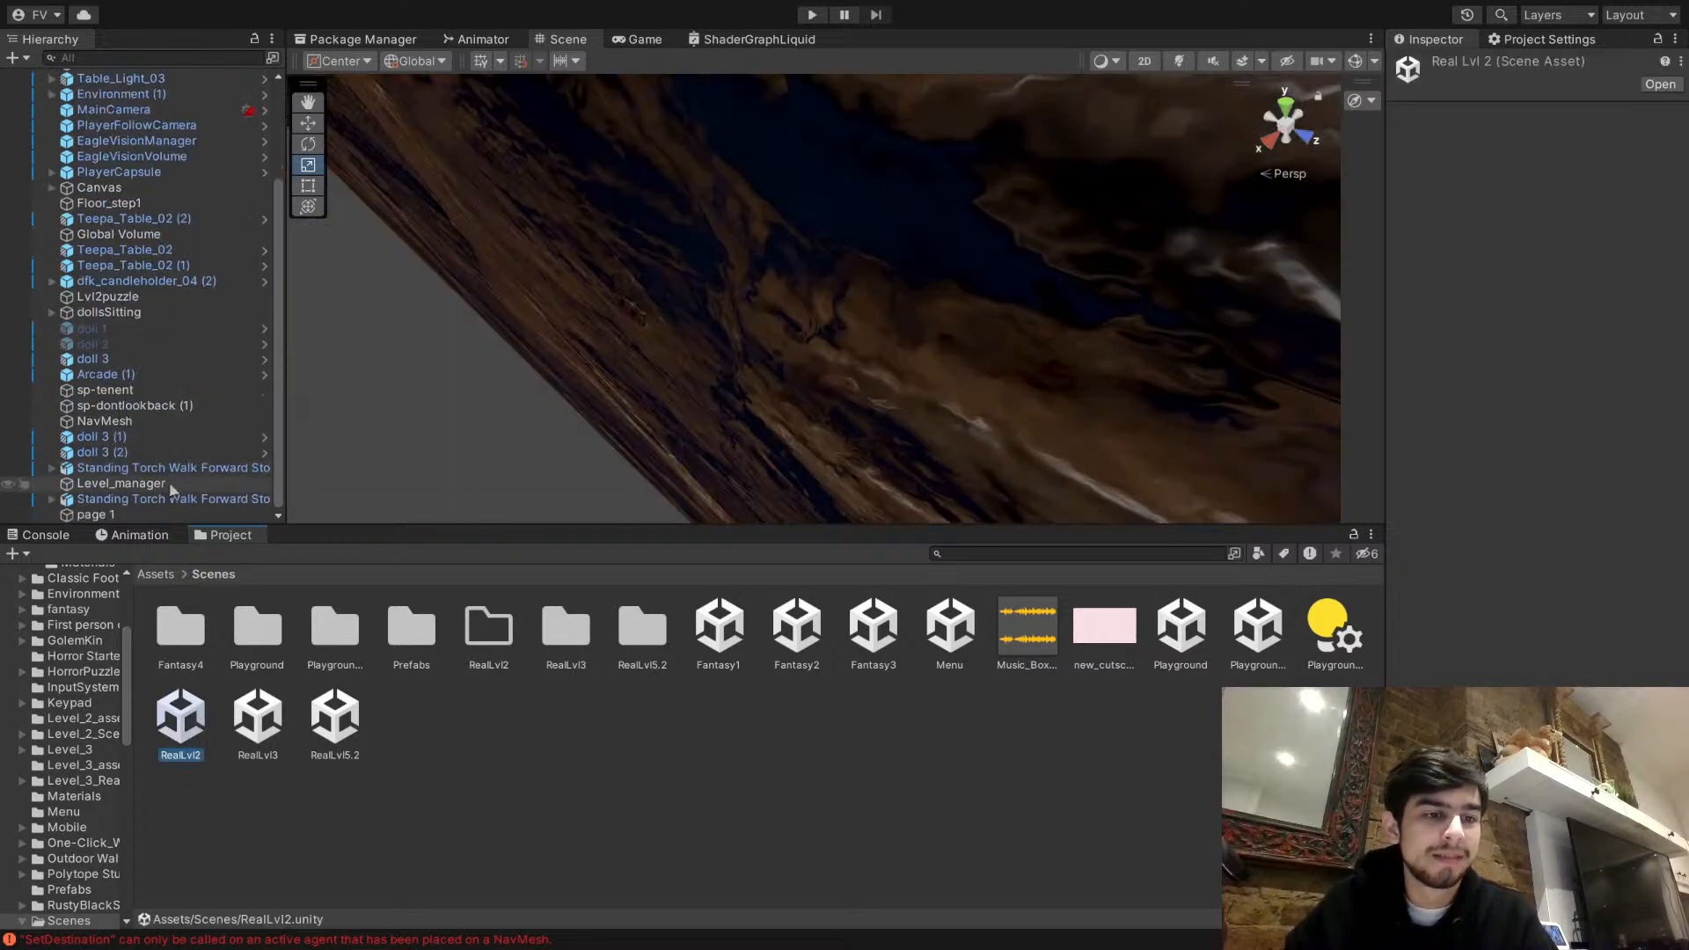
left_click(130, 515)
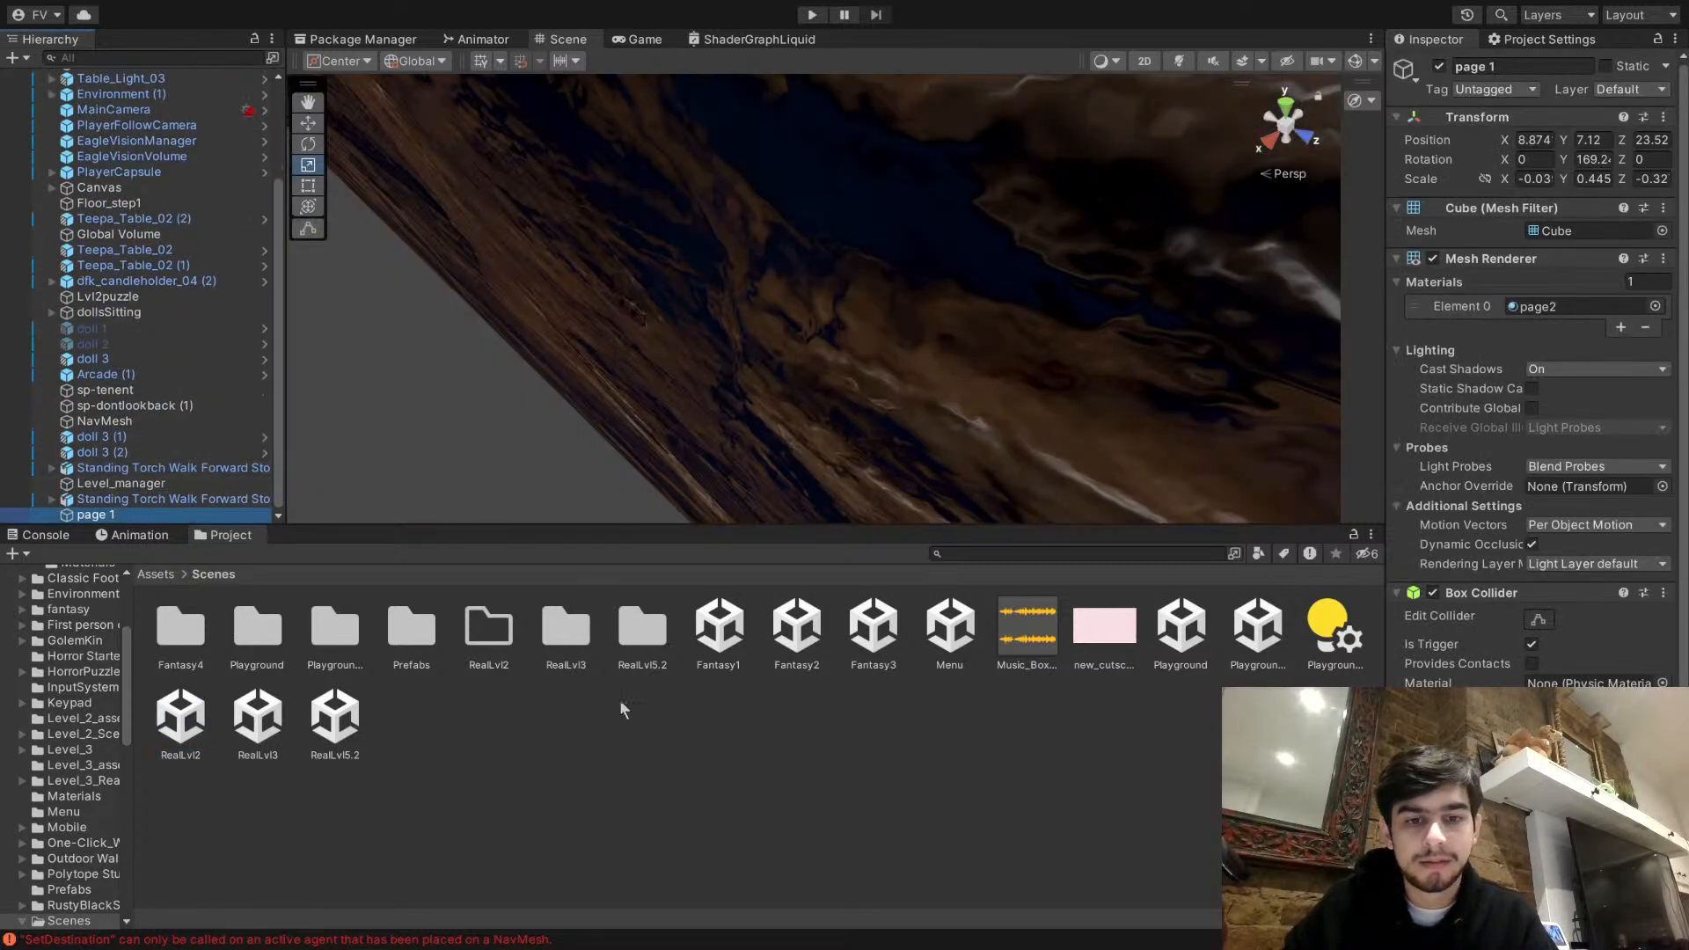
- Reopen the Fantasy2 scene and paste the page 1 object into it
double_click(797, 632)
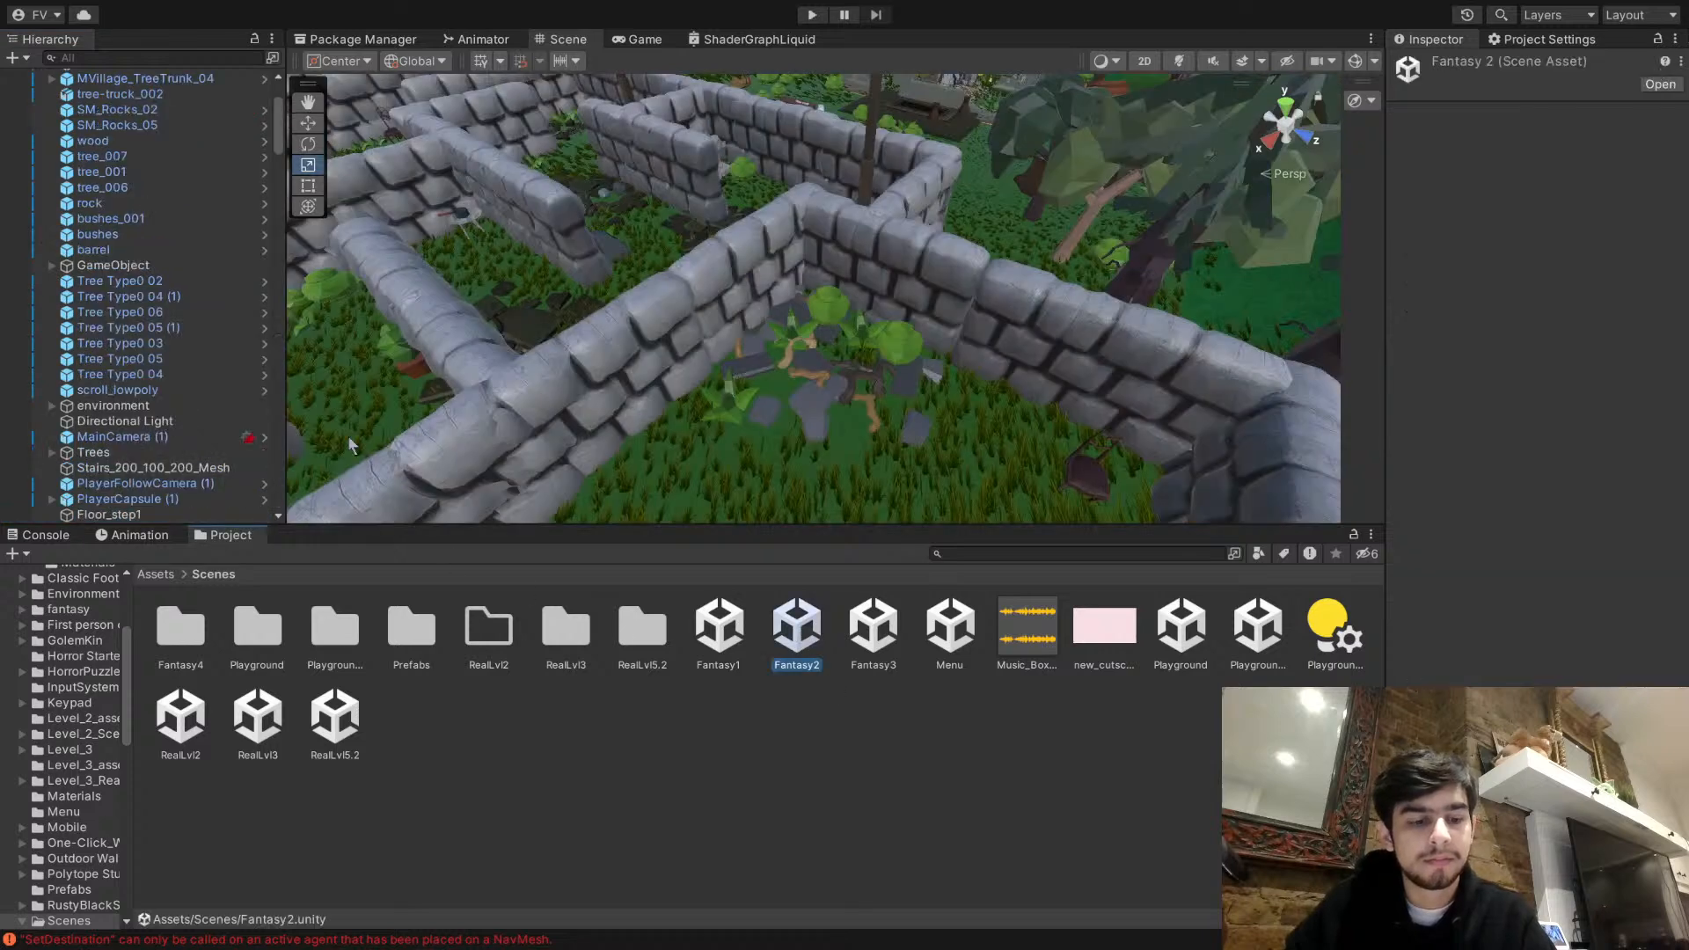
right_click_drag(797, 368, 827, 148)
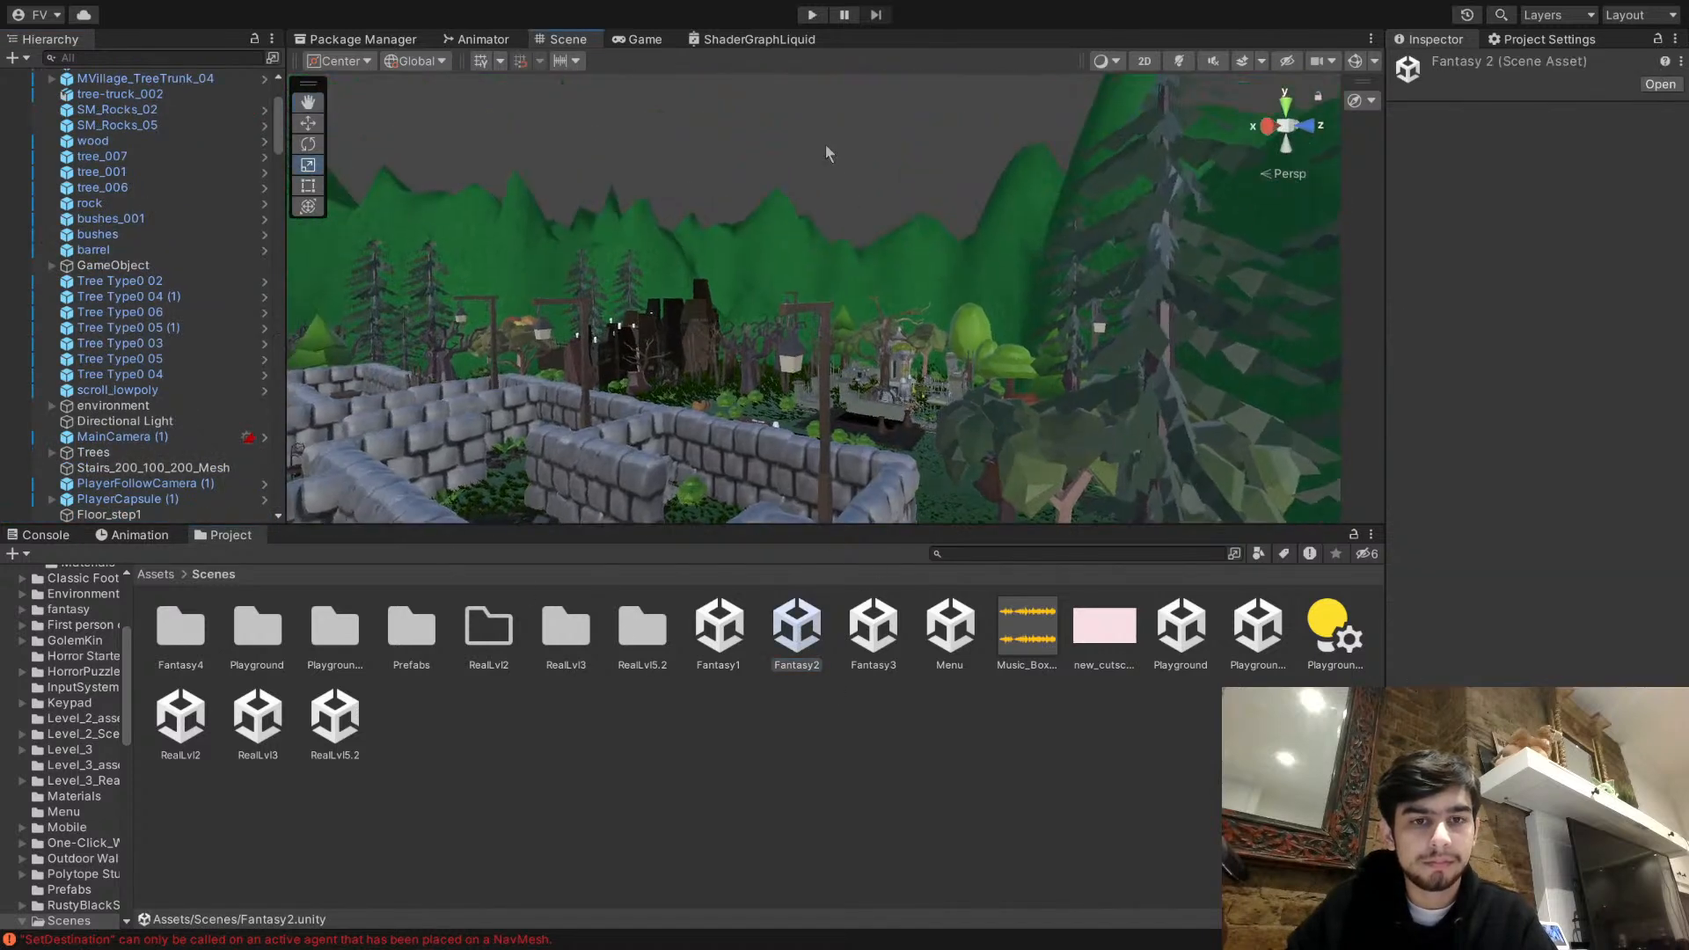
scroll(177, 447, "down", 7)
right_click_drag(695, 403, 709, 536)
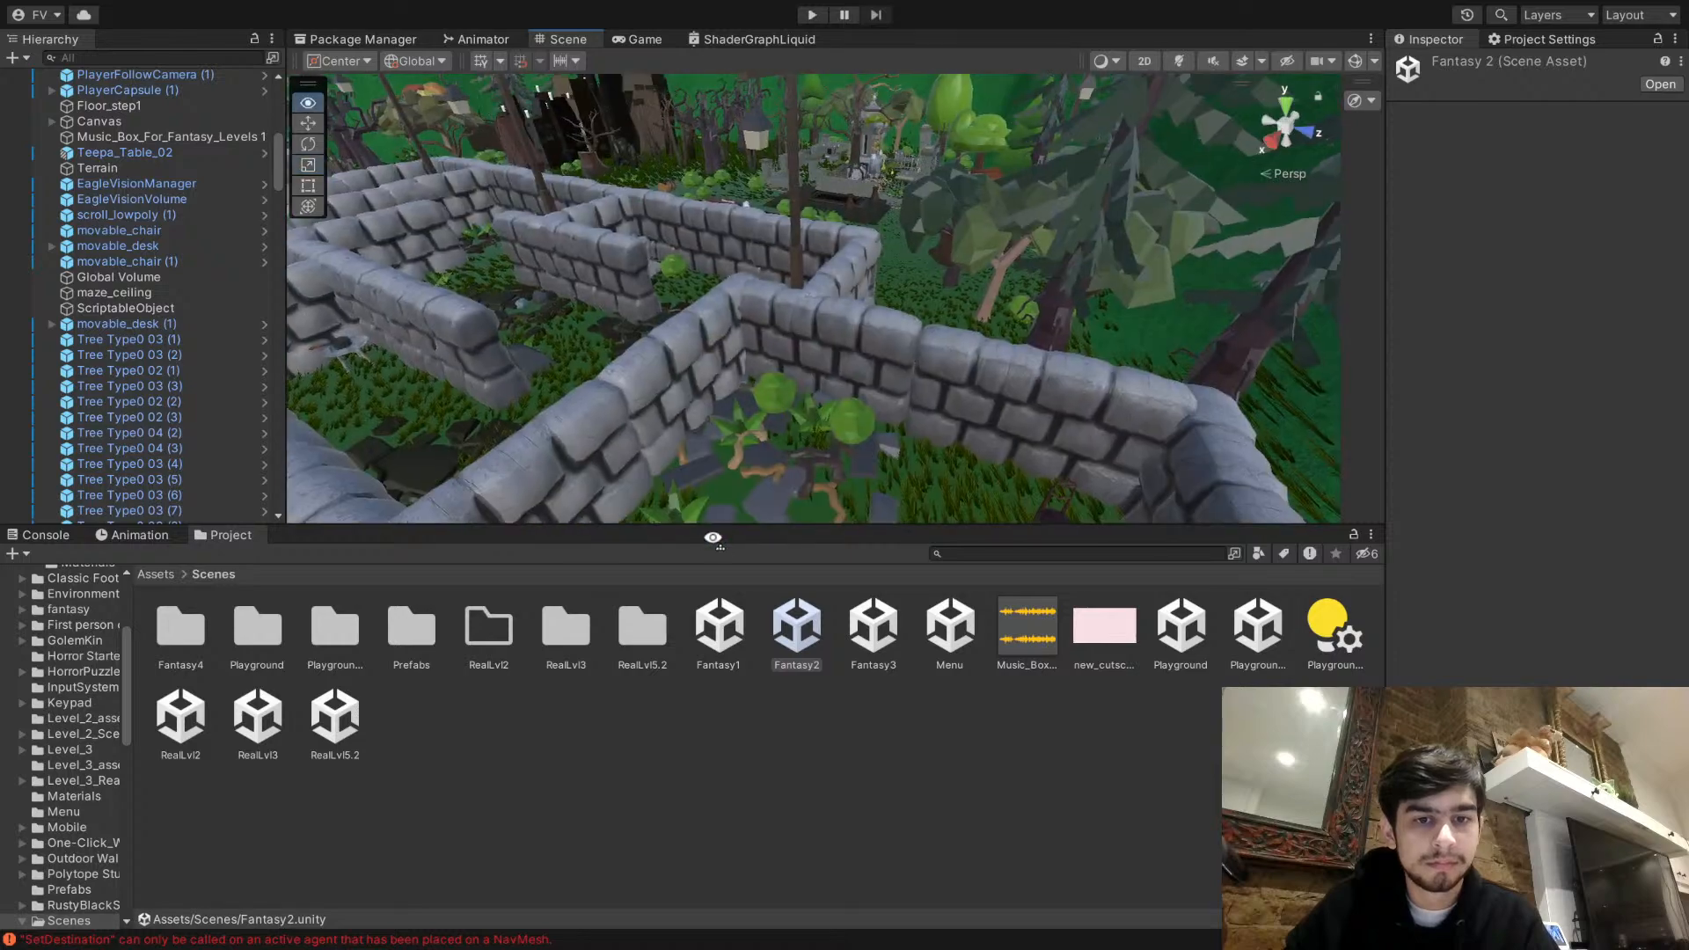
left_click(778, 413)
right_click_drag(779, 414, 171, 390)
left_click(837, 468)
scroll(184, 400, "down", 1)
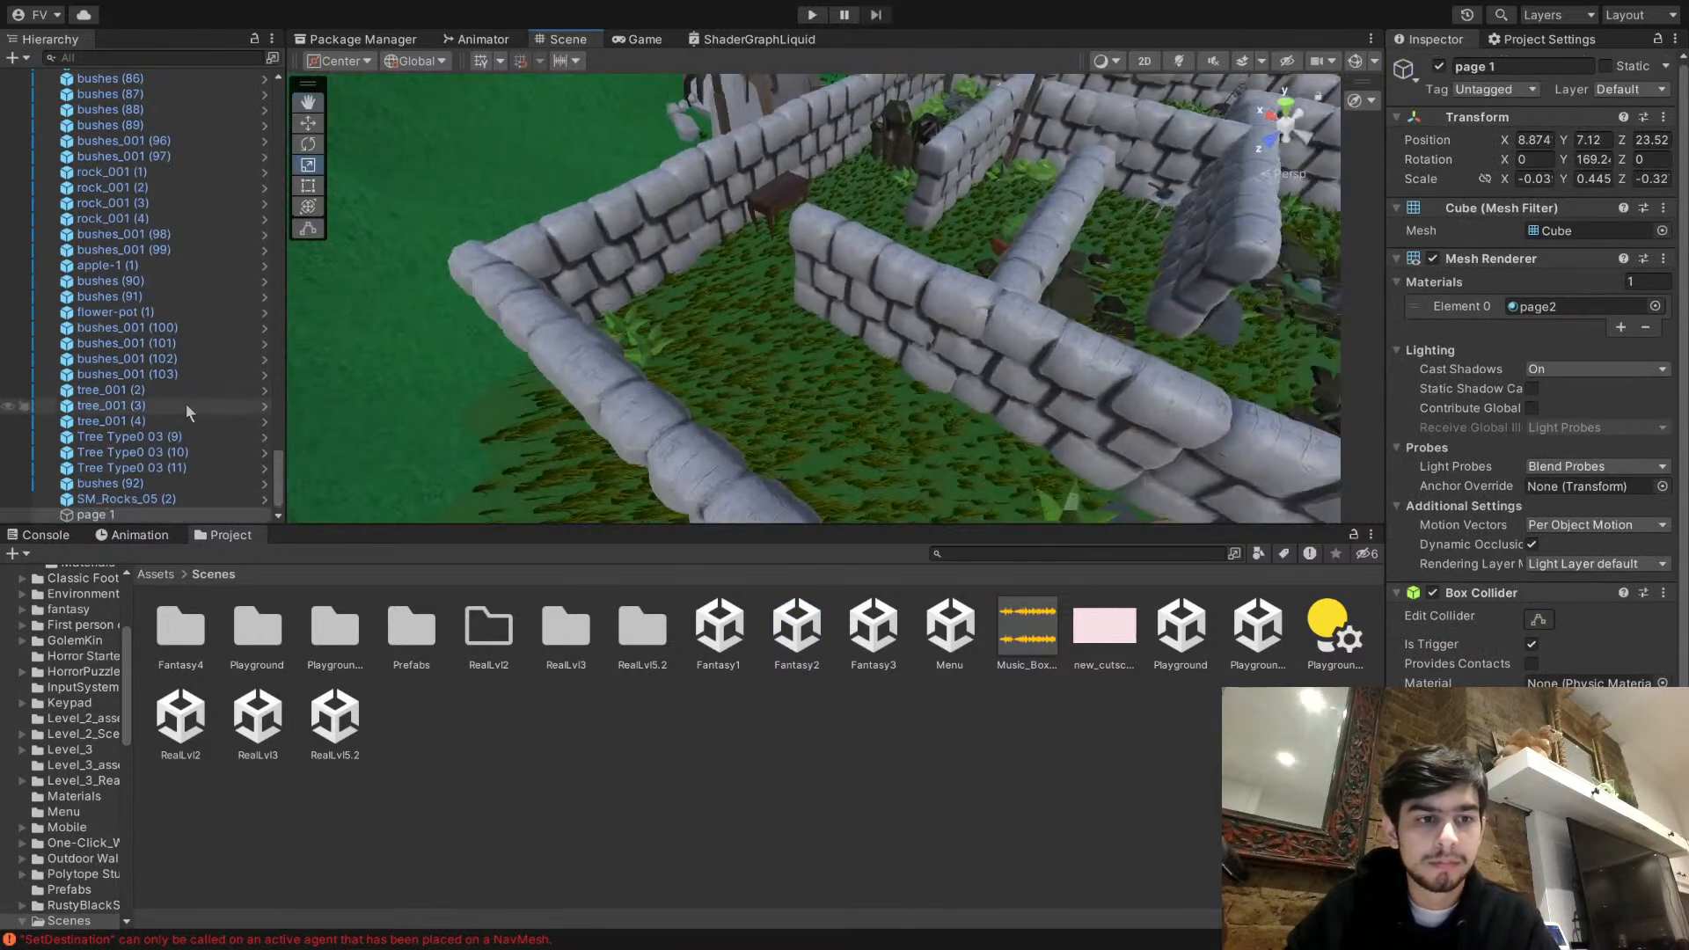
- Find the pasted page 1 object and move it down into the stone maze with the Move tool
left_click(133, 519)
right_click_drag(677, 378, 114, 154)
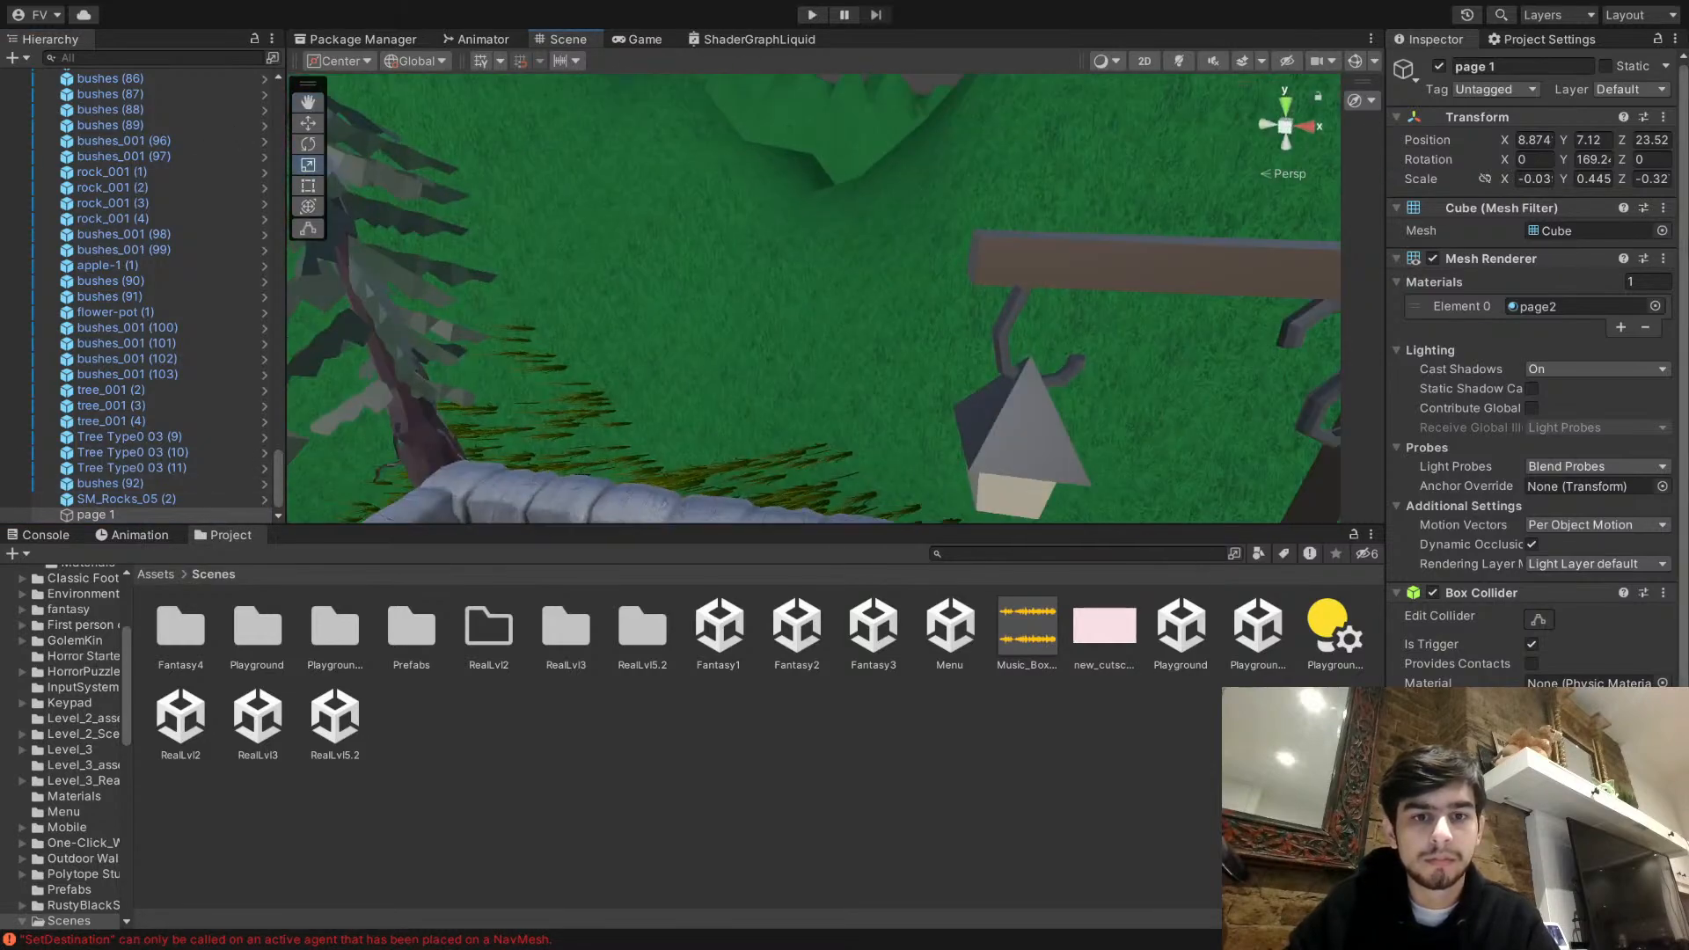
scroll(961, 301, "up", 4)
right_click_drag(962, 302, 1043, 338)
left_click(310, 131)
left_click_drag(693, 206, 817, 359)
right_click_drag(817, 359, 728, 352)
left_click_drag(884, 330, 475, 178)
left_click_drag(599, 349, 649, 380)
right_click_drag(649, 380, 1118, 331)
- Shift page 1 along the maze corridor near the bed to about X 22.67, Z 7.86
key("w")
key("a")
left_click_drag(941, 386, 759, 298)
key("a")
right_click_drag(758, 298, 969, 325)
key("w")
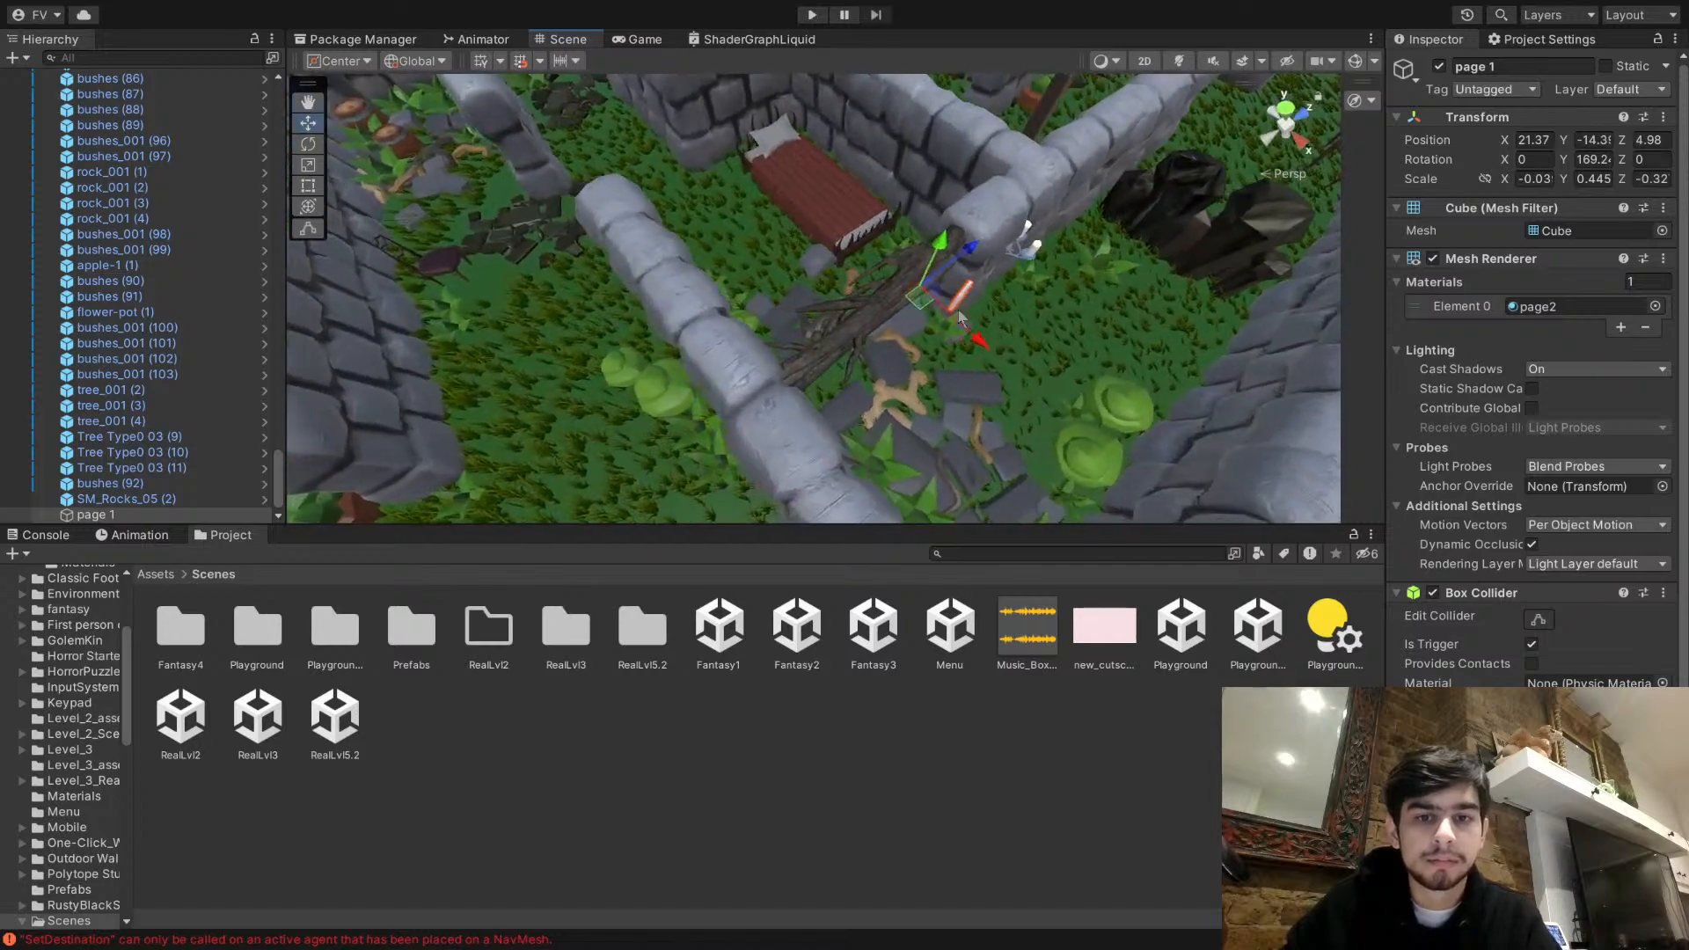
left_click_drag(920, 298, 1099, 274)
right_click_drag(1100, 274, 1534, 230)
- Examine the furniture and props around the maze for something on which to set the page
key("w")
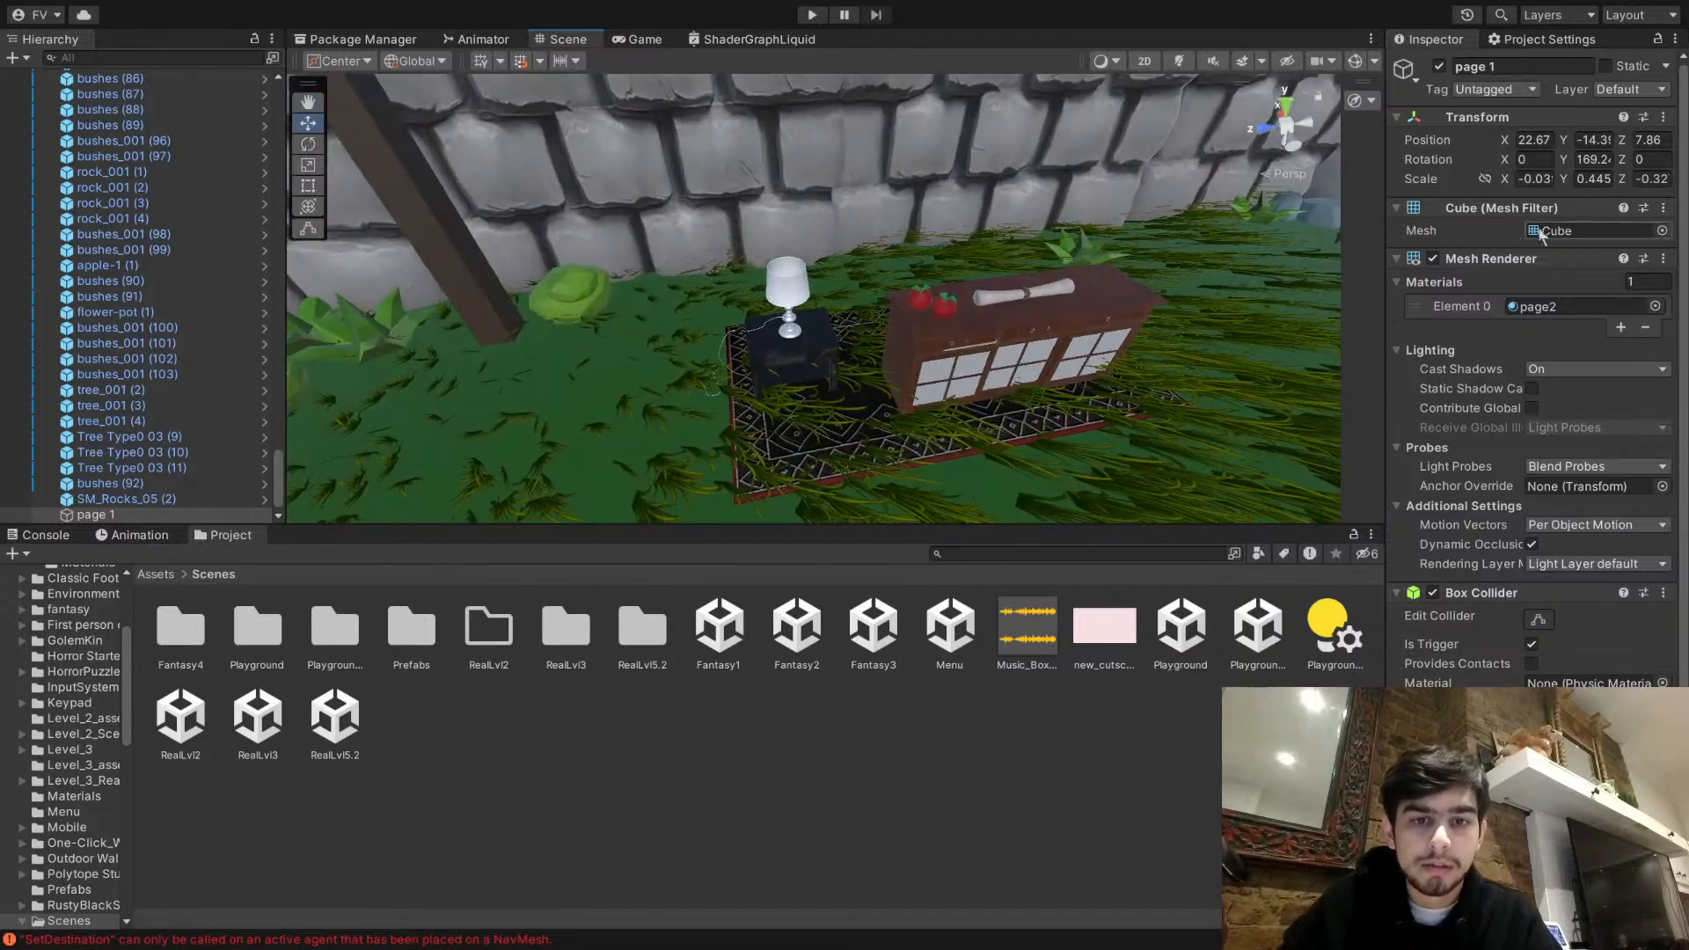
left_click(814, 354)
key("a")
right_click_drag(823, 356, 1024, 347)
key("w")
key("w")
left_click(814, 323)
key("s")
right_click_drag(813, 323, 885, 445)
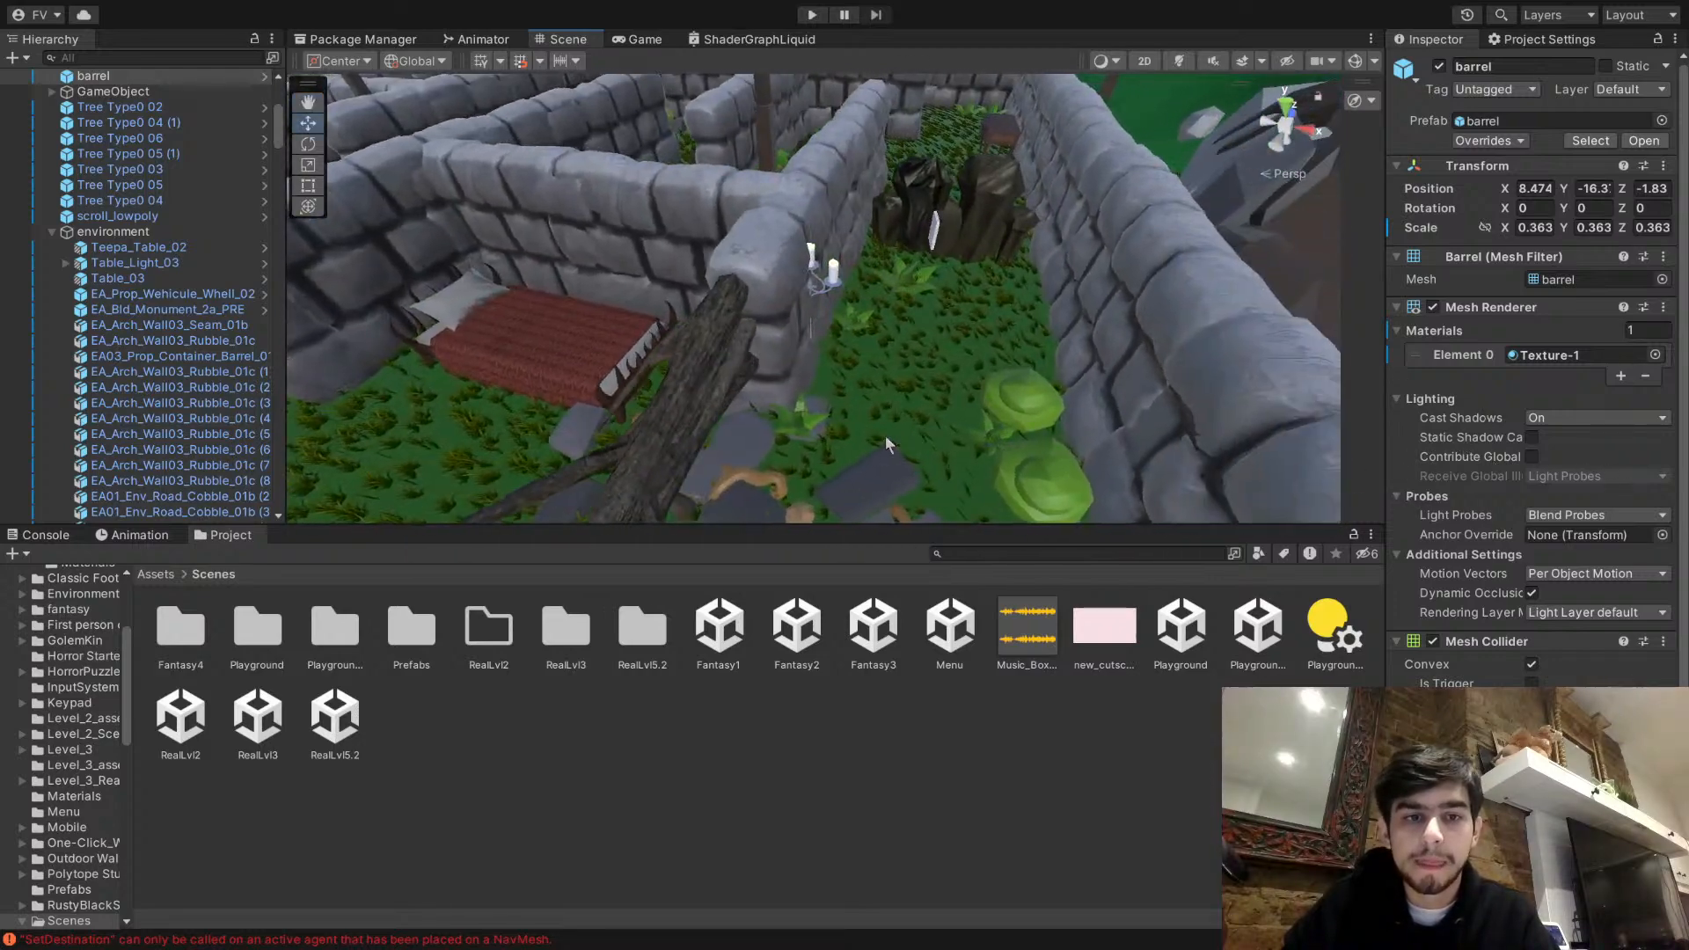
- Pick the small round marble table Teepa_Table_02 and place it in the maze corridor beside page 1
left_click(579, 343)
right_click_drag(579, 343, 634, 328)
left_click_drag(628, 305, 719, 302)
right_click_drag(720, 302, 796, 385)
left_click(1081, 459)
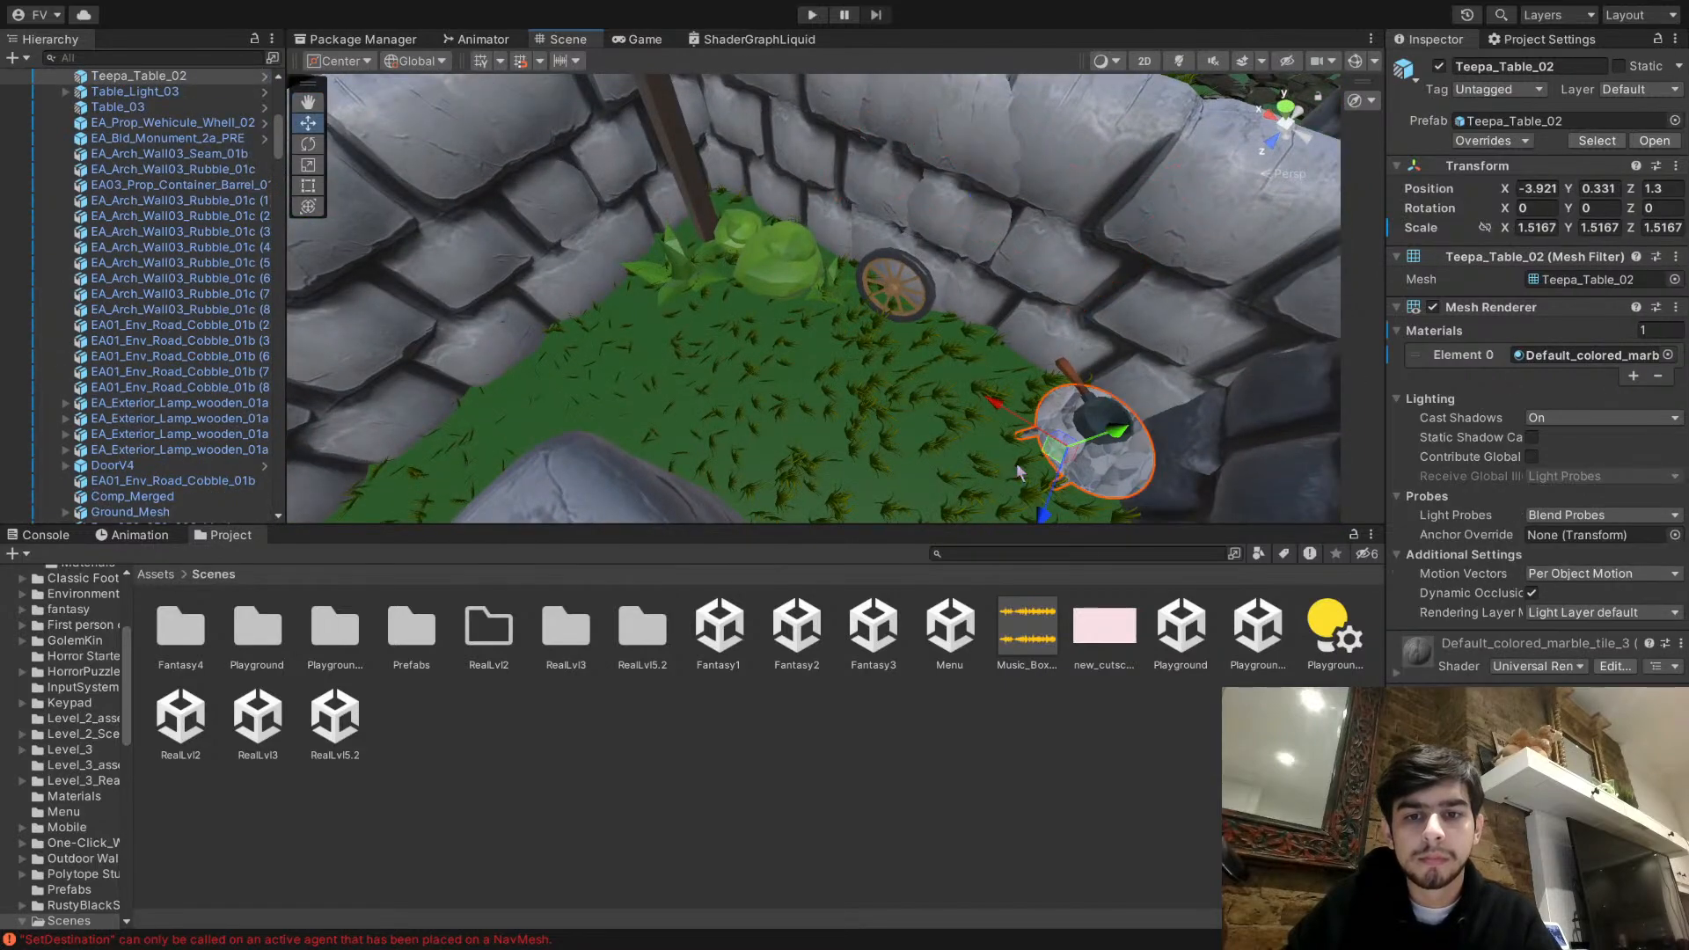
key("f")
left_click_drag(917, 351, 574, 310)
right_click_drag(574, 310, 987, 317)
left_click_drag(964, 281, 619, 426)
right_click_drag(619, 427, 744, 332)
- Move page 1 onto the round table's top, at about X 24.47, Z 7.53
left_click(552, 296)
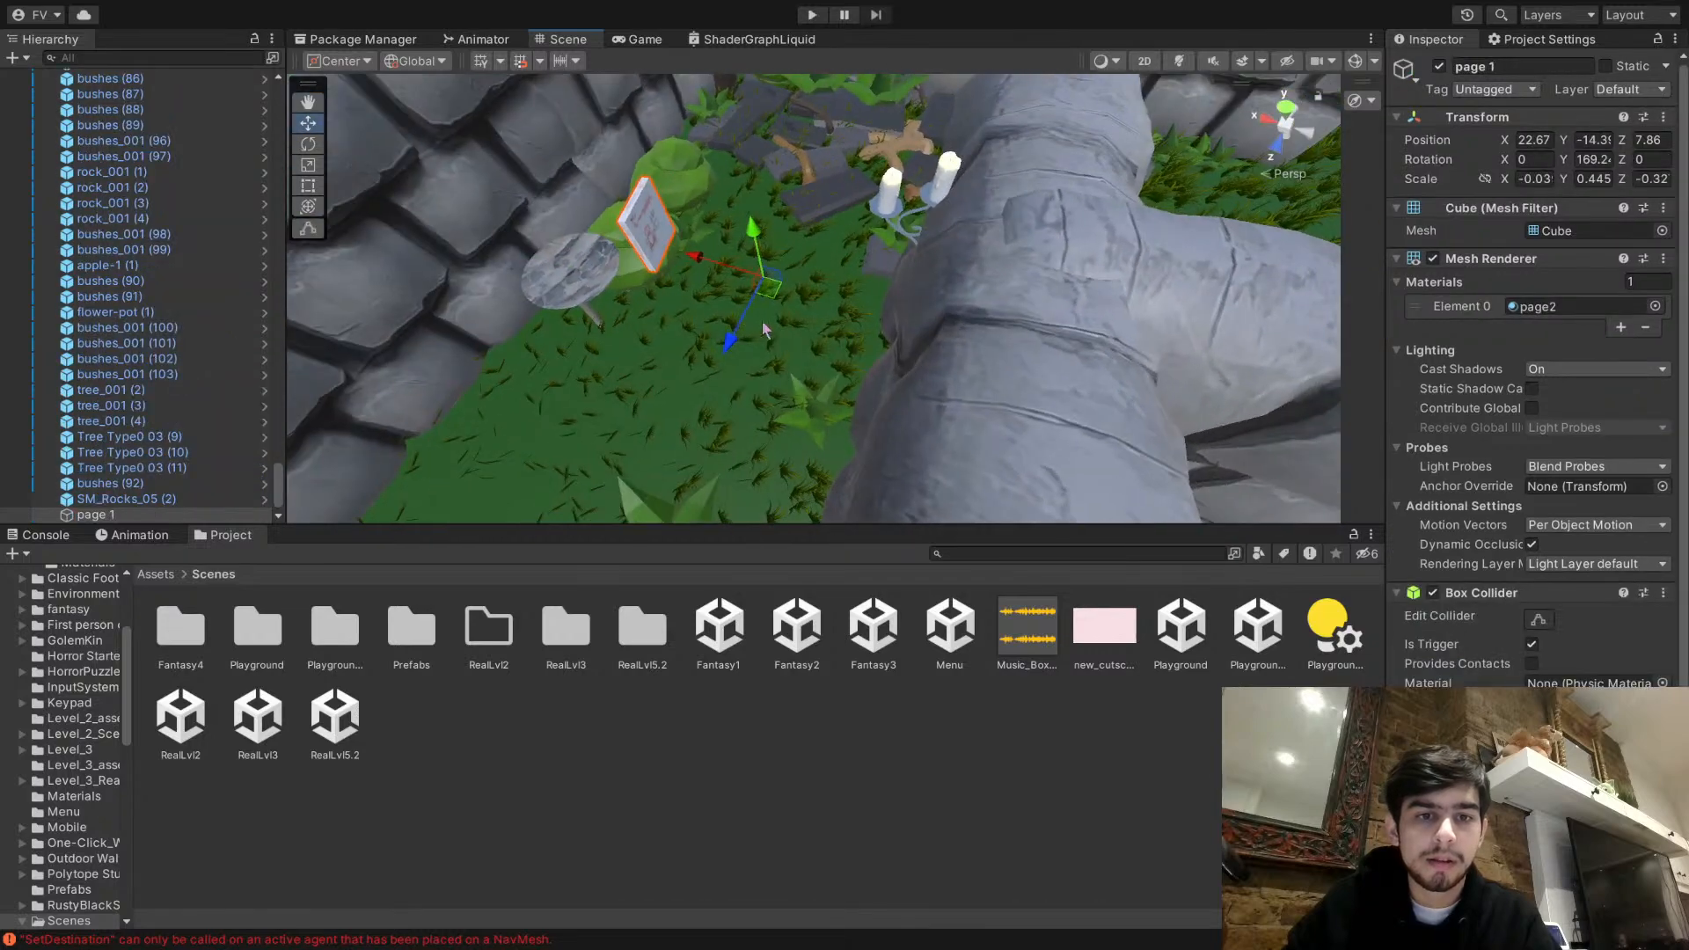
left_click_drag(781, 307, 646, 301)
right_click_drag(644, 300, 929, 260)
left_click_drag(931, 264, 913, 201)
right_click_drag(913, 200, 792, 273)
- Import the page3 drawing into the child drawings folder and apply it to page 1 on the table
left_click(626, 794)
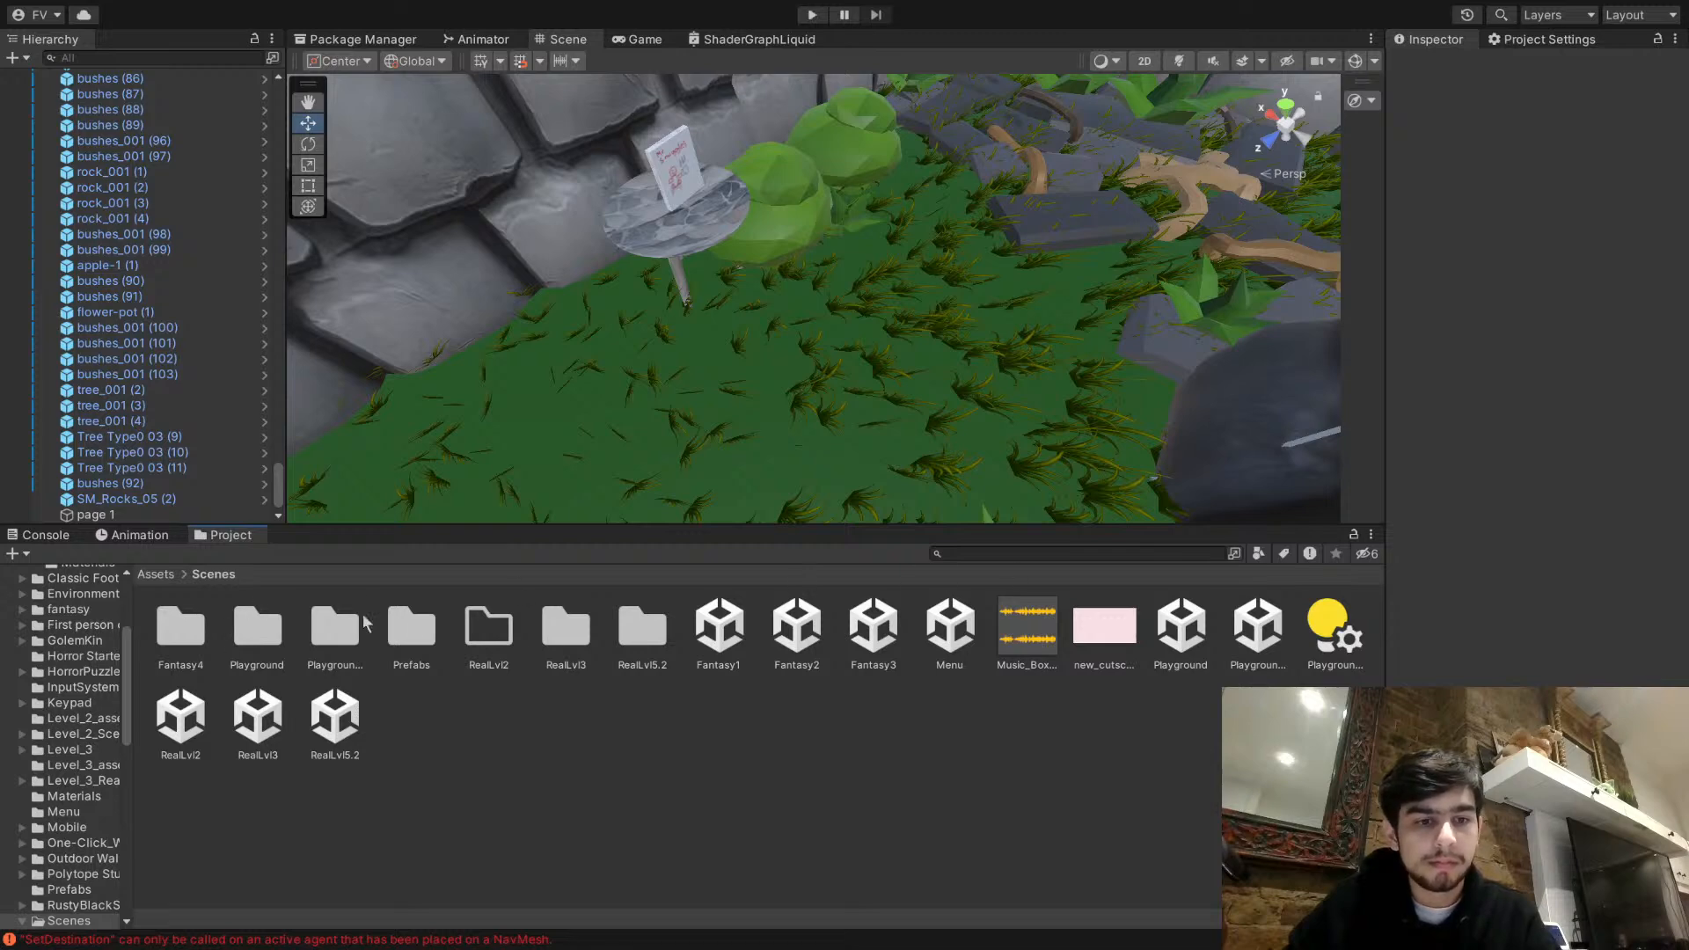
left_click(162, 576)
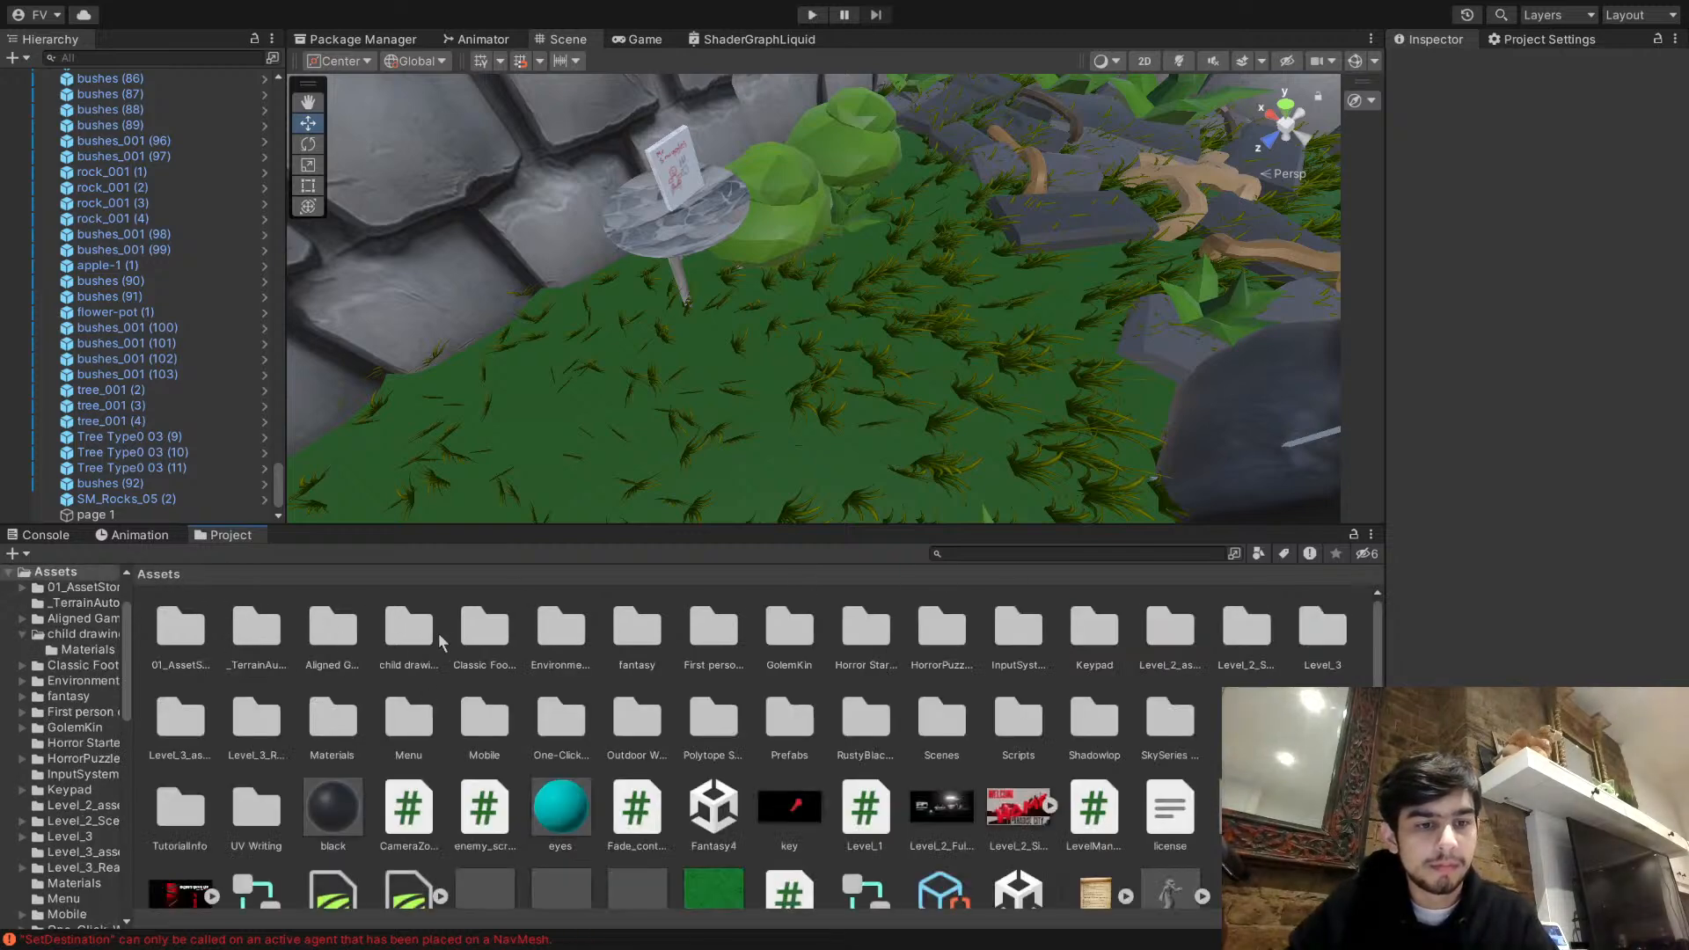
double_click(410, 630)
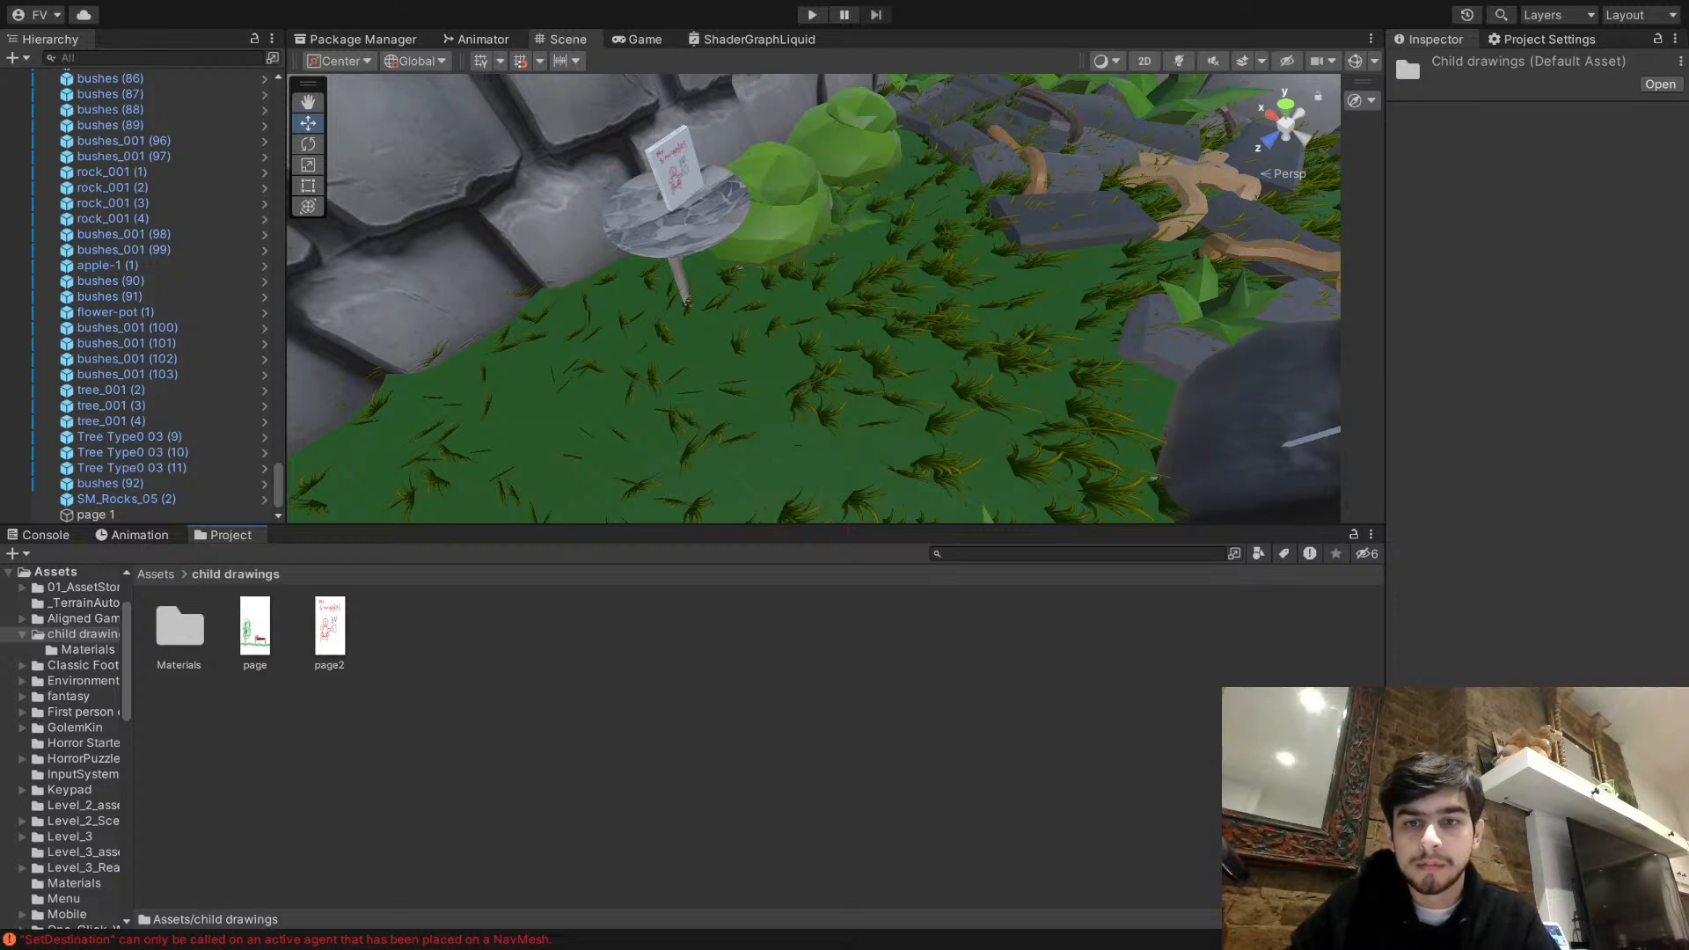
left_click(616, 604)
mouse_move(717, 369)
right_mouse_down()
mouse_move(702, 317)
mouse_move(703, 339)
right_mouse_up()
mouse_move(411, 623)
left_mouse_down()
mouse_move(541, 304)
mouse_move(599, 233)
mouse_move(620, 257)
left_mouse_up()
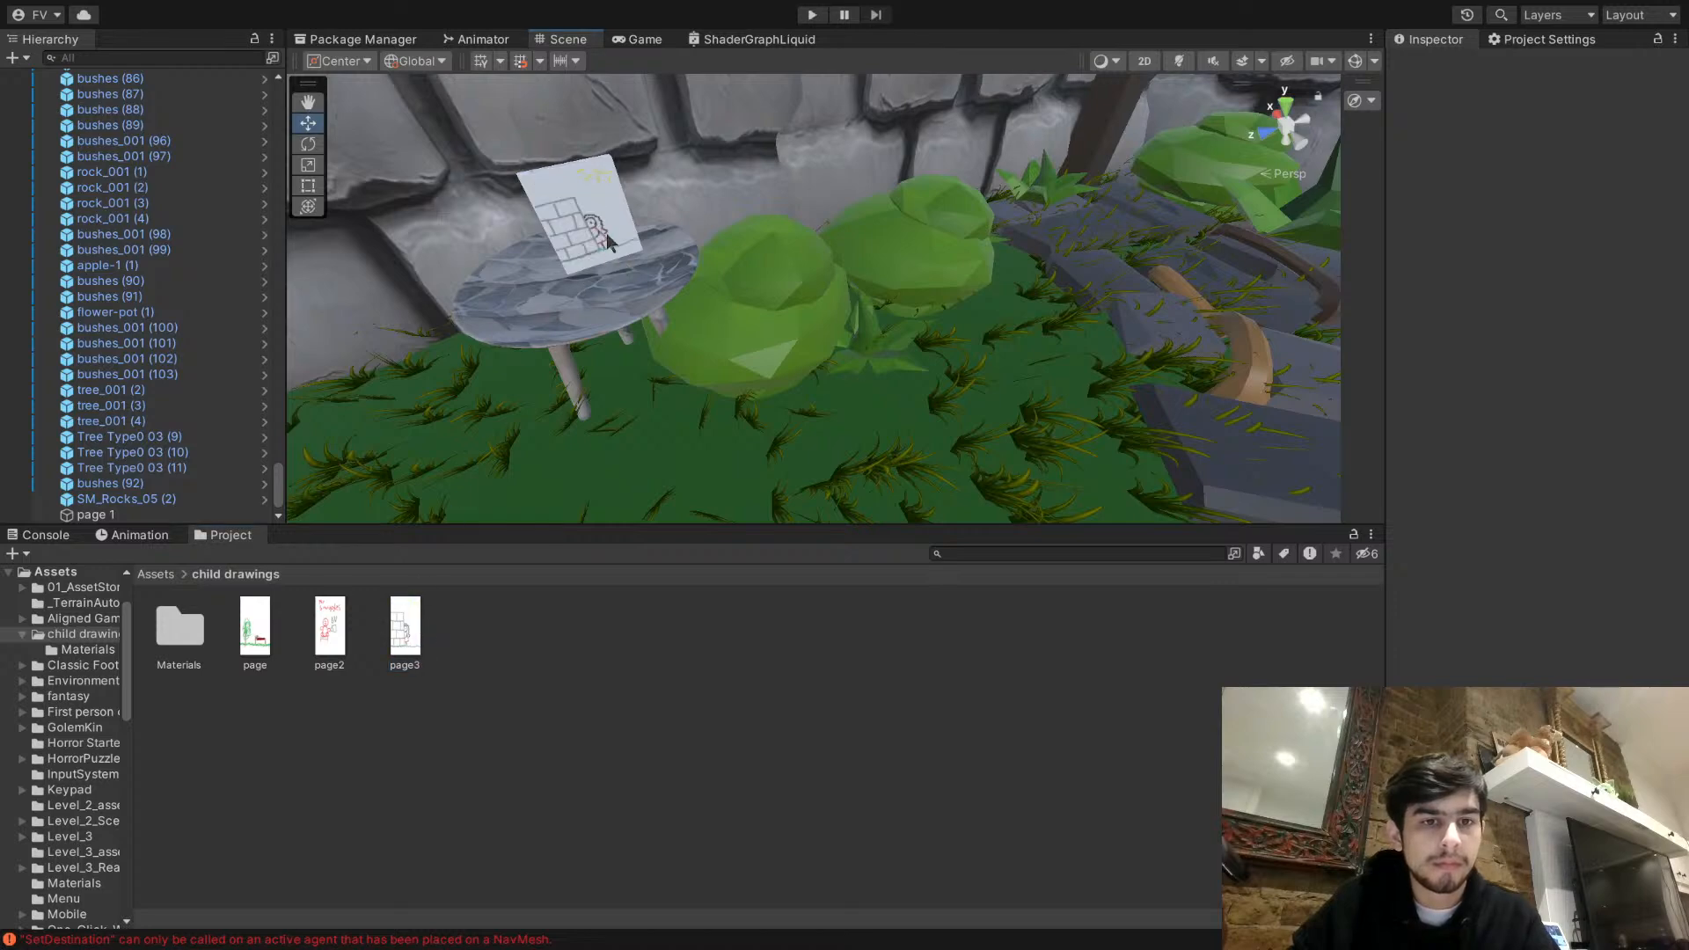
- Check page 1's material and Box Collider settings, and view its placement on the table from several angles
left_click(615, 255)
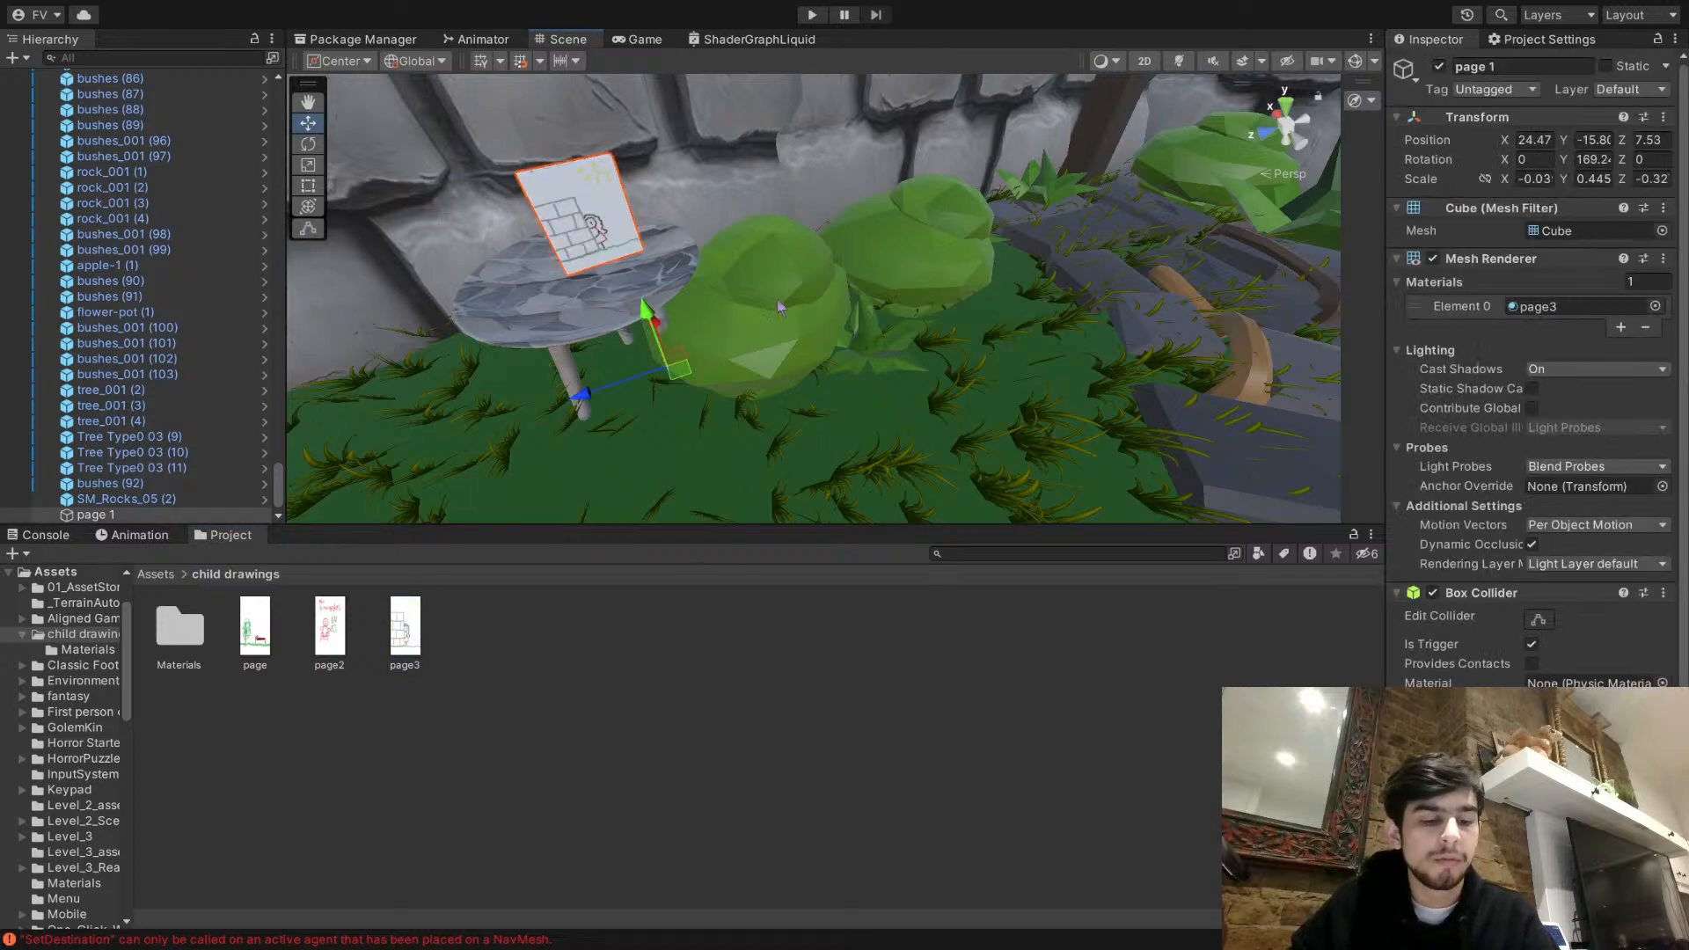
scroll(1598, 604, "down", 3)
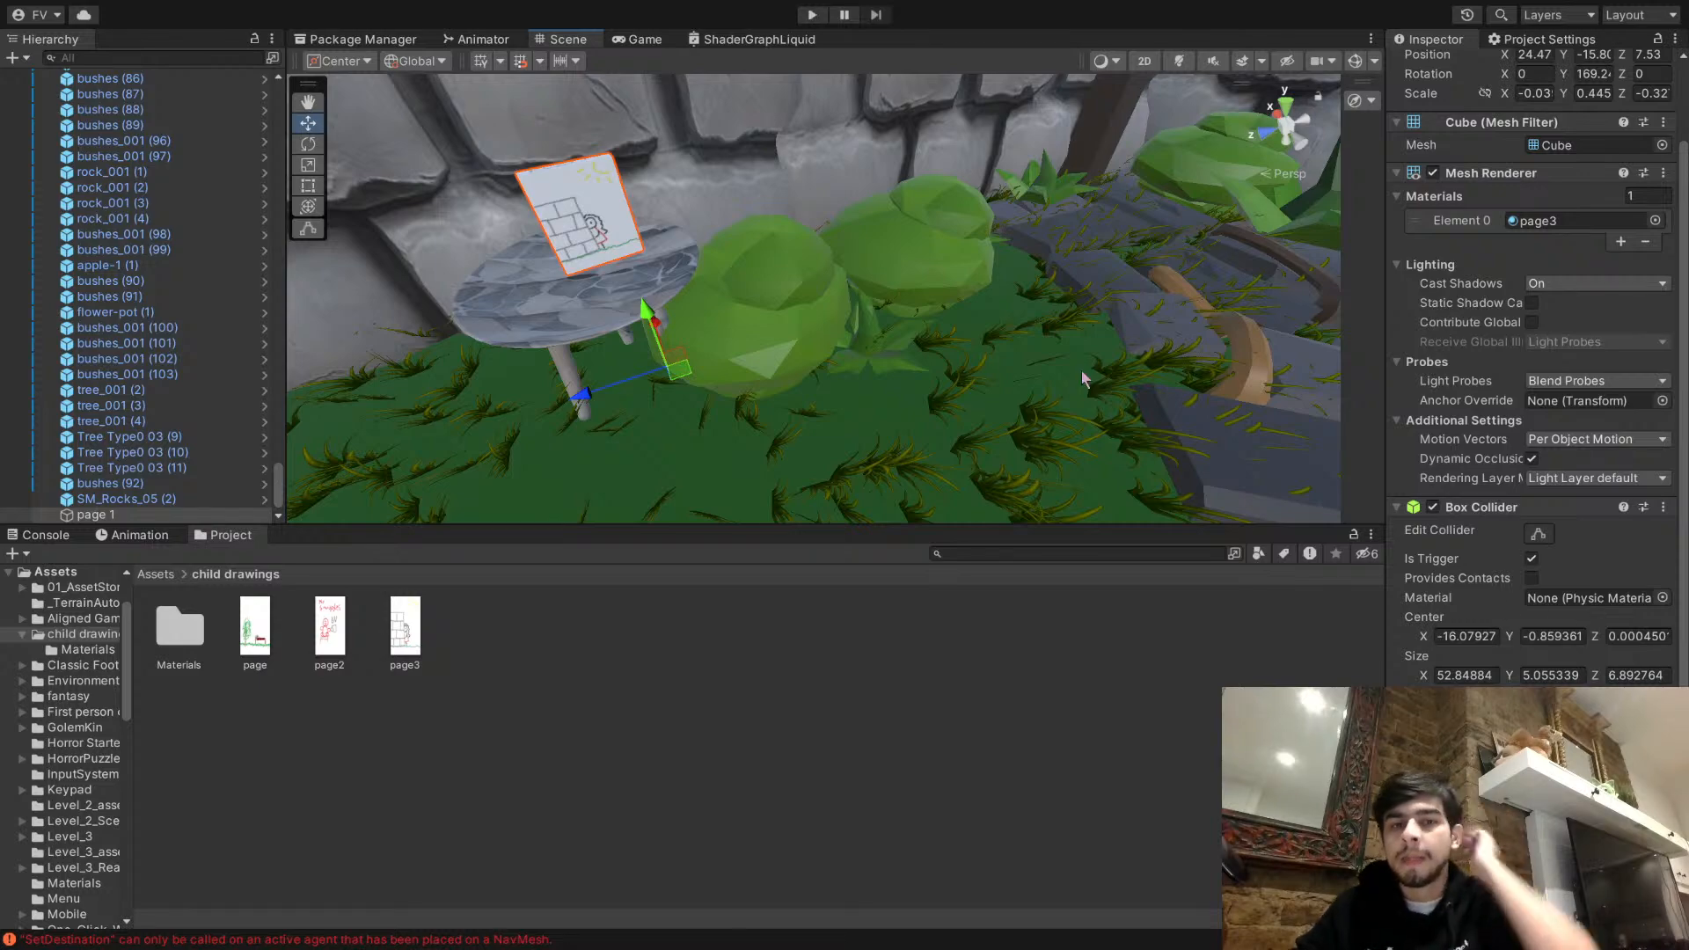
left_click(1042, 618)
key("s")
right_click_drag(1008, 320, 790, 403)
key("w")
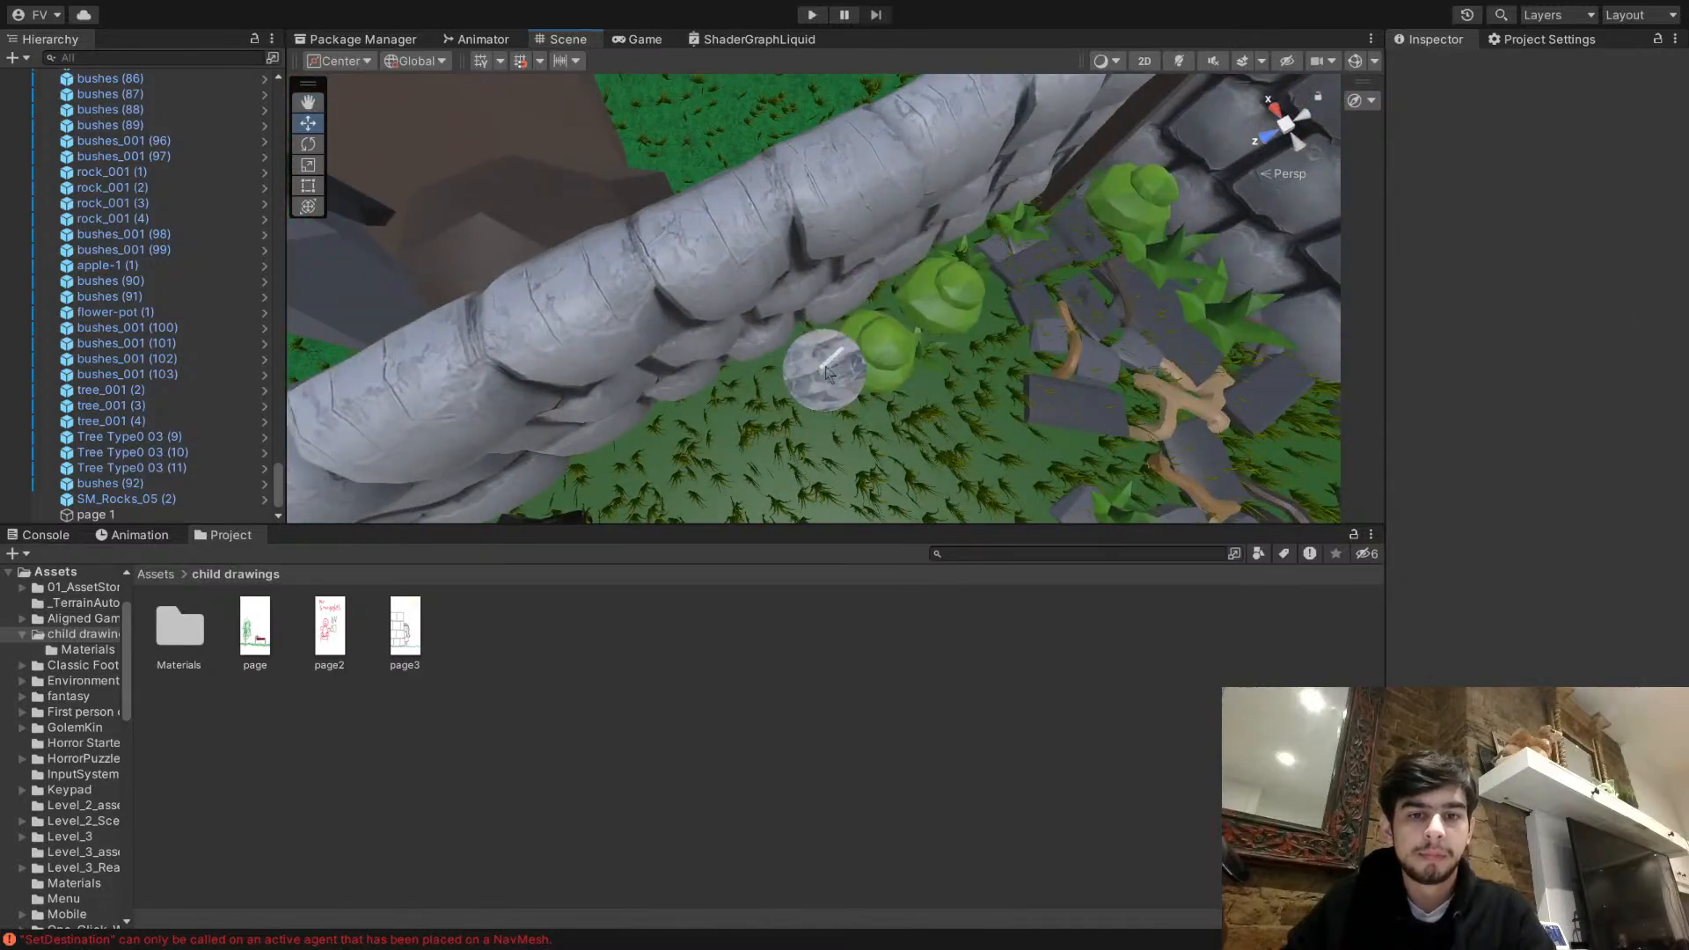
left_click(825, 370)
key("w")
right_click_drag(1018, 331, 933, 444)
key("s")
key("w")
key("w")
- Switch back to Paint and start a new blank drawing
left_click(863, 761)
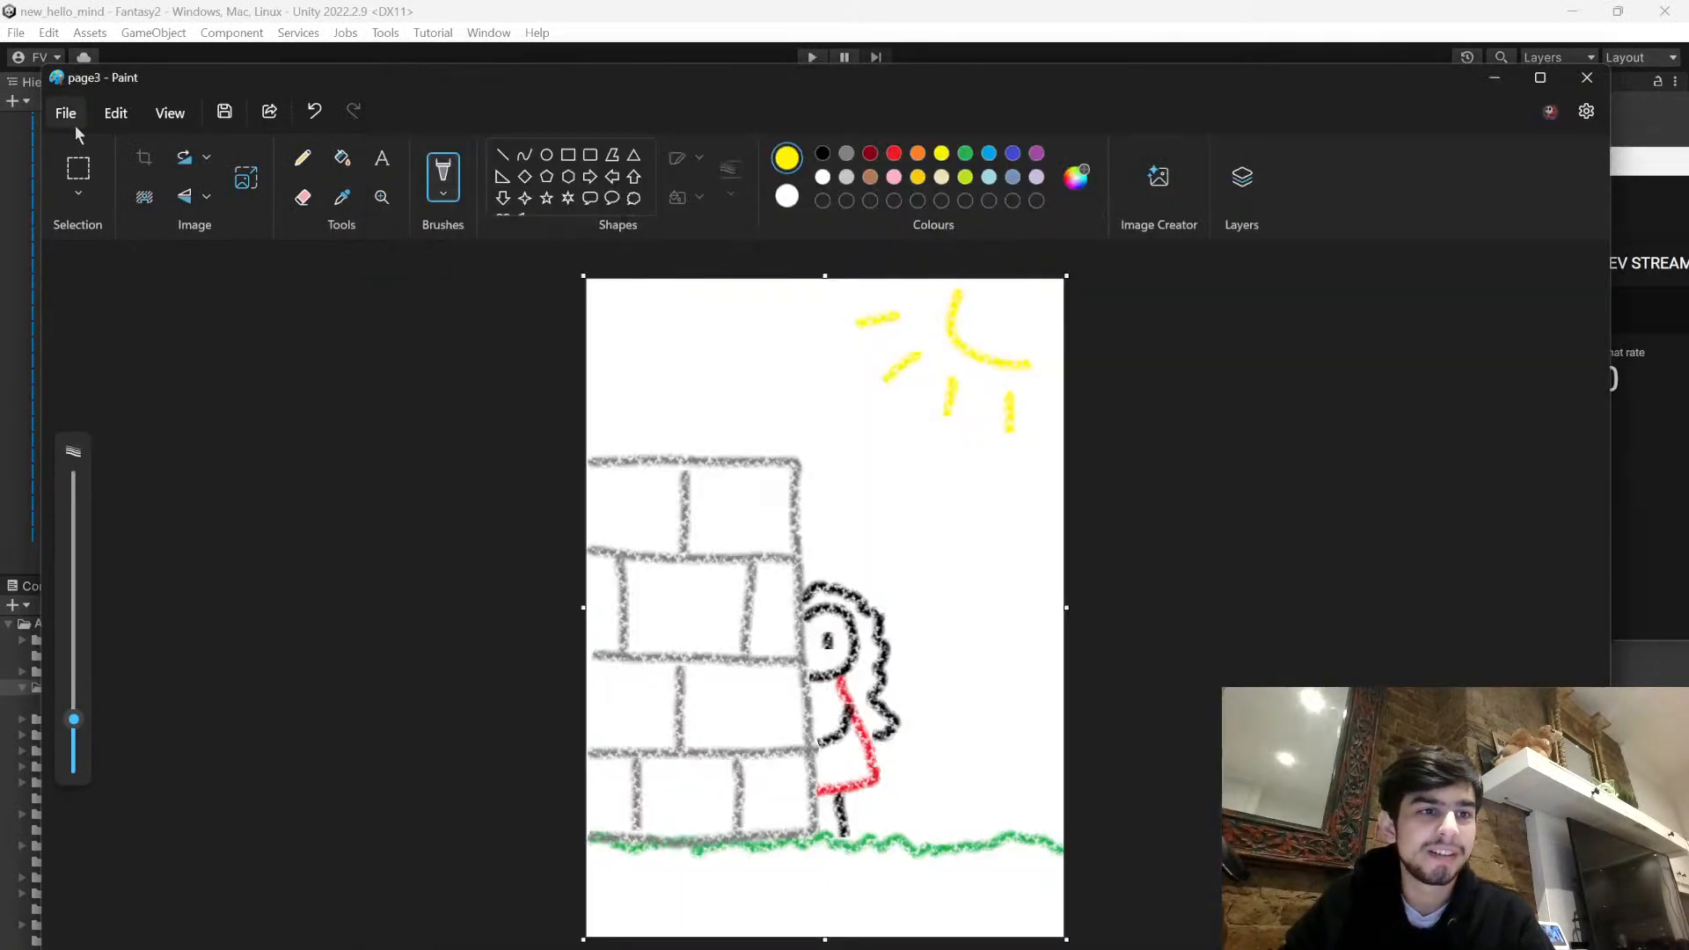
left_click(66, 113)
left_click(97, 146)
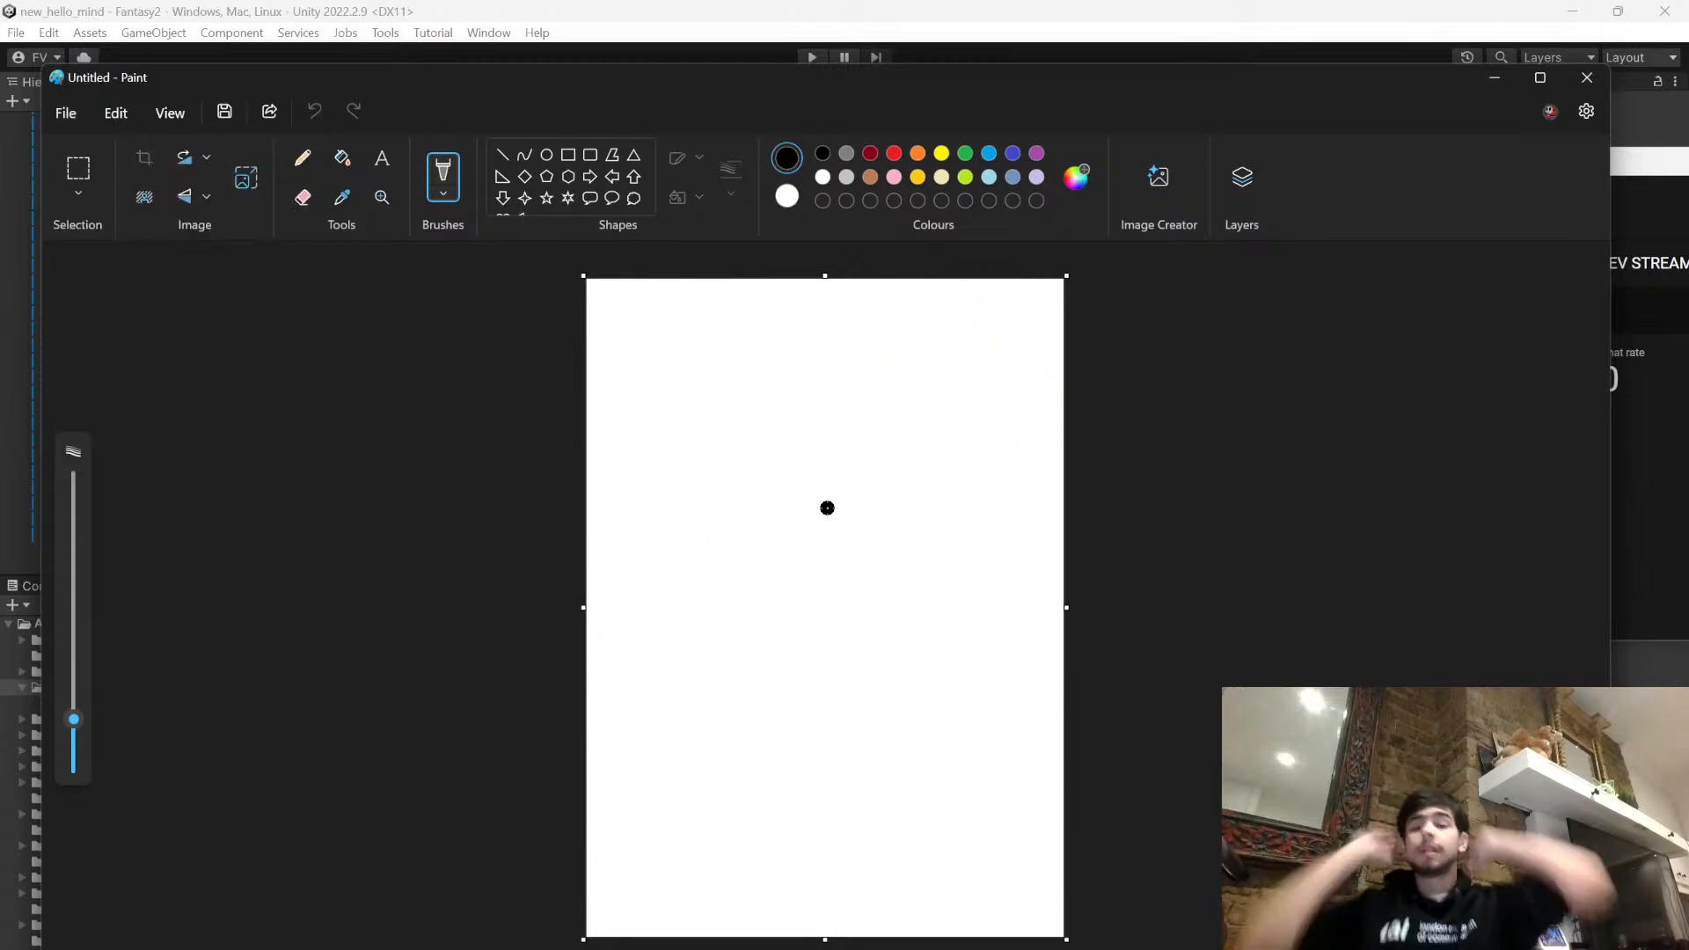
- Switch to OBS and move its window clear of the YouTube control panel to read the live chat
key("alt+Tab")
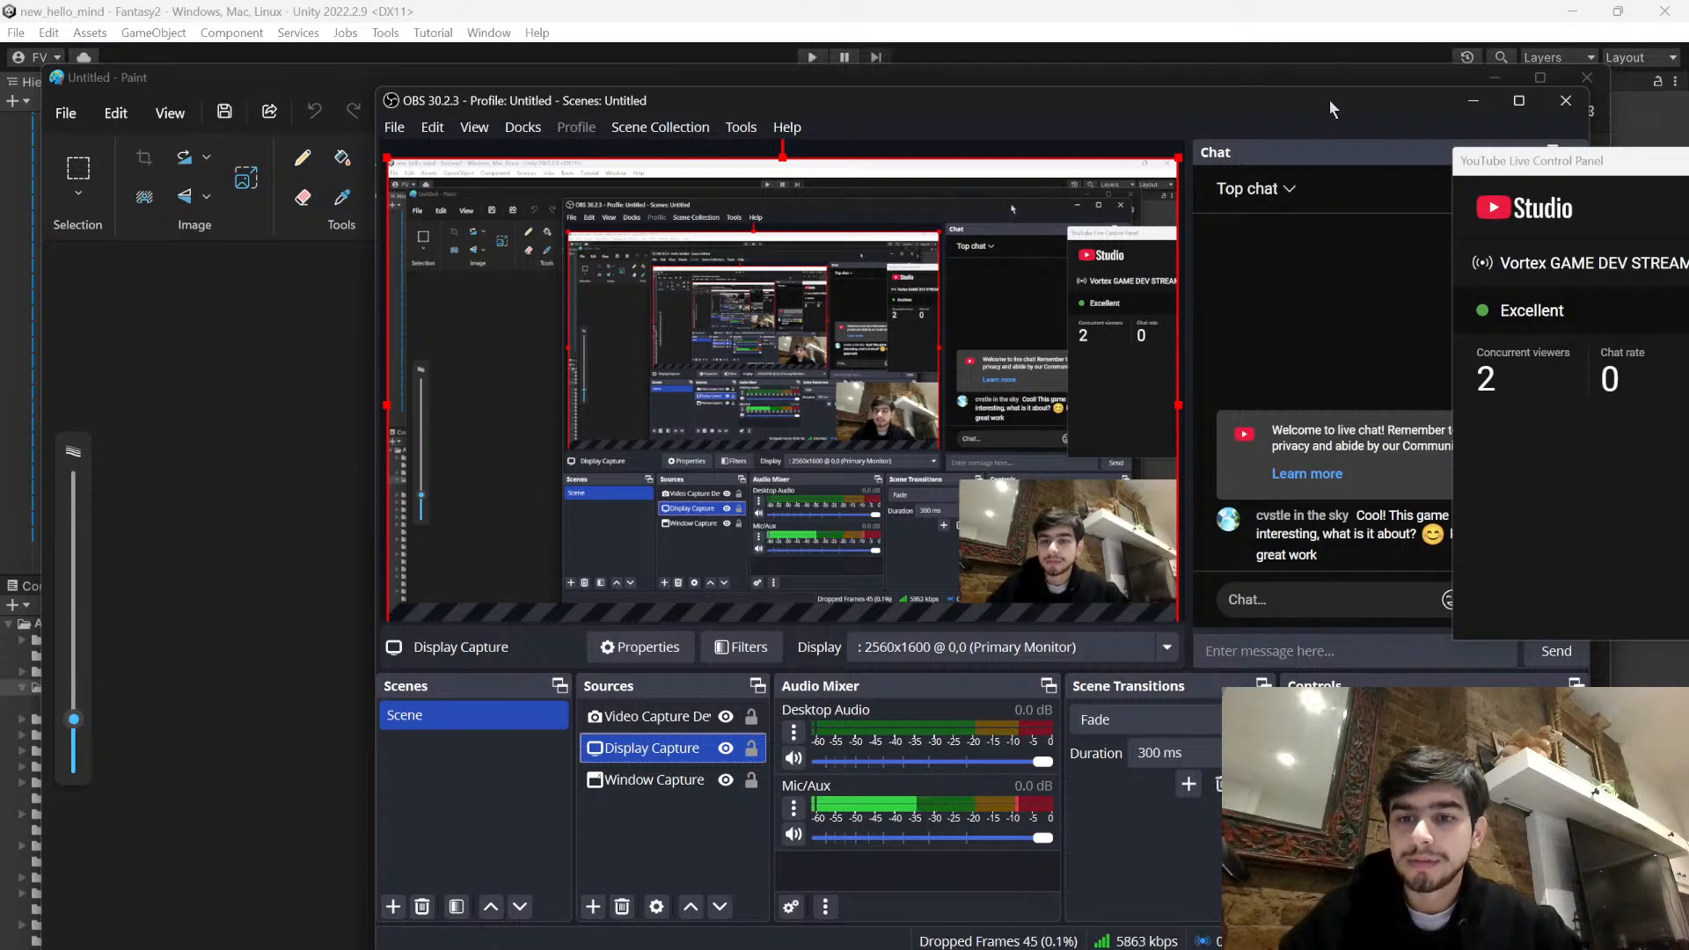
left_click_drag(1332, 98, 1147, 101)
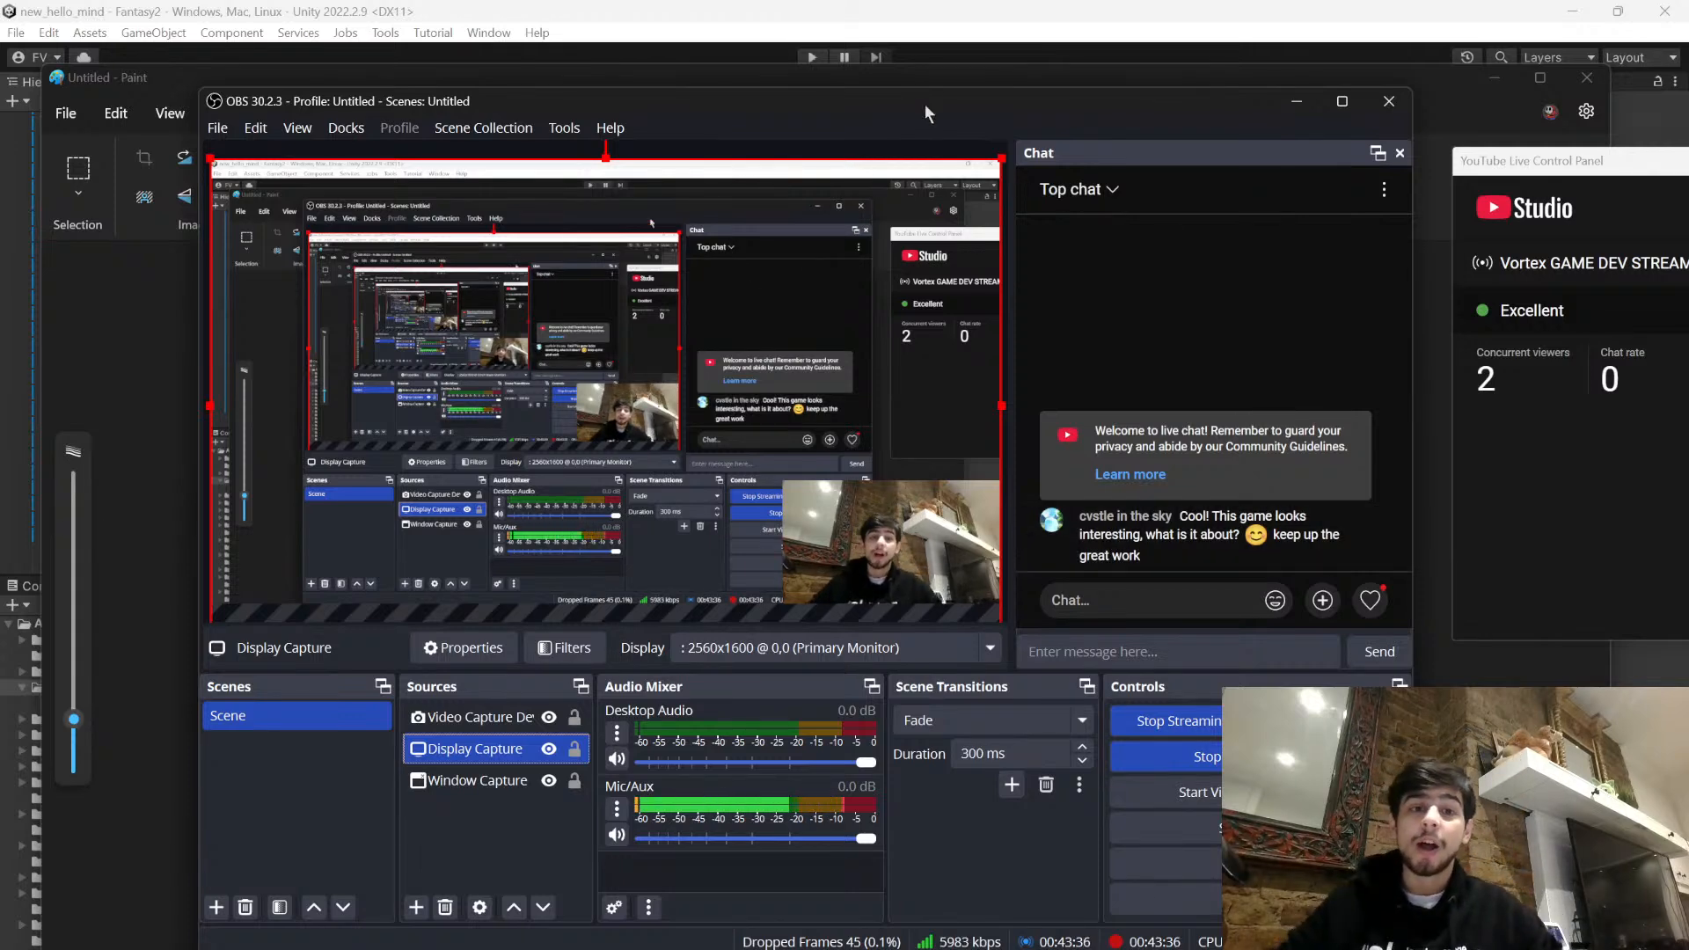
- Shift the OBS window, return to Unity, and look over Fantasy2's ruins and maze between checks of the live chat
mouse_move(925, 99)
left_mouse_down()
mouse_move(1176, 178)
mouse_move(1049, 288)
mouse_move(1026, 189)
left_mouse_up()
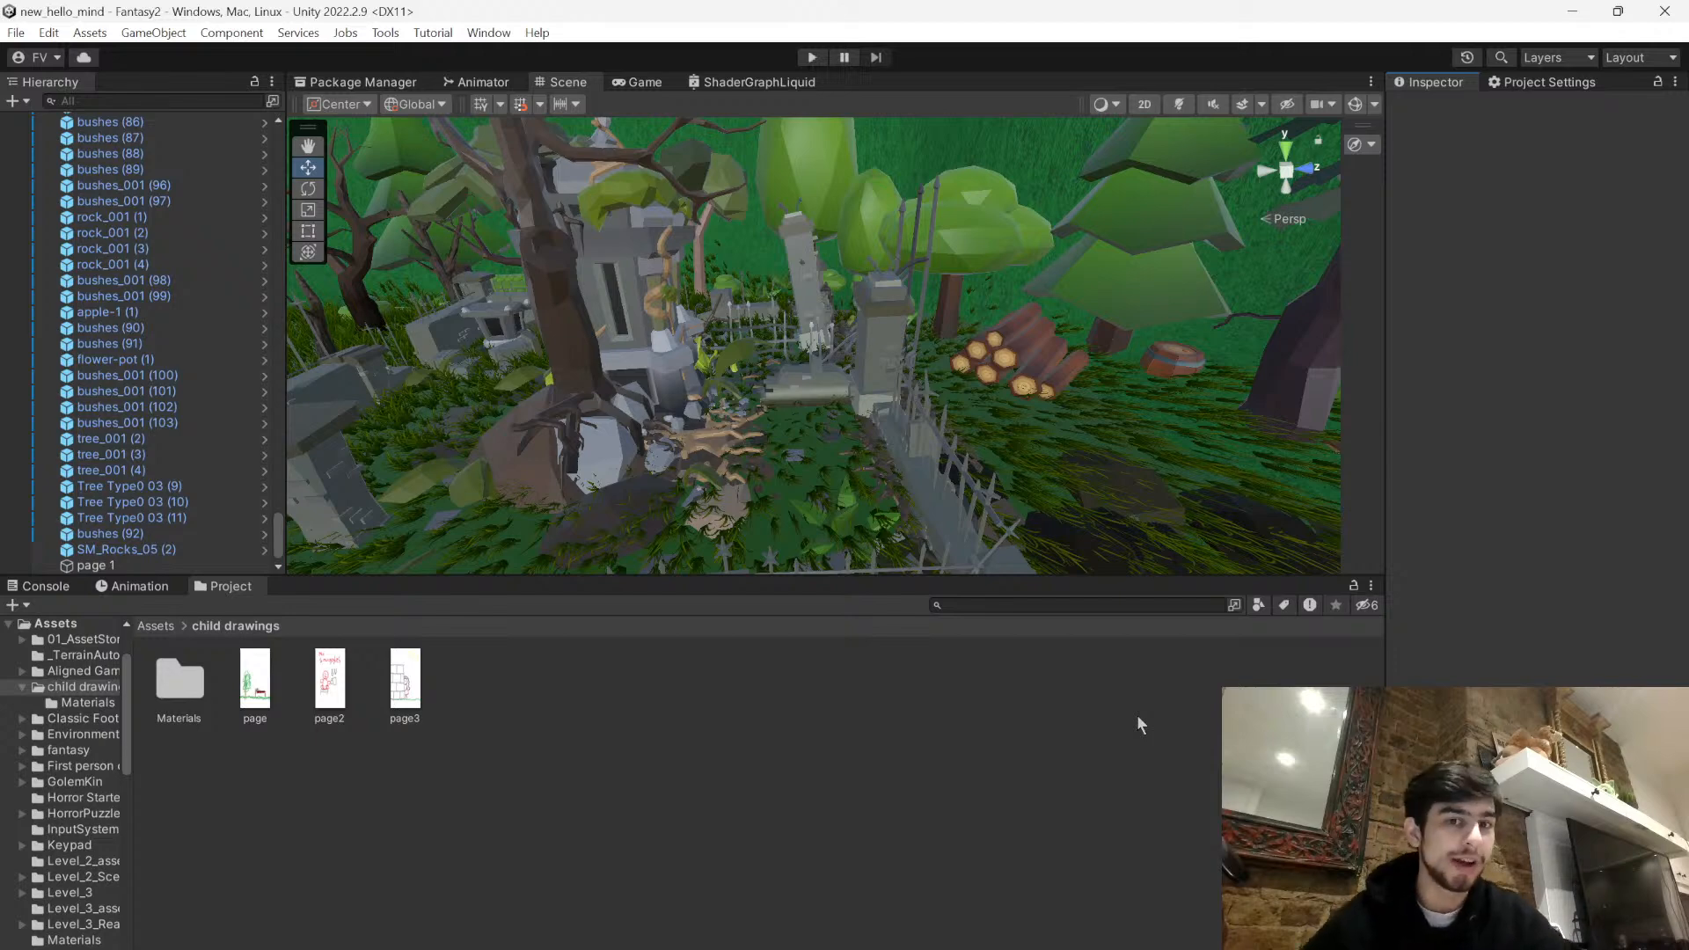
right_click_drag(881, 354, 558, 480)
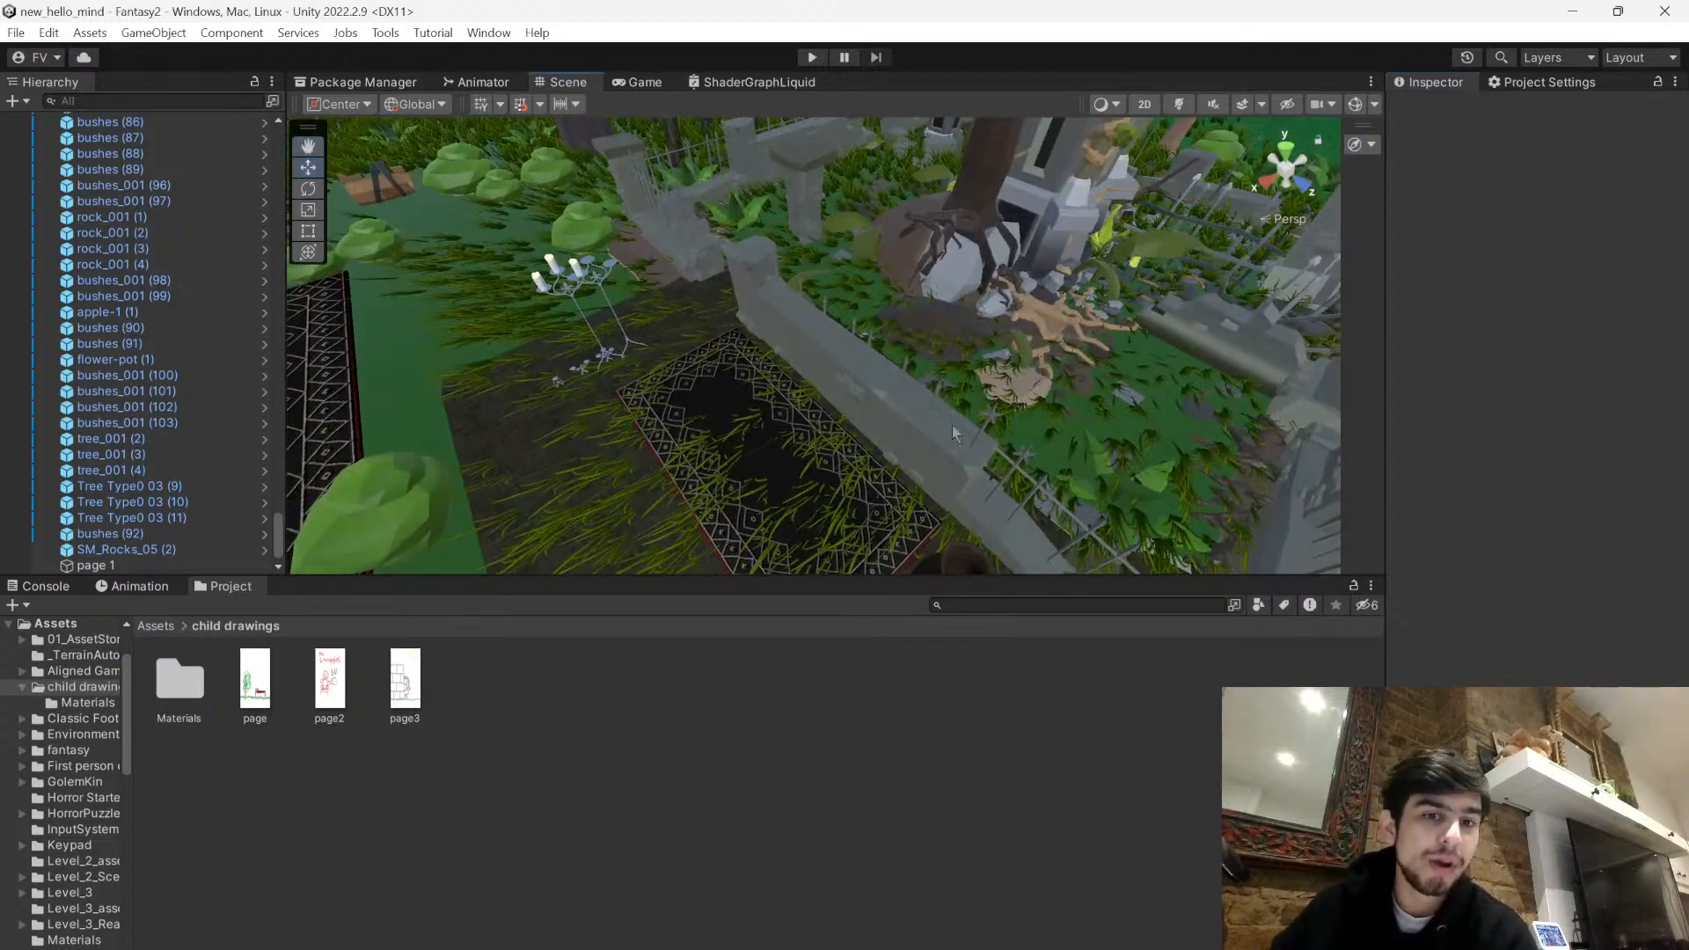
right_click_drag(961, 518, 634, 282)
right_click_drag(663, 384, 930, 382)
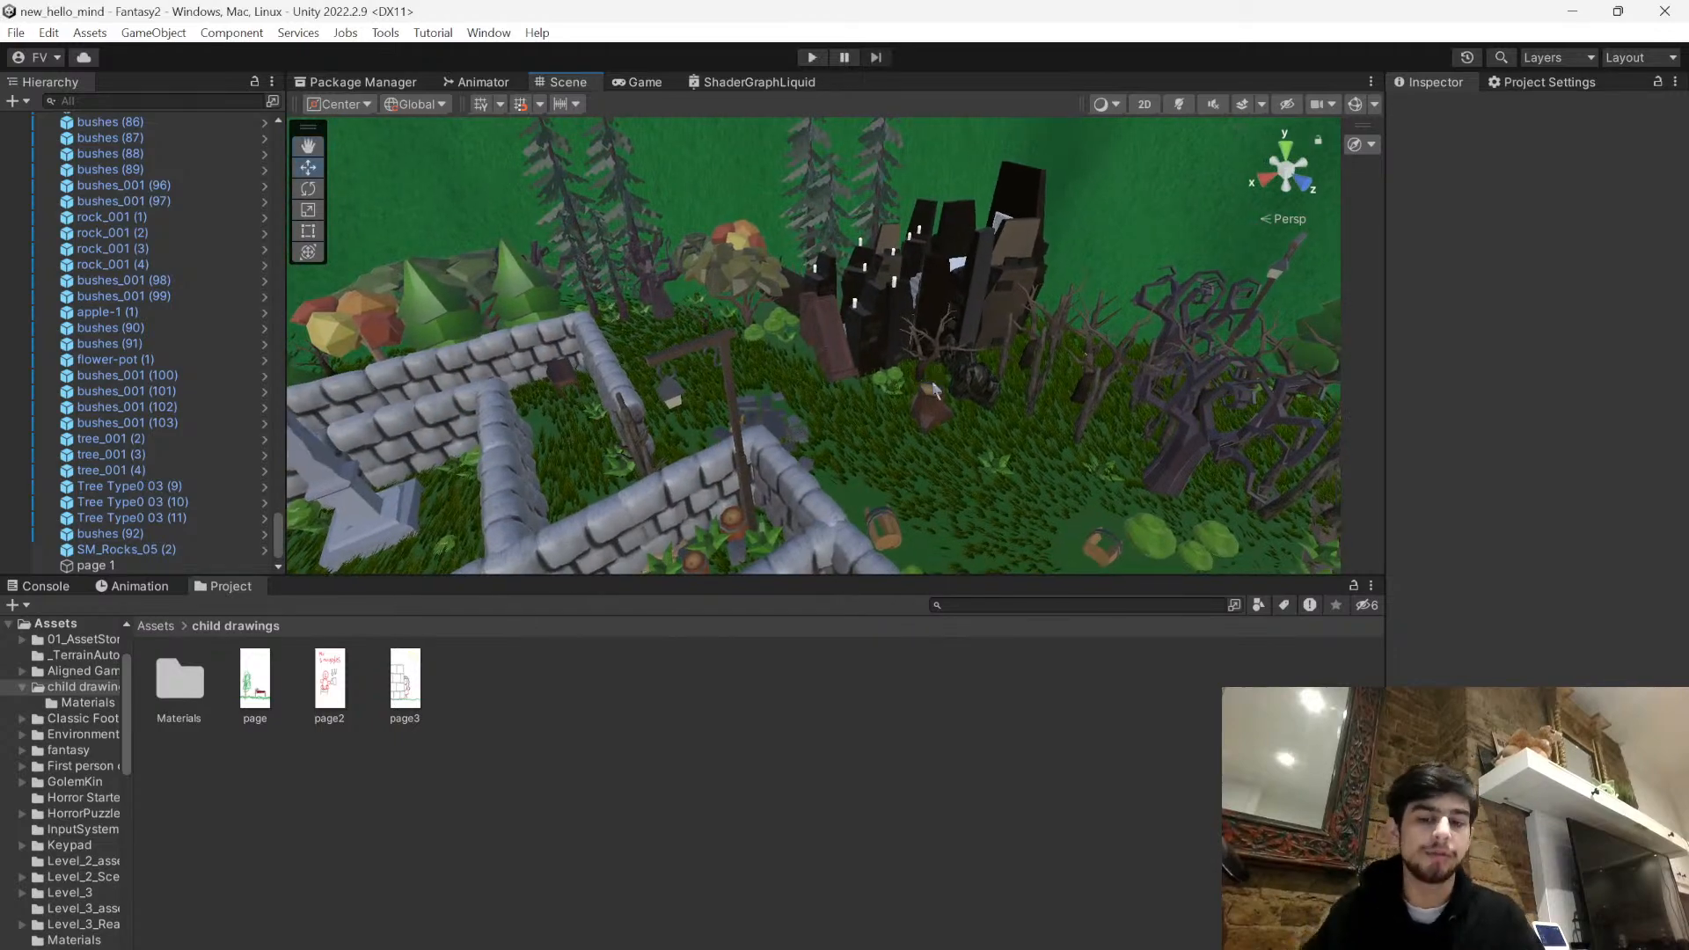
key("alt+Tab")
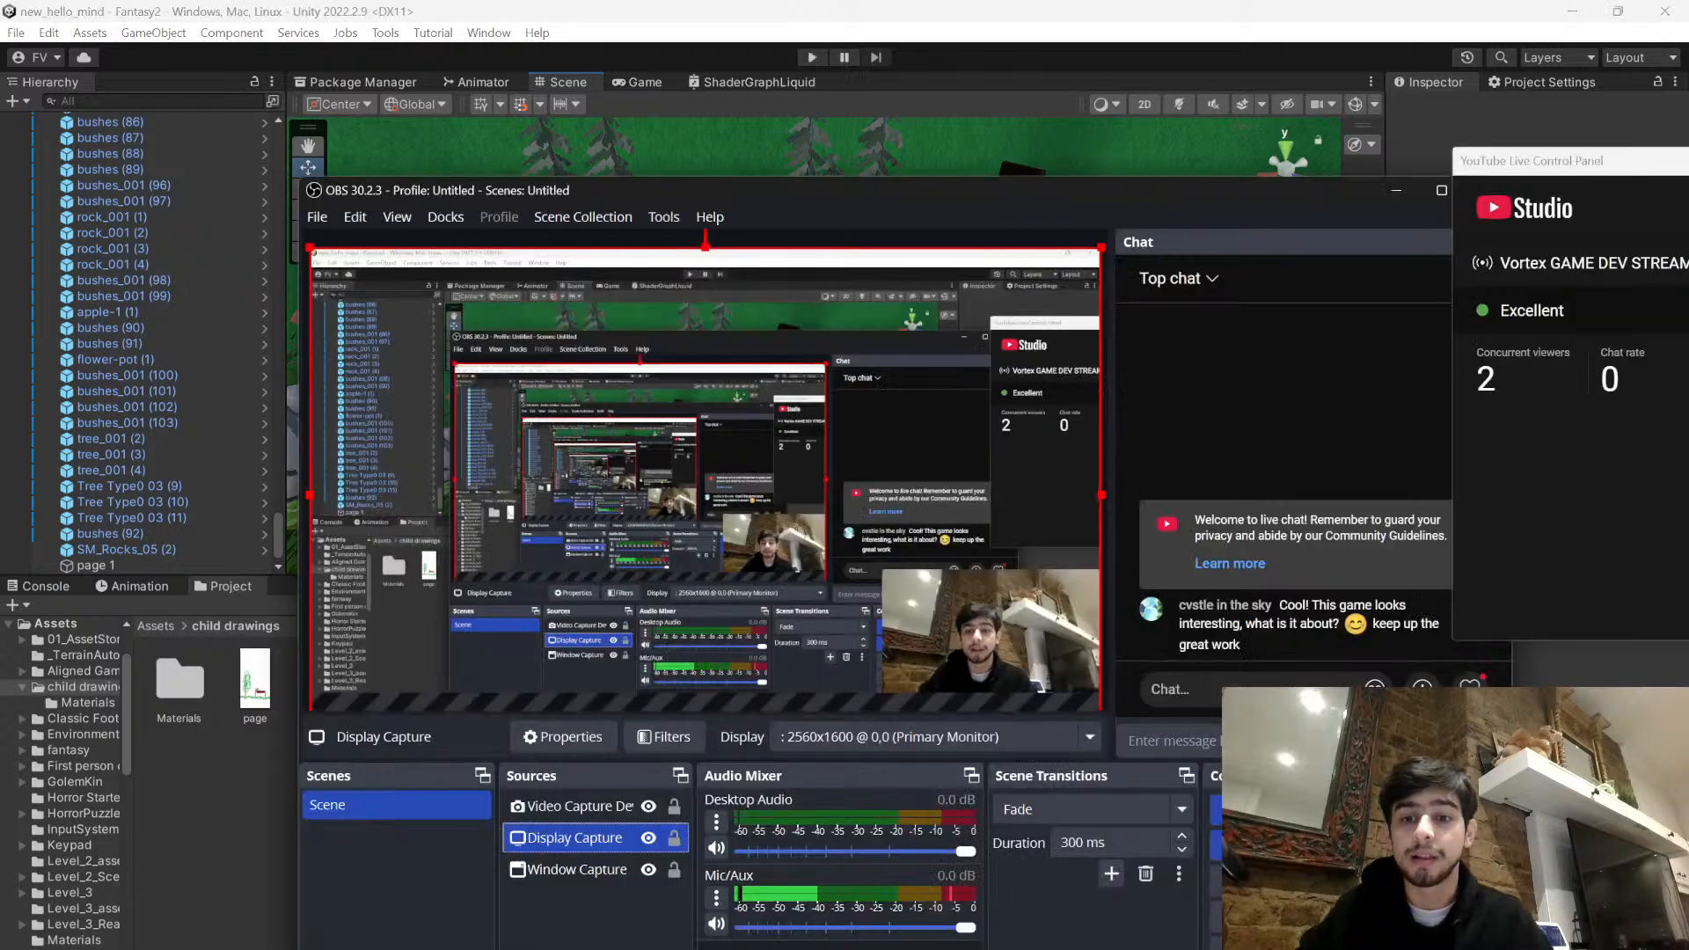
left_click(1553, 757)
right_click_drag(1003, 519, 1117, 495)
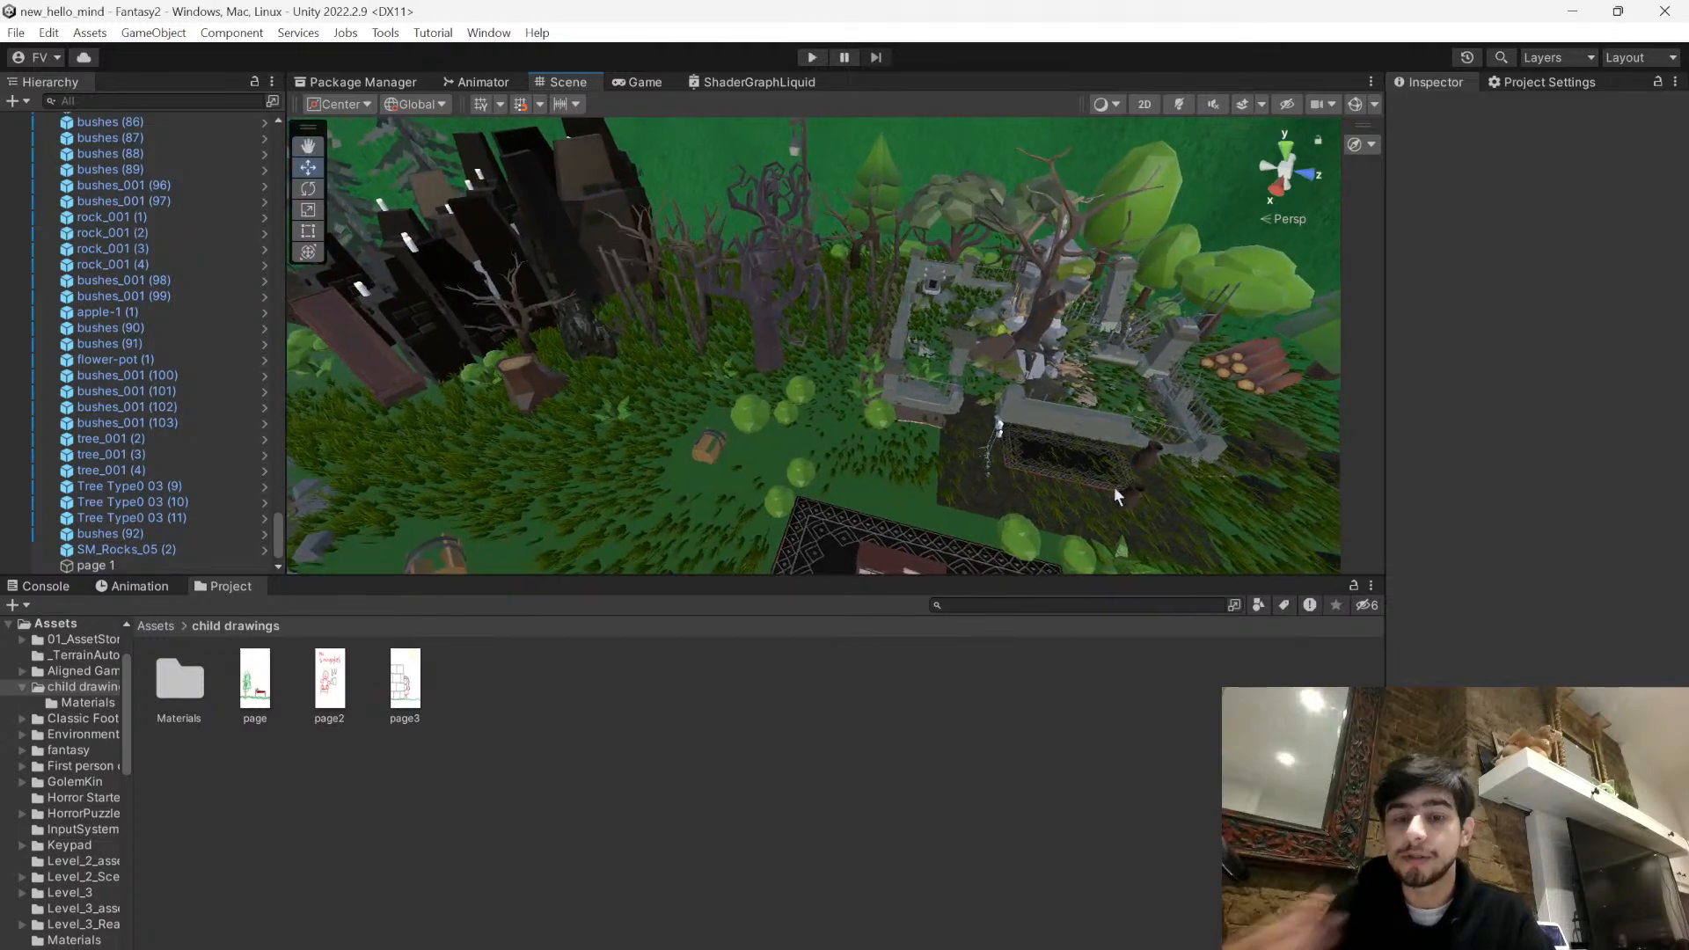
- Rotate page 1 on the maze's stone table to about 158 degrees on the Y axis and deselect it
right_click_drag(1069, 422, 801, 254)
key("d")
key("w")
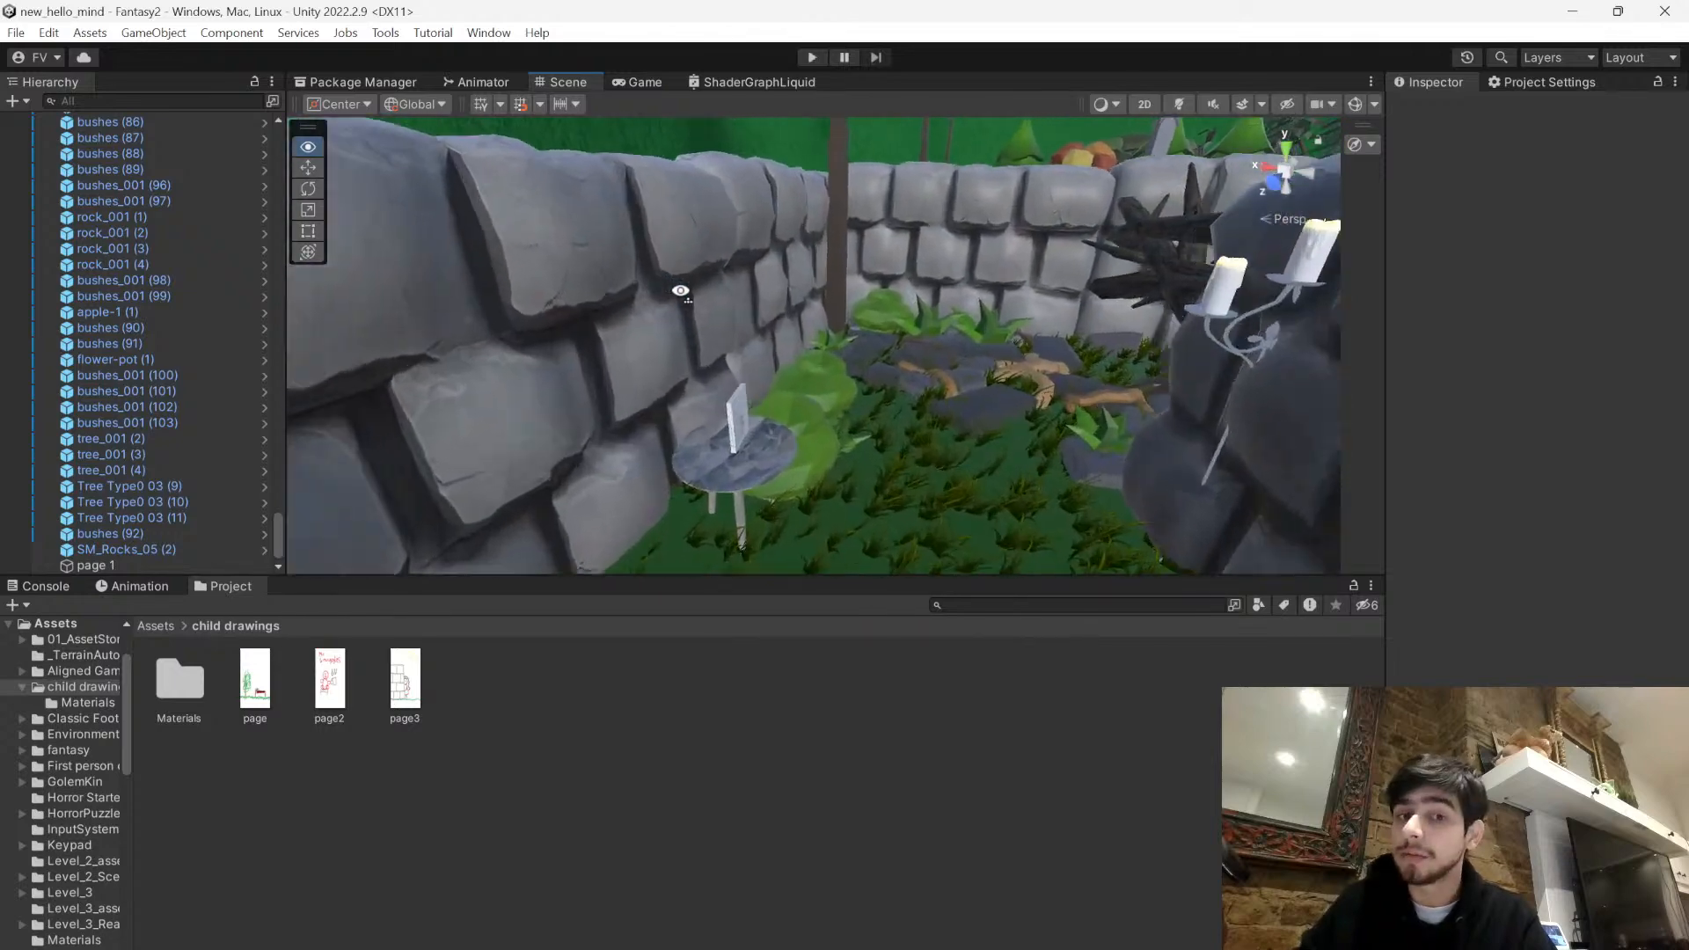
left_click(519, 414)
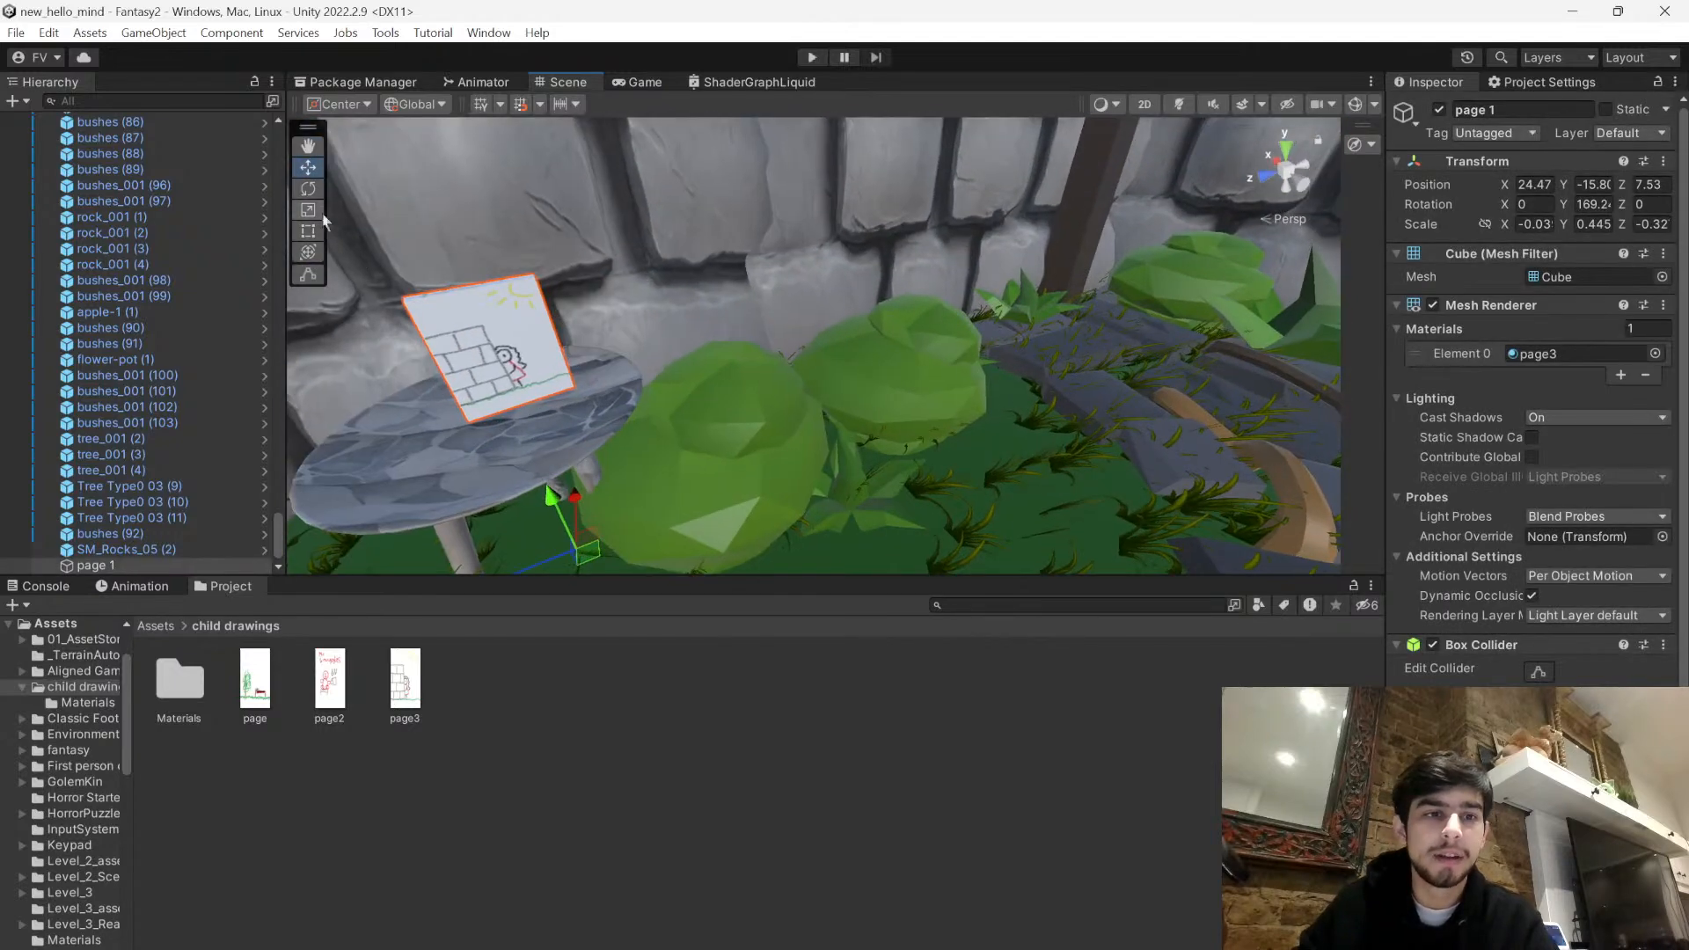
left_click_drag(651, 574, 661, 570)
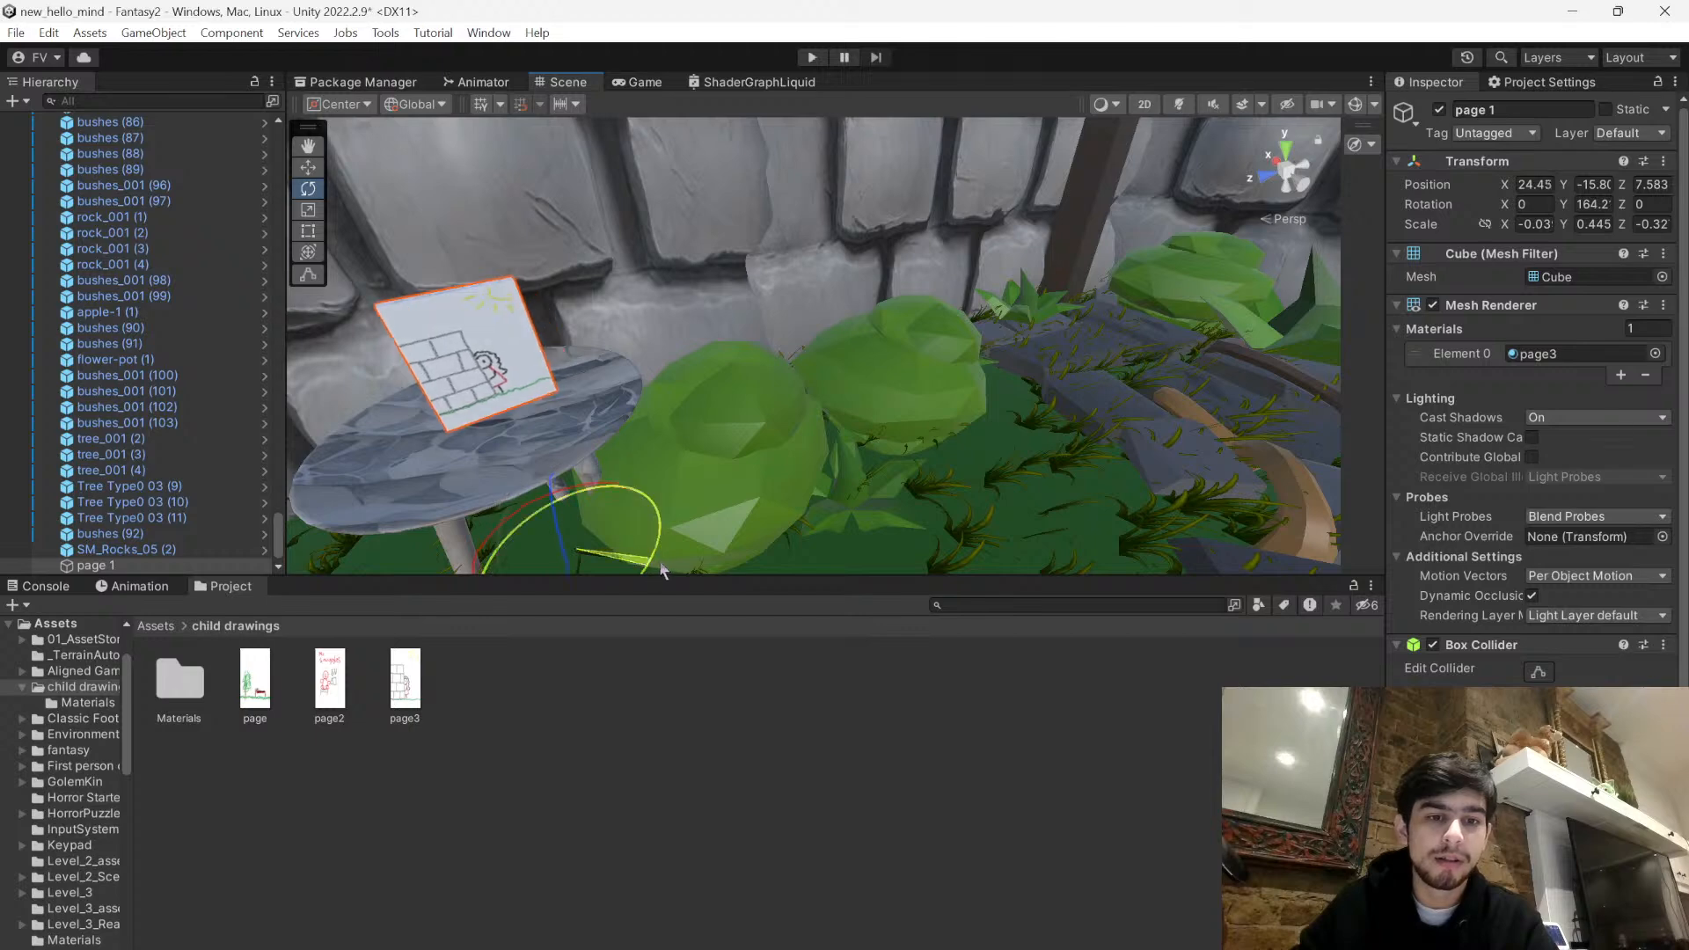
right_click_drag(733, 512, 681, 612)
left_click(846, 792)
left_click(542, 236)
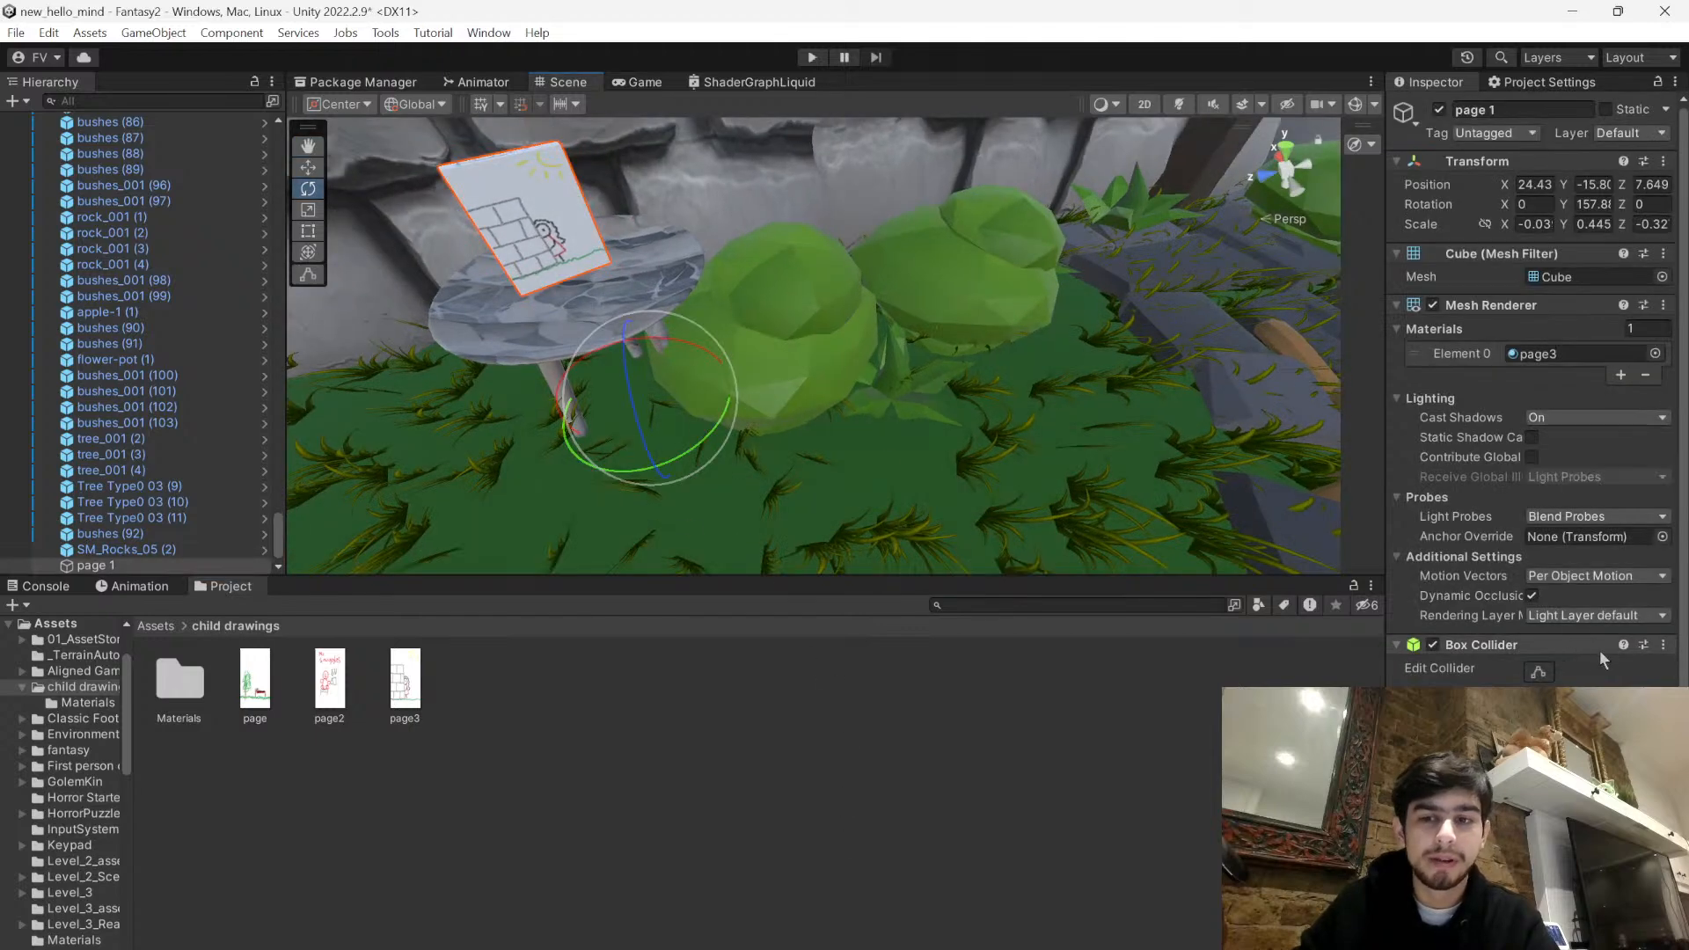
scroll(1580, 665, "down", 2)
left_click(1017, 630)
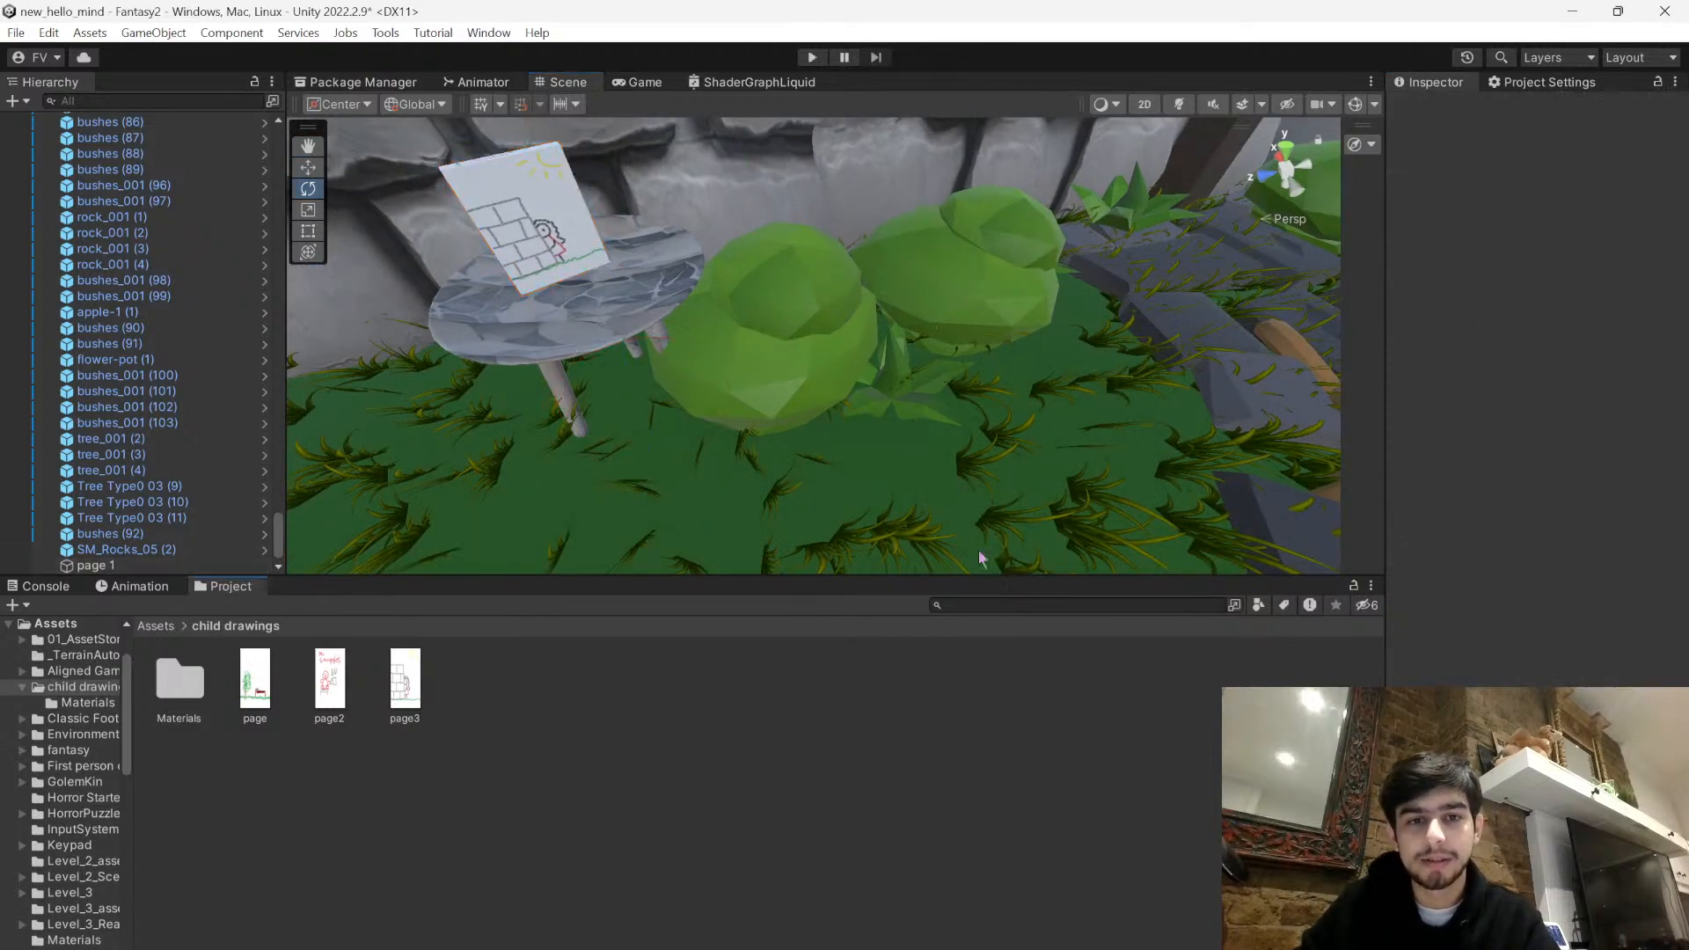
- Examine the fenced ruins, rug and log piles in Fantasy2 as a possible spot for another page
right_click_drag(753, 415, 818, 352)
right_click_drag(1605, 117, 1286, 310)
key("w")
key("s")
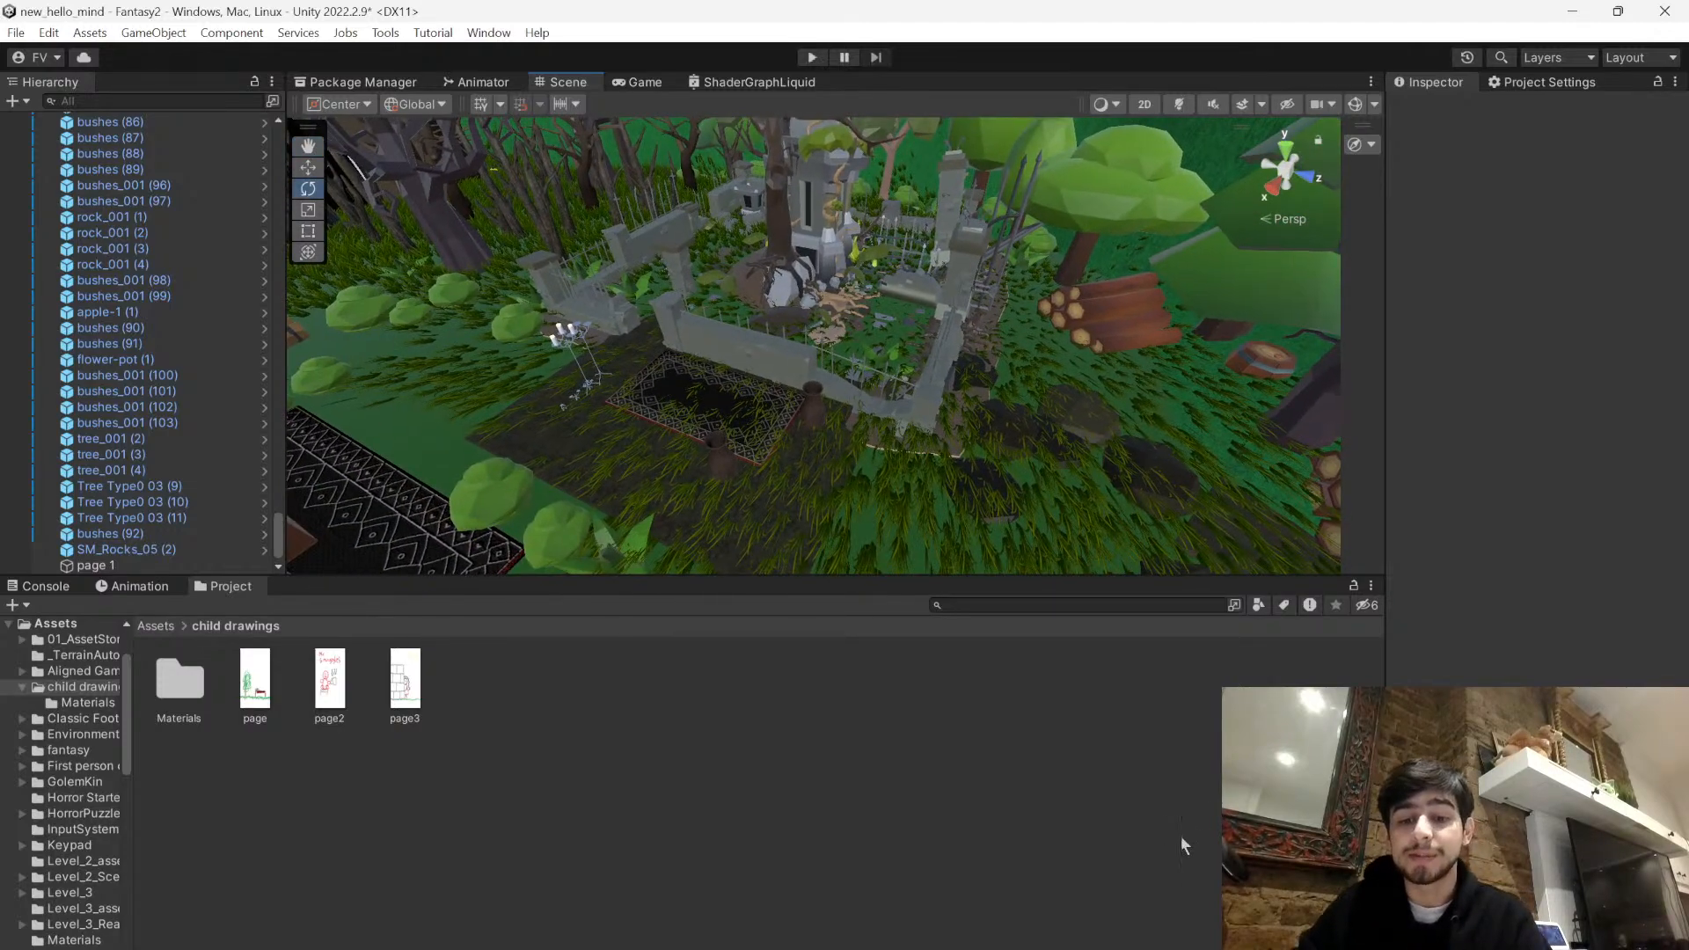
key("alt+Tab")
key("alt+Tab")
right_click_drag(1187, 409, 1133, 377)
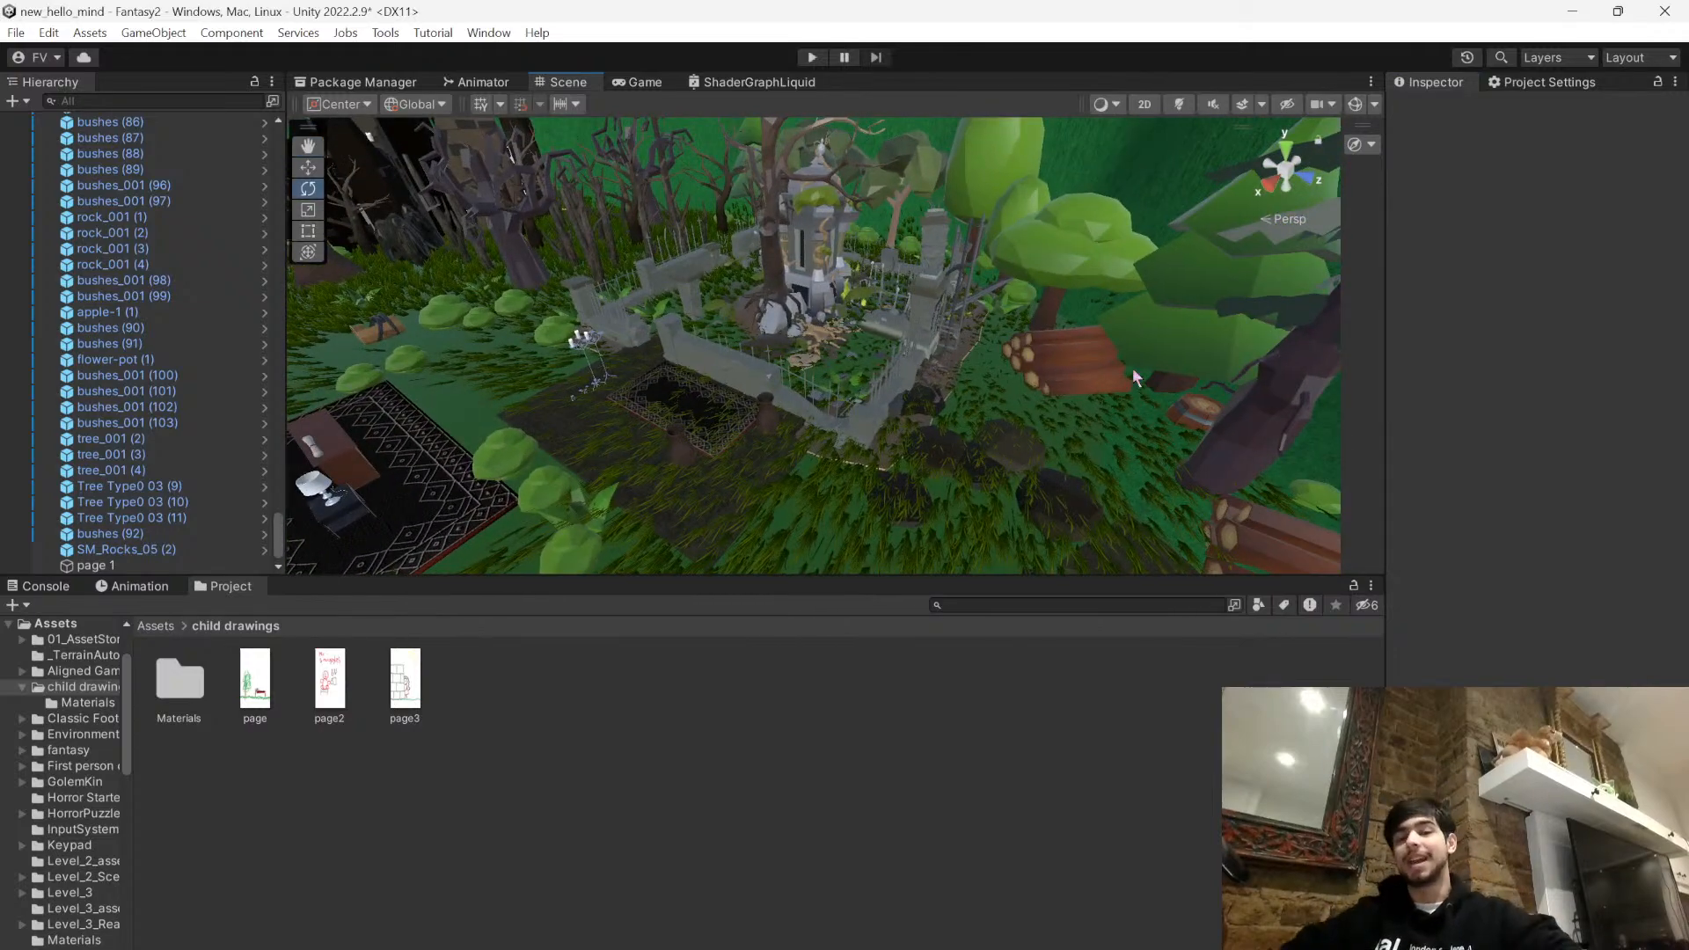
right_click_drag(1054, 427, 1042, 418)
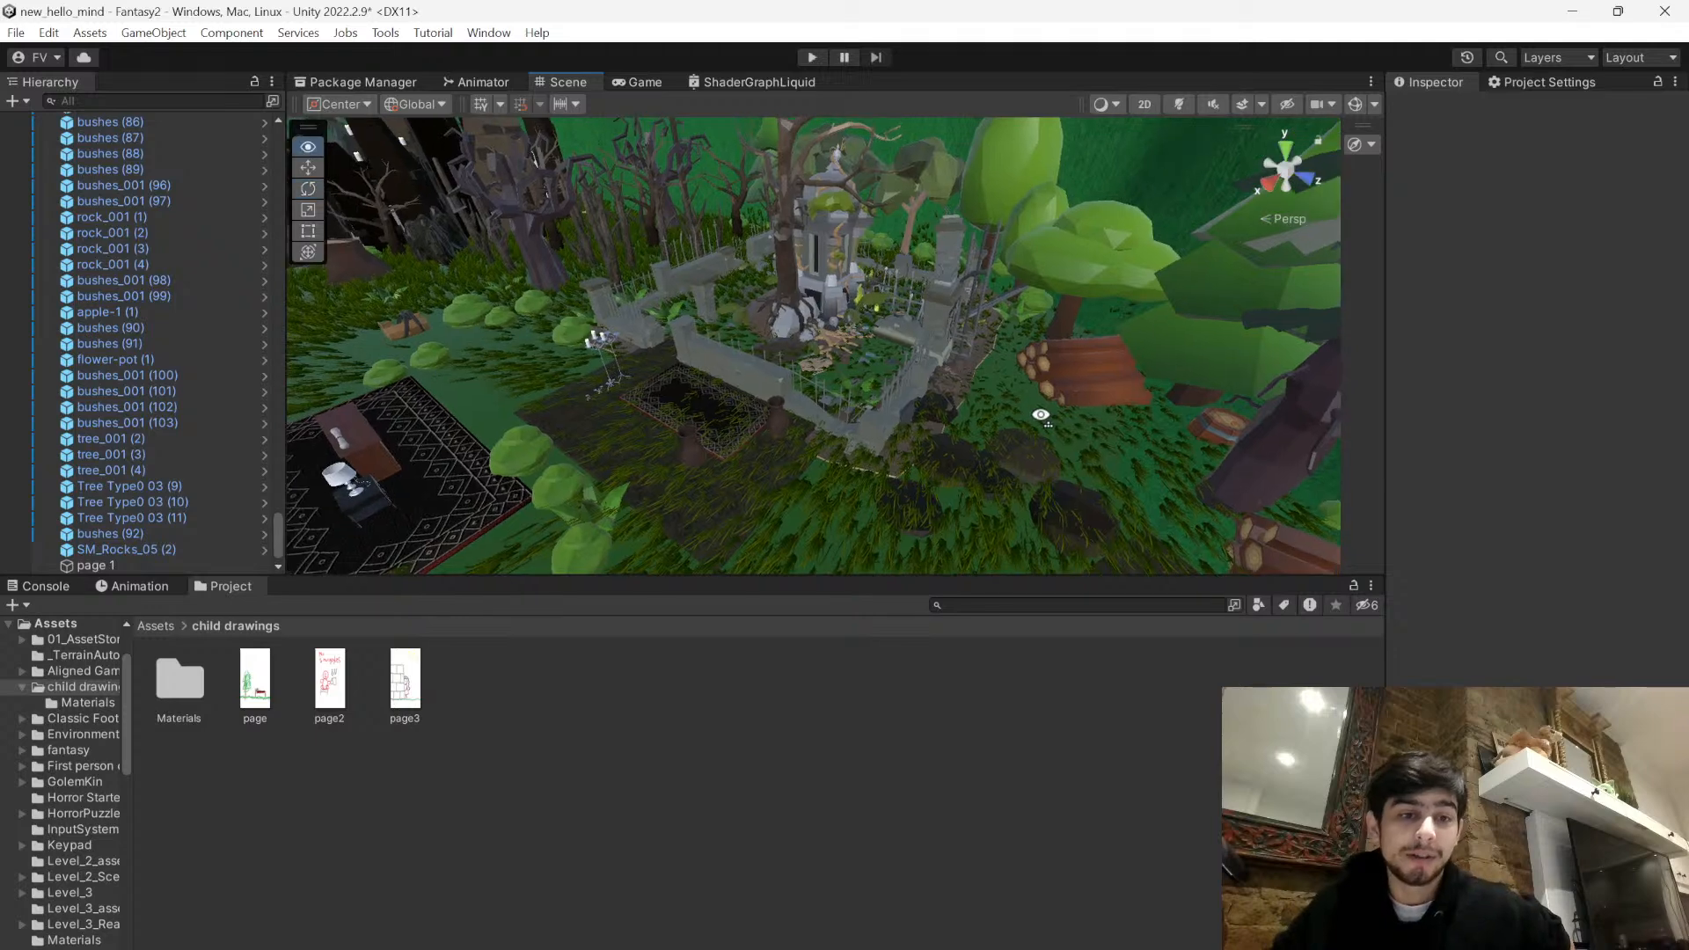
- Switch to Paint, reposition its window over the blank drawing, and check the live chat in OBS
key("alt+Tab")
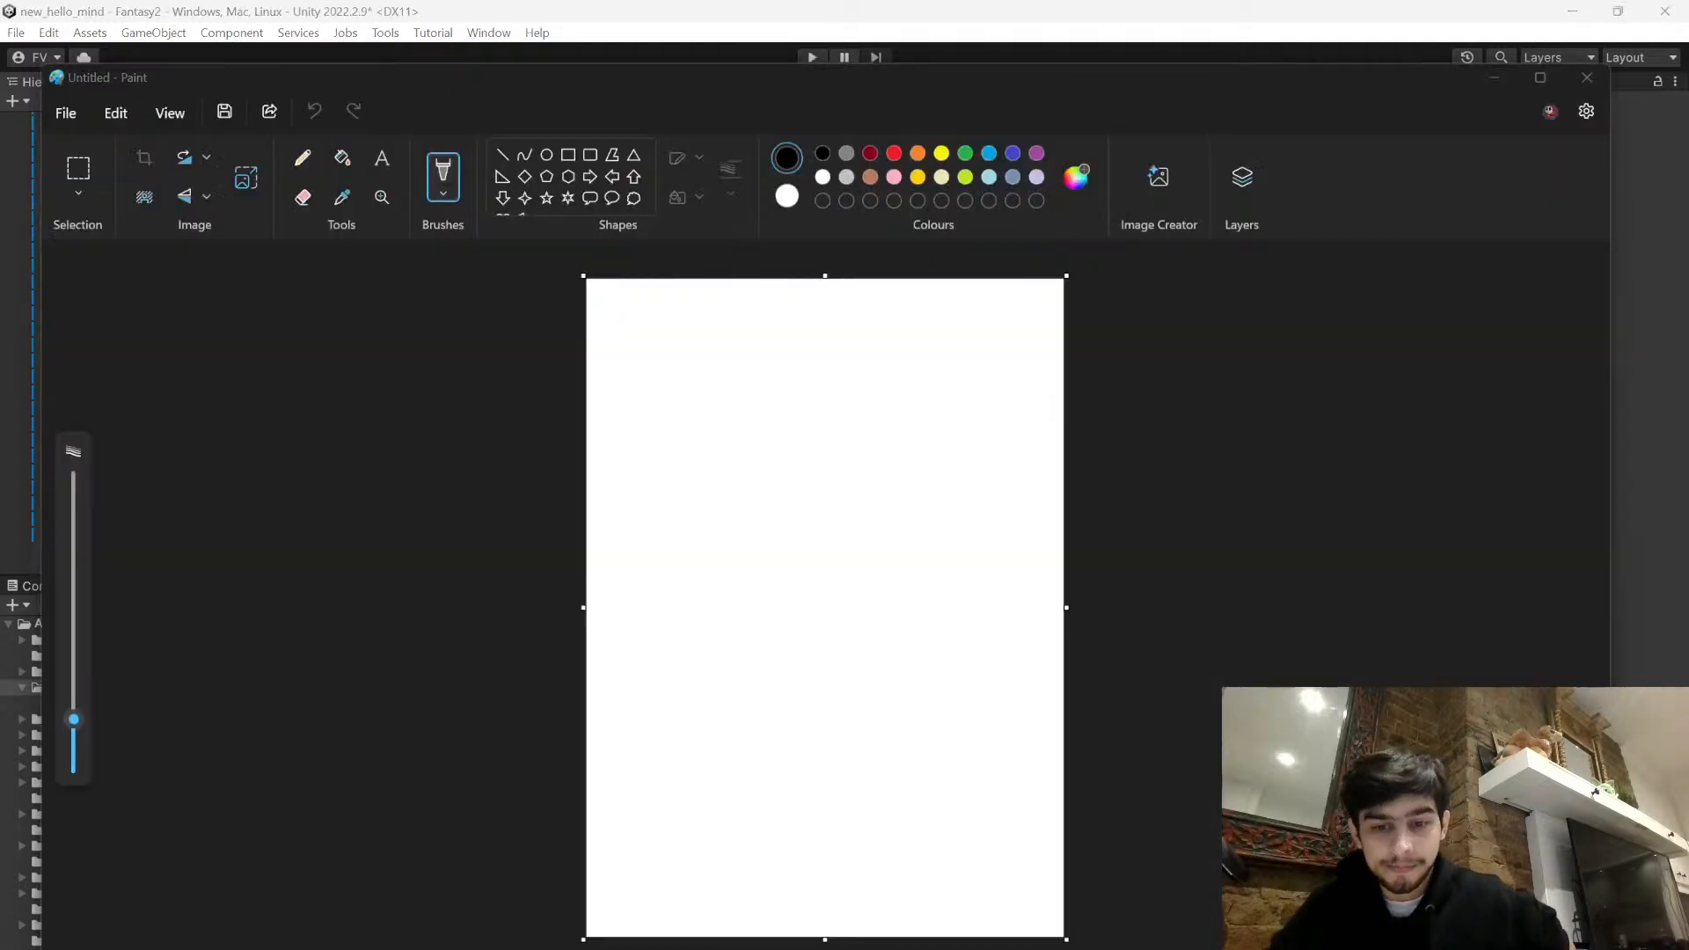
left_click_drag(1077, 79, 1140, 44)
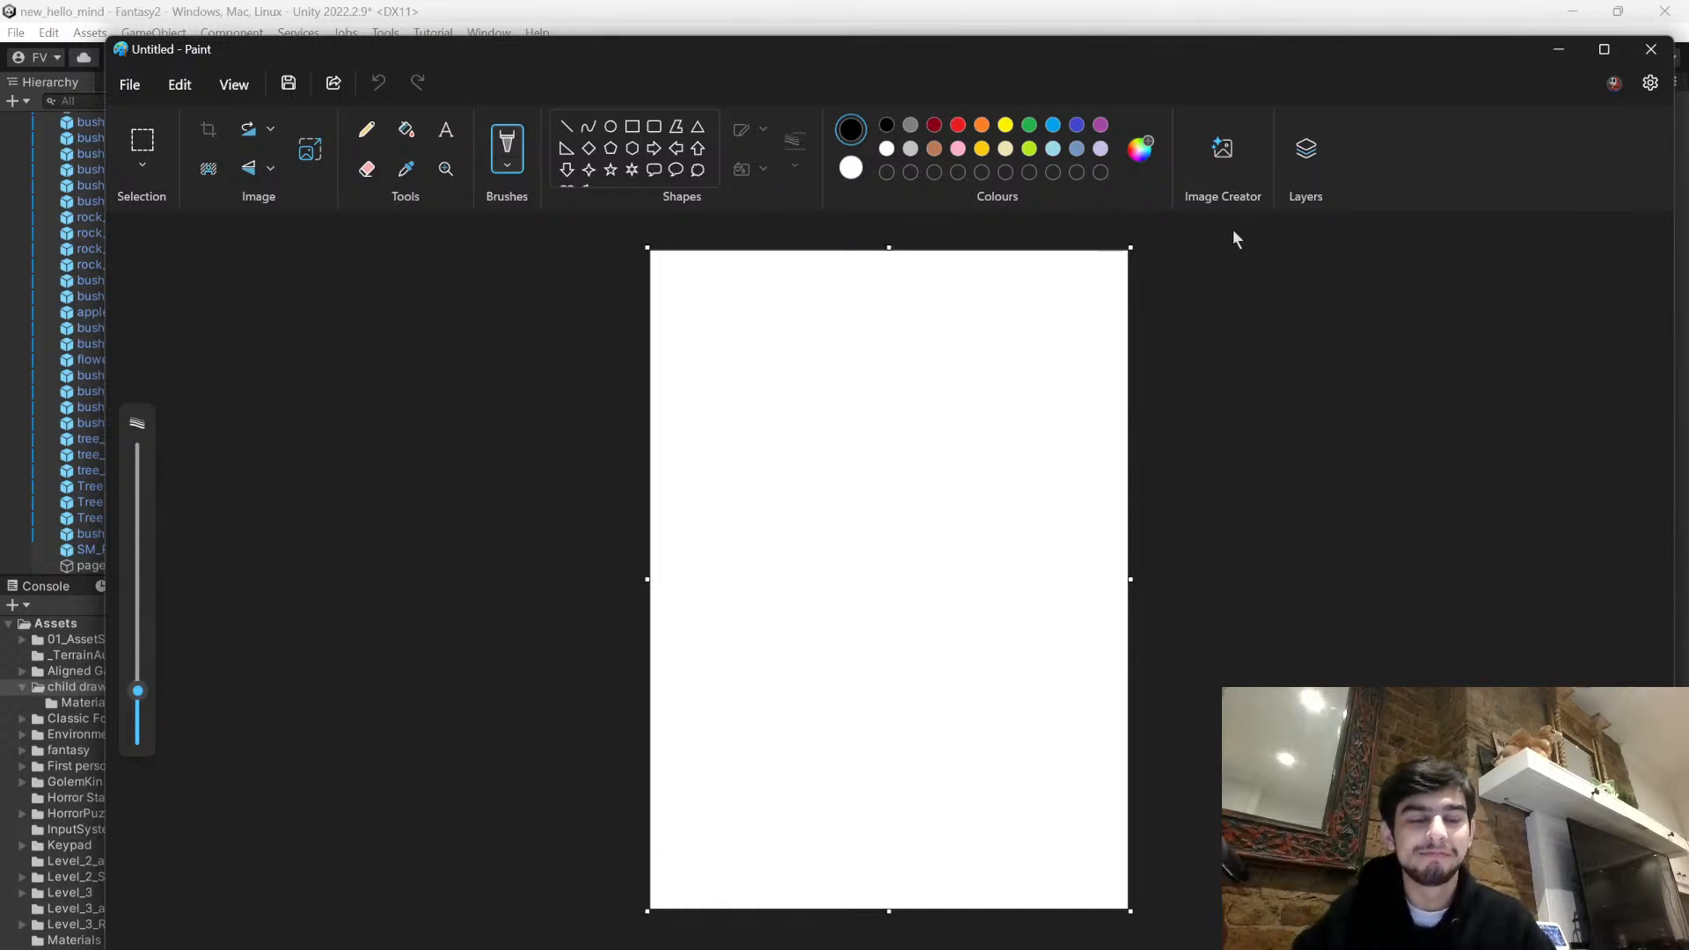
left_click(517, 173)
left_click(1064, 81)
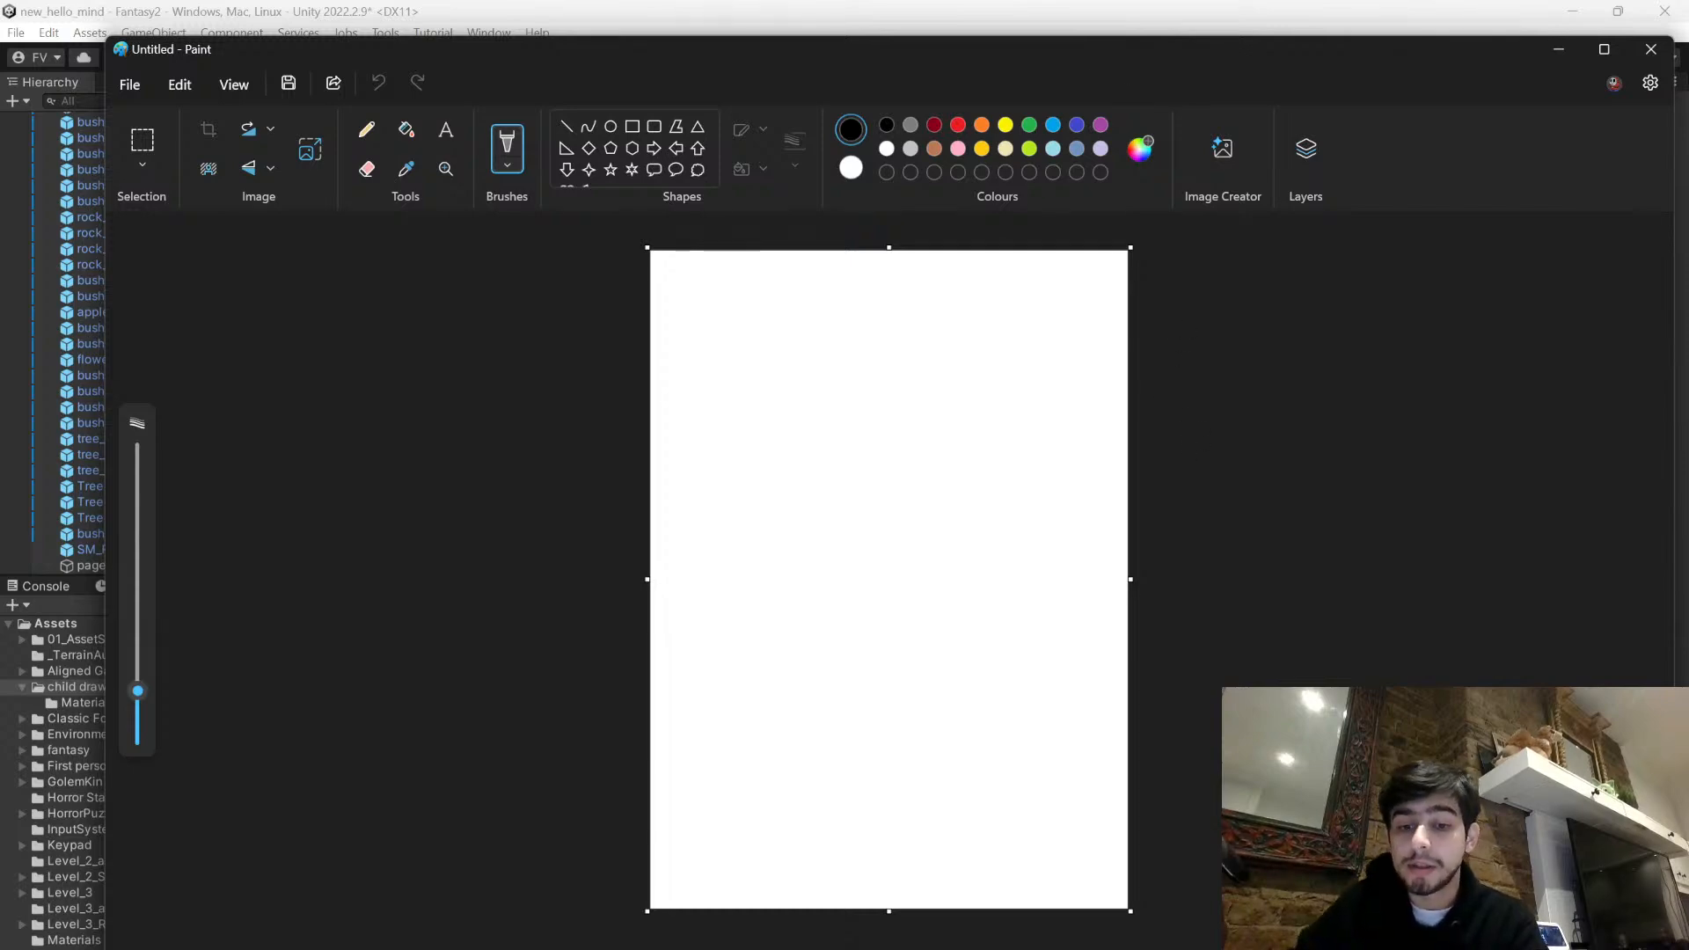
key("alt+Tab")
mouse_move(1280, 210)
left_mouse_down()
mouse_move(1259, 357)
mouse_move(1259, 746)
left_mouse_up()
left_click(1293, 551)
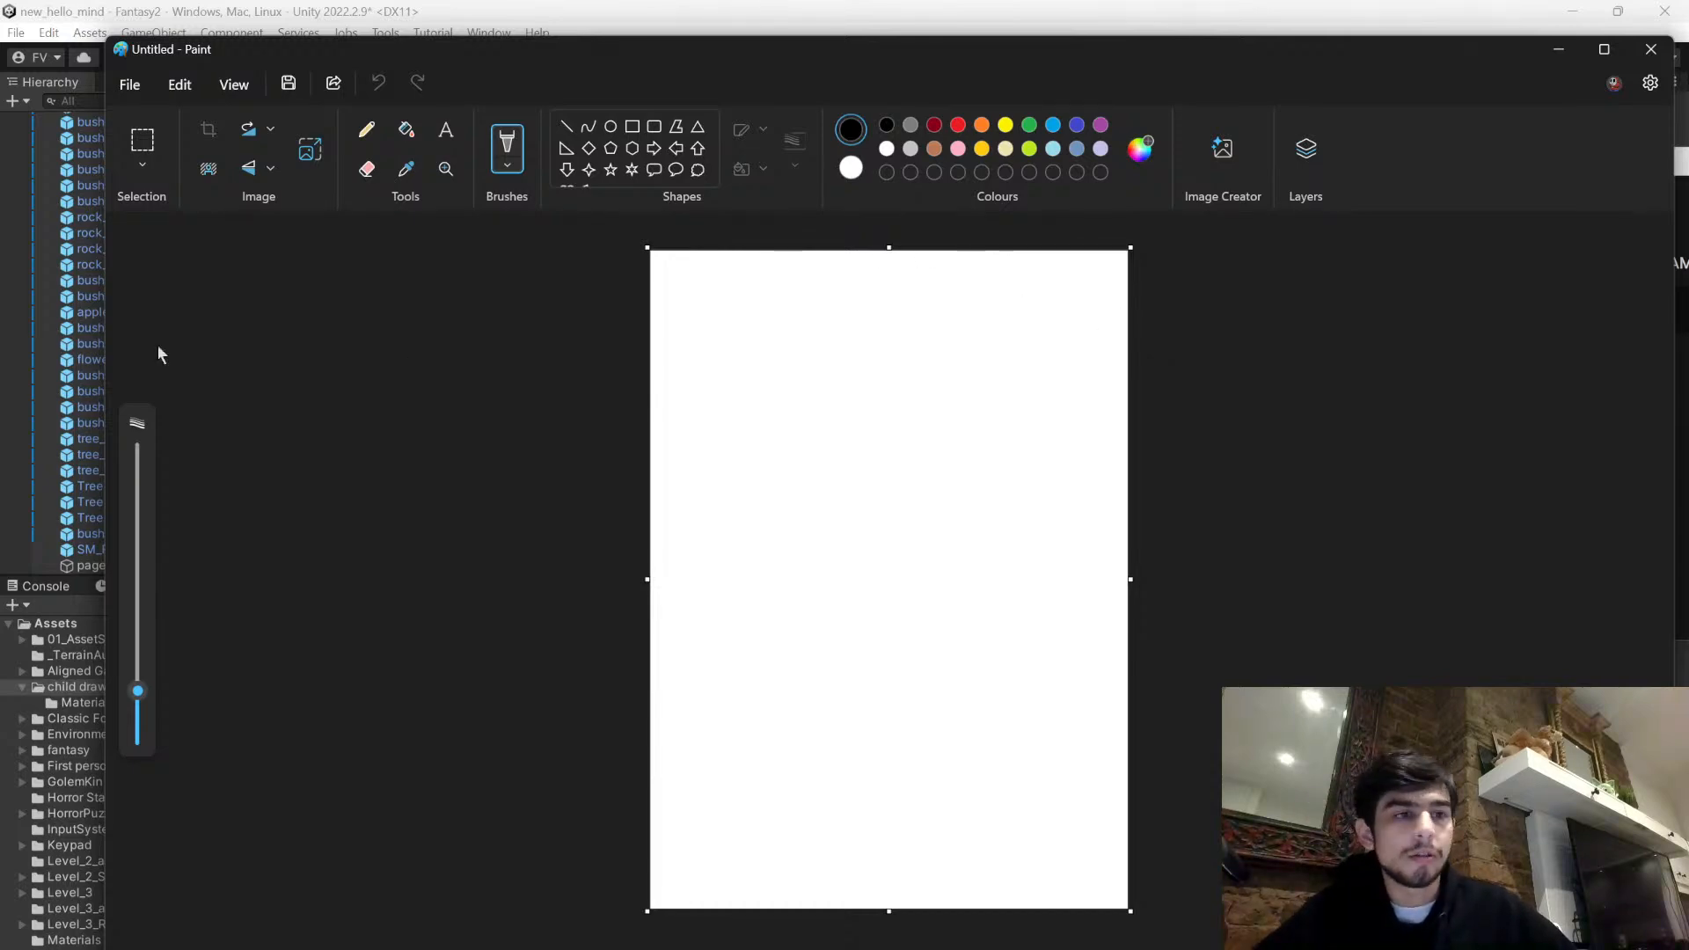
- Return to Unity and examine the tree, fence and log pile around the ruins up close
left_click(430, 19)
key("w")
mouse_move(698, 377)
right_mouse_down()
mouse_move(770, 320)
mouse_move(1026, 414)
mouse_move(660, 471)
mouse_move(723, 390)
mouse_move(451, 246)
mouse_move(329, 310)
mouse_move(208, 294)
mouse_move(13, 311)
right_mouse_up()
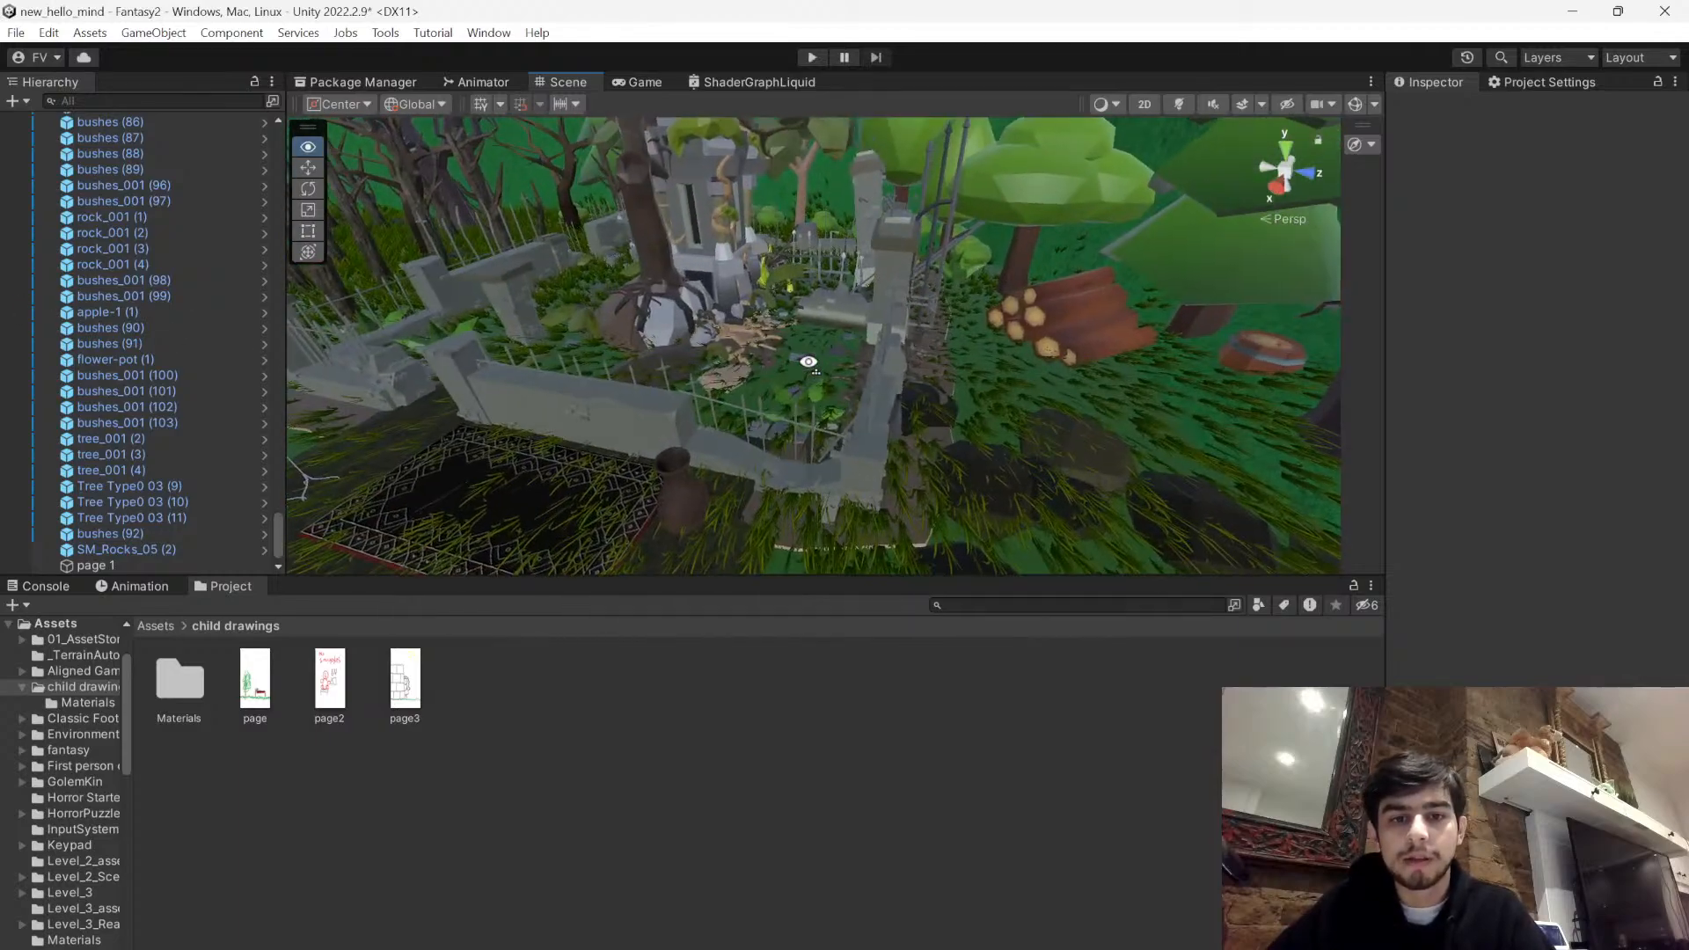
right_click_drag(809, 362, 808, 362)
key("w")
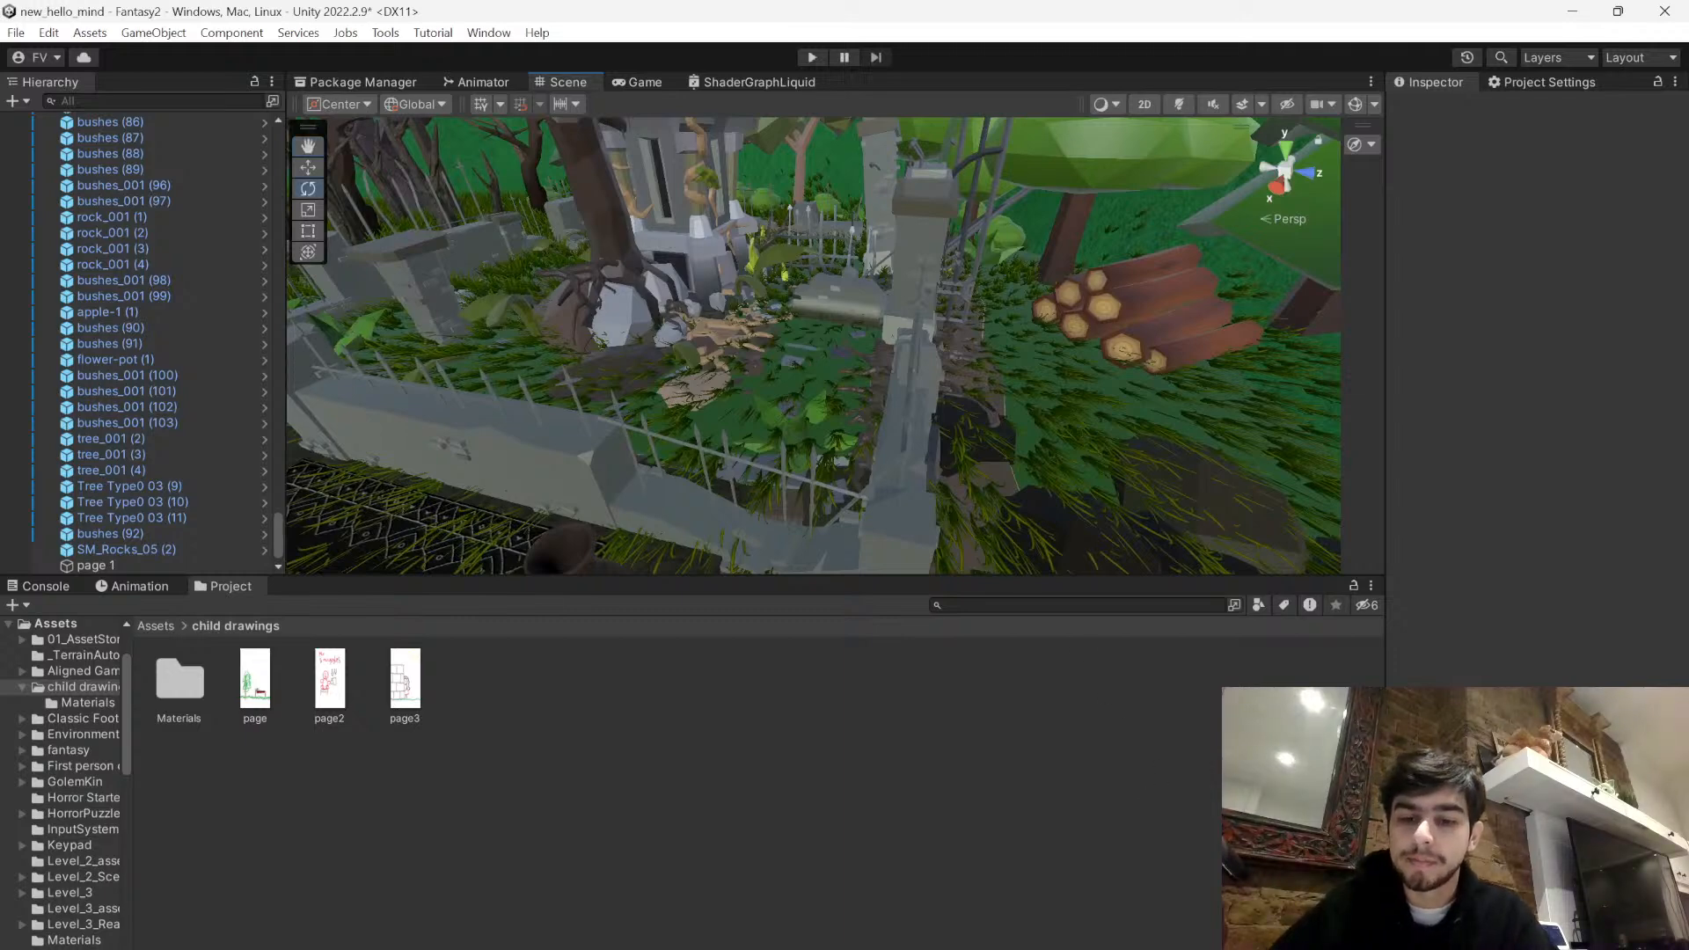
- Switch to Paint and draw a wavy green crayon ground line across the lower part of the page
key("alt+Tab")
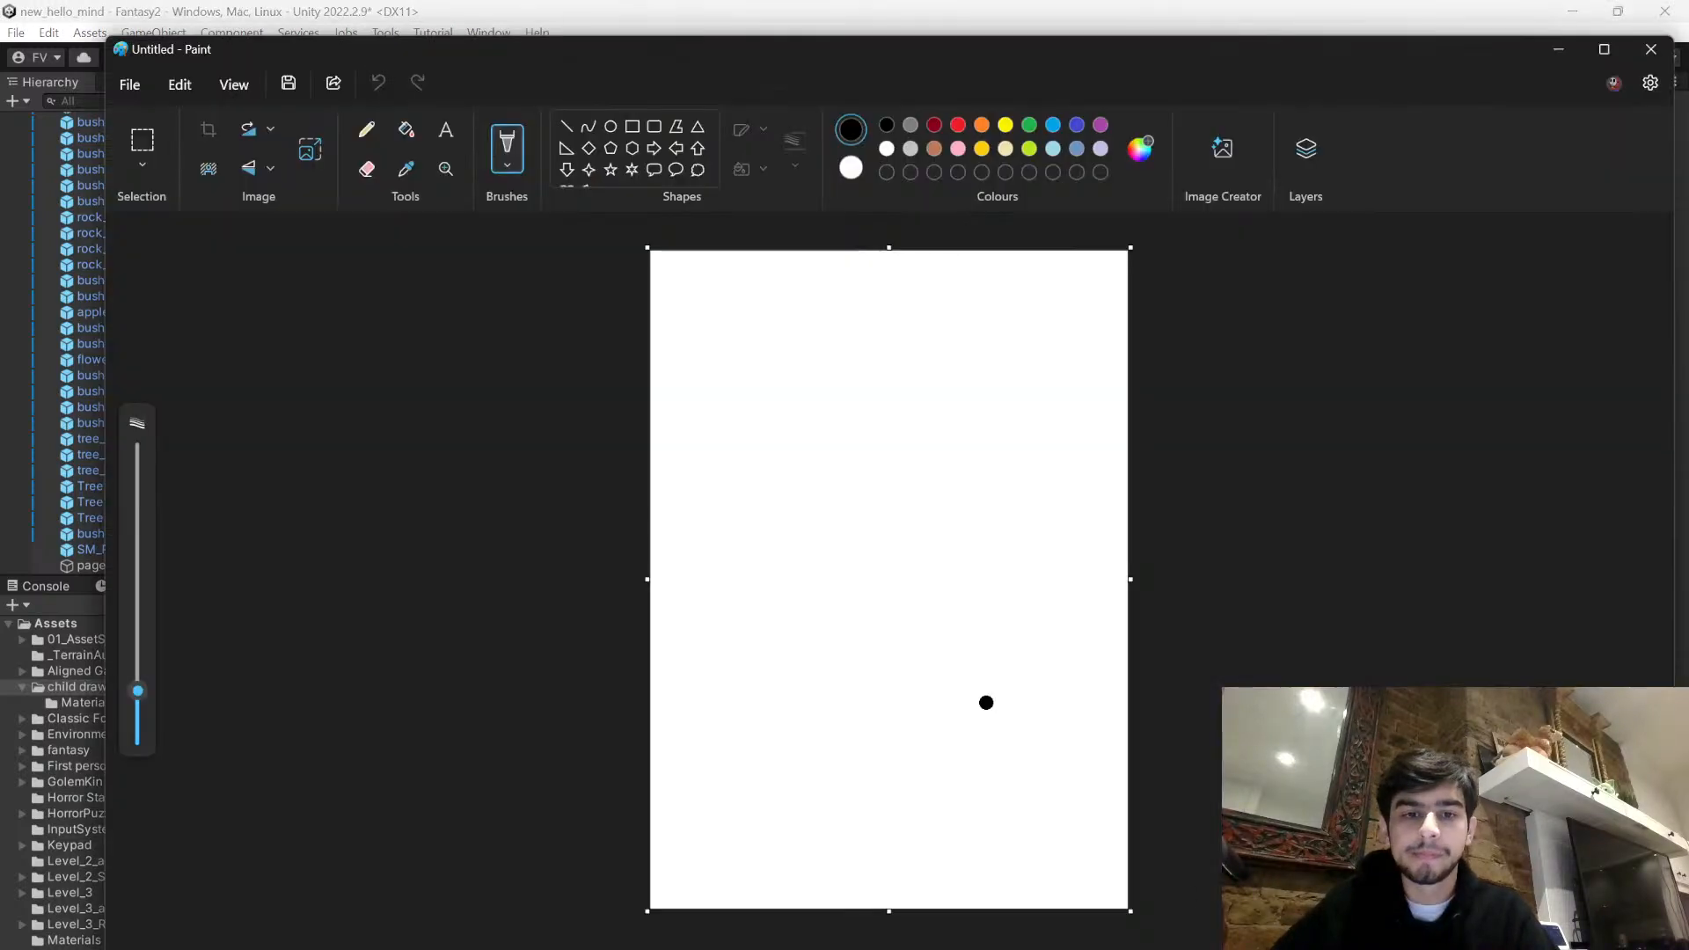
left_click(1028, 126)
left_click_drag(655, 841, 1130, 831)
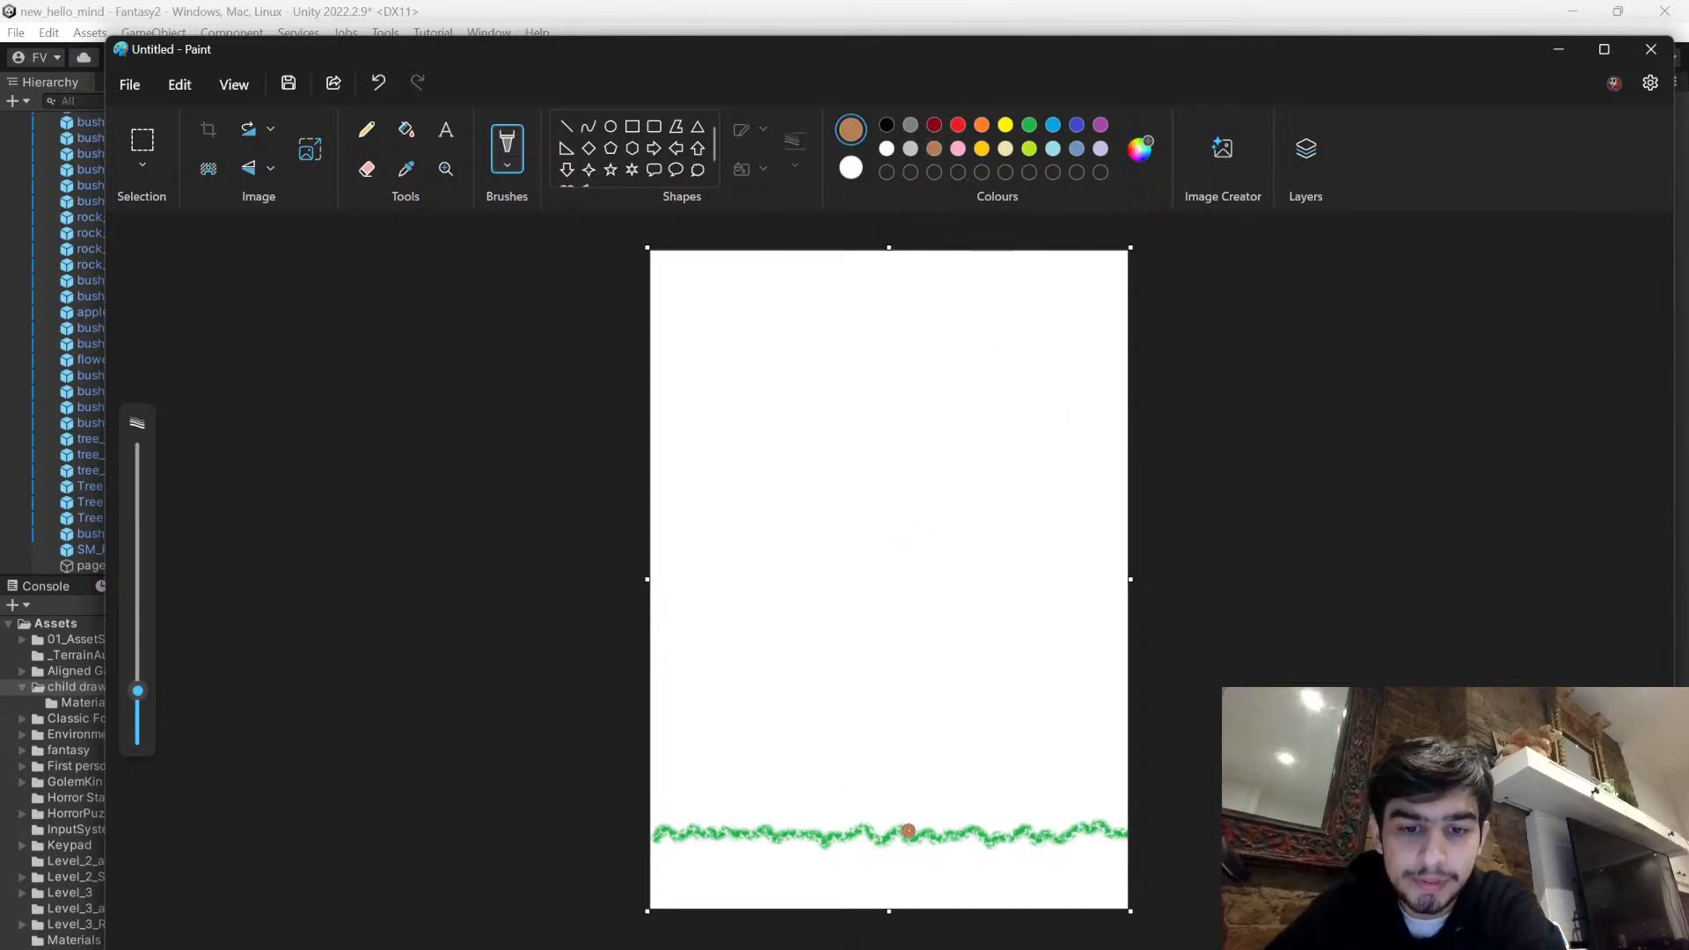
- Outline a tall bare tree in brown crayon rising from the grass, with branches on both sides
mouse_move(904, 820)
left_mouse_down()
mouse_move(941, 643)
mouse_move(1060, 530)
left_mouse_up()
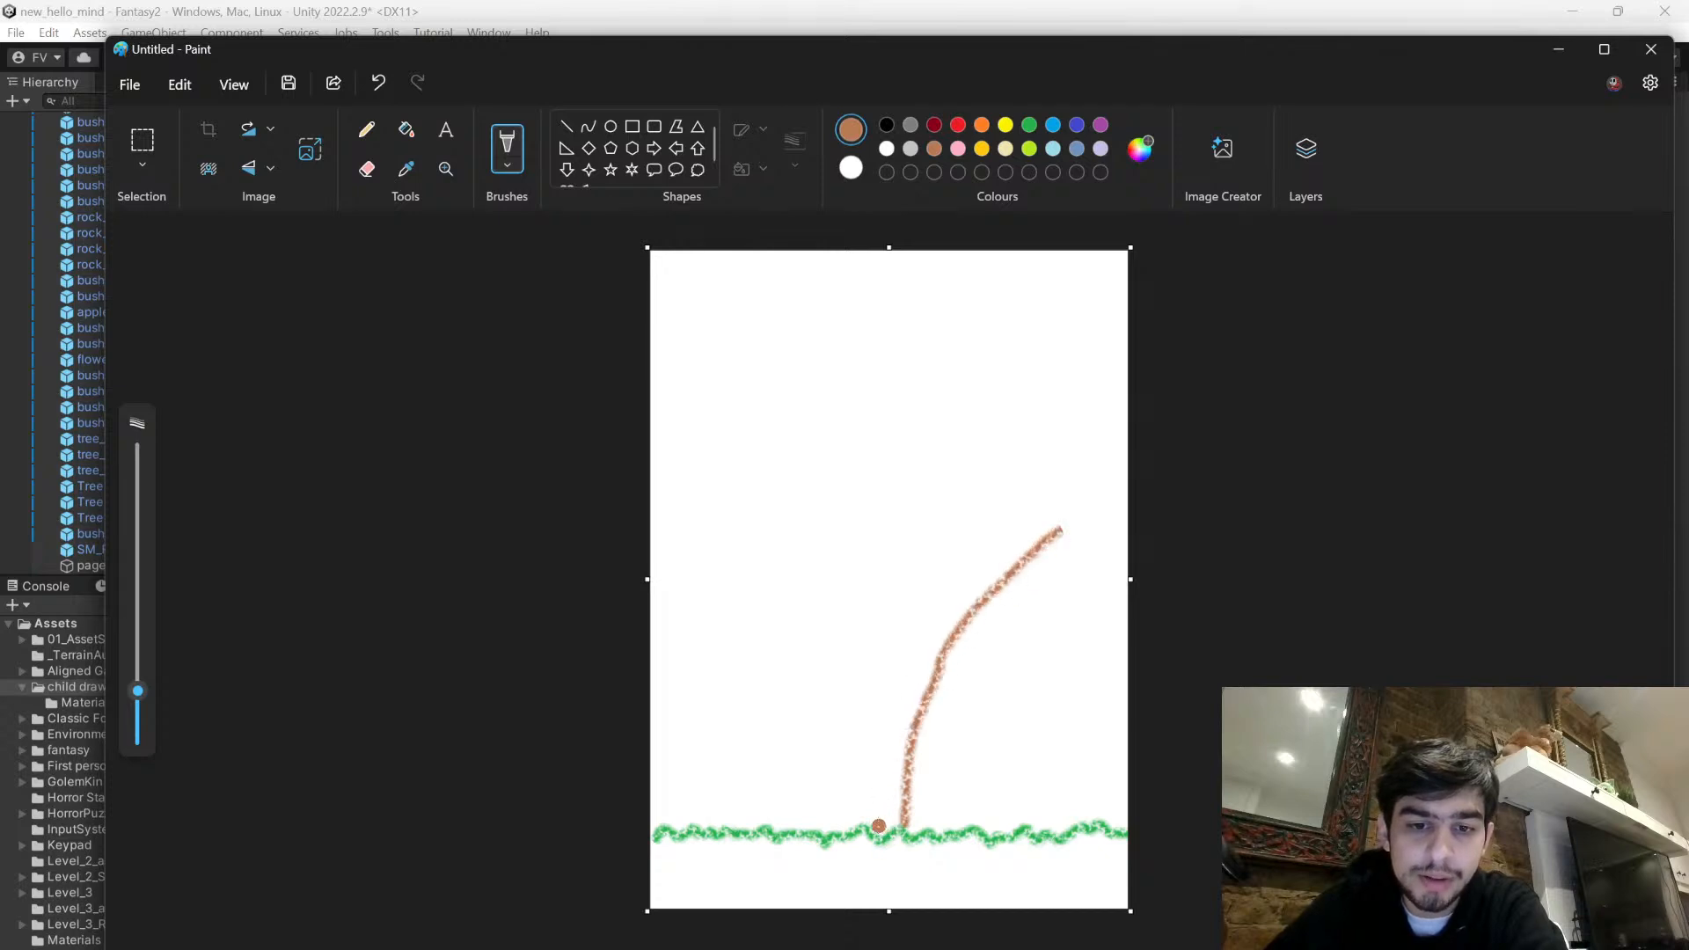
mouse_move(834, 829)
left_mouse_down()
mouse_move(832, 728)
mouse_move(728, 697)
mouse_move(840, 690)
mouse_move(834, 602)
mouse_move(734, 566)
mouse_move(705, 529)
mouse_move(708, 498)
mouse_move(847, 568)
mouse_move(867, 551)
mouse_move(908, 405)
mouse_move(863, 338)
mouse_move(853, 279)
left_mouse_up()
mouse_move(1043, 512)
left_mouse_down()
mouse_move(907, 637)
mouse_move(937, 417)
mouse_move(872, 273)
left_mouse_up()
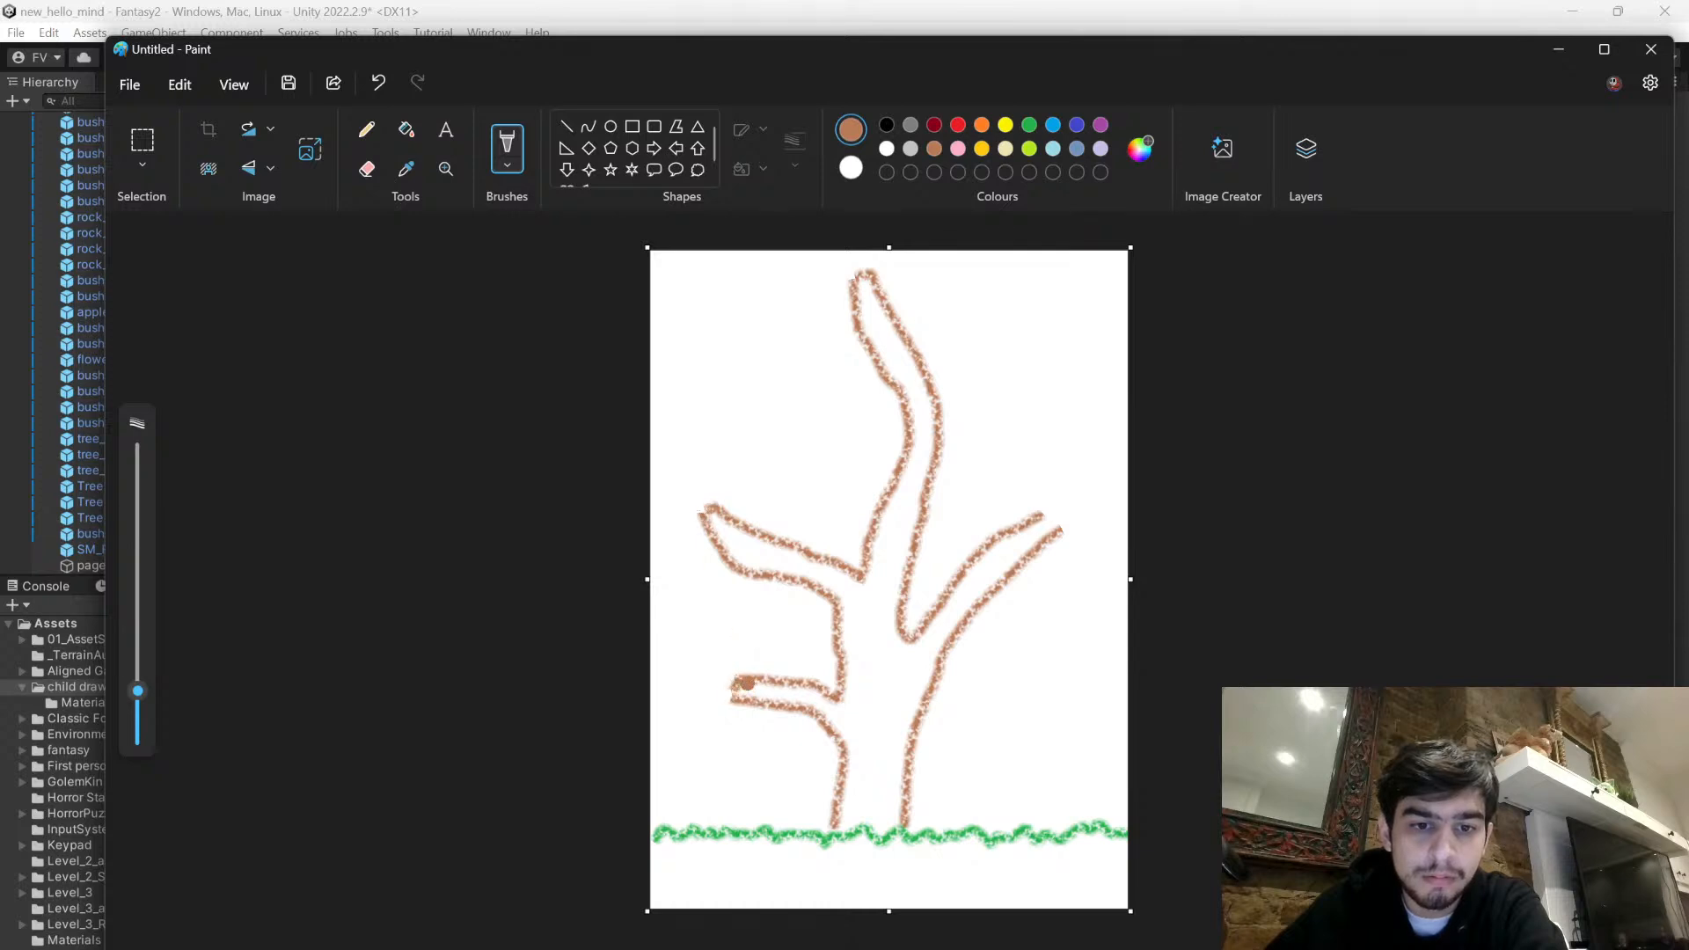
left_click_drag(1045, 514, 1062, 531)
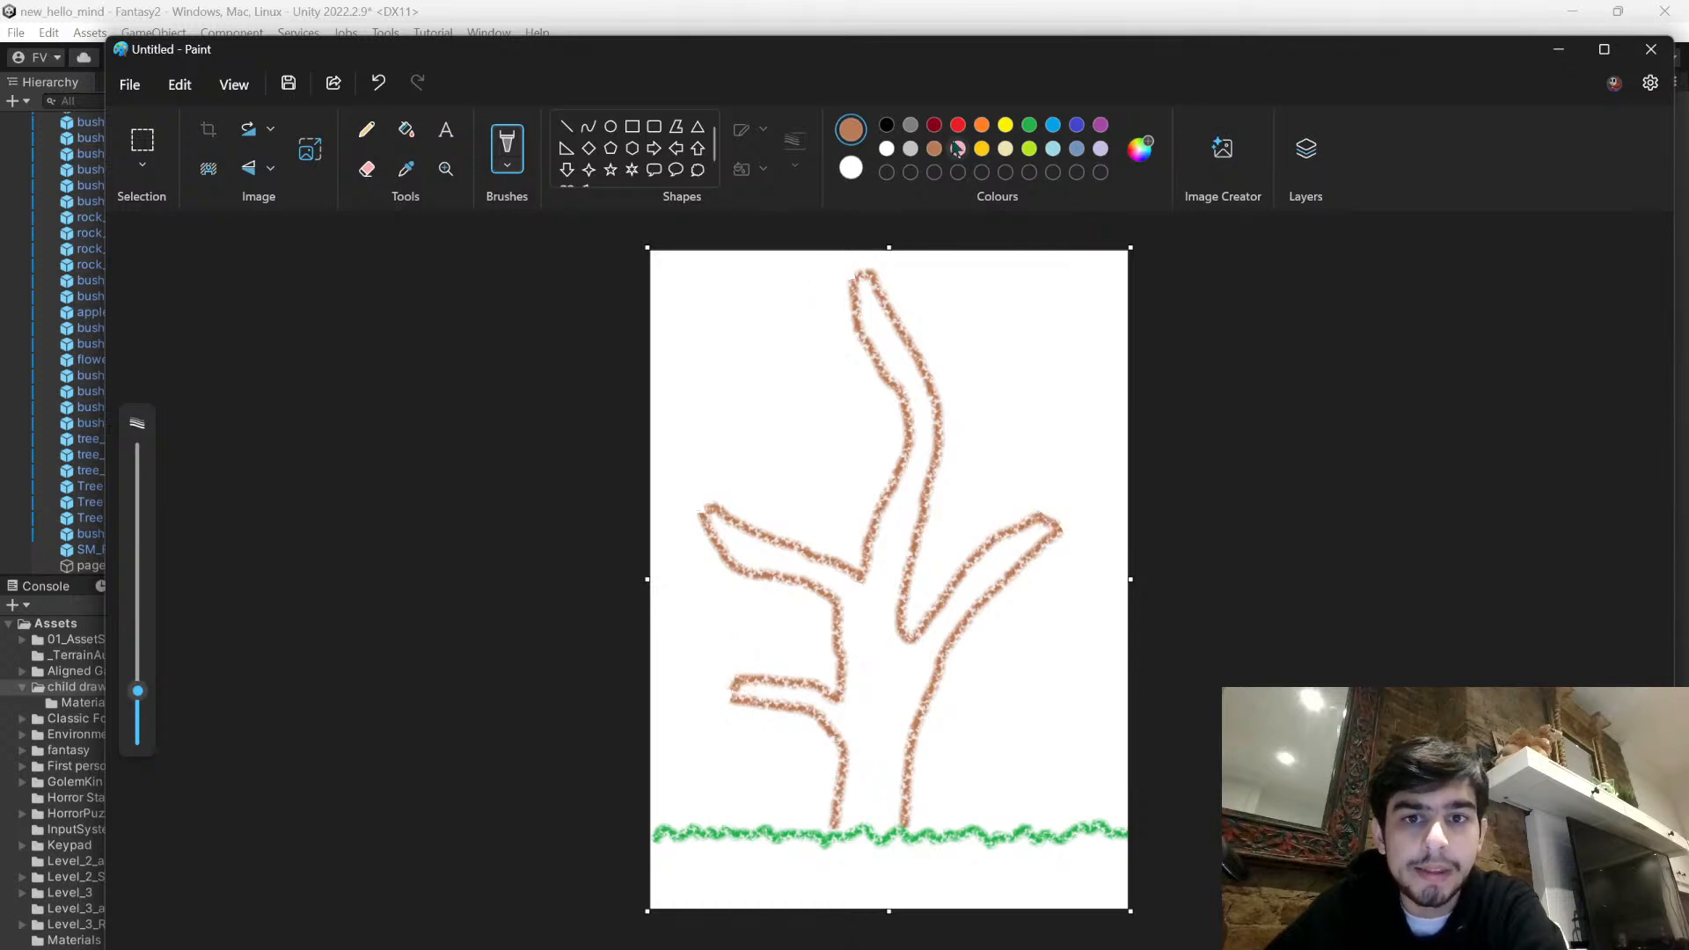
- Scribble a golden-yellow shape wrapped around the tree's lowest branch and hanging below it
left_click(982, 149)
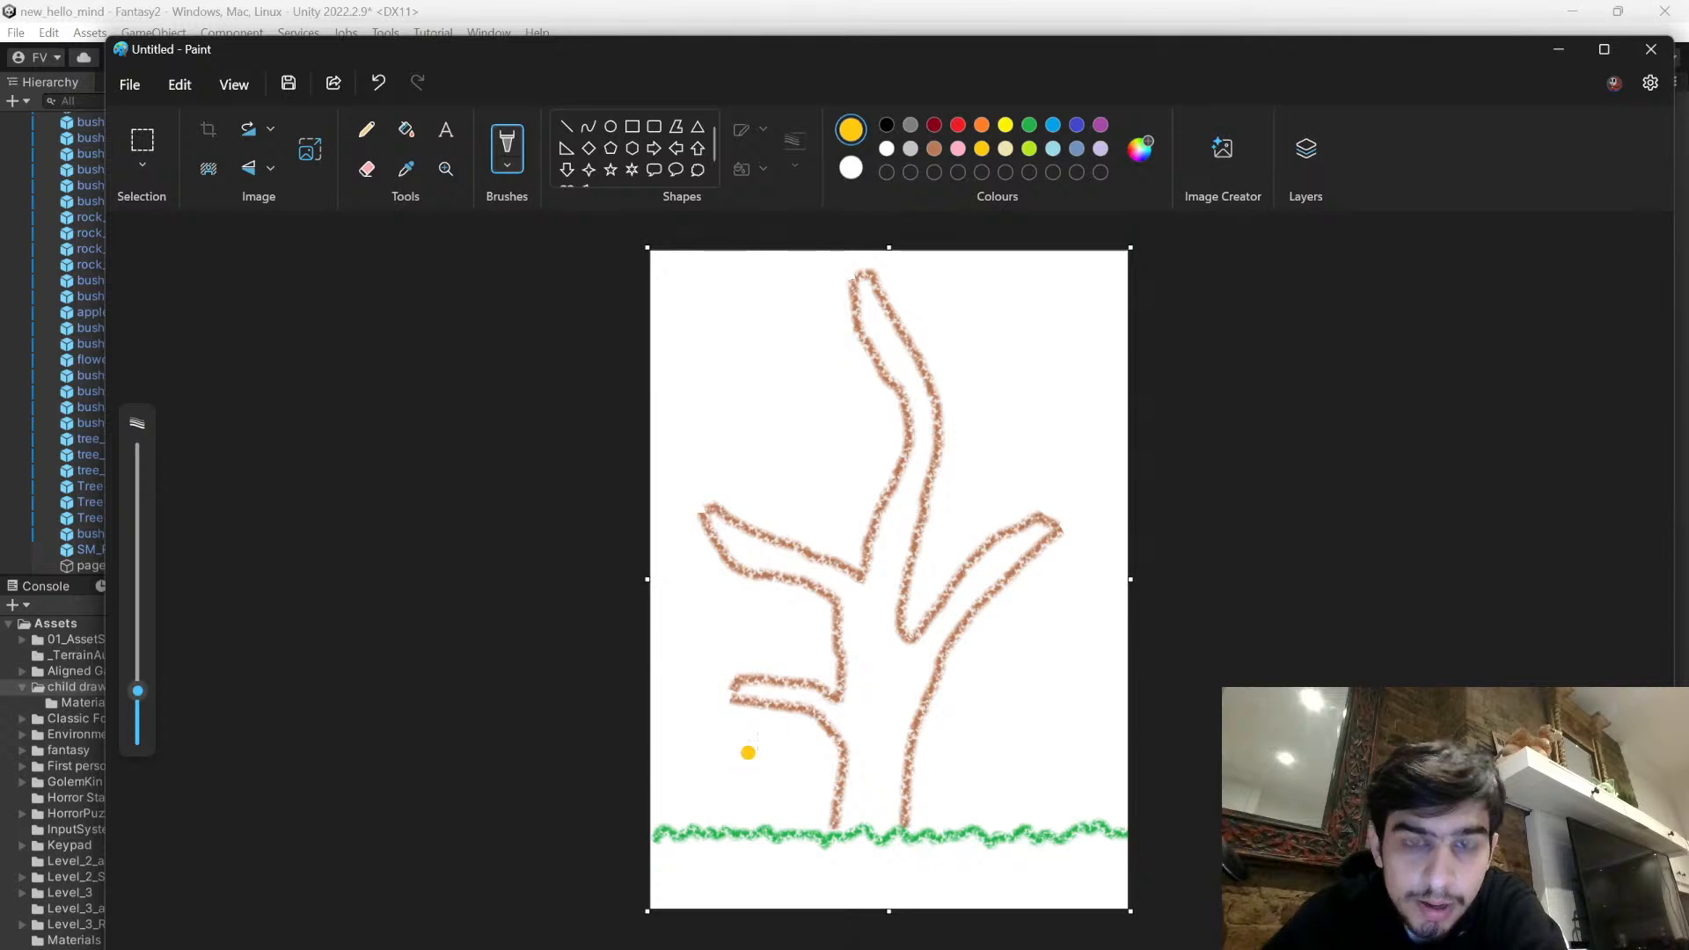
mouse_move(813, 692)
left_mouse_down()
mouse_move(803, 709)
mouse_move(819, 683)
left_mouse_up()
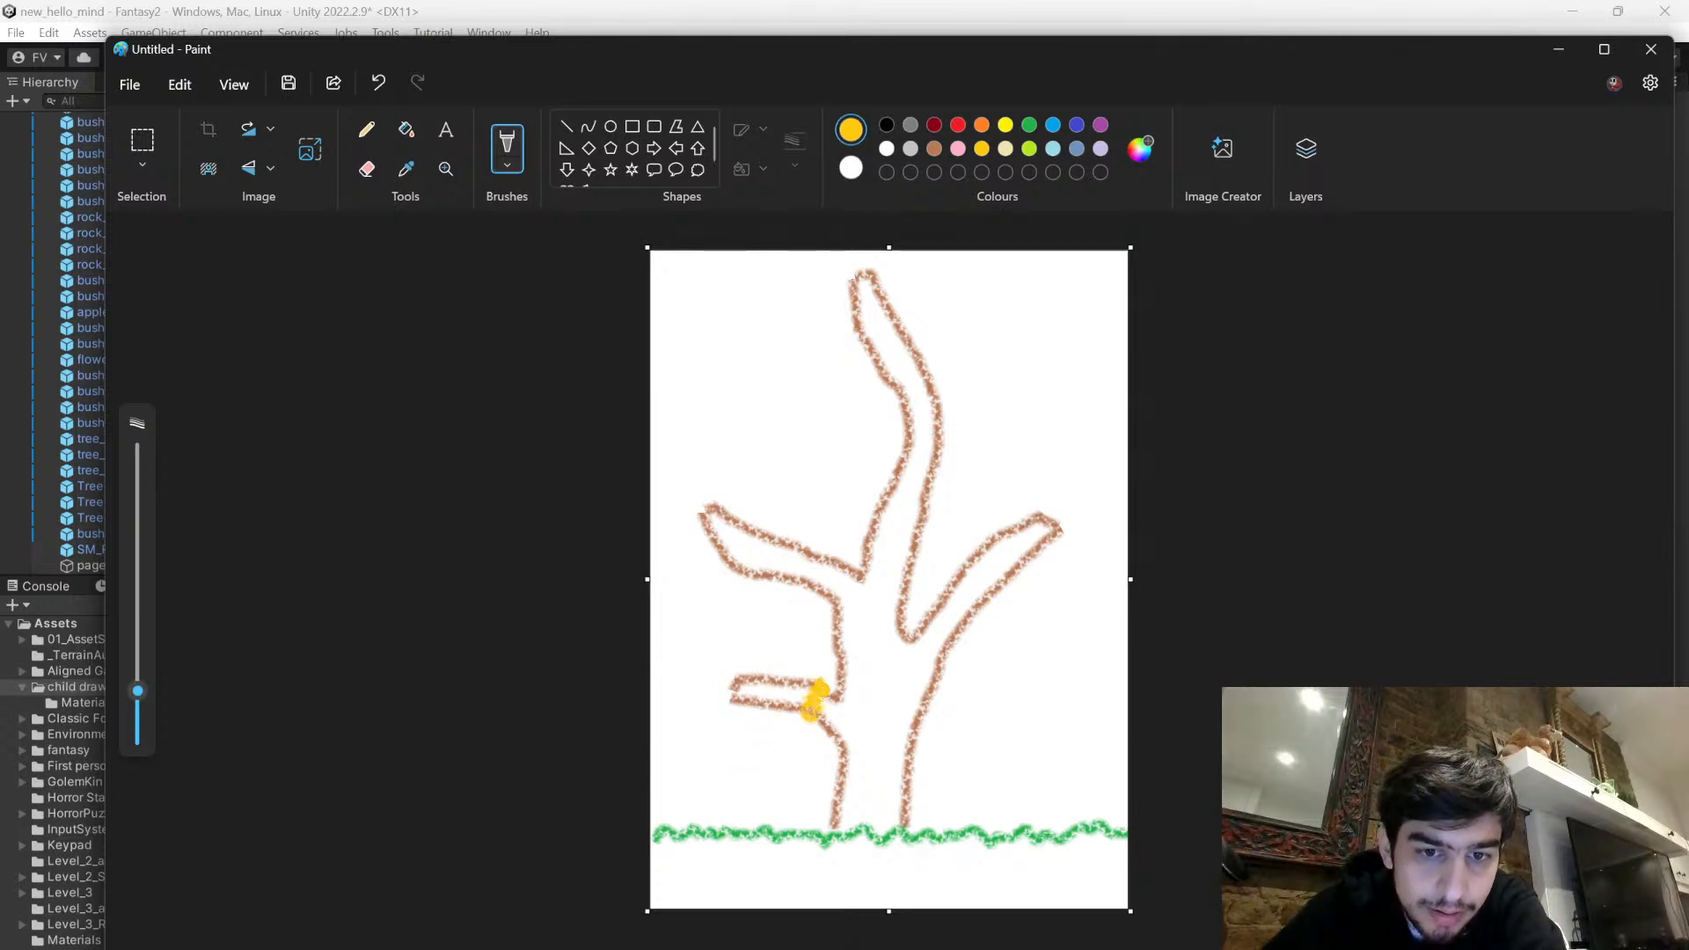
mouse_move(804, 733)
left_mouse_down()
mouse_move(794, 766)
mouse_move(781, 769)
mouse_move(782, 744)
left_mouse_up()
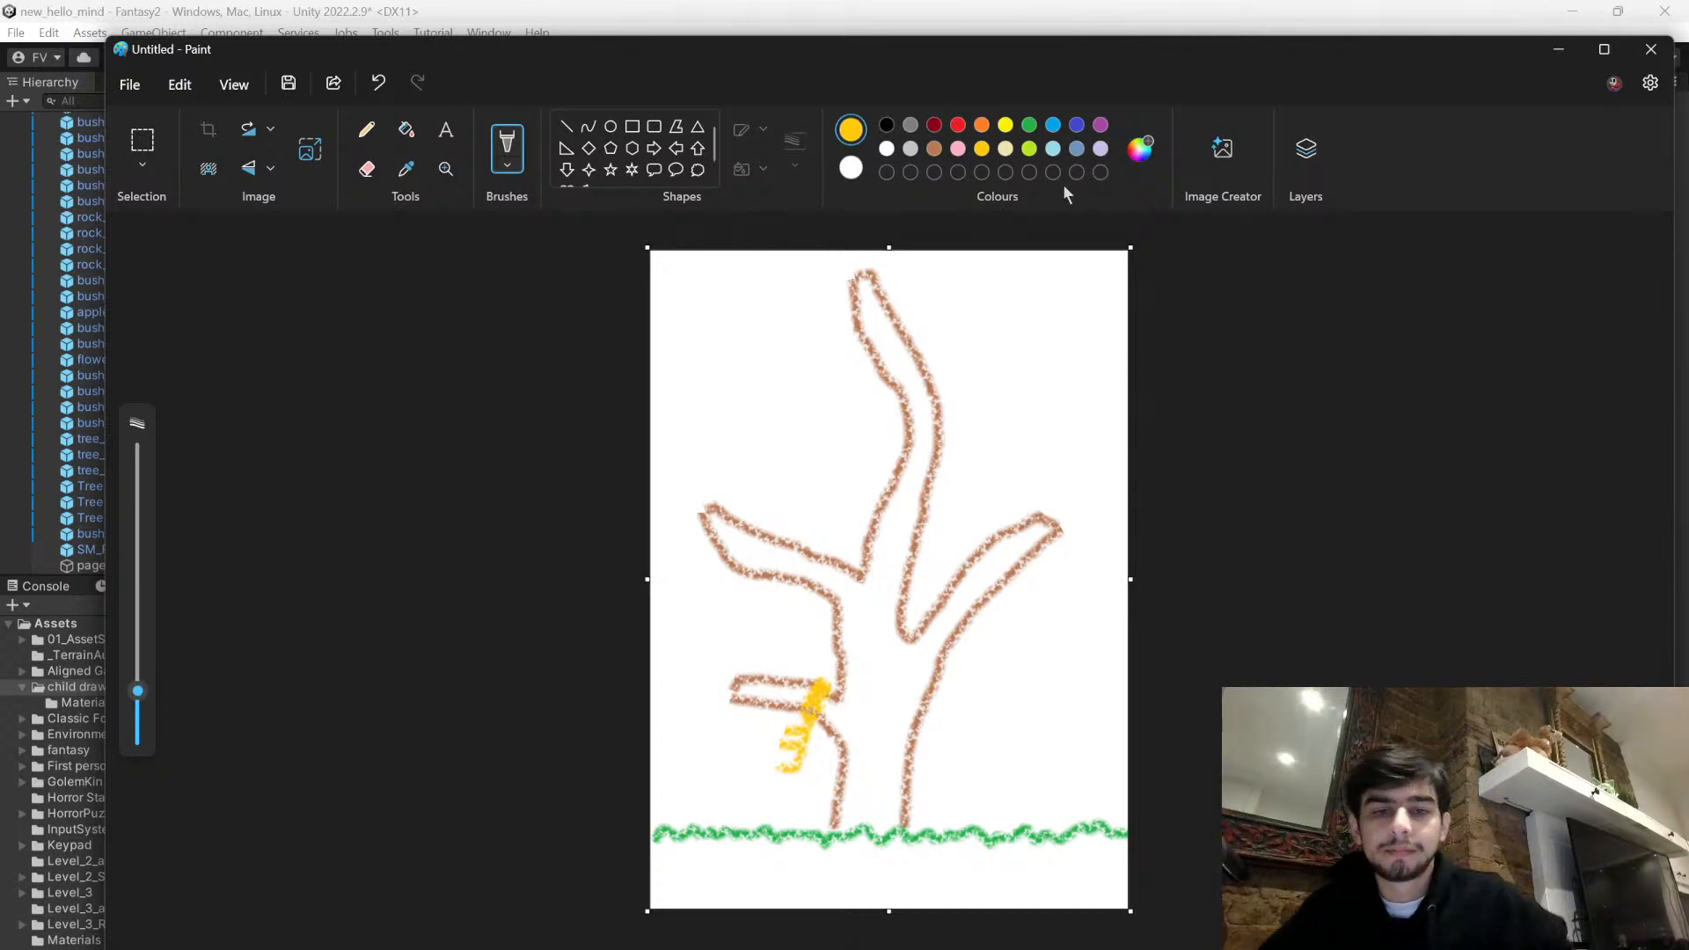
- Add short brown bark lines inside the tree's trunk and the base of its tallest branch
left_click(934, 148)
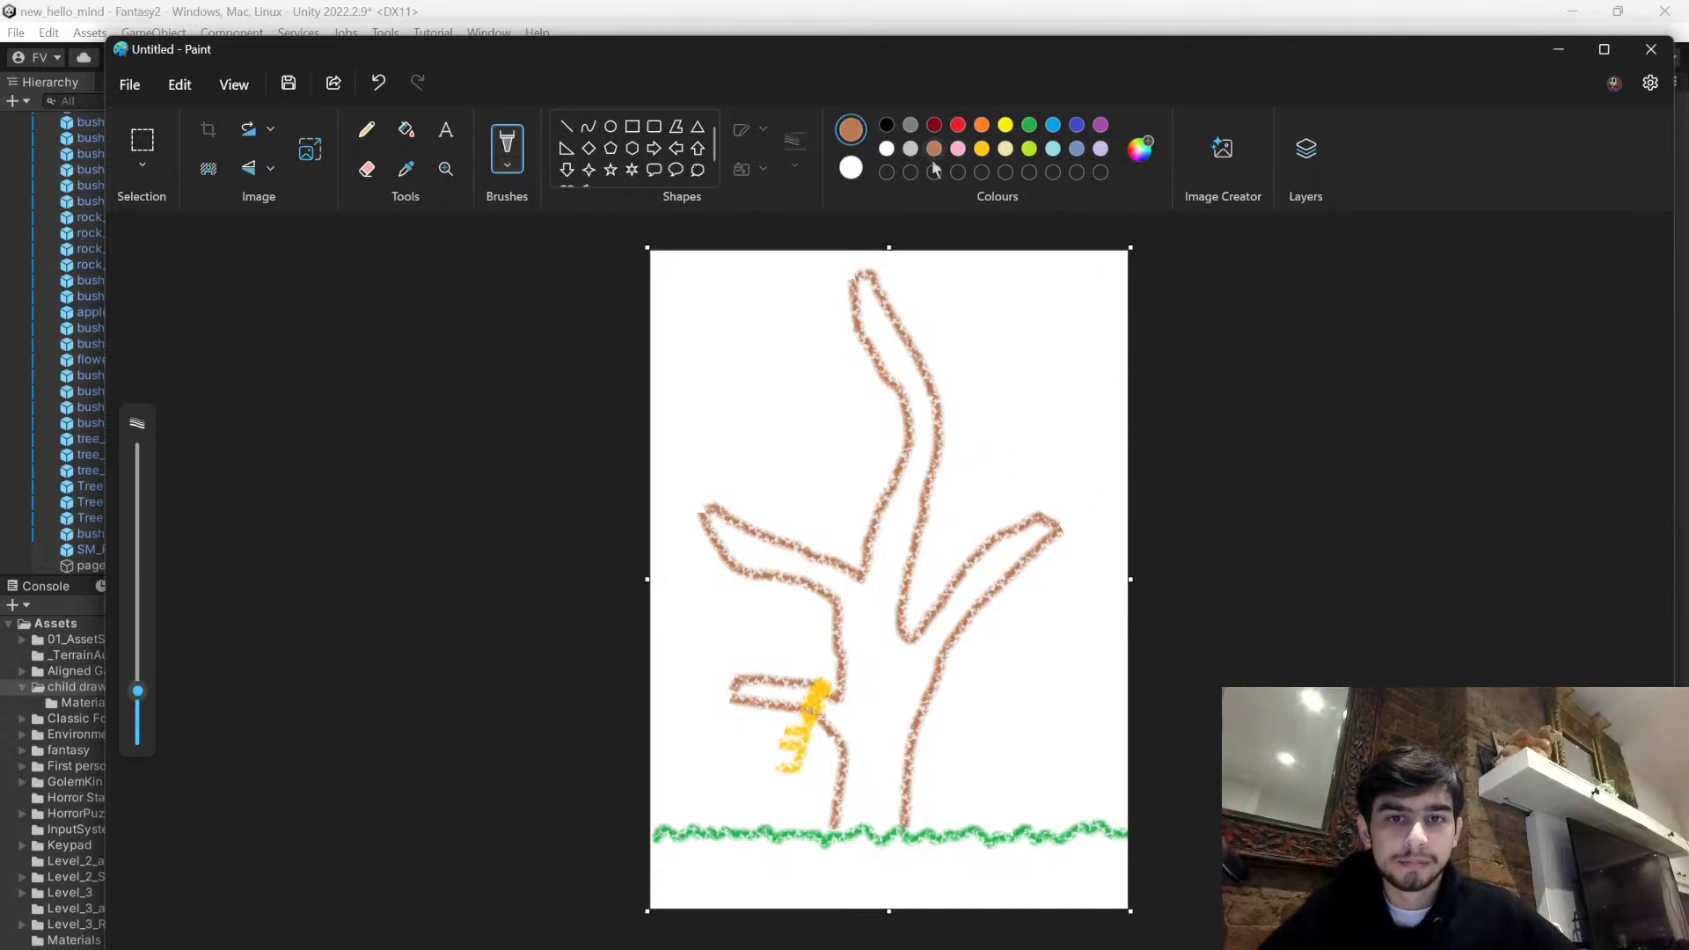
mouse_move(861, 616)
left_mouse_down()
mouse_move(875, 699)
mouse_move(892, 660)
mouse_move(869, 796)
left_mouse_up()
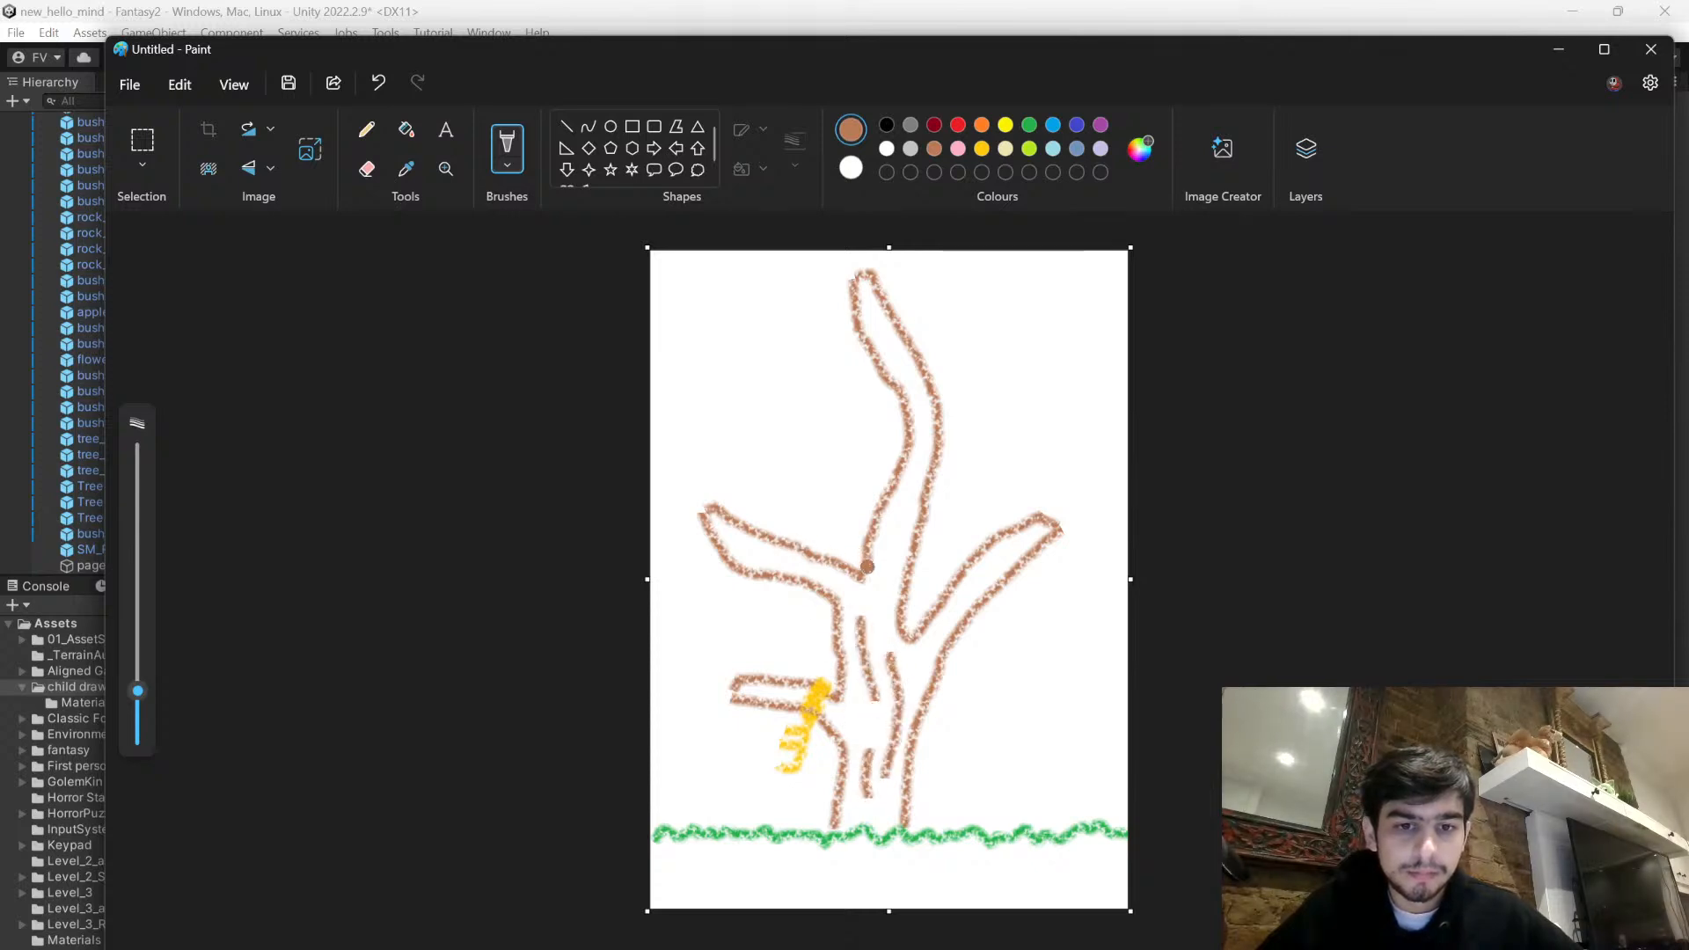
left_click_drag(880, 588, 906, 512)
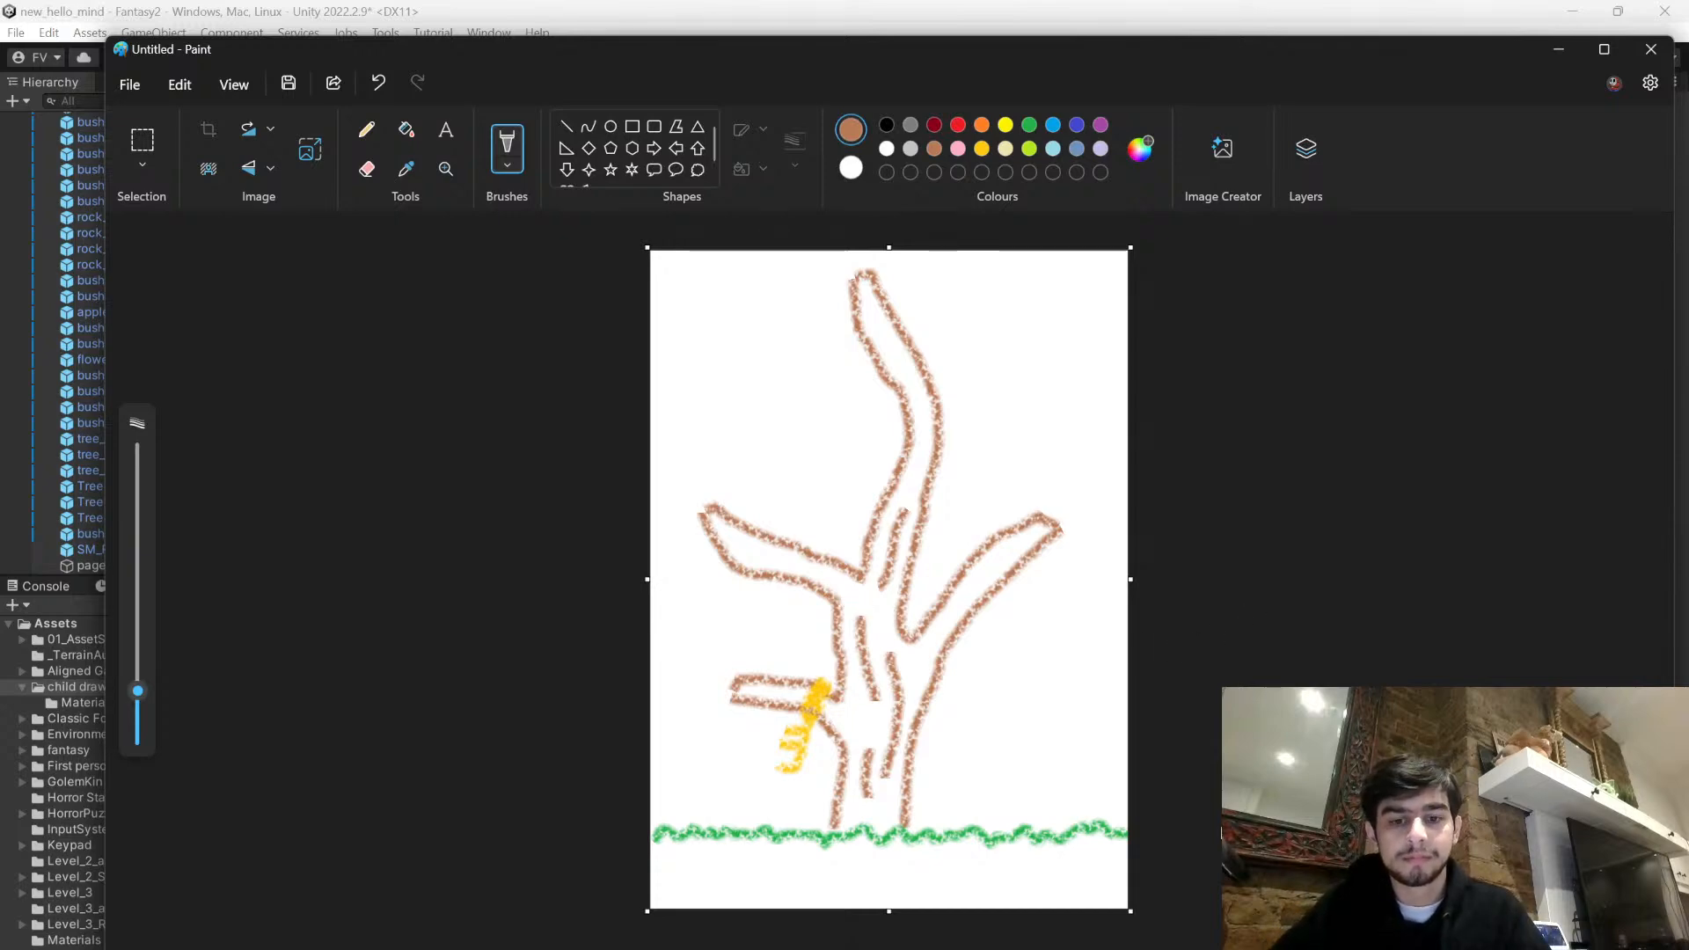
- Bring up OBS and move its window to read the new live chat messages
left_click(1130, 946)
mouse_move(1219, 717)
left_mouse_down()
mouse_move(1133, 405)
mouse_move(1221, 278)
mouse_move(1179, 287)
mouse_move(1264, 390)
mouse_move(1247, 399)
left_mouse_up()
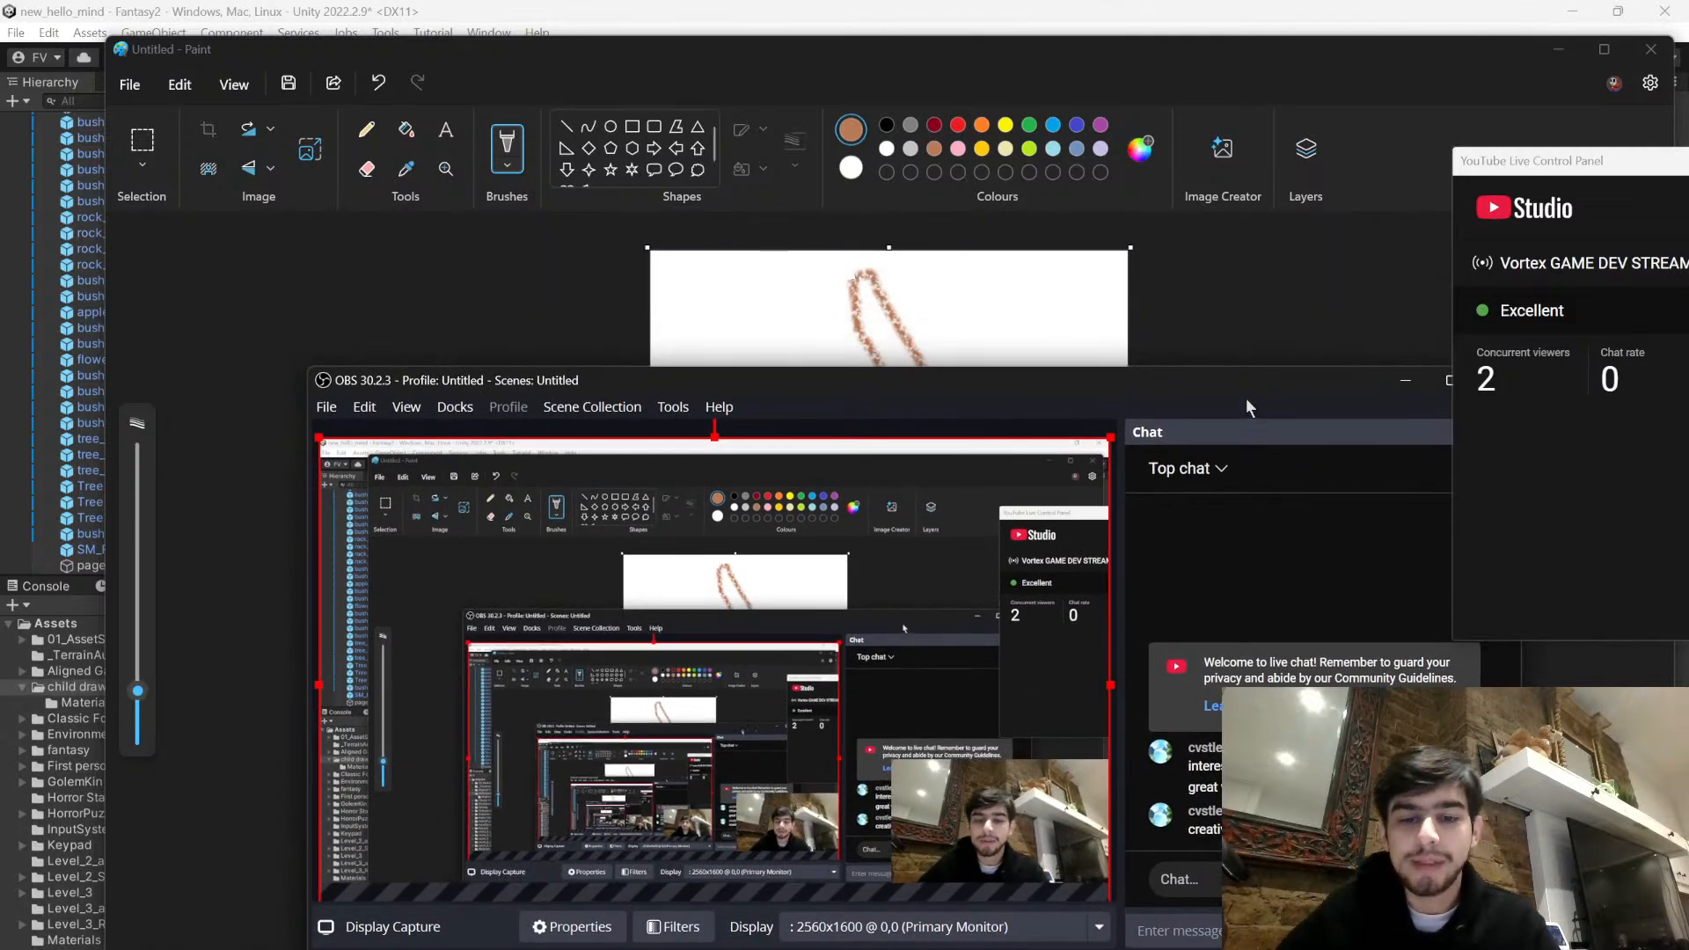
left_click_drag(834, 387, 722, 274)
- Return to Unity and duplicate the page 1 object
left_click(475, 944)
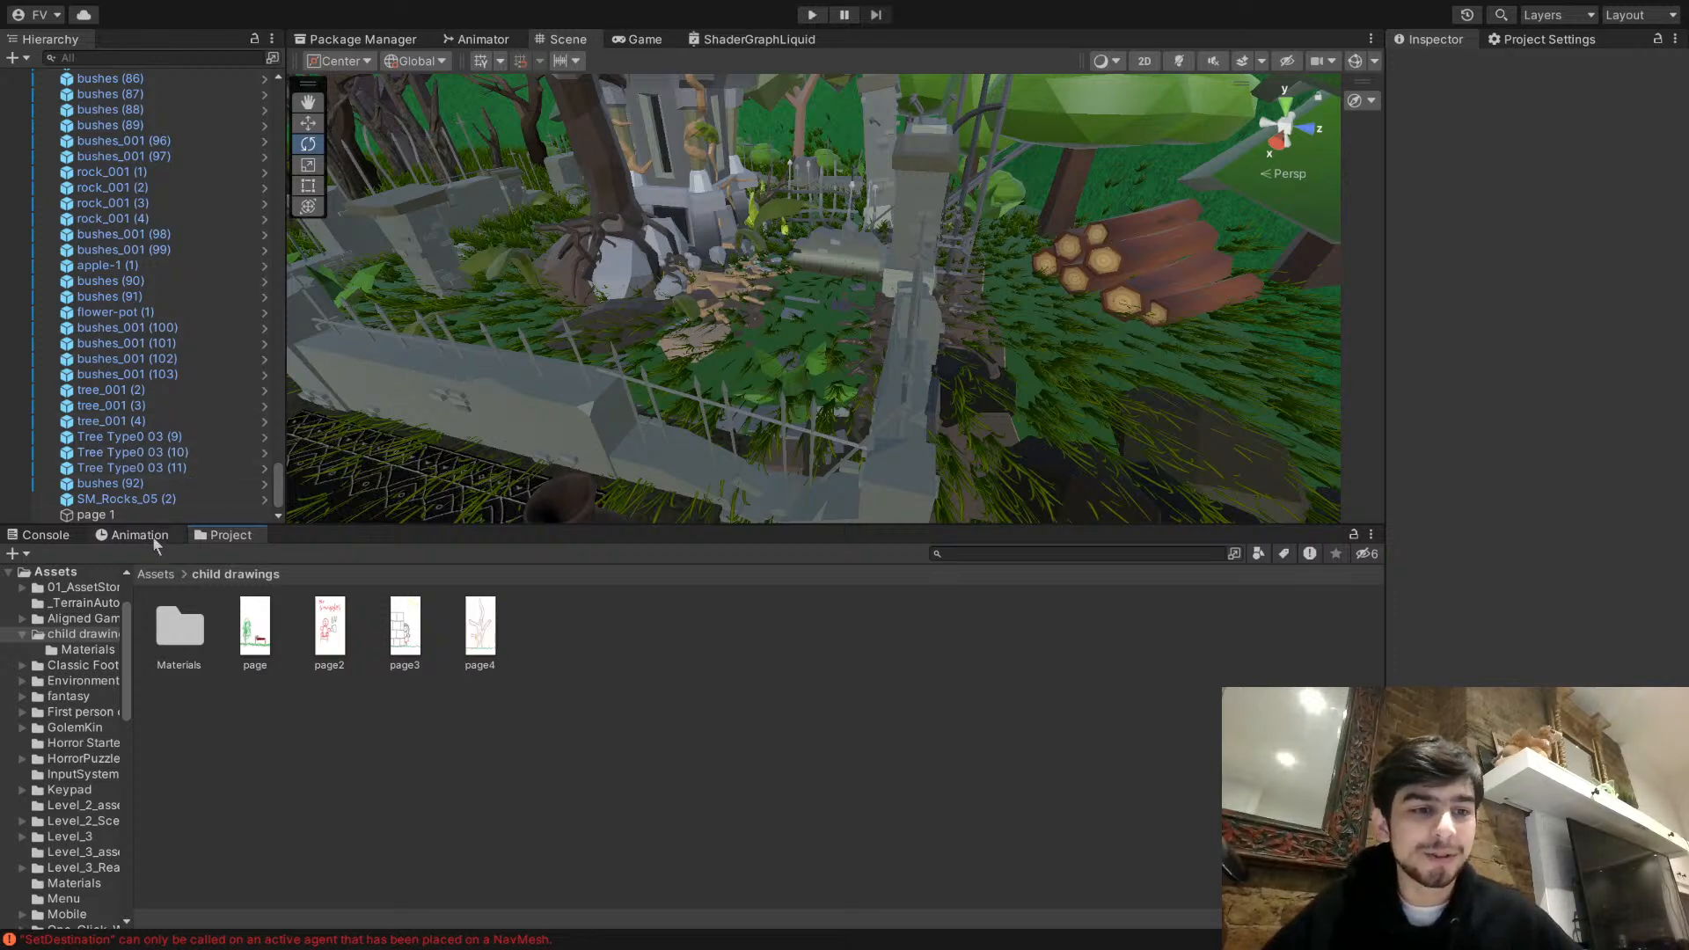
left_click(95, 515)
key("ctrl+d")
- Move the duplicated page out of the maze and onto the barrel beside the log pile near the ruins
right_click_drag(809, 308, 537, 240)
left_click_drag(647, 225, 1135, 422)
right_click_drag(1135, 422, 1360, 440)
left_click_drag(576, 308, 1052, 433)
right_click_drag(1052, 432, 951, 409)
left_click_drag(650, 297, 834, 270)
right_click_drag(834, 269, 961, 373)
left_click(1126, 348)
left_click_drag(1123, 351, 1048, 362)
left_click(492, 376)
left_click_drag(495, 380, 1045, 260)
- Rotate page 1 (1) by the barrel to about 67 degrees on the Y axis
left_click(307, 143)
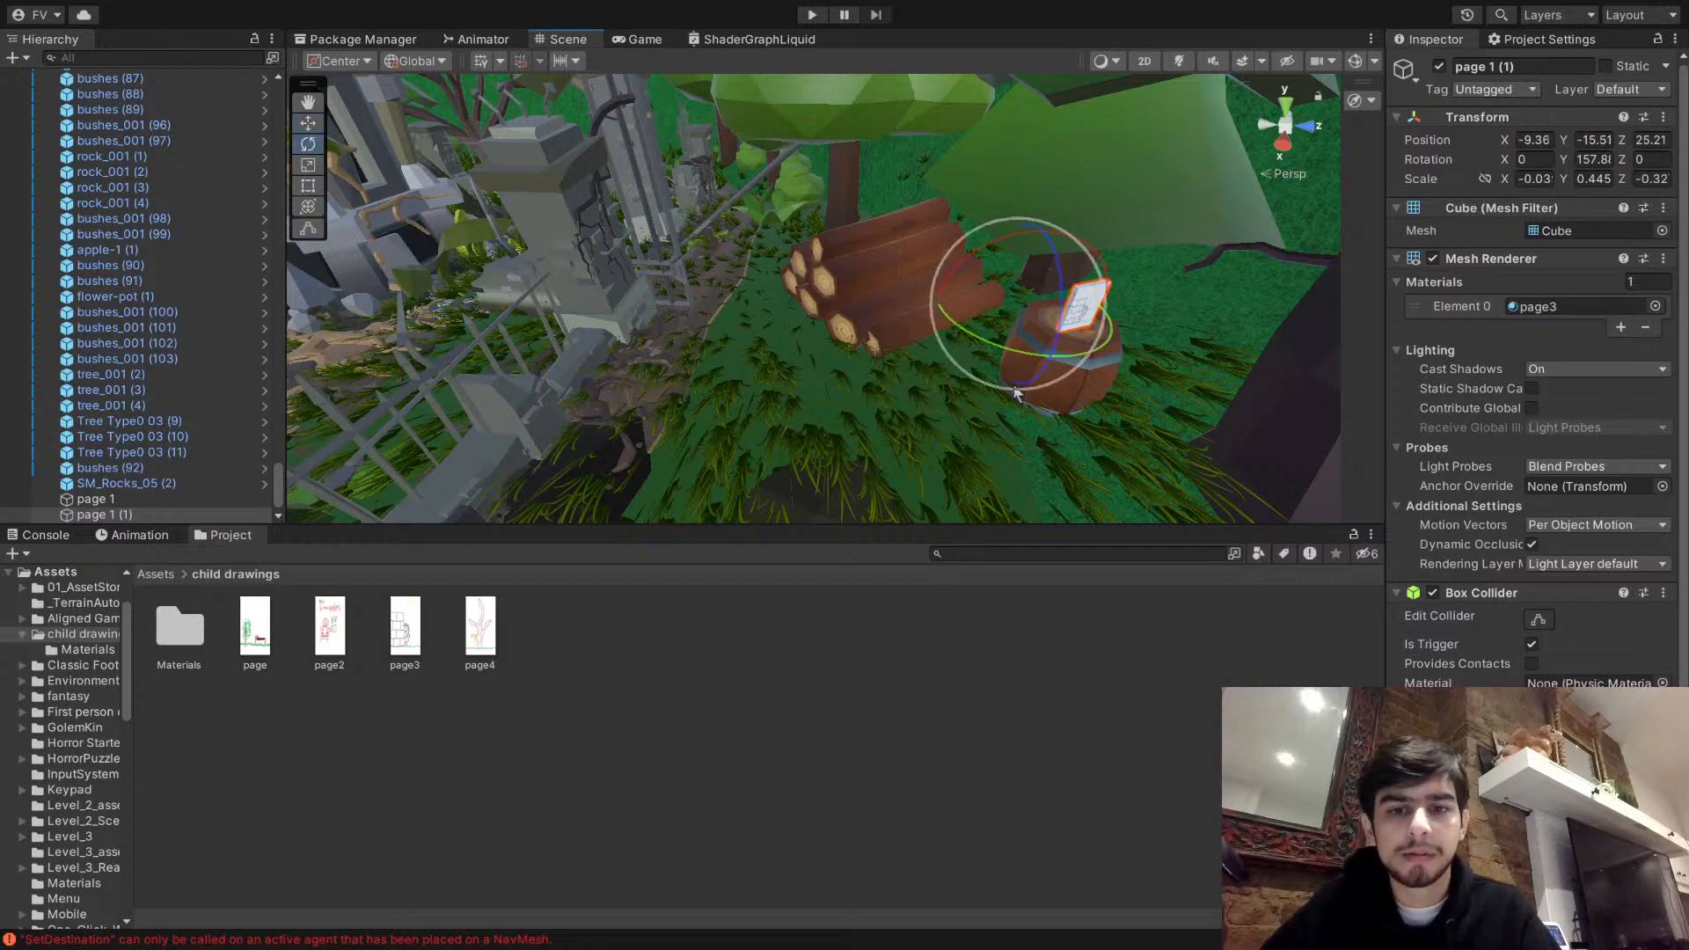
left_click_drag(1106, 339, 1223, 408)
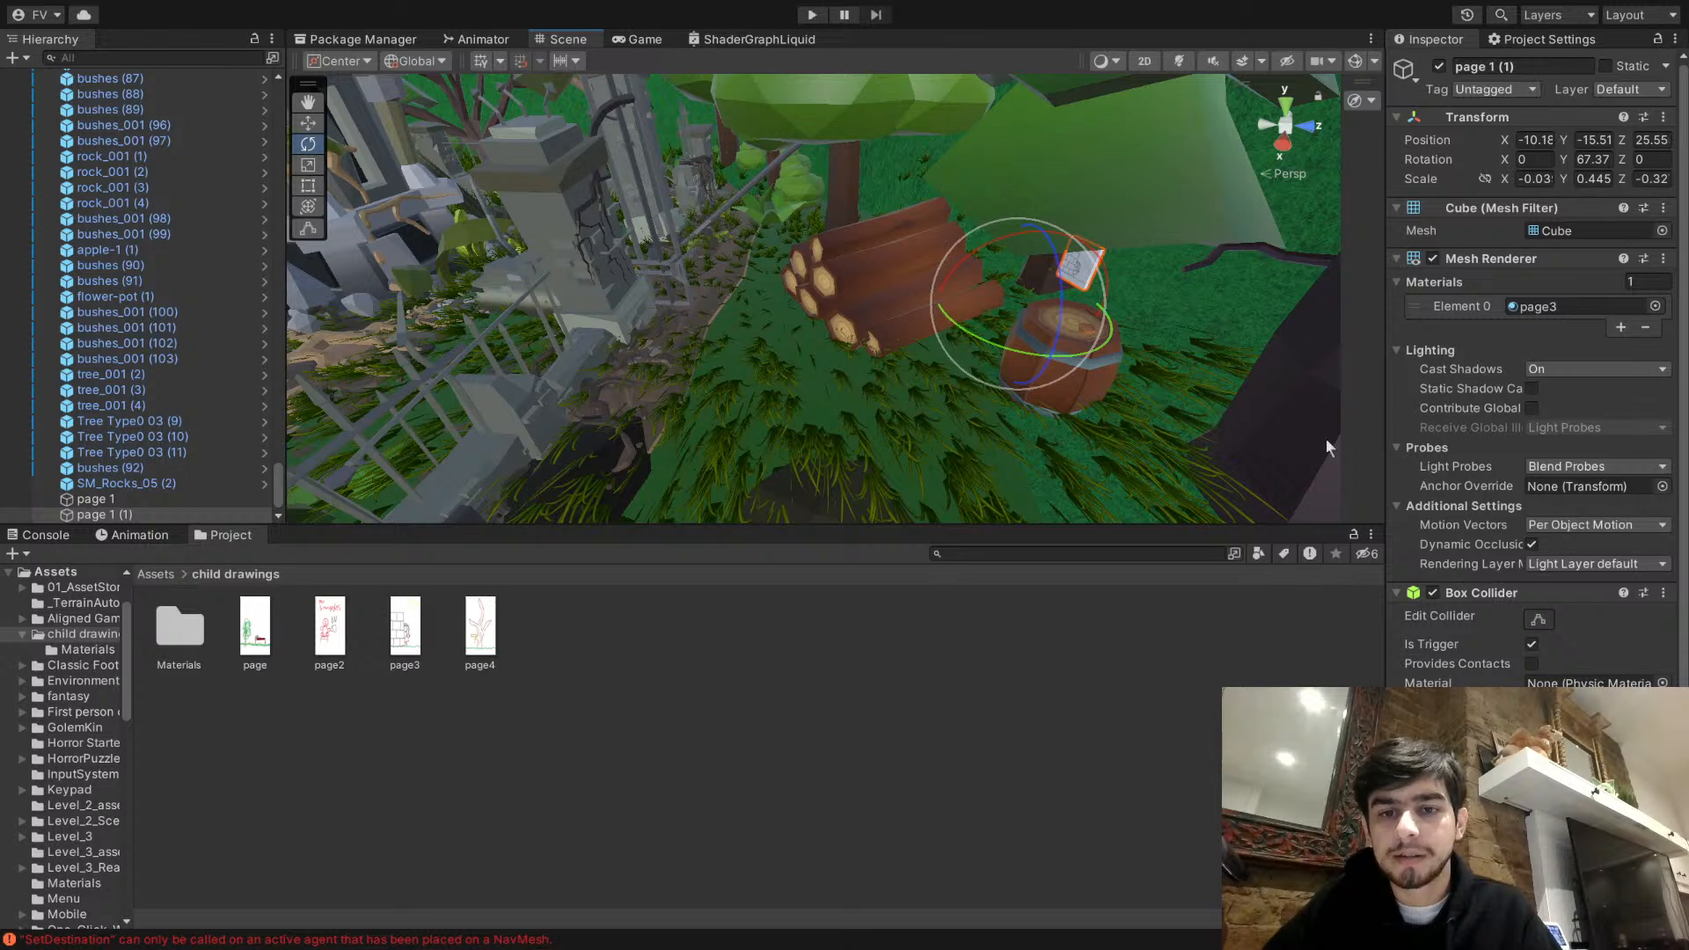
left_click(1539, 620)
left_click(1539, 619)
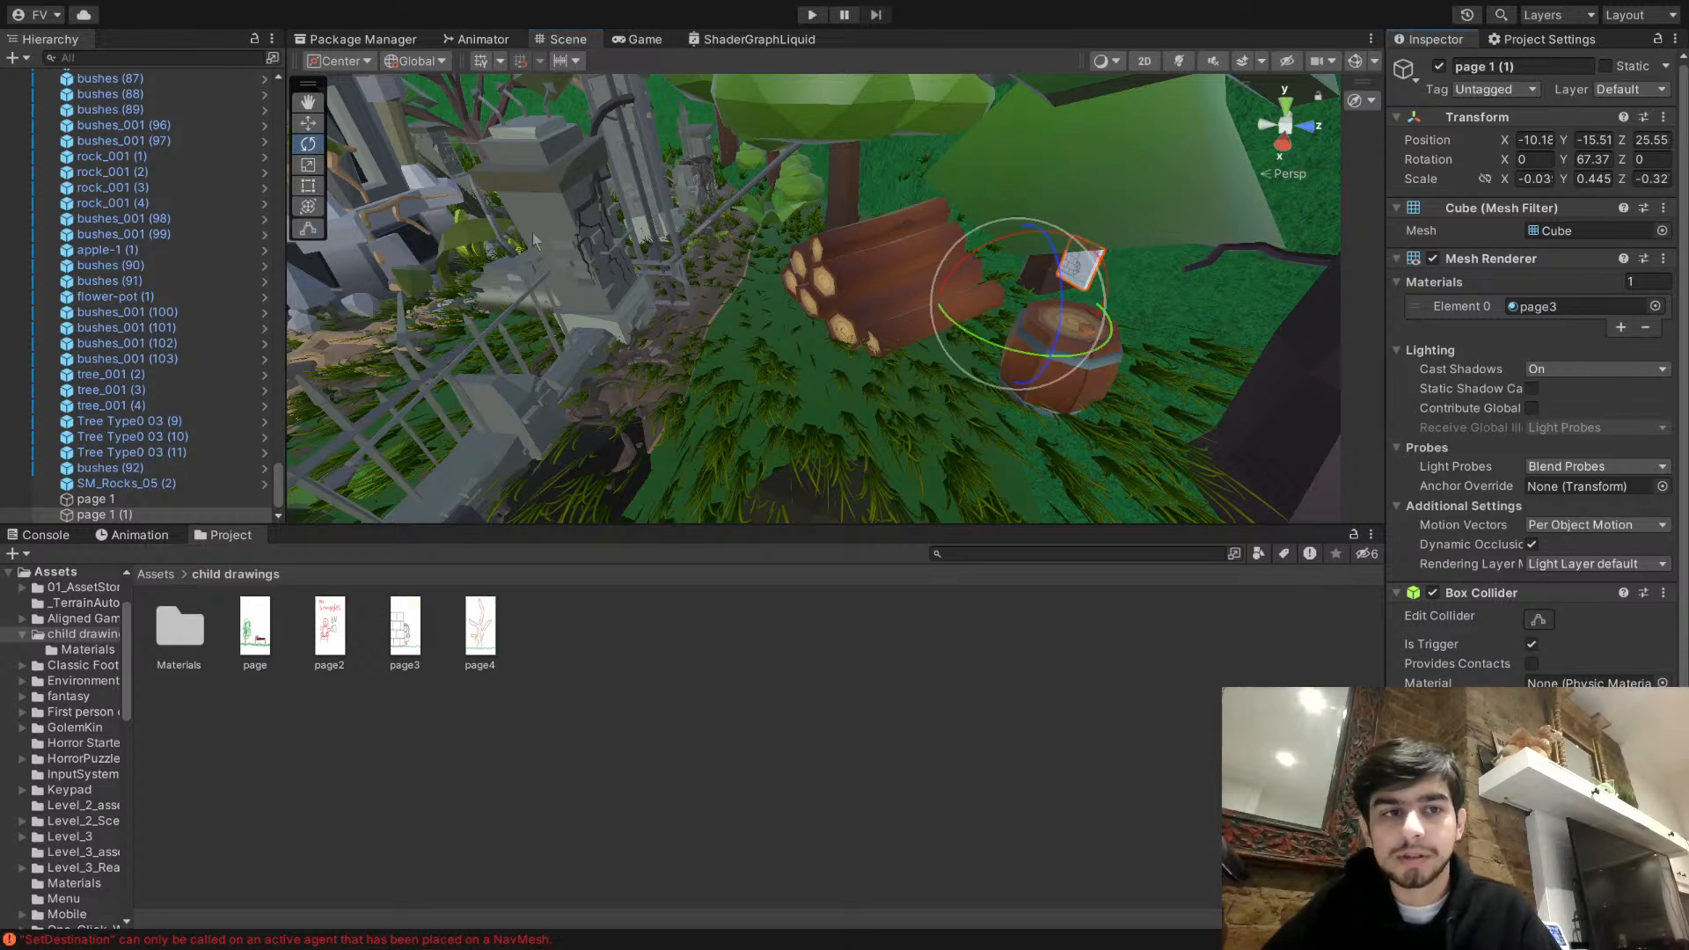
- Adjust the duplicated page's position on the barrel and apply the page4 tree drawing to it
left_click(307, 123)
left_click_drag(1011, 313, 984, 351)
key("w")
right_click_drag(818, 387, 933, 374)
left_click_drag(484, 621, 919, 269)
- Rotate the tree-drawing page so it faces outward on the barrel, and deselect it
left_click(307, 143)
left_click_drag(859, 461, 890, 403)
key("w")
left_click(860, 668)
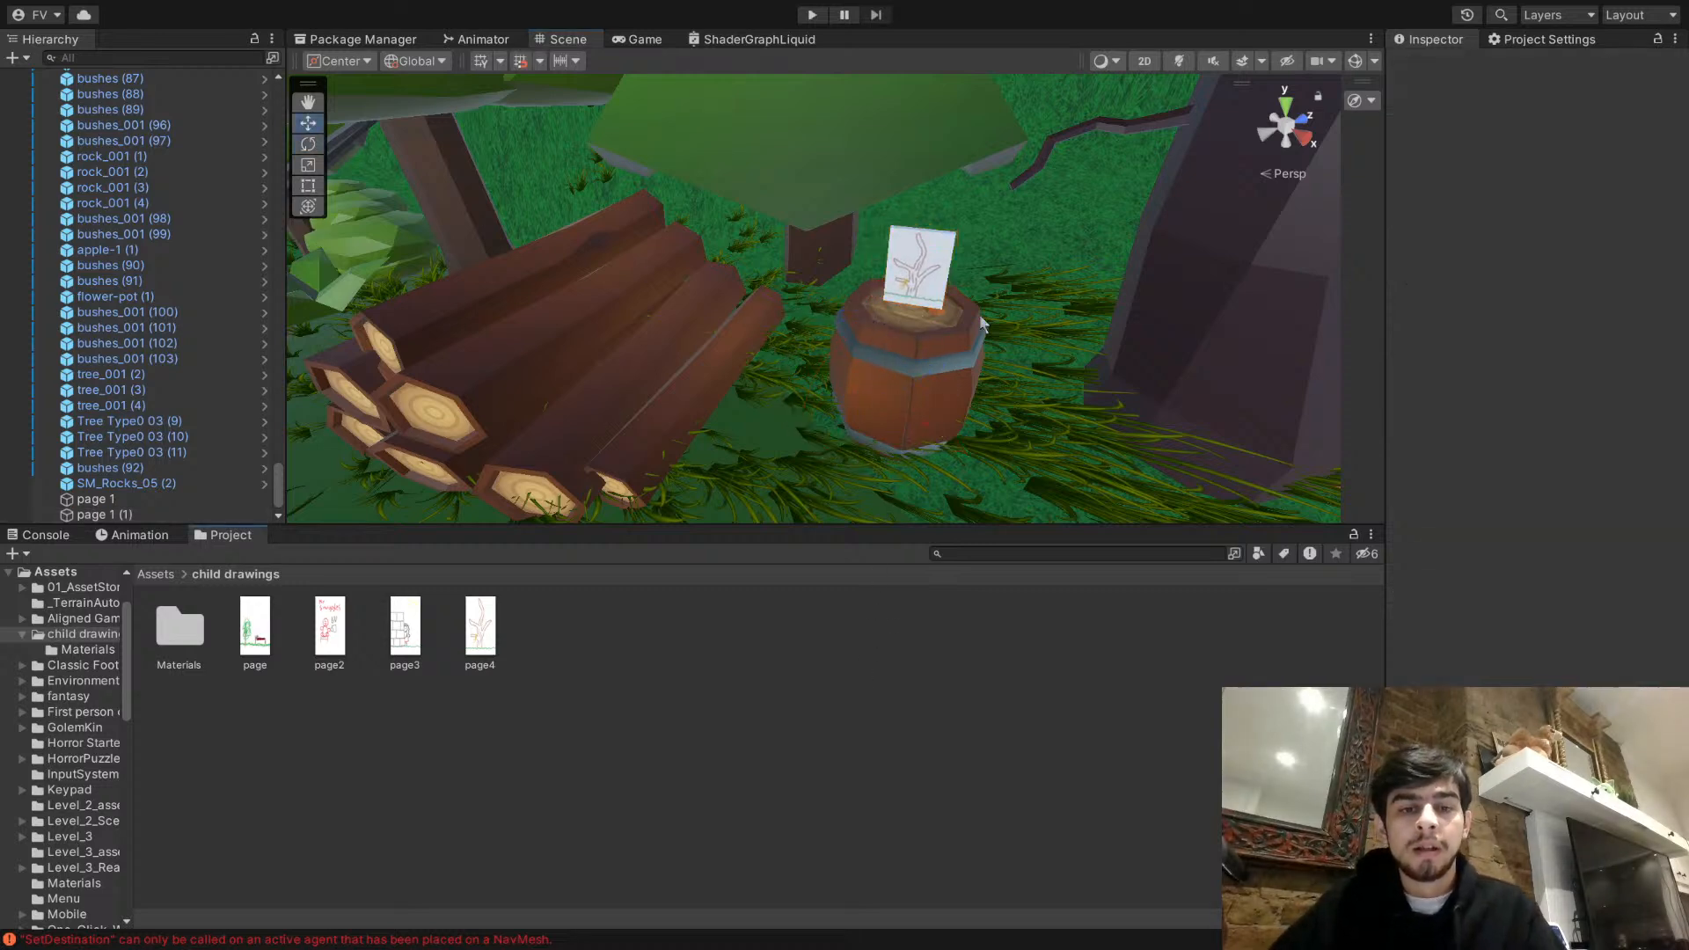
- Play-test the game and collect the page standing on the small round table in the maze
right_click_drag(819, 271, 99, 281)
key("s")
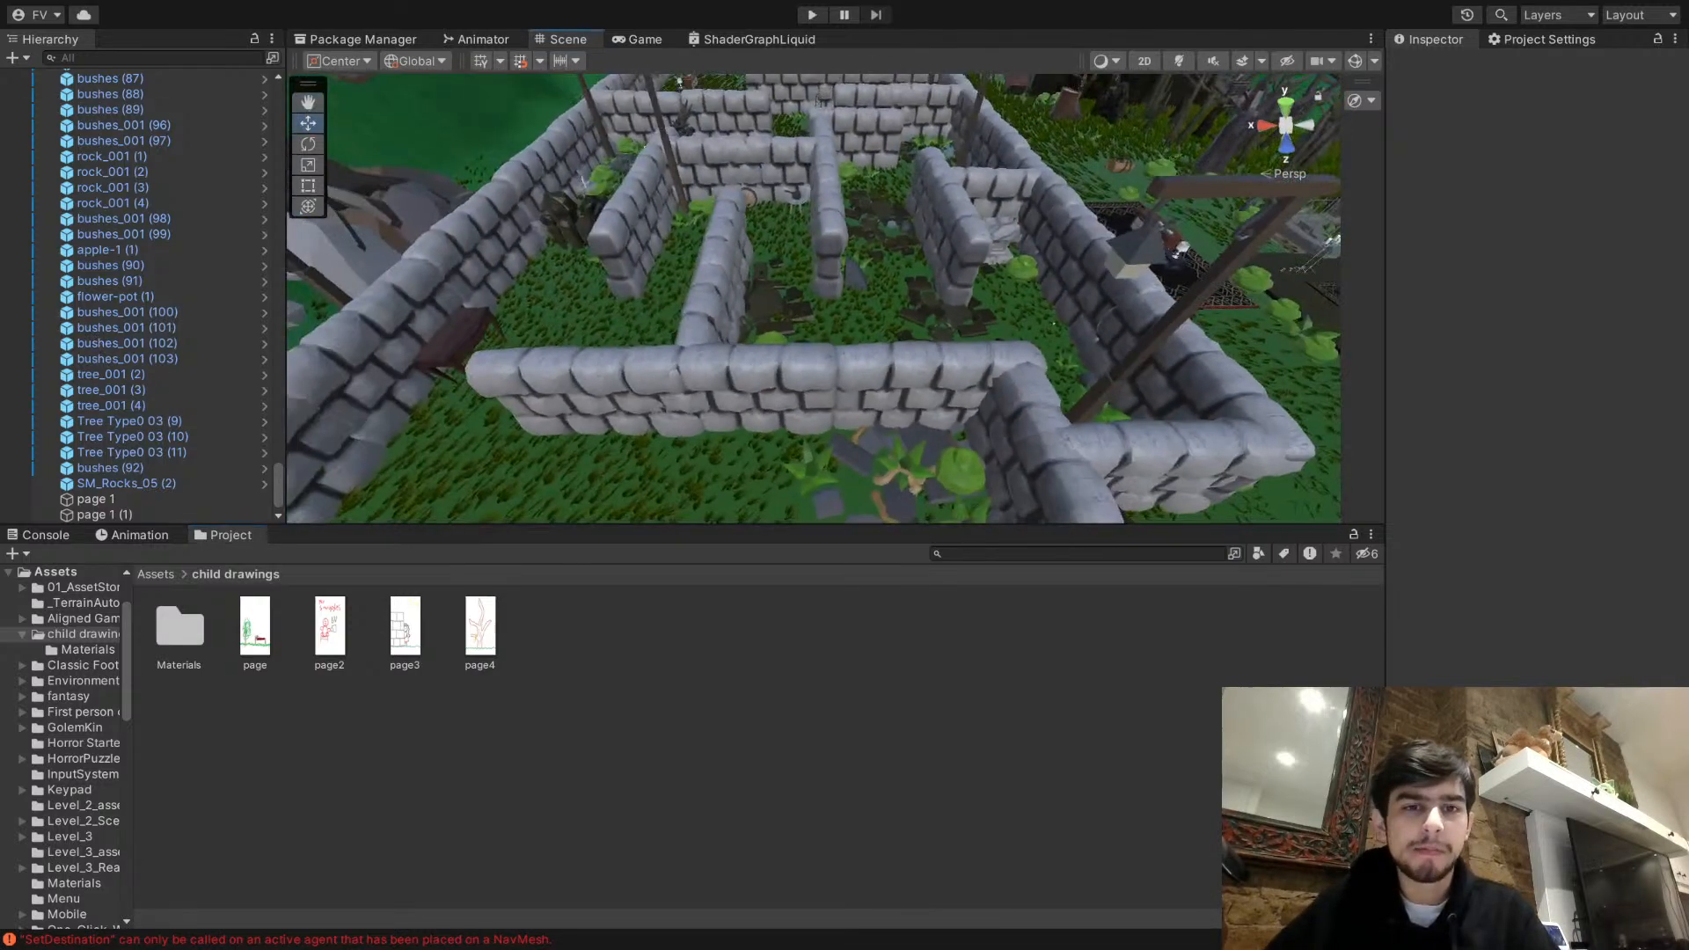
left_click(812, 16)
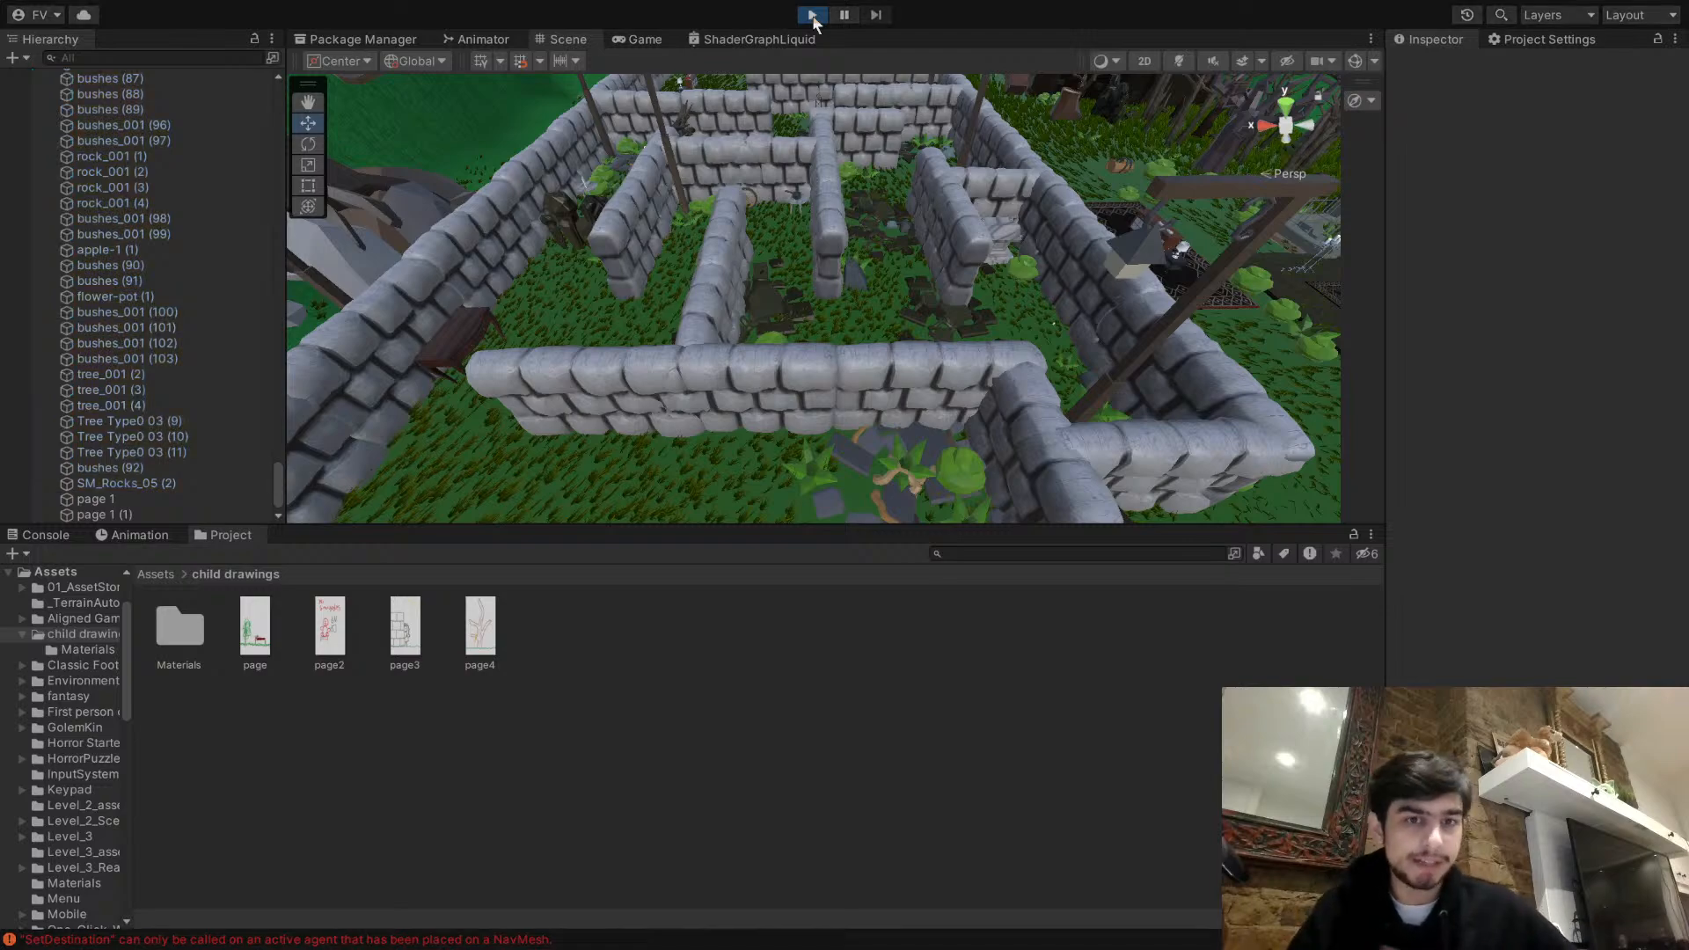
left_click(654, 41)
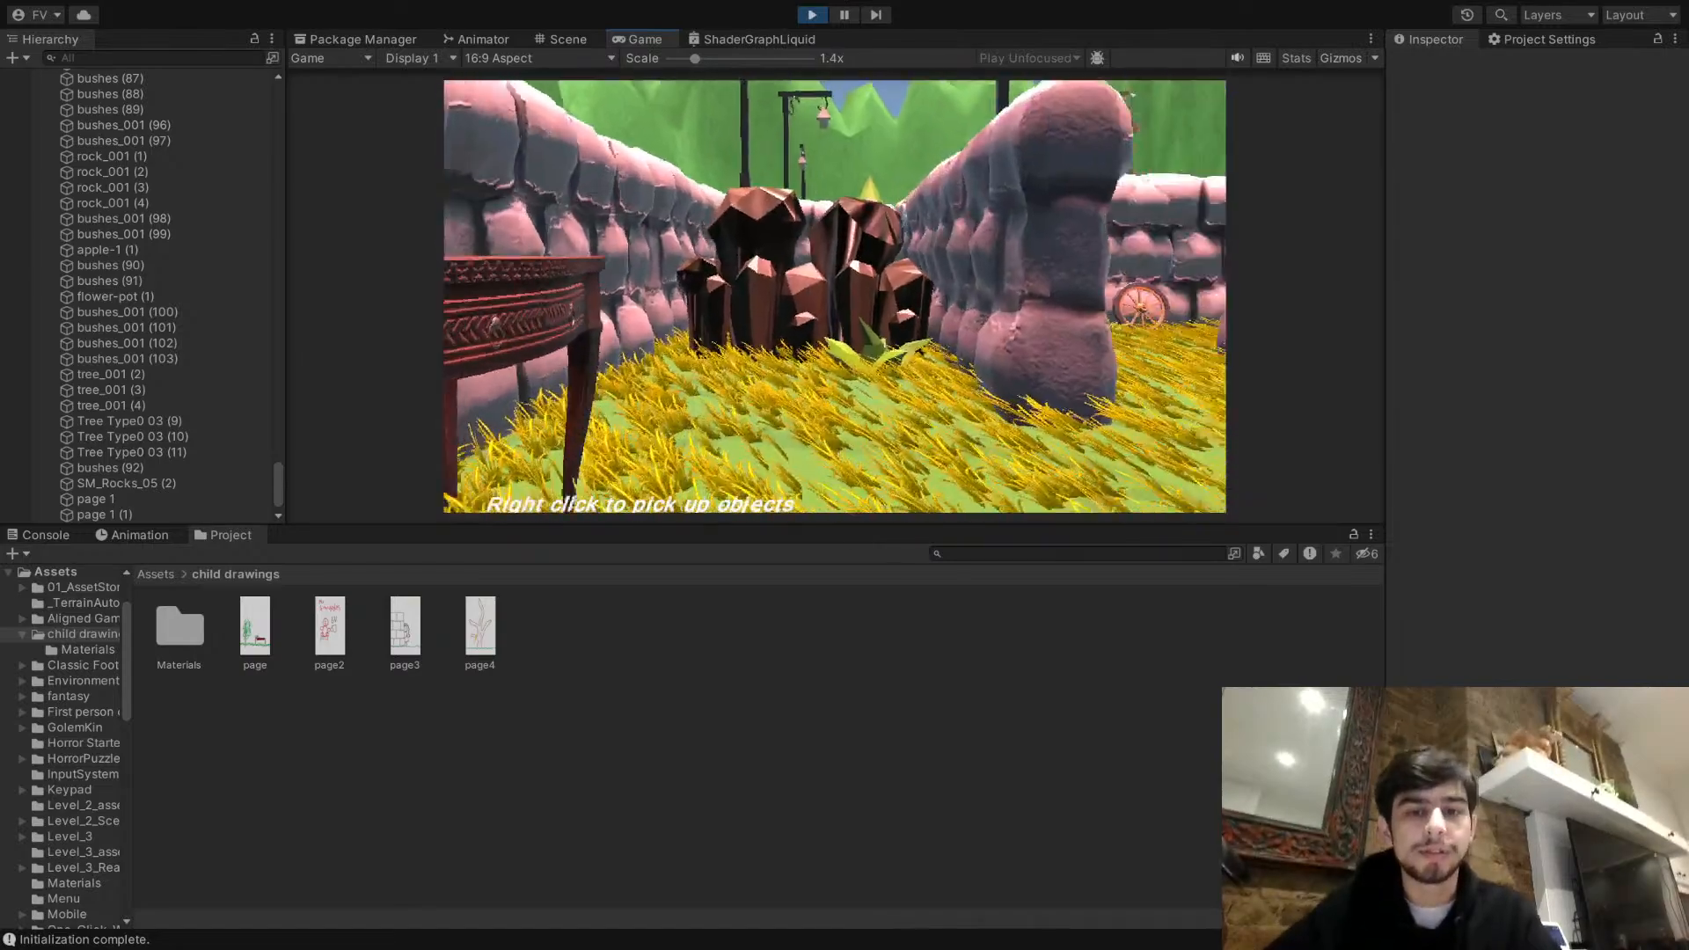
key("w")
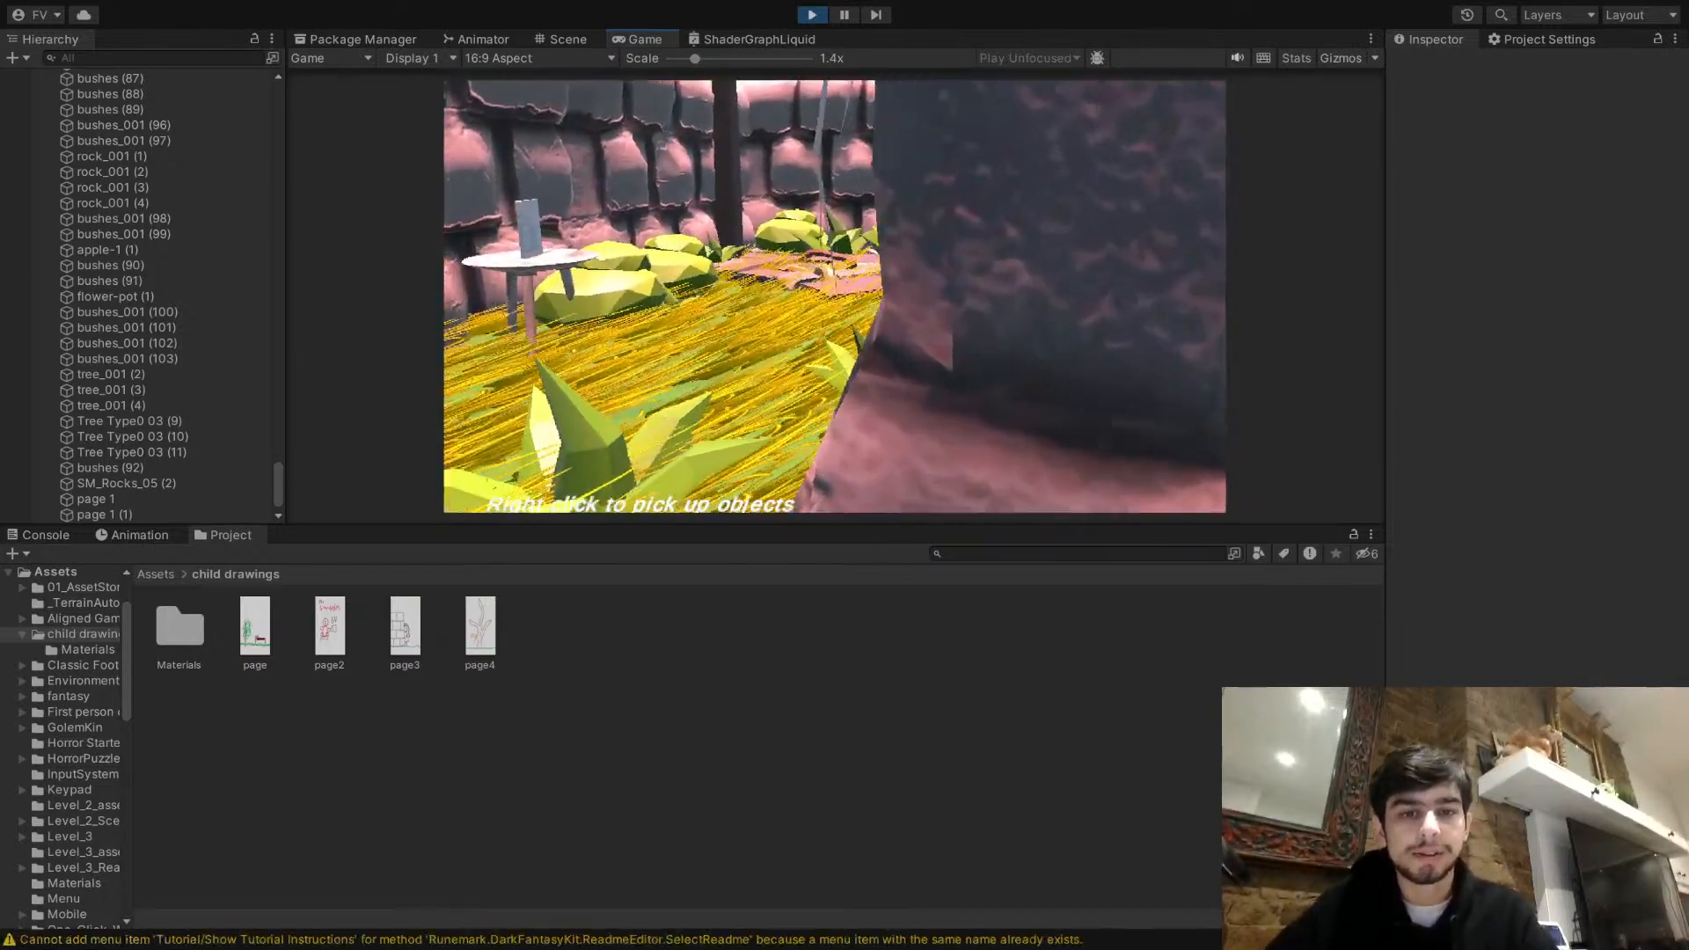
key("w")
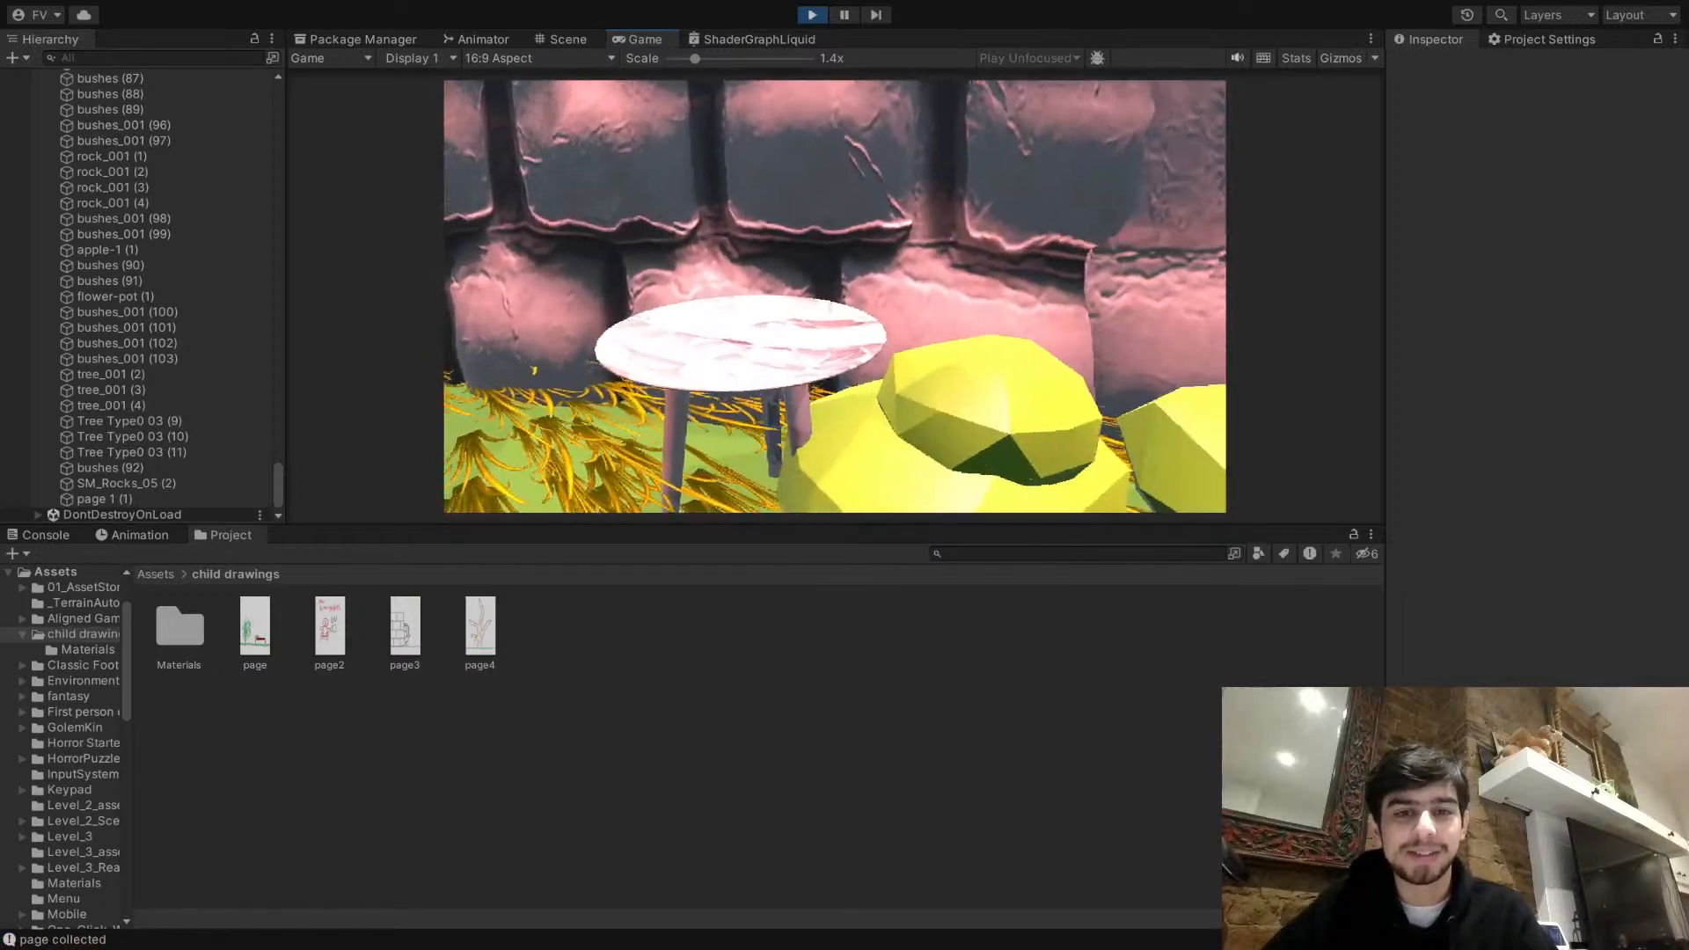
- Walk out of the maze to the barrel by the log pile, collect the tree-drawing page and end the play test
key("w")
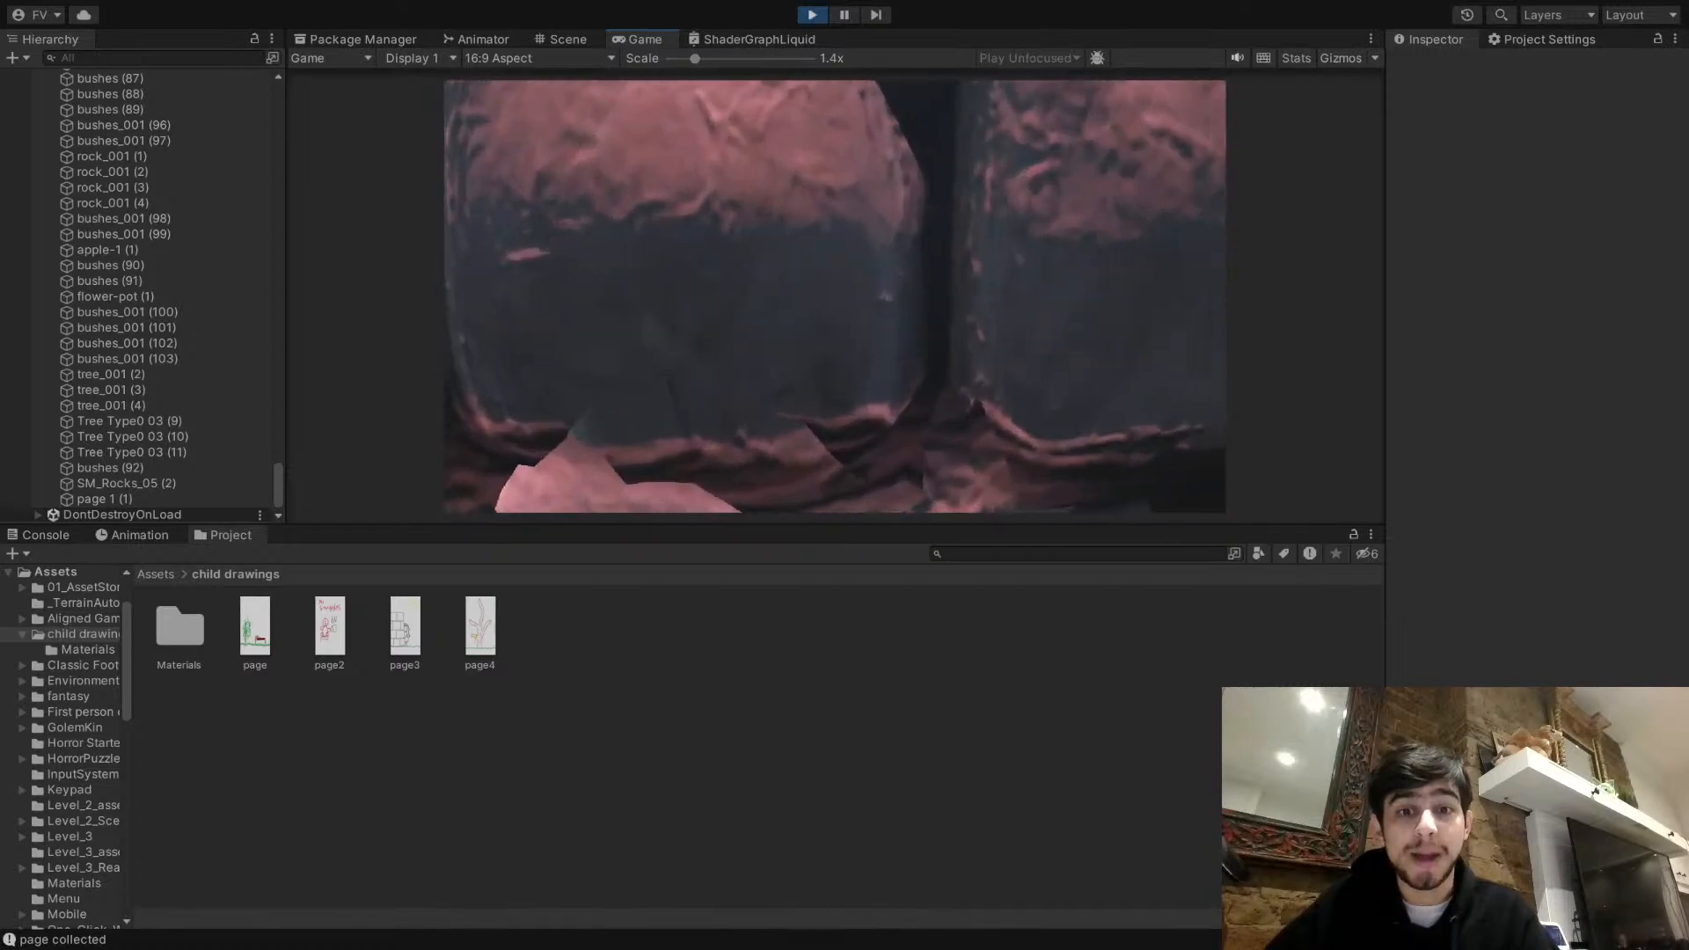
key("w")
key("w")
key("w")
key("w")
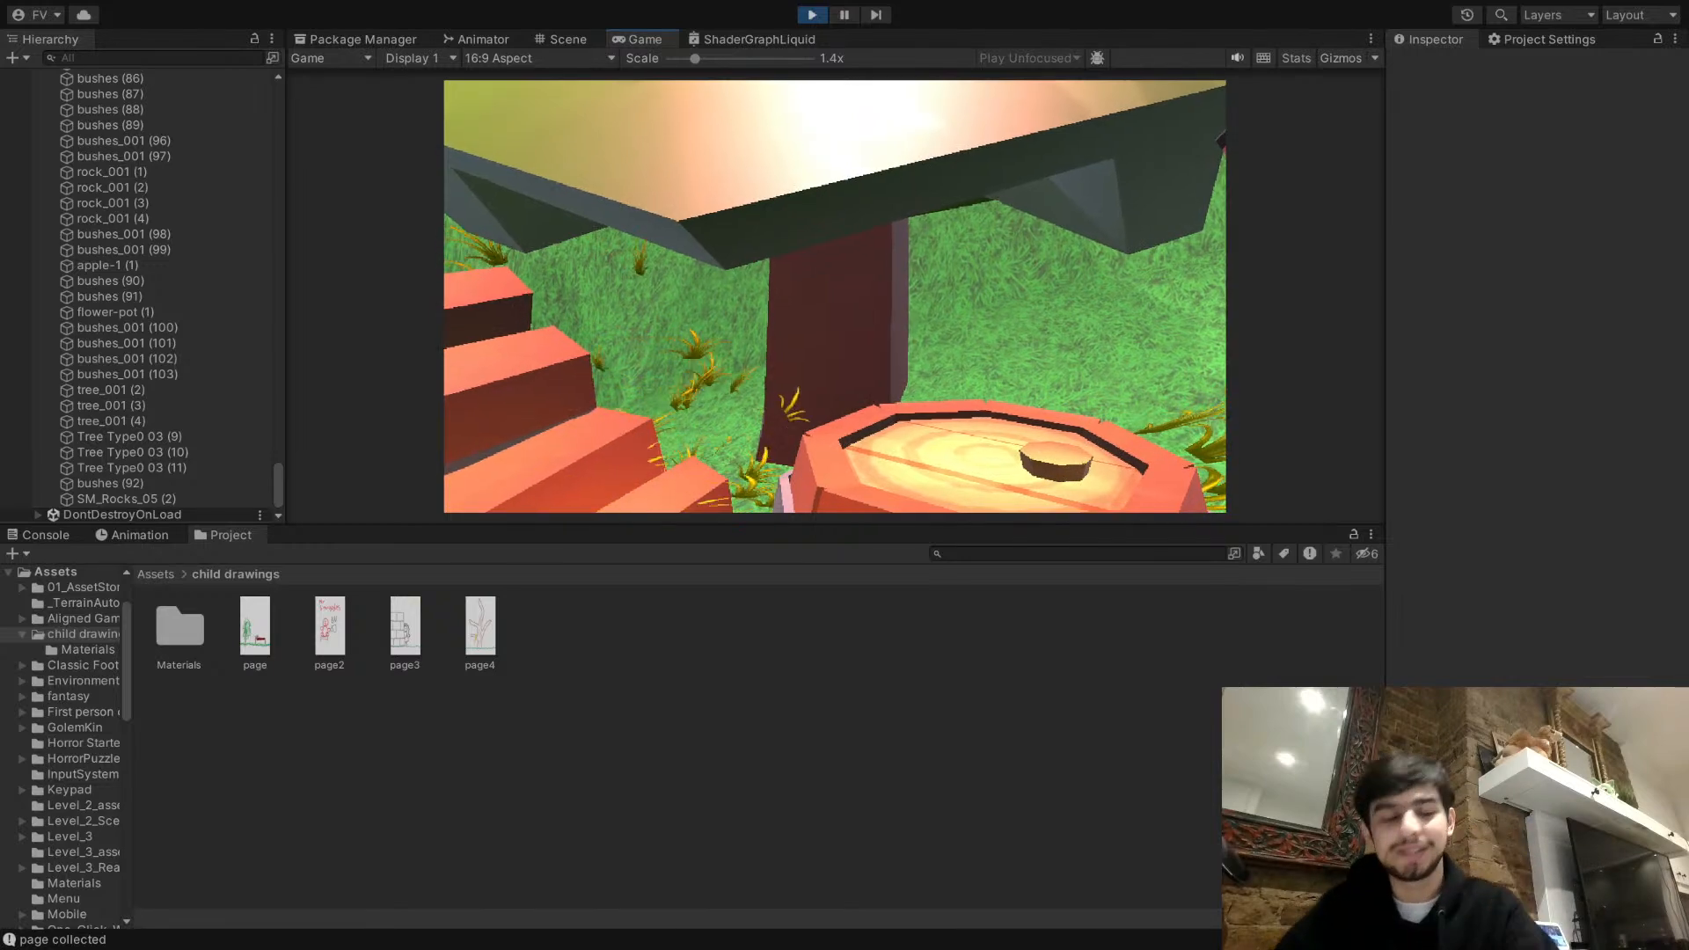
key("Escape")
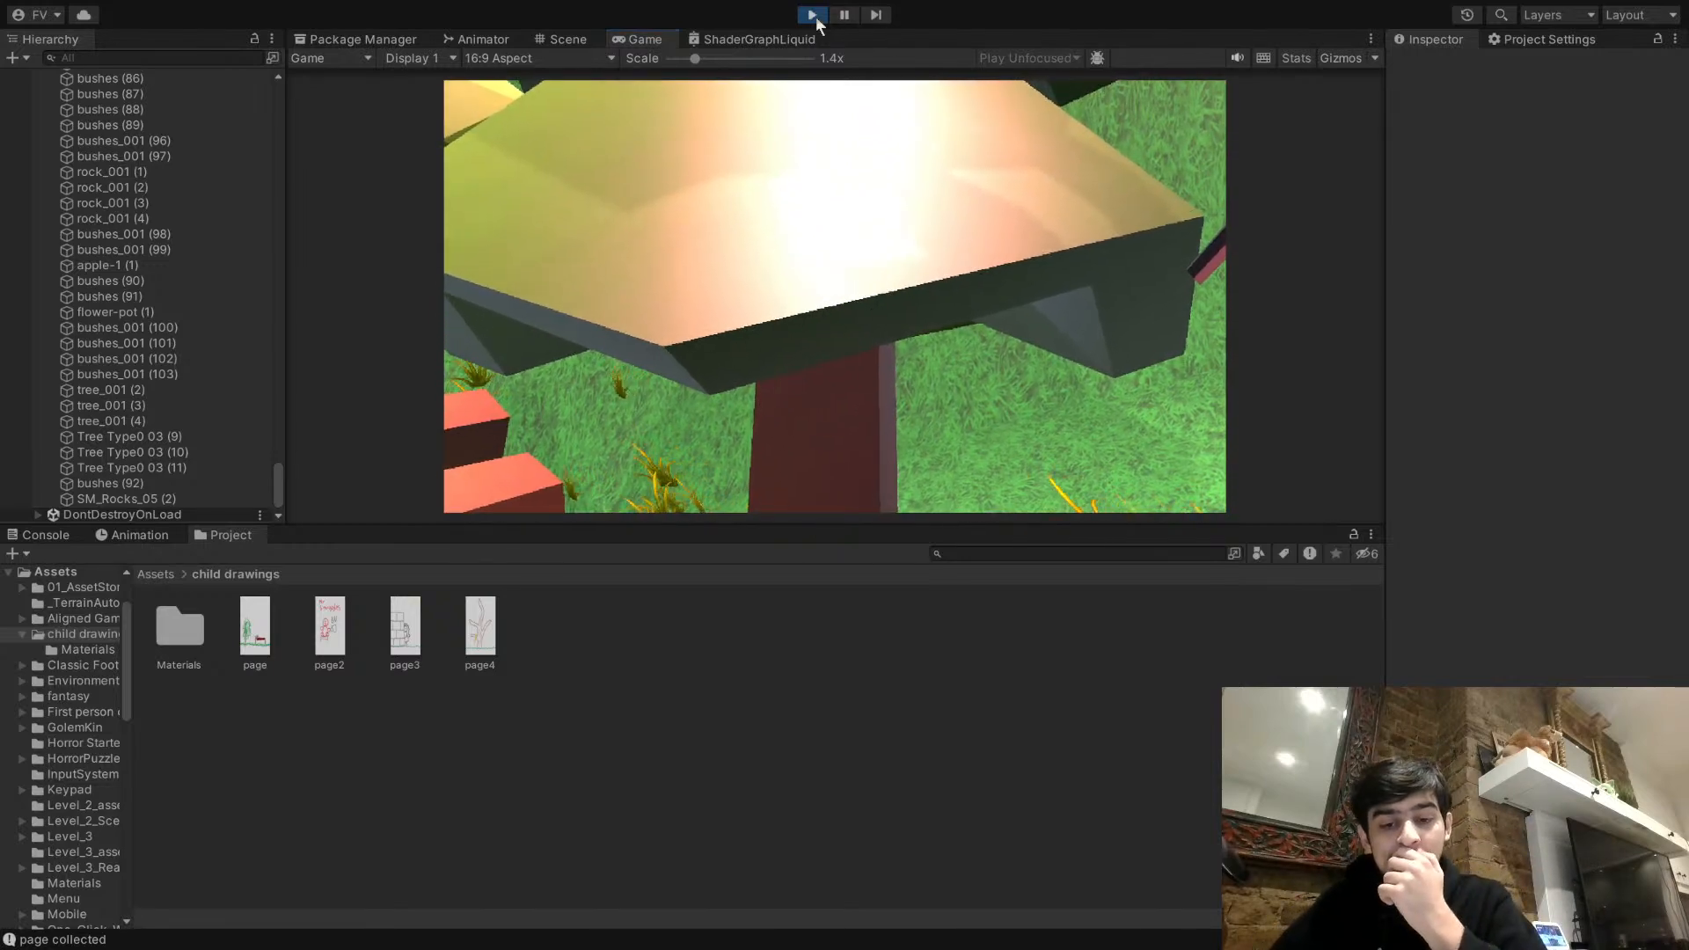
left_click(813, 15)
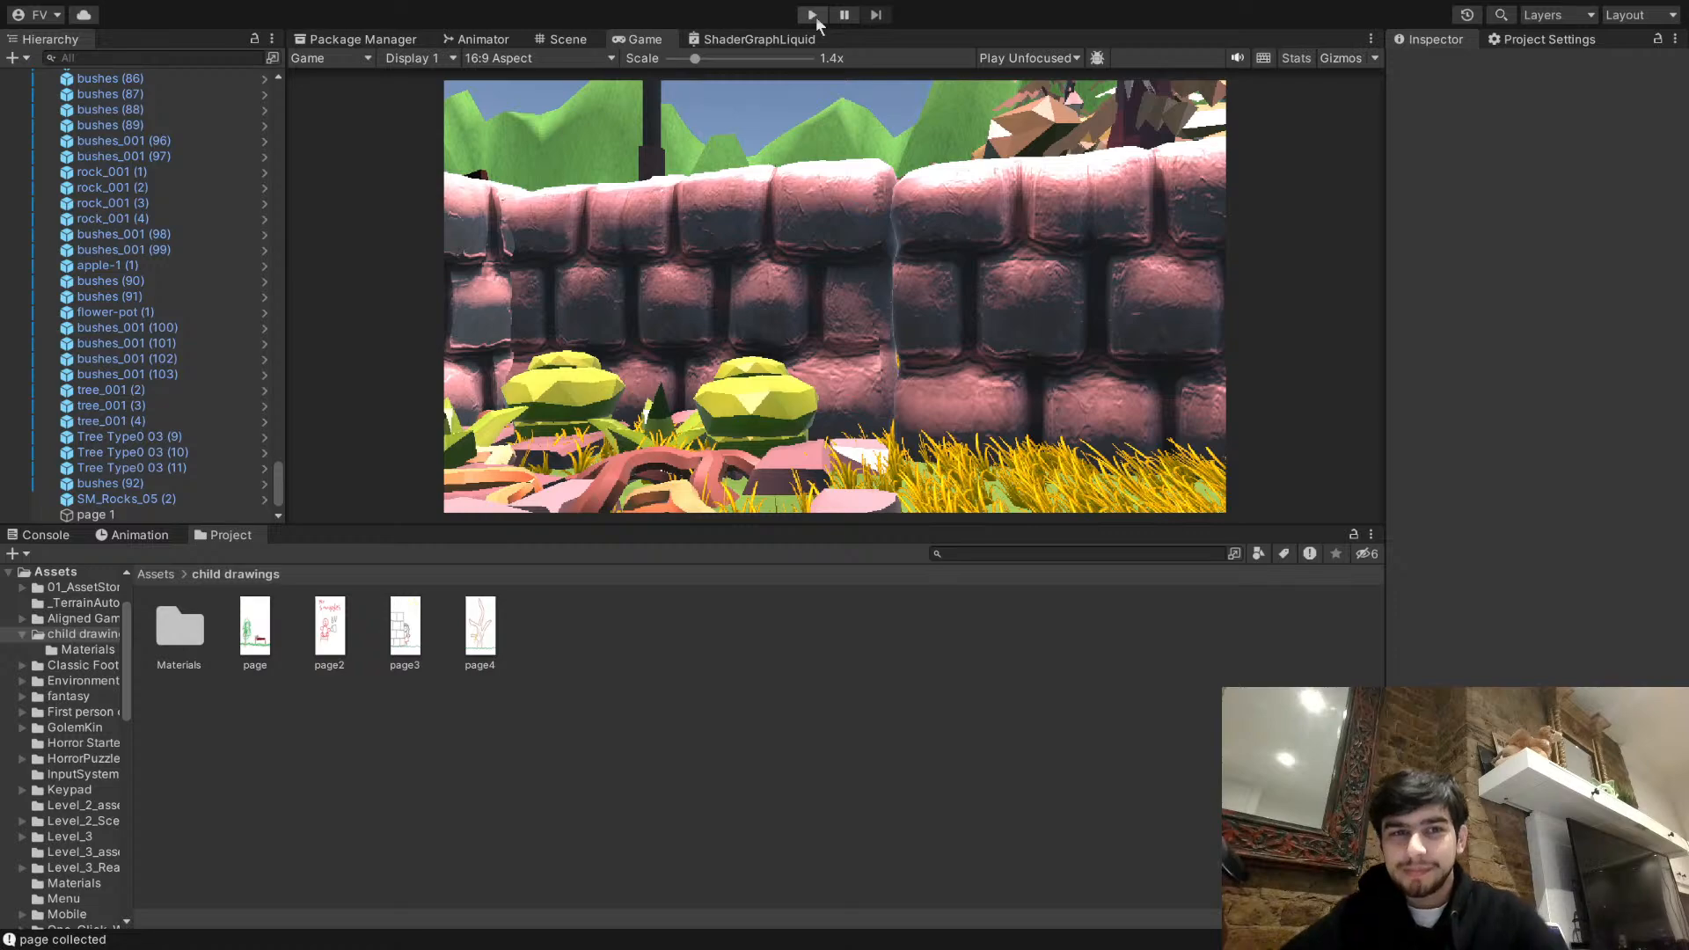
- Return to the Scene view and examine the maze and its surroundings from above
left_click(562, 38)
right_click_drag(967, 352, 695, 246)
key("w")
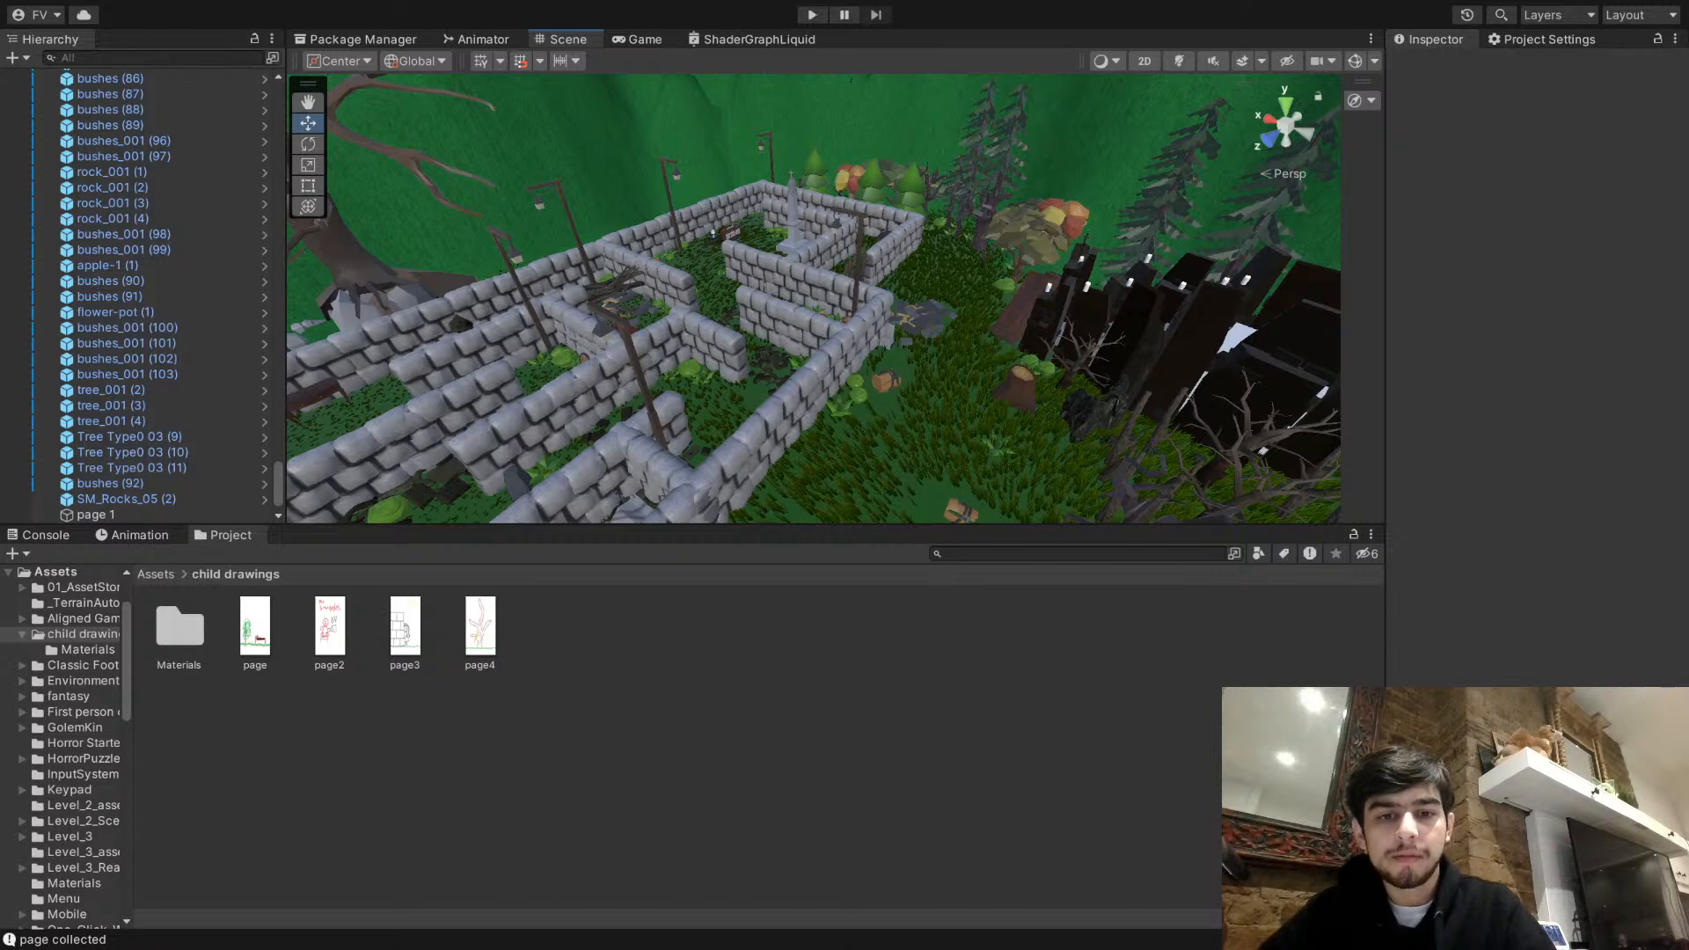